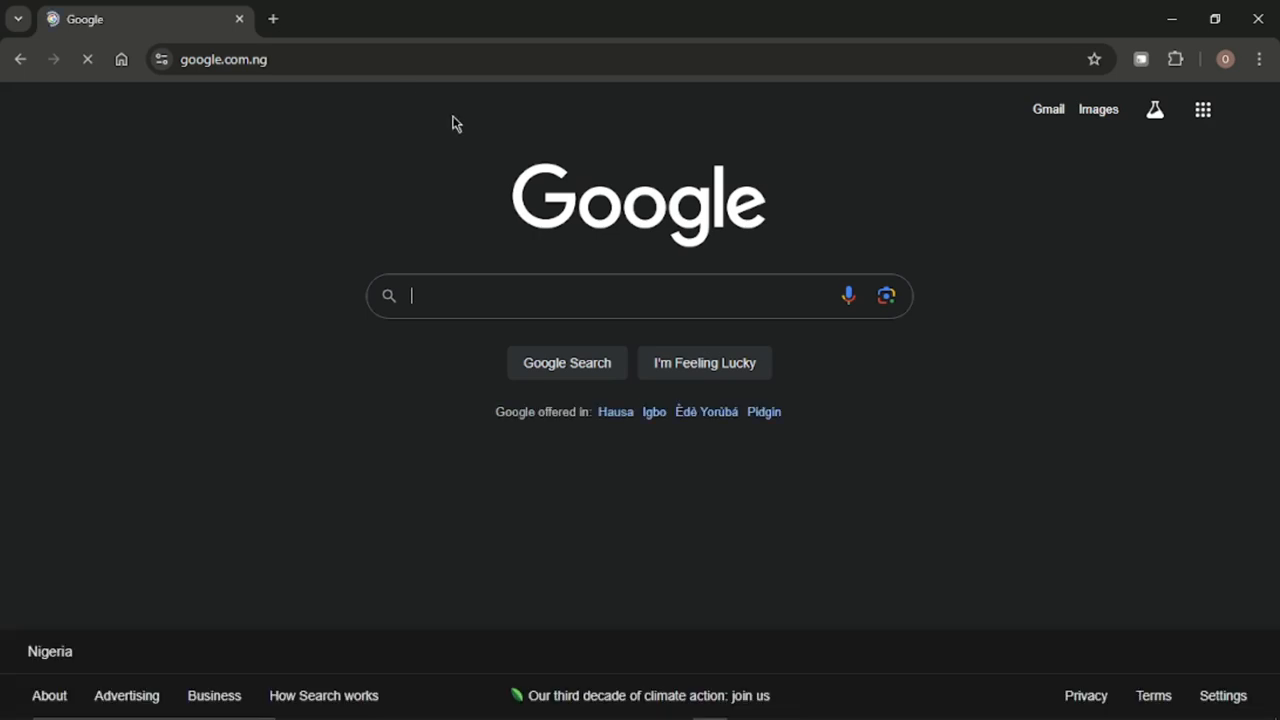
click(531, 296)
text(w)
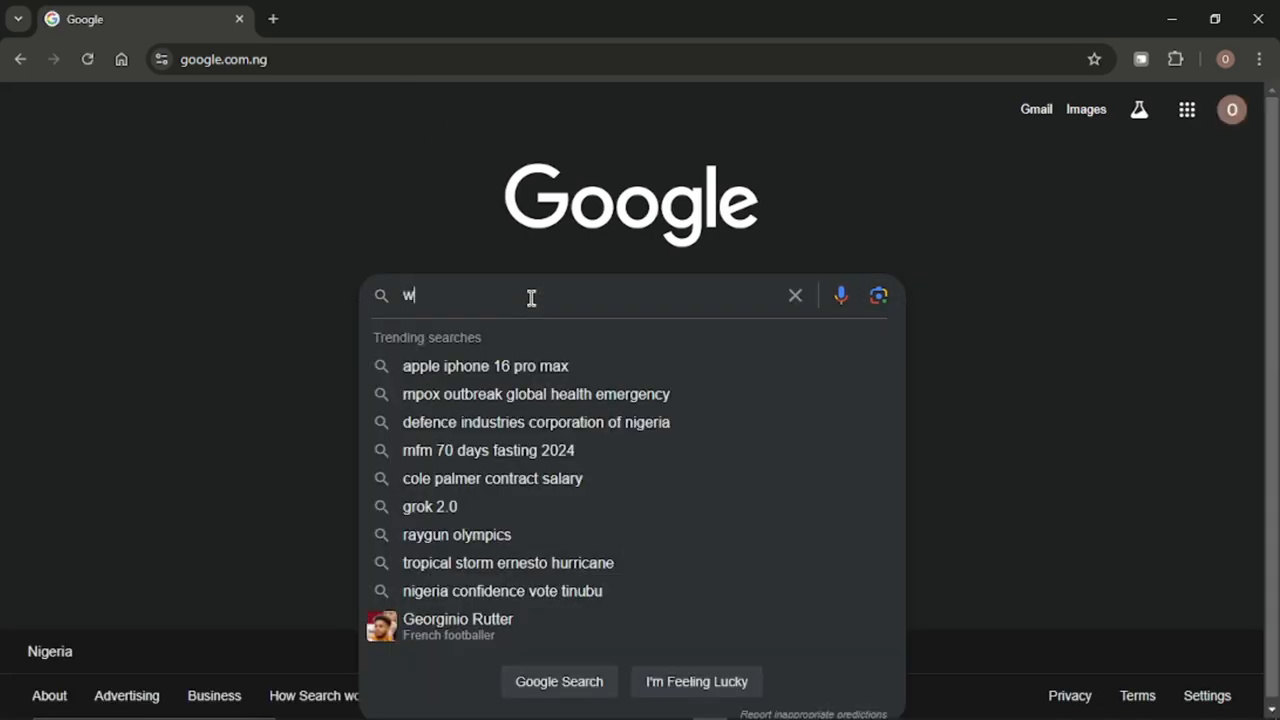
text(inli)
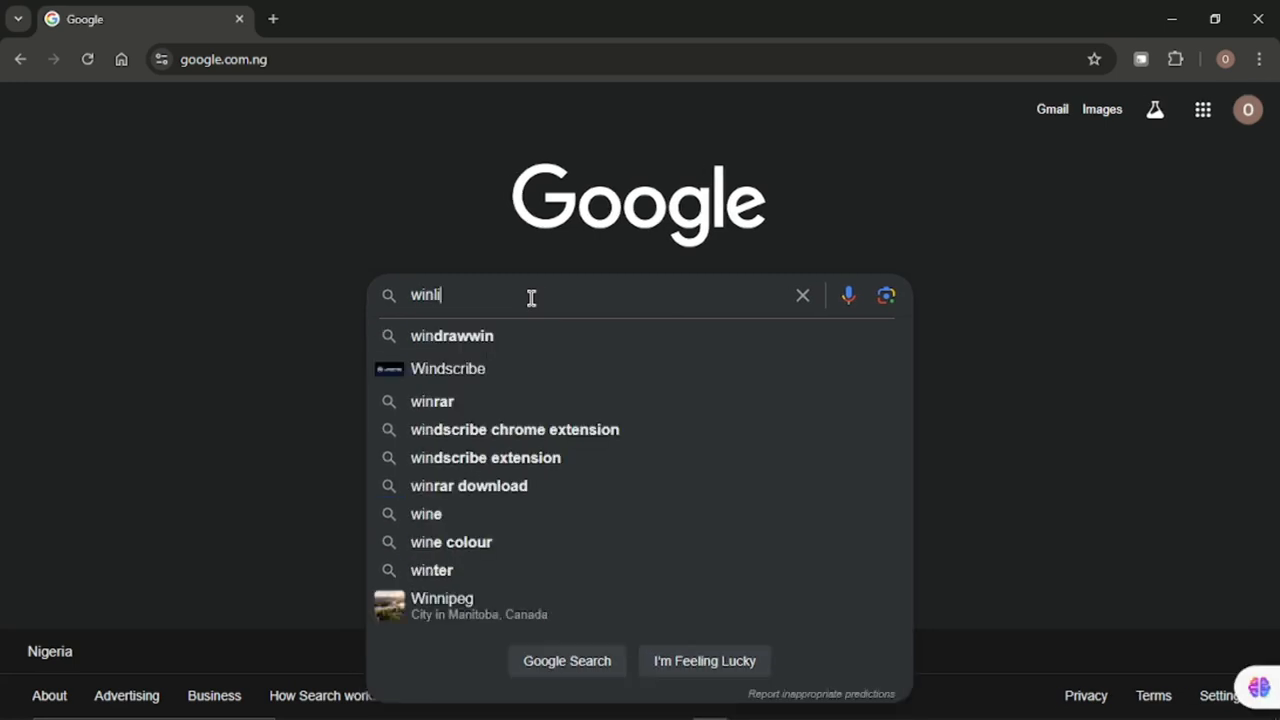
text(bs)
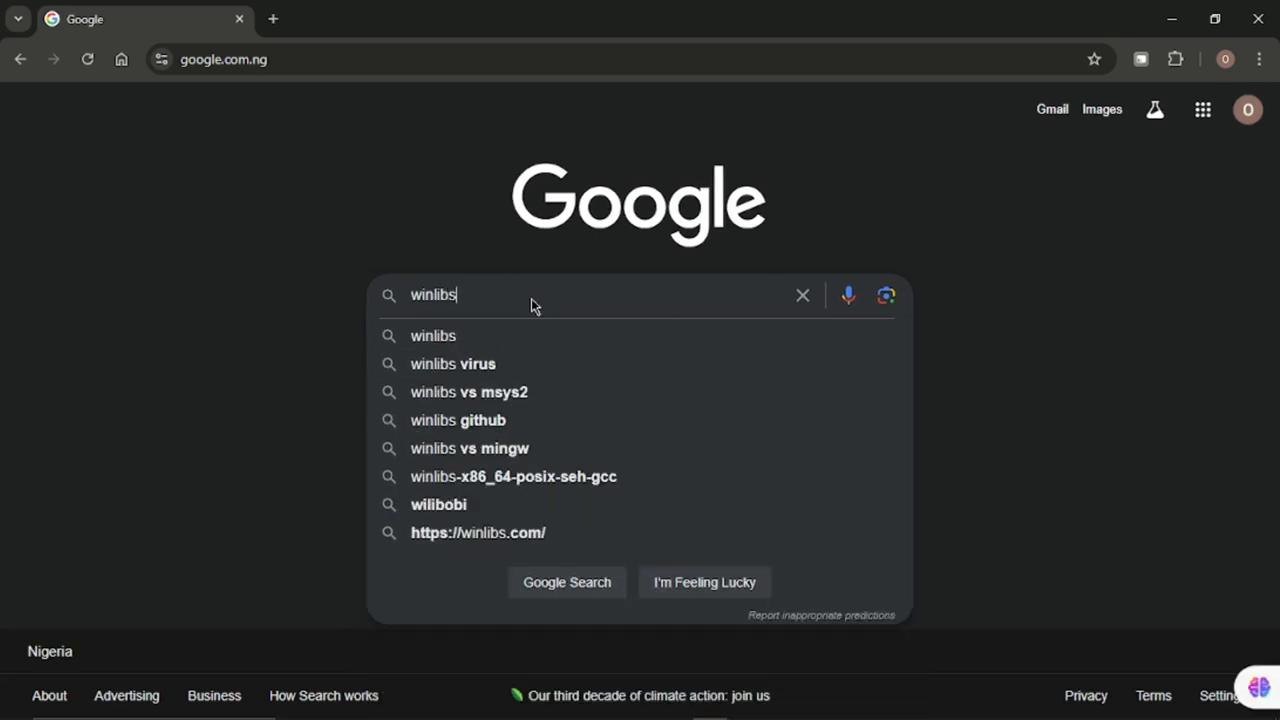
key(BackSpace)
key(BackSpace)
key(BackSpace)
key(BackSpace)
key(BackSpace)
key(BackSpace)
key(BackSpace)
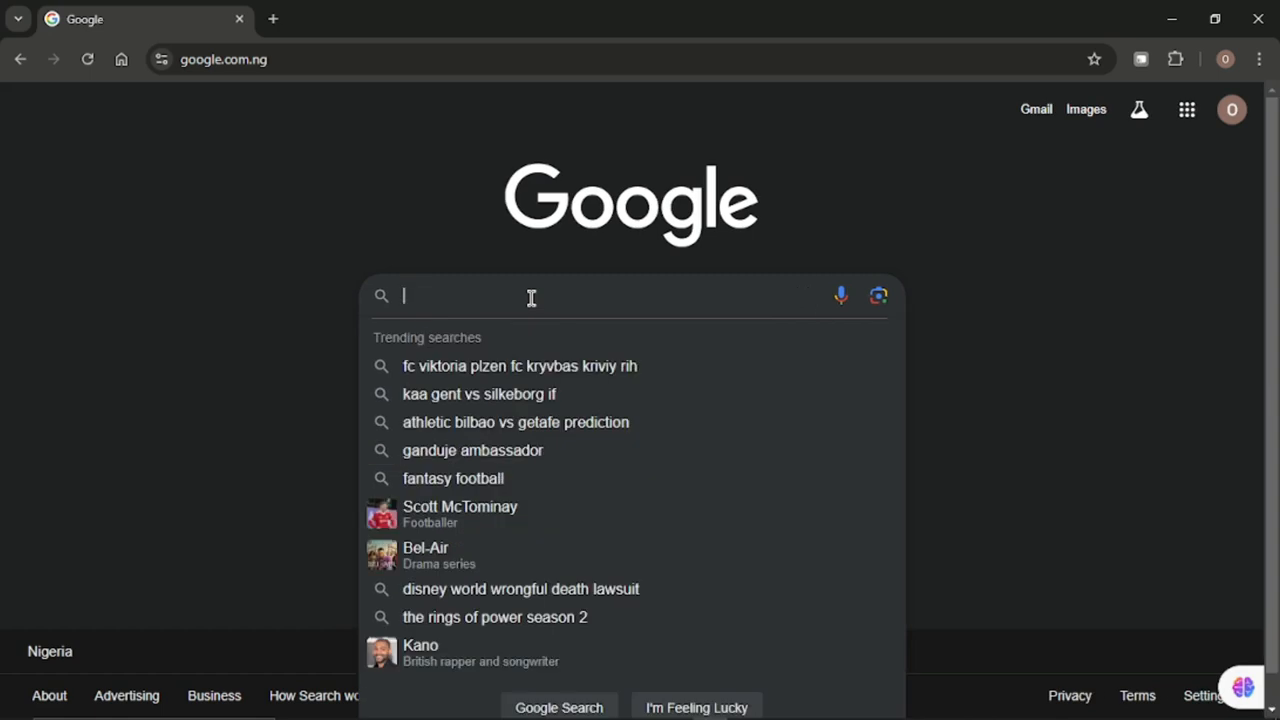
text(com)
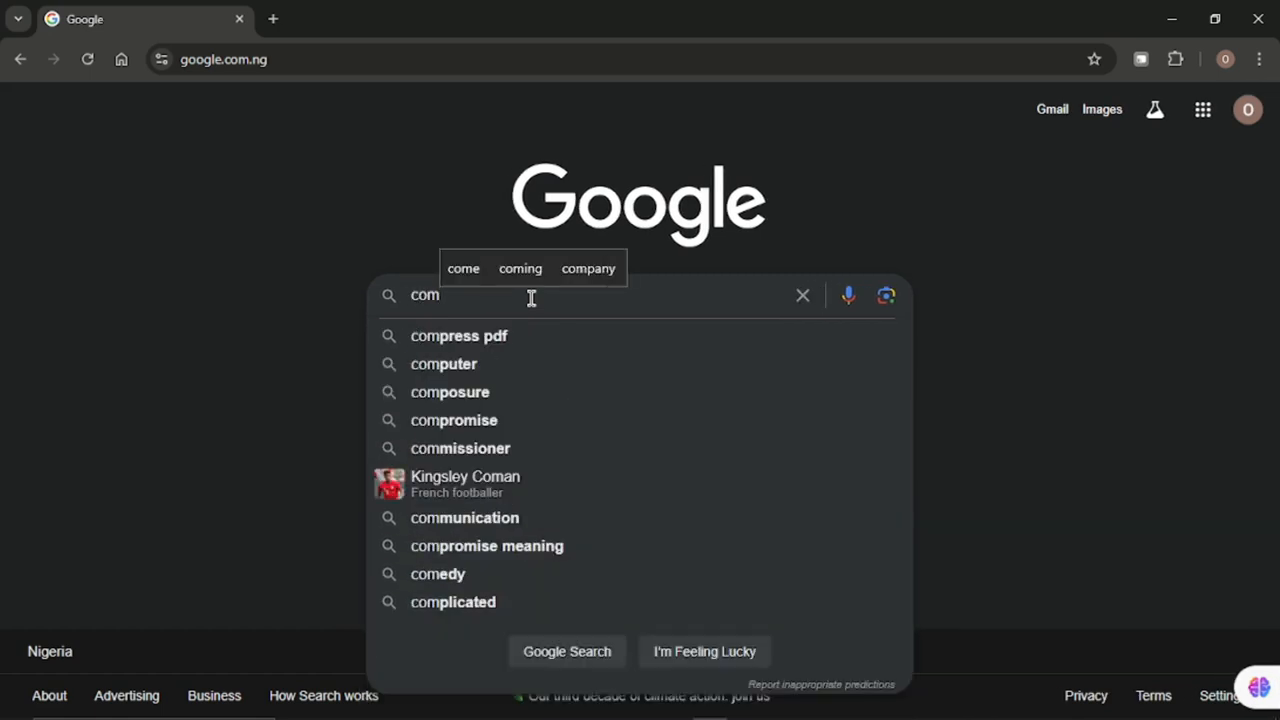
key(BackSpace)
key(BackSpace)
key(BackSpace)
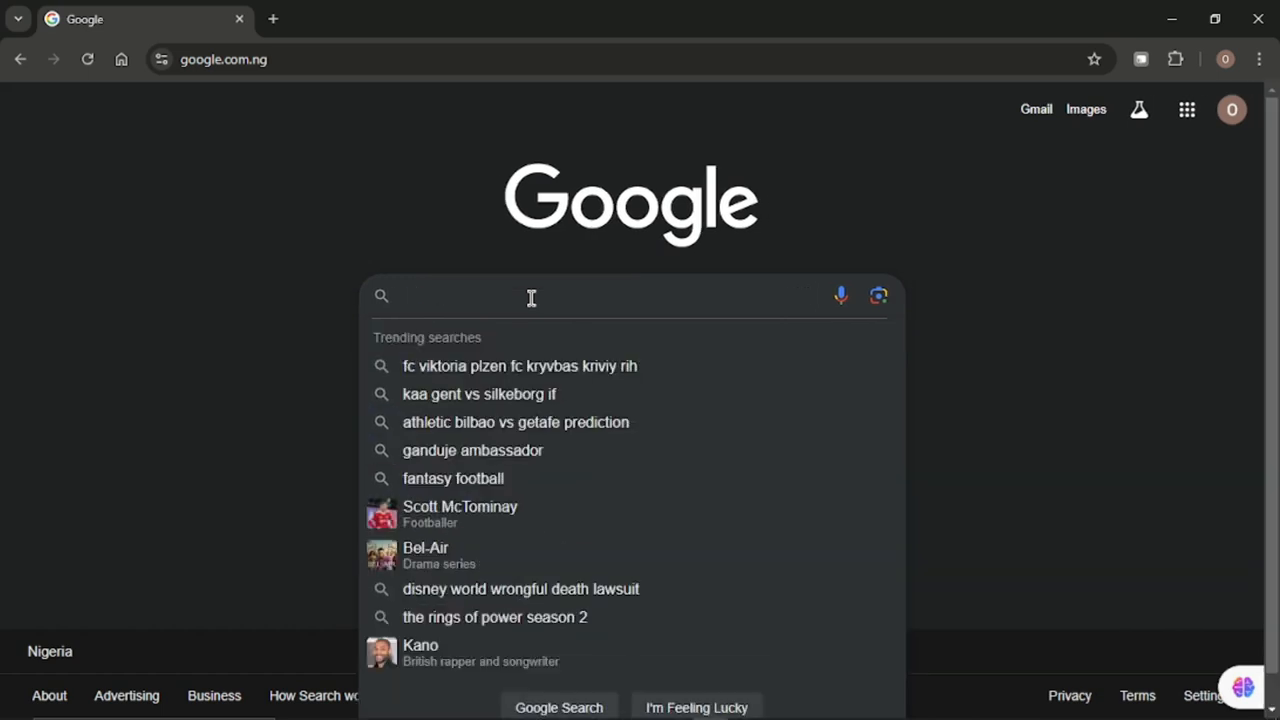
Search Google for "c++ compiler support"
text(c++ com)
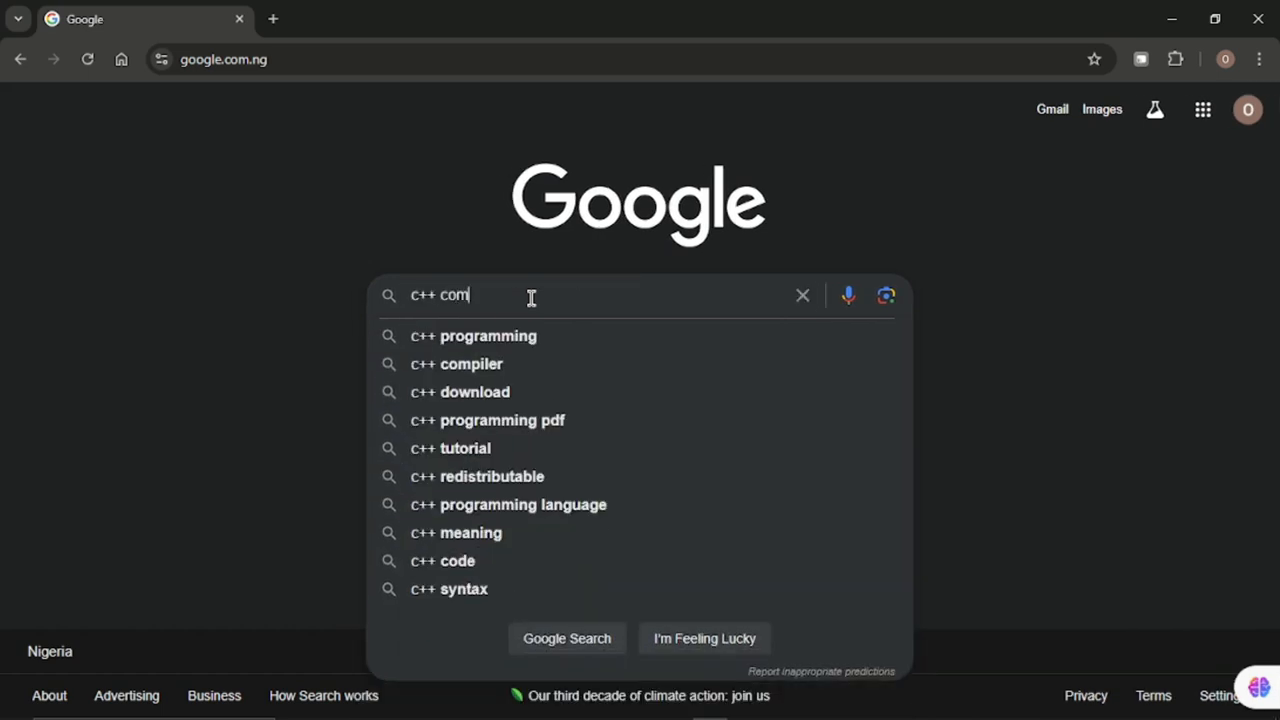
text(puter s)
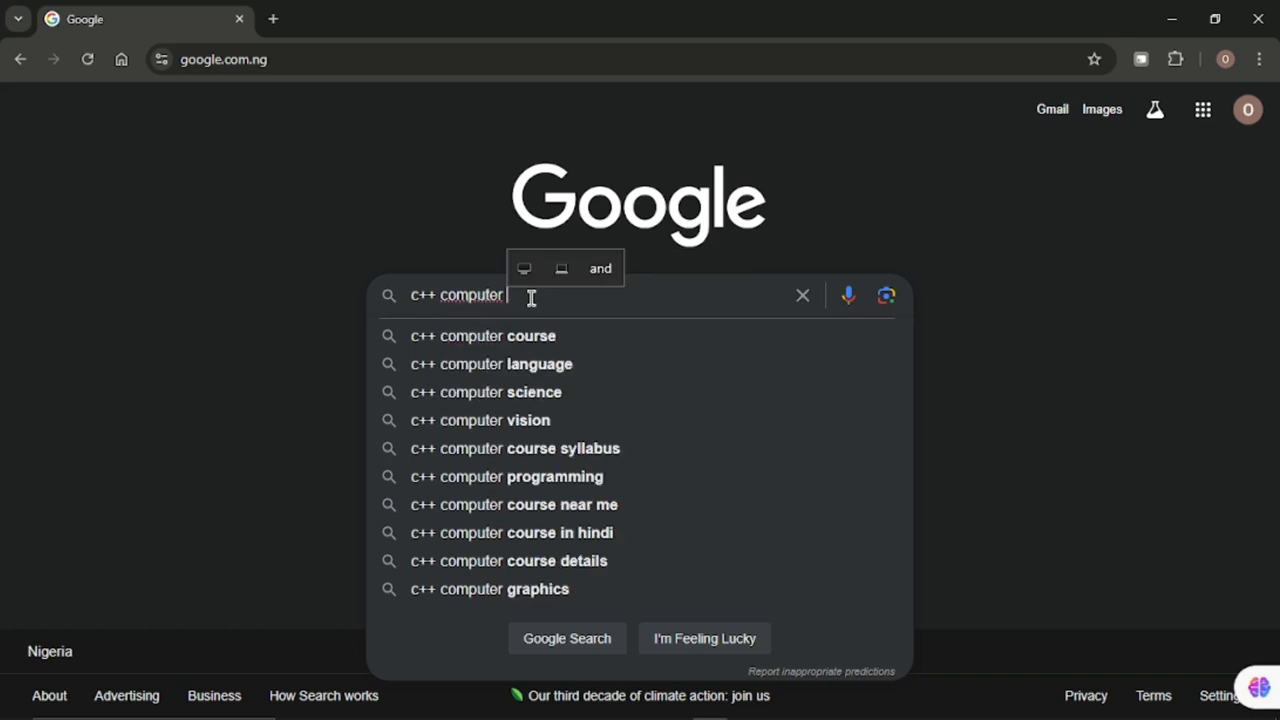
key(BackSpace)
key(BackSpace)
key(BackSpace)
key(BackSpace)
key(BackSpace)
key(BackSpace)
key(BackSpace)
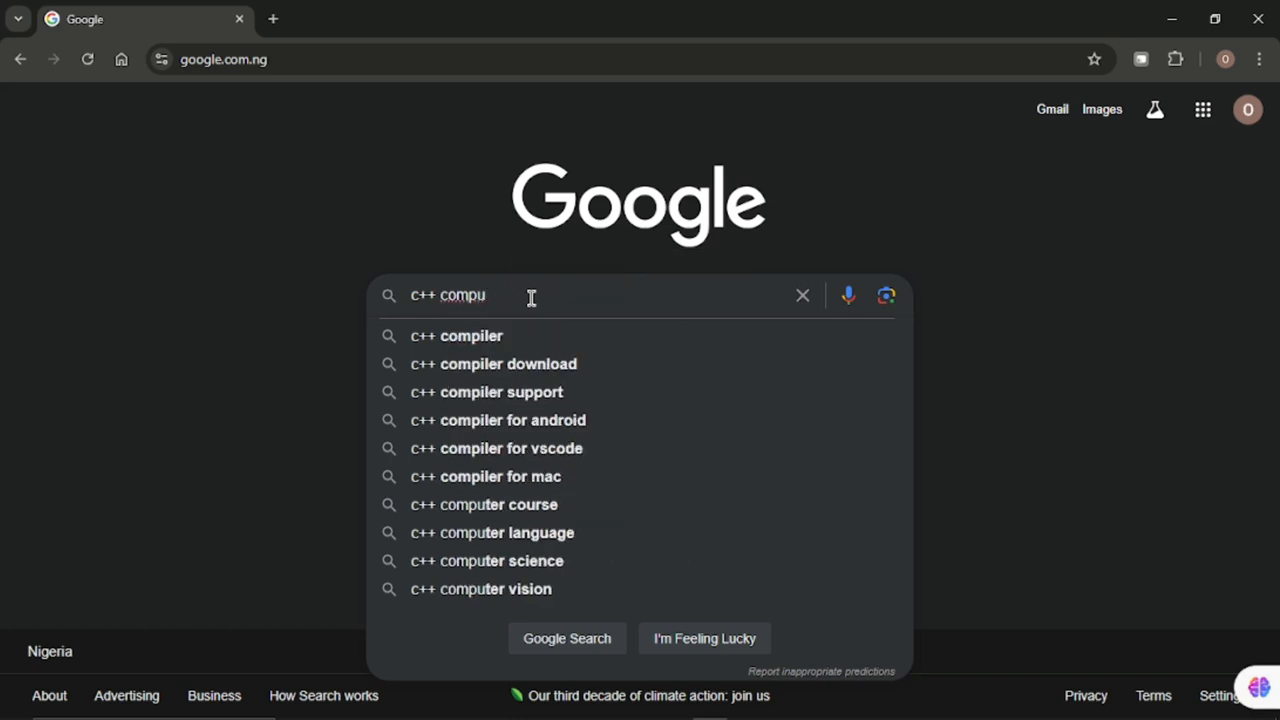
text(piler )
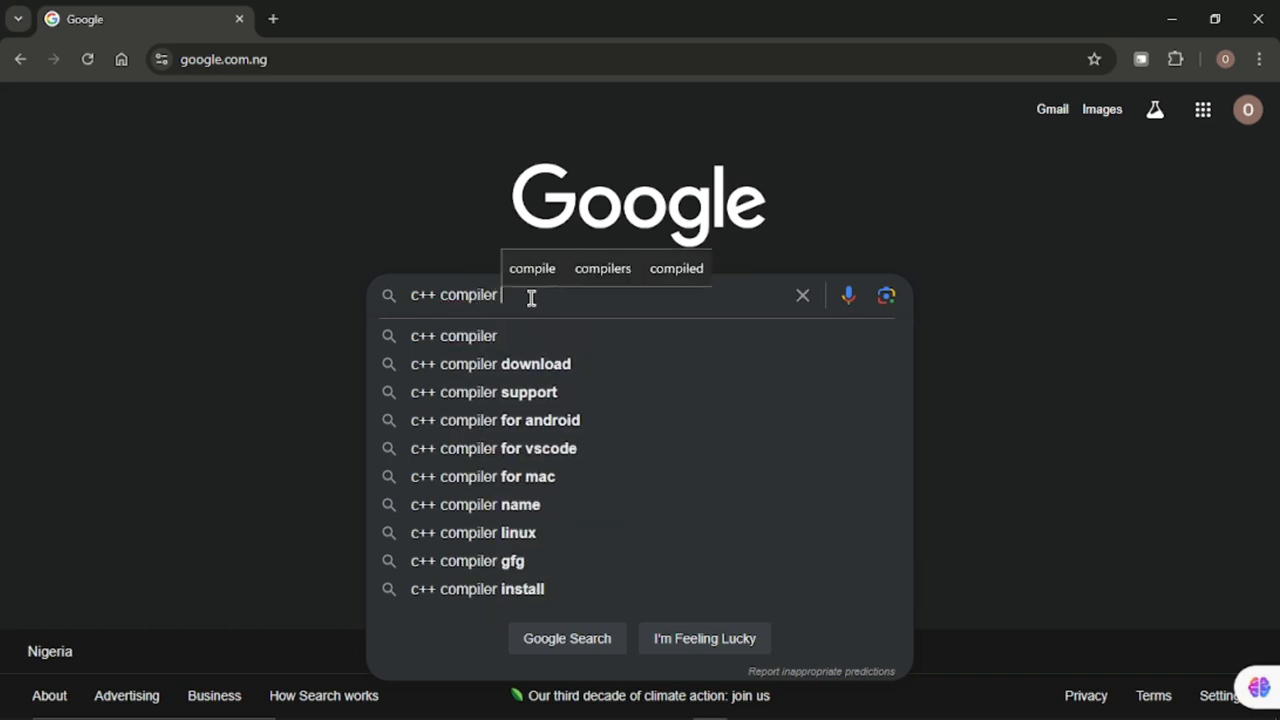
text(sup)
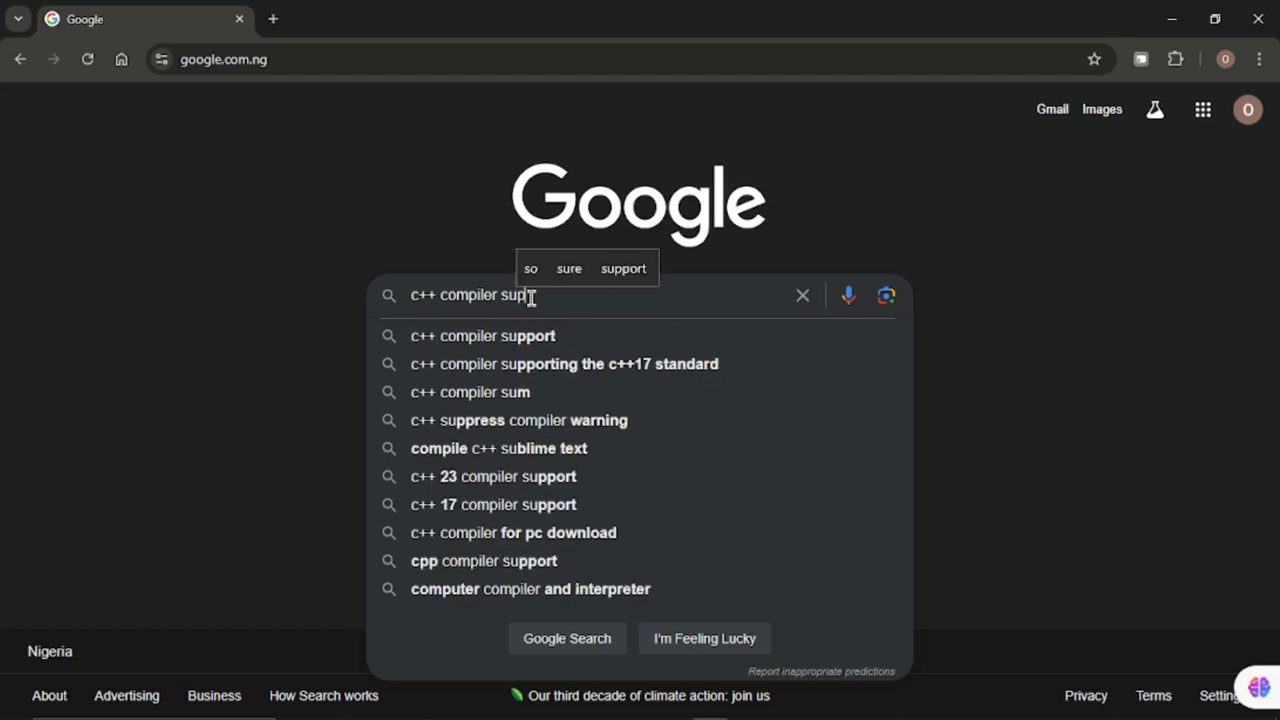
text(port)
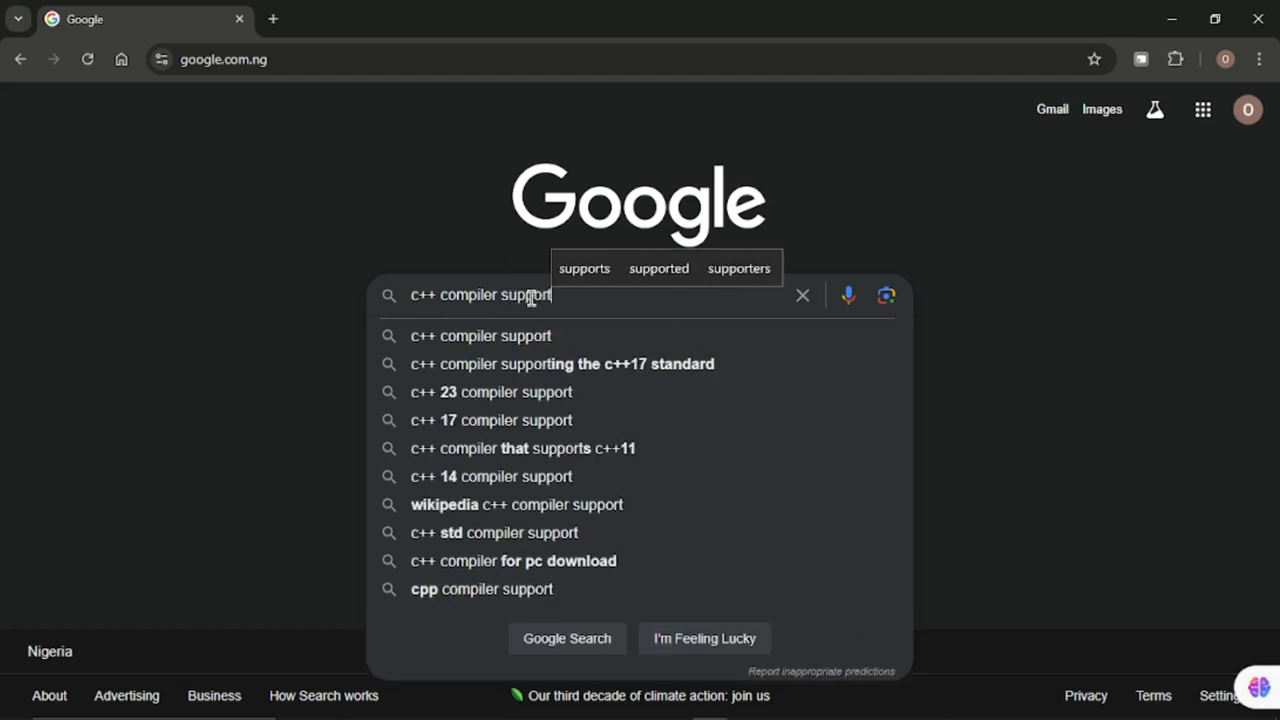
key(Return)
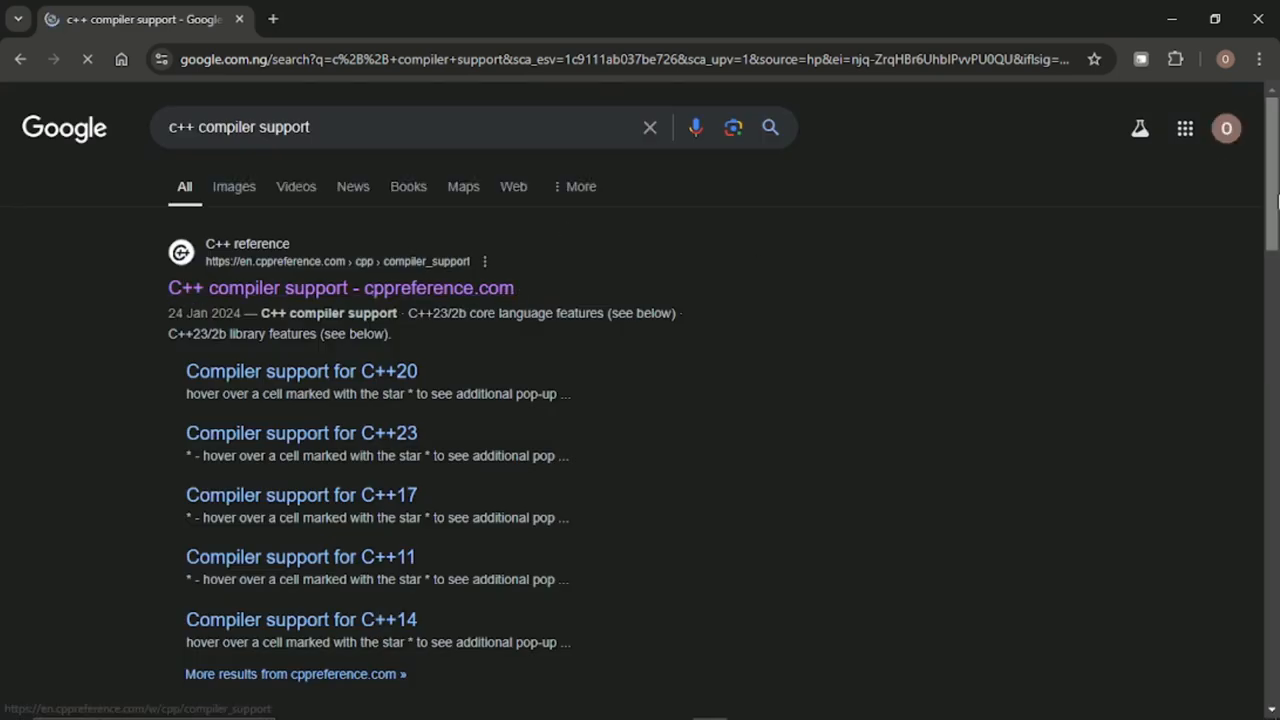
mouse_move(1278, 200)
mouse_down()
mouse_move(1277, 462)
mouse_move(1277, 200)
mouse_up()
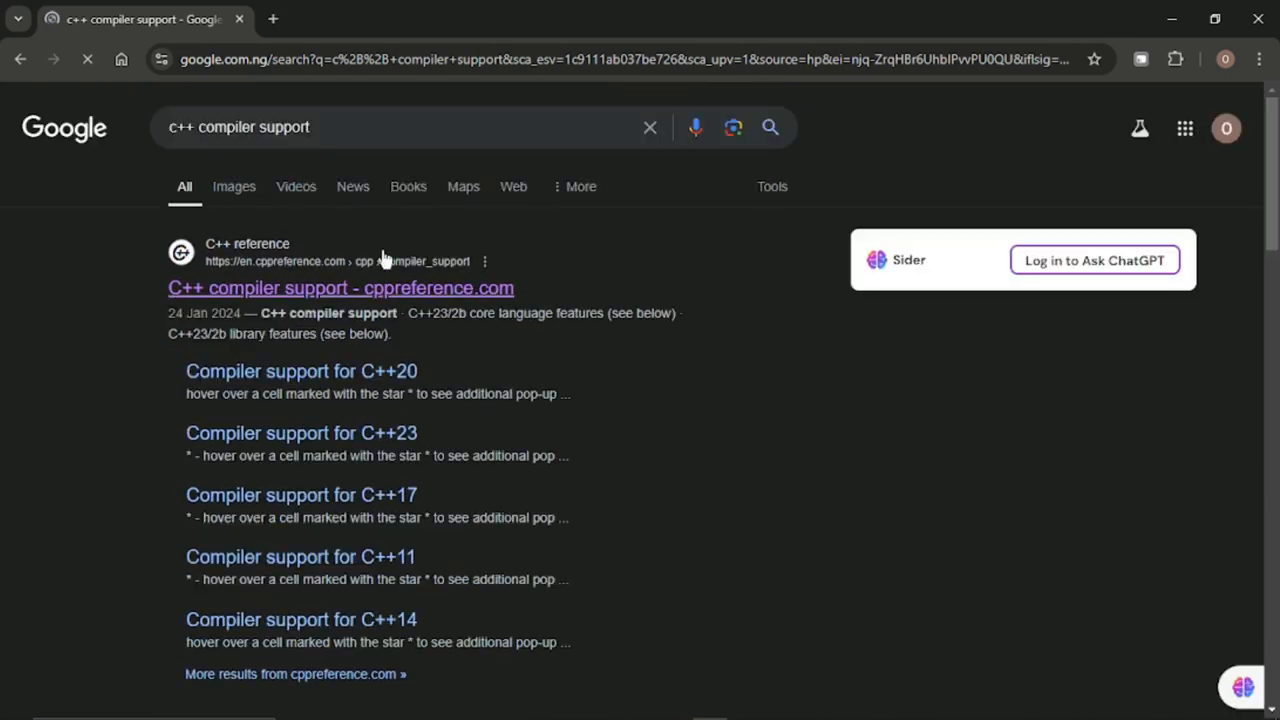
Open the cppreference.com "C++ compiler support" result in a new tab and switch to that tab
right_click(295, 292)
click(395, 306)
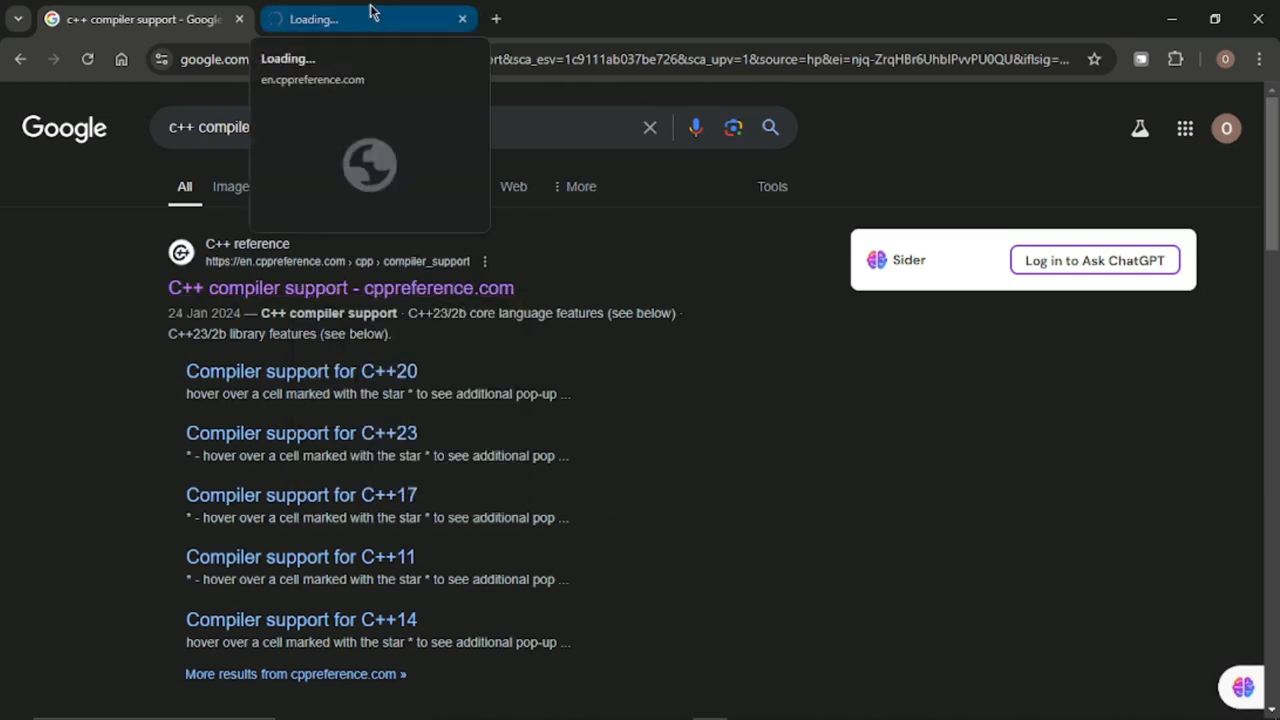
click(287, 28)
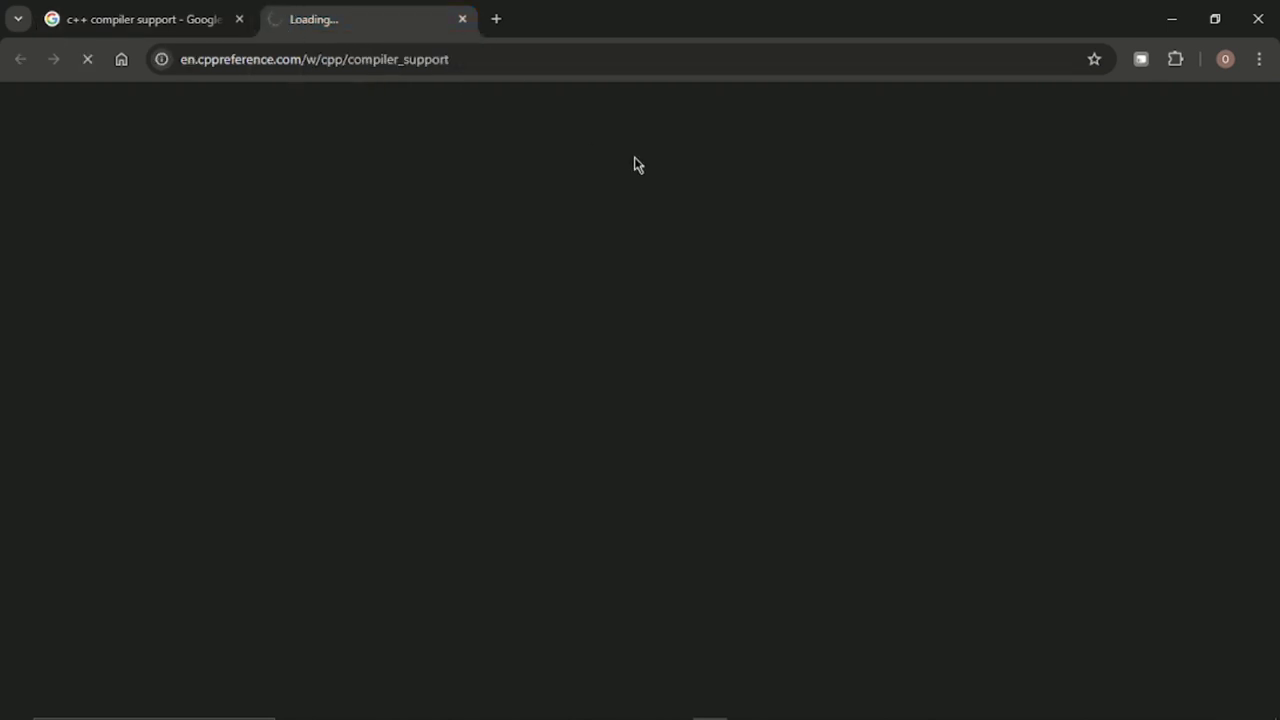
click(183, 26)
click(290, 33)
click(218, 30)
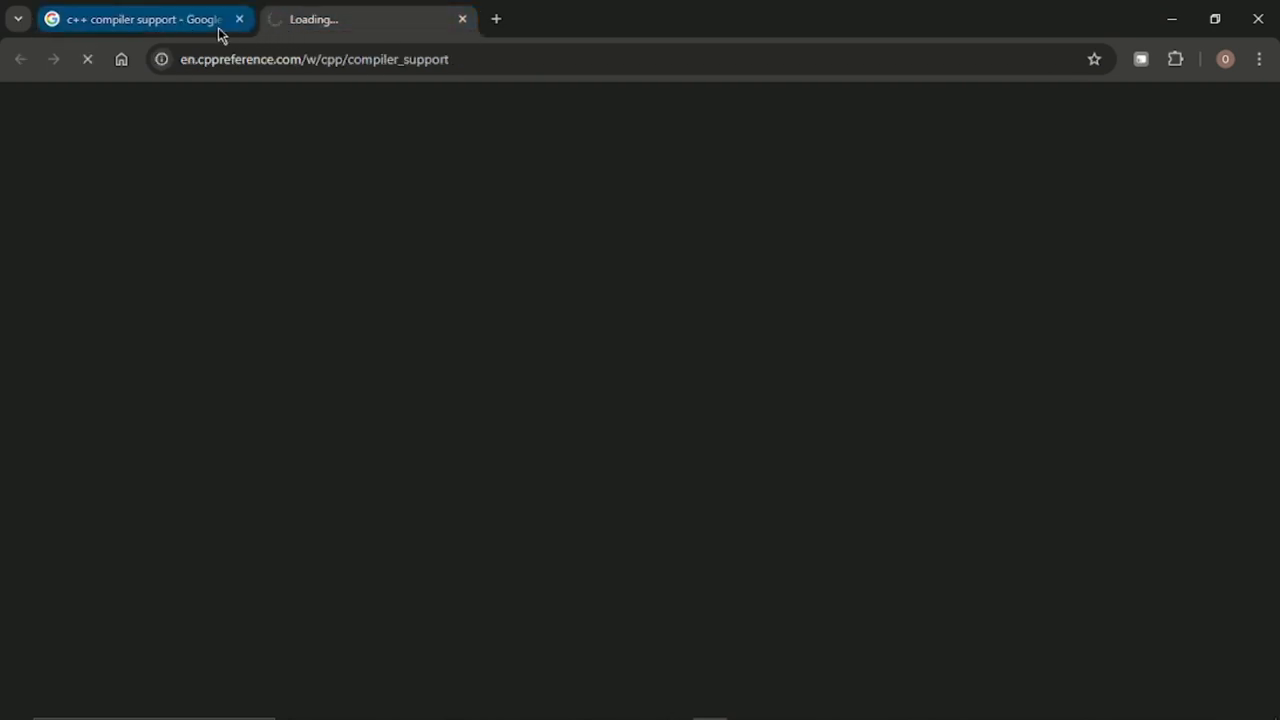
click(320, 34)
click(210, 29)
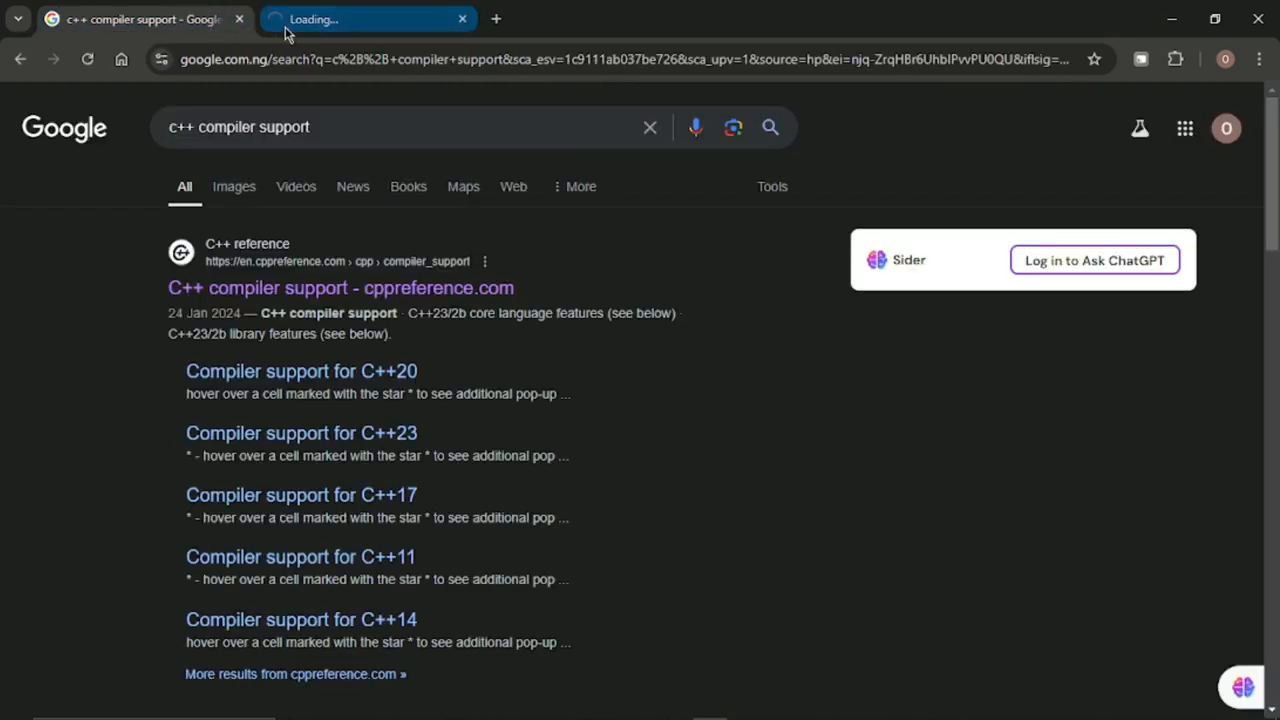
click(286, 33)
click(207, 27)
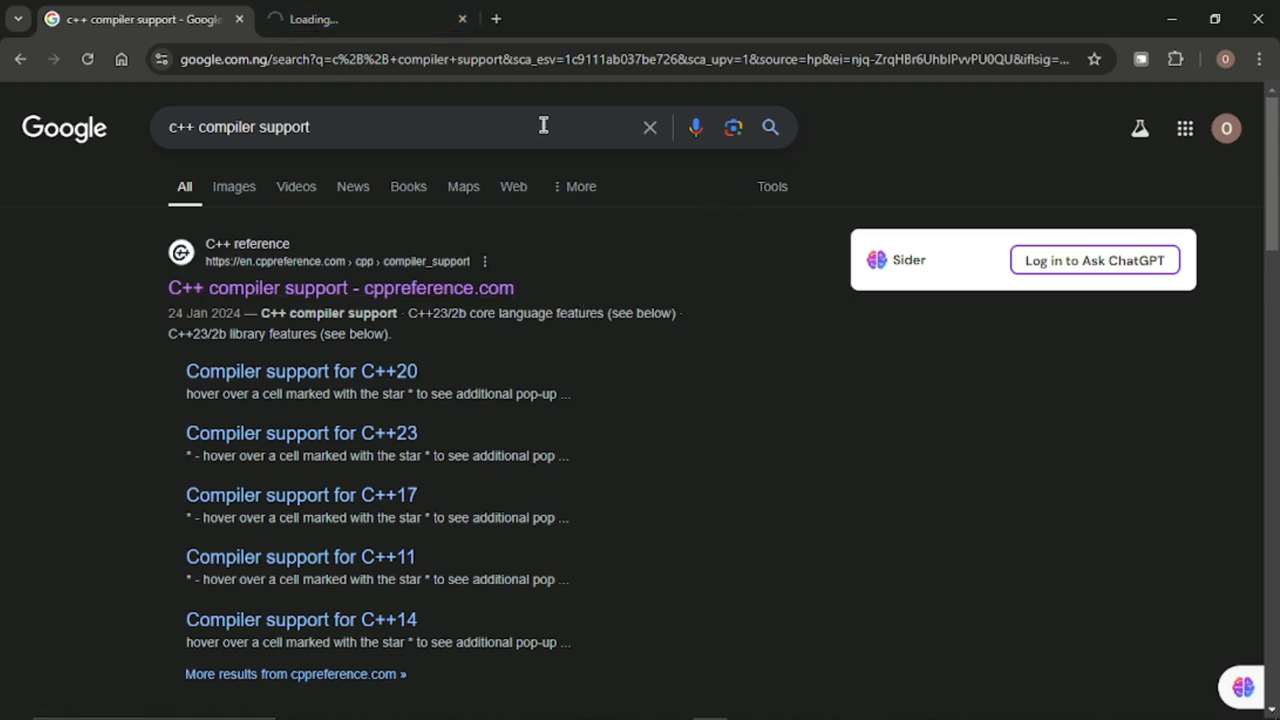
Return to the cppreference.com tab and reload the C++ compiler support page
click(320, 27)
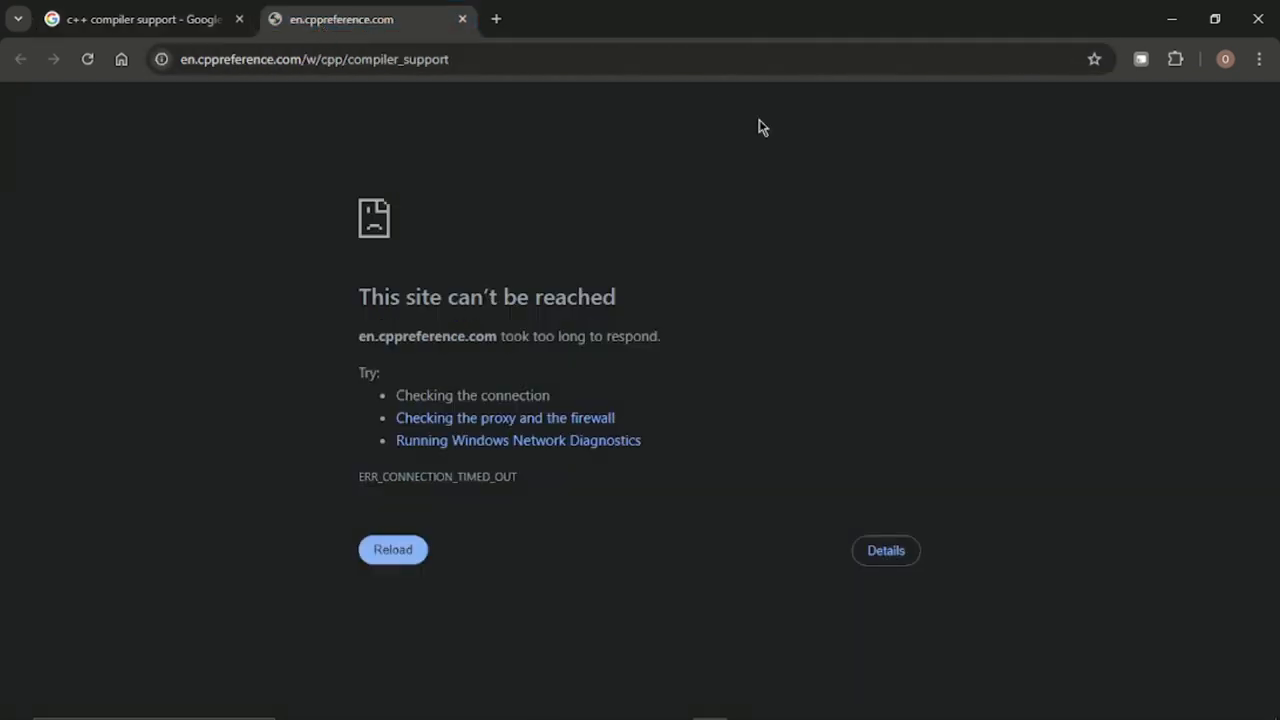
click(403, 557)
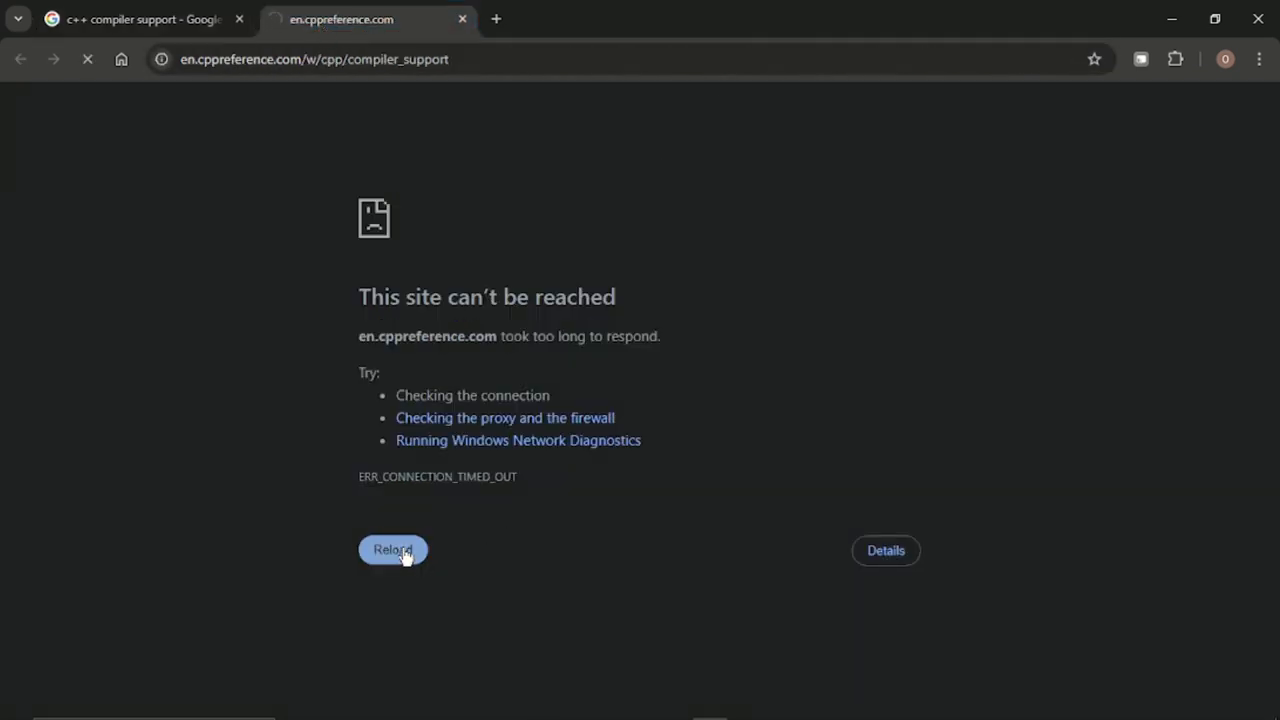
right_click(643, 231)
click(734, 300)
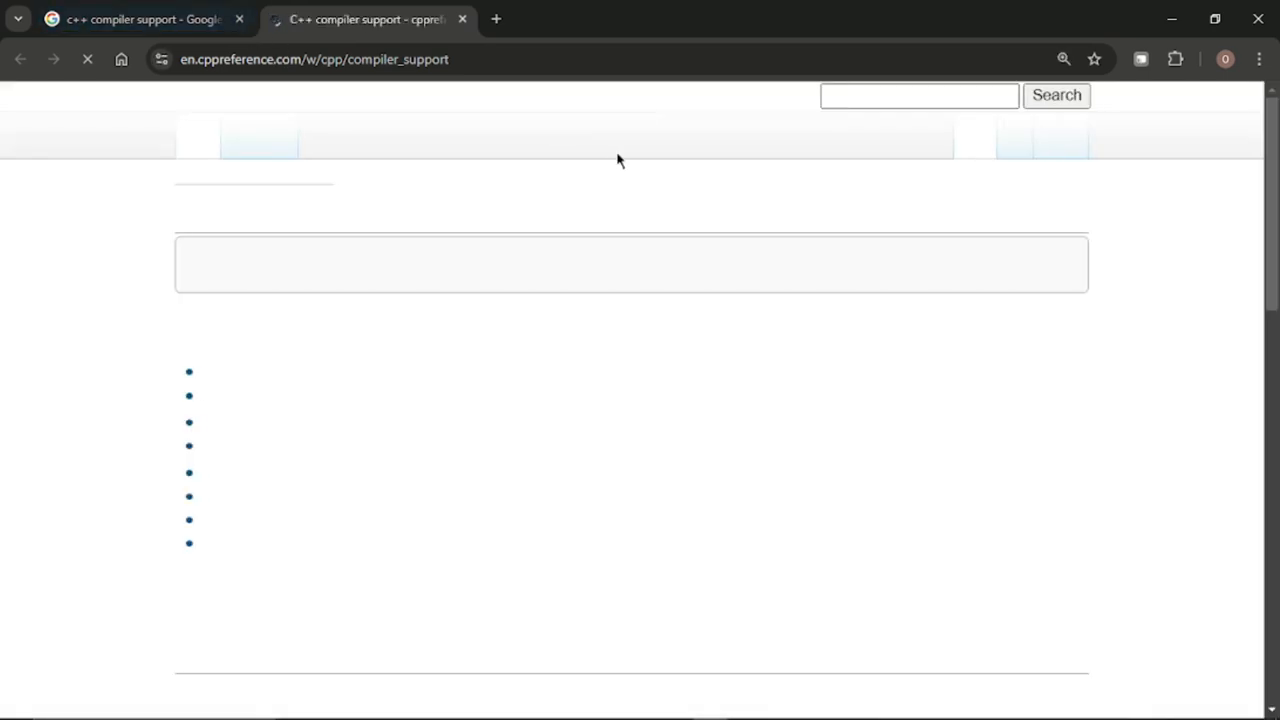
Examine the C++ compiler support page, from its heading to the compiler columns of the C++26 core language features table
mouse_move(1276, 110)
mouse_down()
mouse_move(1276, 270)
mouse_move(1276, 108)
mouse_up()
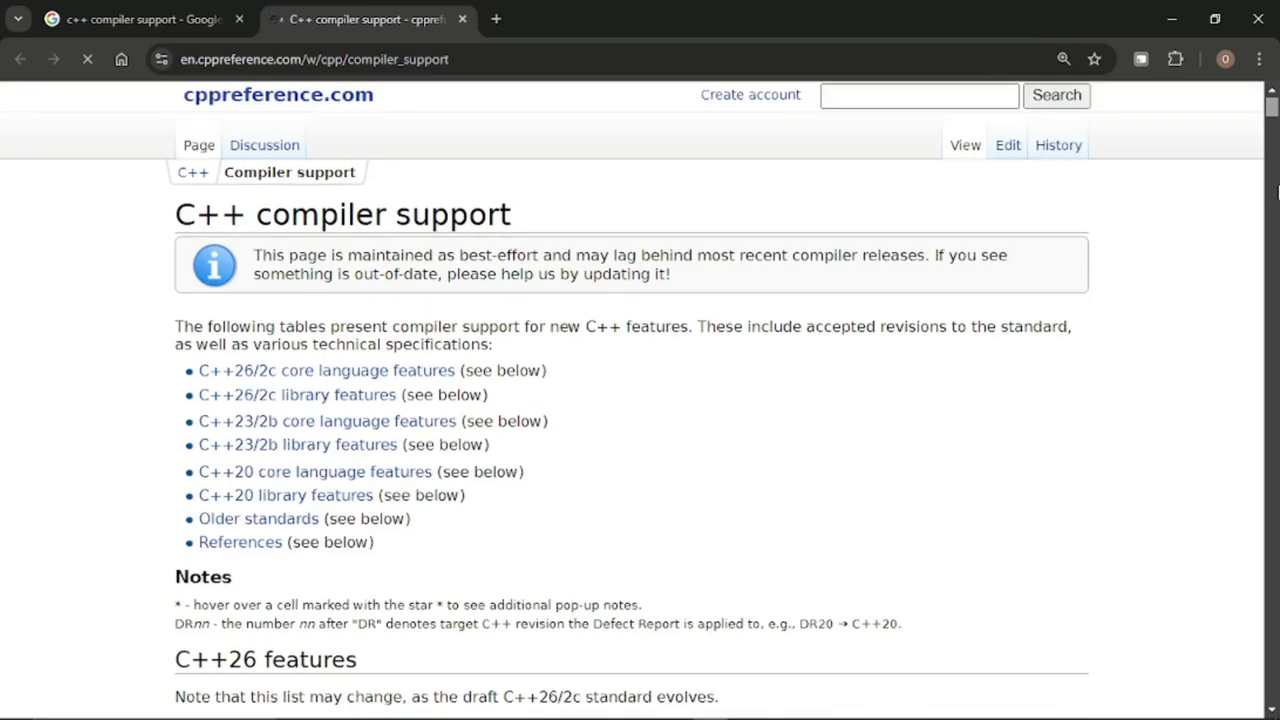
drag(176, 214, 526, 218)
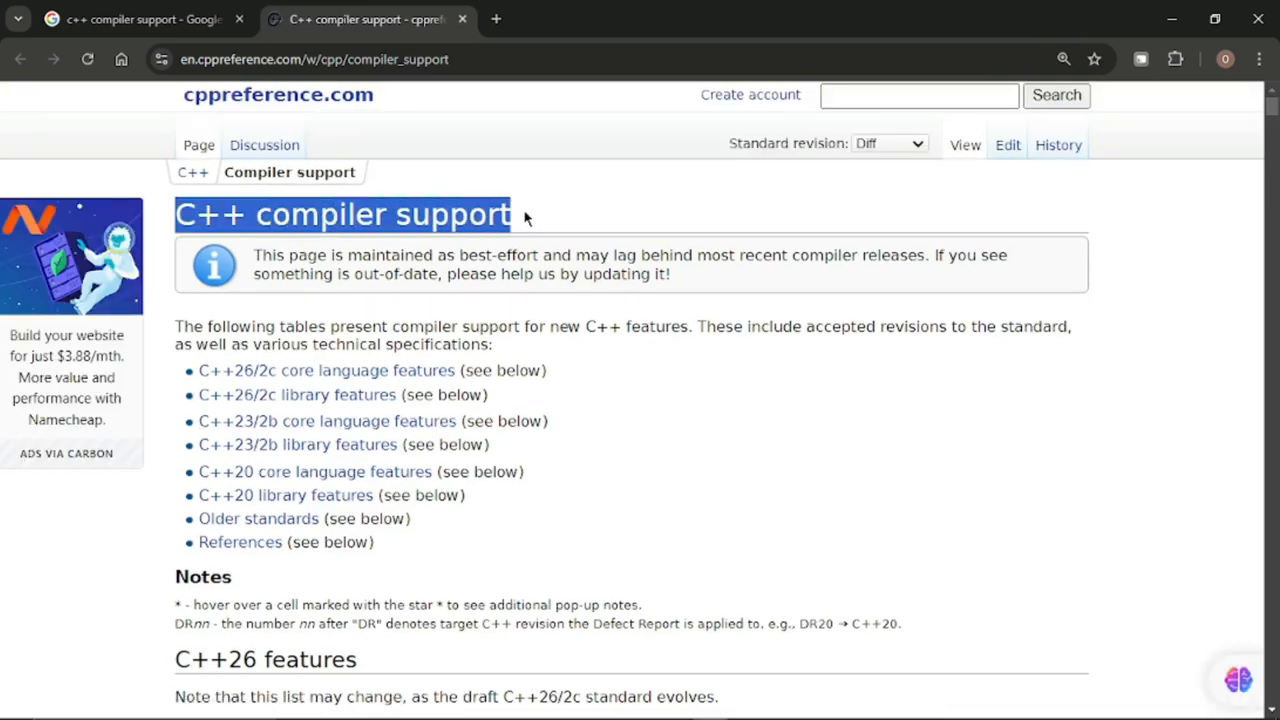
click(470, 213)
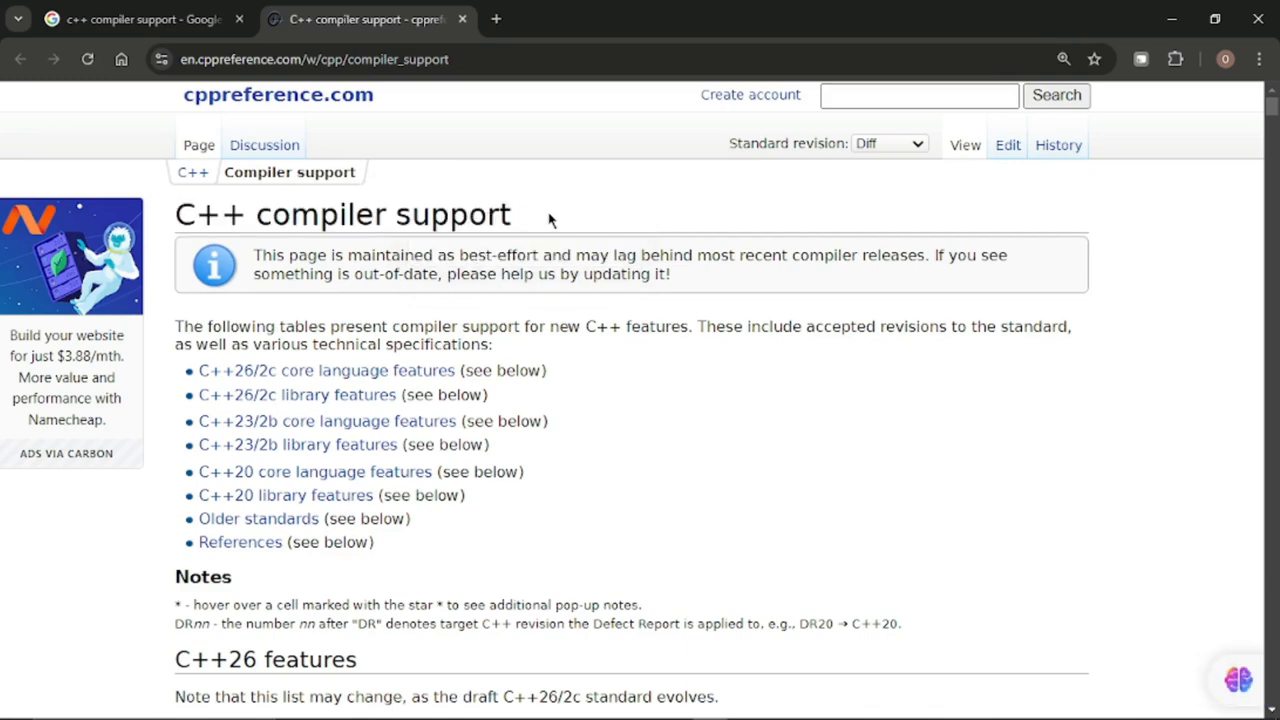
drag(1270, 95, 1271, 121)
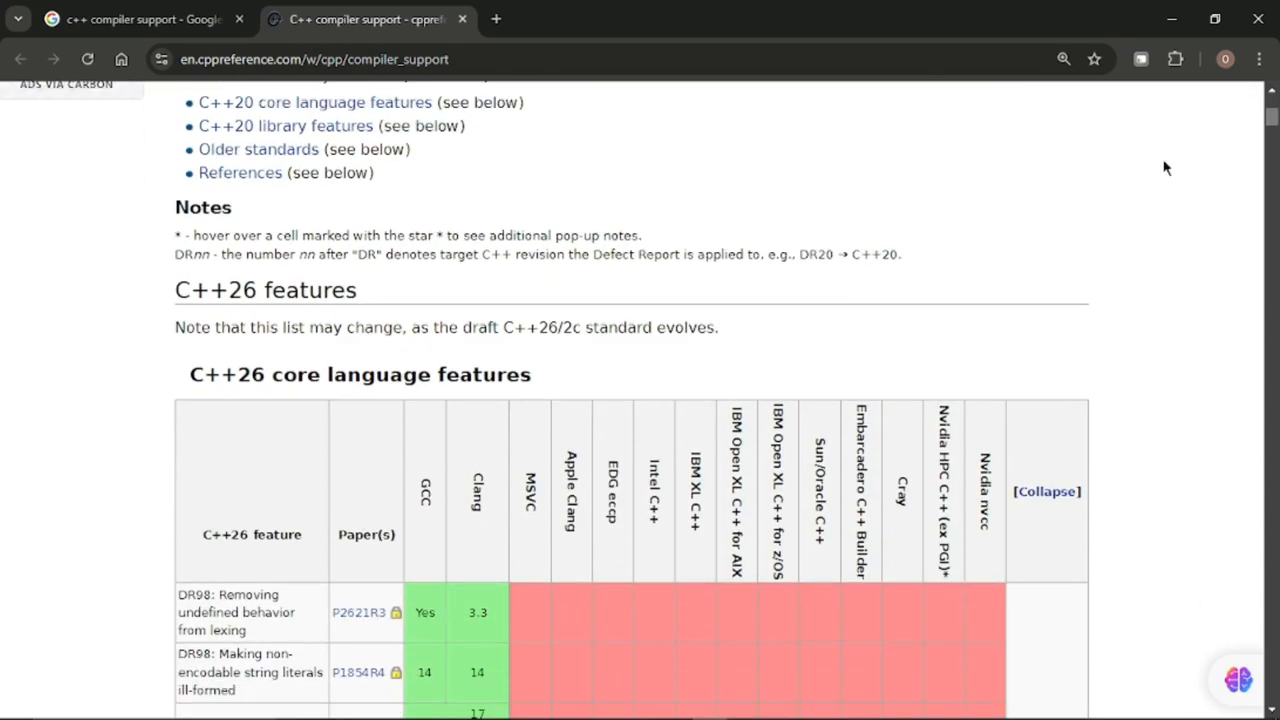
drag(985, 462, 424, 450)
click(878, 231)
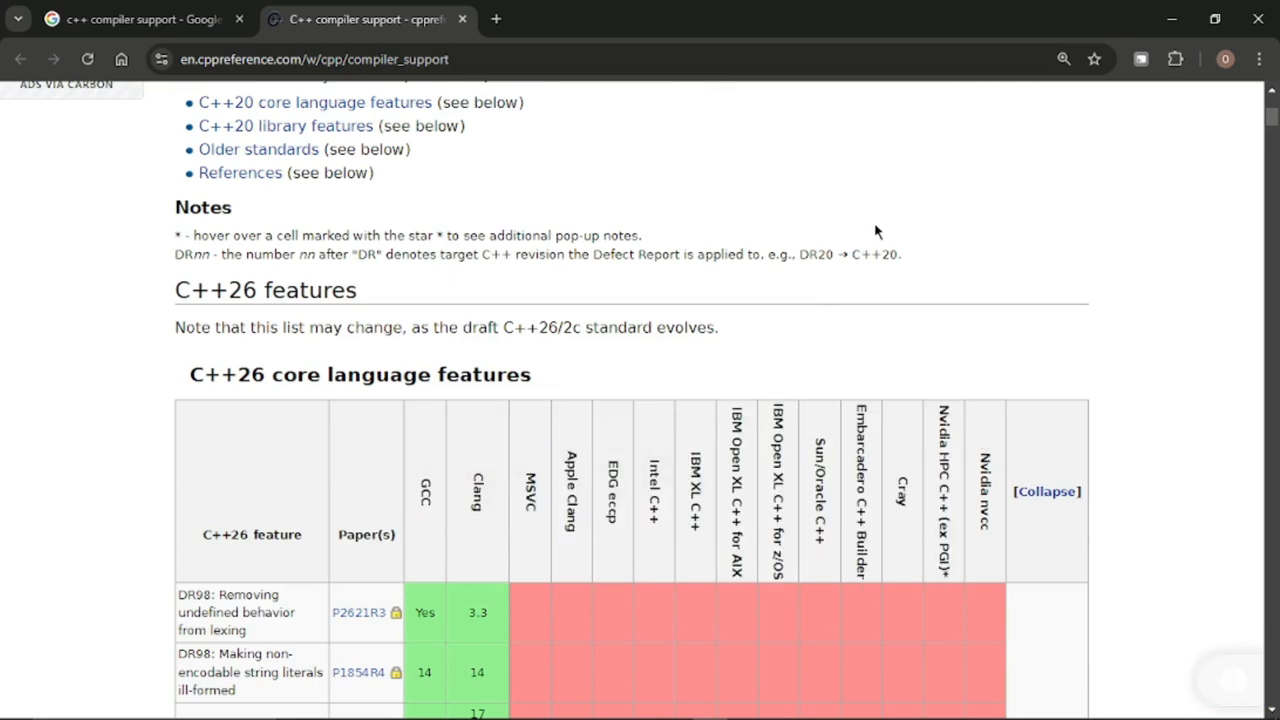
drag(540, 490, 424, 490)
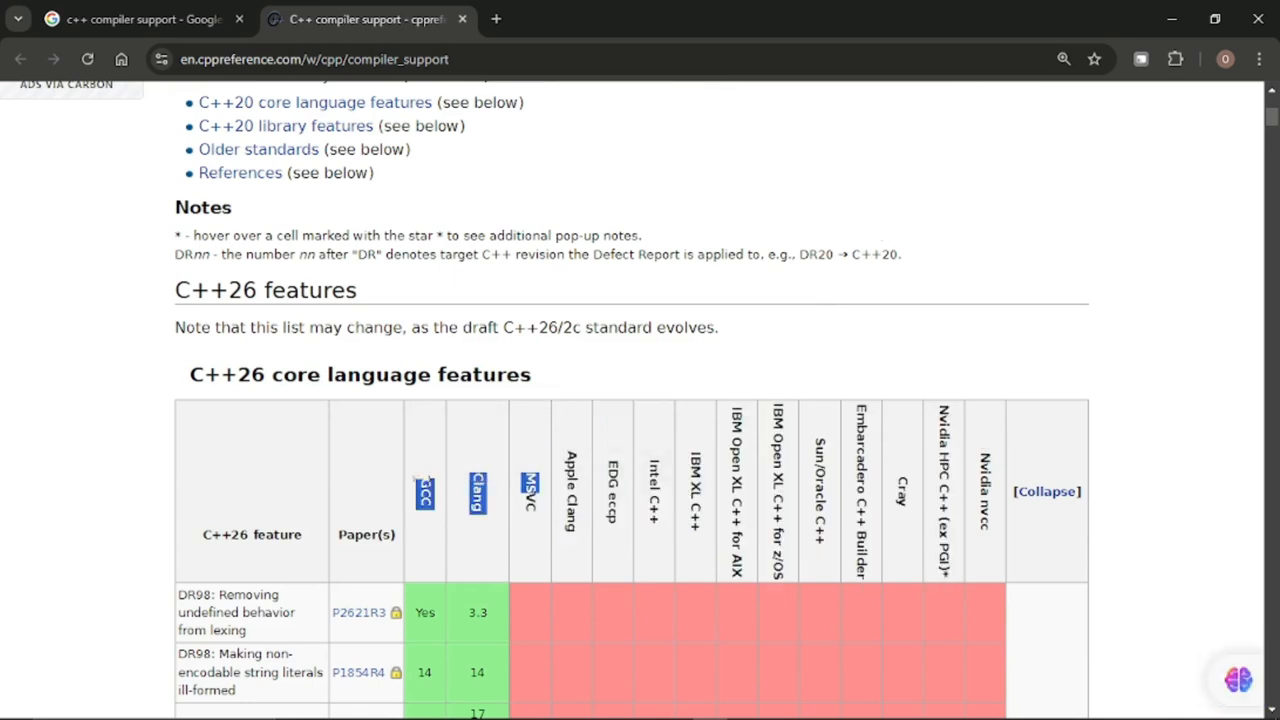
click(478, 488)
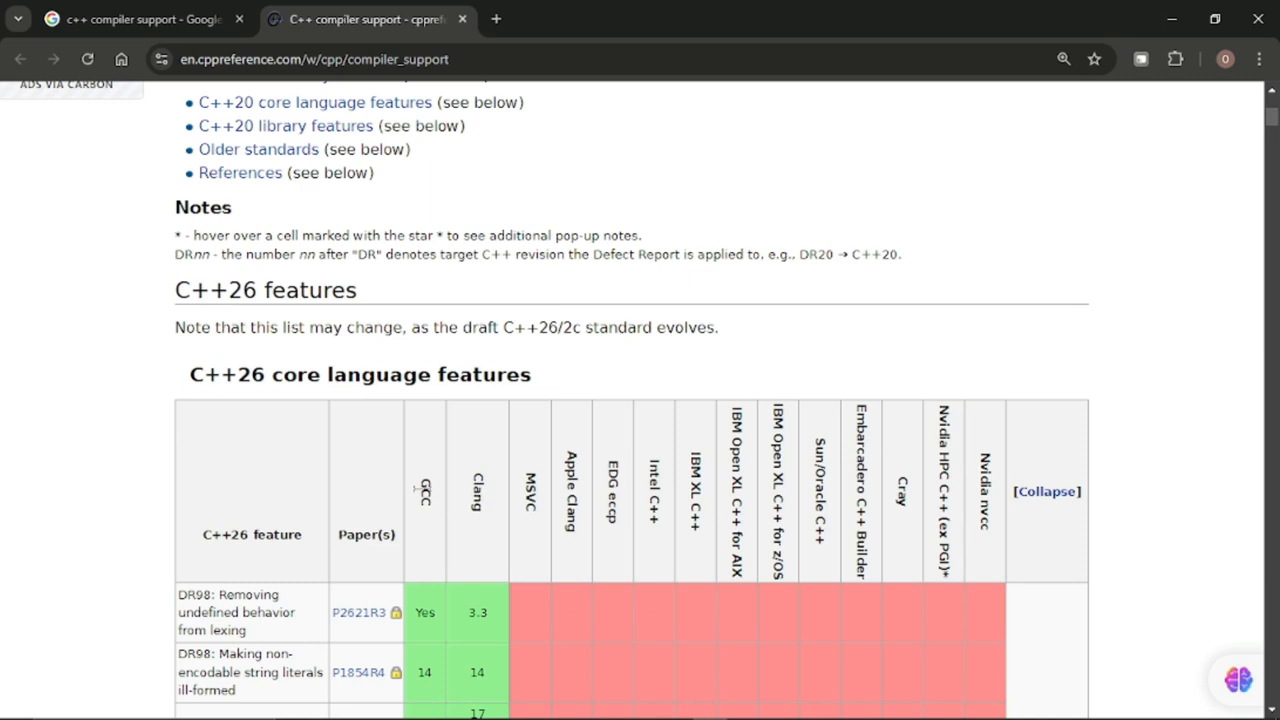
scroll(1273, 130, down, 2)
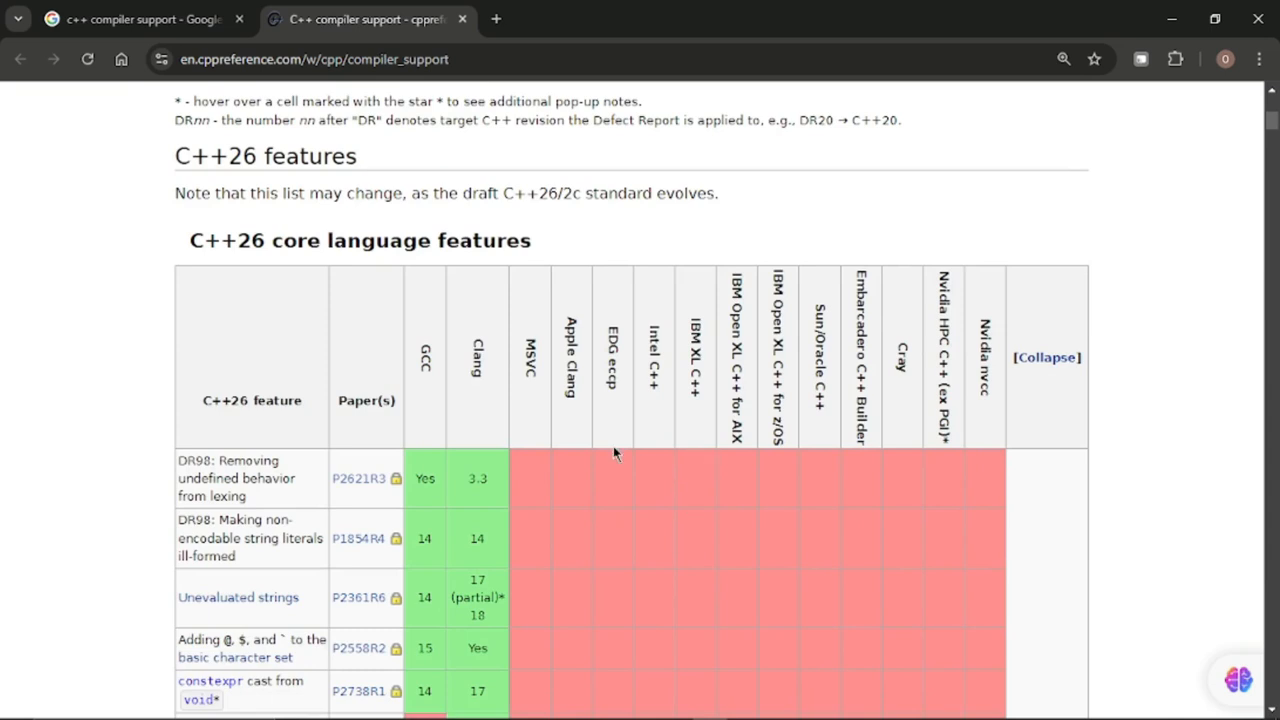
Enlarge the compiler support page to 200% zoom
click(1064, 60)
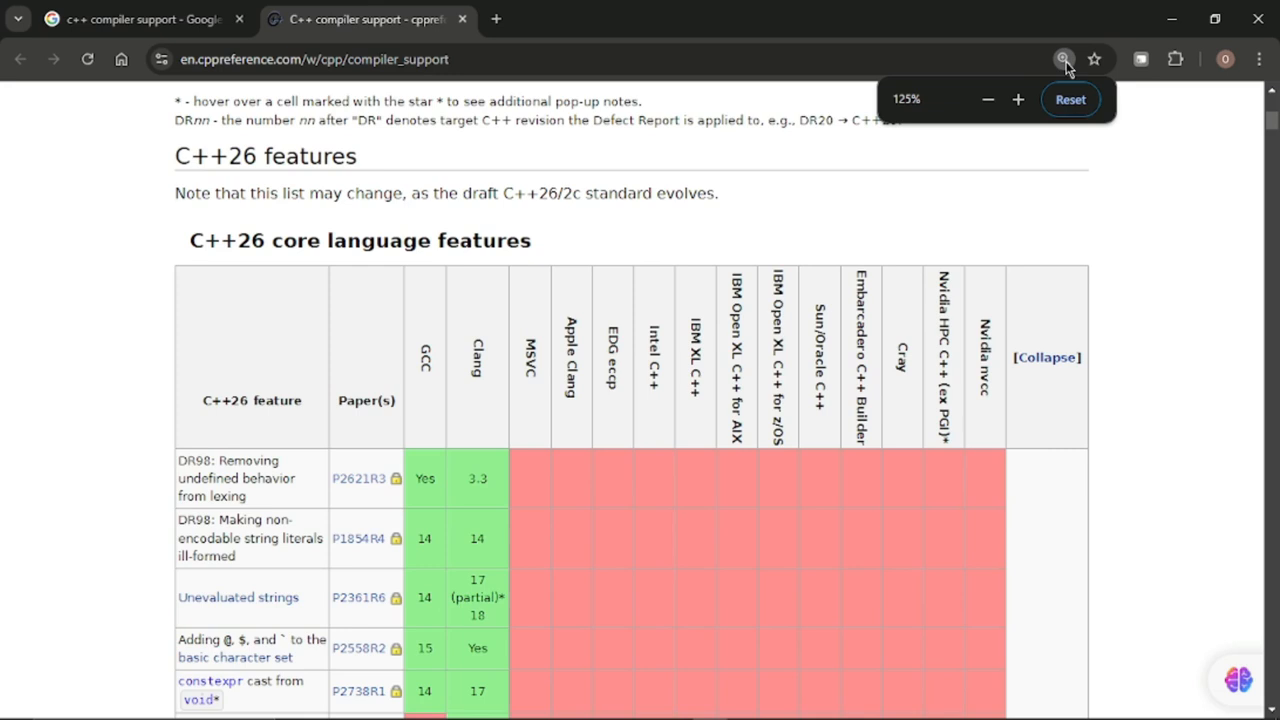
click(1018, 100)
click(1020, 101)
click(1021, 102)
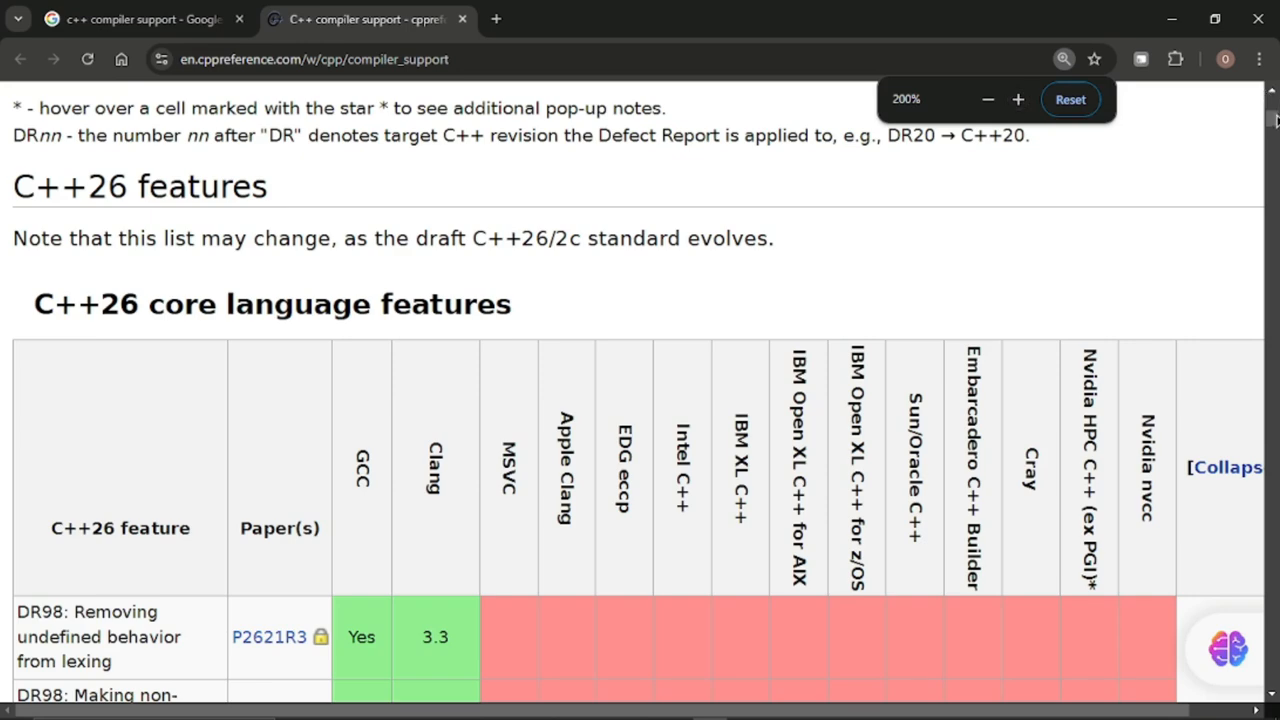
Examine the "C++26 features" section heading, highlighting "features" and "C++26" in it
drag(1273, 118, 1273, 122)
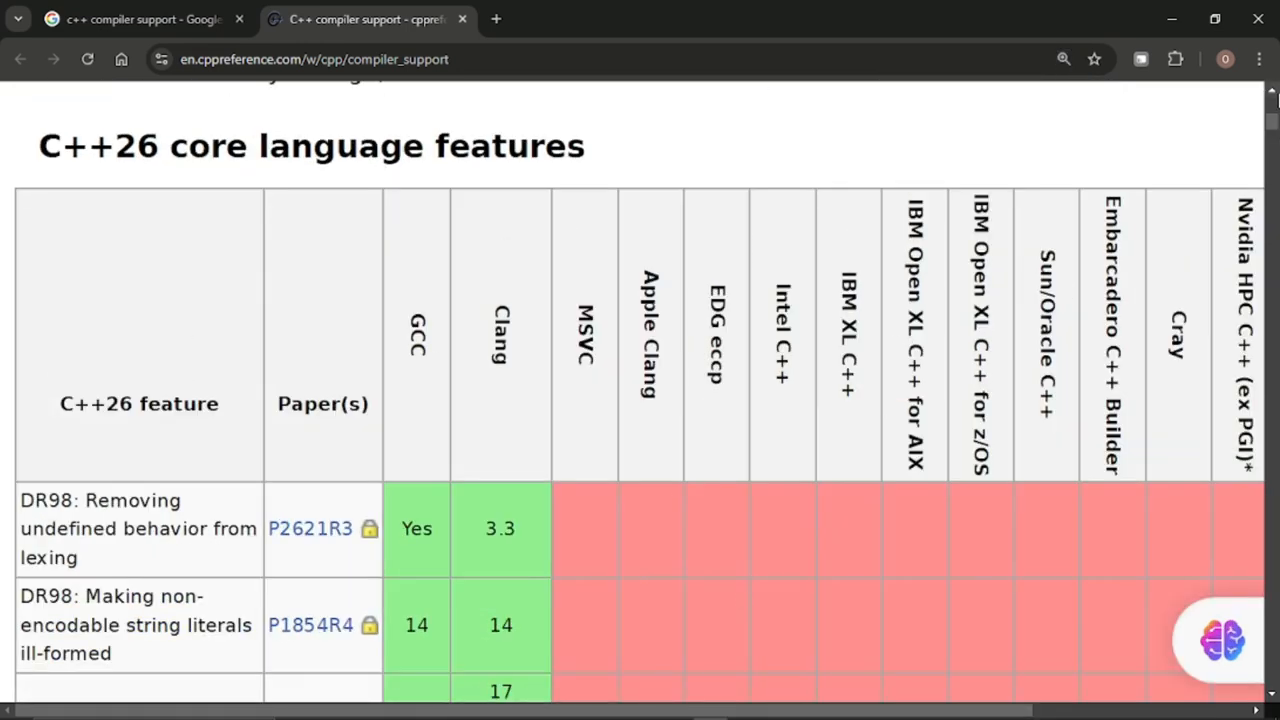
click(1273, 95)
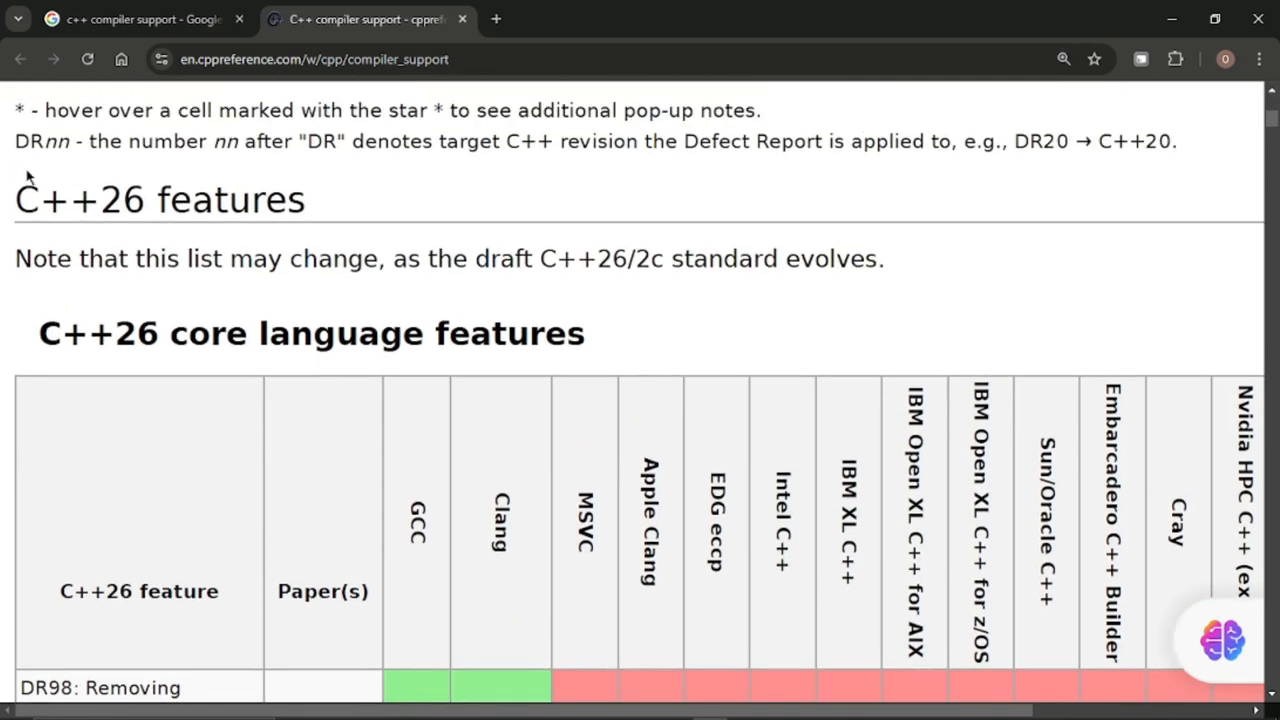
drag(160, 200, 314, 203)
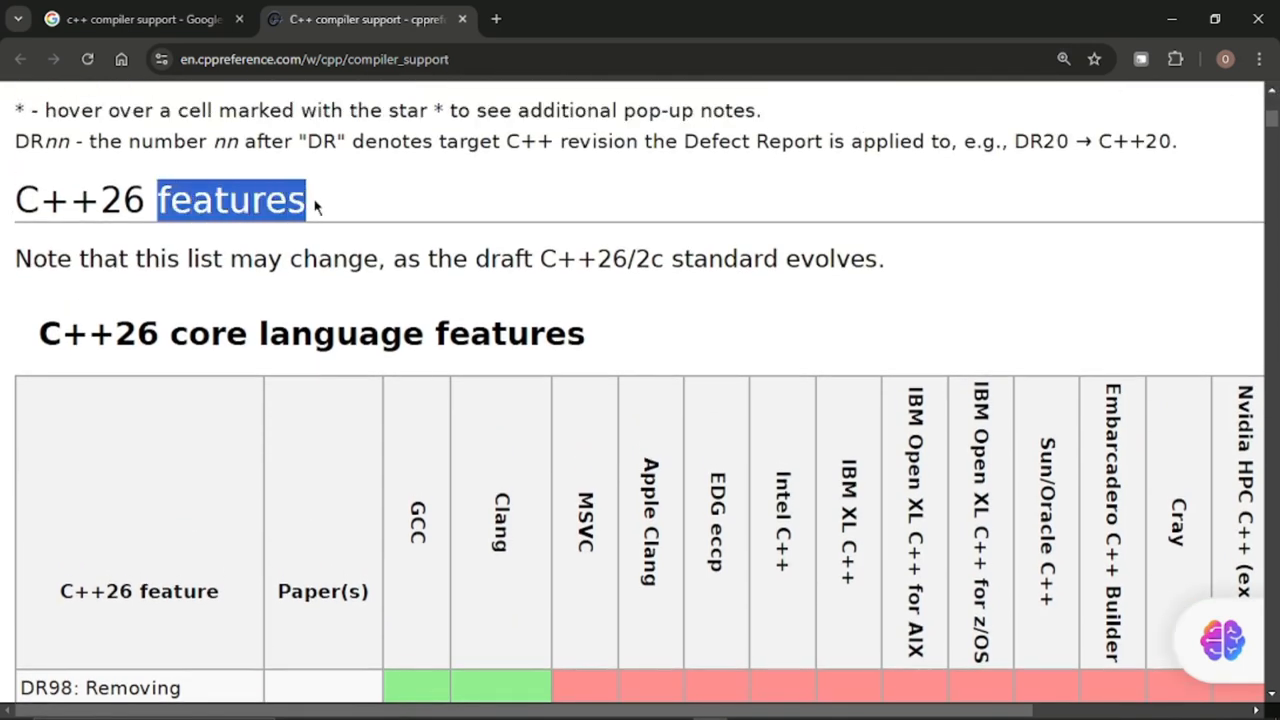
click(90, 180)
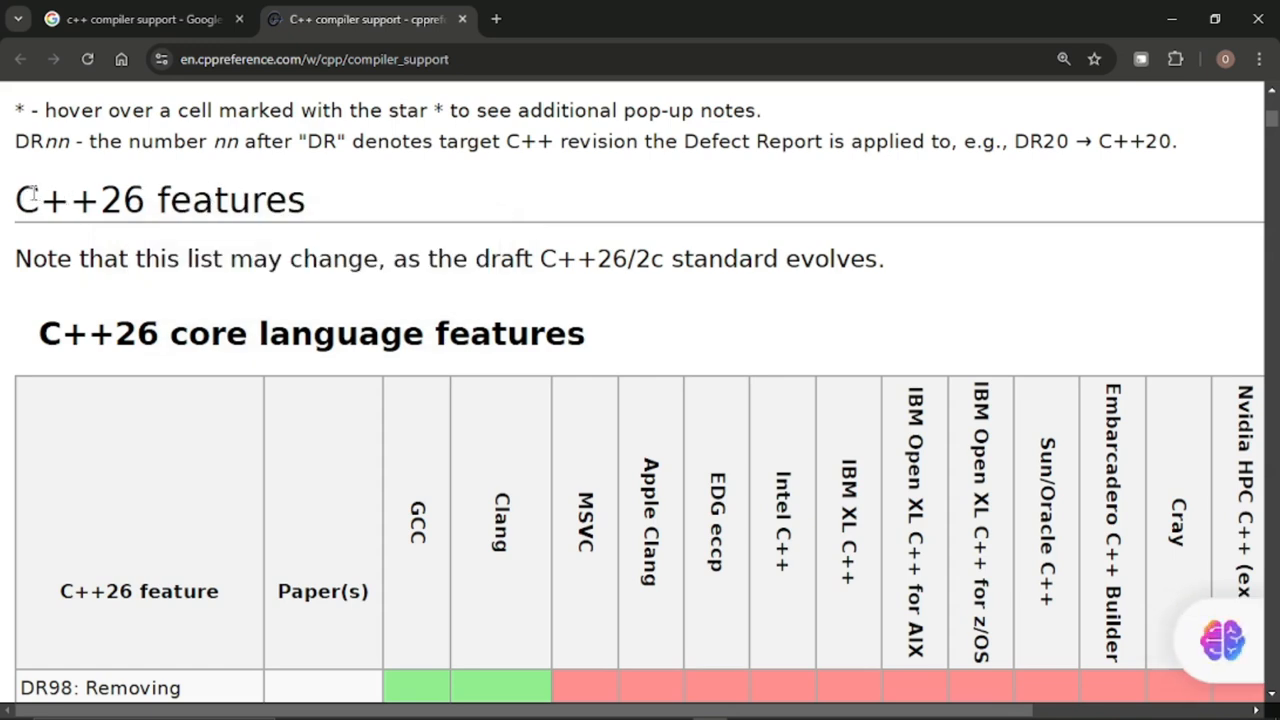
drag(136, 195, 12, 200)
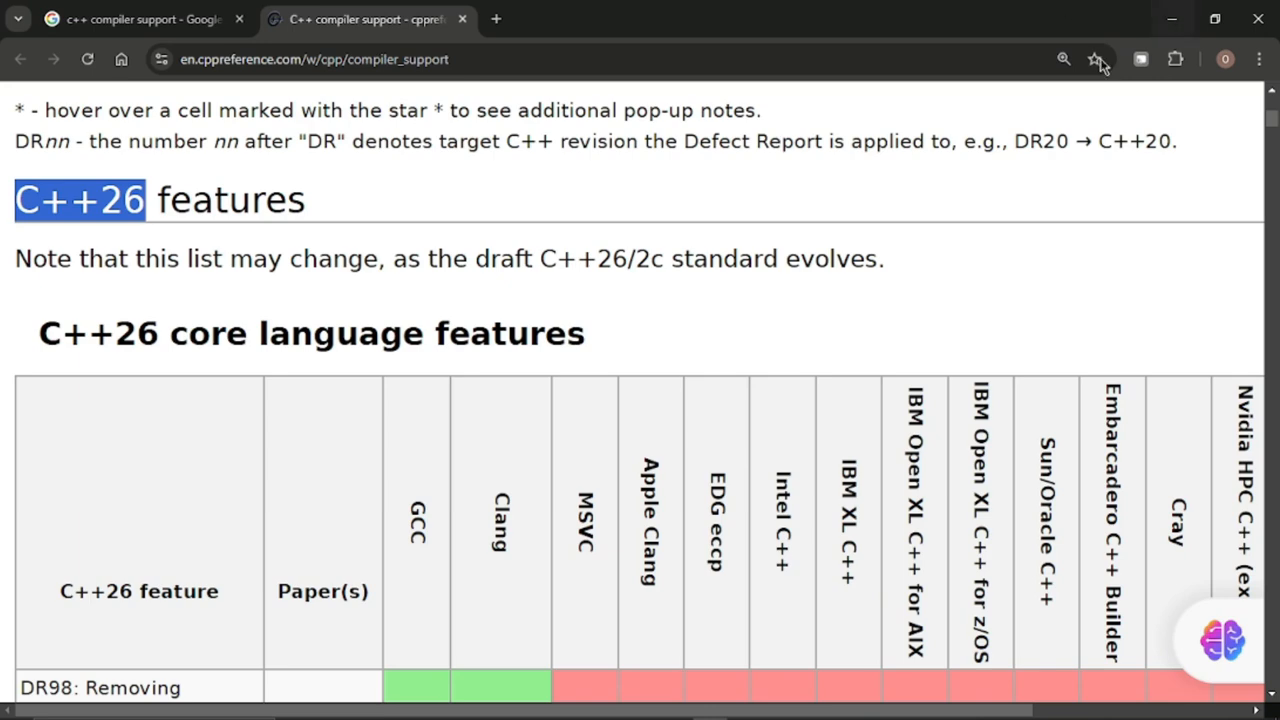
Reduce the compiler support page to 150% zoom
click(1064, 59)
click(989, 102)
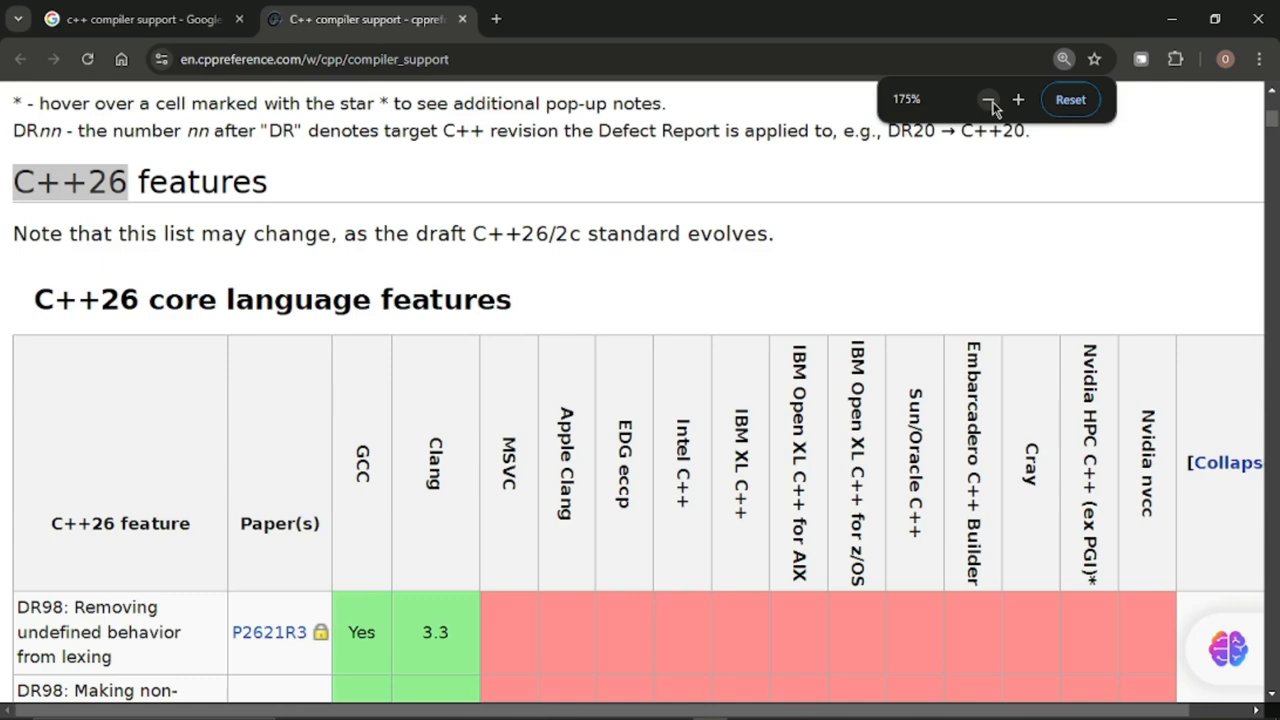
click(990, 102)
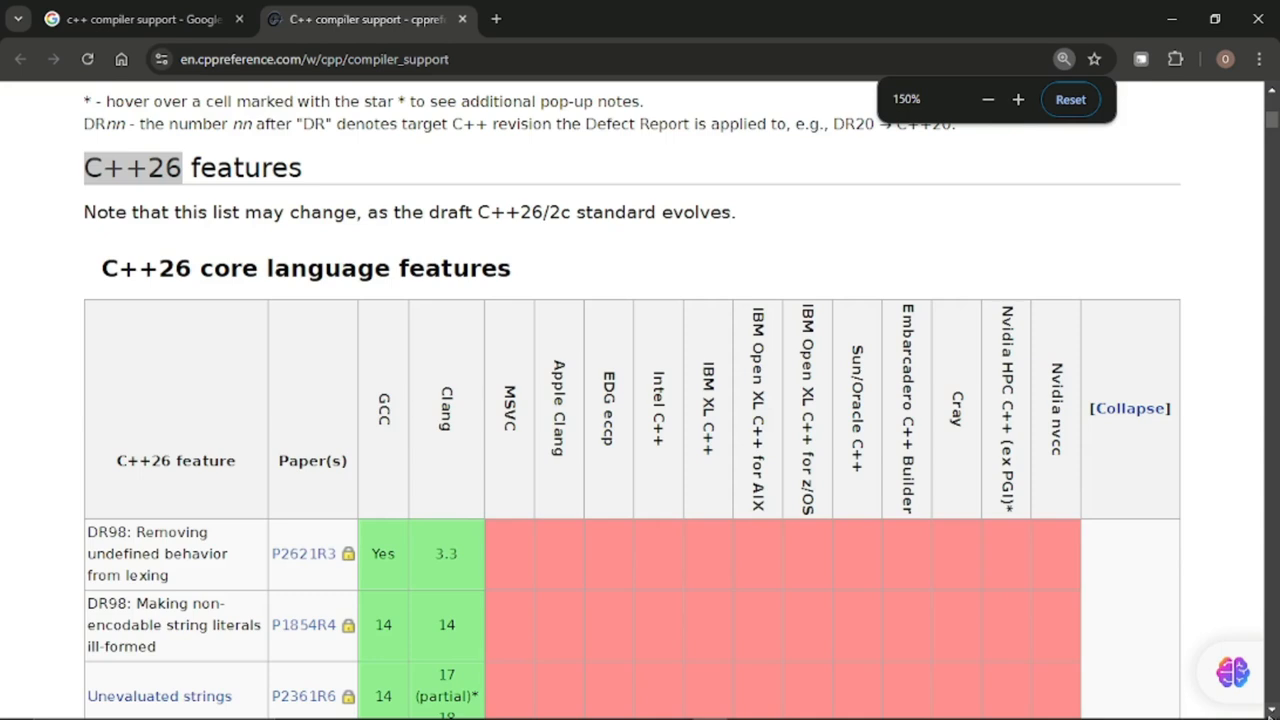
Examine the first rows of the C++26 core language features table, highlighting the "C++26 feature" column header
scroll(741, 511, down, 2)
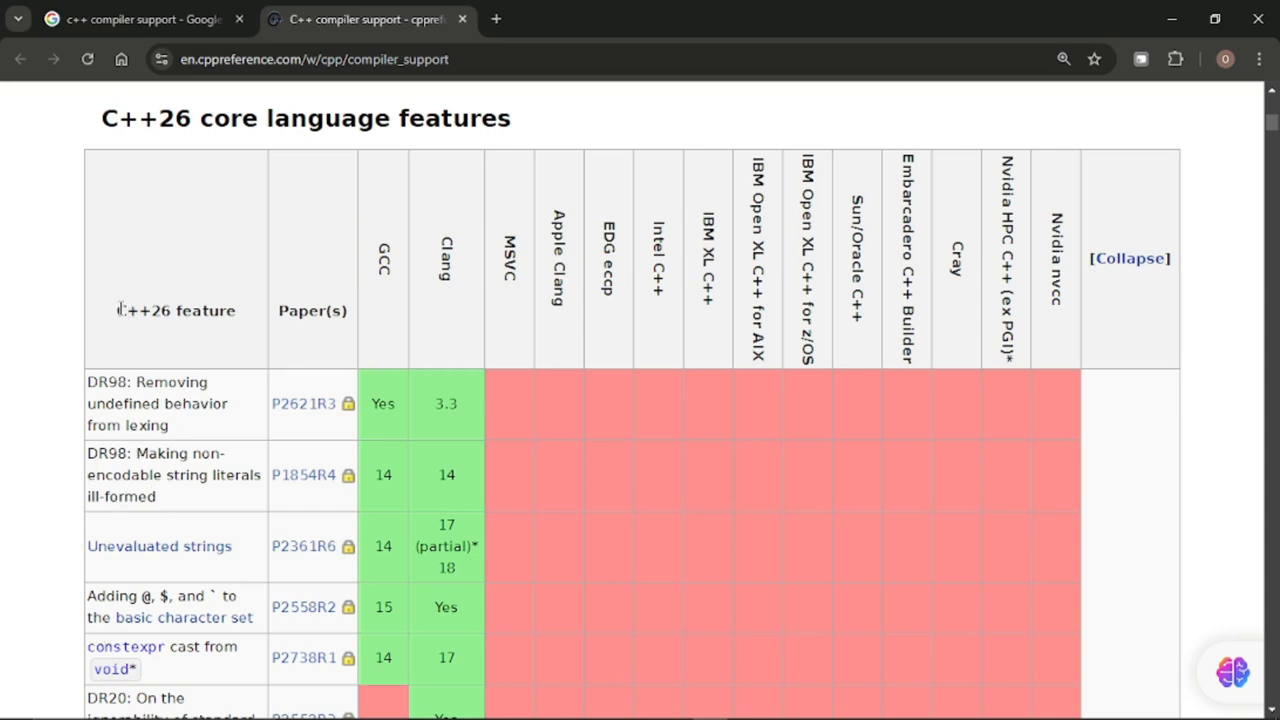
drag(118, 310, 232, 314)
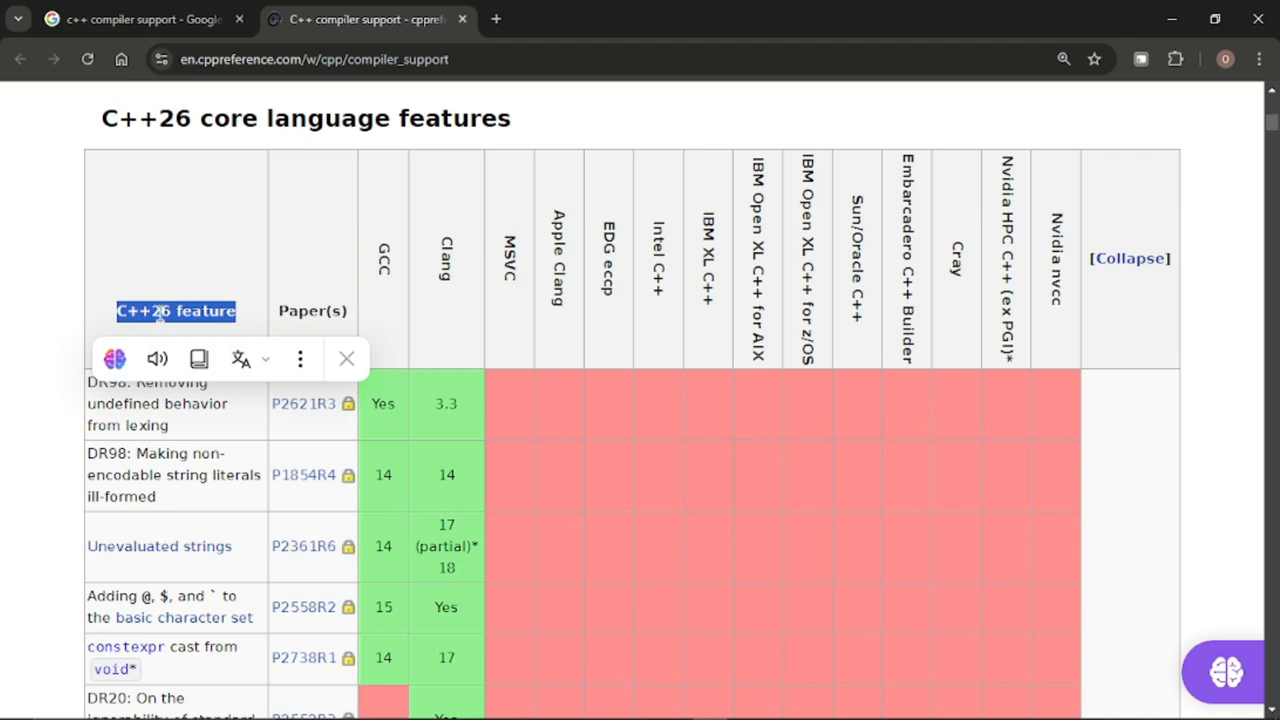
click(157, 428)
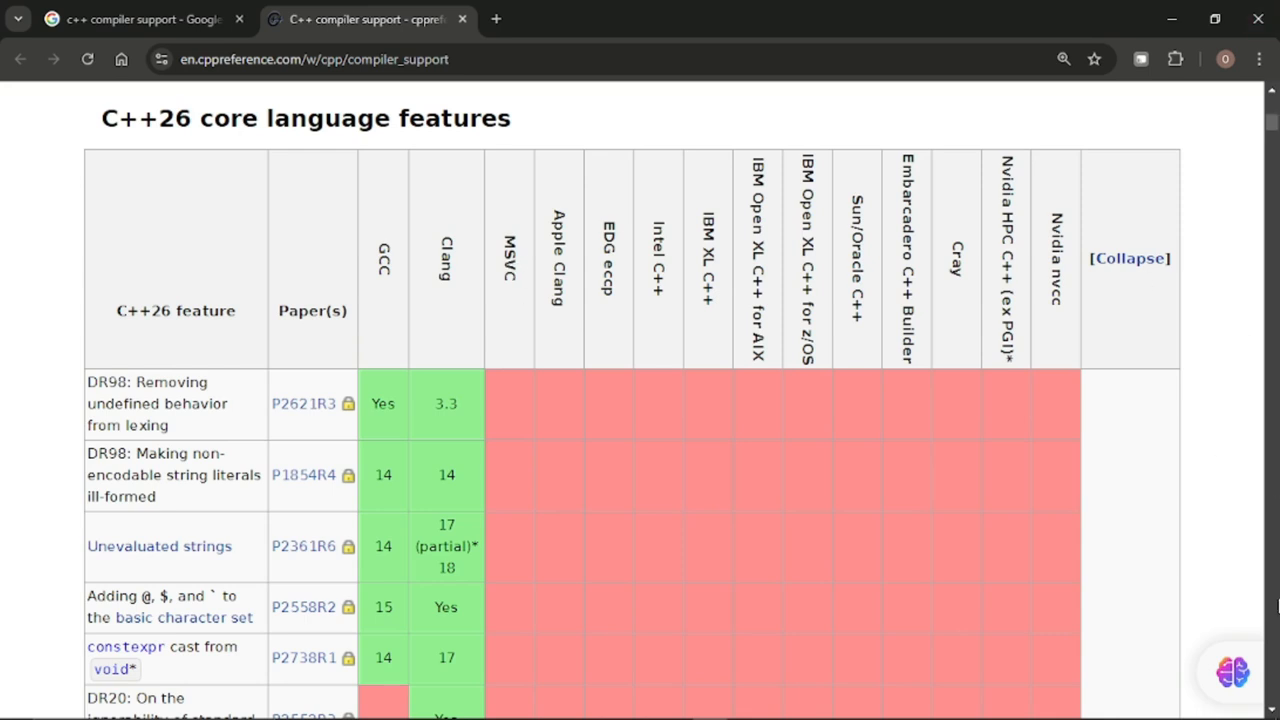
scroll(1032, 612, down, 1)
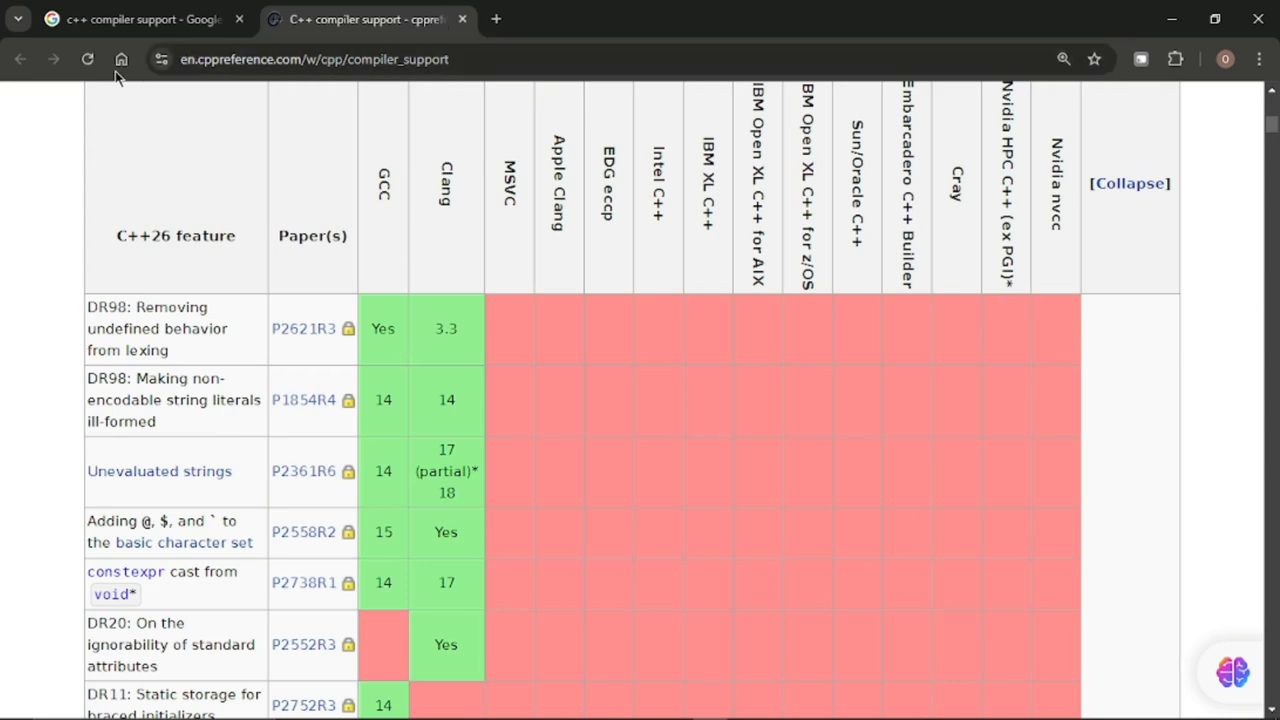
Return to the notes above the C++26 features section and reduce the page to 110% zoom
click(1273, 92)
click(1273, 92)
click(1273, 92)
click(1273, 92)
click(1273, 92)
click(1273, 92)
click(1273, 92)
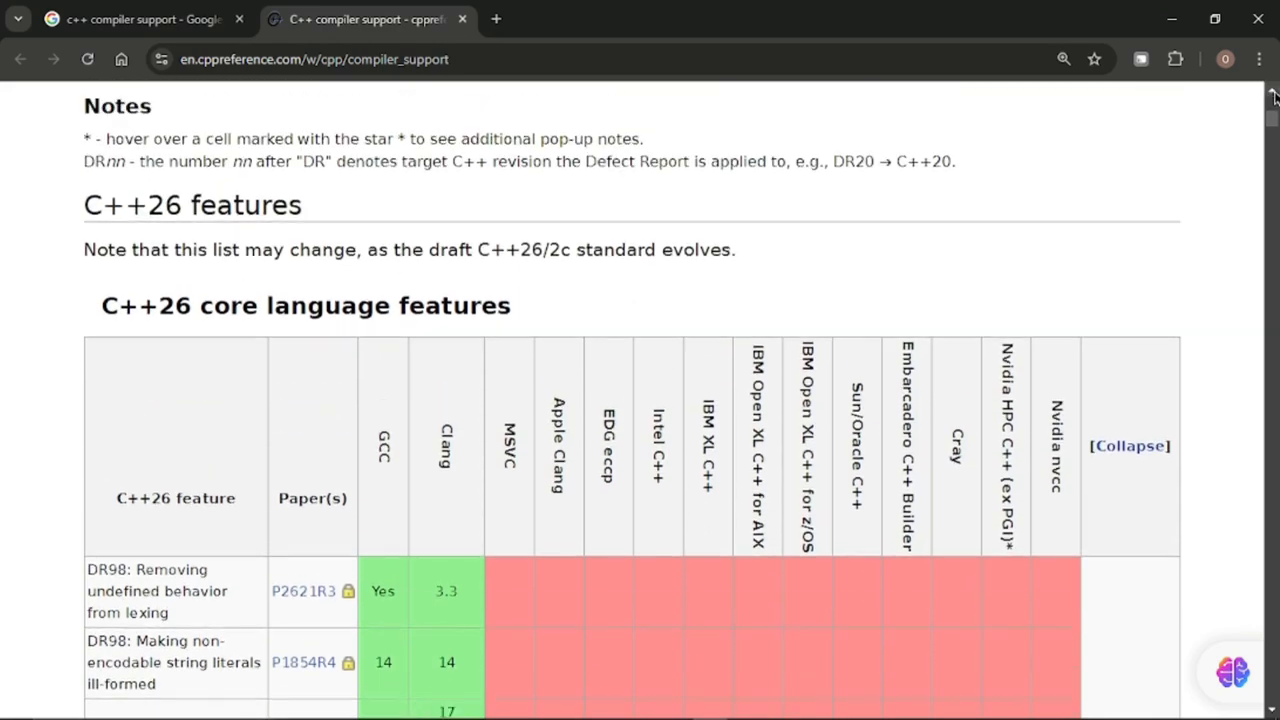
click(1273, 92)
click(1273, 92)
click(1273, 92)
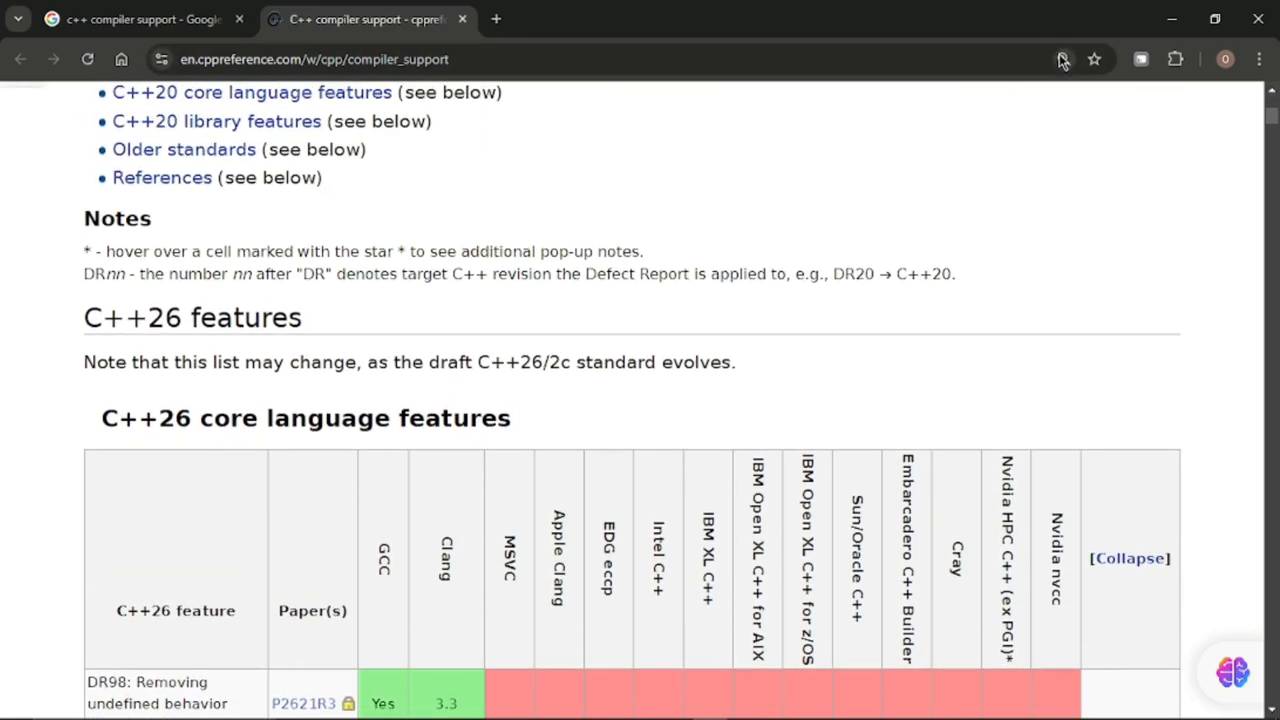
click(1063, 59)
click(988, 101)
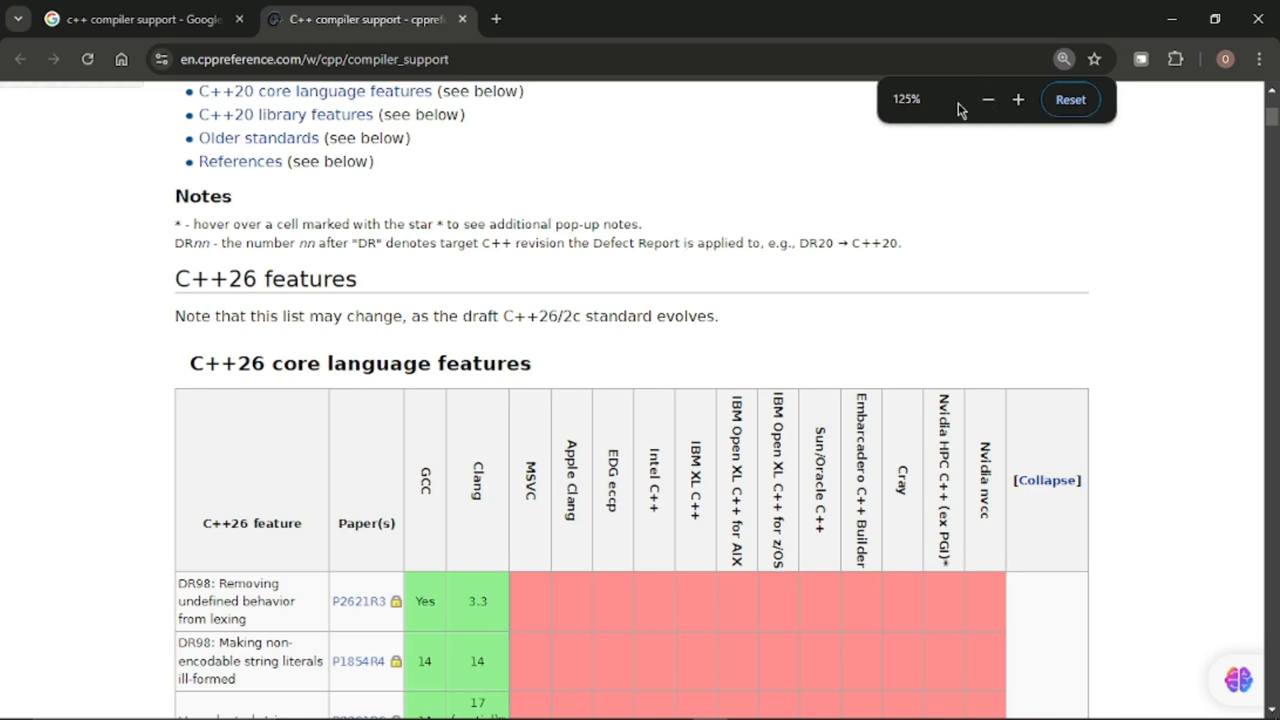
click(988, 101)
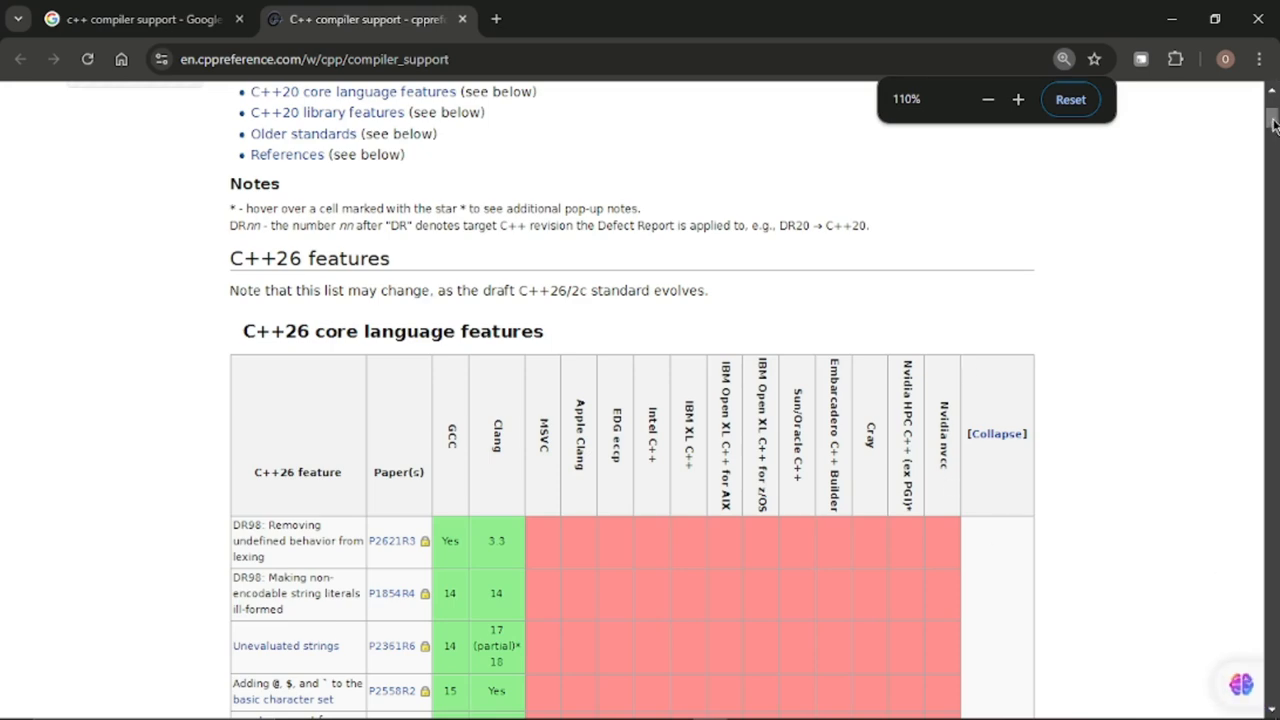
Examine the C++26 library features table, highlighting the 2022 SI prefixes entry and the first feature rows
drag(1272, 118, 1272, 165)
scroll(640, 400, down, 8)
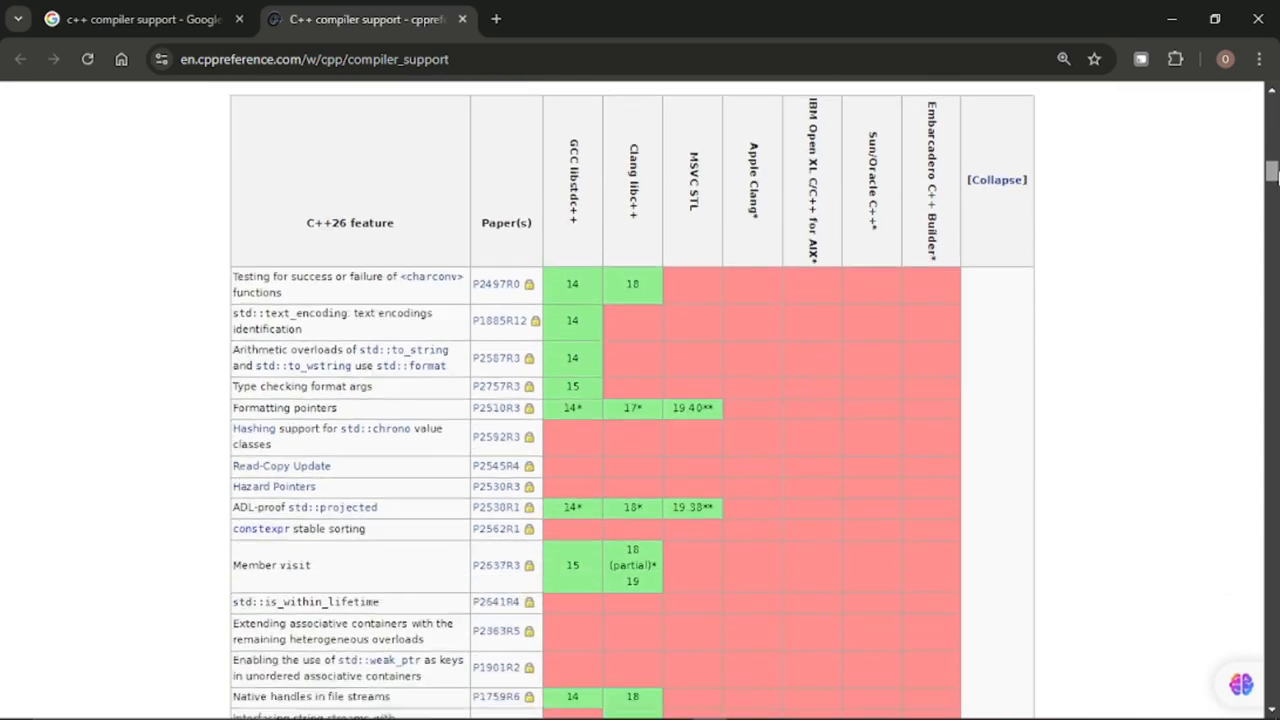
scroll(292, 267, up, 3)
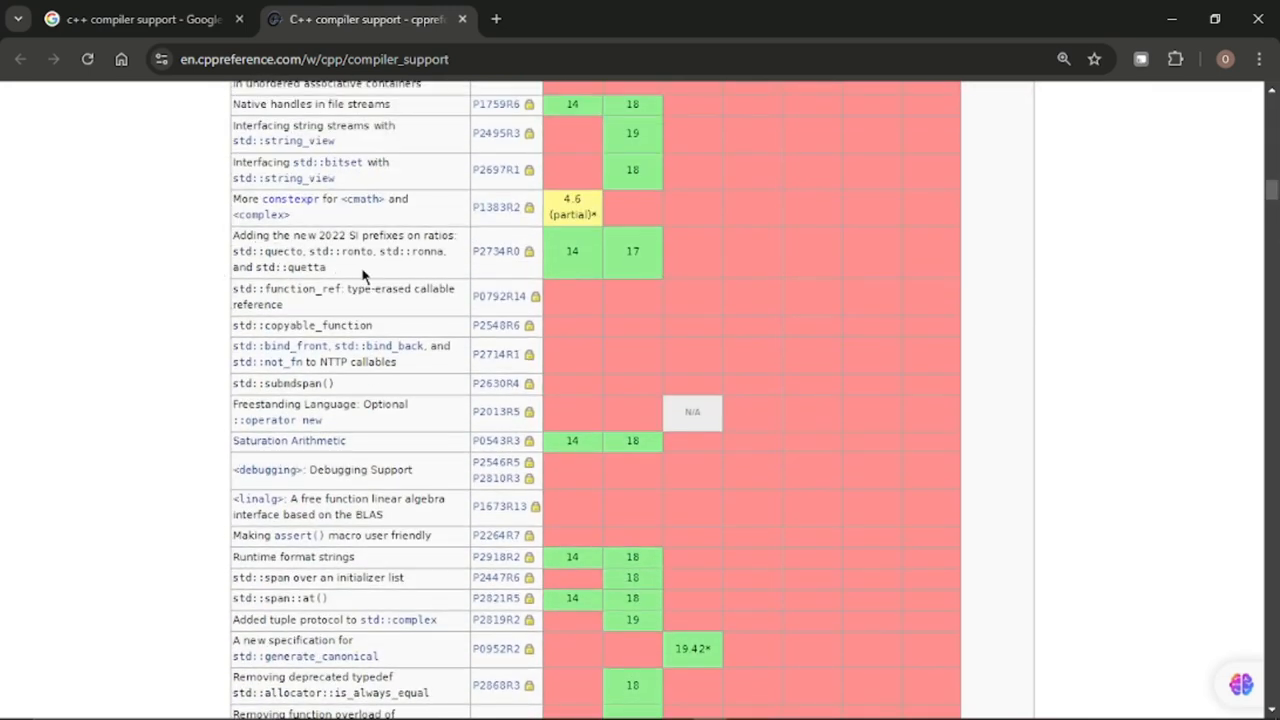
drag(326, 267, 234, 234)
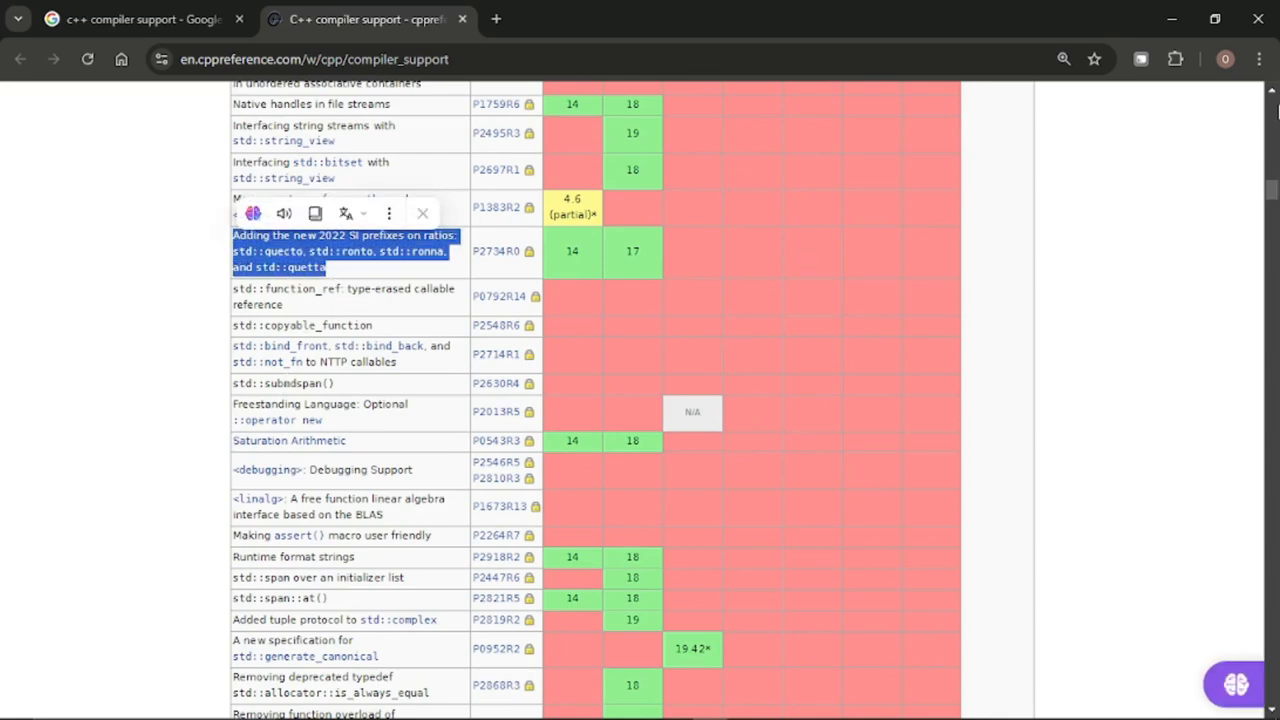
click(1273, 93)
scroll(1273, 93, up, 4)
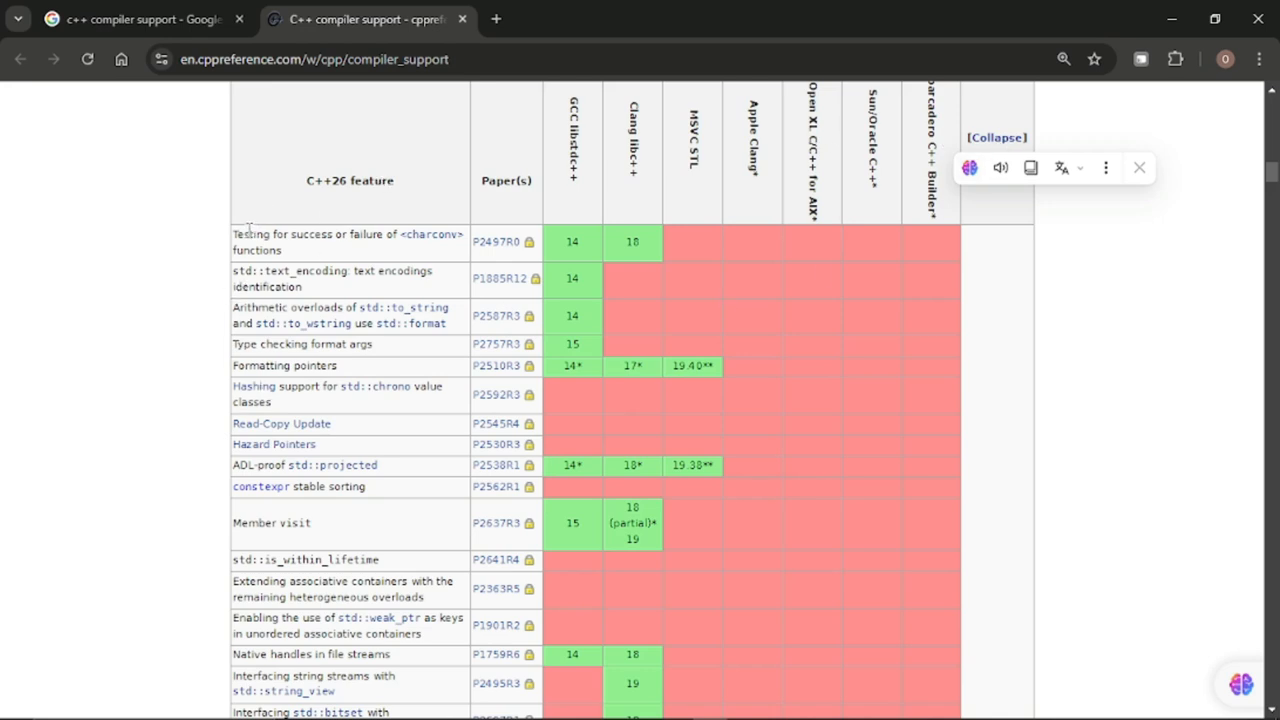
drag(238, 234, 390, 528)
click(1167, 281)
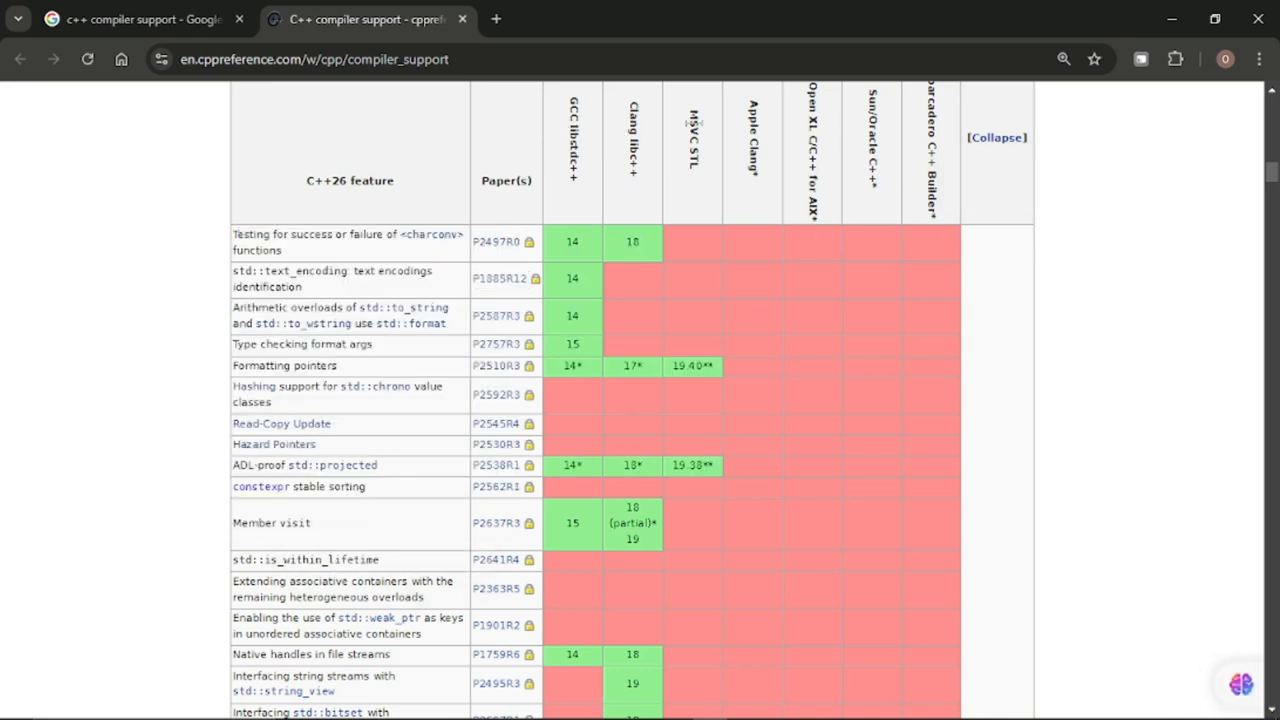
Go to the C++23 core language features table and highlight its Apple Clang column header and "C++23" in the heading
drag(1272, 176, 1272, 192)
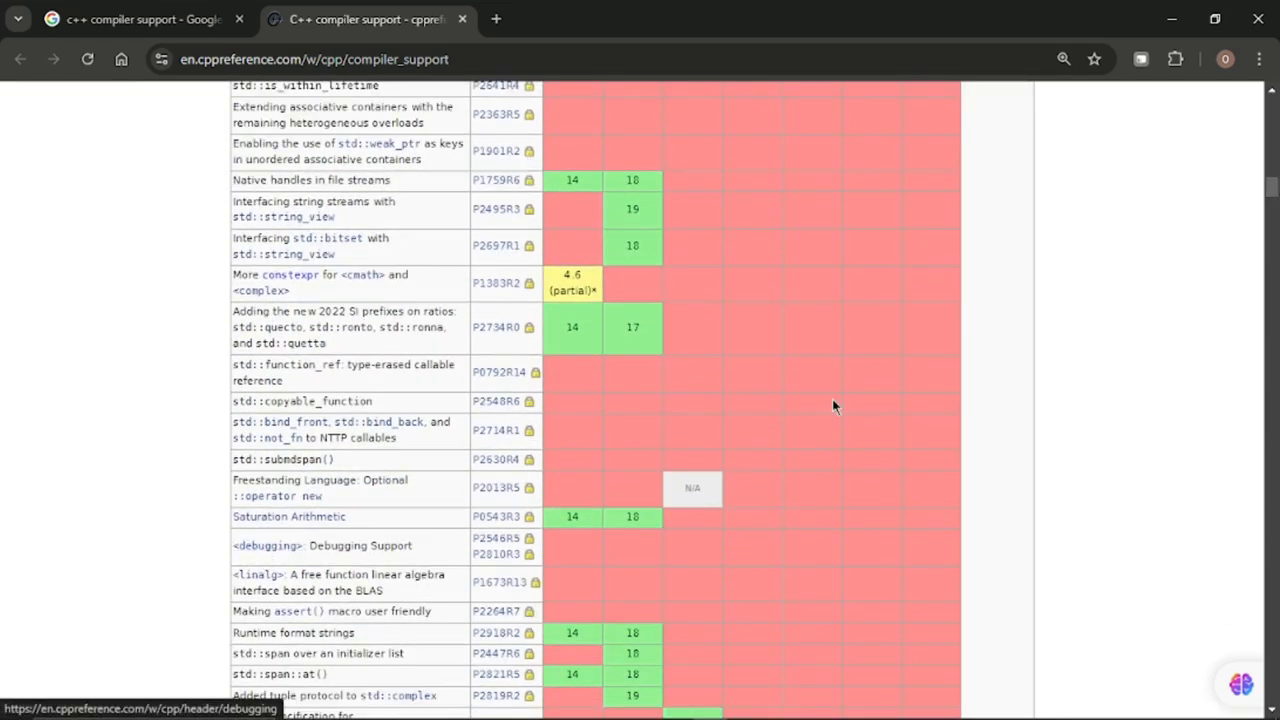
click(1274, 215)
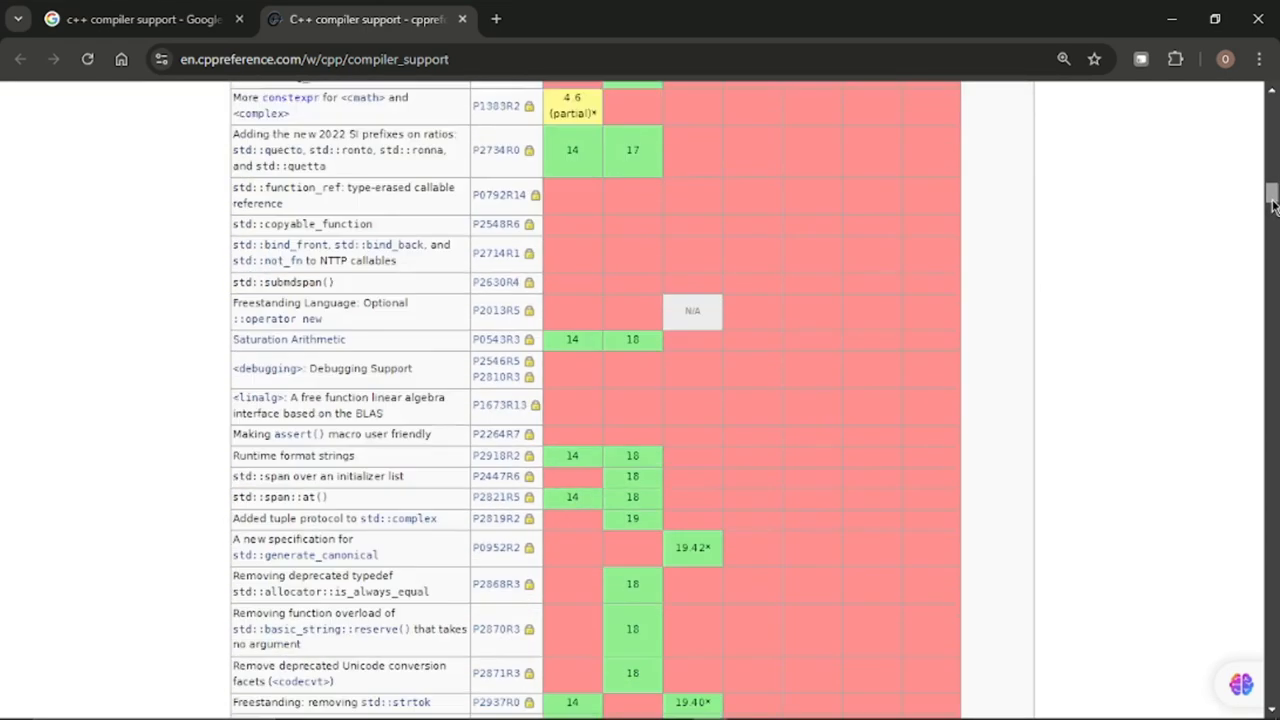
drag(1274, 215, 1274, 248)
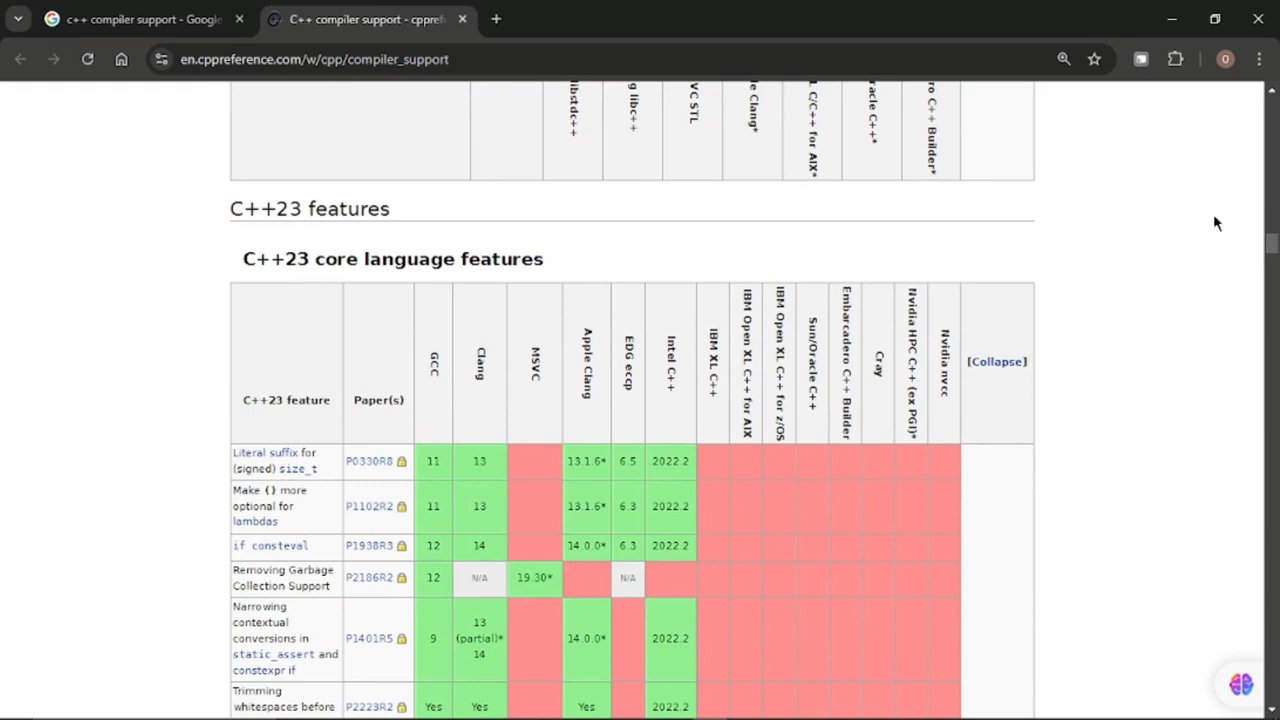
scroll(1274, 262, down, 1)
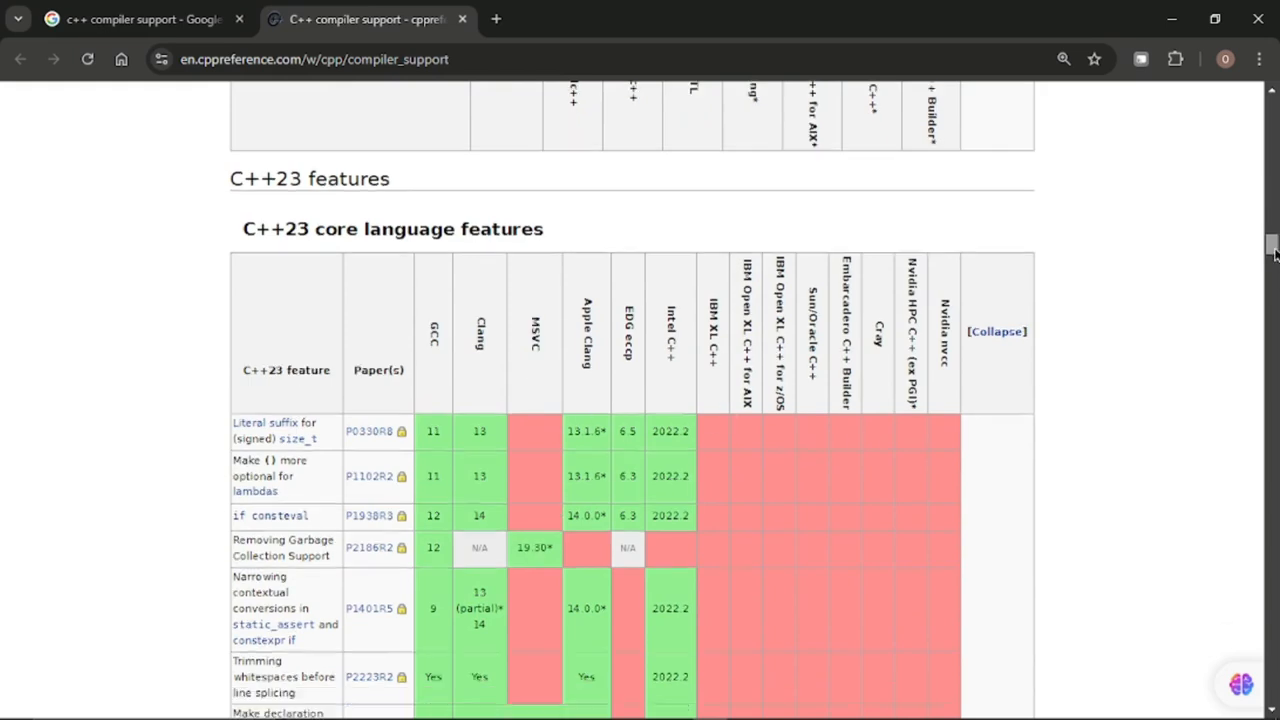
drag(592, 241, 594, 318)
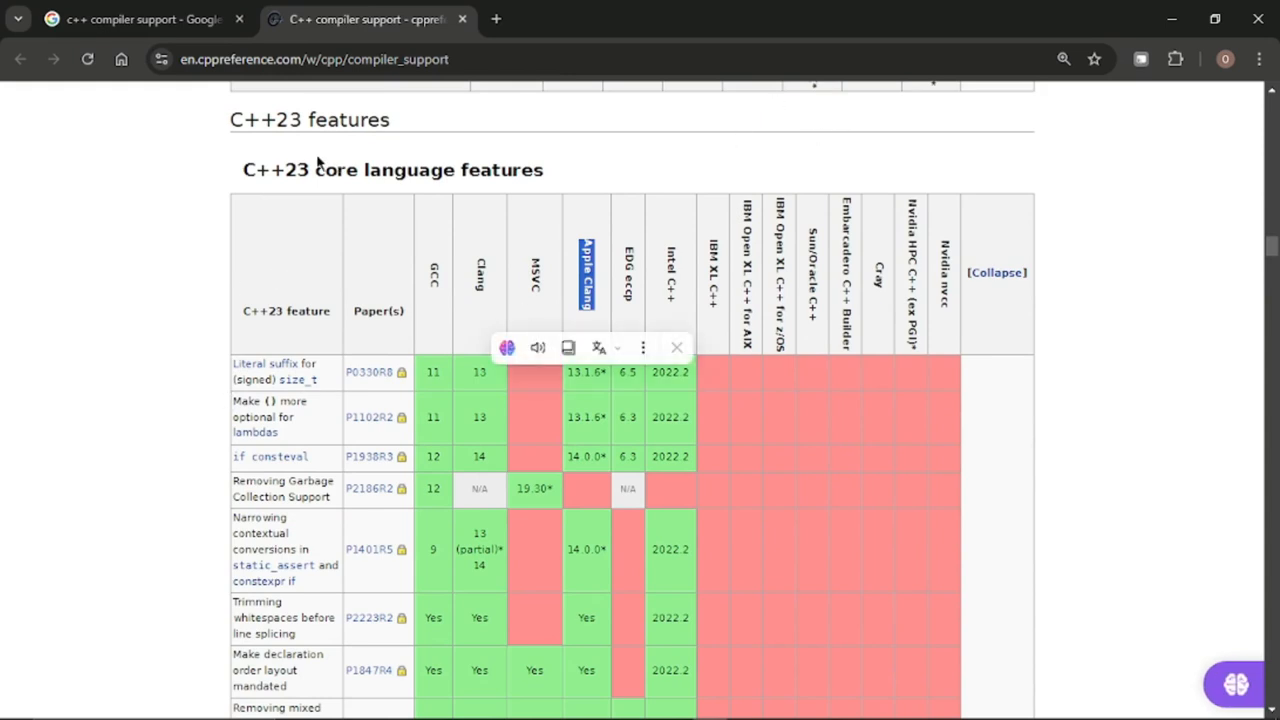
drag(243, 169, 317, 170)
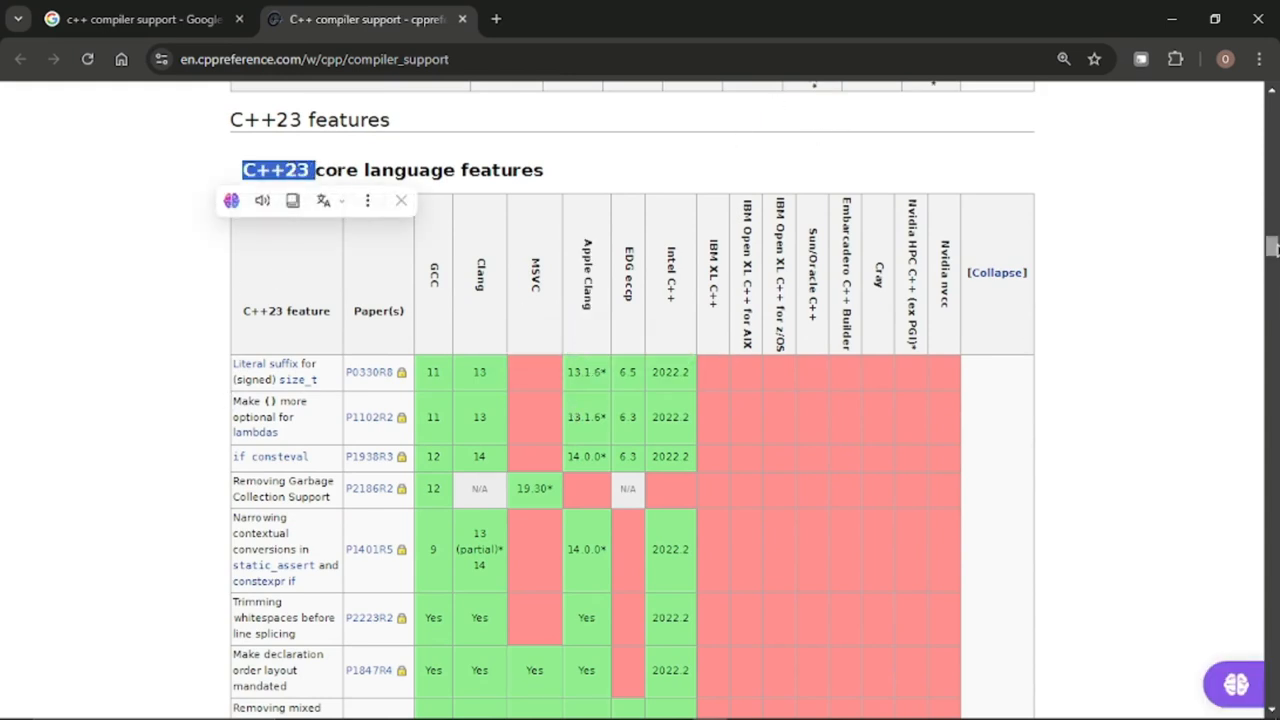
Compare Apple Clang support in the C++26 library and C++23 core language tables, ending at the C++26 core language features table
drag(1270, 245, 1275, 168)
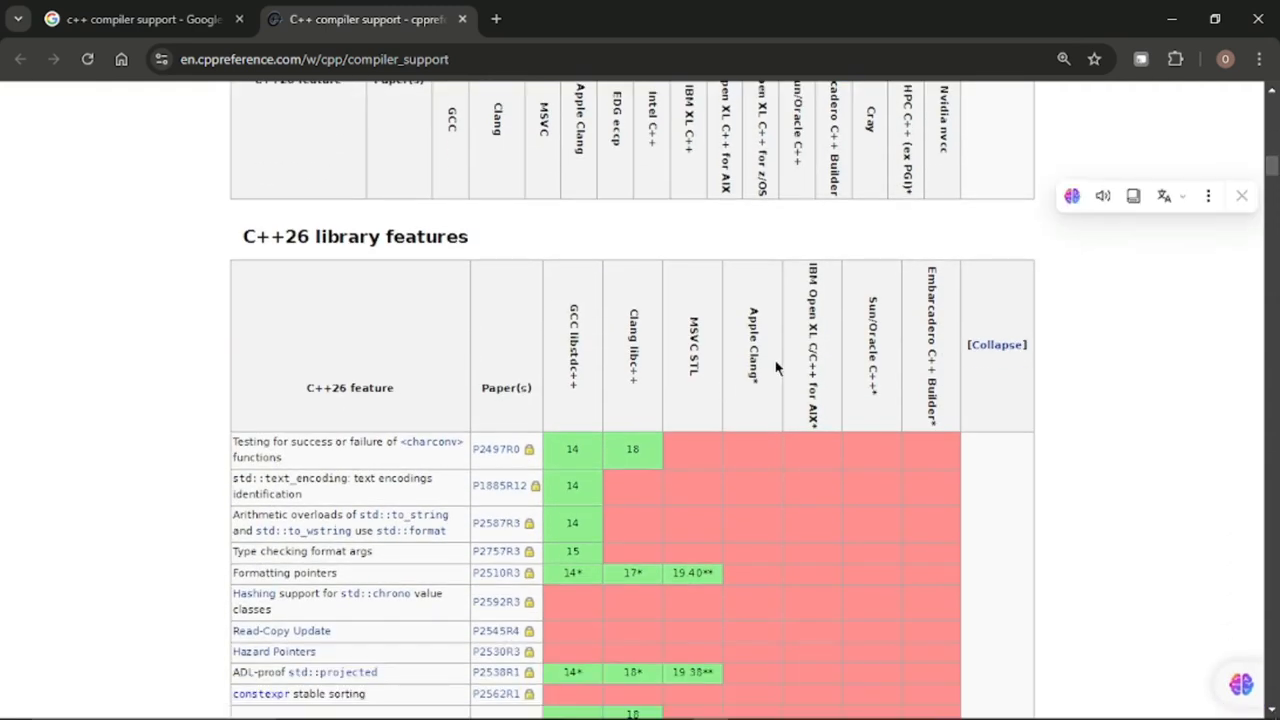
drag(755, 309, 743, 446)
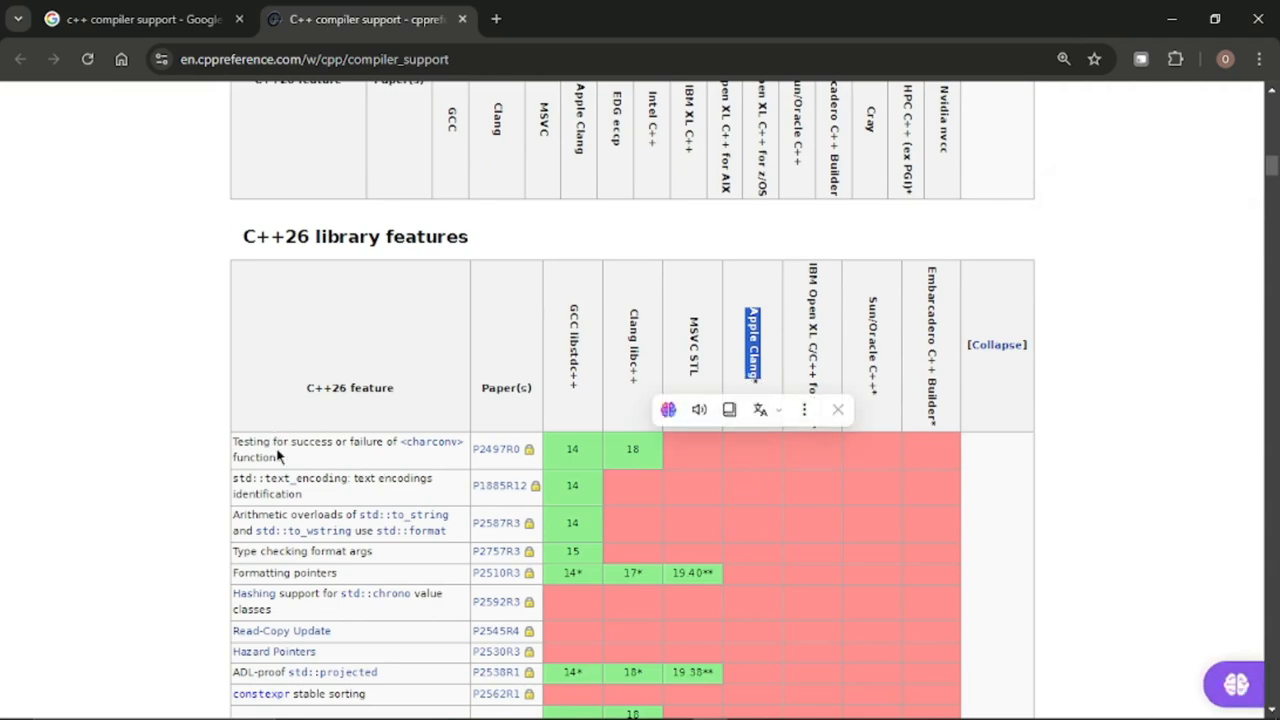
drag(1273, 166, 1272, 245)
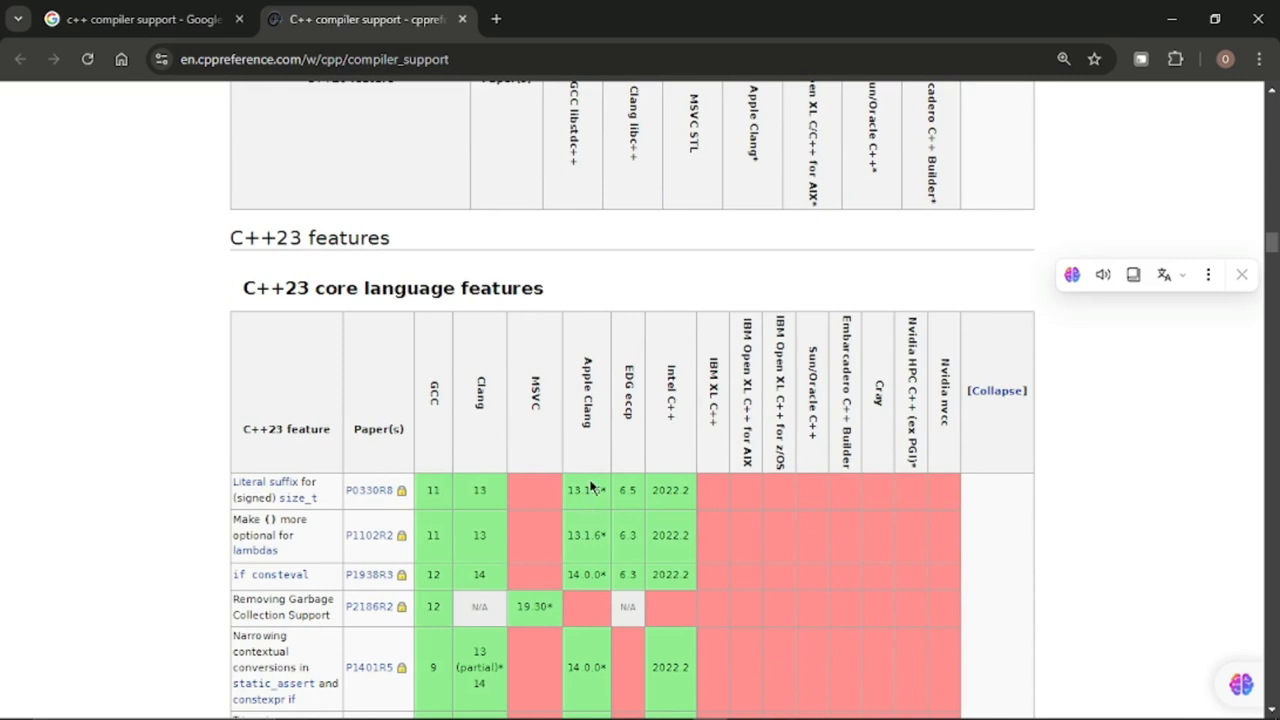
drag(241, 288, 293, 286)
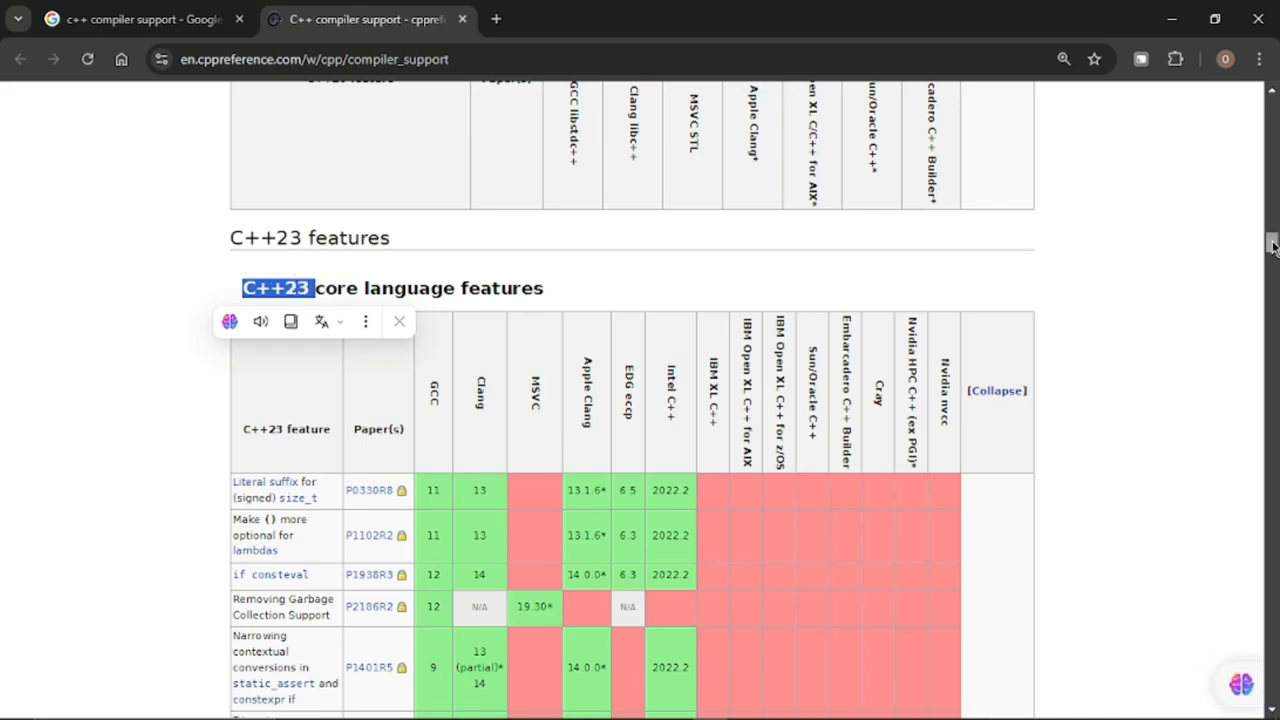
drag(1272, 245, 1274, 115)
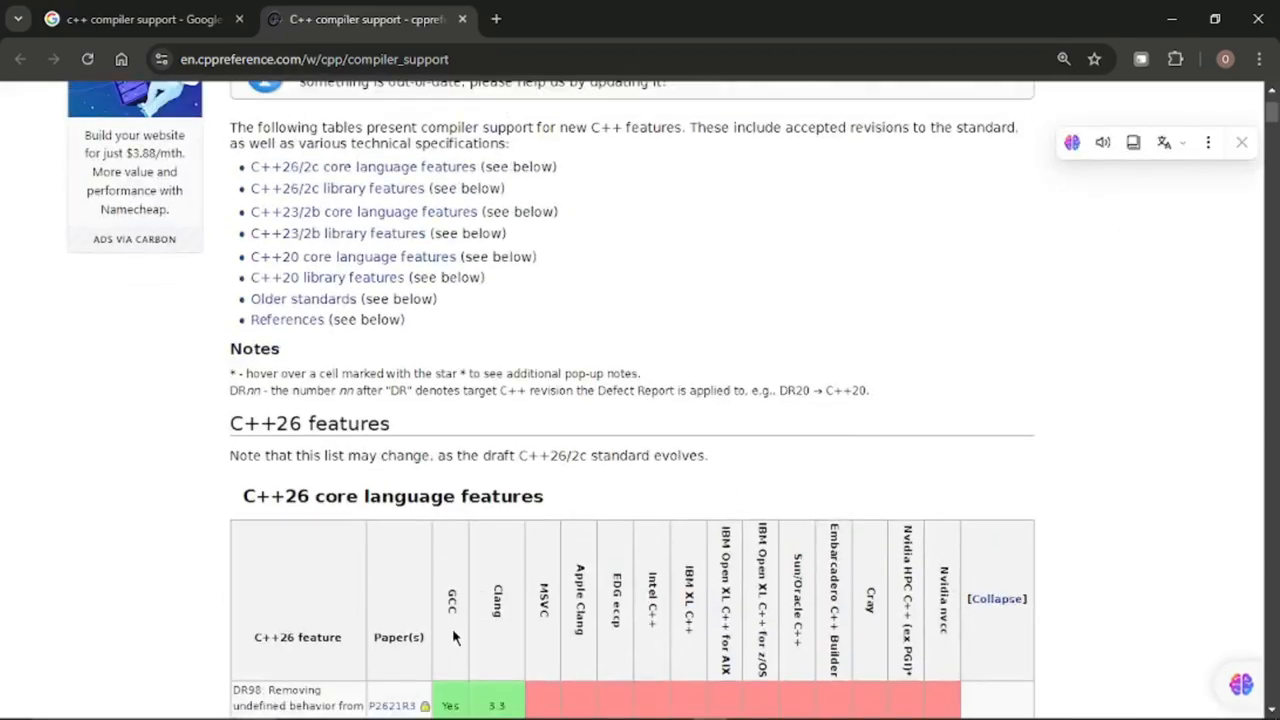
scroll(893, 140, down, 3)
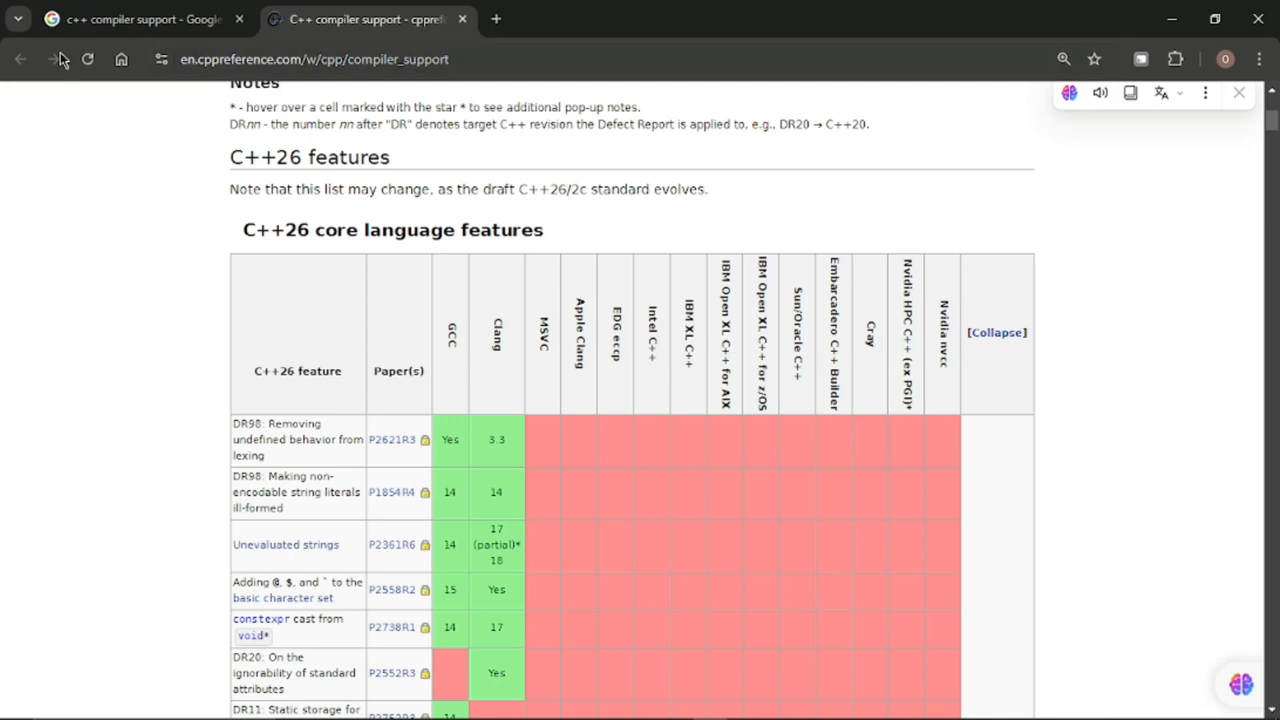
Return to the Google search and search for "winlibs"
click(192, 12)
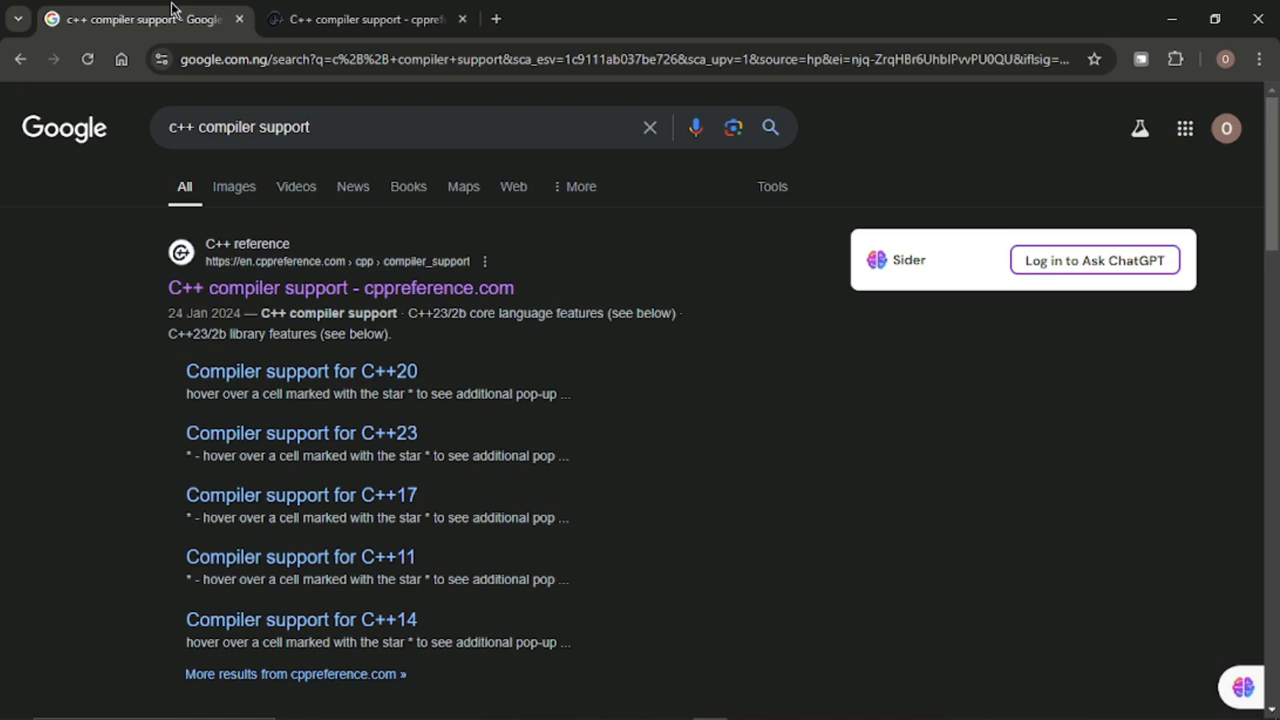
click(16, 57)
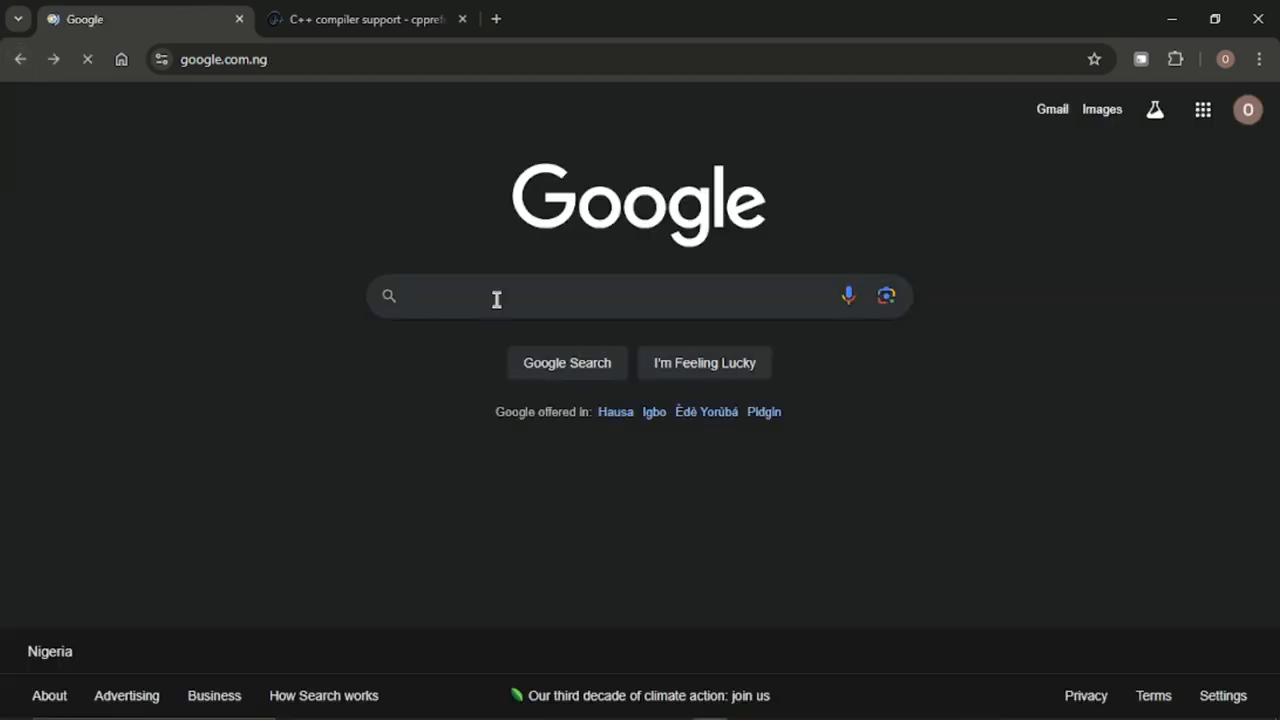
click(496, 299)
text(winl)
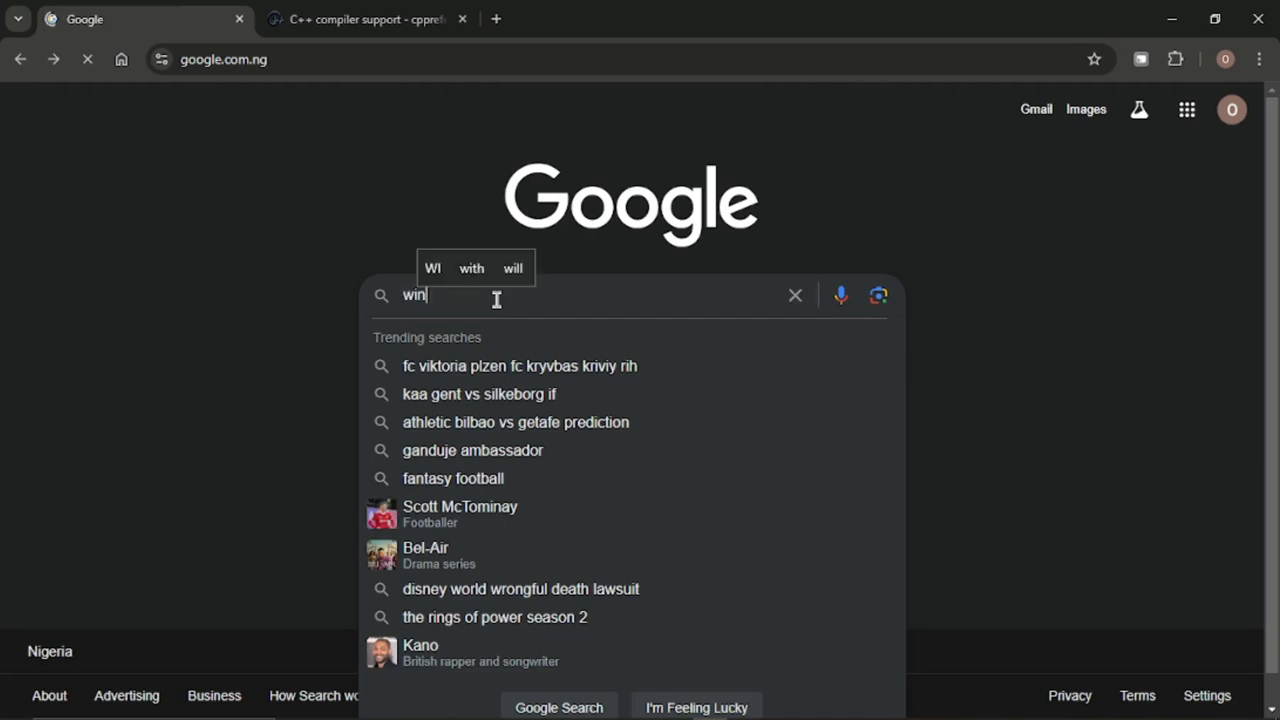
text(ib)
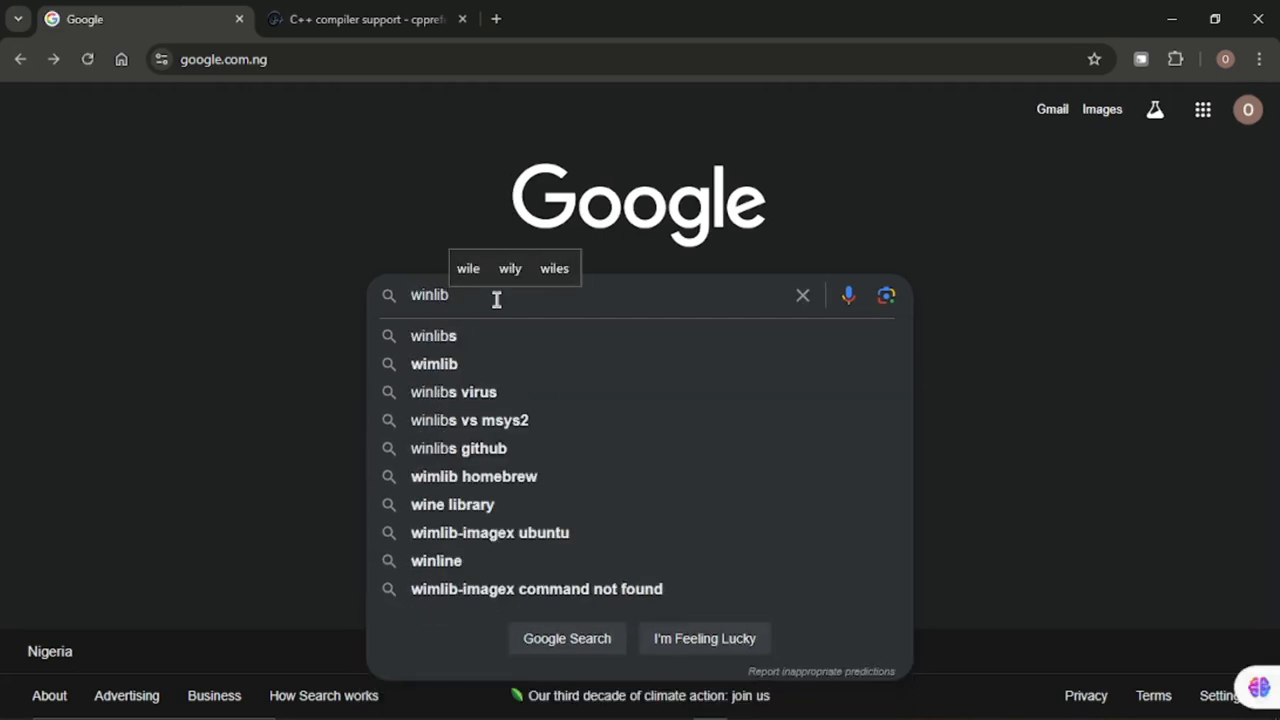
text(s)
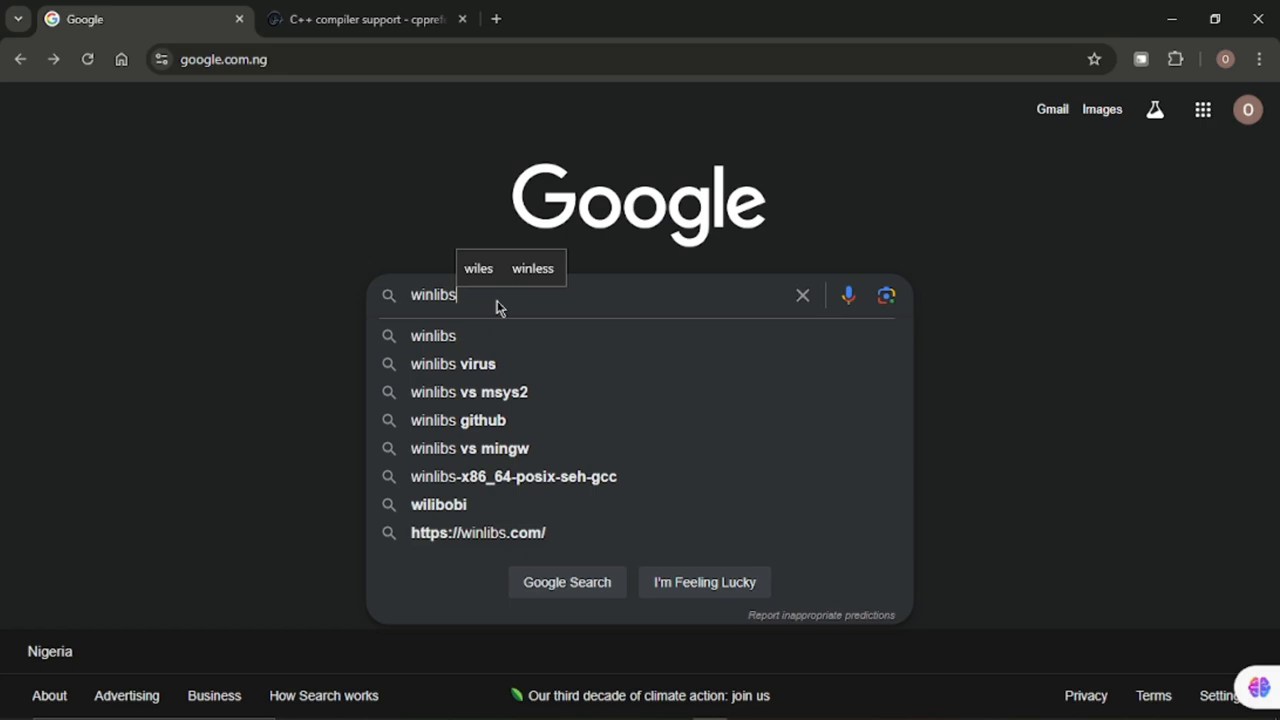
key(Return)
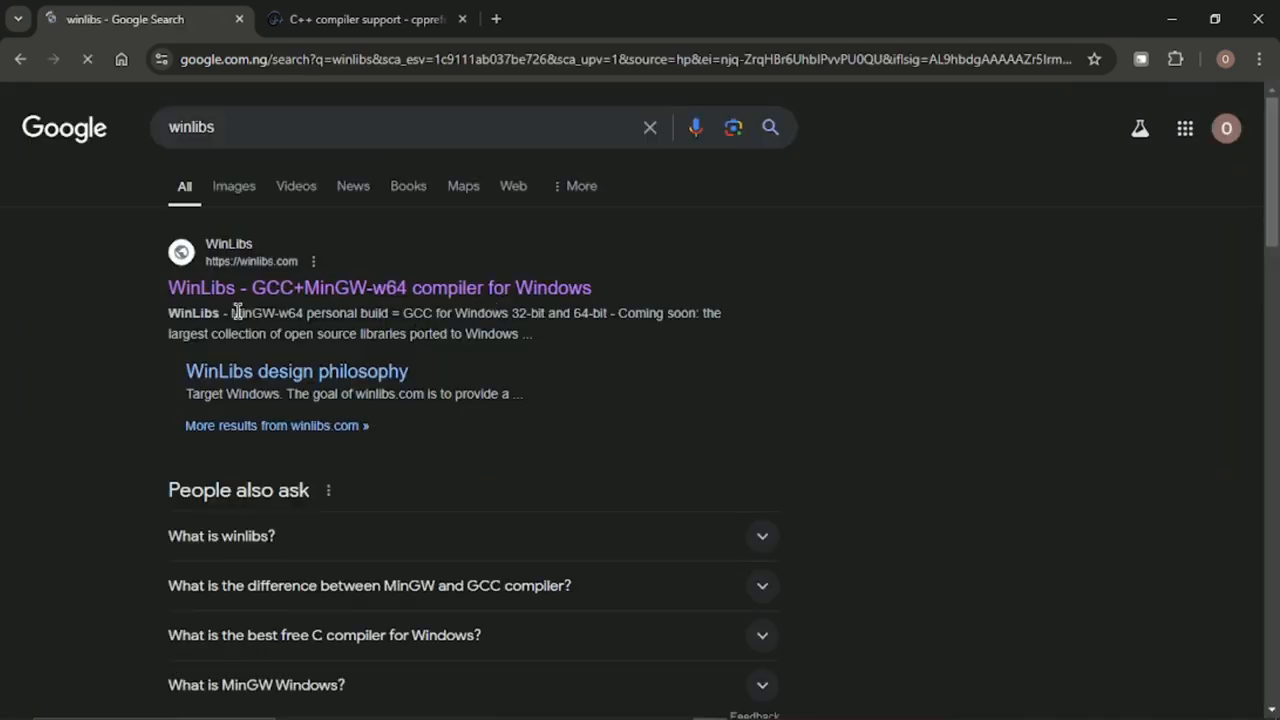
Open the WinLibs GCC+MinGW-w64 compiler result in a new tab and switch to it
right_click(368, 290)
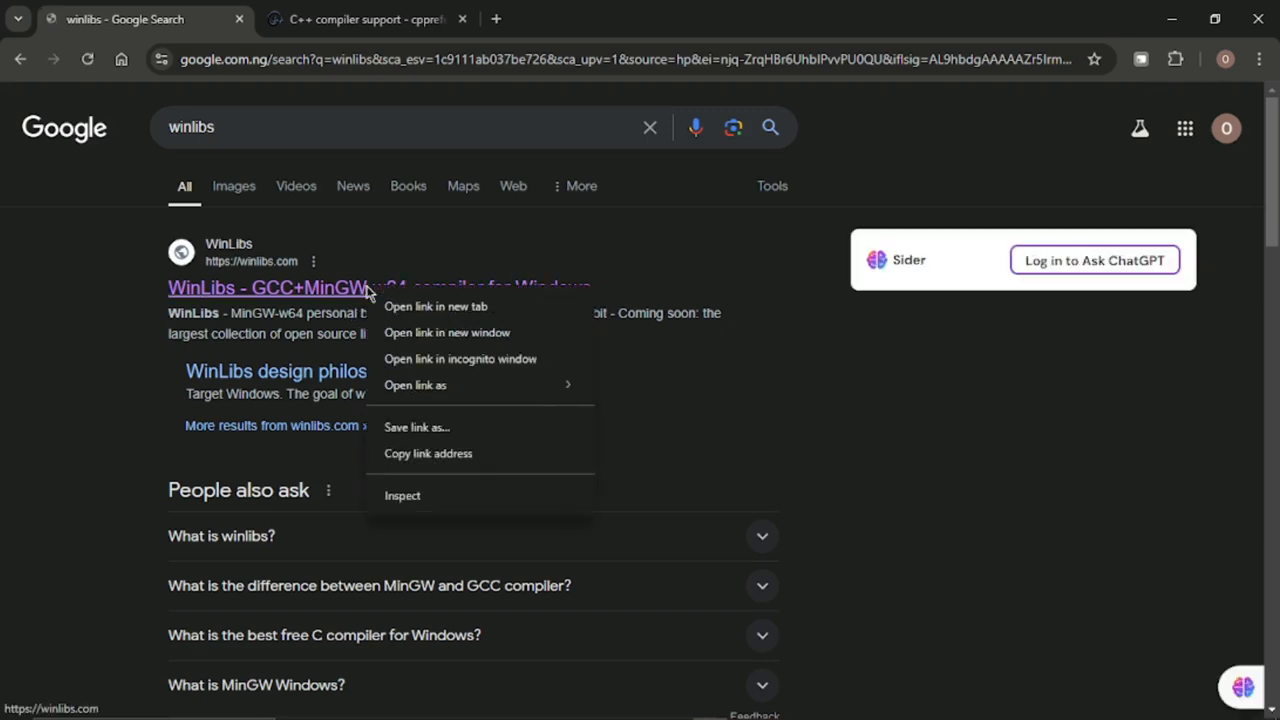
click(418, 307)
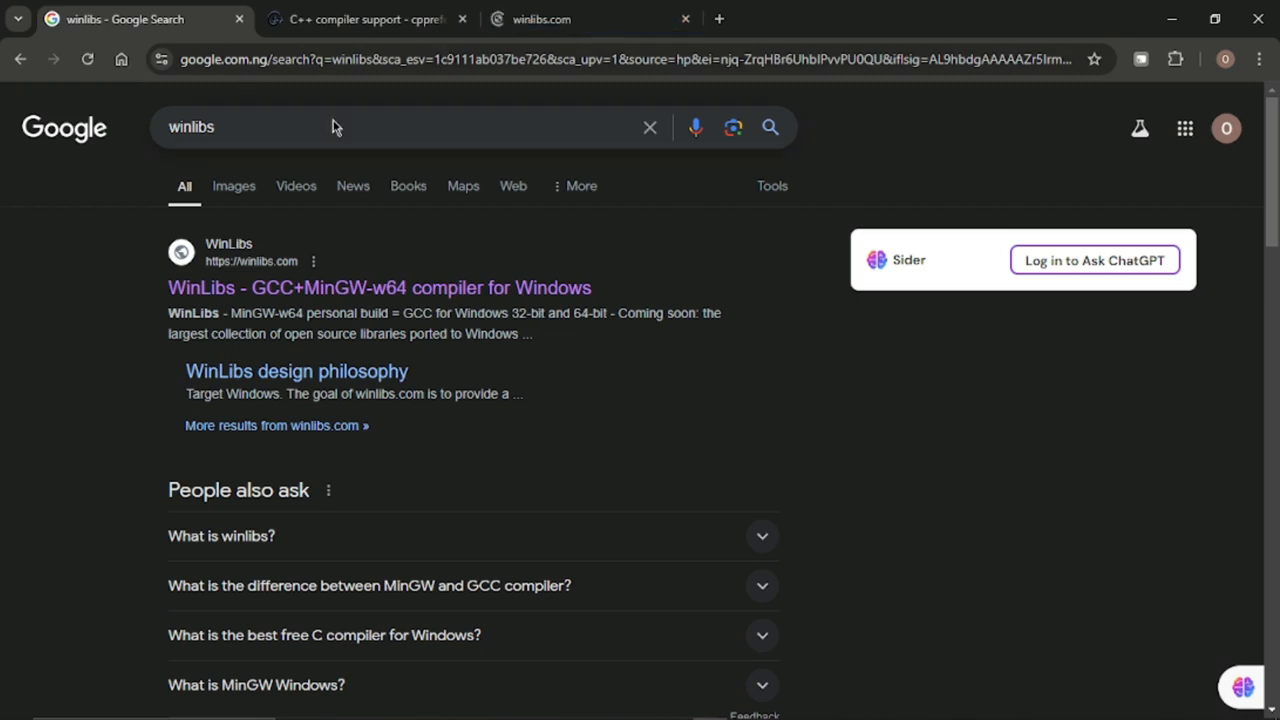
click(540, 18)
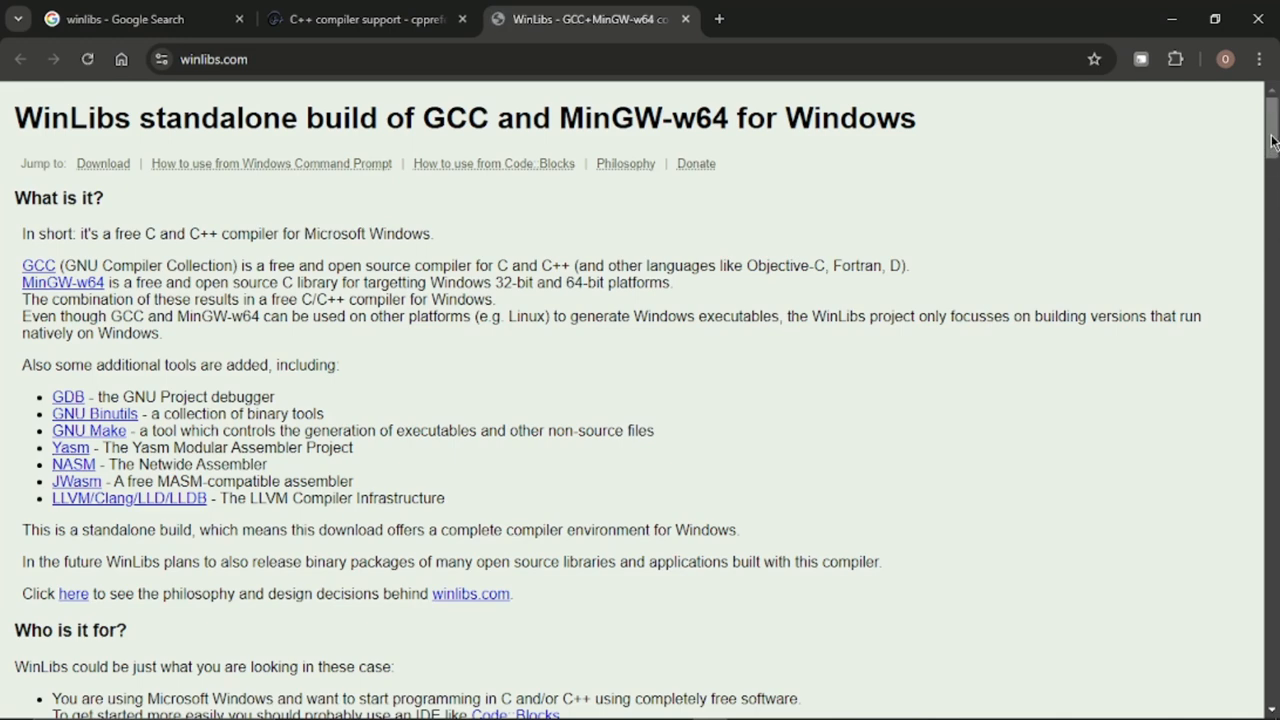
Review the WinLibs introduction, the MSVCRT or UCRT runtime notes and the Download section, ending at the UCRT release versions
drag(1275, 116, 1273, 258)
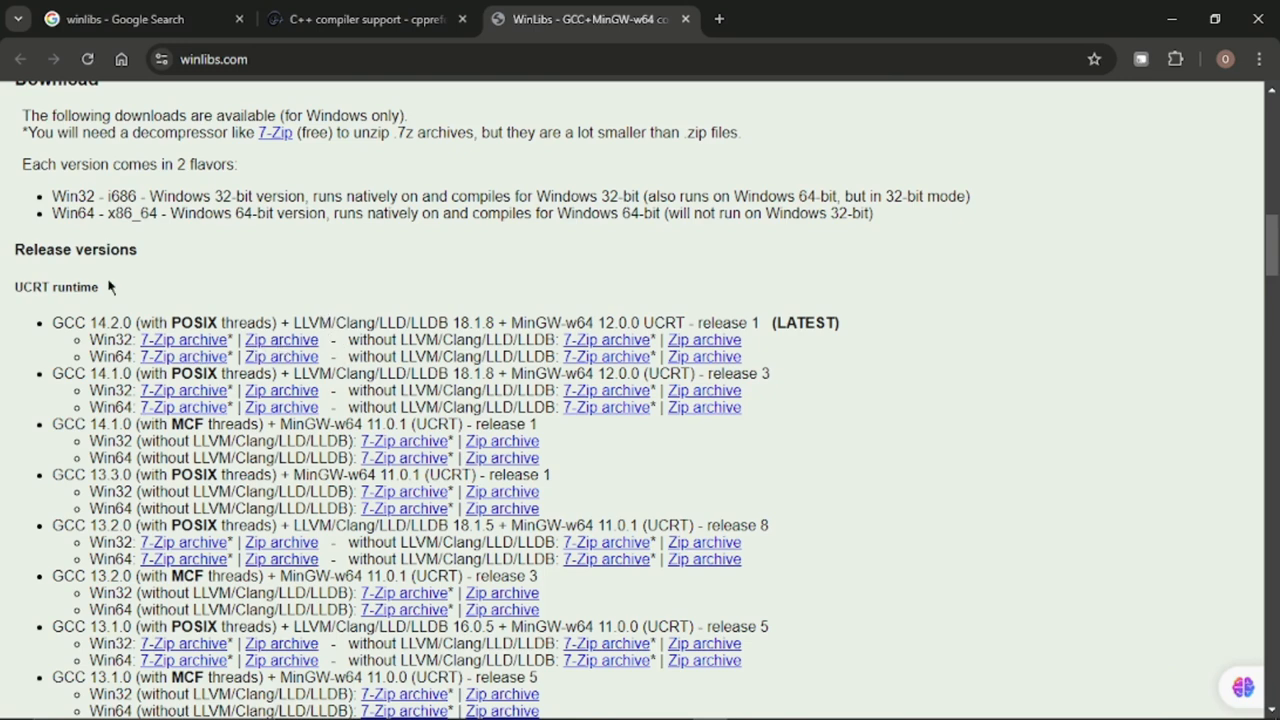
scroll(1275, 232, up, 2)
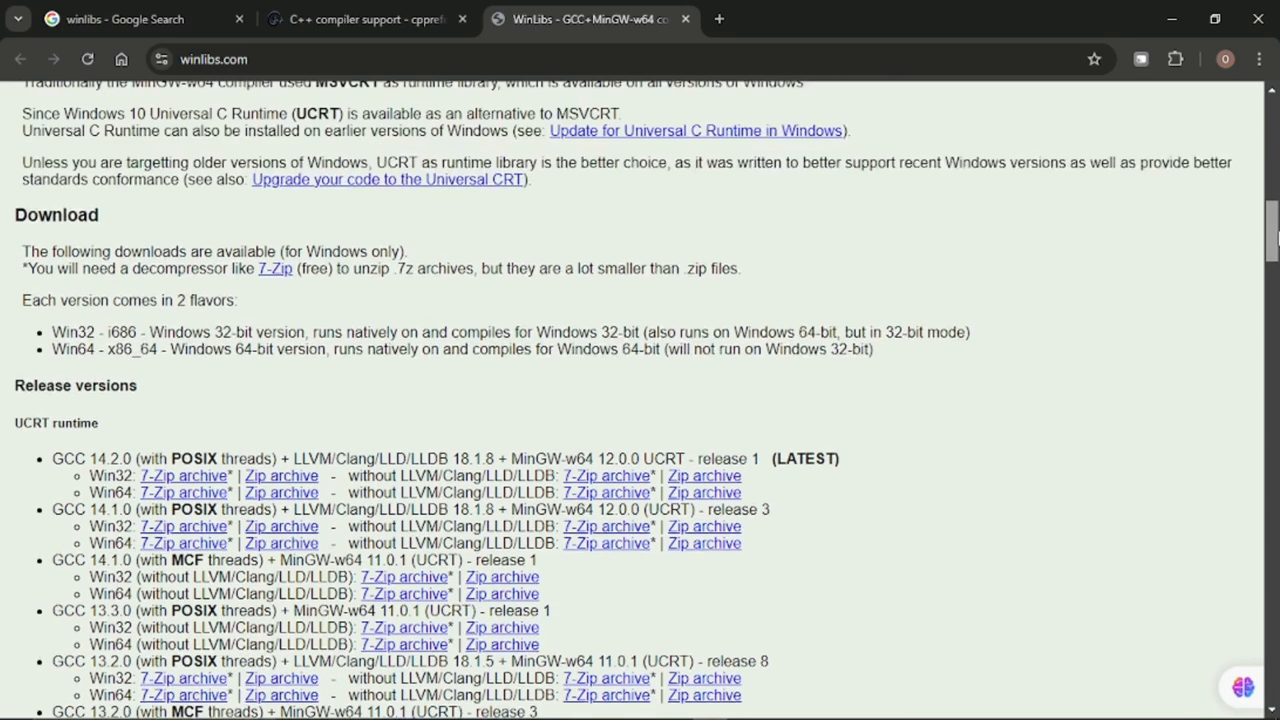
scroll(1275, 232, up, 1)
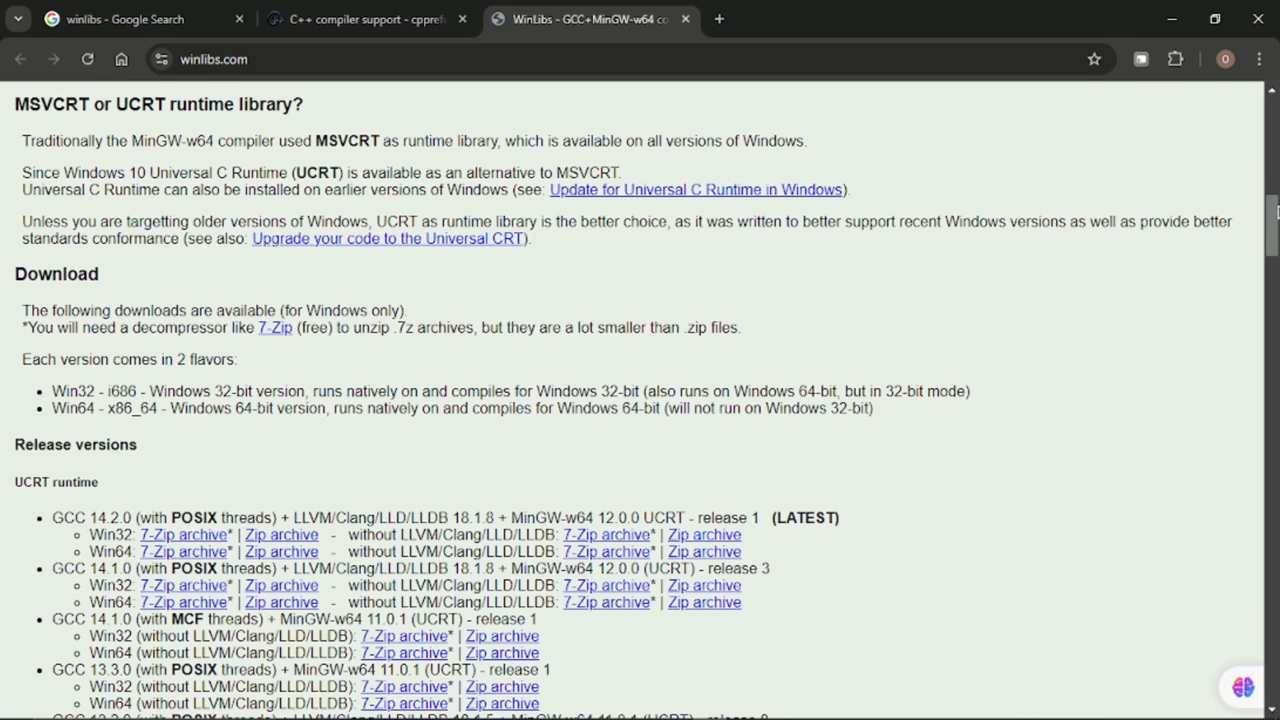
drag(1278, 212, 1278, 213)
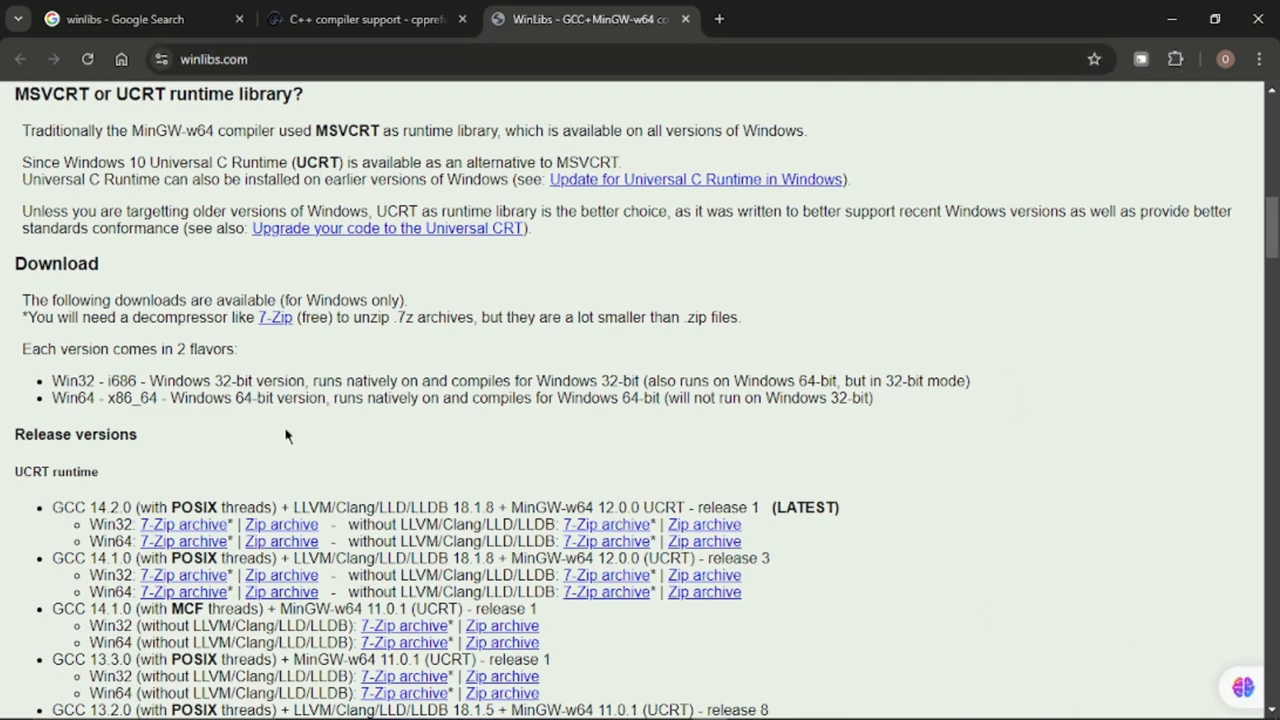
drag(1262, 232, 1267, 150)
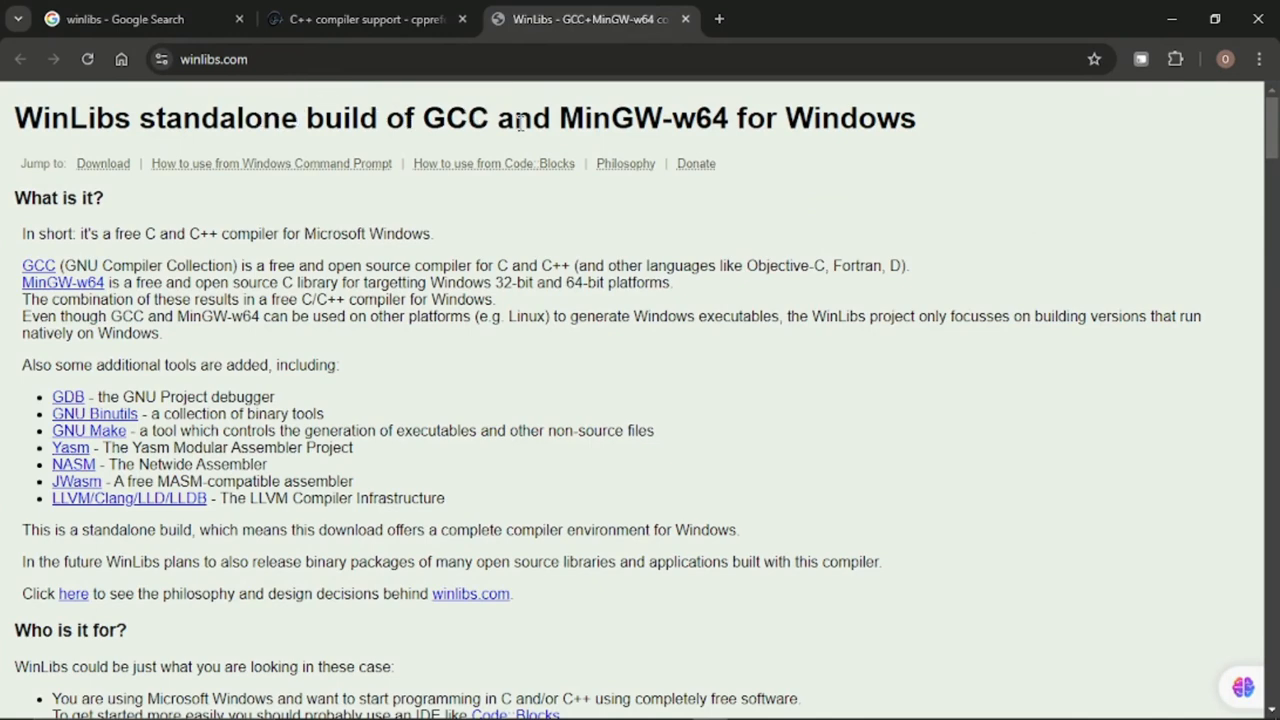
drag(1270, 125, 1273, 235)
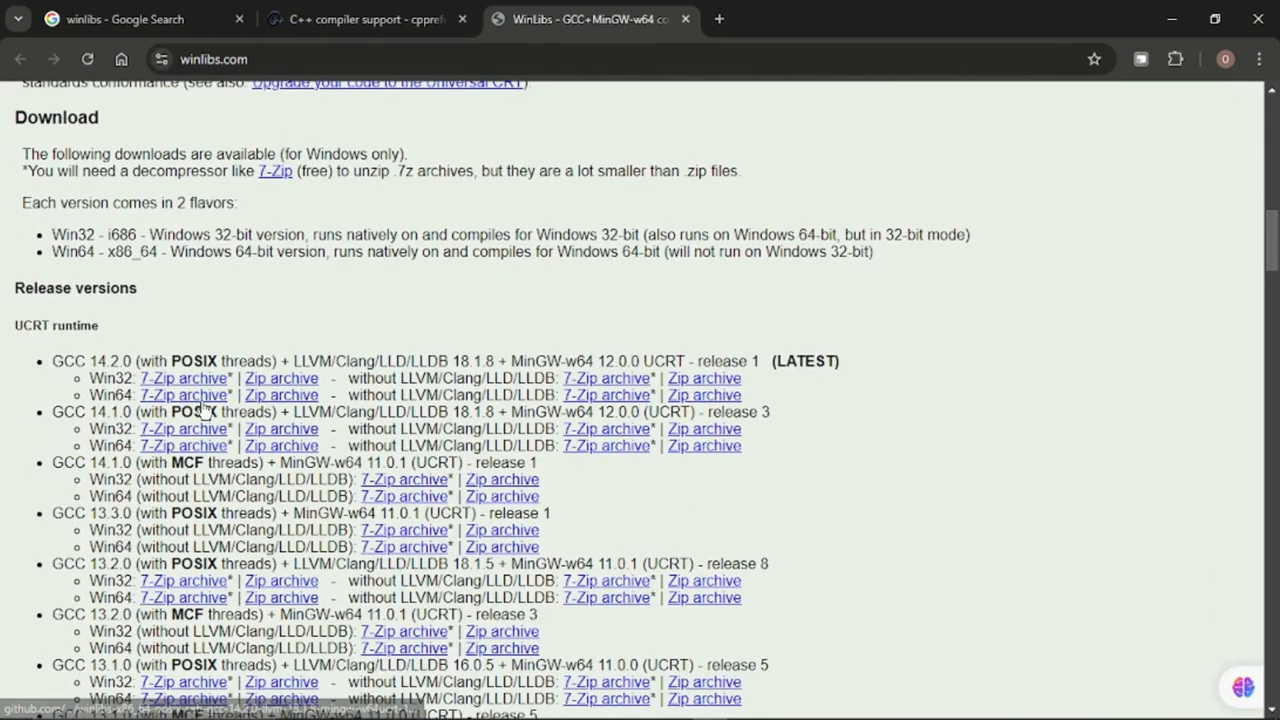
Highlight "GCC 14.2.0" and the Clang/LLD/LLDB text in the latest UCRT release entry, and clear the selection
drag(53, 361, 90, 361)
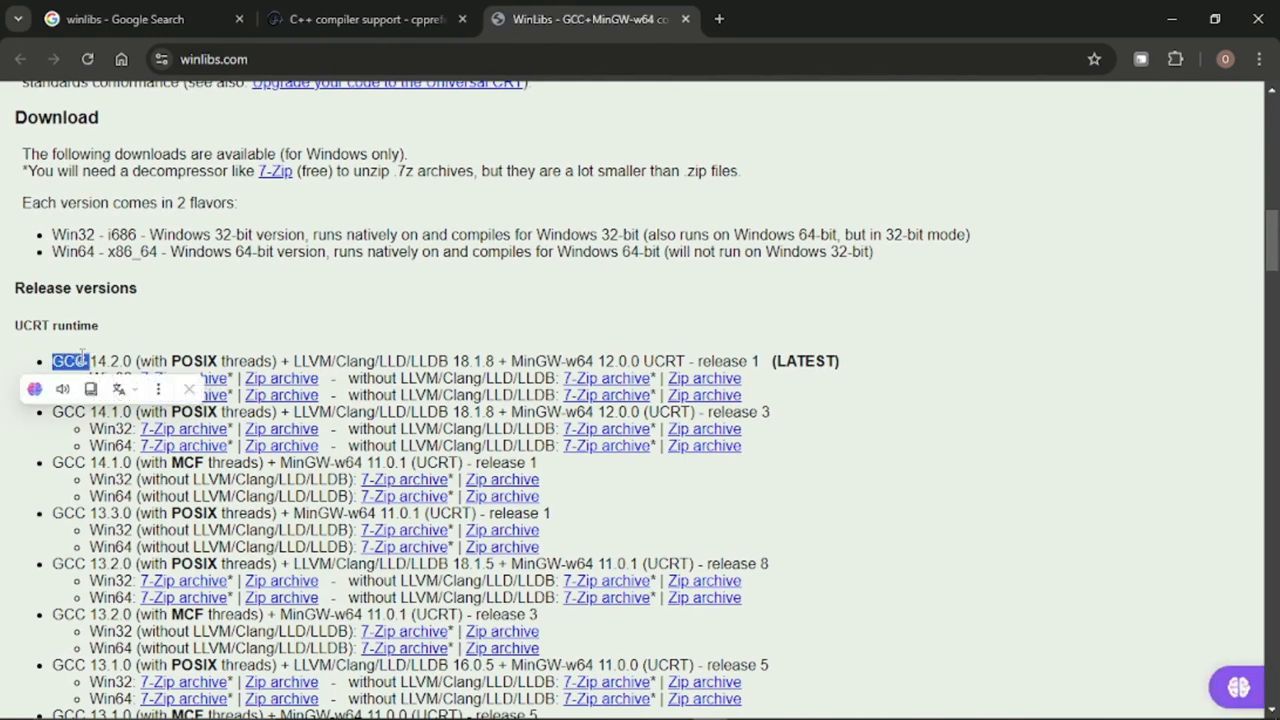
click(397, 312)
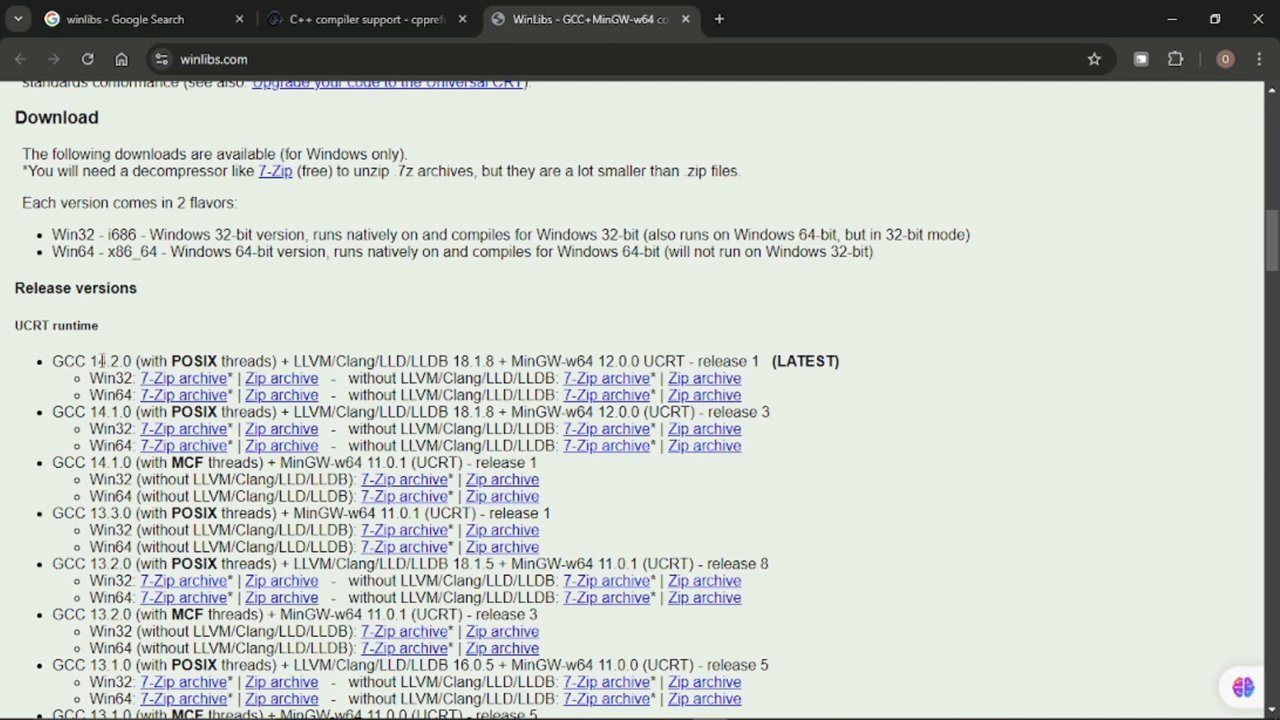
drag(55, 361, 131, 362)
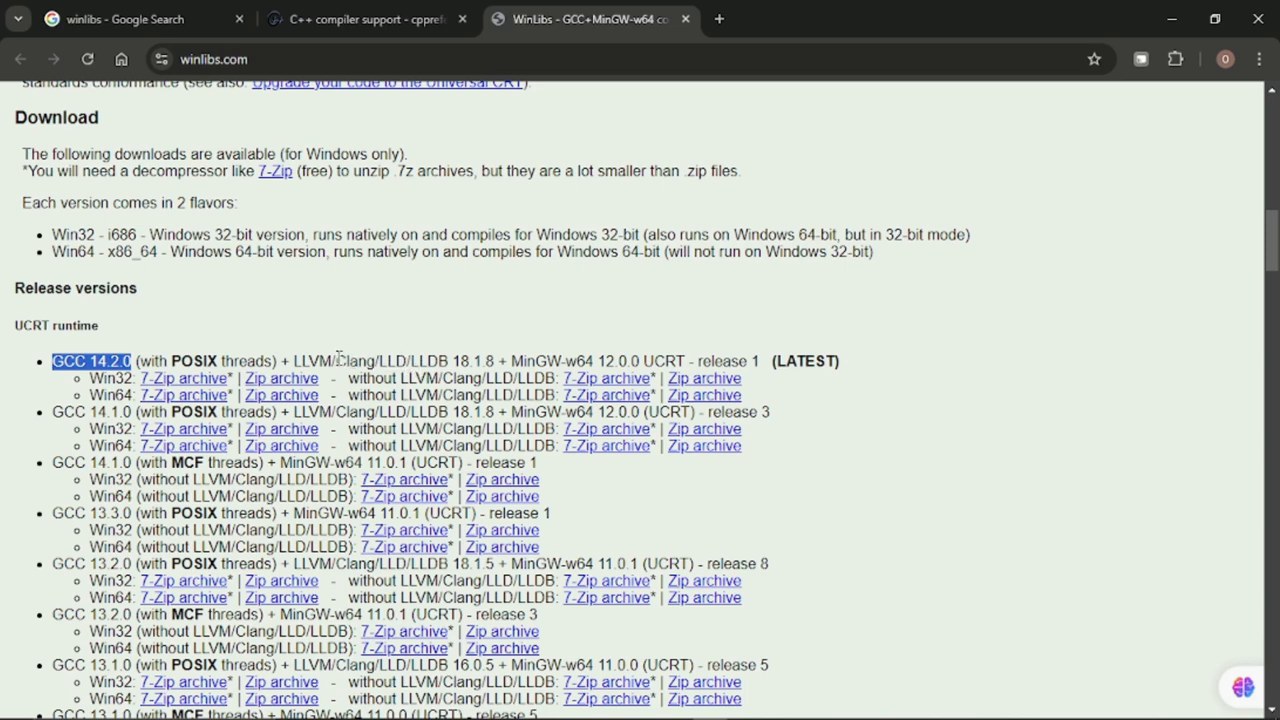
drag(338, 358, 447, 362)
click(198, 339)
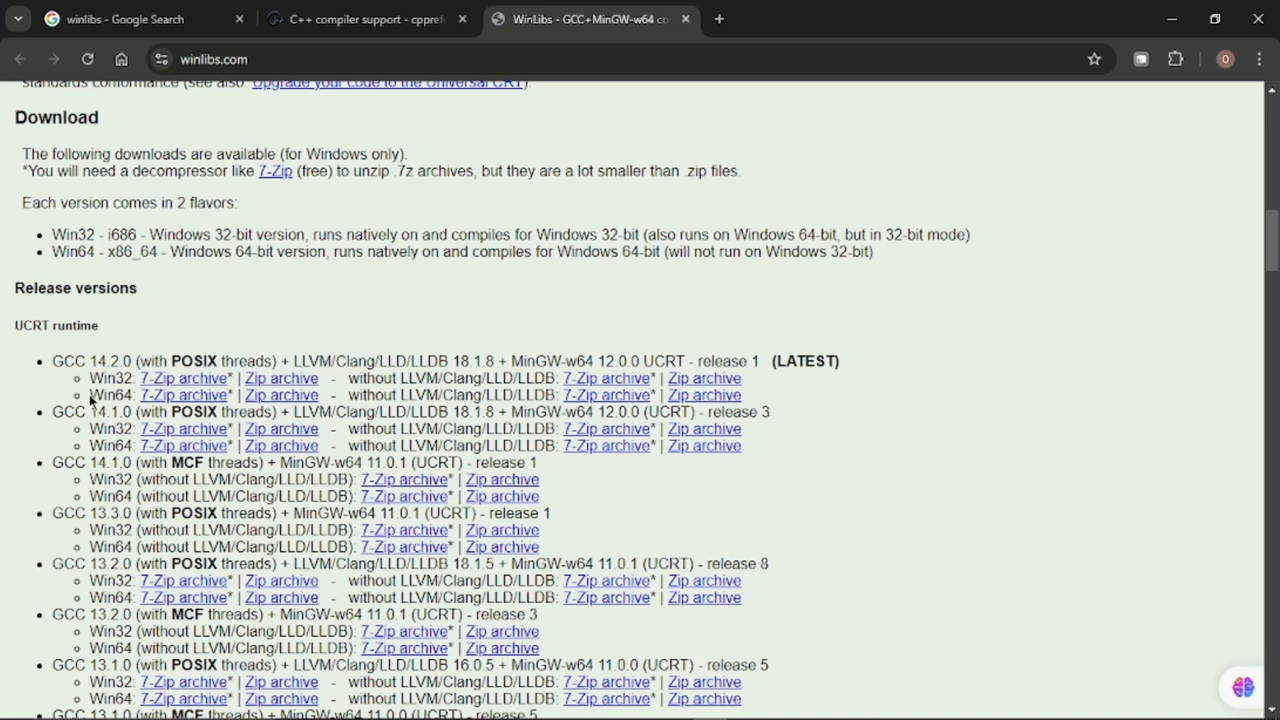
Highlight the Win64 label under GCC 14.2.0 and compare the Windows 32-bit and 64-bit version descriptions
drag(91, 394, 126, 395)
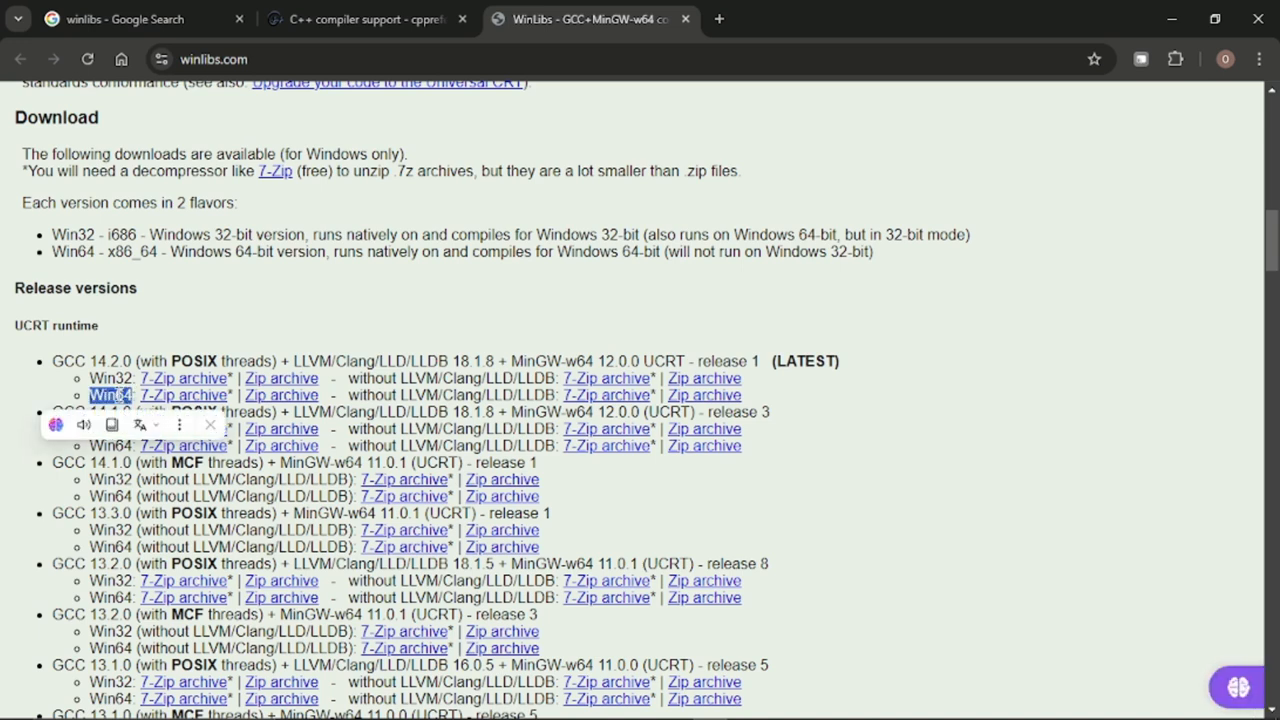
click(126, 395)
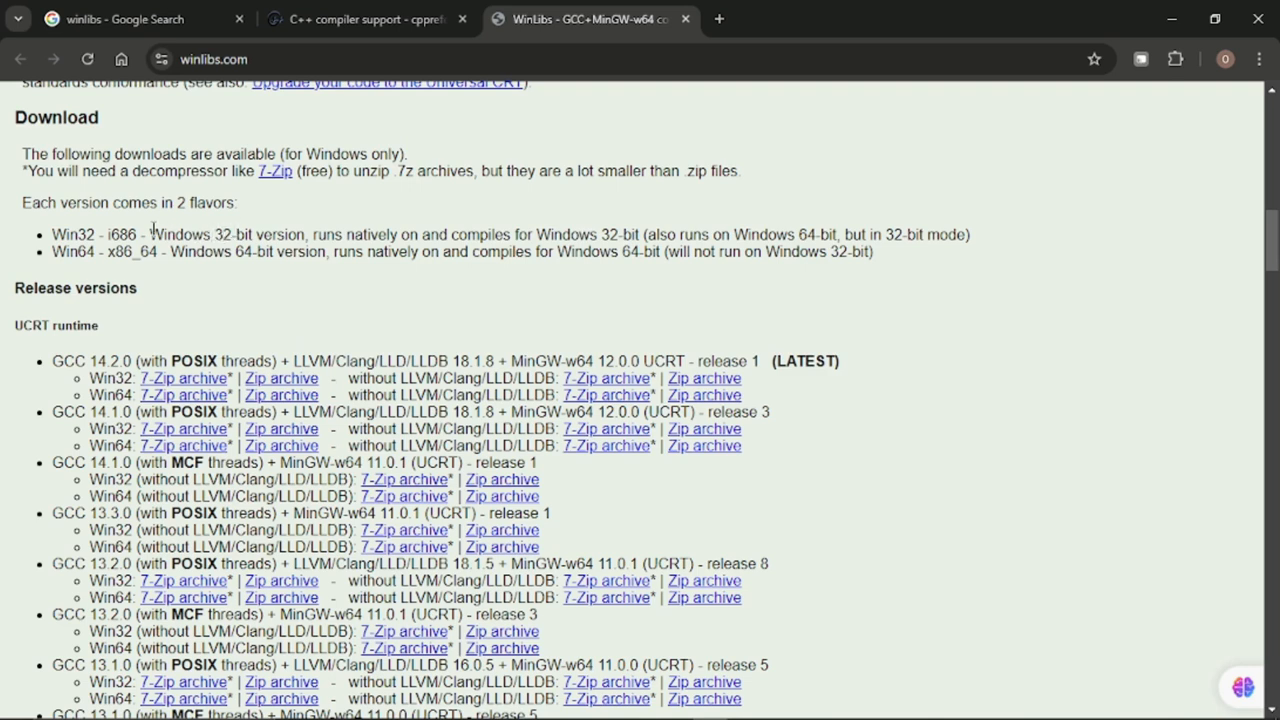
drag(152, 230, 311, 235)
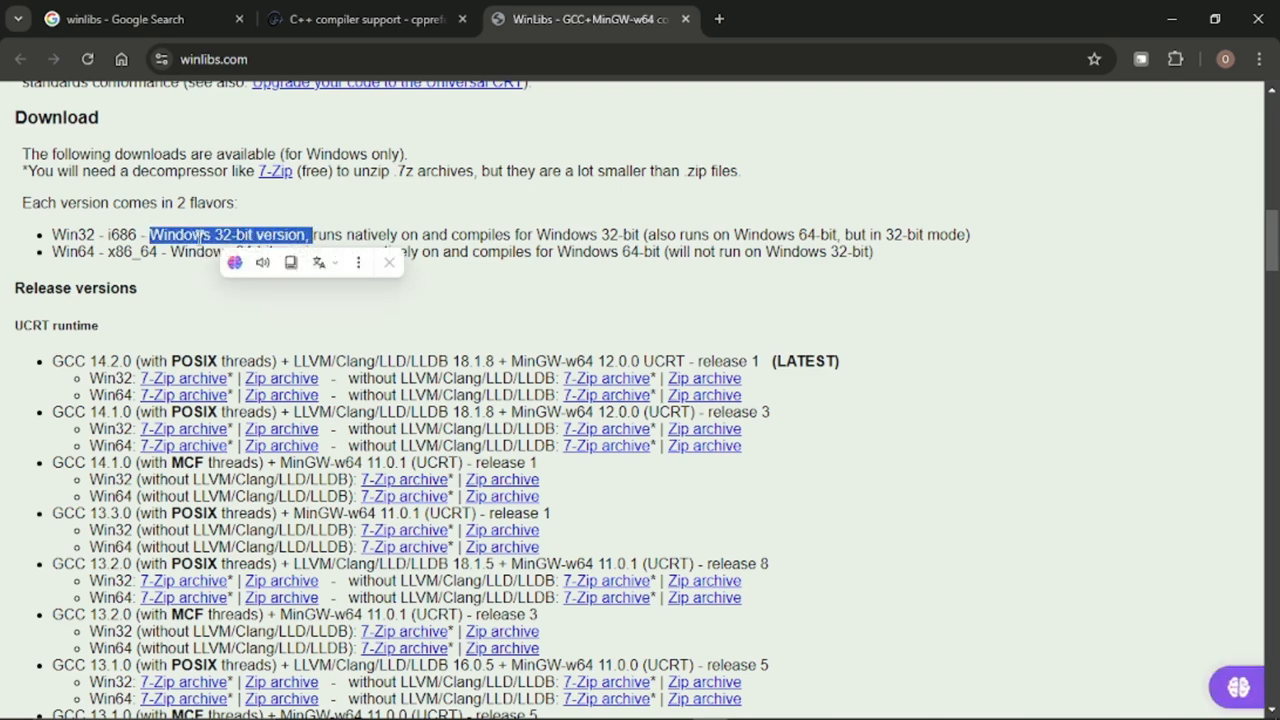
drag(172, 250, 286, 262)
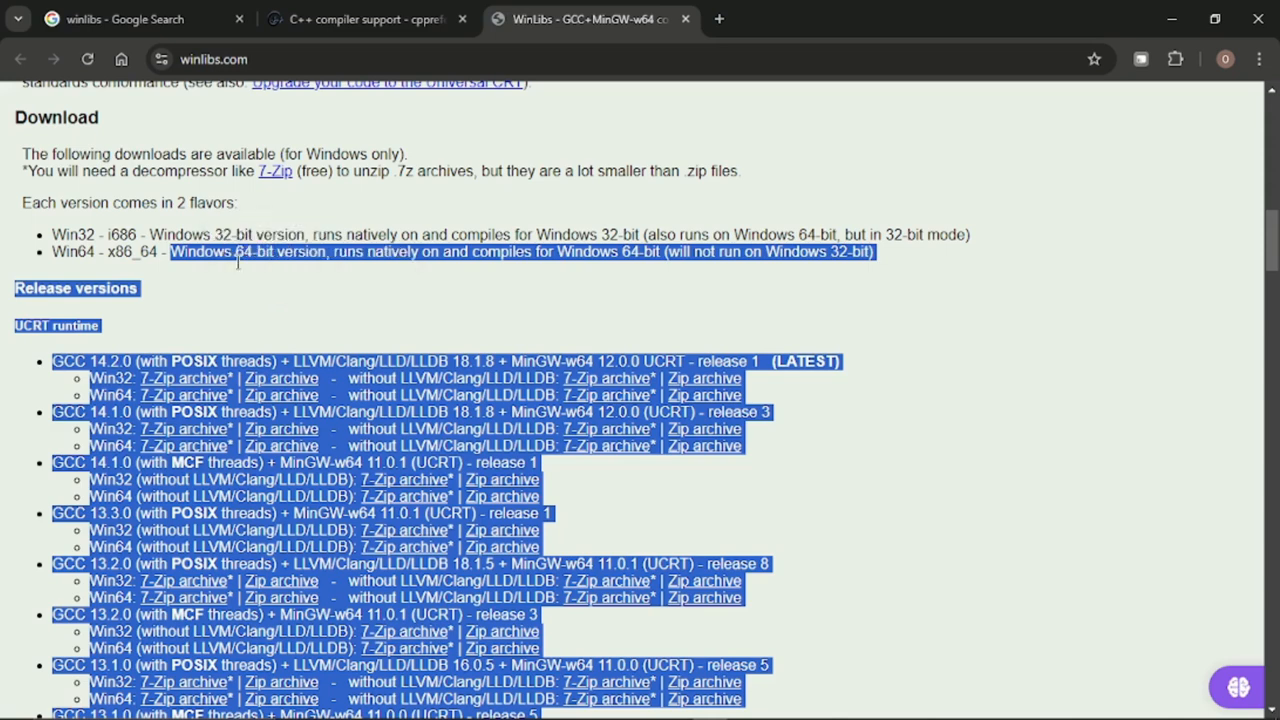
click(189, 299)
click(237, 240)
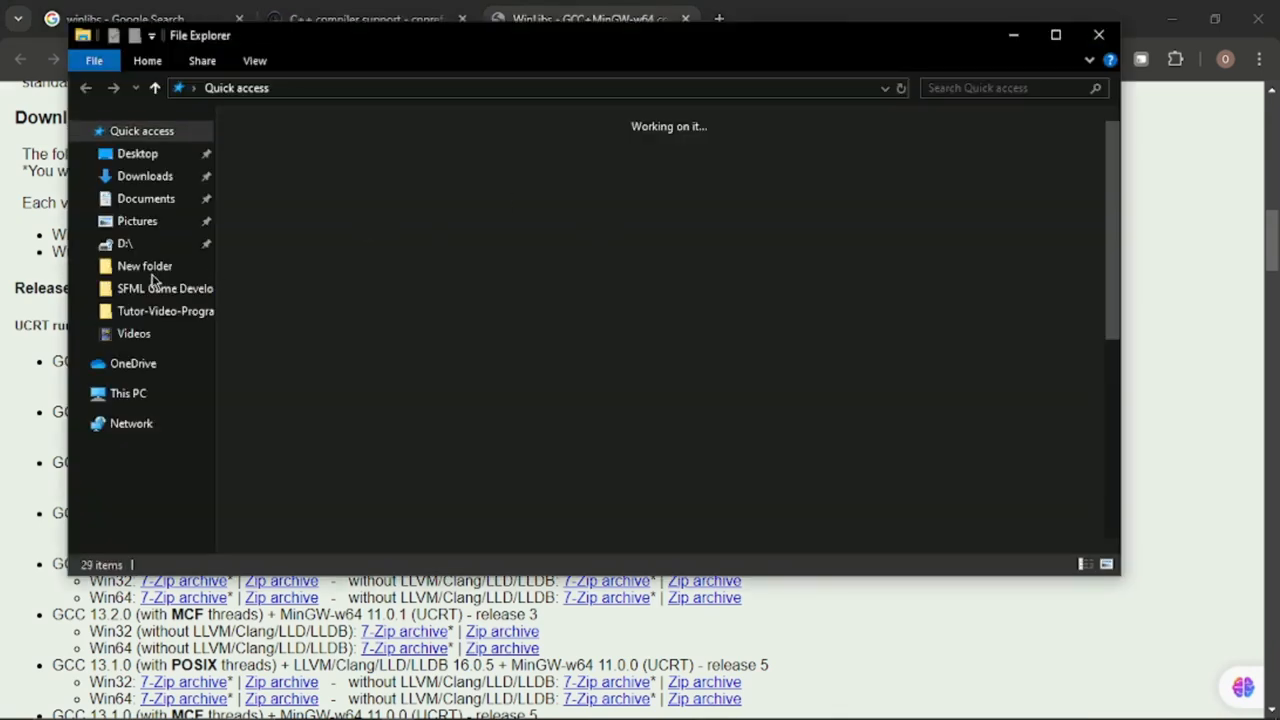
In File Explorer, open the properties of This PC to check the system type, and close both windows
click(135, 391)
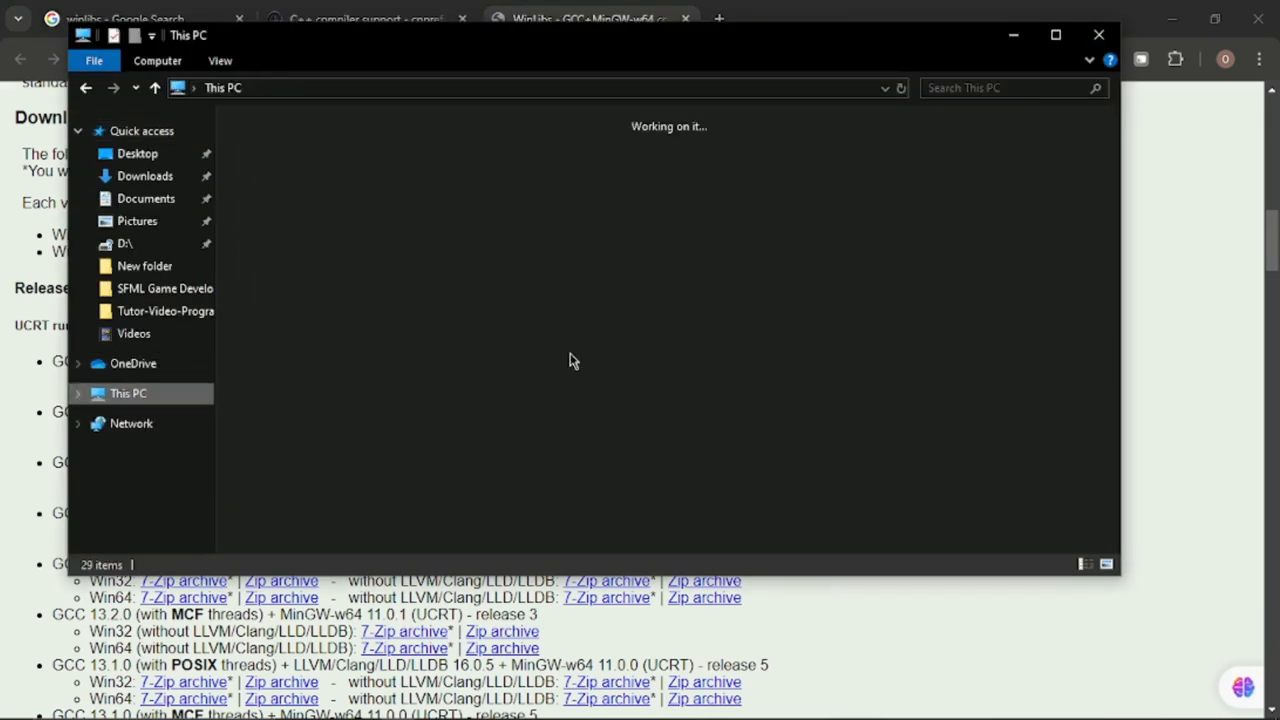
right_click(680, 358)
click(766, 529)
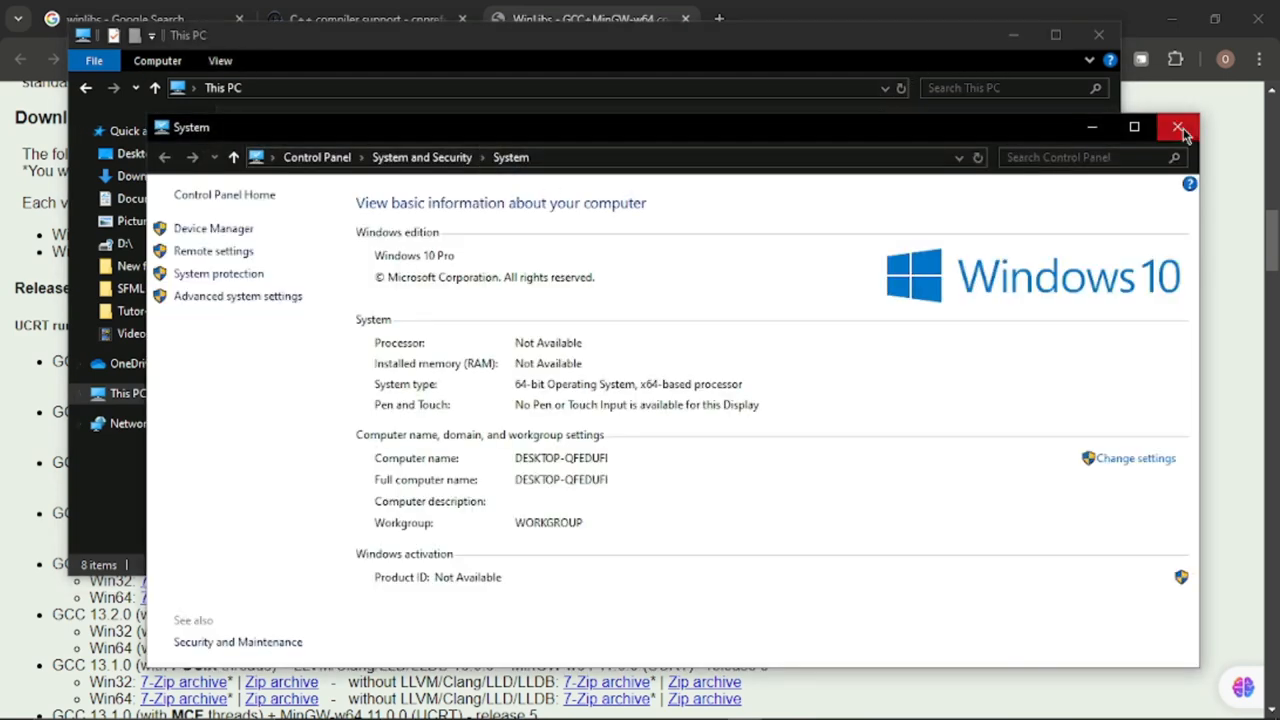
click(1180, 130)
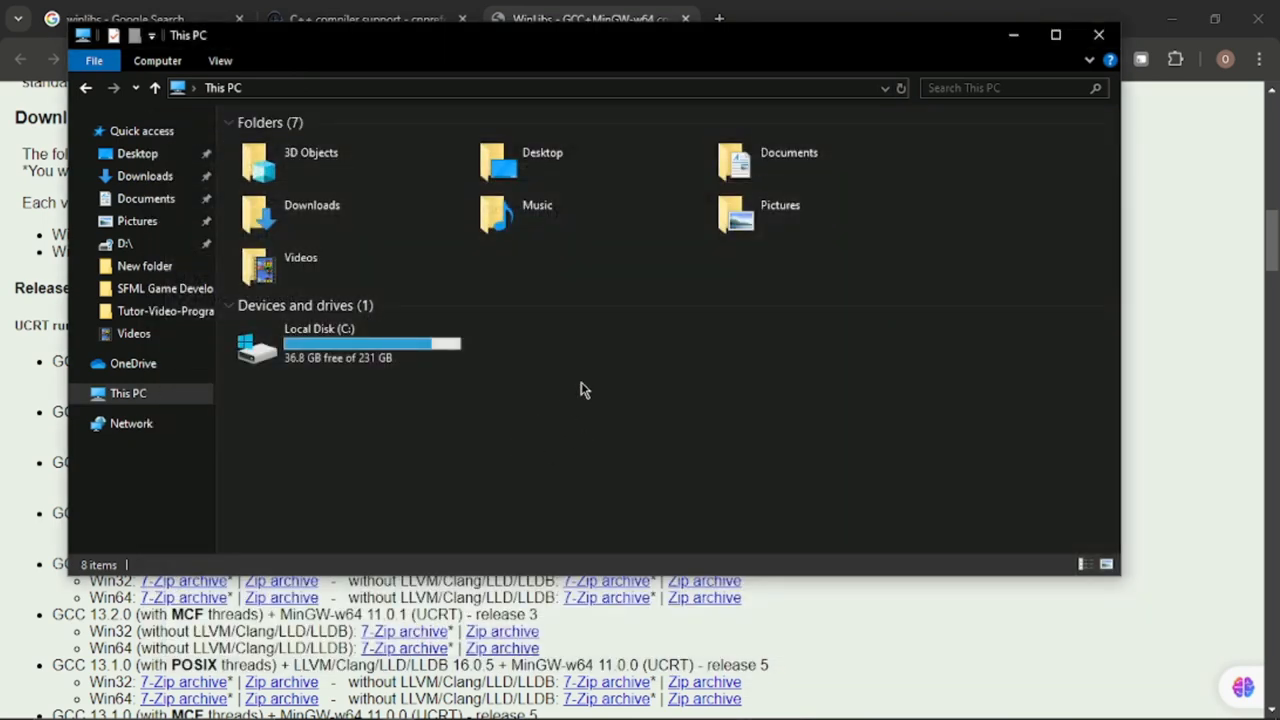
right_click(583, 381)
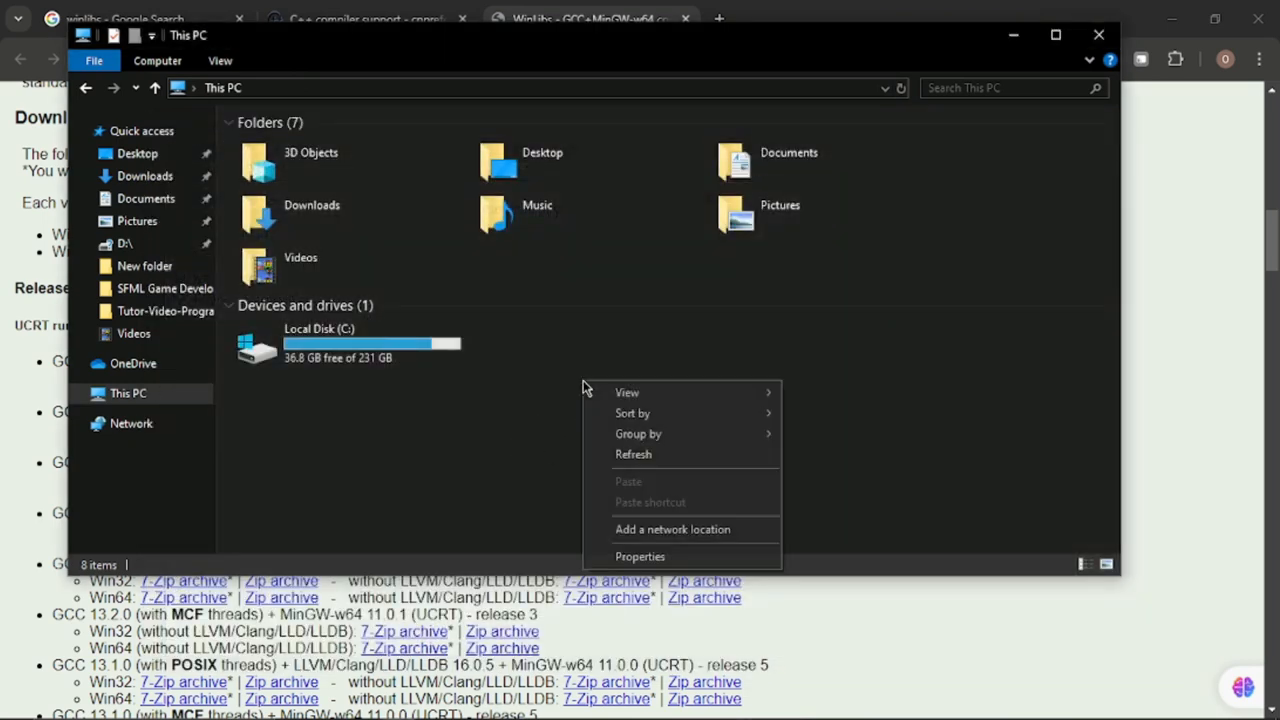
click(668, 556)
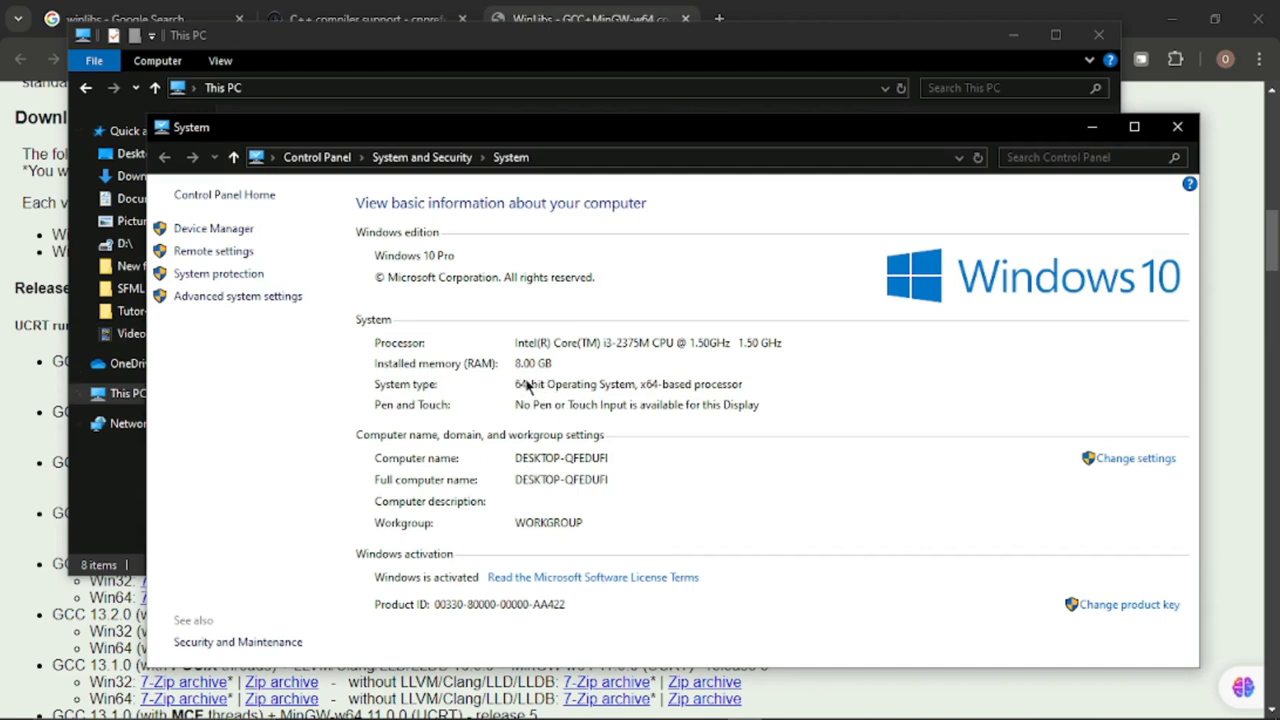
click(1180, 128)
click(1097, 35)
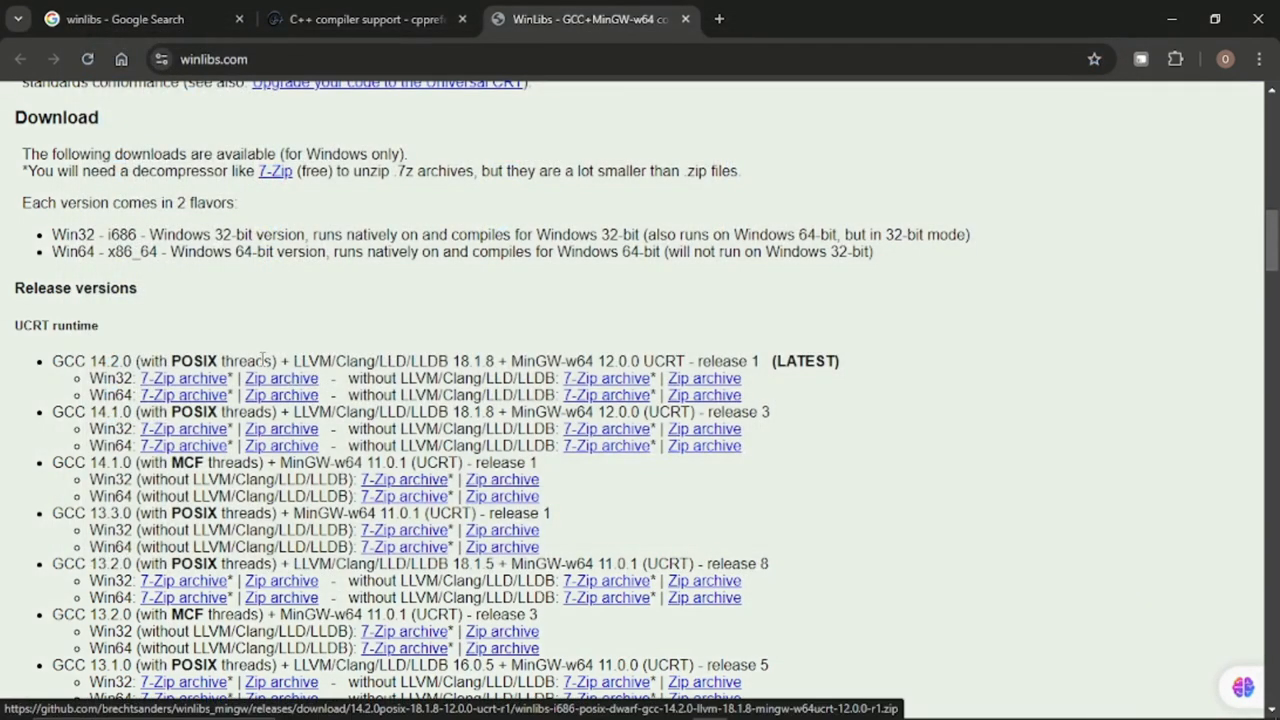
Download the Win64 Zip archive of the GCC 14.2.0 UCRT release with LLVM/Clang/LLD/LLDB and show the recent downloads
drag(240, 378, 330, 378)
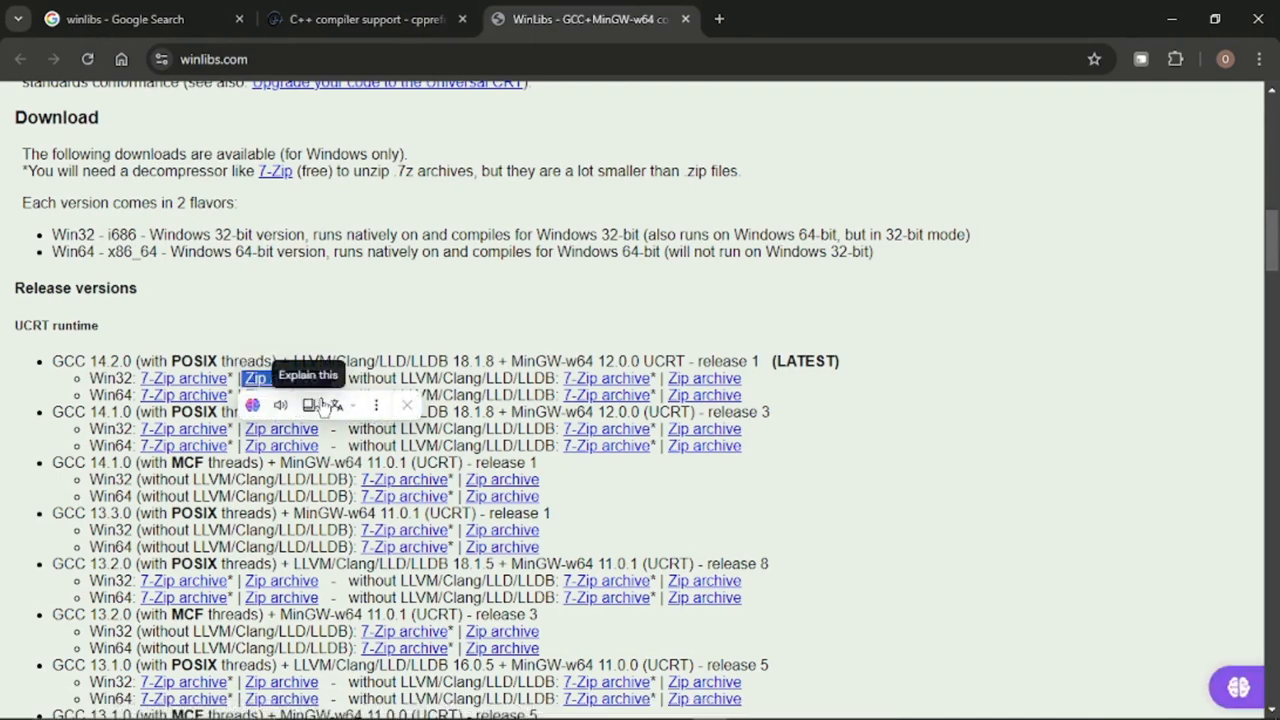
click(473, 249)
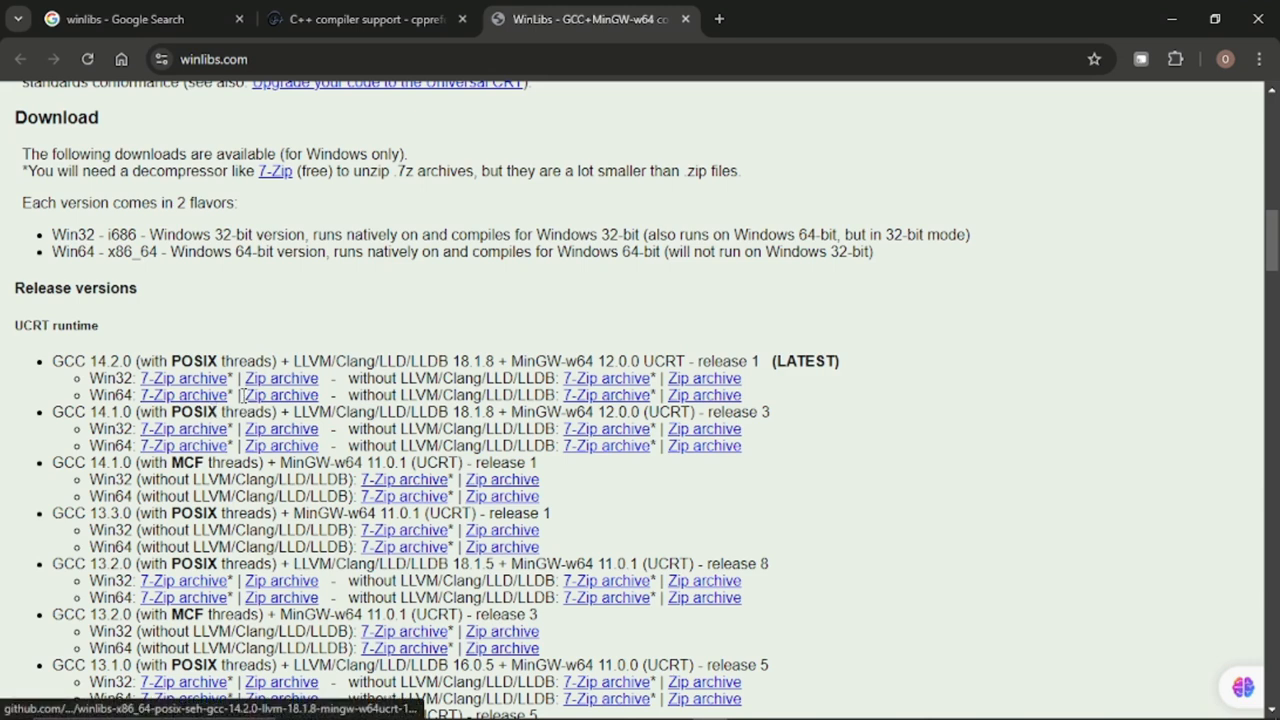
drag(243, 395, 336, 395)
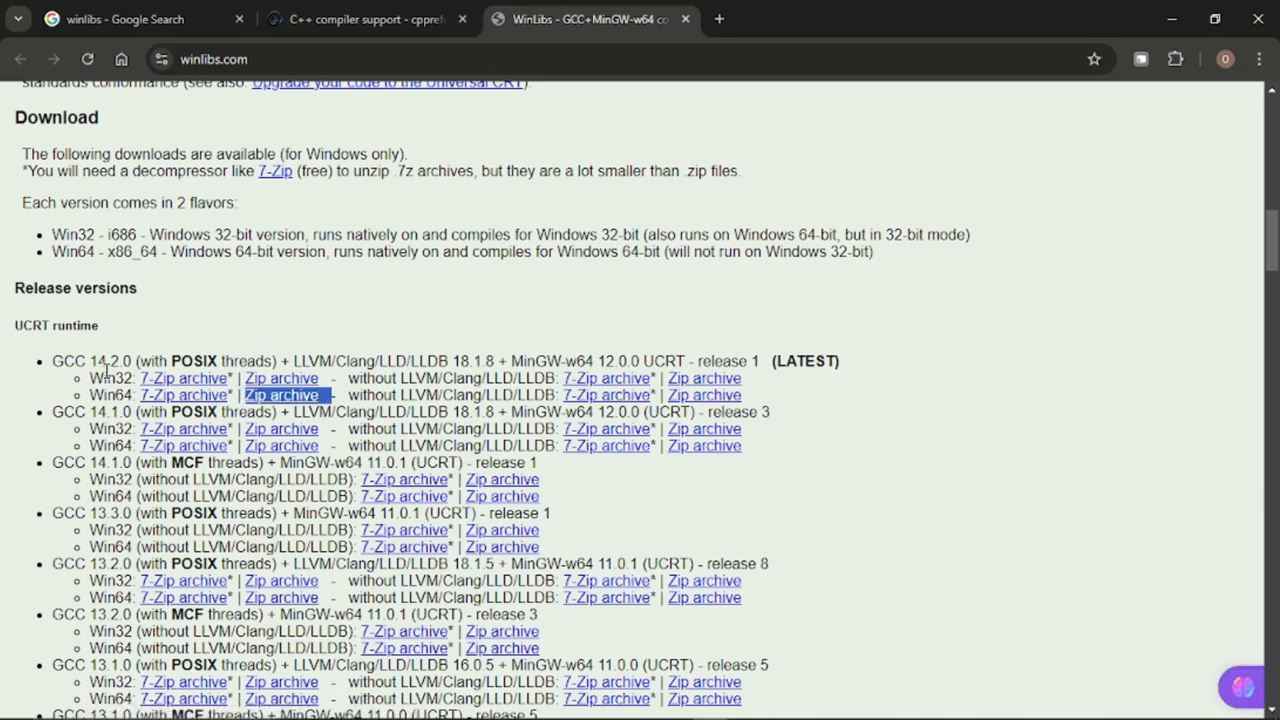
click(302, 398)
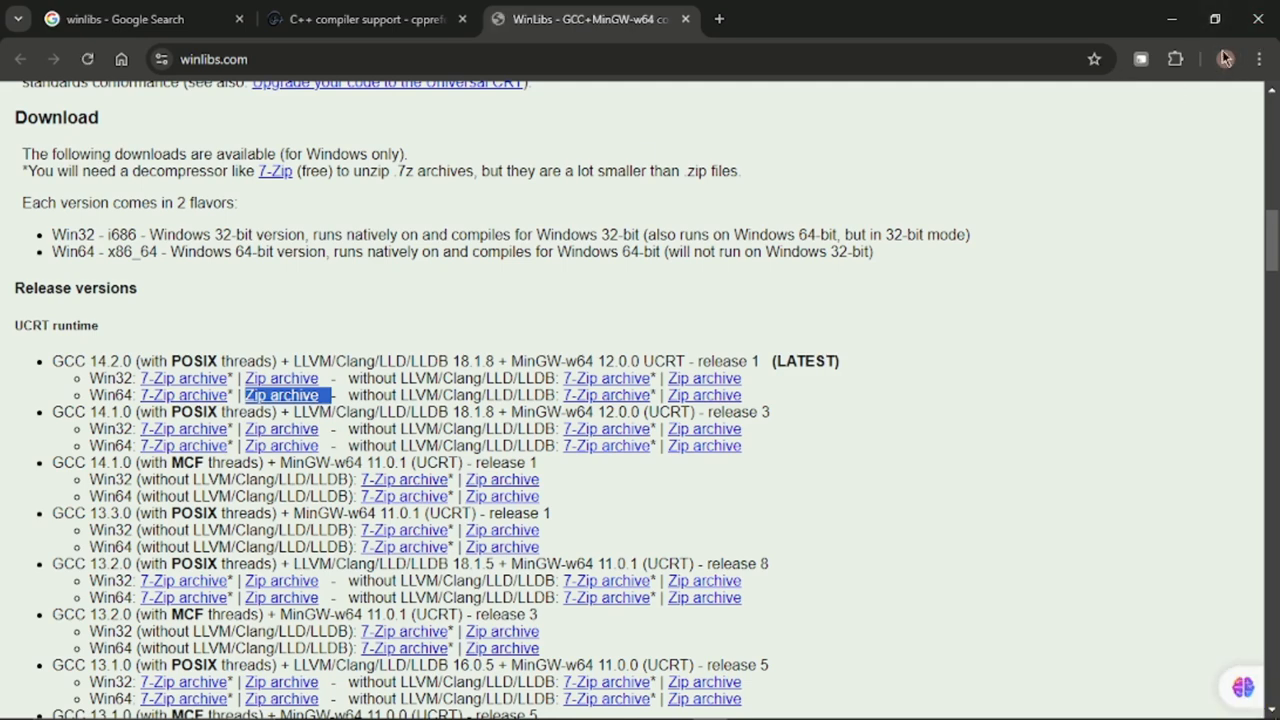
click(1191, 62)
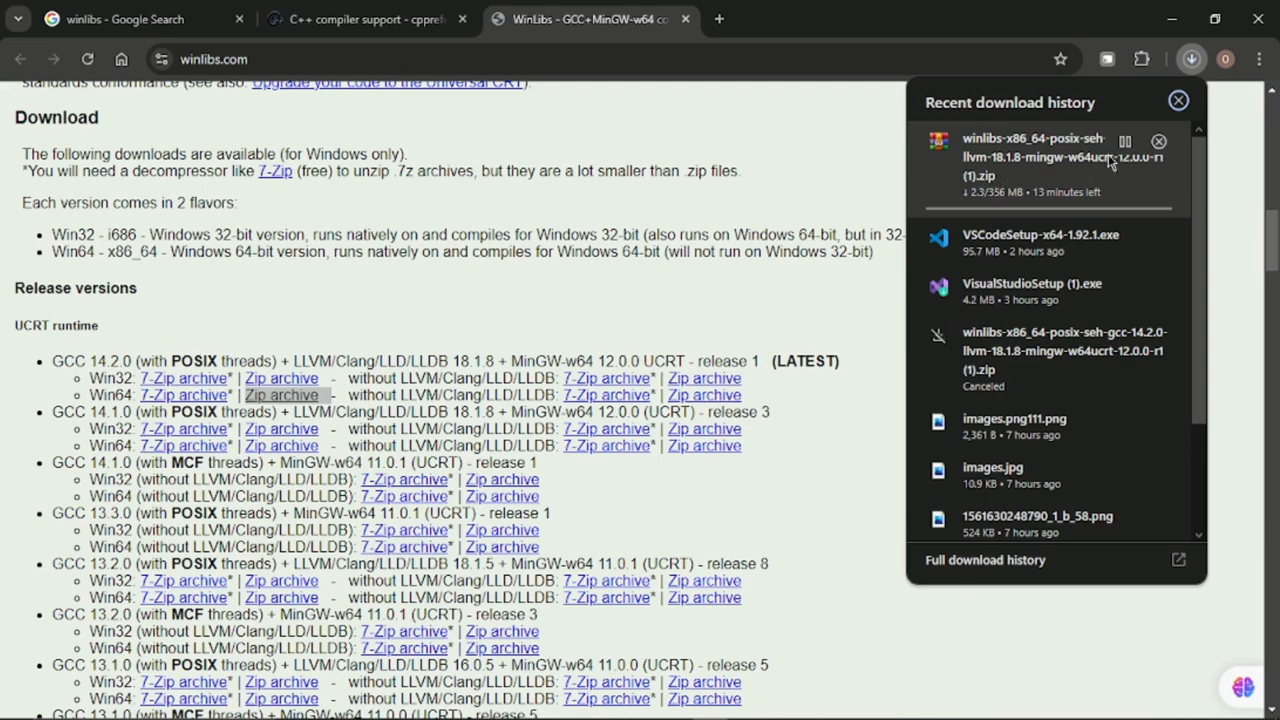
Cancel the running WinLibs zip download, minimize the browser and refresh the desktop
click(1158, 143)
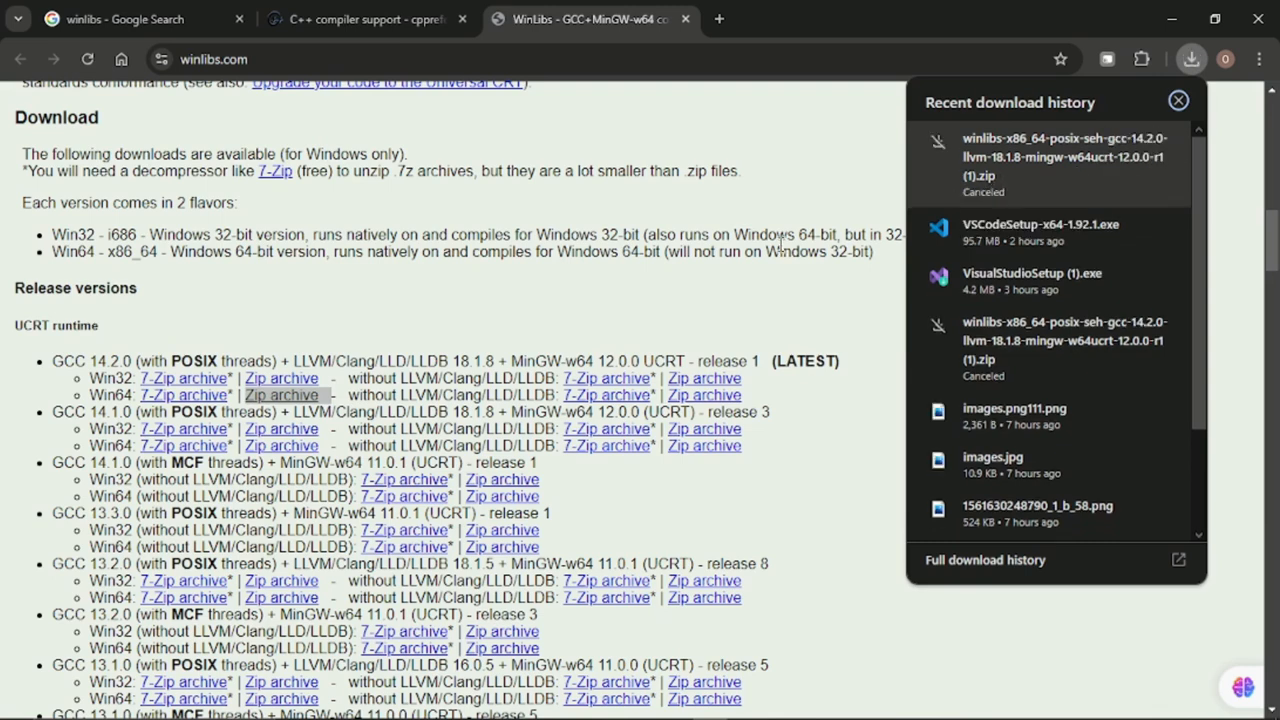
click(709, 208)
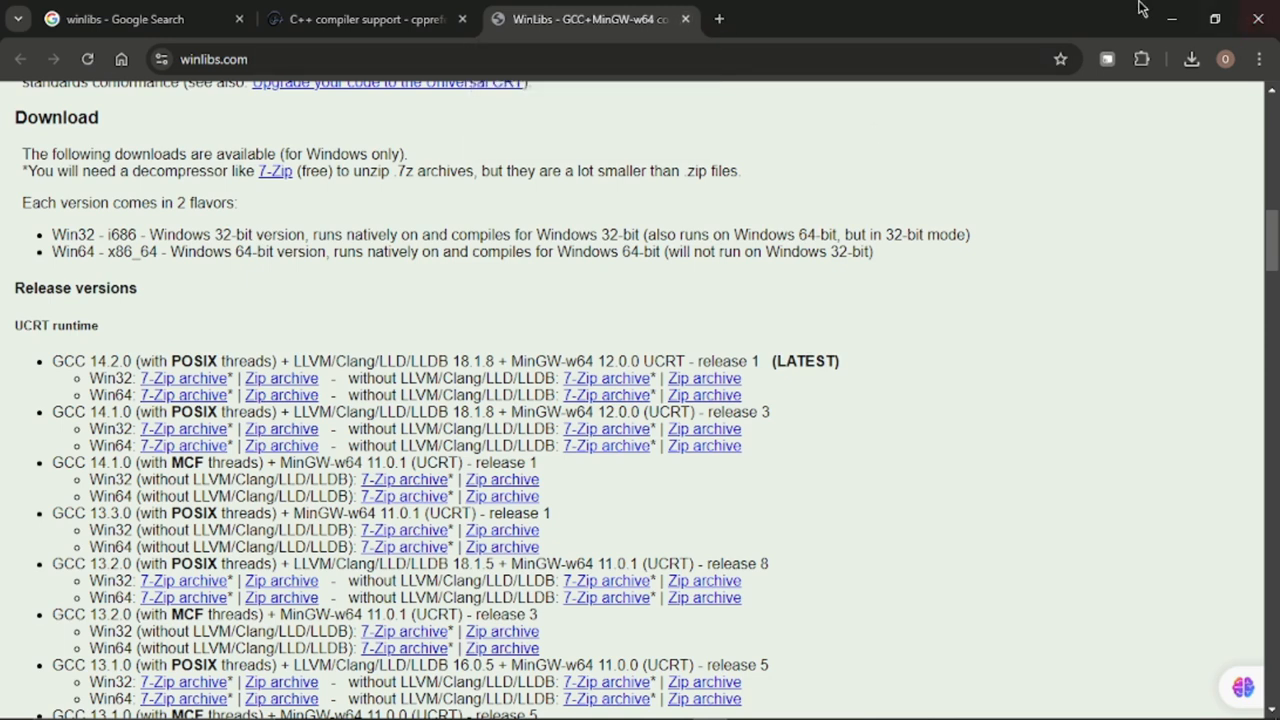
click(1172, 18)
right_click(718, 272)
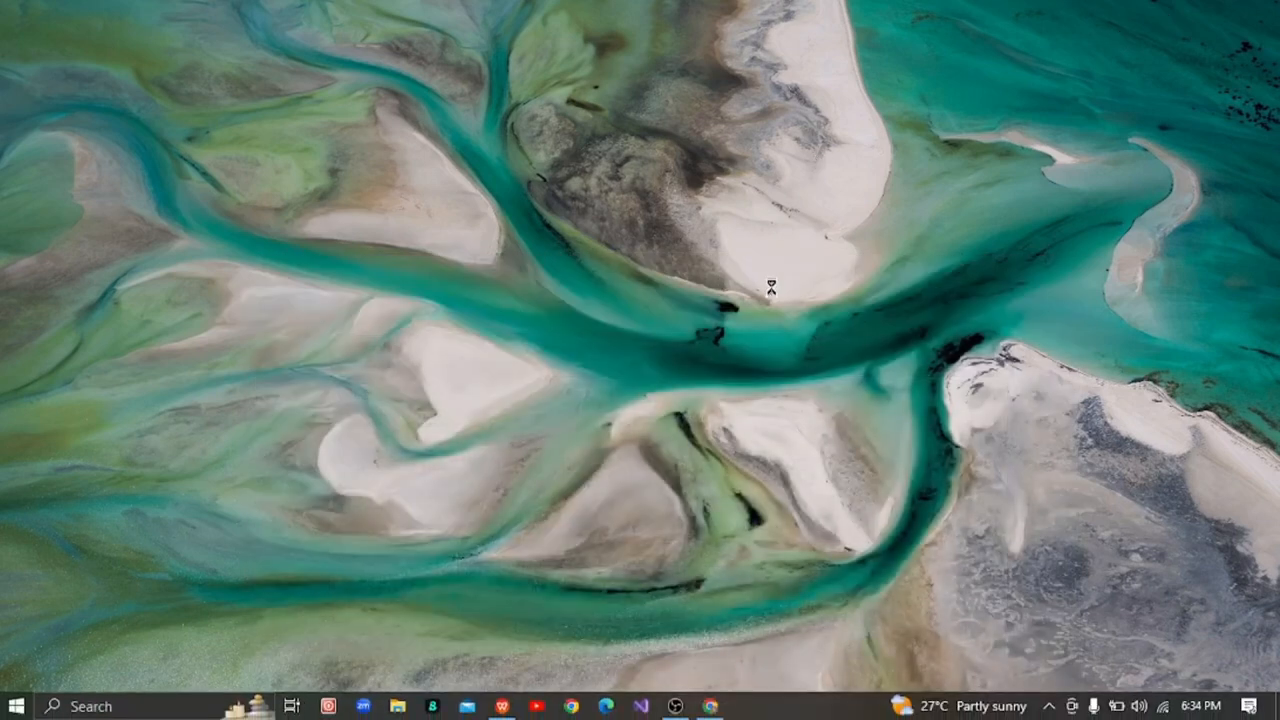
click(786, 333)
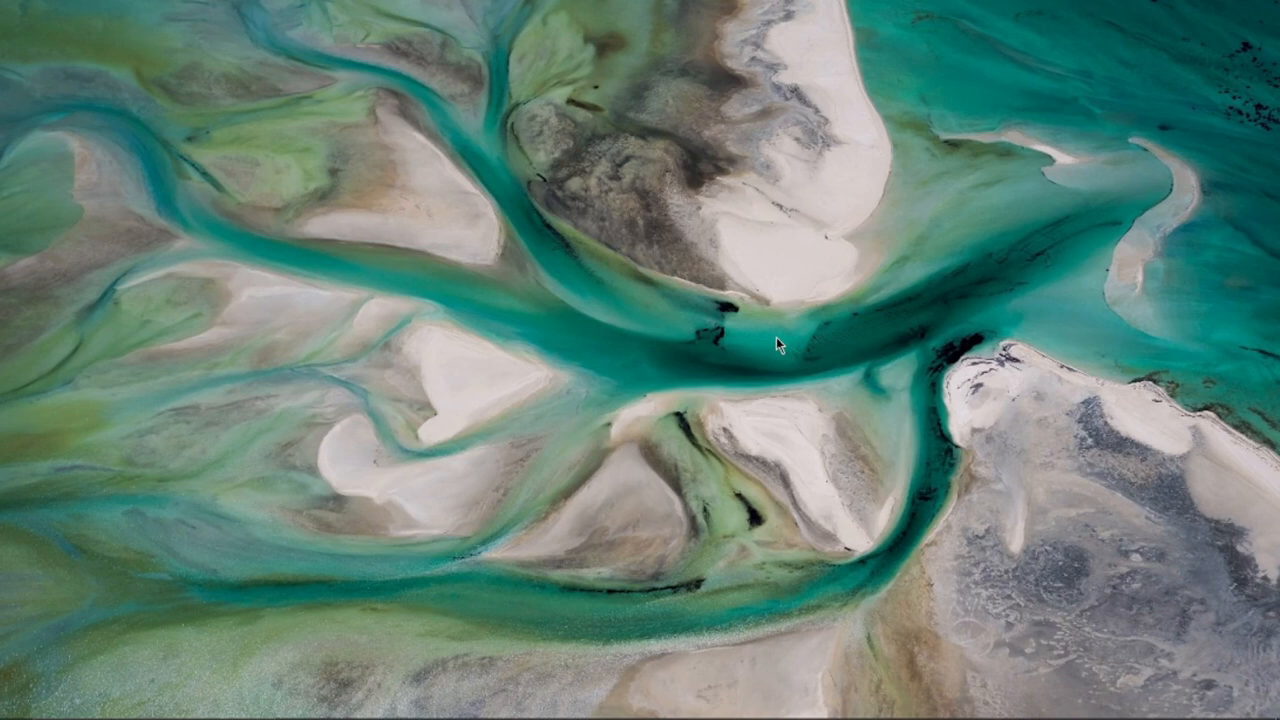
Open the properties of This PC from File Explorer and bring up Environment Variables through the advanced system settings
mouse_move(363, 716)
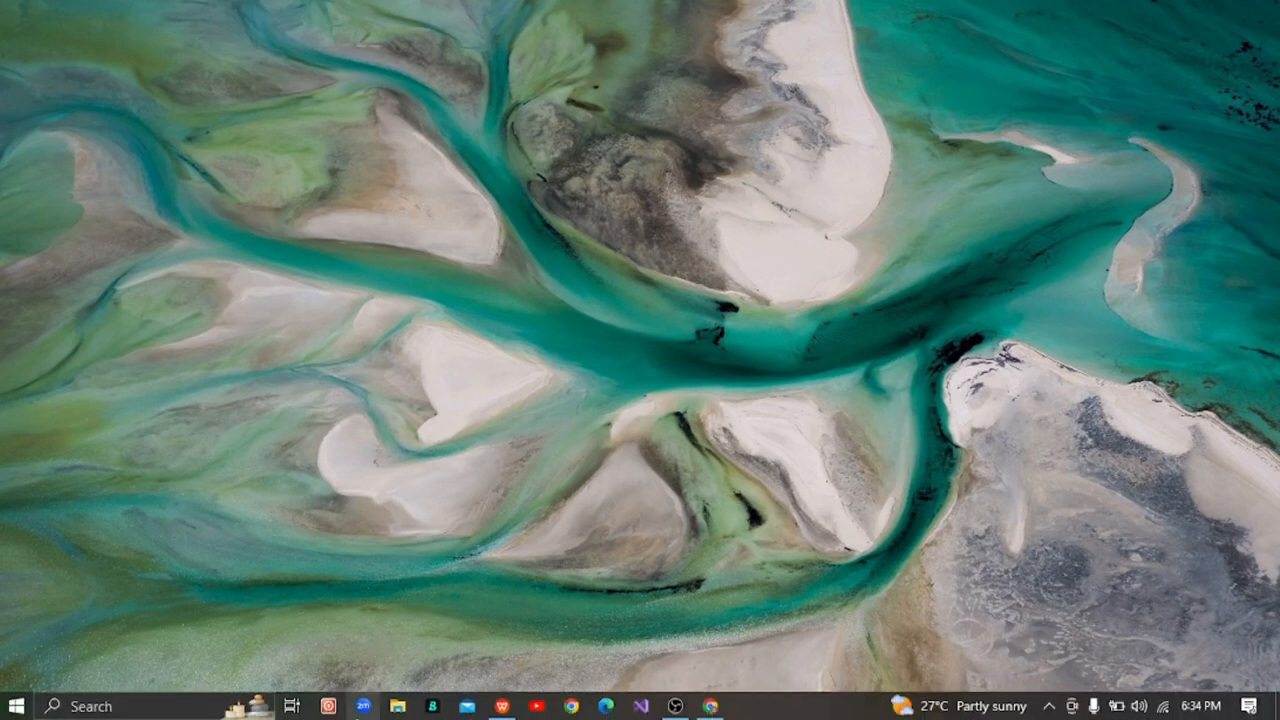
click(396, 710)
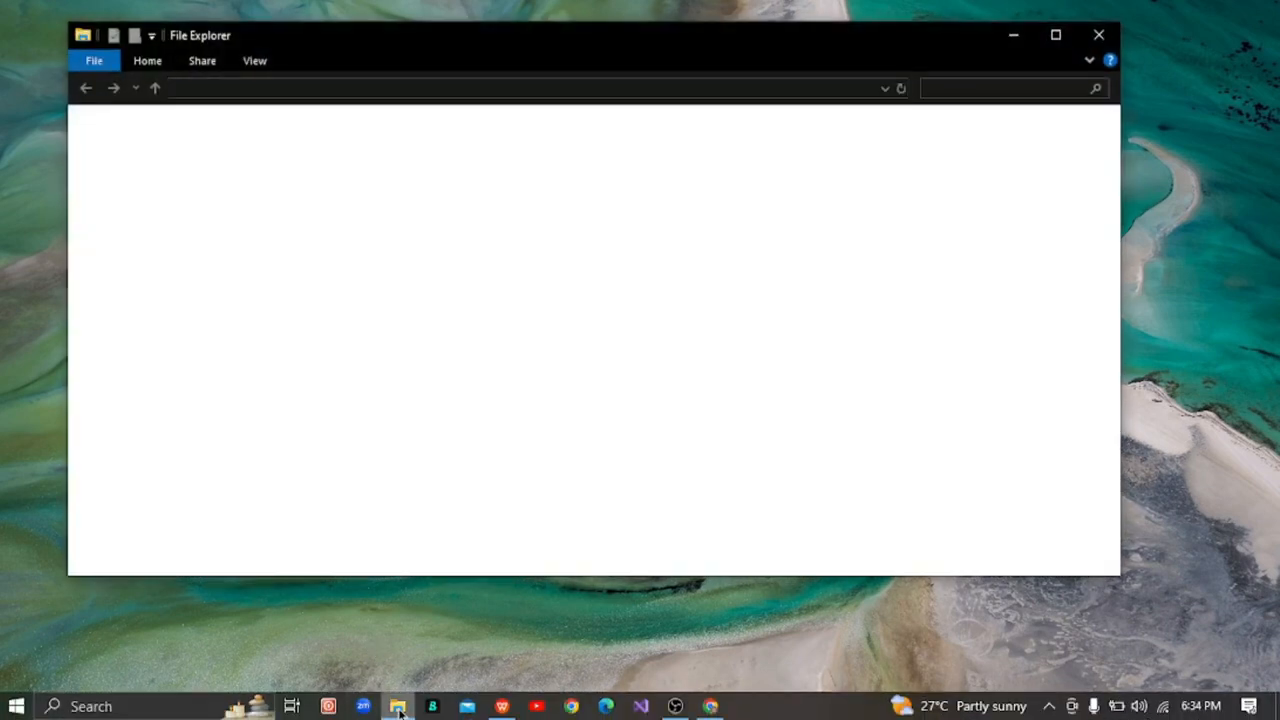
click(135, 402)
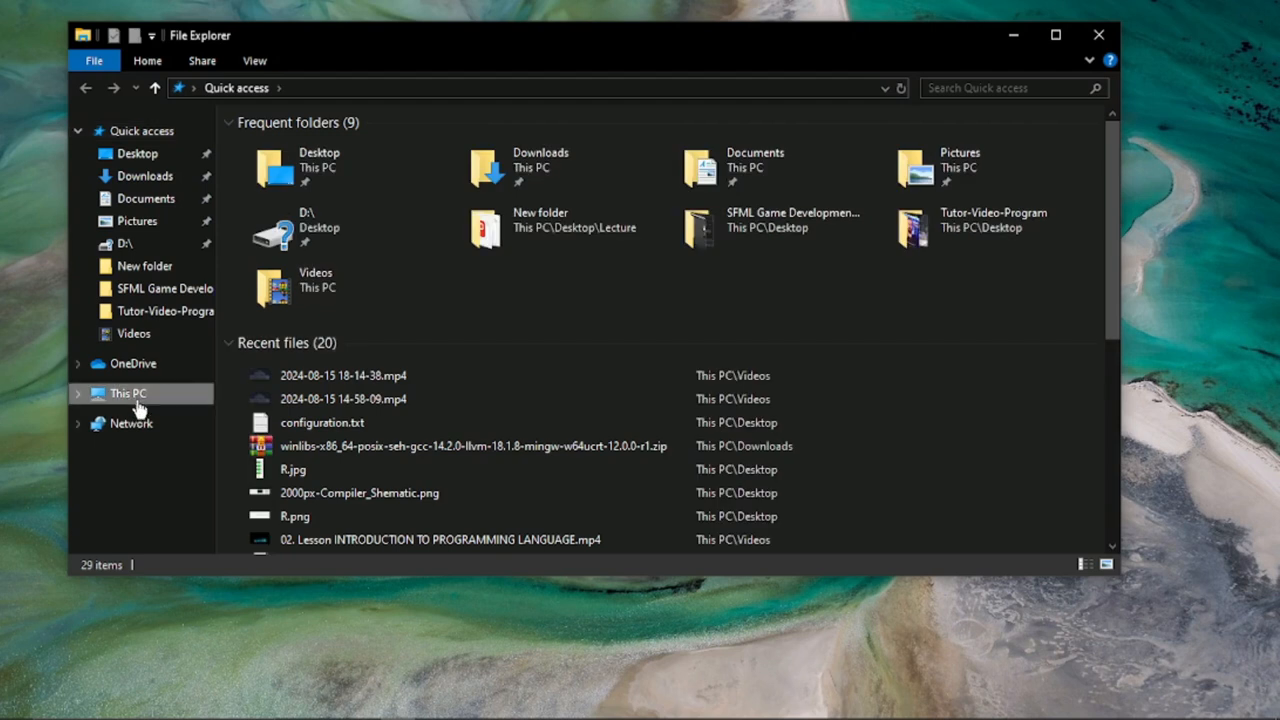
right_click(582, 362)
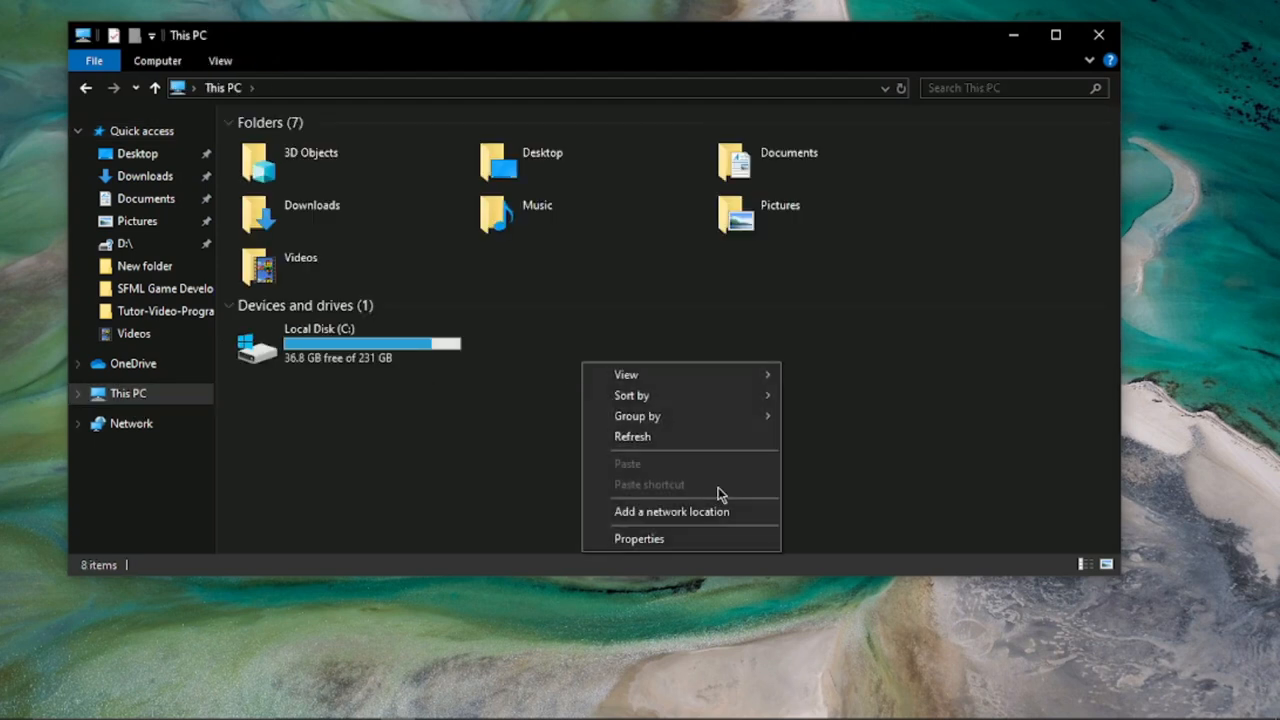
click(680, 538)
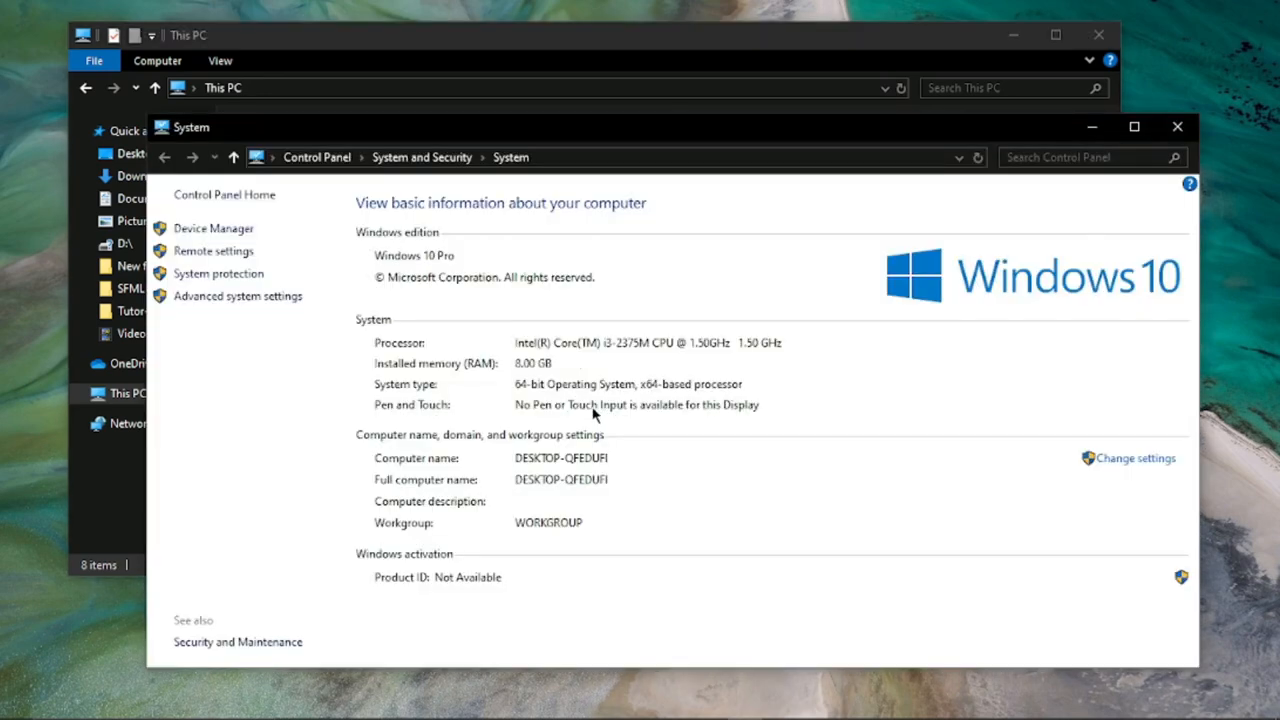
click(270, 297)
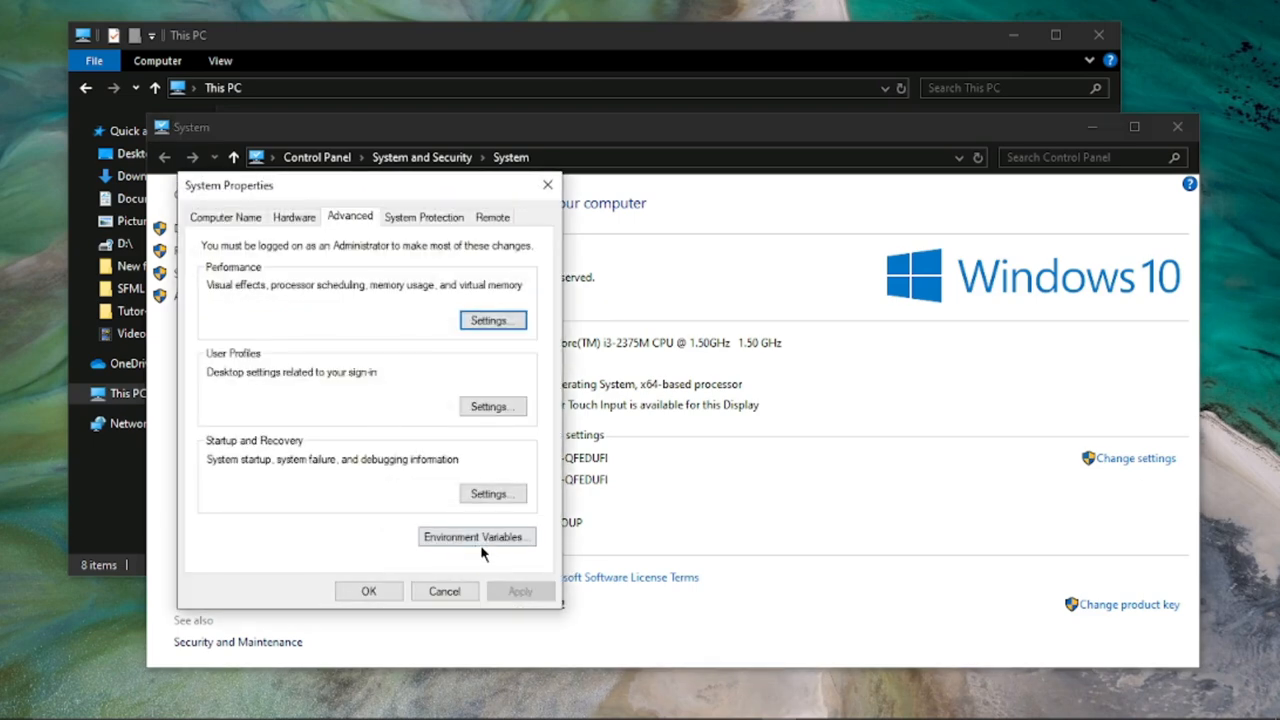
click(482, 538)
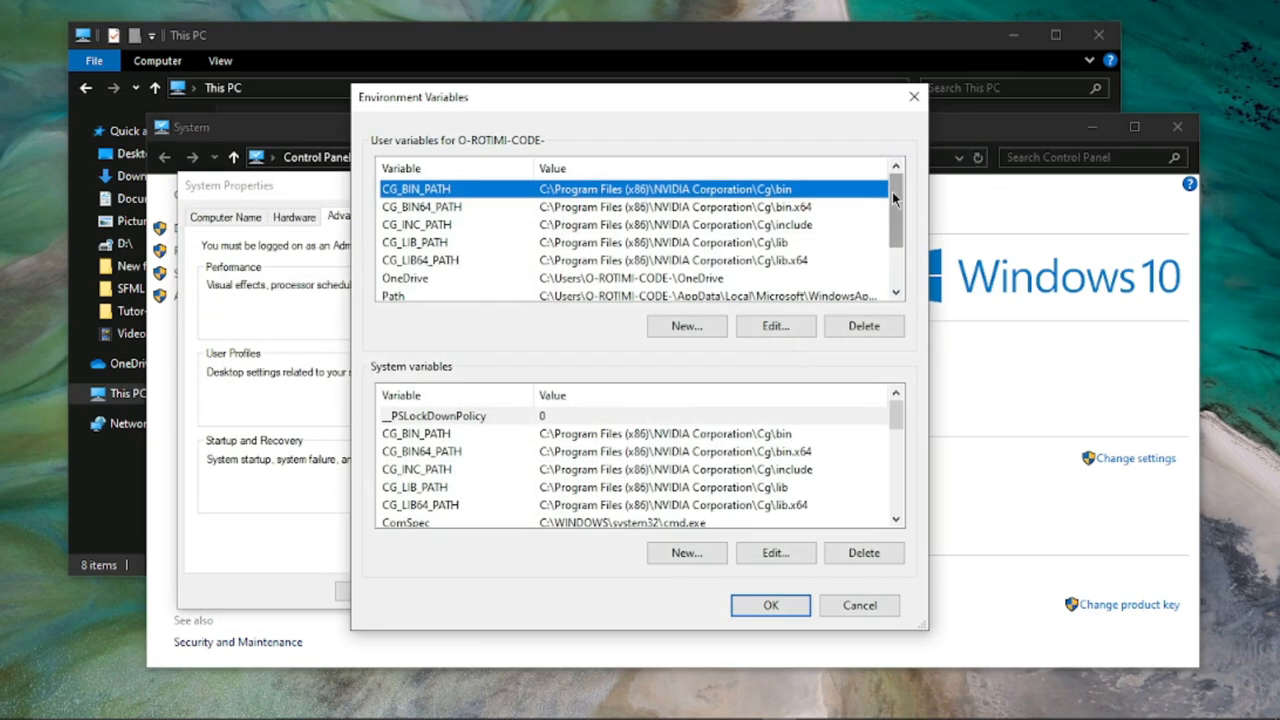
Delete the C:\mingw64\bin entry from the user Path variable and confirm the change
scroll(820, 235, down, 1)
click(617, 262)
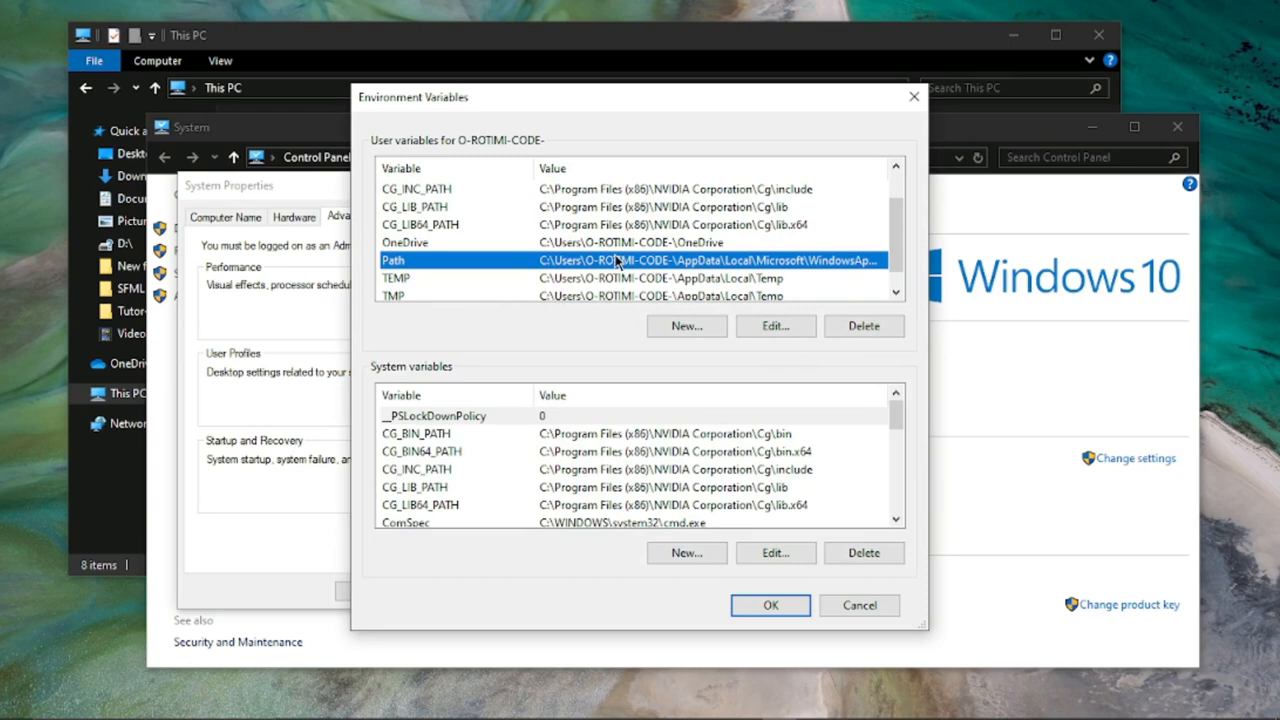
click(776, 326)
click(630, 251)
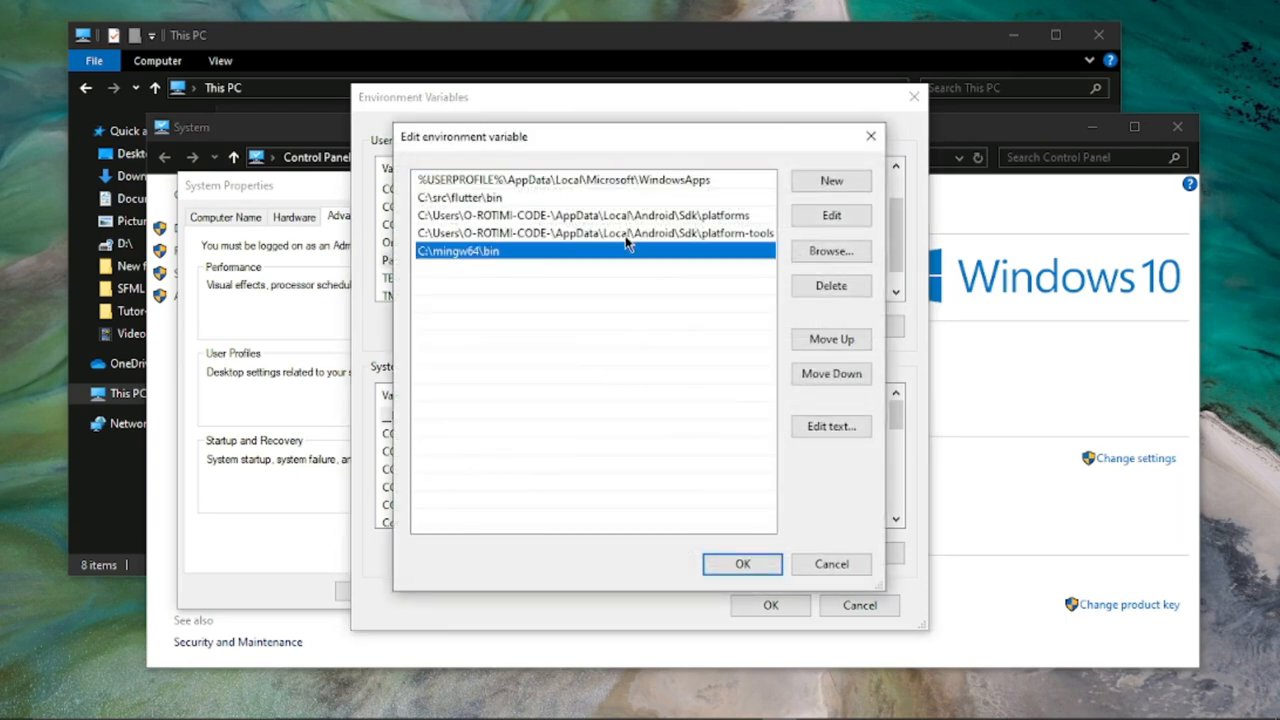
click(840, 284)
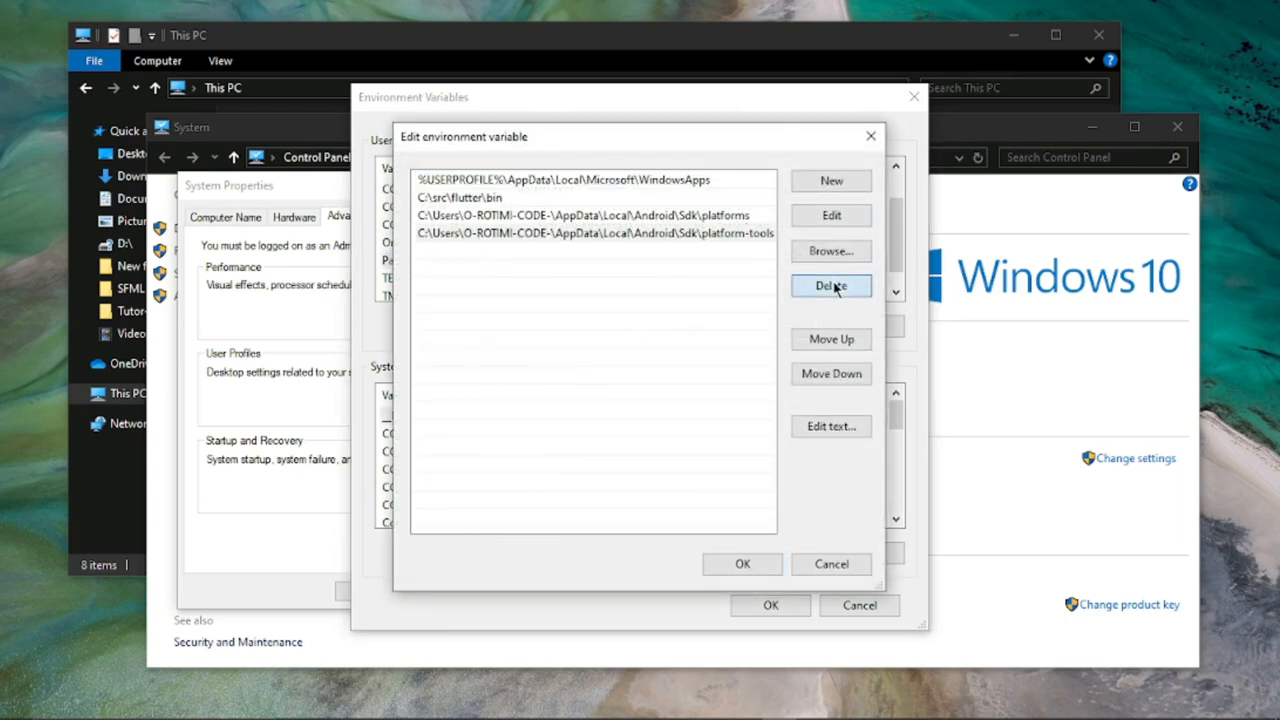
click(748, 564)
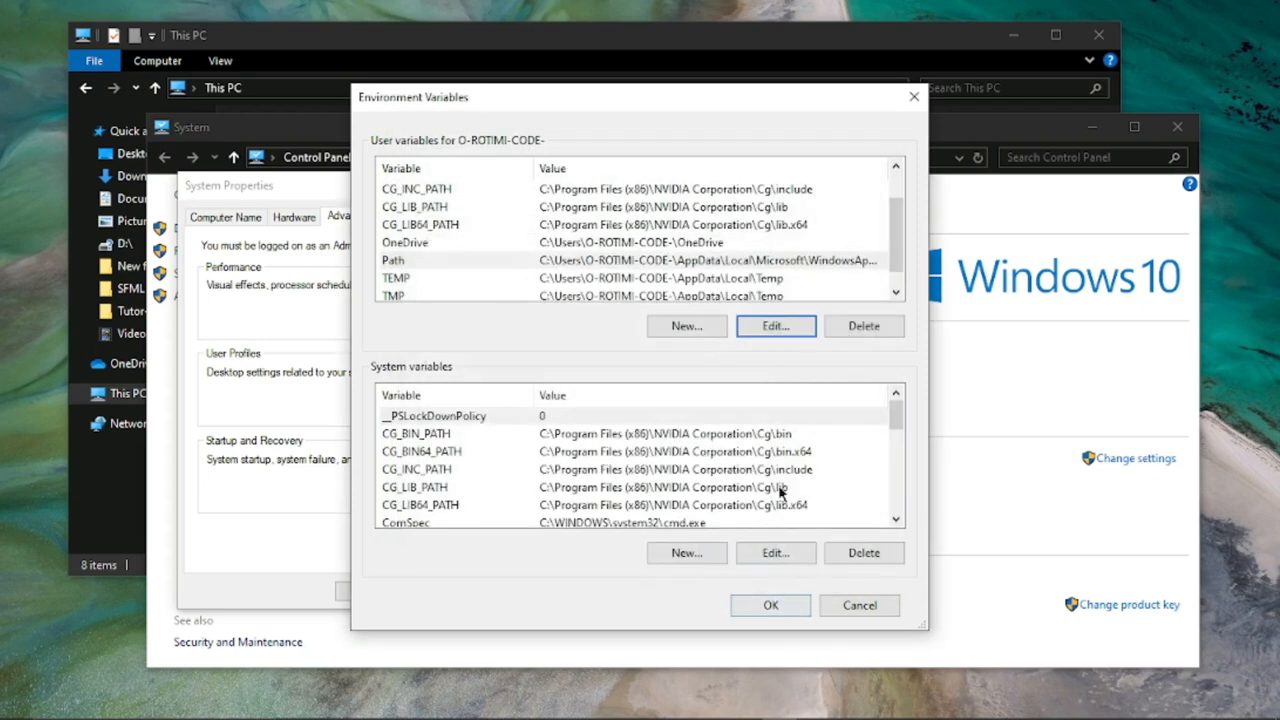
Delete the C:\mingw64\bin entry from the system Path variable, confirm the open dialogs and close the System window
scroll(875, 440, down, 1)
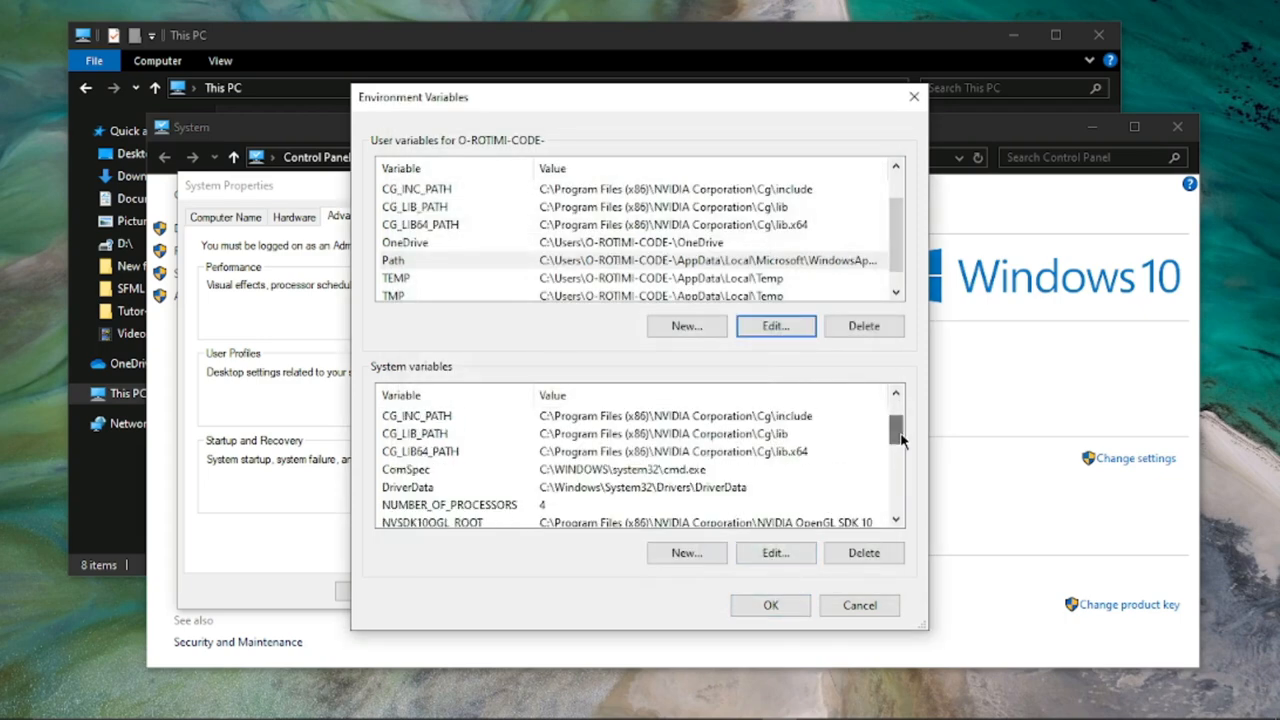
drag(896, 428, 903, 457)
click(569, 470)
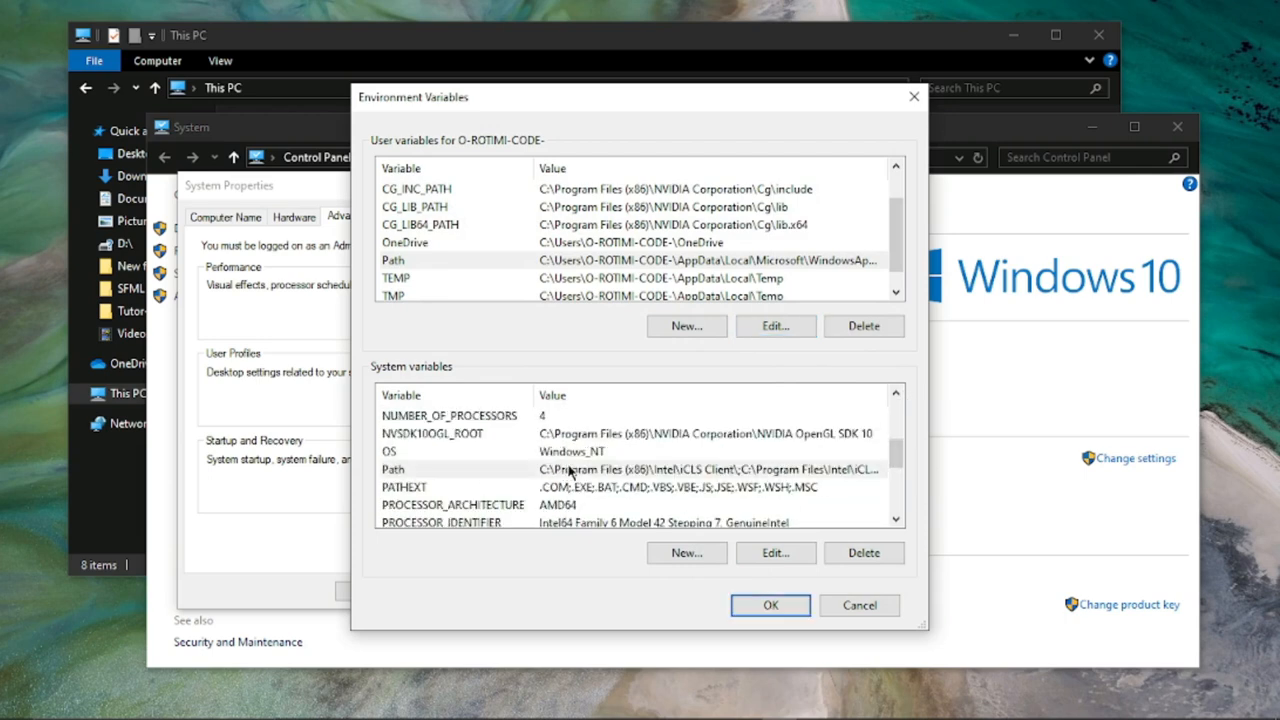
click(623, 472)
click(775, 552)
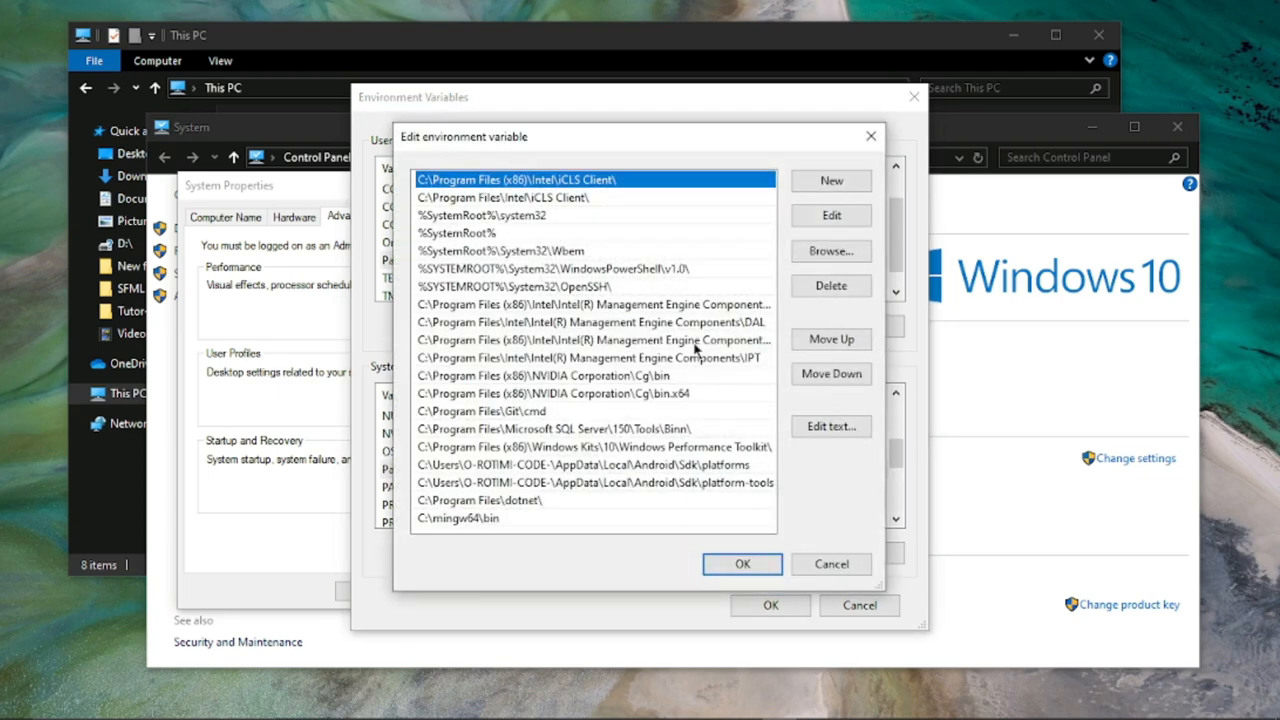
click(499, 526)
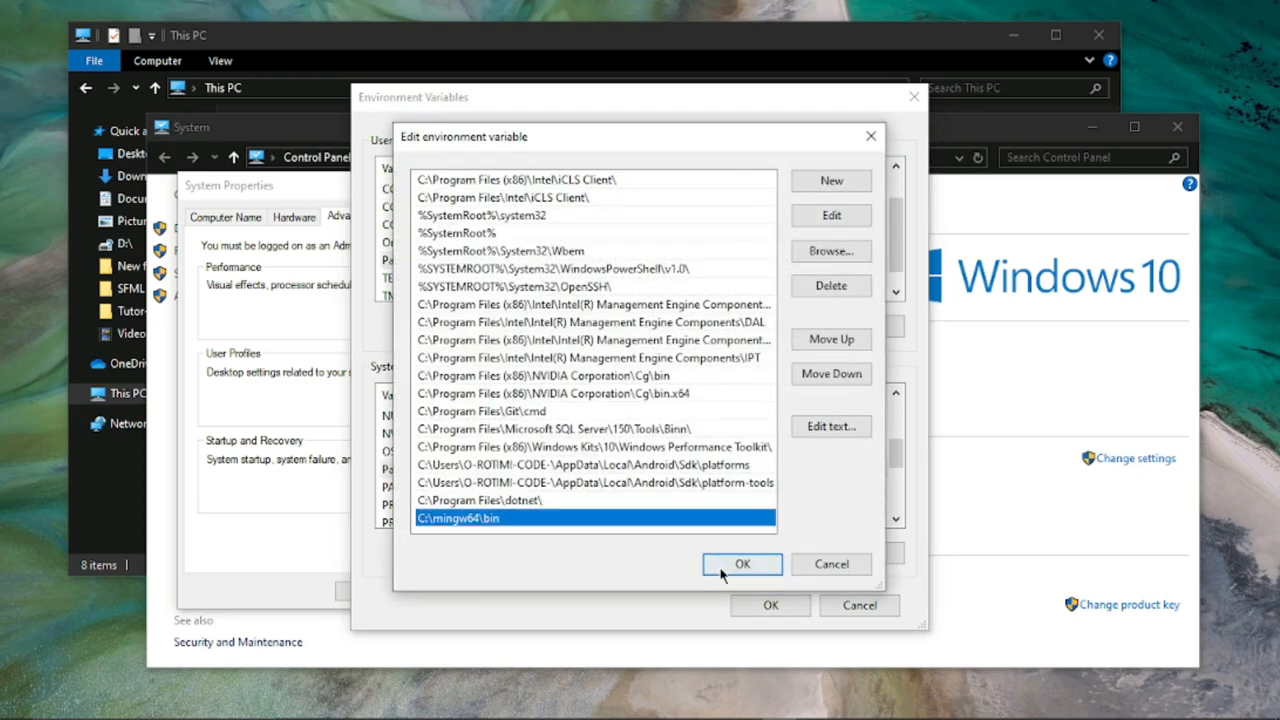
click(831, 285)
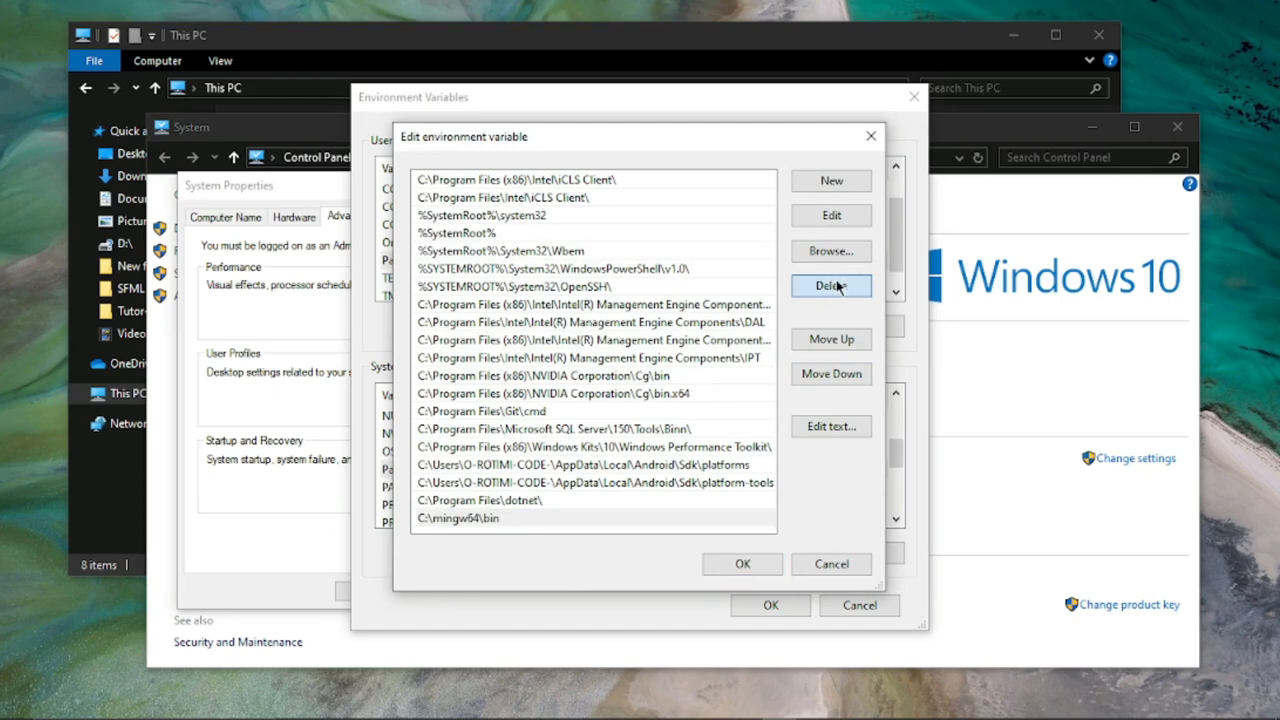
click(742, 563)
click(771, 605)
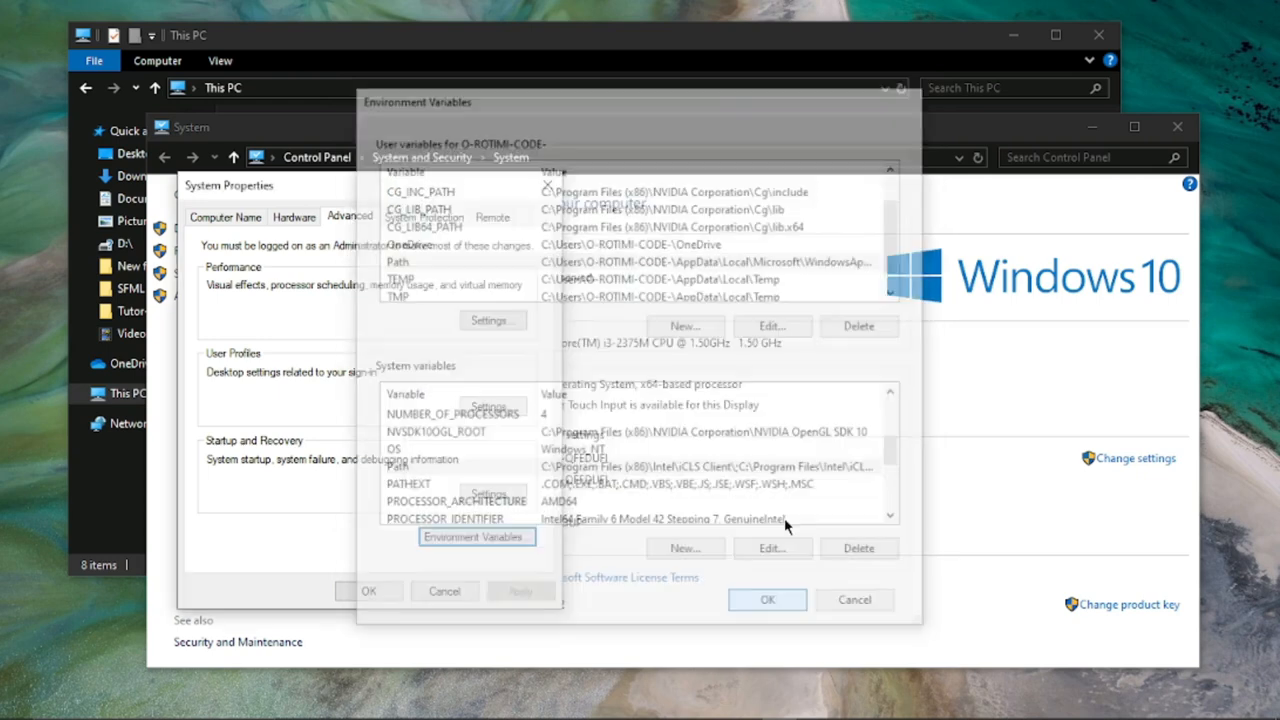
click(368, 591)
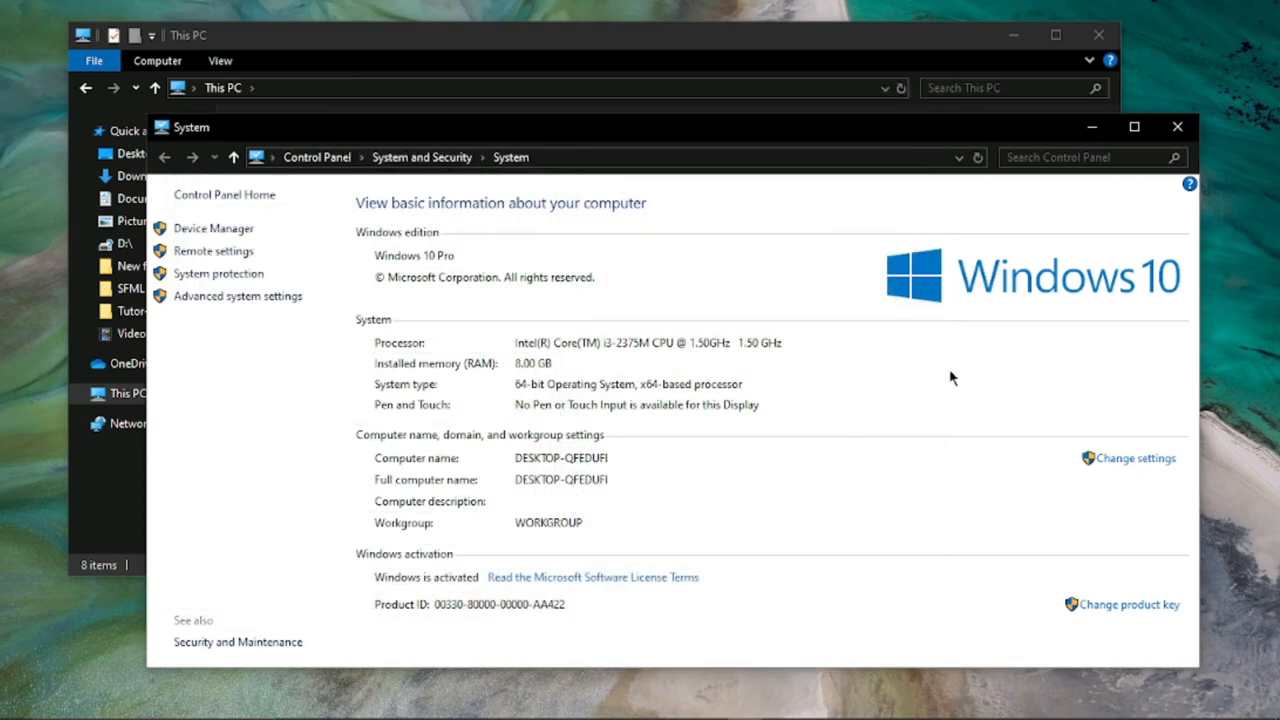
click(1175, 125)
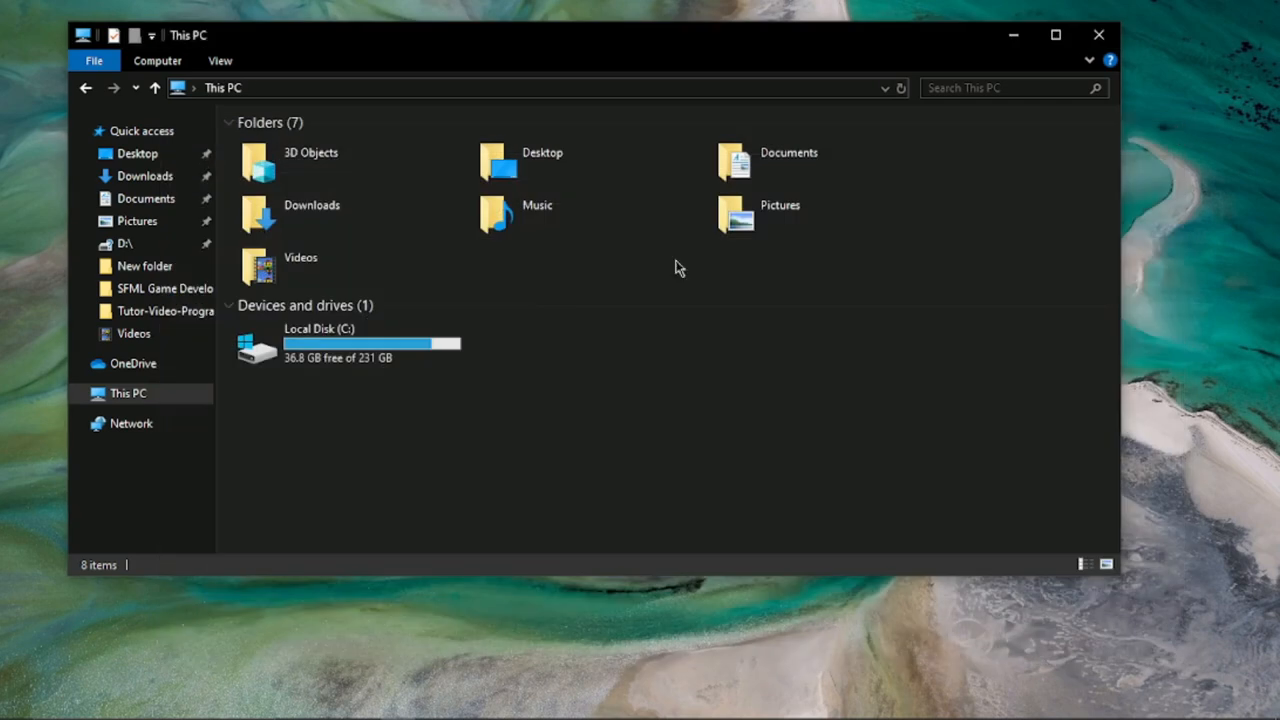
right_click(583, 406)
click(688, 482)
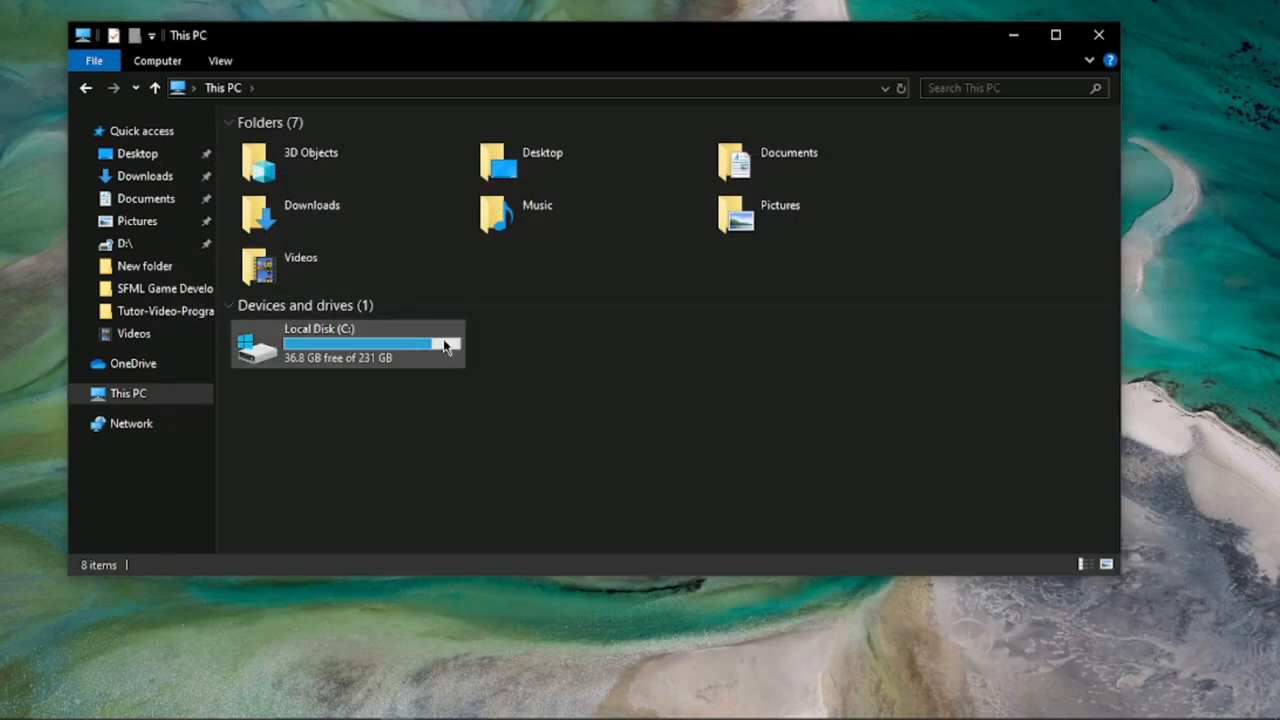
Open Command Prompt, run g++ --version, move the window lower and highlight g++ in the output
click(74, 706)
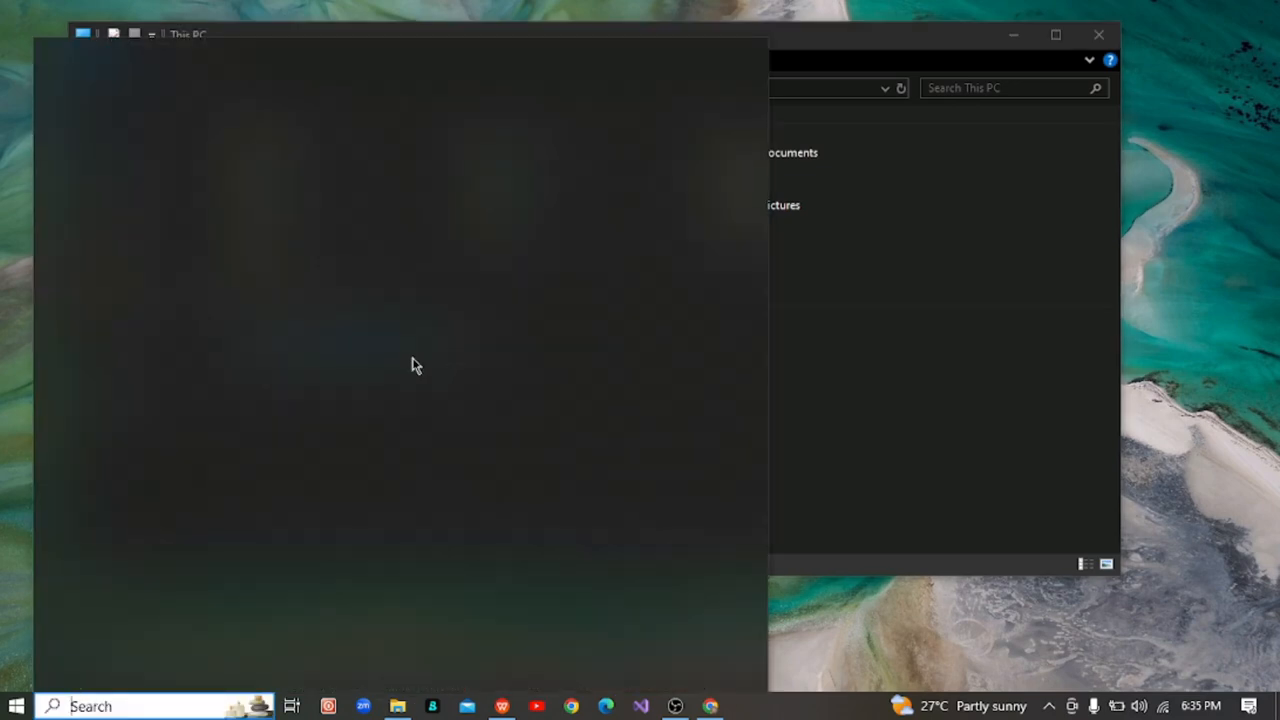
text(cmd)
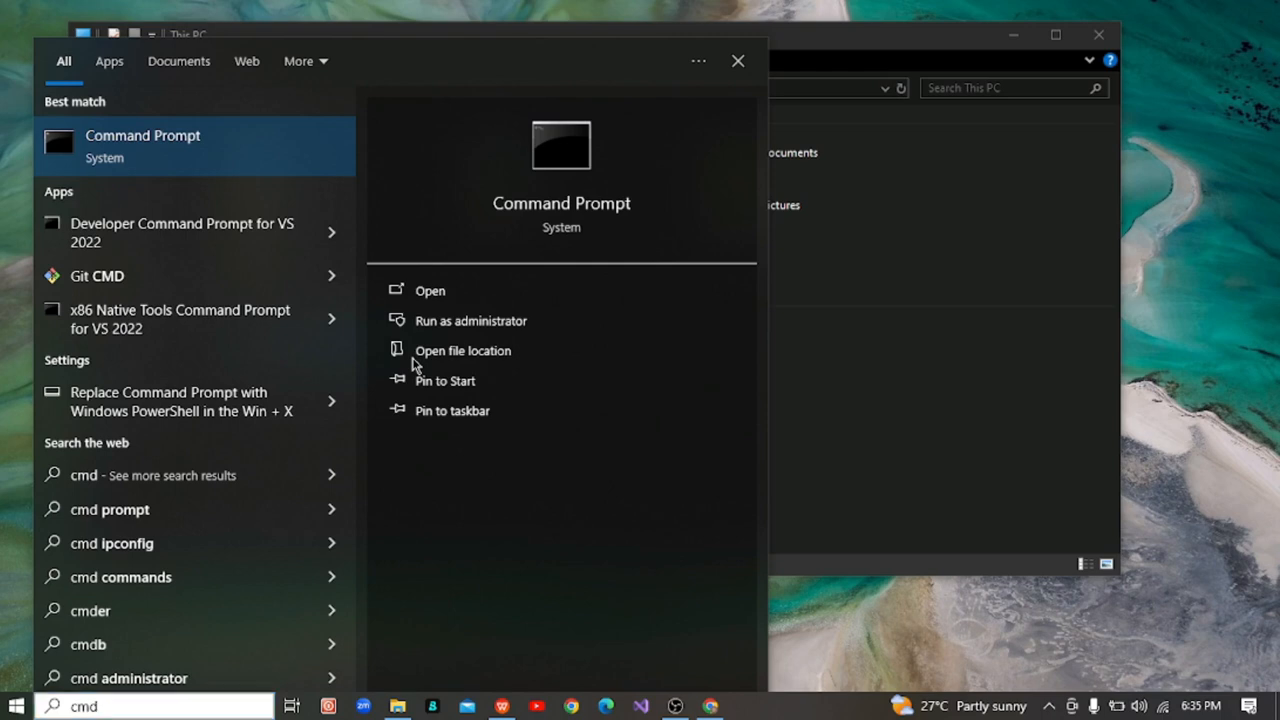
key(Return)
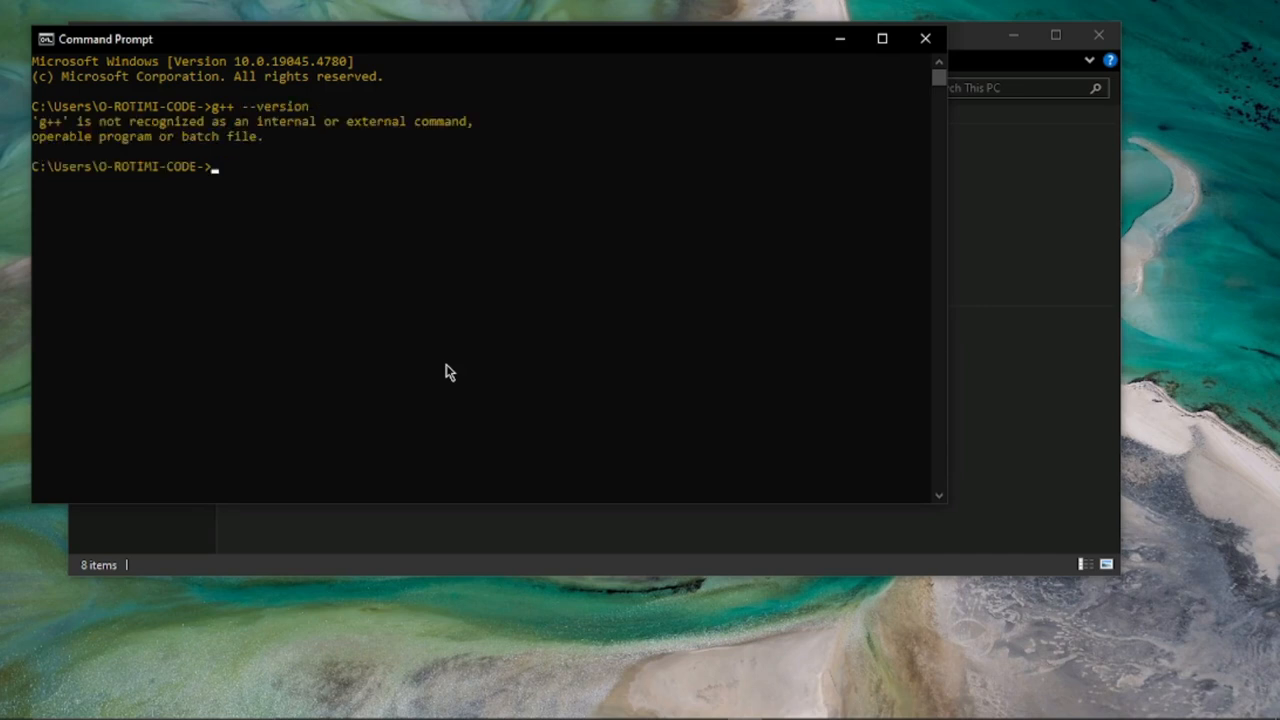
drag(575, 50, 741, 276)
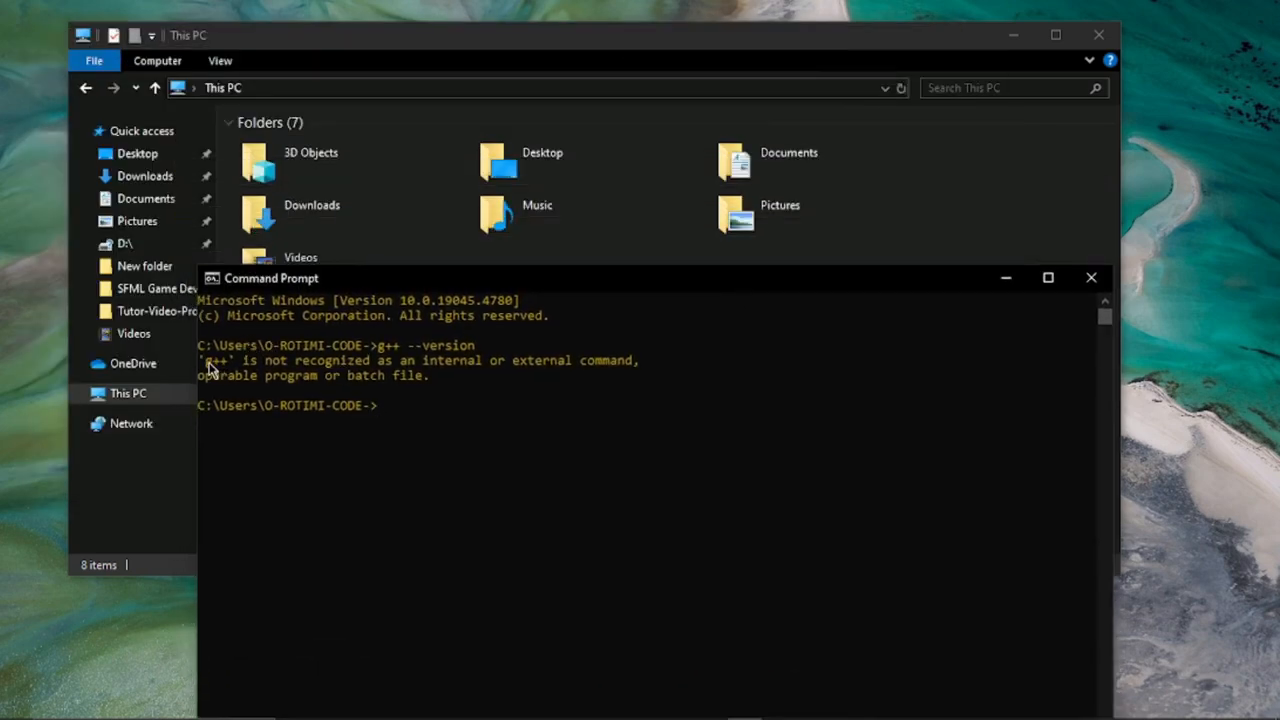
drag(205, 358, 229, 366)
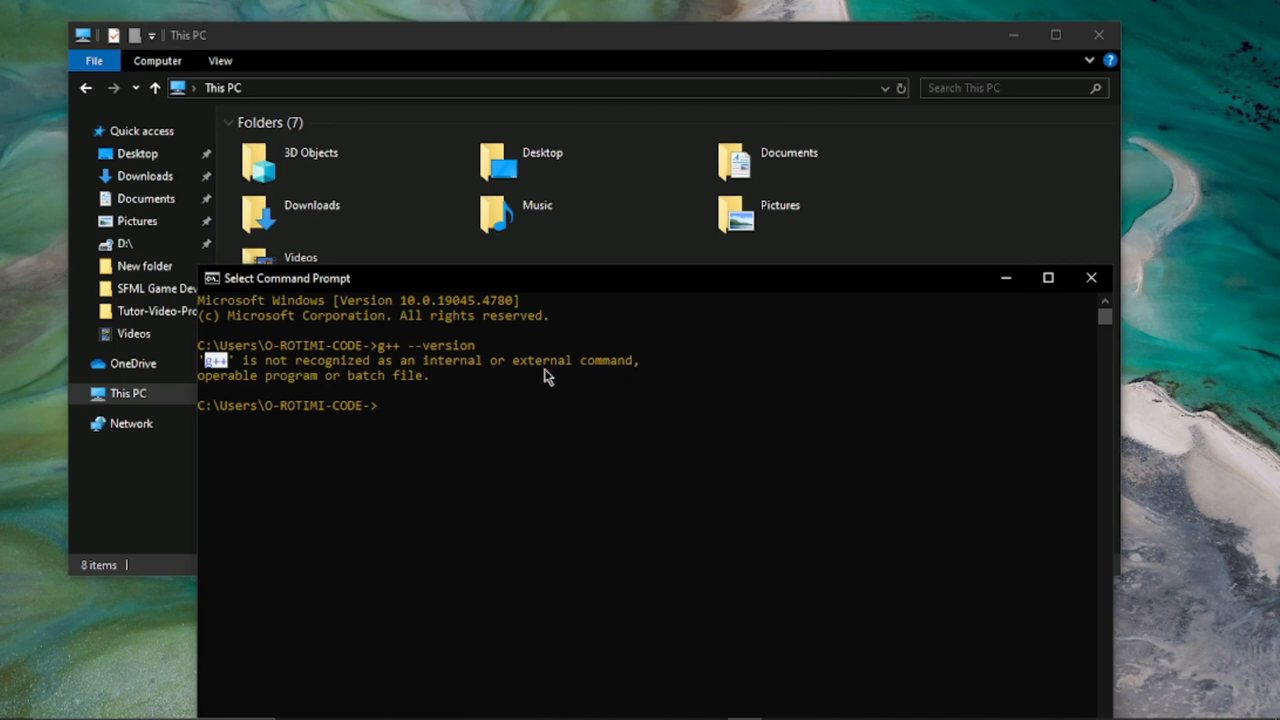
Clear the selection, run clang++ --version and close Command Prompt
click(329, 391)
text(clang++ --version)
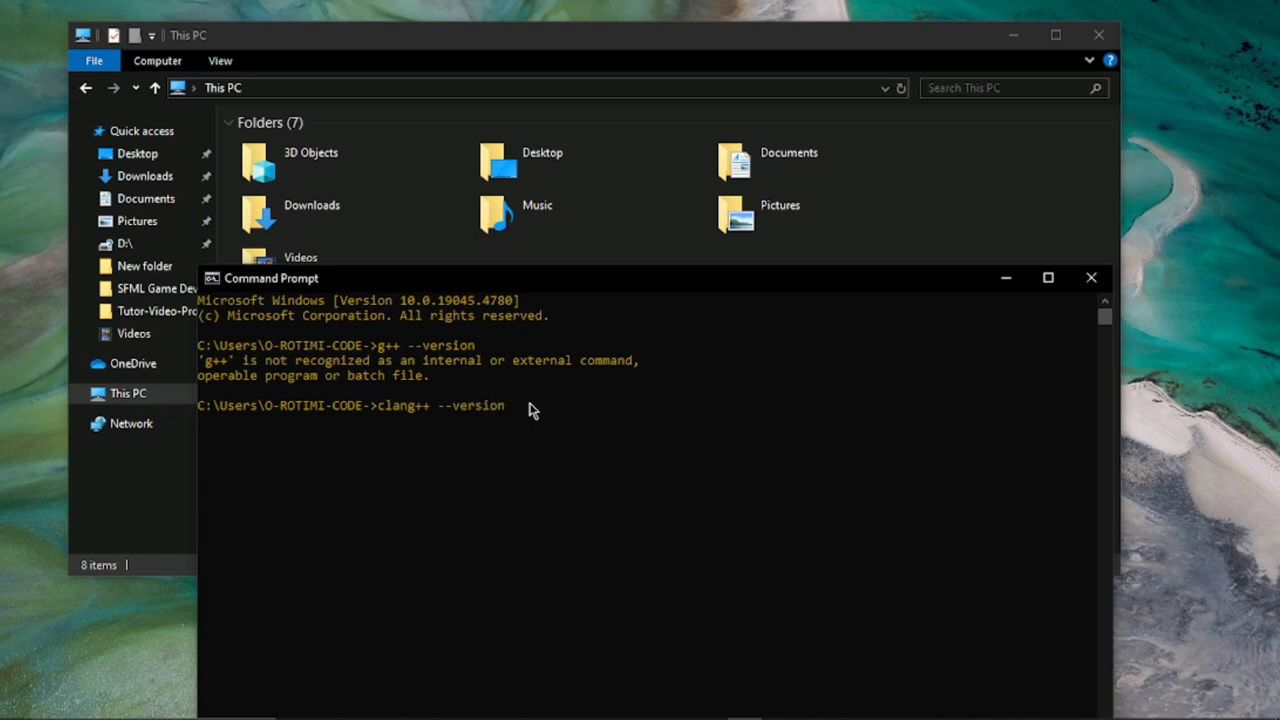
key(Return)
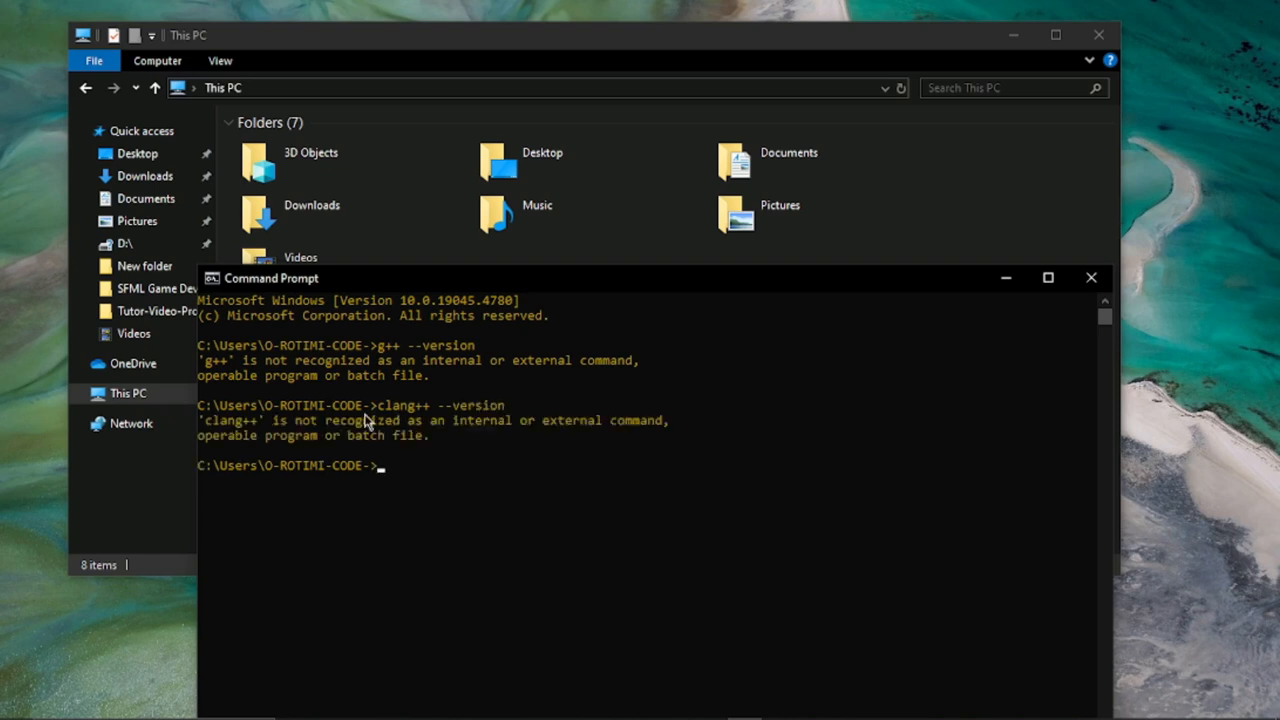
click(1091, 278)
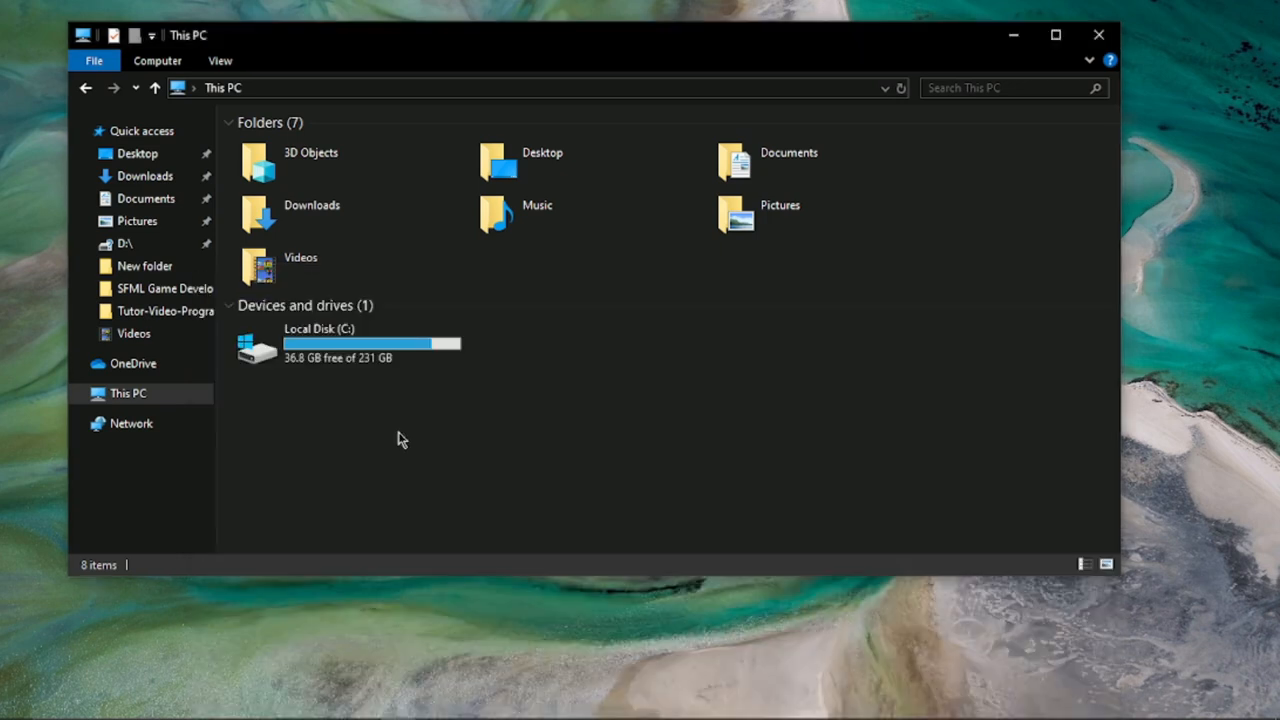
Look for the WinLibs archive in the Downloads folder, and open Local Disk (C:) from This PC
click(335, 220)
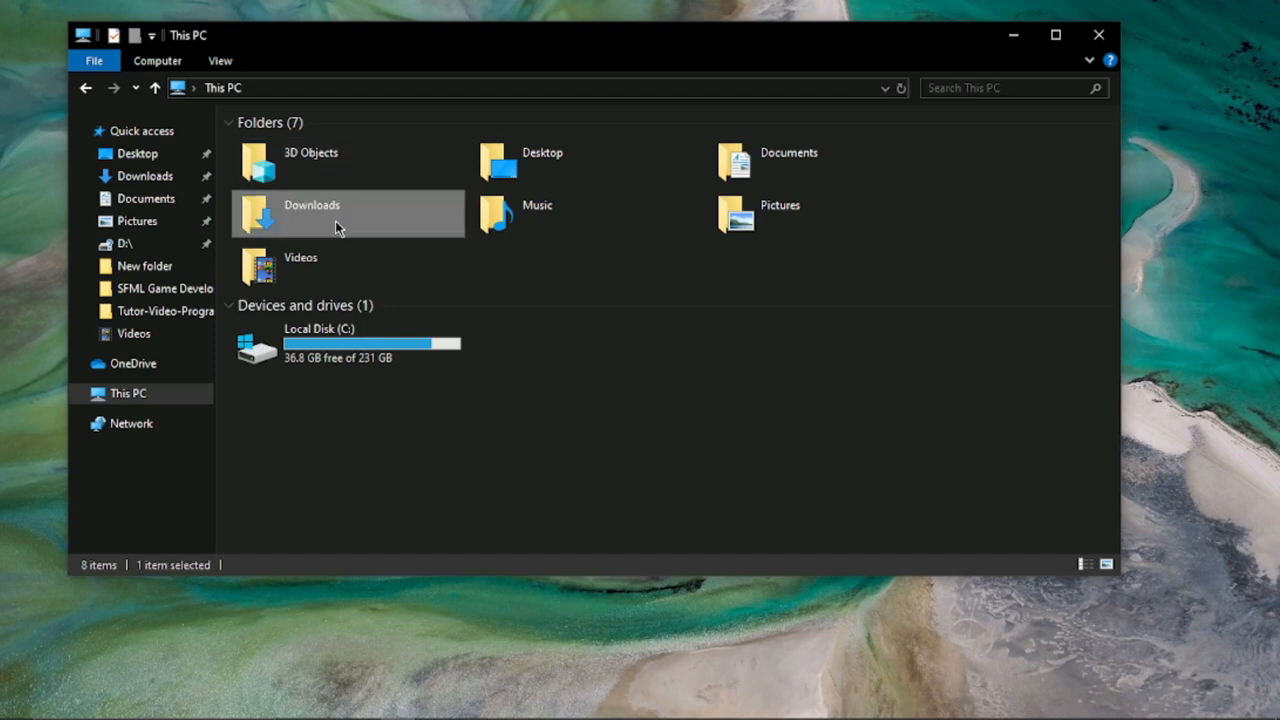
double_click(335, 218)
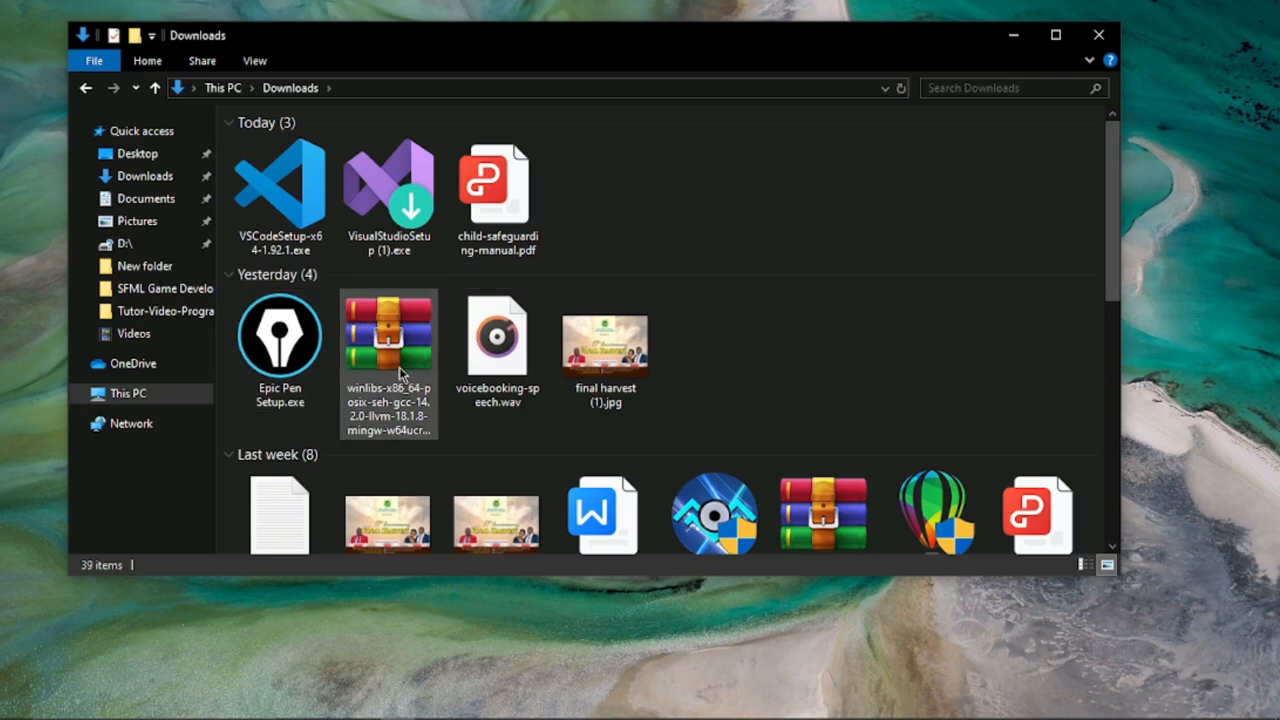
click(130, 395)
click(350, 349)
double_click(350, 349)
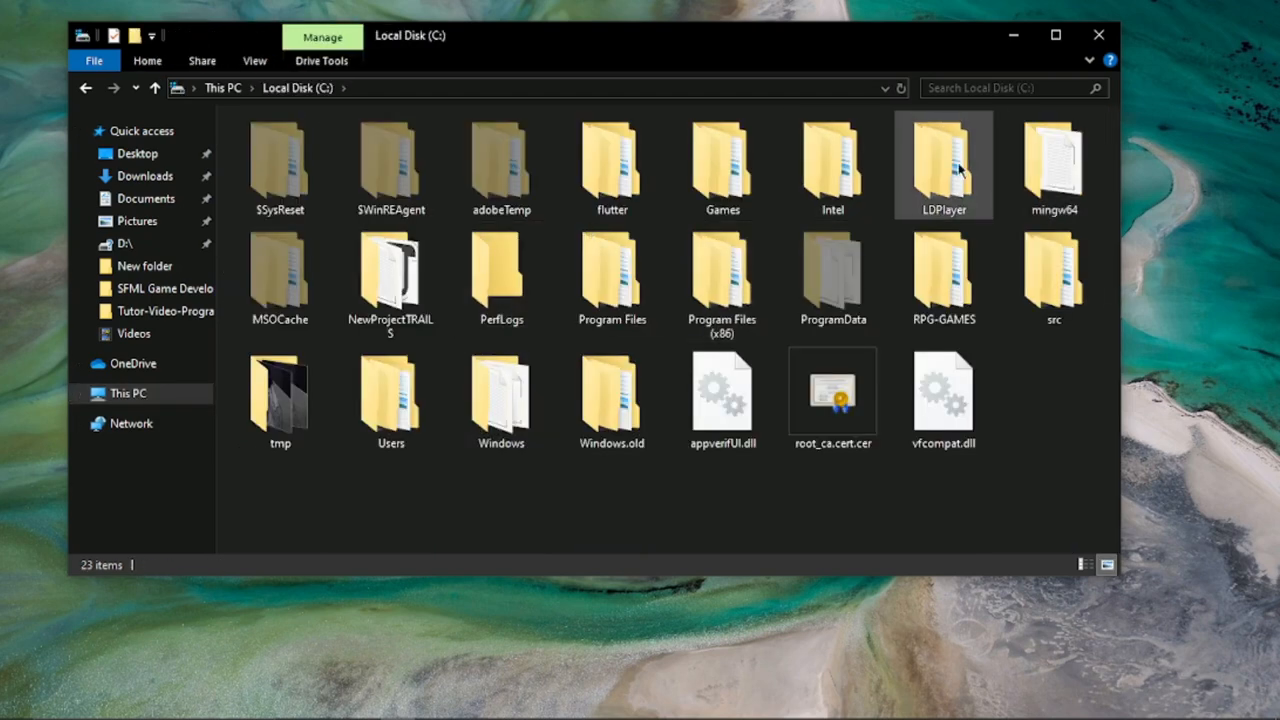
Try to delete the mingw64 folder from Local Disk (C:)
click(1062, 200)
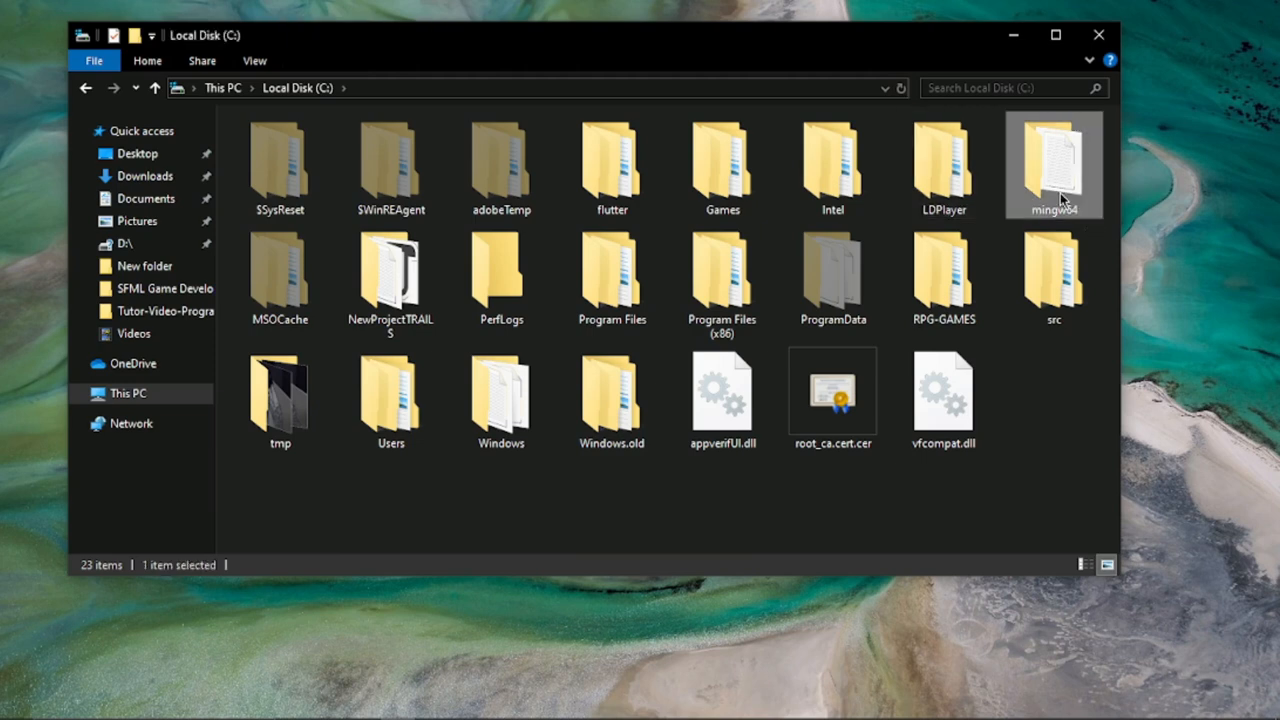
key(Delete)
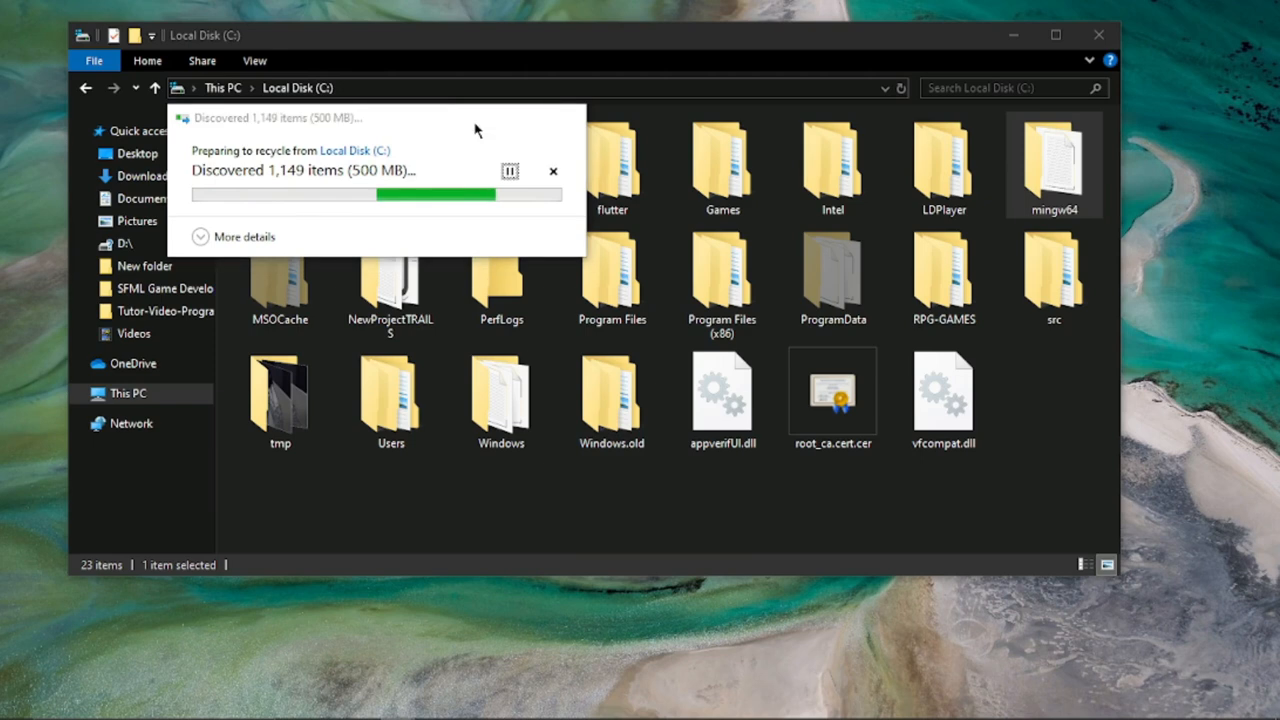
click(477, 126)
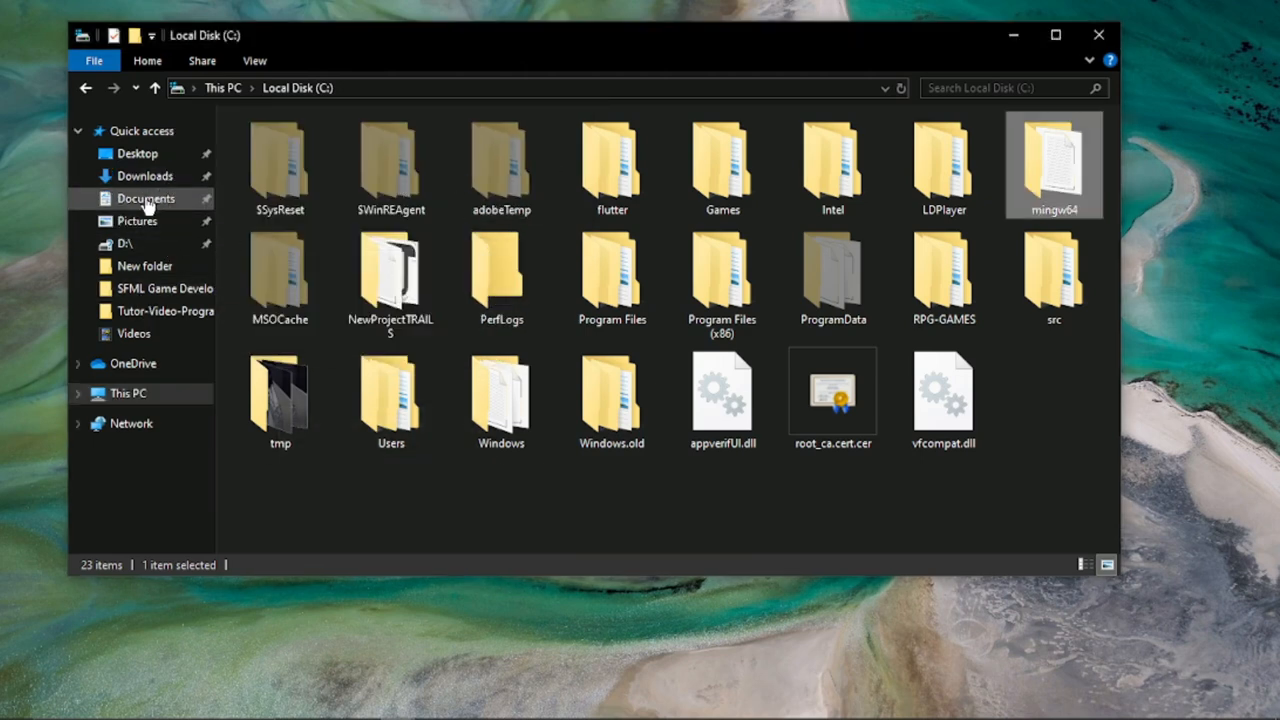
Open the Downloads folder and locate the WinLibs GCC 14.2.0 ZIP archive
click(145, 158)
click(146, 178)
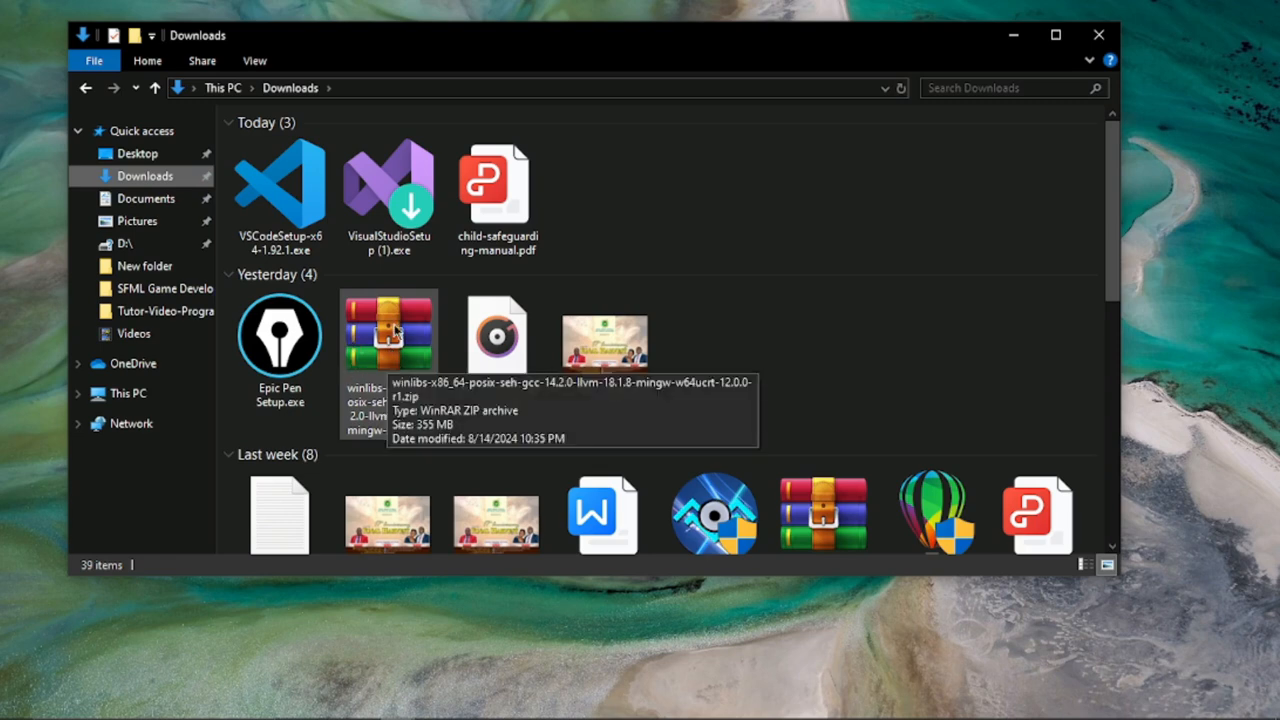
Switch to Chrome and load google.com in a new tab
mouse_move(500, 716)
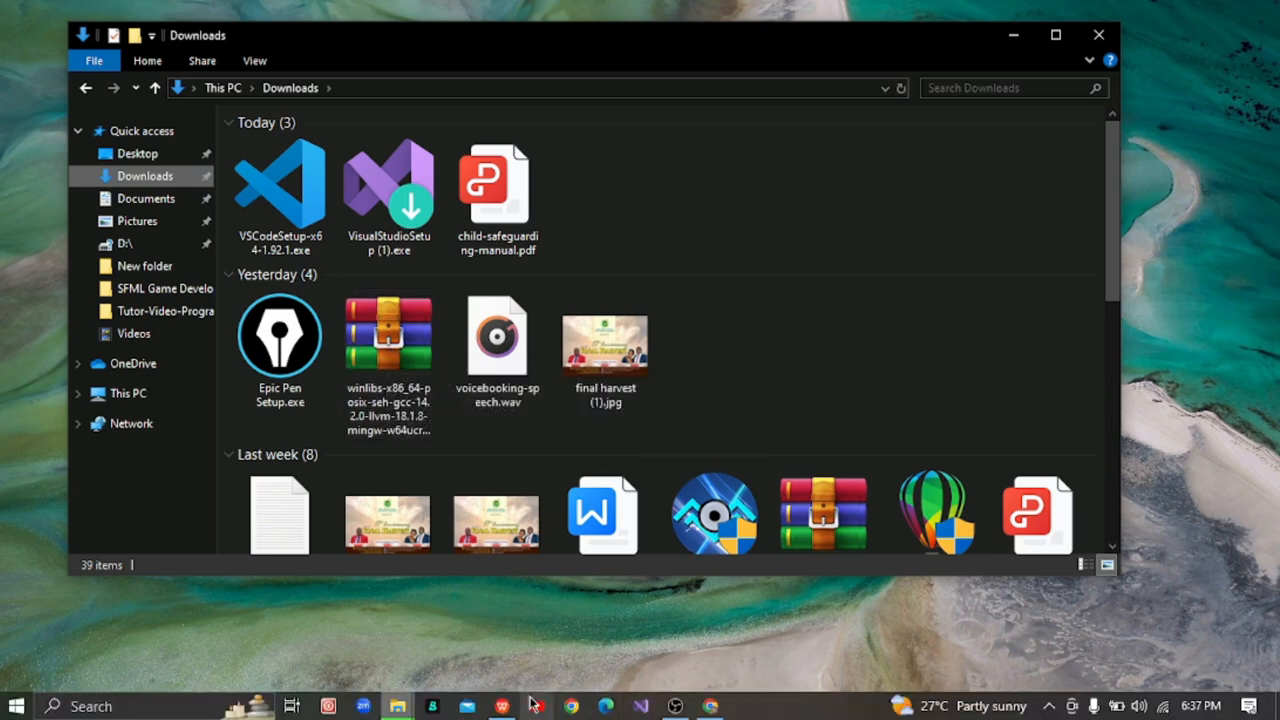
click(708, 707)
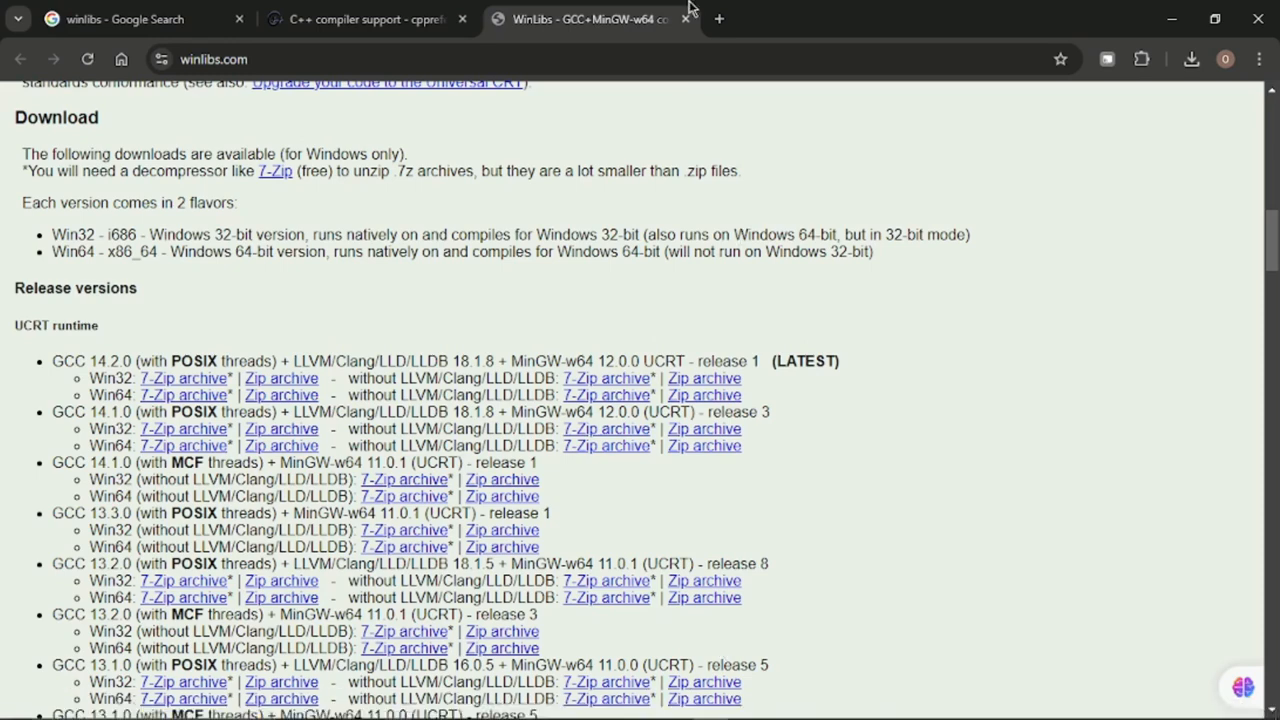
click(722, 19)
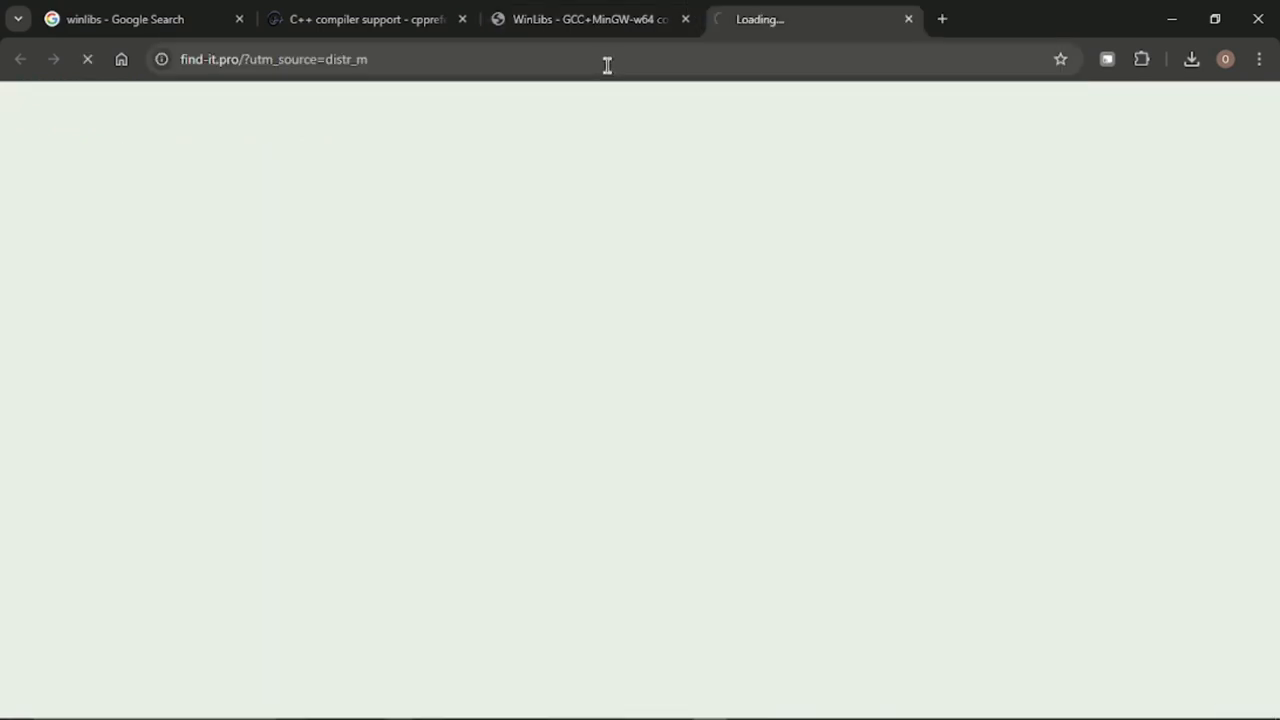
click(476, 63)
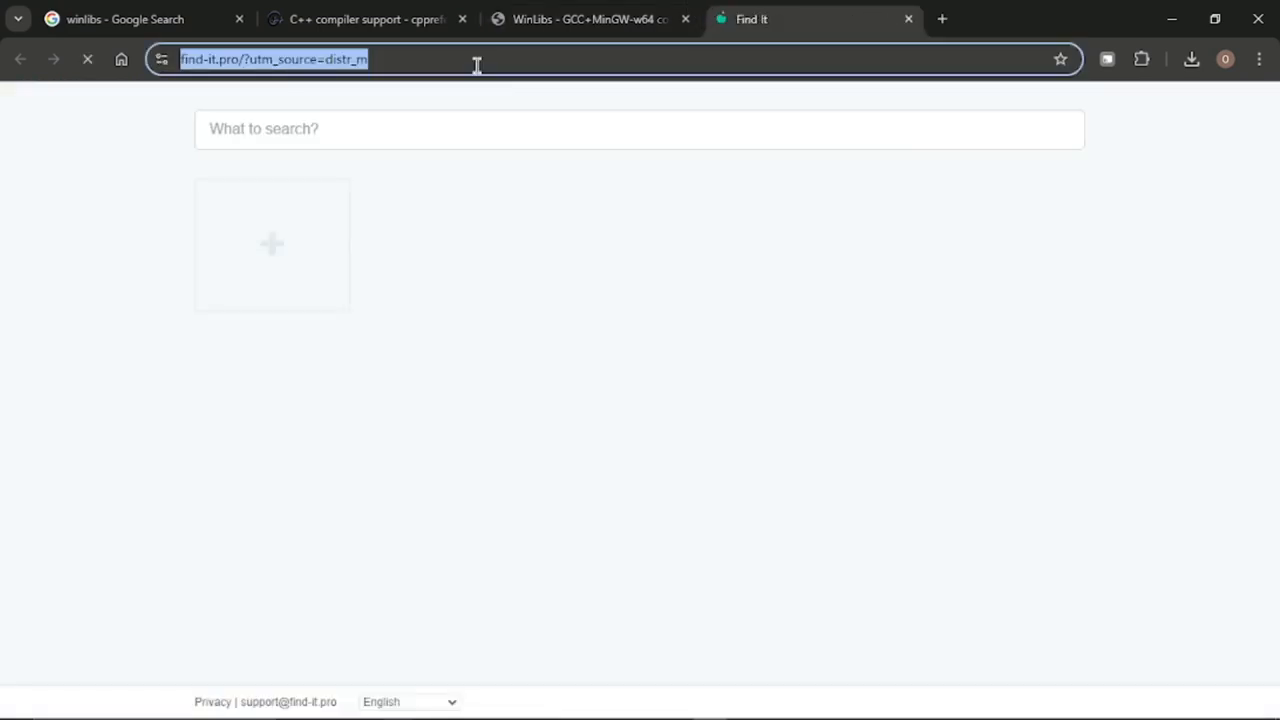
text(go)
key(Right)
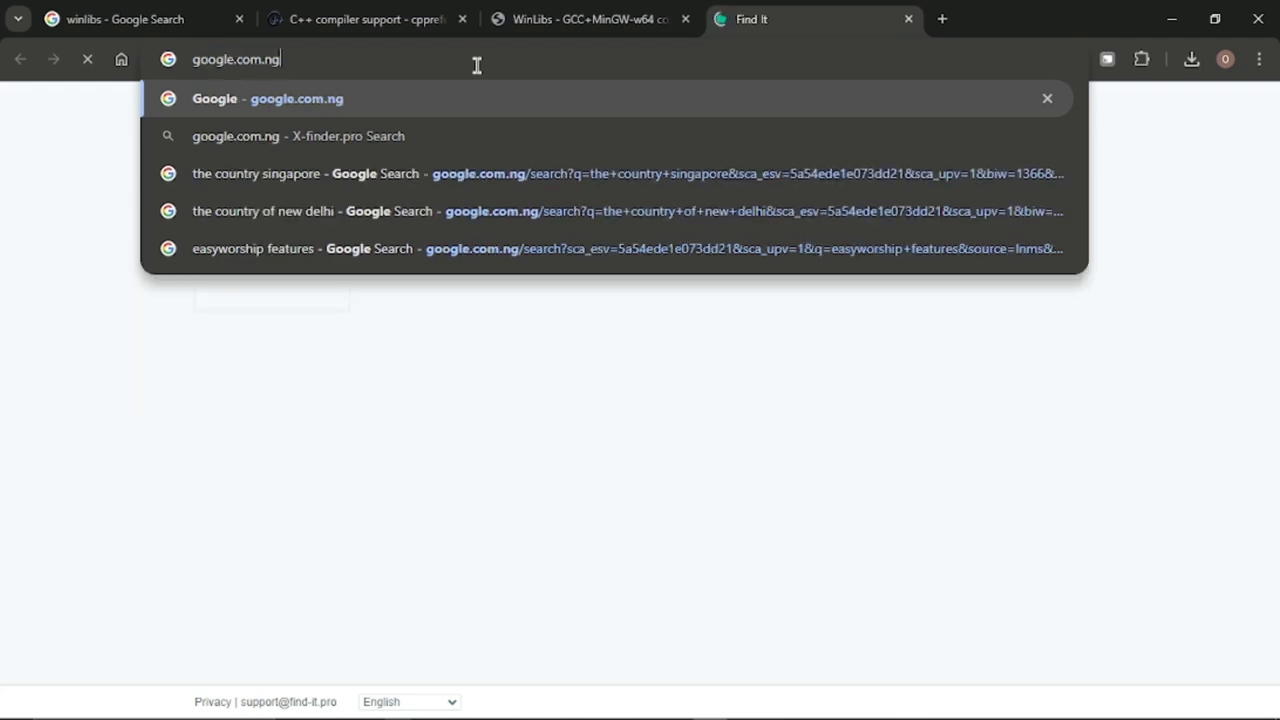
key(BackSpace)
key(BackSpace)
key(BackSpace)
key(Return)
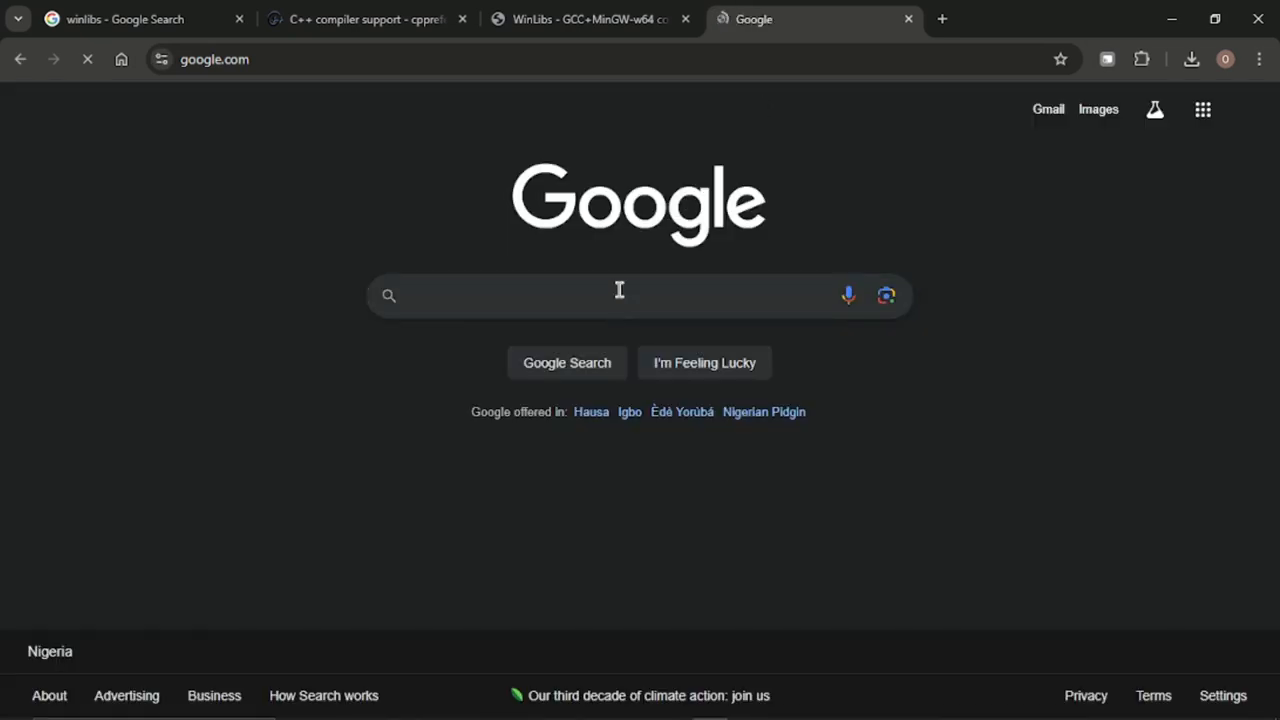
Search Google for "winrar 64 bit download"
click(620, 290)
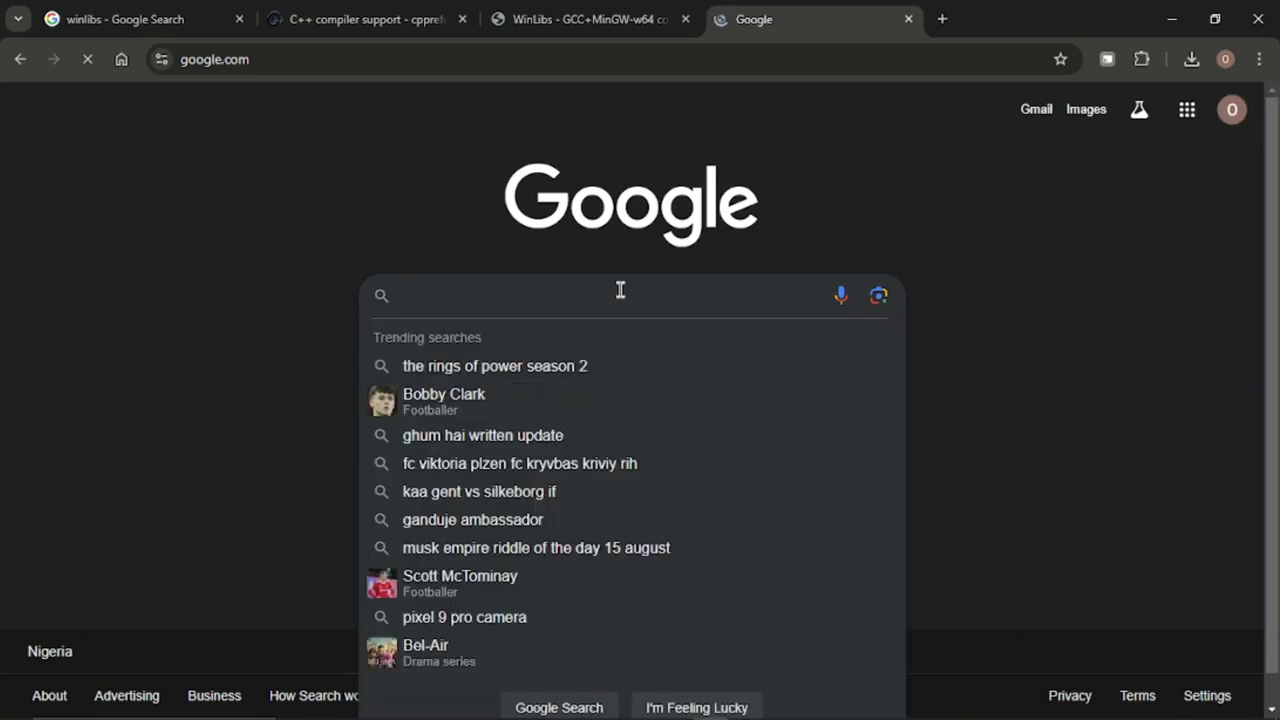
text(win)
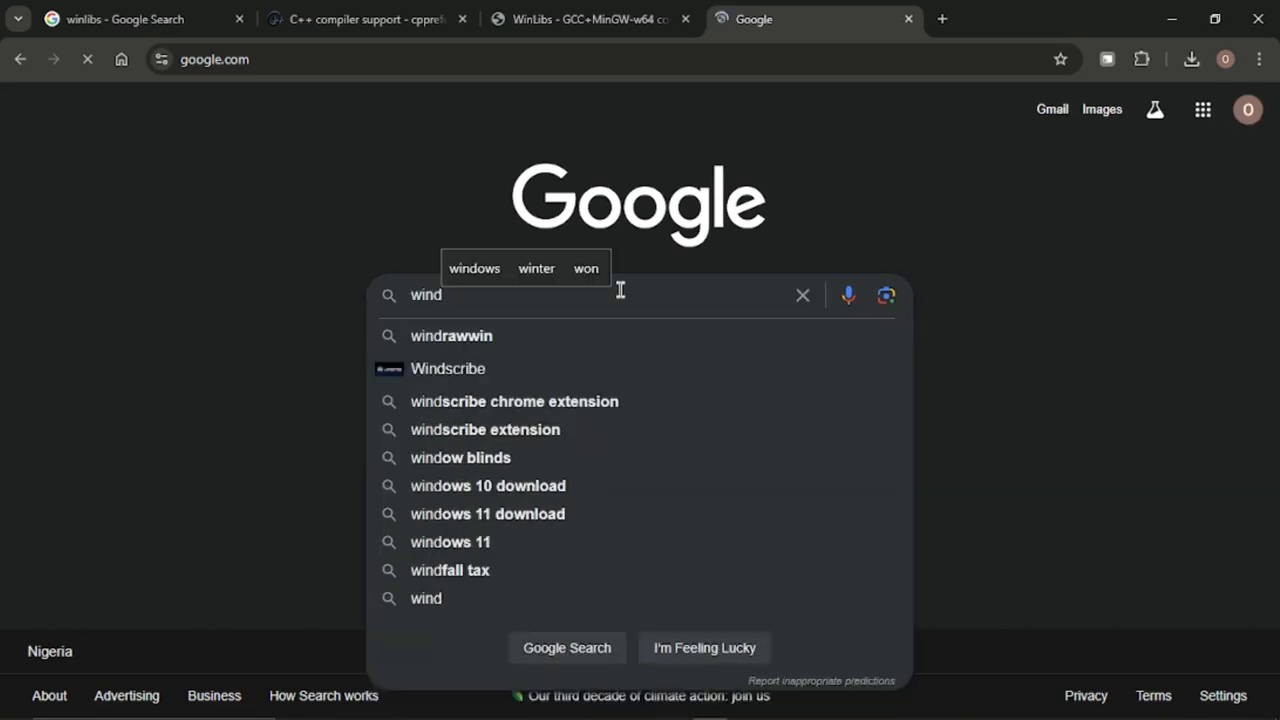
key(BackSpace)
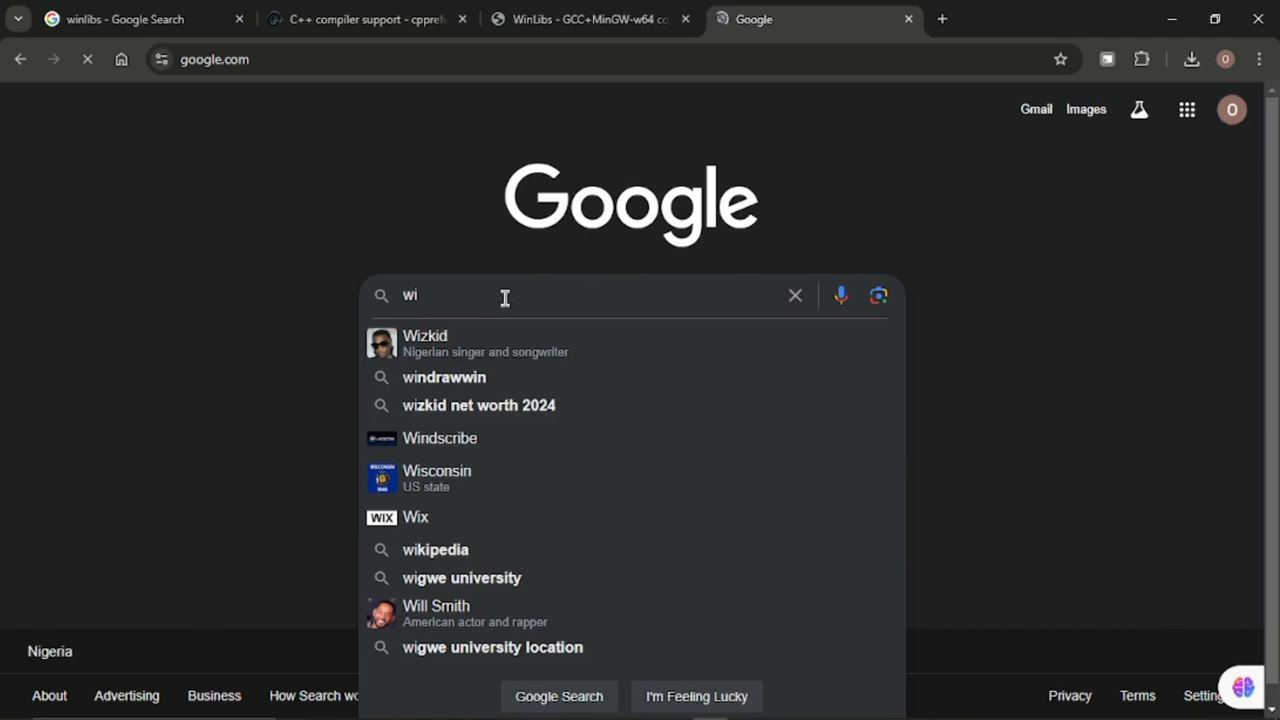
text(nrar)
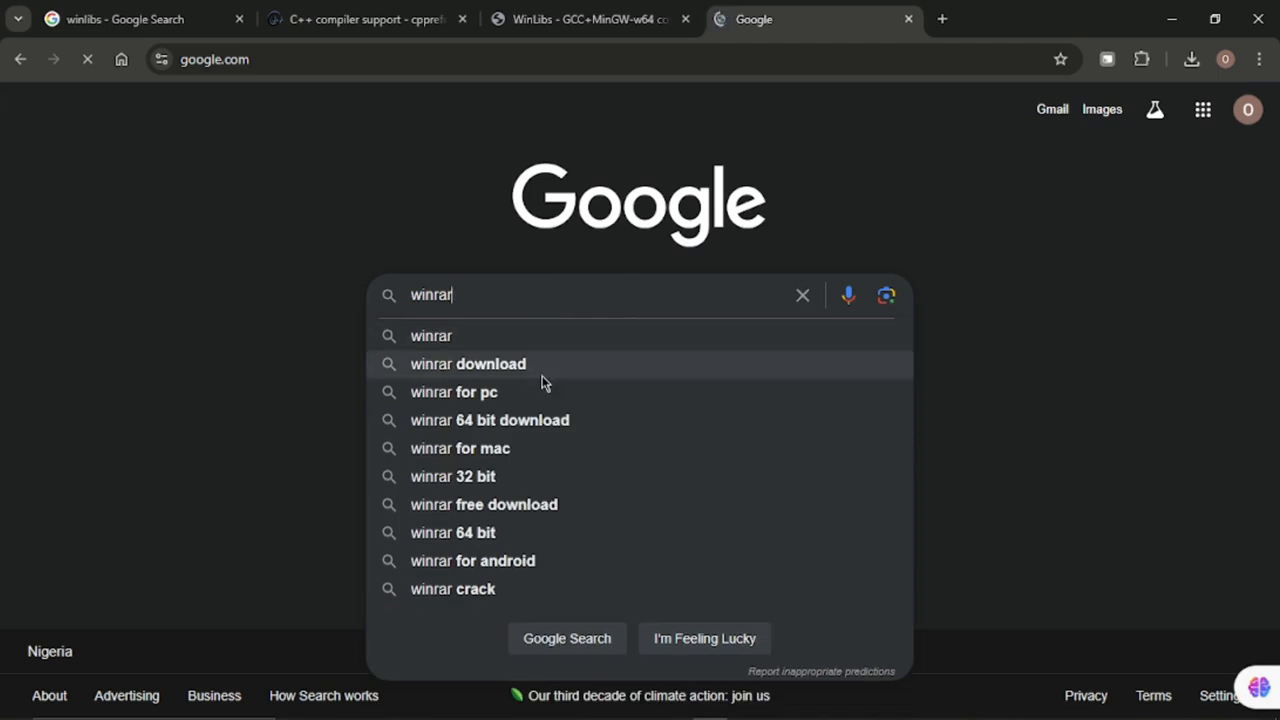
click(511, 425)
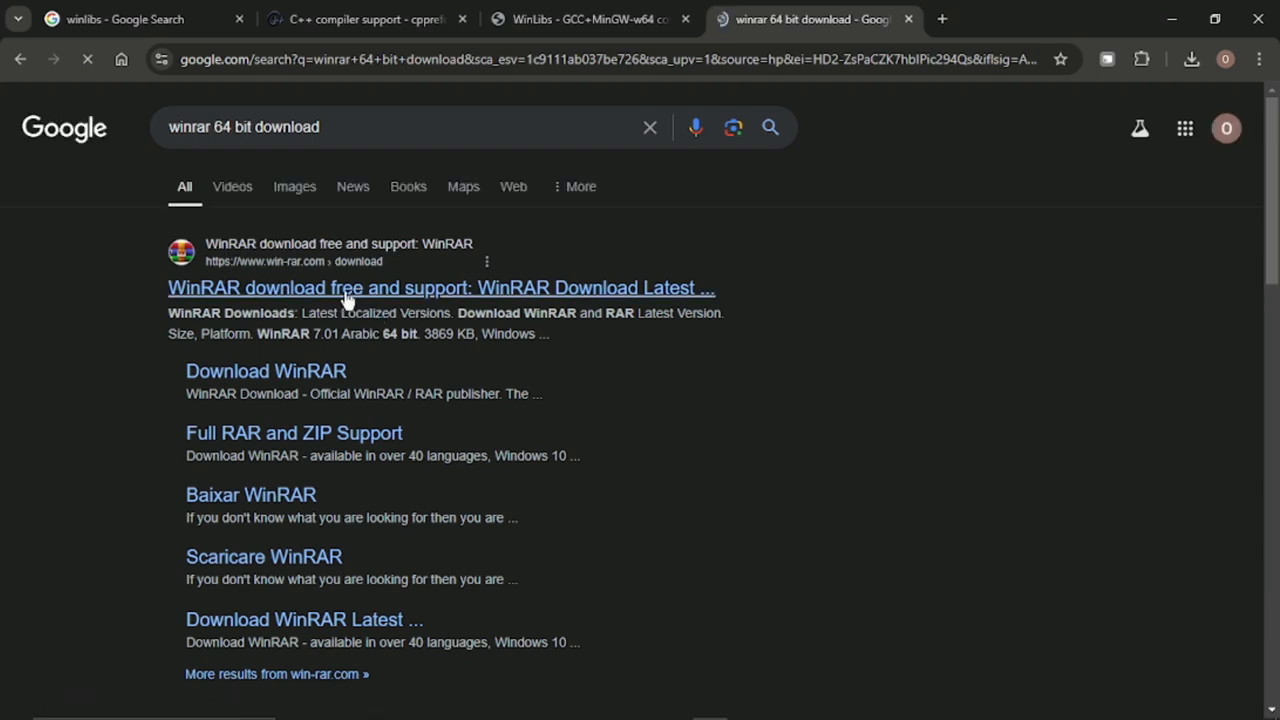
Open the win-rar.com download result in a new tab and switch to that tab
right_click(310, 293)
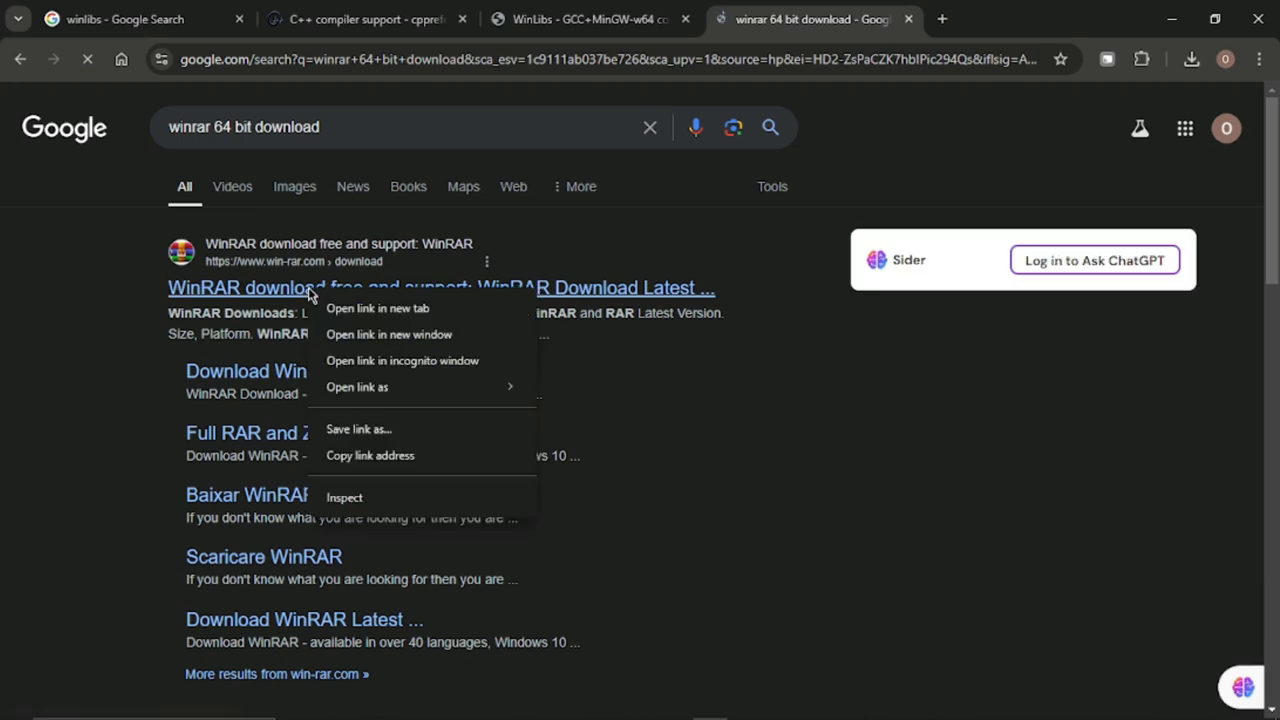
click(340, 308)
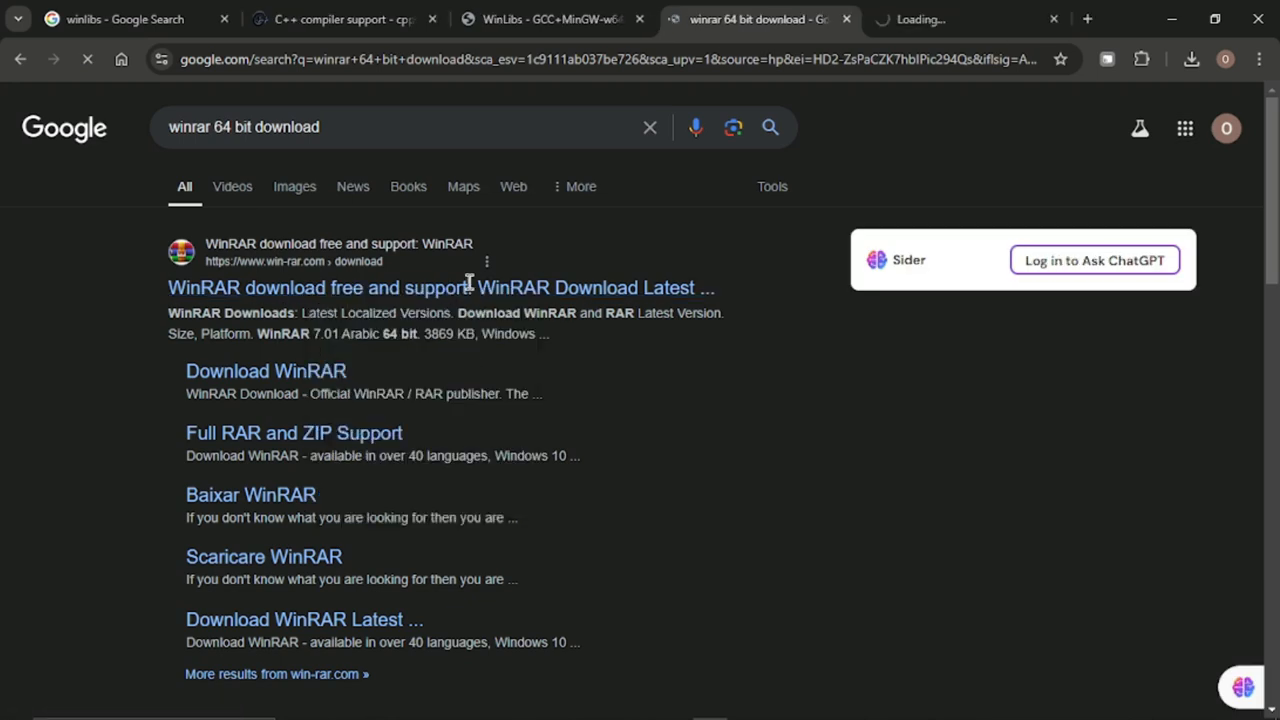
click(924, 28)
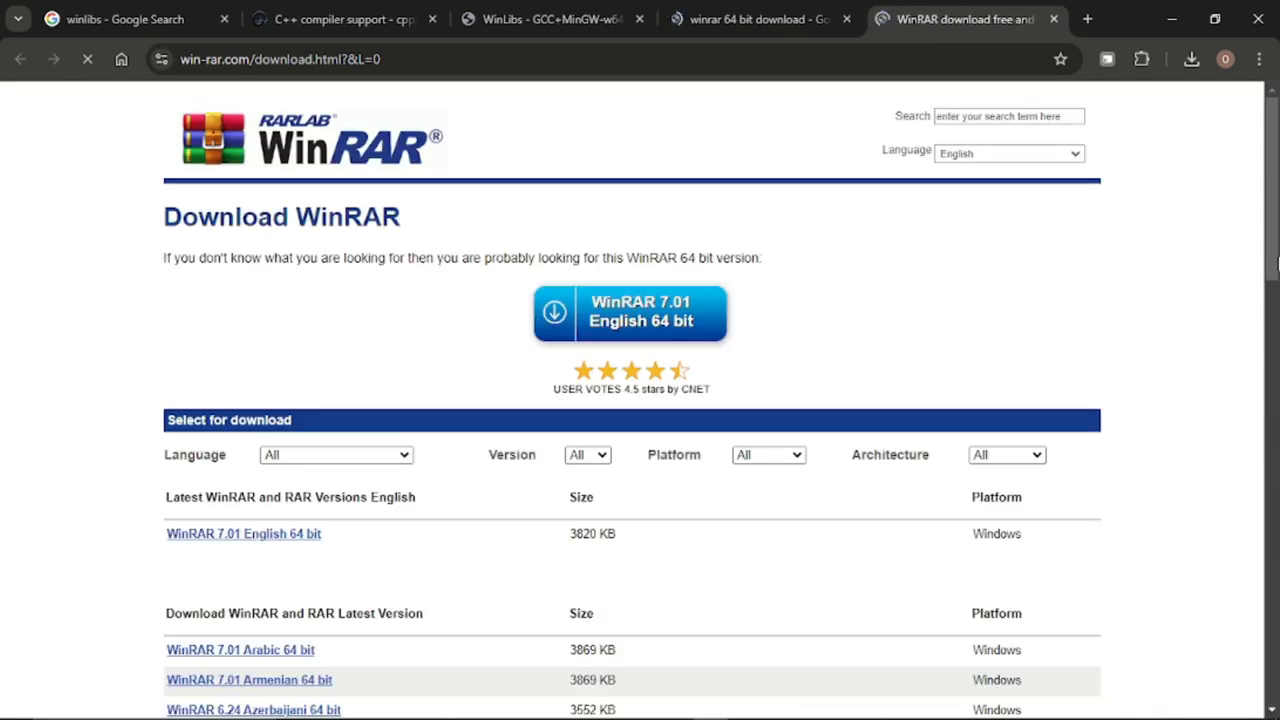
Look through the available WinRAR downloads and filter the list to the English language
drag(1277, 258, 1277, 382)
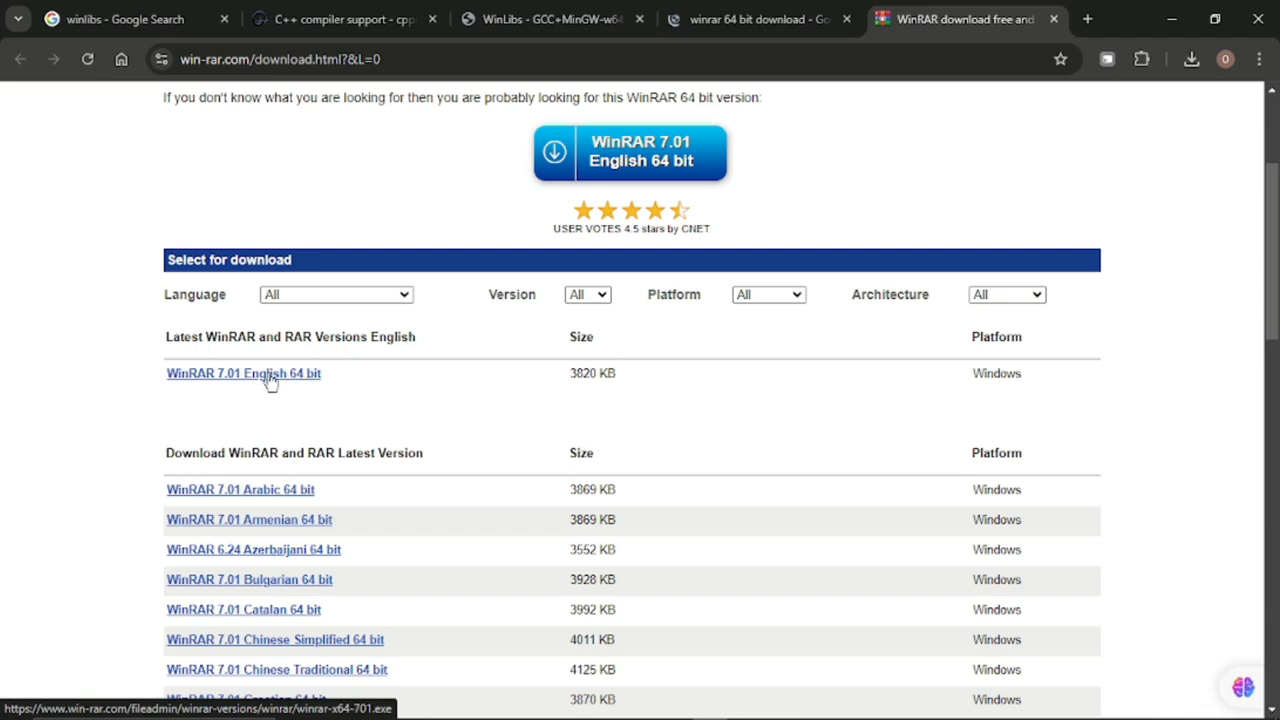
drag(1277, 262, 1277, 597)
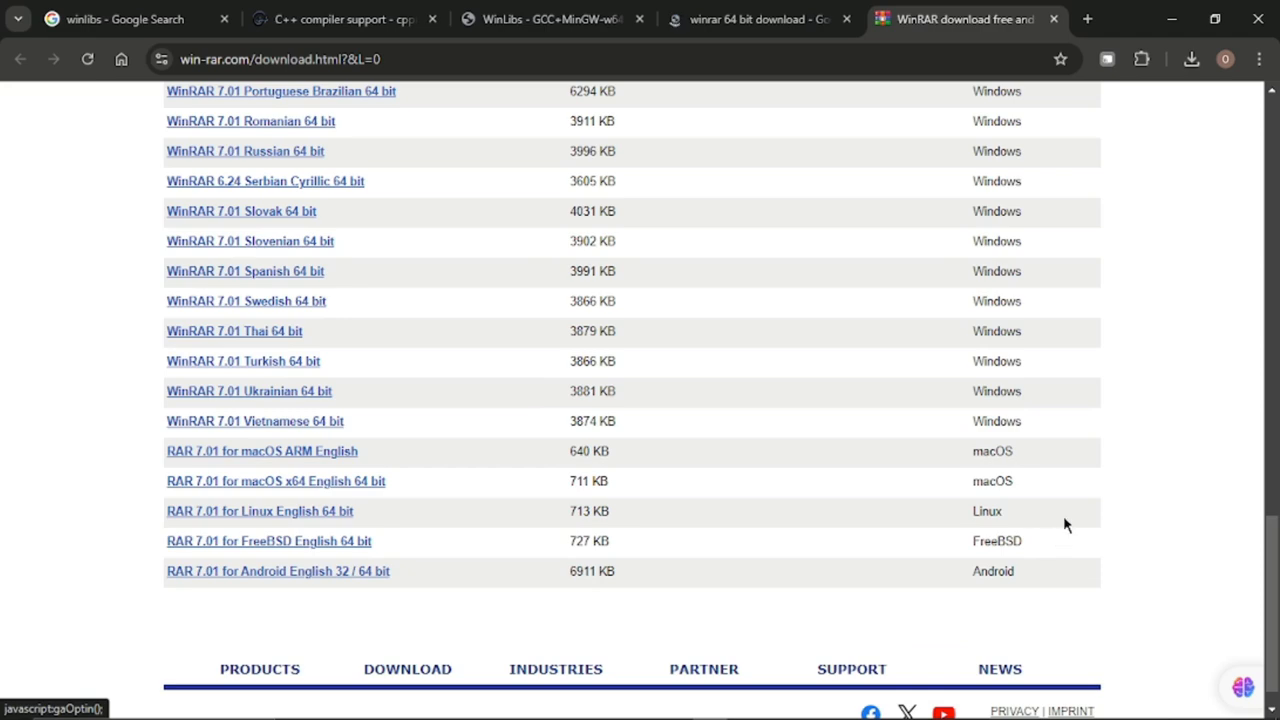
drag(1276, 582, 1277, 220)
click(383, 290)
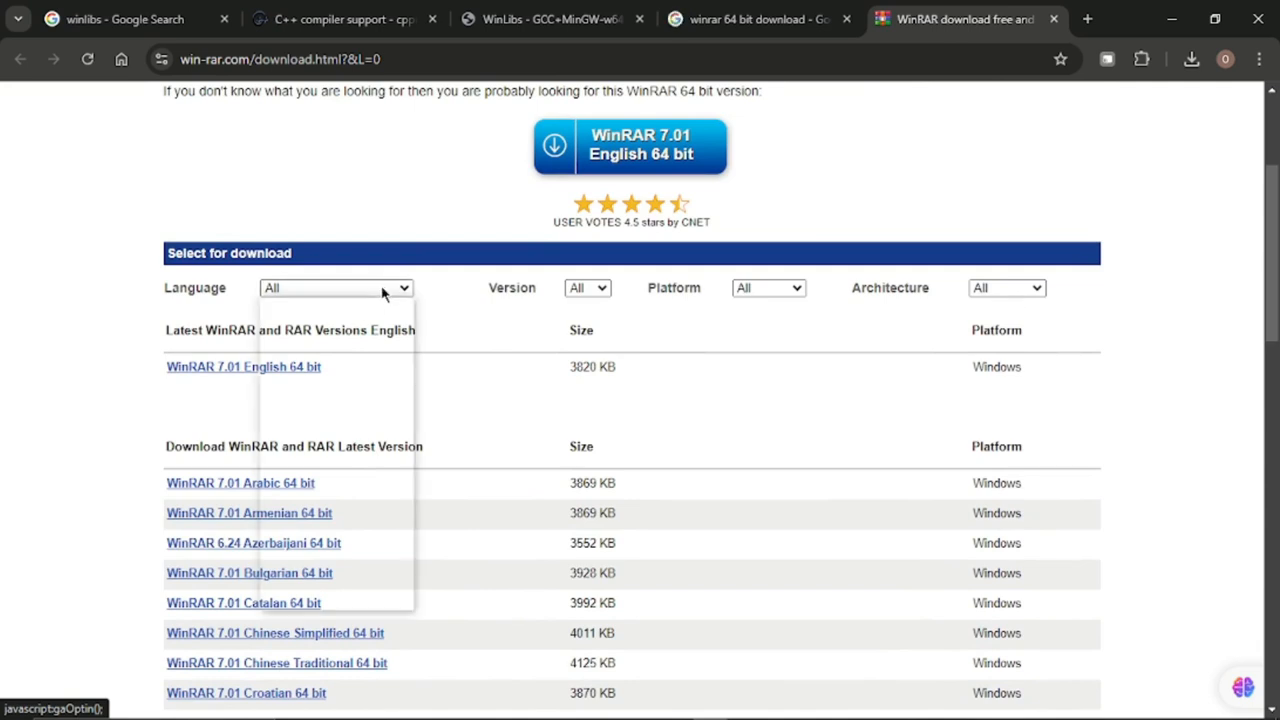
click(383, 290)
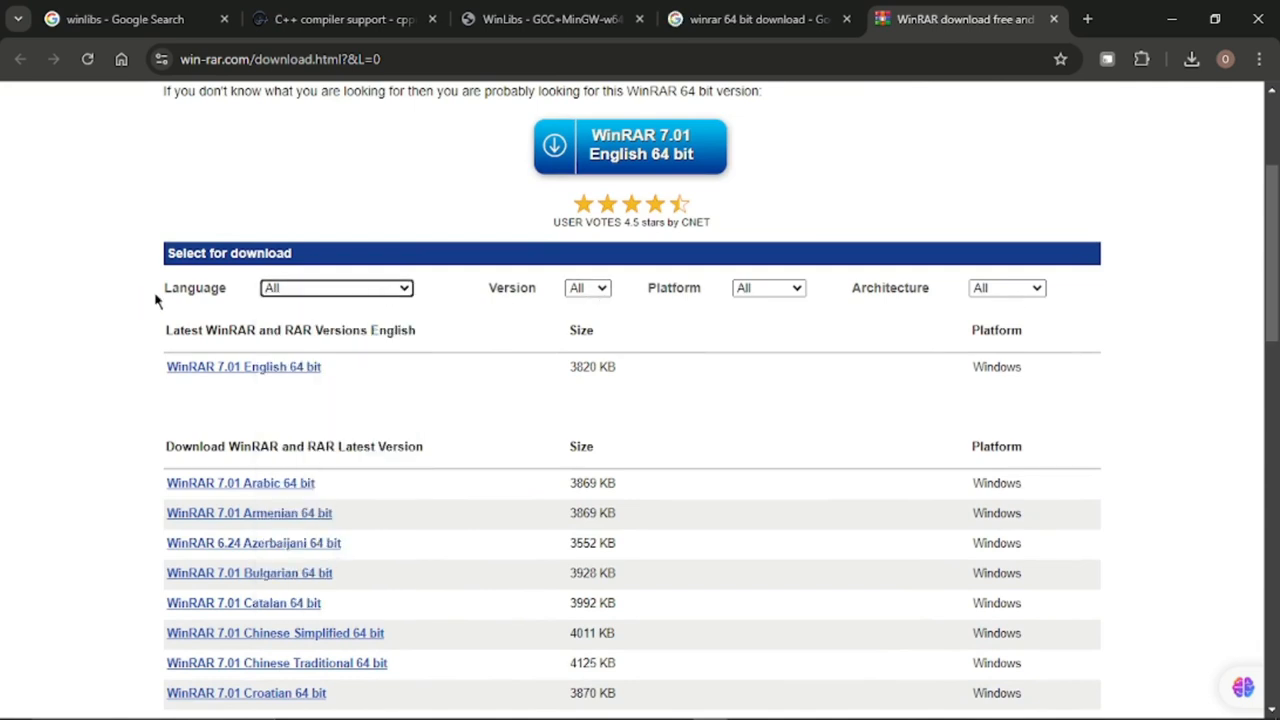
click(322, 290)
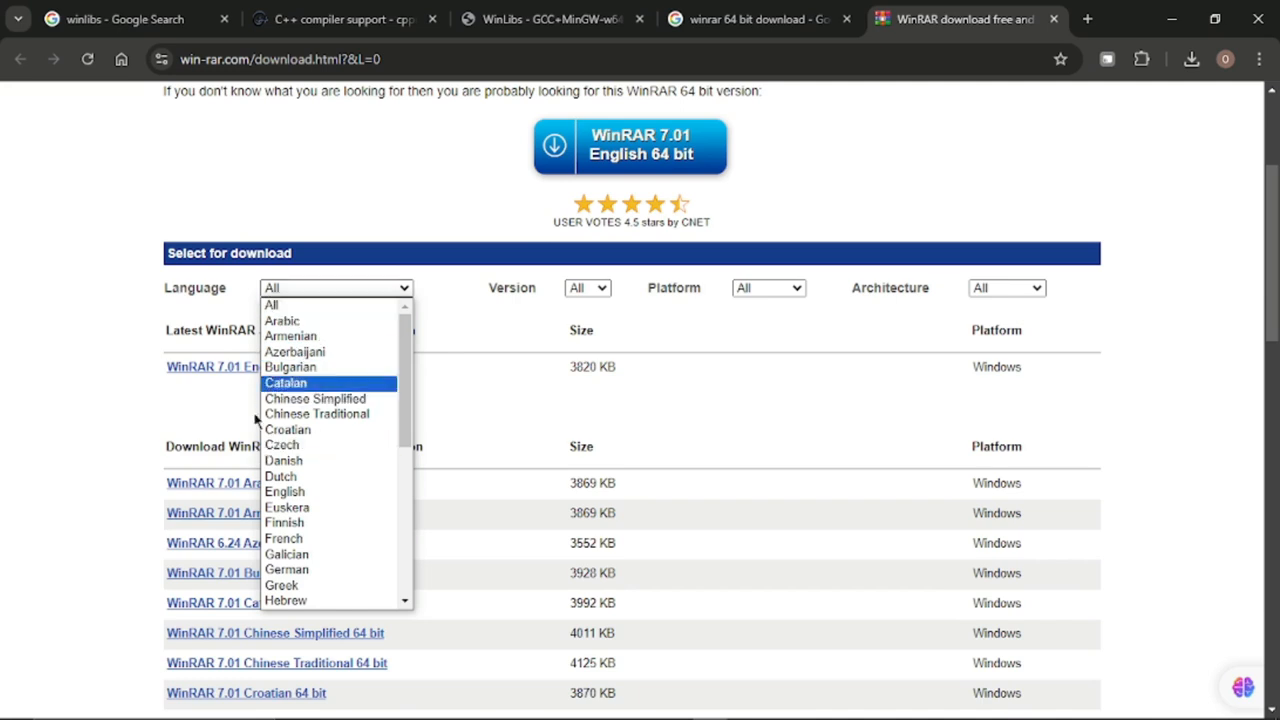
click(294, 492)
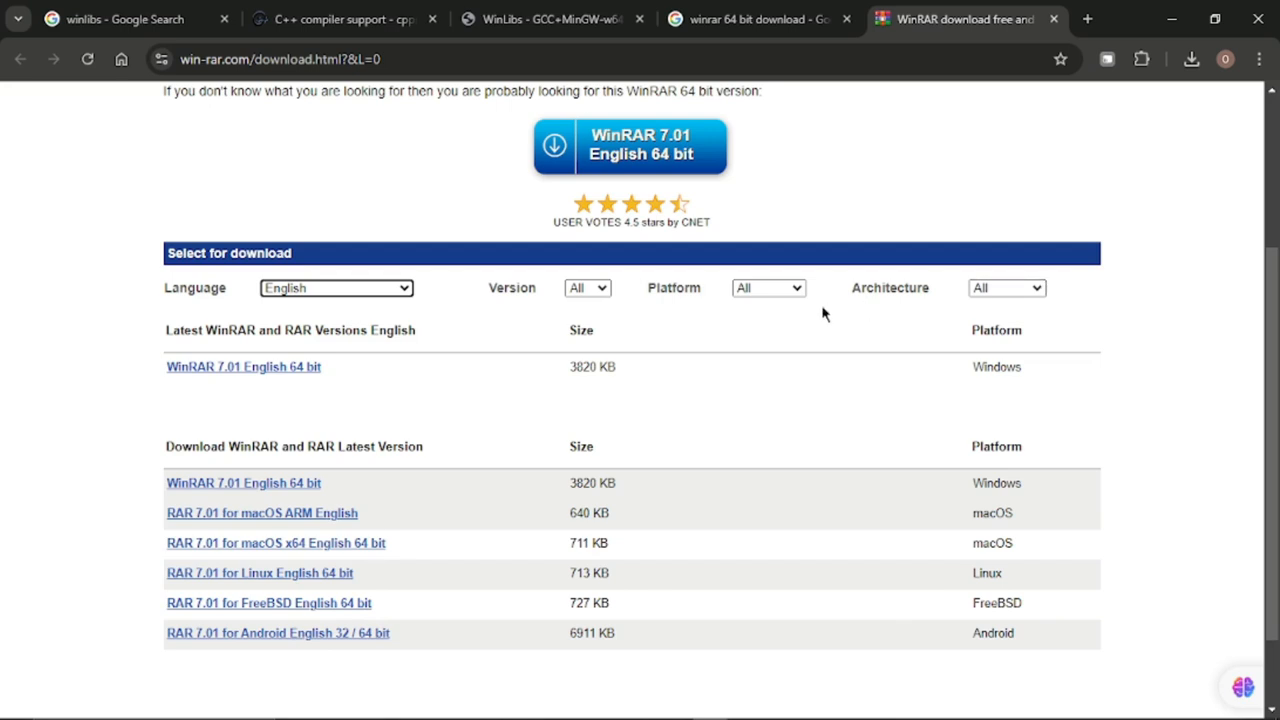
Start the WinRAR 7.01 English 64 bit download, check its entry in the browser's downloads and close the installation guide overlay
scroll(650, 290, up, 1)
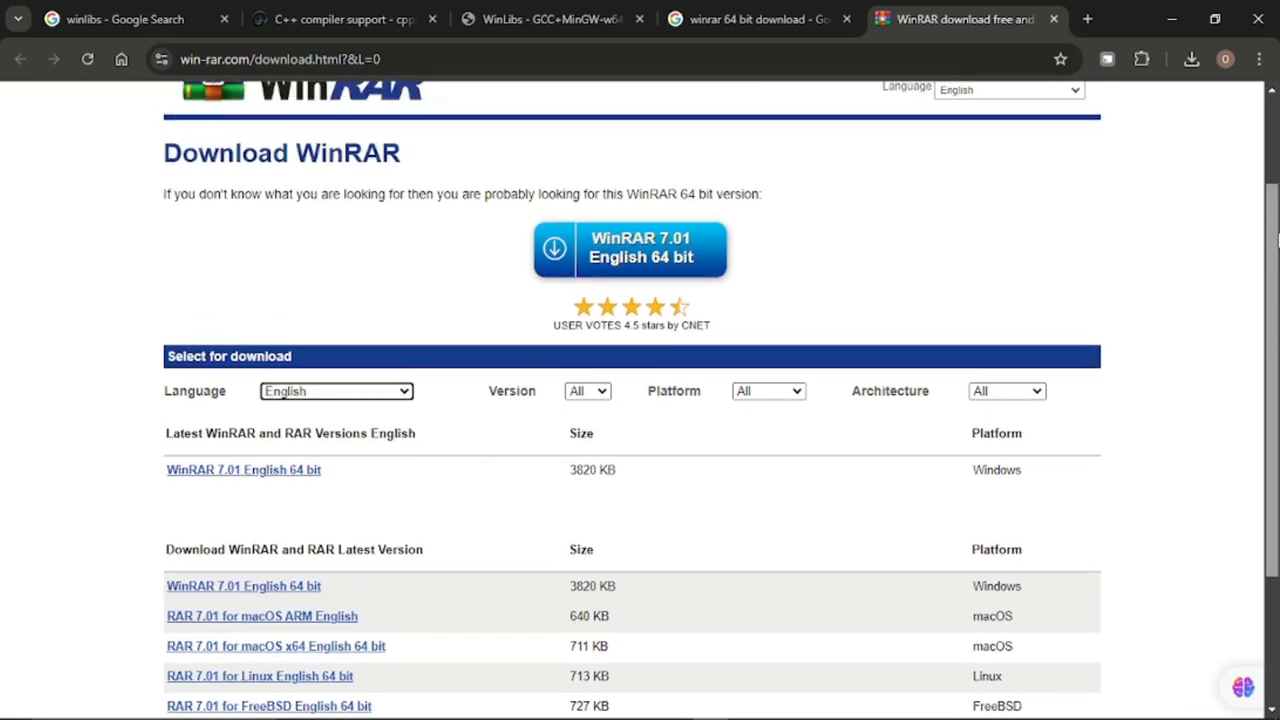
click(556, 252)
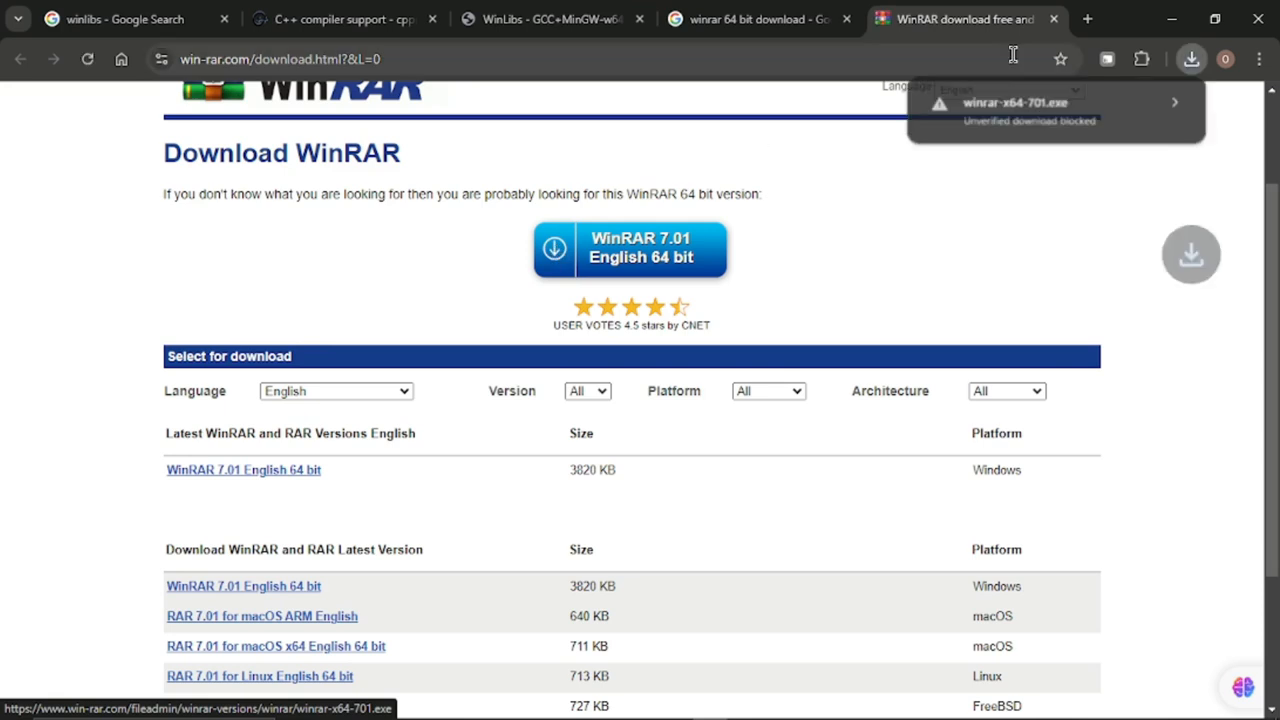
click(1193, 59)
click(1179, 103)
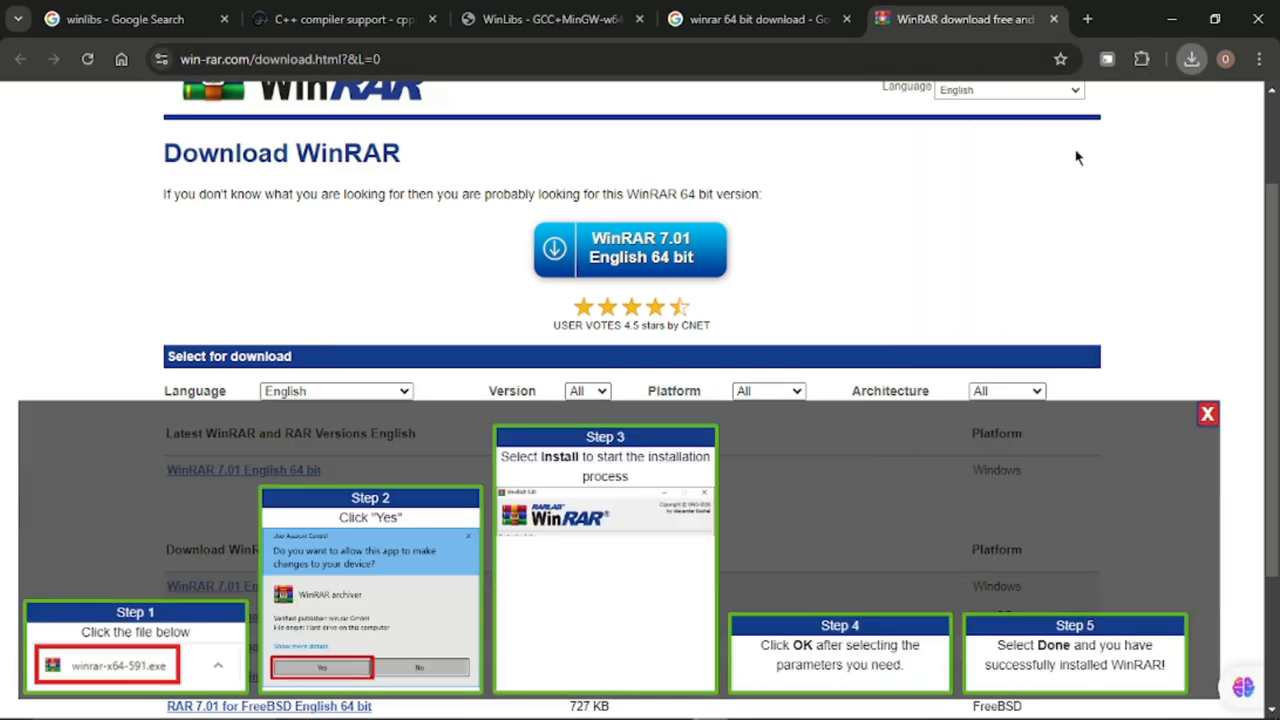
click(1207, 416)
Highlight part of the WinRAR query on the Google results tab and review the WinRAR page's English downloads again
drag(1276, 265, 1276, 150)
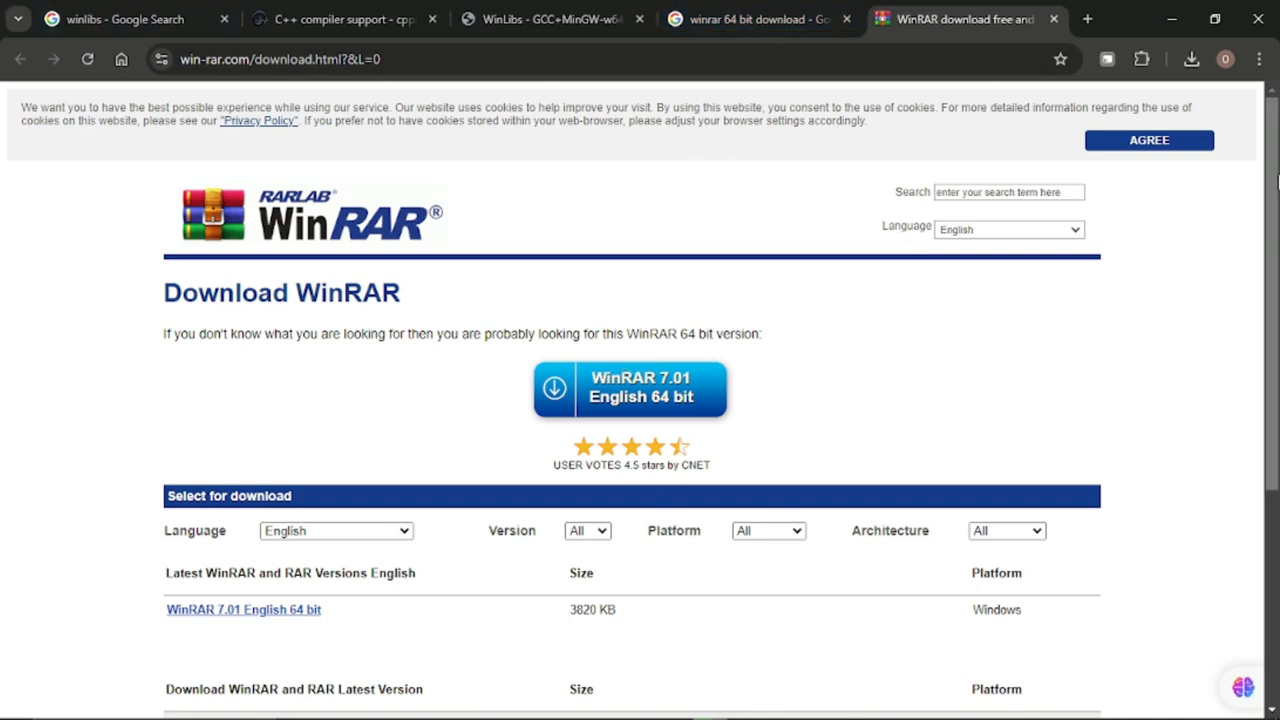
mouse_move(1277, 136)
mouse_down()
mouse_move(1277, 180)
mouse_move(1277, 142)
mouse_up()
click(690, 12)
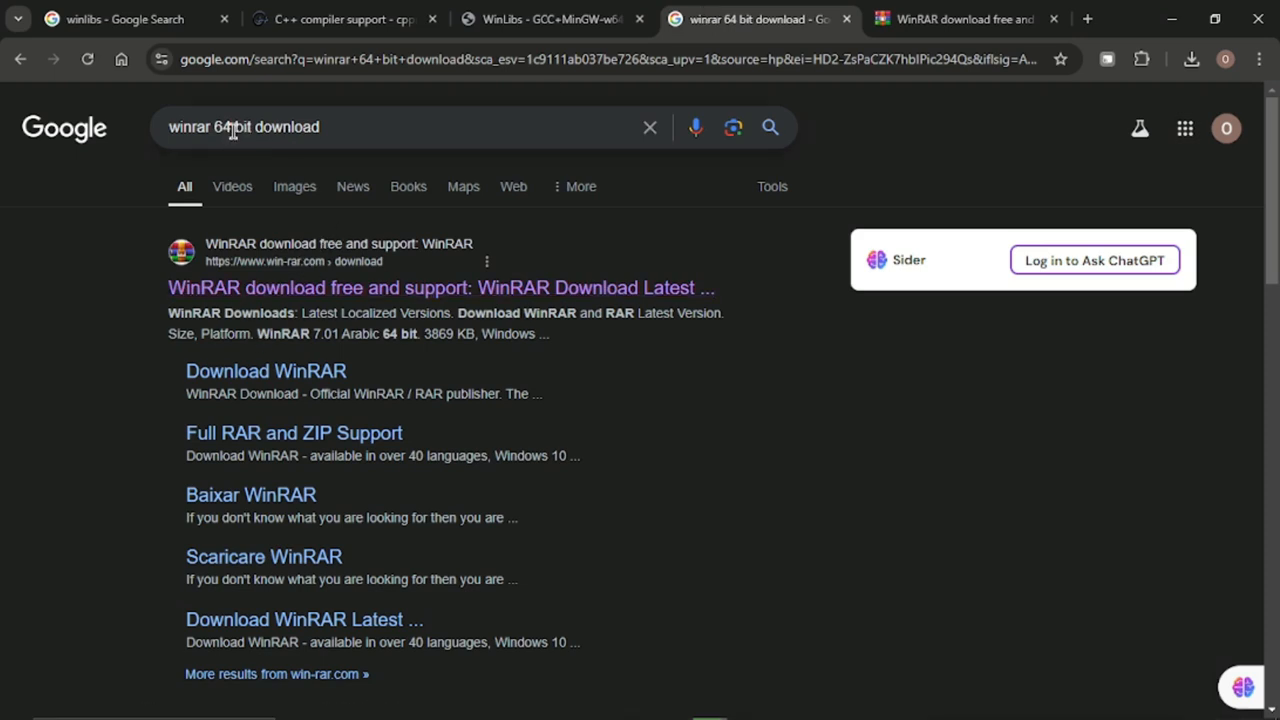
drag(170, 128, 269, 127)
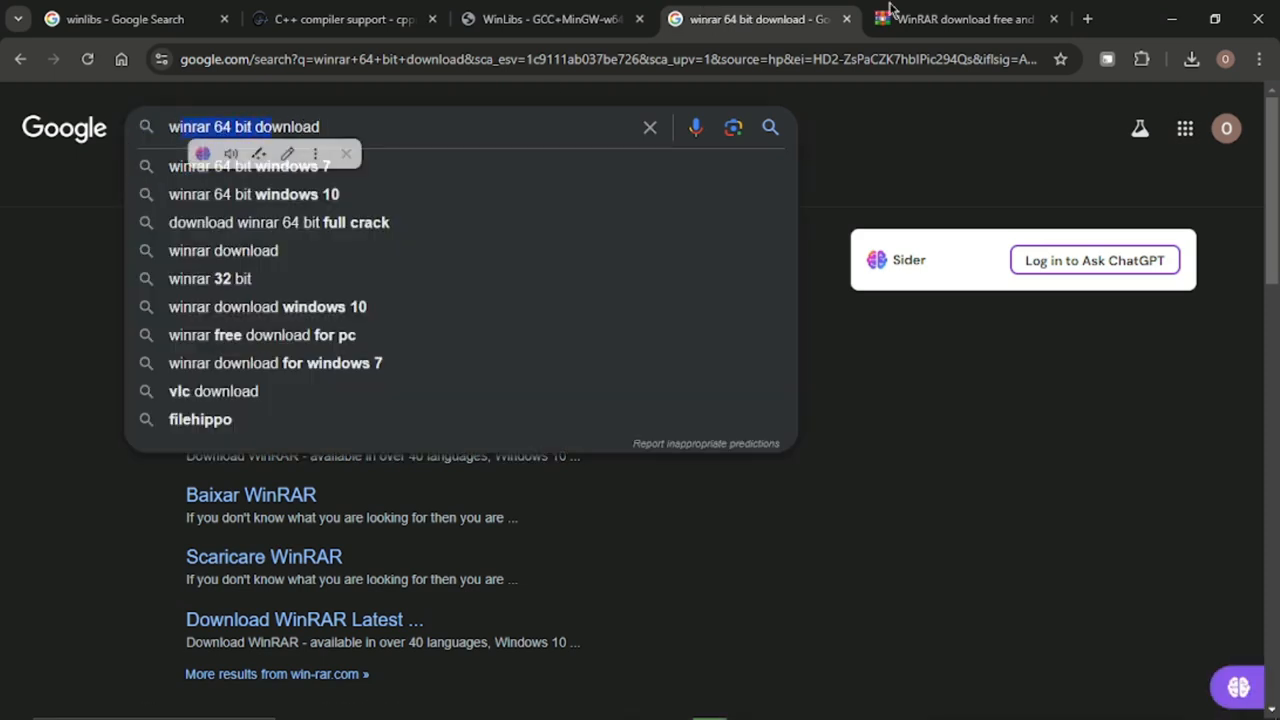
click(978, 22)
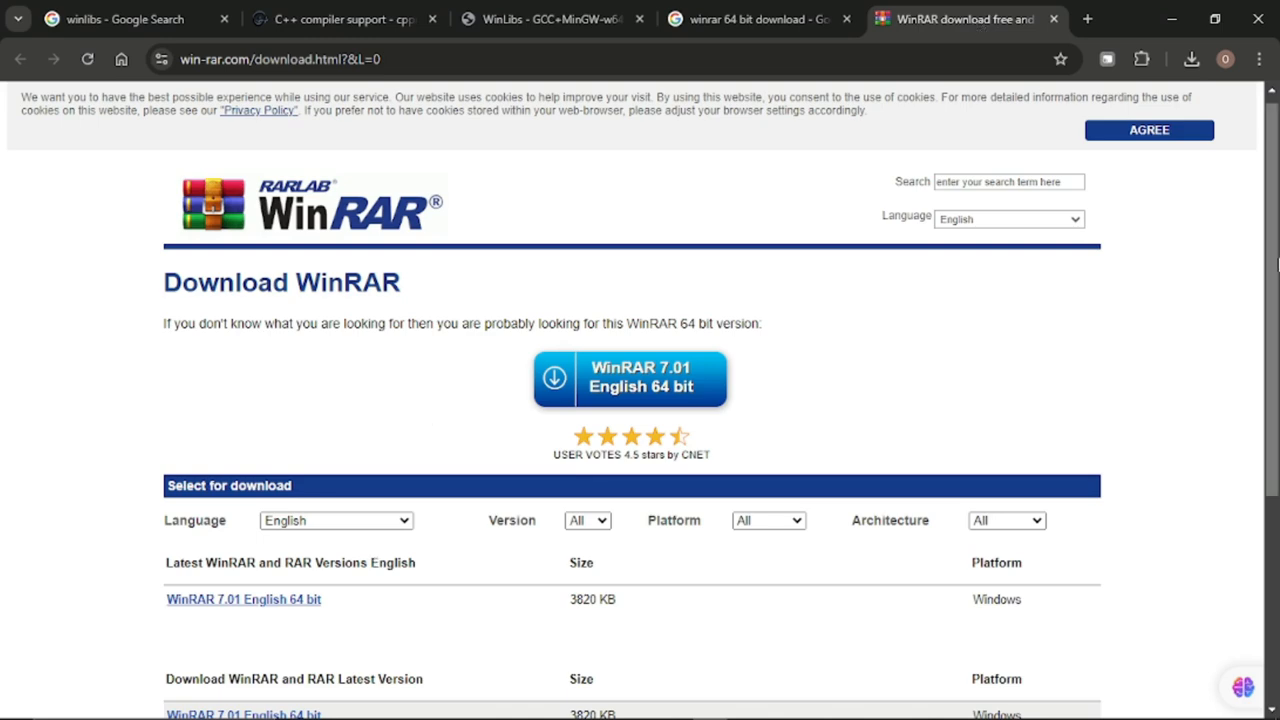
scroll(985, 407, down, 3)
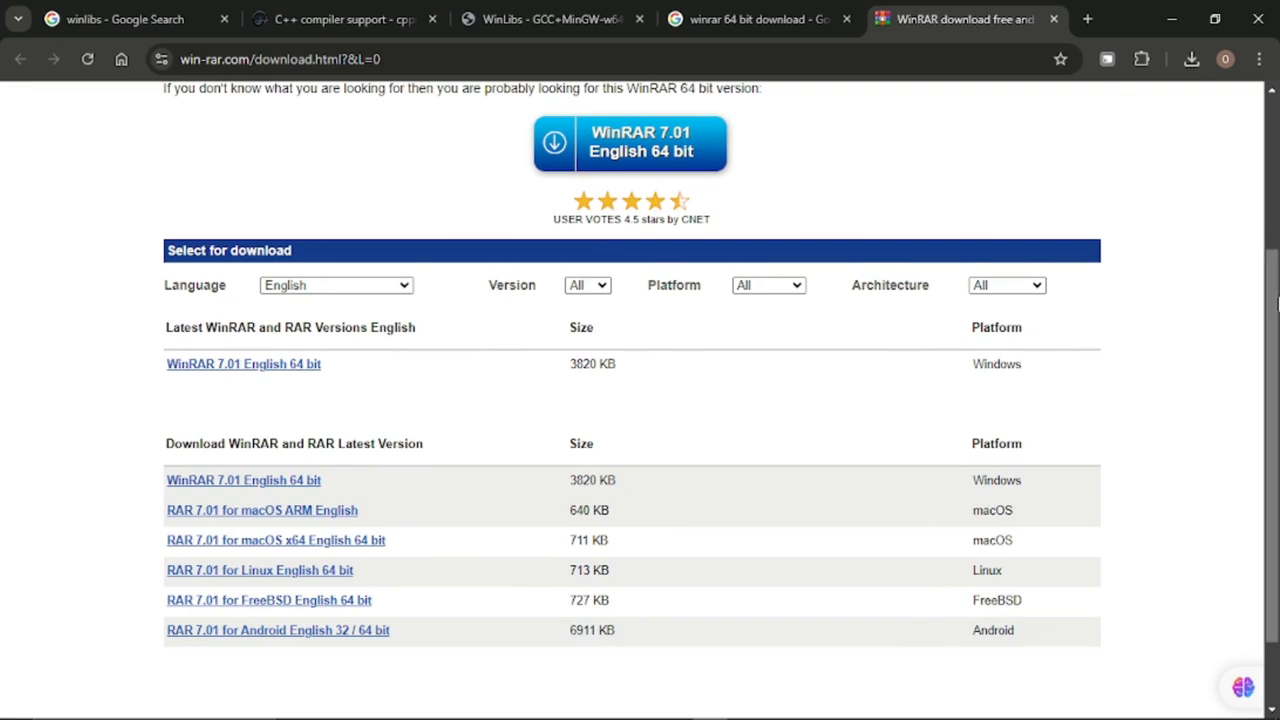
scroll(1185, 188, up, 1)
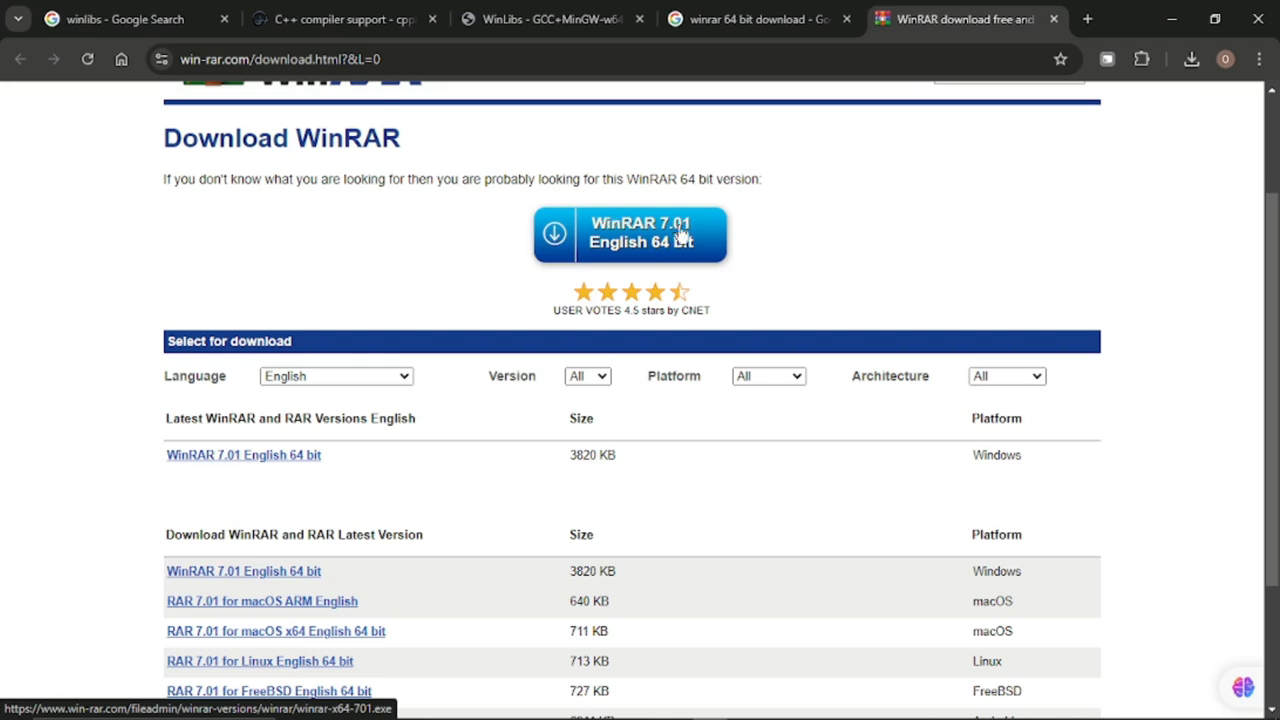
Change the WinRAR query on the Google results tab to "winrar 32 bit download" and run the search
click(700, 19)
click(231, 127)
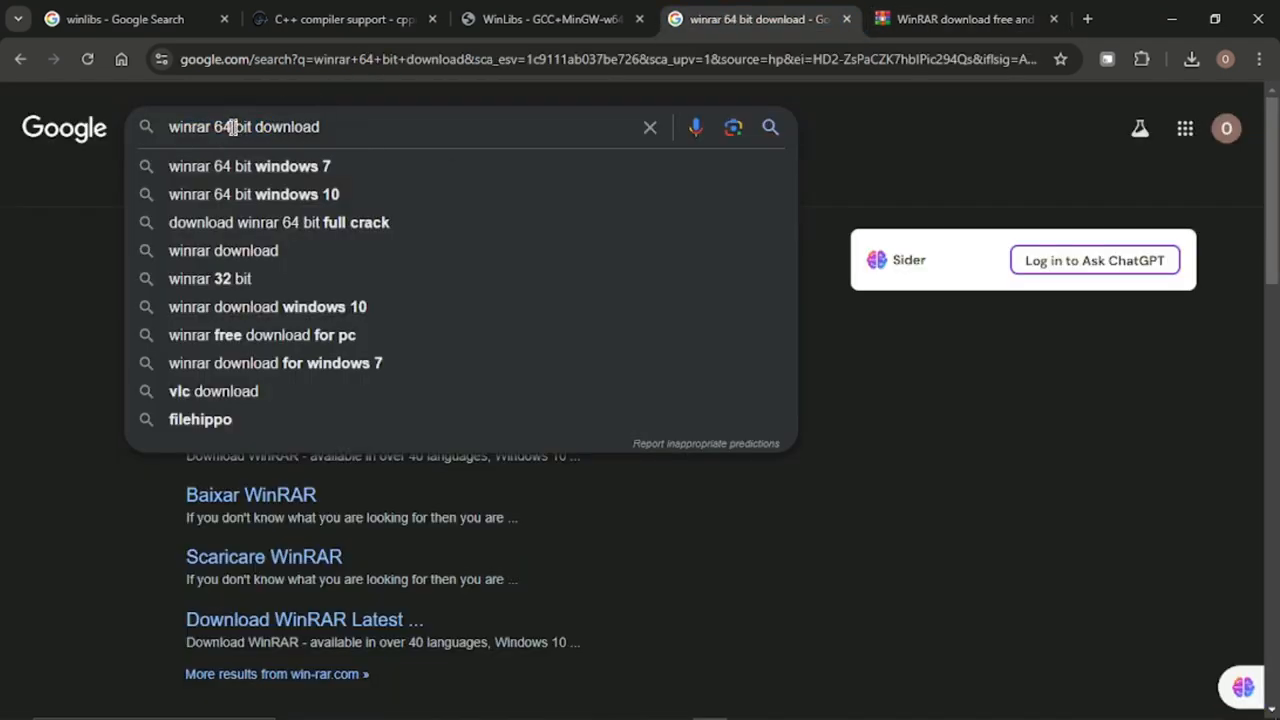
key(BackSpace)
key(BackSpace)
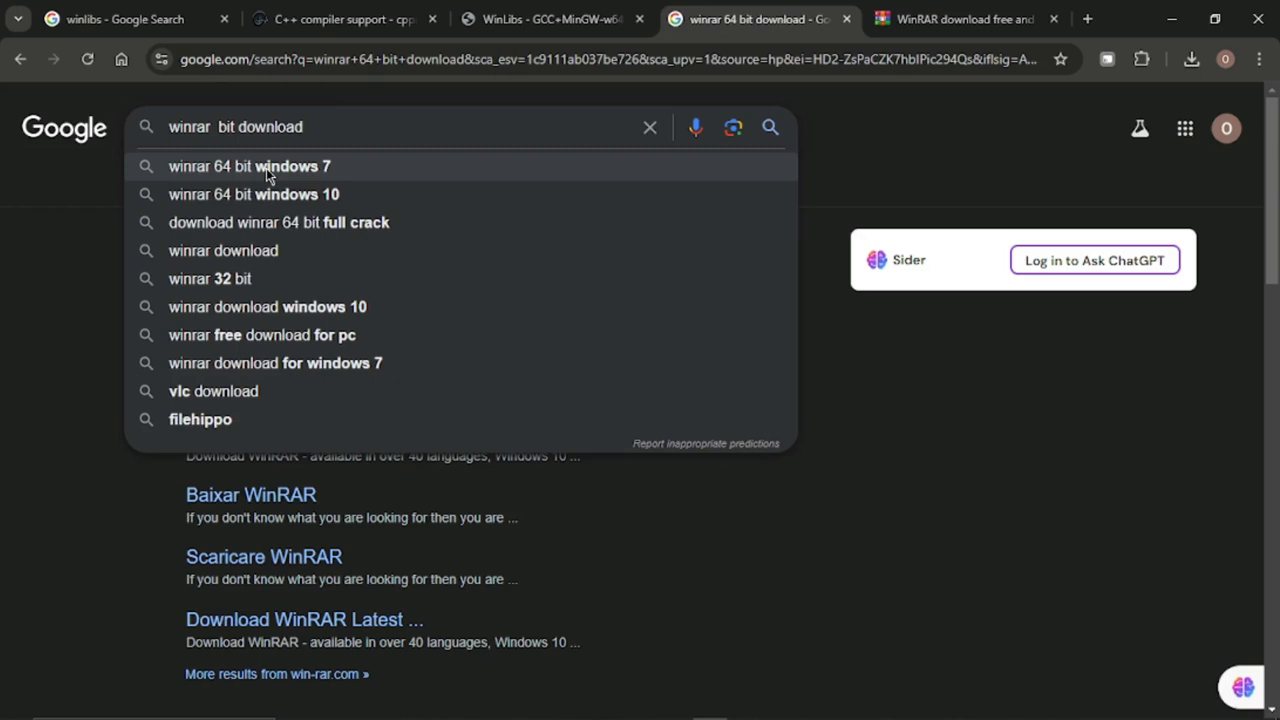
text(32)
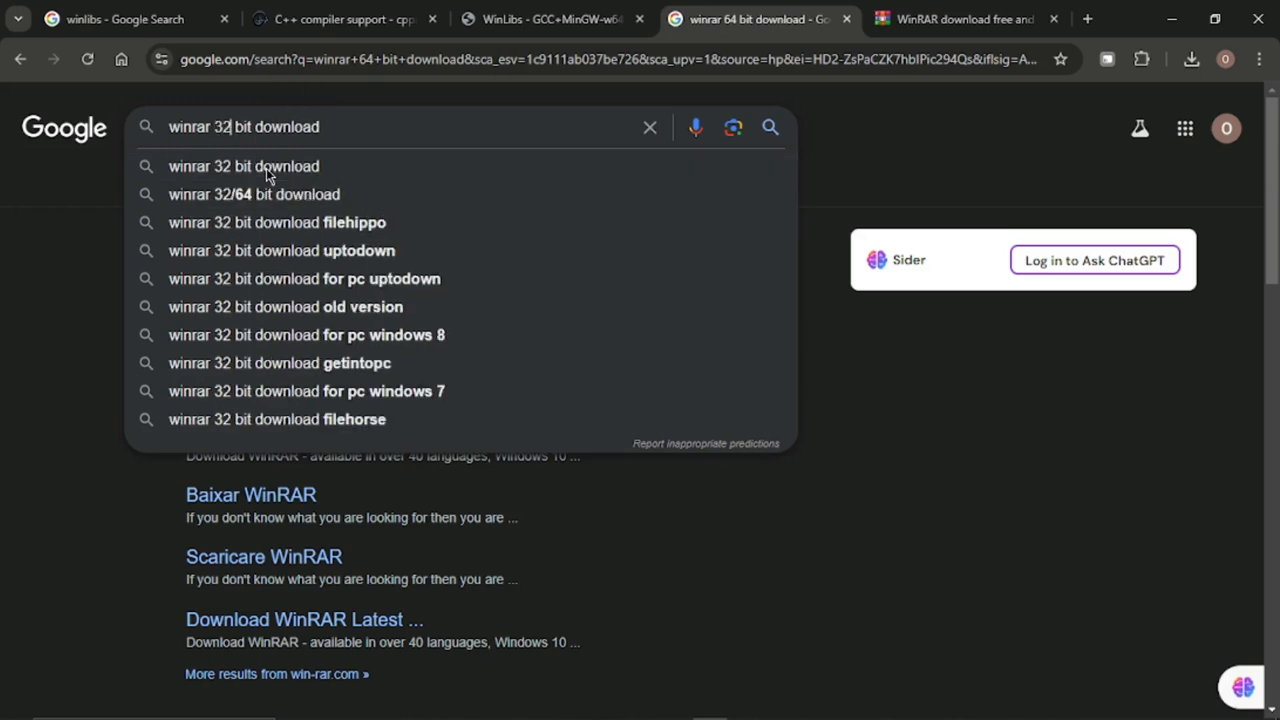
key(Return)
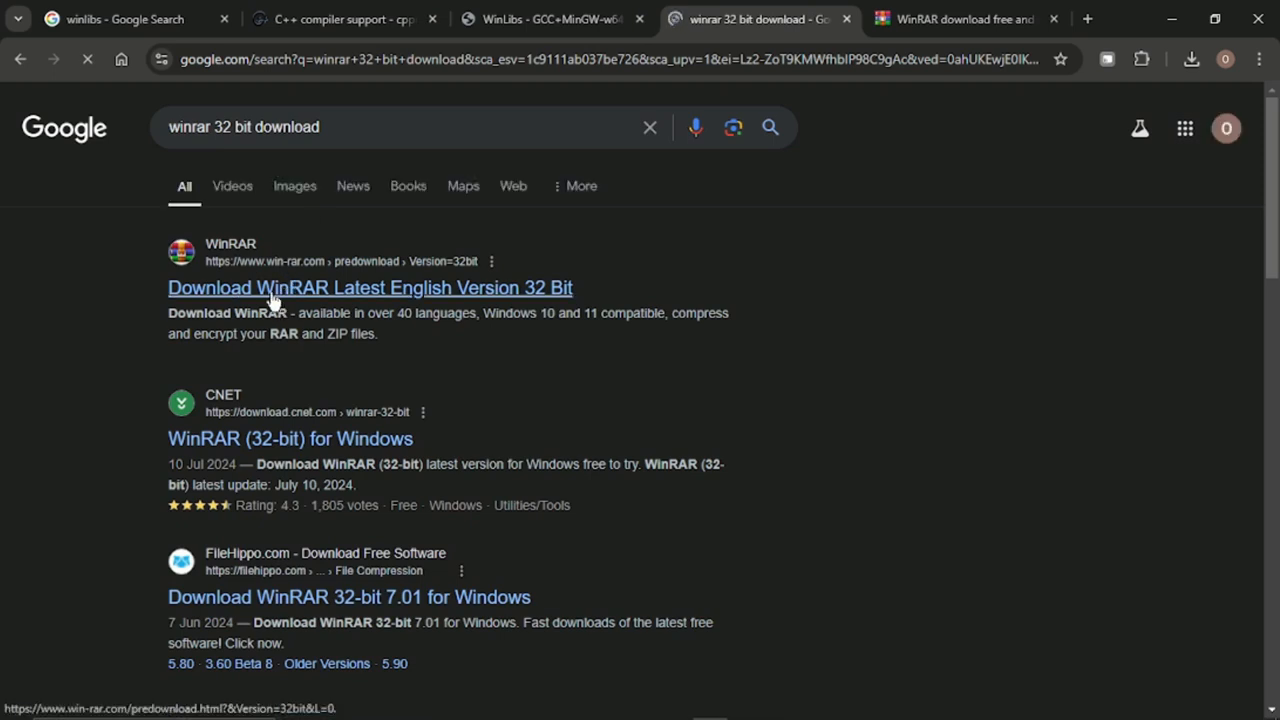
Open the win-rar.com 32 Bit download result in a new tab and look through that page
right_click(272, 300)
click(404, 316)
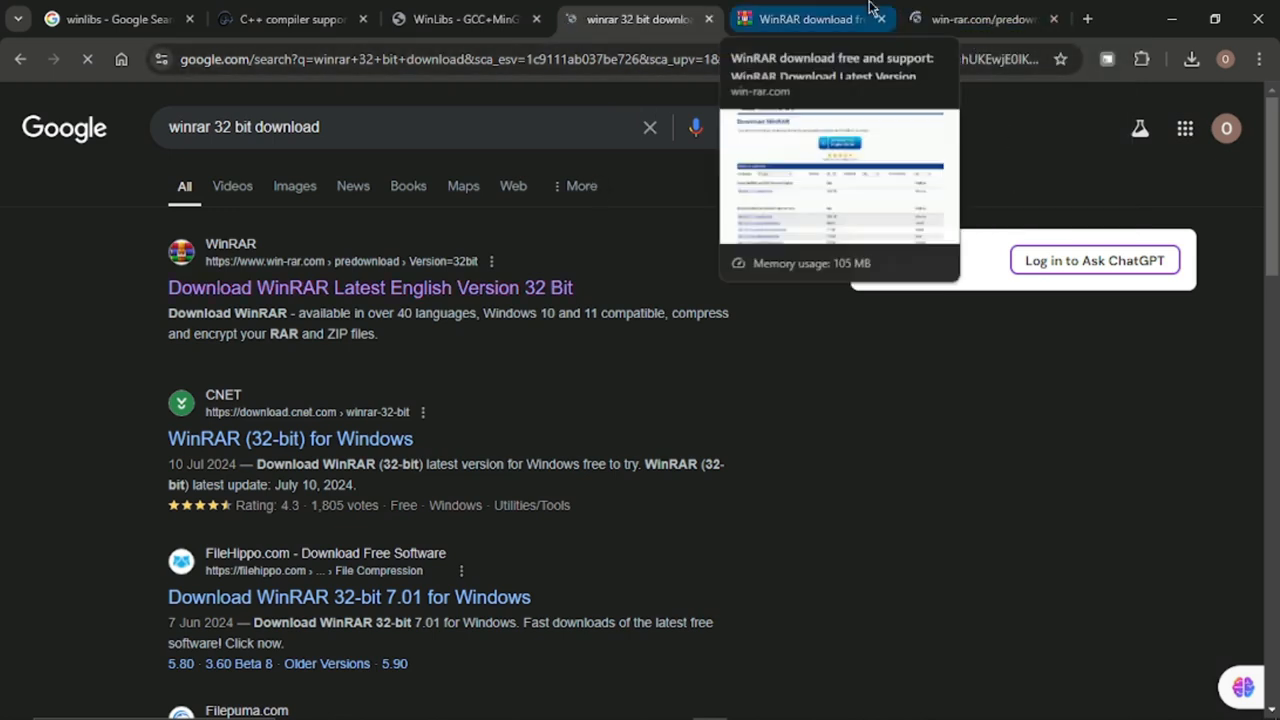
click(971, 18)
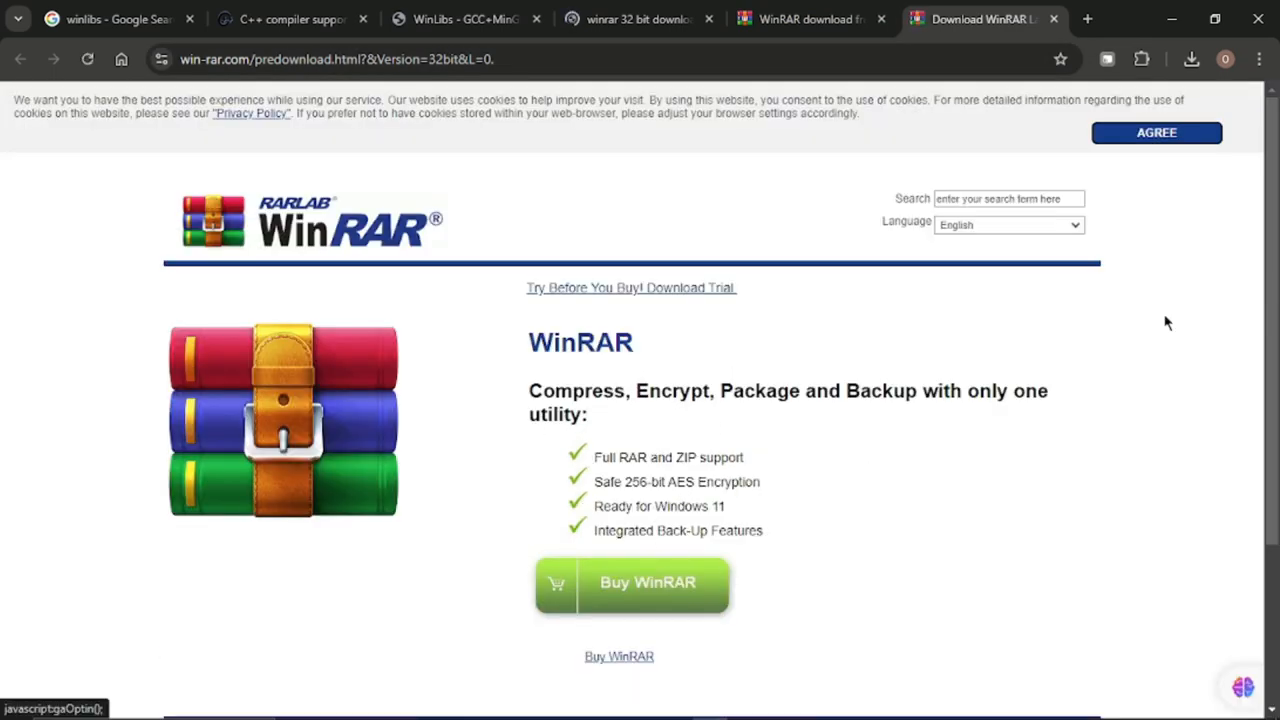
scroll(1275, 178, down, 3)
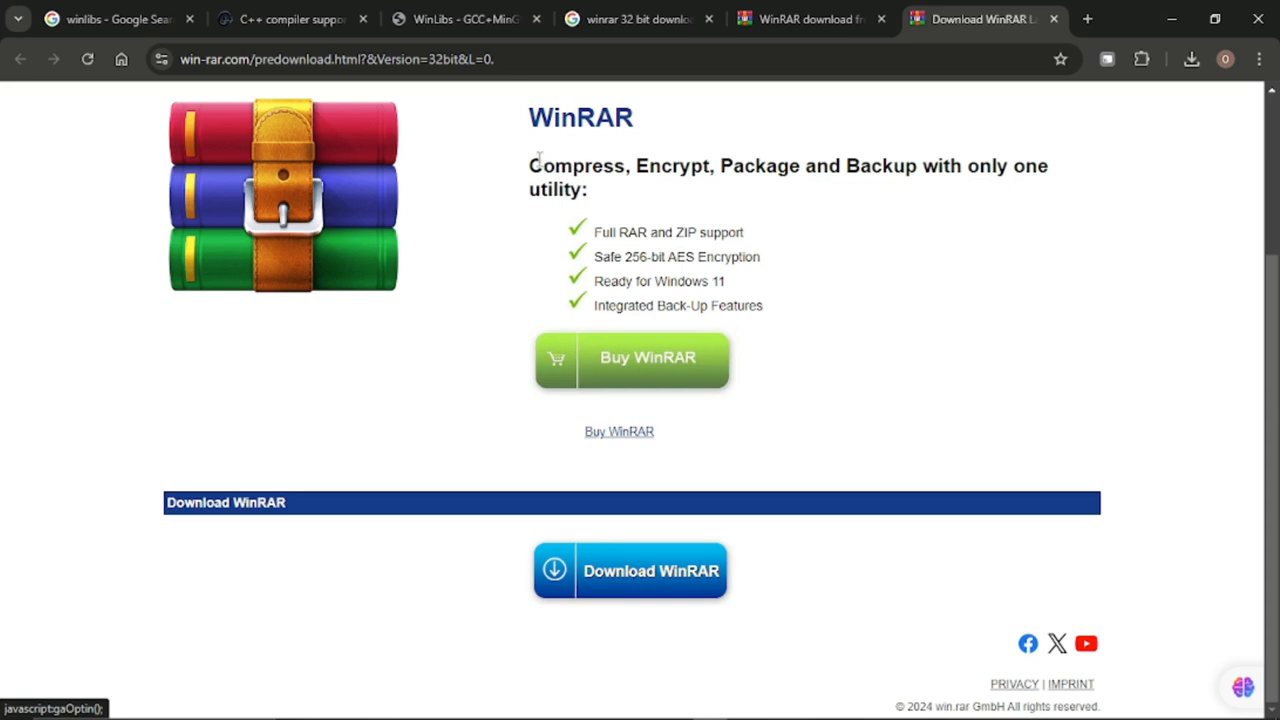
drag(1278, 260, 1276, 258)
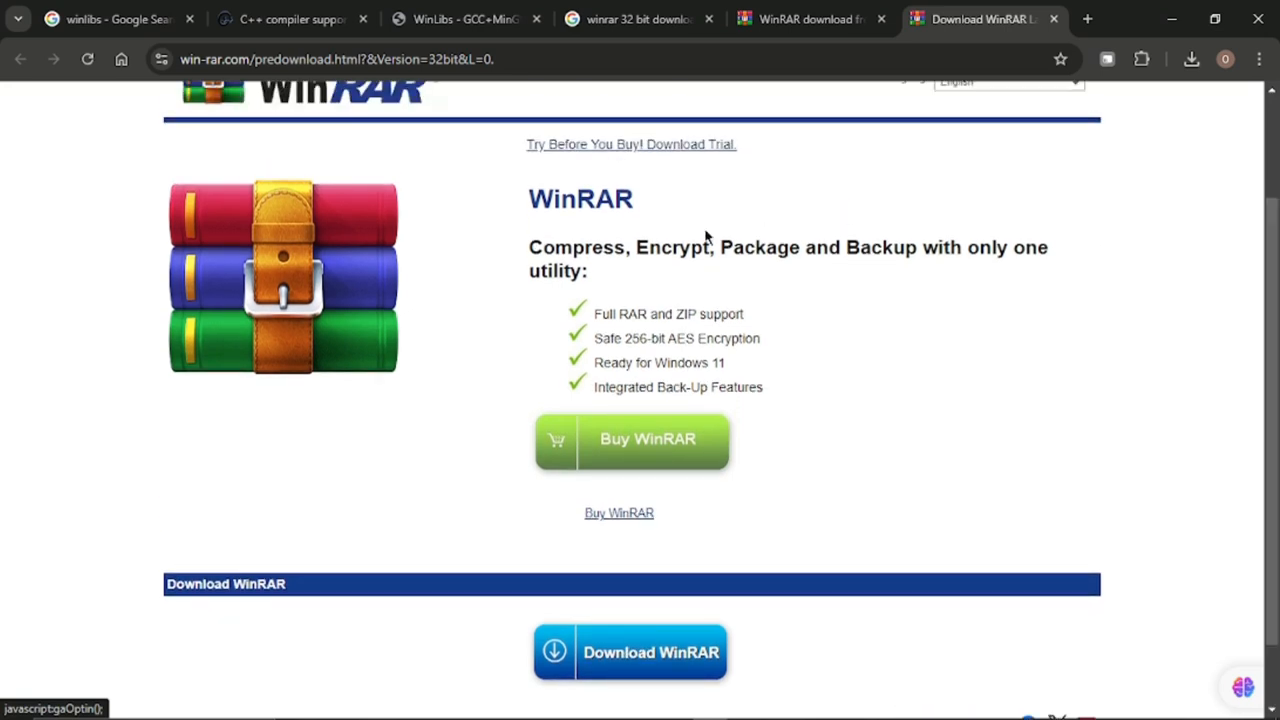
Highlight words of the "Compress, Encrypt, Package and Backup" heading on the WinRAR page and clear the selection
drag(530, 247, 614, 248)
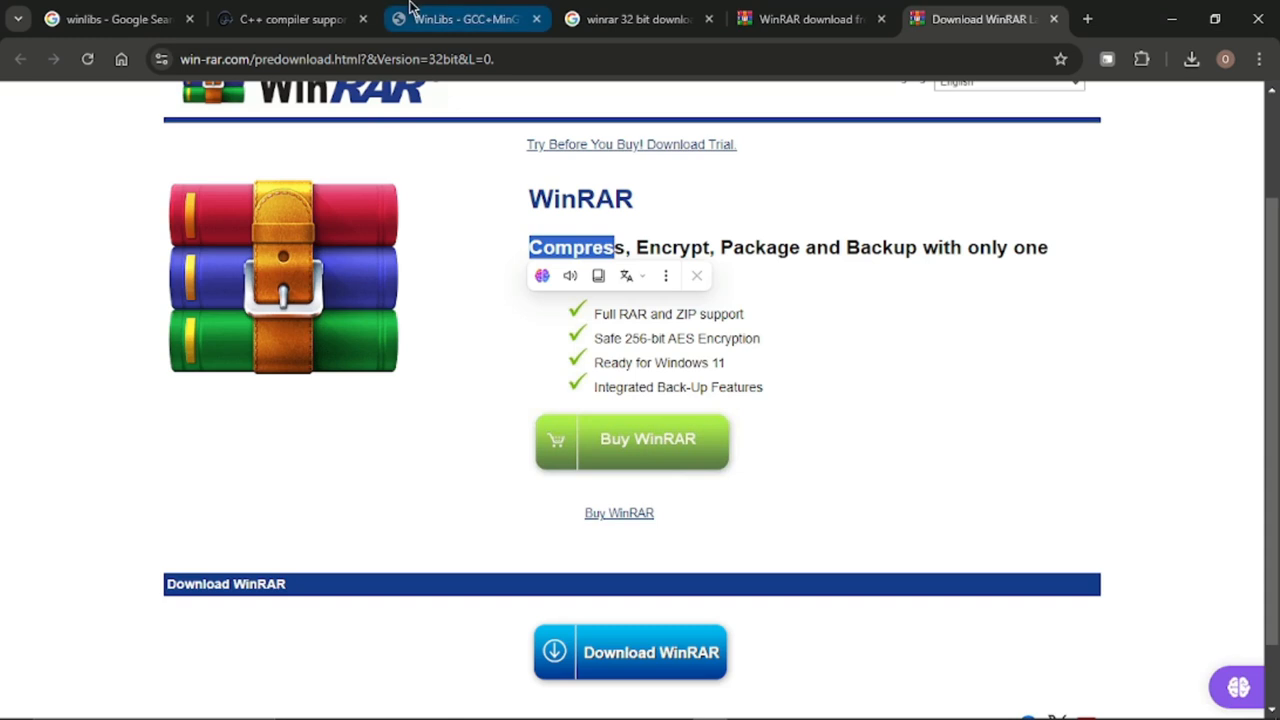
click(579, 246)
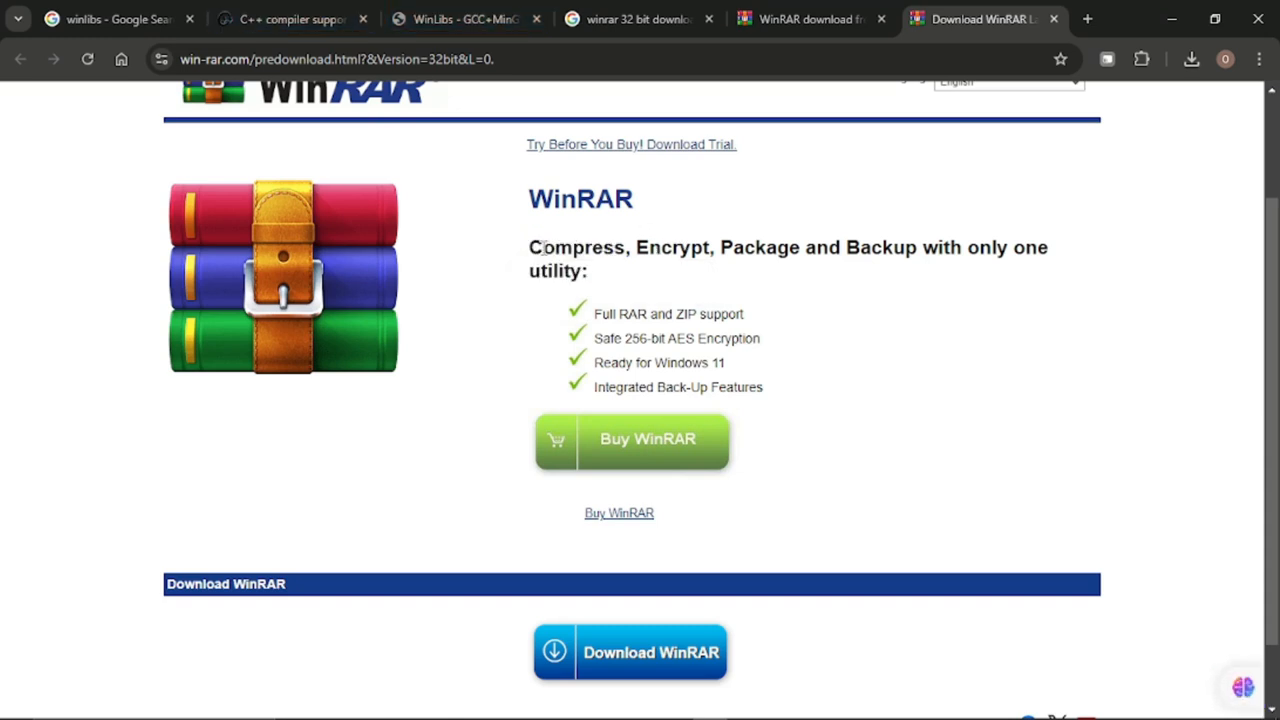
drag(530, 250, 724, 251)
click(792, 247)
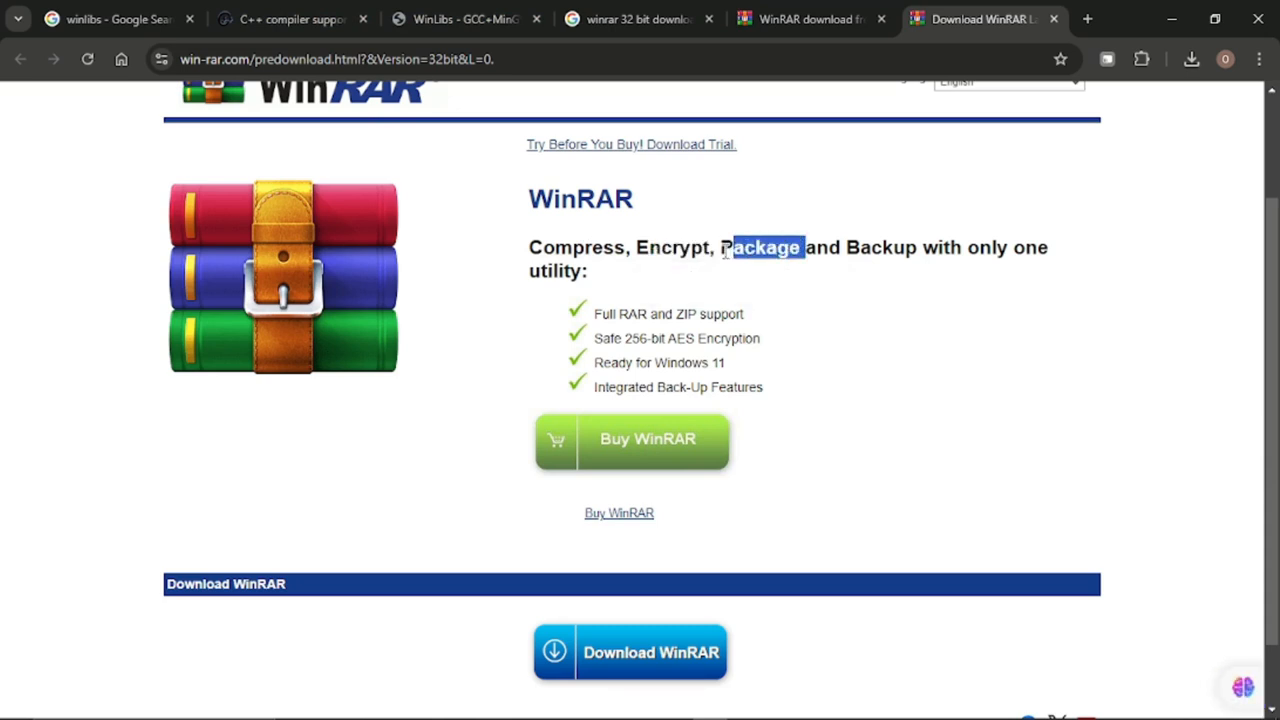
drag(859, 249, 894, 250)
drag(712, 247, 648, 248)
drag(529, 247, 586, 247)
click(703, 207)
click(719, 247)
drag(719, 247, 790, 248)
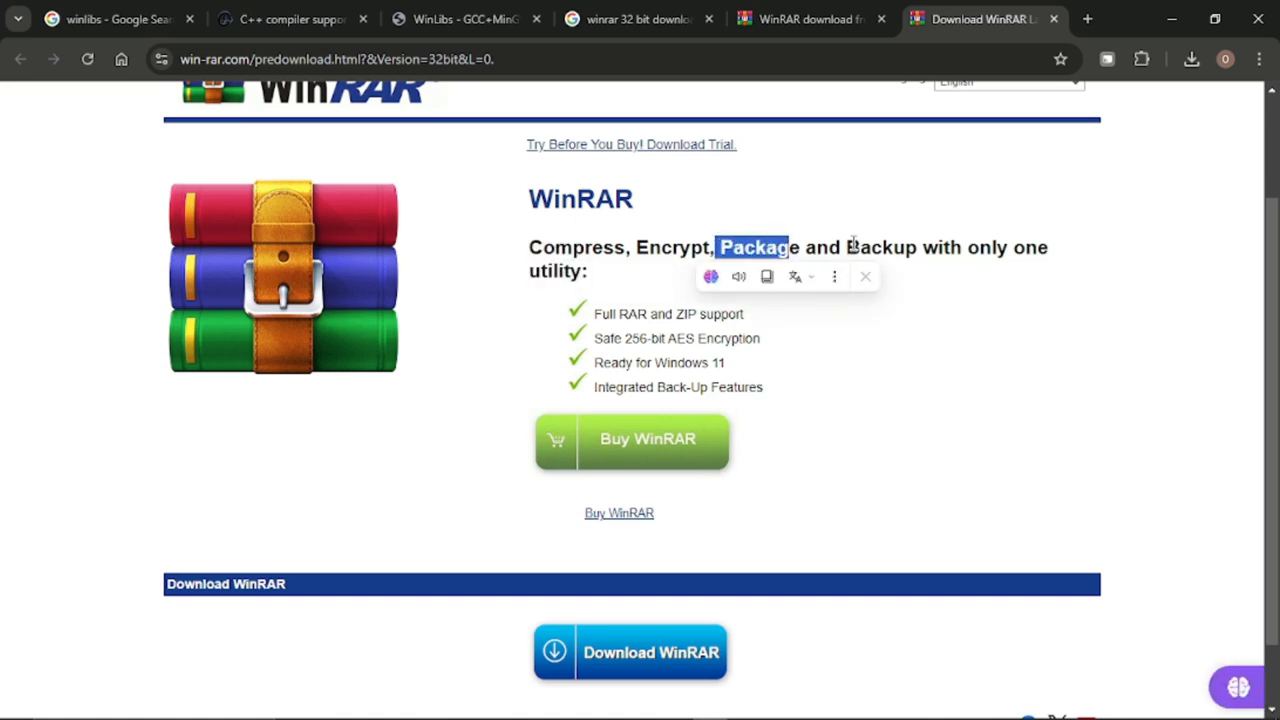
click(853, 246)
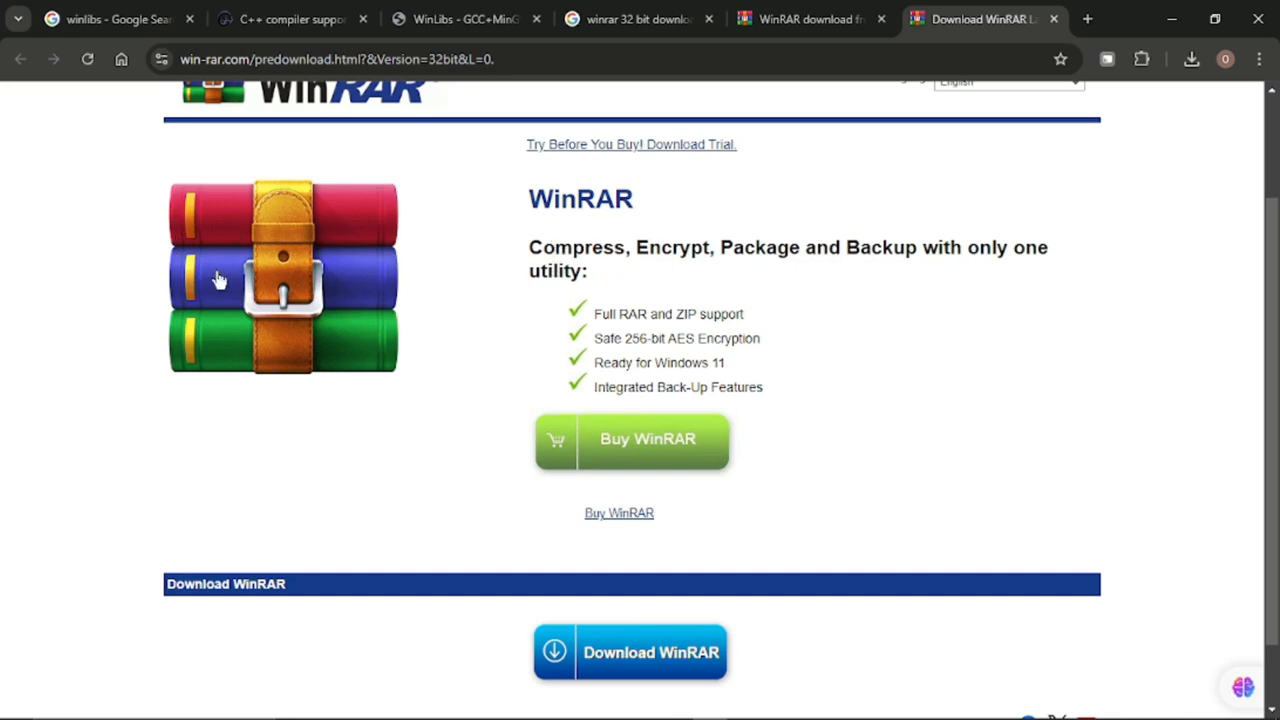
Close both WinRAR tabs and minimize the browser to reveal the Downloads folder
click(1054, 19)
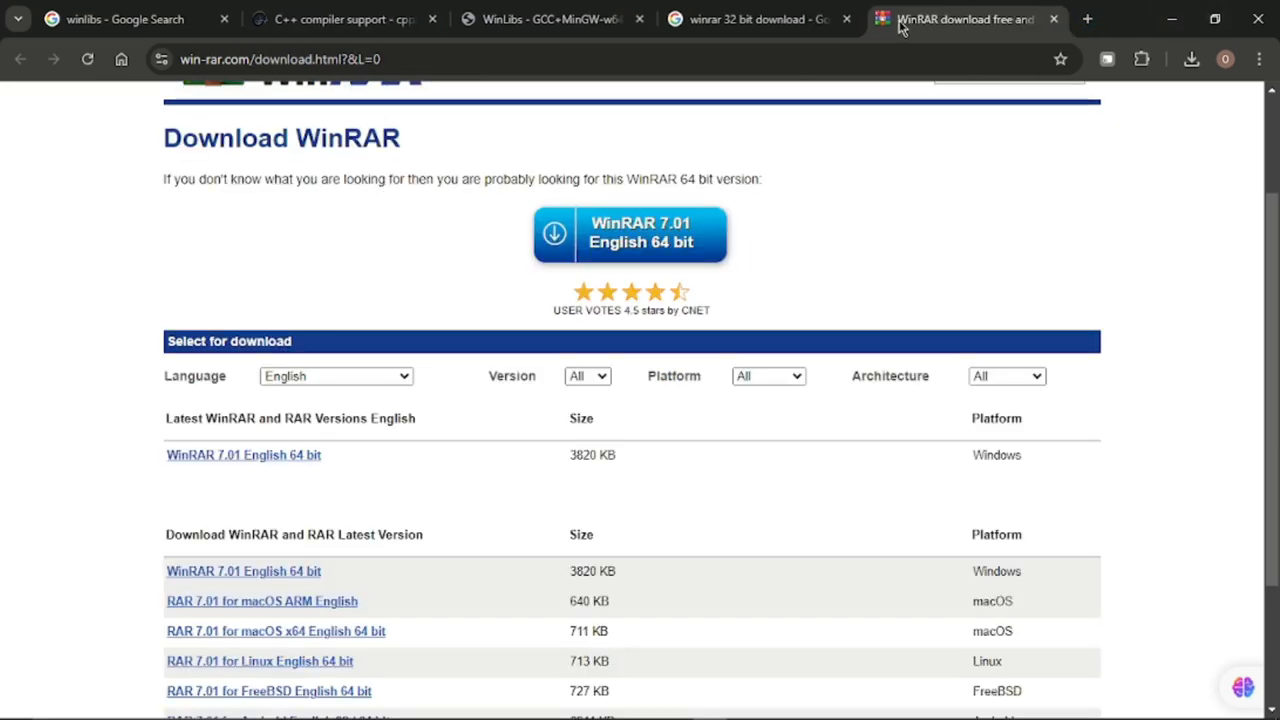
click(1053, 19)
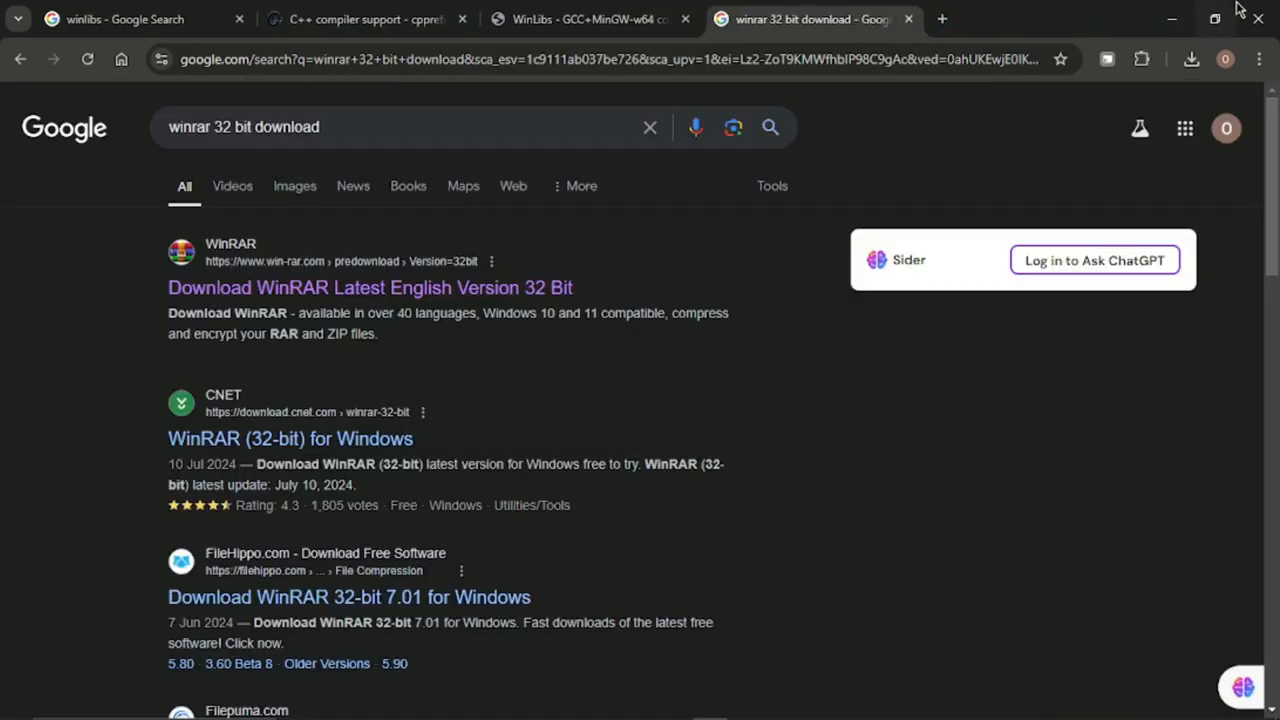
click(1172, 18)
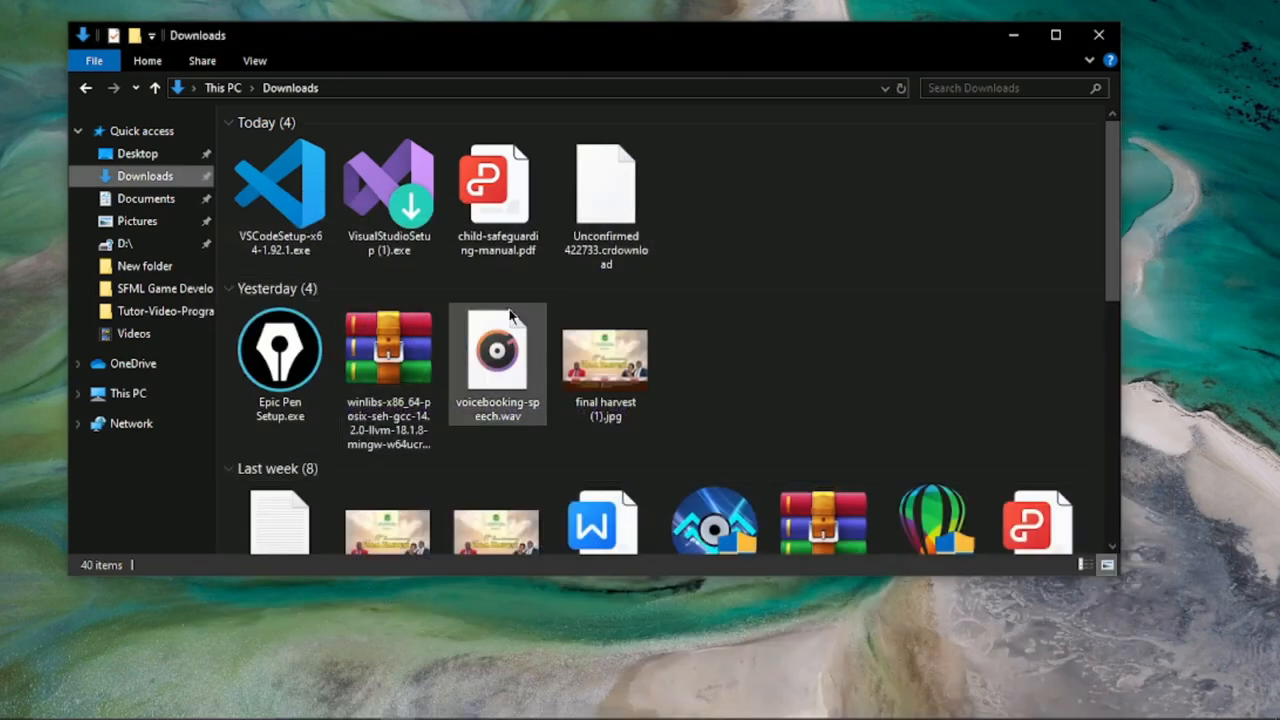
Extract the downloaded winlibs GCC 14.2.0 archive directly into Downloads with WinRAR and bring the folder window back to the front
double_click(416, 353)
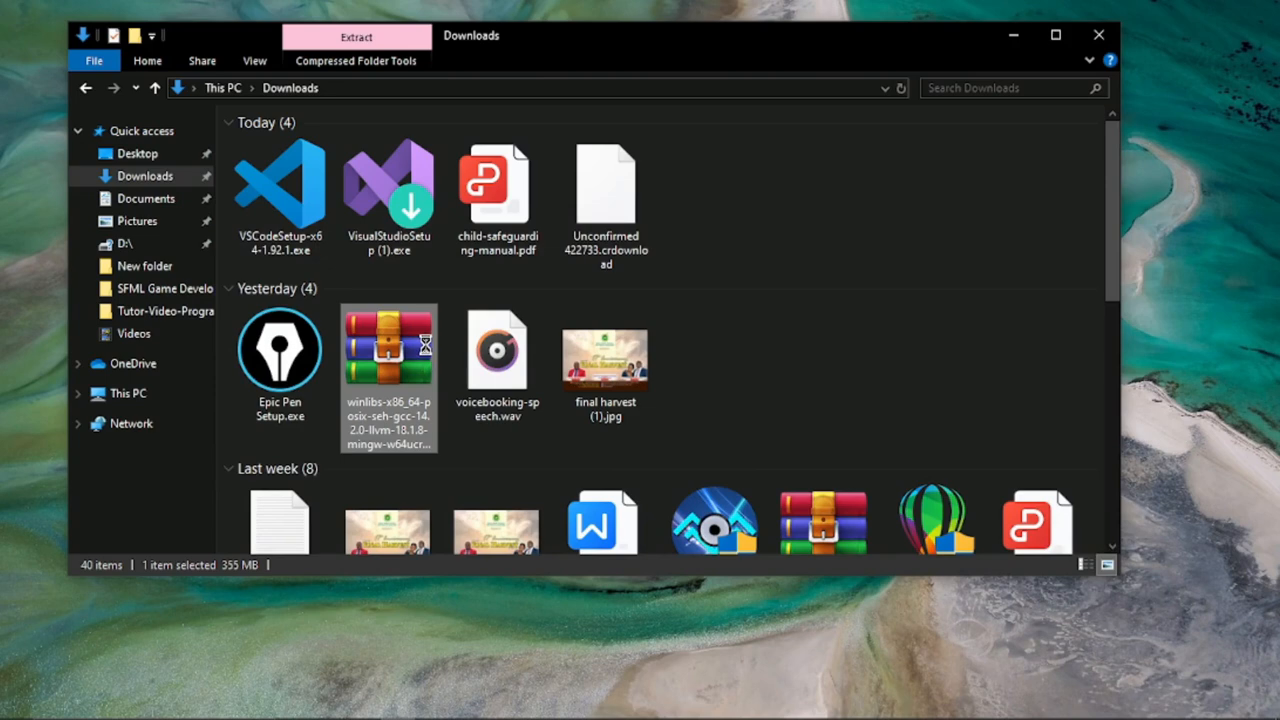
right_click(420, 345)
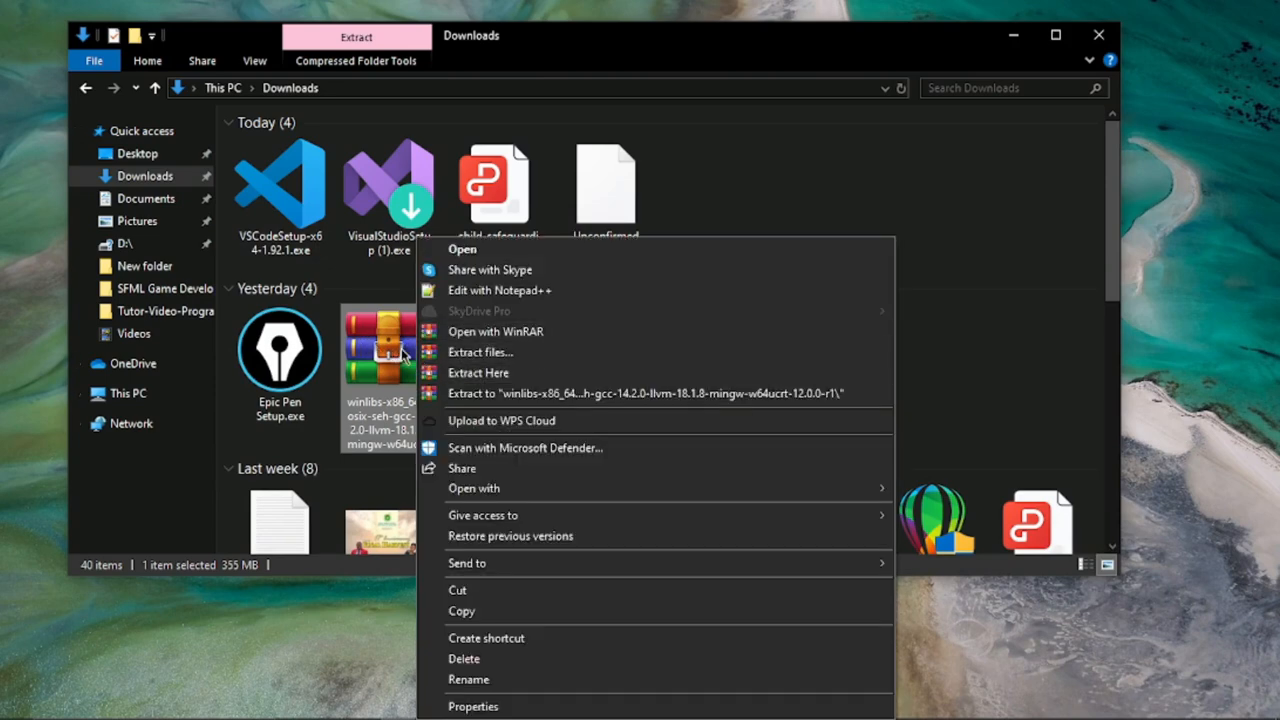
click(526, 377)
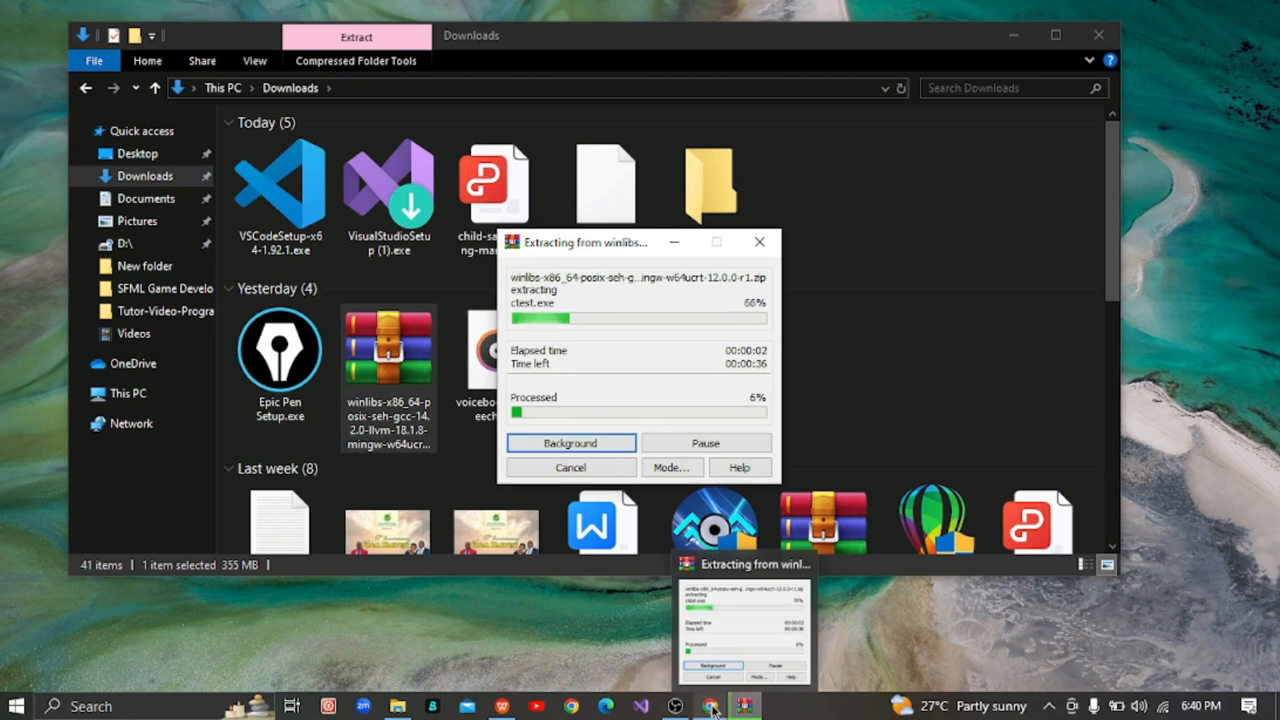
click(398, 707)
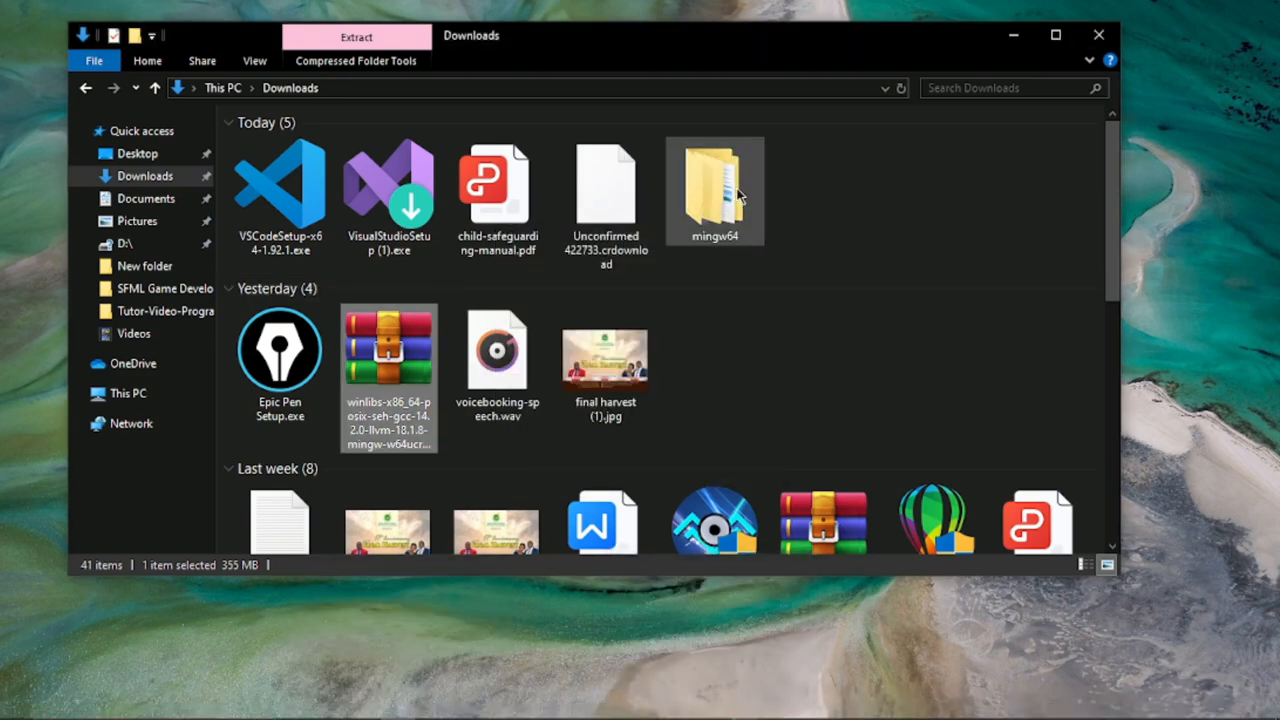
Look through the folders on Local Disk (C:), including those starting with W, and return to Downloads
click(133, 396)
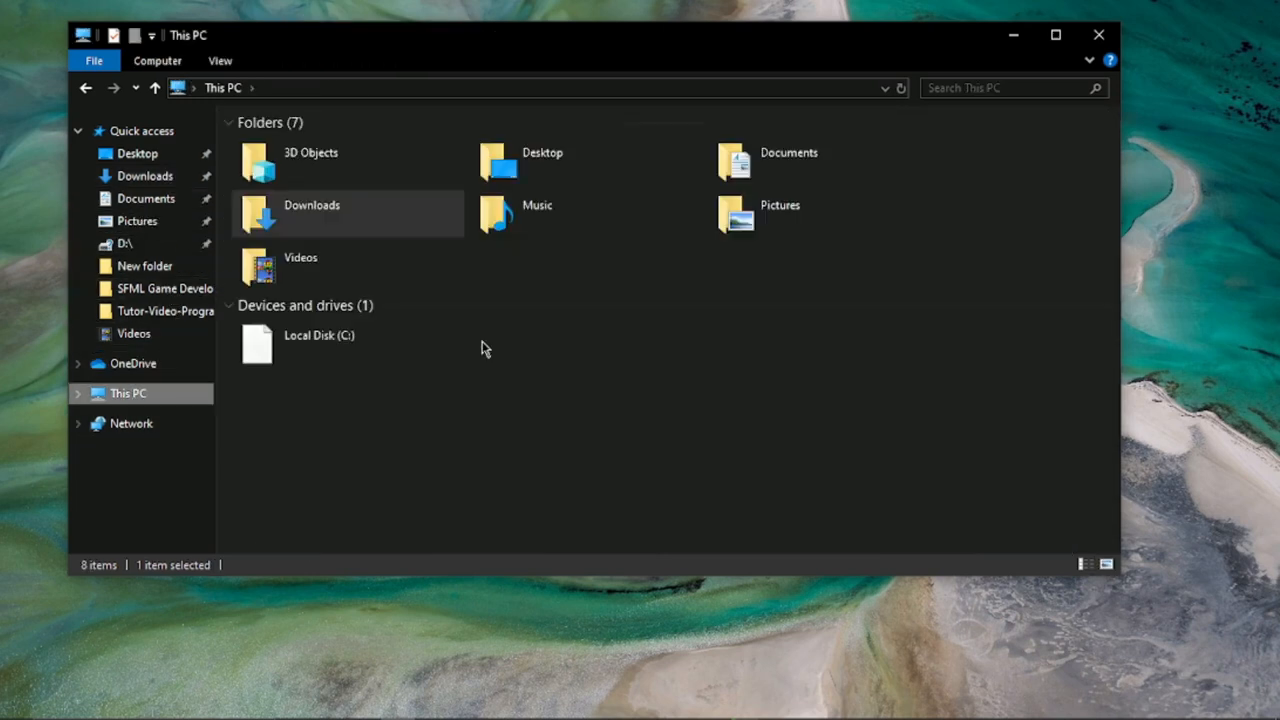
double_click(408, 360)
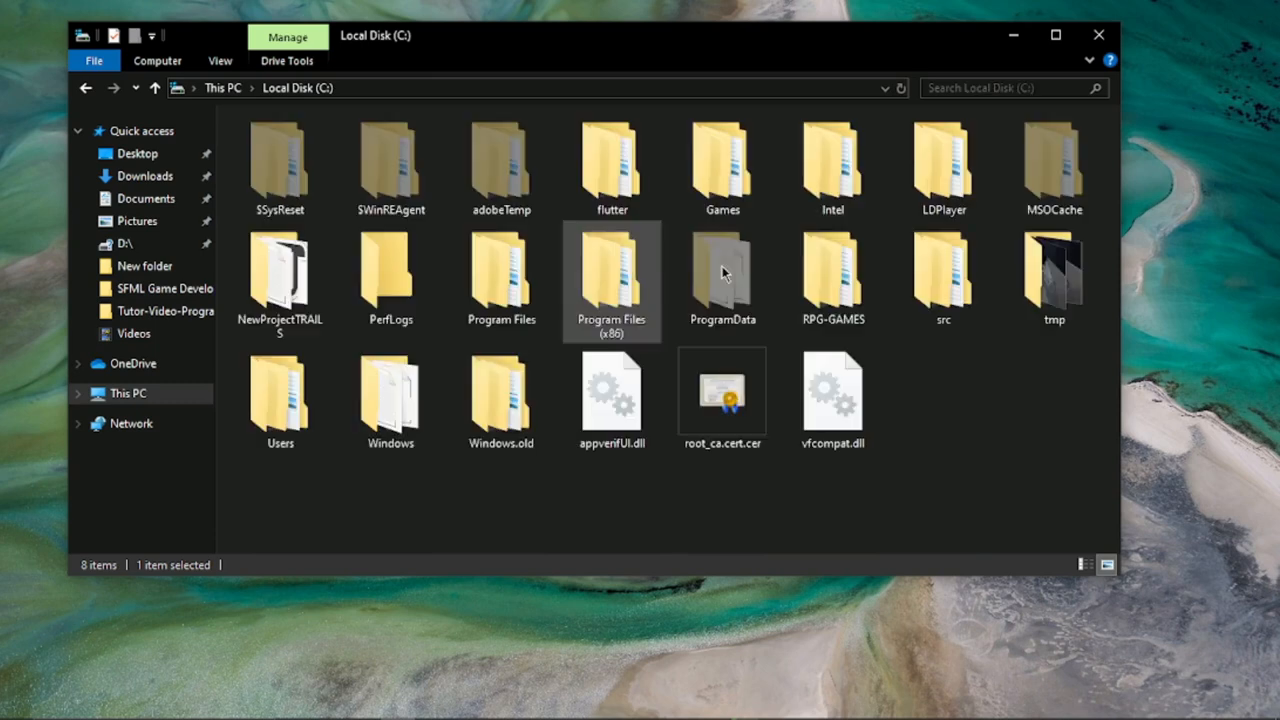
click(618, 197)
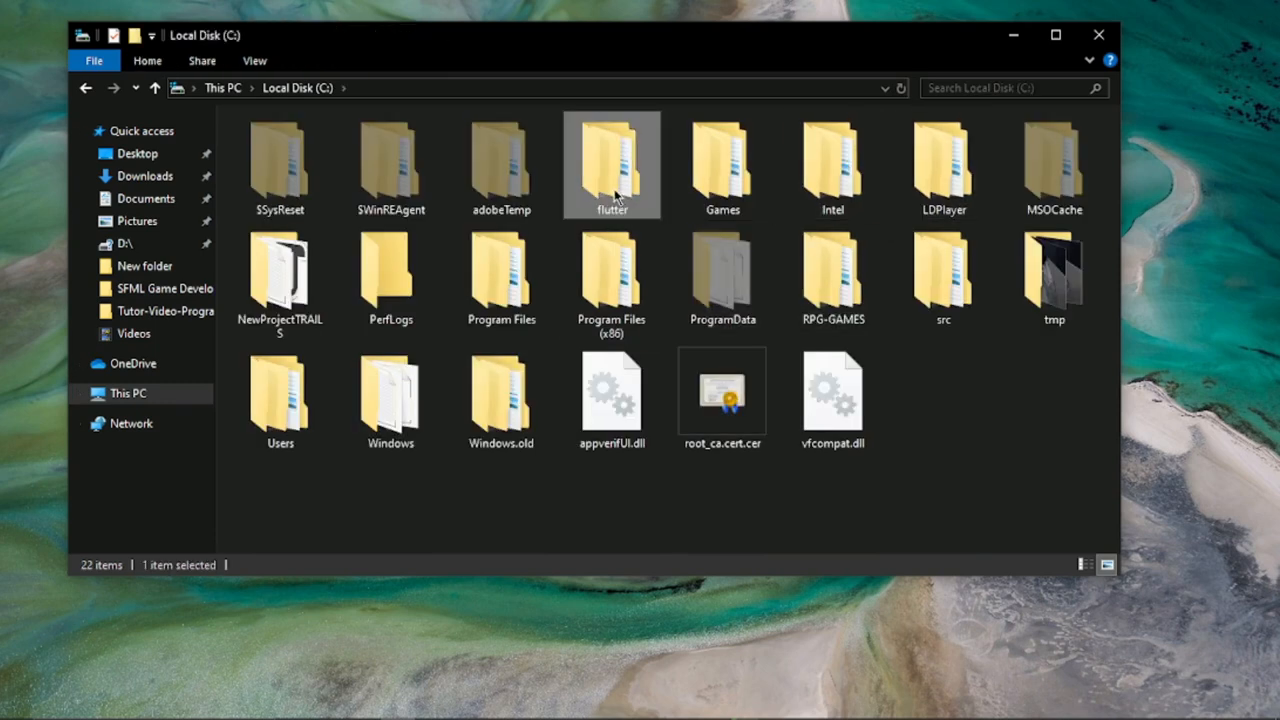
key(w)
key(w)
key(w)
key(w)
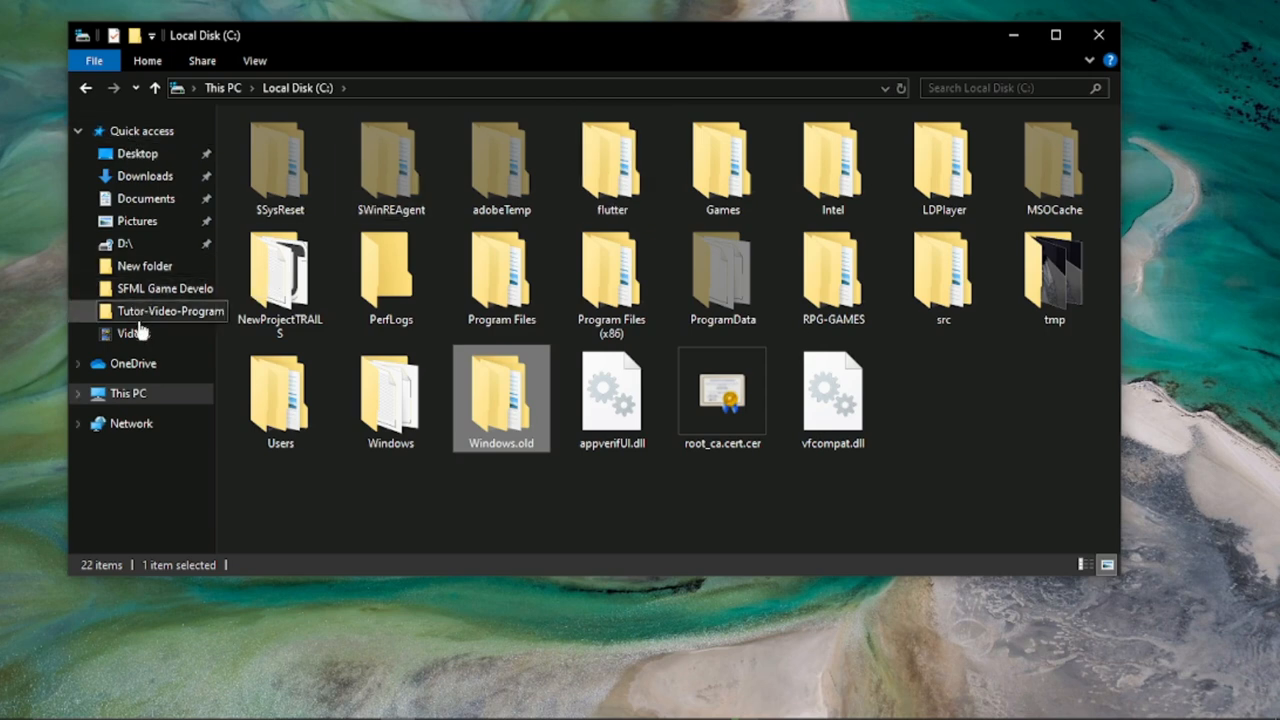
click(145, 176)
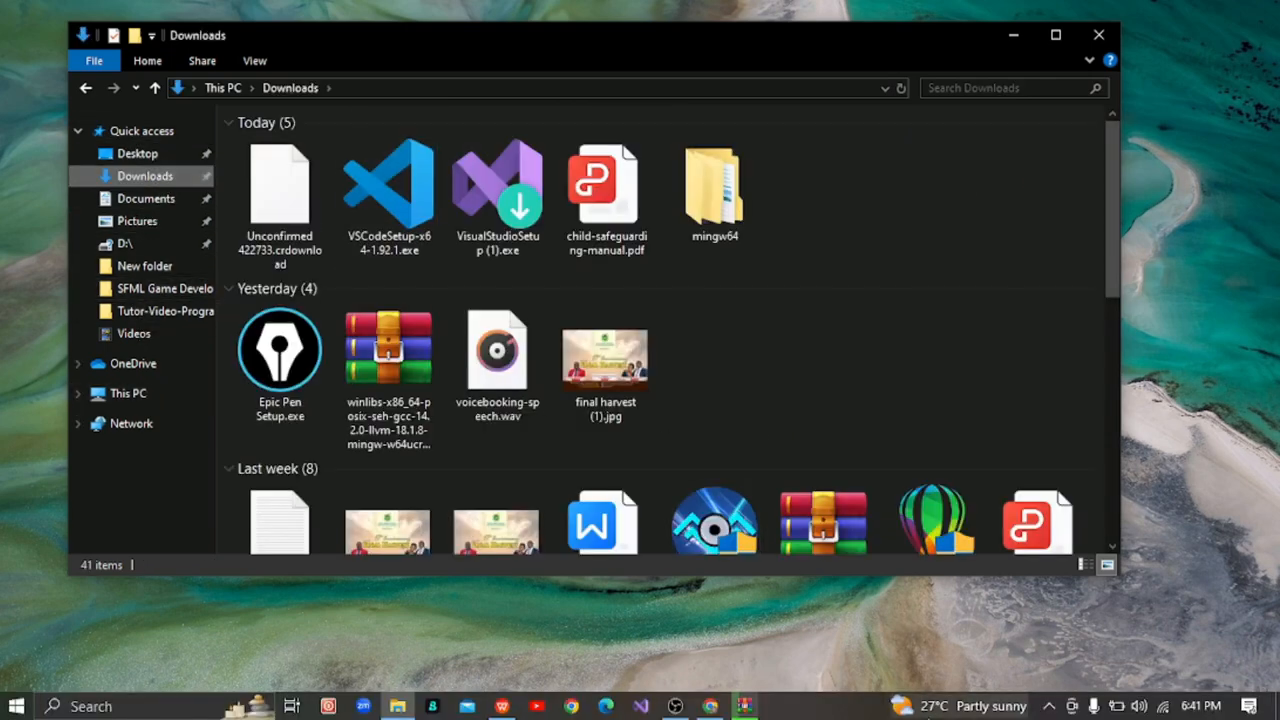
Check the progress of the winlibs extraction and minimize both the WinRAR and Downloads windows
click(745, 706)
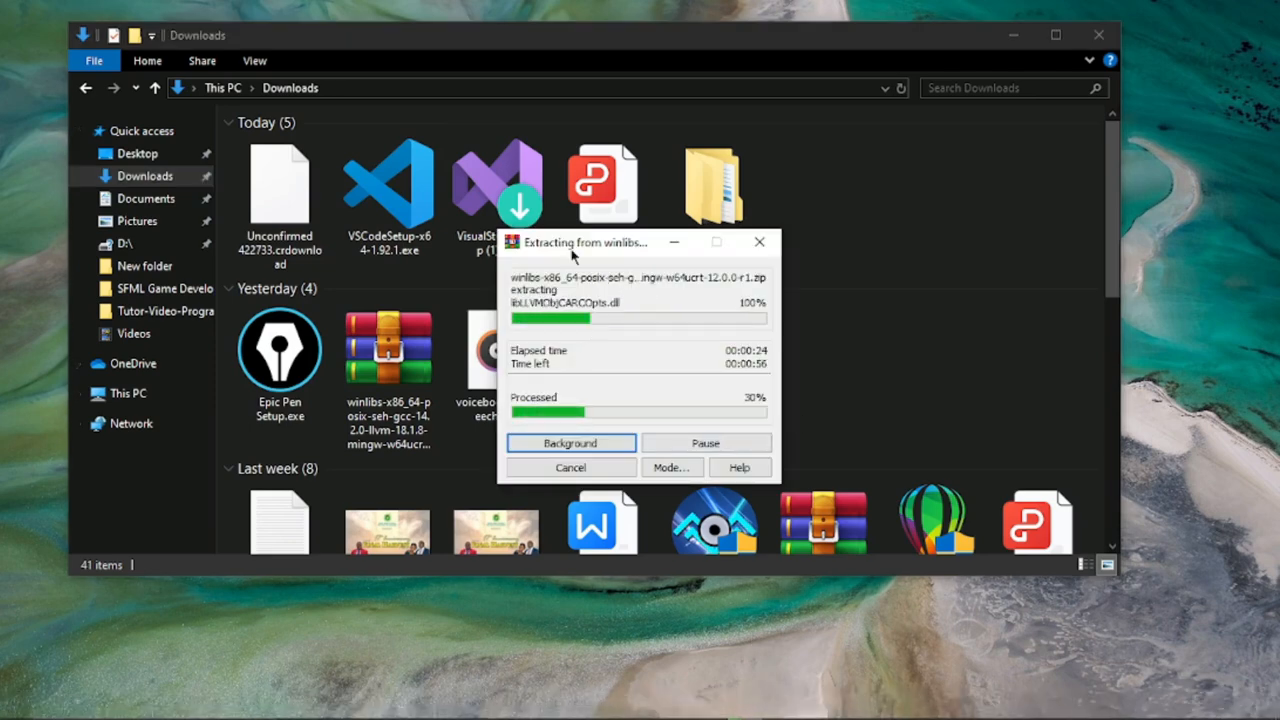
click(296, 218)
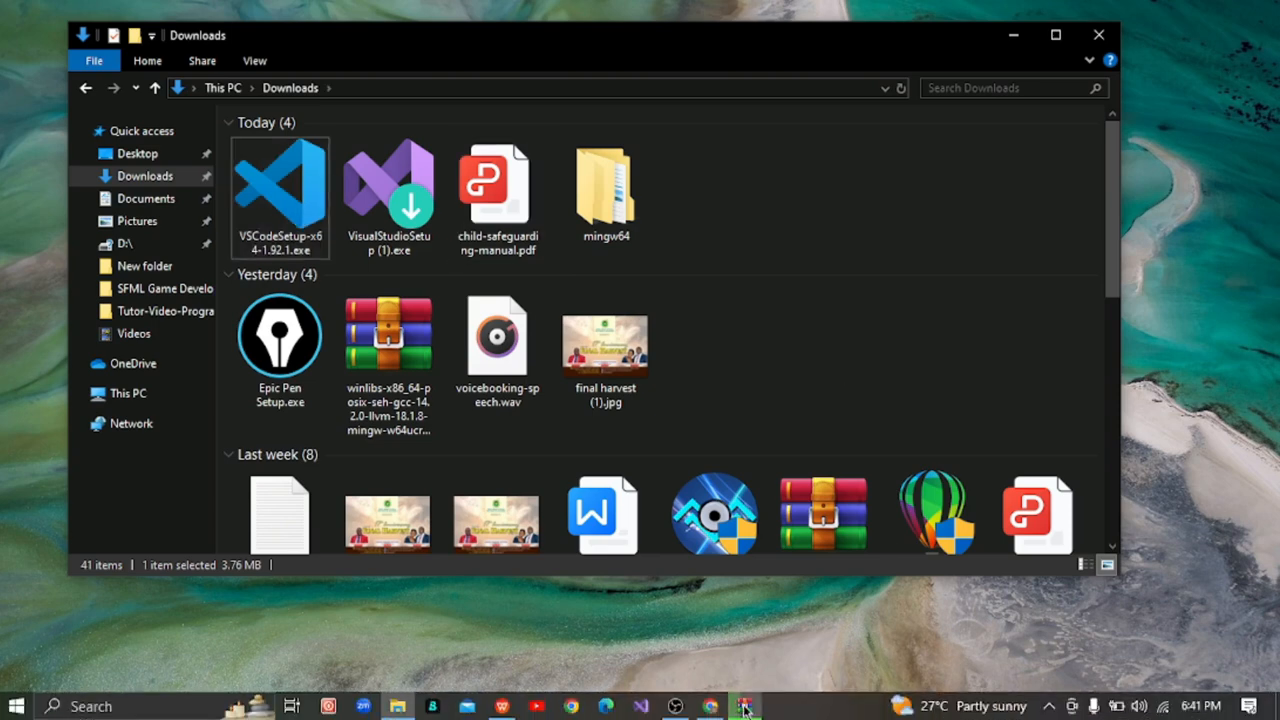
click(745, 706)
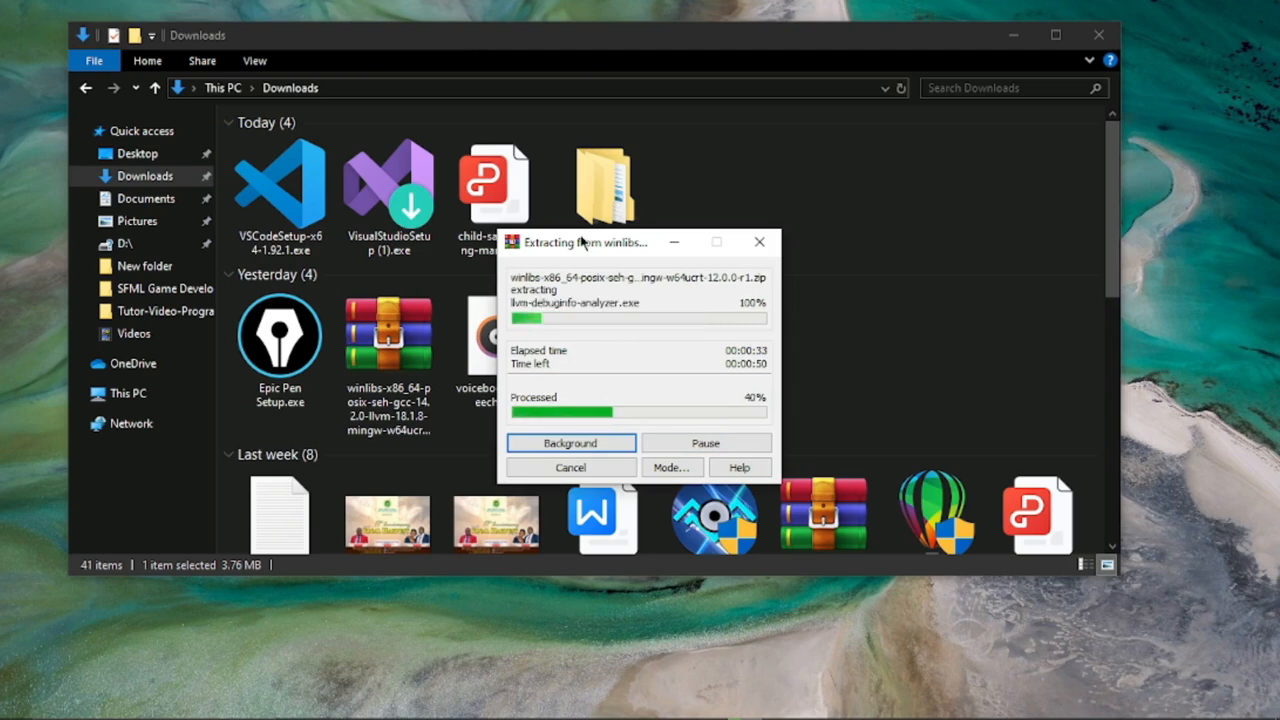
click(674, 242)
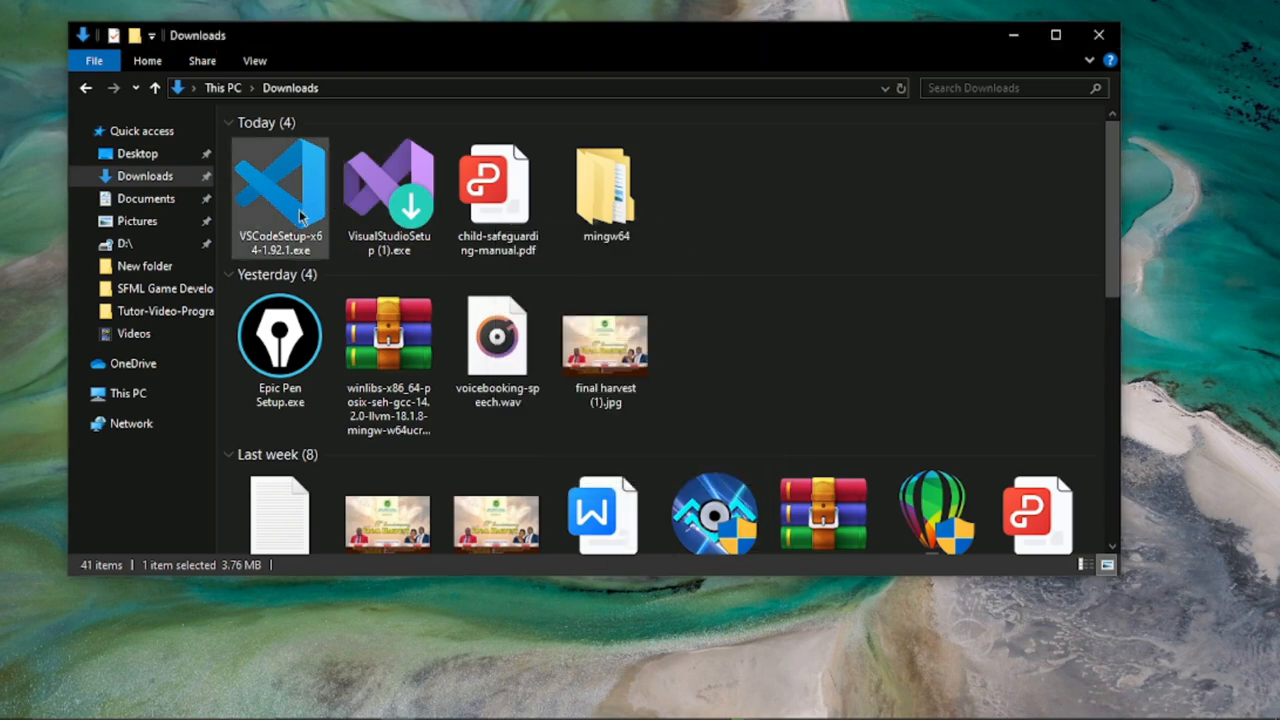
mouse_move(262, 240)
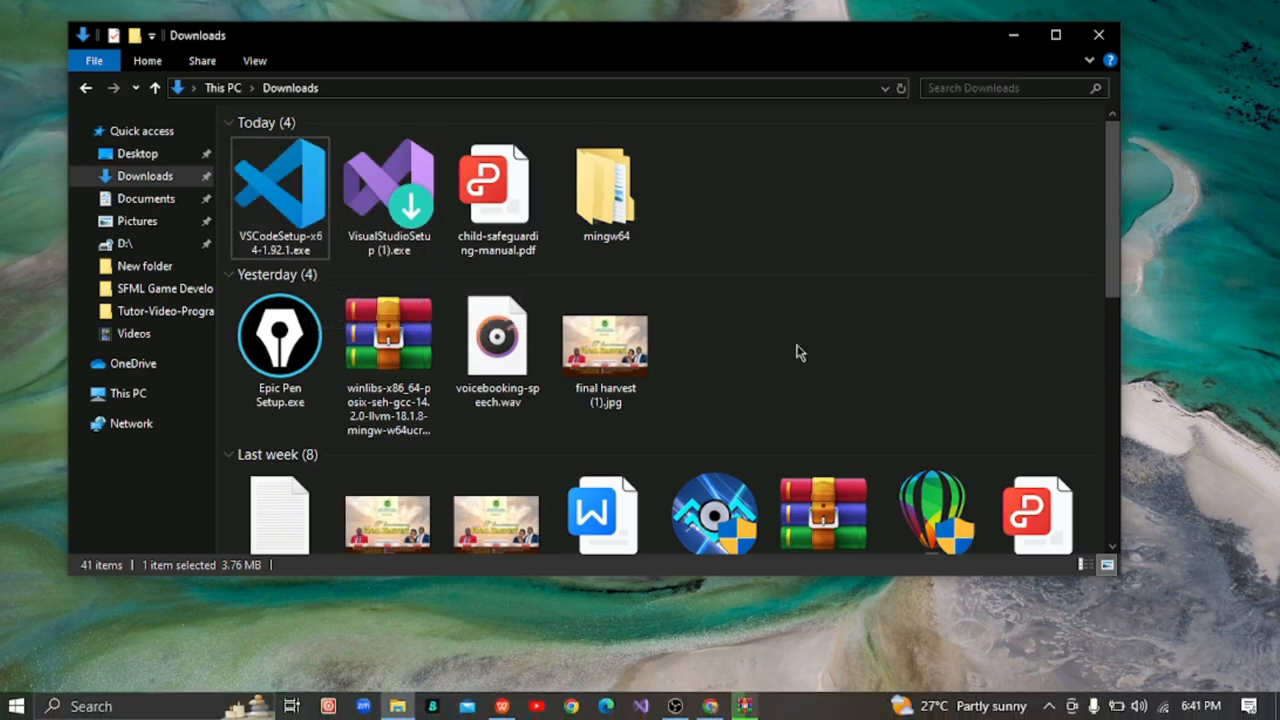
click(1010, 32)
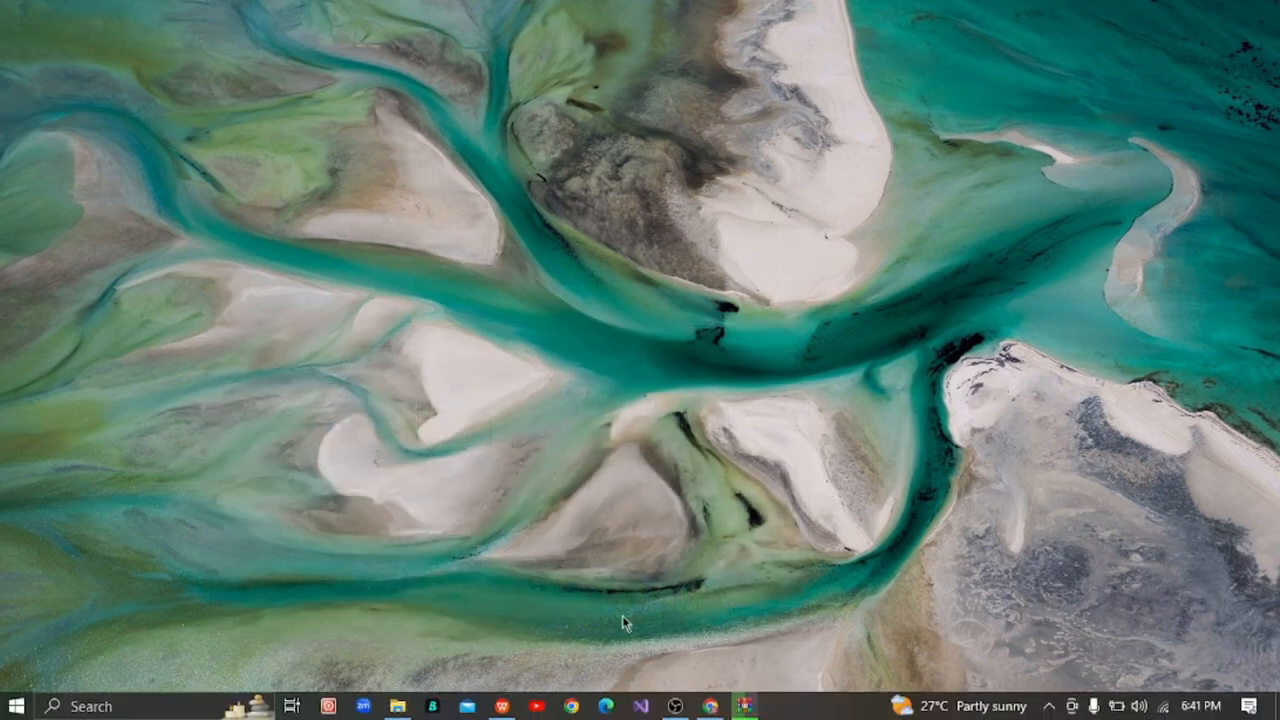
Switch to Presentation2.pptx in WPS Office and highlight GCC and CLANG on slide 4, COMPILER
click(501, 706)
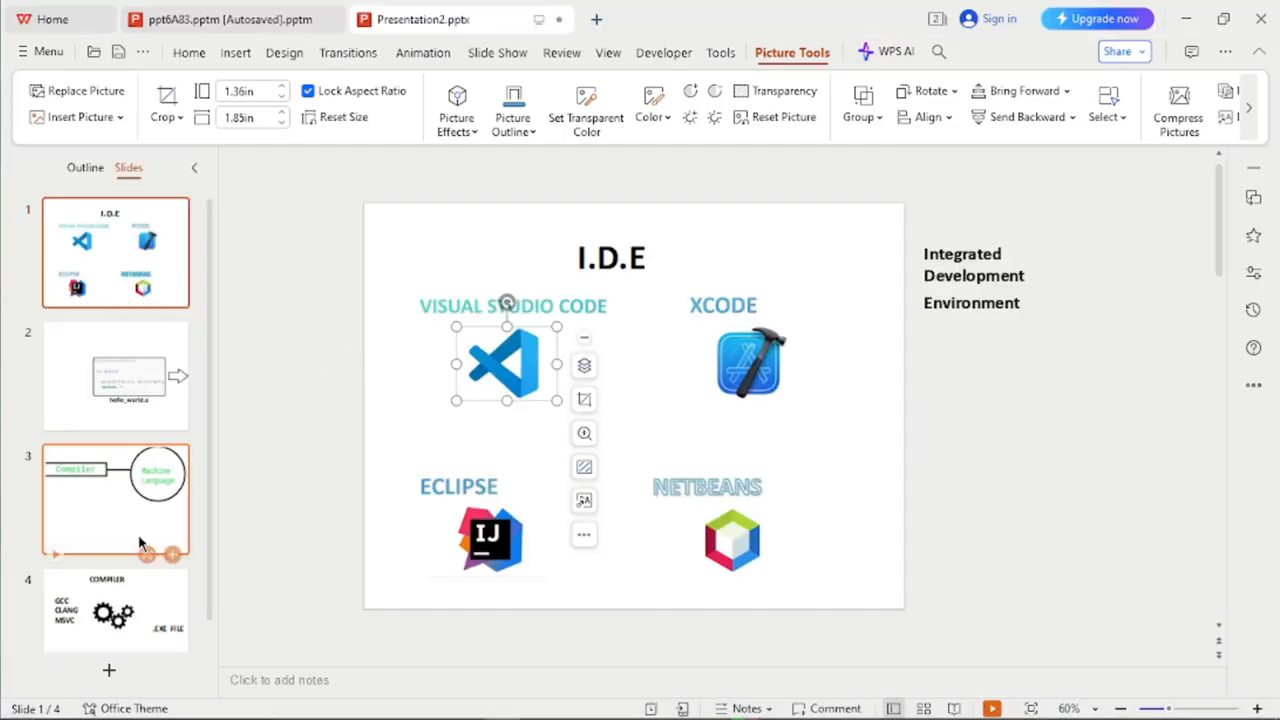
click(110, 605)
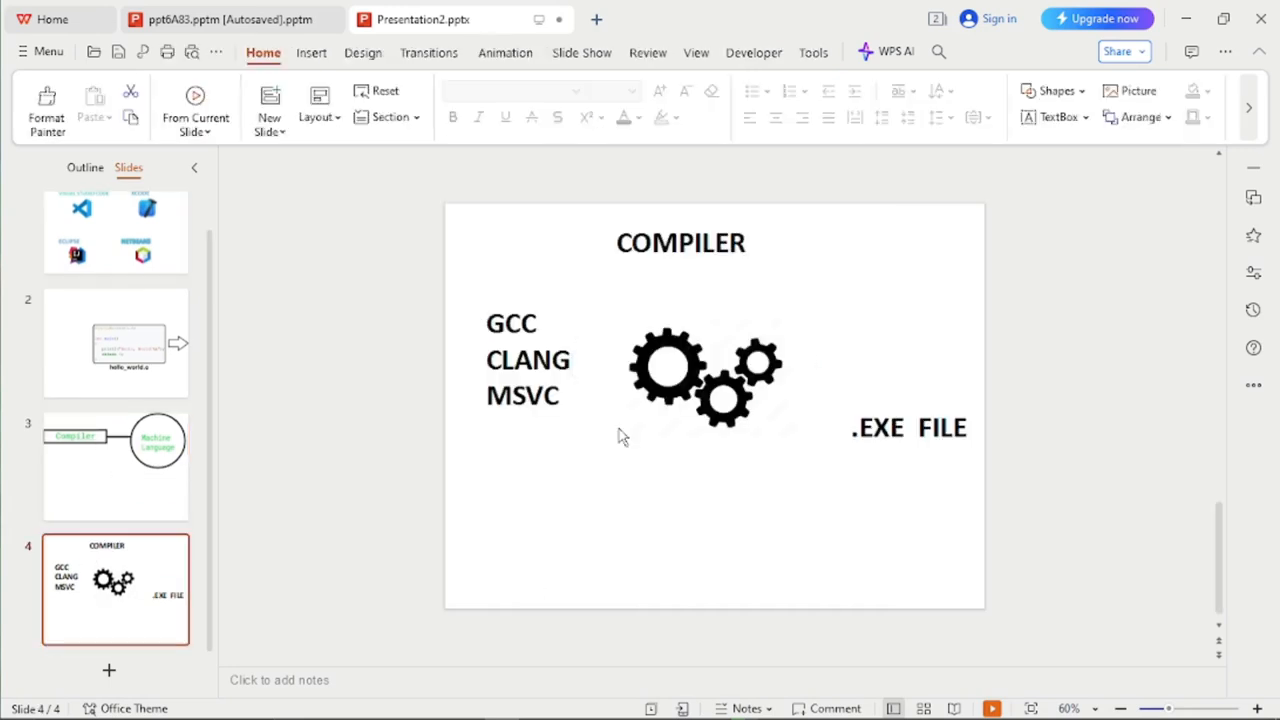
double_click(487, 330)
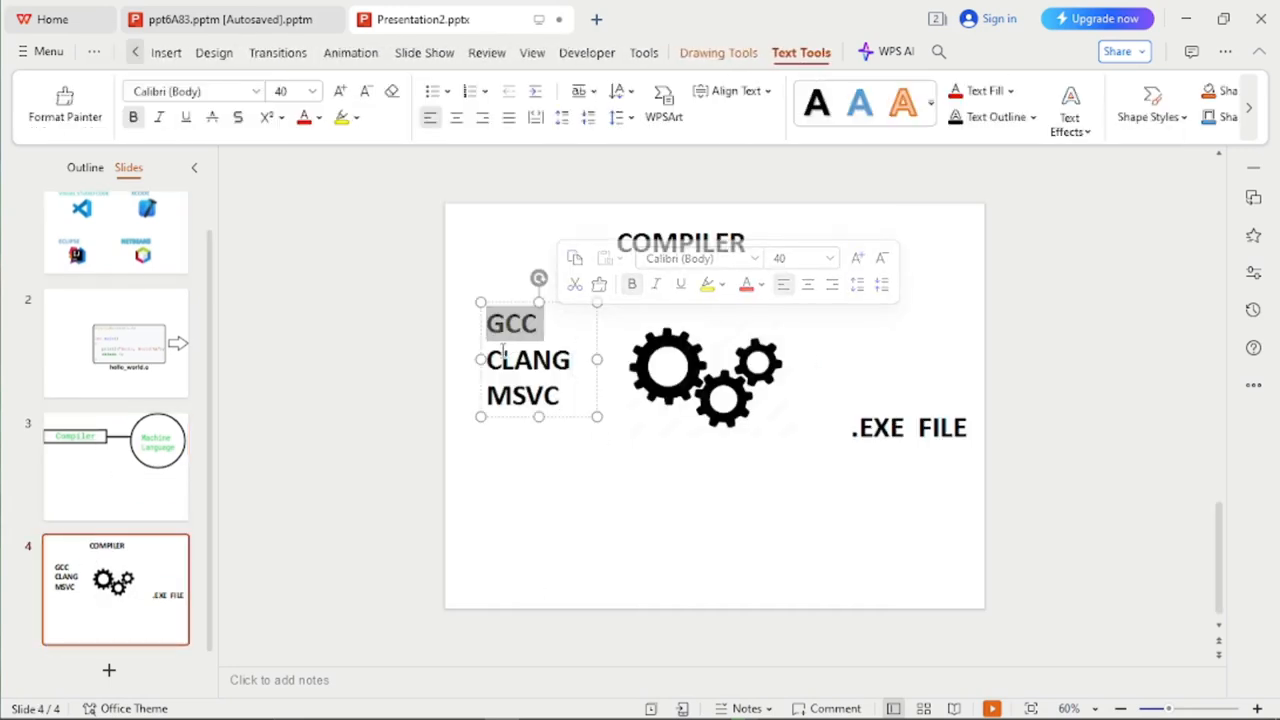
drag(491, 358, 580, 357)
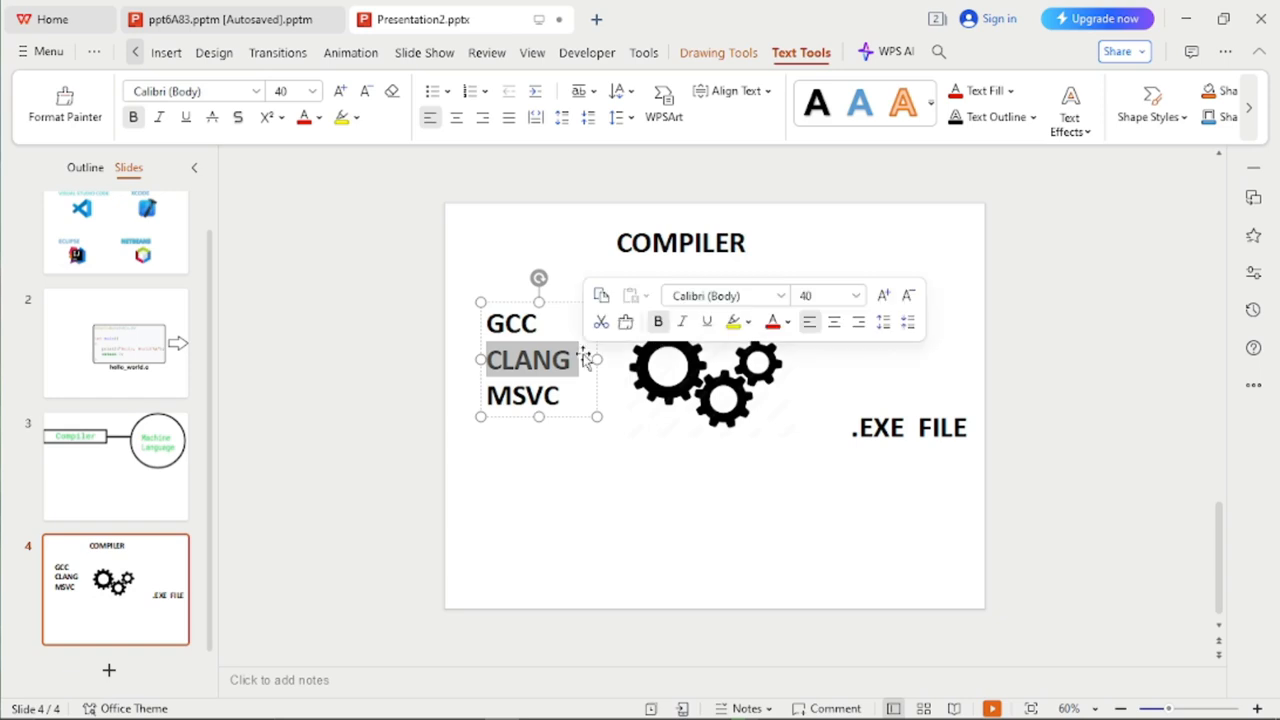
Check the winlibs extraction progress in WinRAR and highlight MSVC in the compiler list on slide 4
mouse_move(700, 716)
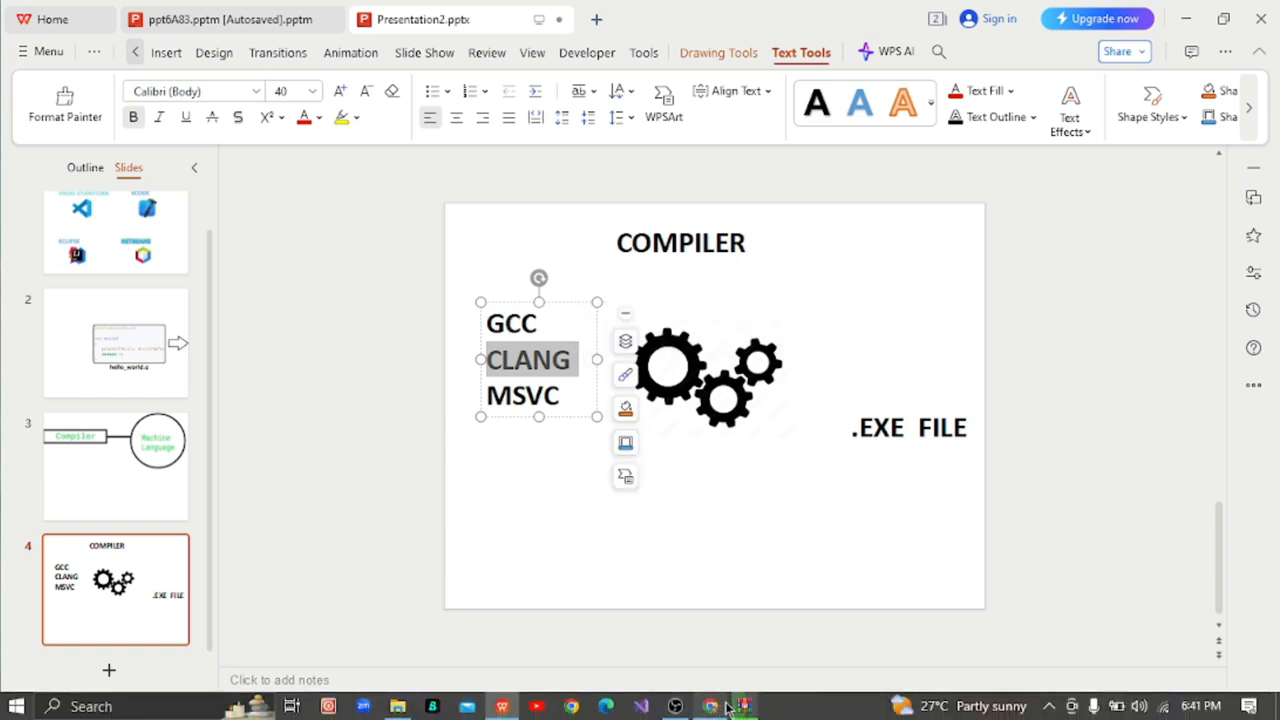
mouse_move(737, 703)
click(743, 609)
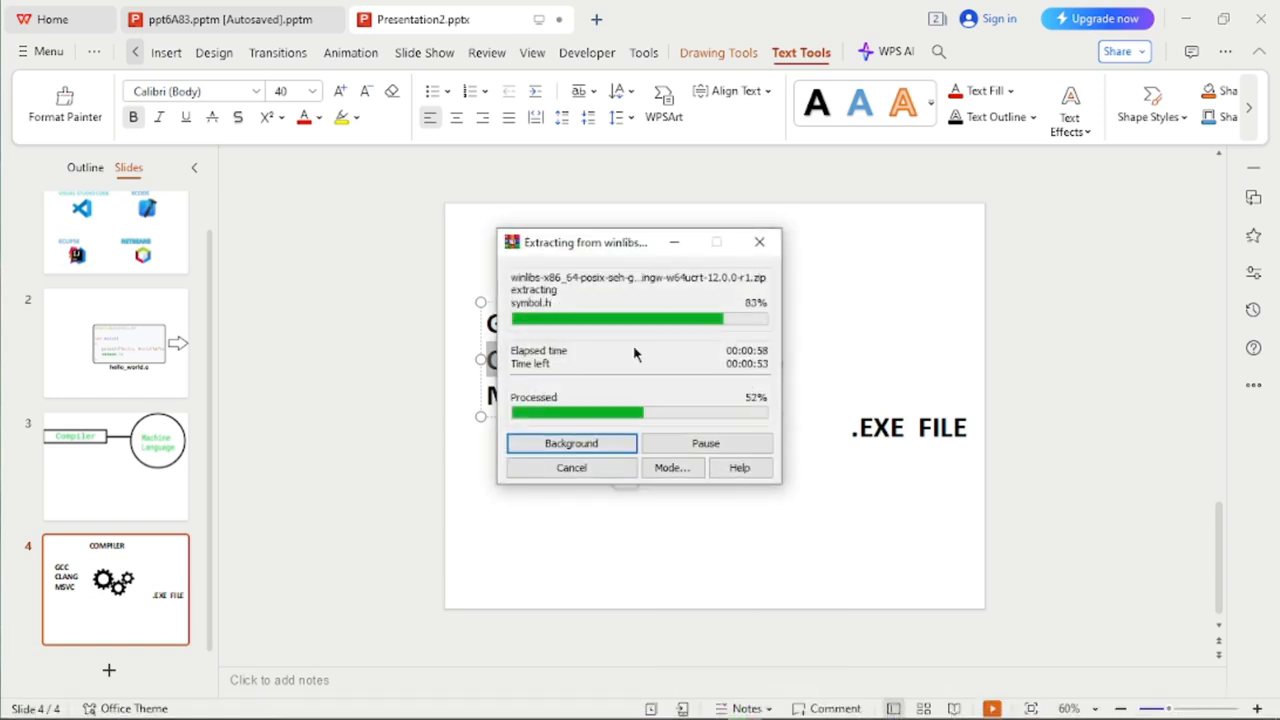
click(672, 243)
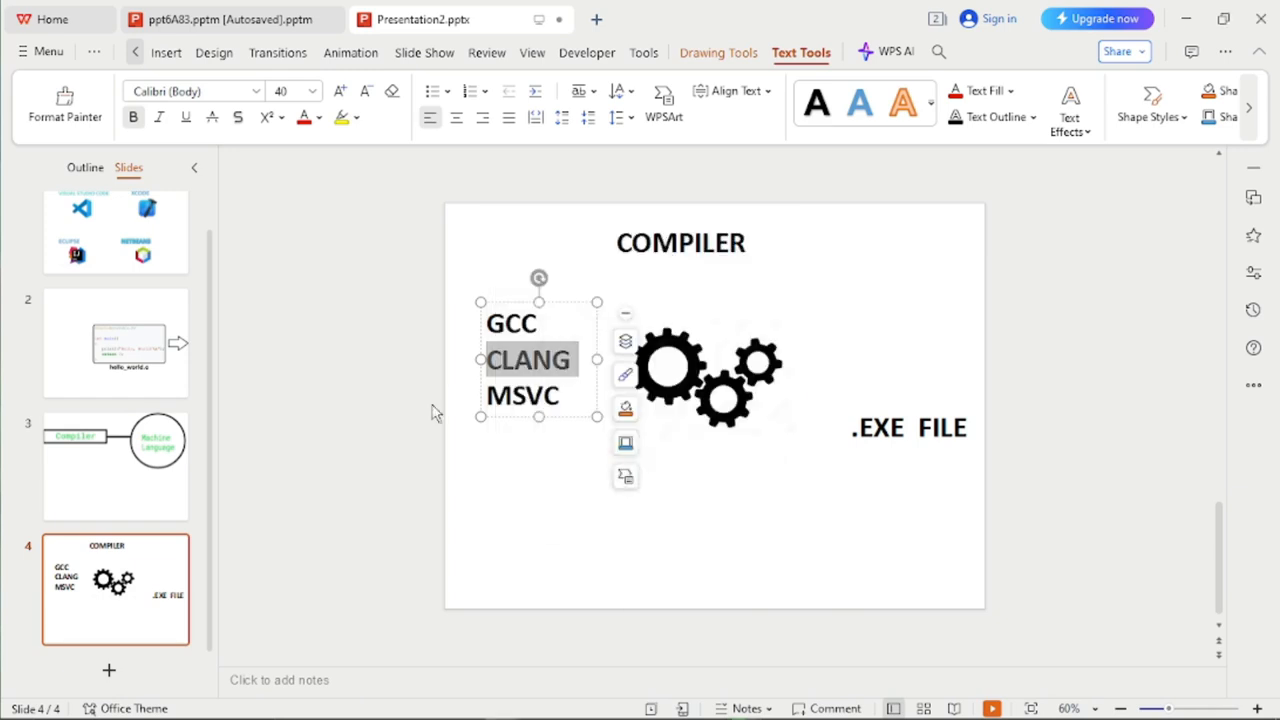
drag(486, 396, 567, 396)
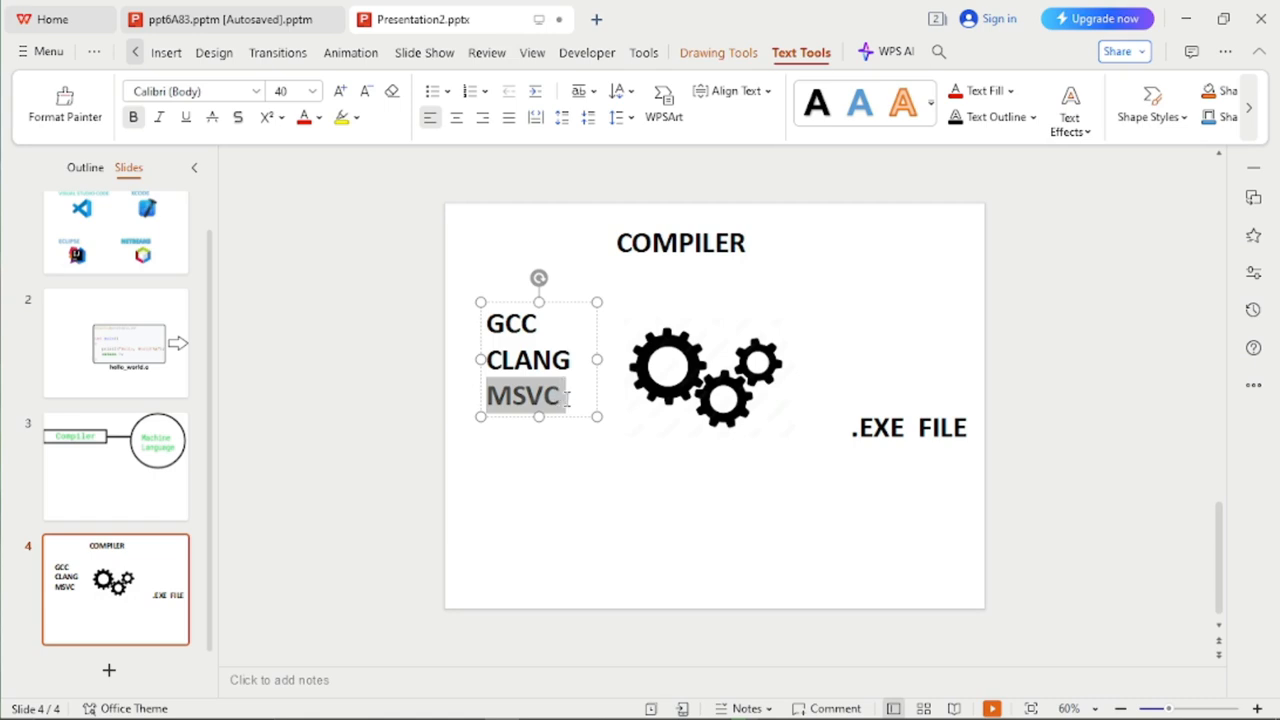
click(1180, 18)
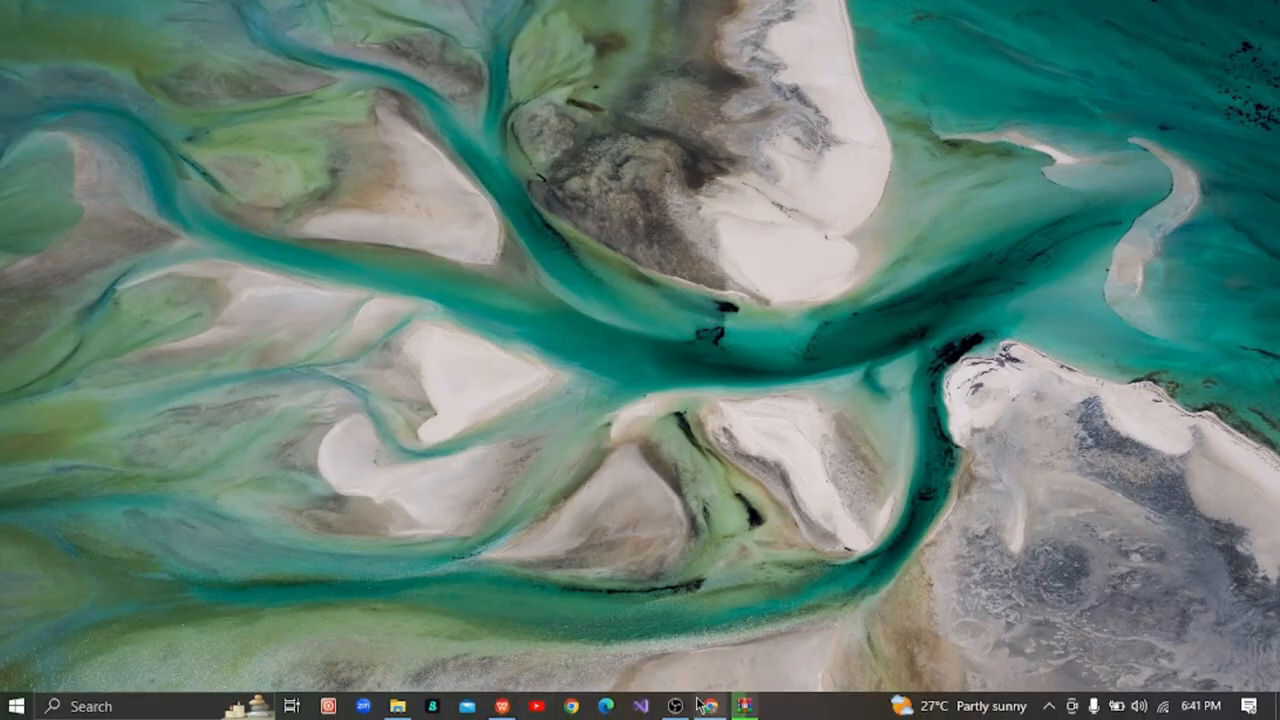
Switch to Chrome and search Google for "microsoft visual studio" in place of the WinRAR search
click(706, 706)
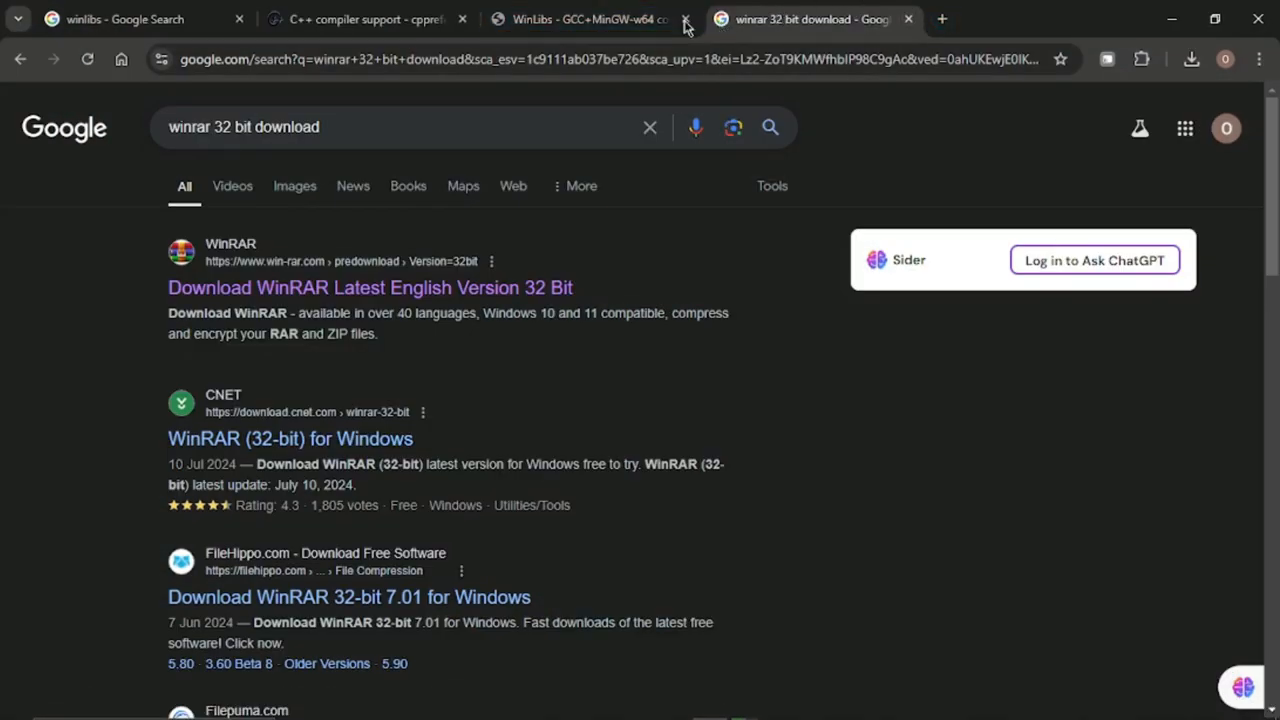
drag(396, 132, 103, 93)
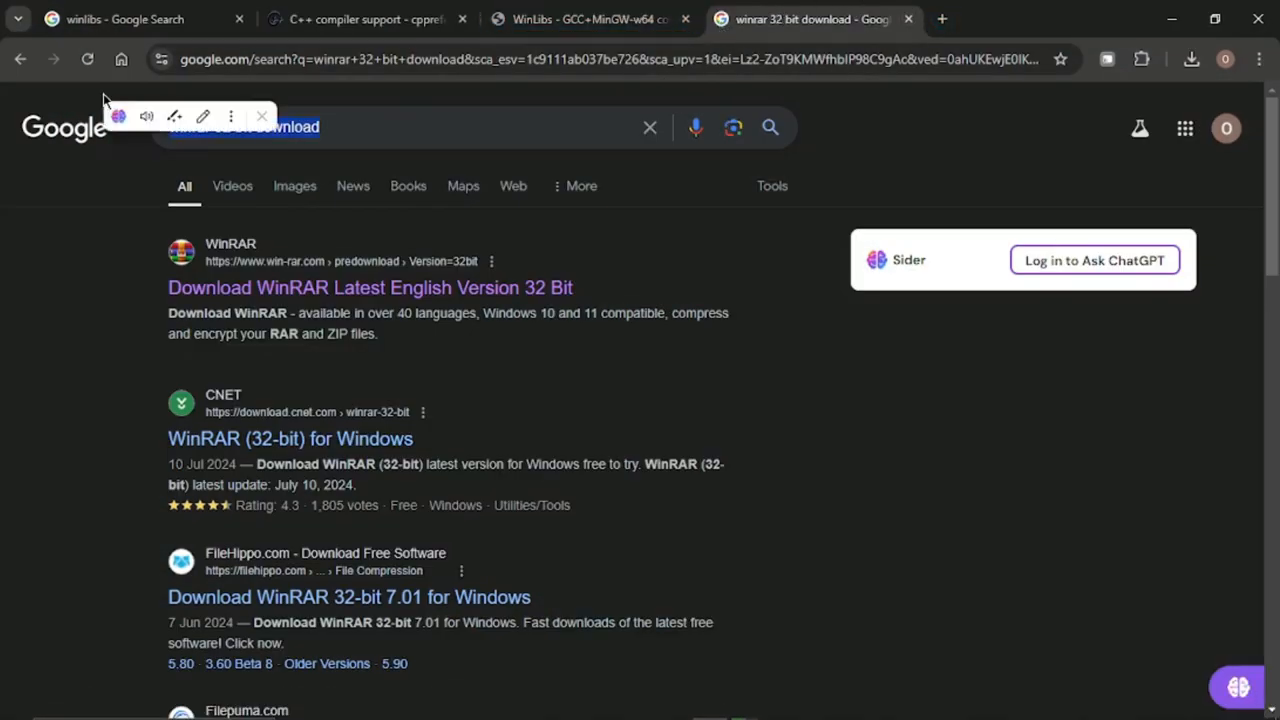
text(micr)
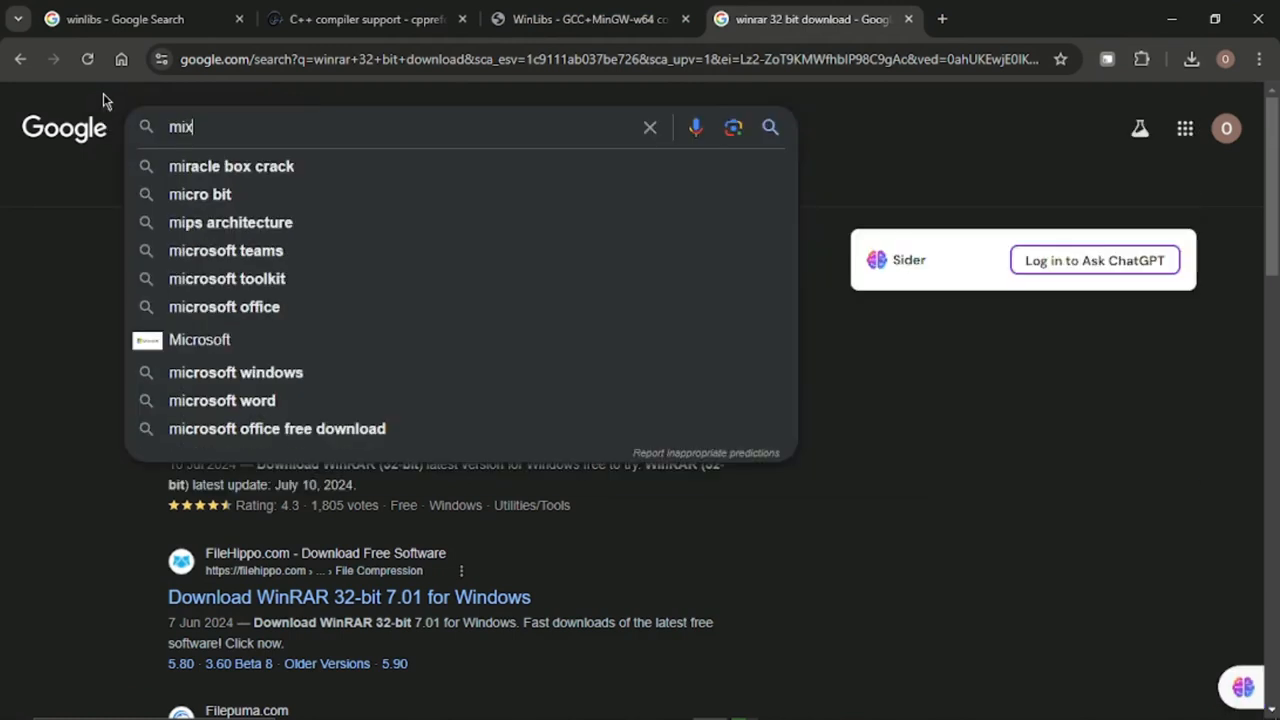
text(osof)
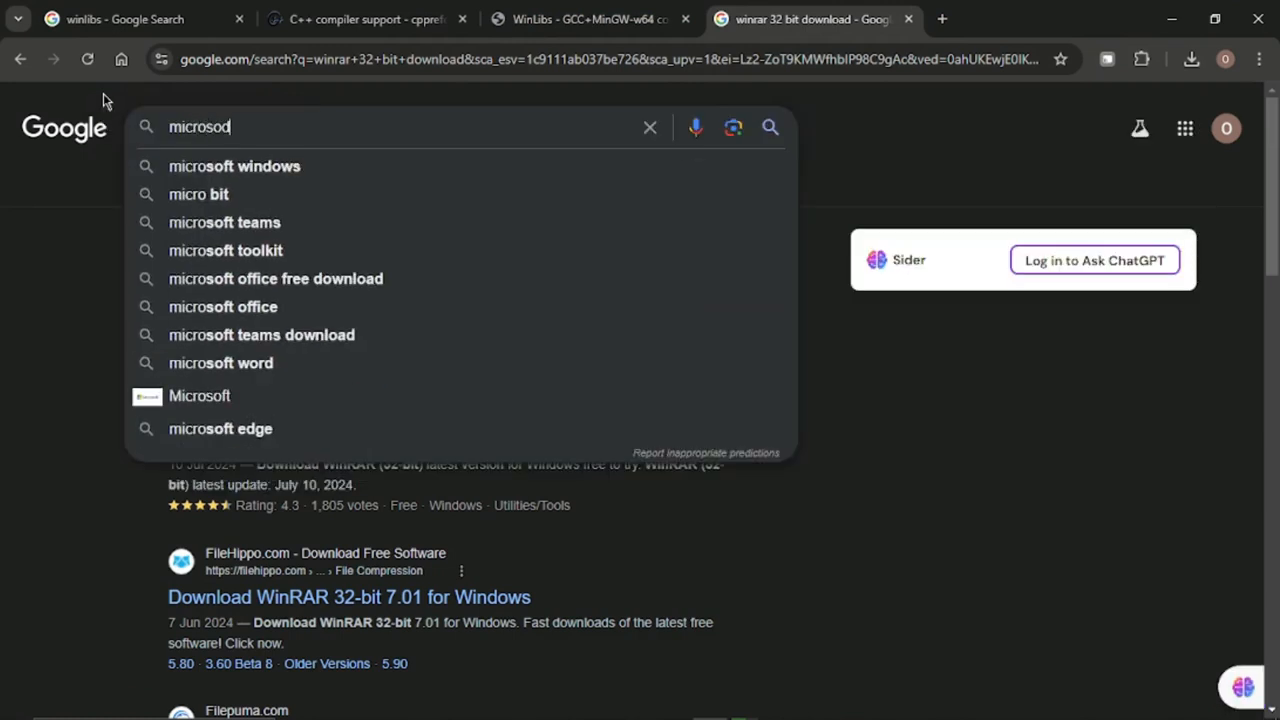
text(t )
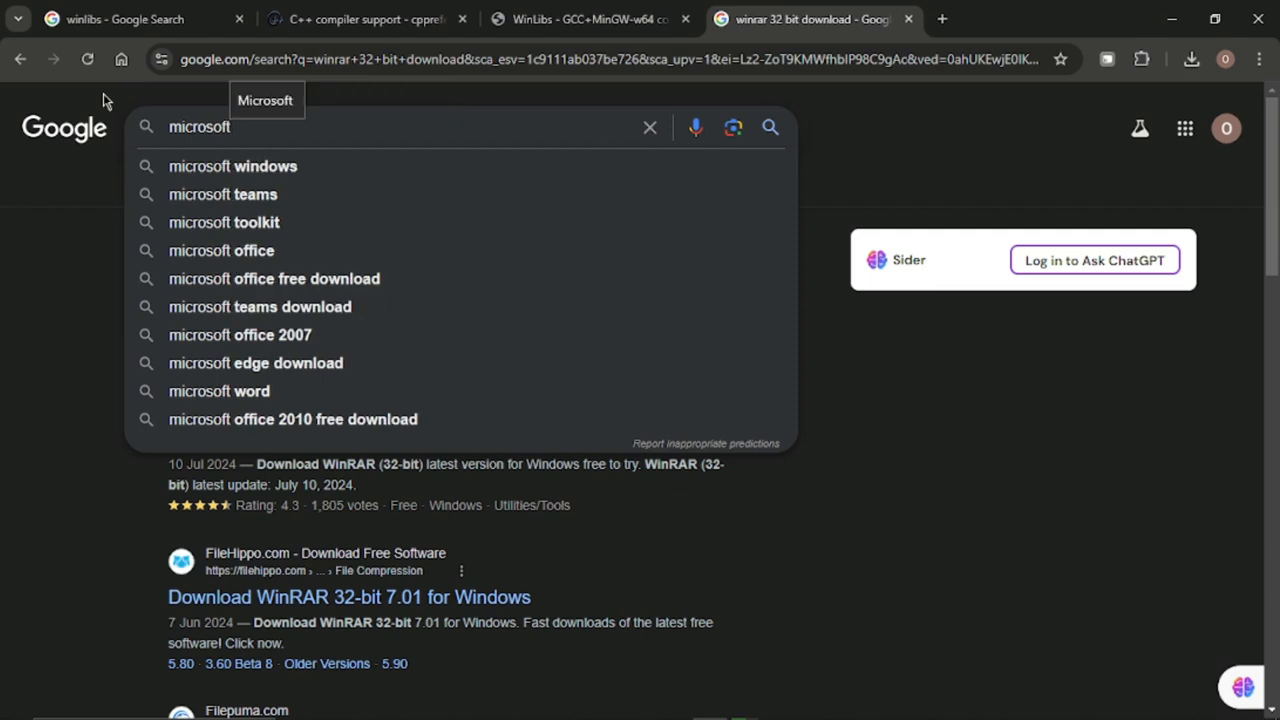
text(visu)
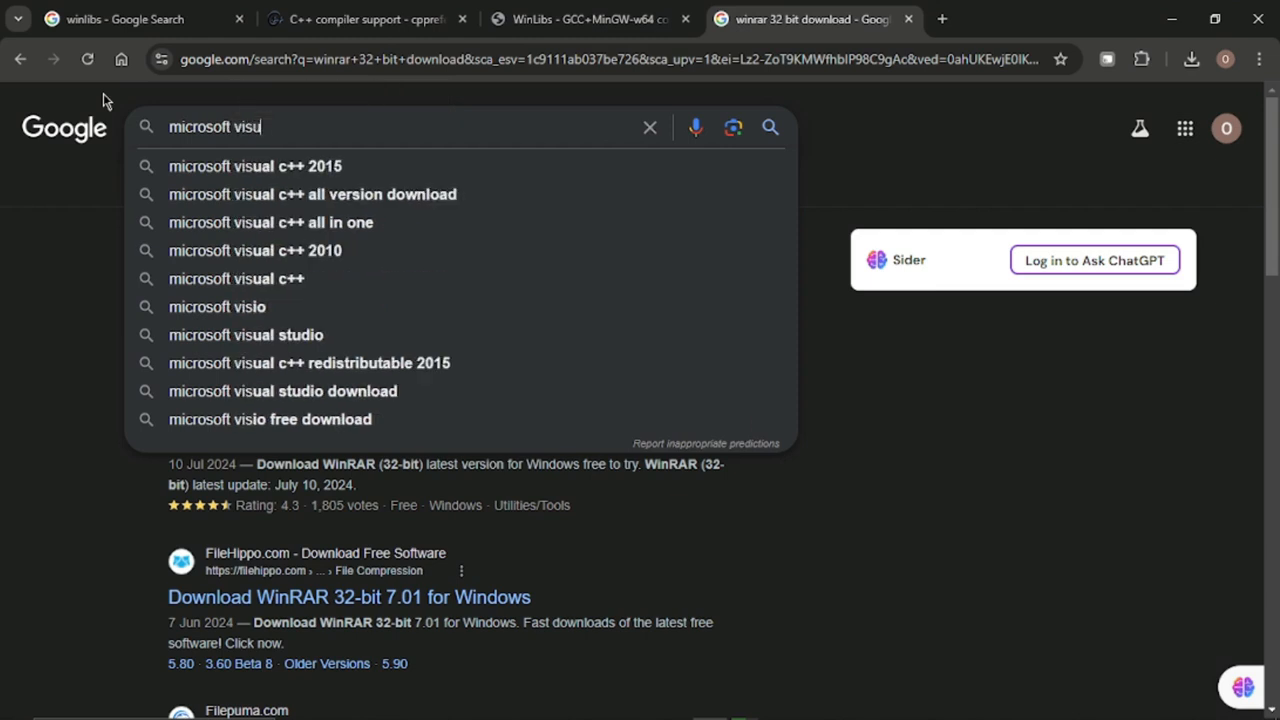
text(al studio)
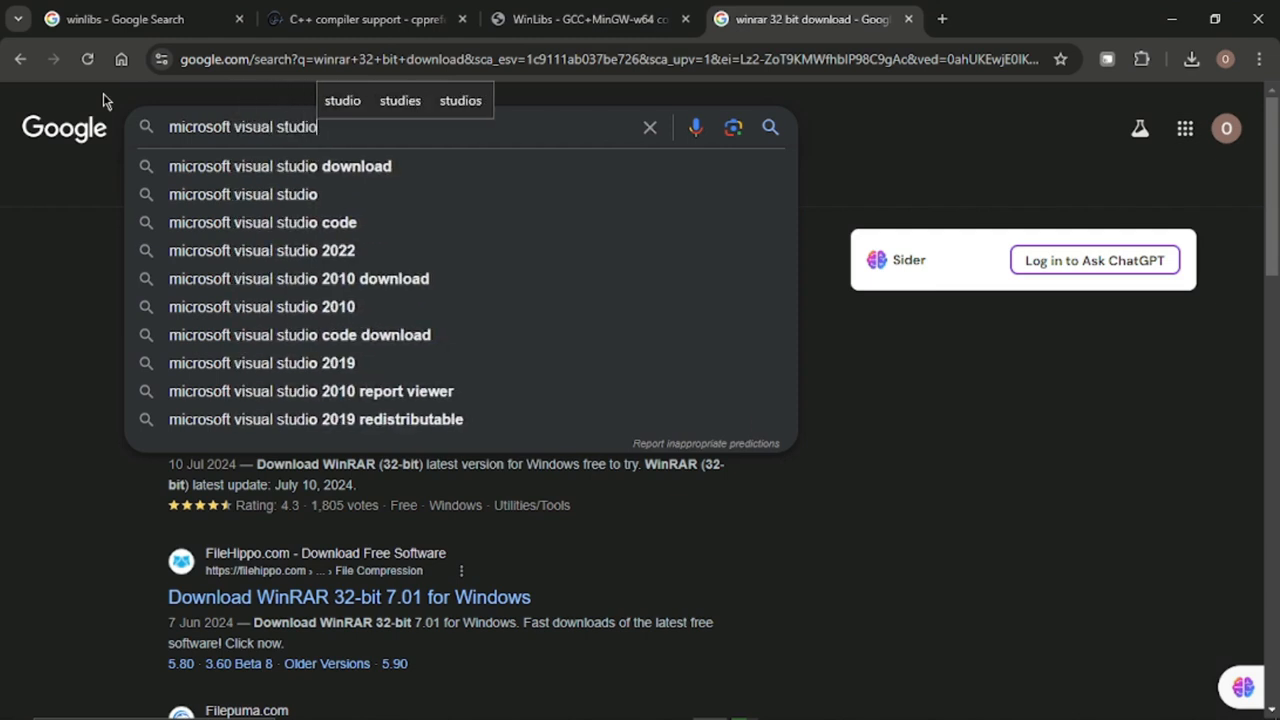
key(Return)
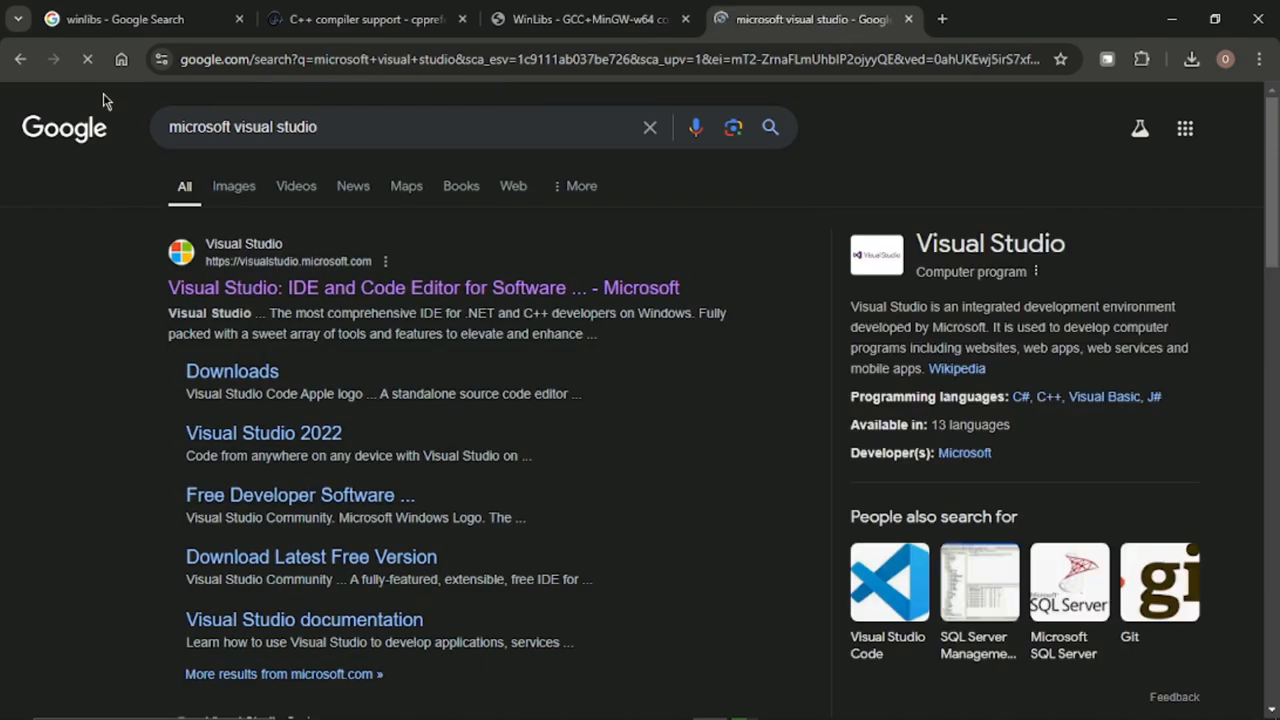
Open the visualstudio.microsoft.com search result in a new tab and bring that page to the front
right_click(476, 289)
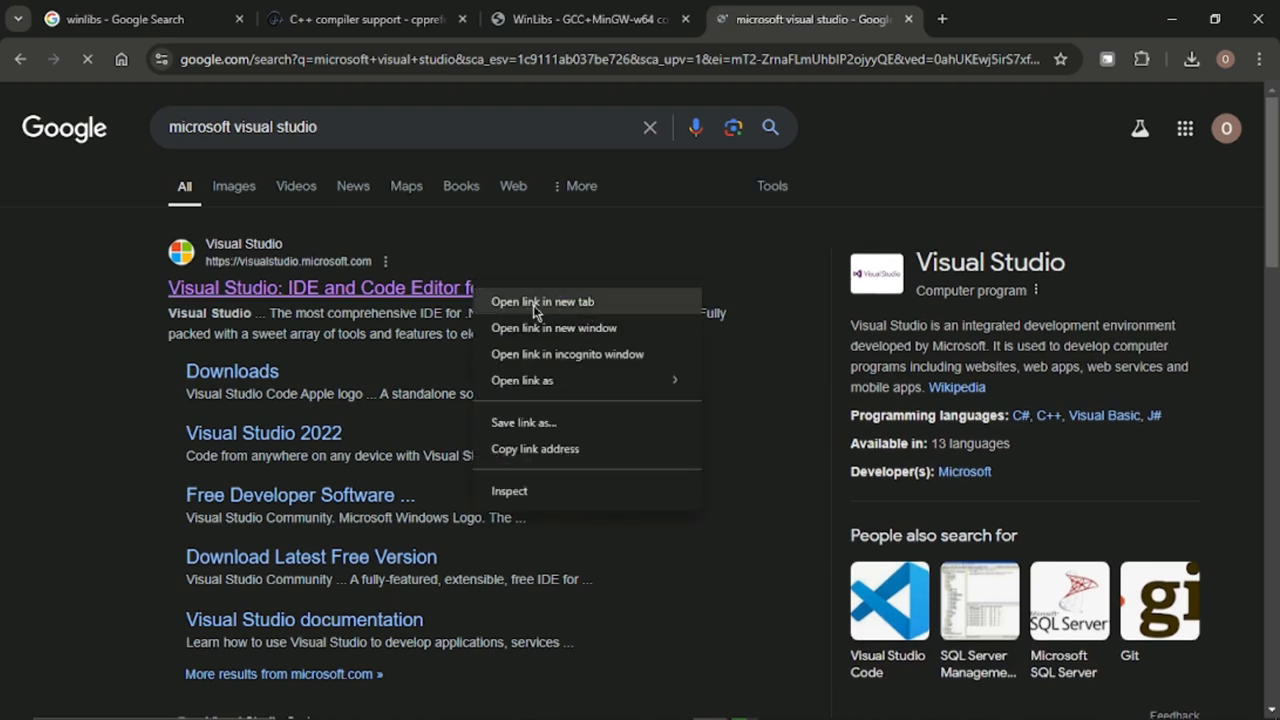
click(535, 302)
click(966, 8)
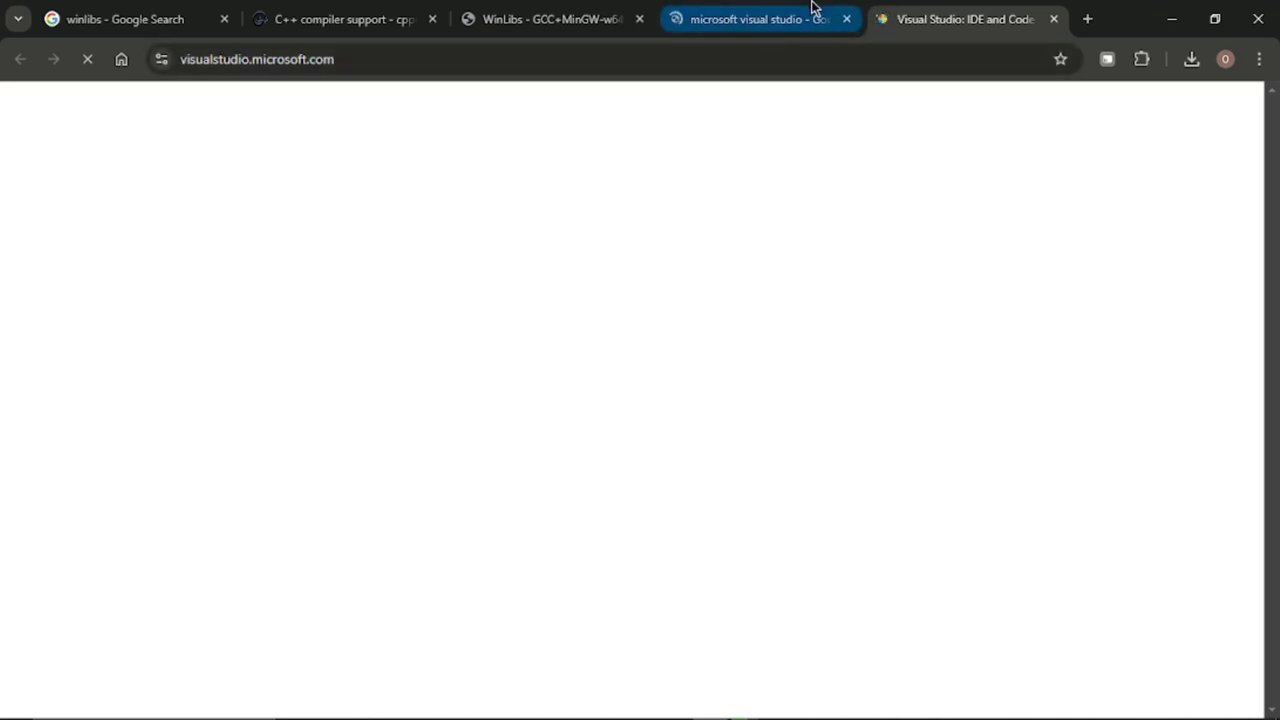
mouse_move(812, 6)
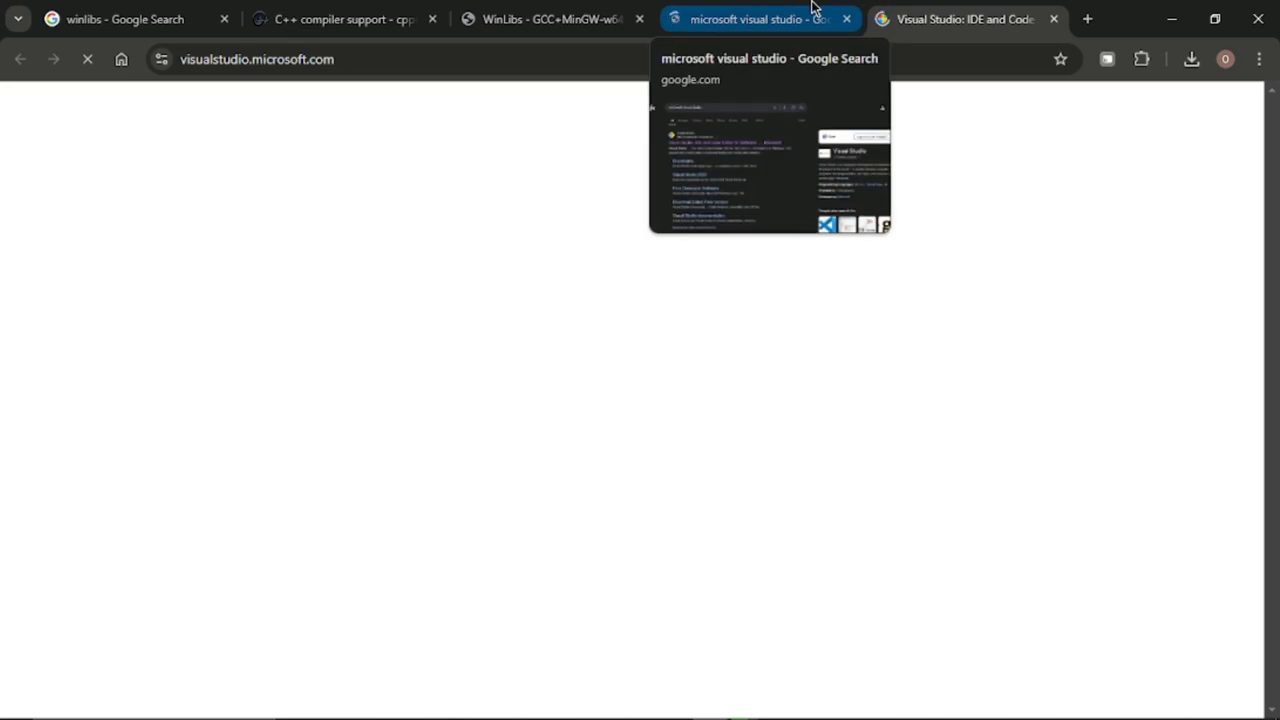
click(762, 18)
click(975, 22)
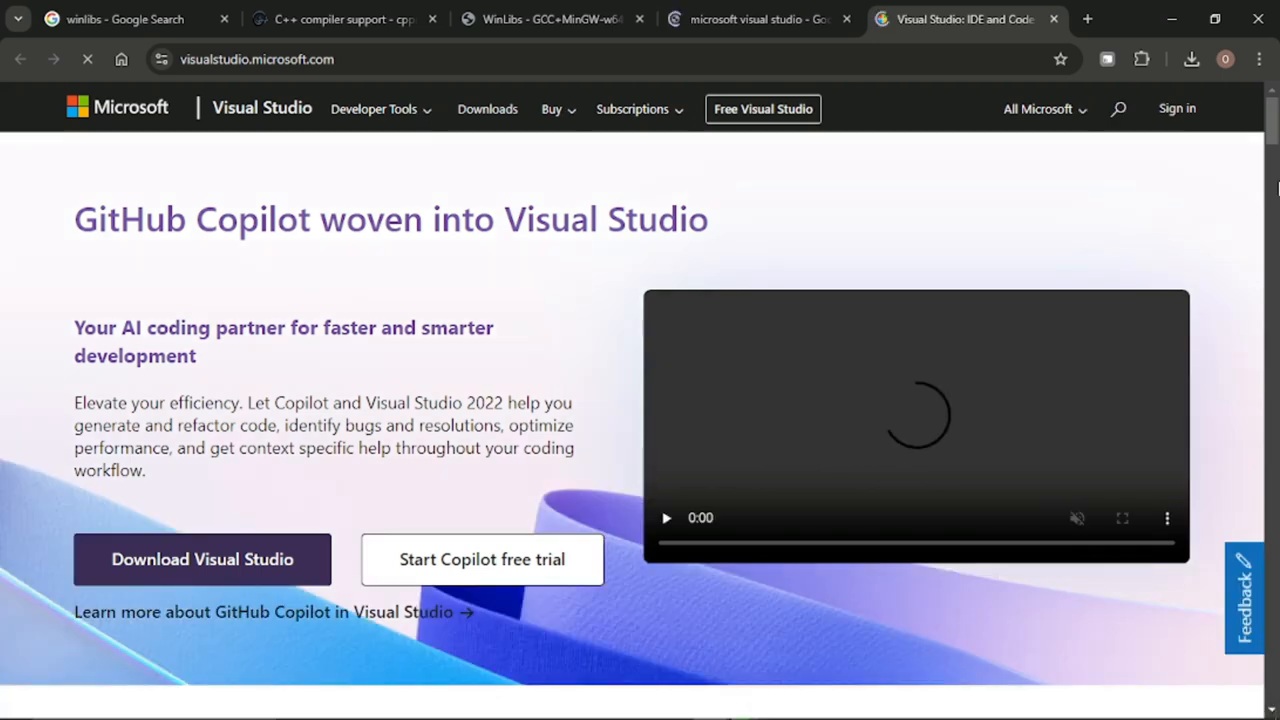
Download the Community 2022 edition of Visual Studio from the "Meet the Visual Studio family" section
drag(1272, 143, 1273, 182)
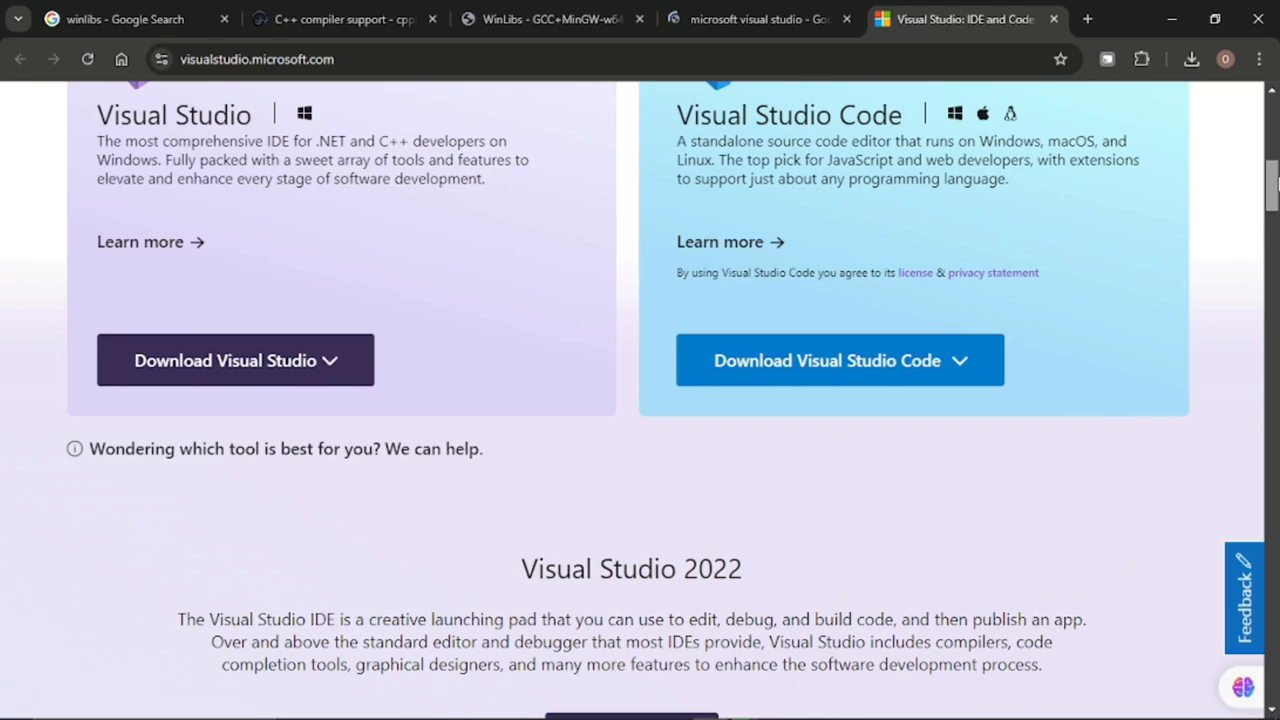
scroll(697, 134, up, 1)
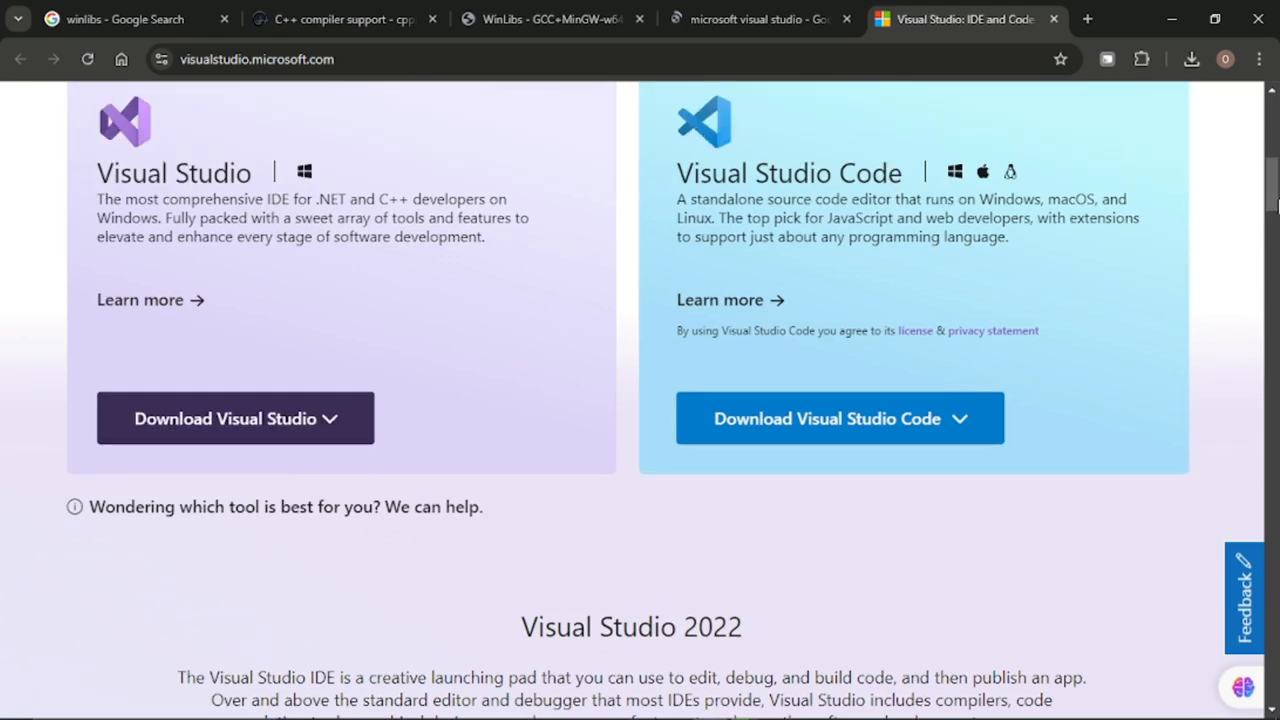
drag(1274, 205, 678, 160)
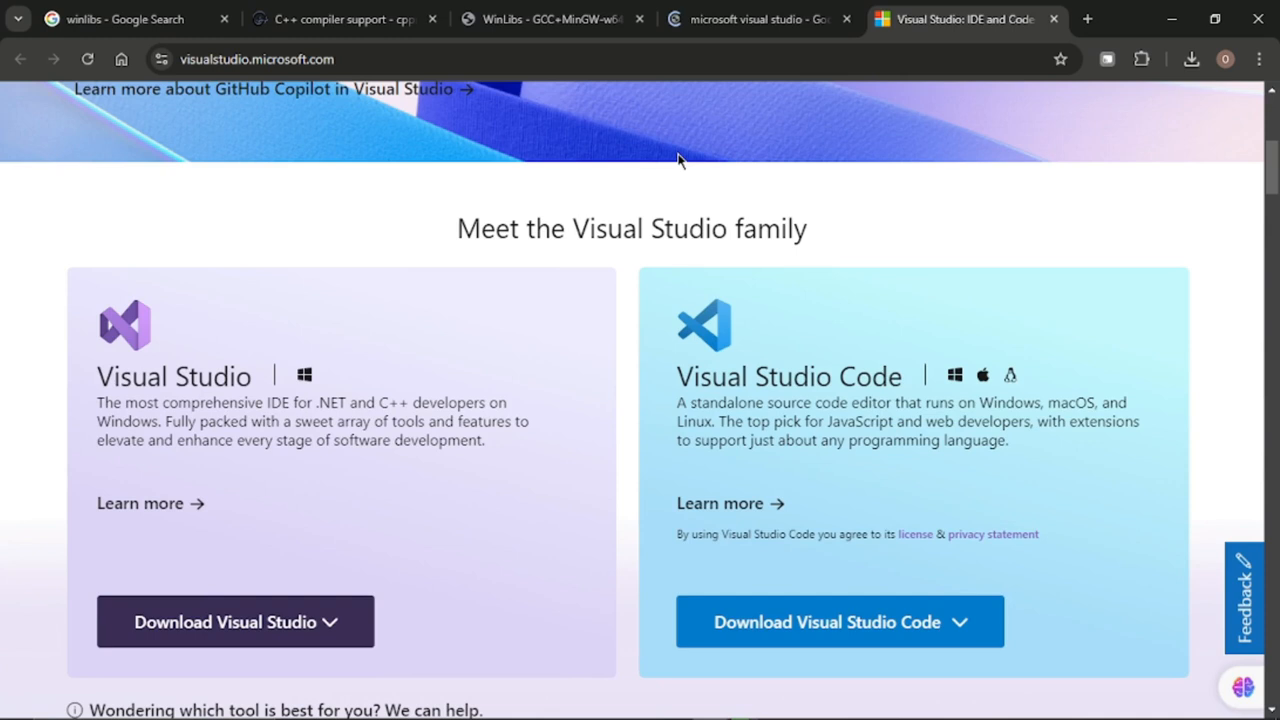
drag(1275, 187, 1277, 186)
scroll(741, 150, down, 1)
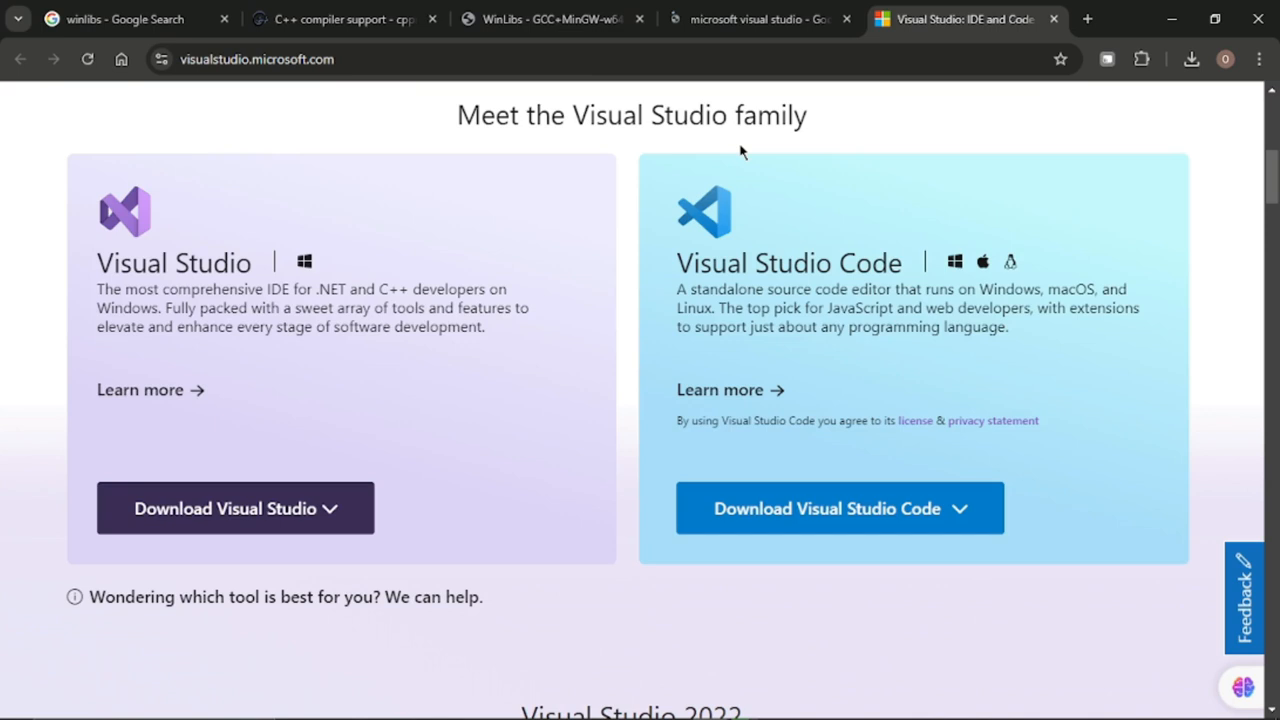
click(225, 512)
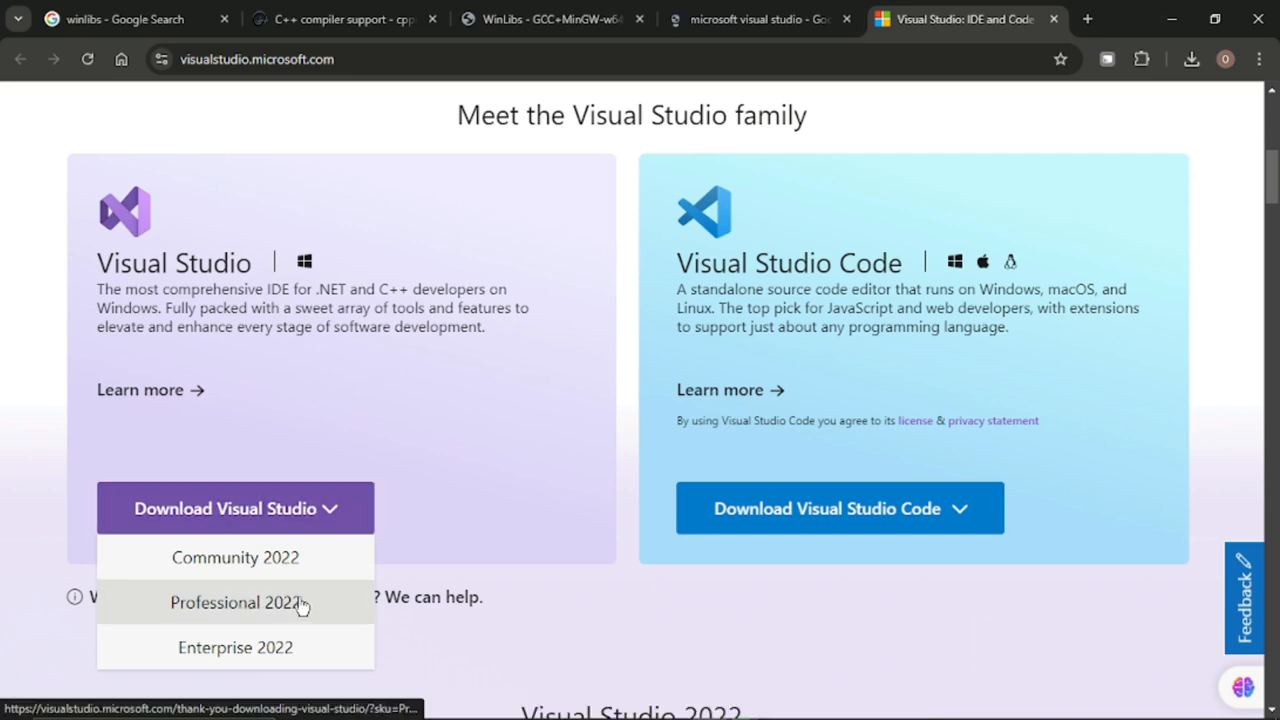
click(230, 562)
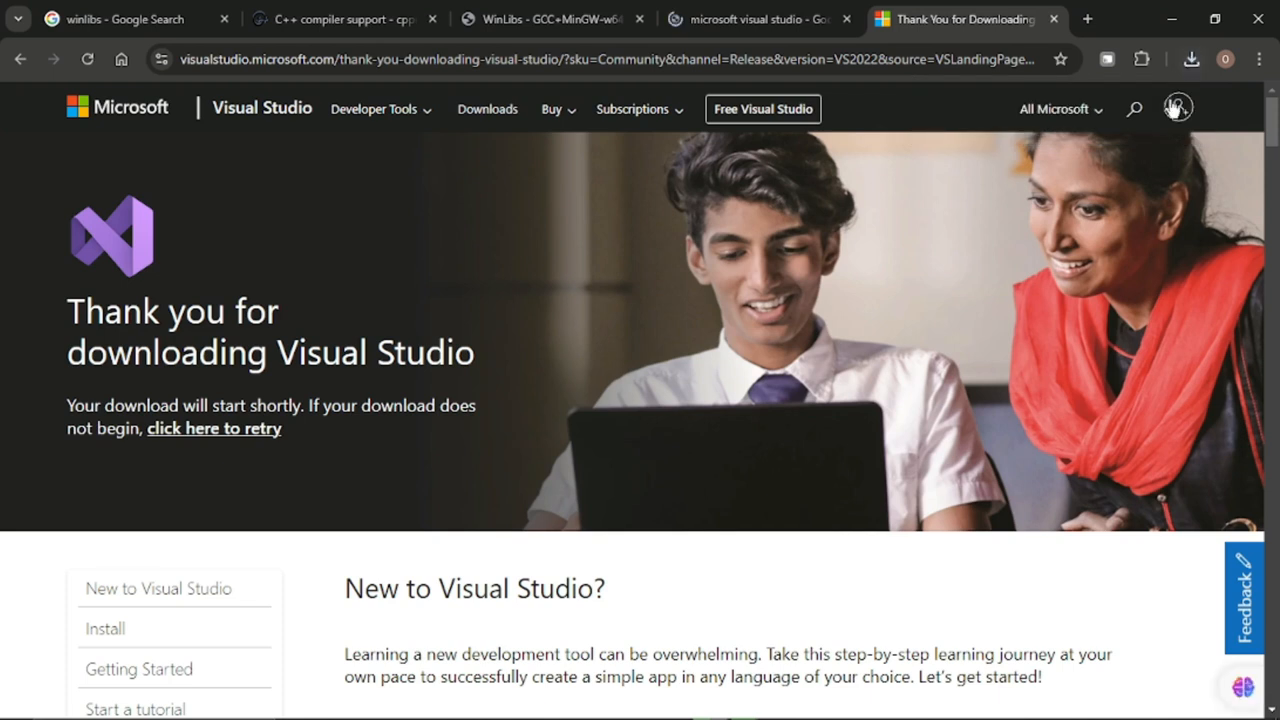
Review the recent download history, return to the Visual Studio search results and minimize the browser
click(1191, 59)
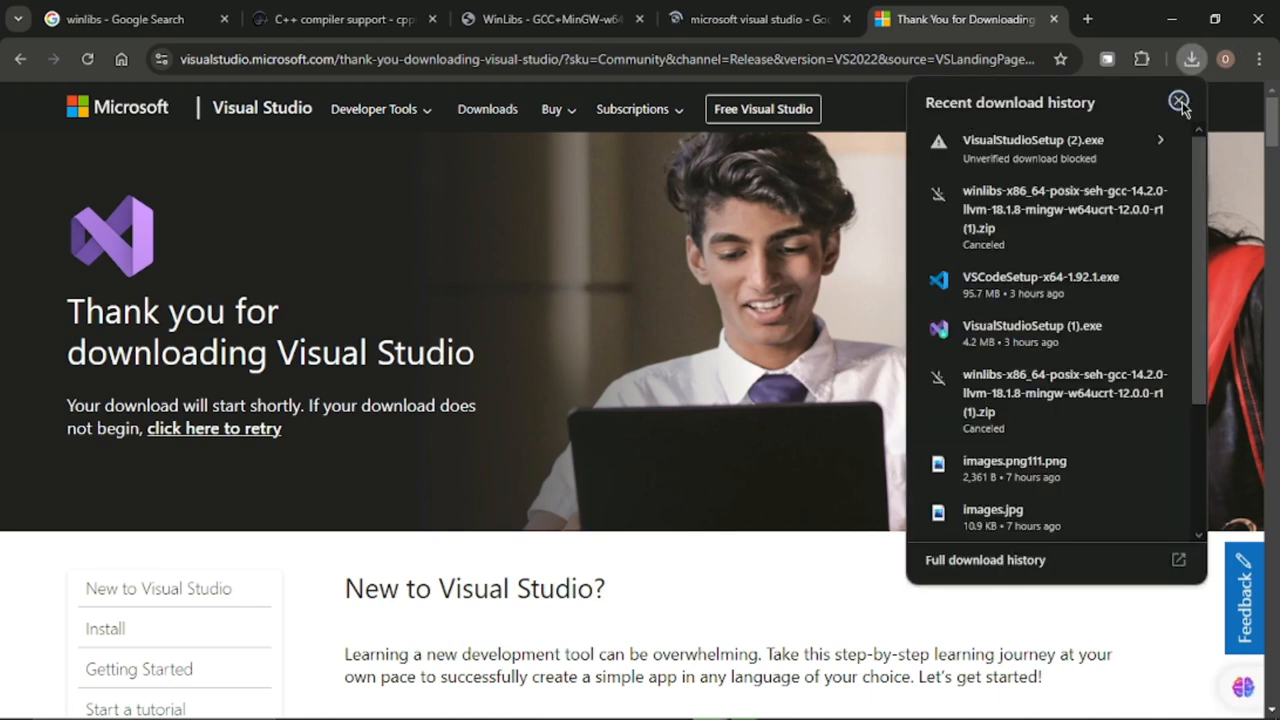
click(1179, 103)
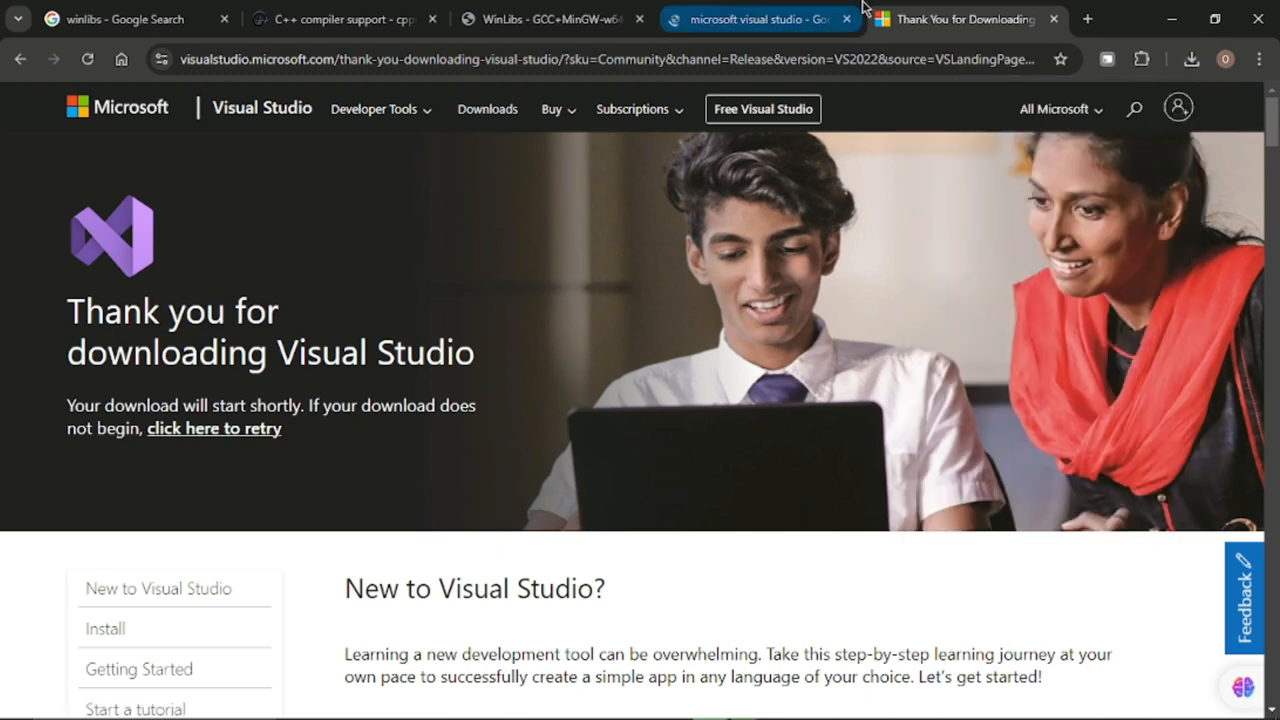
click(779, 8)
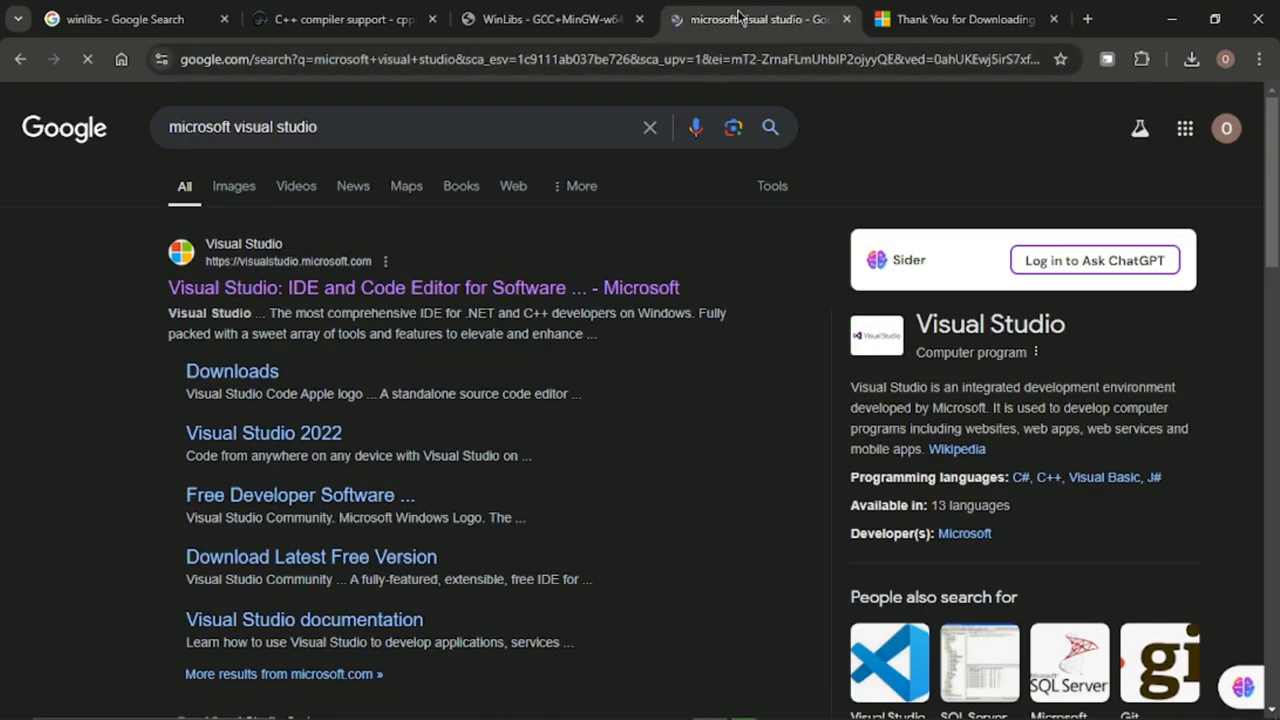
click(1171, 18)
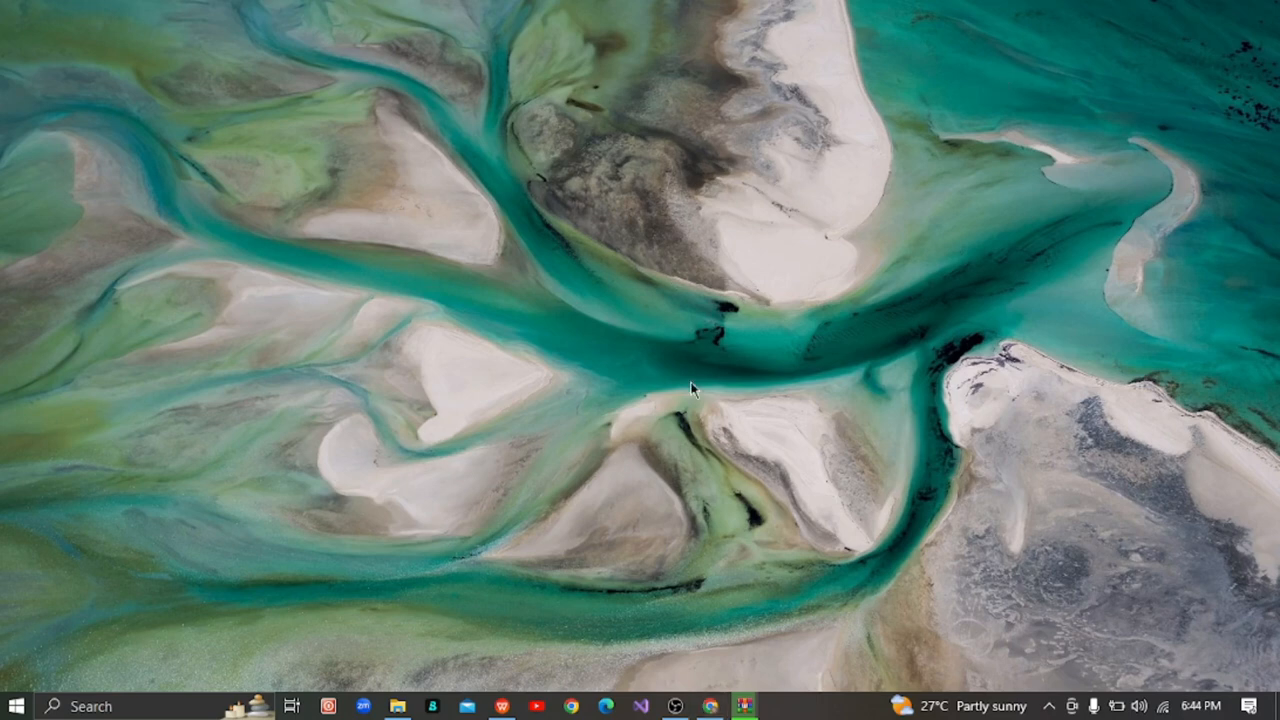
Launch VisualStudioSetup (1).exe from the Downloads folder and minimize the folder window
mouse_move(398, 708)
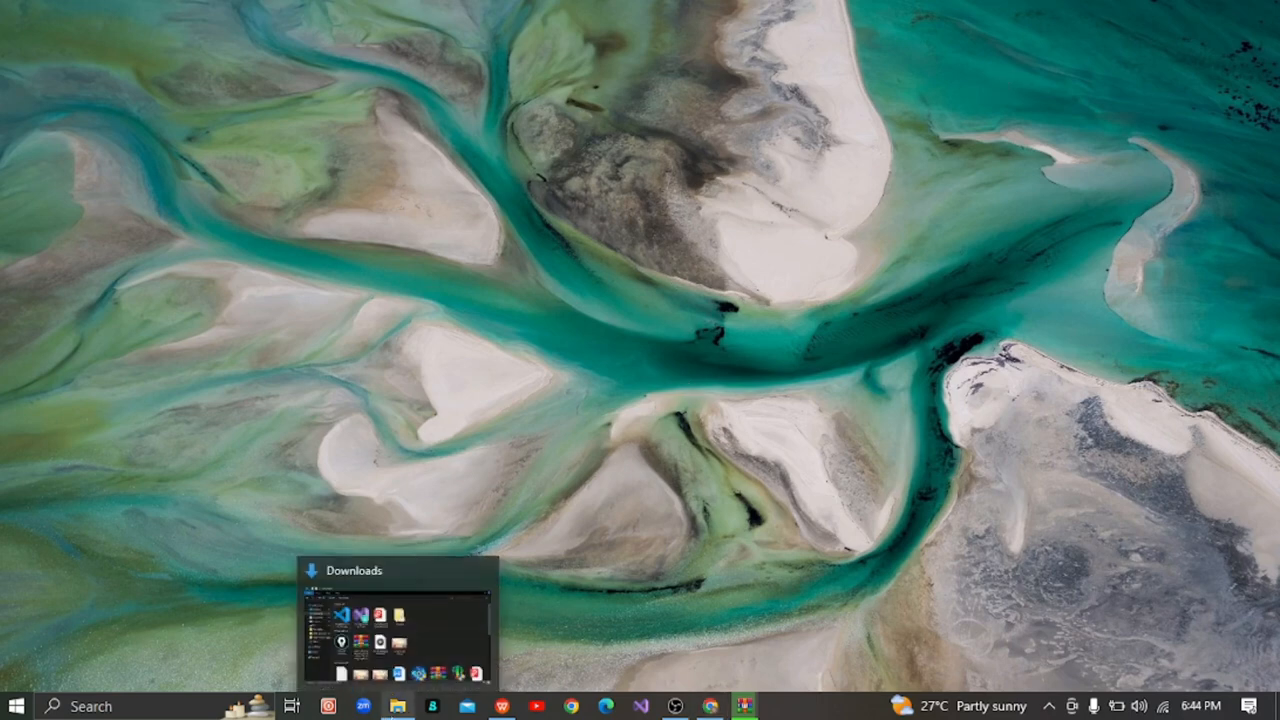
click(452, 634)
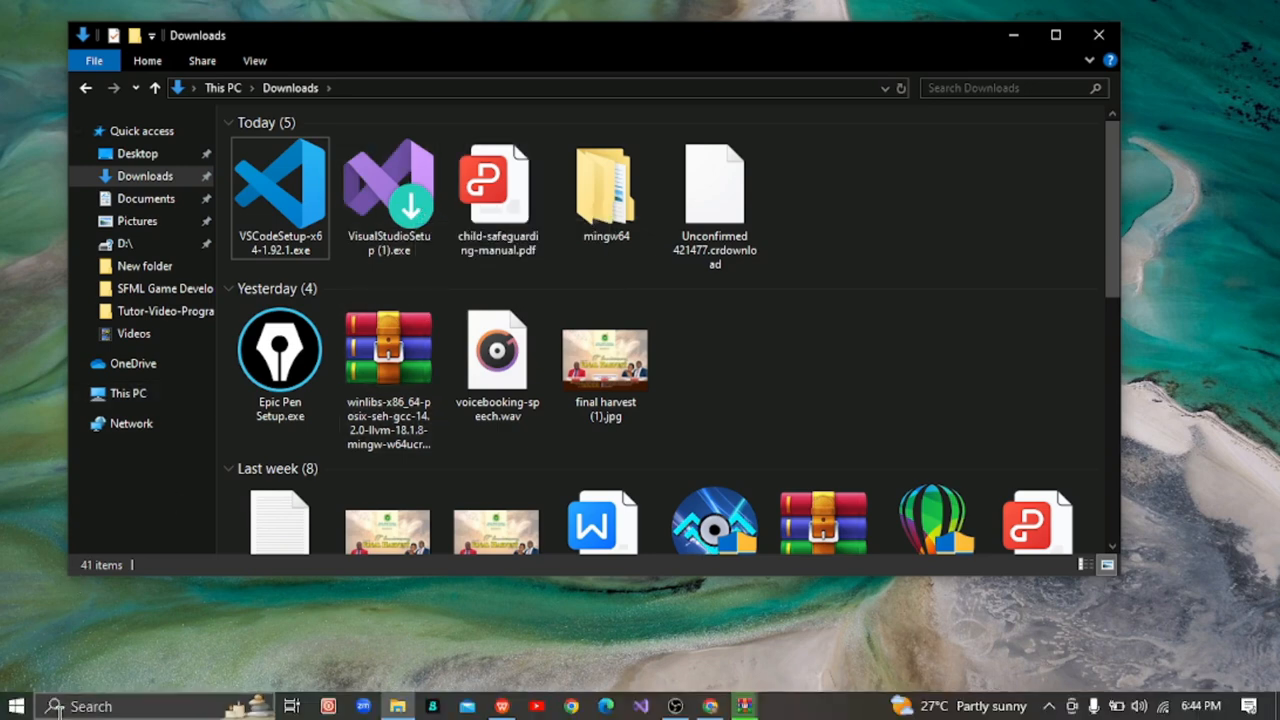
click(57, 708)
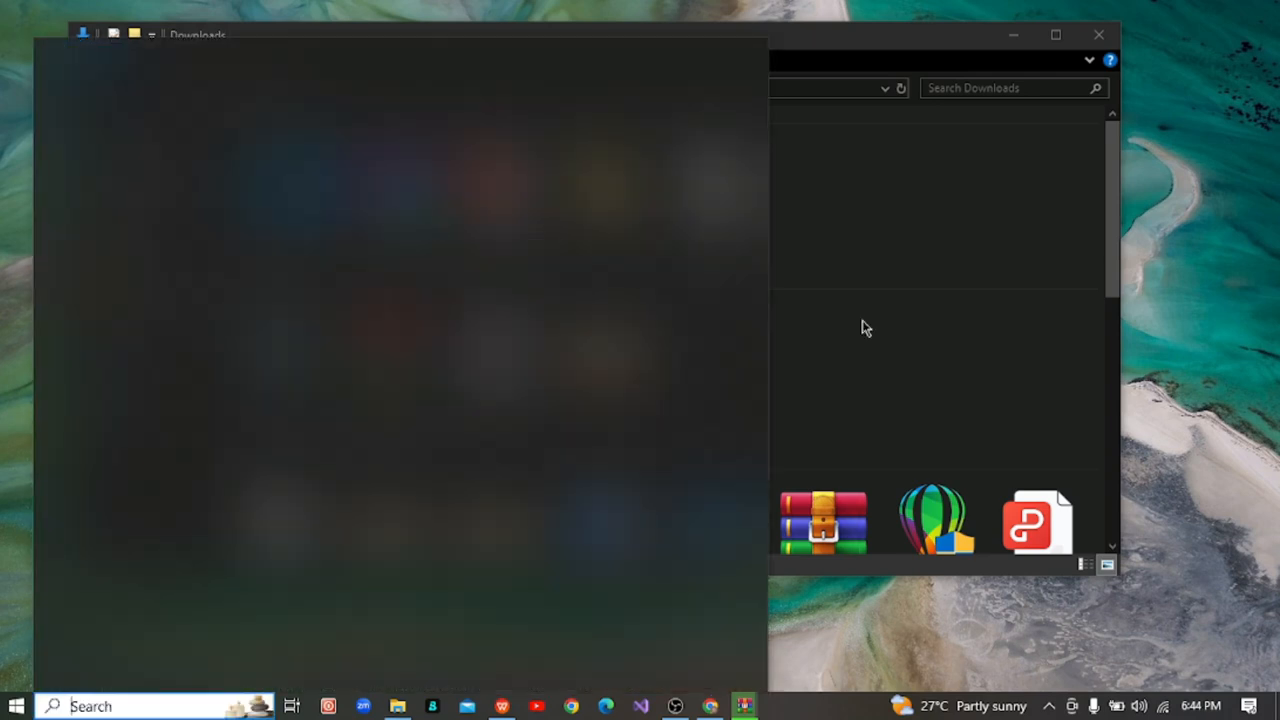
click(900, 32)
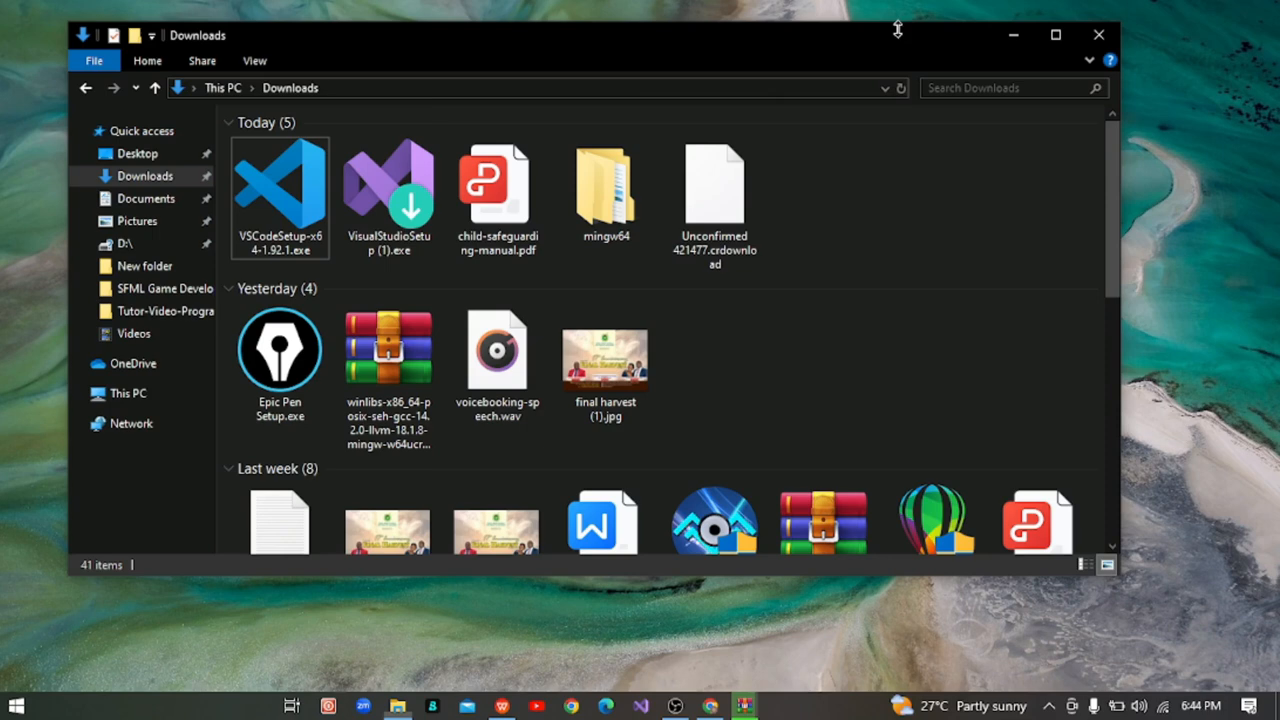
double_click(416, 168)
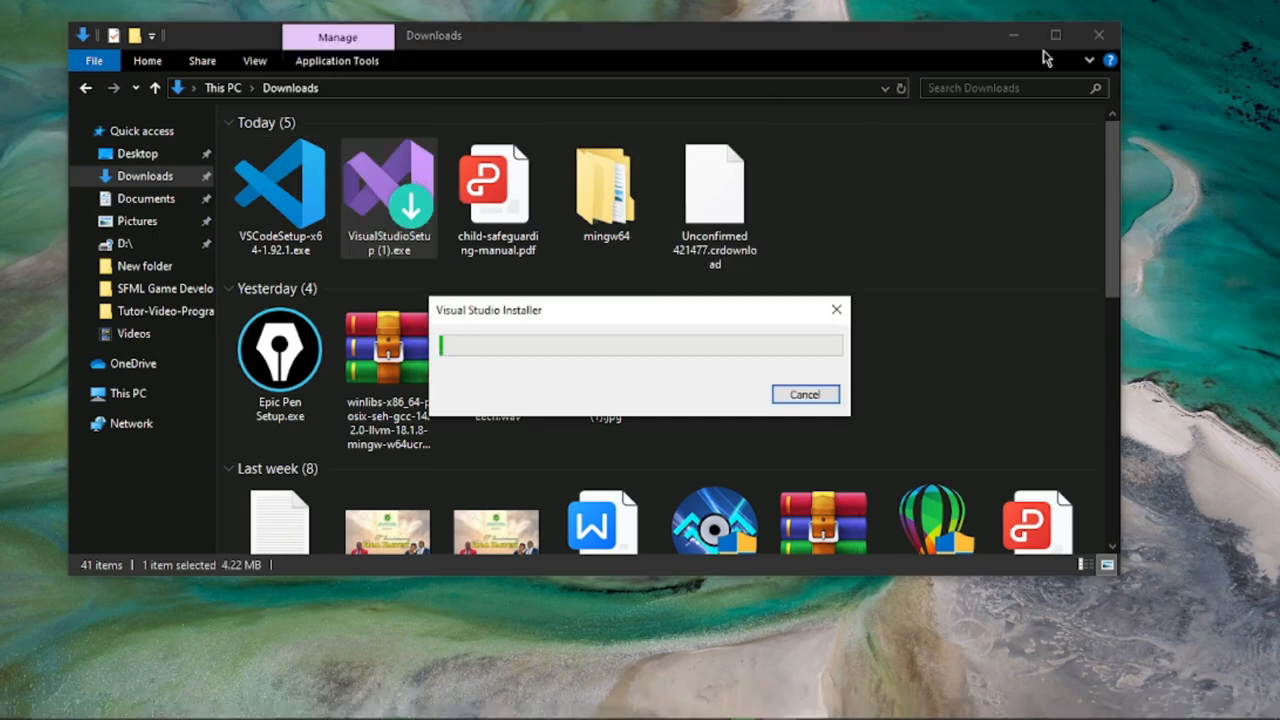
click(1013, 35)
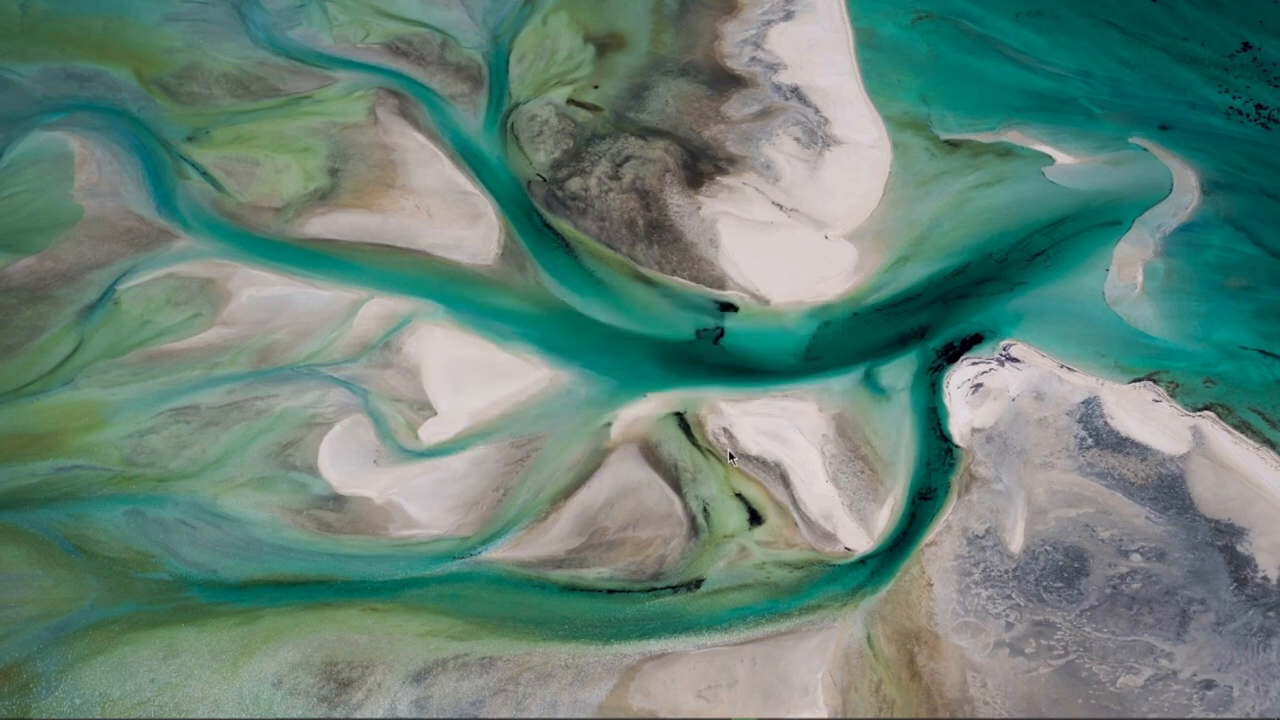
Bring back the WinRAR extraction window to check how far the winlibs archive has been extracted
mouse_move(444, 717)
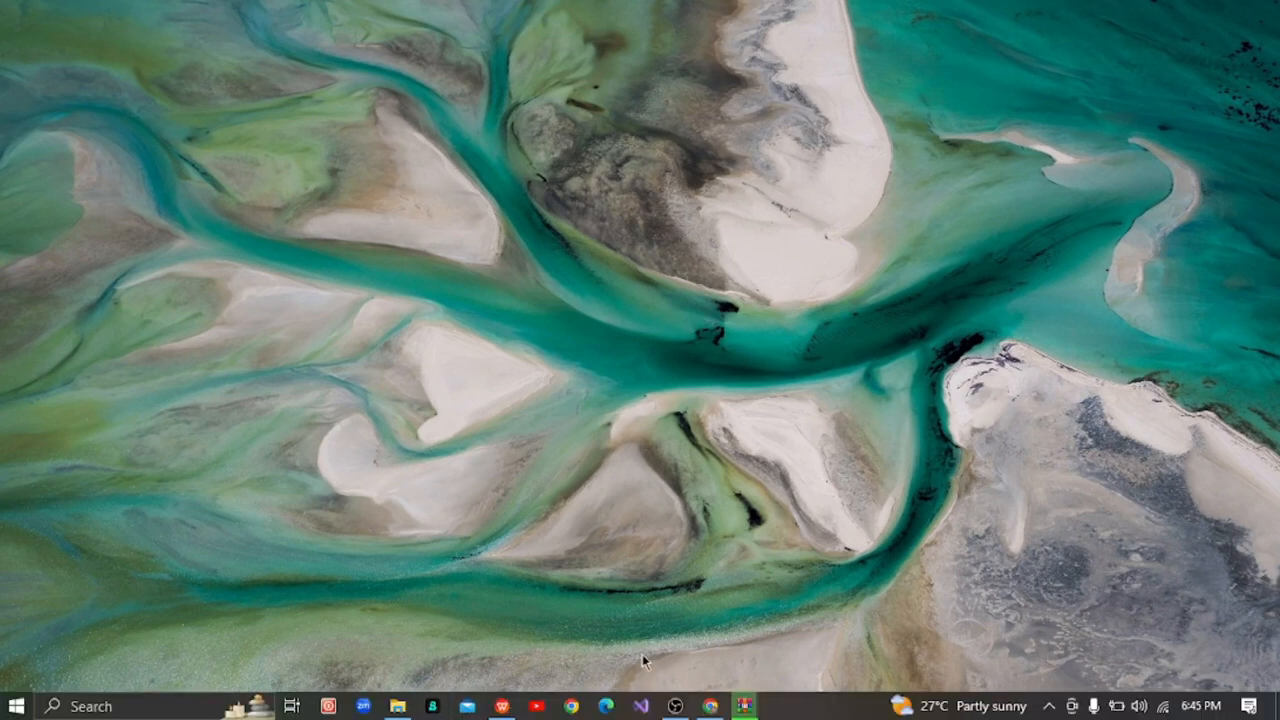
click(744, 706)
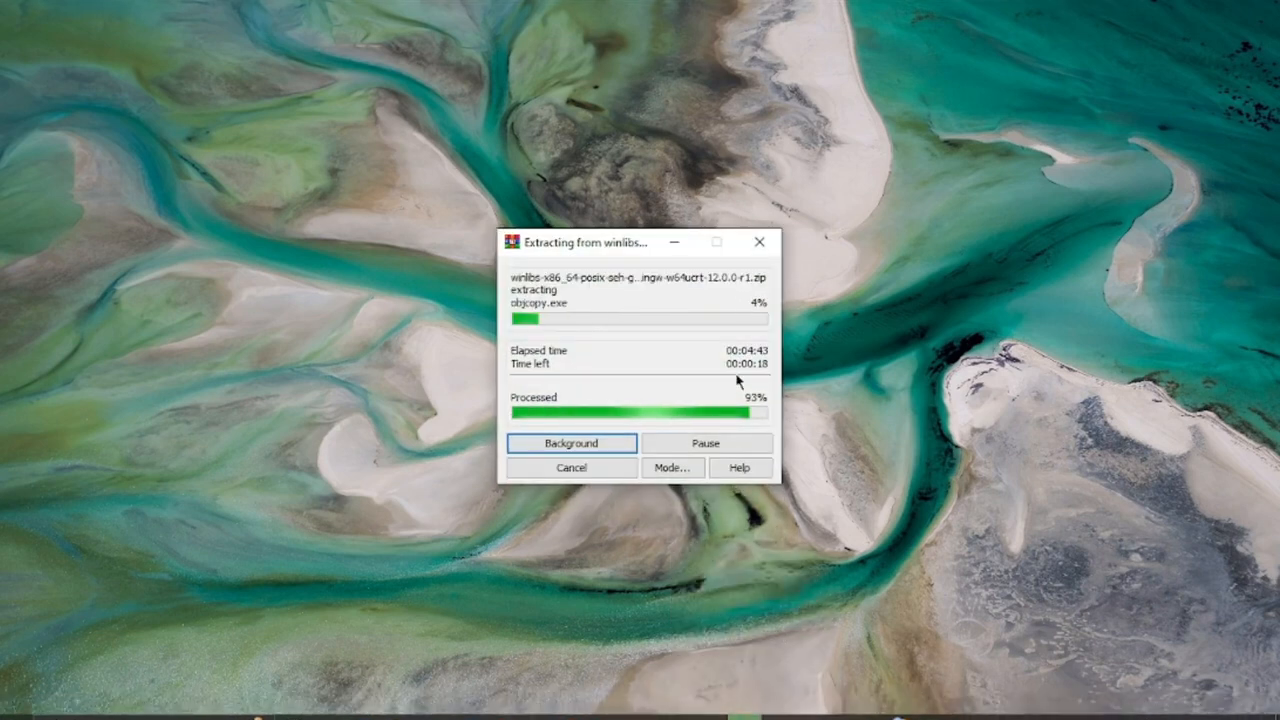
Minimize the WinRAR extraction window, recheck the winlibs archive's extraction progress and minimize it again
click(674, 246)
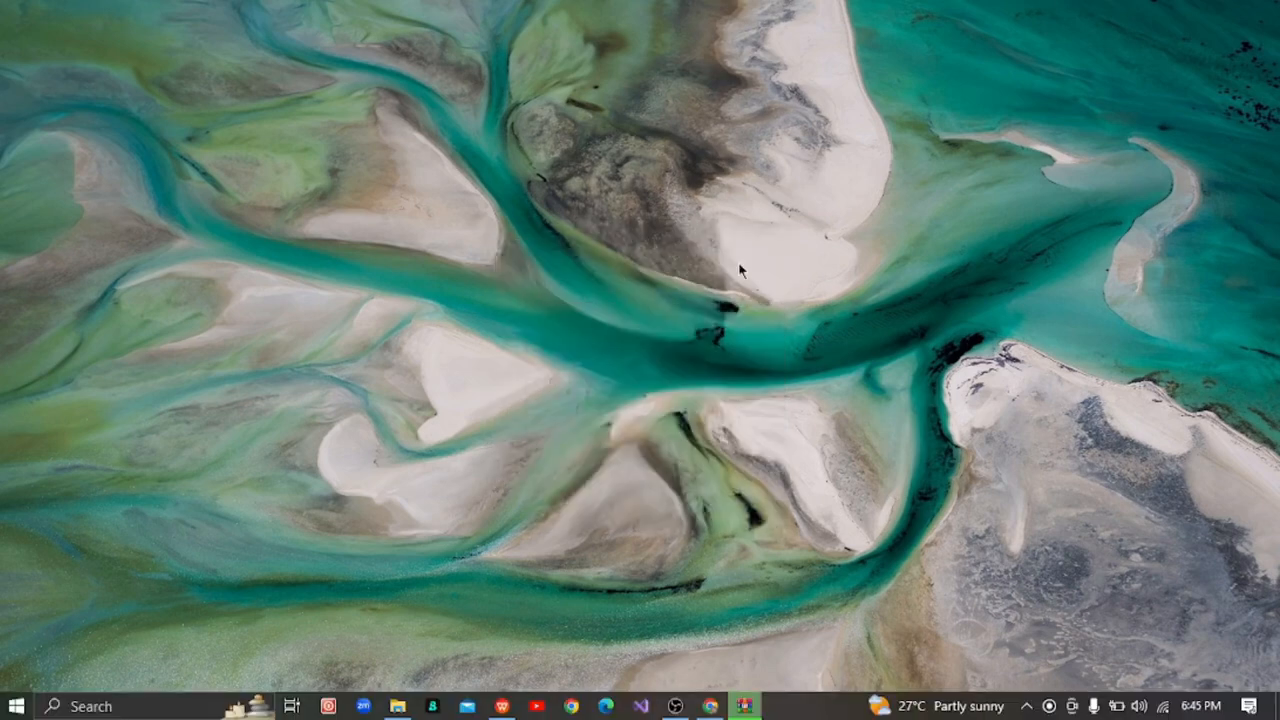
right_click(886, 343)
click(893, 349)
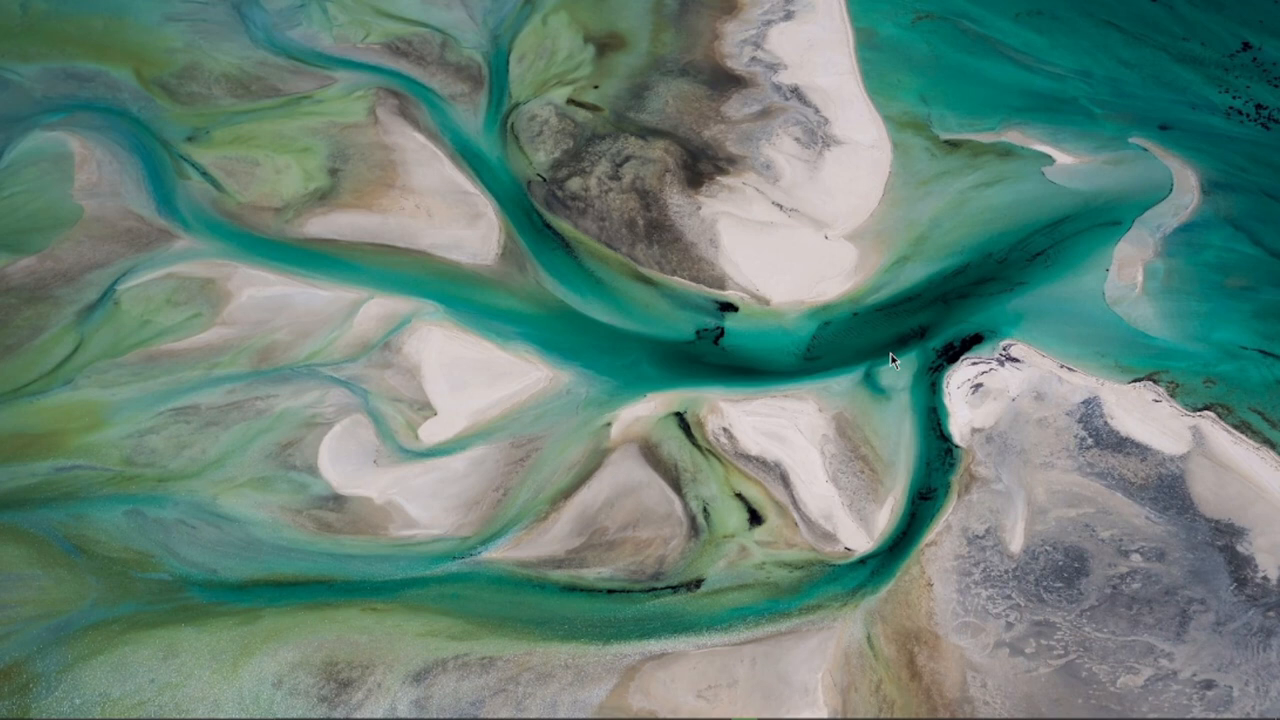
mouse_move(323, 716)
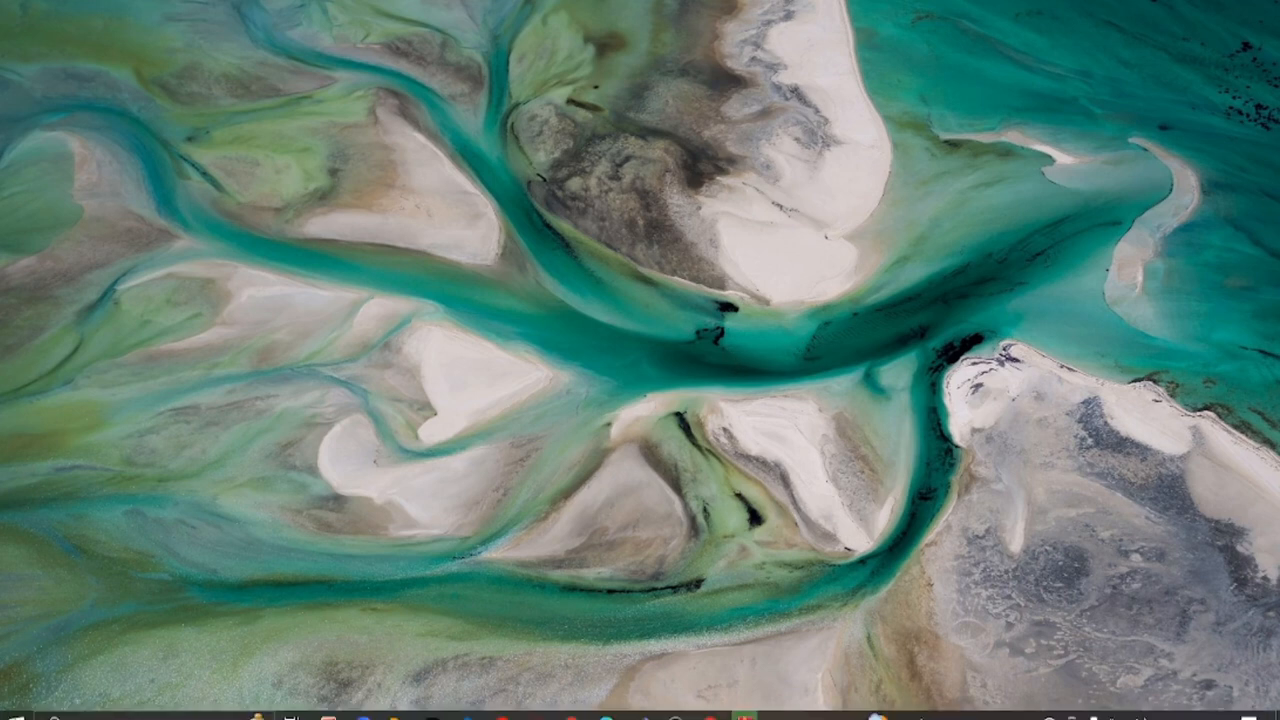
click(749, 708)
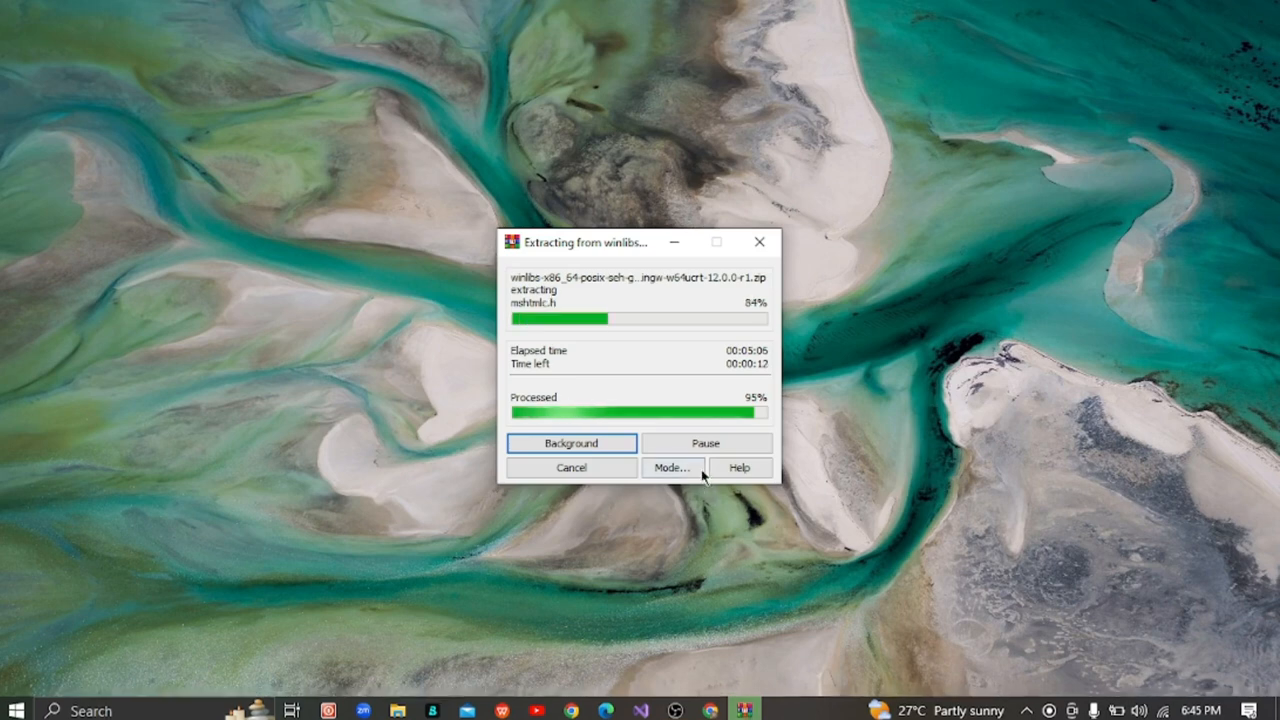
click(674, 242)
Launch Visual Studio Installer from the recent apps in Windows search and minimize its window
click(75, 704)
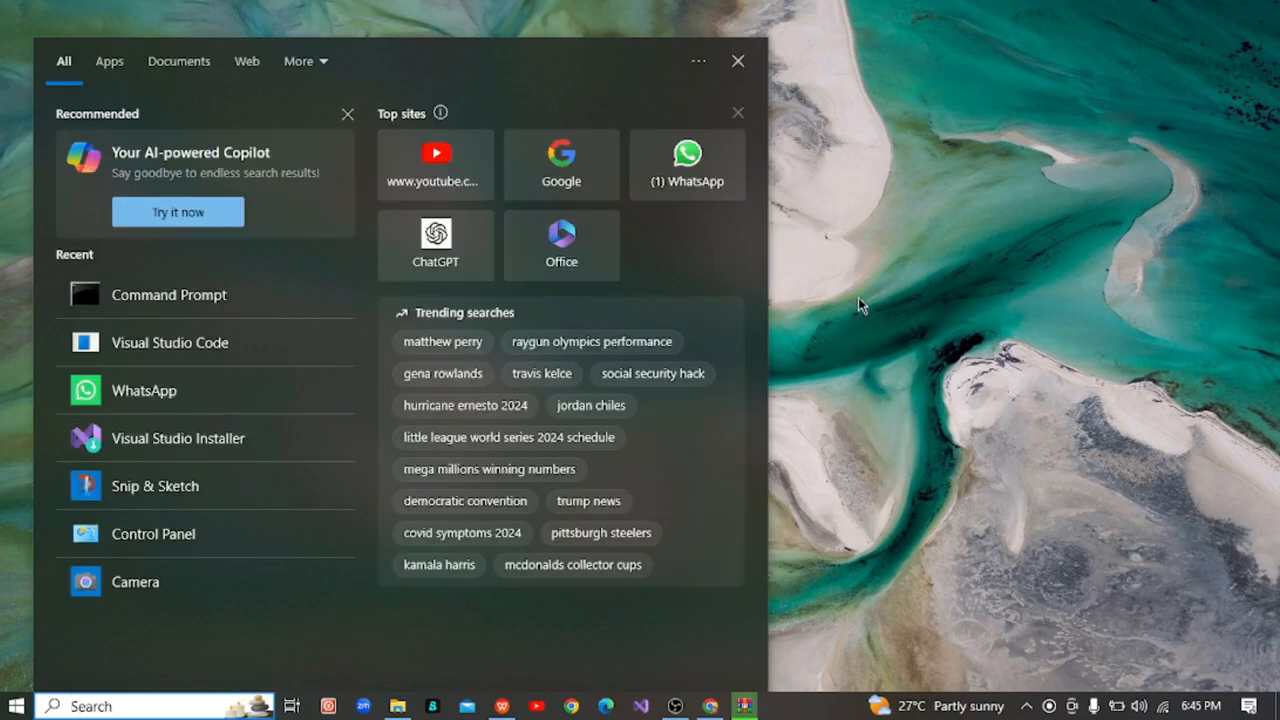
click(164, 437)
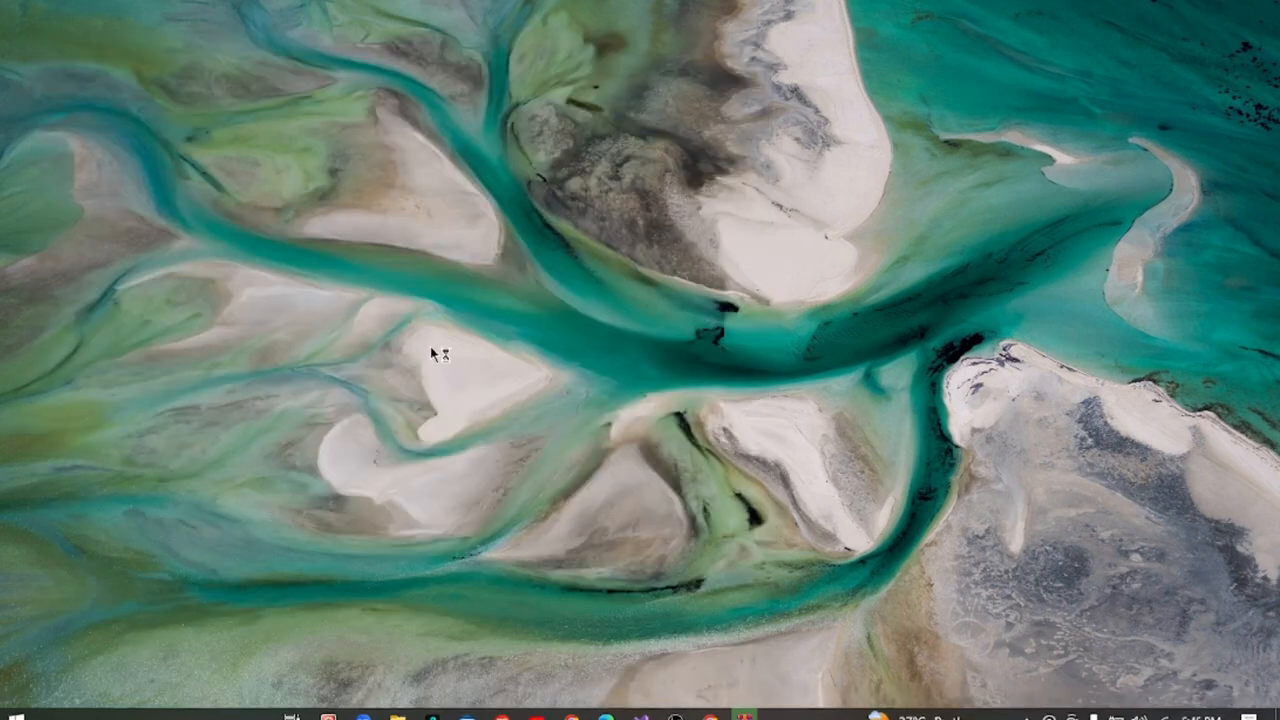
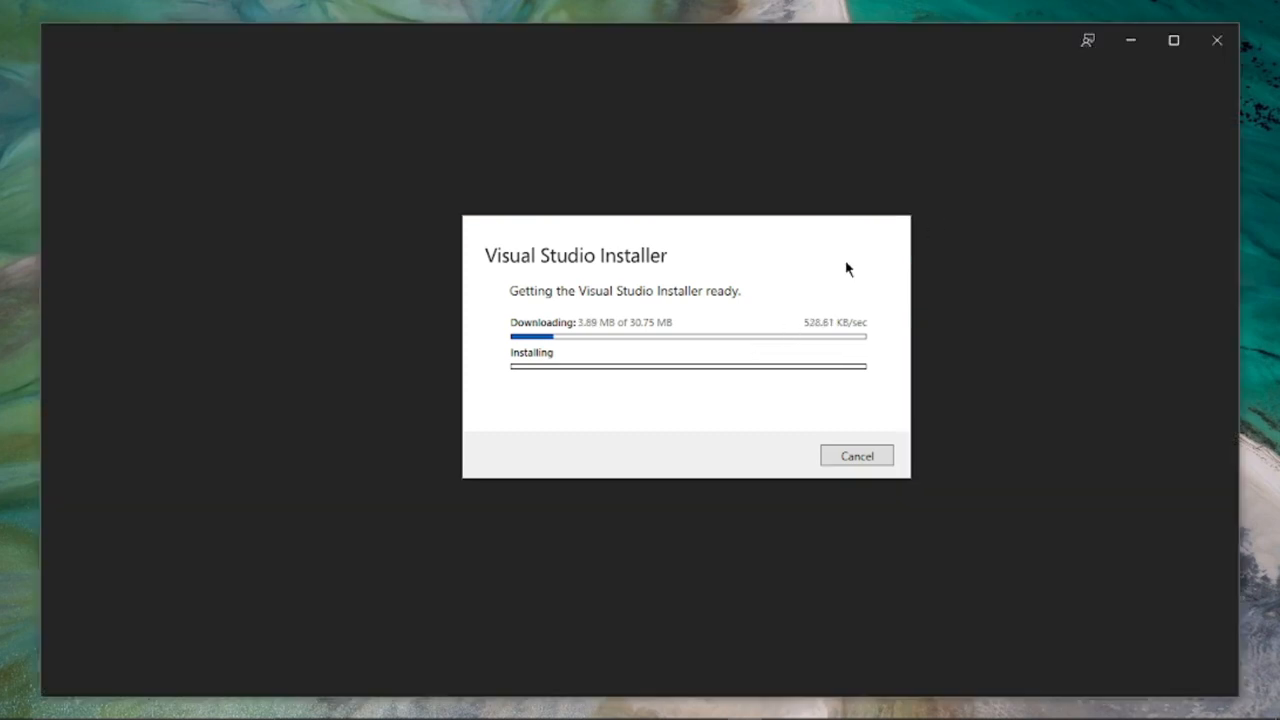
click(1132, 44)
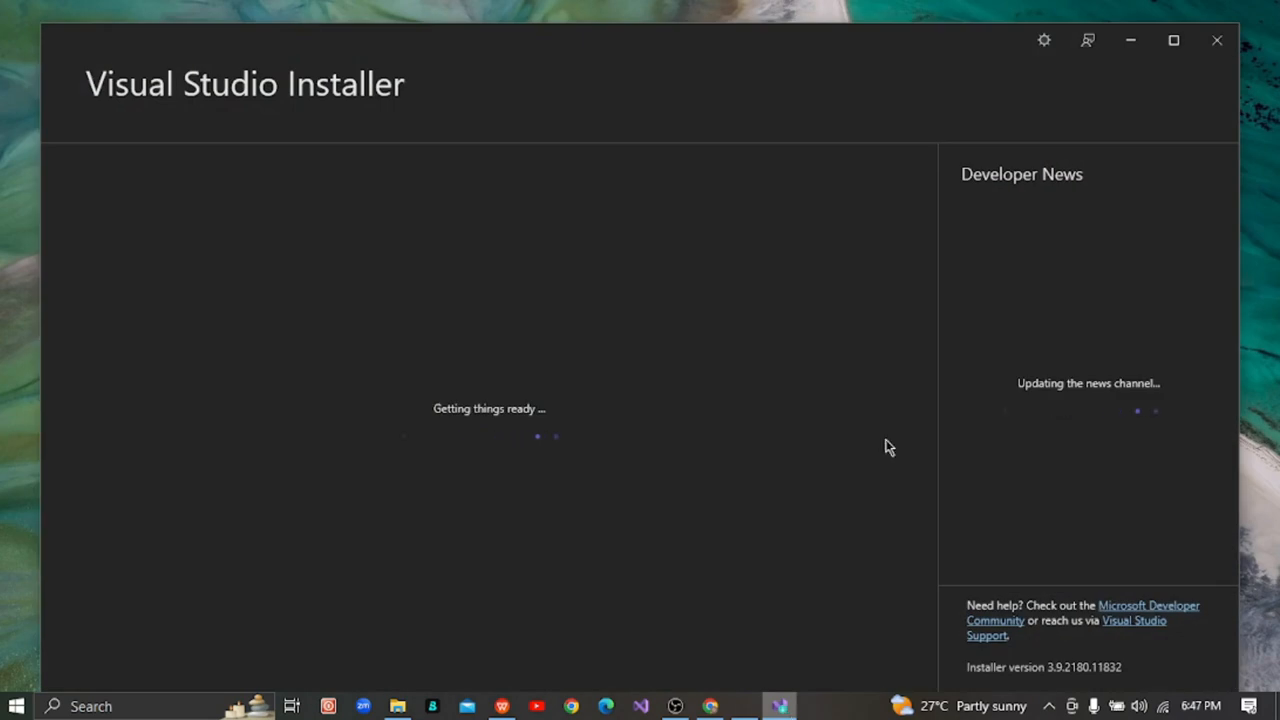
click(1130, 40)
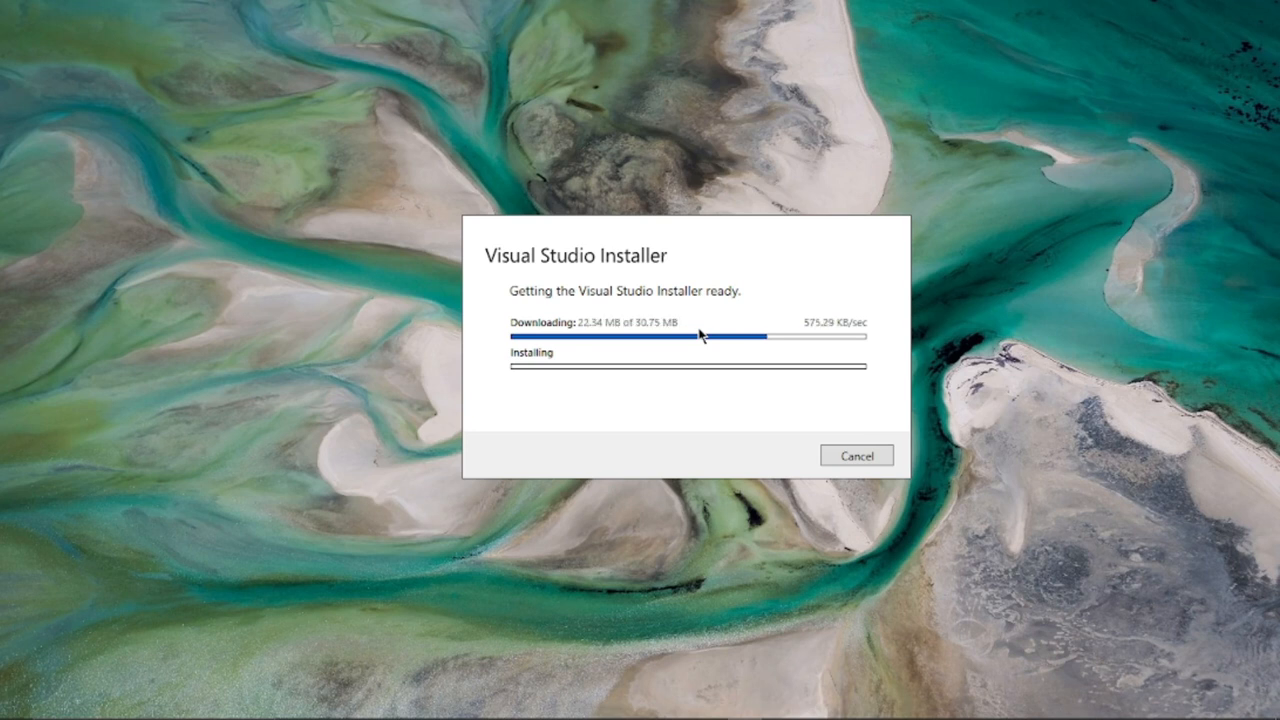
mouse_move(709, 712)
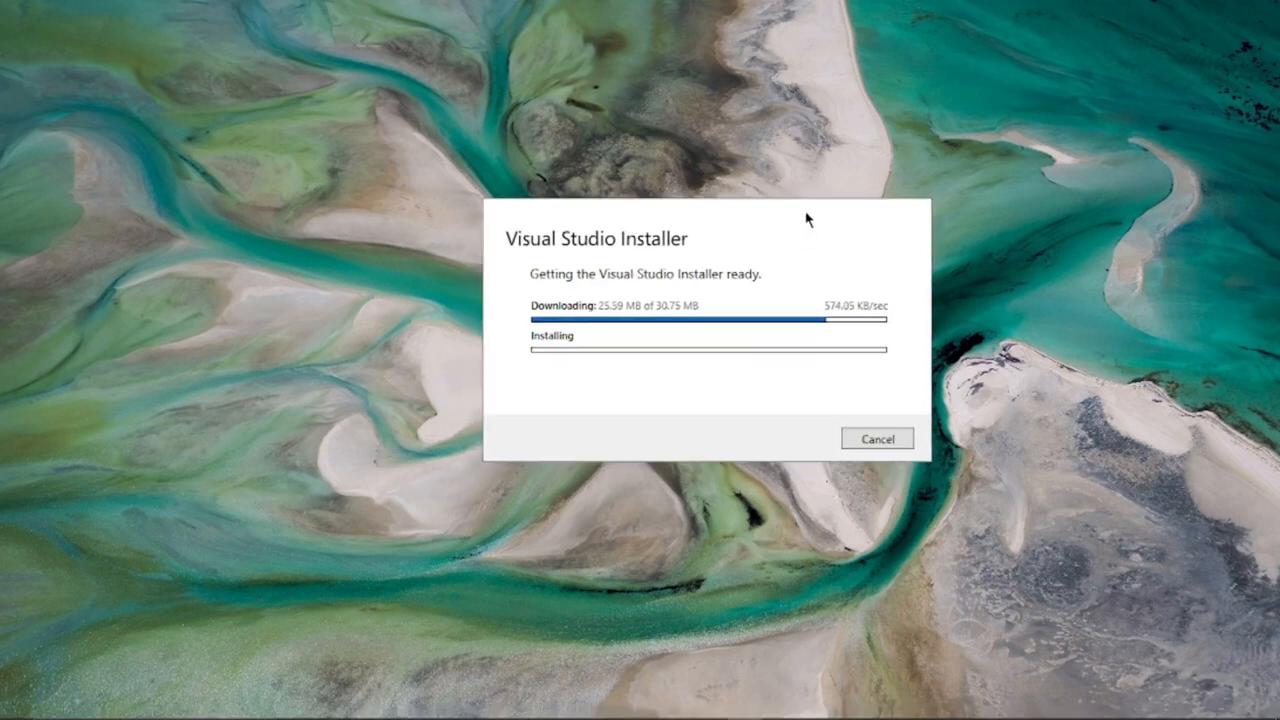
right_click(1098, 303)
click(1110, 356)
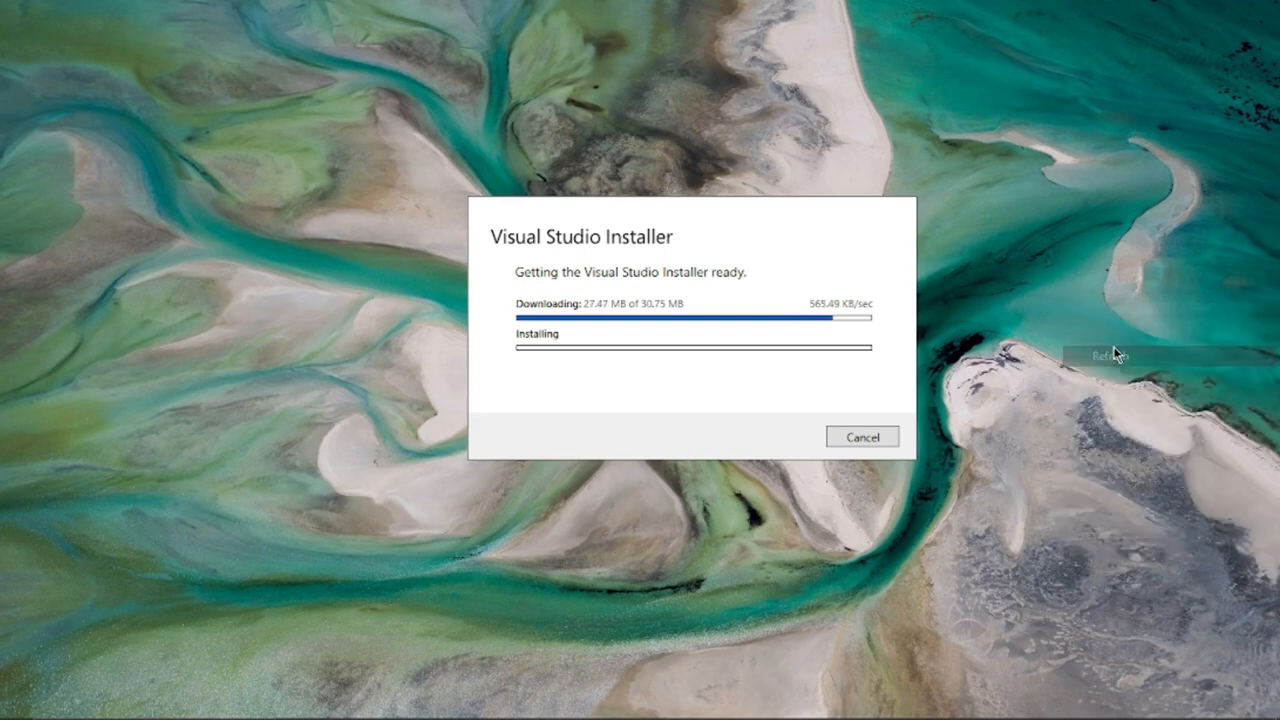
right_click(1105, 296)
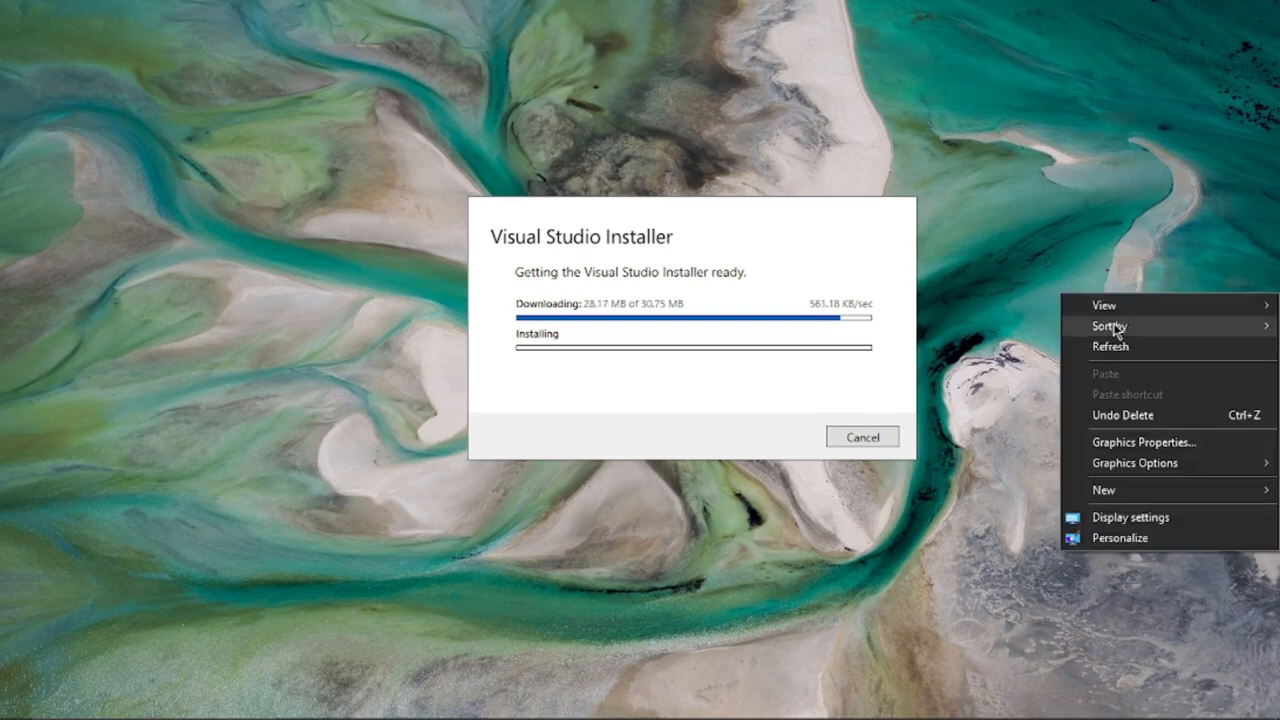
click(1117, 345)
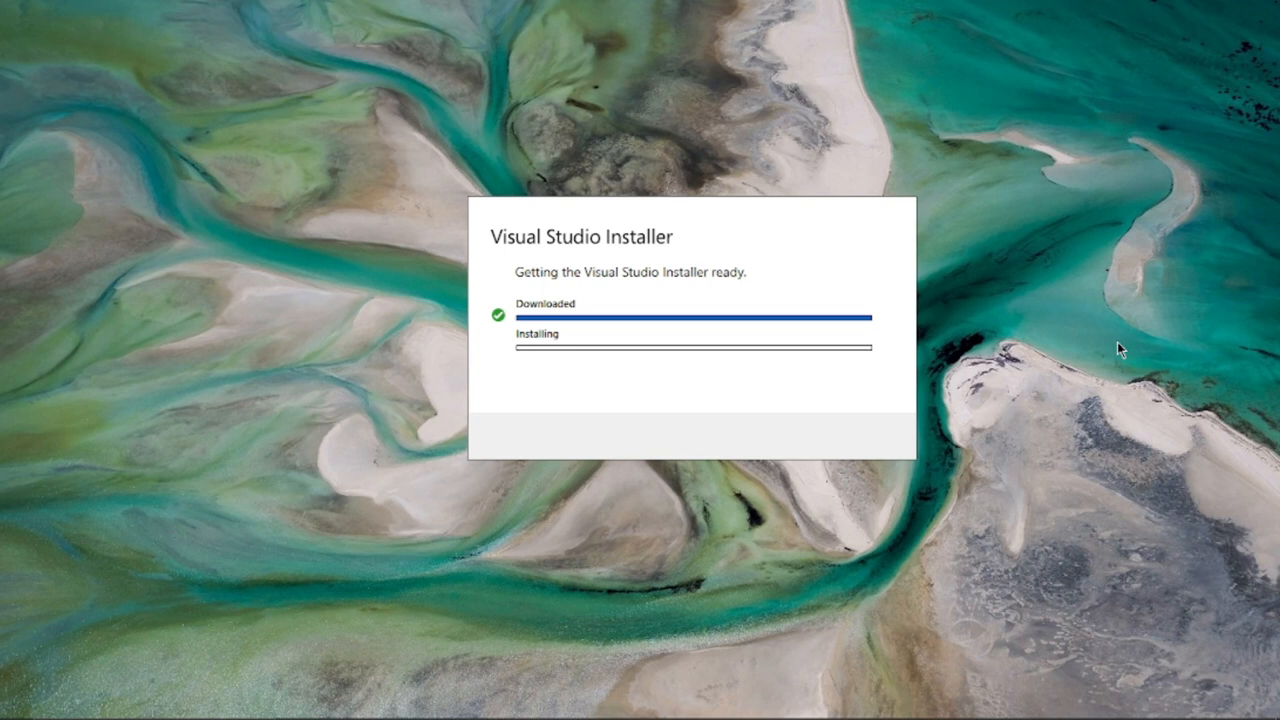
Close the Visual Studio setup dialog and check the Available and Installed product lists in the restored Visual Studio Installer
drag(856, 216, 980, 143)
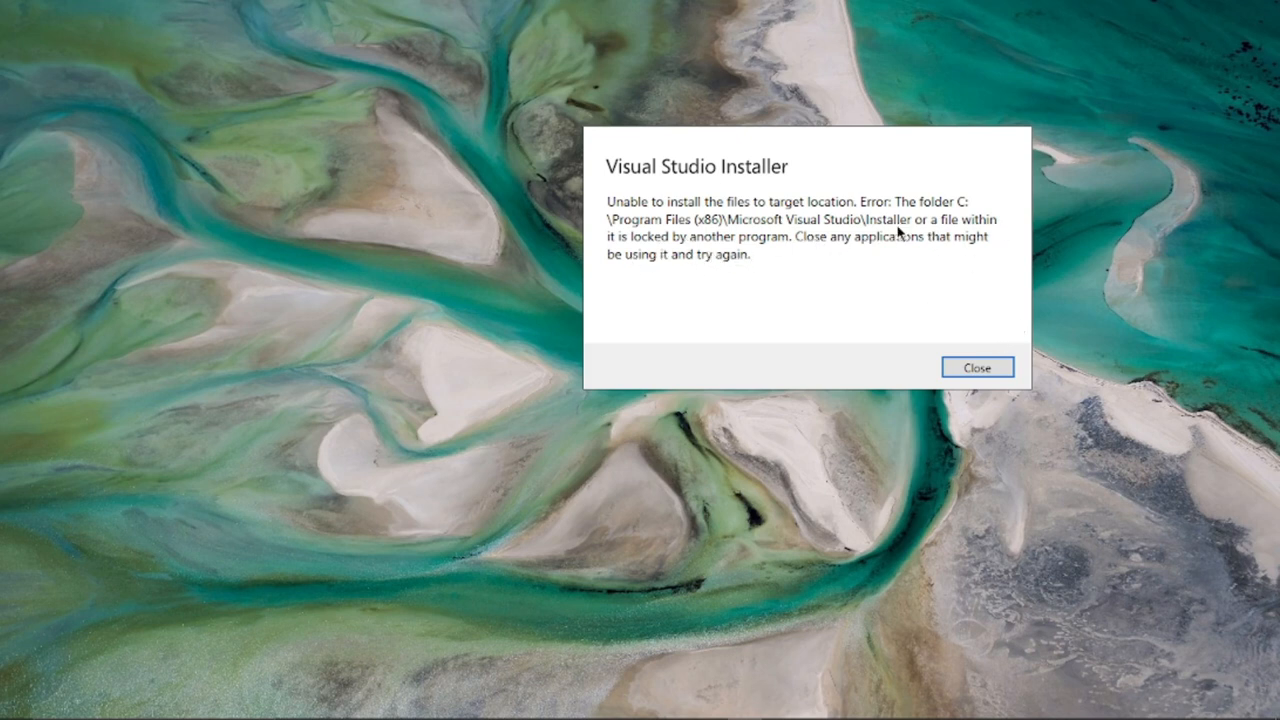
click(978, 368)
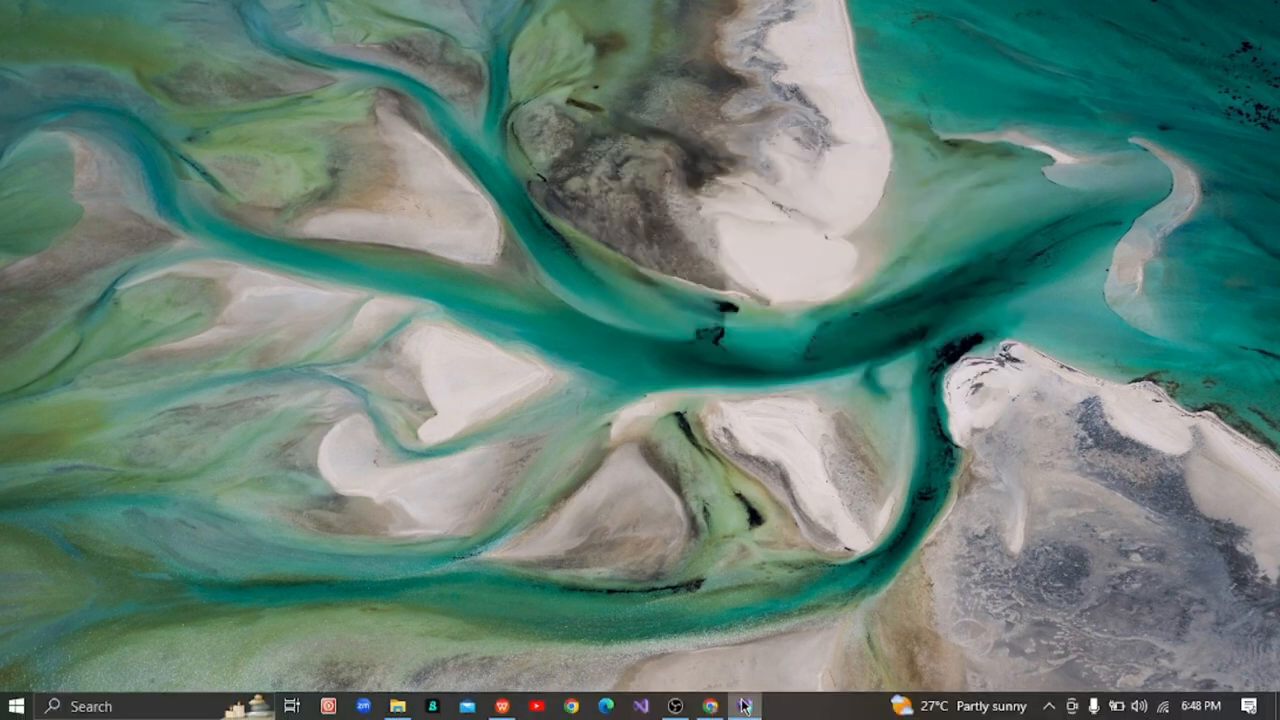
click(744, 706)
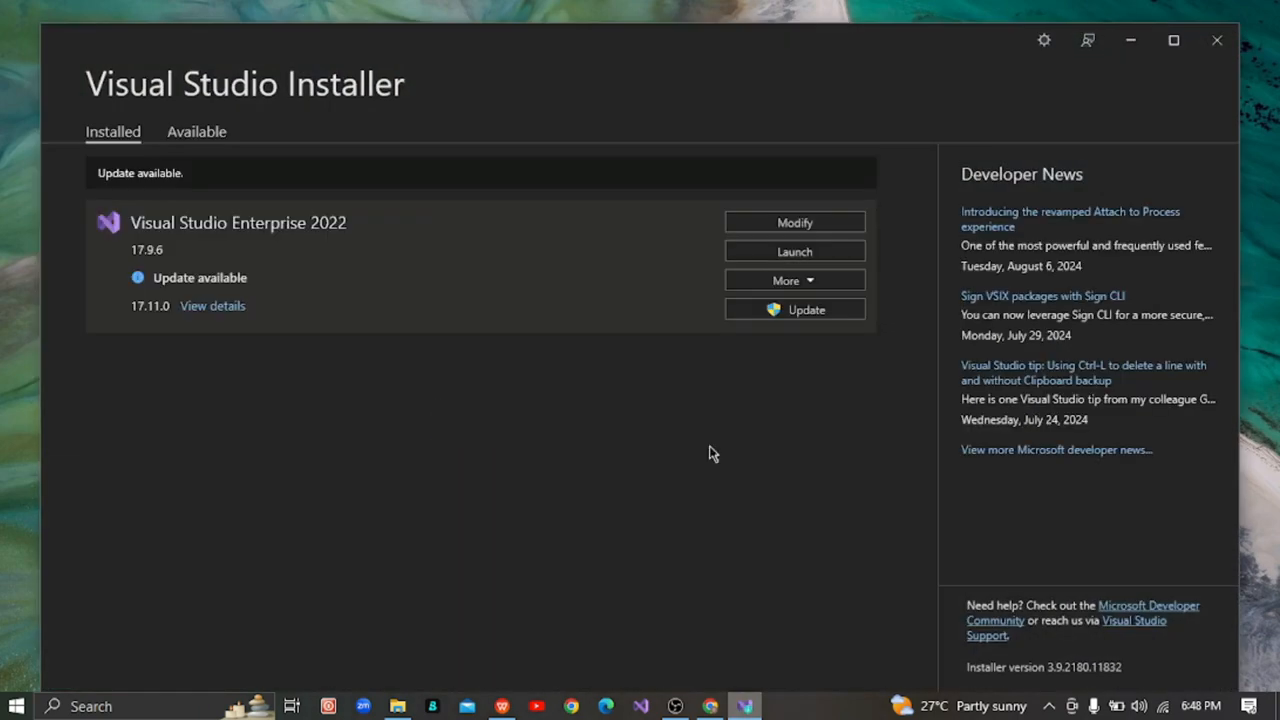
click(209, 135)
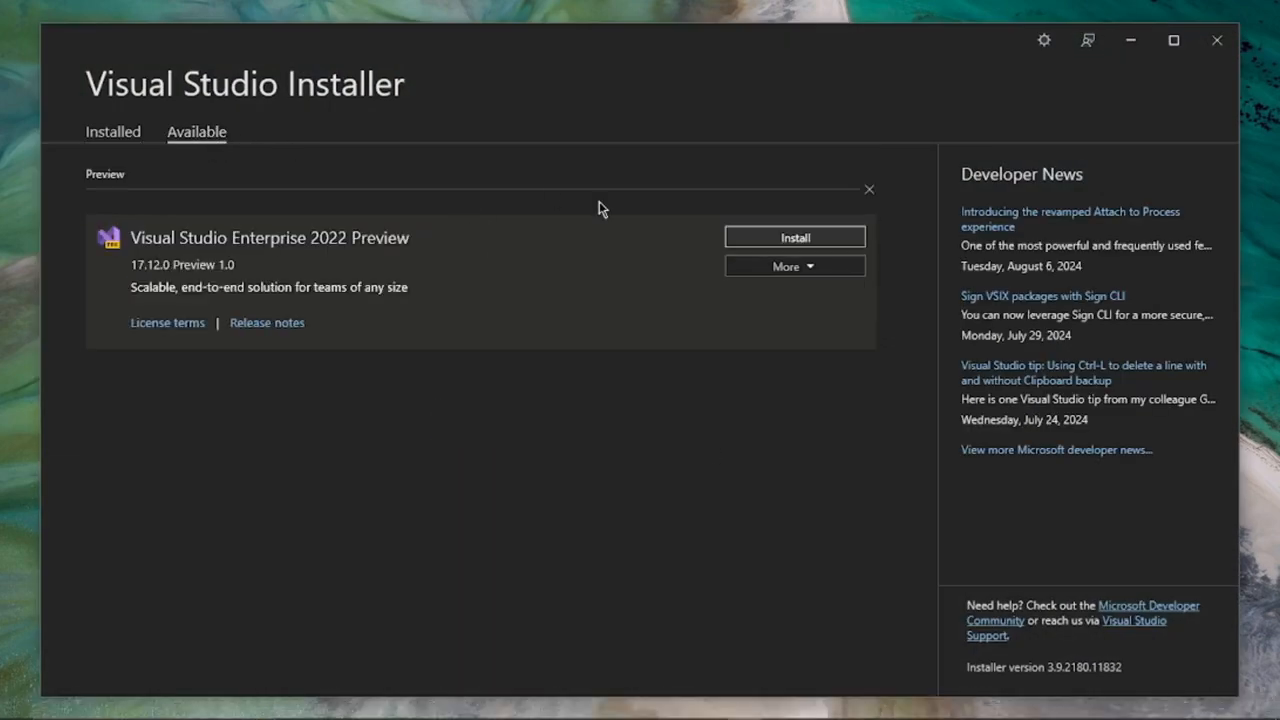
click(114, 133)
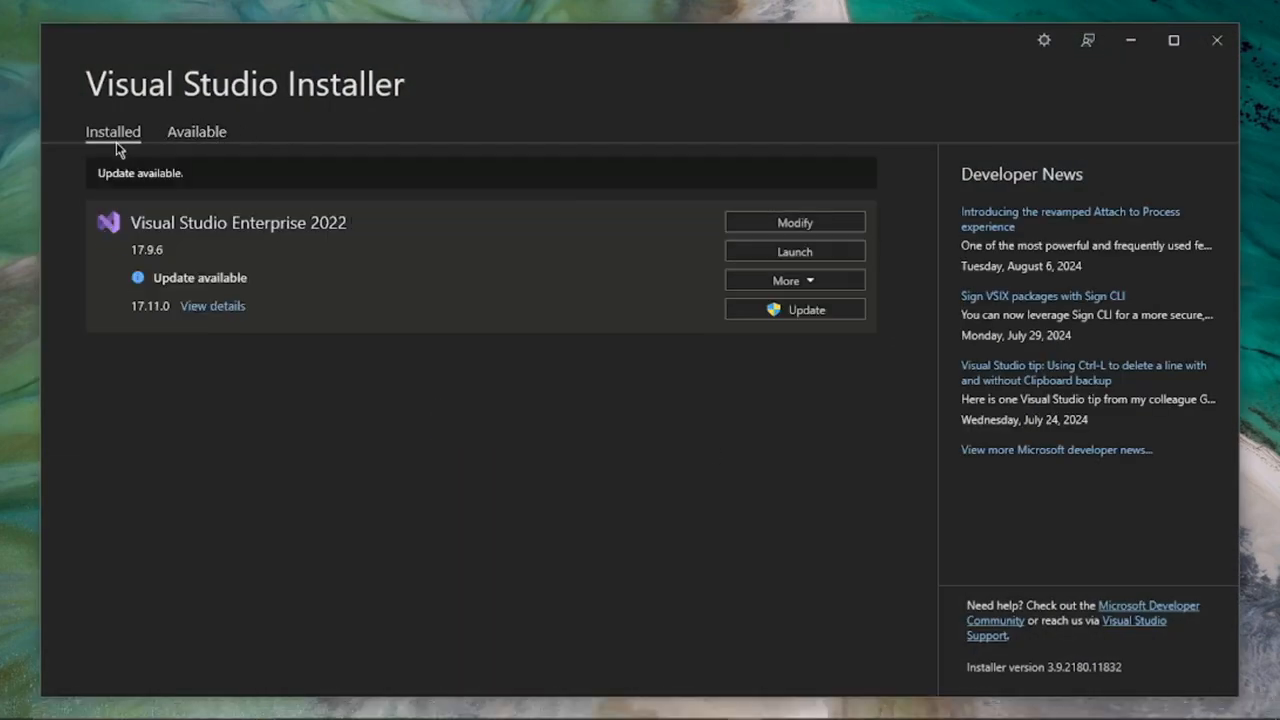
Review the Desktop development with C++ workload in the modification options of Visual Studio Enterprise 2022 and close the installer
click(782, 221)
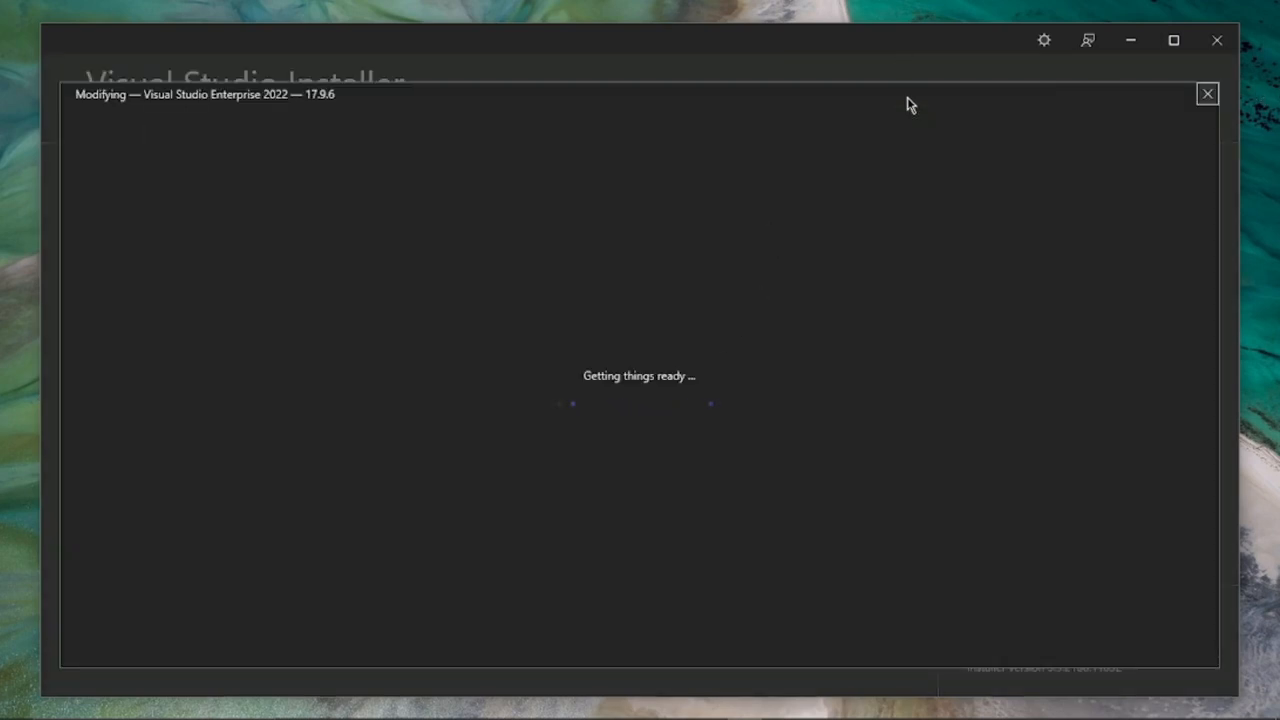
click(1207, 94)
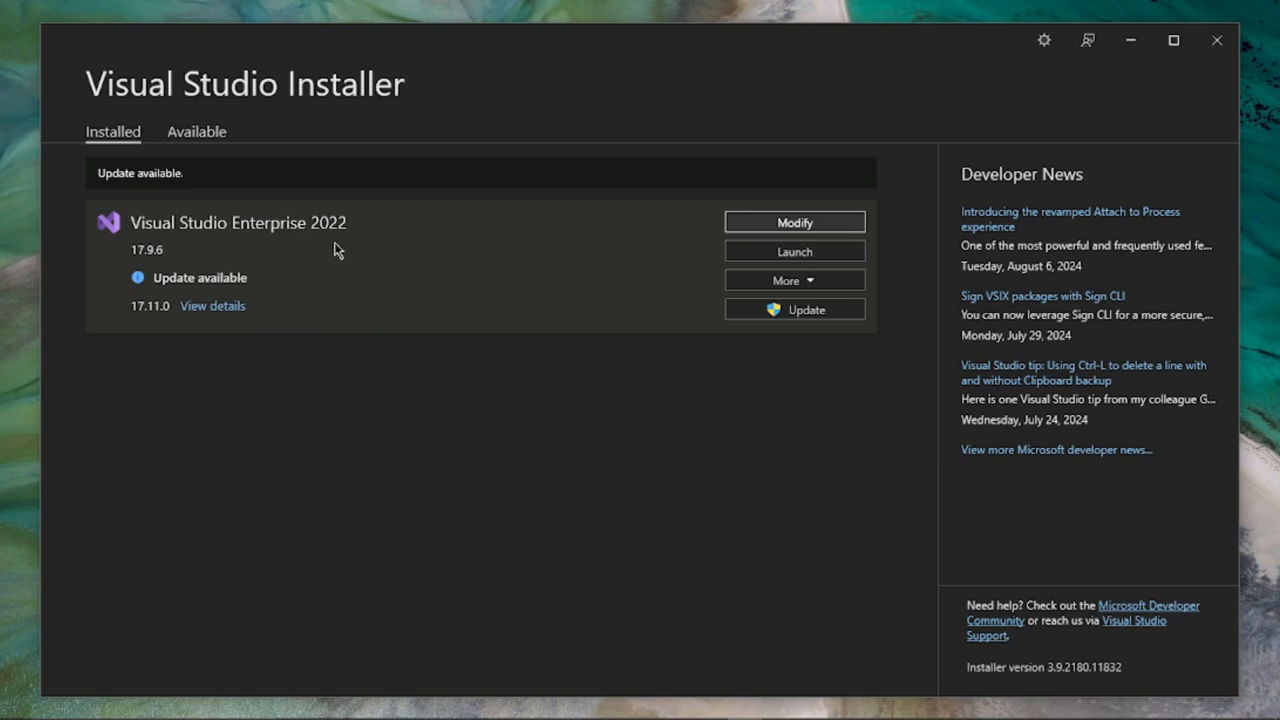
click(808, 225)
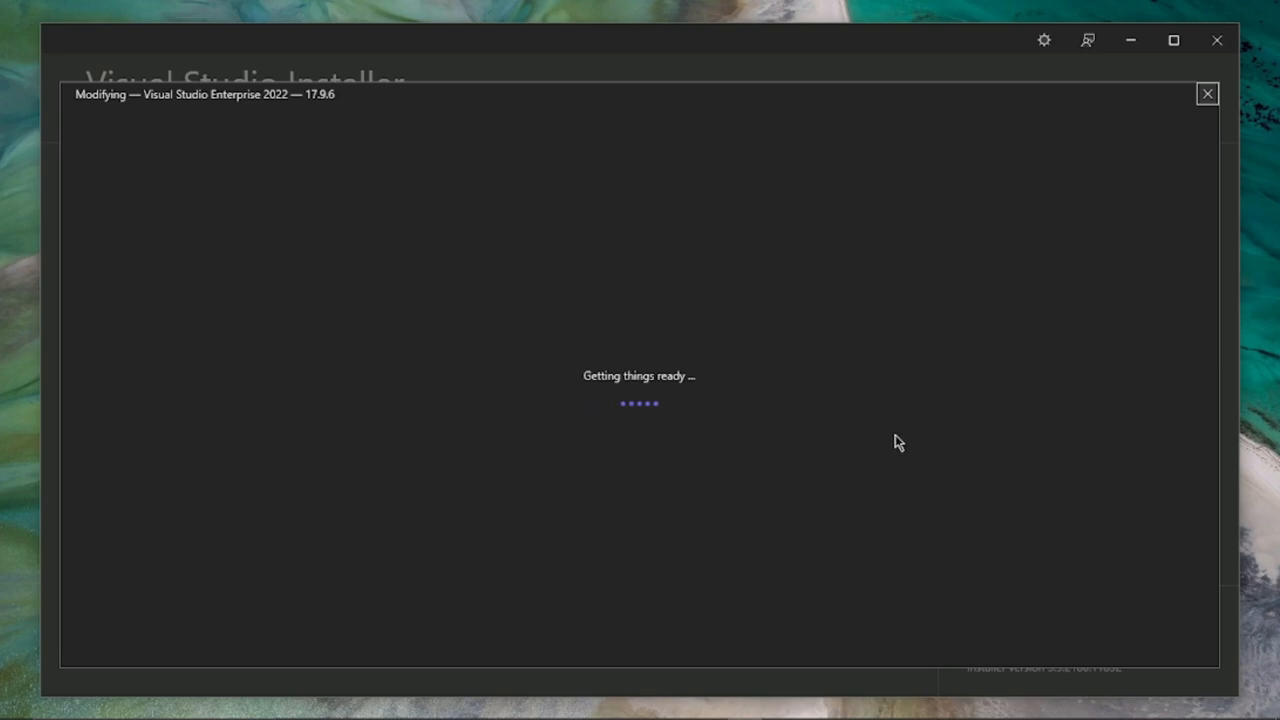
mouse_move(856, 717)
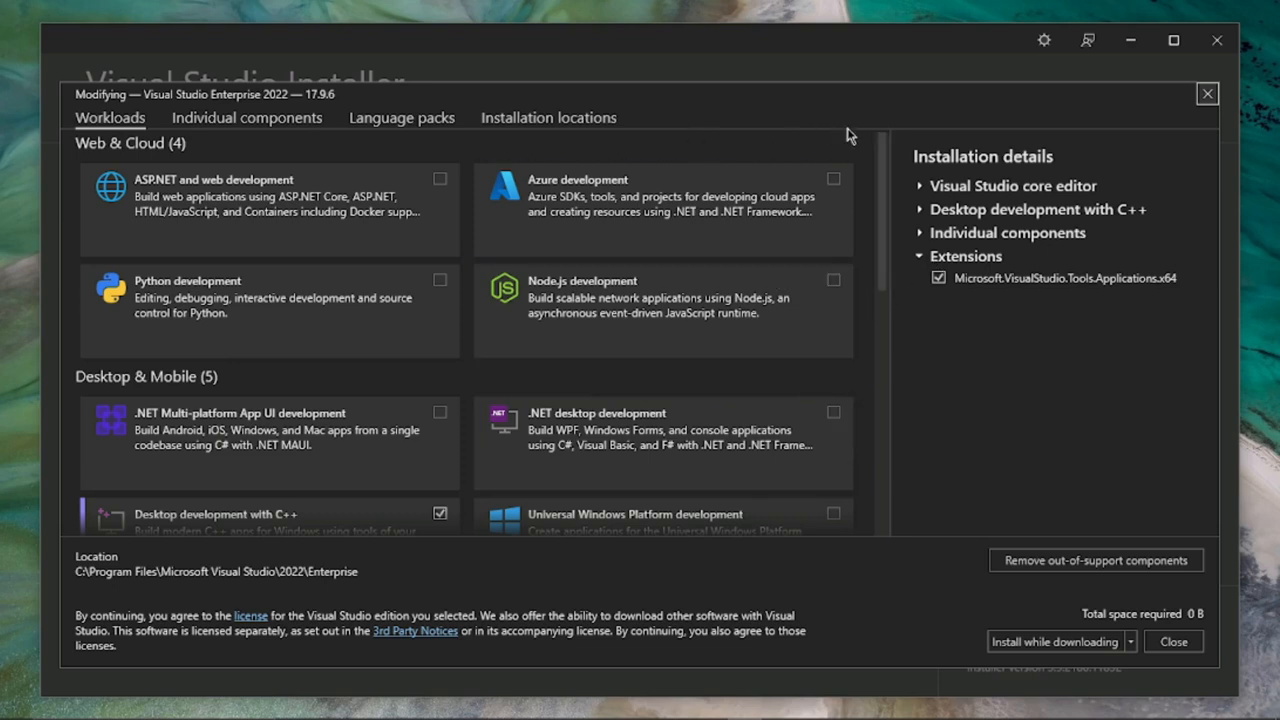
scroll(879, 185, down, 2)
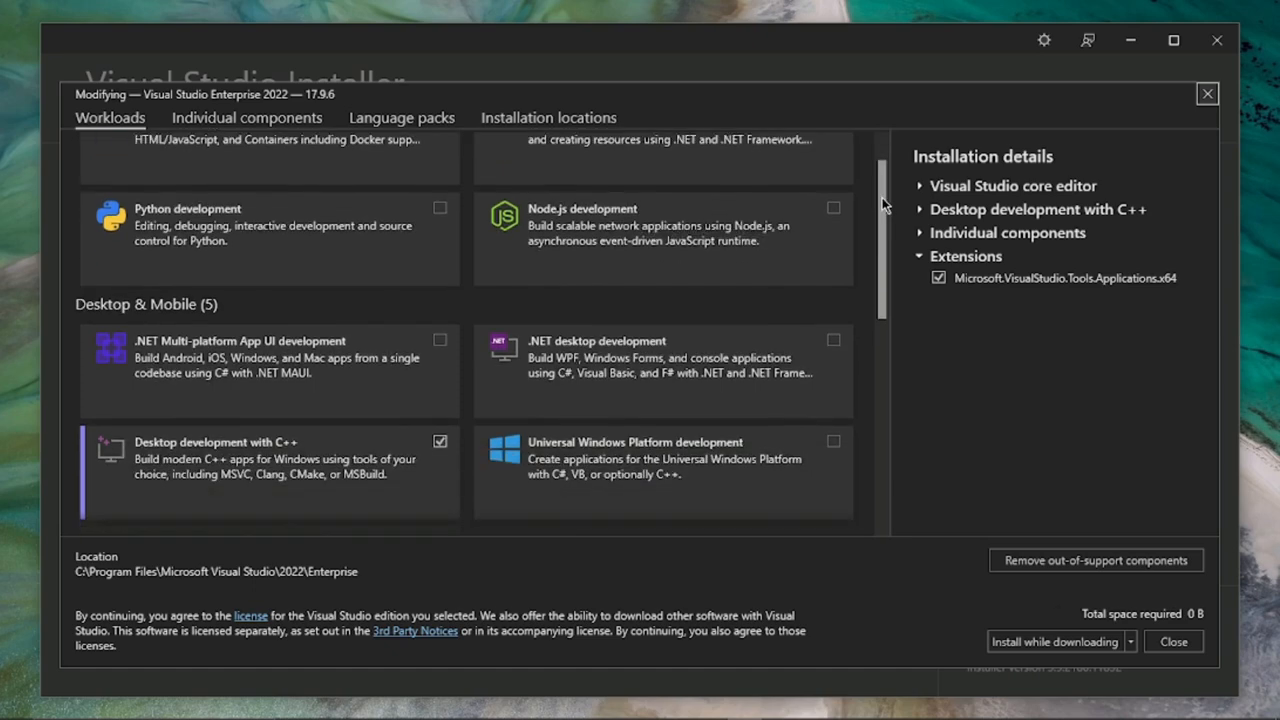
scroll(885, 200, up, 2)
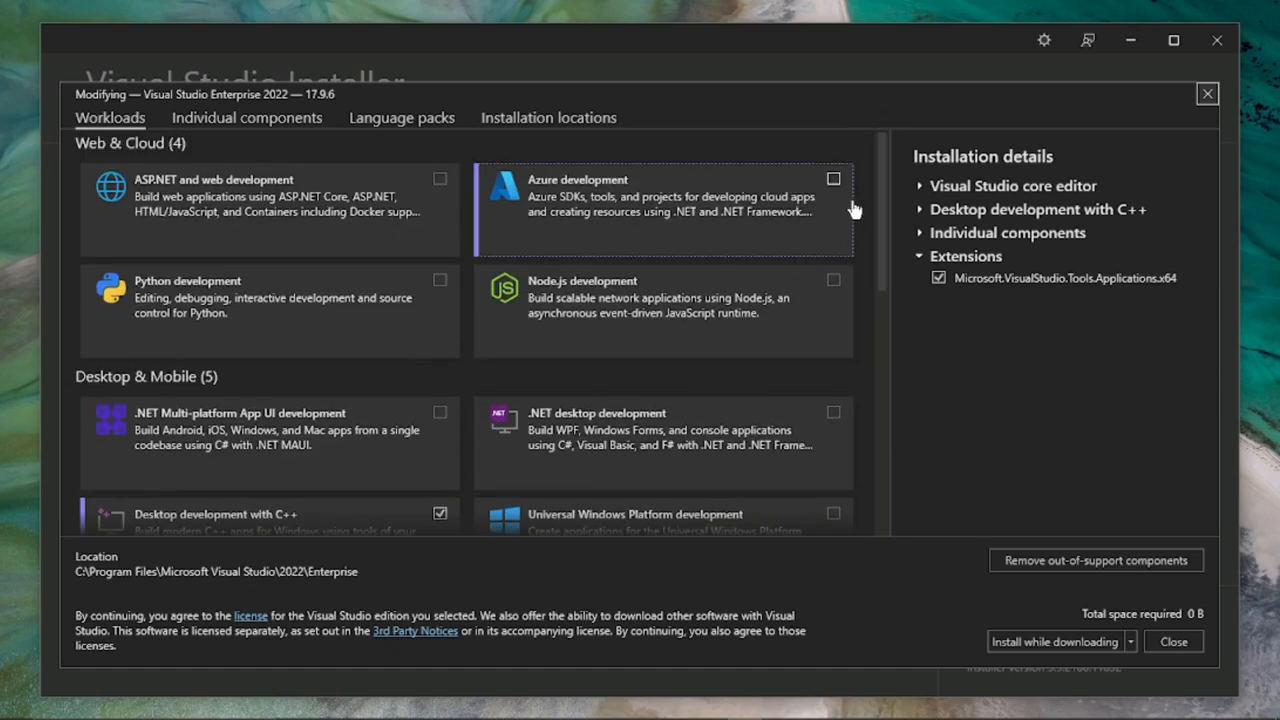
scroll(880, 253, down, 2)
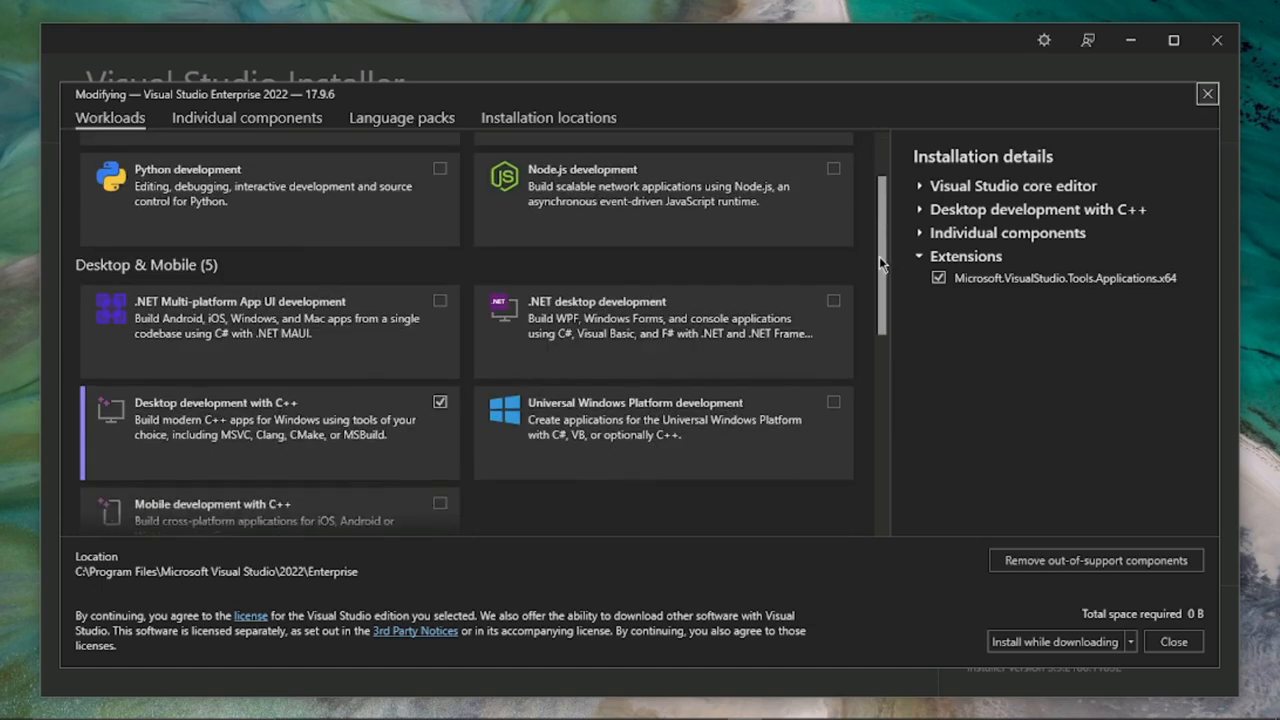
scroll(878, 270, down, 1)
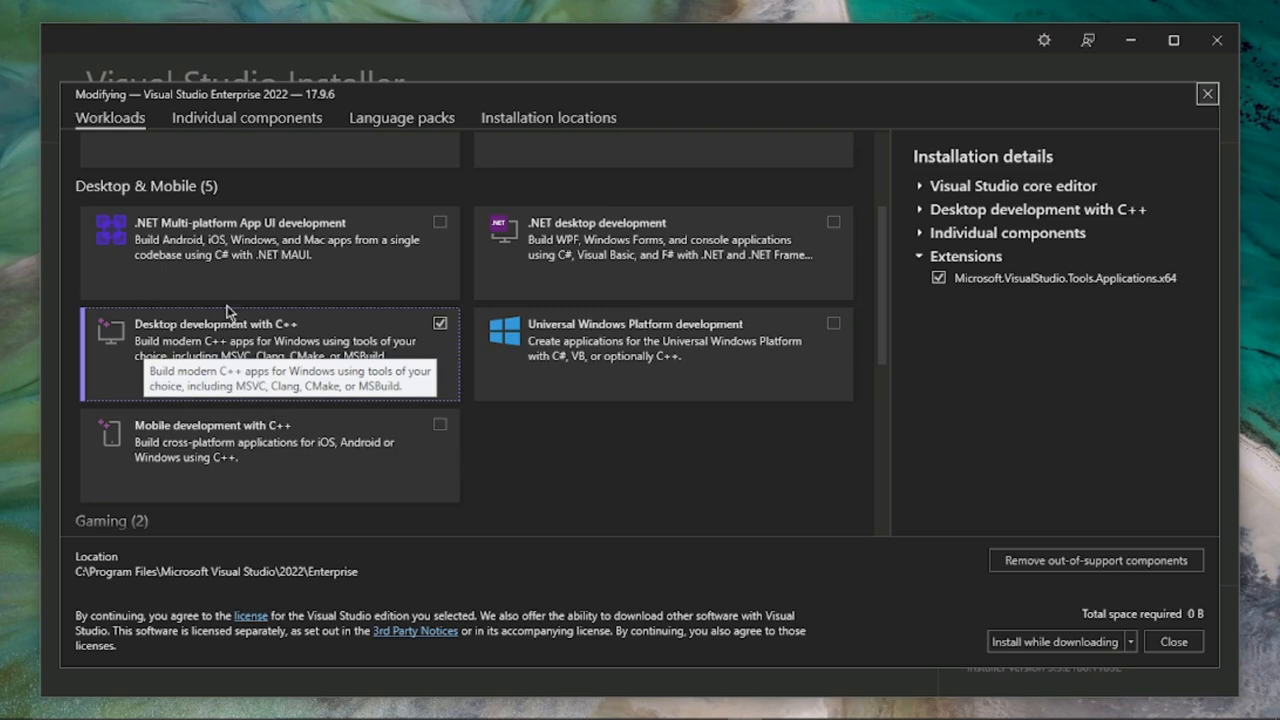
click(259, 364)
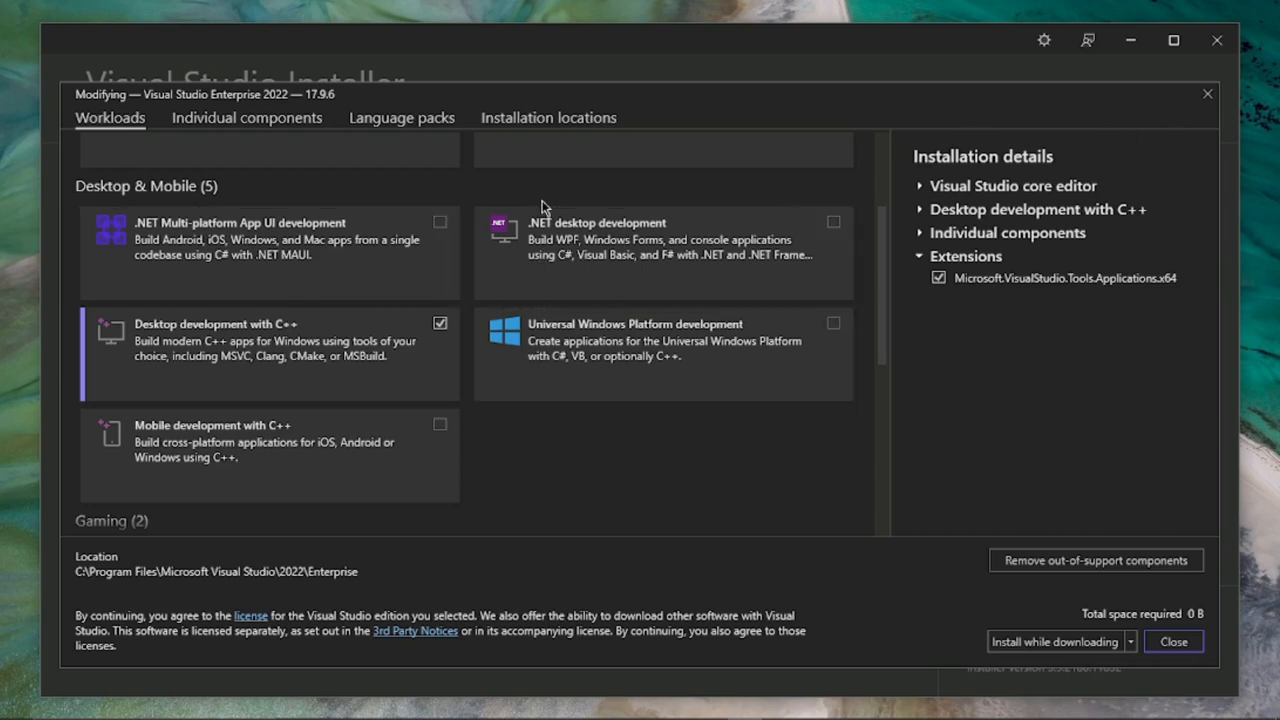
click(1206, 96)
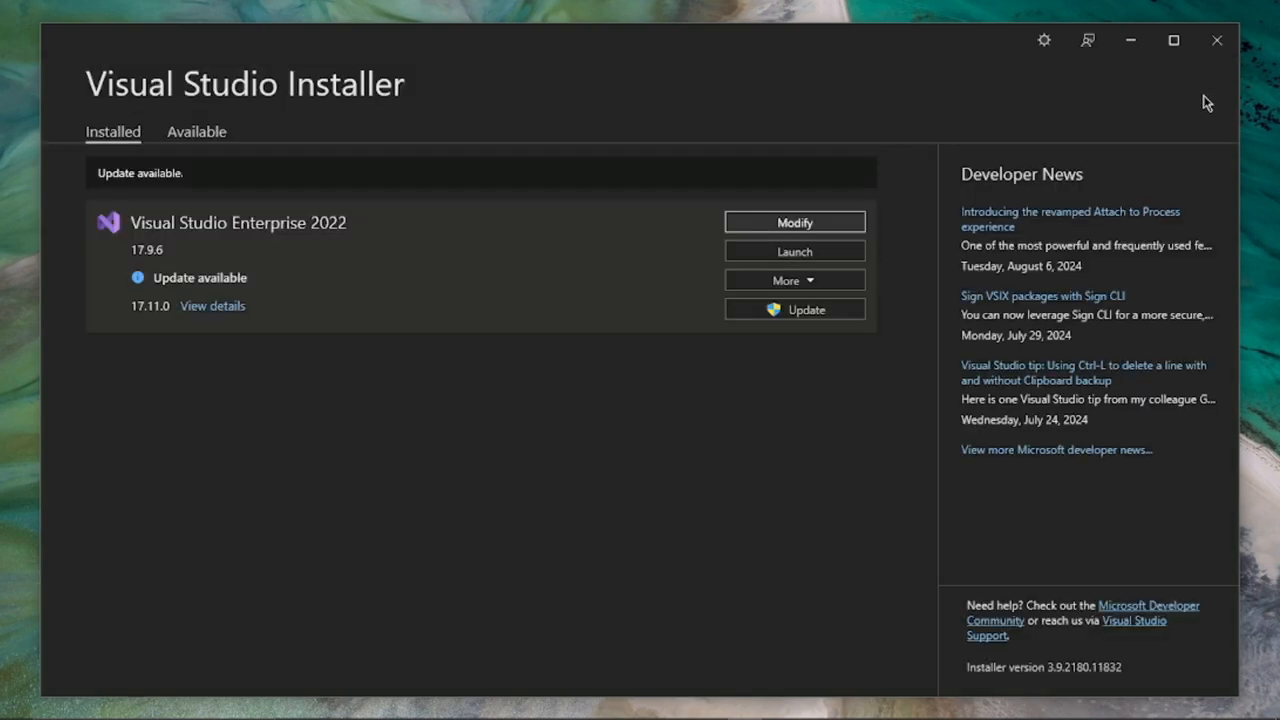
click(1220, 48)
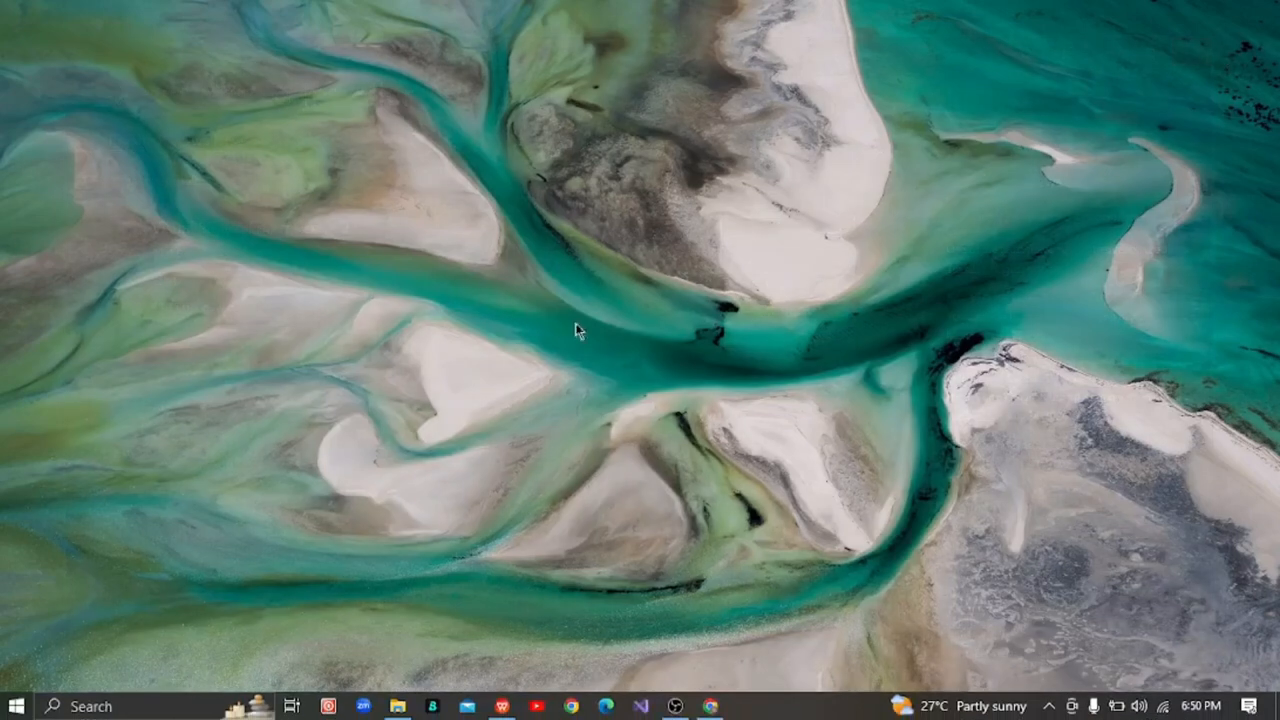
click(100, 704)
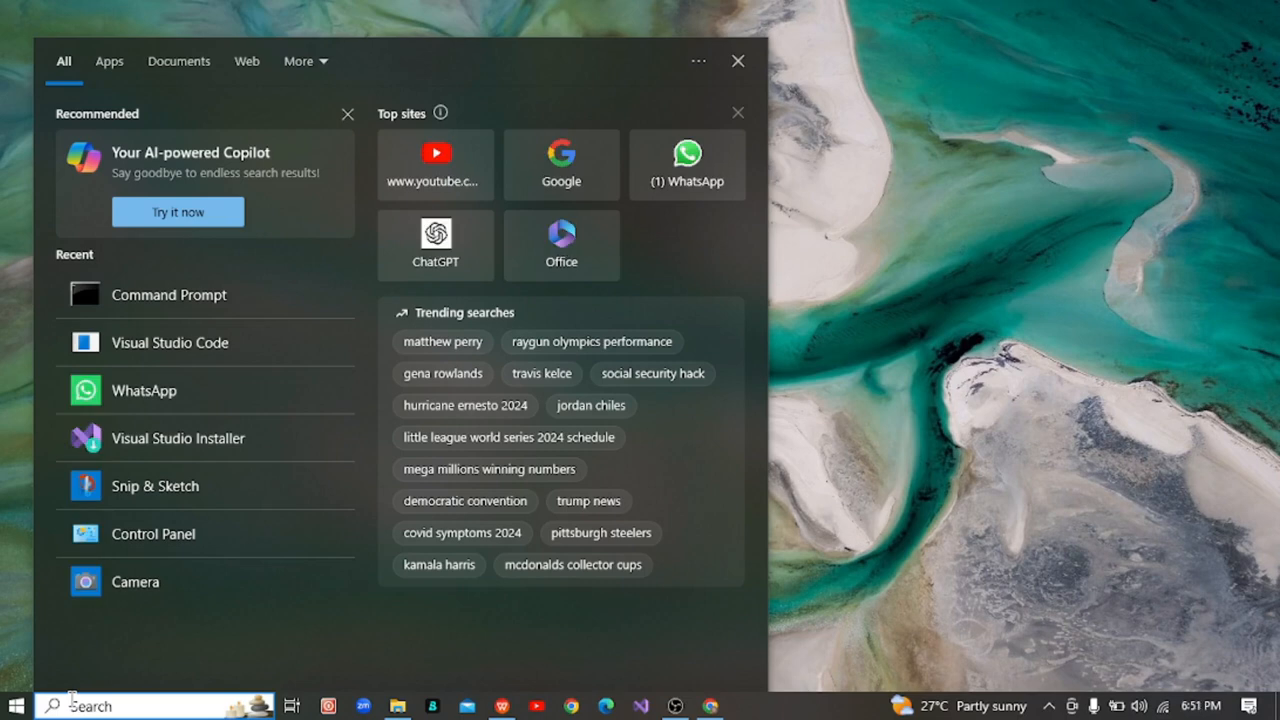
text(cmd)
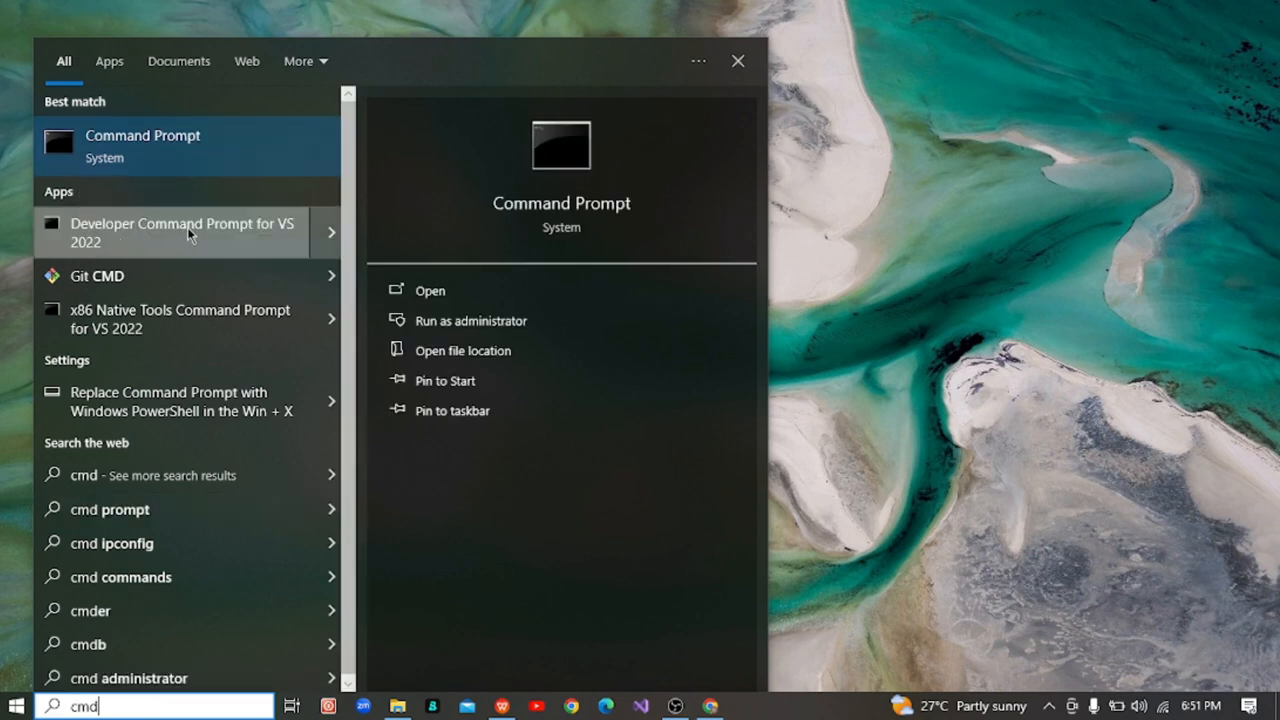
click(459, 302)
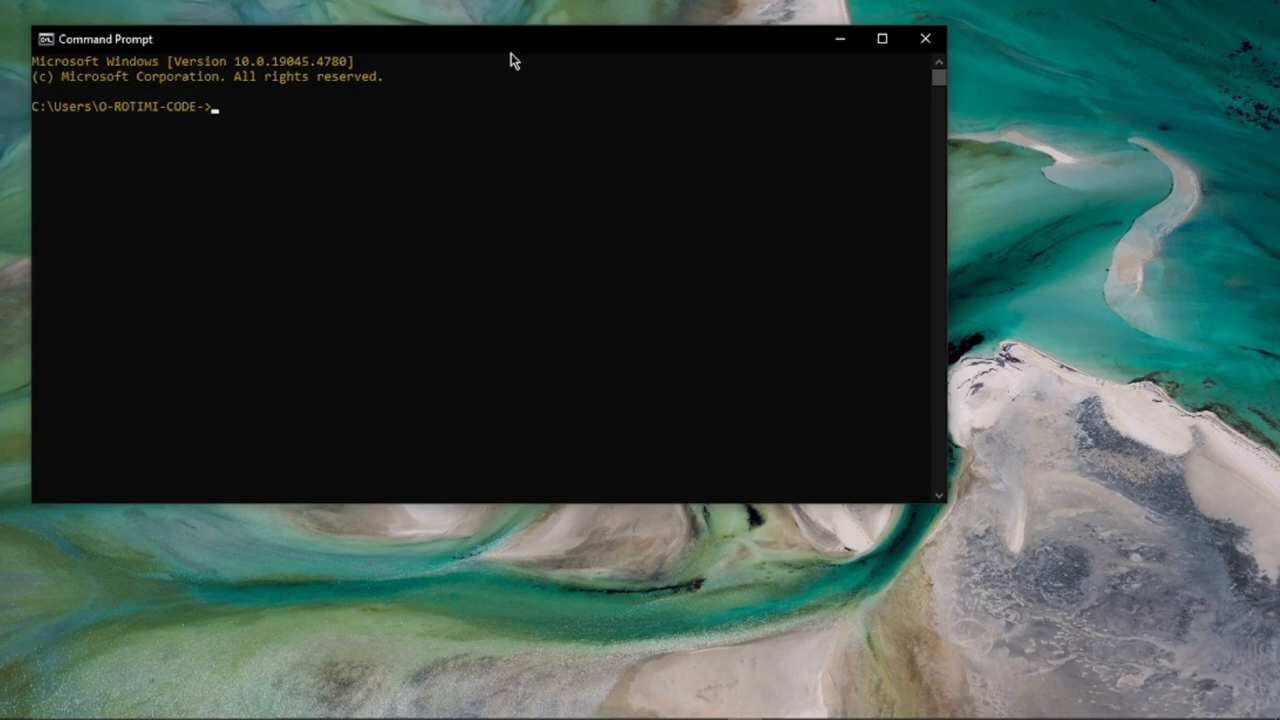
drag(543, 37, 686, 151)
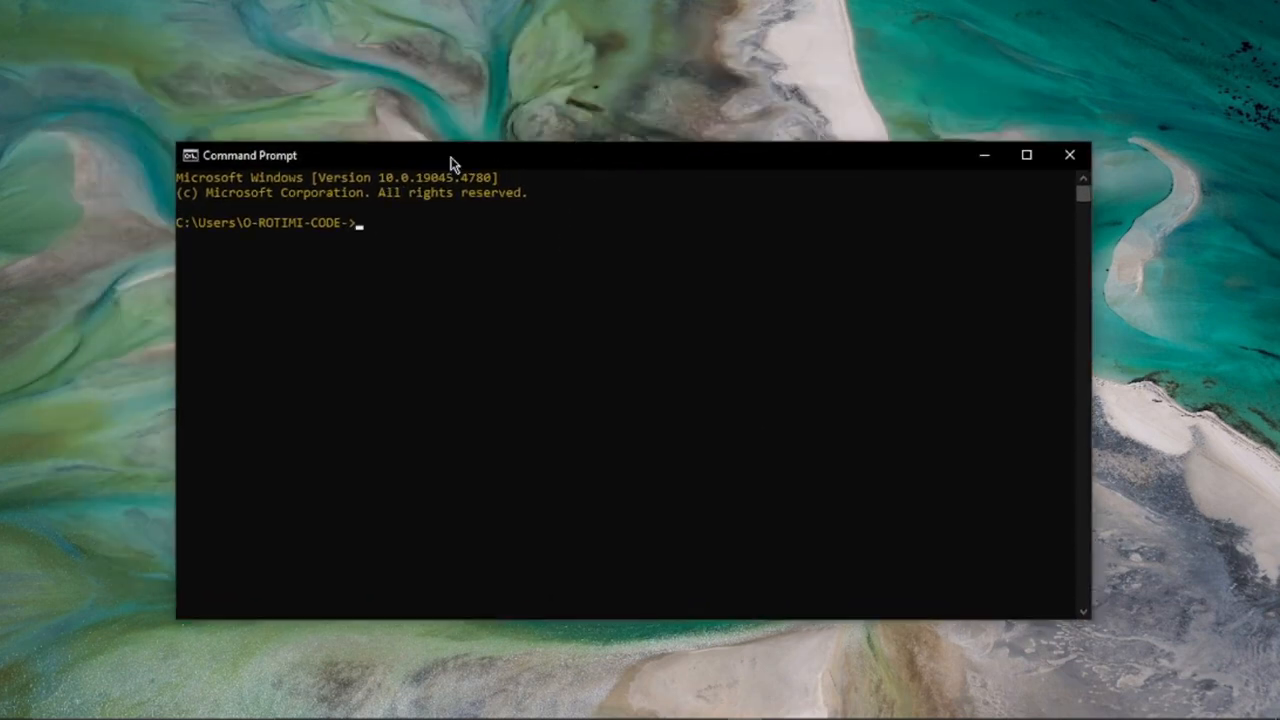
click(1084, 164)
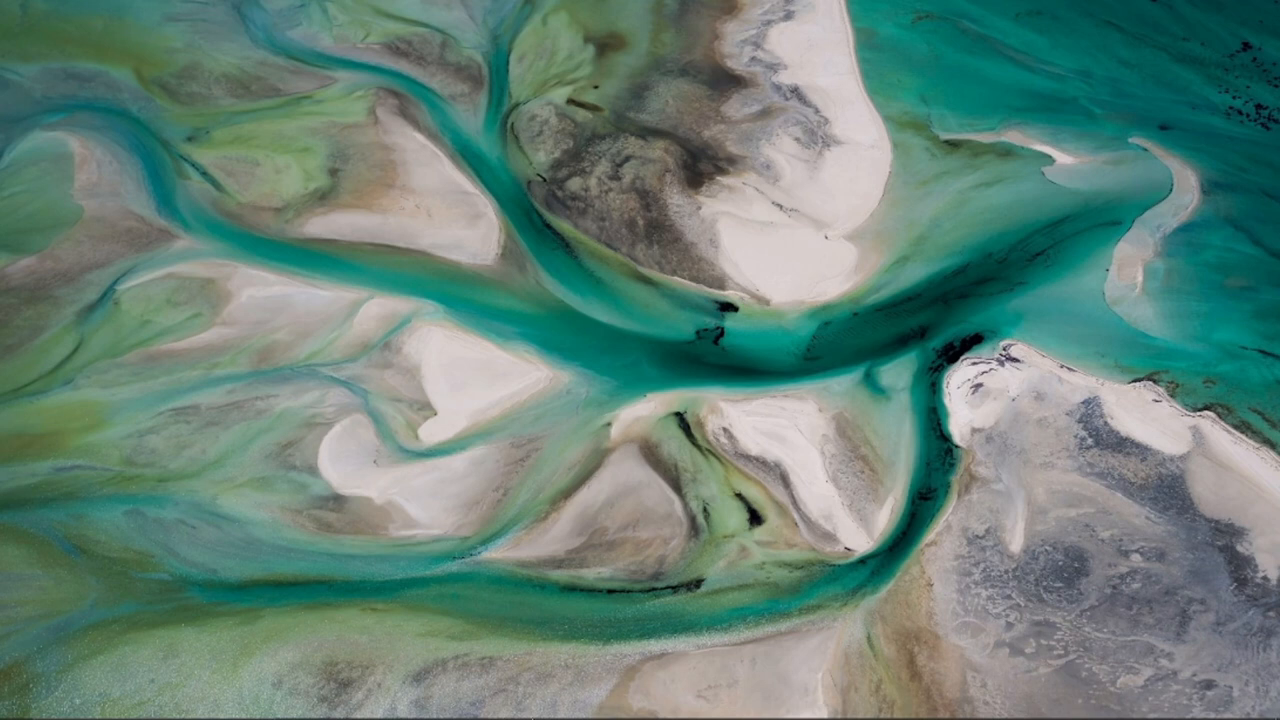
Search Windows for cmd, launch Developer Command Prompt for VS 2022 and reposition its window on the desktop
click(168, 707)
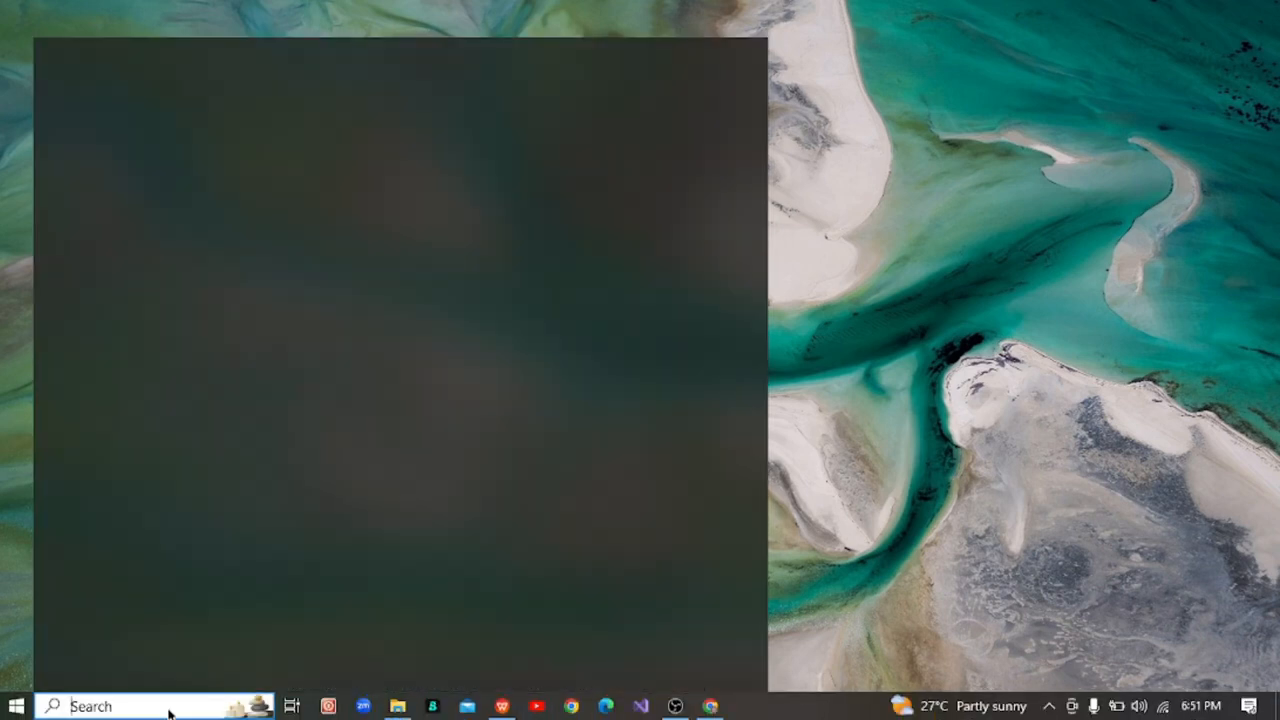
text(cmd)
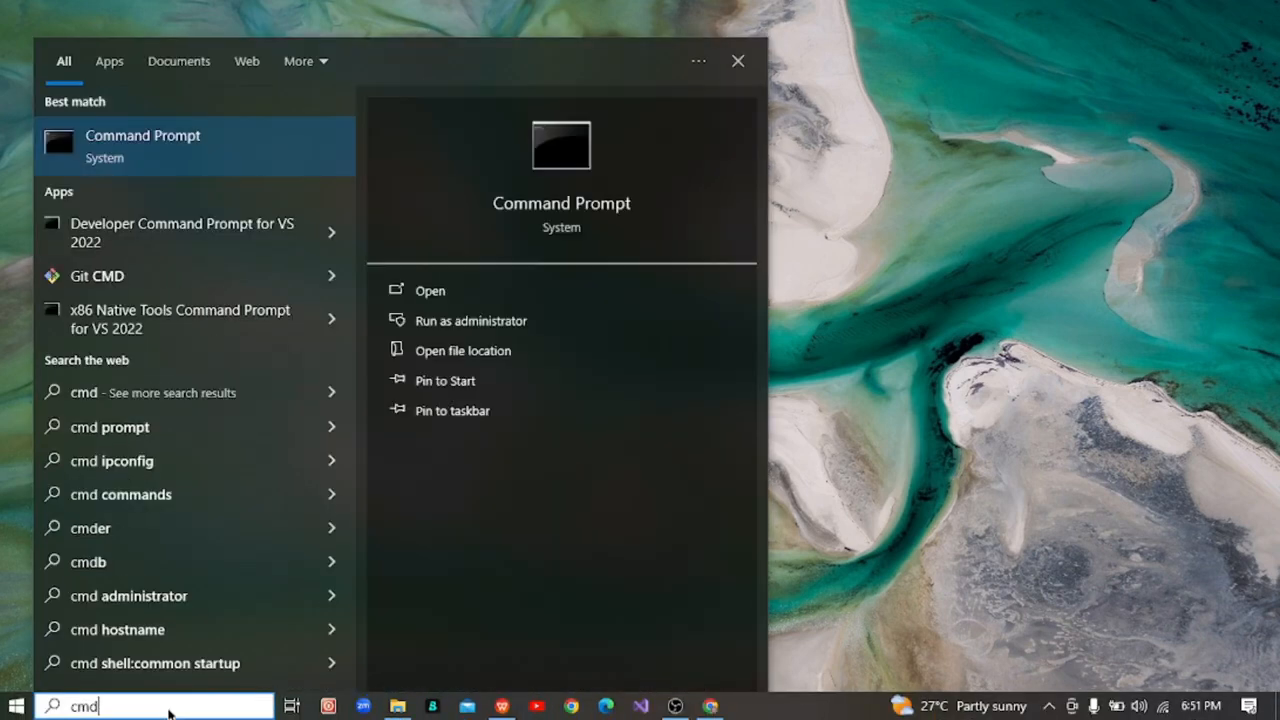
click(201, 248)
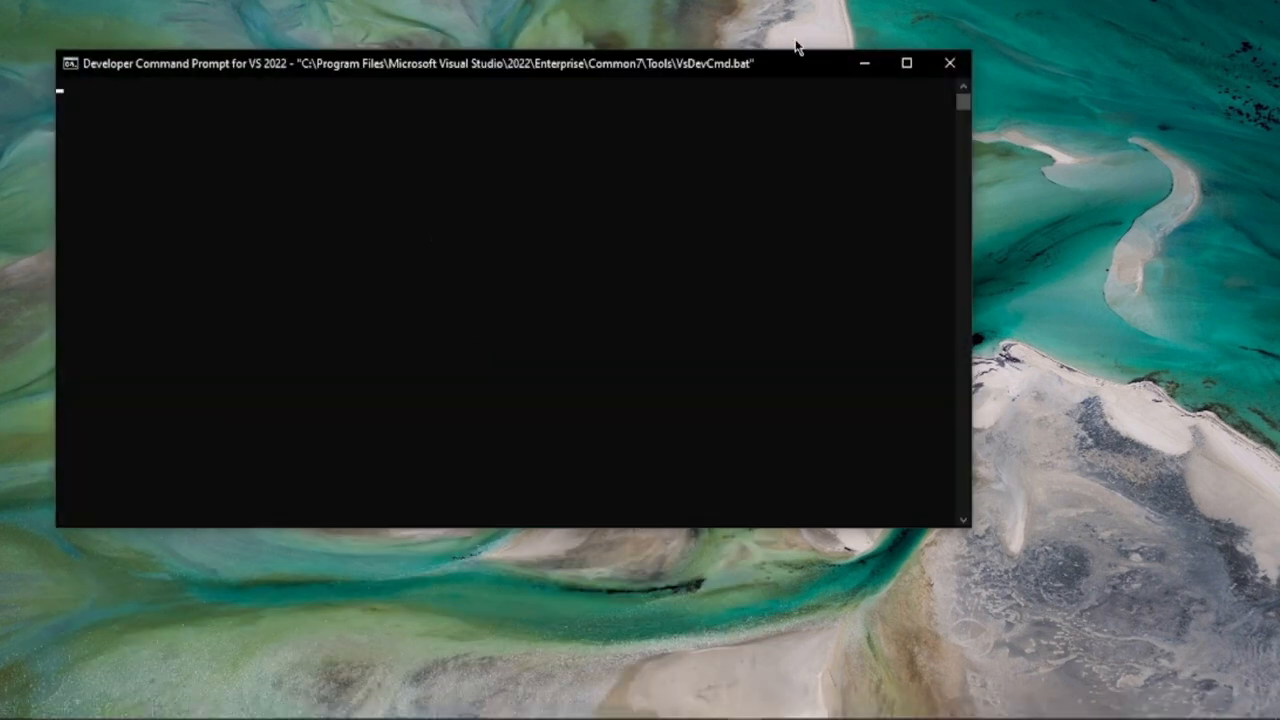
drag(831, 67, 1000, 120)
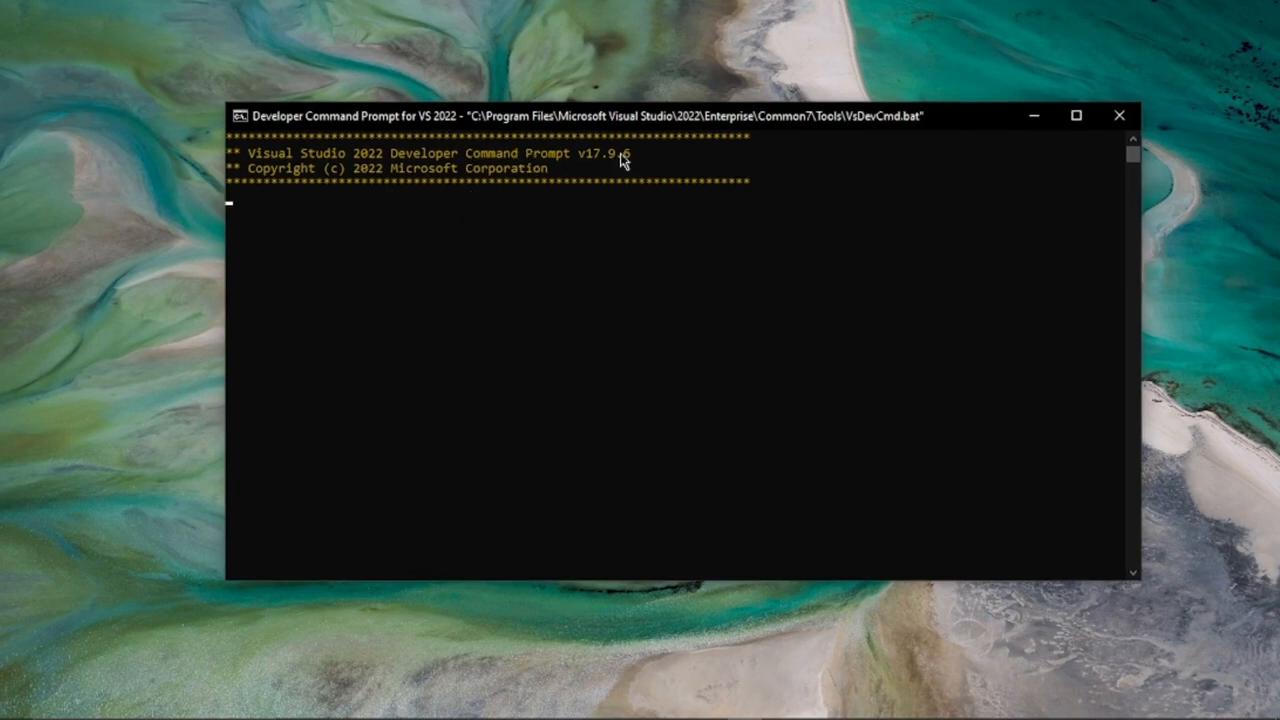
drag(945, 114, 997, 101)
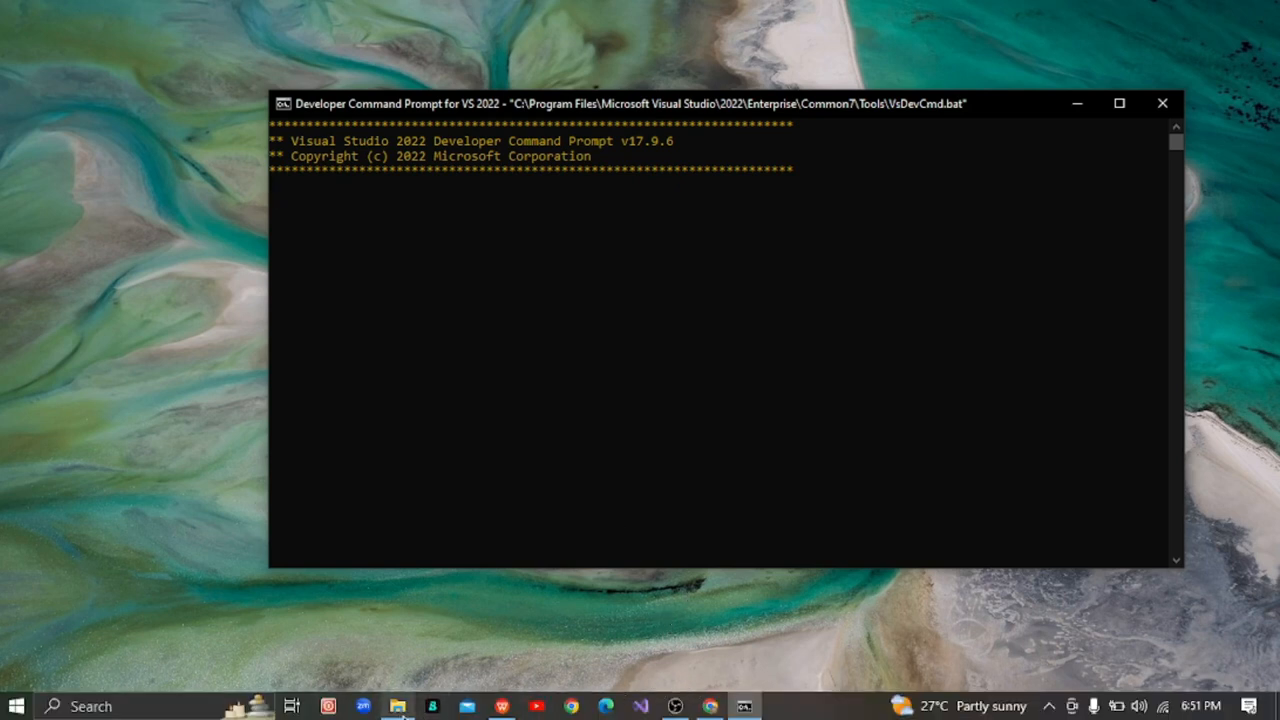
Switch to the Downloads folder in File Explorer, refresh its contents and maximize the window
mouse_move(397, 706)
click(476, 648)
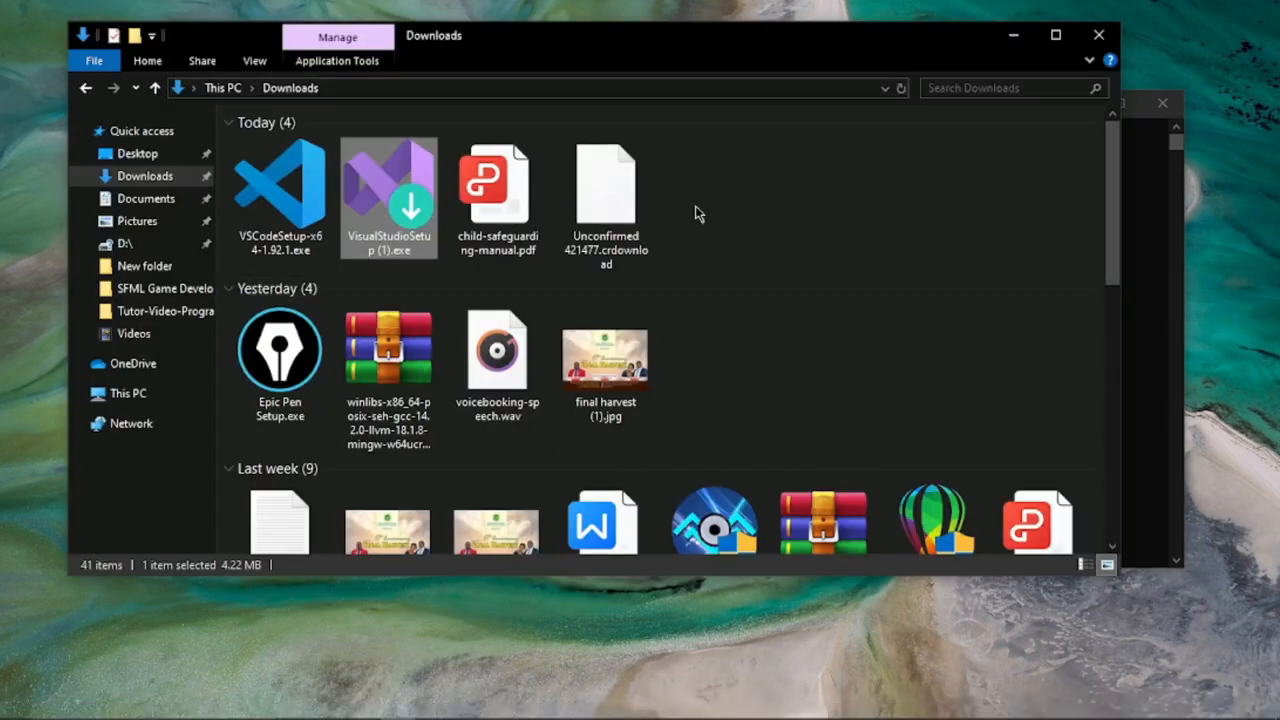
right_click(812, 232)
click(872, 306)
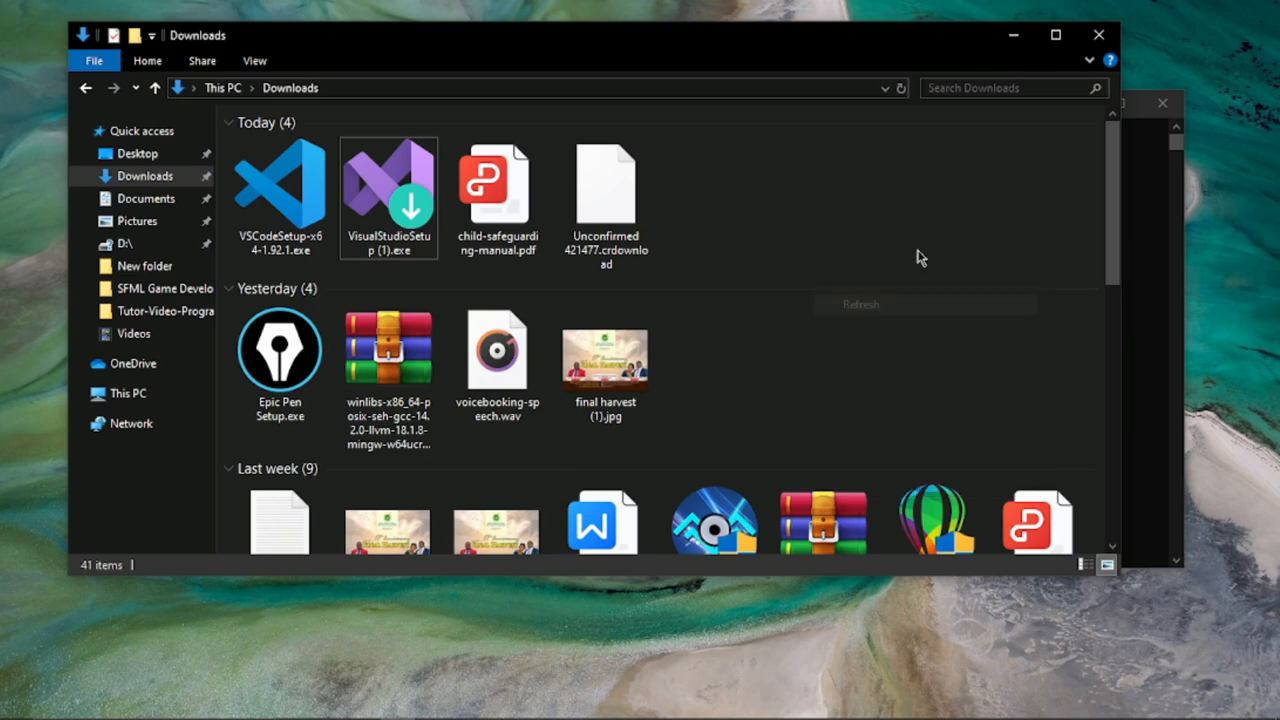
click(1056, 38)
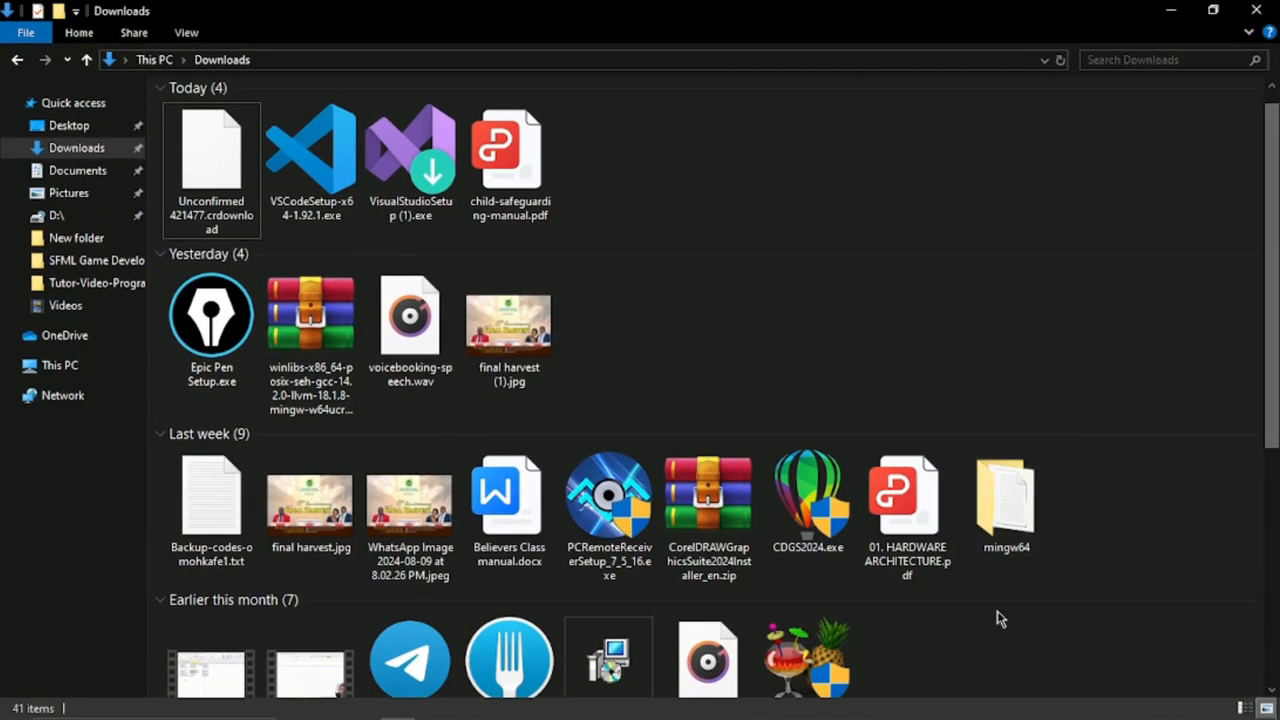
Move the extracted mingw64 folder from Downloads to the root of Local Disk (C:) by cutting and pasting it
click(1020, 537)
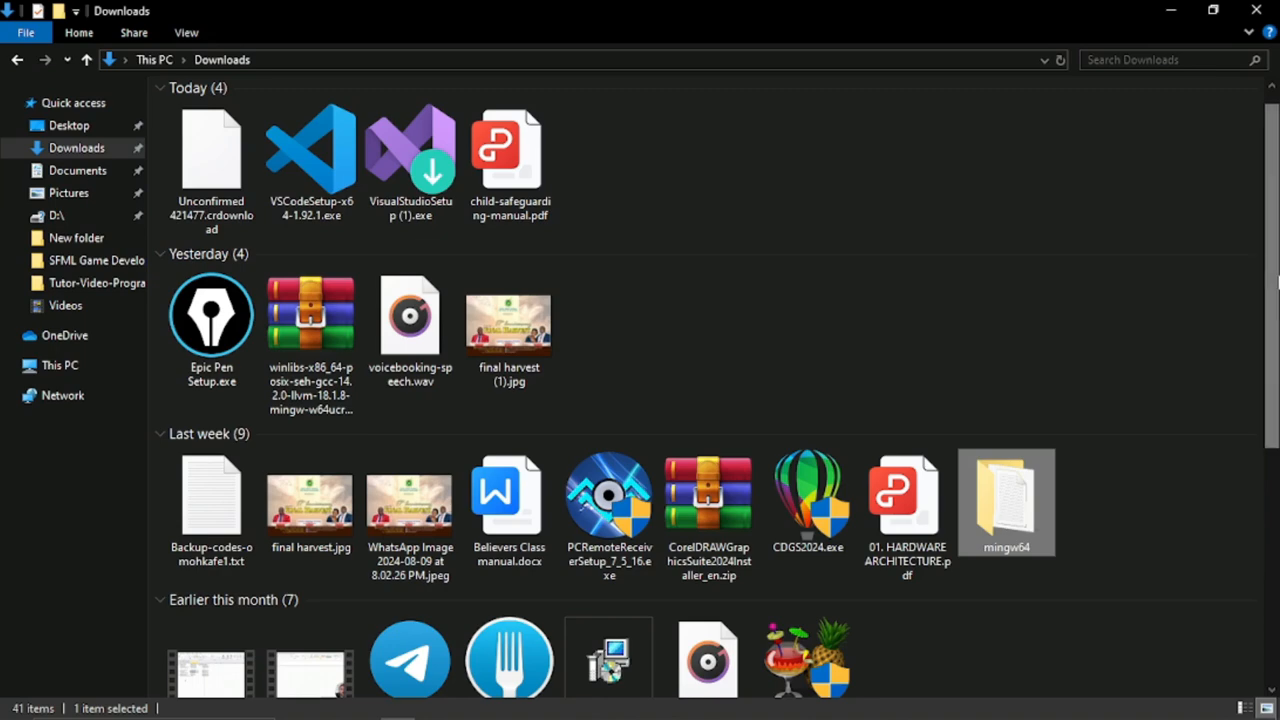
drag(1272, 270, 1277, 311)
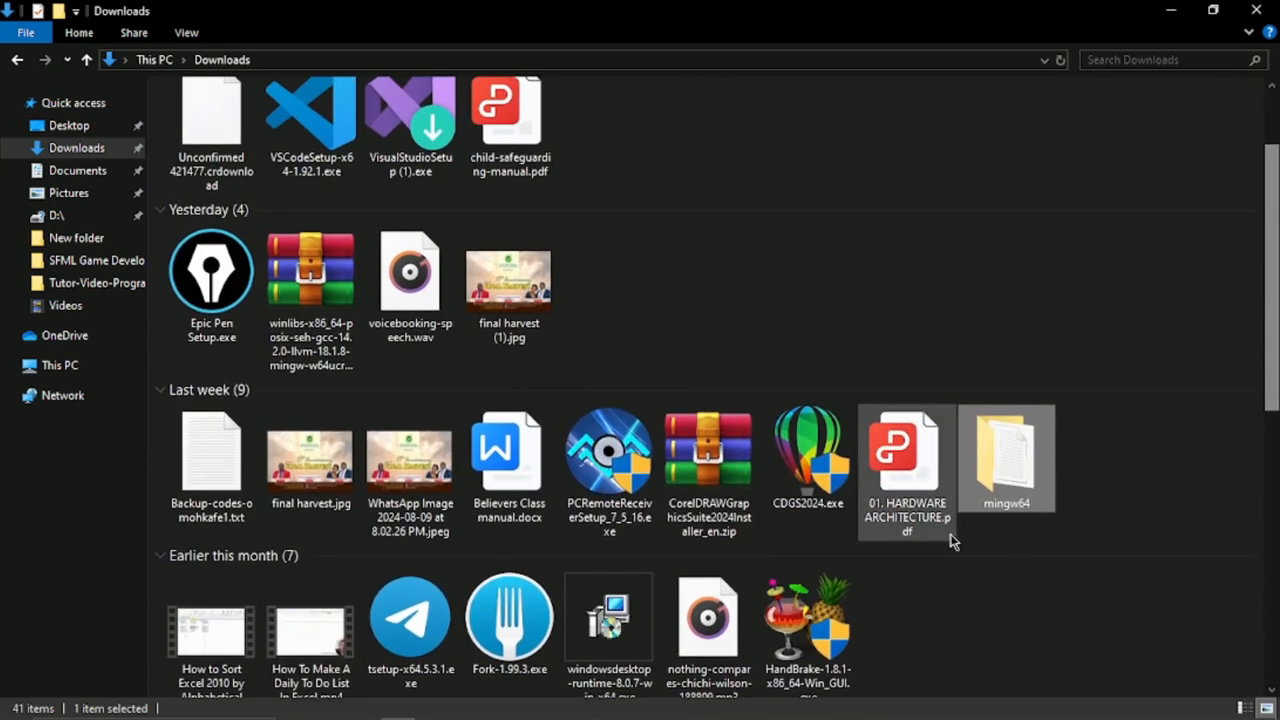
right_click(1010, 452)
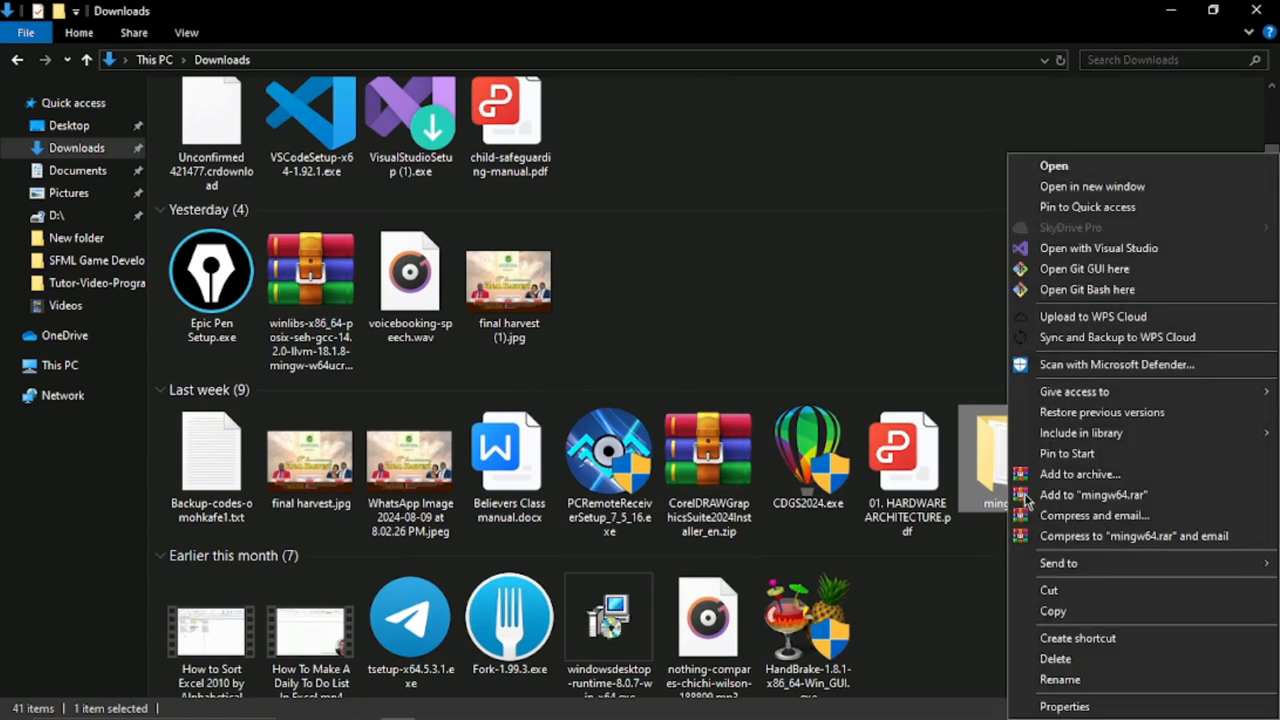
click(1052, 591)
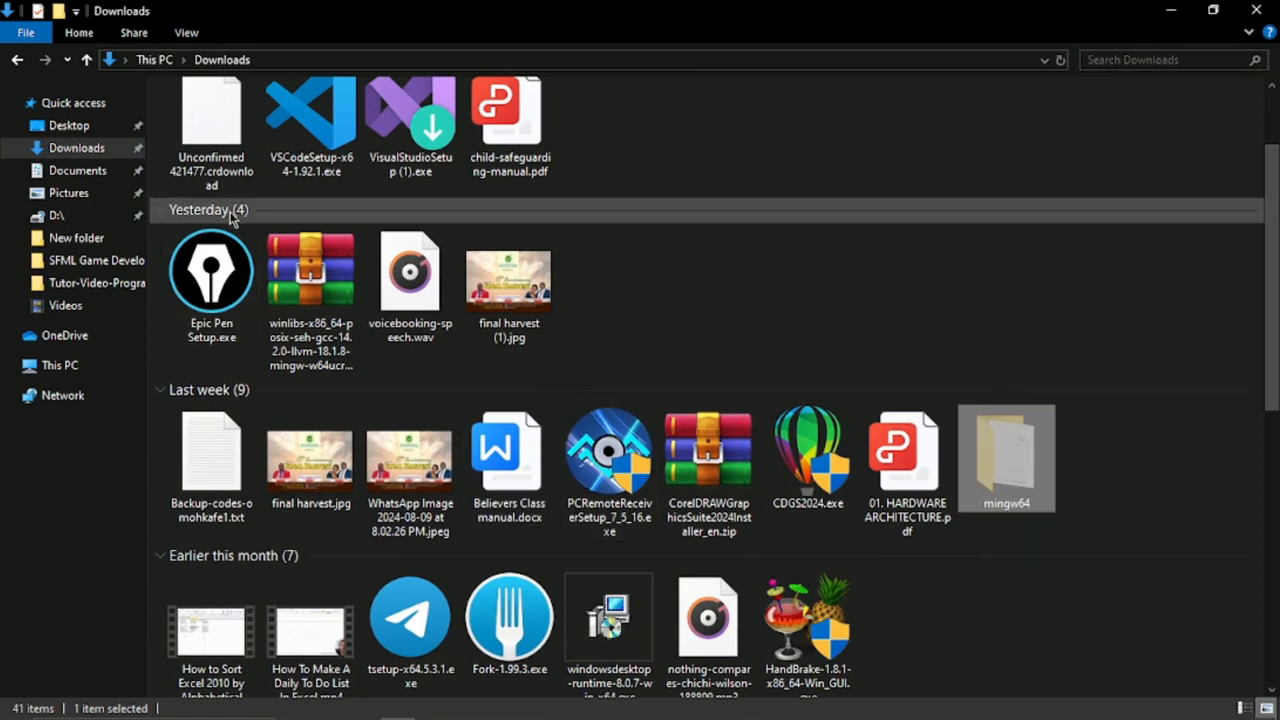
click(57, 368)
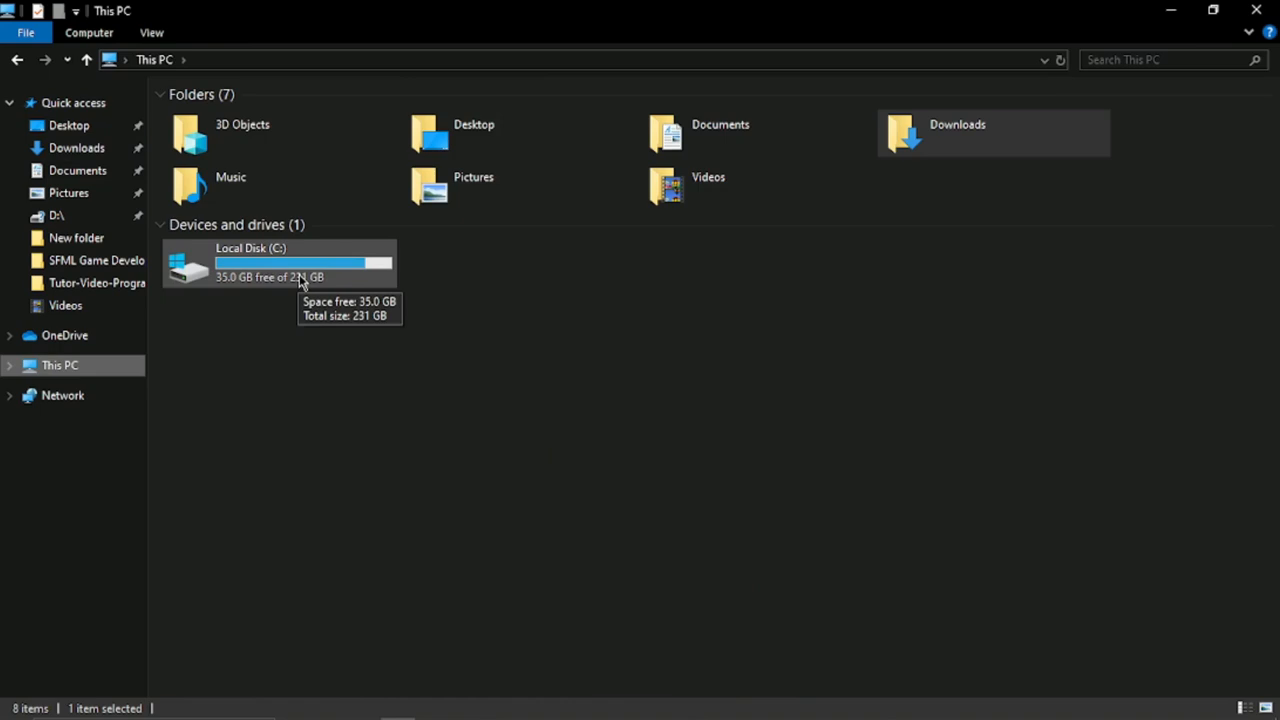
click(299, 280)
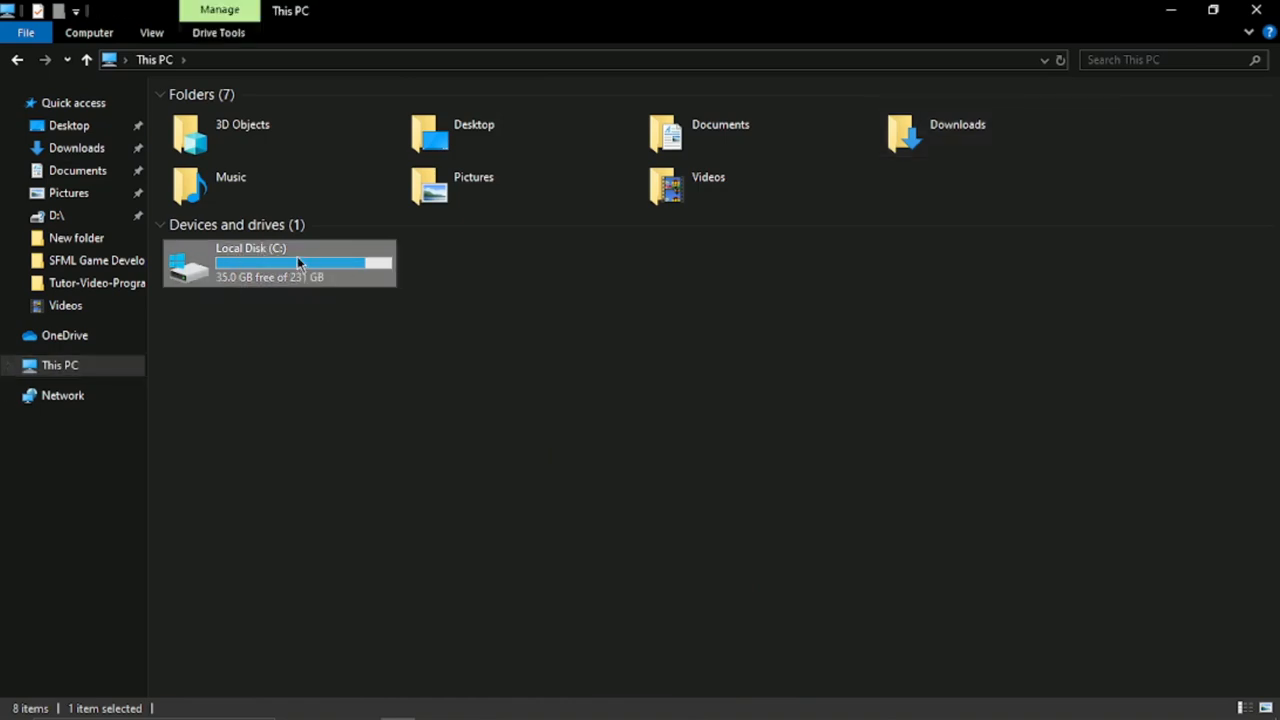
double_click(266, 275)
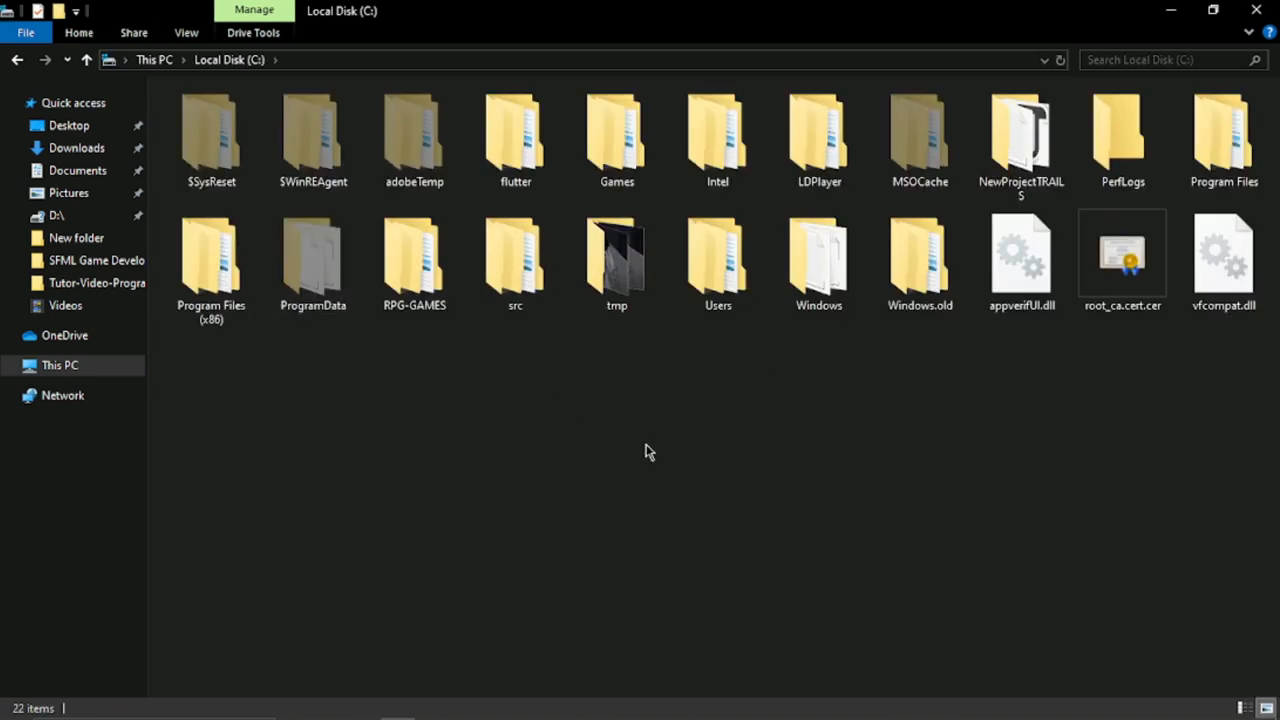
right_click(646, 446)
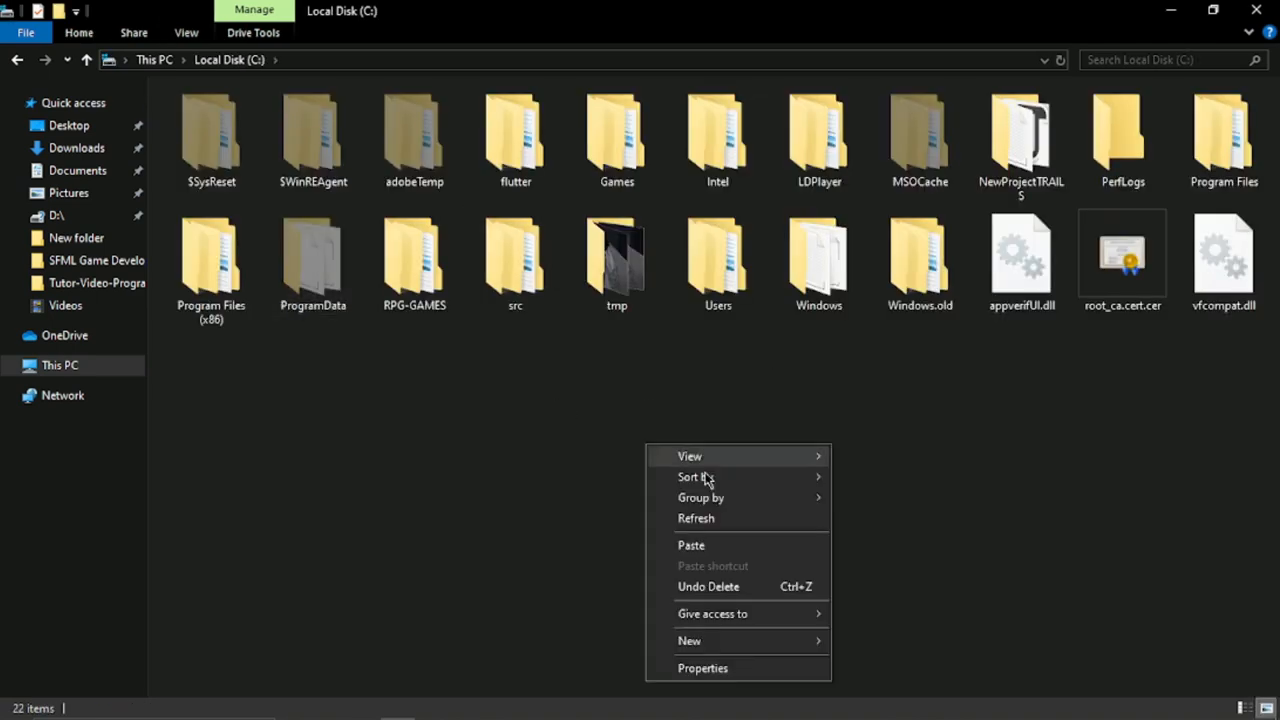
click(700, 546)
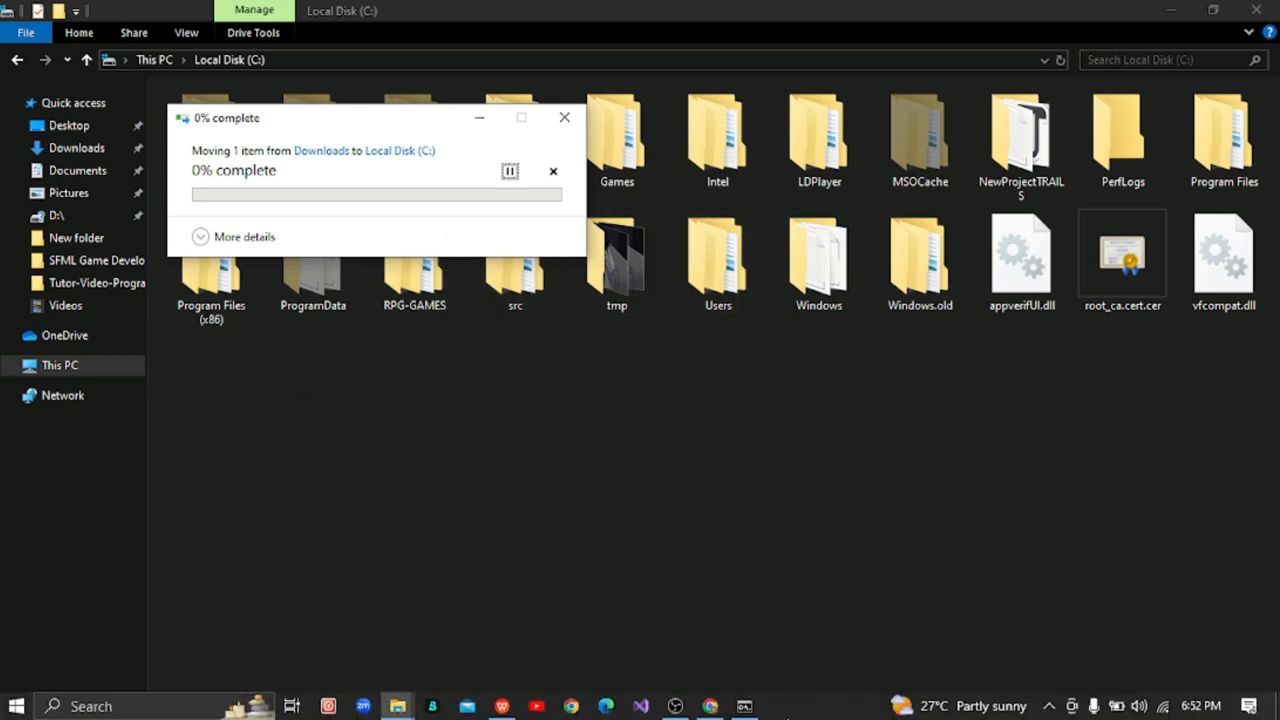
mouse_move(744, 706)
mouse_move(667, 672)
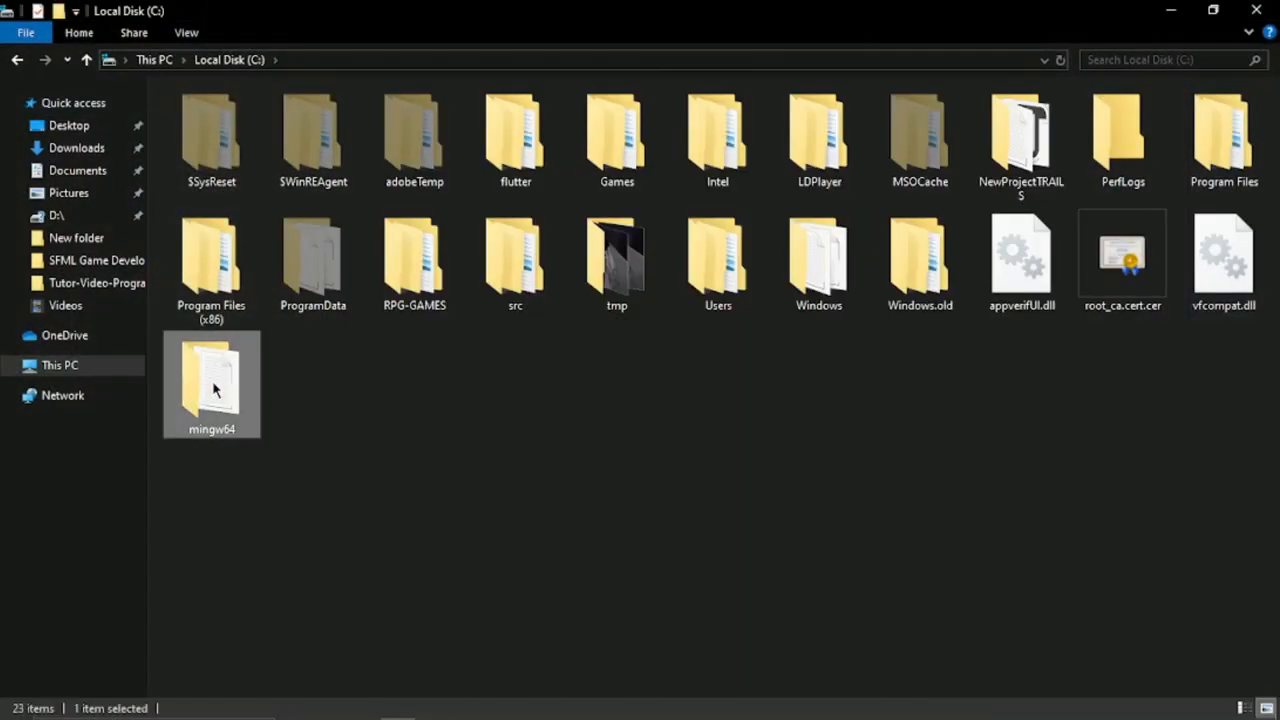
Open the bin folder inside C:\mingw64 and look through its compiler executables
double_click(213, 389)
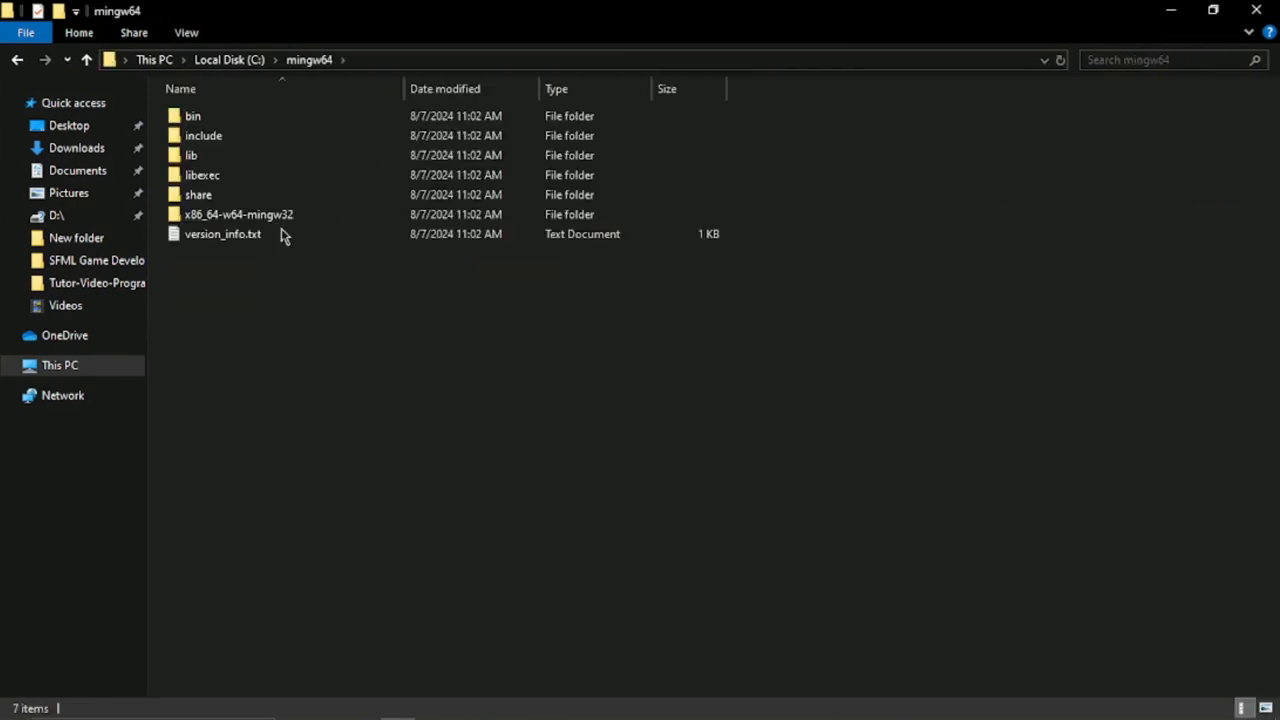
double_click(210, 117)
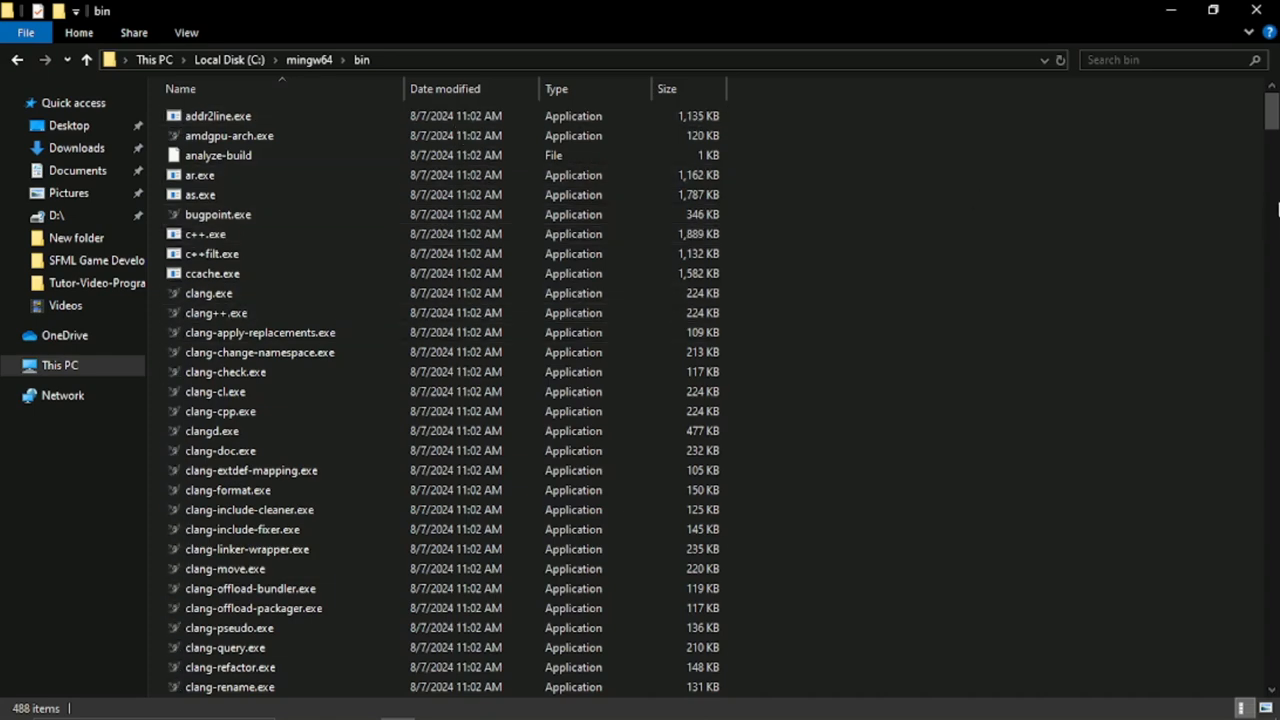
mouse_move(1271, 112)
mouse_down()
mouse_move(1272, 625)
mouse_move(1274, 118)
mouse_up()
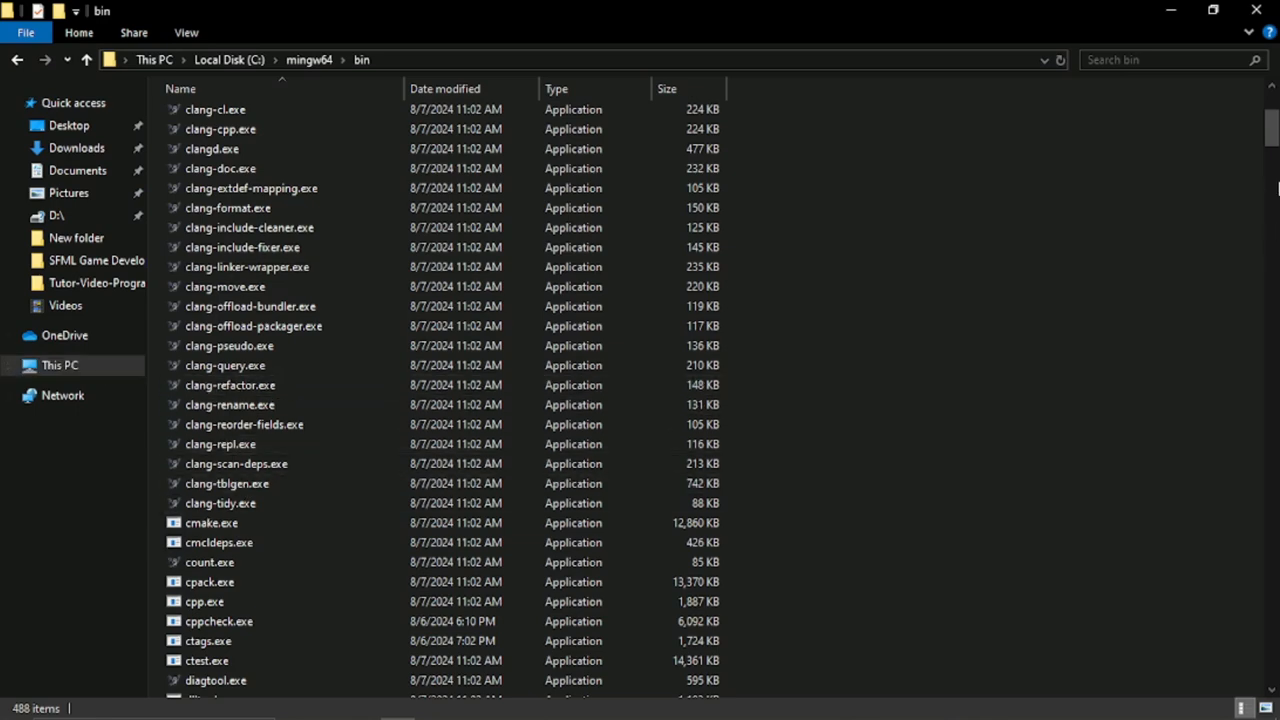
drag(1271, 114, 1271, 141)
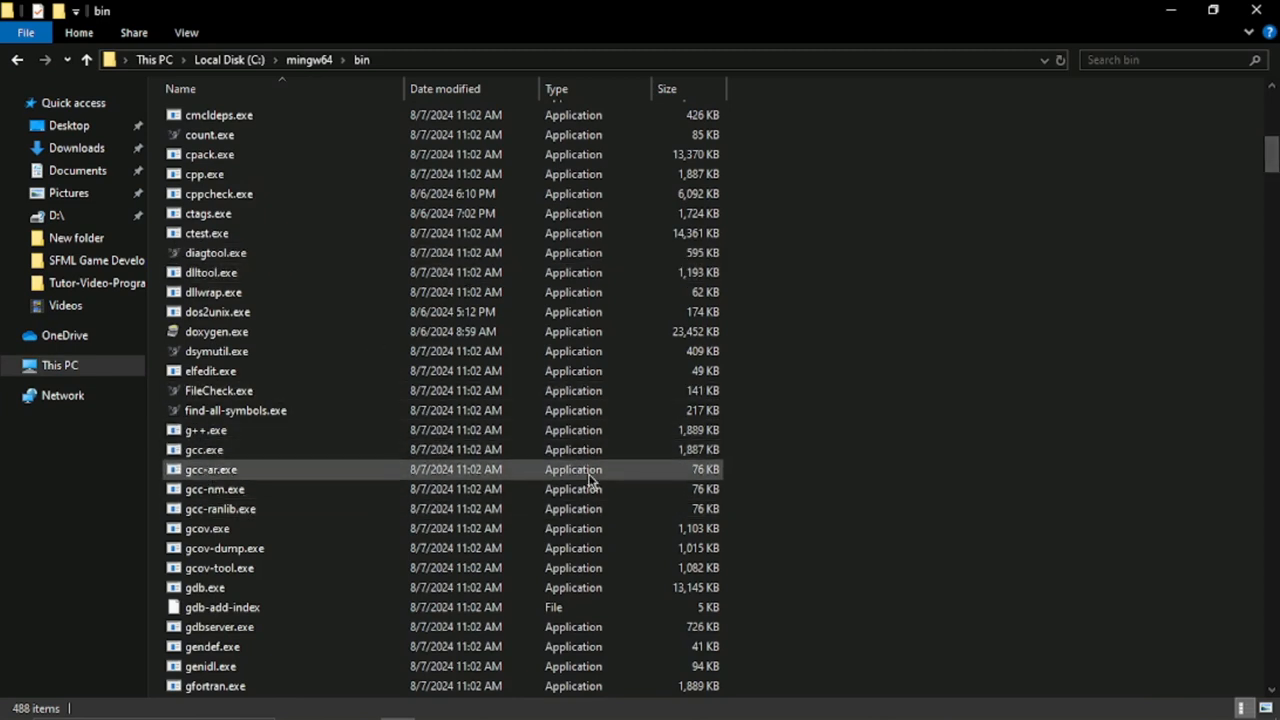
drag(1273, 136, 1274, 98)
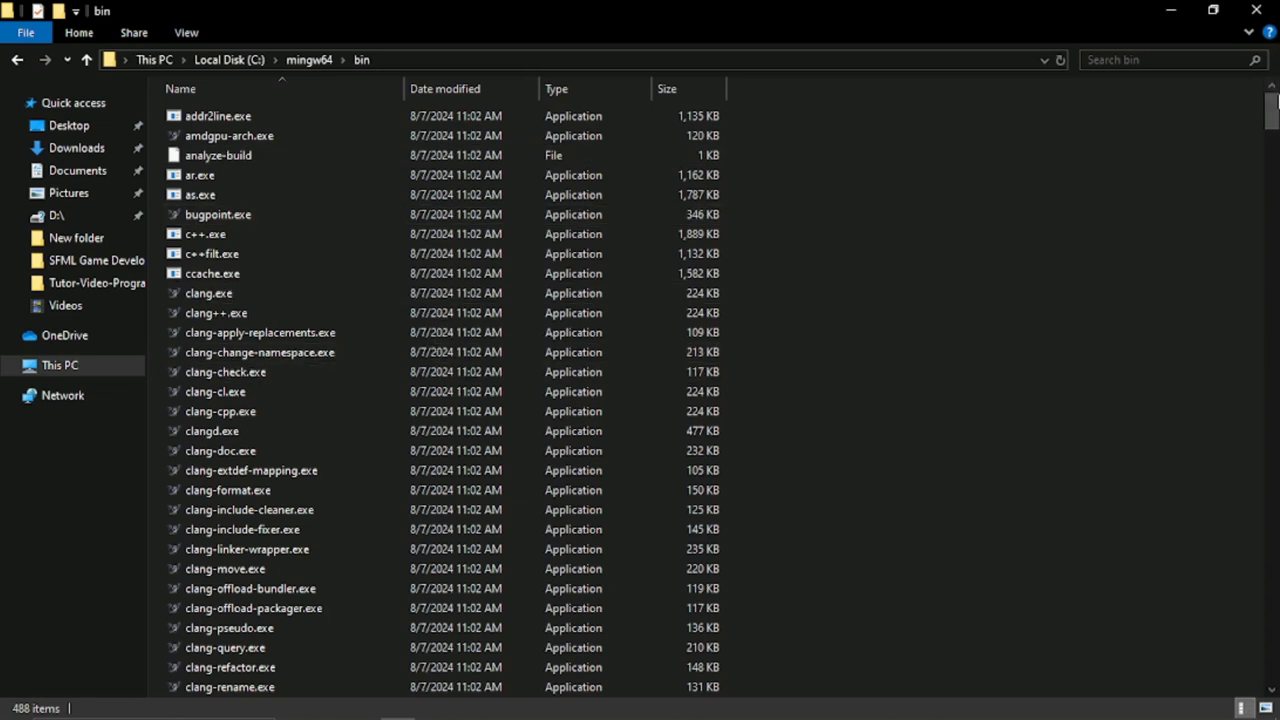
Copy the folder path C:\mingw64\bin to the clipboard
click(432, 64)
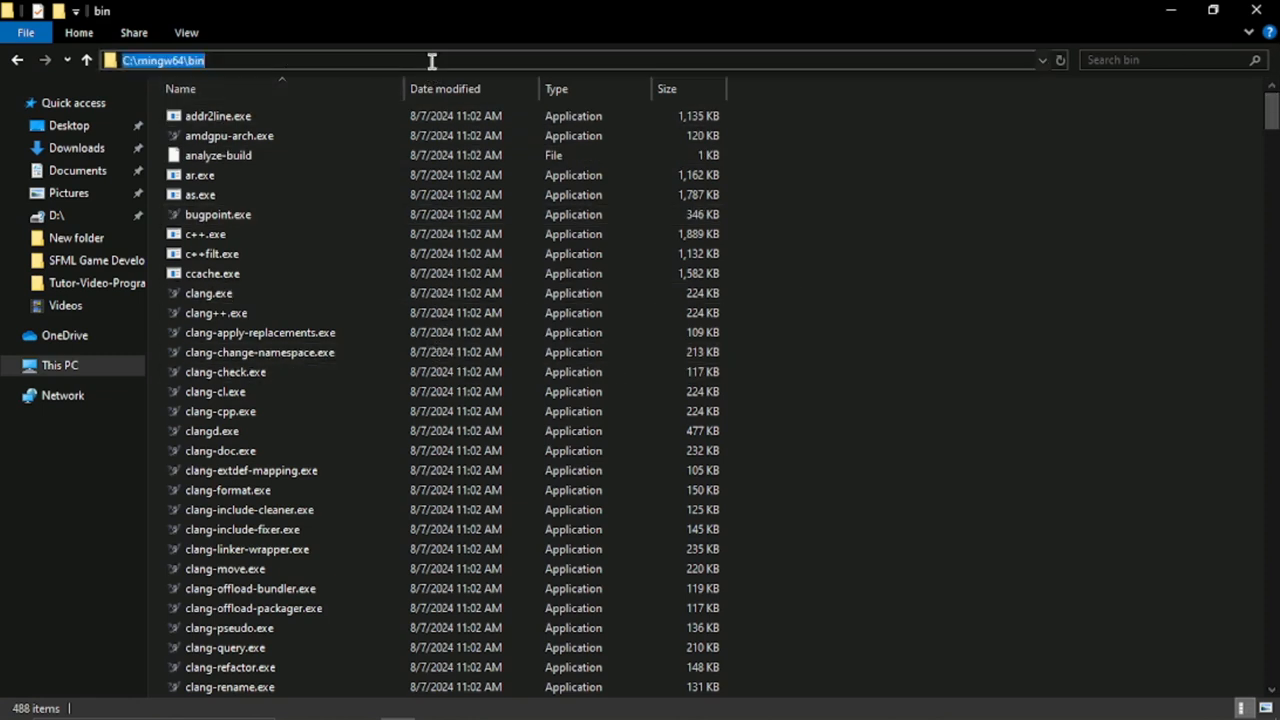
right_click(226, 59)
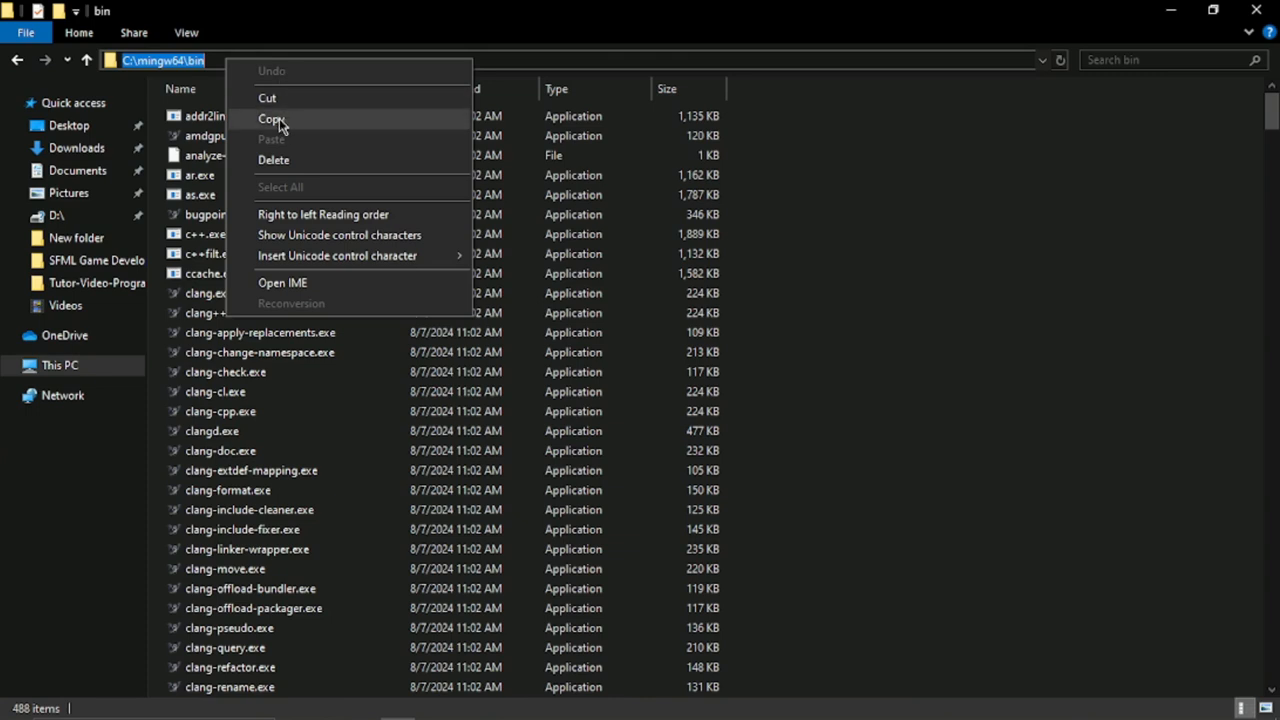
click(272, 119)
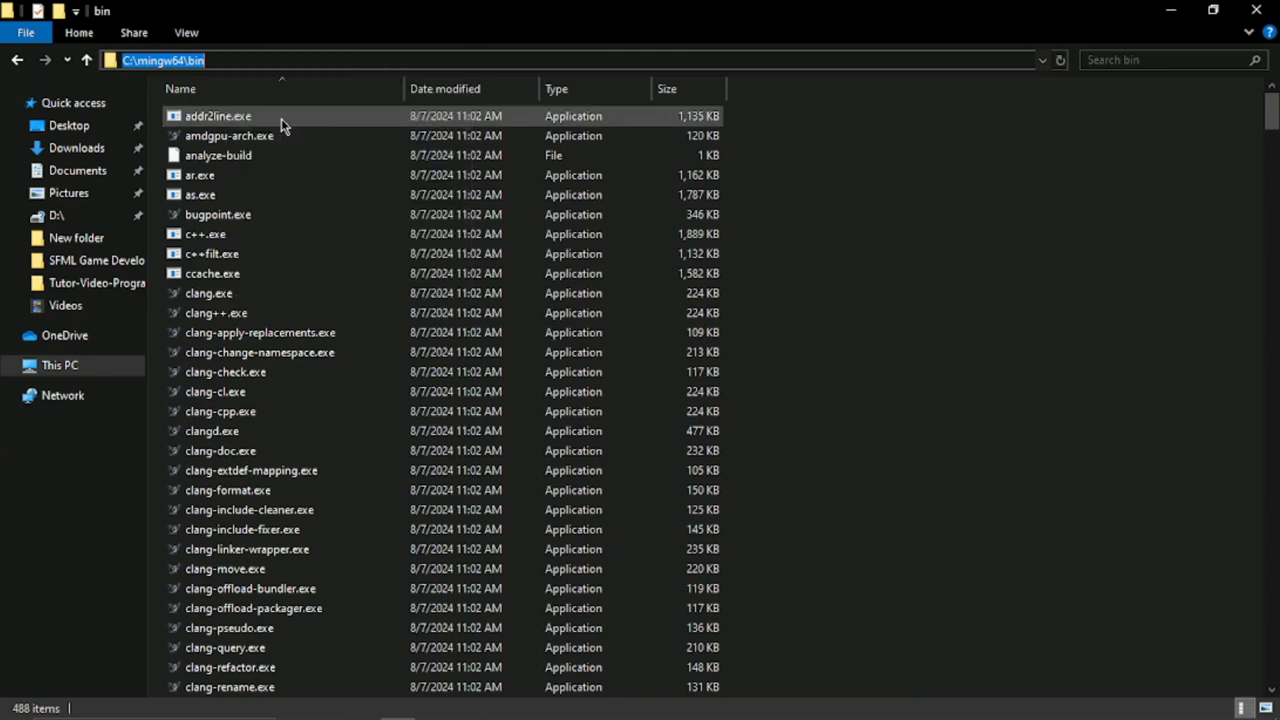
Open the Environment Variables dialog from the advanced system settings in This PC's properties
click(60, 366)
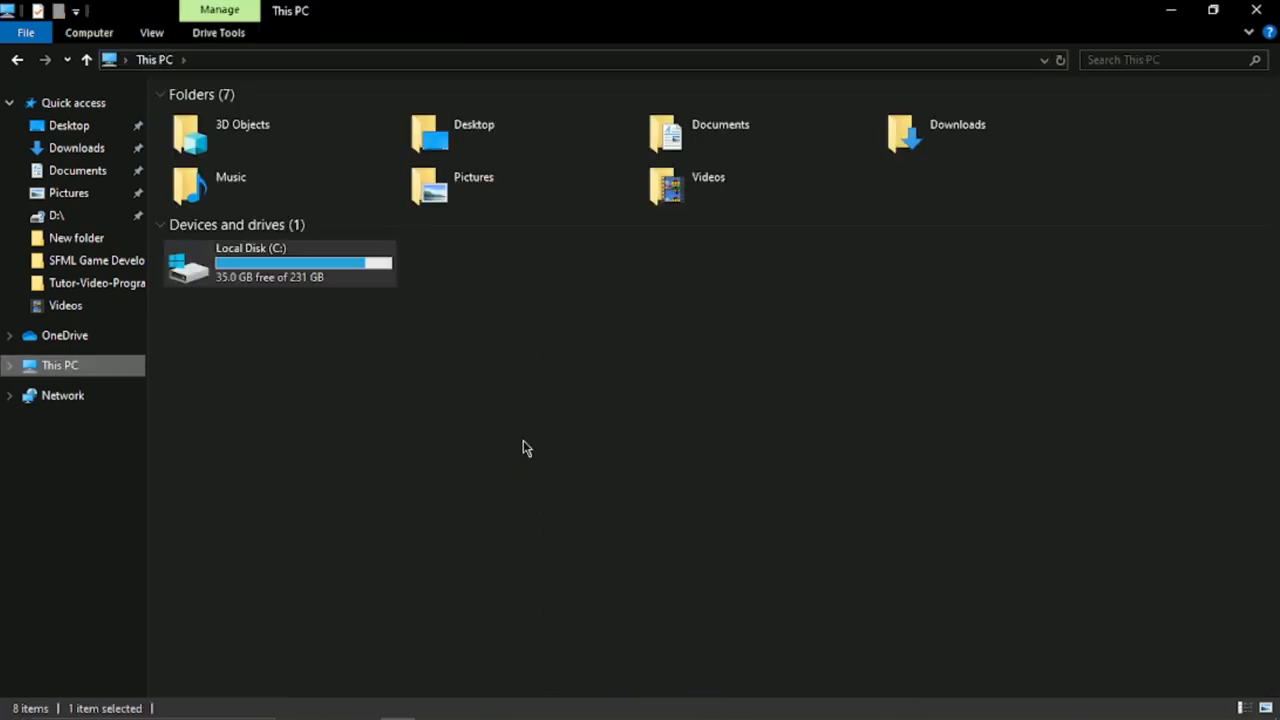
right_click(594, 326)
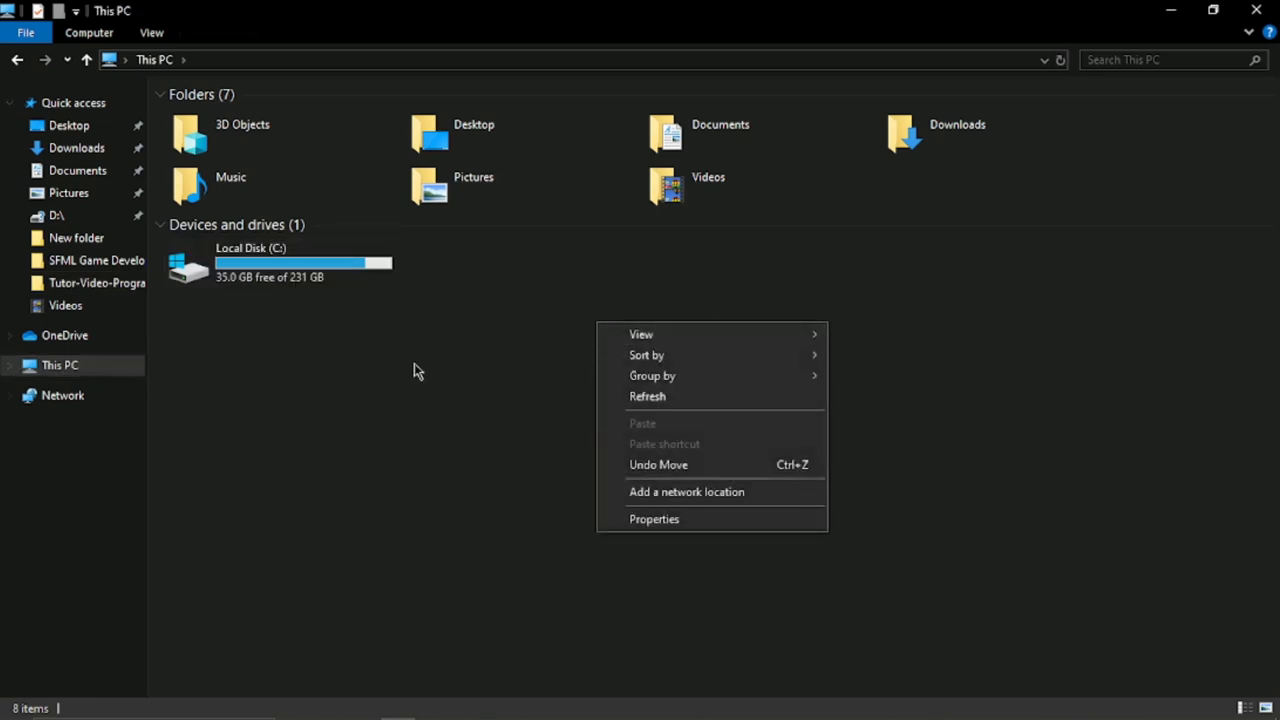
right_click(508, 331)
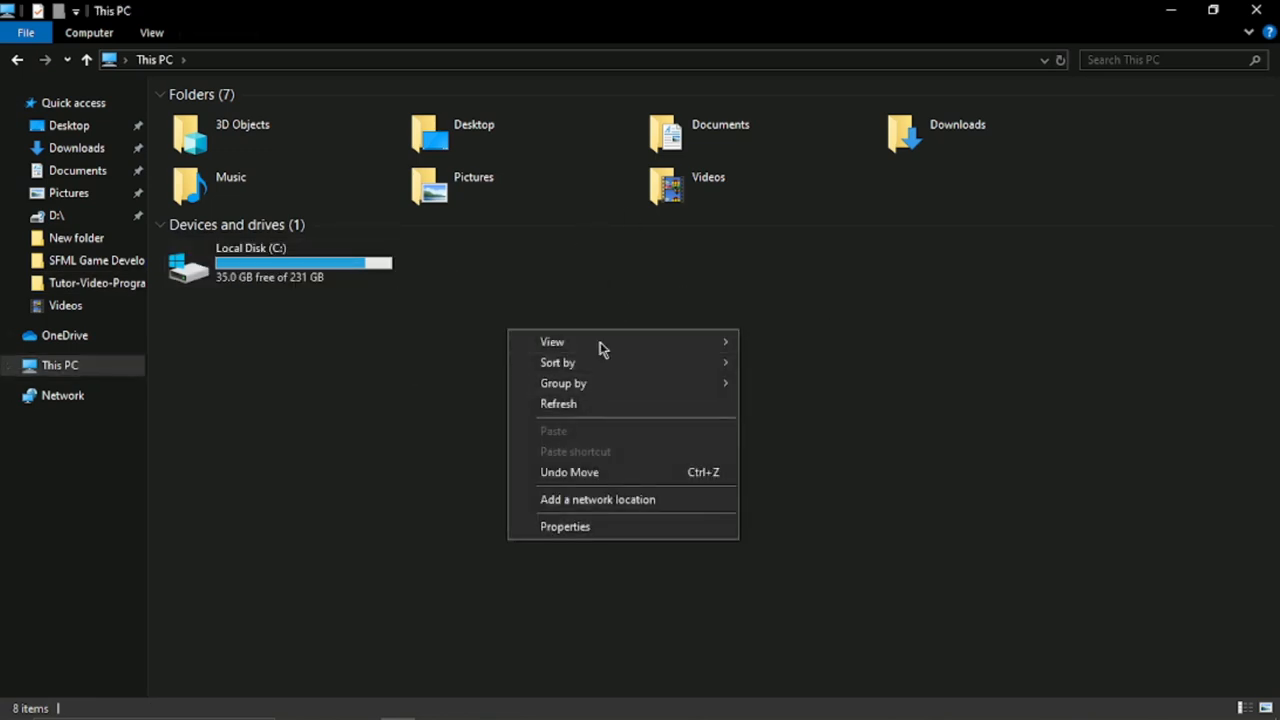
click(562, 525)
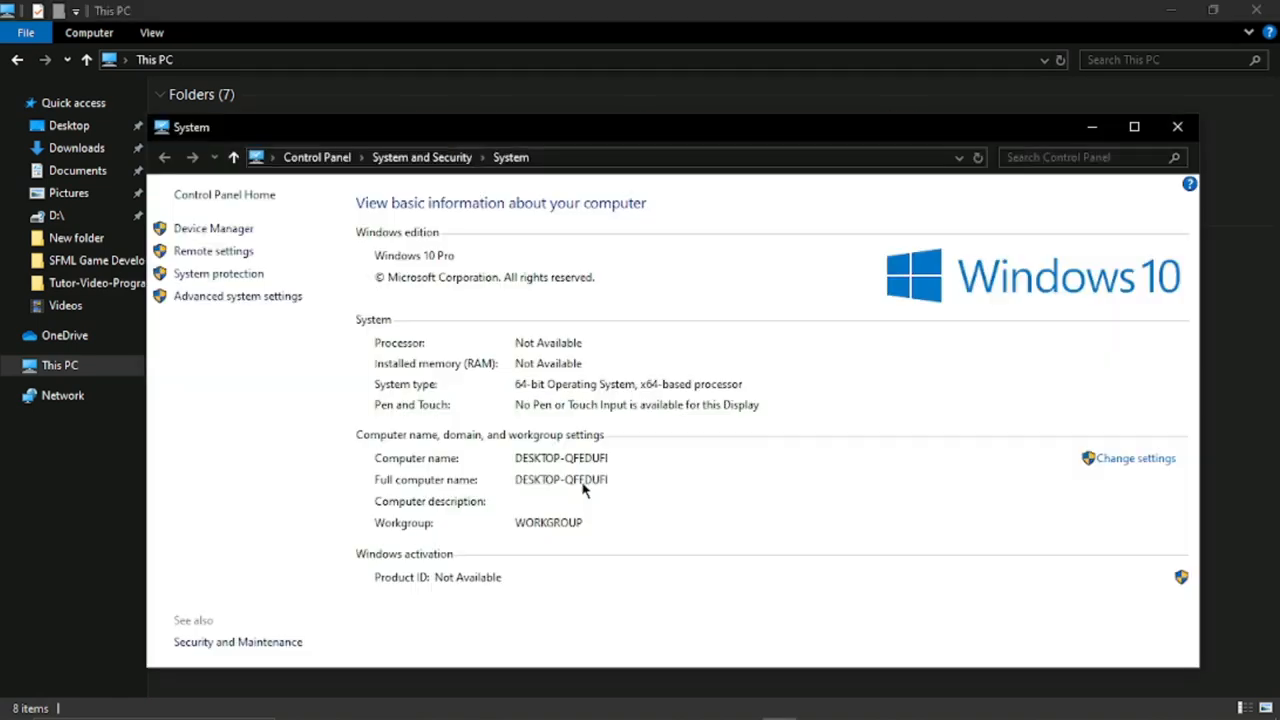
click(226, 300)
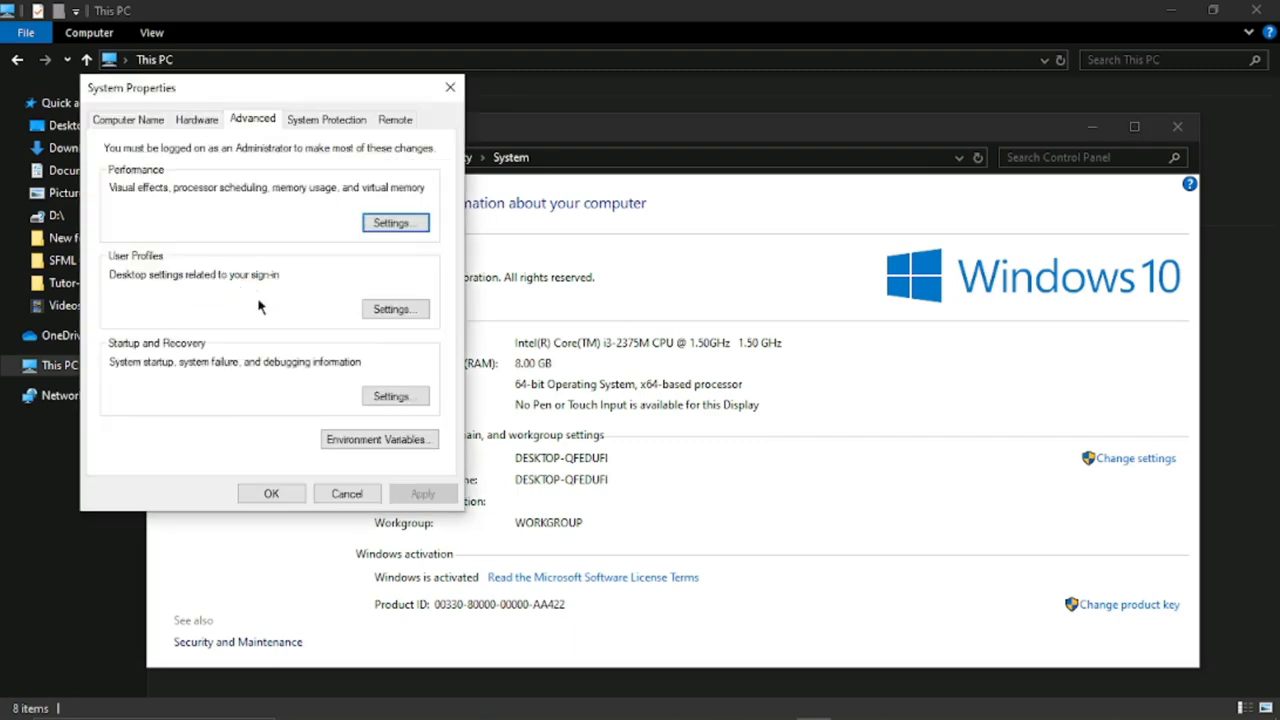
click(410, 443)
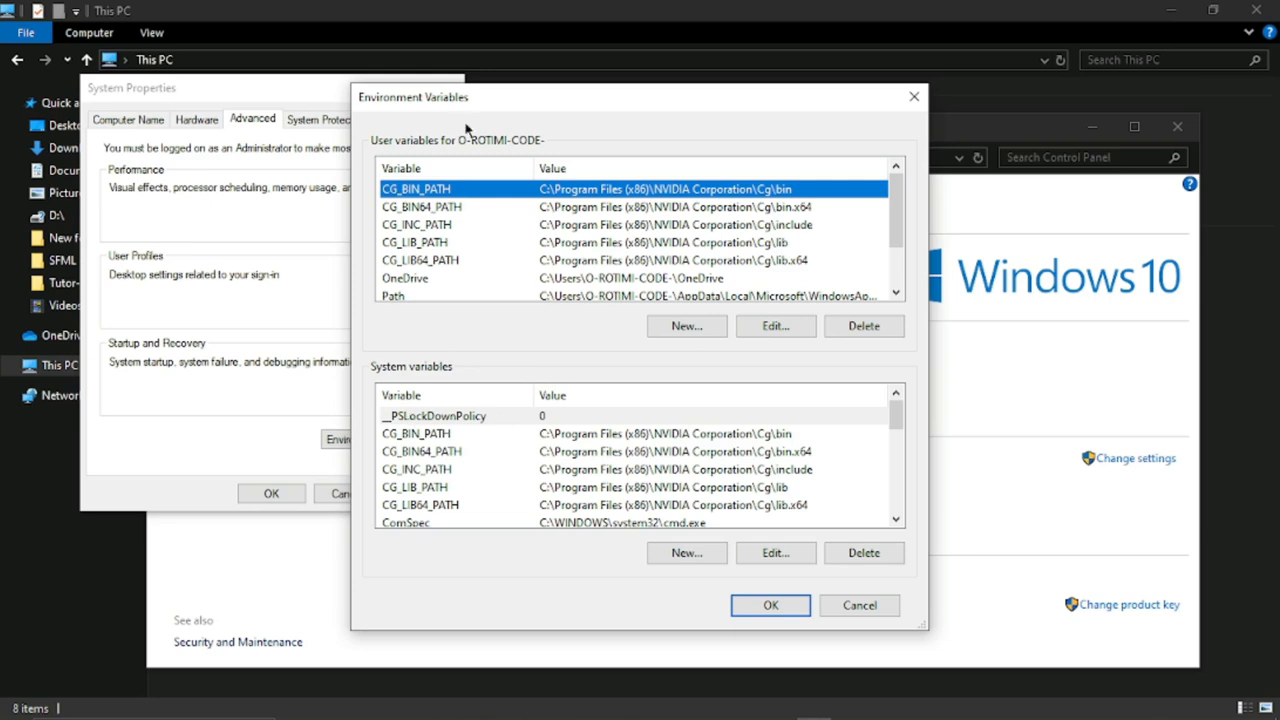
Show the Windows account options to check which user accounts exist on the computer
click(16, 706)
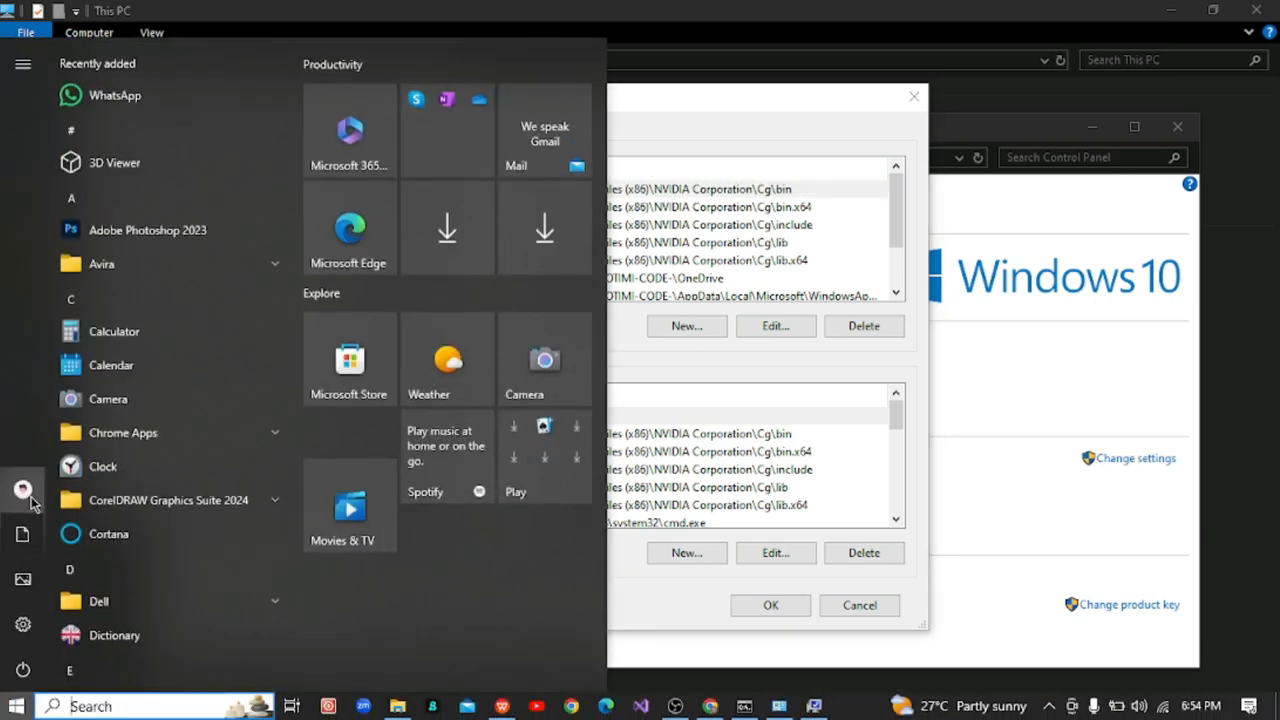
mouse_move(31, 498)
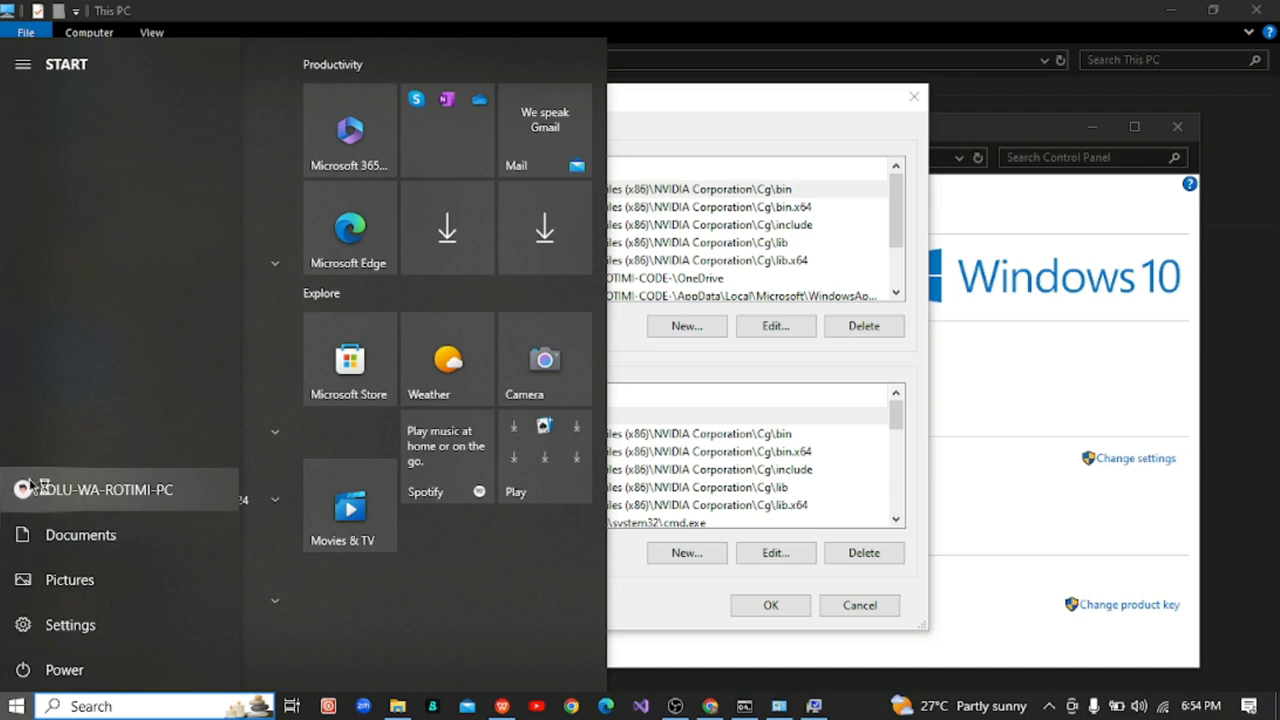
click(30, 492)
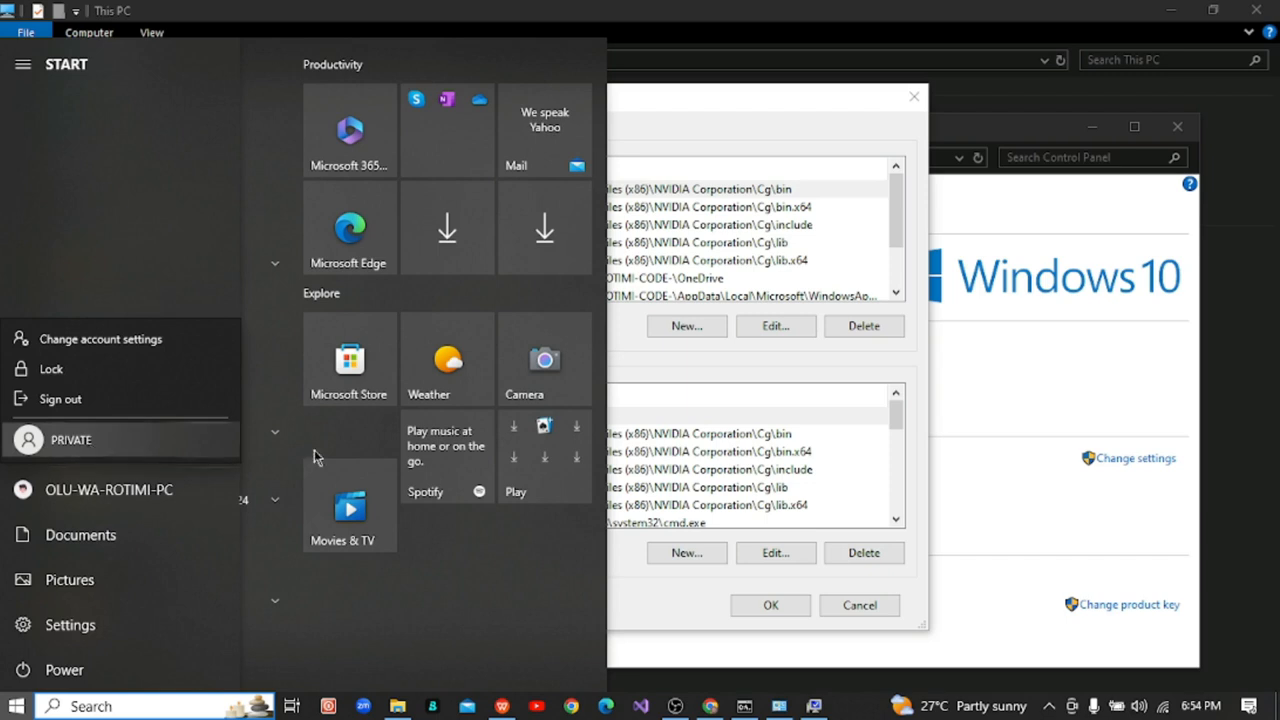
Check the computer's user accounts once more and return to the Environment Variables dialog
drag(895, 409, 897, 419)
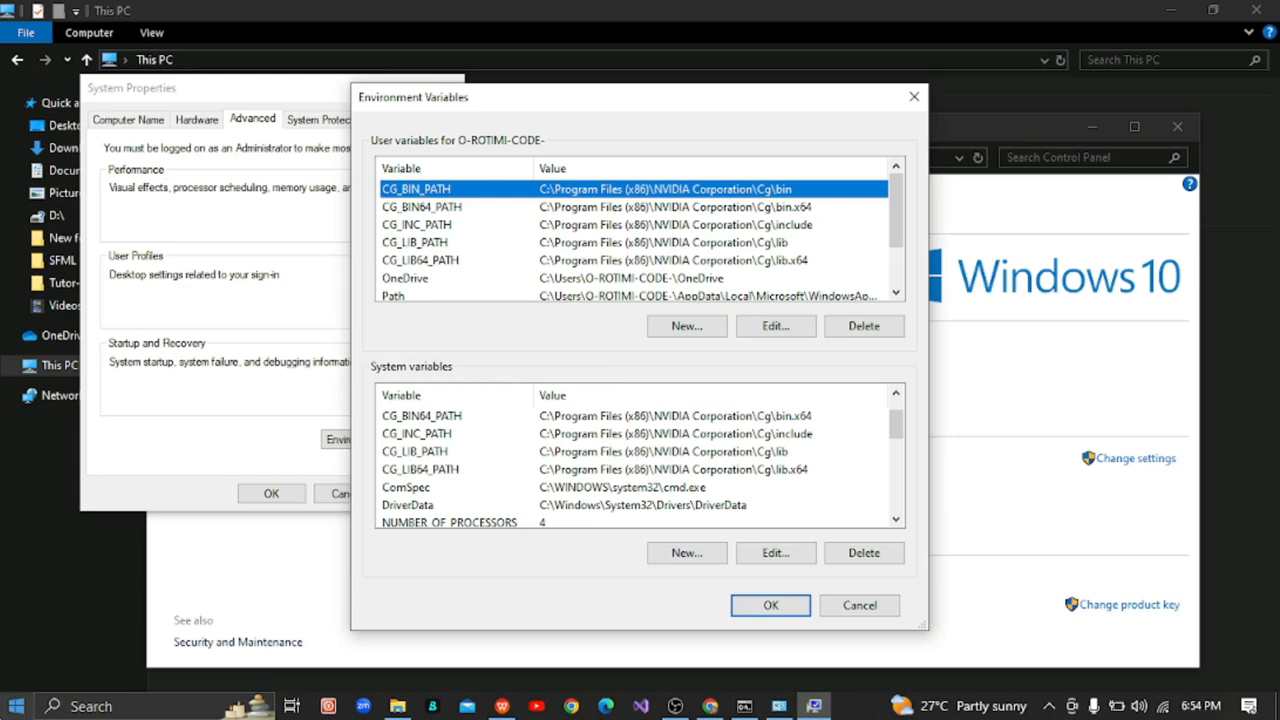
click(16, 706)
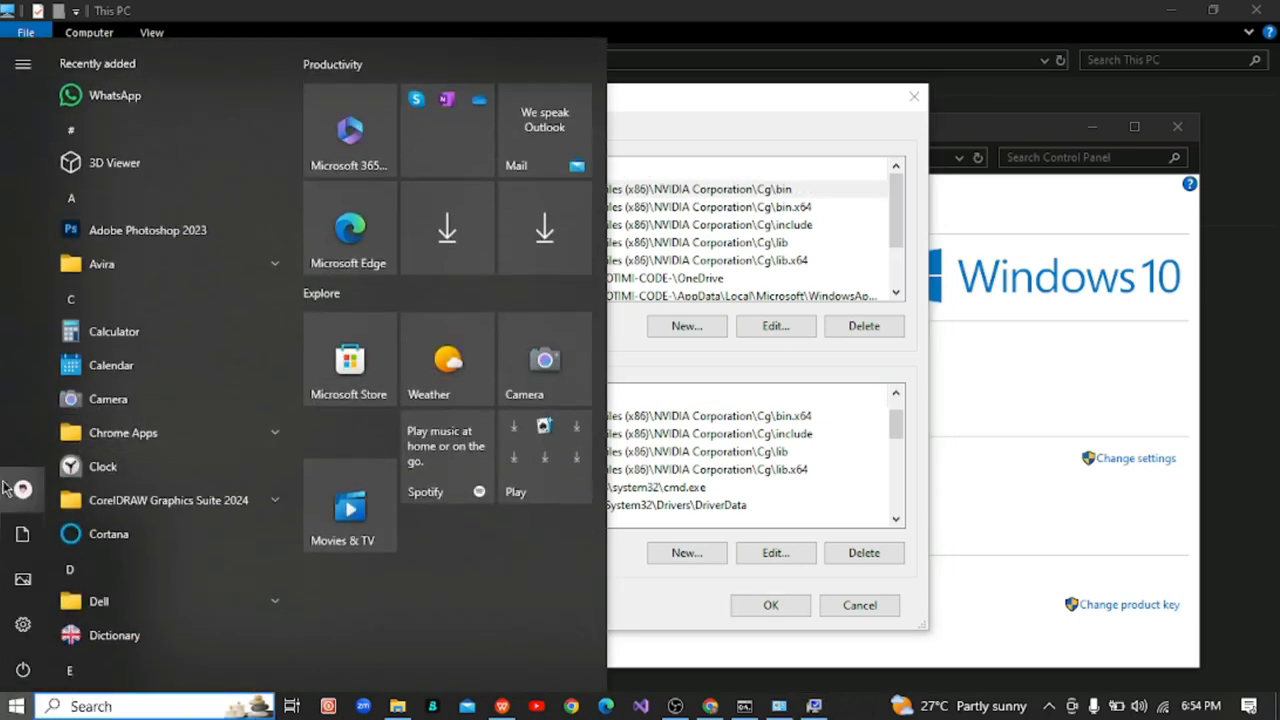
mouse_move(22, 489)
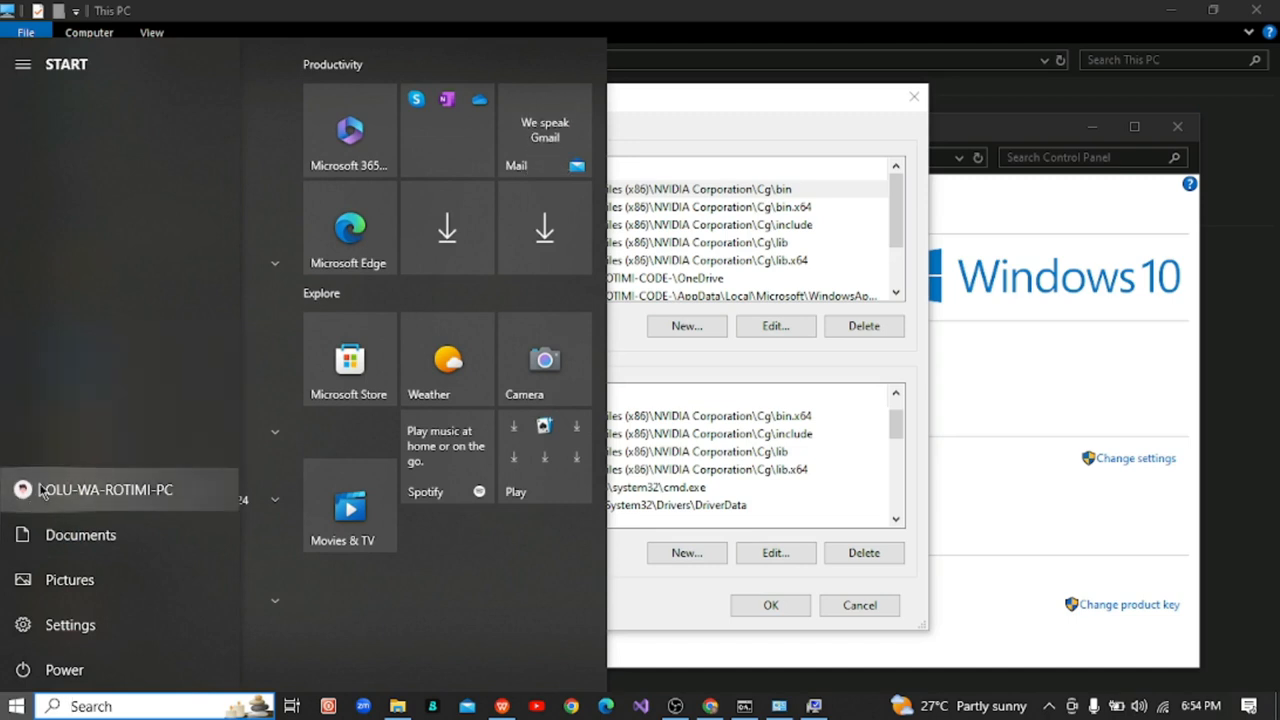
click(40, 490)
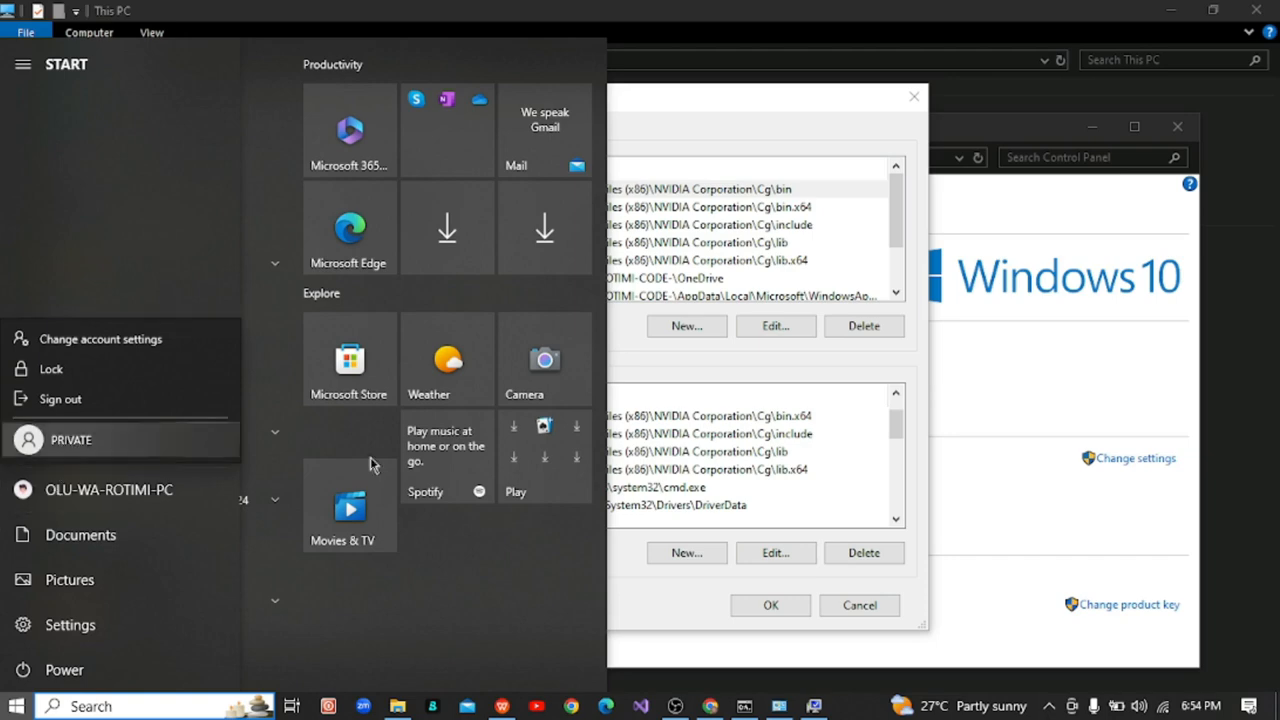
key(Escape)
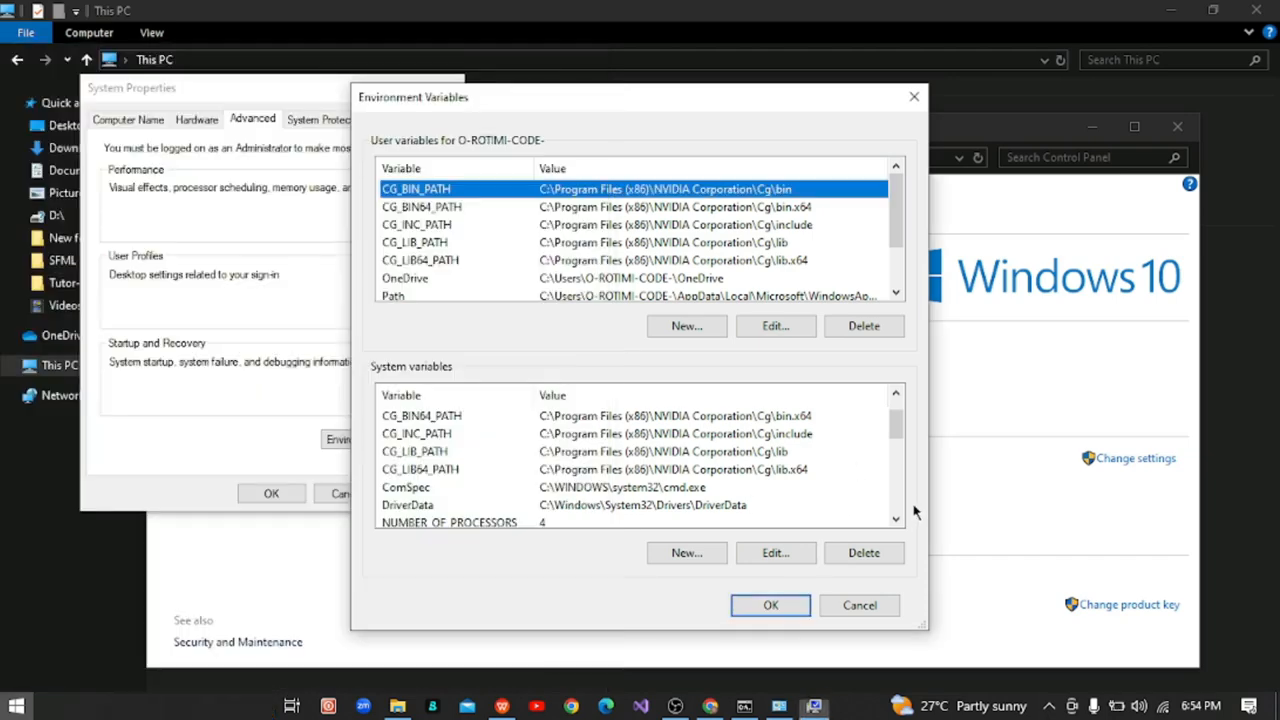
key(Escape)
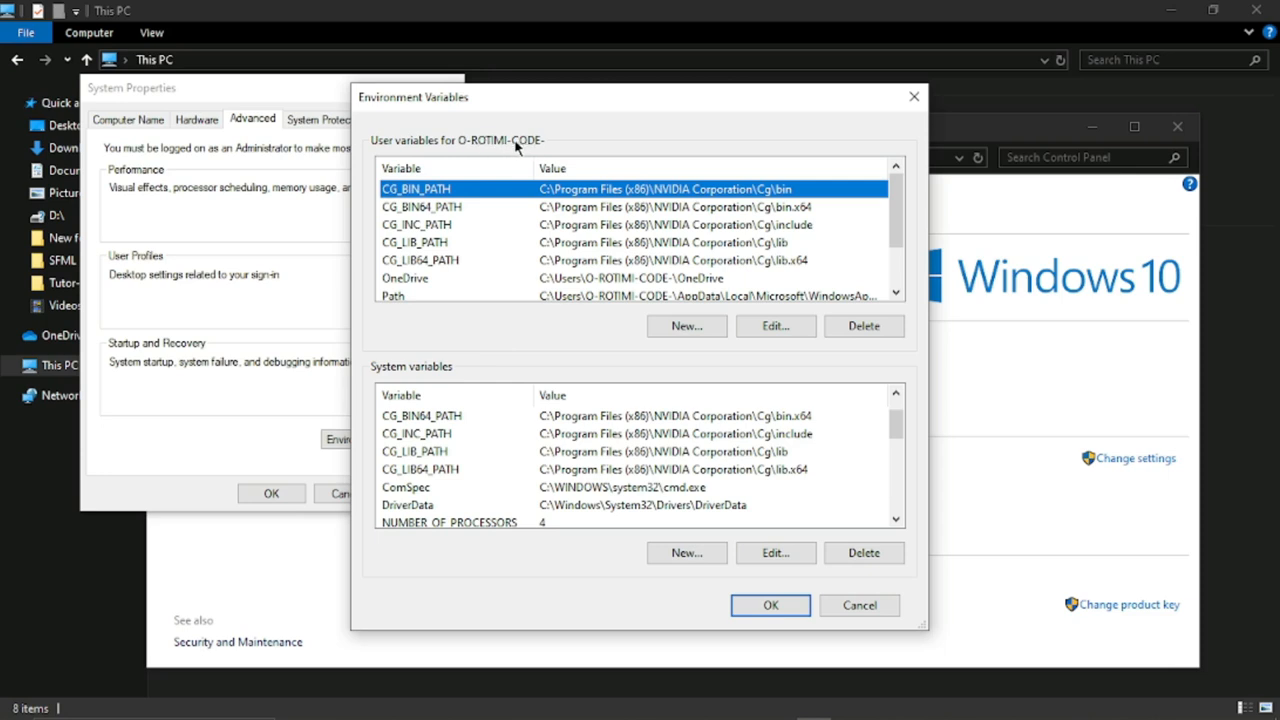
Add the copied path C:\mingw64\bin as a new entry in the user variable Path
drag(896, 198, 896, 228)
click(527, 262)
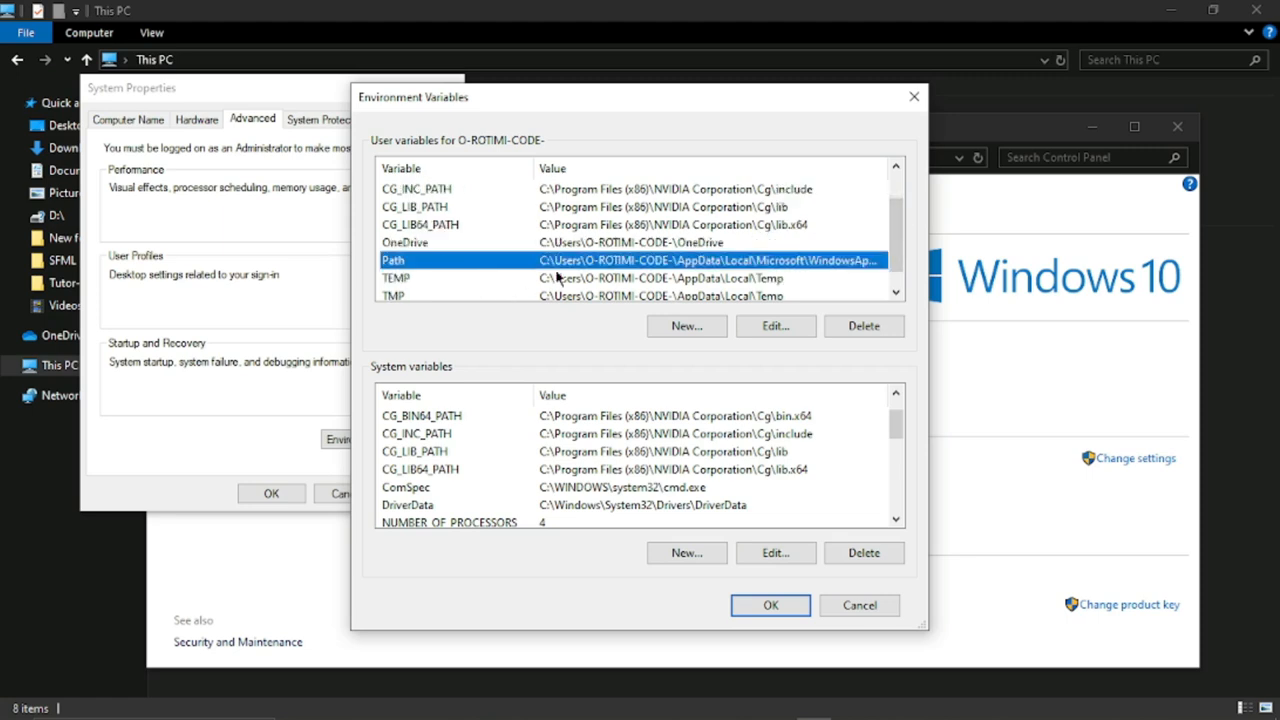
click(772, 327)
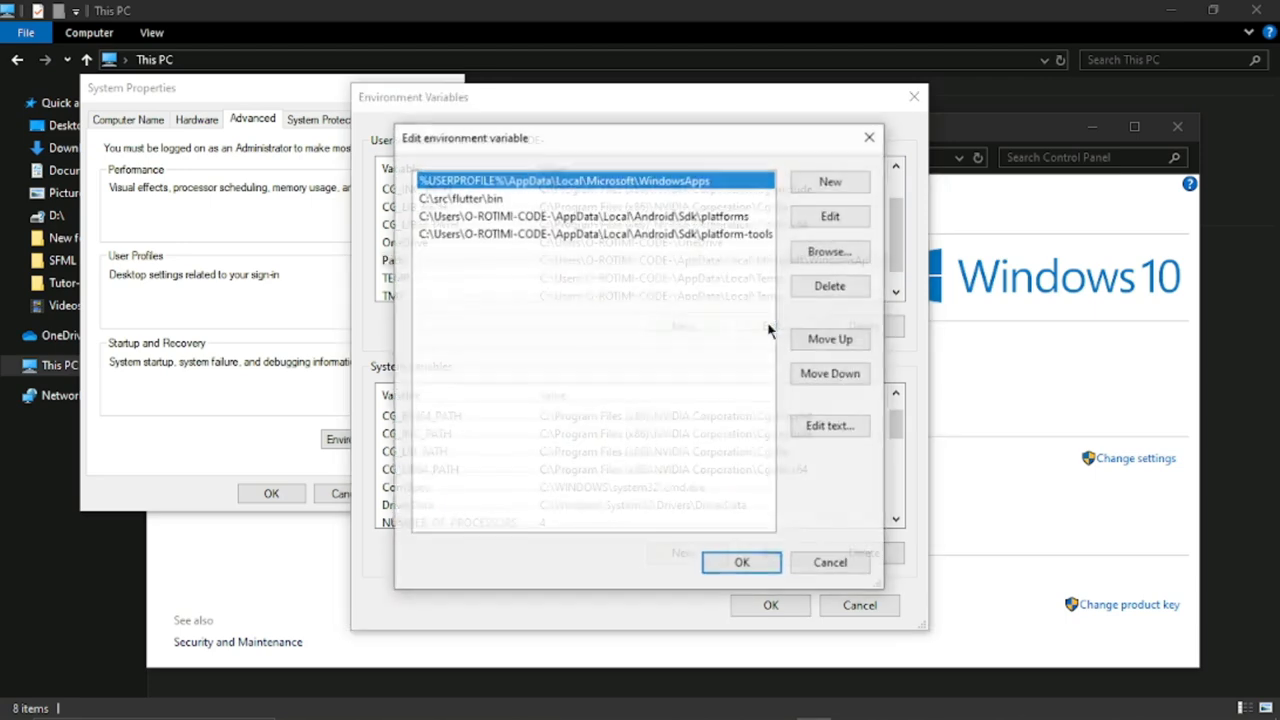
click(855, 186)
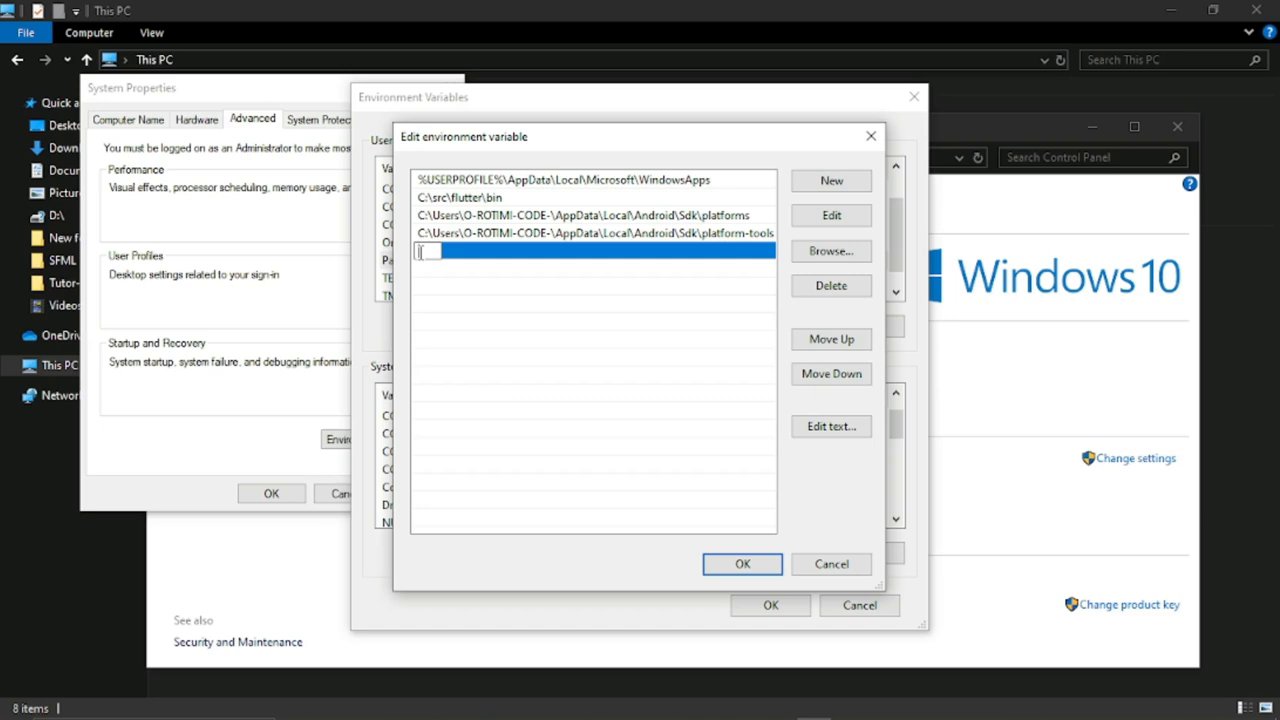
right_click(423, 252)
click(490, 340)
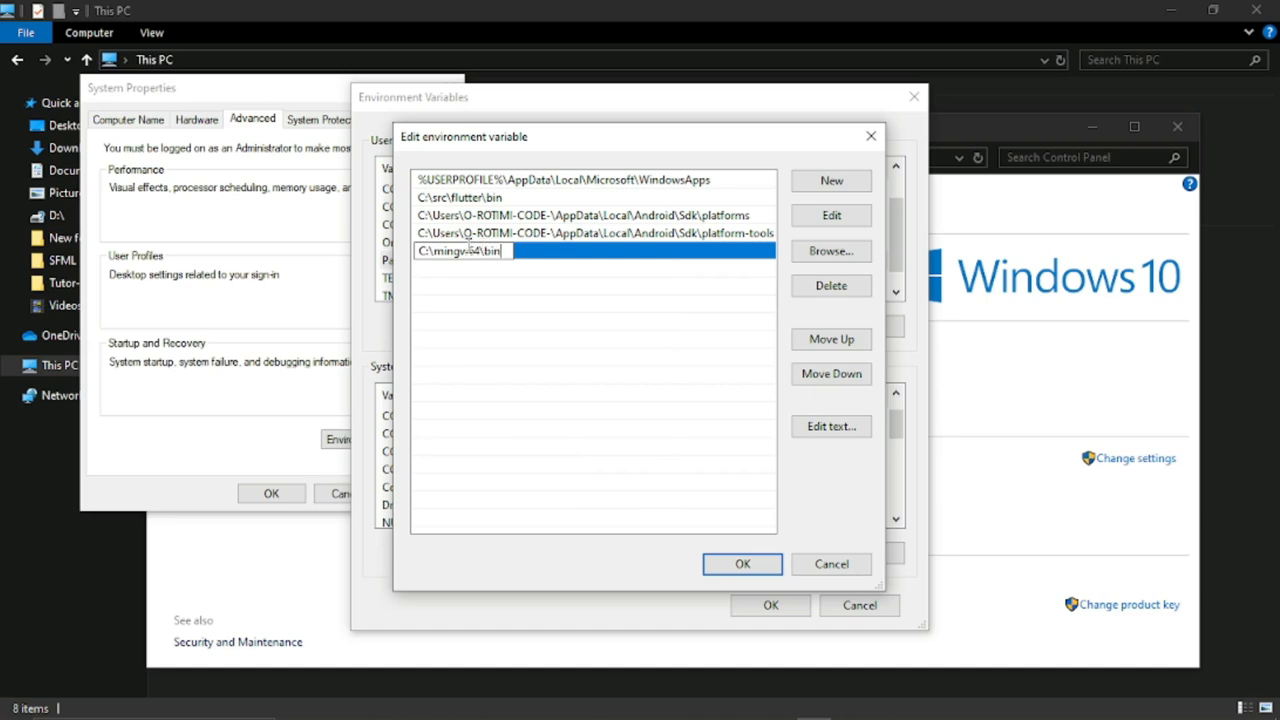
click(753, 567)
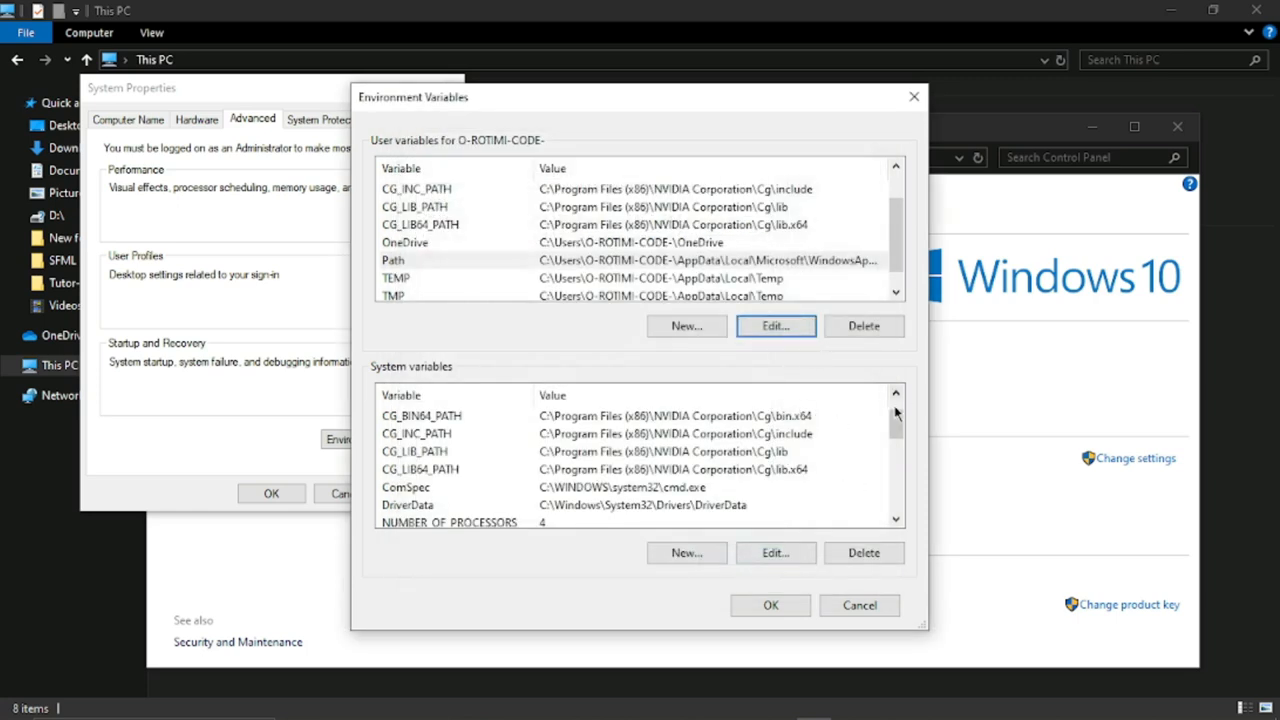
Add C:\mingw64\bin as a new entry in the system variable Path
drag(896, 427, 903, 452)
click(615, 470)
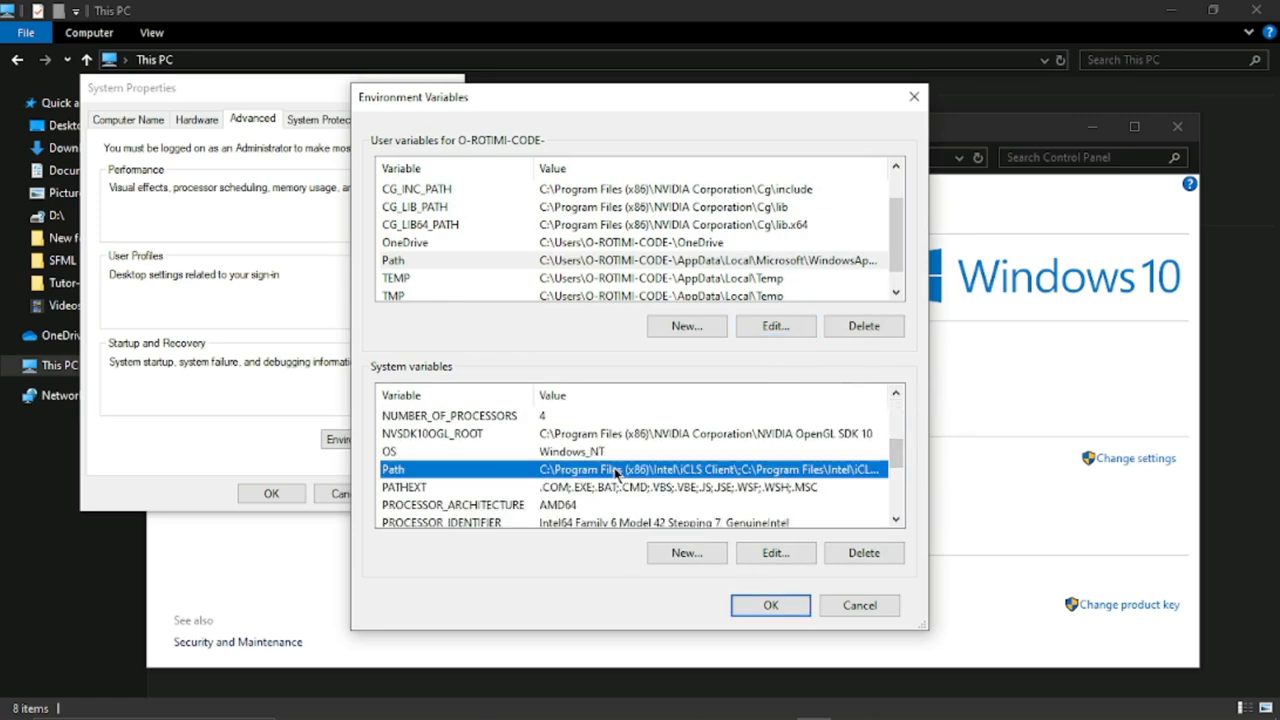
click(774, 553)
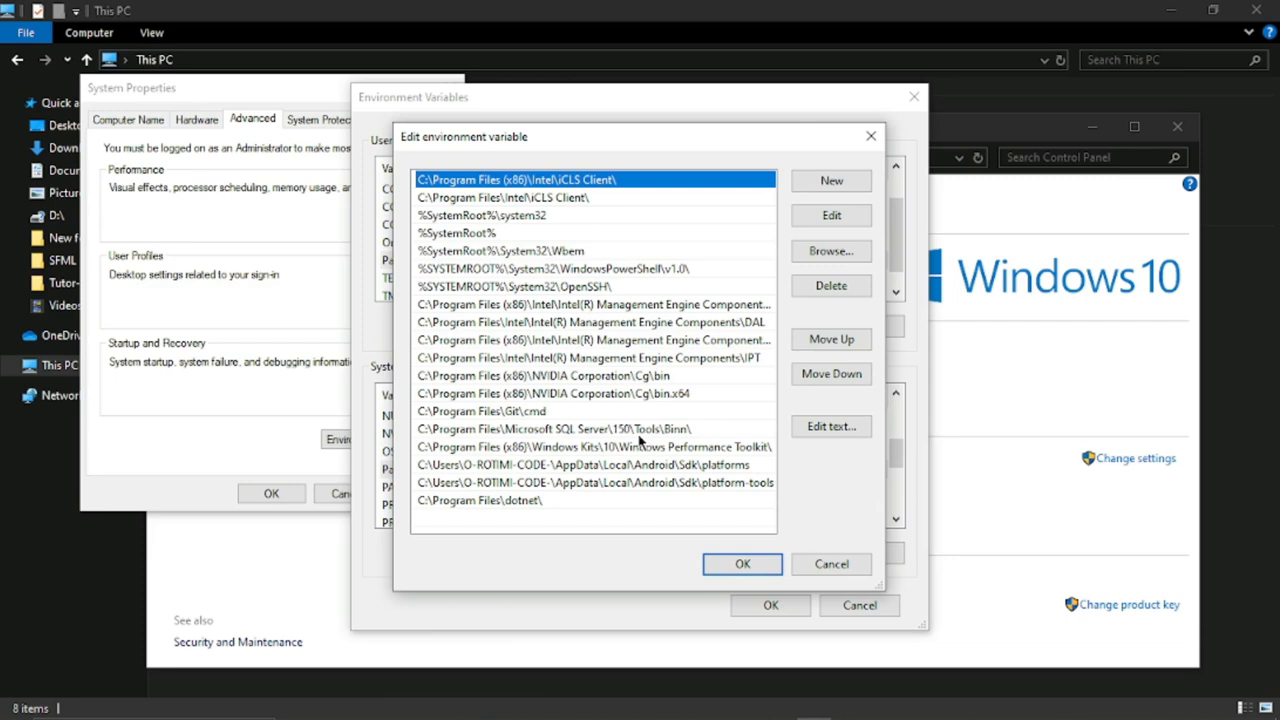
click(838, 216)
click(648, 199)
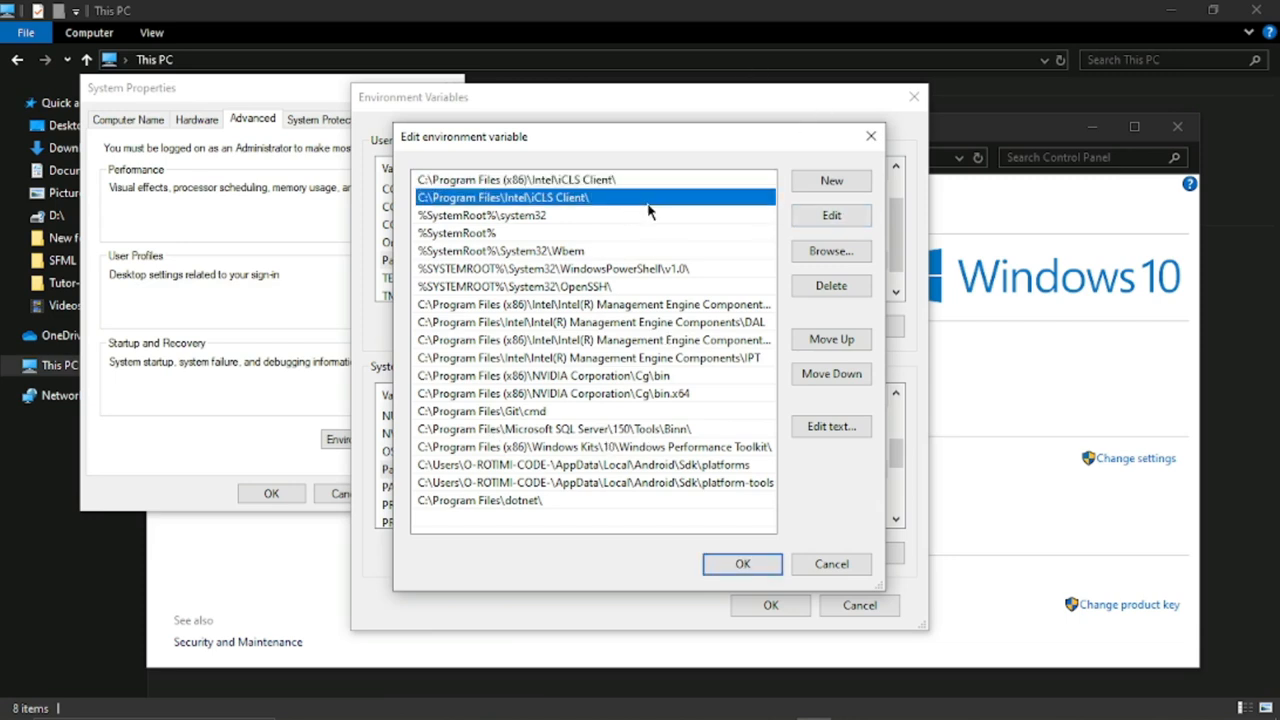
click(832, 181)
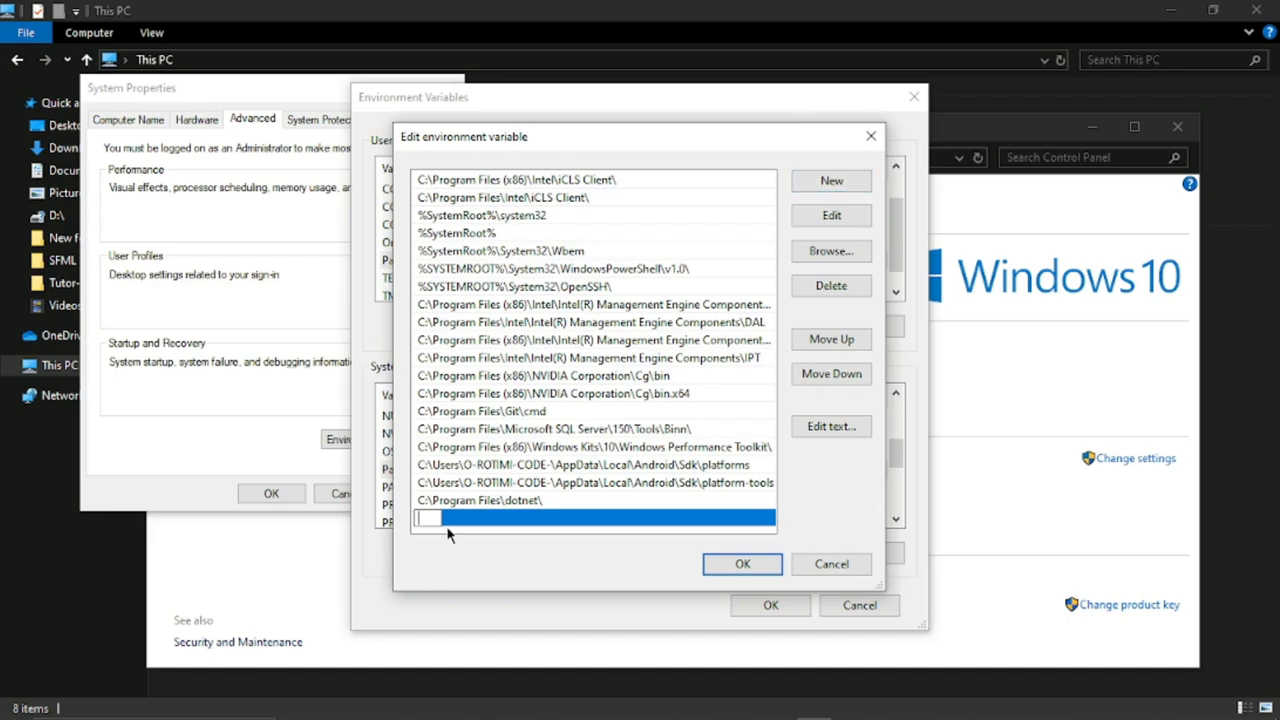
right_click(421, 516)
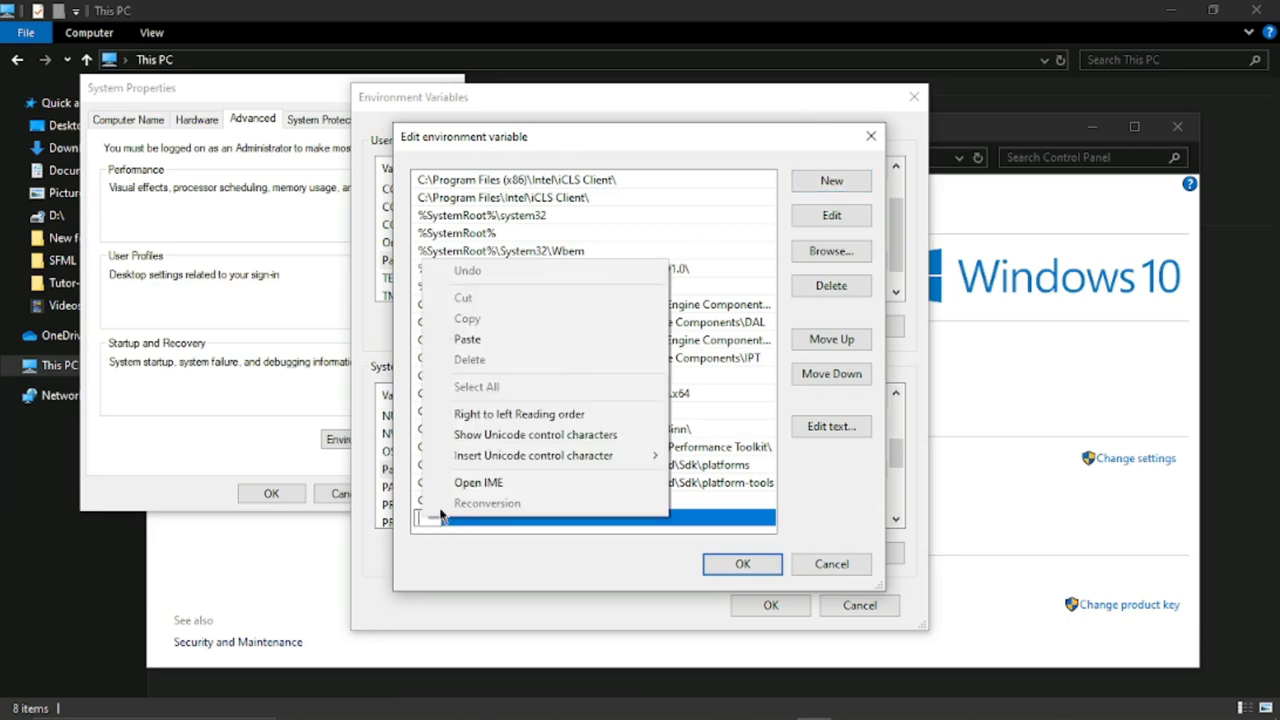
click(450, 338)
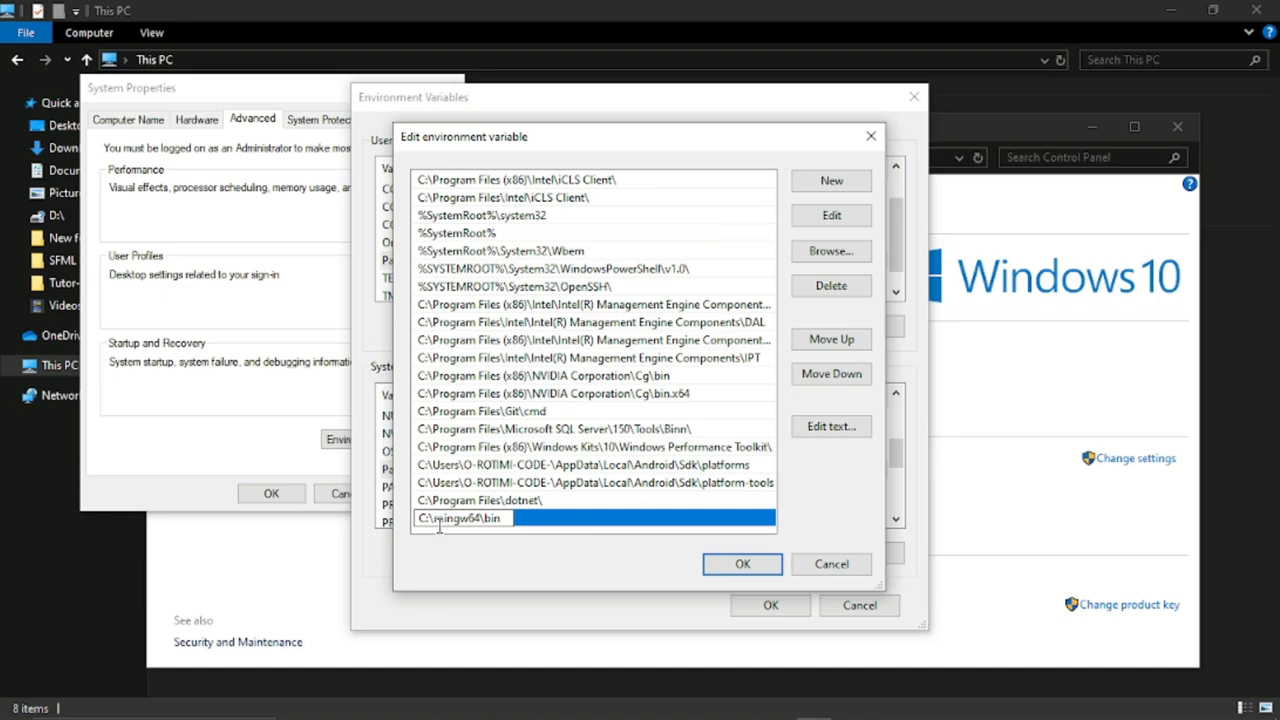
click(742, 564)
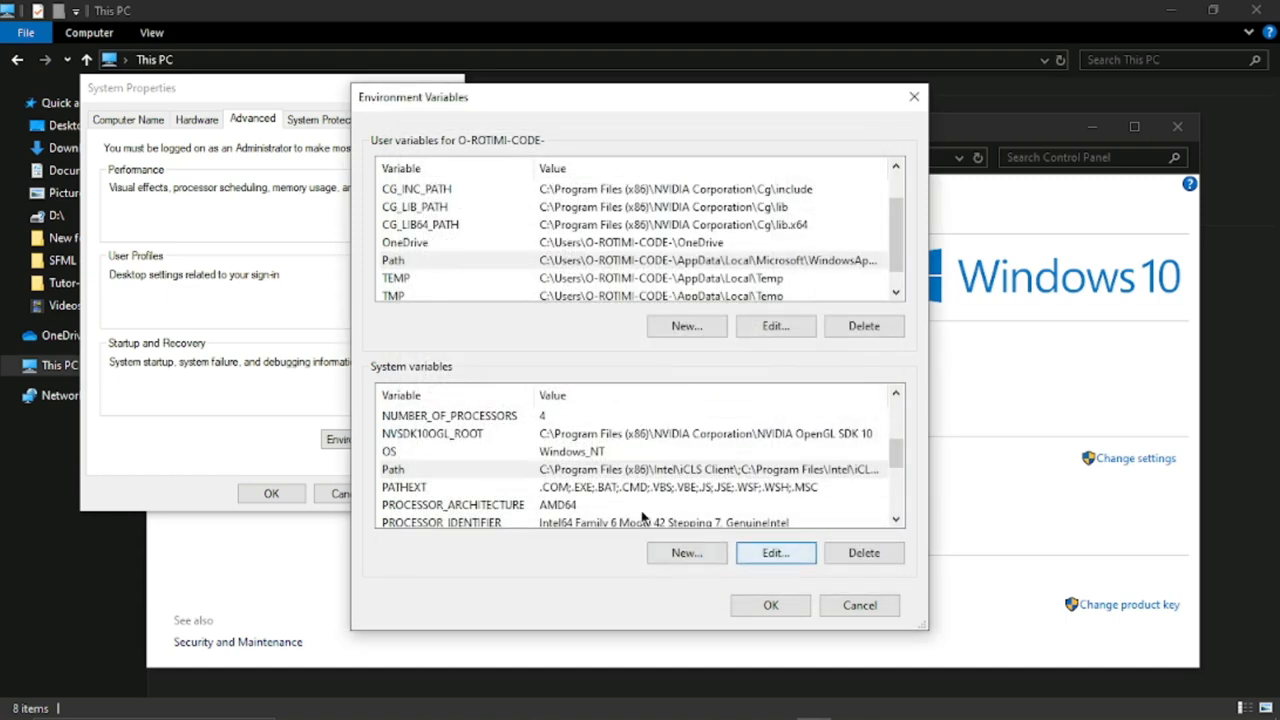
Apply the environment variable changes and close the System Properties, System and This PC windows
click(746, 610)
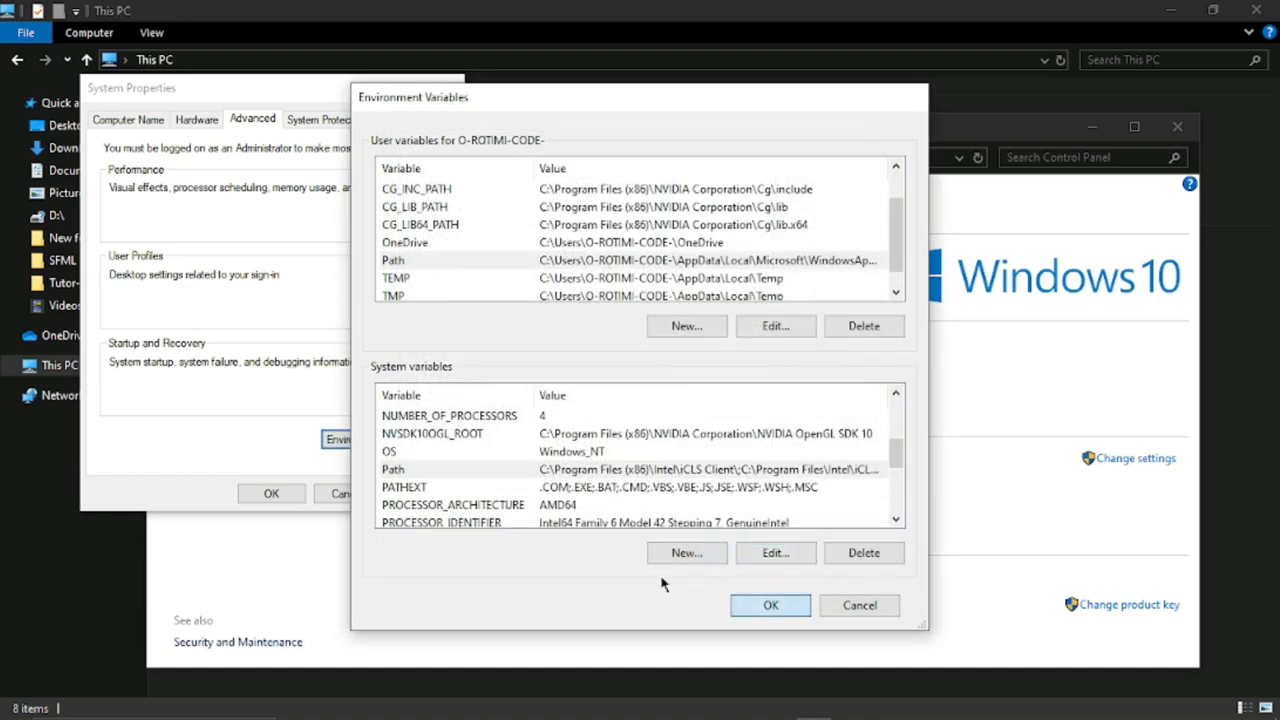
click(289, 492)
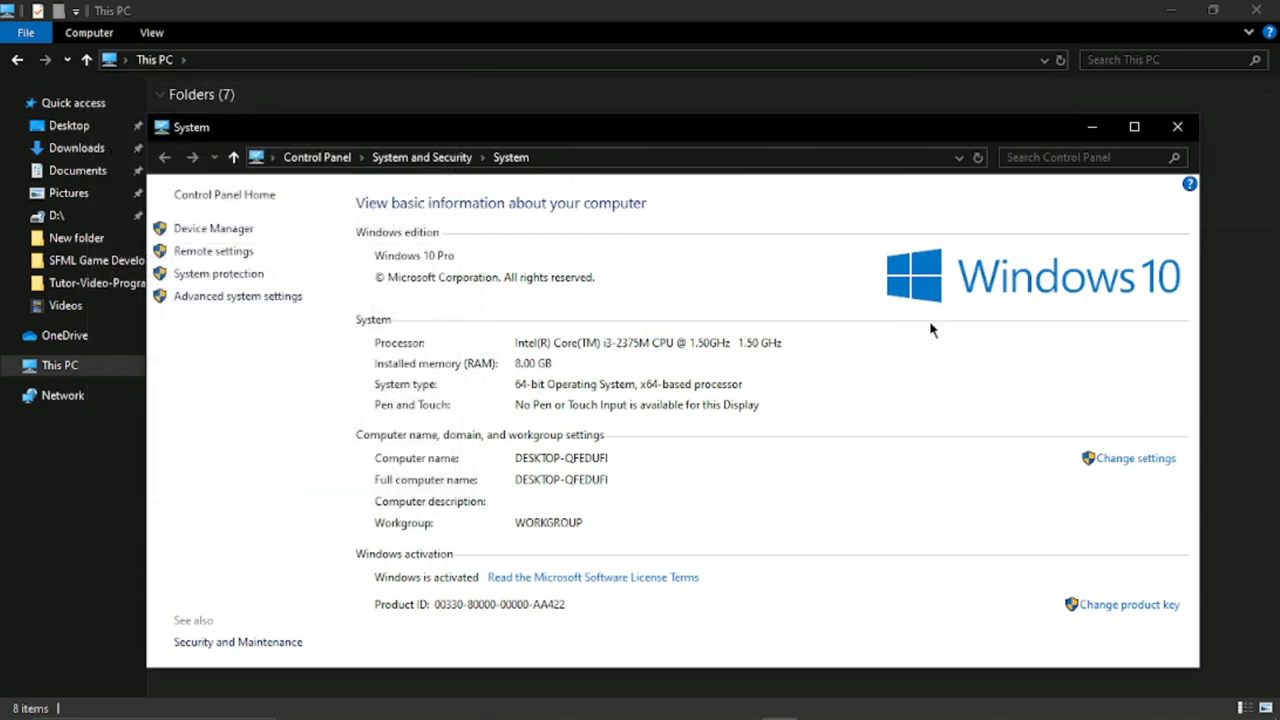
click(1176, 126)
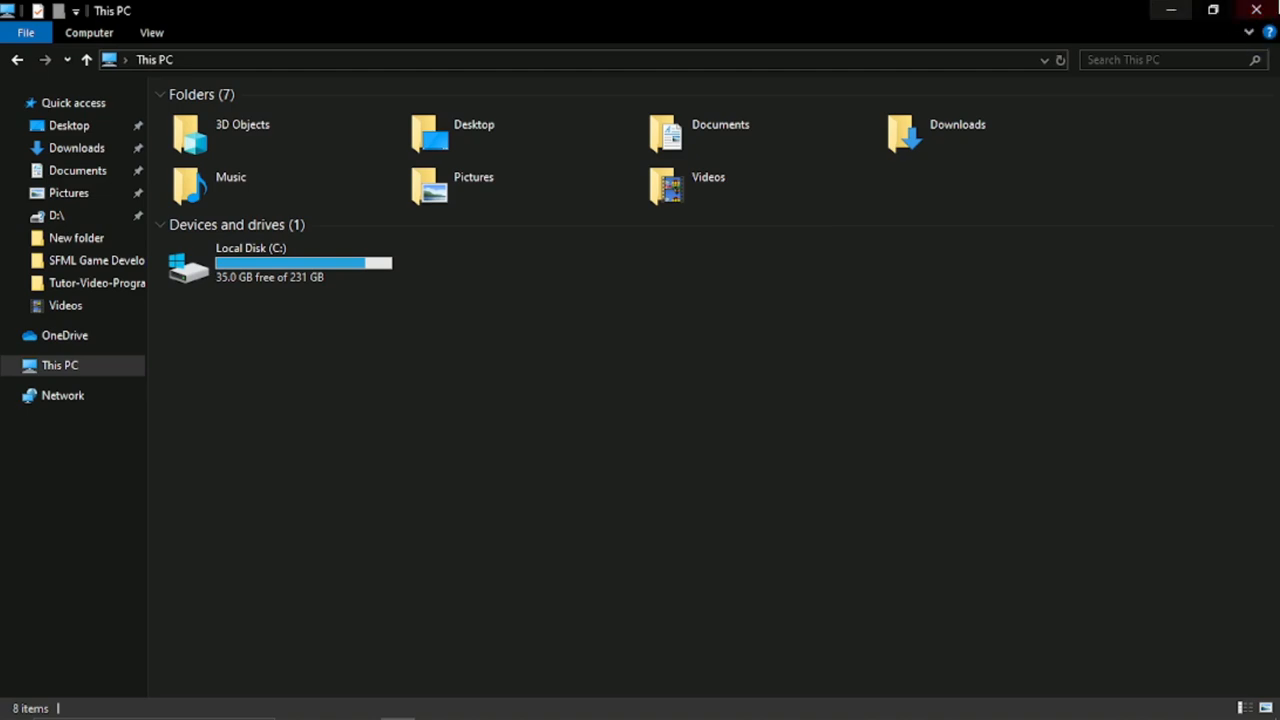
click(1256, 10)
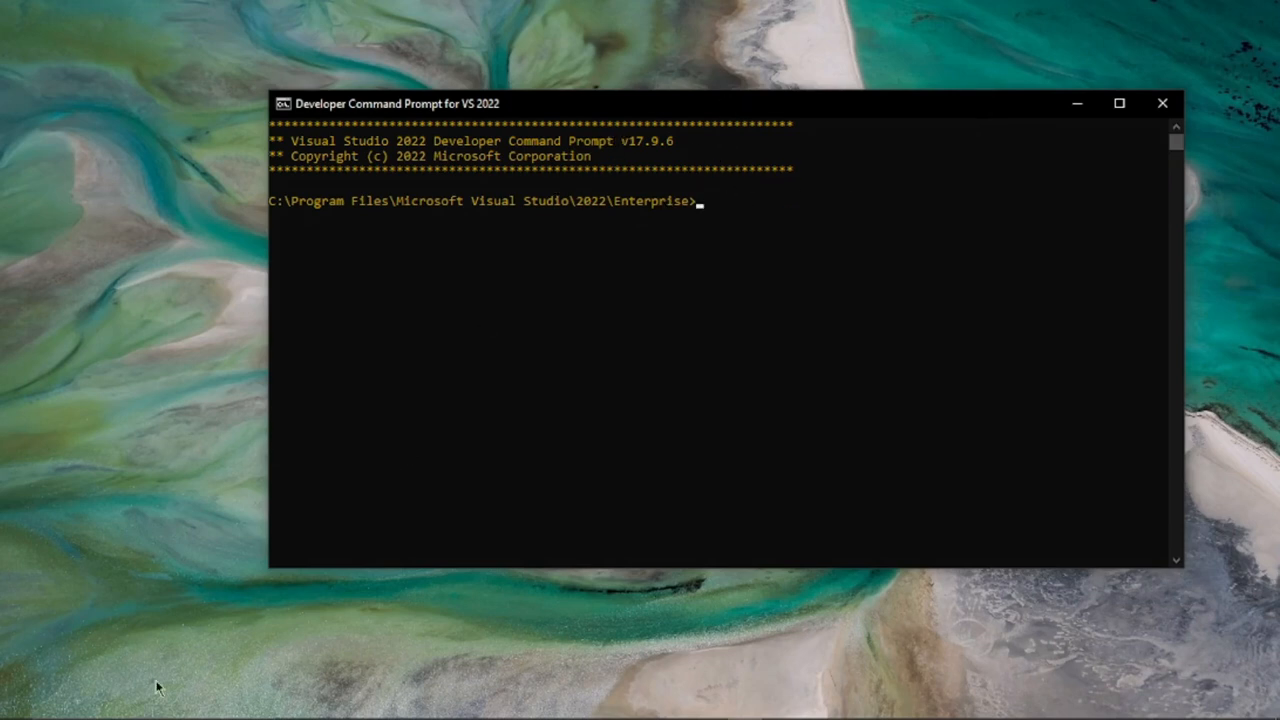
Search Windows for cmd and open a regular Command Prompt
click(100, 710)
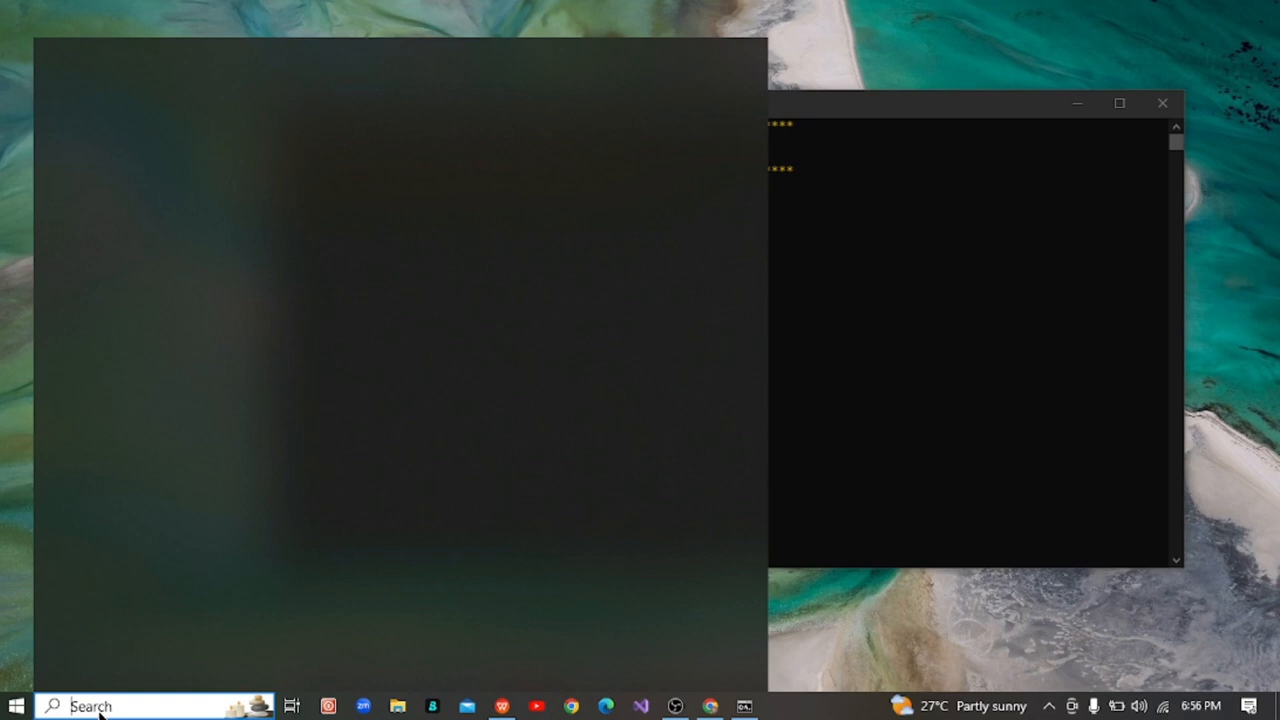
text(cm)
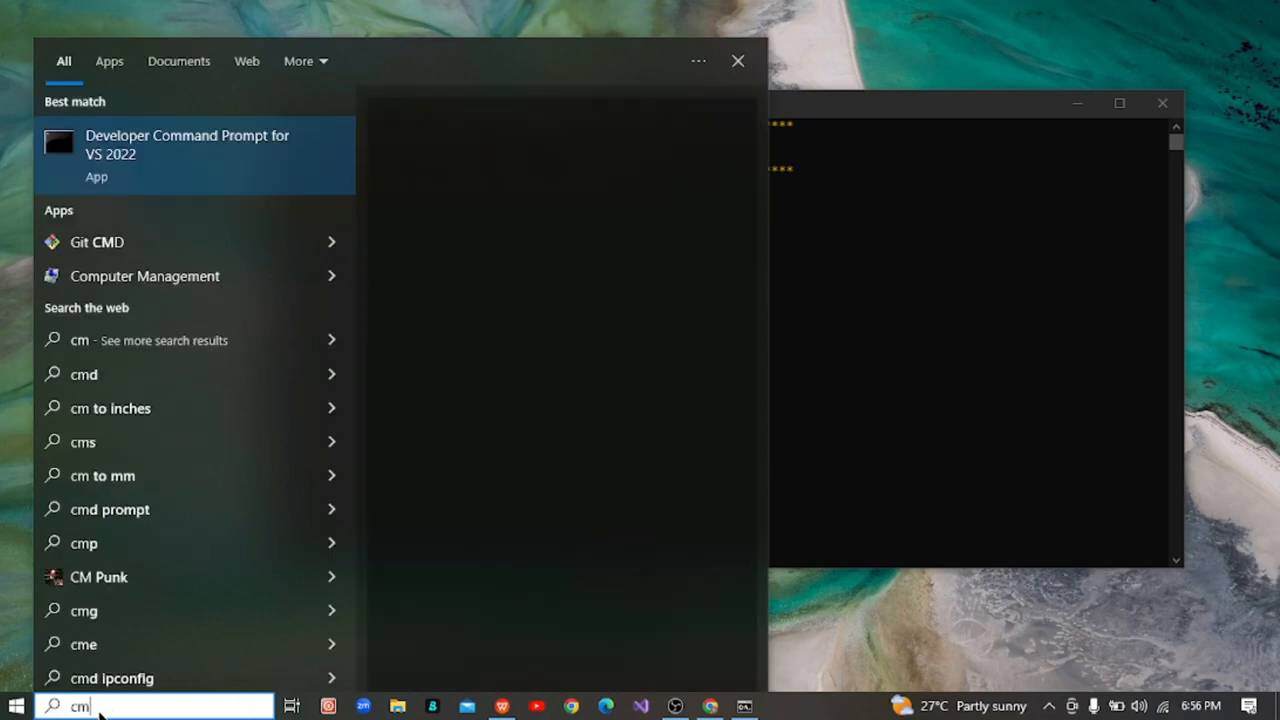
text(d)
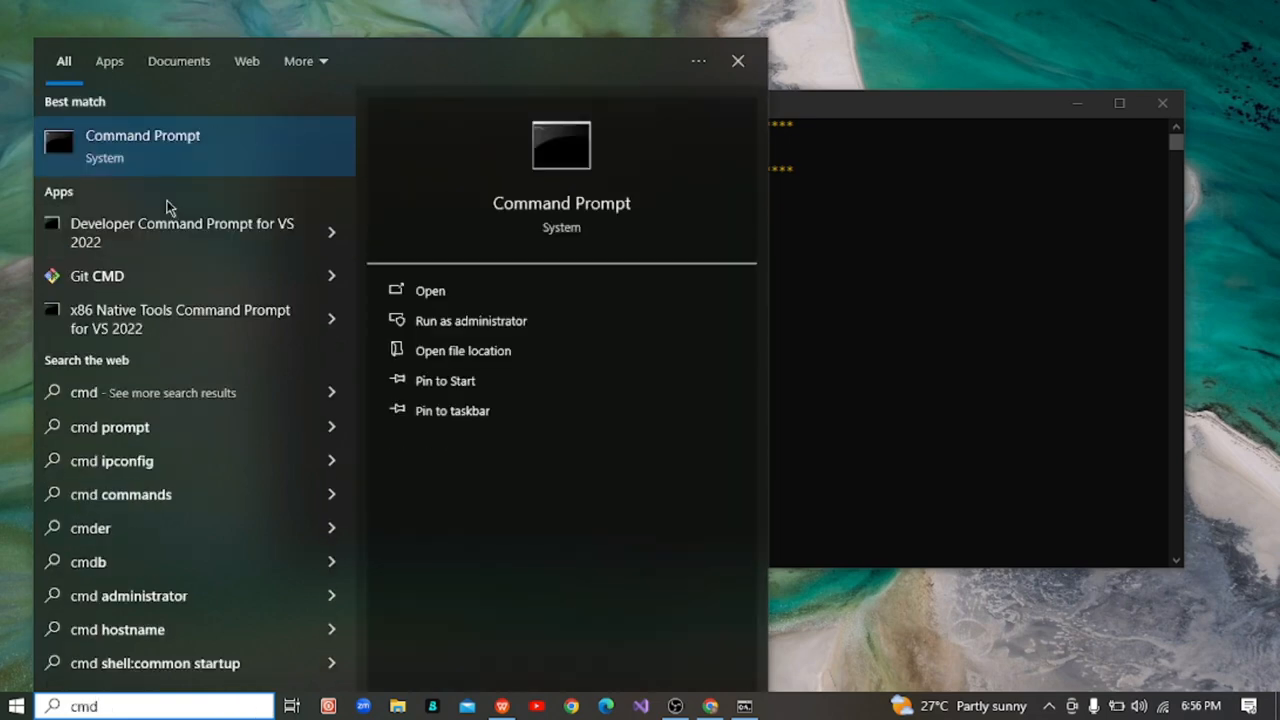
click(188, 166)
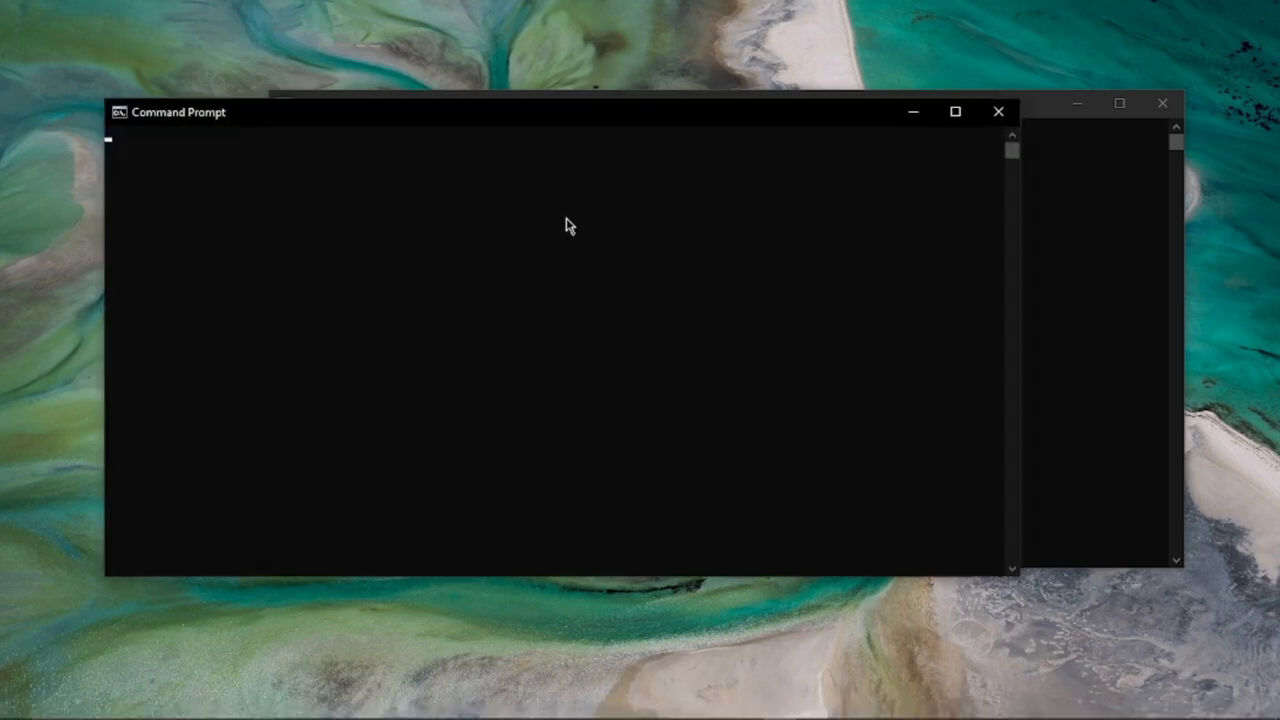
Move the Command Prompt clear of the developer prompt's text and run g++ --version and clang++ --version in it
drag(629, 114, 720, 254)
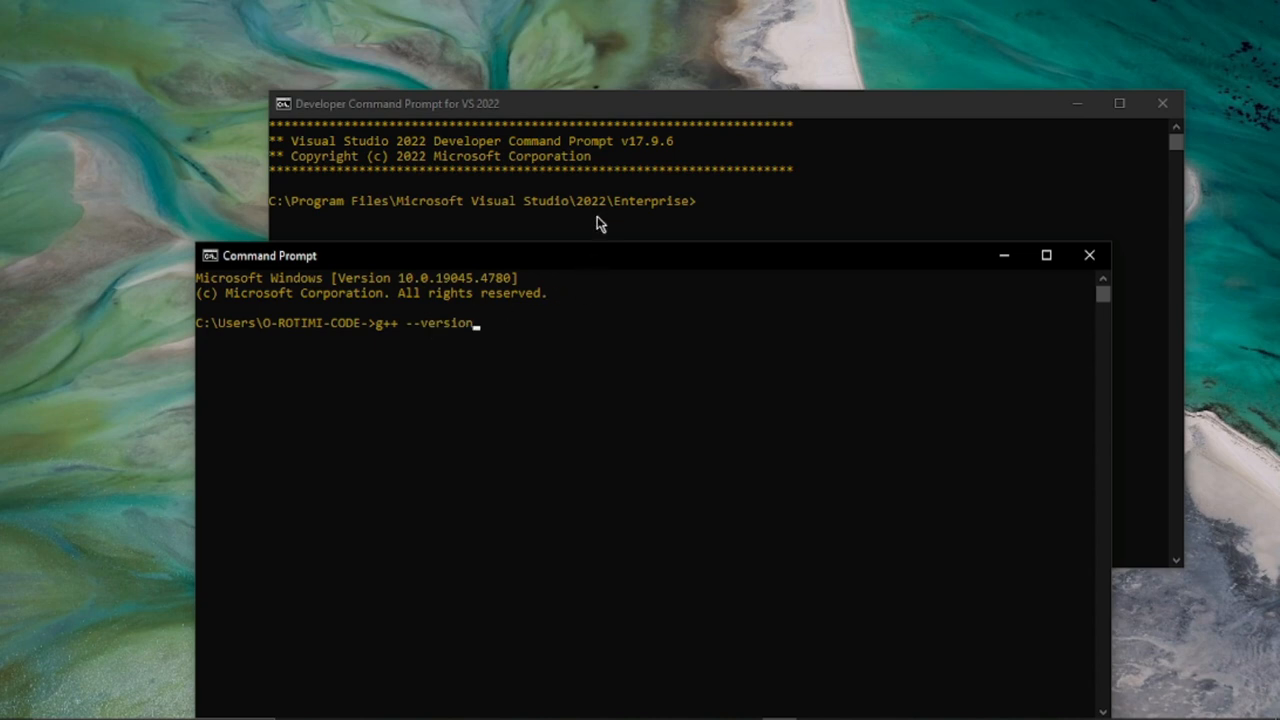
key(Return)
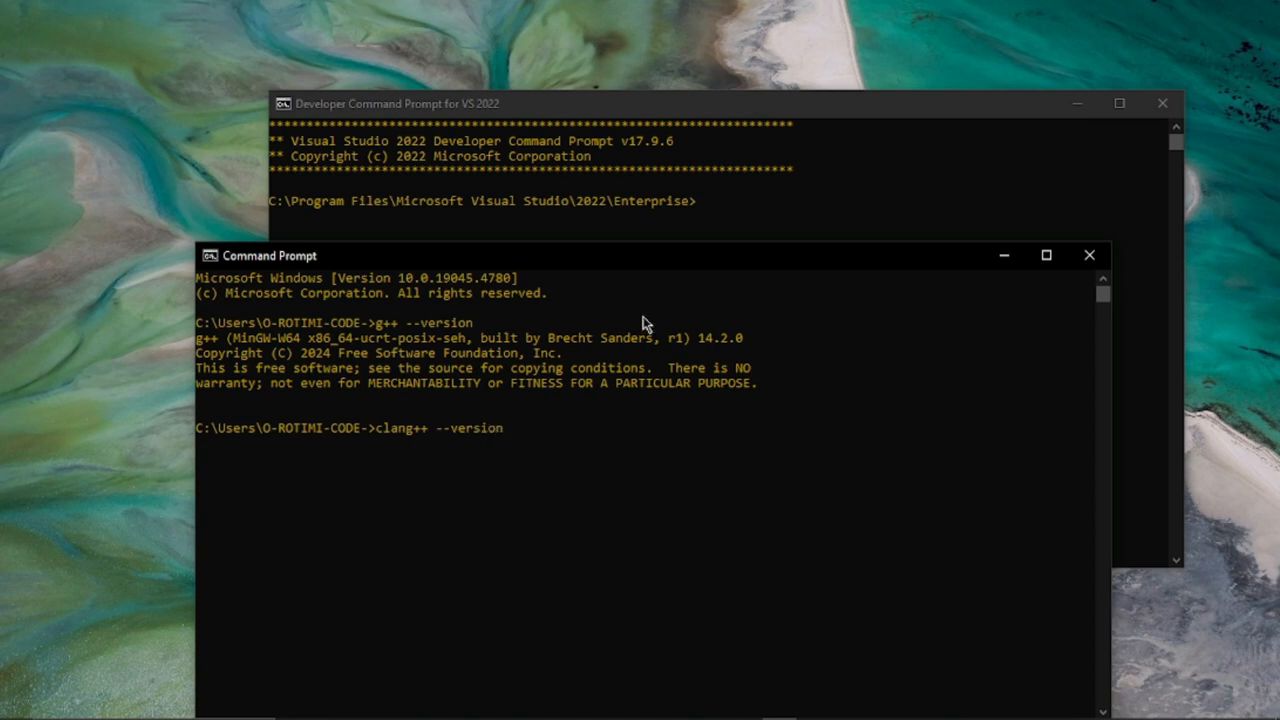
key(Return)
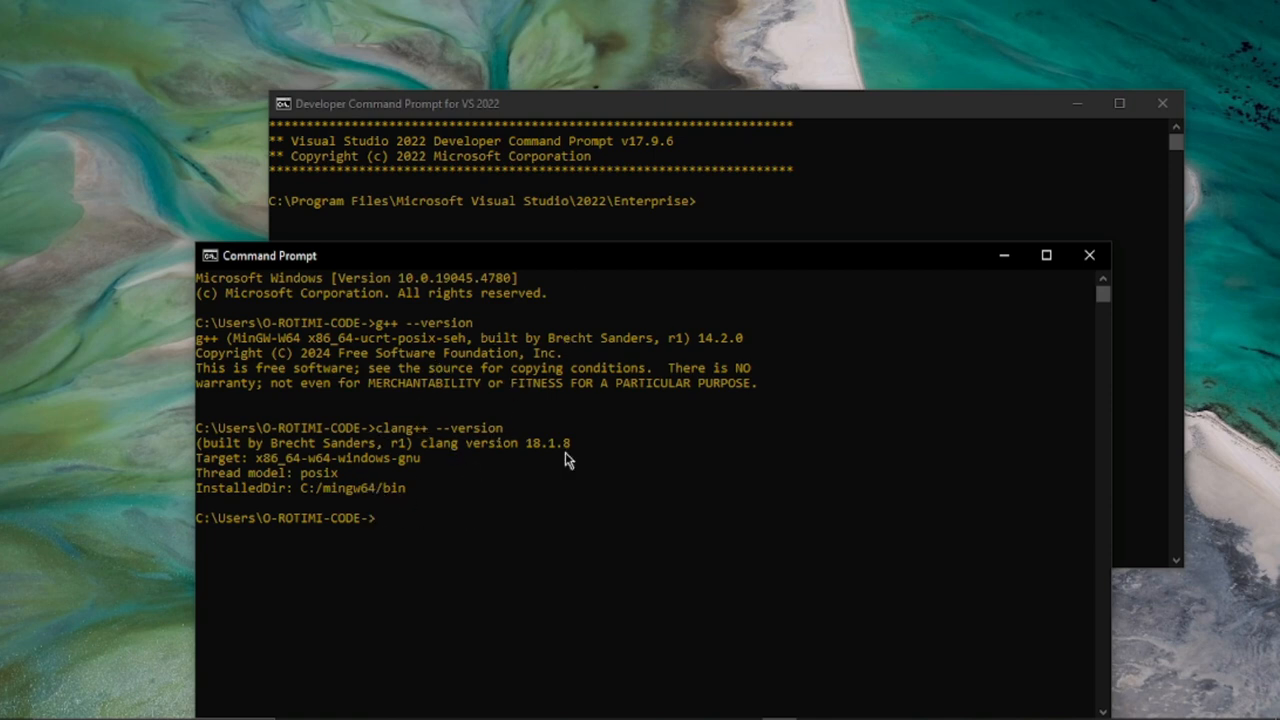
Check the installed GDB version by running gdb --version, and reposition the Command Prompt window to read the output
text(gdb --version)
key(Return)
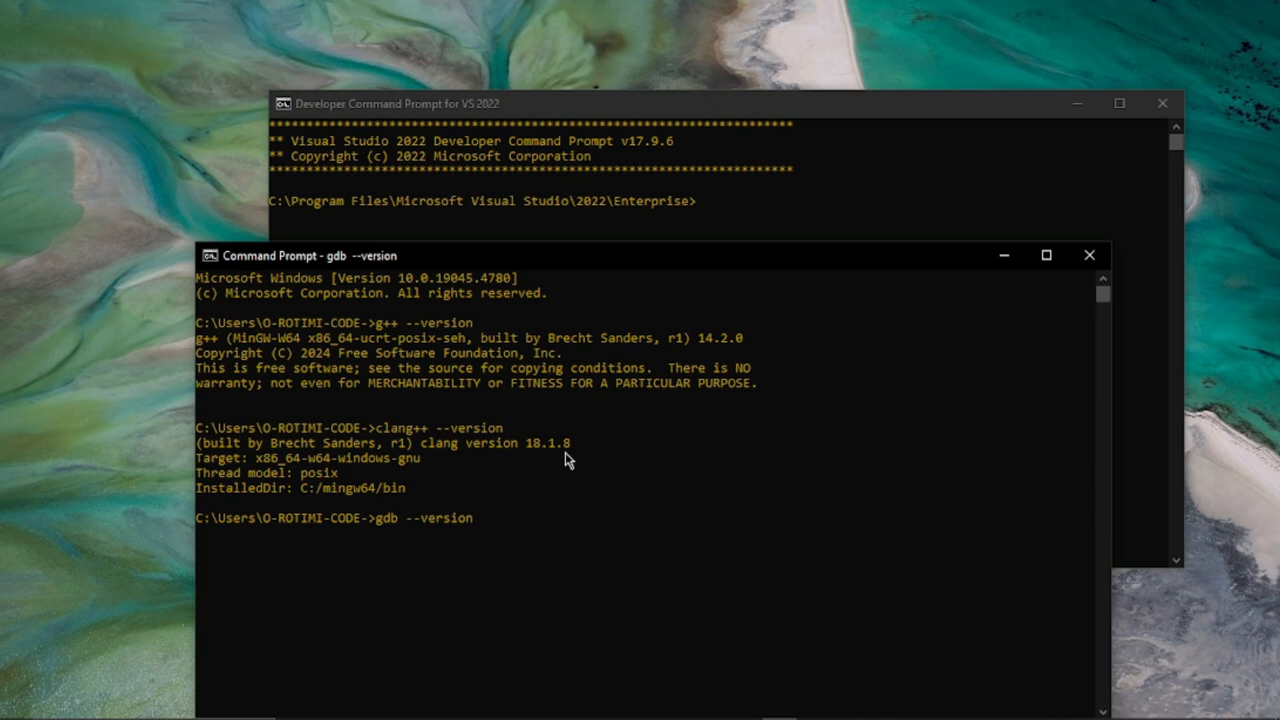
drag(650, 266, 723, 206)
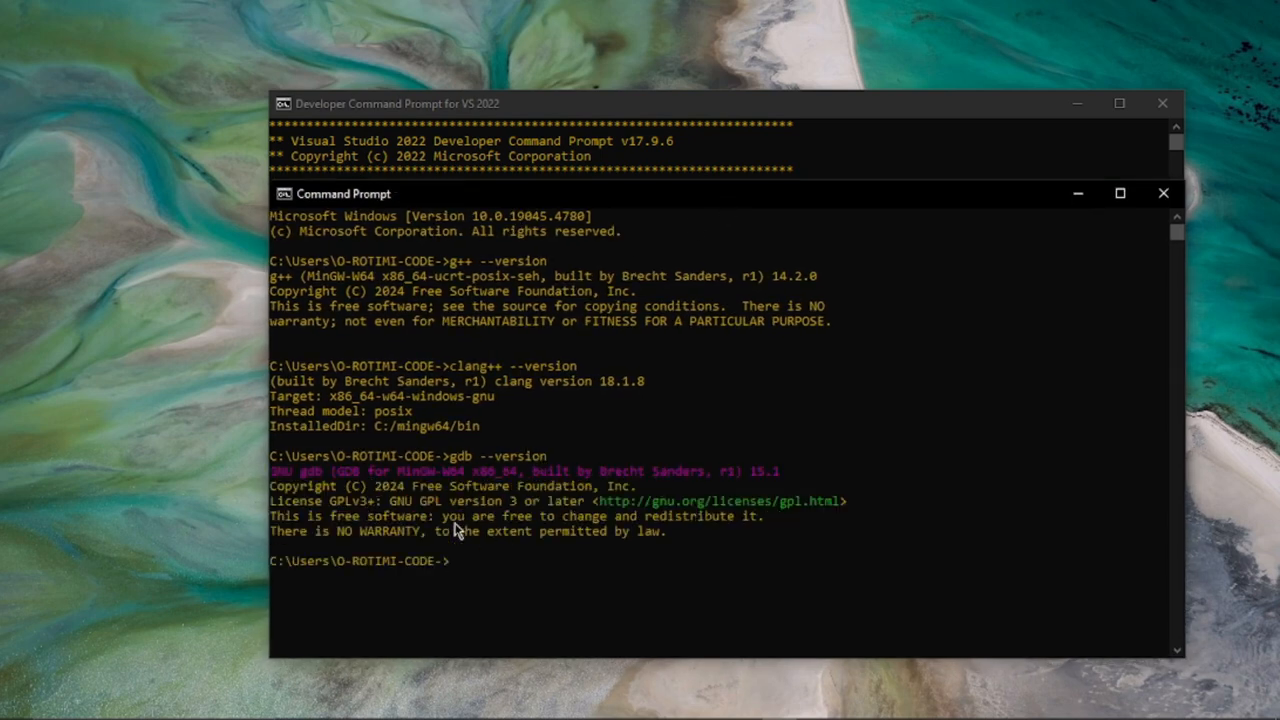
drag(483, 563, 370, 320)
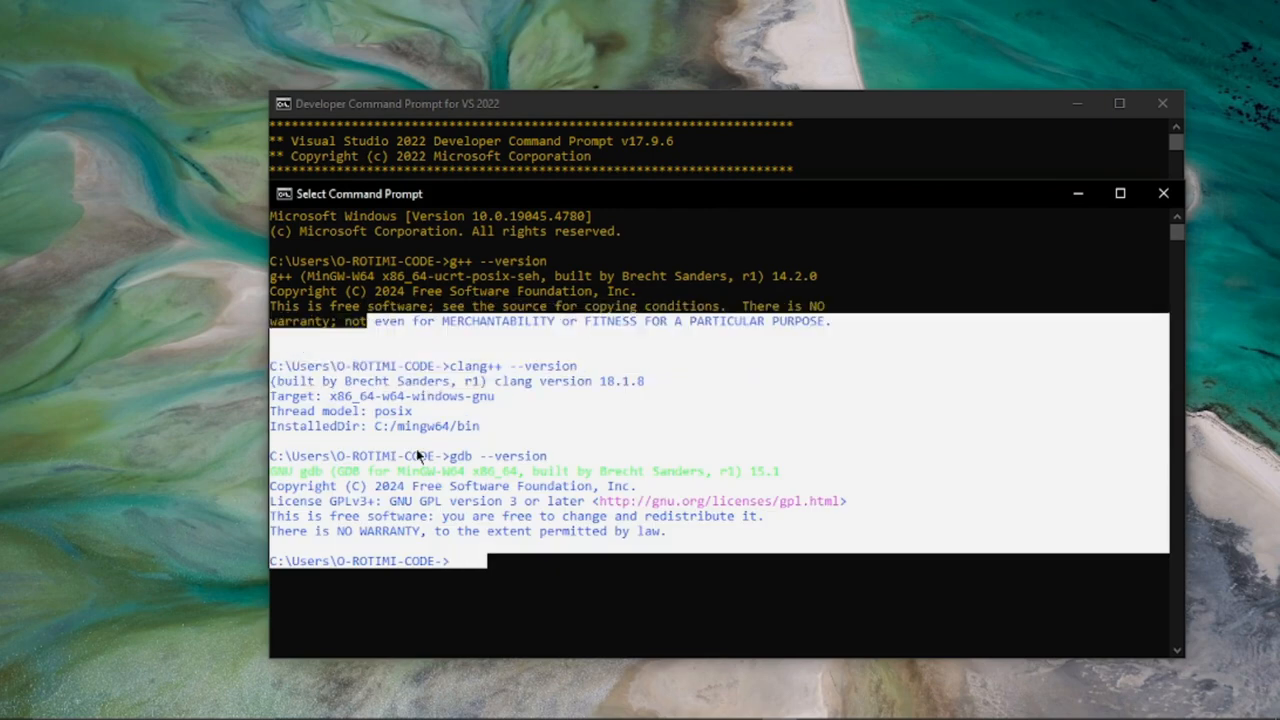
click(416, 453)
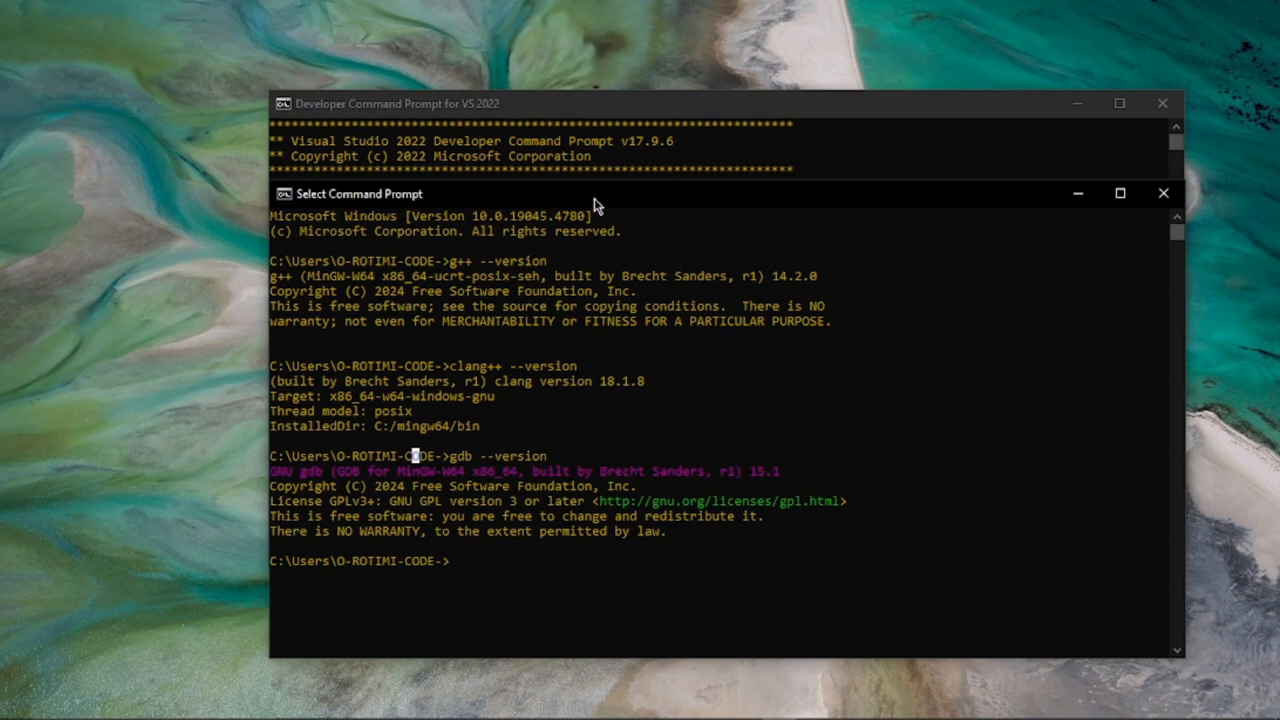
mouse_move(623, 195)
mouse_down()
mouse_move(562, 249)
mouse_move(586, 197)
mouse_move(618, 206)
mouse_up()
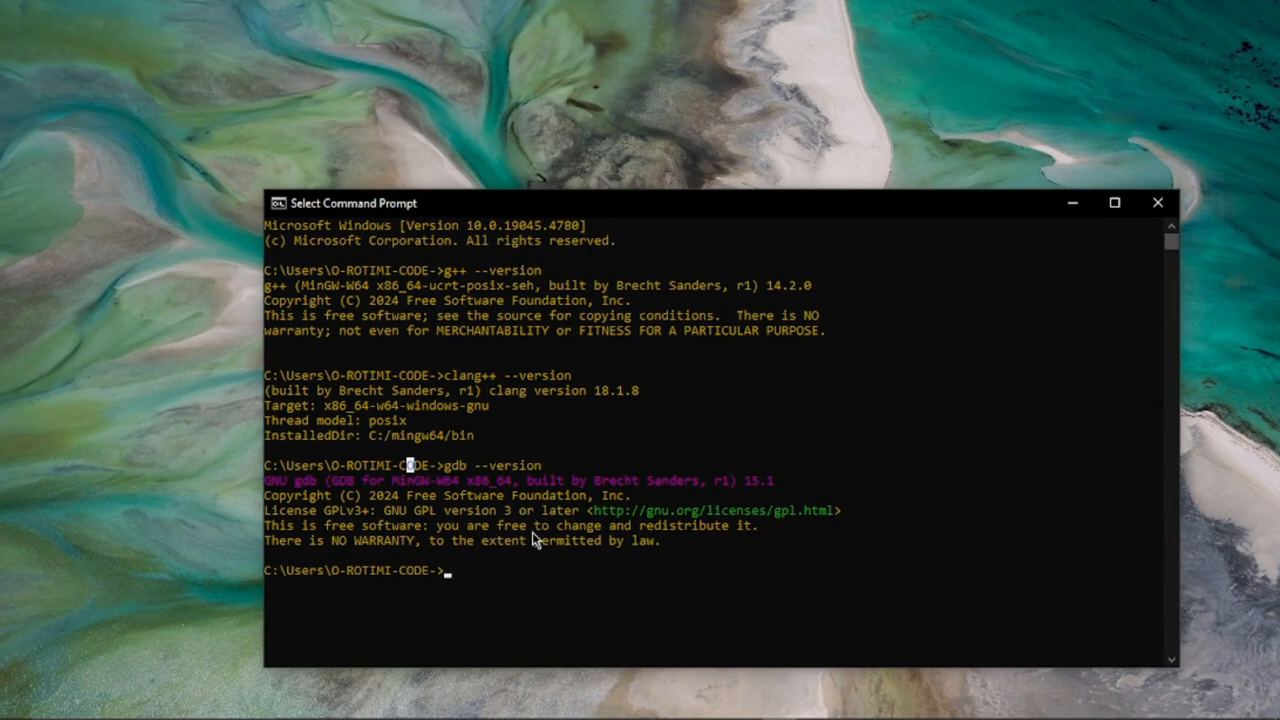
Clear the Command Prompt output with cls and minimize its window
text(c)
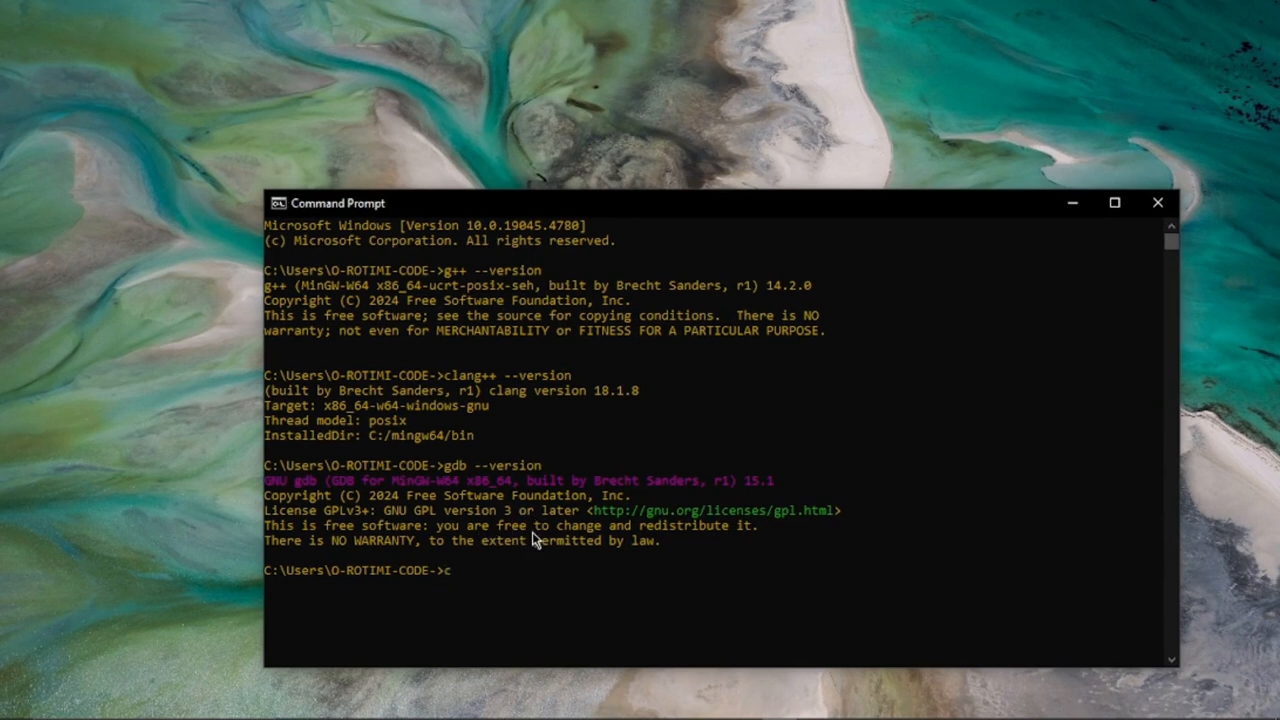
text(;ls)
key(Return)
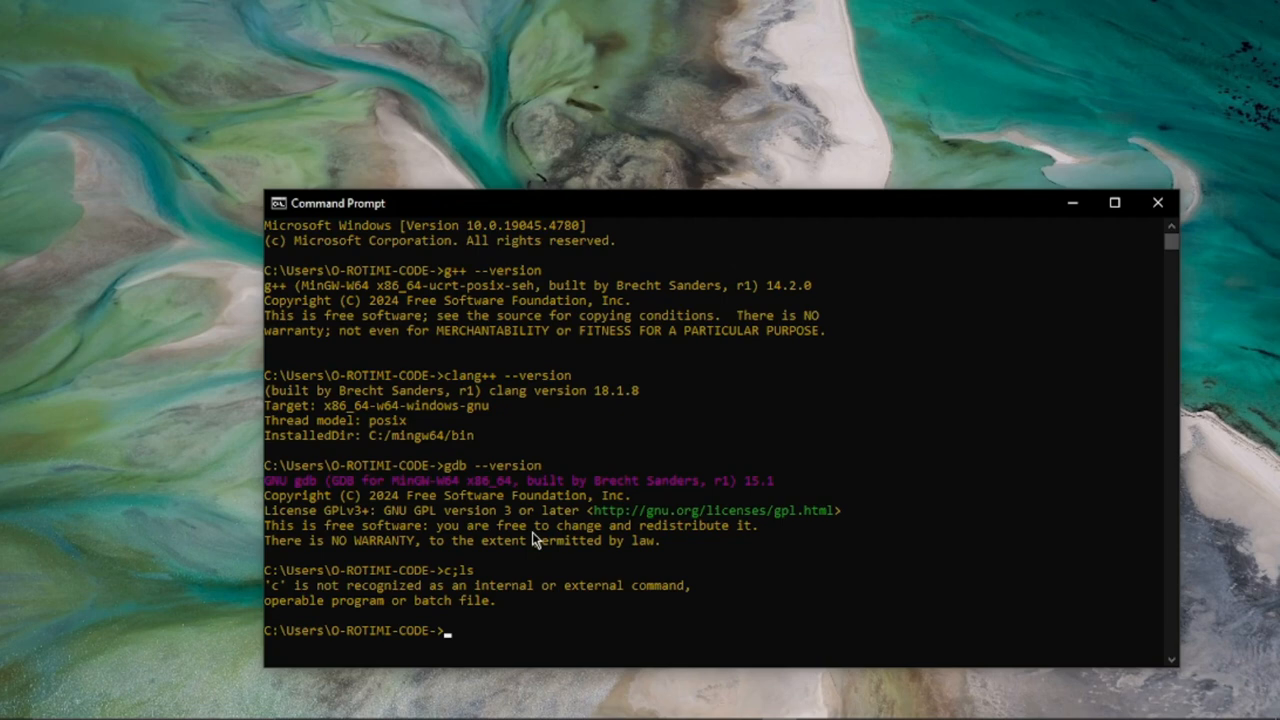
text(cls)
key(Return)
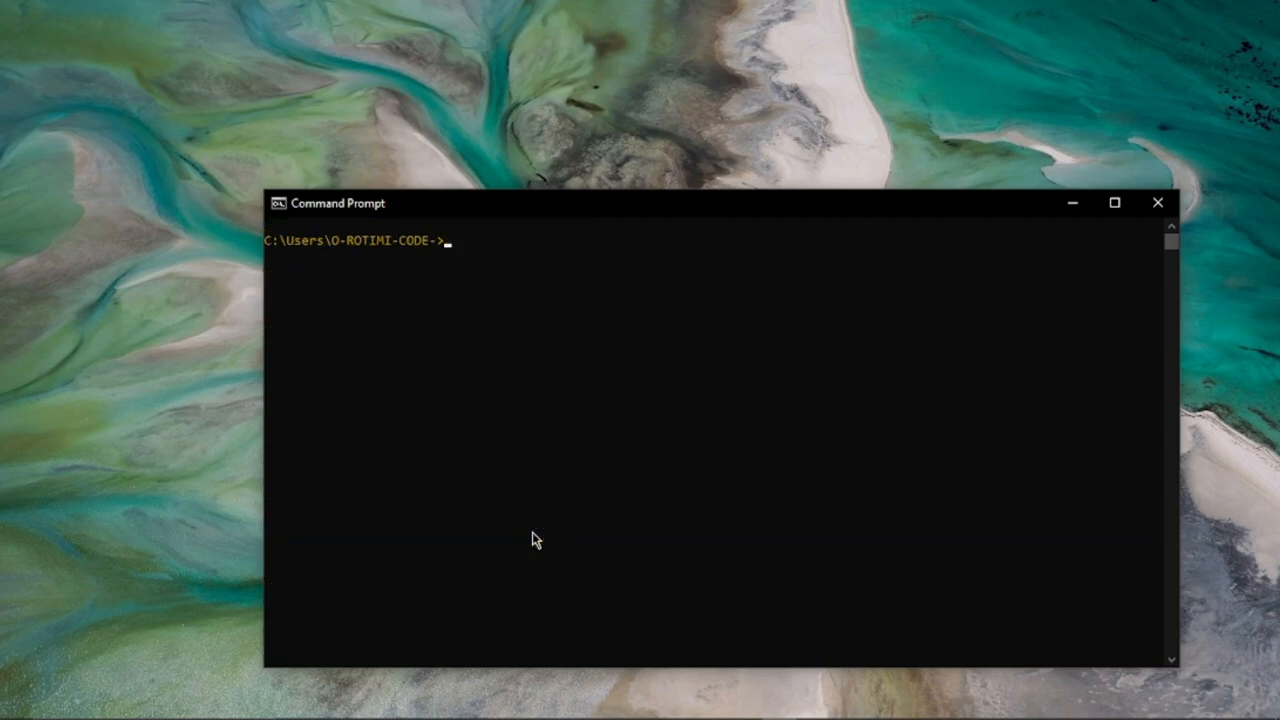
click(1073, 204)
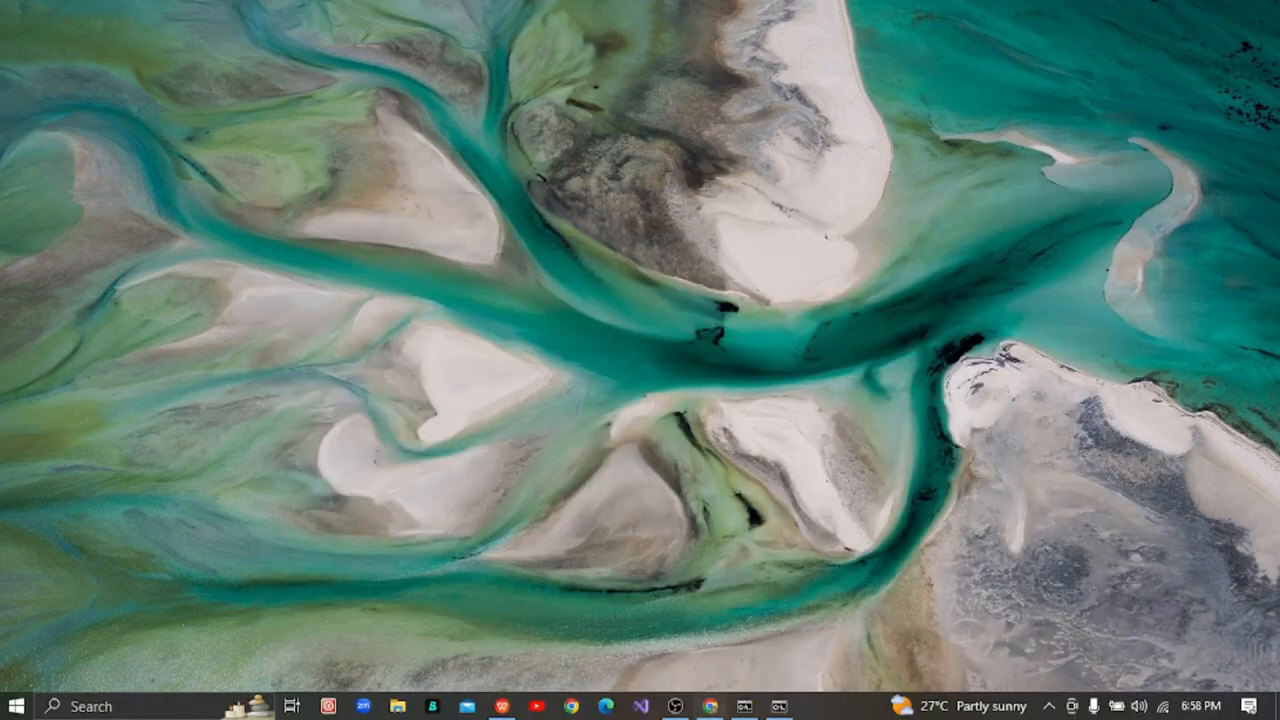
Switch to the Developer Command Prompt for VS 2022 and run cl.exe to check the Microsoft compiler
click(779, 706)
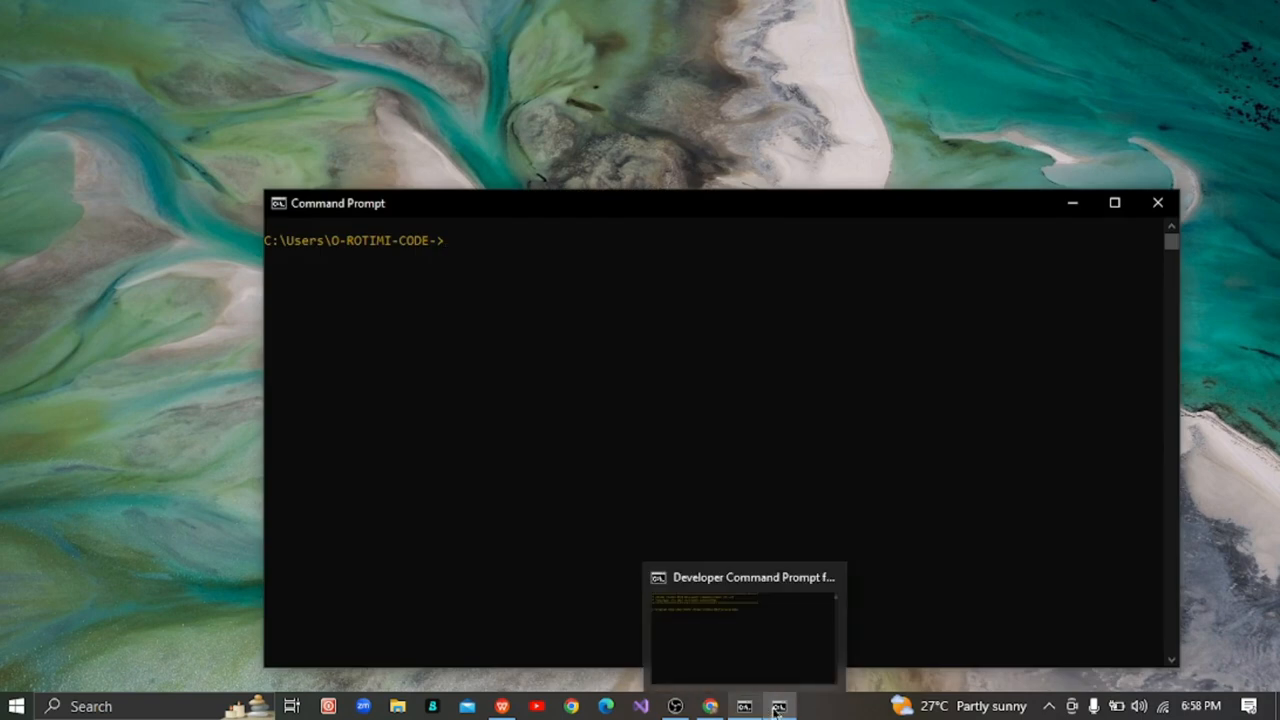
click(779, 706)
click(745, 706)
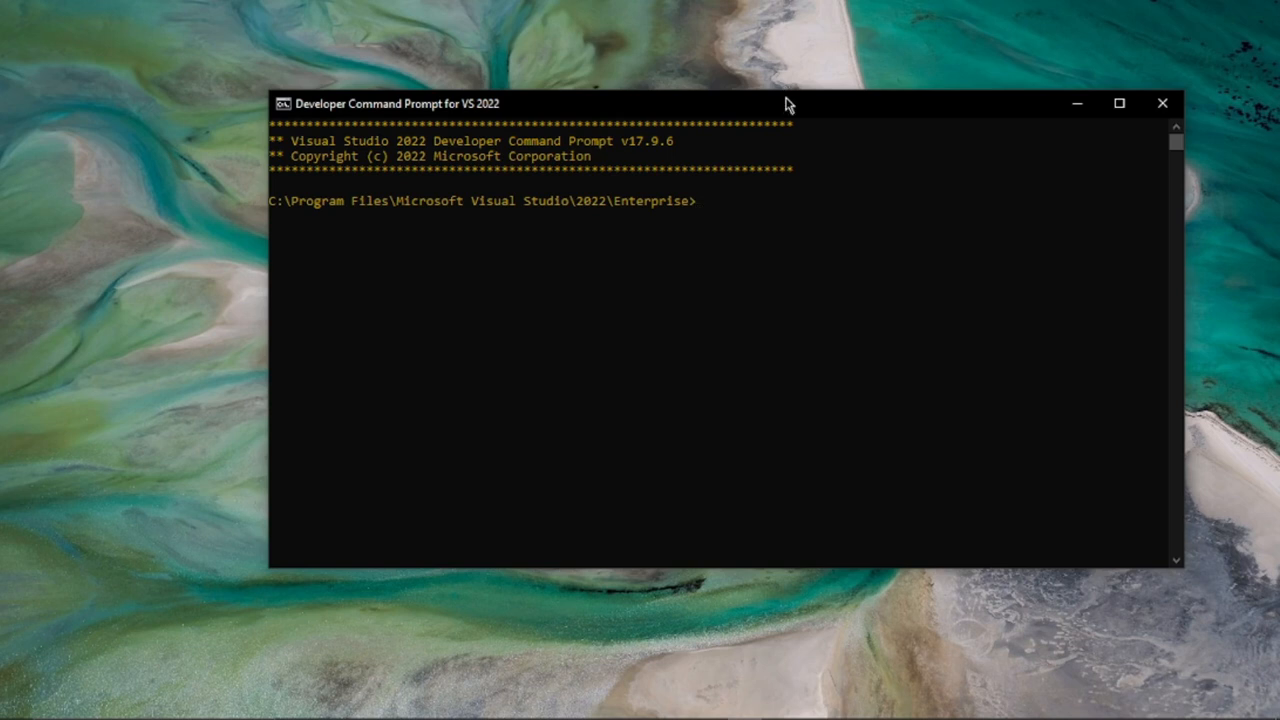
drag(788, 103, 723, 134)
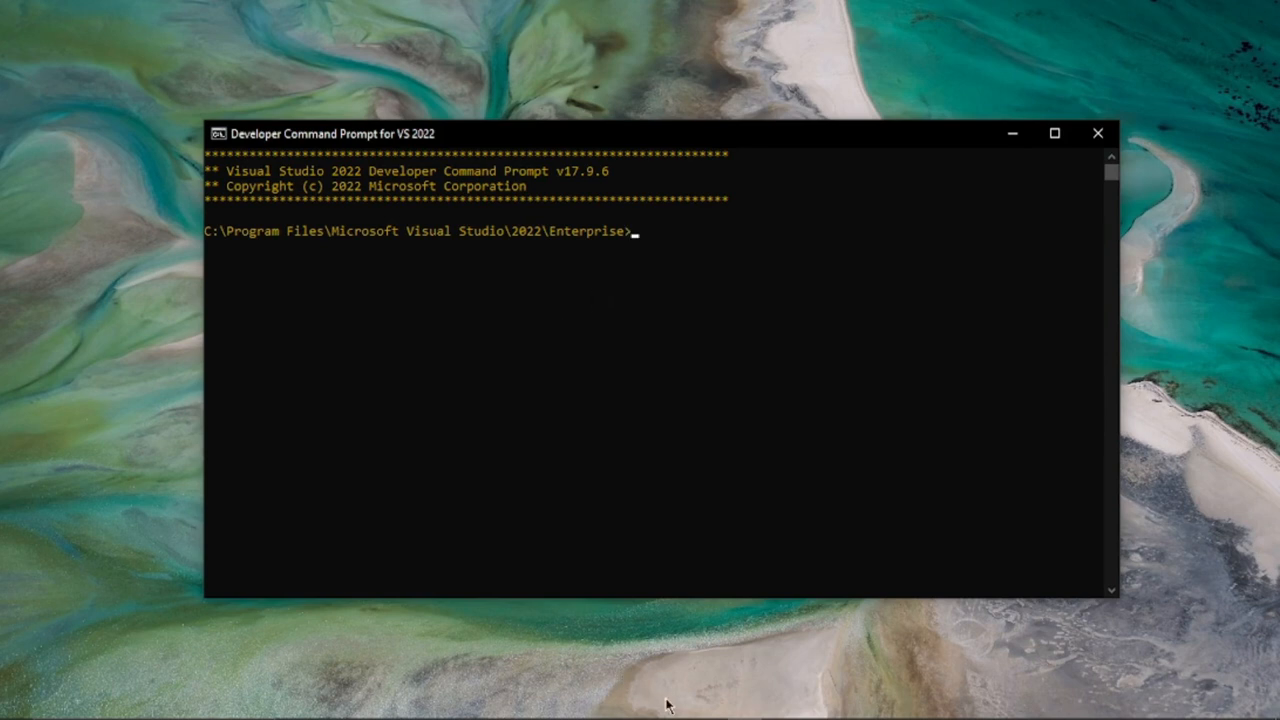
mouse_move(163, 700)
key(Return)
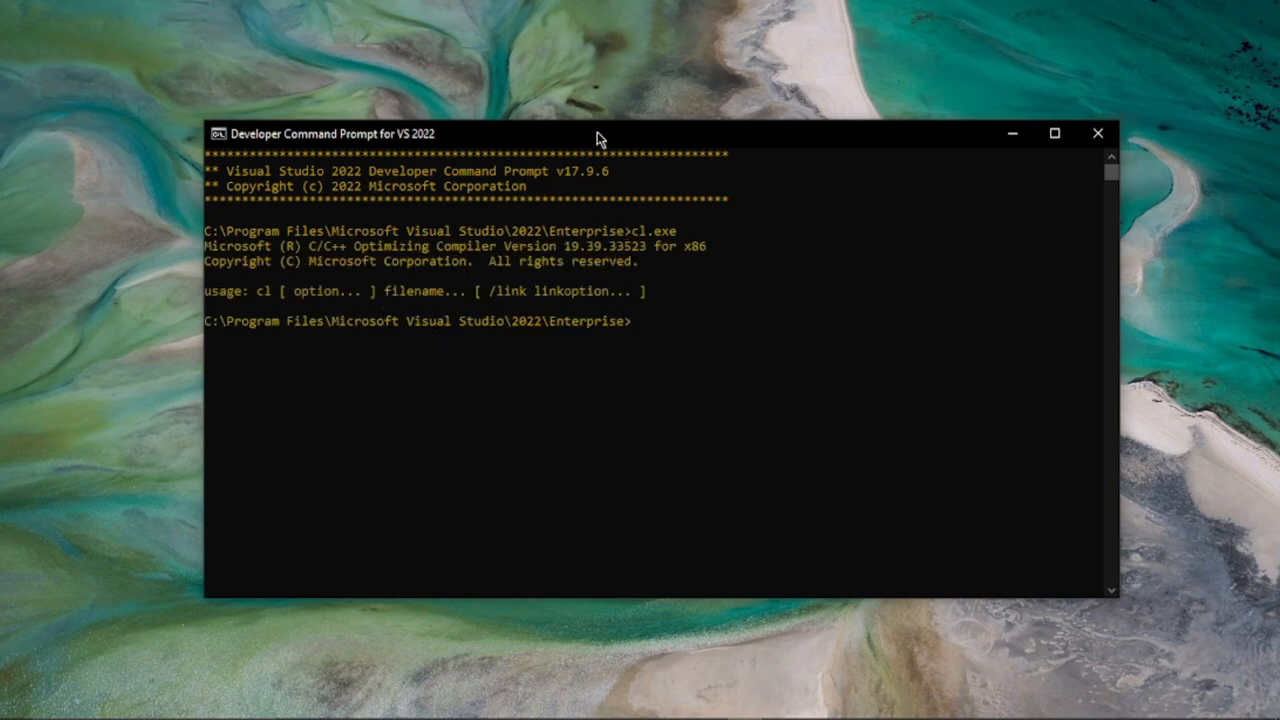
Examine the Visual Studio 2022 Enterprise path and the cl.exe command by highlighting their parts
drag(631, 137, 650, 104)
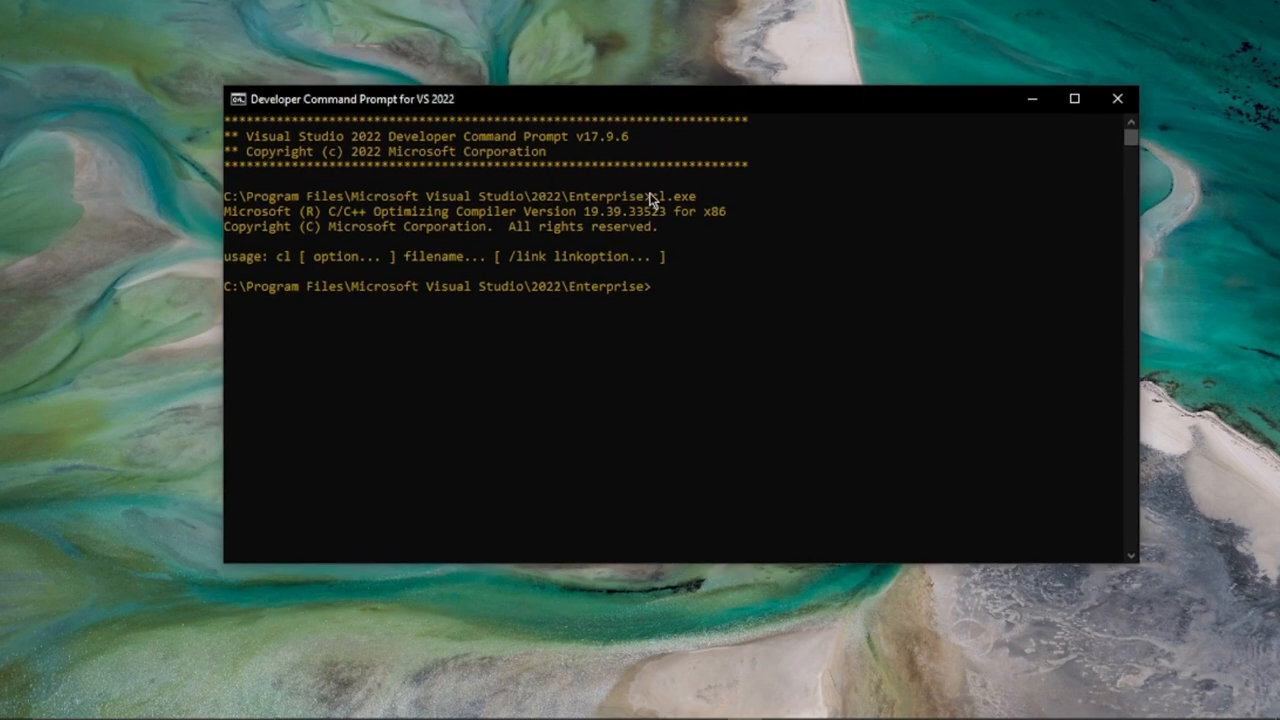
drag(650, 198, 573, 208)
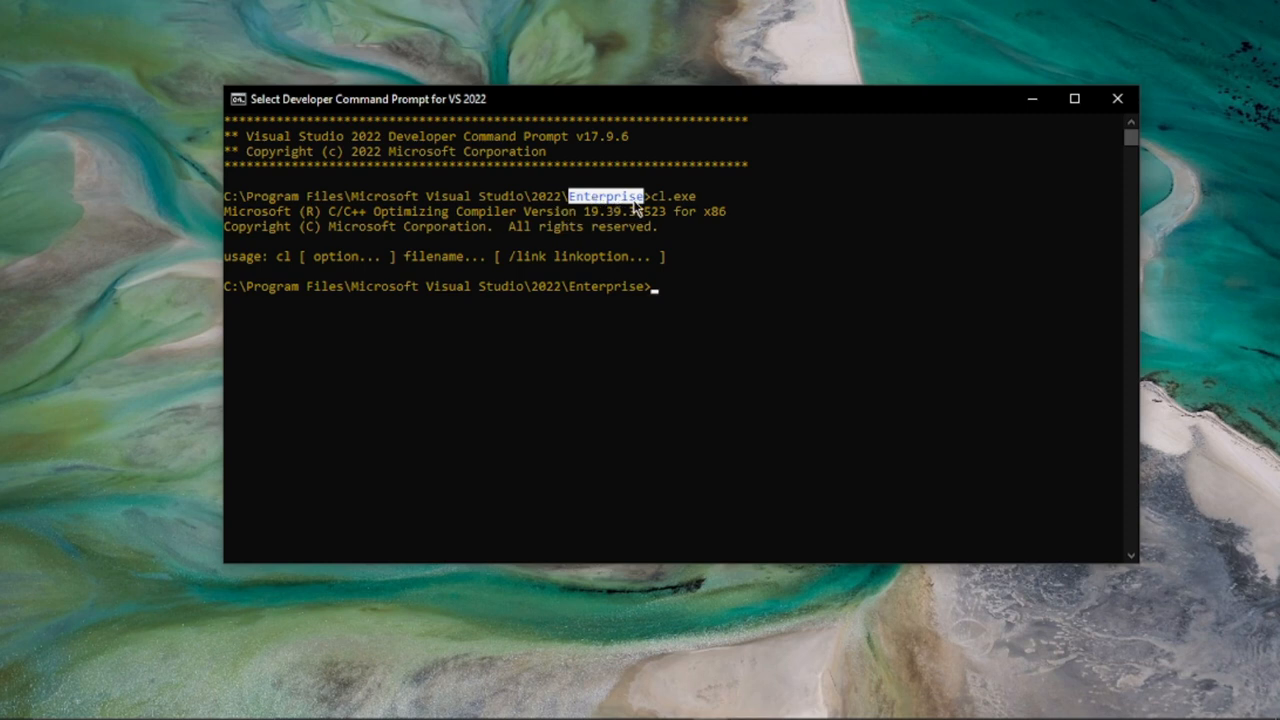
drag(371, 199, 406, 199)
click(445, 198)
click(514, 197)
drag(538, 197, 697, 201)
click(671, 200)
click(679, 199)
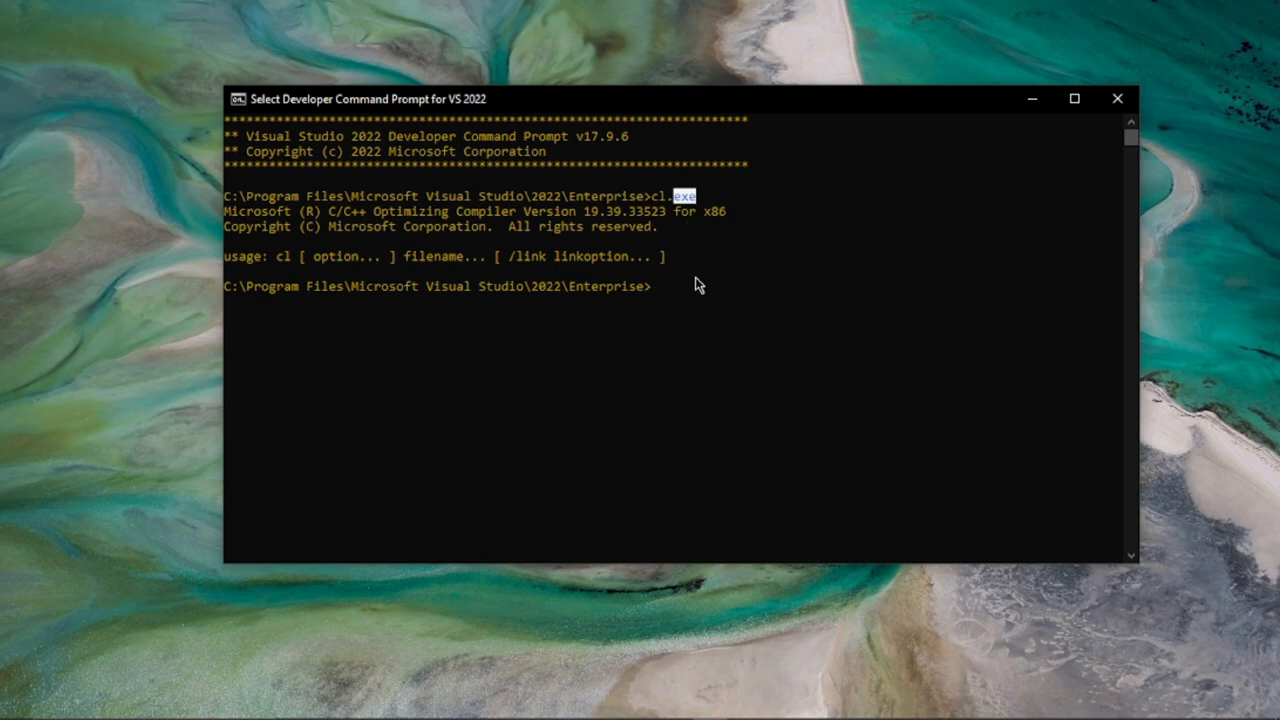
Minimize the Developer Command Prompt and refresh the desktop
click(1033, 103)
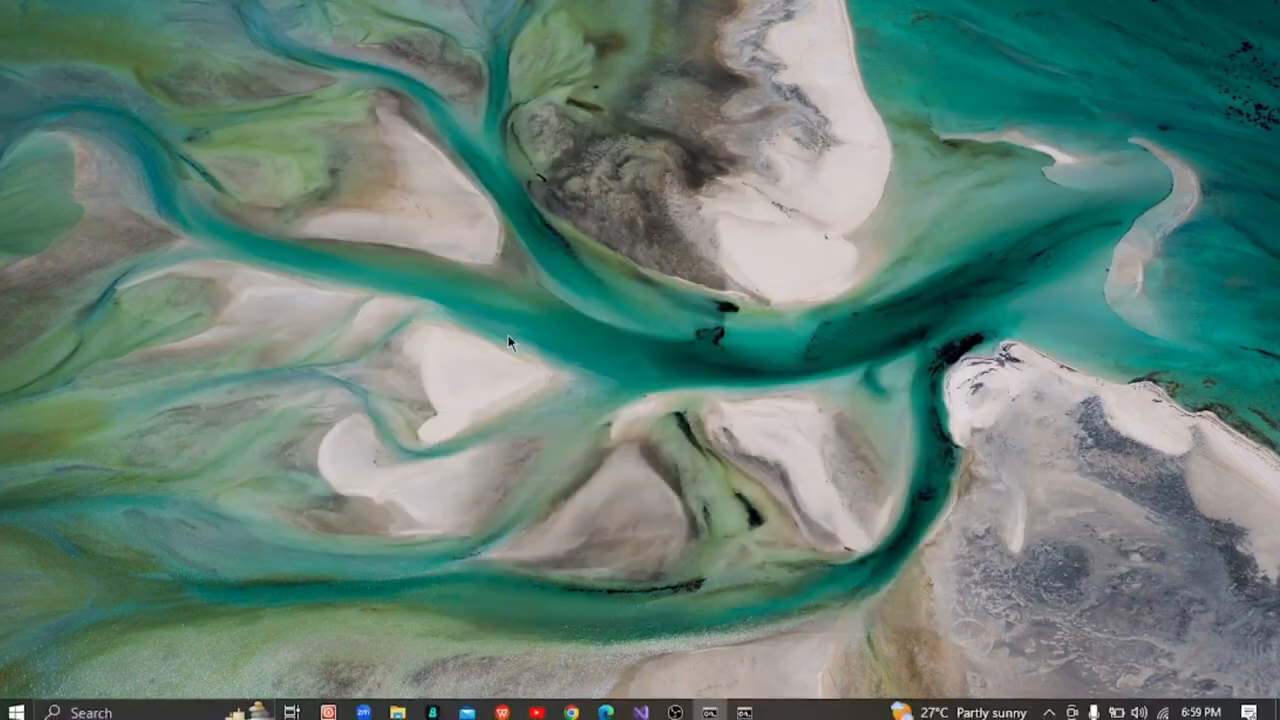
right_click(900, 300)
click(903, 331)
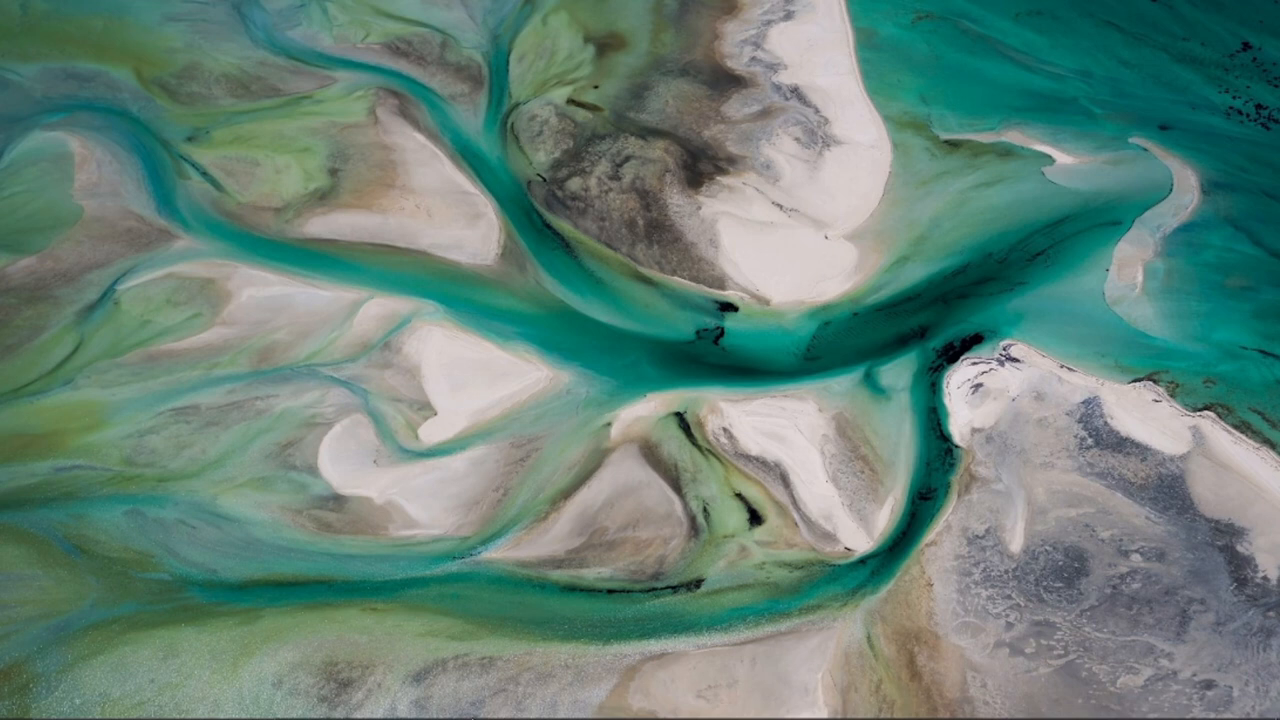
Switch to WPS Presentation, show the I.D.E slide, shift the Visual Studio Code logo slightly left and minimize the presentation
mouse_move(503, 712)
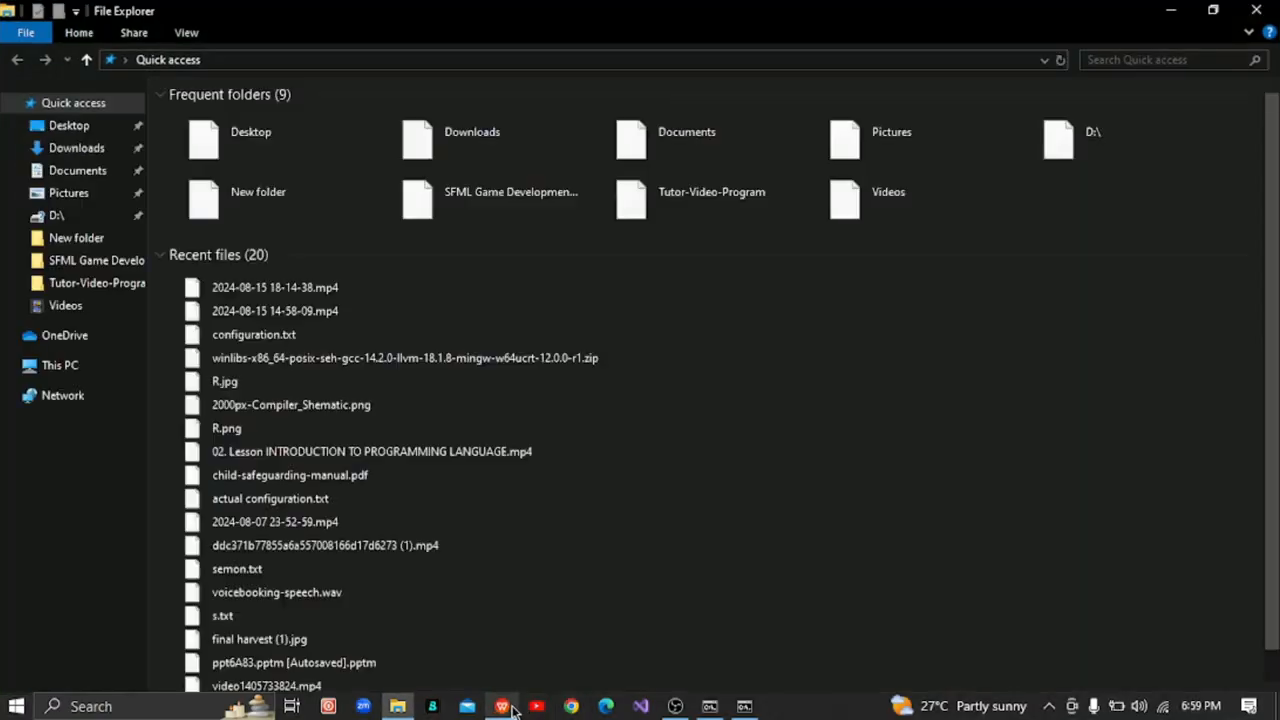
click(506, 709)
click(126, 243)
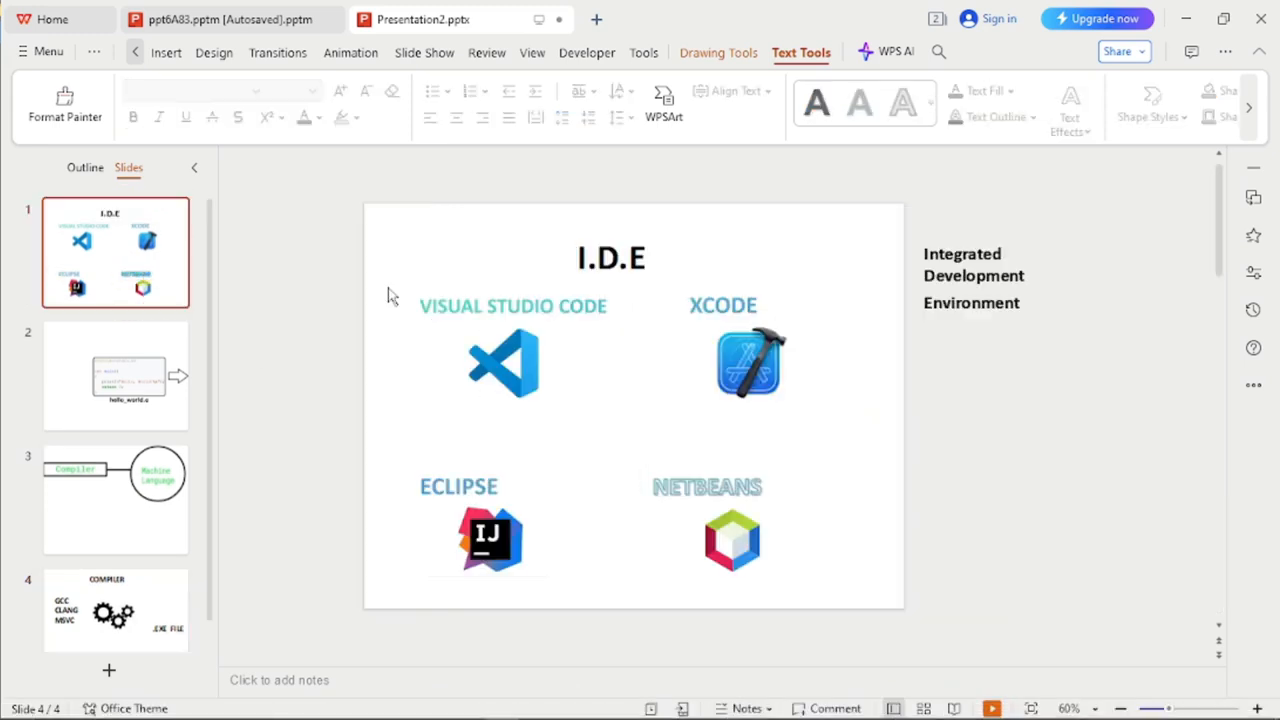
click(508, 364)
drag(510, 365, 488, 364)
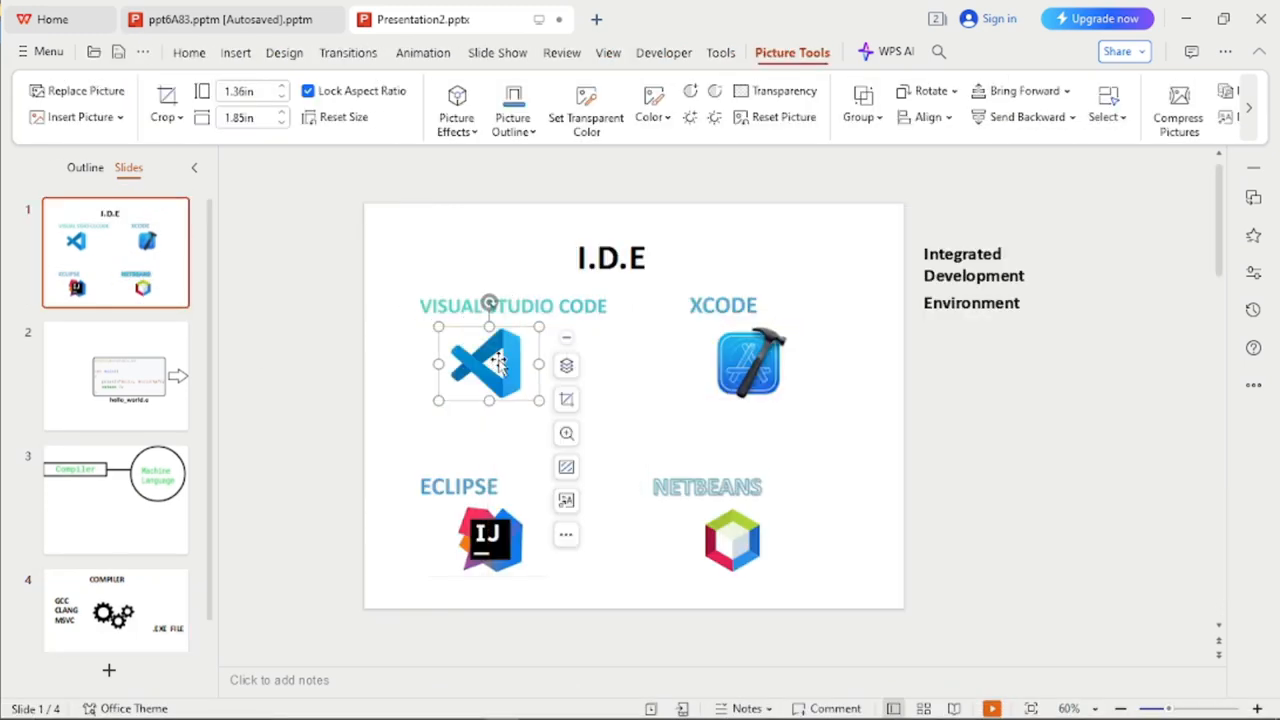
click(1185, 18)
Switch to Google Chrome, minimize File Explorer and open the browser with the first profile
mouse_move(560, 715)
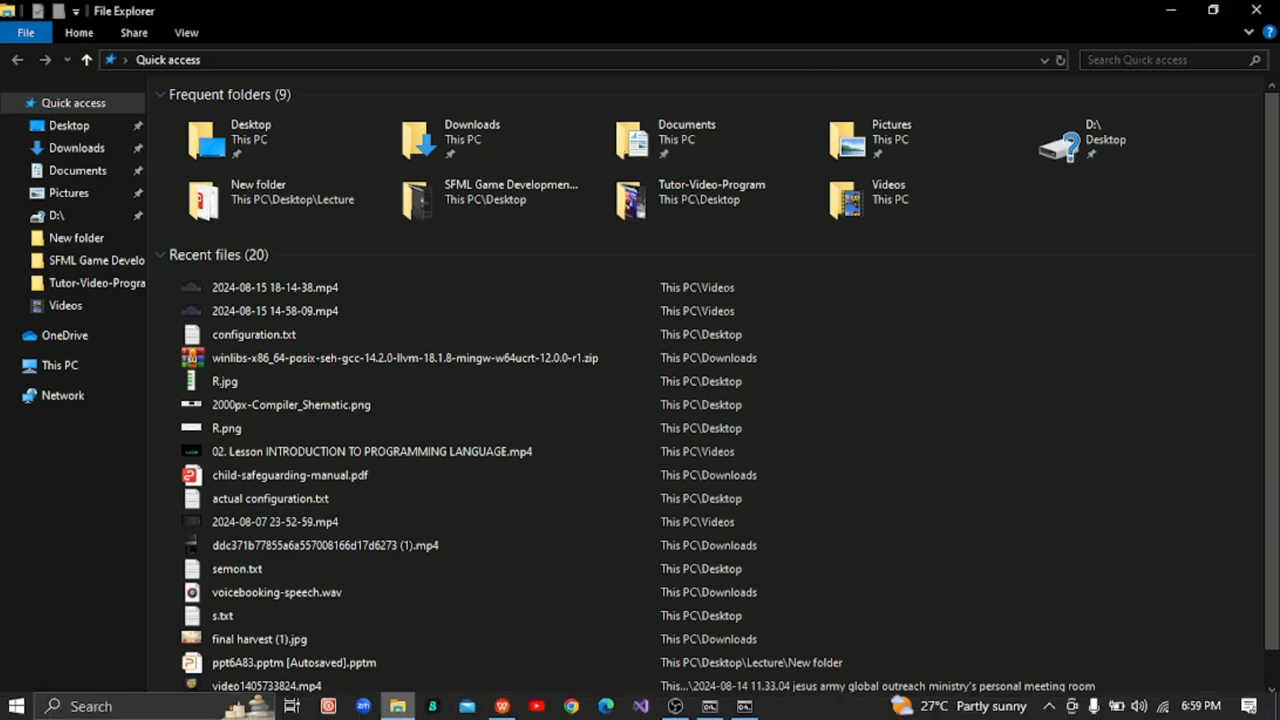
click(582, 705)
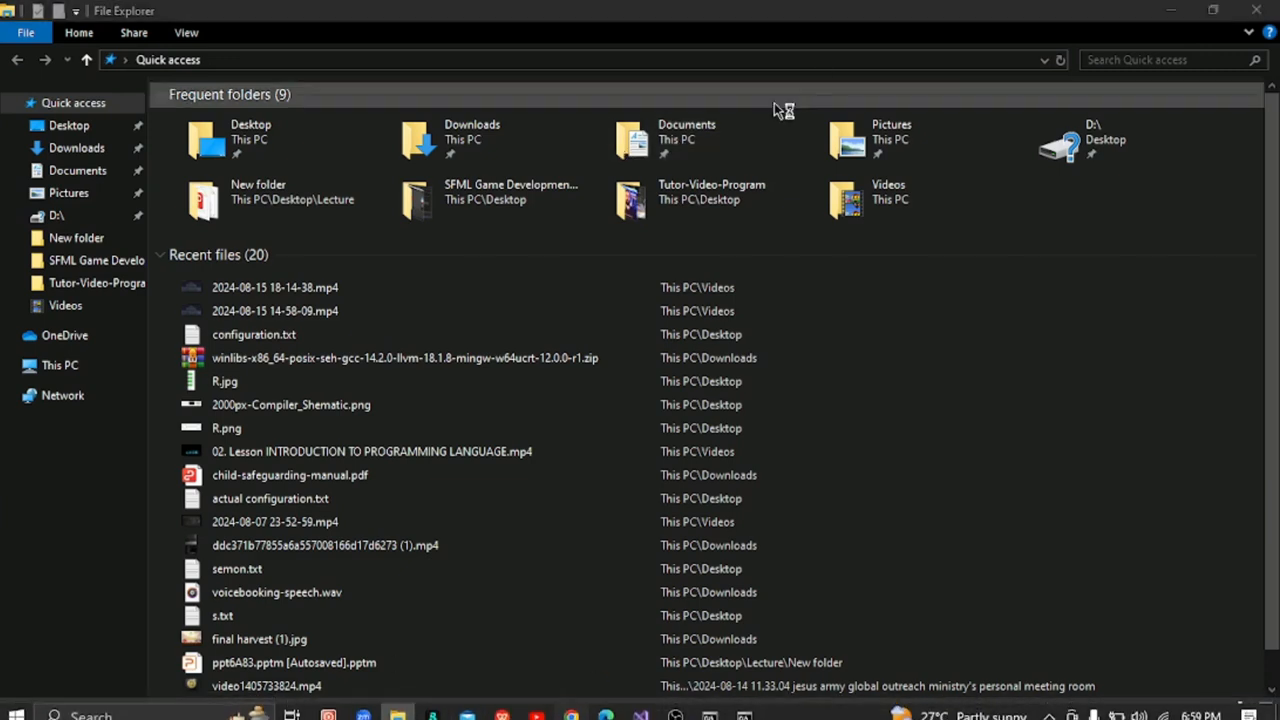
click(1178, 5)
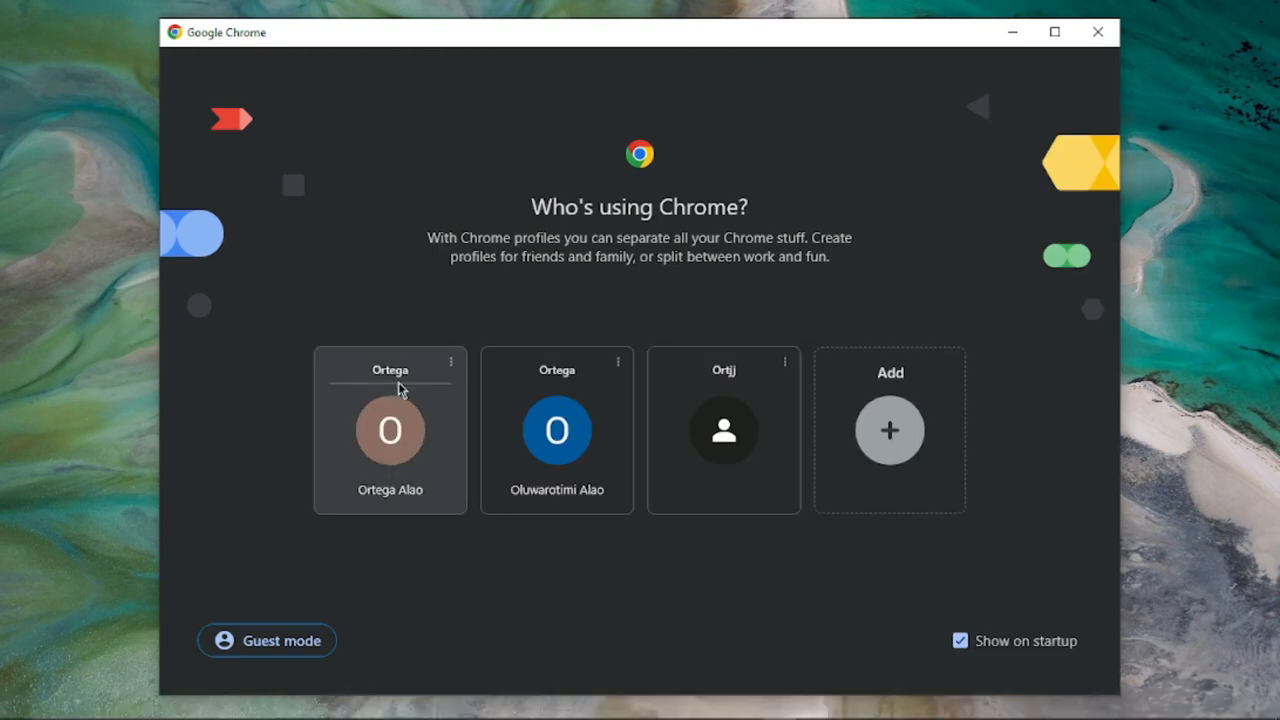
click(400, 411)
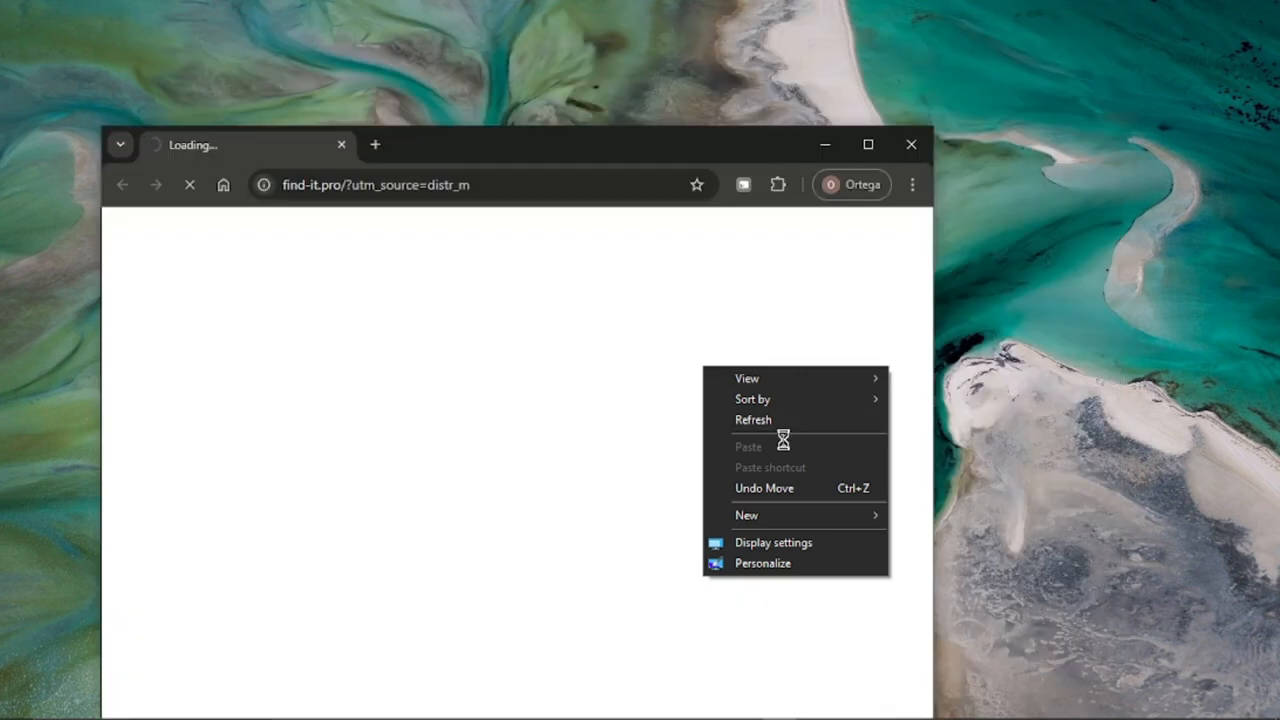
click(786, 424)
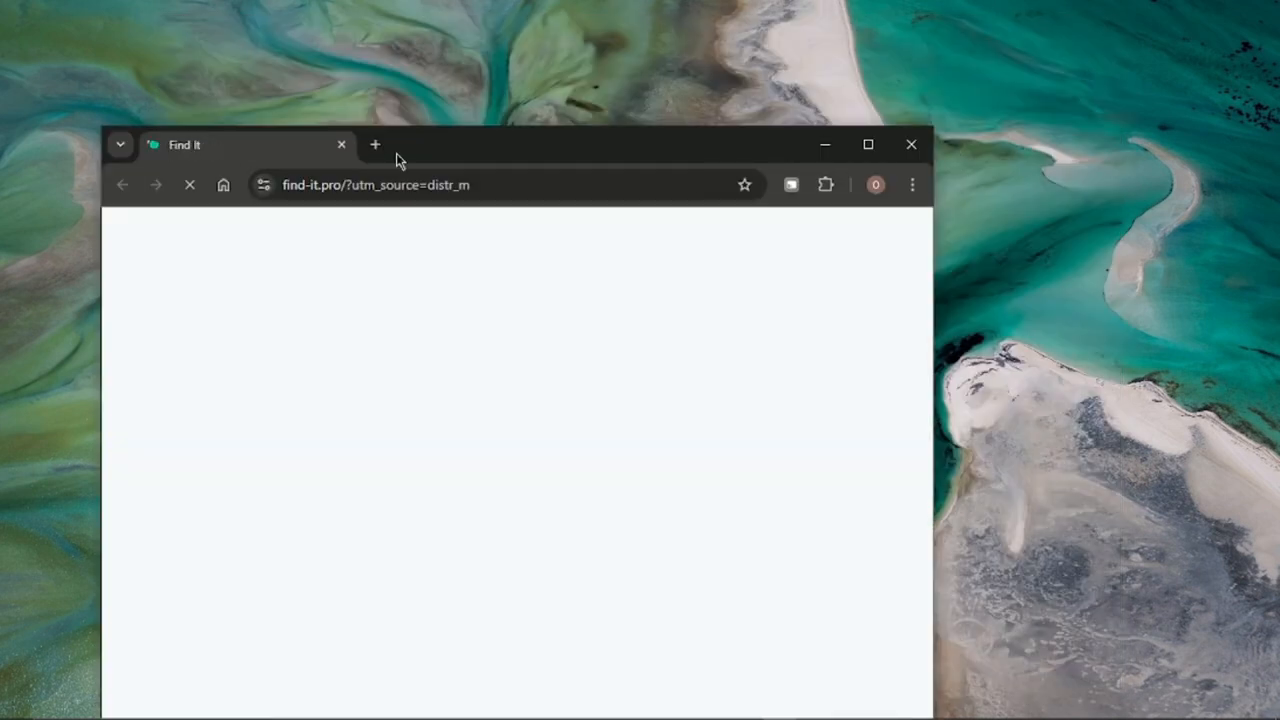
Load google.com in the browser and maximize its window
click(392, 192)
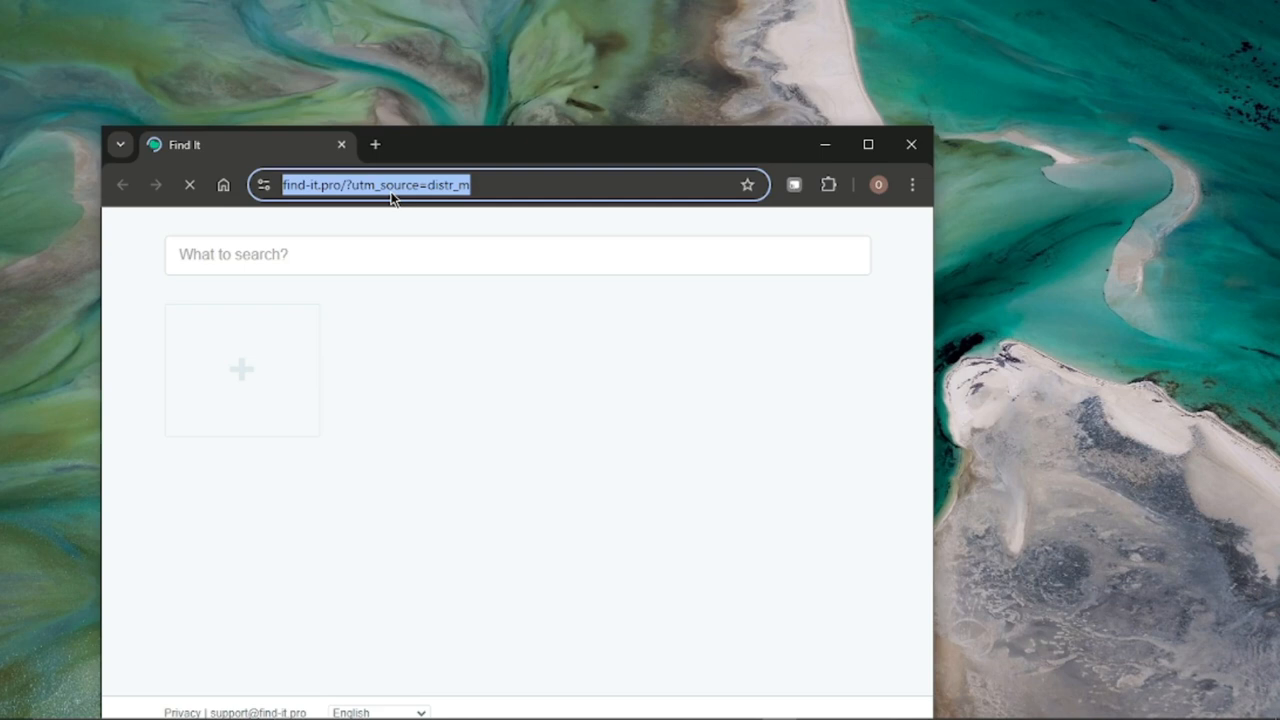
text(google.com.ng)
key(BackSpace)
key(BackSpace)
key(BackSpace)
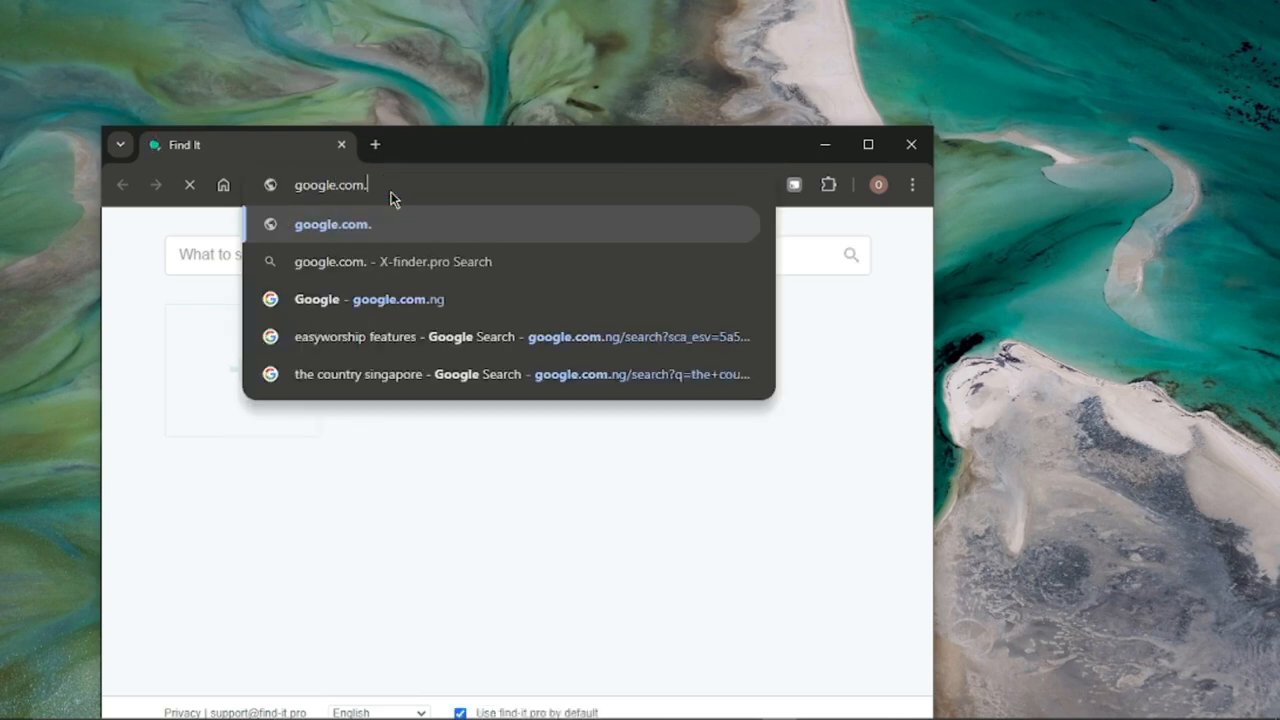
key(Return)
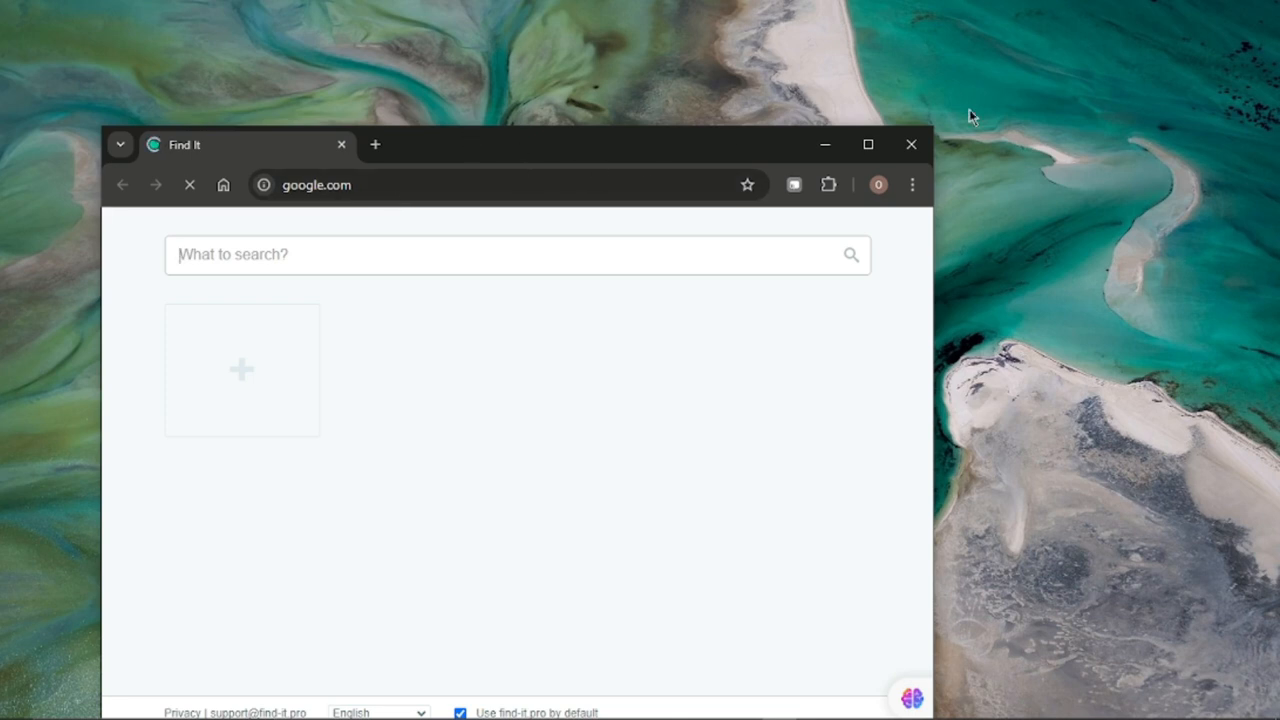
click(866, 150)
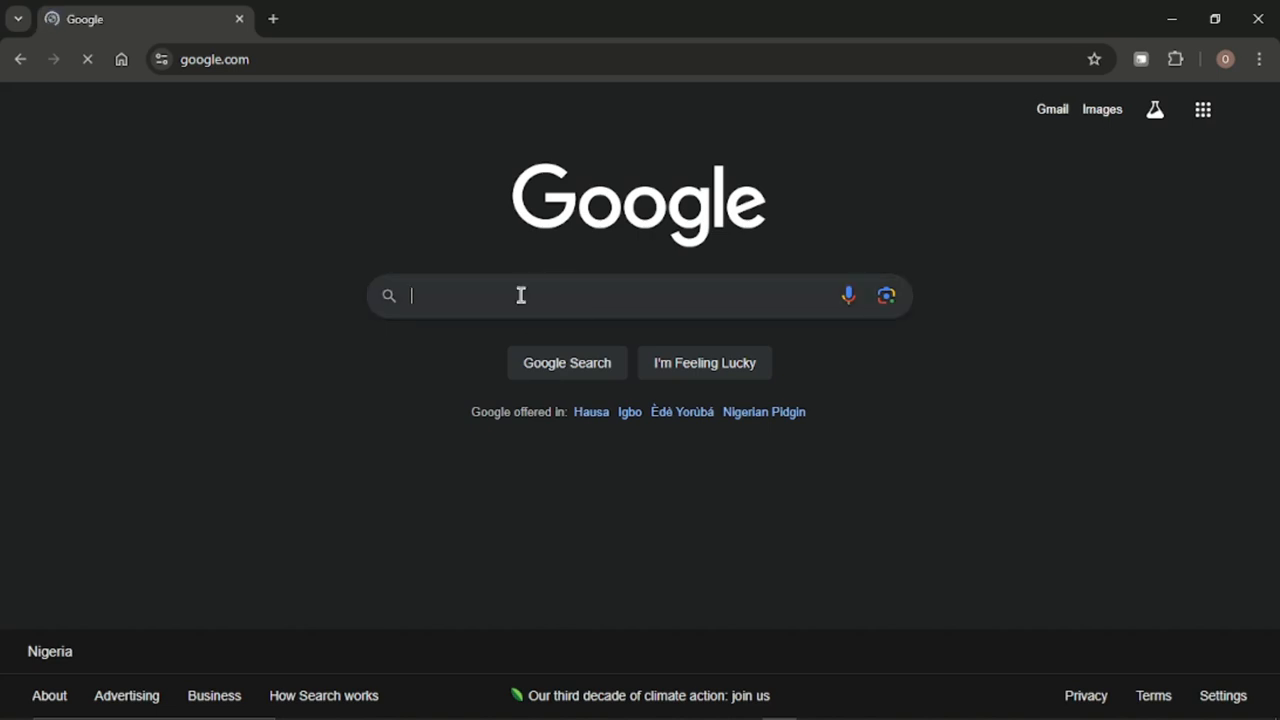
text(vidu)
key(BackSpace)
key(BackSpace)
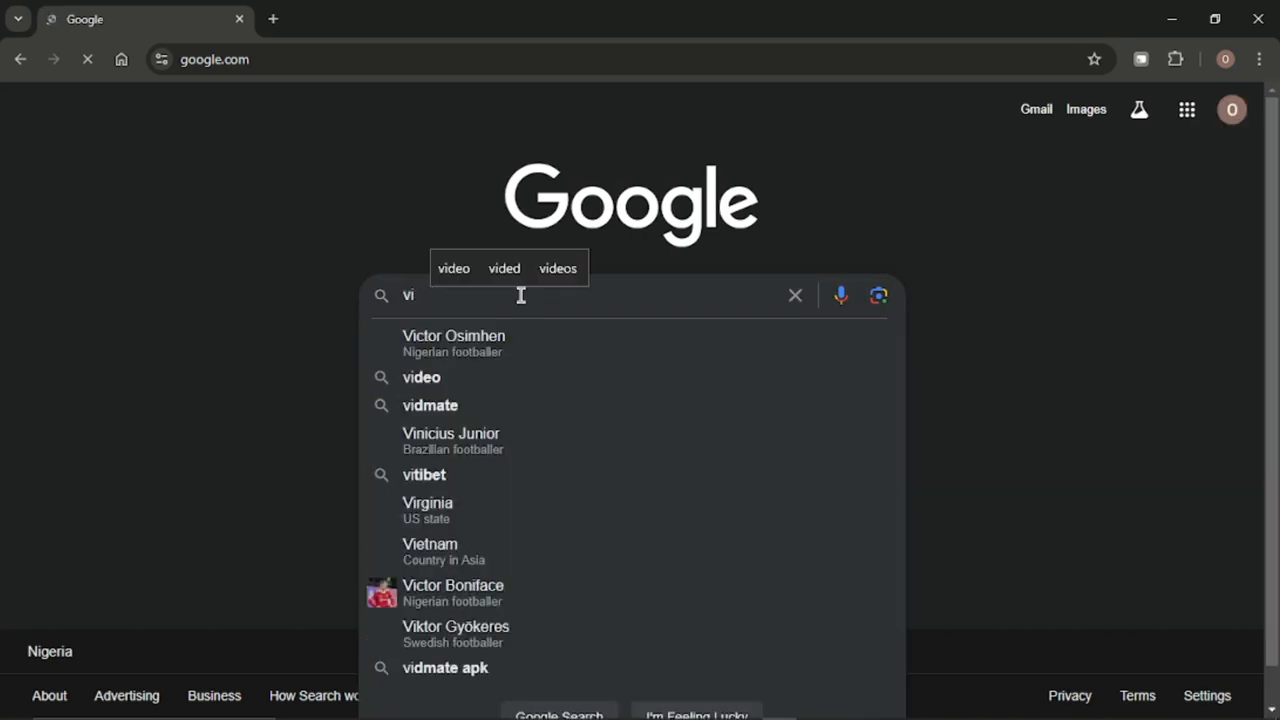
text(sual)
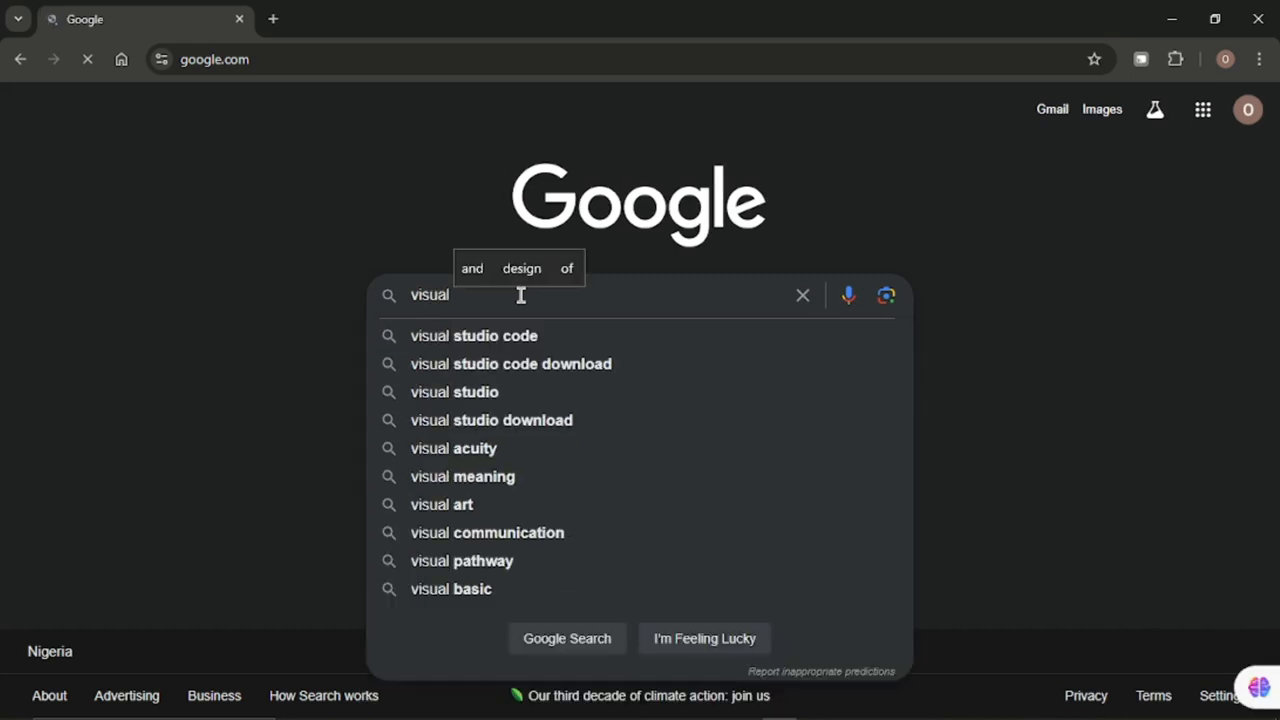
key(BackSpace)
key(BackSpace)
key(BackSpace)
key(BackSpace)
text(rtul)
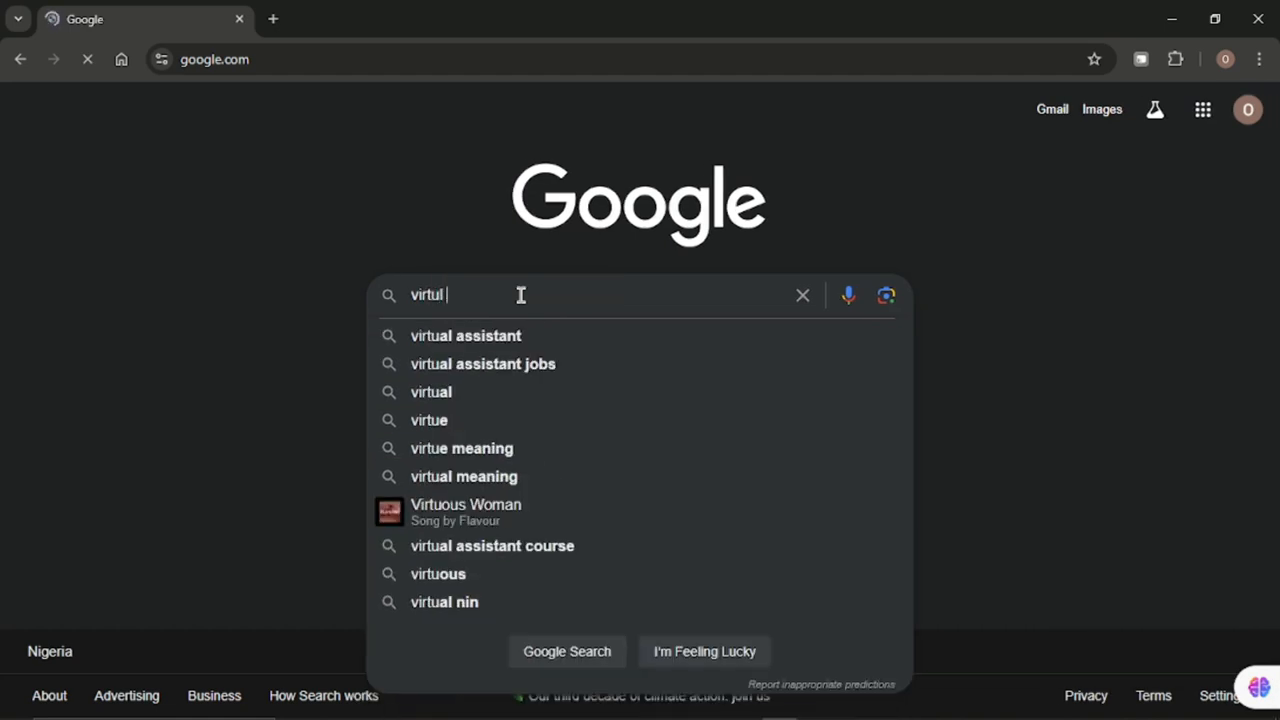
key(BackSpace)
text(a;)
key(BackSpace)
text(l)
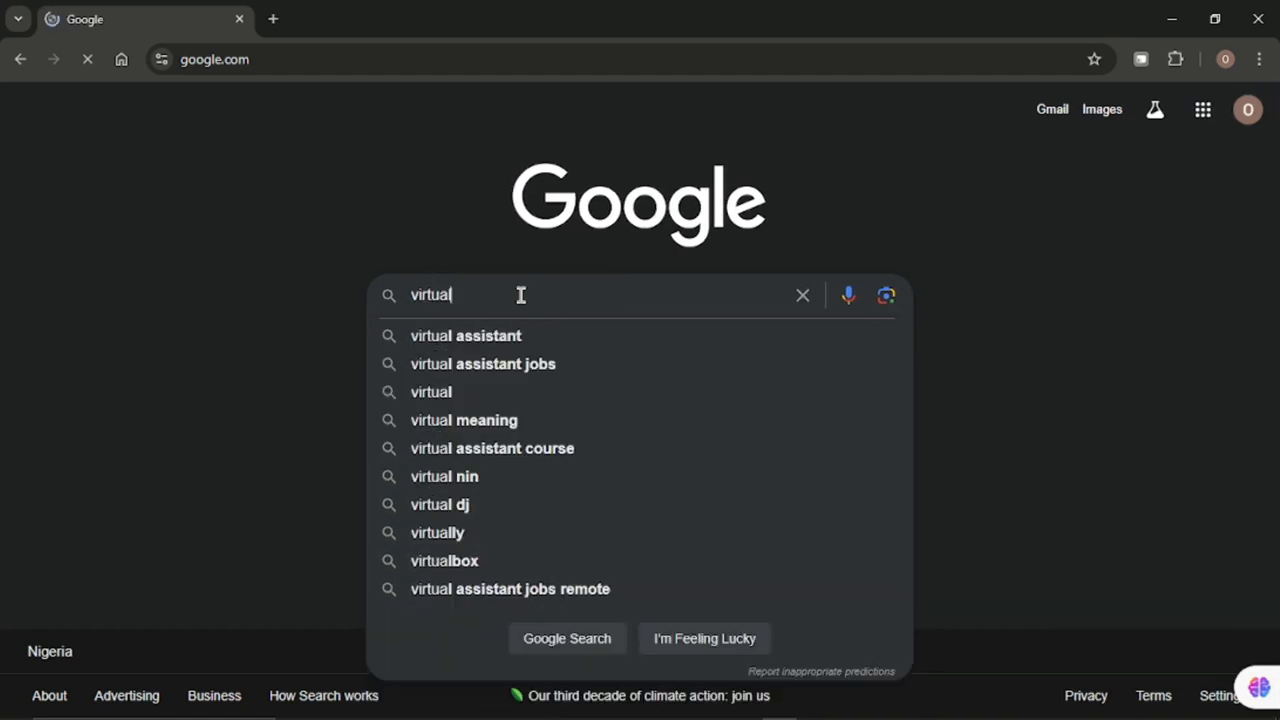
key(ctrl+a)
key(BackSpace)
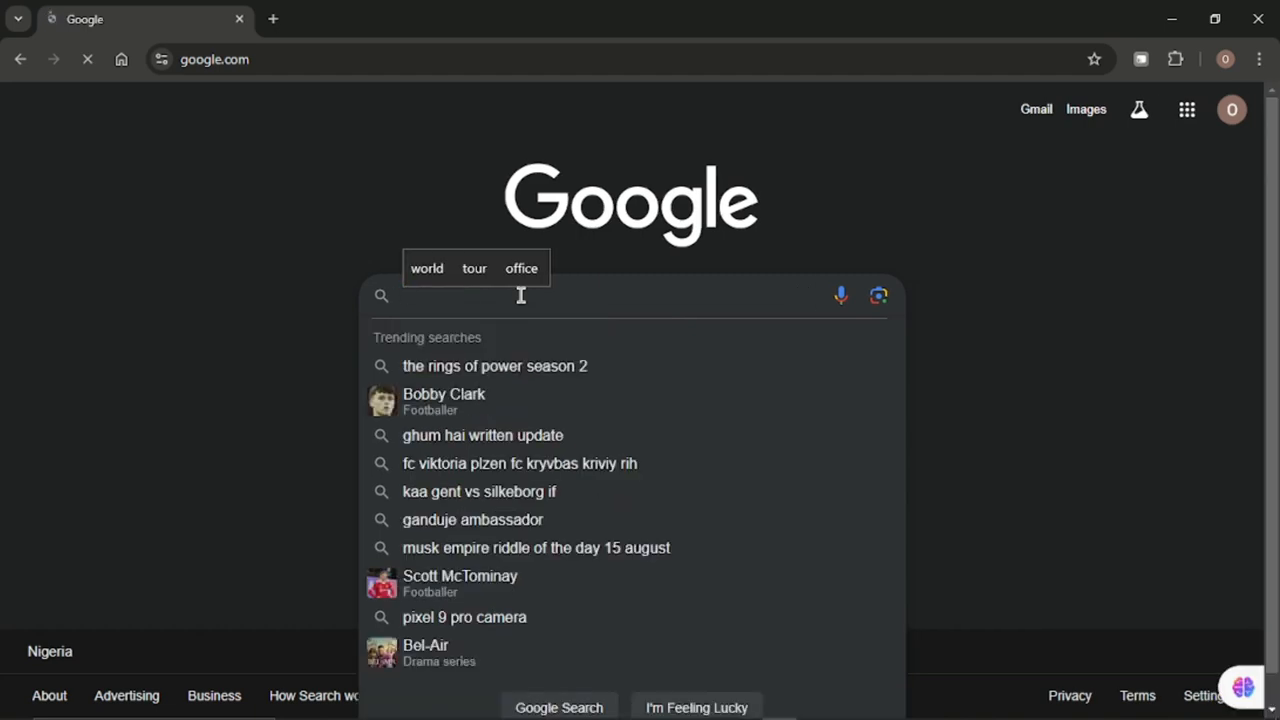
Search Google for "visual studio code"
text(visual )
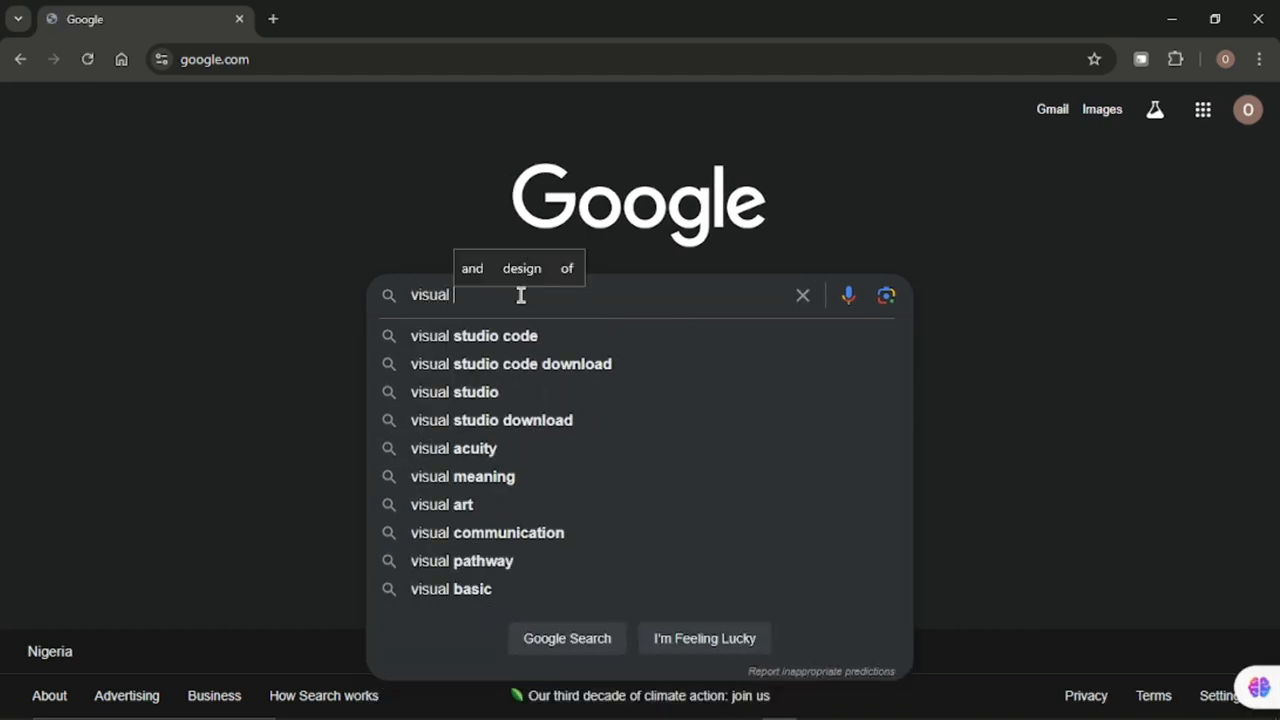
text(stu)
text(dio code)
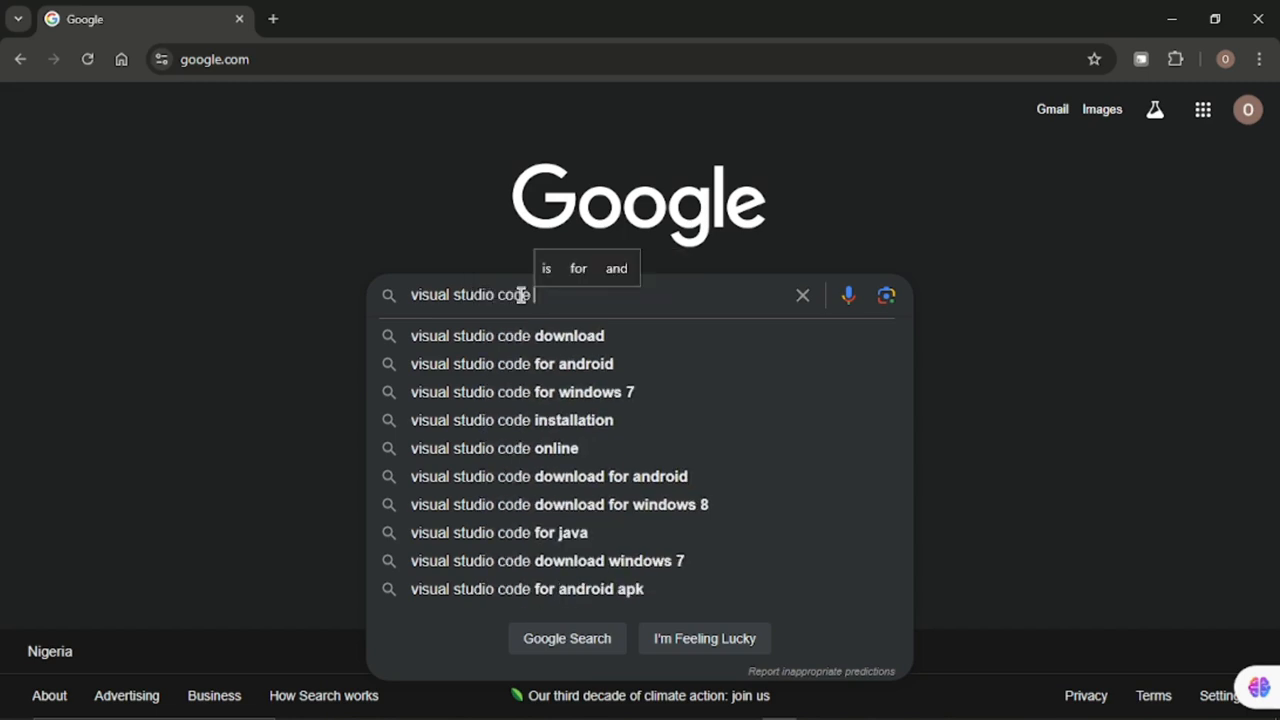
key(BackSpace)
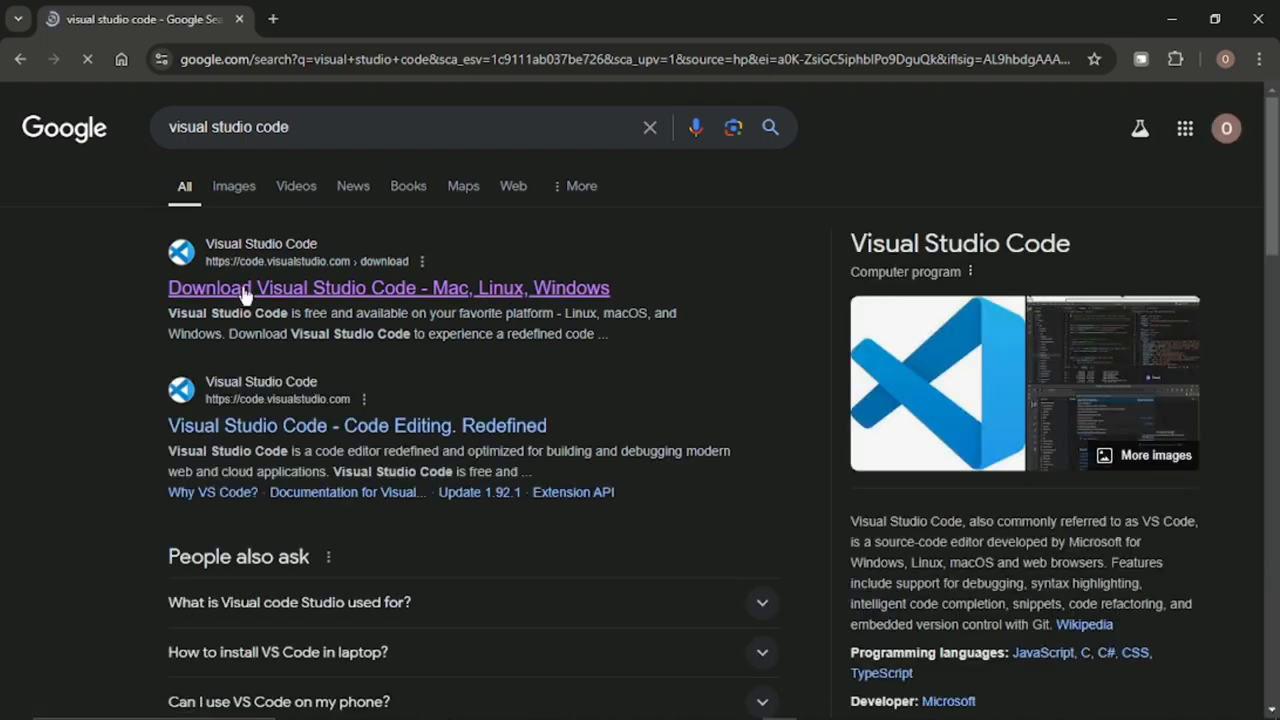
Open the Download Visual Studio Code result in a new tab and switch to it to view the platform downloads
right_click(325, 286)
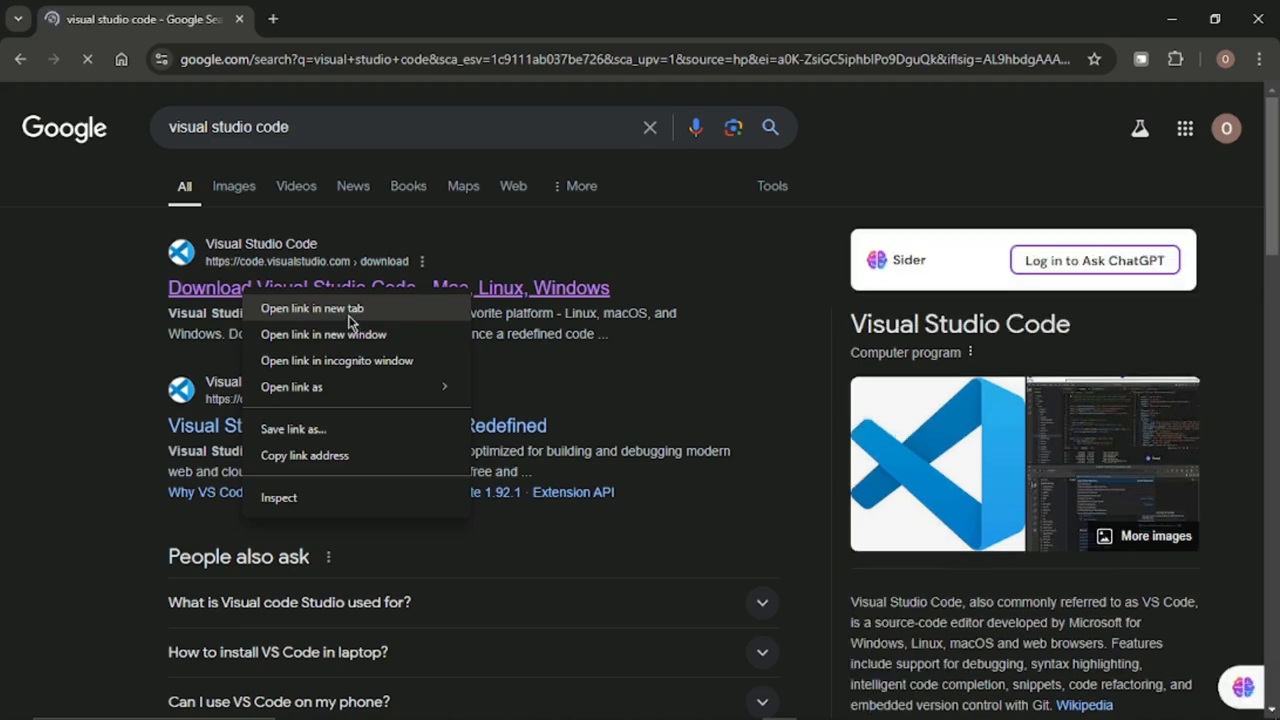
click(349, 316)
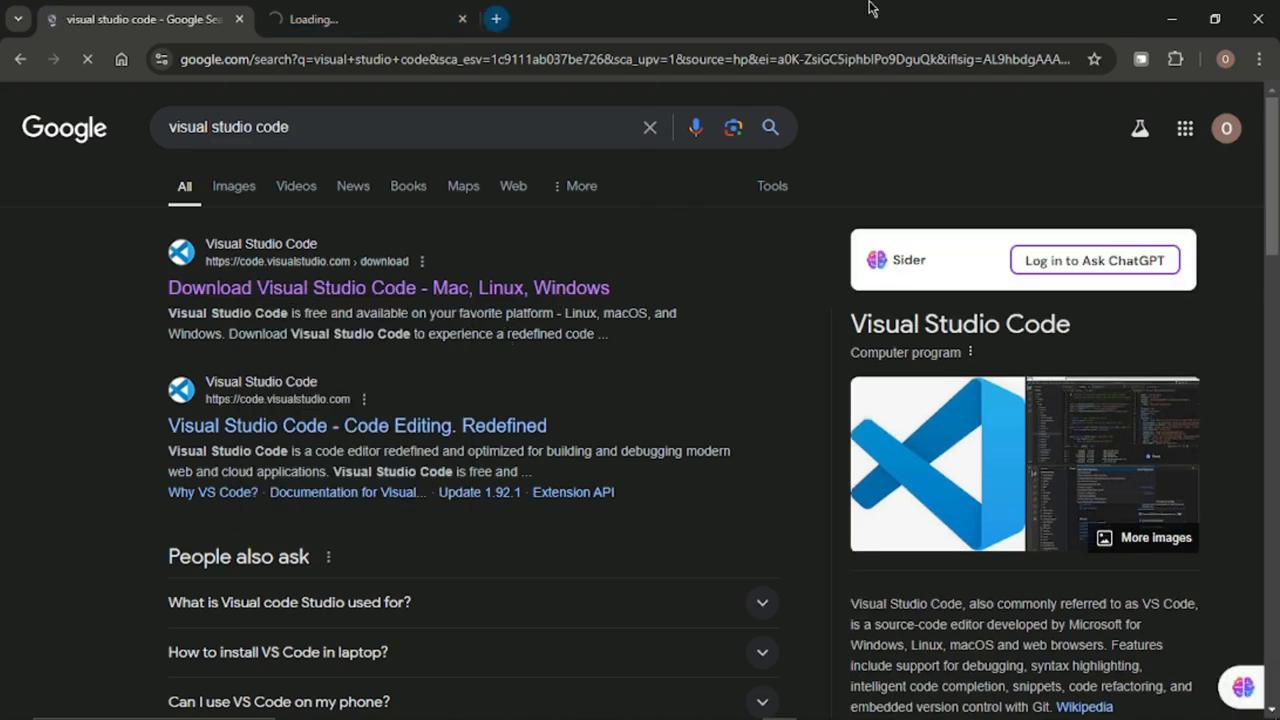
mouse_move(1277, 126)
mouse_down()
mouse_move(1277, 303)
mouse_move(1277, 118)
mouse_up()
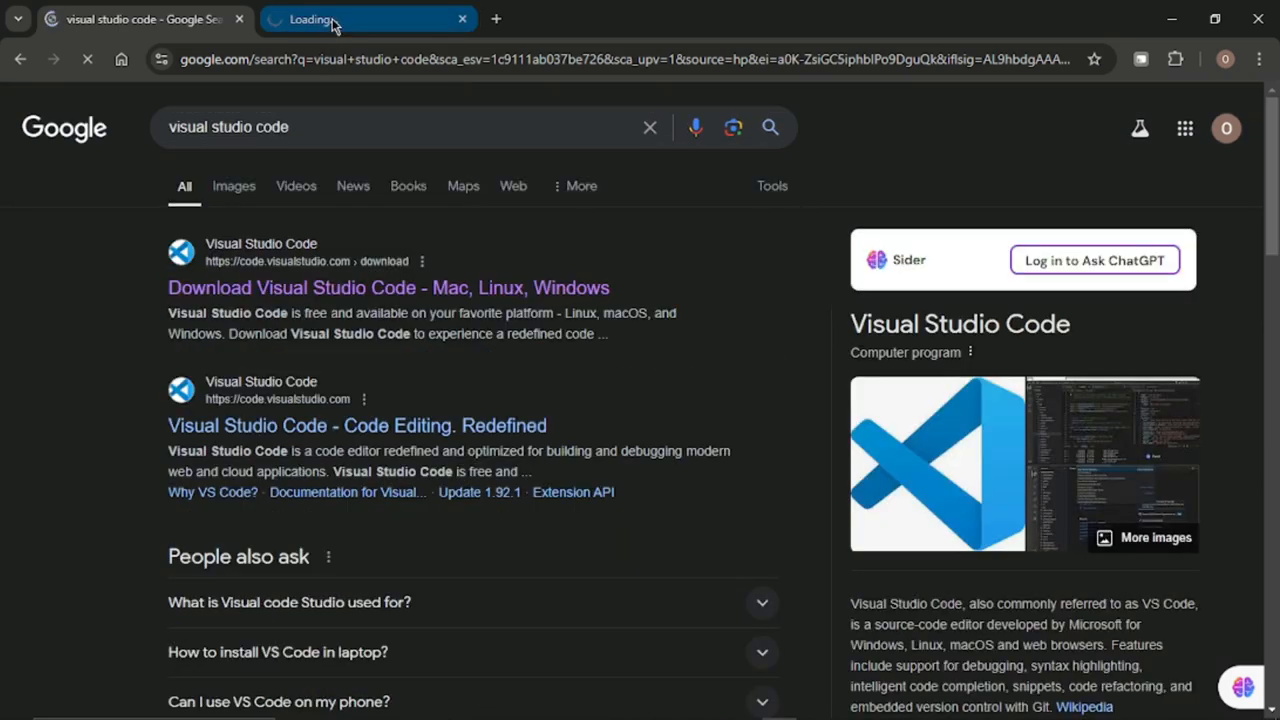
click(390, 14)
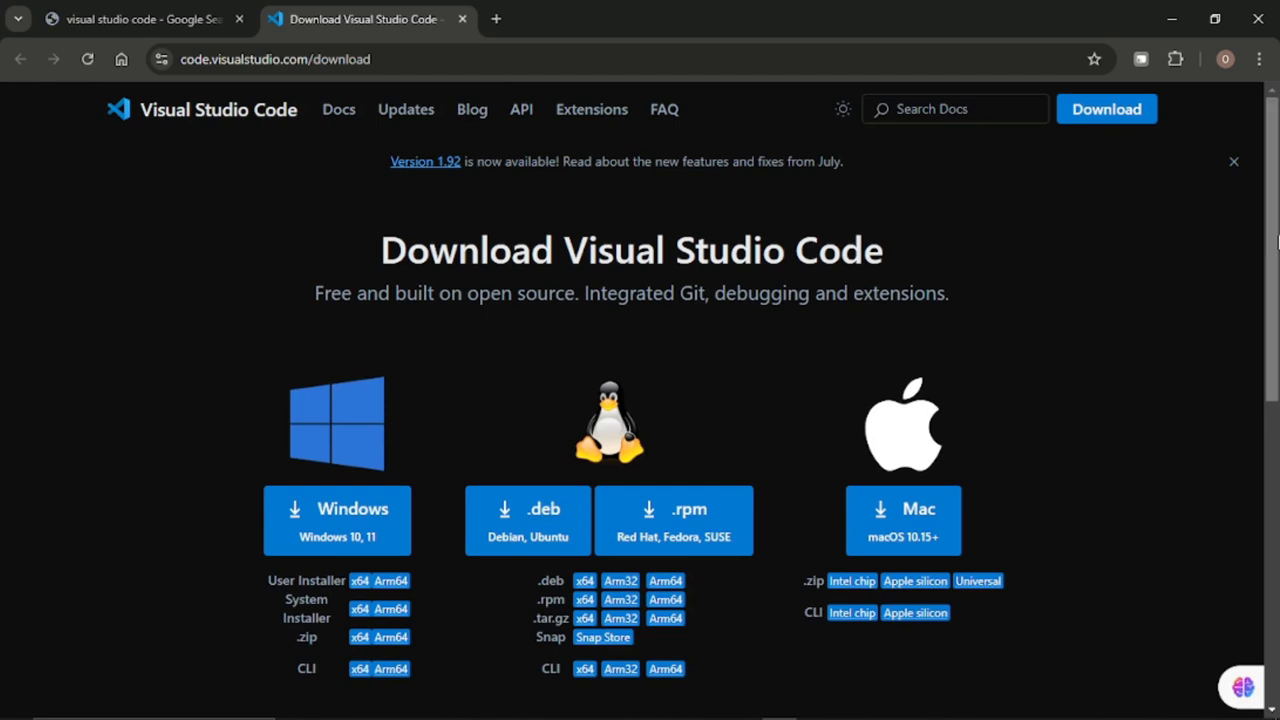
scroll(1100, 200, down, 1)
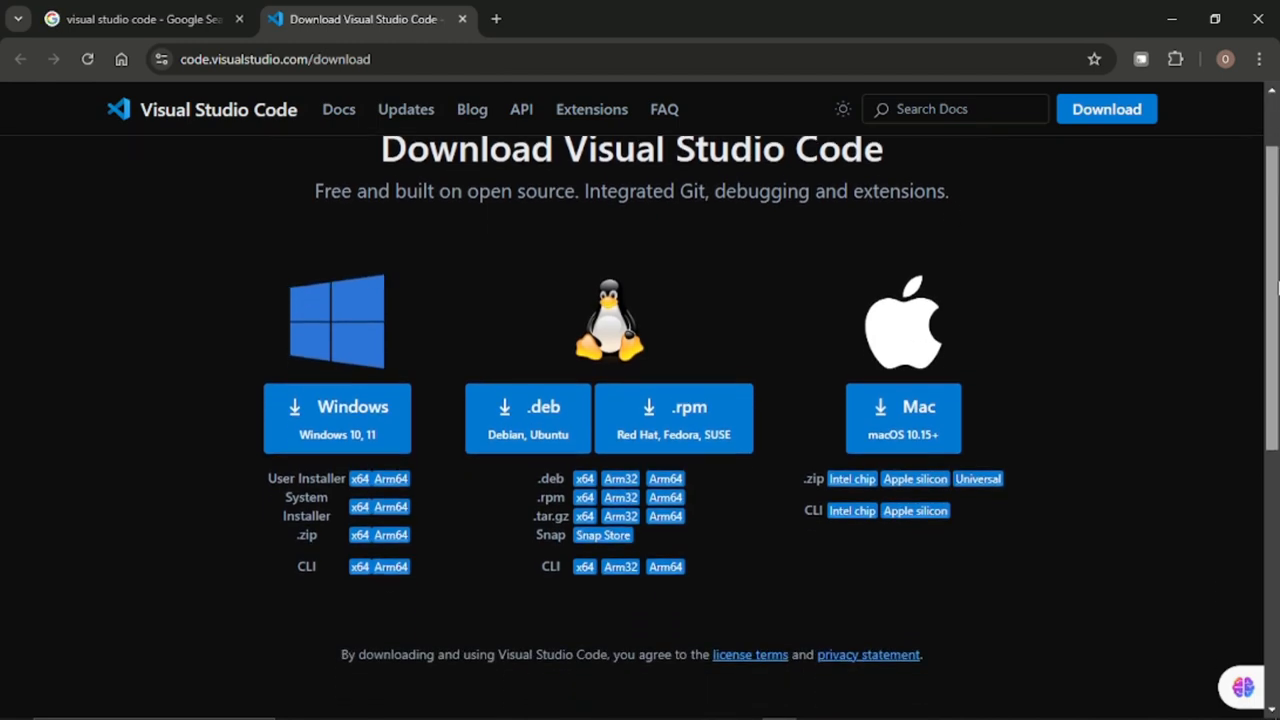
Toggle the download page's theme between light and dark several times, ending on dark
click(844, 114)
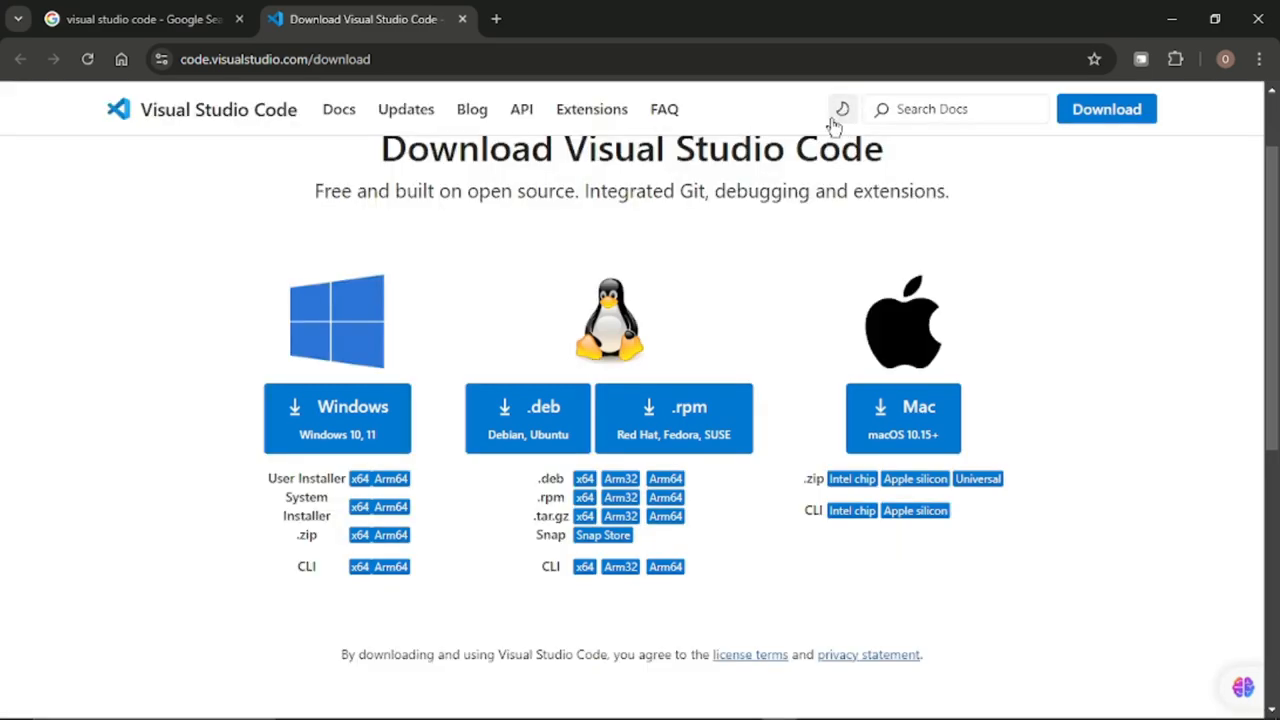
click(841, 113)
click(843, 113)
click(844, 116)
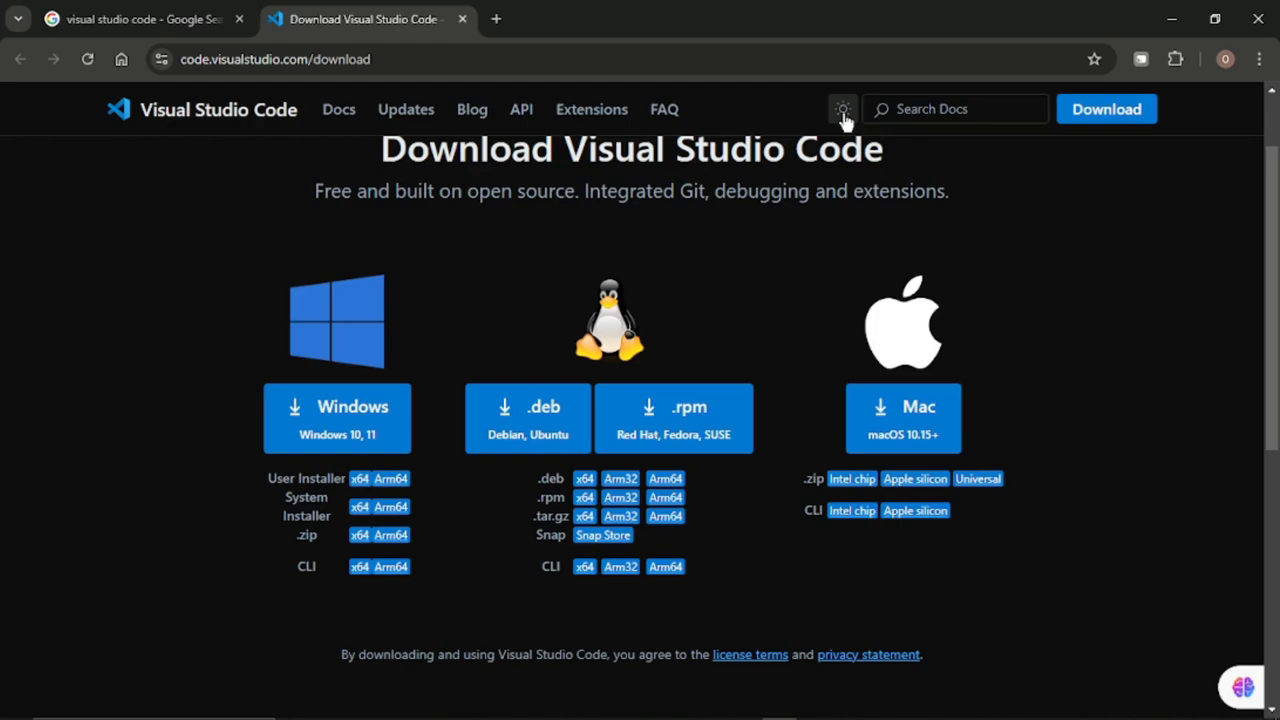
click(843, 112)
click(844, 116)
click(844, 116)
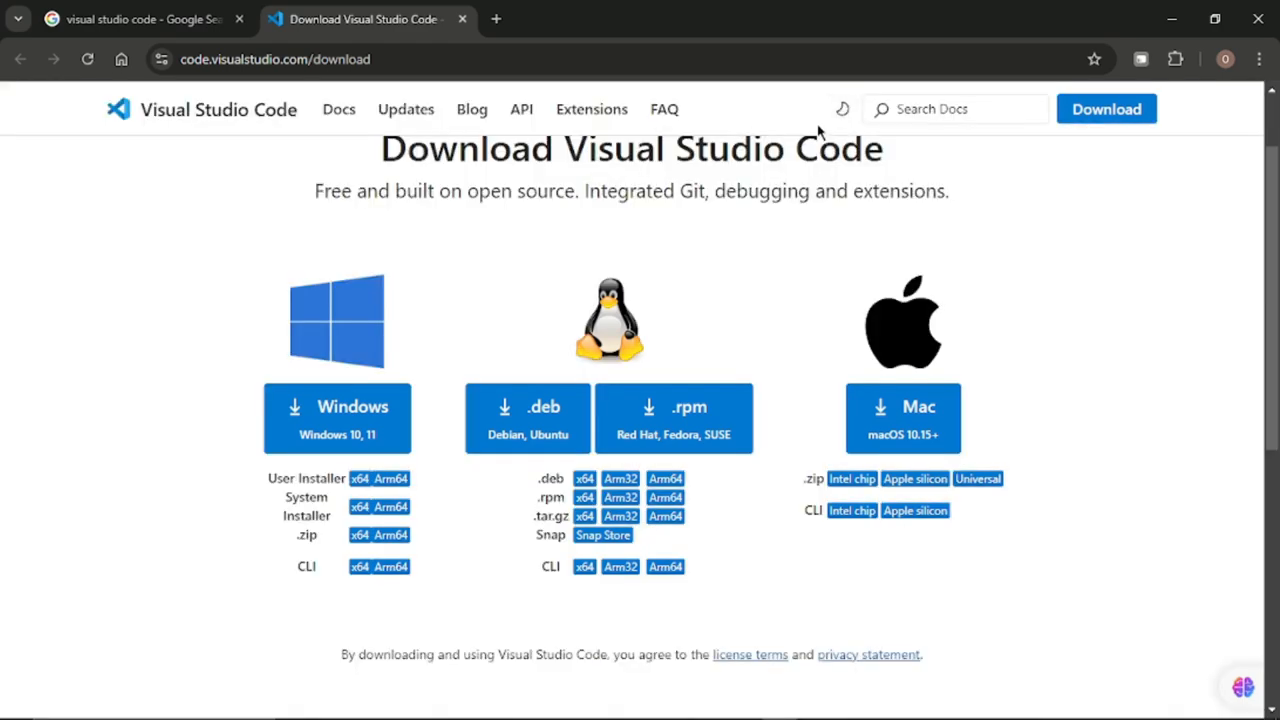
click(846, 109)
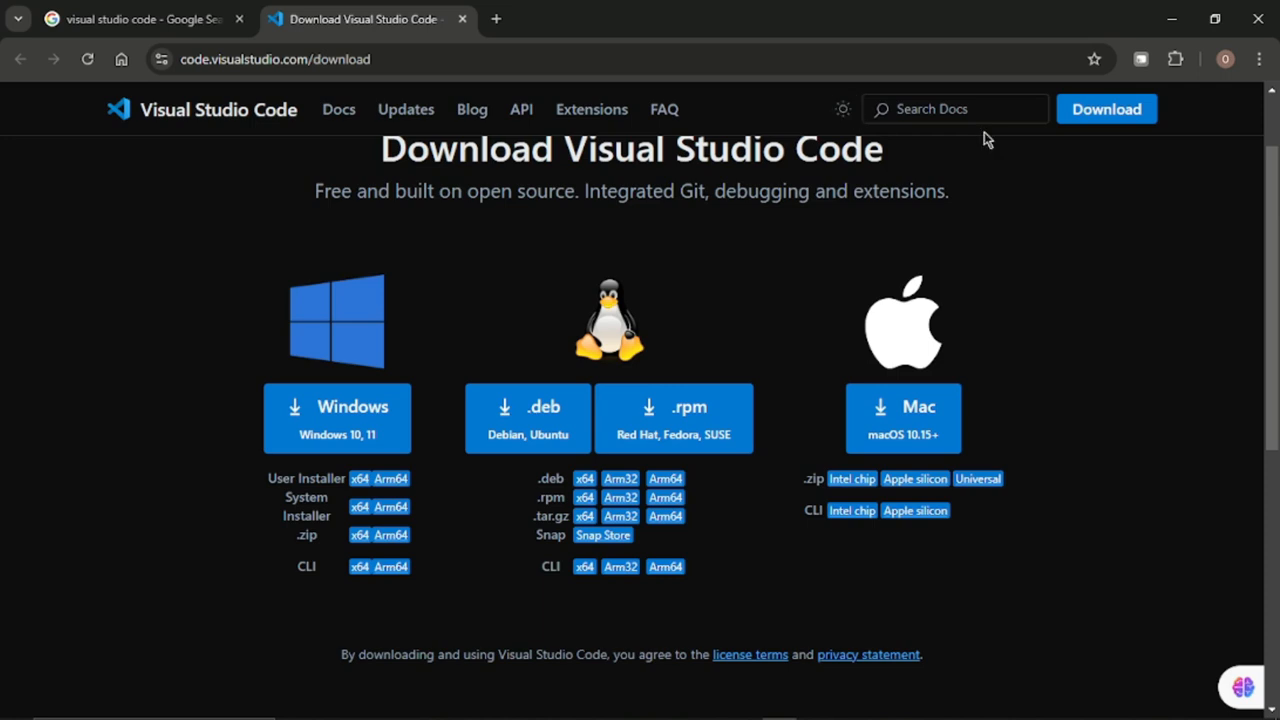
Download the Windows x64 System Installer of Visual Studio Code, then check the recent download history and close it
drag(1276, 220, 1278, 260)
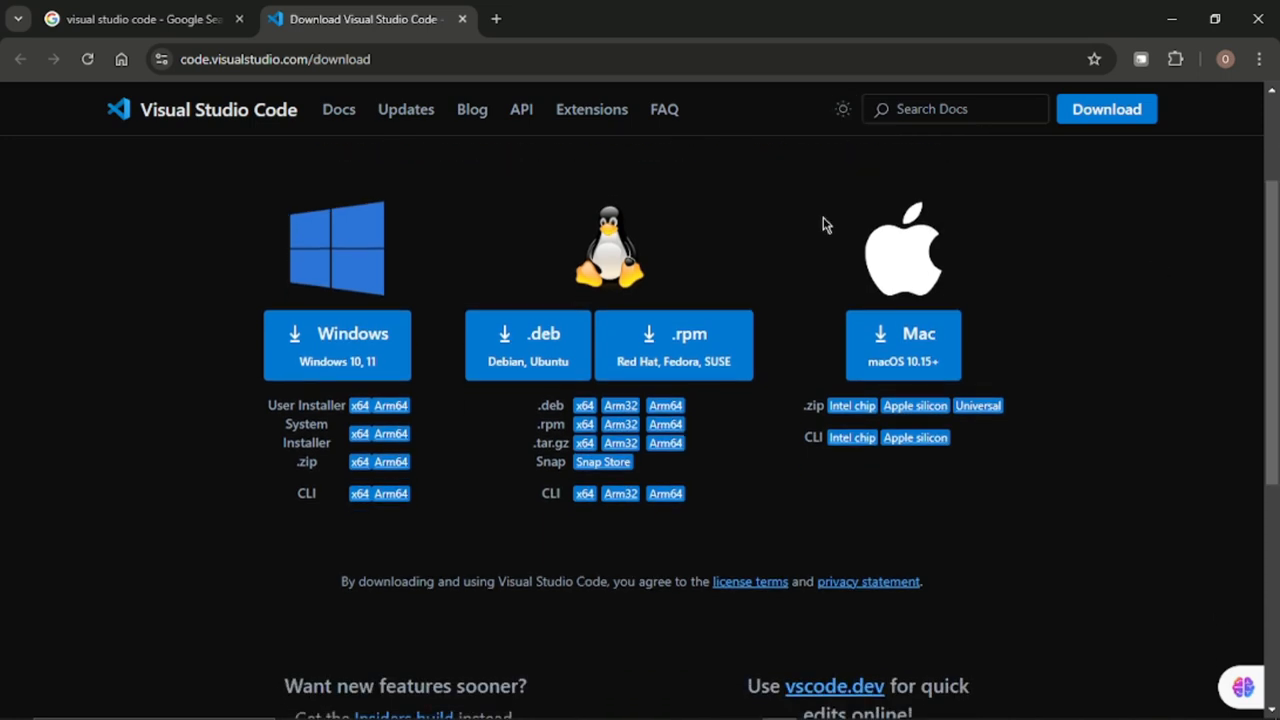
click(364, 436)
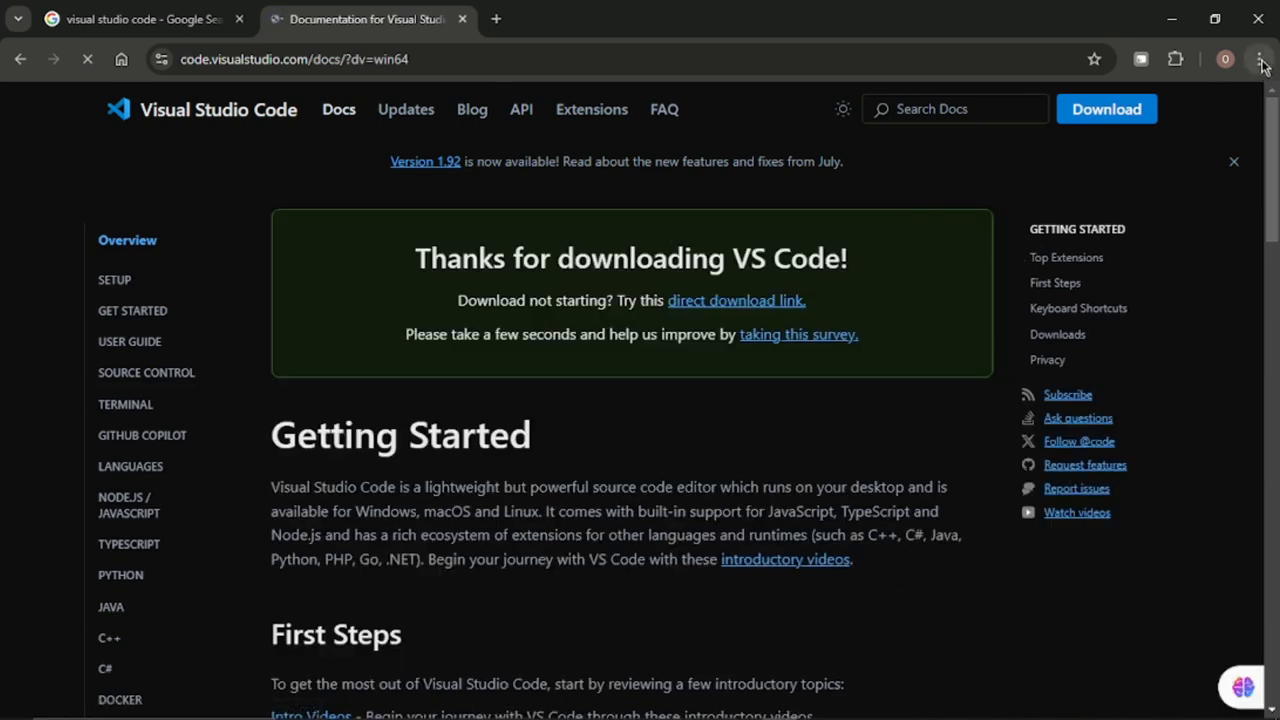
click(1200, 67)
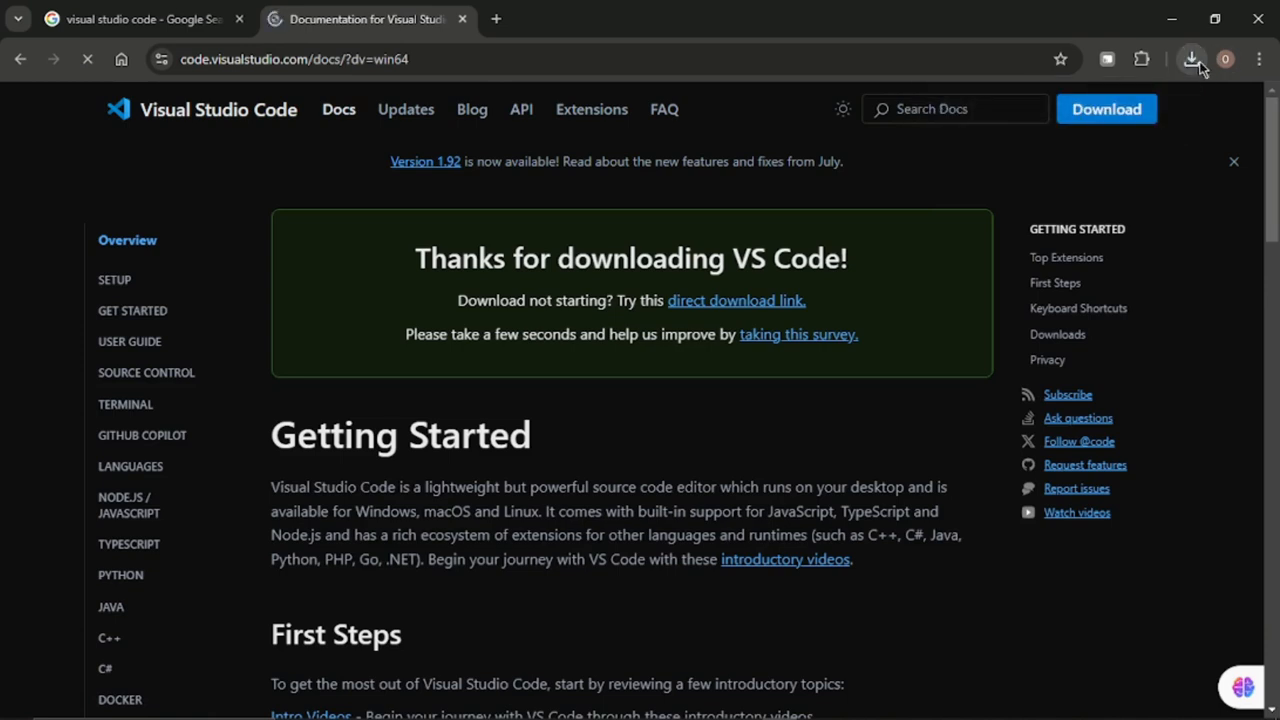
click(1195, 62)
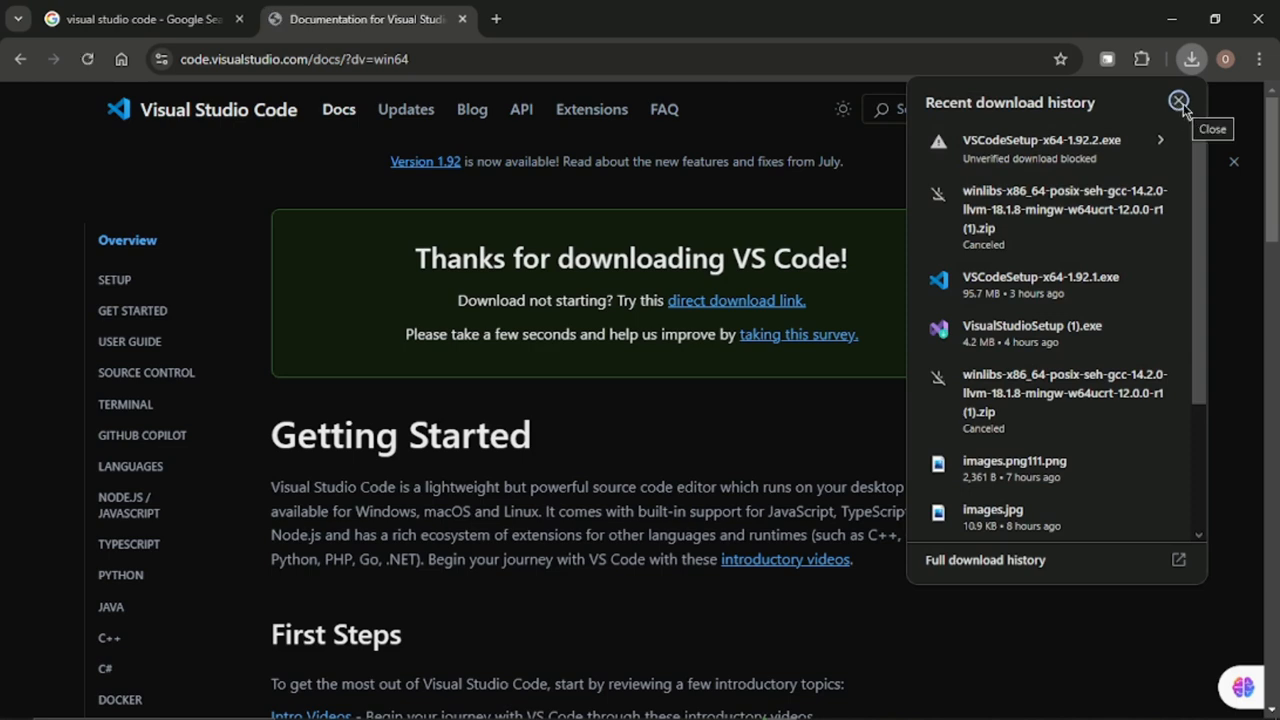
click(1179, 101)
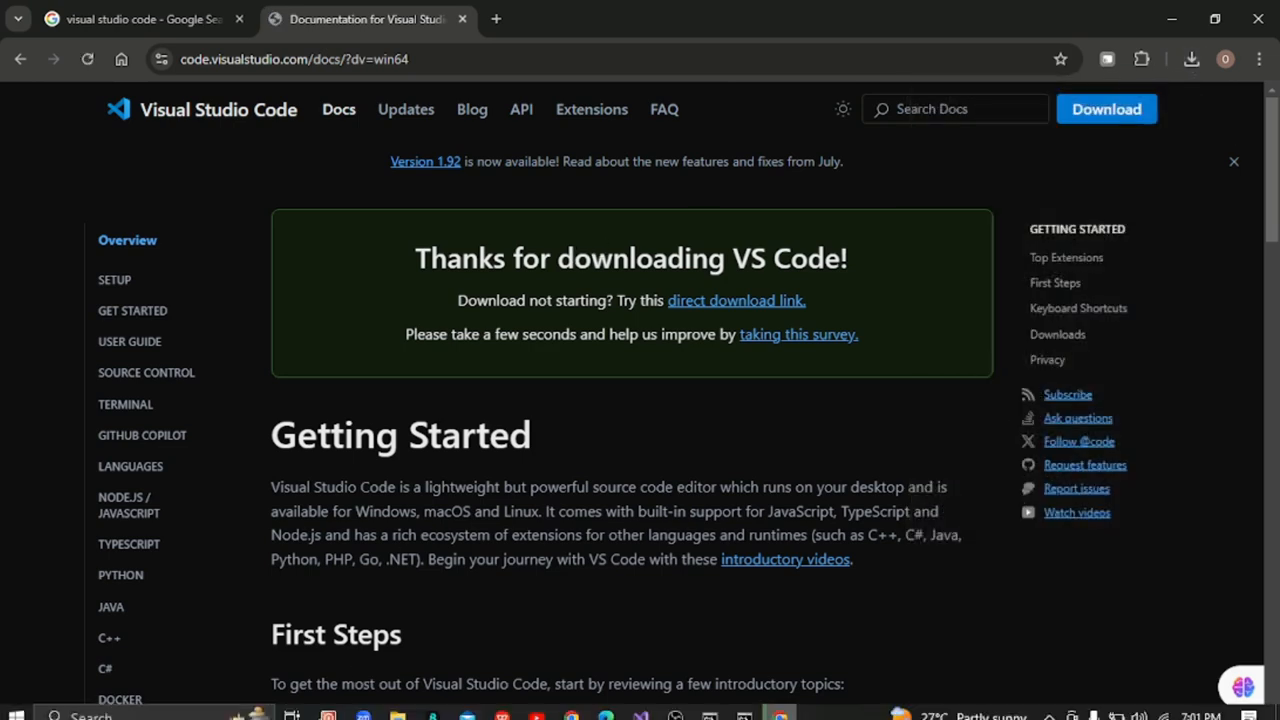
Switch to File Explorer and open the Downloads folder
click(397, 716)
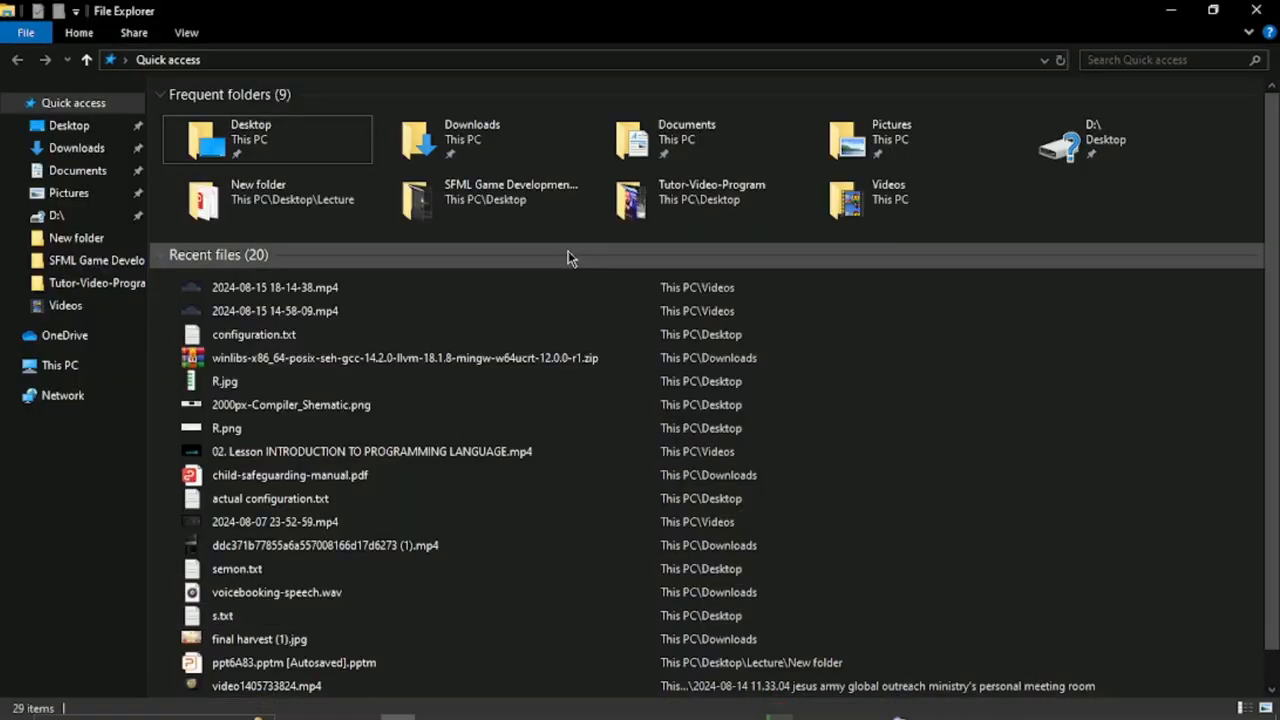
double_click(475, 143)
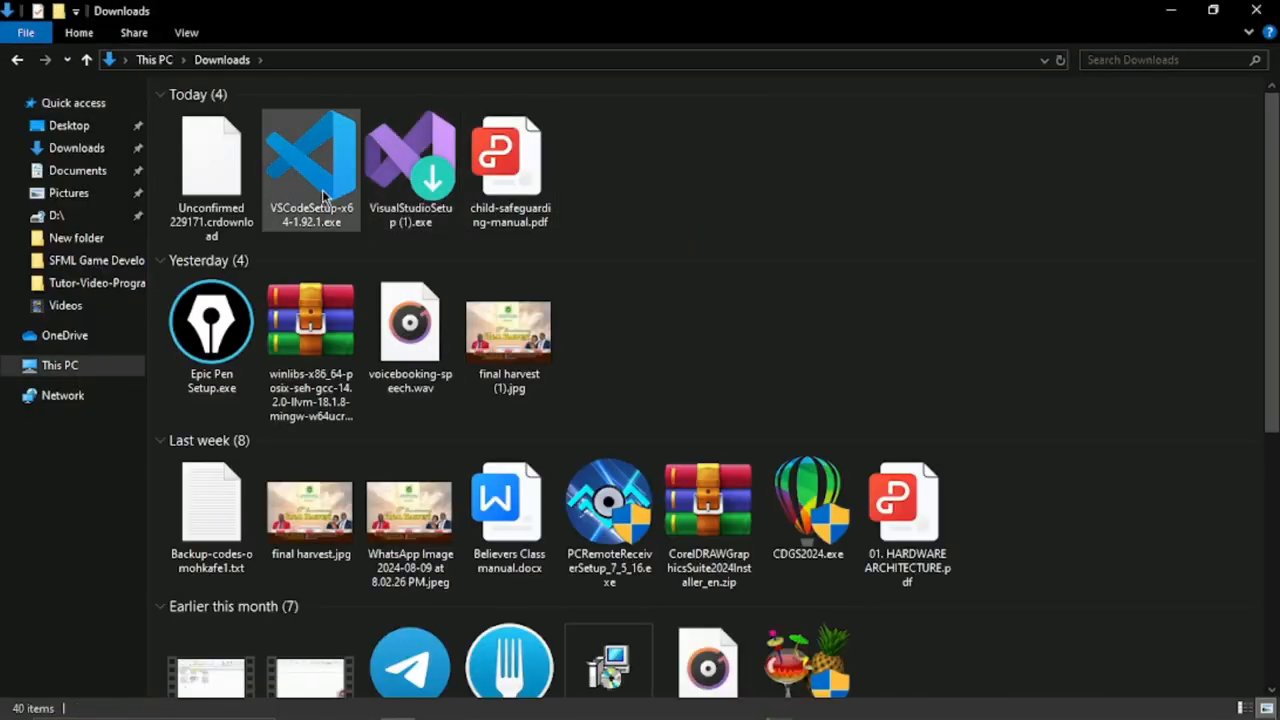
Try to delete the Unconfirmed 229171.crdownload file and cancel the interrupted deletion
click(189, 158)
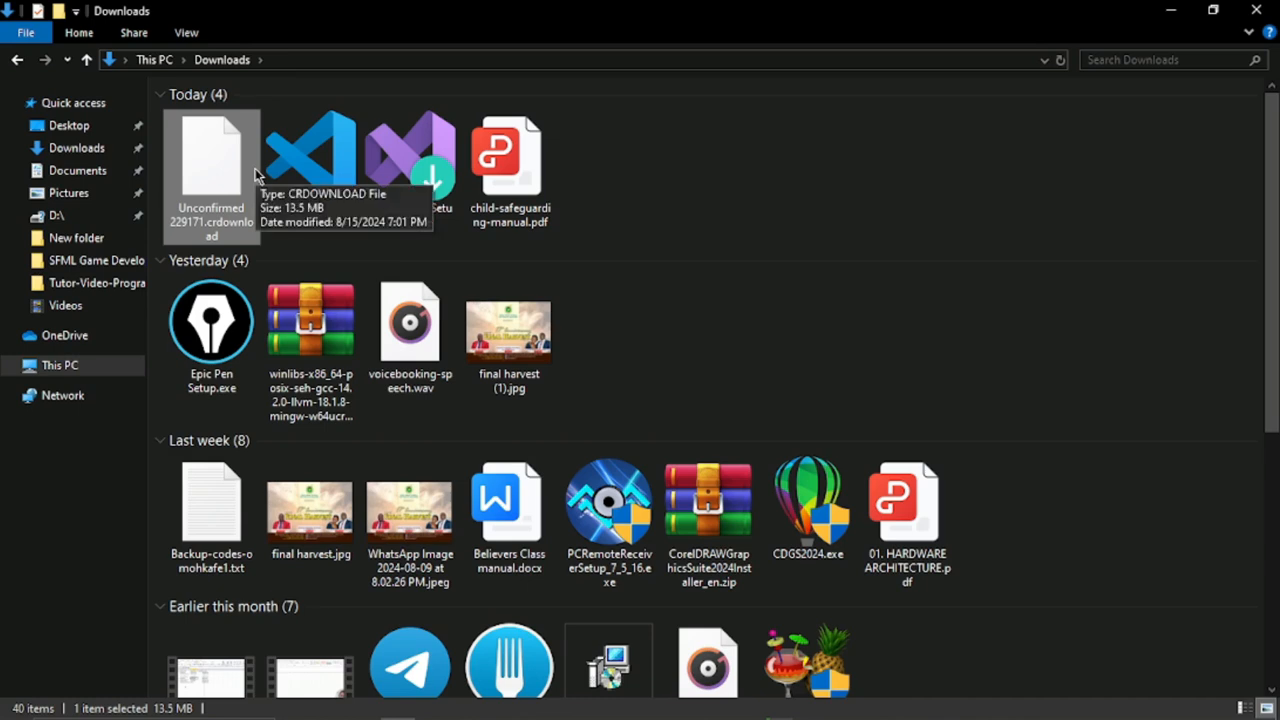
key(Delete)
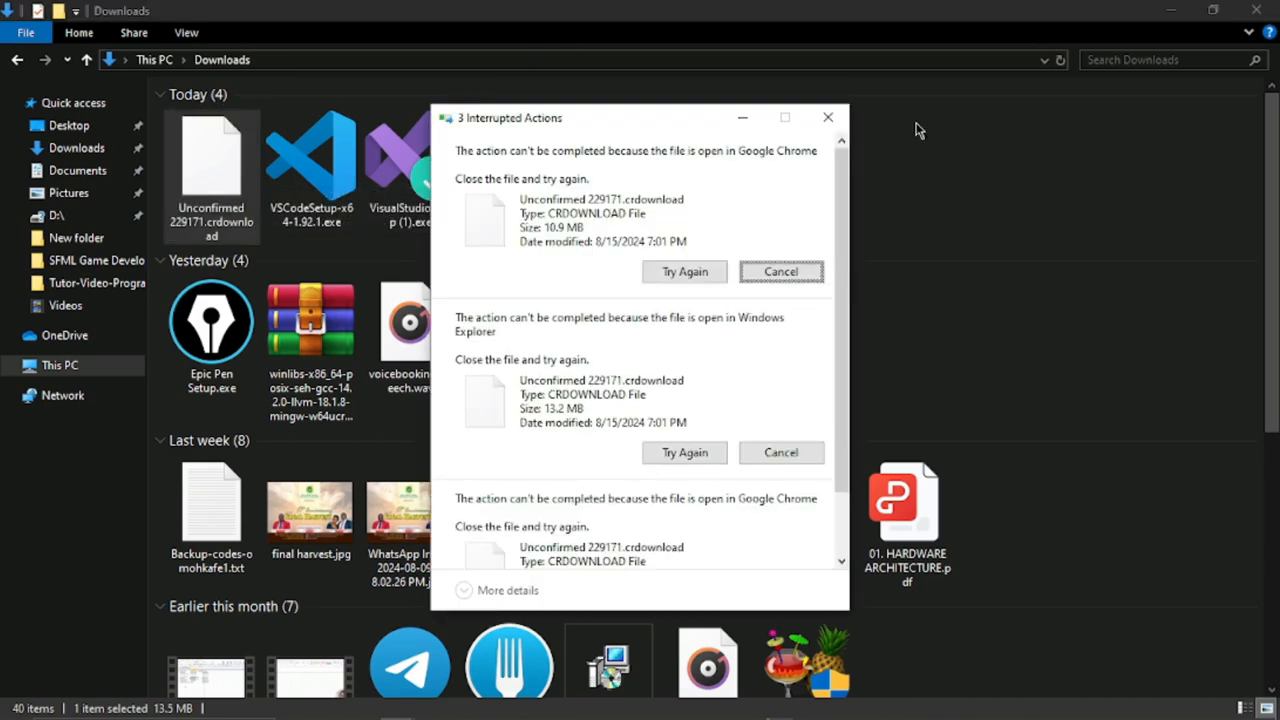
click(828, 119)
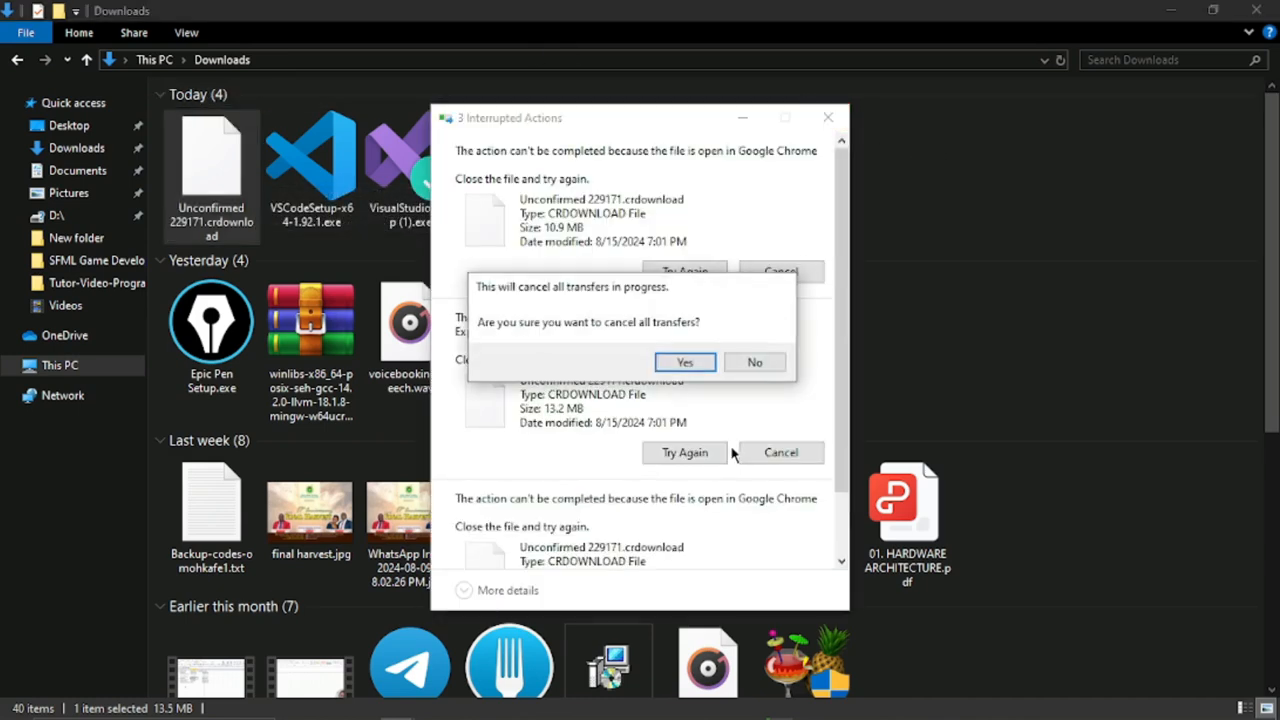
click(686, 362)
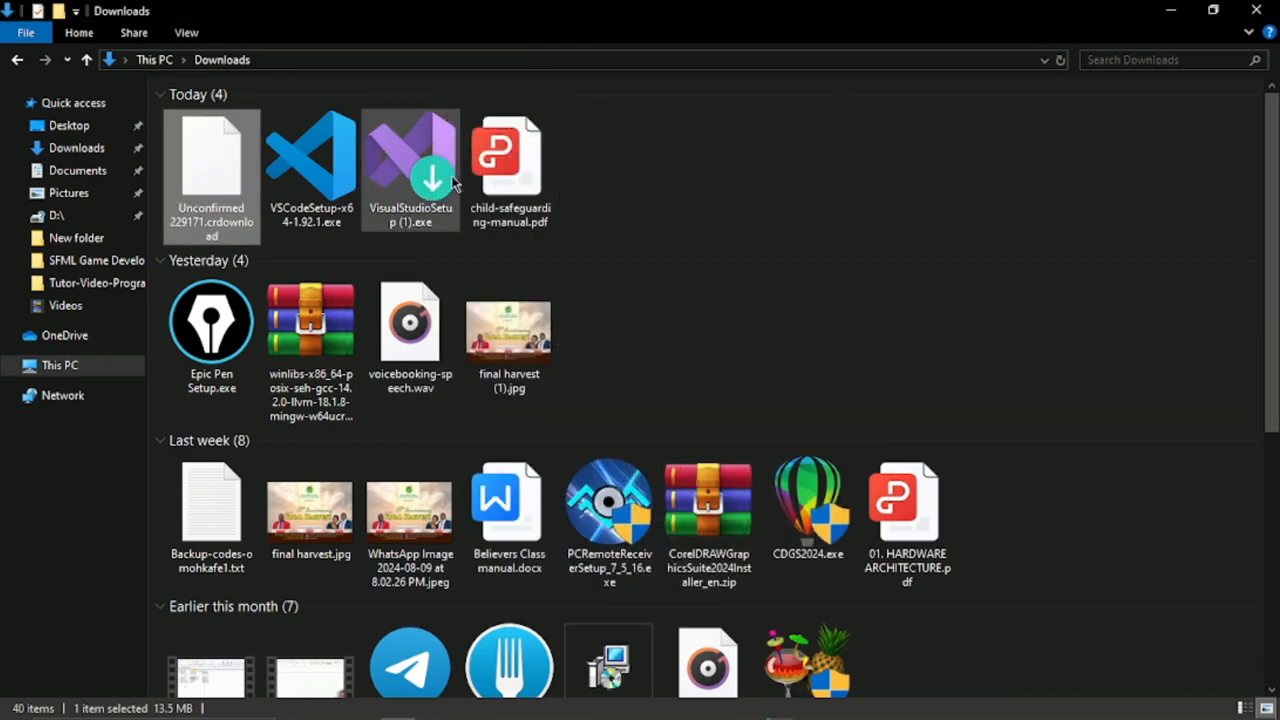
Refresh the Downloads folder and launch the VSCodeSetup-x64-1.92.1.exe installer
right_click(807, 185)
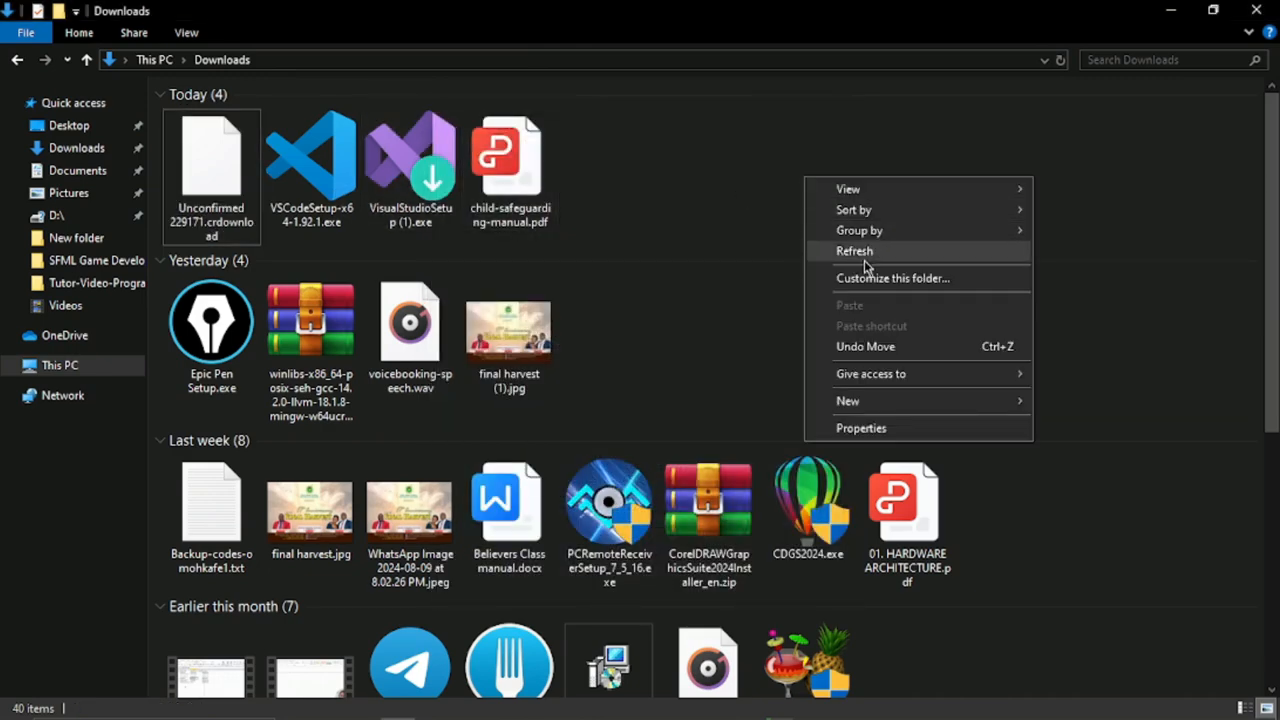
click(866, 252)
click(310, 193)
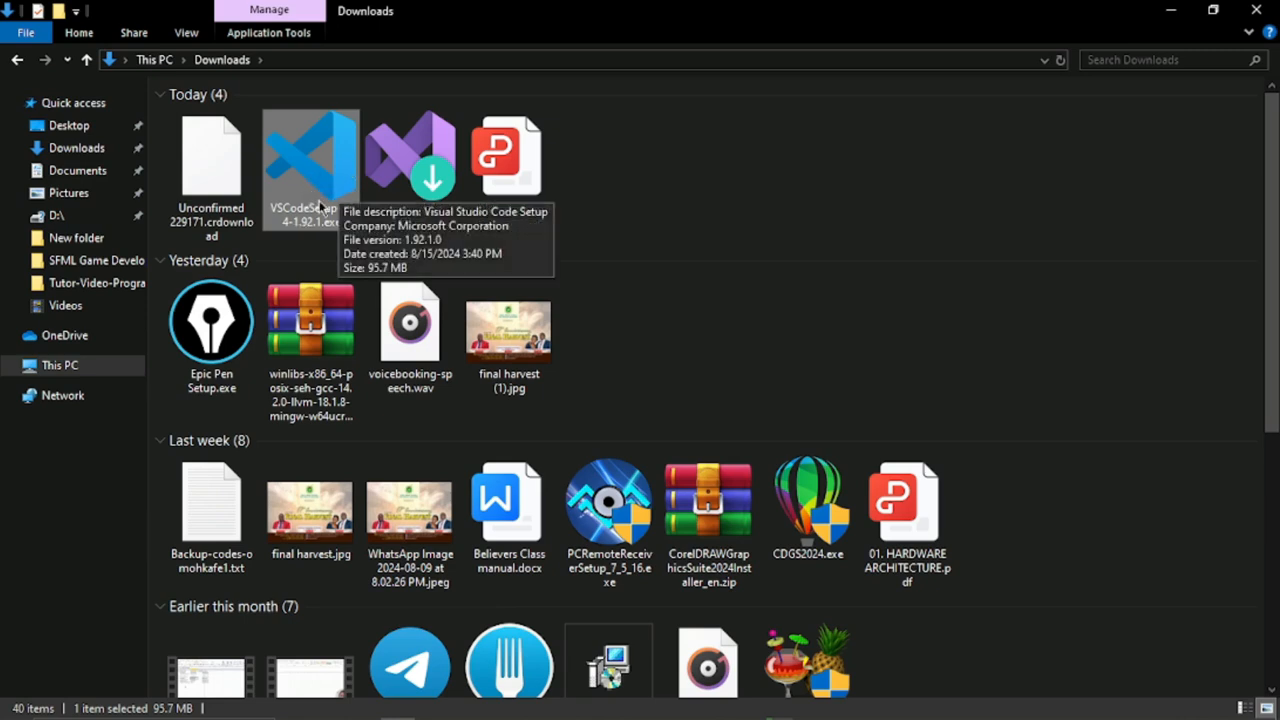
double_click(337, 158)
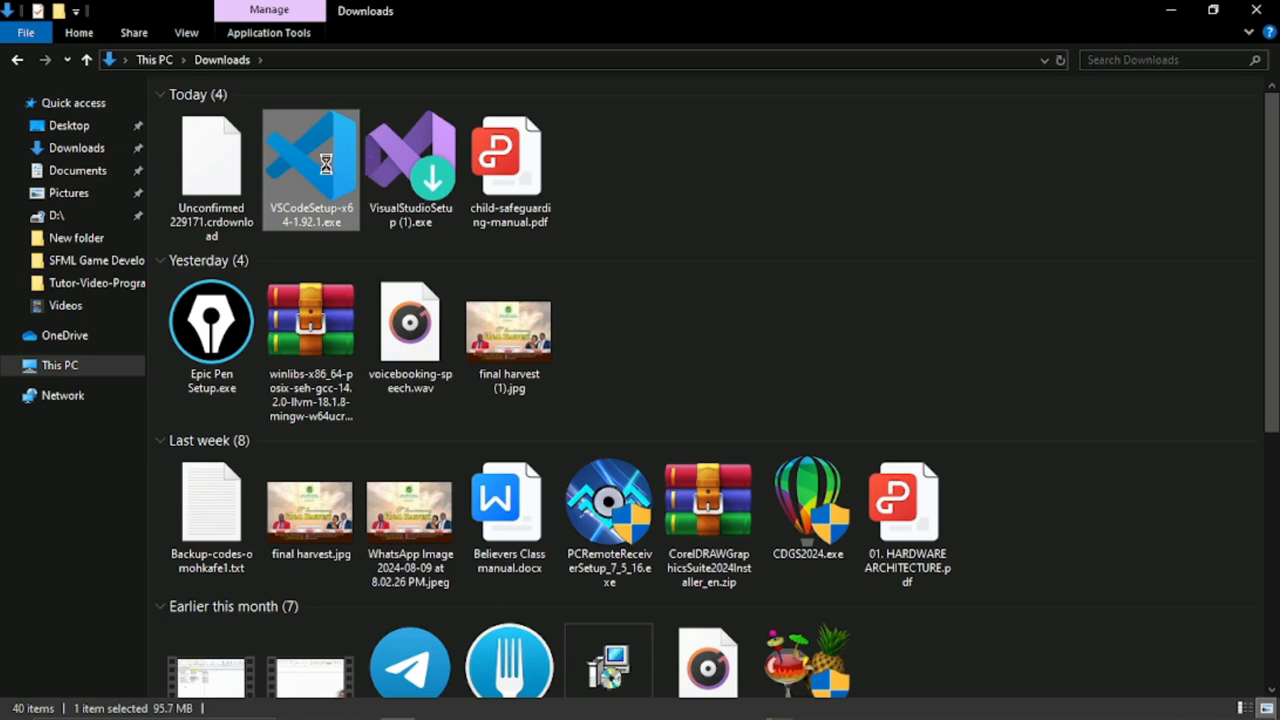
right_click(330, 163)
click(382, 167)
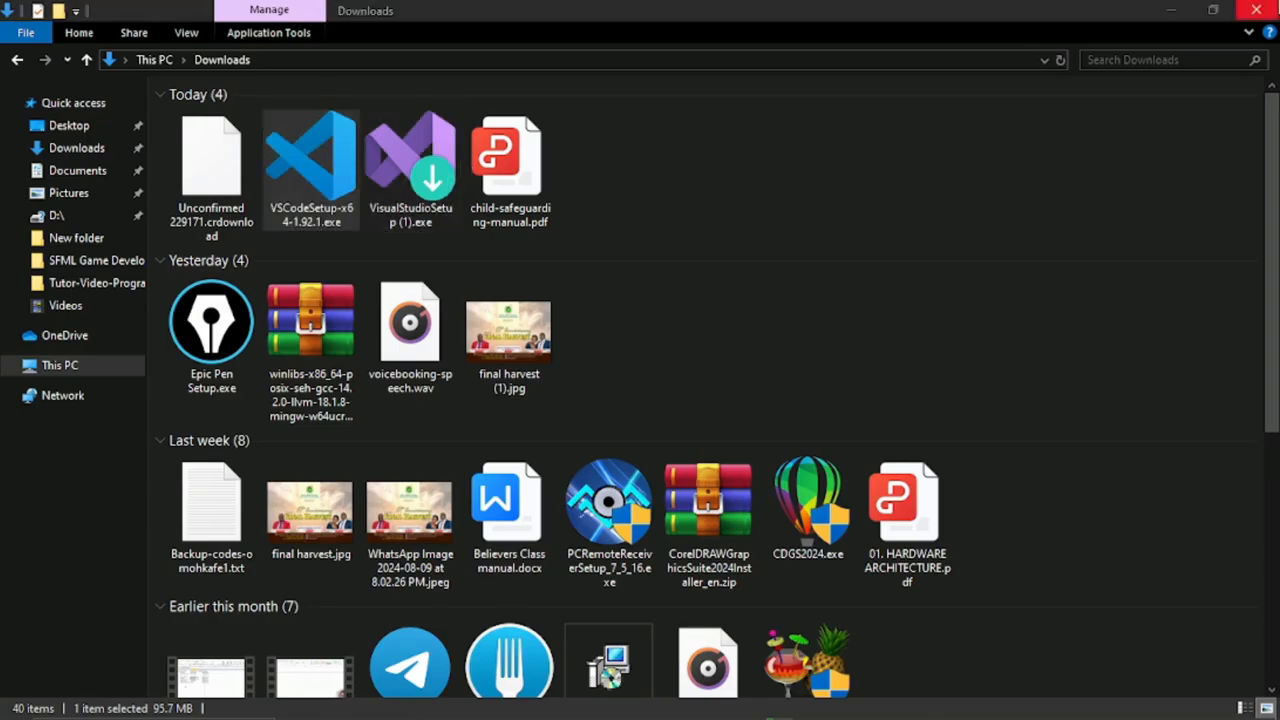
Close the File Explorer window and minimize Google Chrome to show the desktop
click(1258, 9)
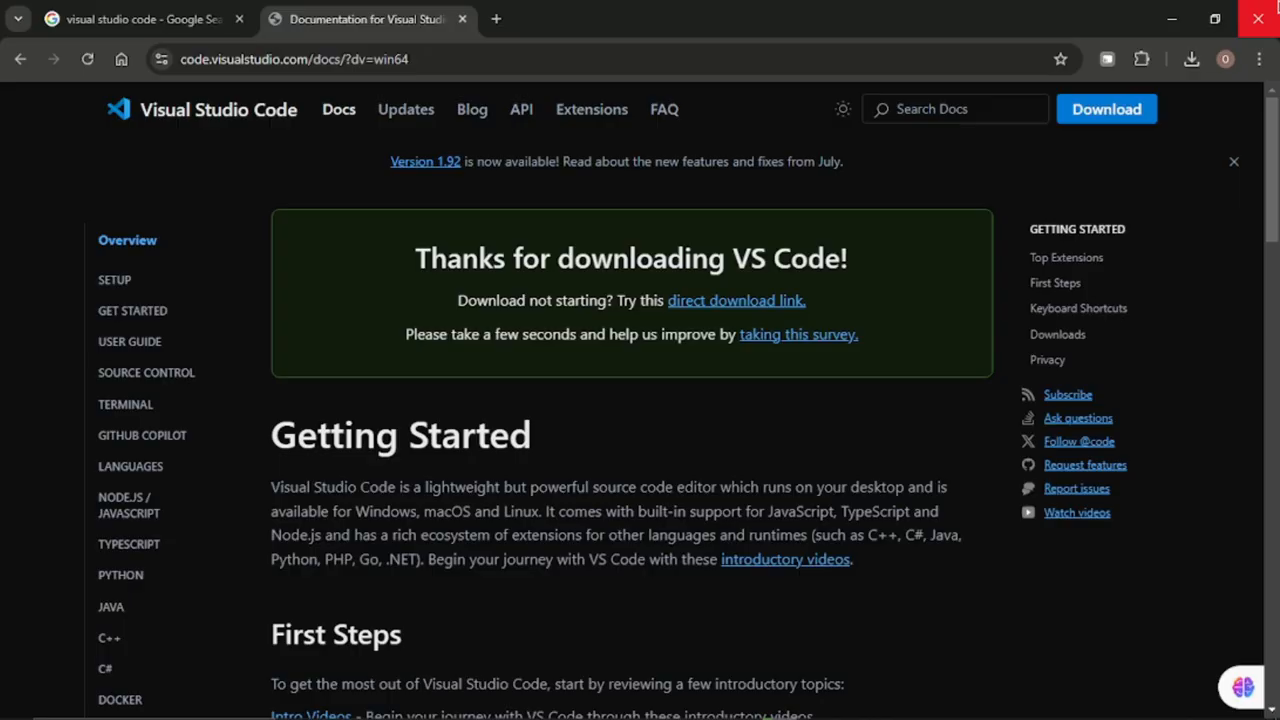
click(1172, 16)
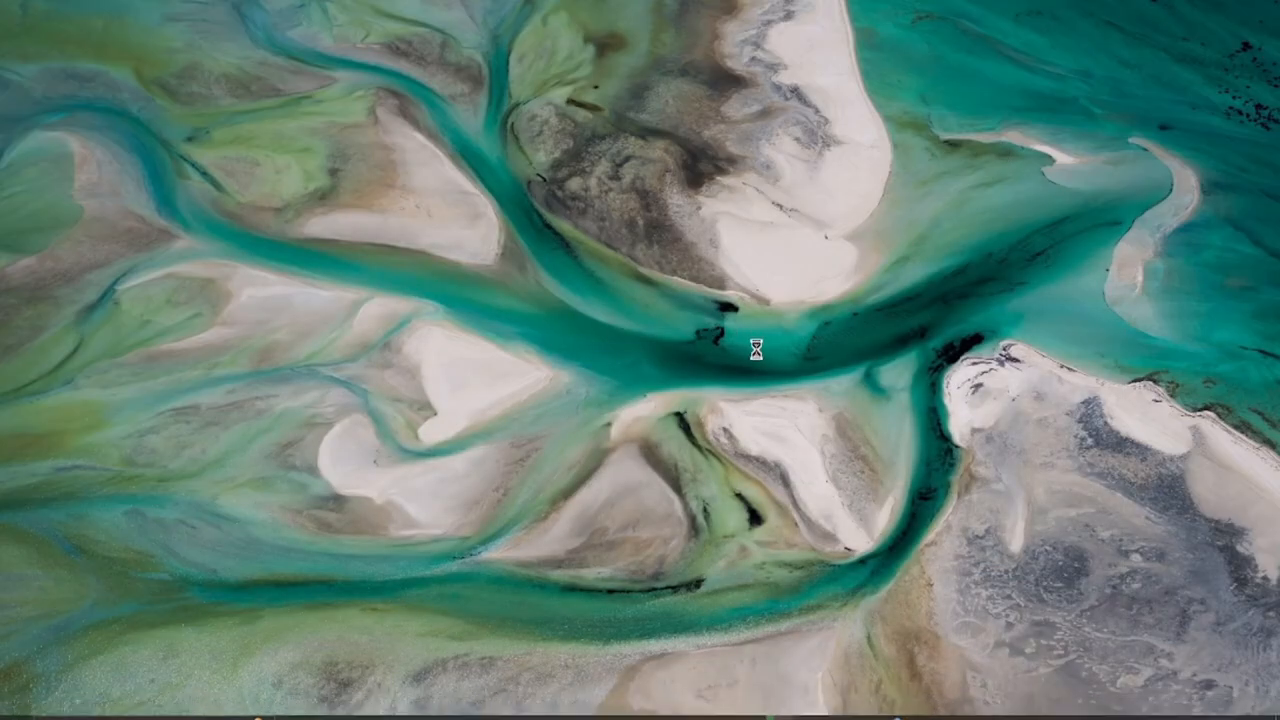
right_click(711, 322)
Switch back to the Google Chrome window and open the recent download history again
click(780, 709)
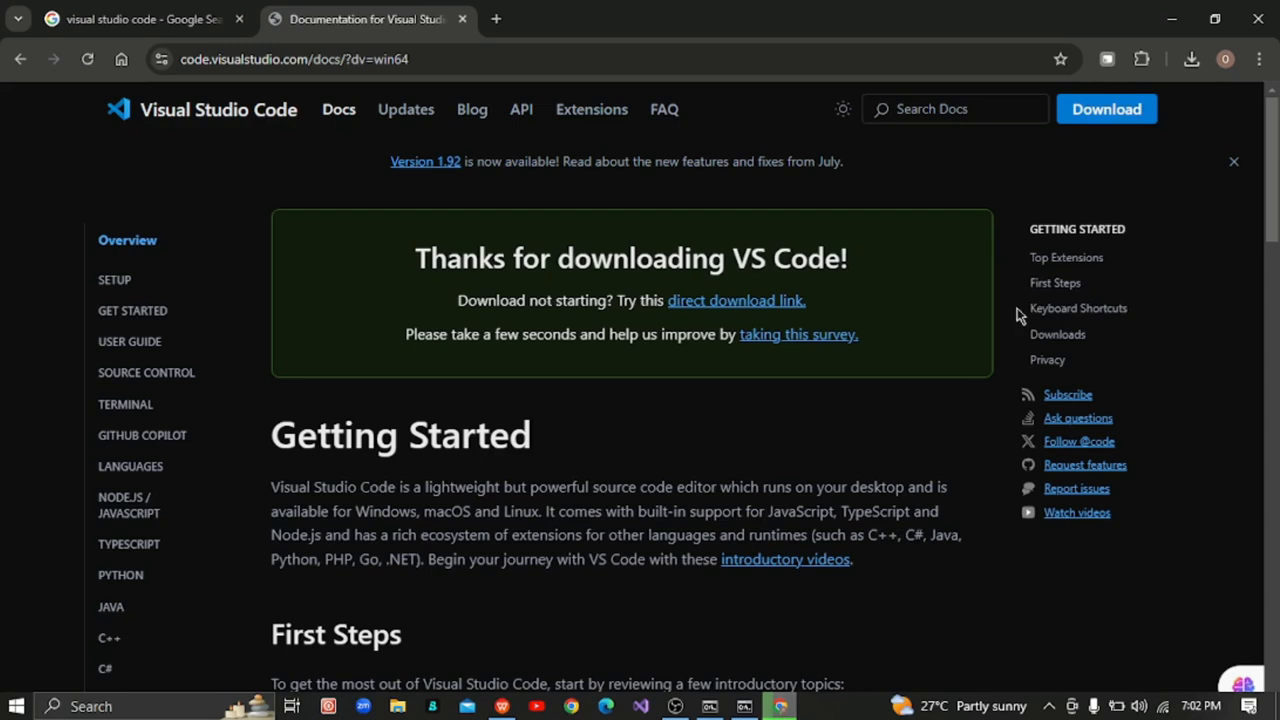
mouse_move(779, 717)
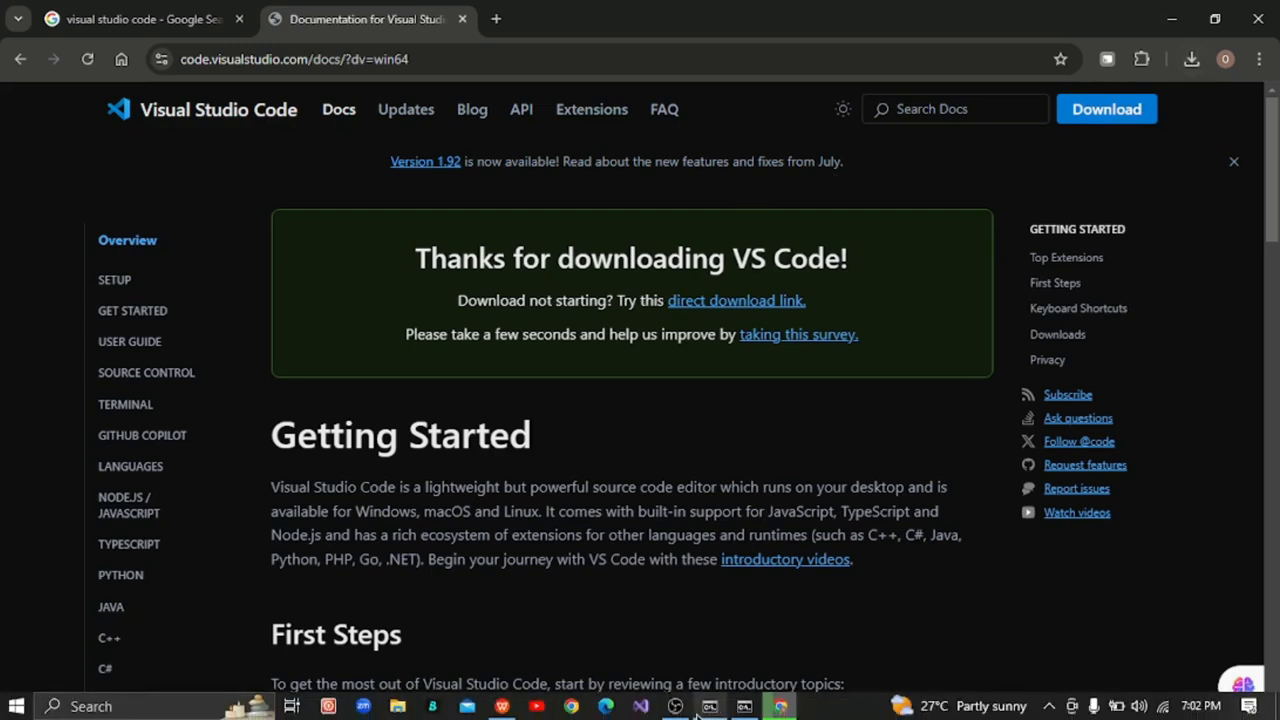
click(780, 708)
click(780, 706)
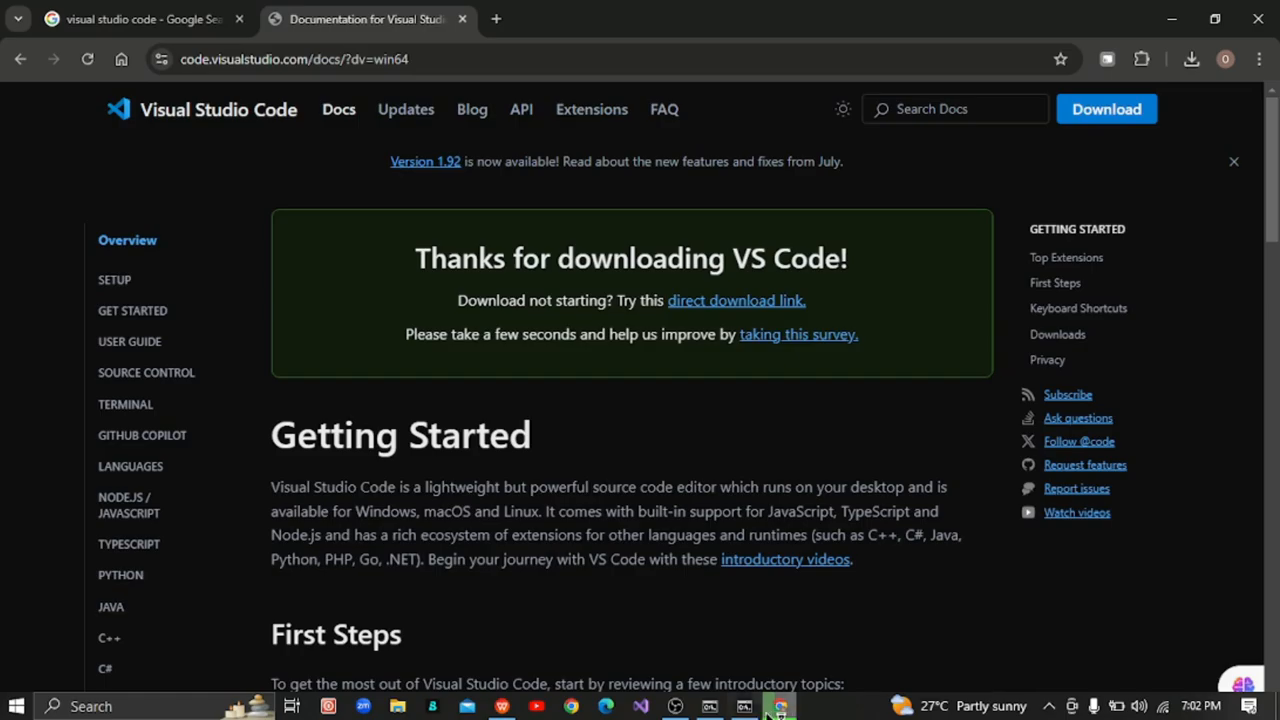
click(780, 706)
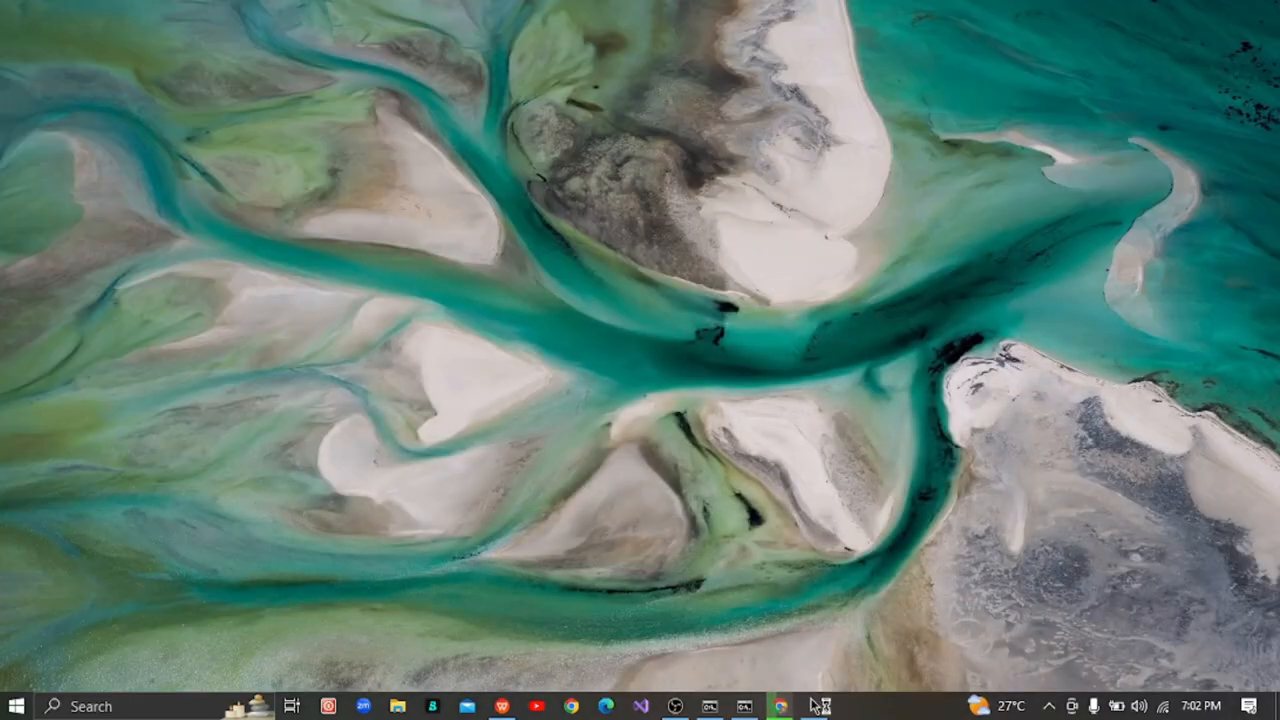
click(780, 706)
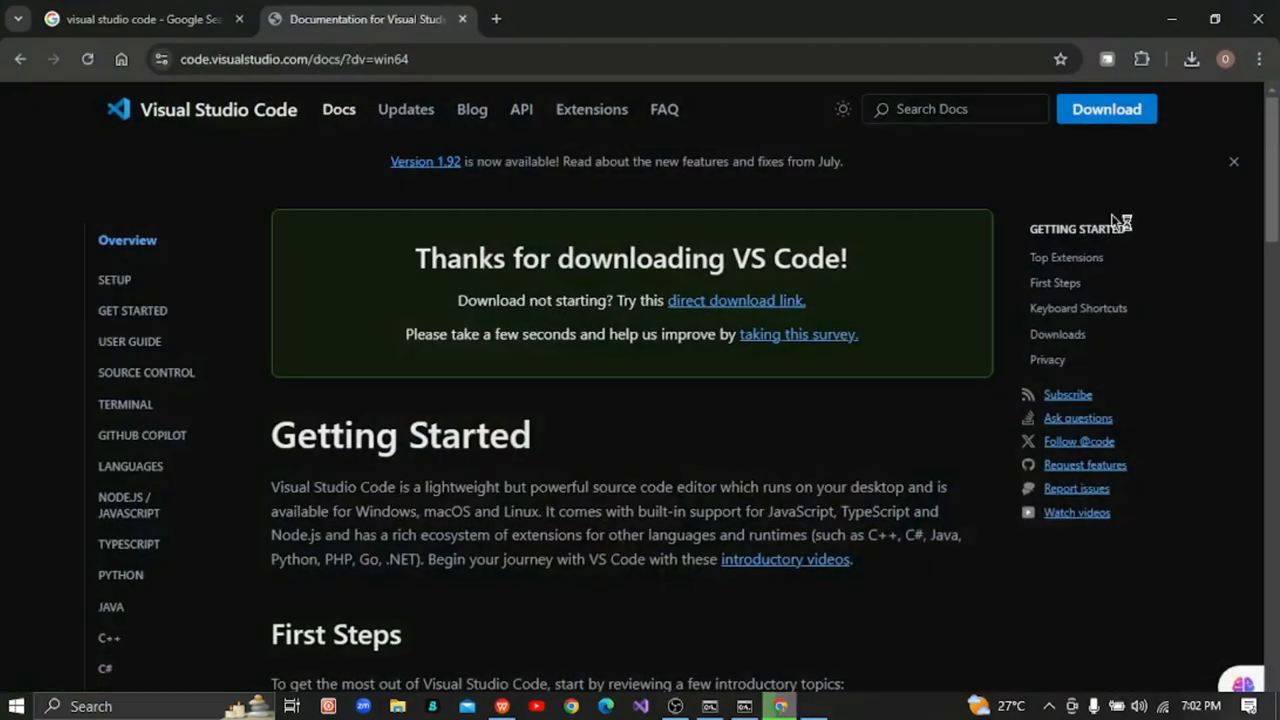
click(1189, 58)
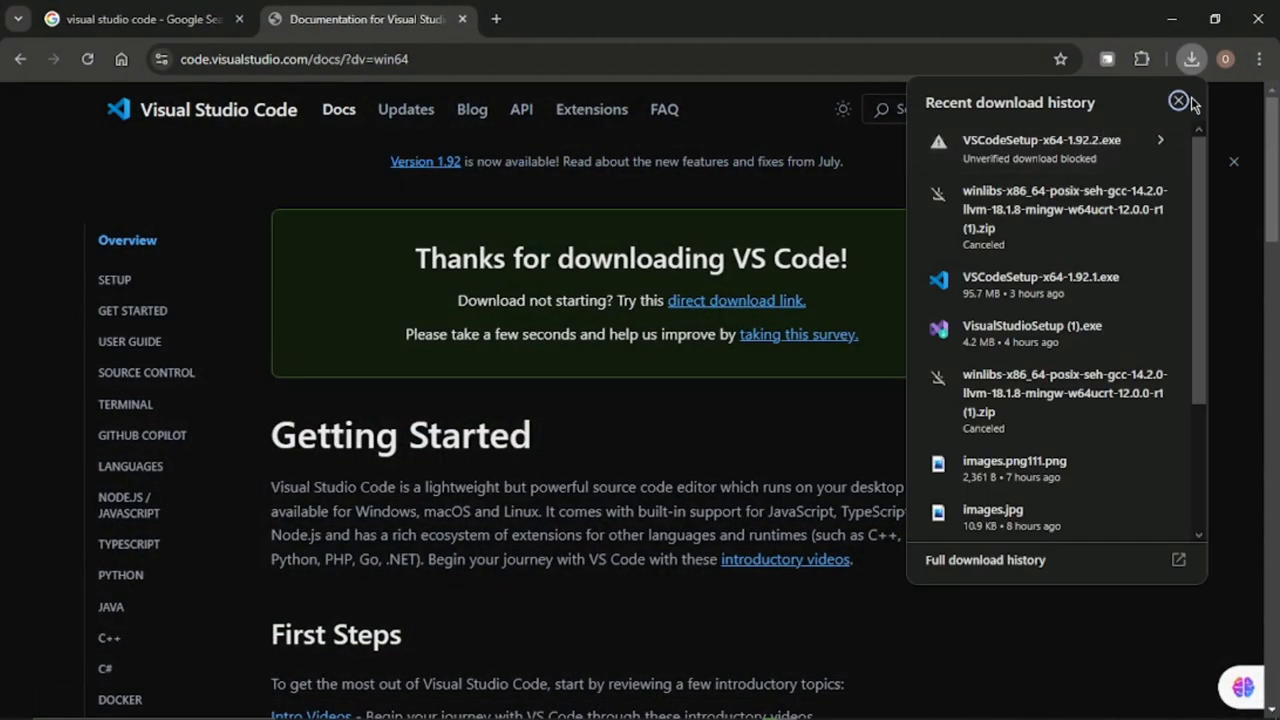
Close the recent download history, minimize Google Chrome, and bring the Visual Studio Code setup window into view on the desktop
mouse_move(1203, 191)
mouse_down()
mouse_move(1199, 350)
mouse_move(1201, 200)
mouse_up()
click(1178, 100)
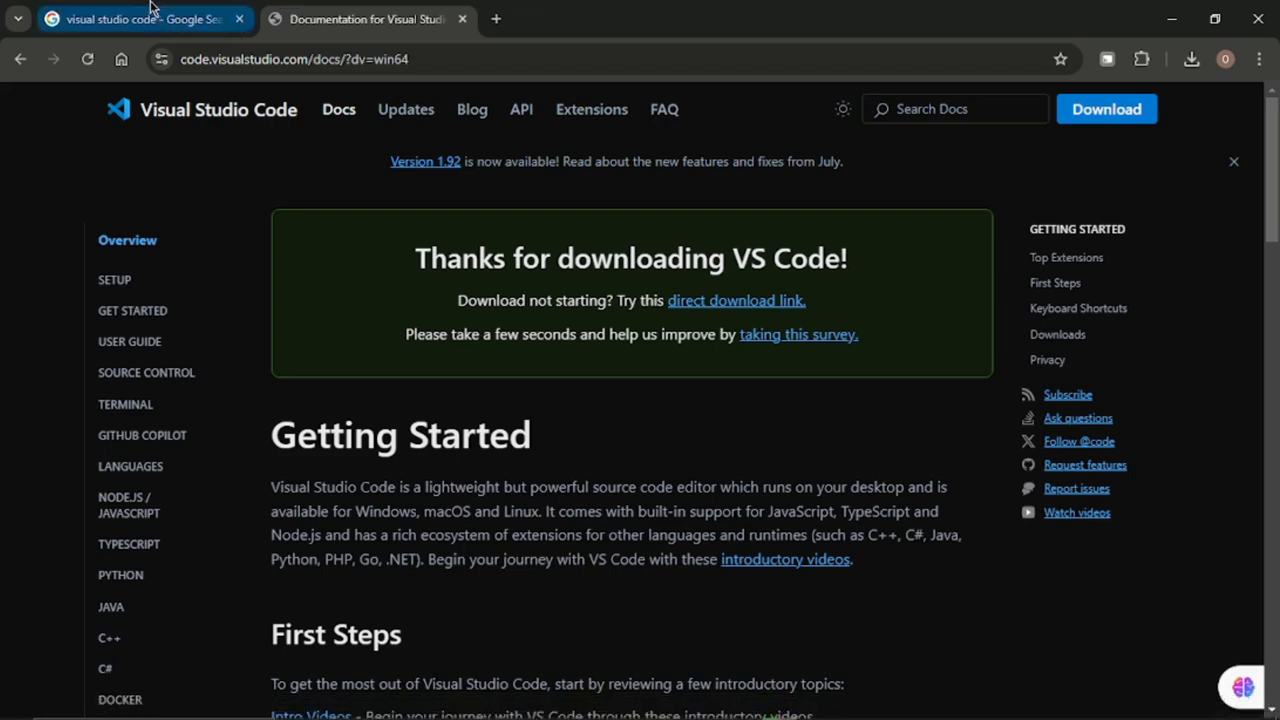
click(1172, 18)
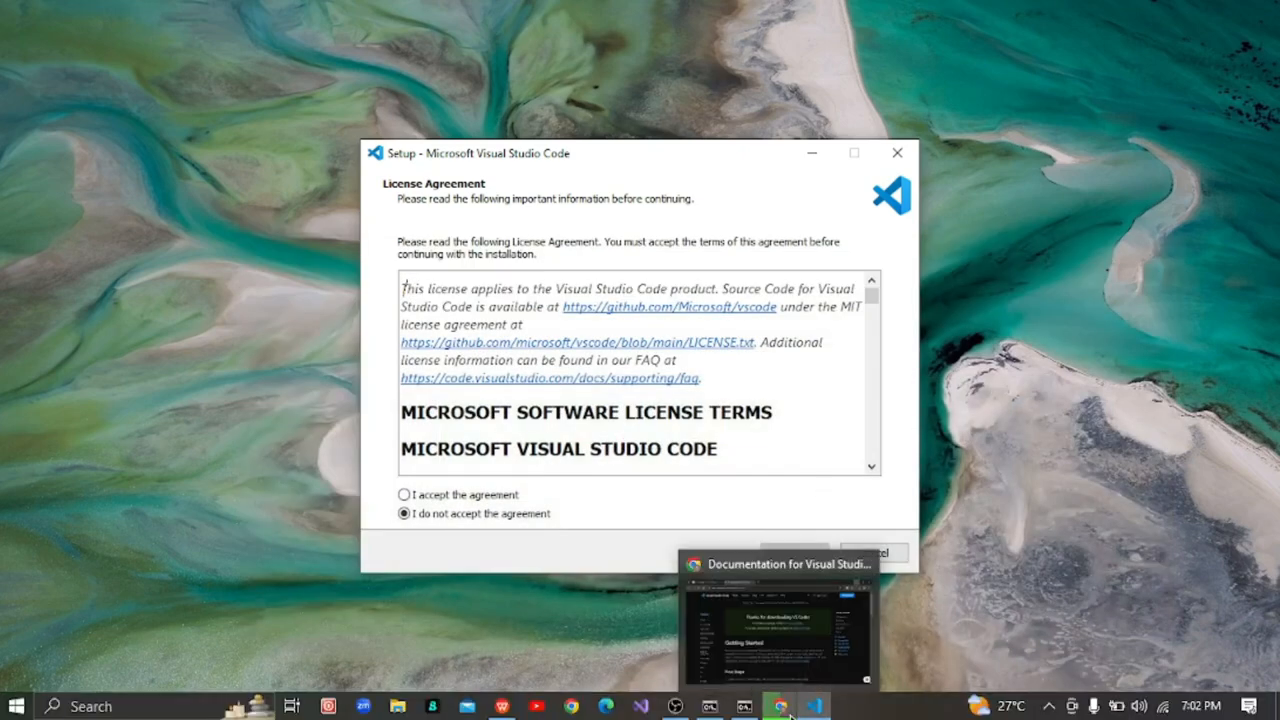
mouse_move(820, 704)
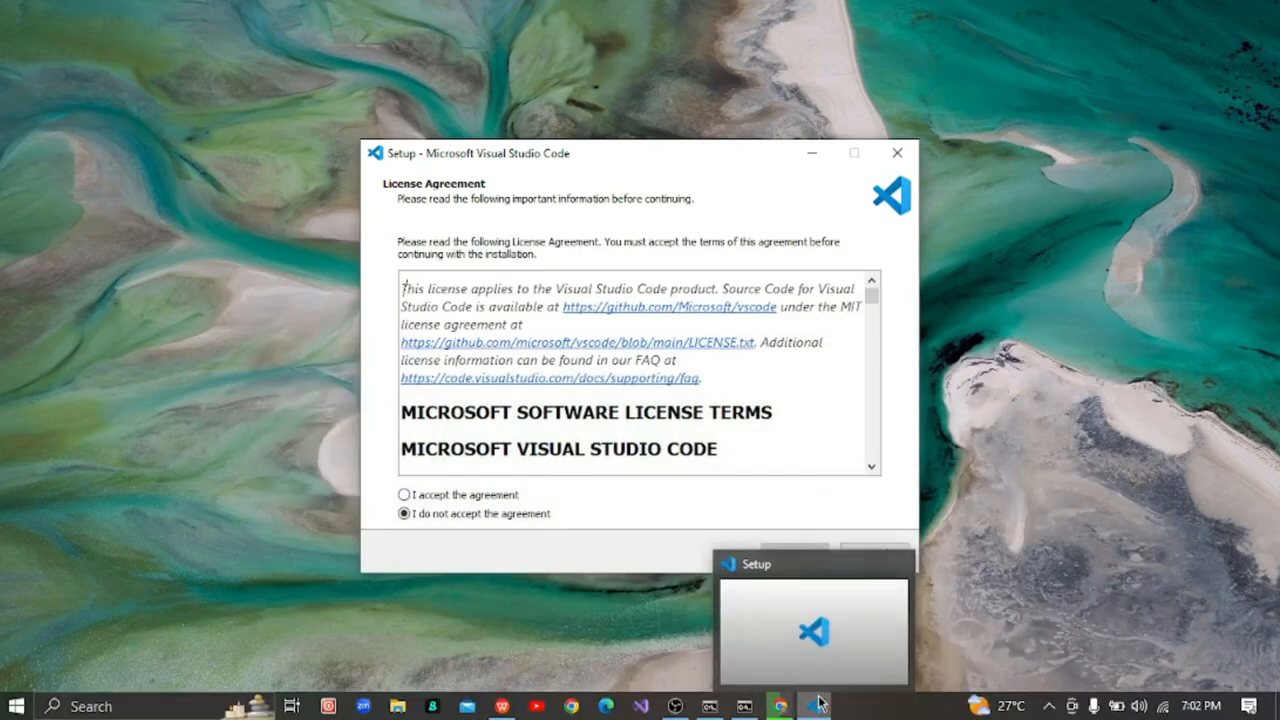
click(883, 585)
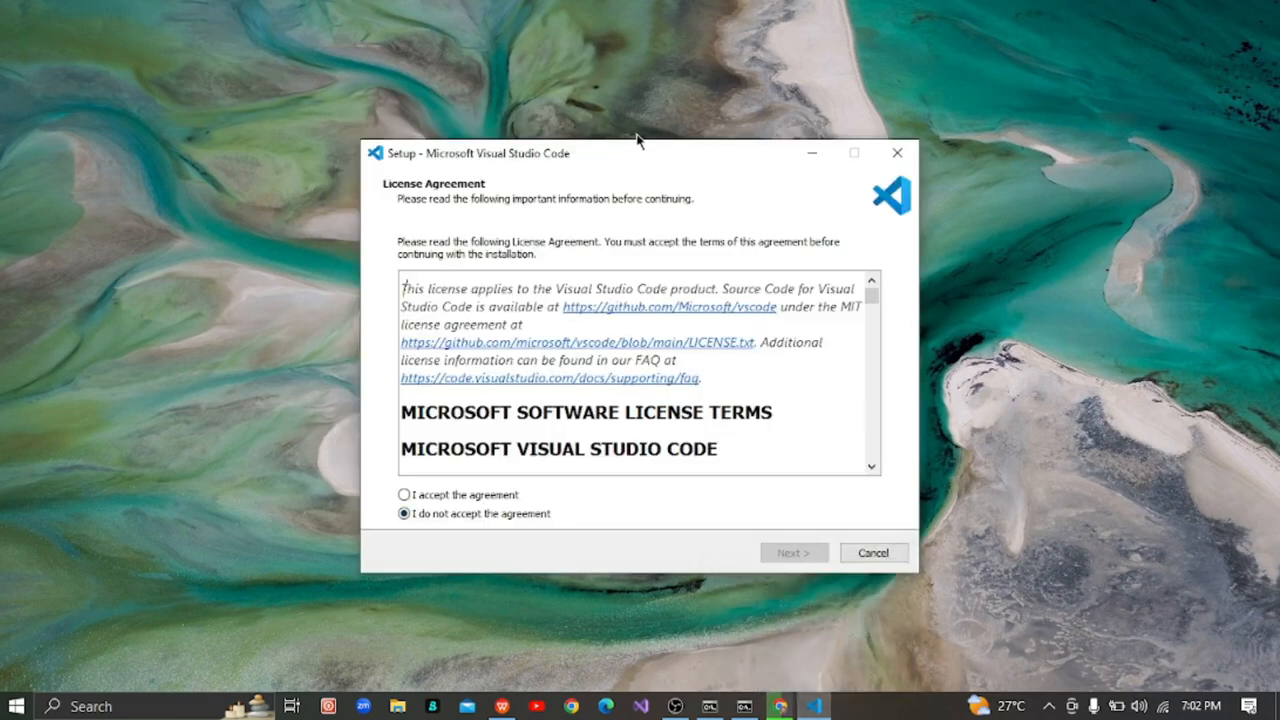
drag(633, 159, 626, 87)
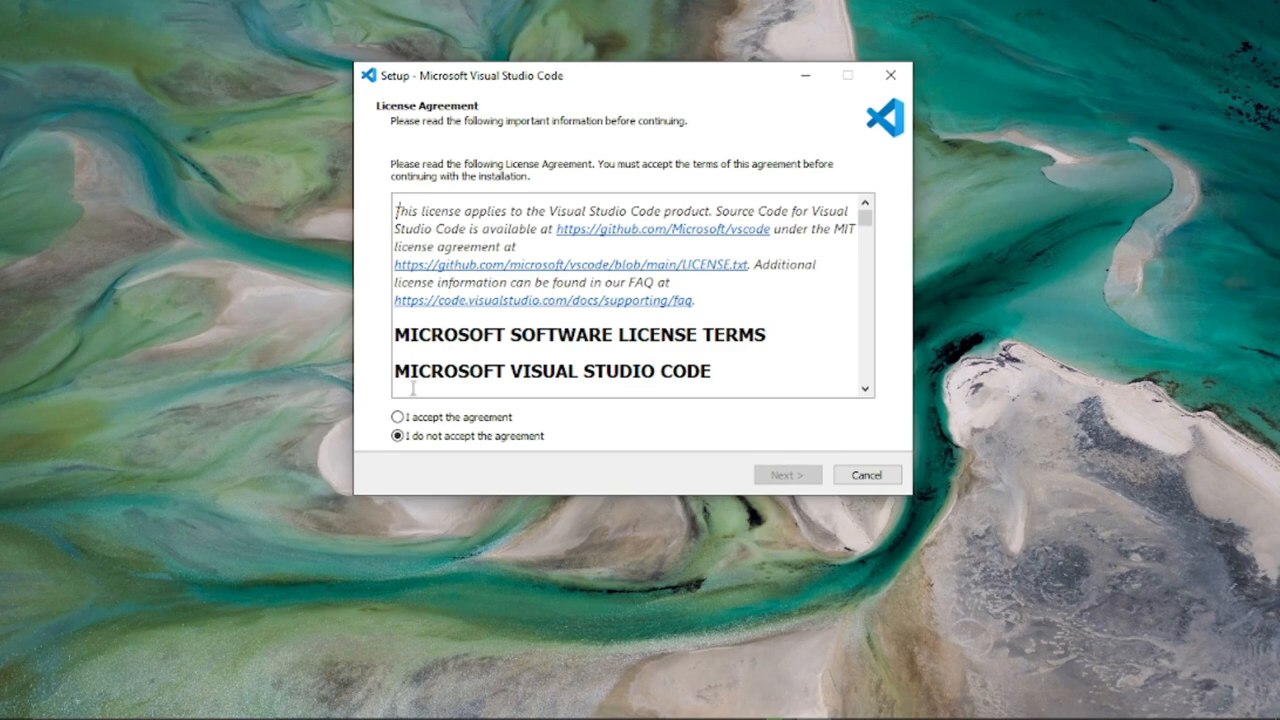
Accept the Visual Studio Code license agreement, look through its terms, and continue to the destination location
click(401, 419)
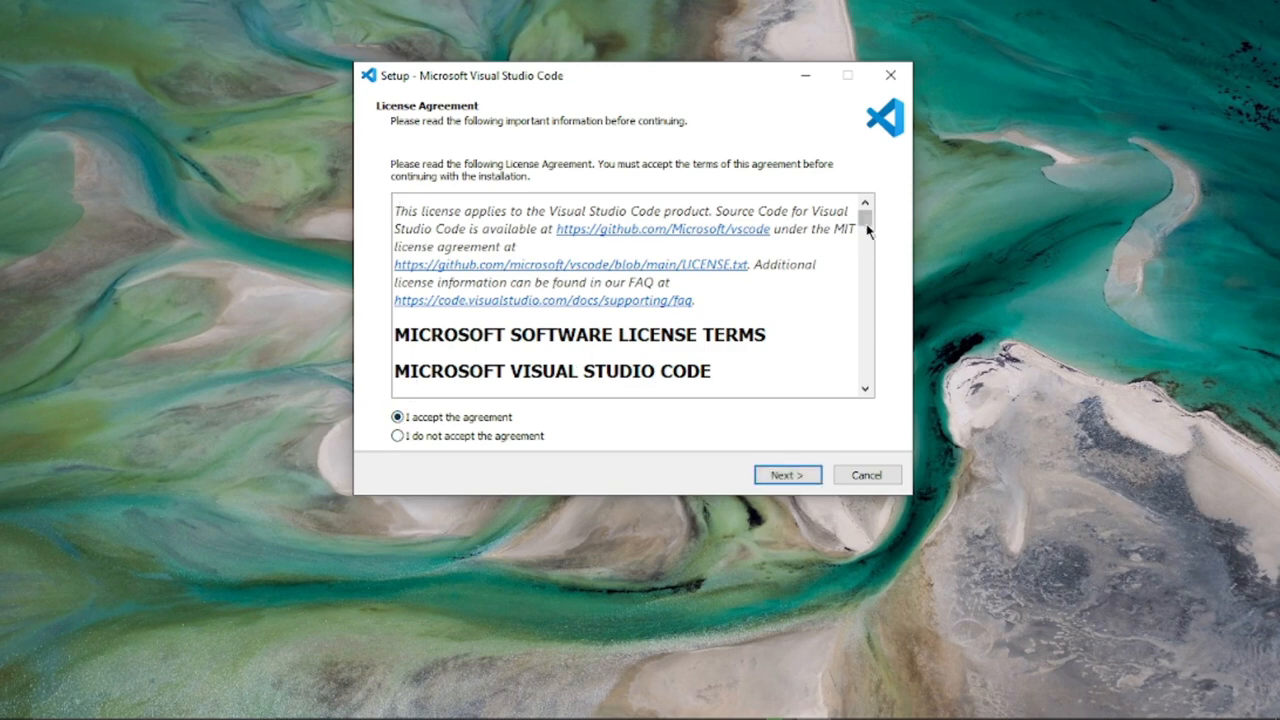
drag(867, 218, 869, 388)
click(790, 478)
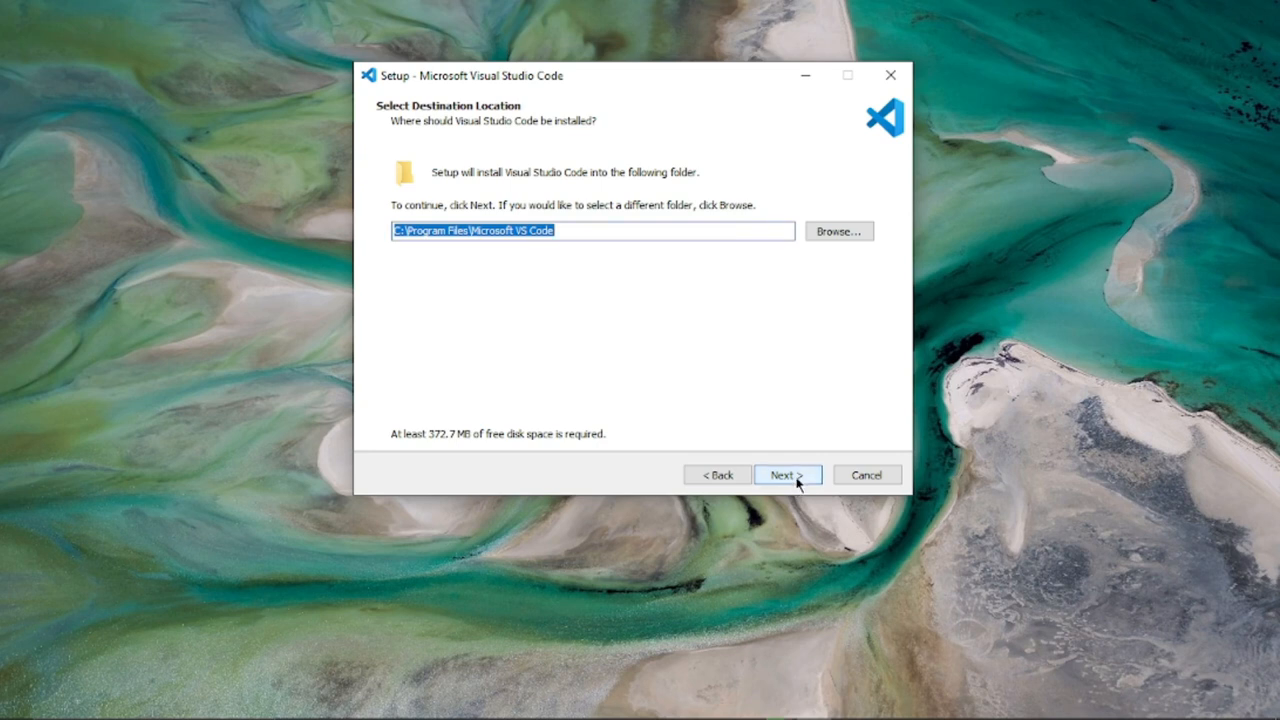
Install into C:\Program Files\Microsoft VS Code with the Visual Studio Code Start Menu folder, a desktop icon, editor registration and Add to PATH
click(788, 476)
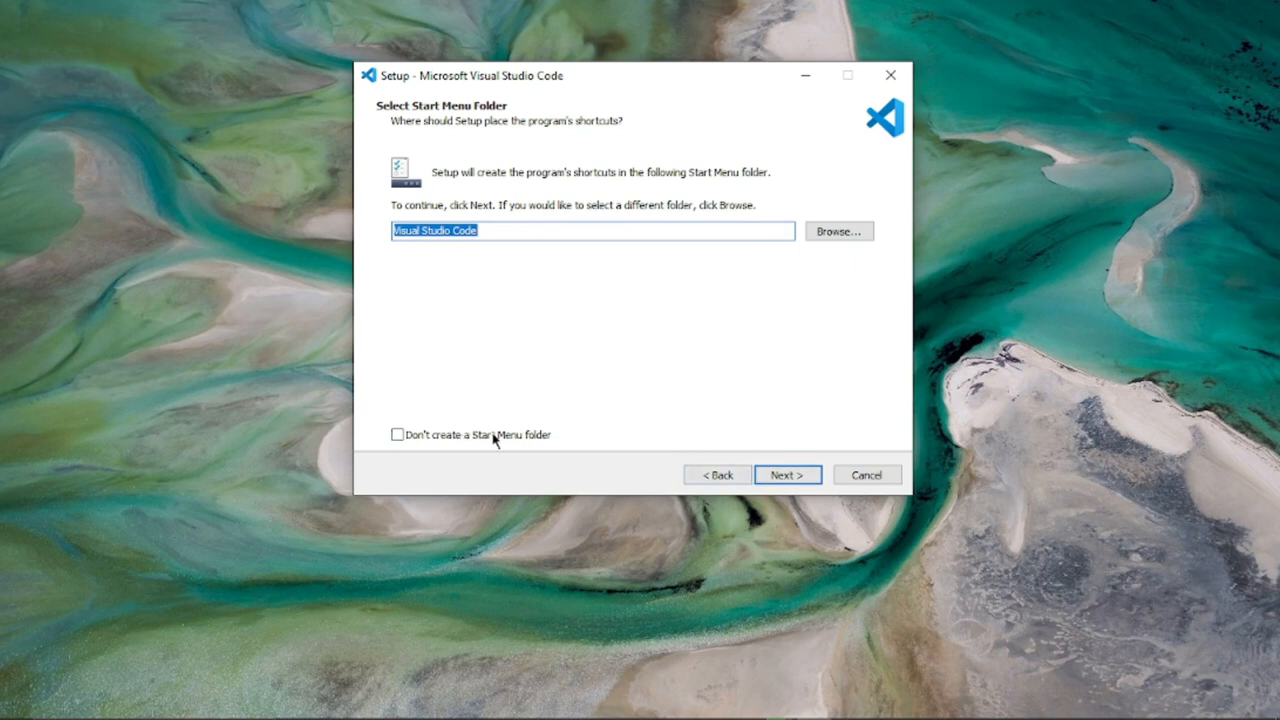
click(777, 485)
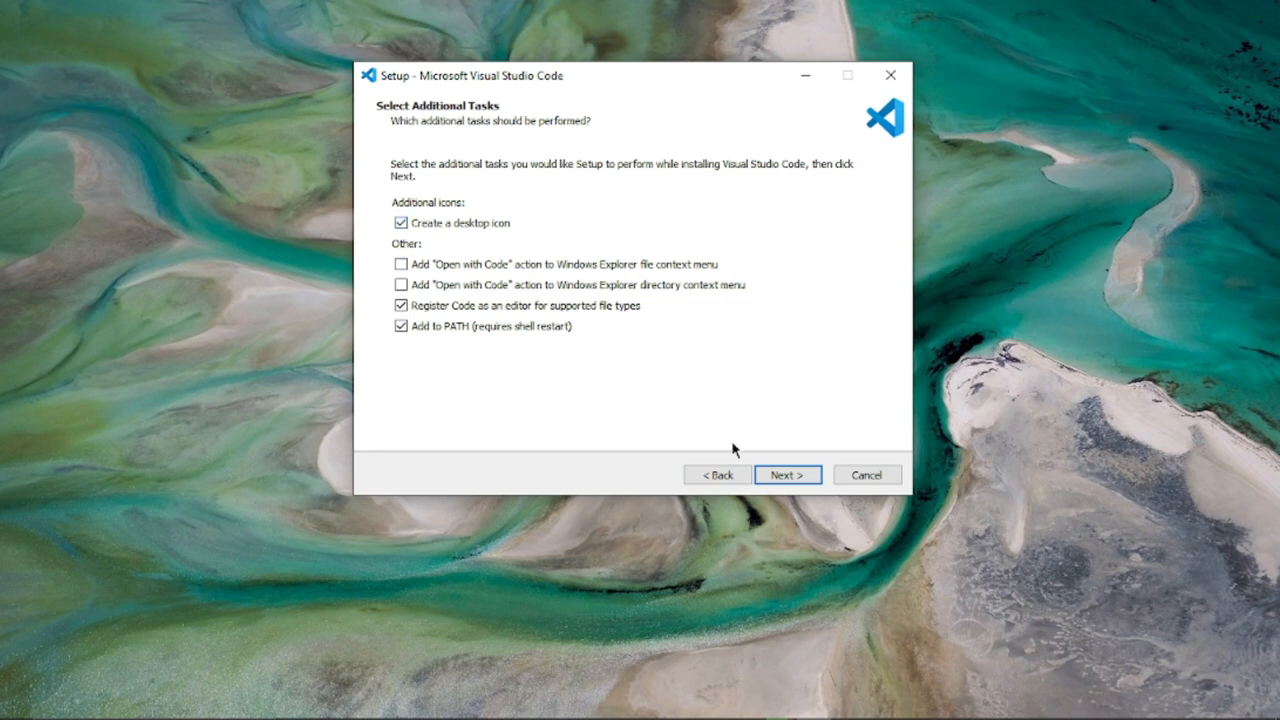
click(786, 475)
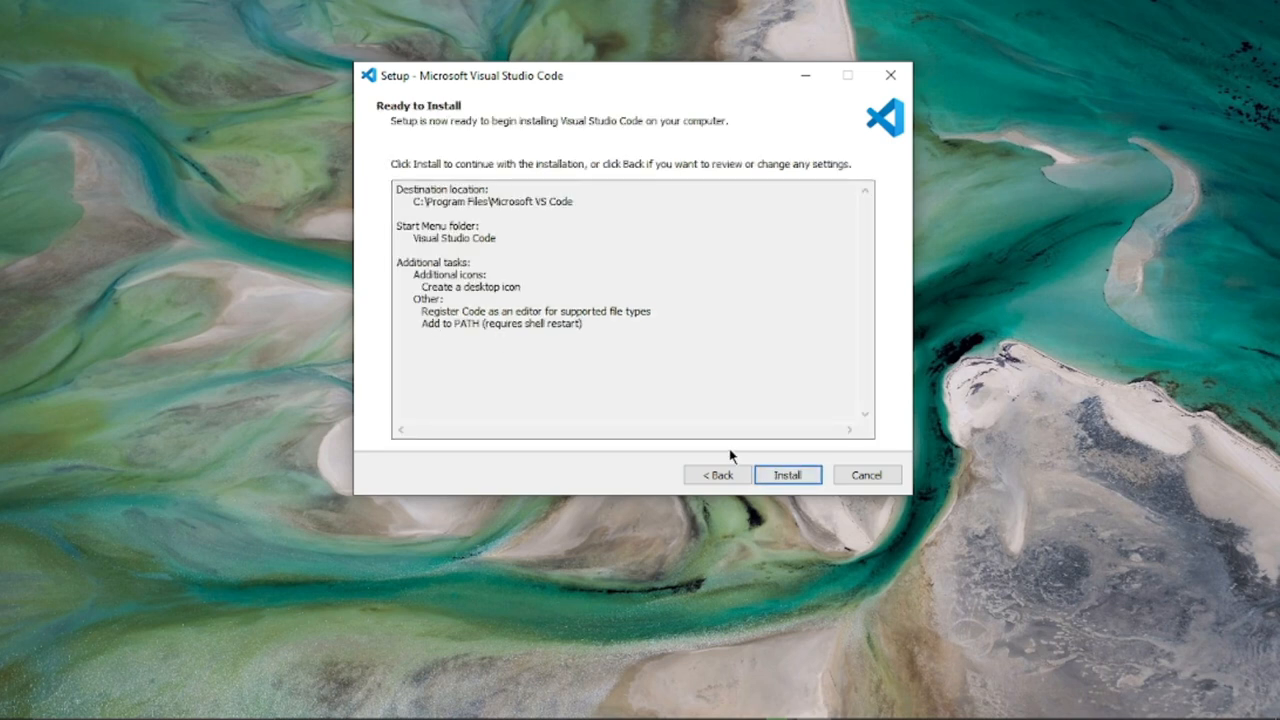
click(775, 478)
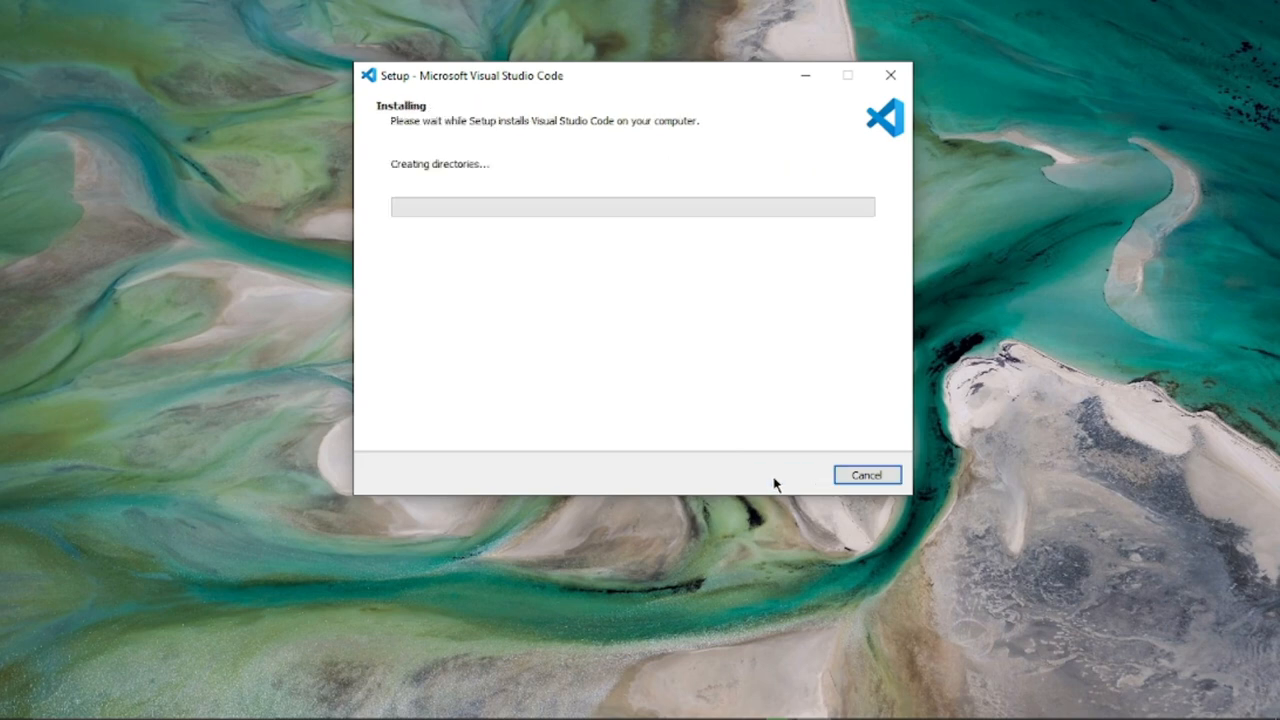
Reposition the setup window during the installation and finish the wizard with Launch Visual Studio Code enabled
drag(672, 84, 765, 90)
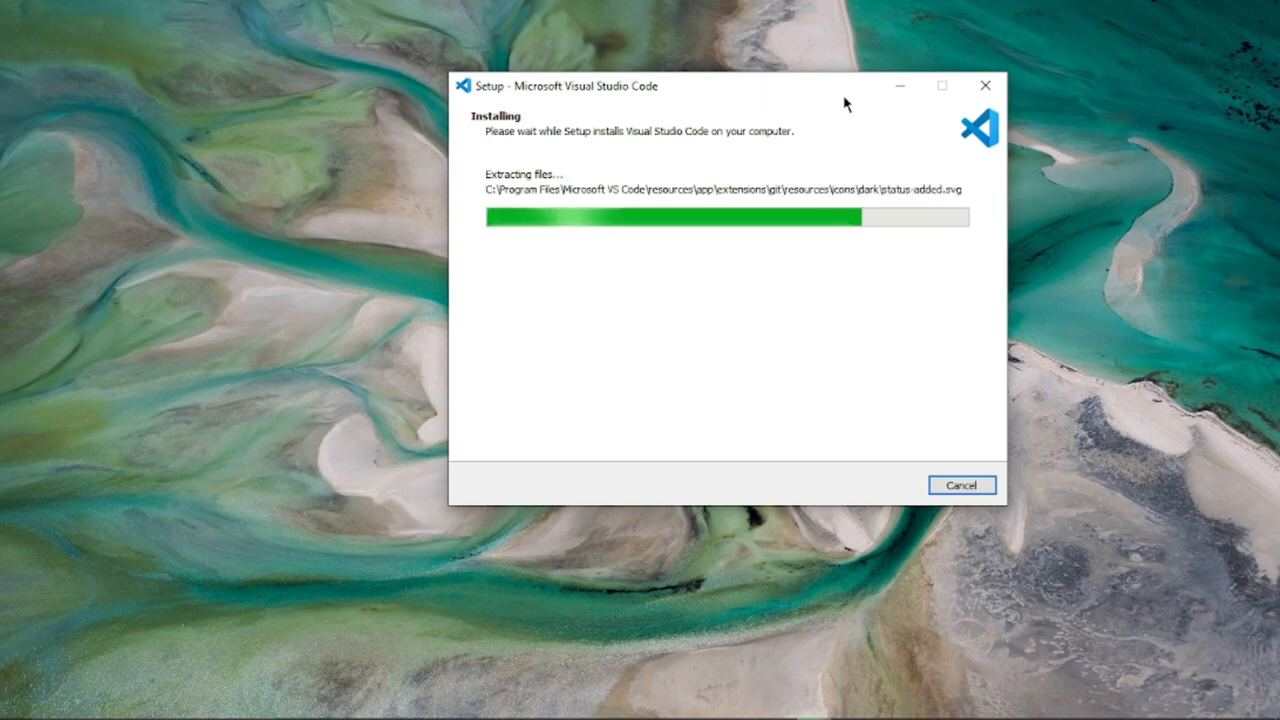
drag(813, 90, 842, 89)
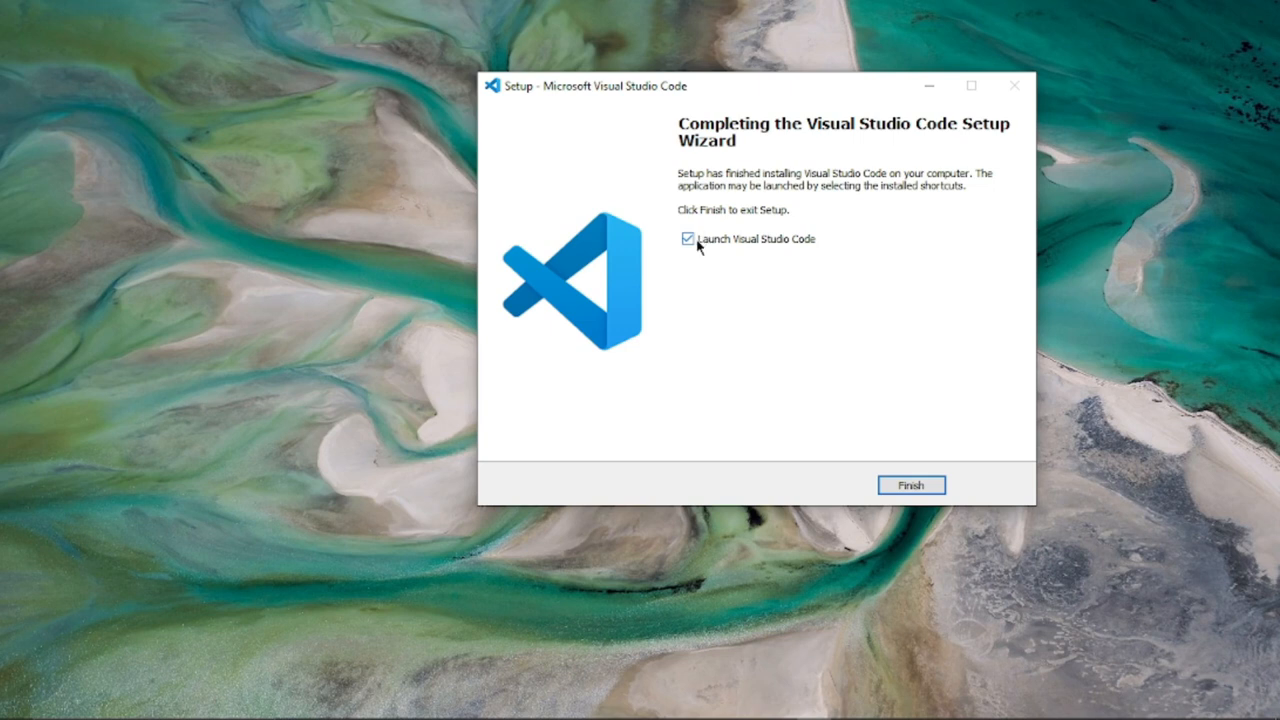
click(910, 485)
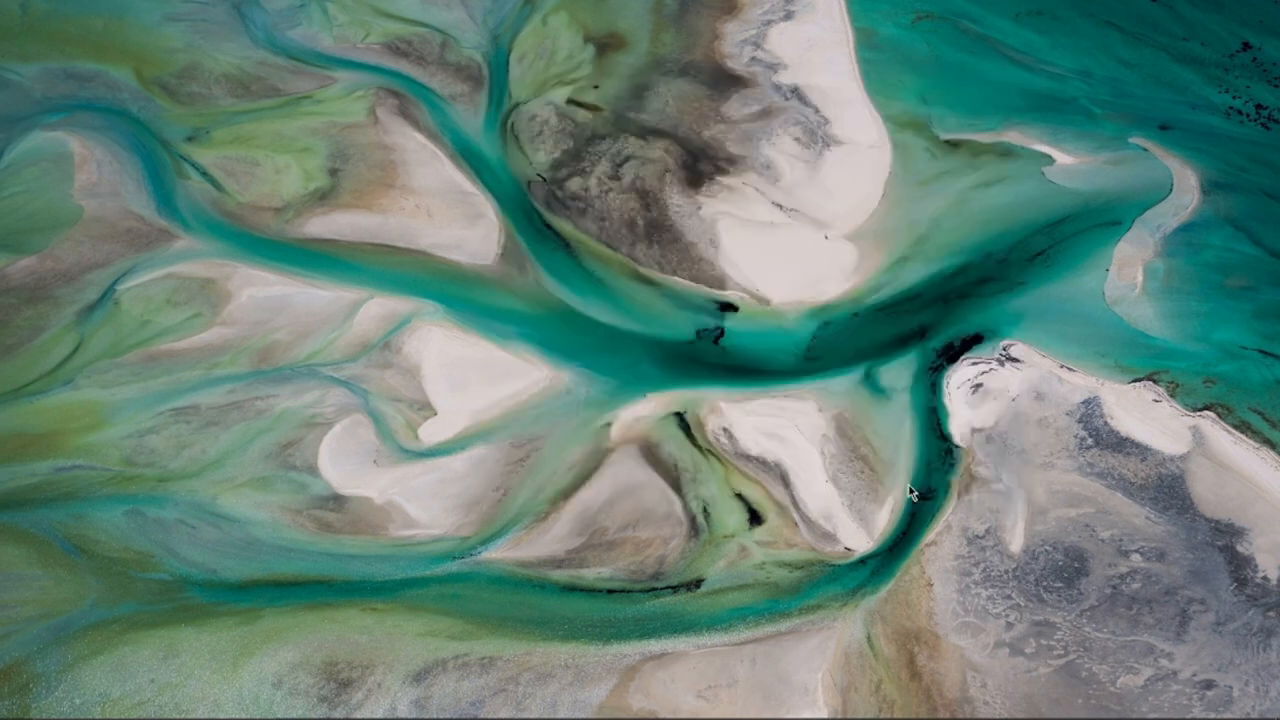
mouse_move(822, 717)
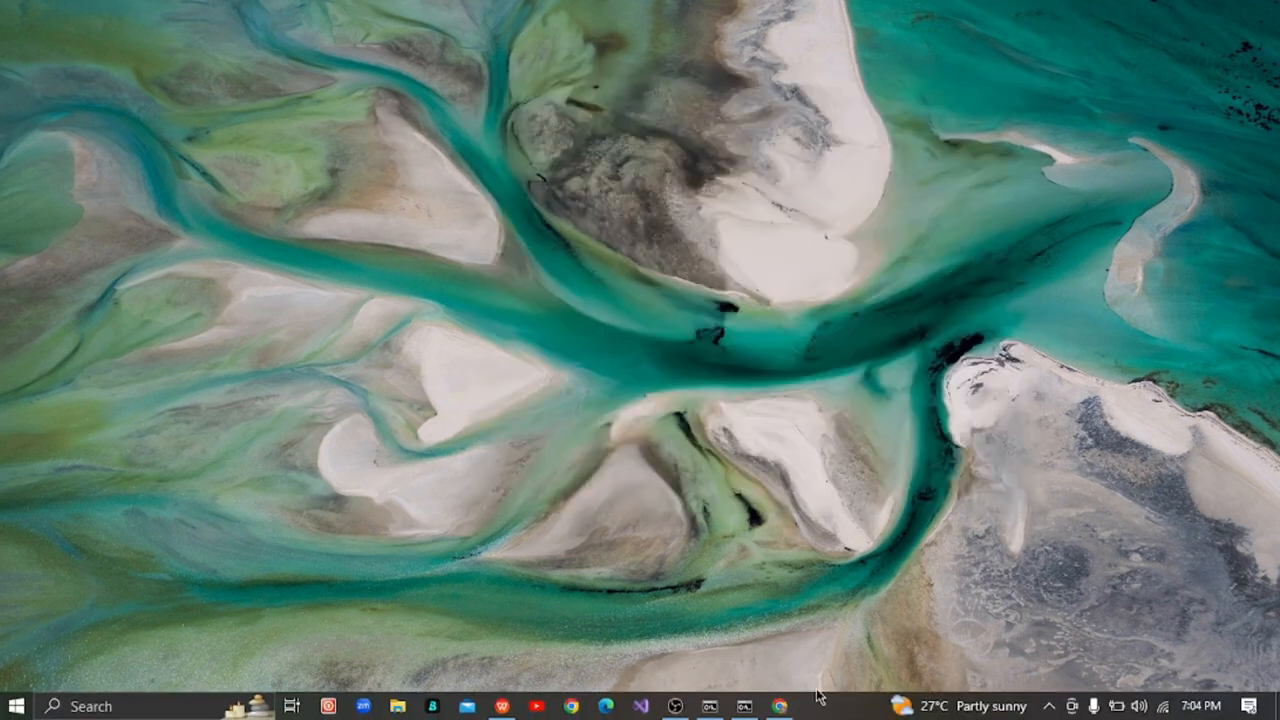
mouse_move(778, 708)
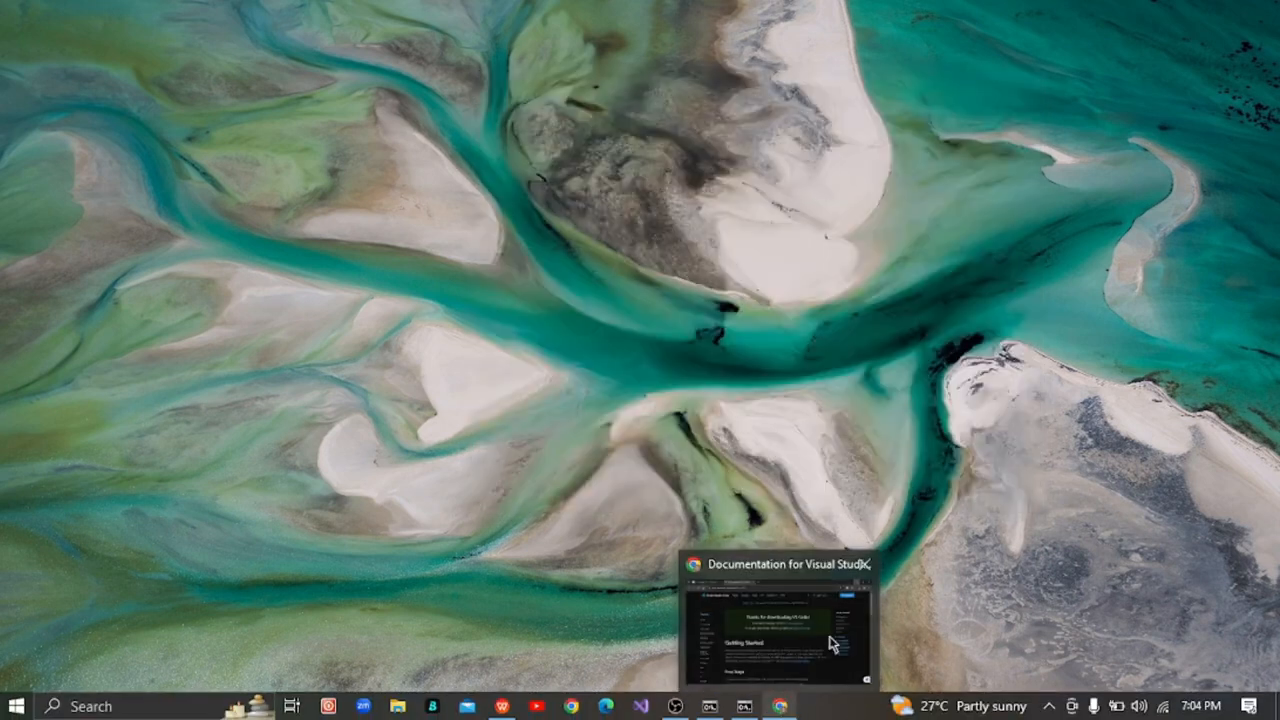
click(840, 638)
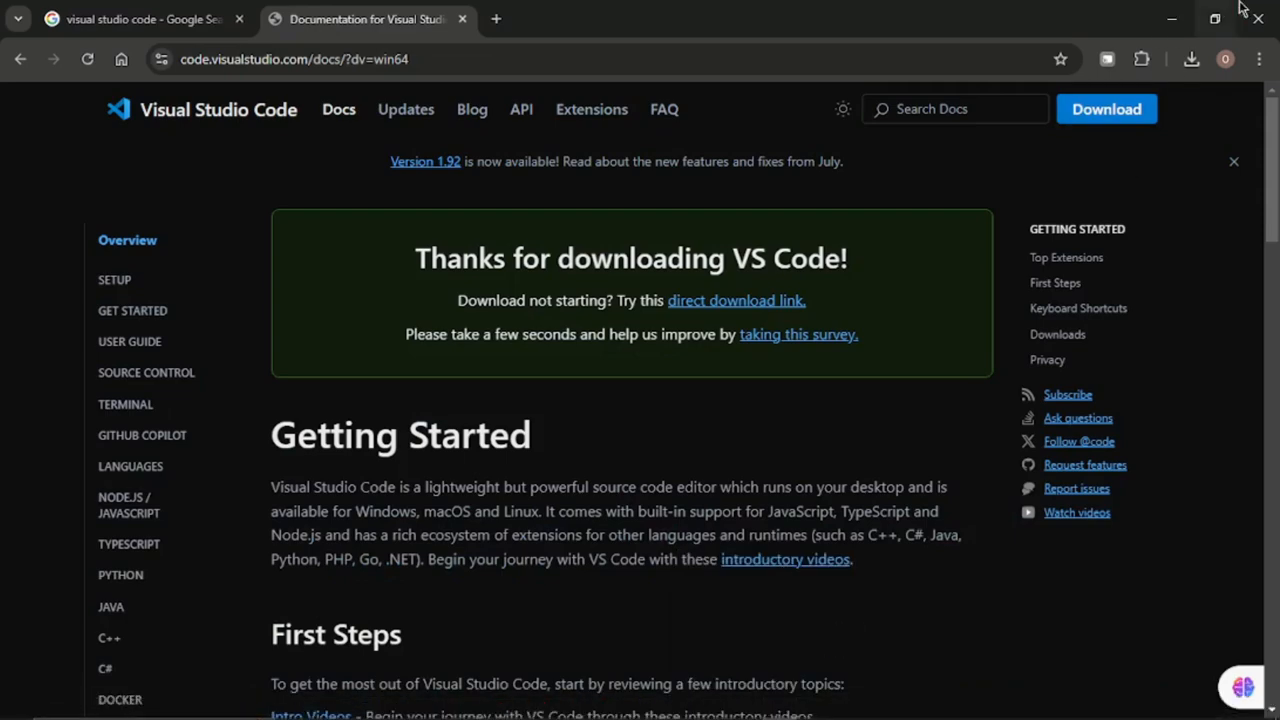
click(1165, 16)
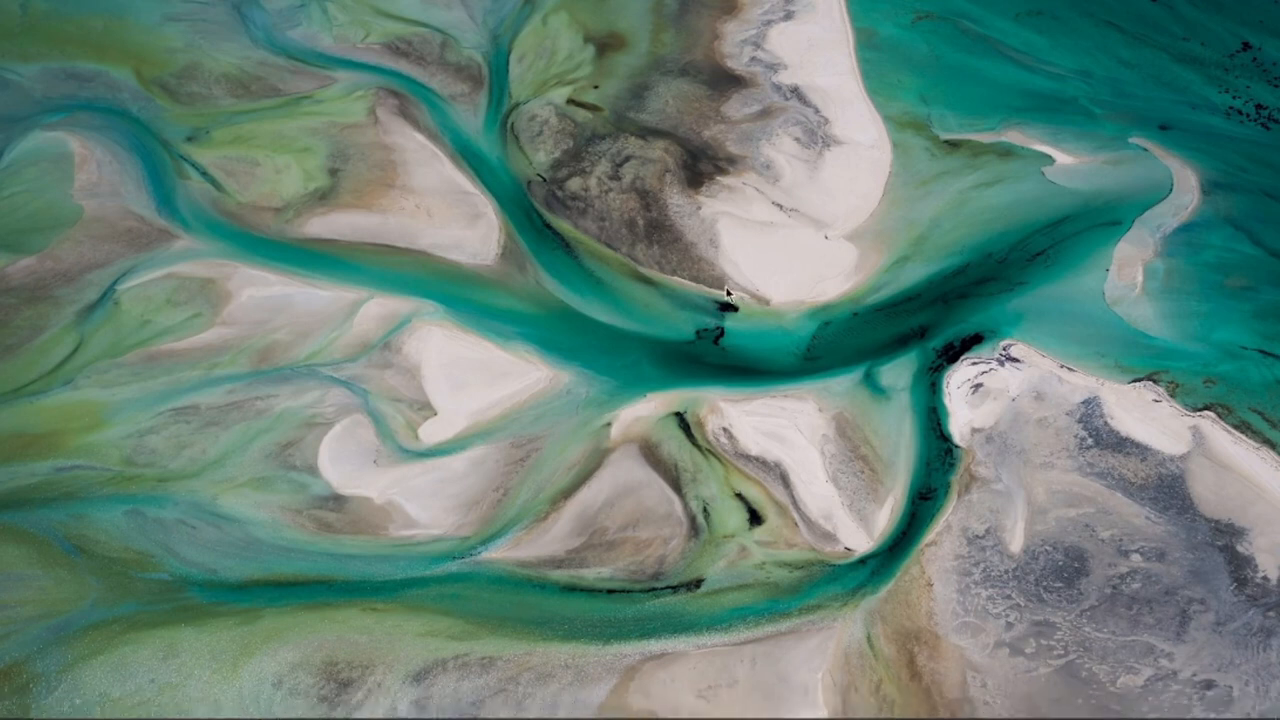
Switch to File Explorer, look into Documents > C++ Code Lab > C++ Template Lecture, and return to the C++ Code Lab folder
mouse_move(468, 717)
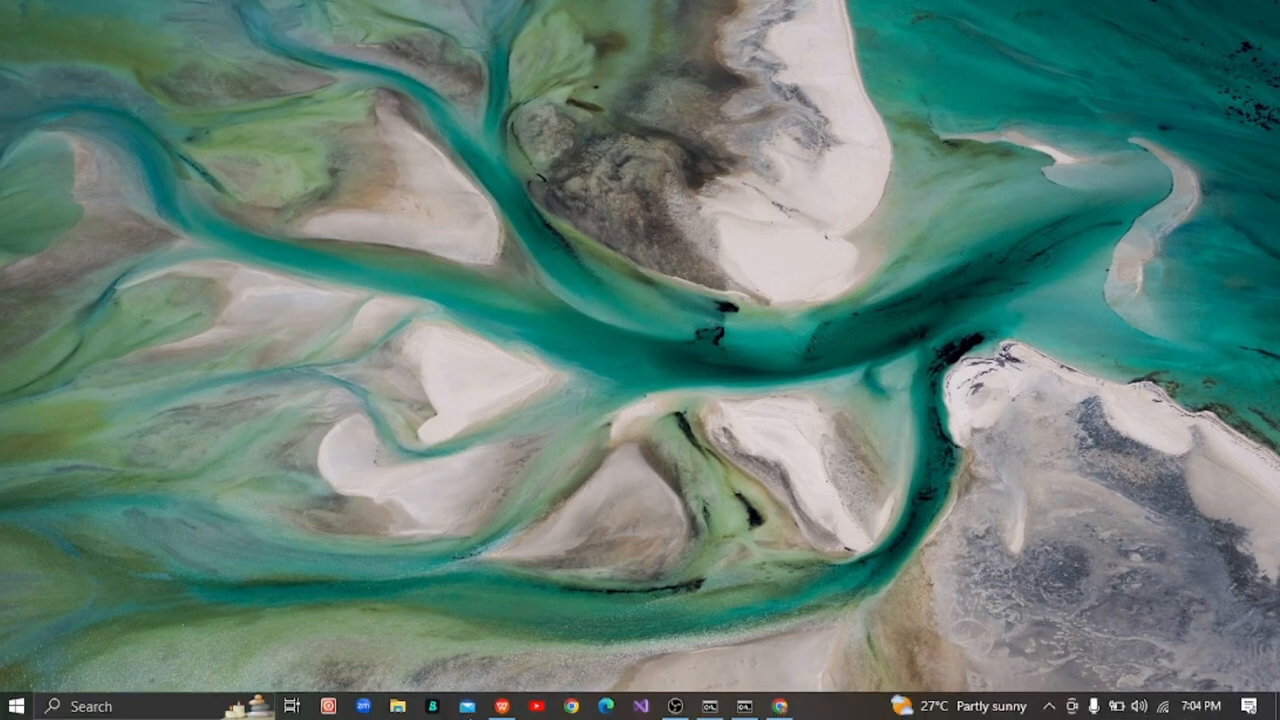
click(403, 708)
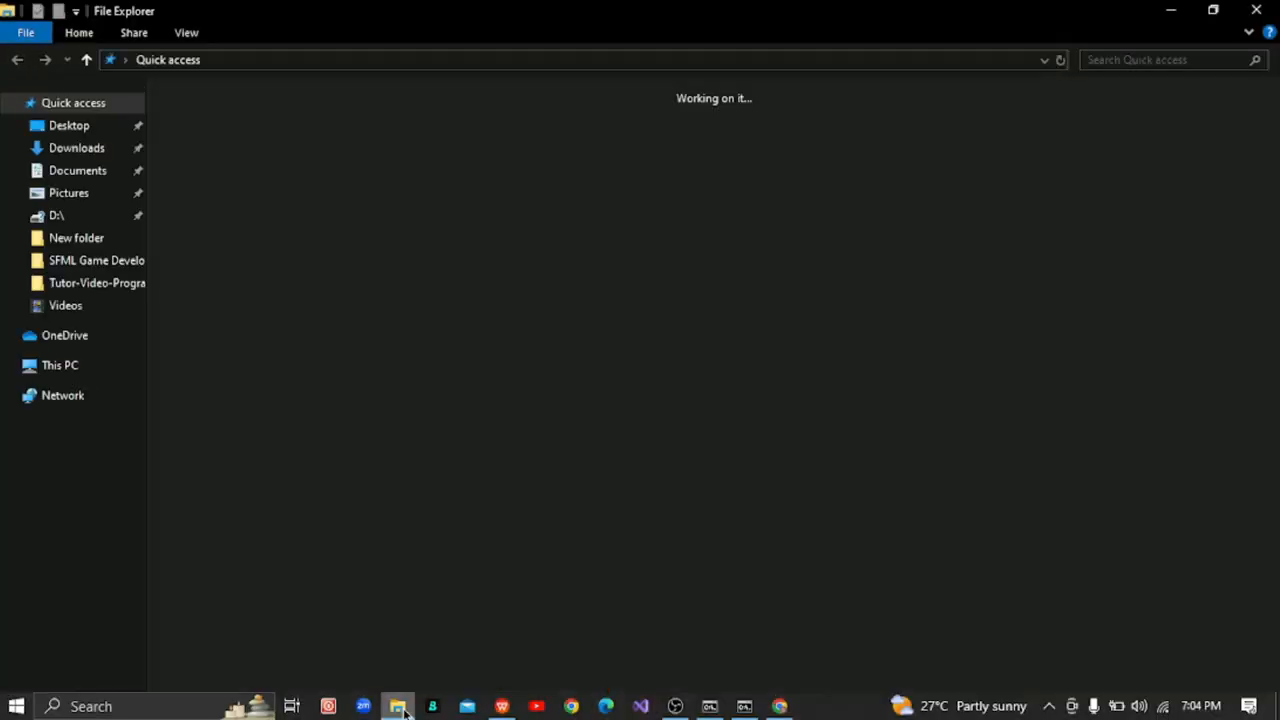
click(93, 172)
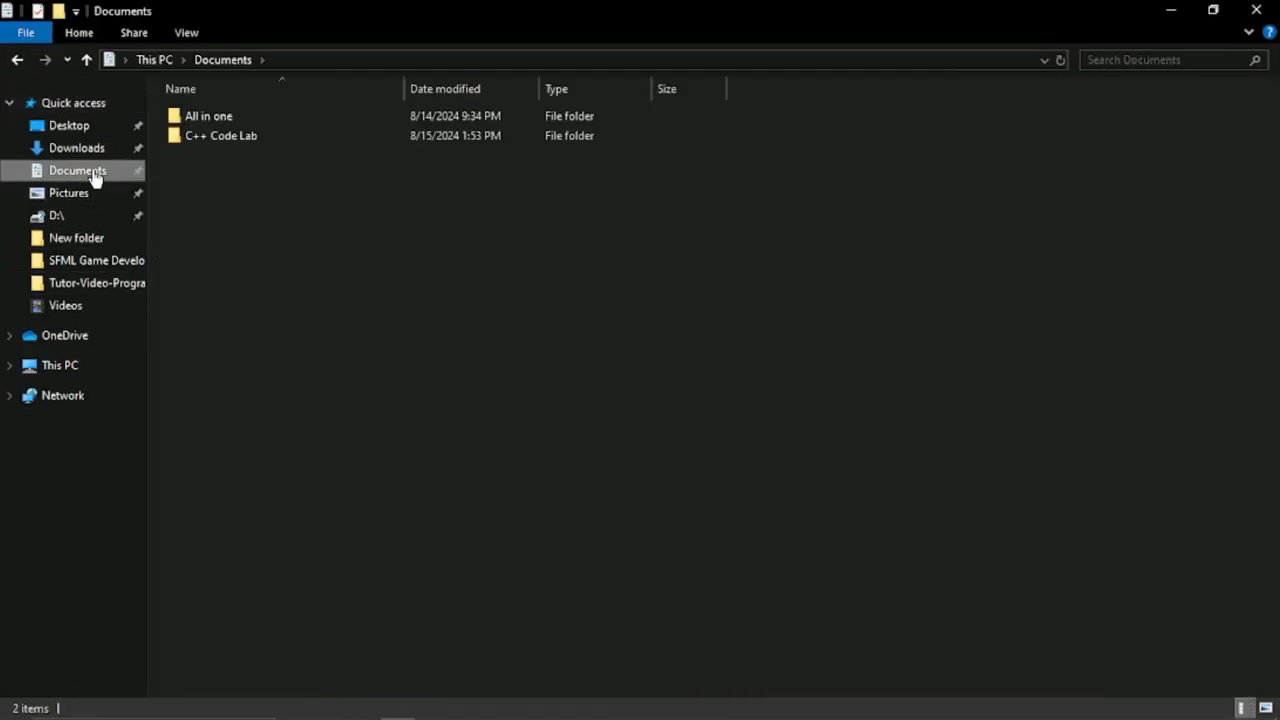
double_click(224, 138)
click(303, 122)
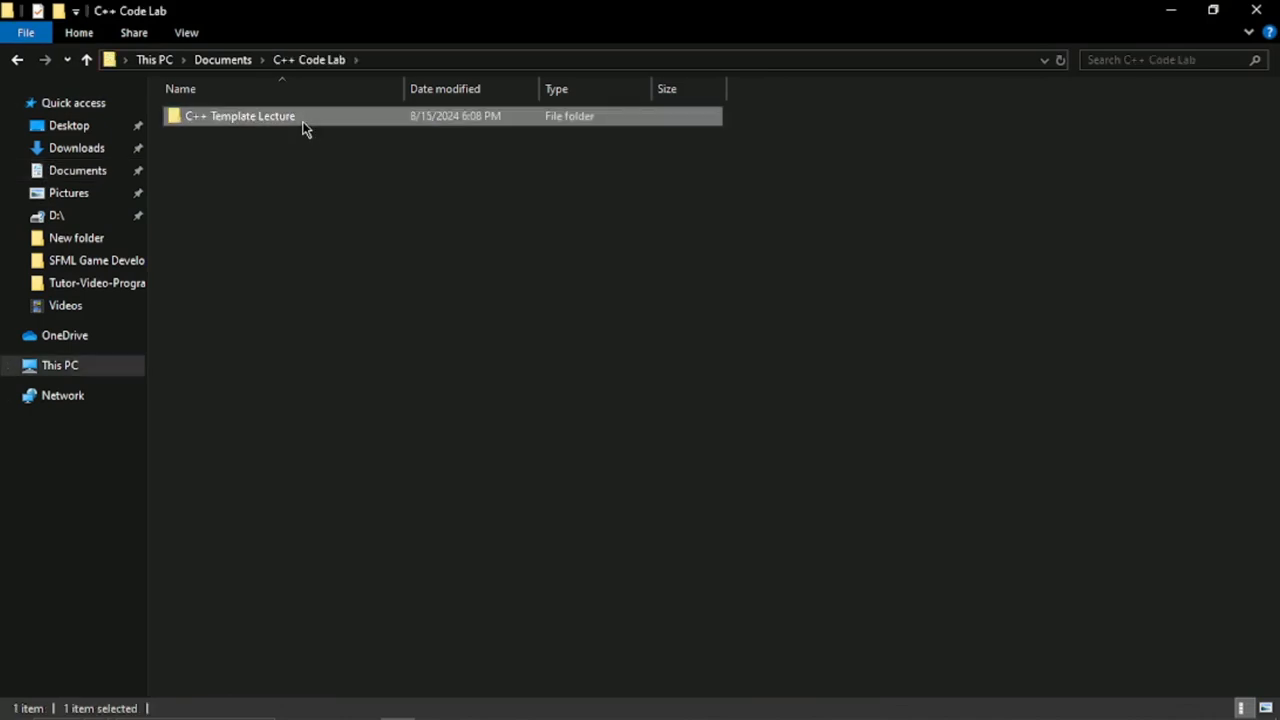
double_click(305, 125)
click(17, 62)
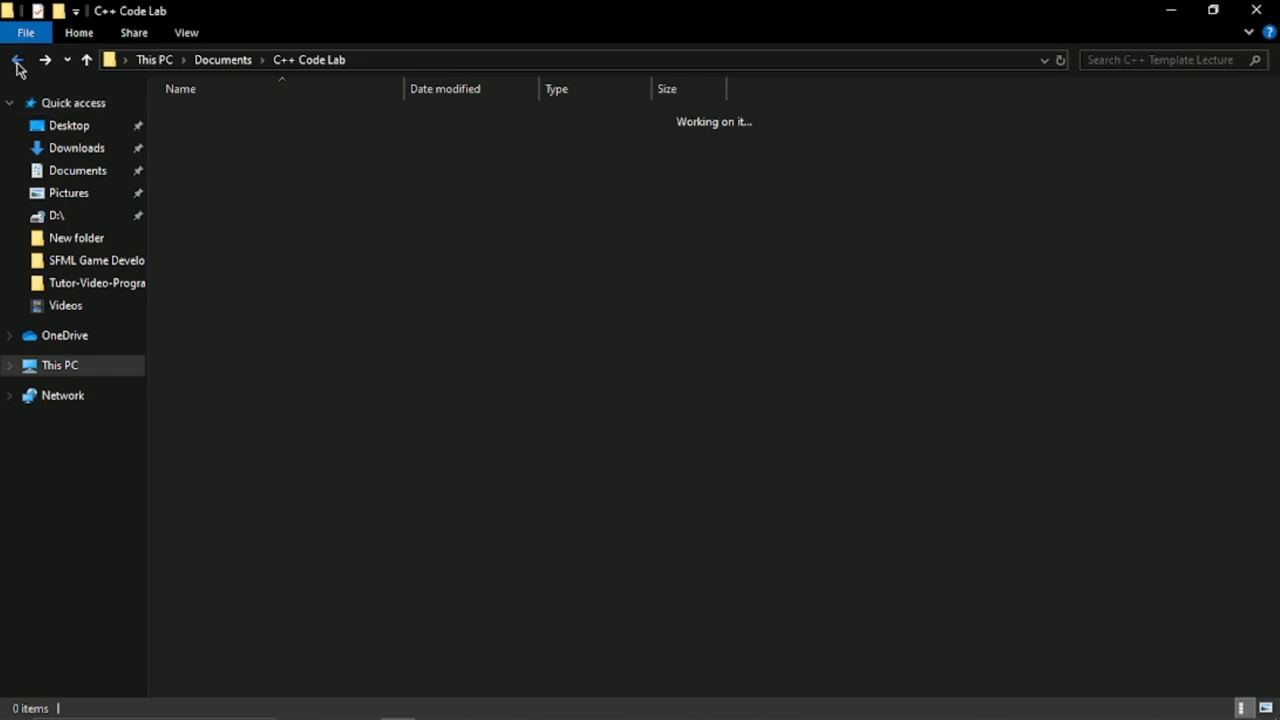
Refresh the contents of the C++ Code Lab folder
right_click(362, 186)
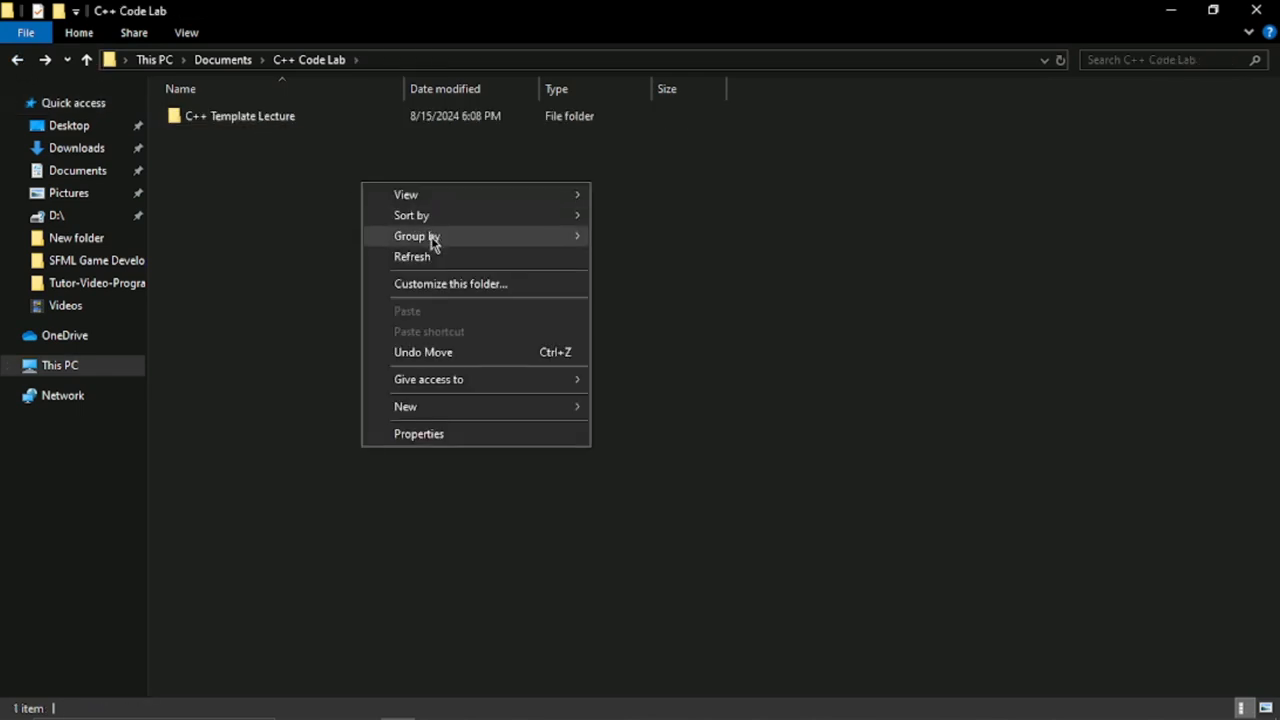
click(426, 257)
click(283, 126)
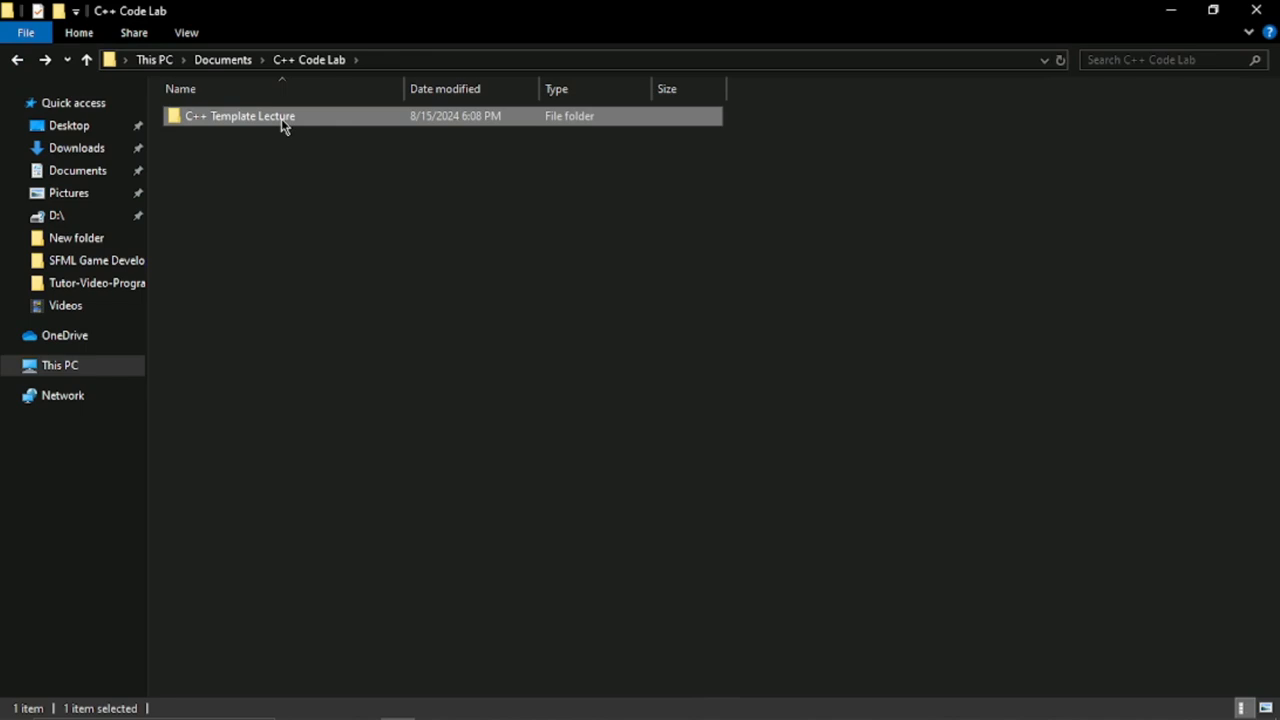
right_click(461, 204)
click(496, 278)
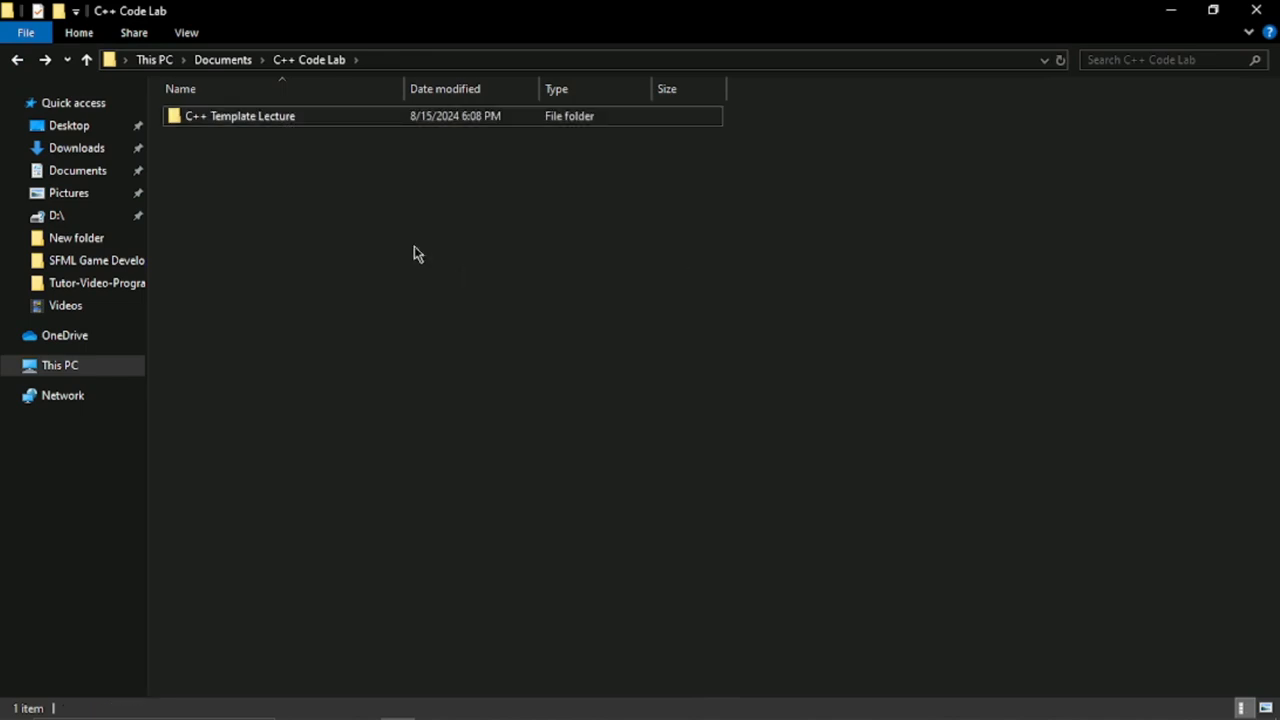
right_click(417, 250)
click(486, 321)
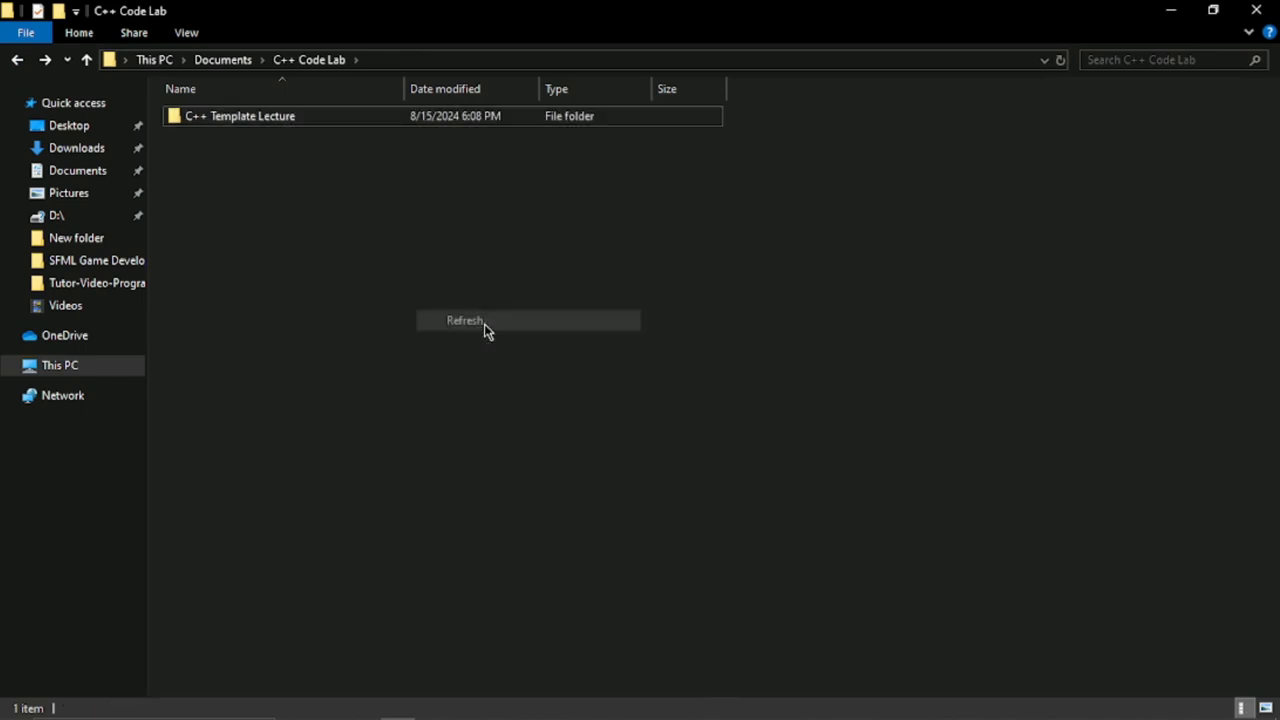
Check the actions available for opening the C++ Template Lecture folder in an editor, without choosing any
click(227, 121)
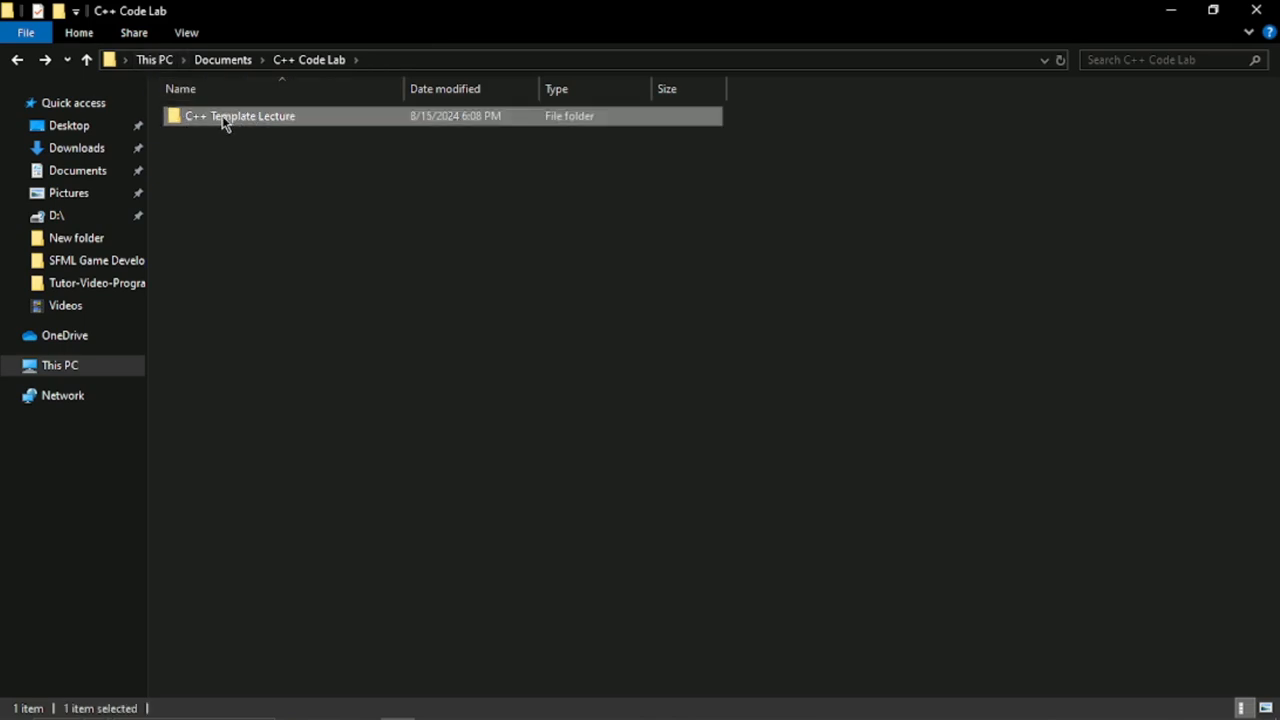
right_click(224, 121)
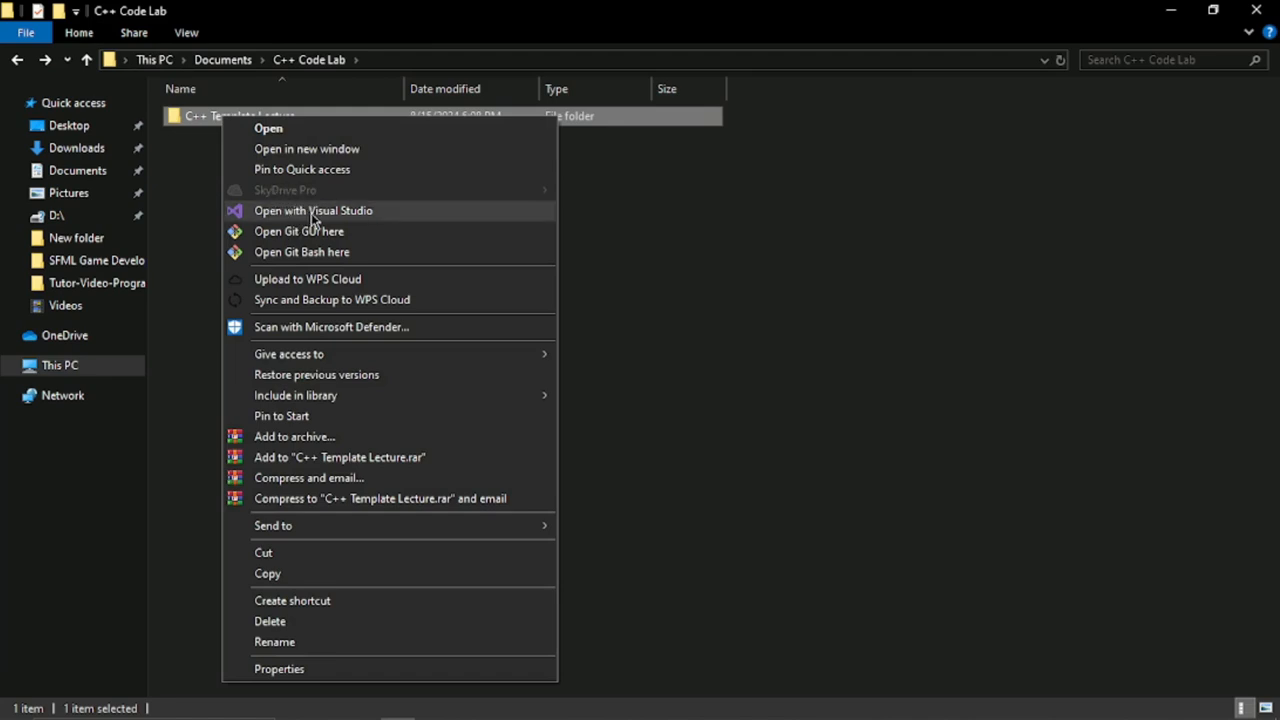
click(727, 360)
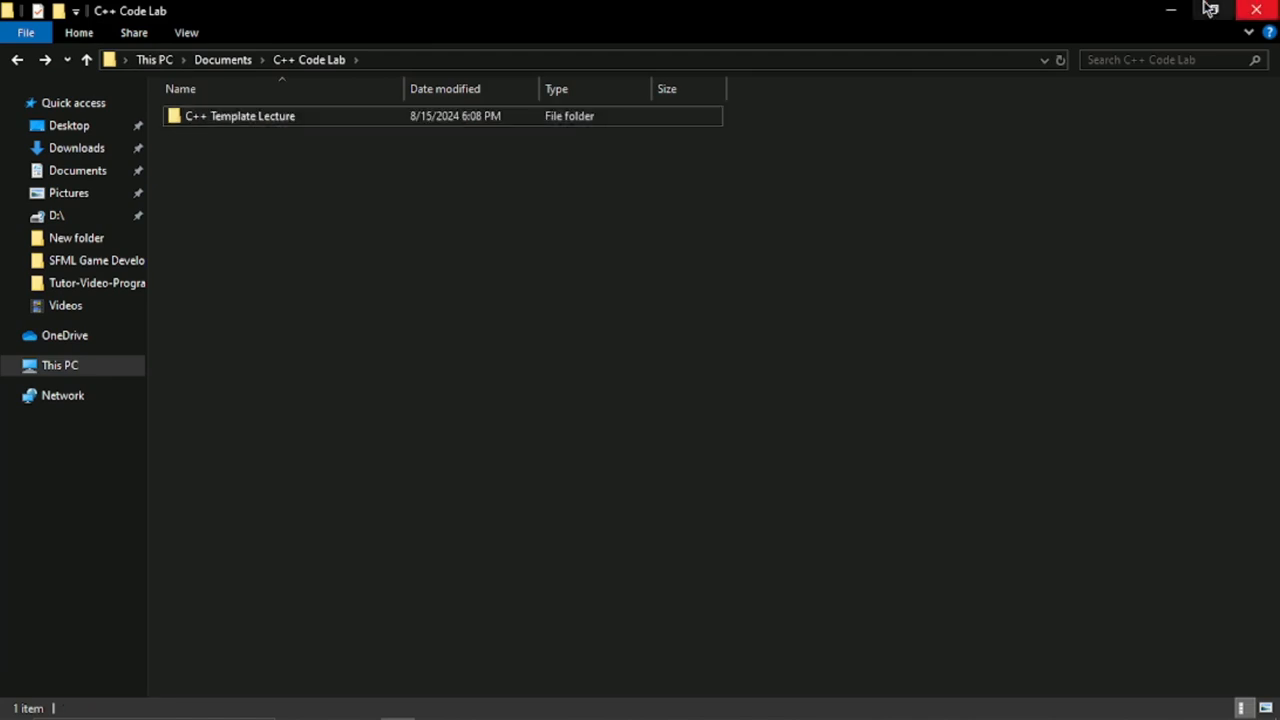
Minimize the File Explorer window and refresh the desktop
click(1173, 9)
right_click(776, 160)
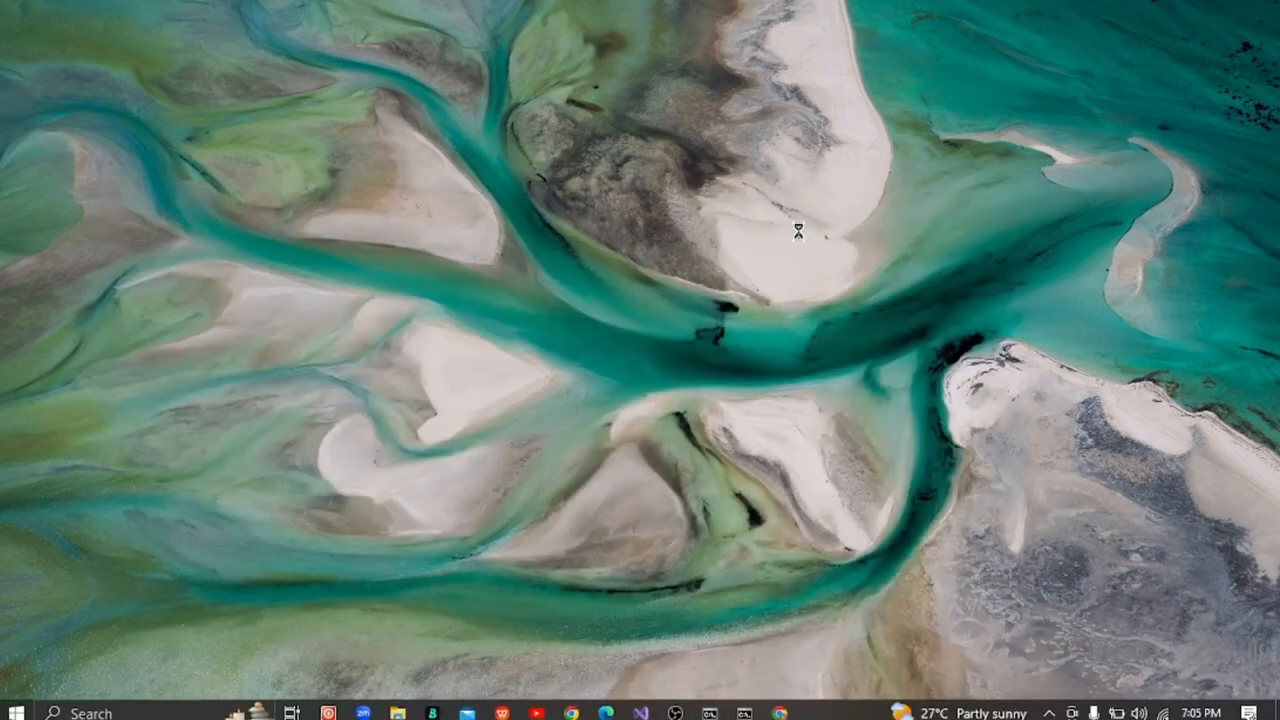
click(843, 213)
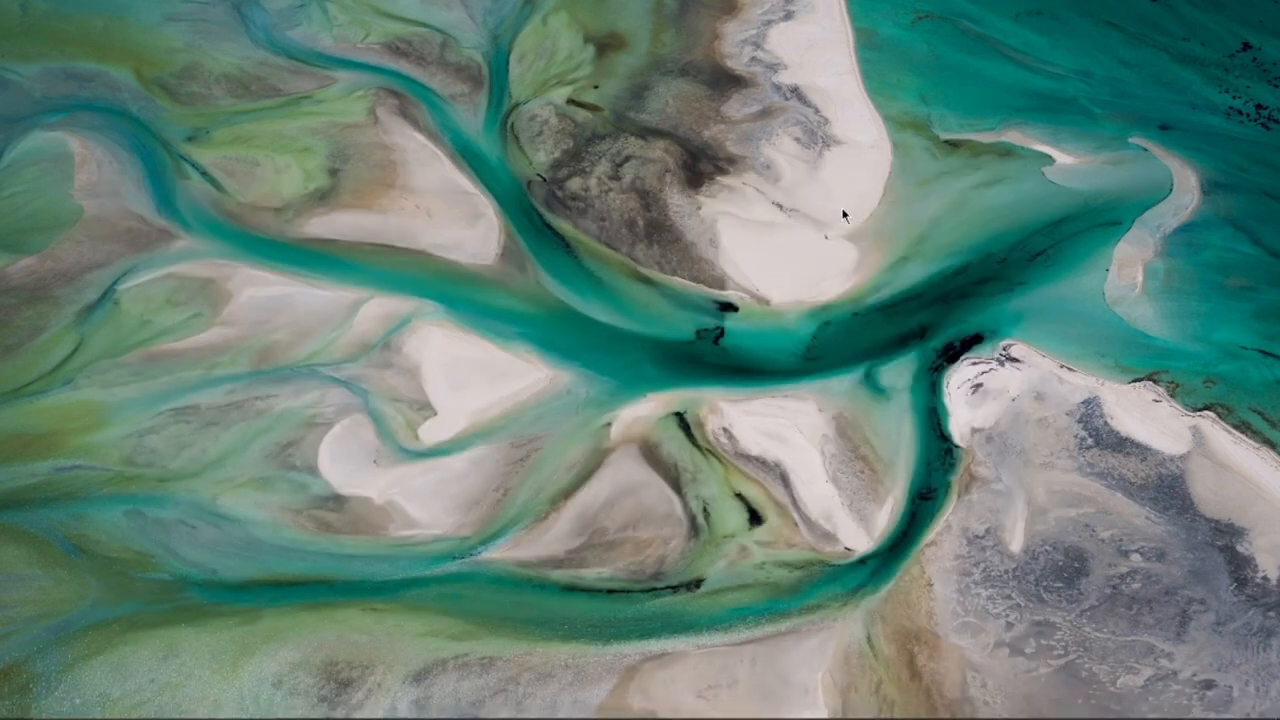
right_click(842, 206)
click(916, 259)
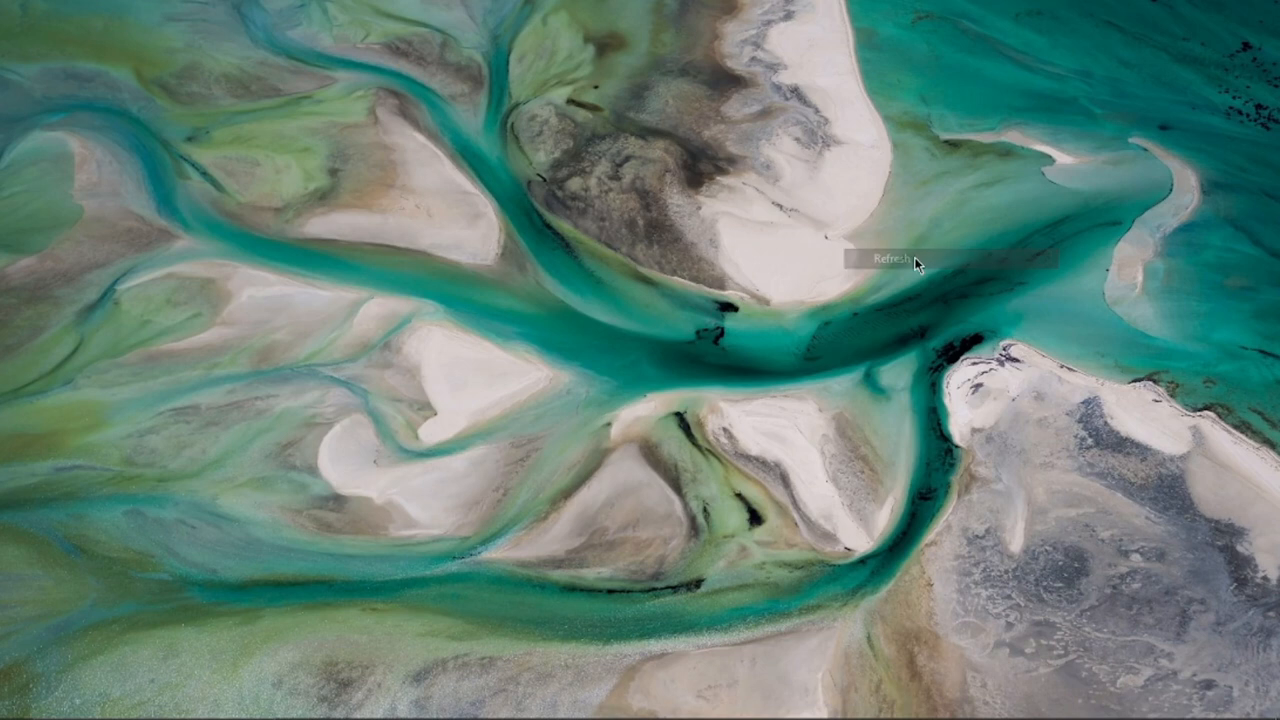
right_click(915, 259)
click(985, 310)
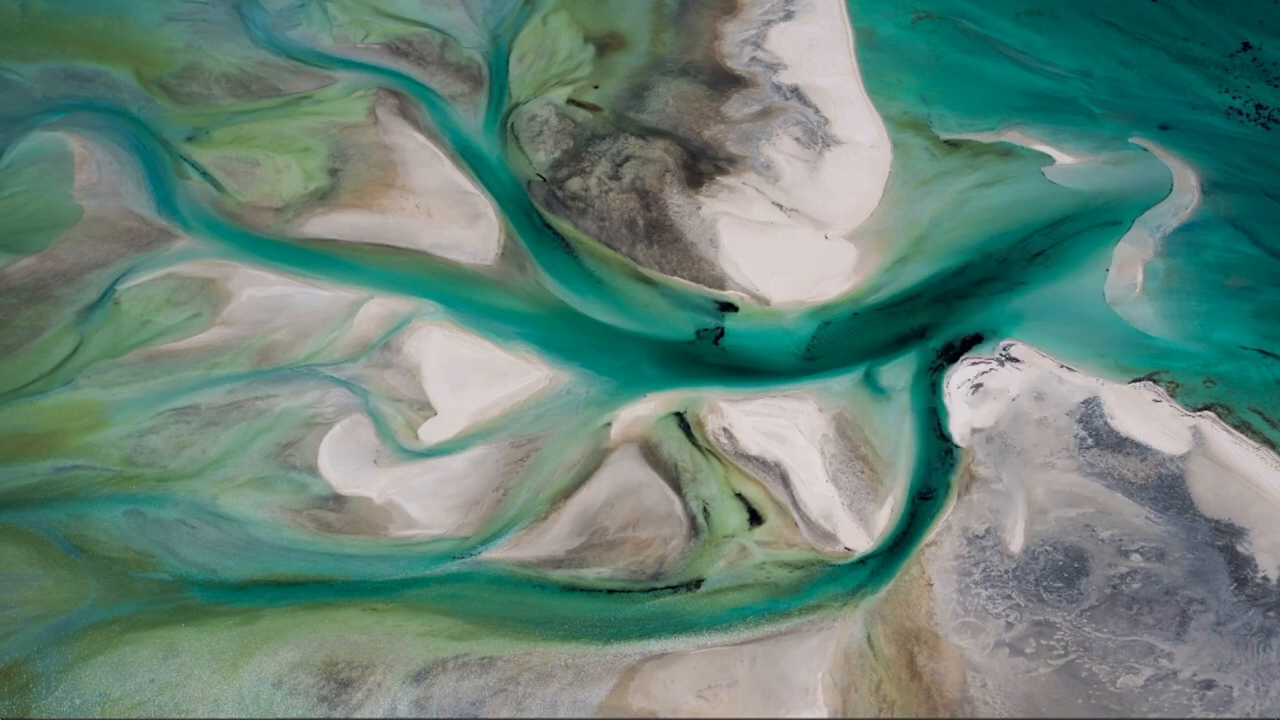
click(12, 714)
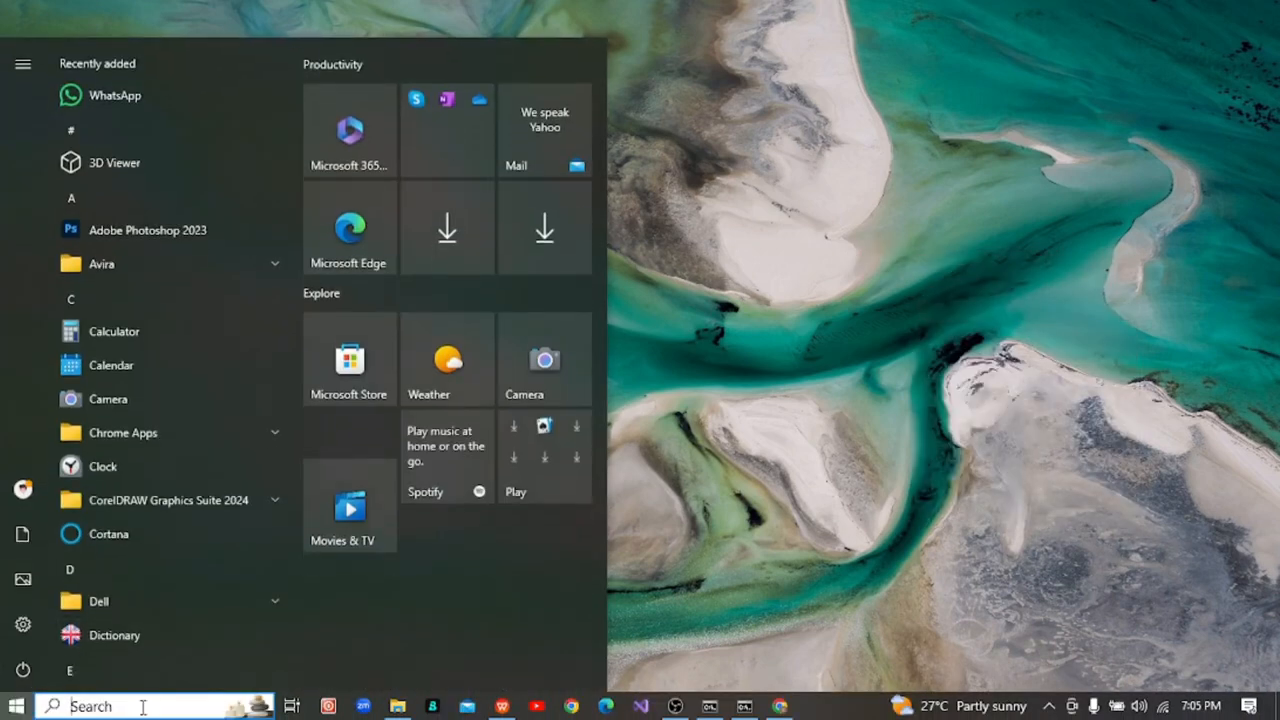
text(v)
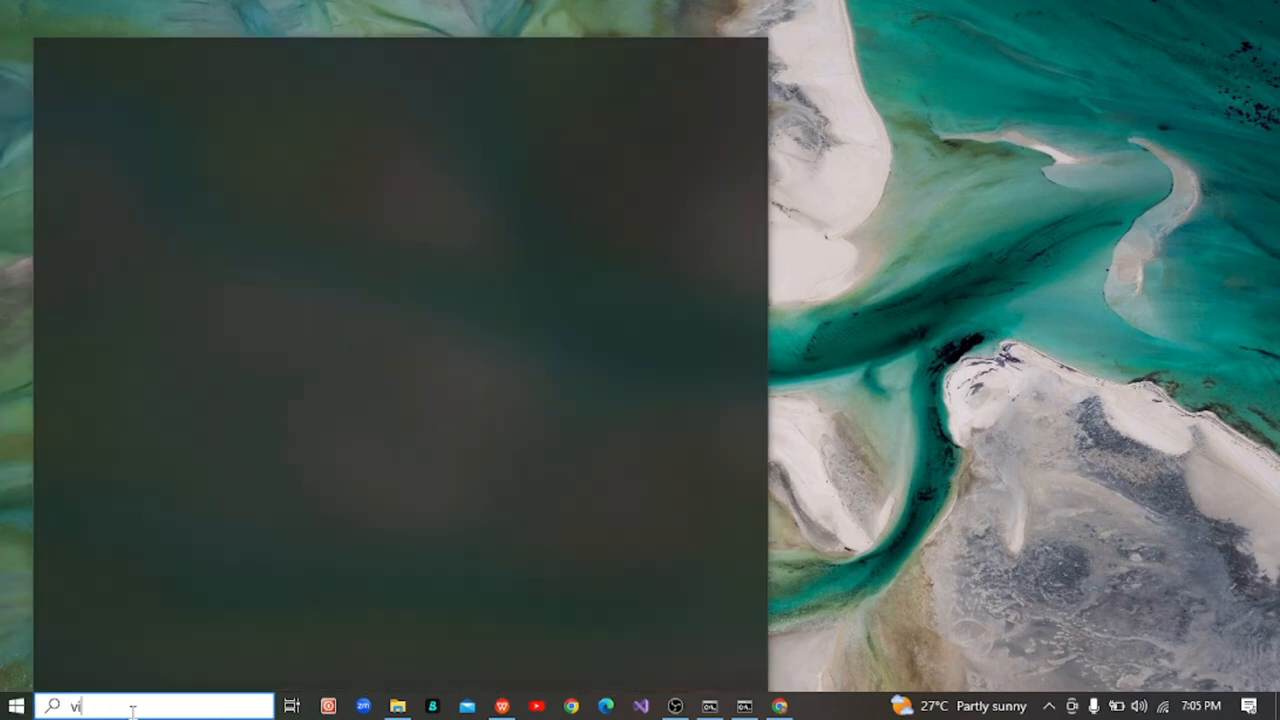
text(i)
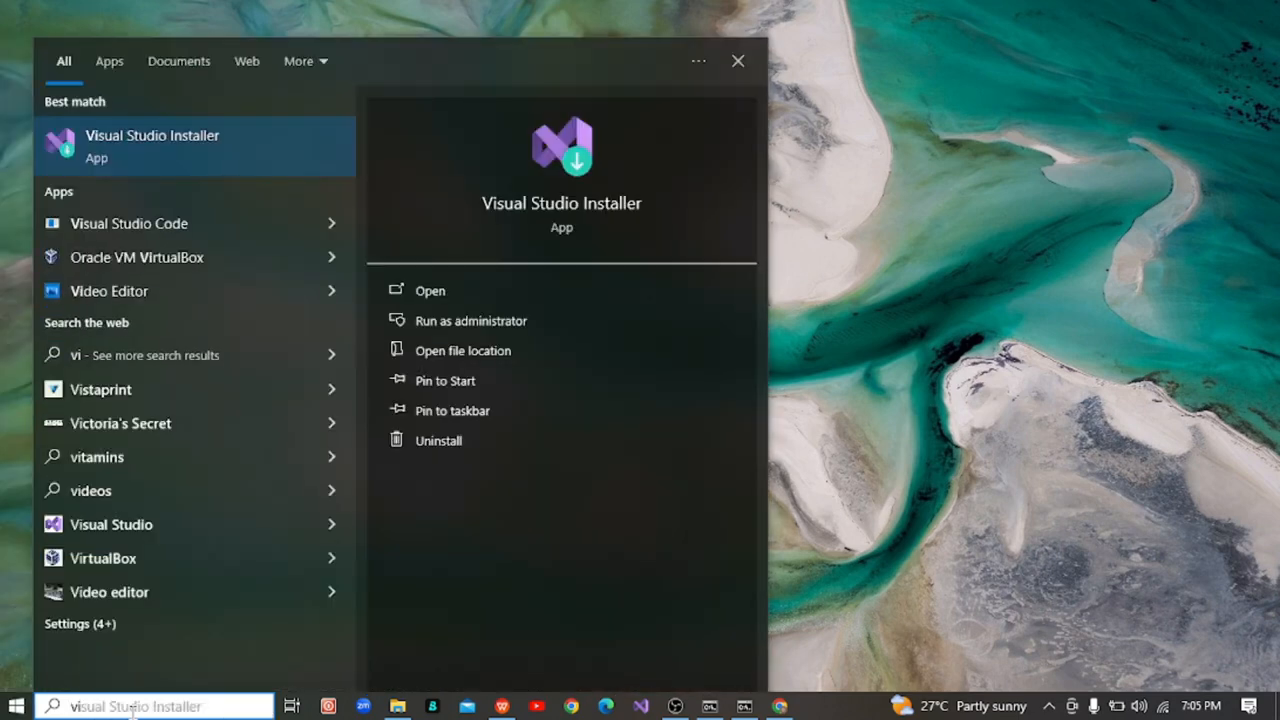
click(458, 350)
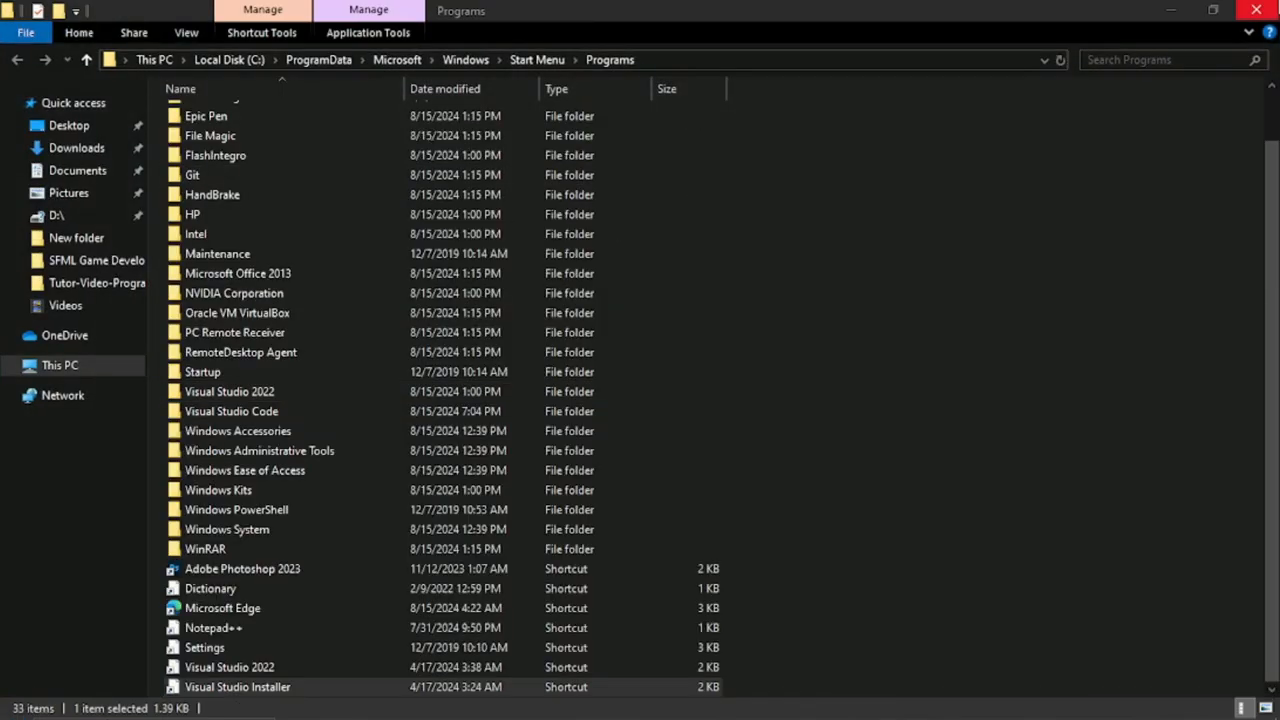
key(super)
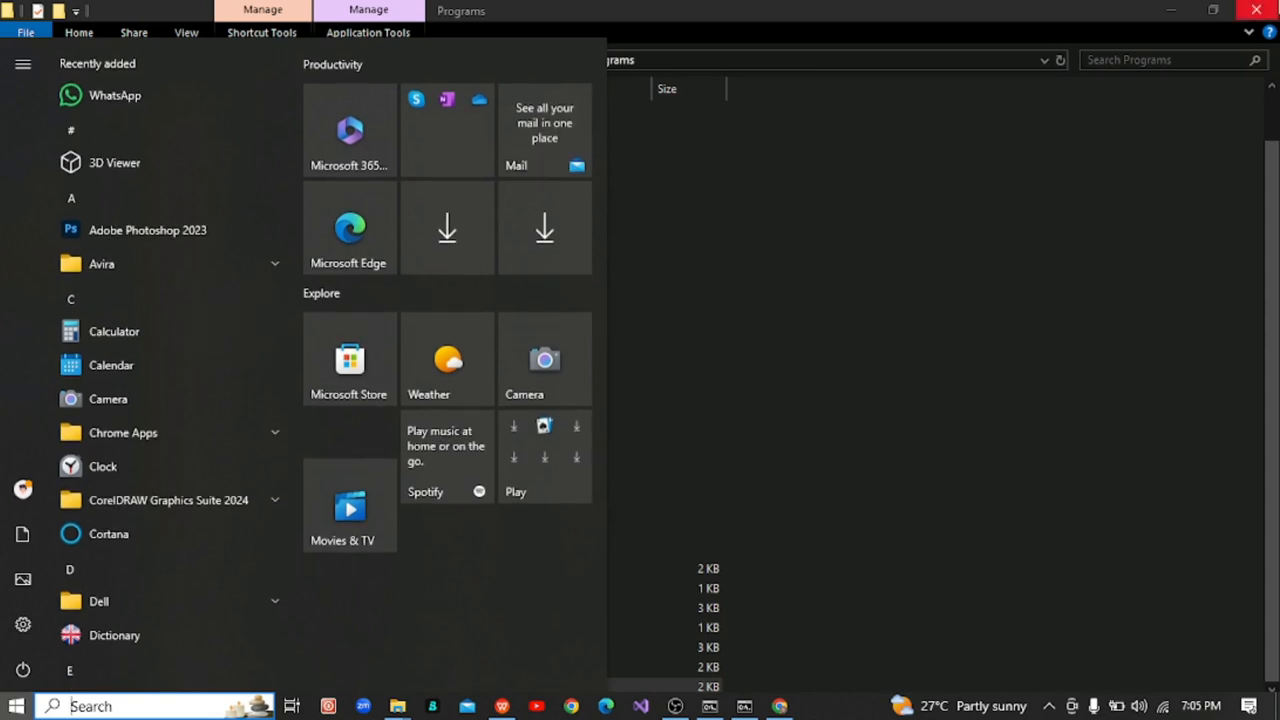
click(1258, 8)
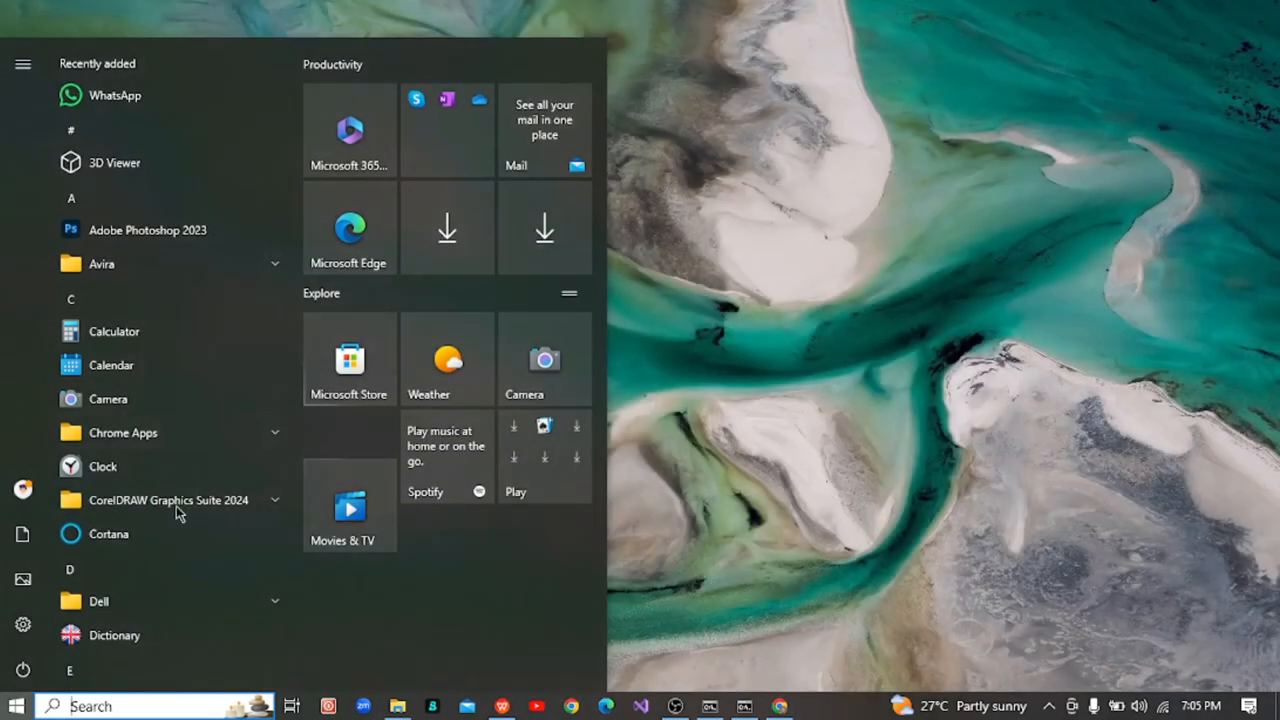
Search Windows for "vis", try to start the first Visual Studio Code app entry, and delete its broken shortcut
click(52, 706)
text(vis)
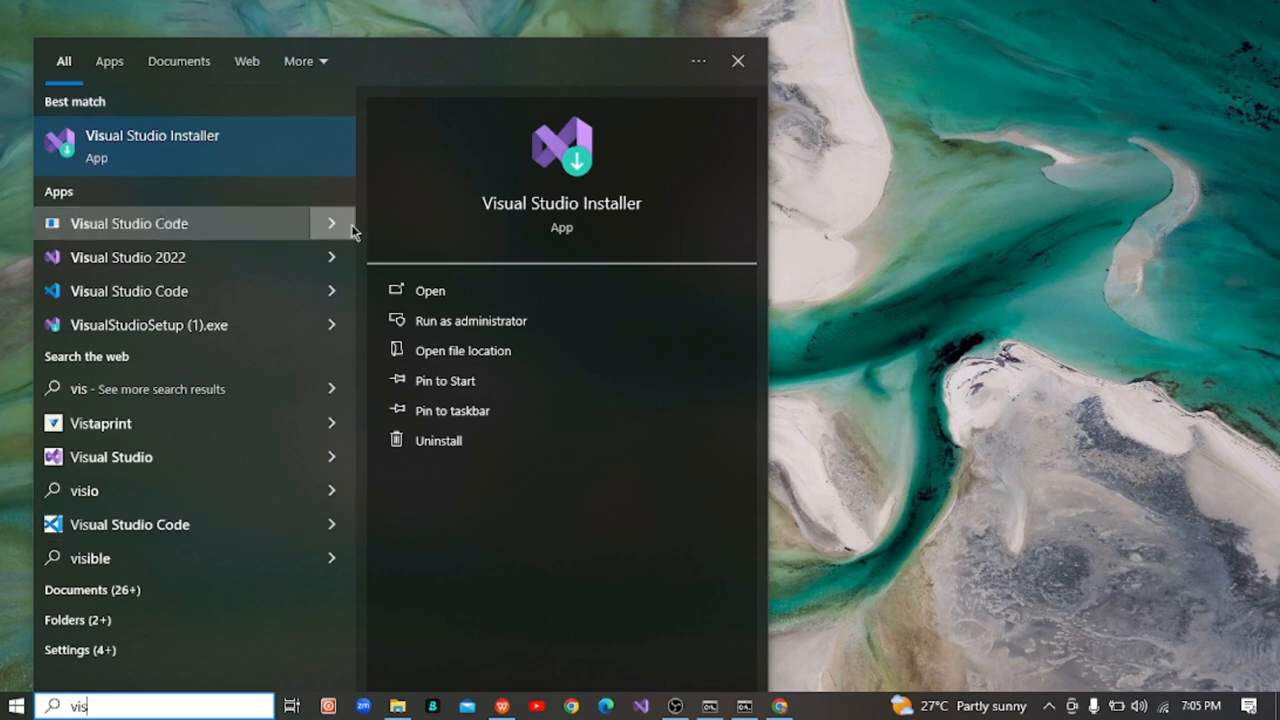
click(254, 227)
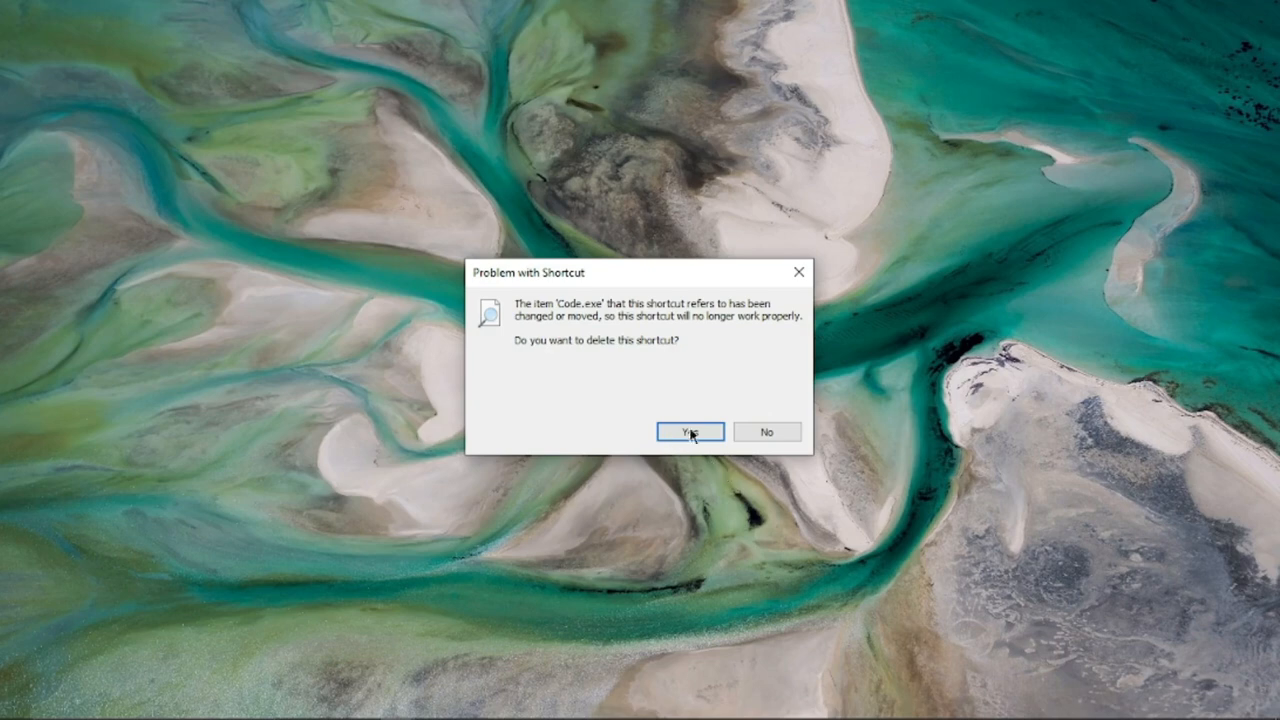
click(690, 432)
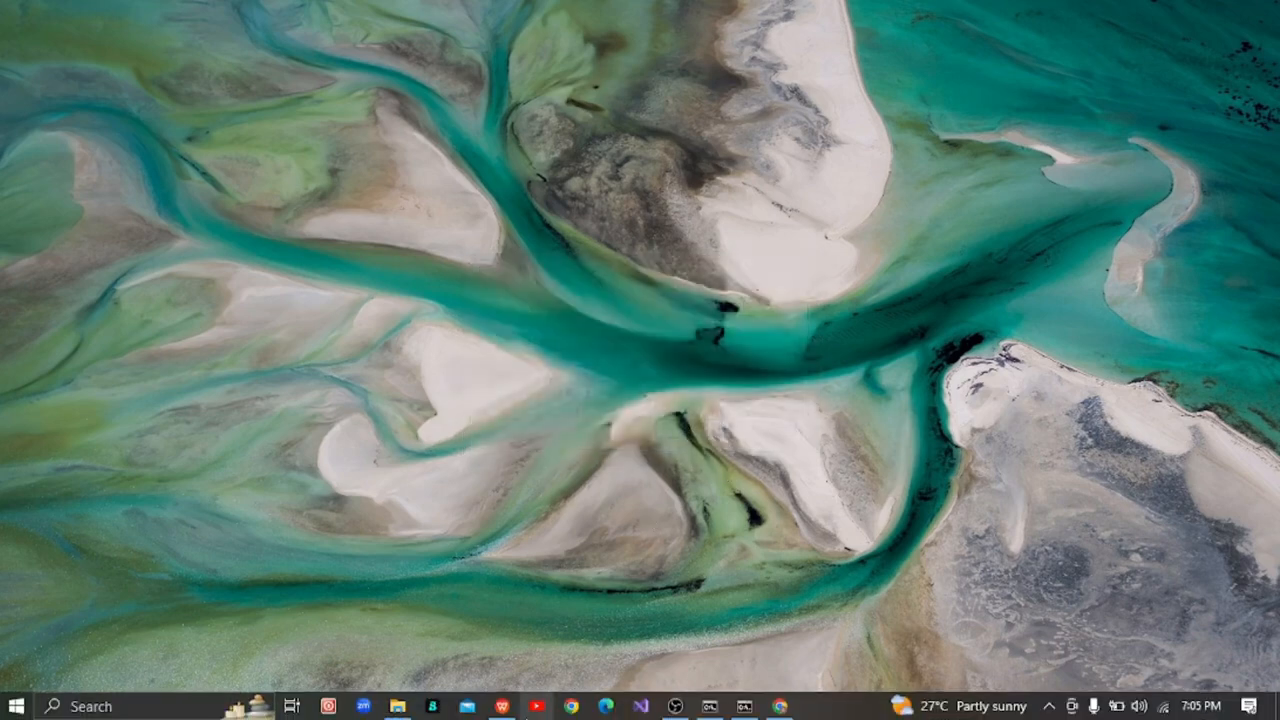
Search Windows for "visu" and open the file location of the Visual Studio Code app
click(16, 706)
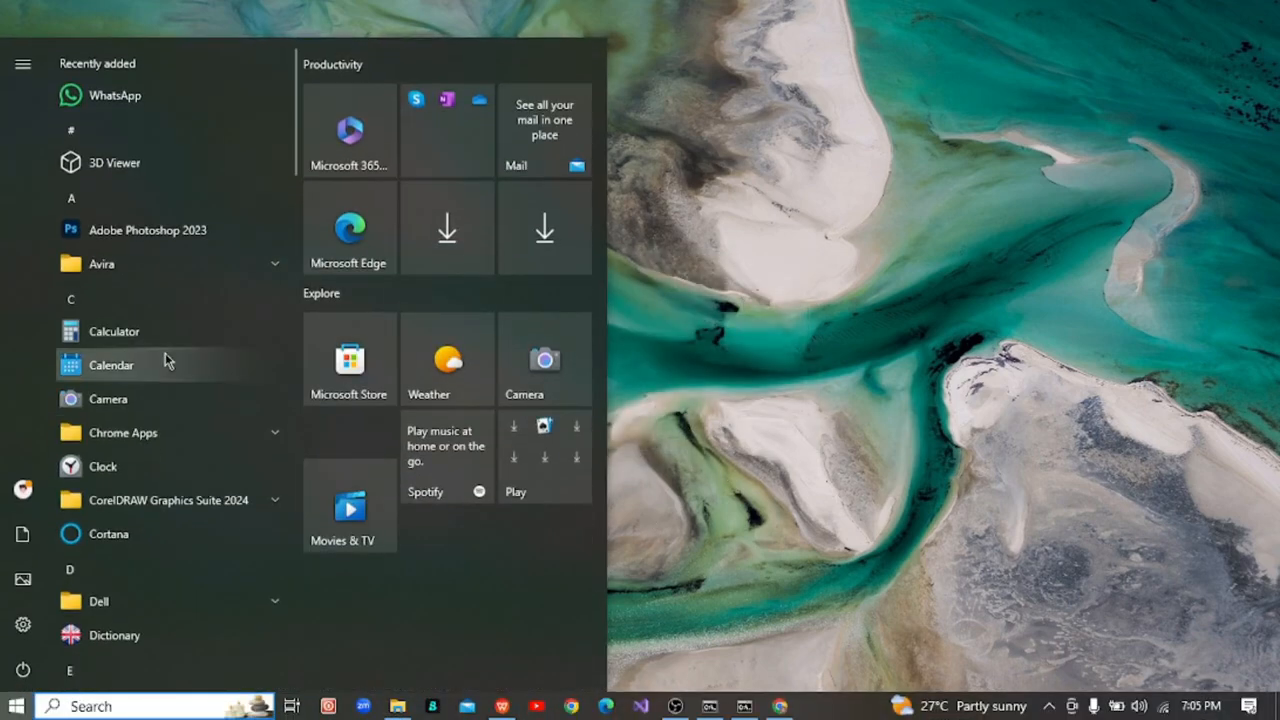
text(vi)
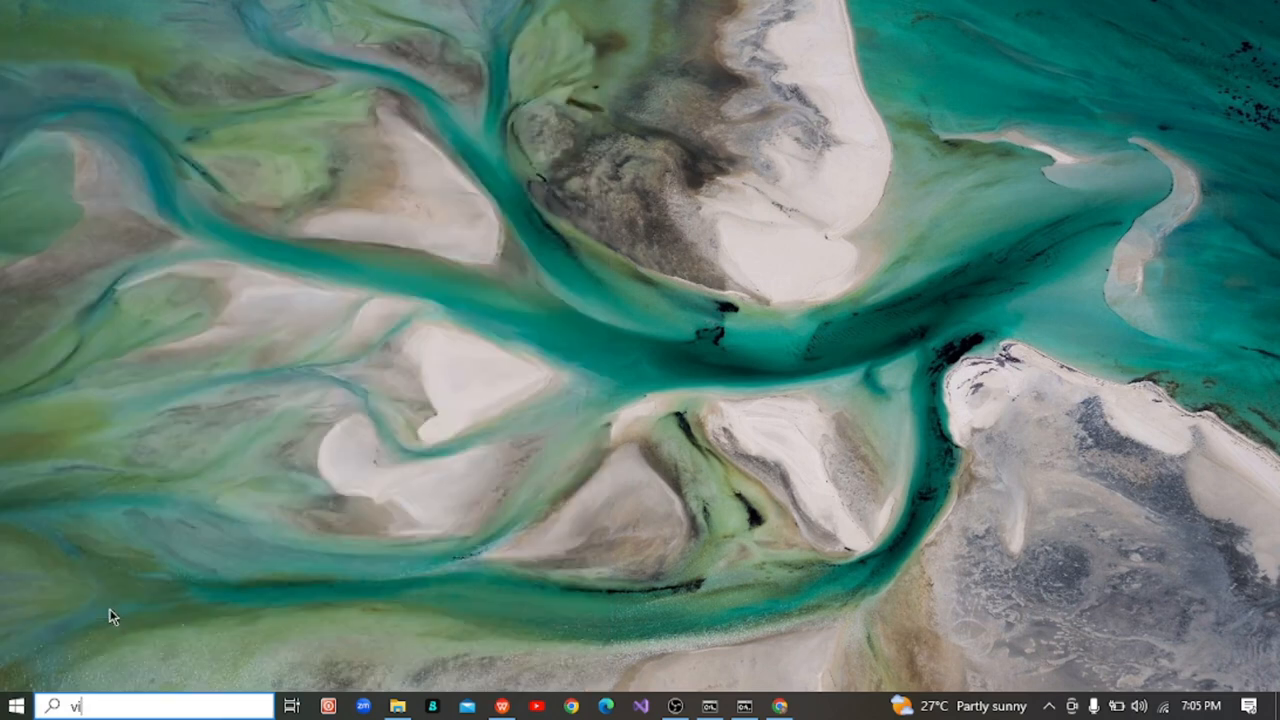
text(su)
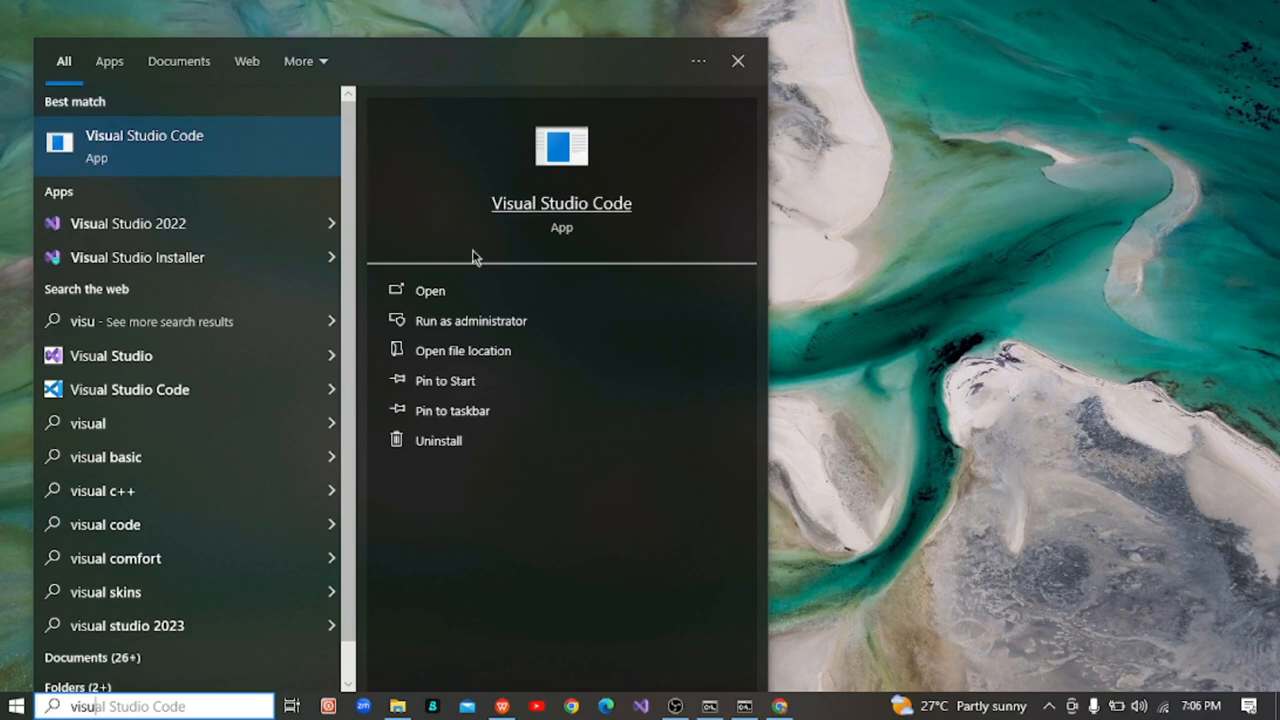
click(508, 362)
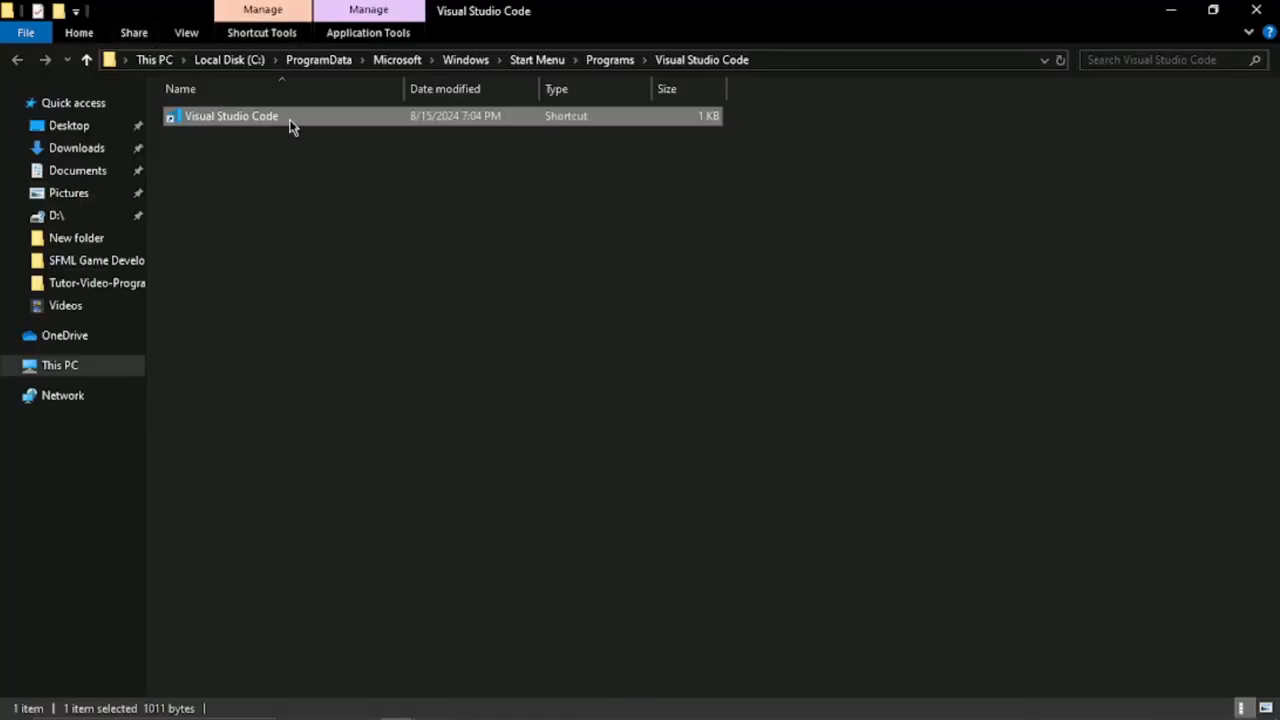
Try to launch Visual Studio Code from its shortcut in the Start Menu programs folder
key(F2)
click(378, 217)
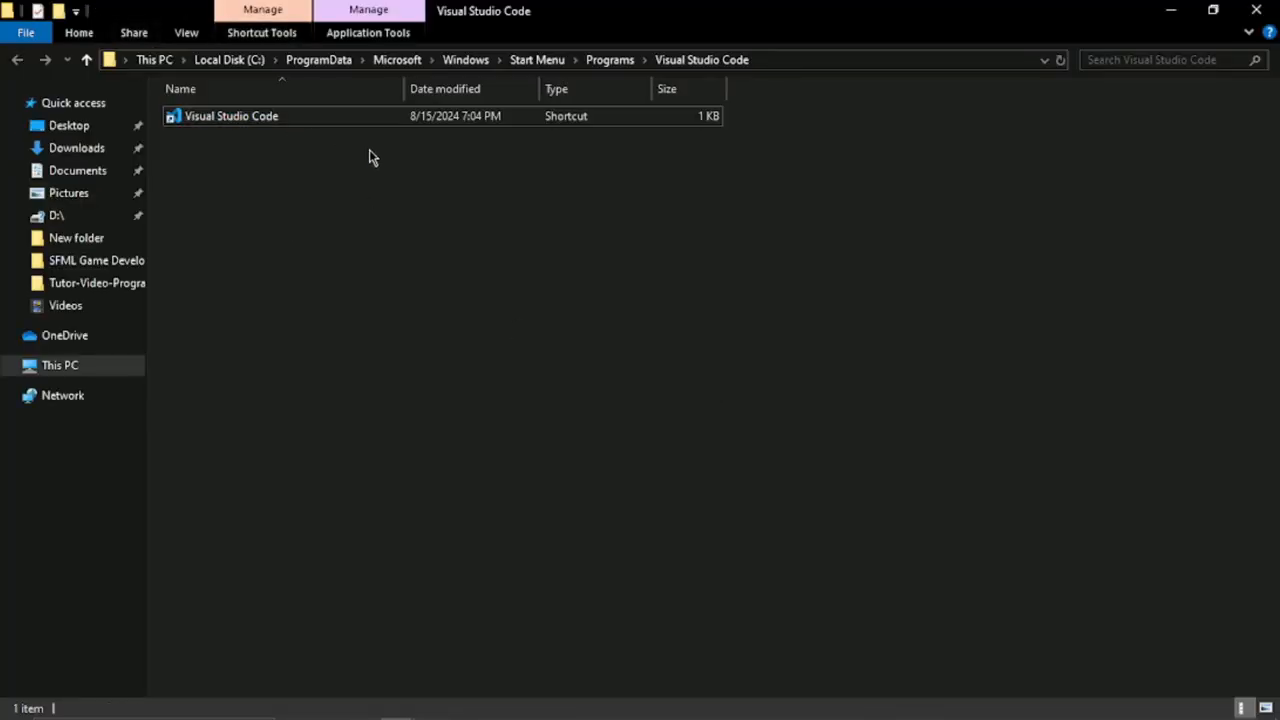
right_click(343, 121)
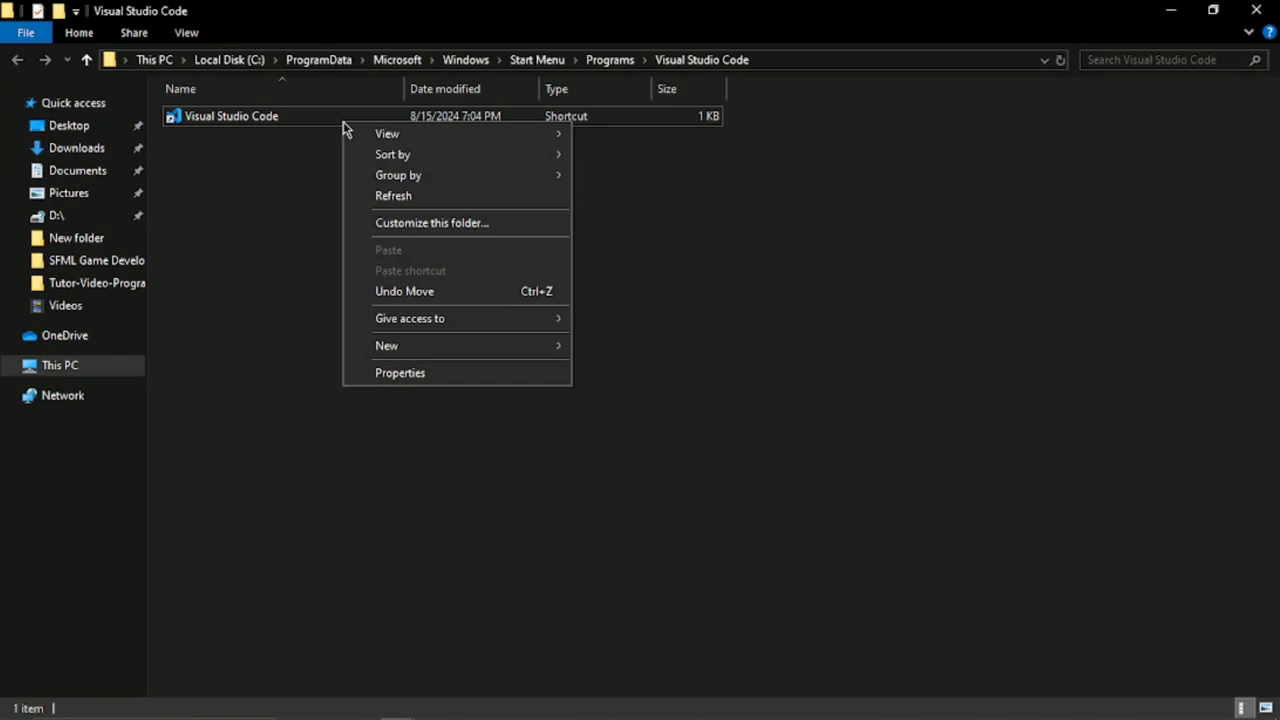
click(297, 118)
double_click(297, 116)
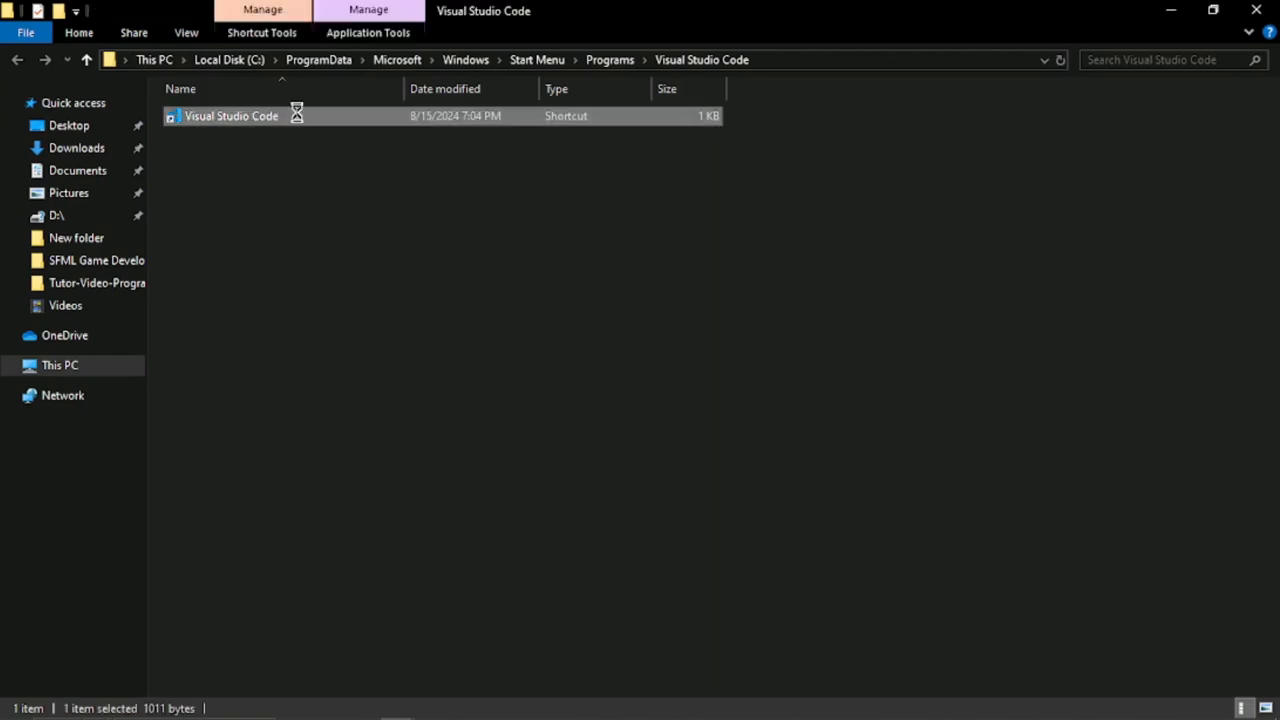
right_click(297, 116)
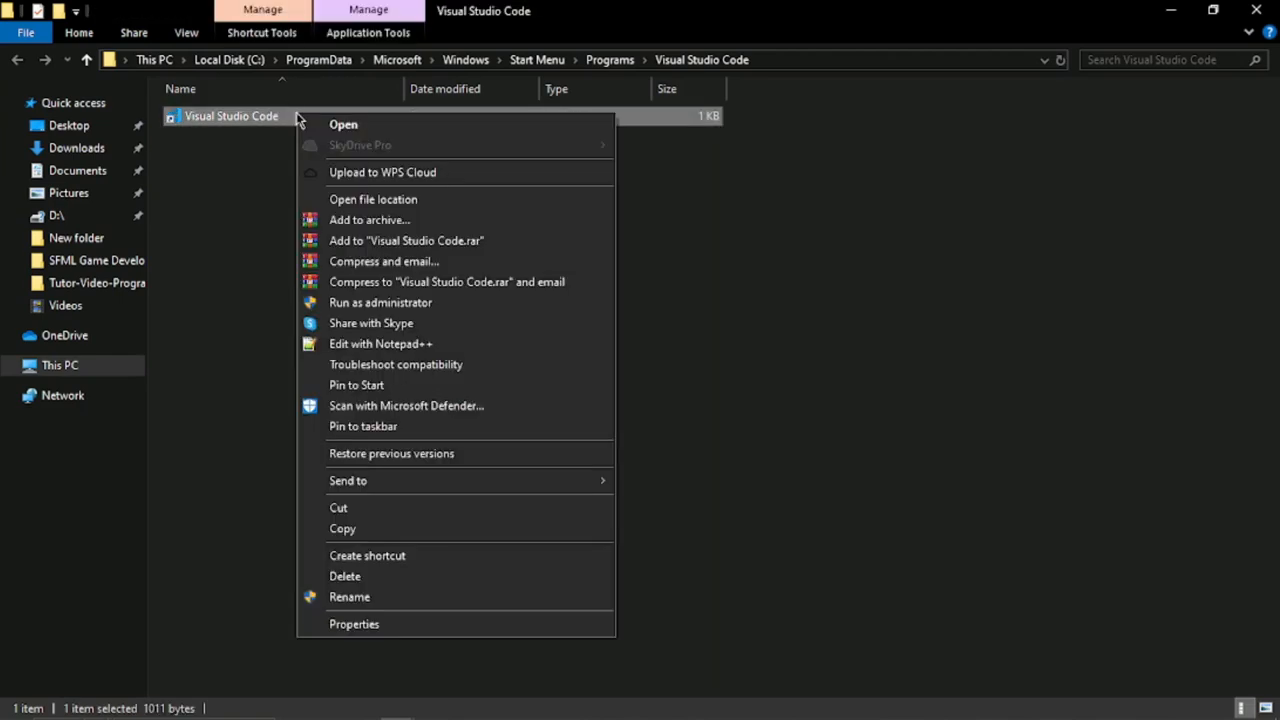
click(249, 217)
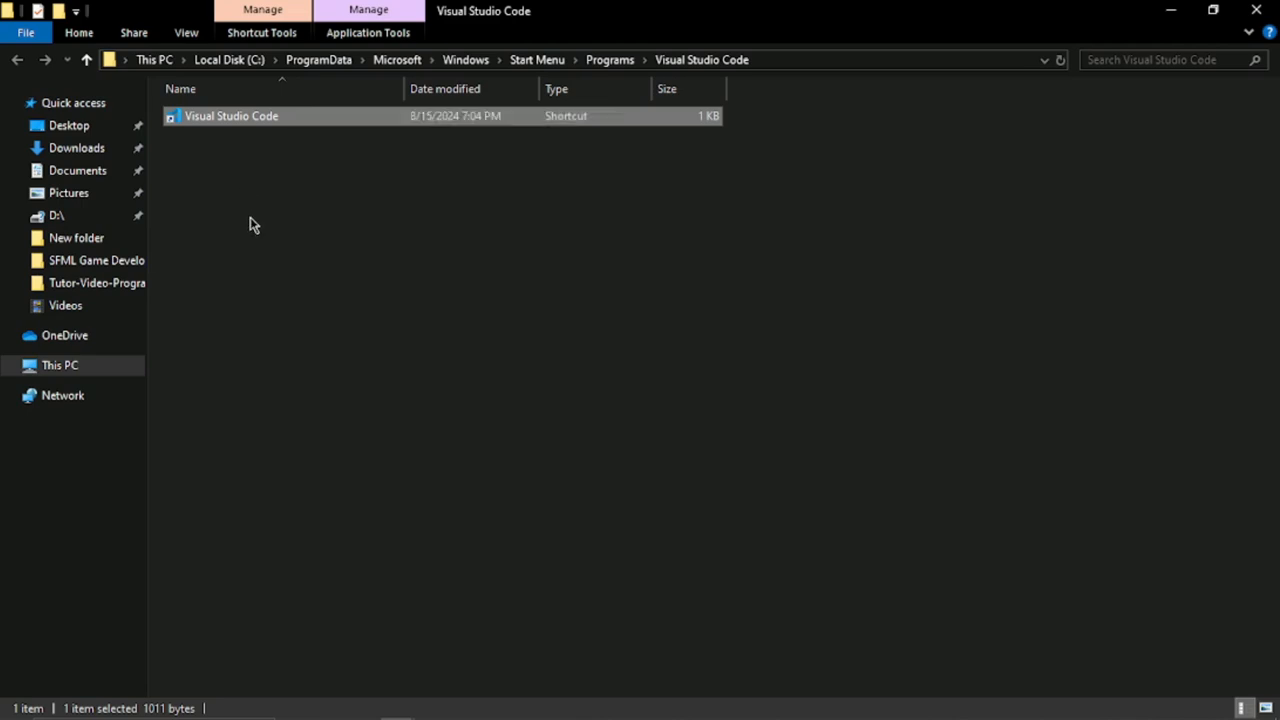
Refresh the contents of the Visual Studio Code shortcut folder twice
right_click(315, 222)
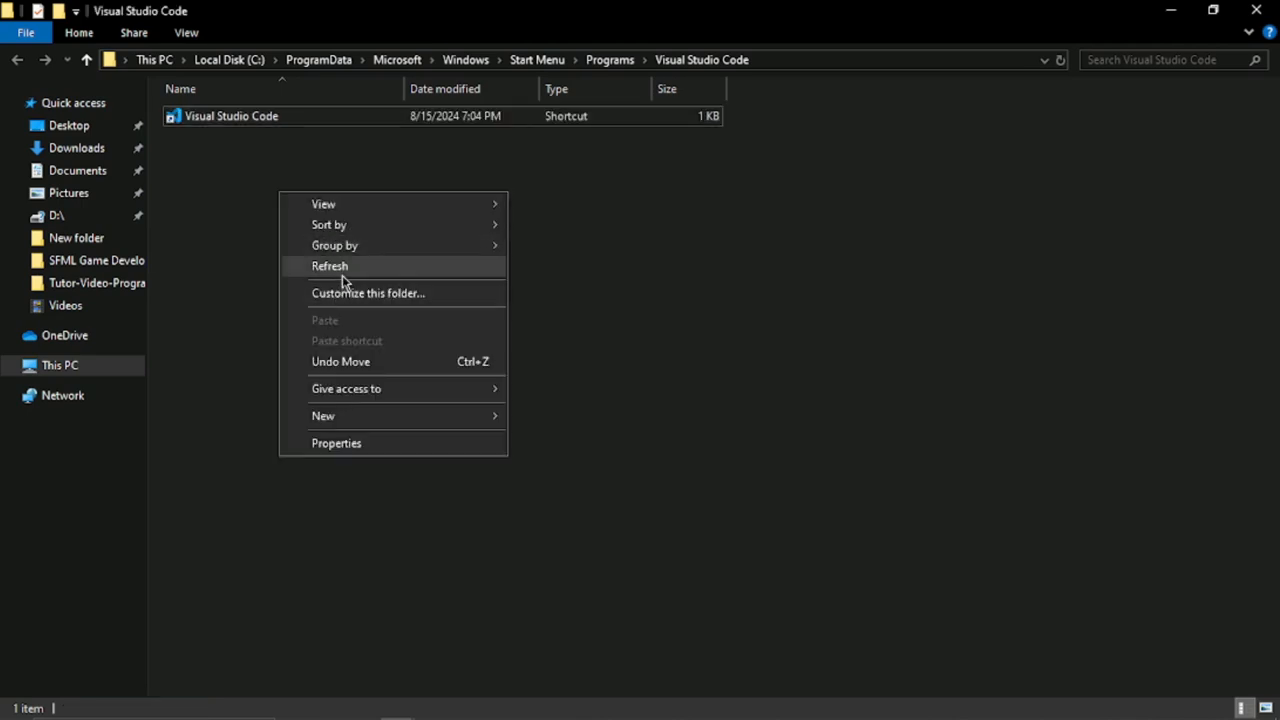
click(350, 267)
right_click(350, 257)
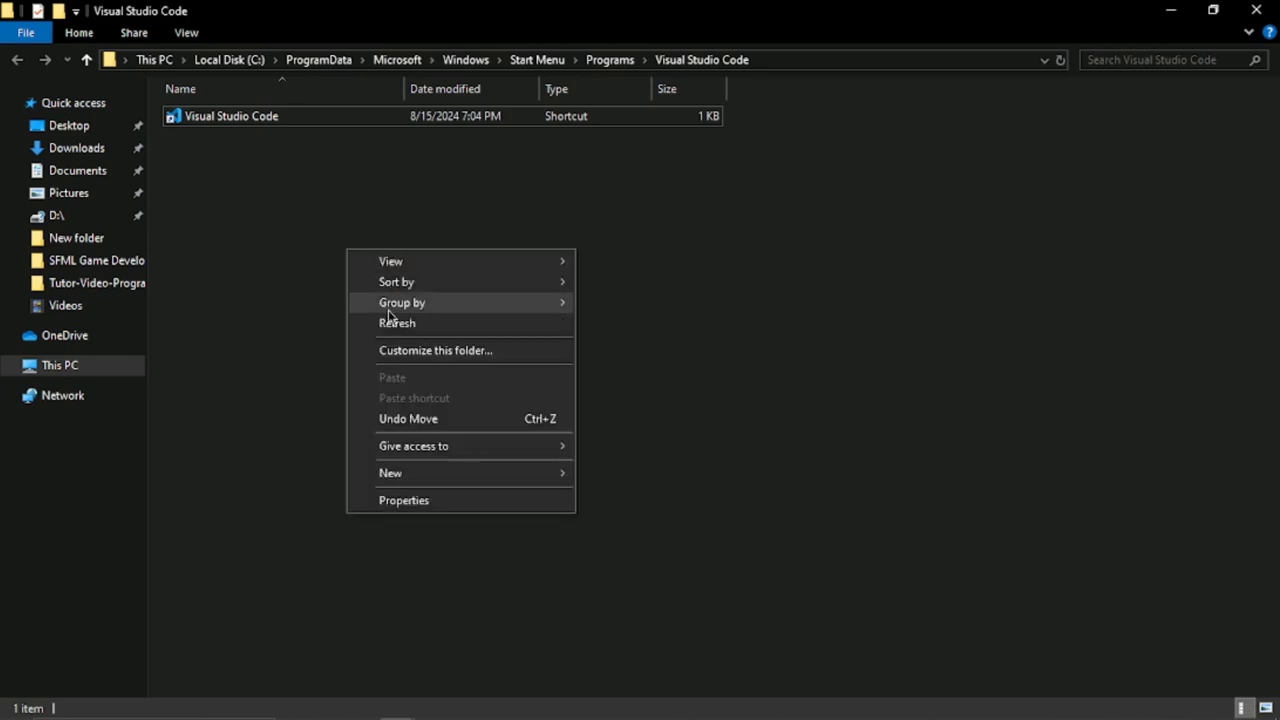
click(390, 326)
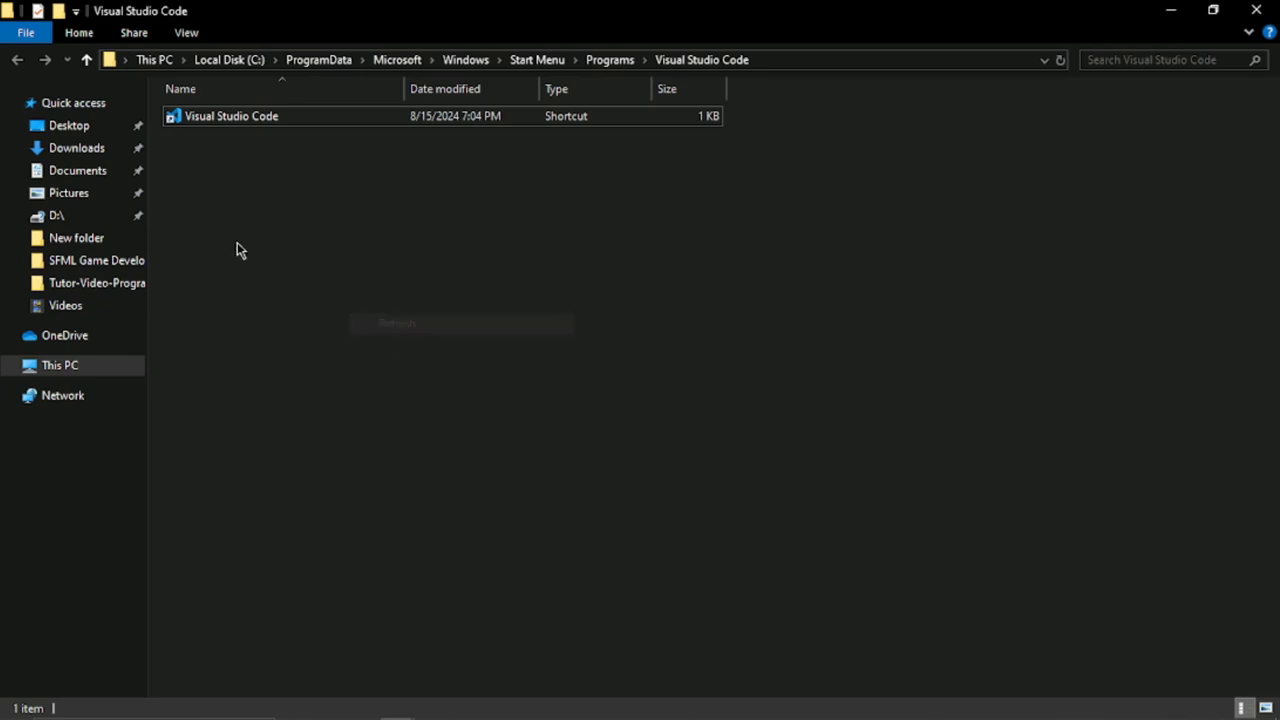
Open Documents > C++ Code Lab and check the actions available for the C++ Template Lecture folder
click(78, 170)
double_click(229, 138)
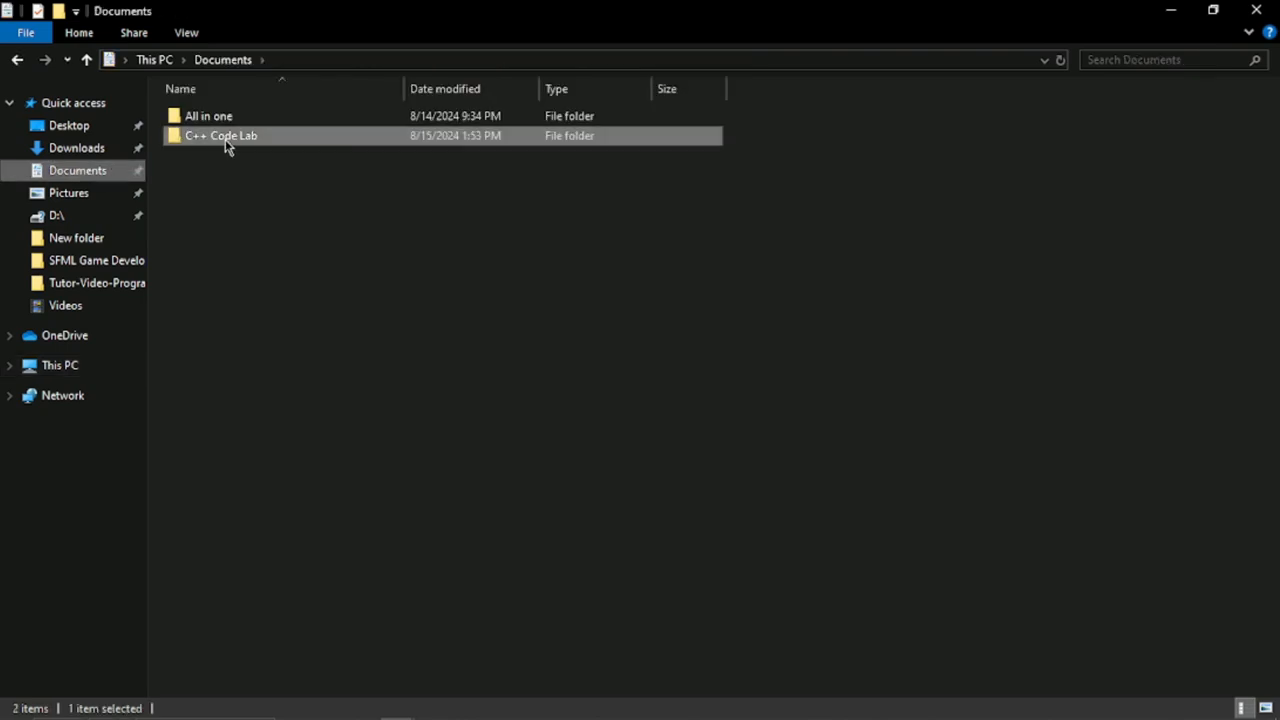
right_click(246, 121)
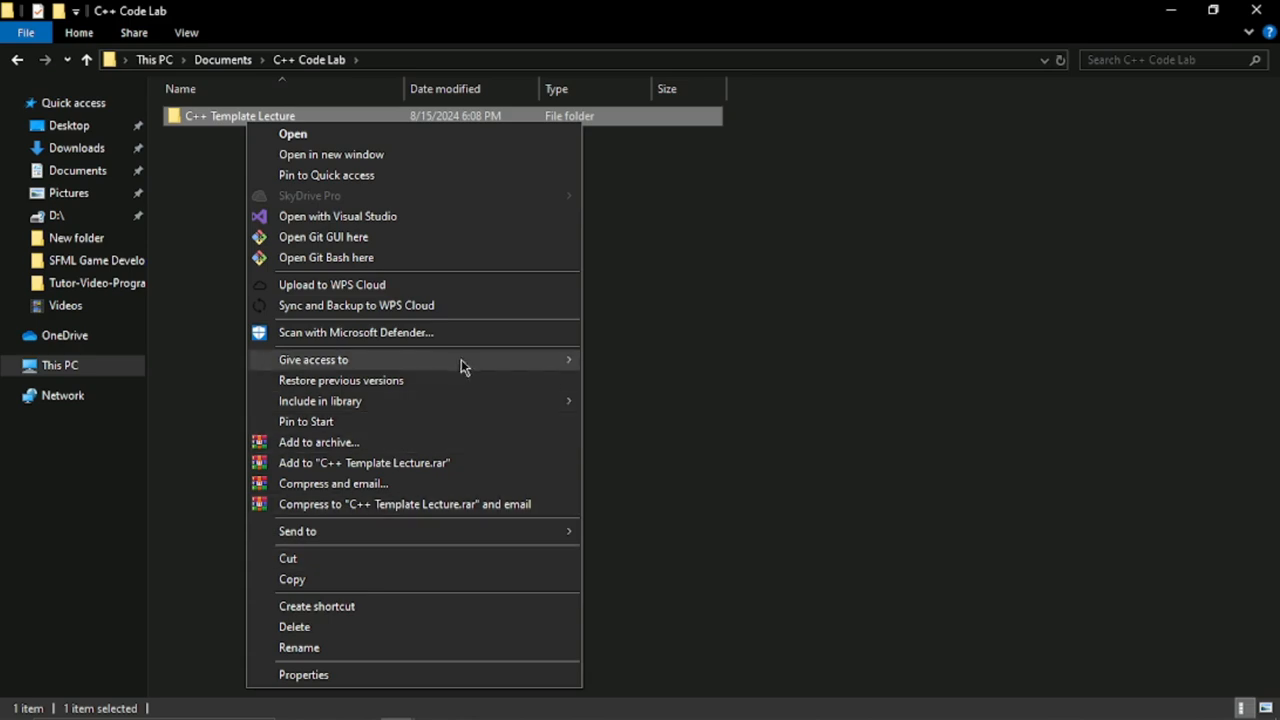
mouse_move(463, 360)
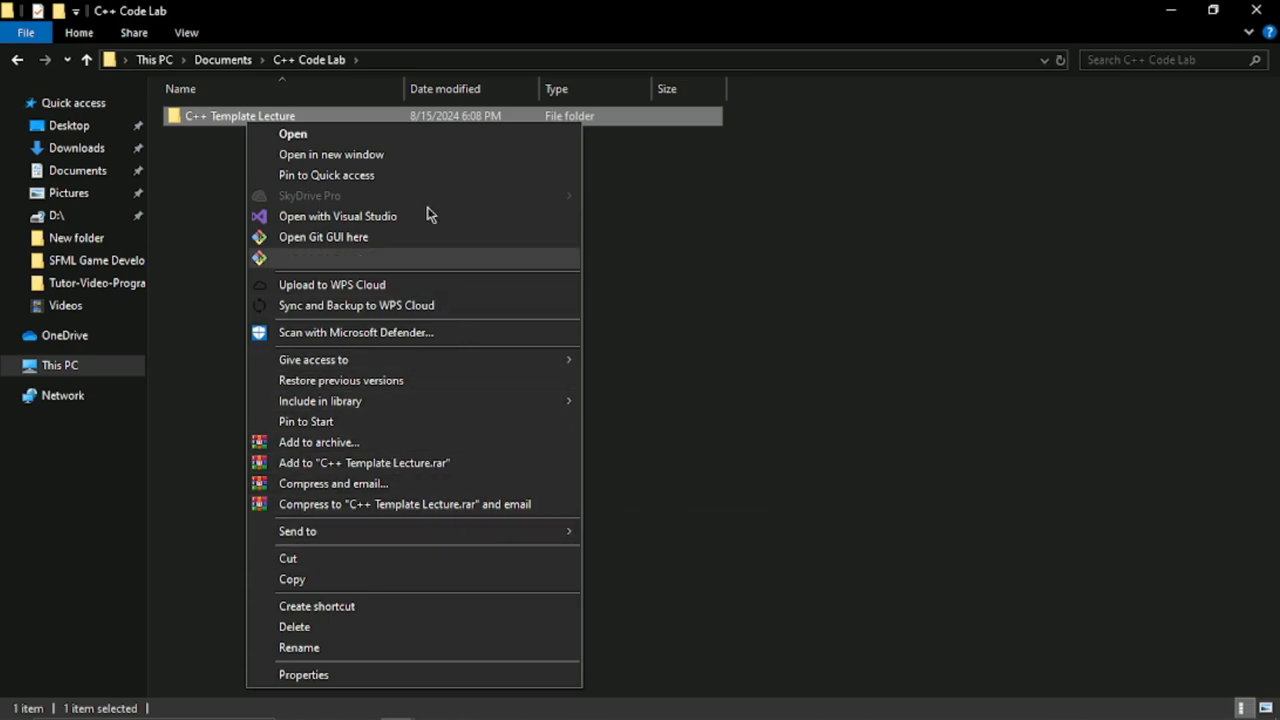
Leave the C++ Code Lab folder and return to the folder that holds the Visual Studio Code shortcut
click(70, 372)
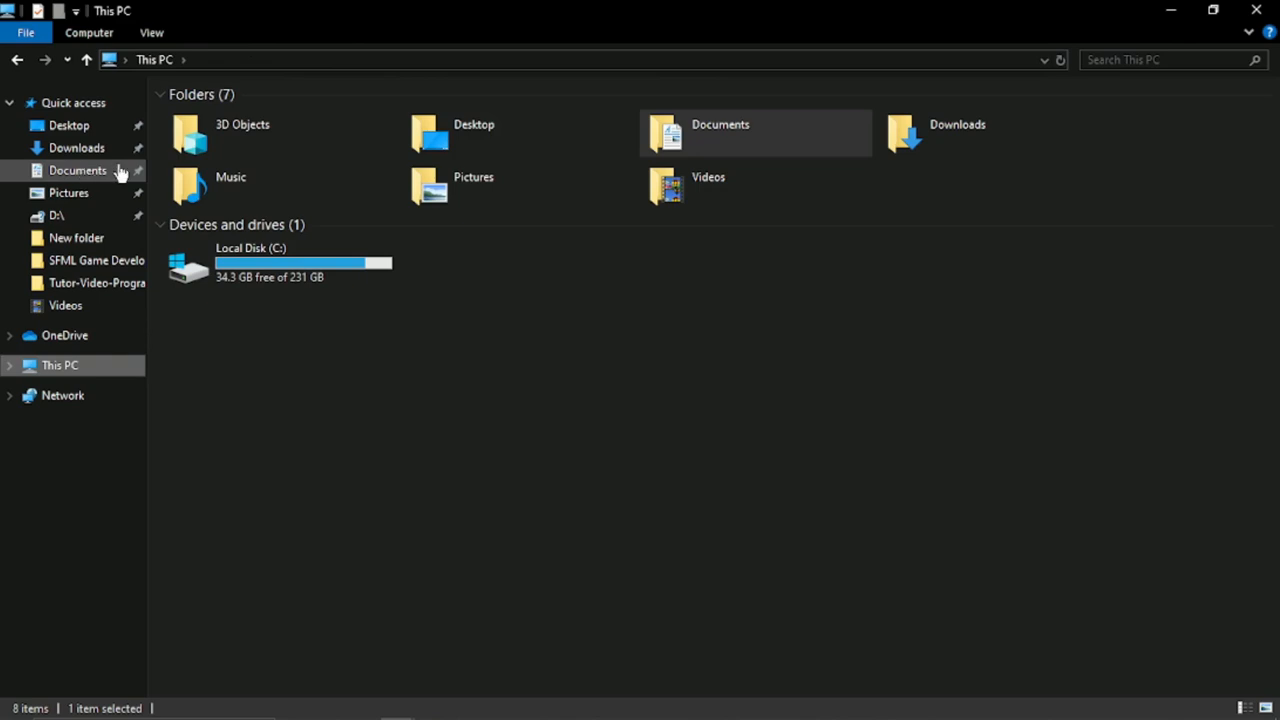
click(13, 61)
click(13, 61)
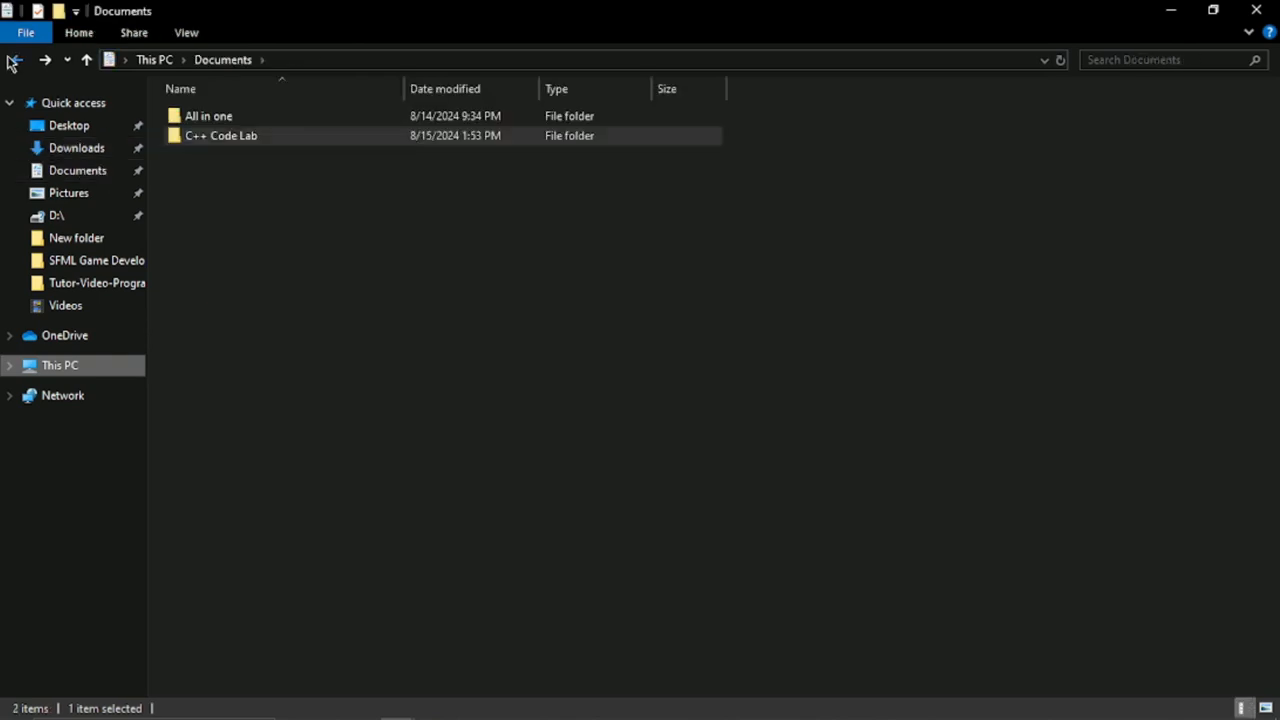
click(13, 61)
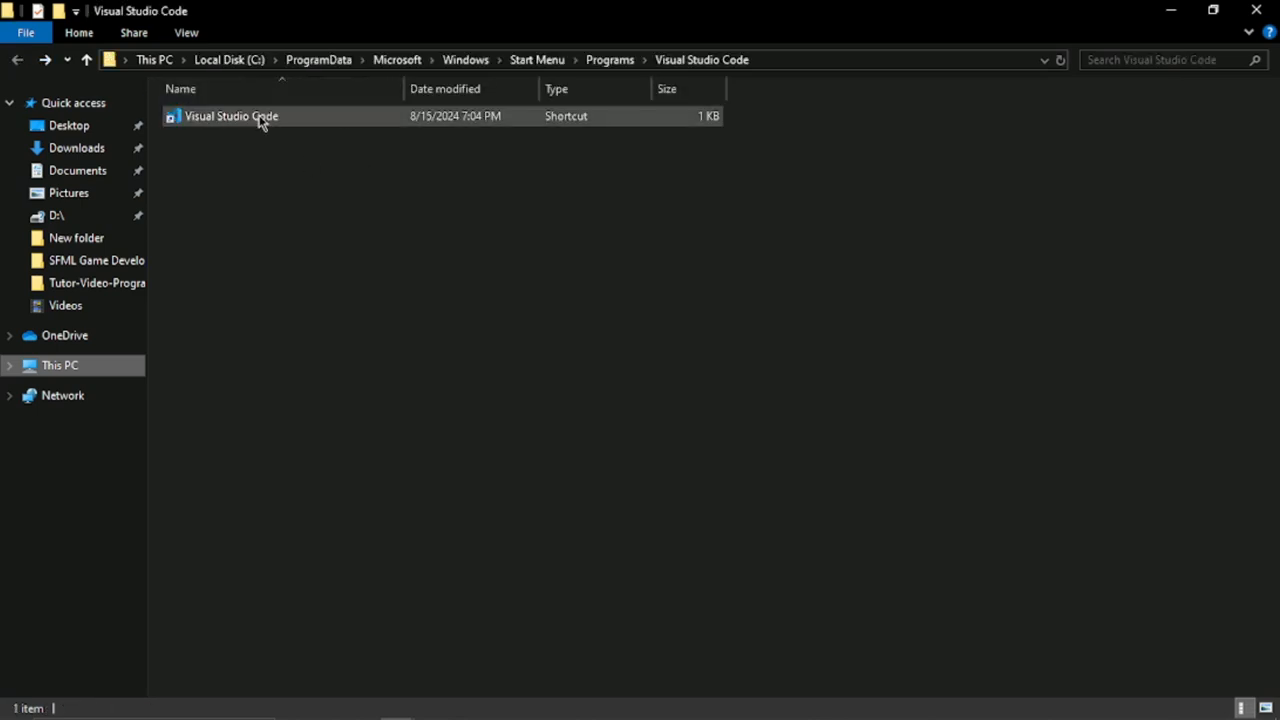
Examine the actions, shortcut tools and application tools available for the Visual Studio Code shortcut, without choosing any
click(260, 121)
right_click(258, 116)
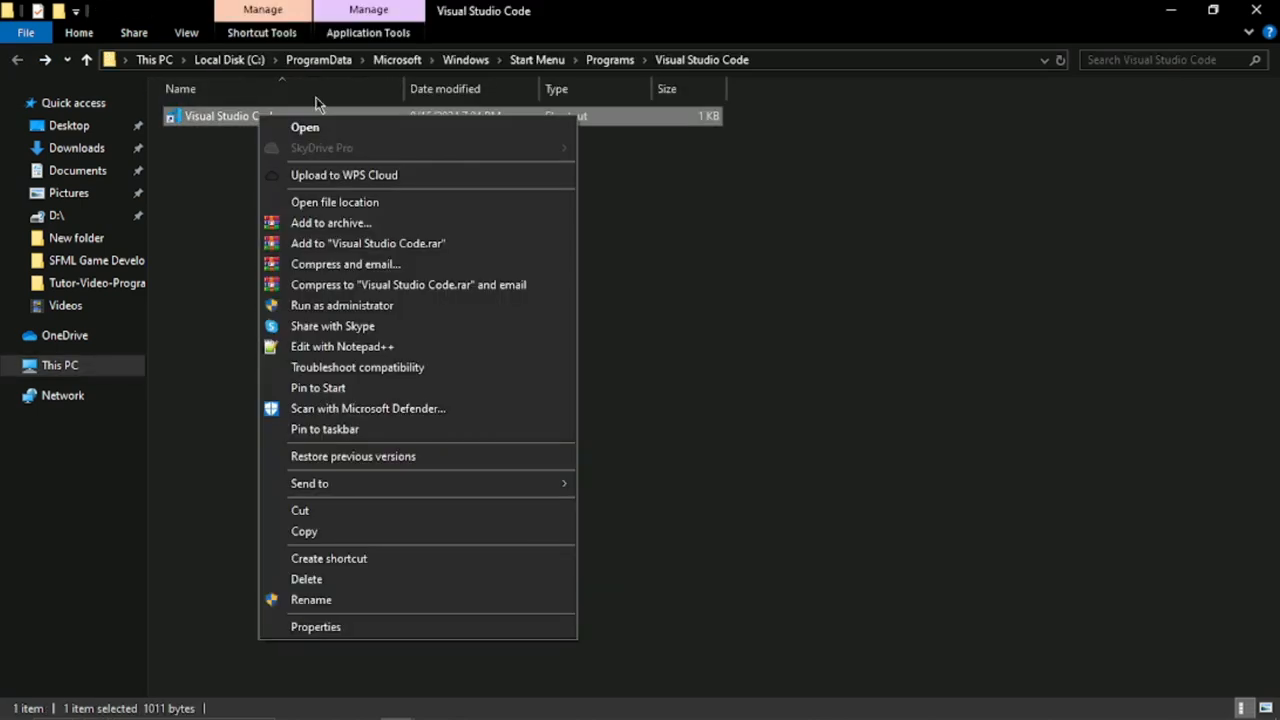
click(410, 36)
click(404, 35)
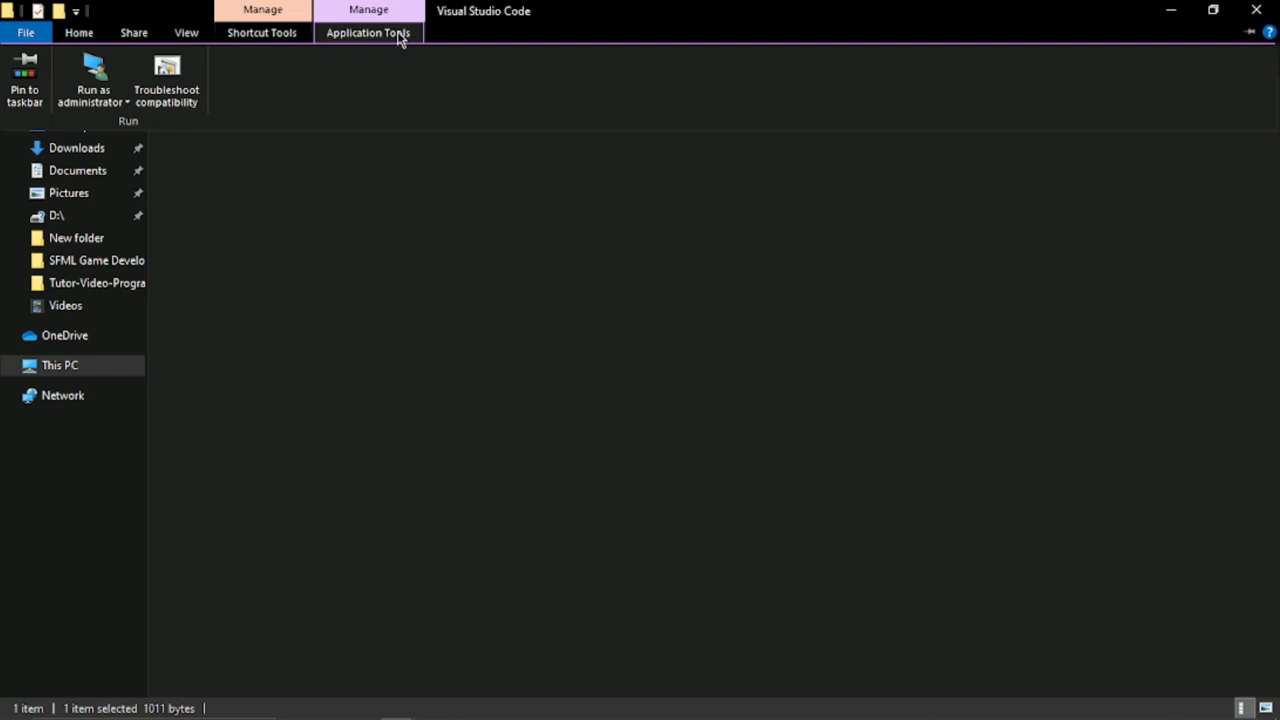
click(283, 31)
click(283, 31)
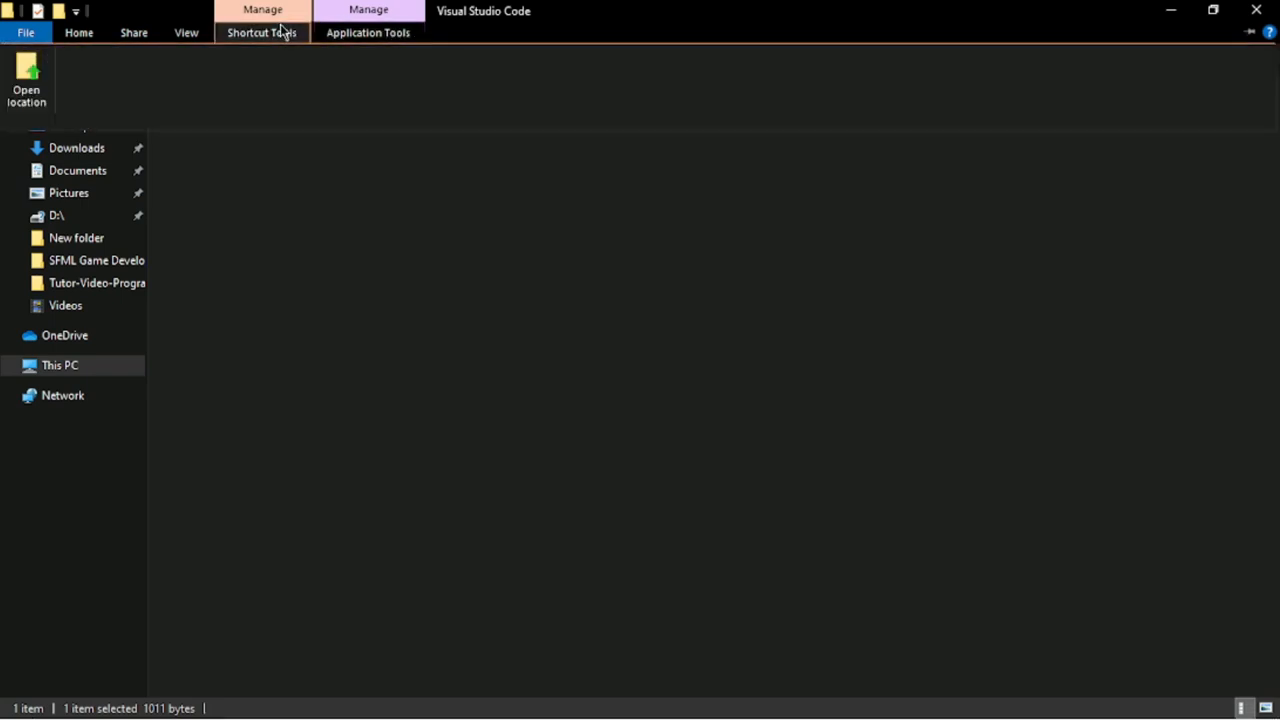
click(358, 38)
click(365, 40)
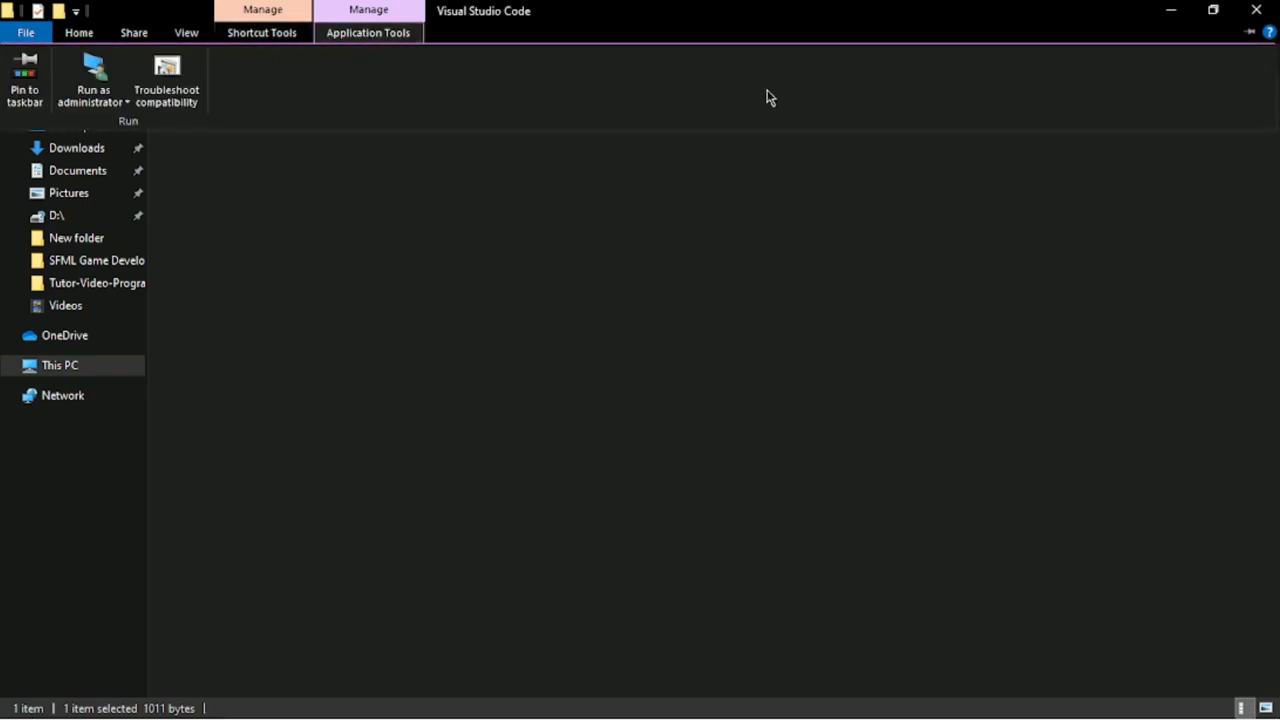
click(1249, 33)
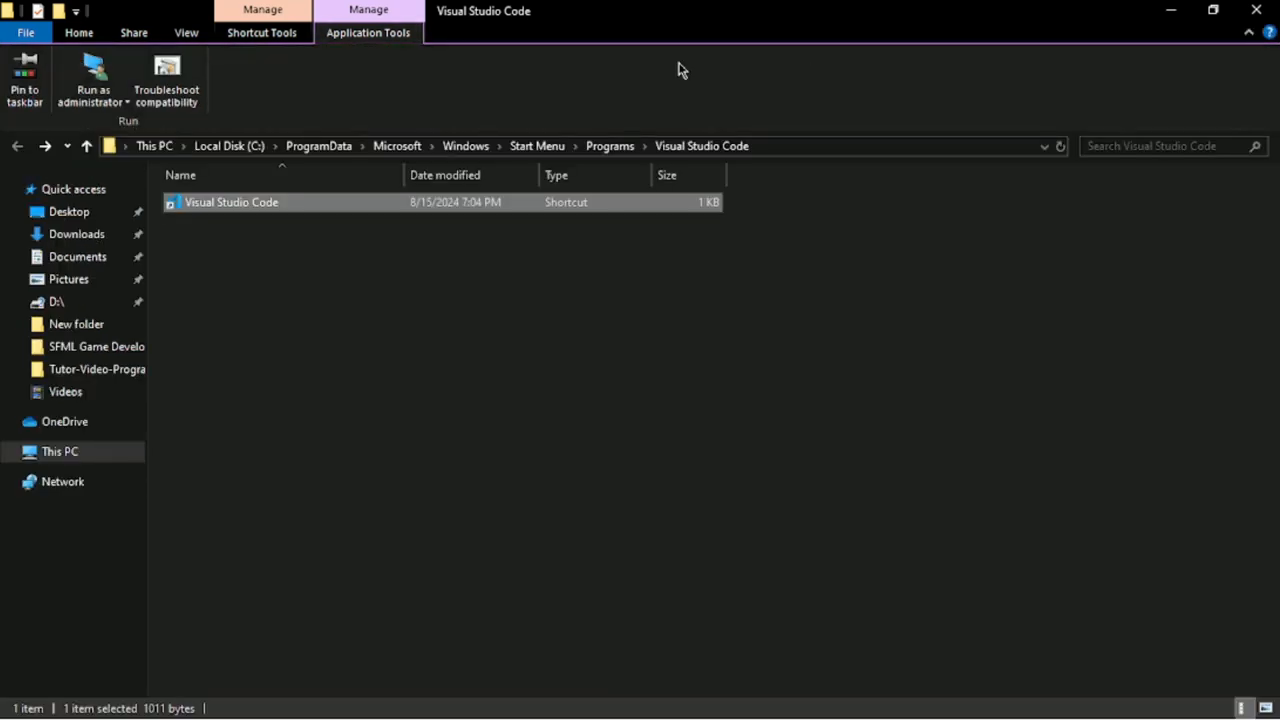
click(1249, 33)
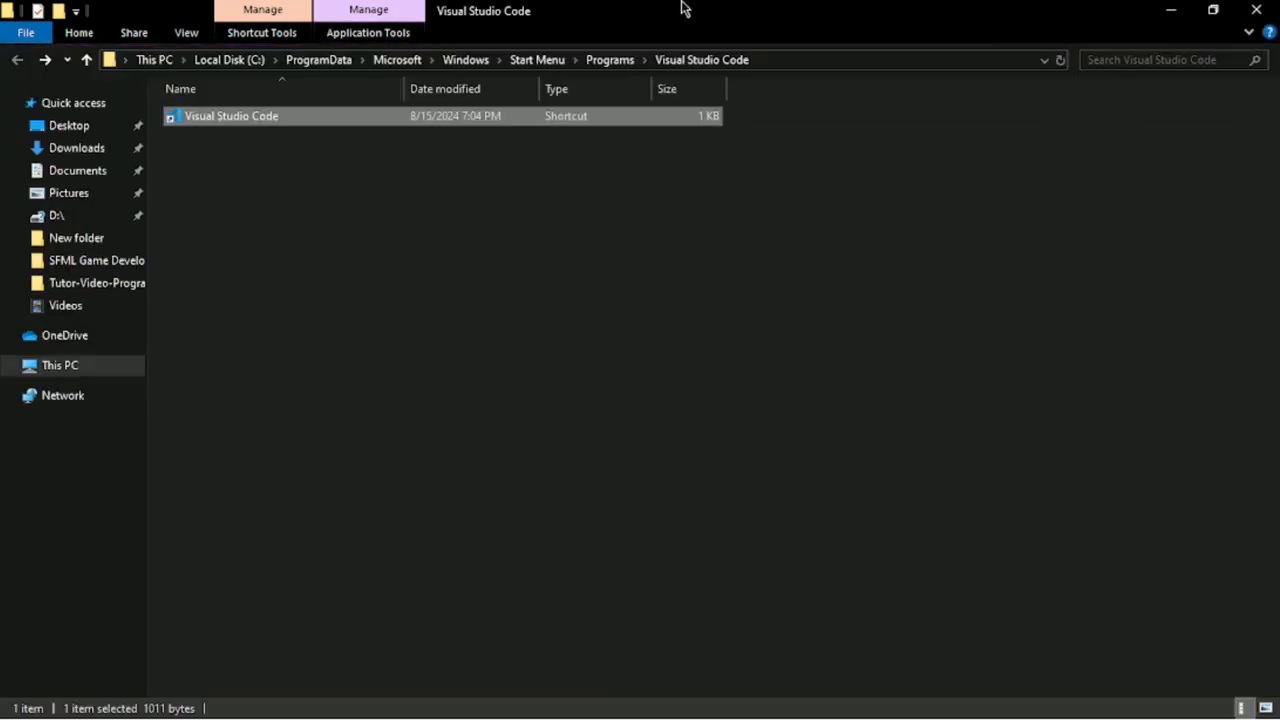
Try to launch Visual Studio Code from its shortcut, refreshing the desktop meanwhile, and close its window
double_click(347, 118)
click(1171, 10)
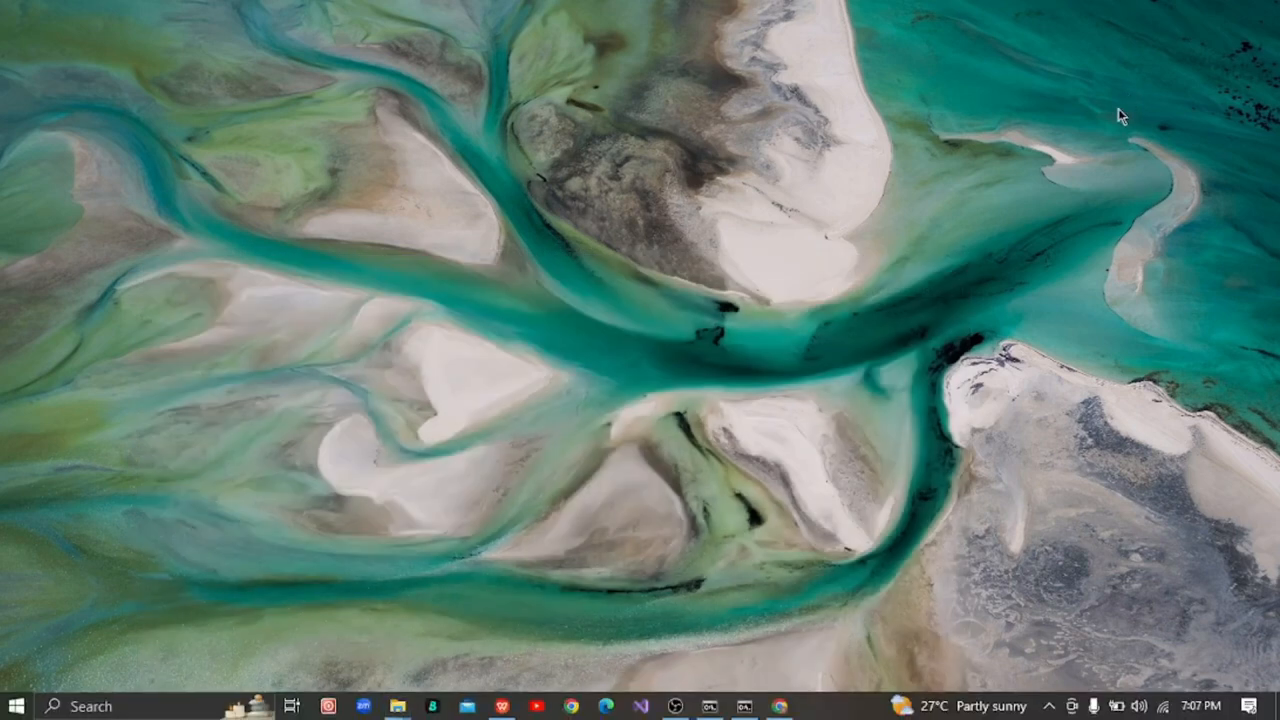
right_click(882, 254)
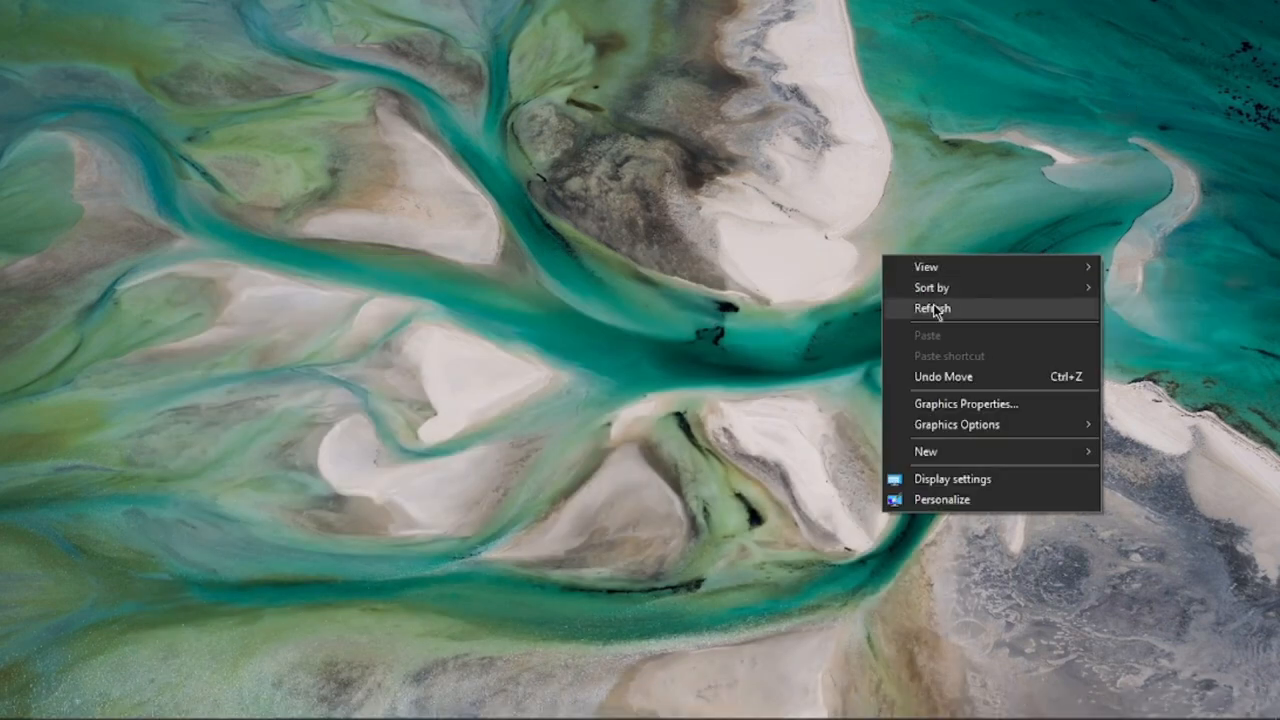
click(930, 308)
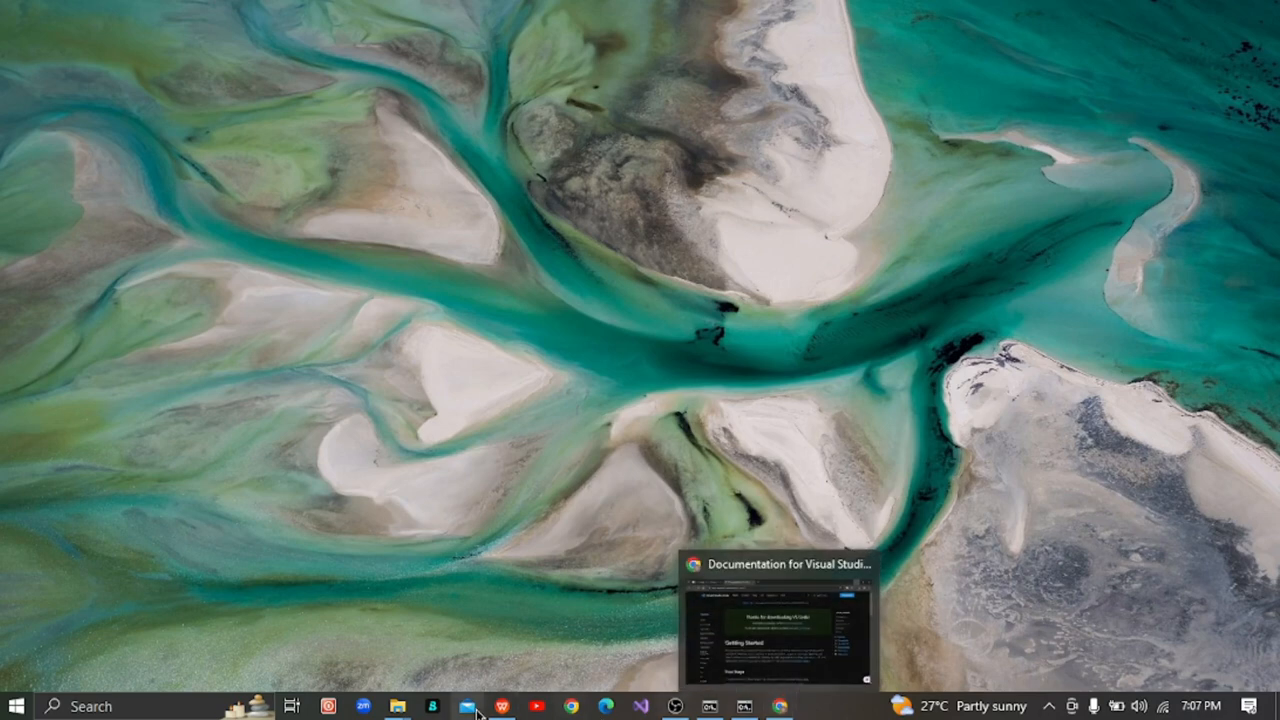
mouse_move(815, 702)
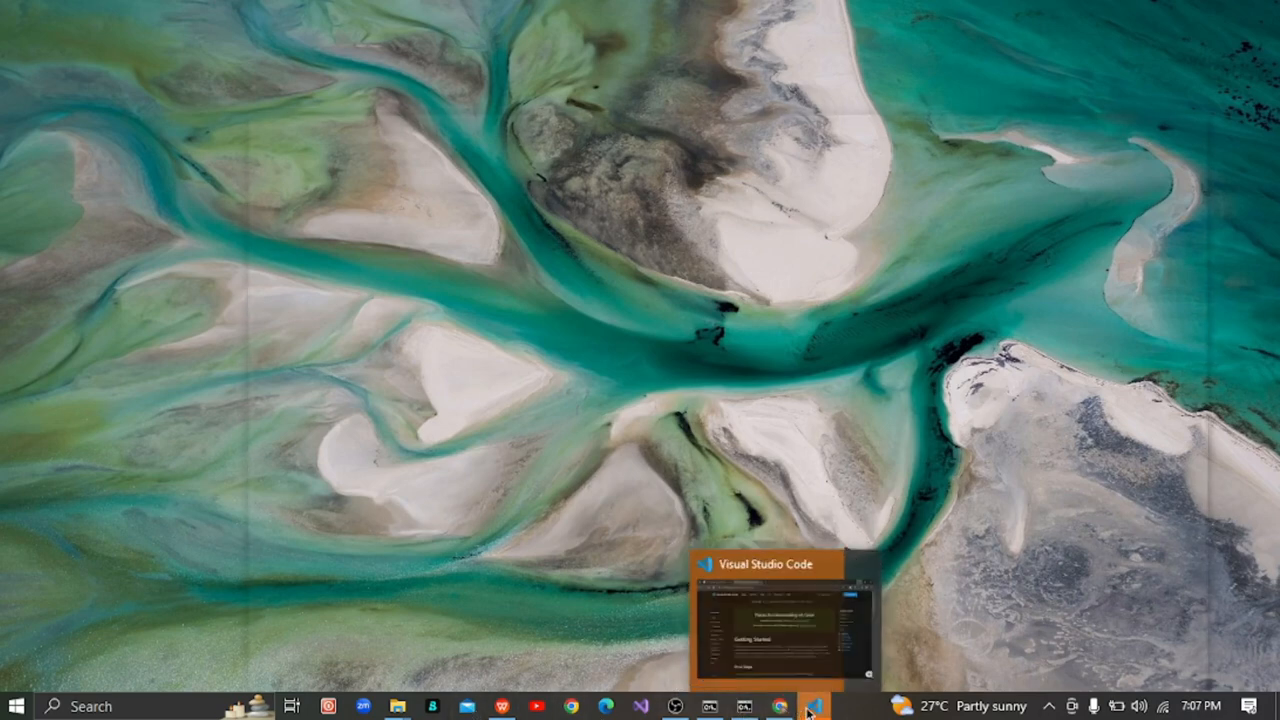
click(838, 620)
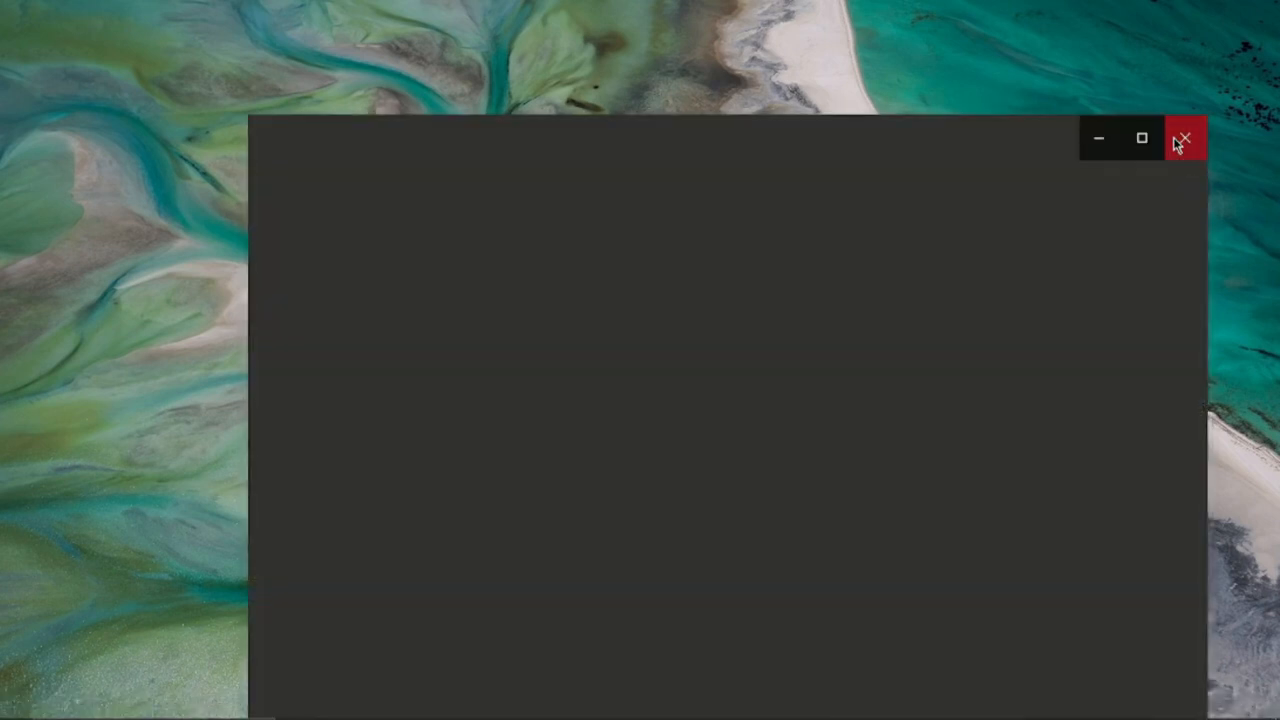
click(1177, 145)
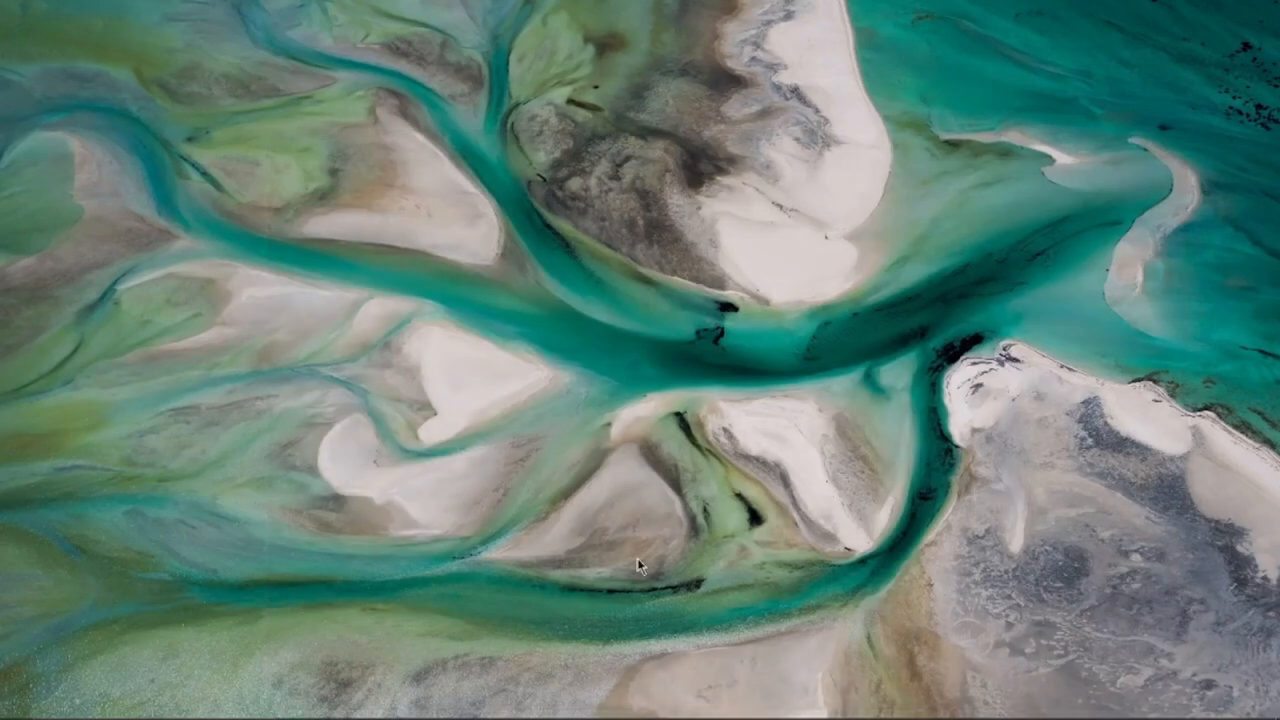
Return to the folder that holds the Visual Studio Code shortcut and launch Visual Studio Code from it
mouse_move(703, 703)
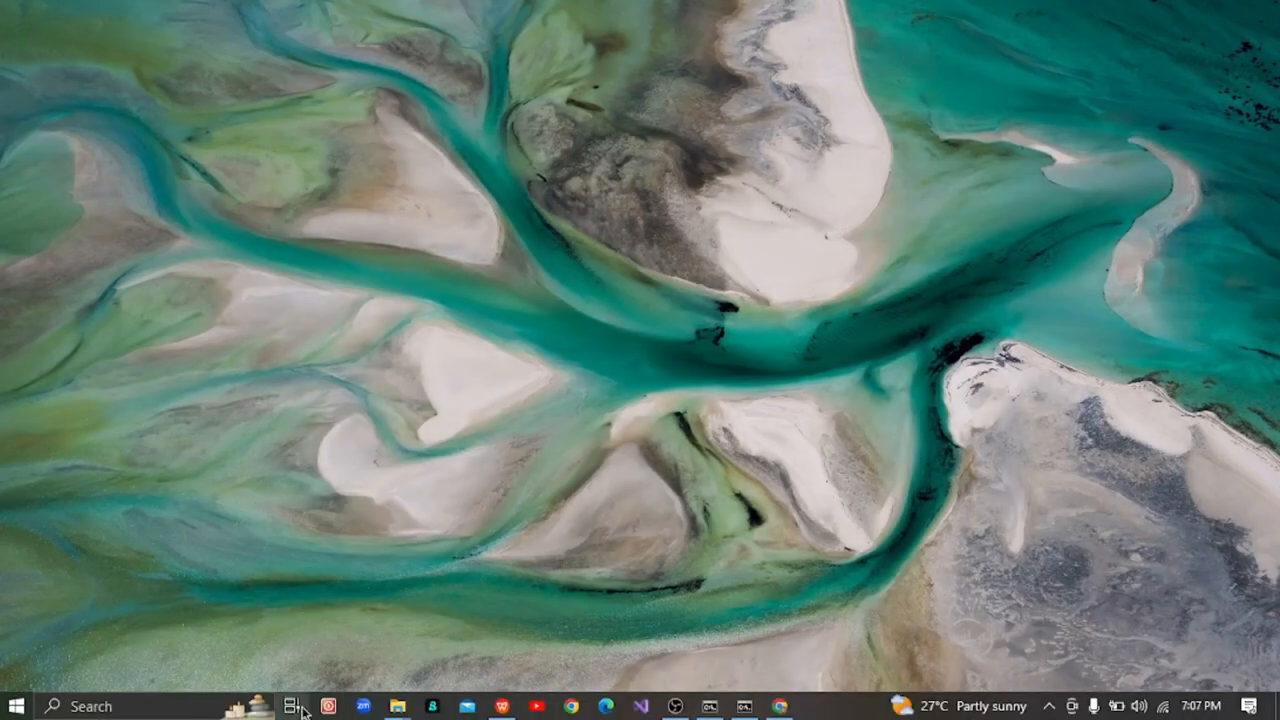
mouse_move(397, 704)
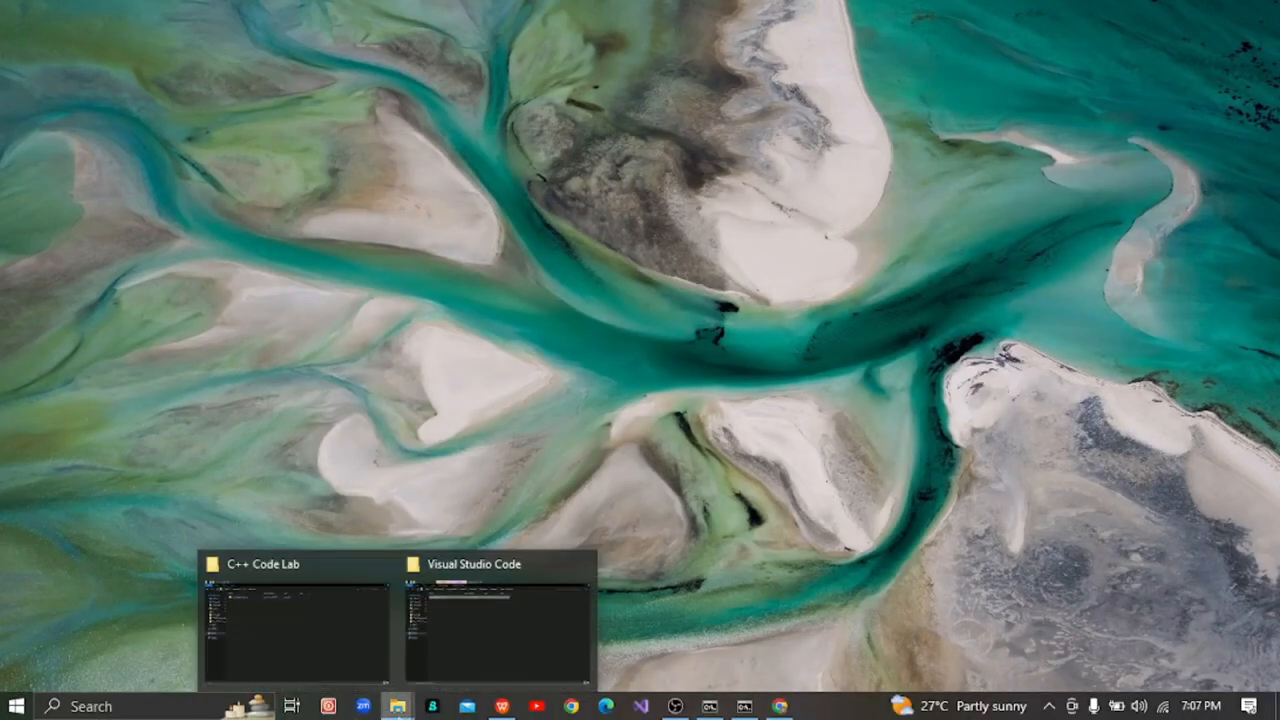
click(492, 652)
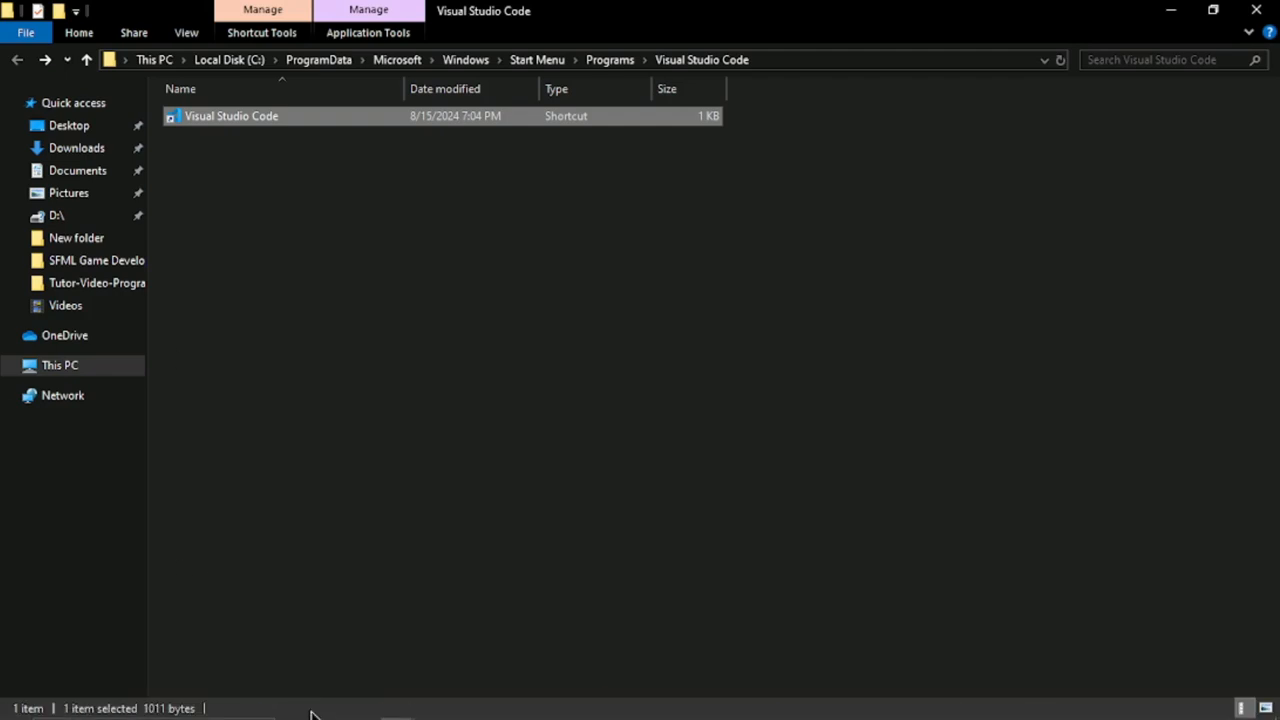
mouse_move(397, 706)
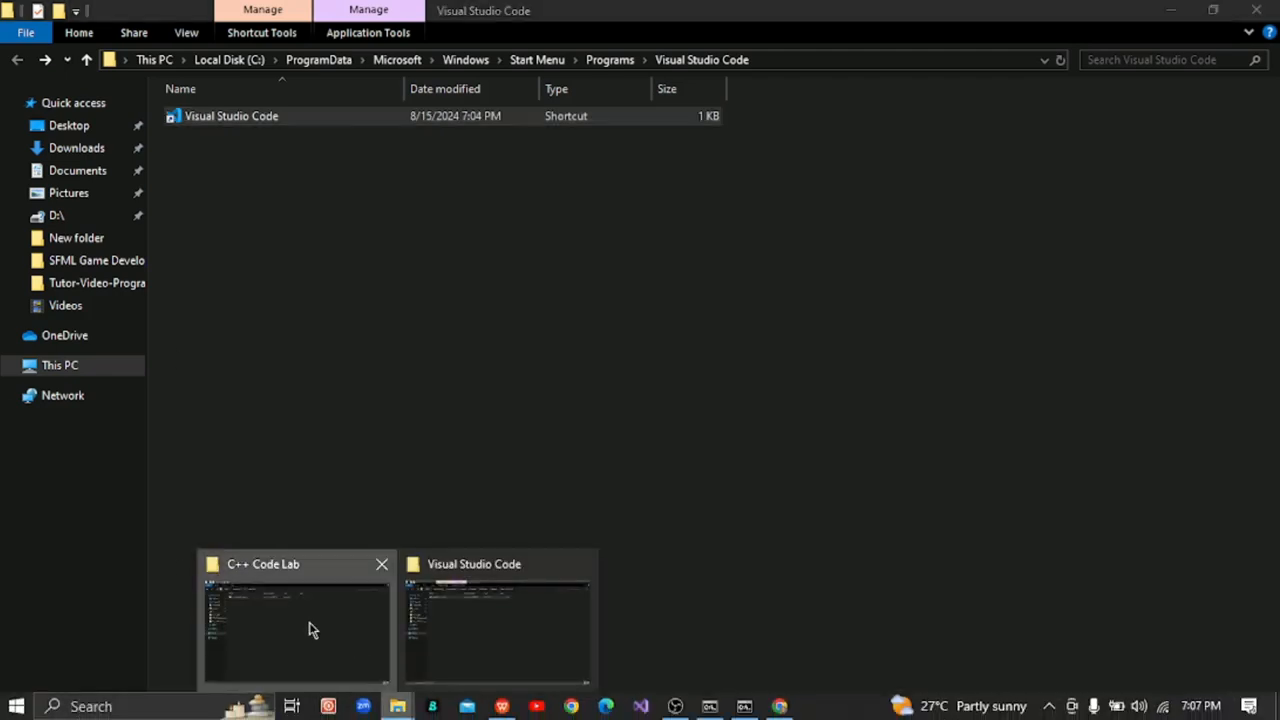
click(309, 629)
right_click(264, 115)
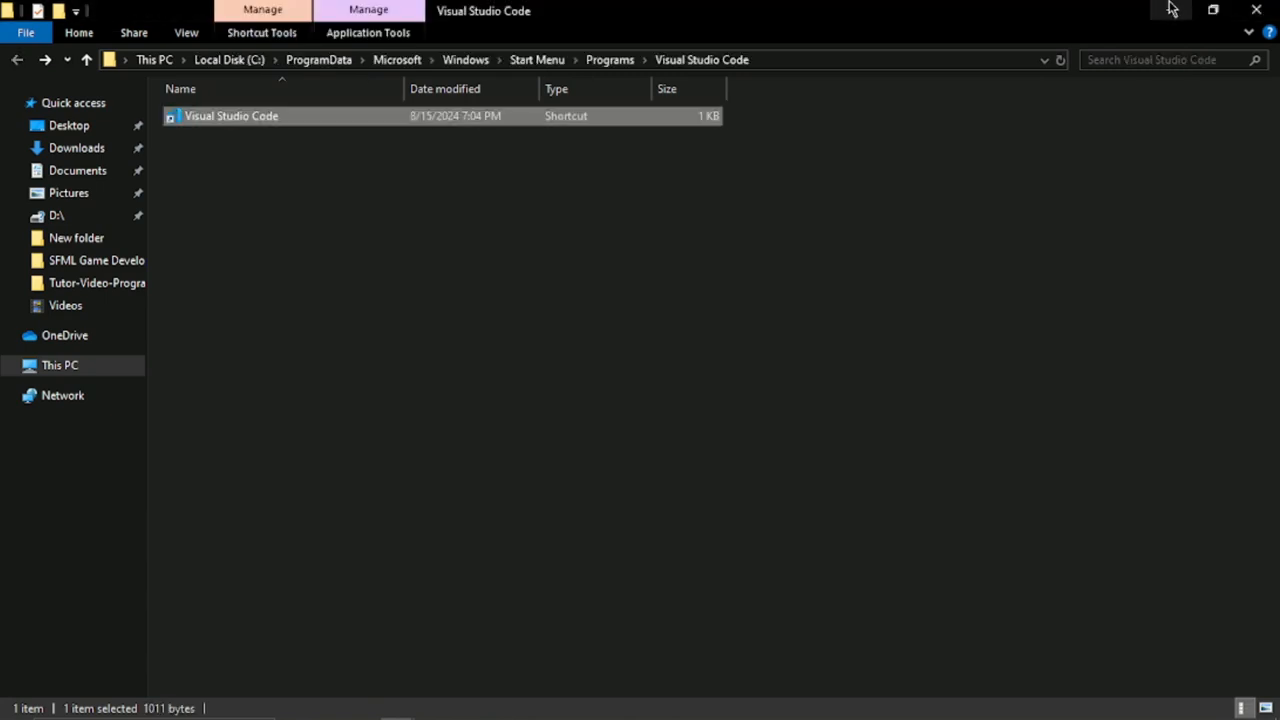
double_click(308, 116)
right_click(210, 116)
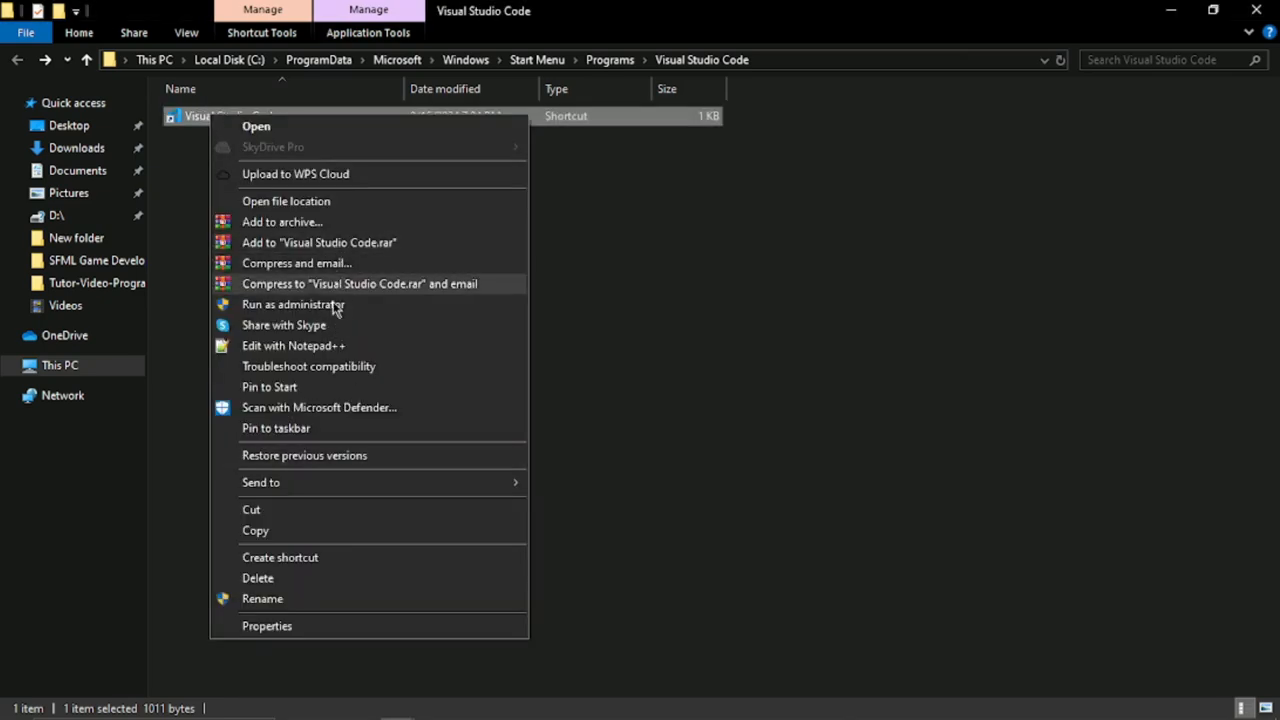
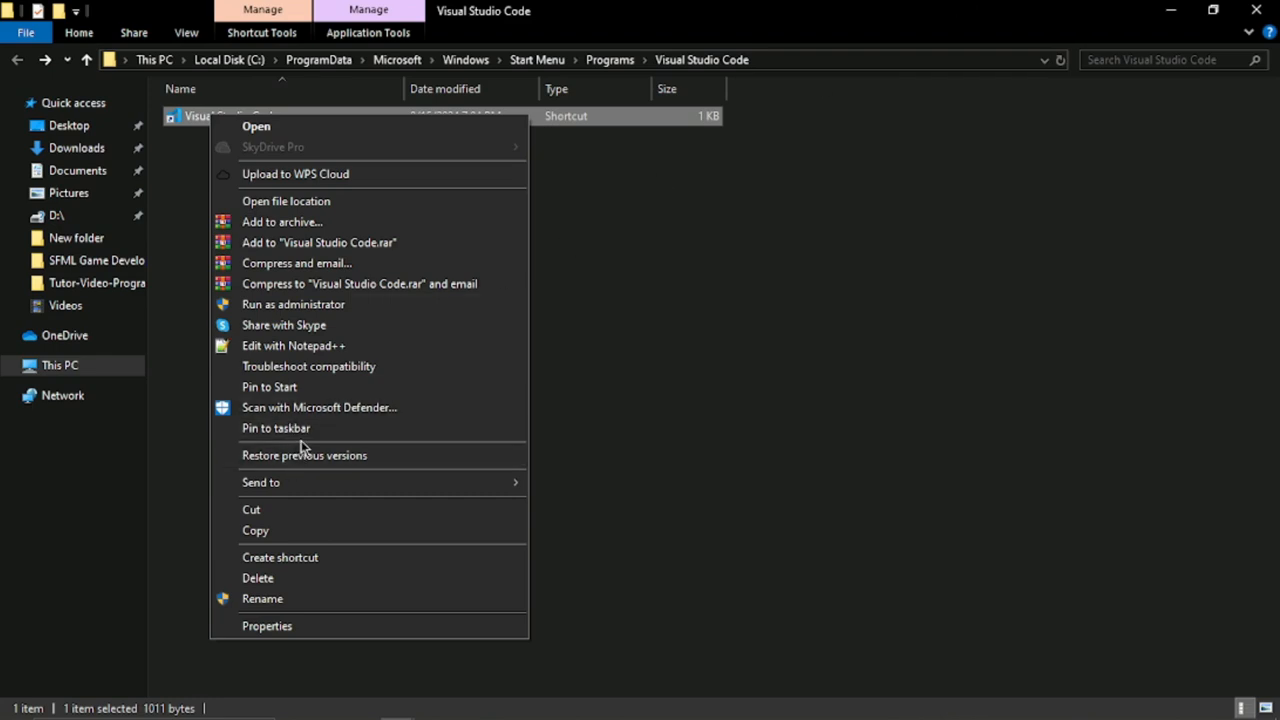
click(1174, 5)
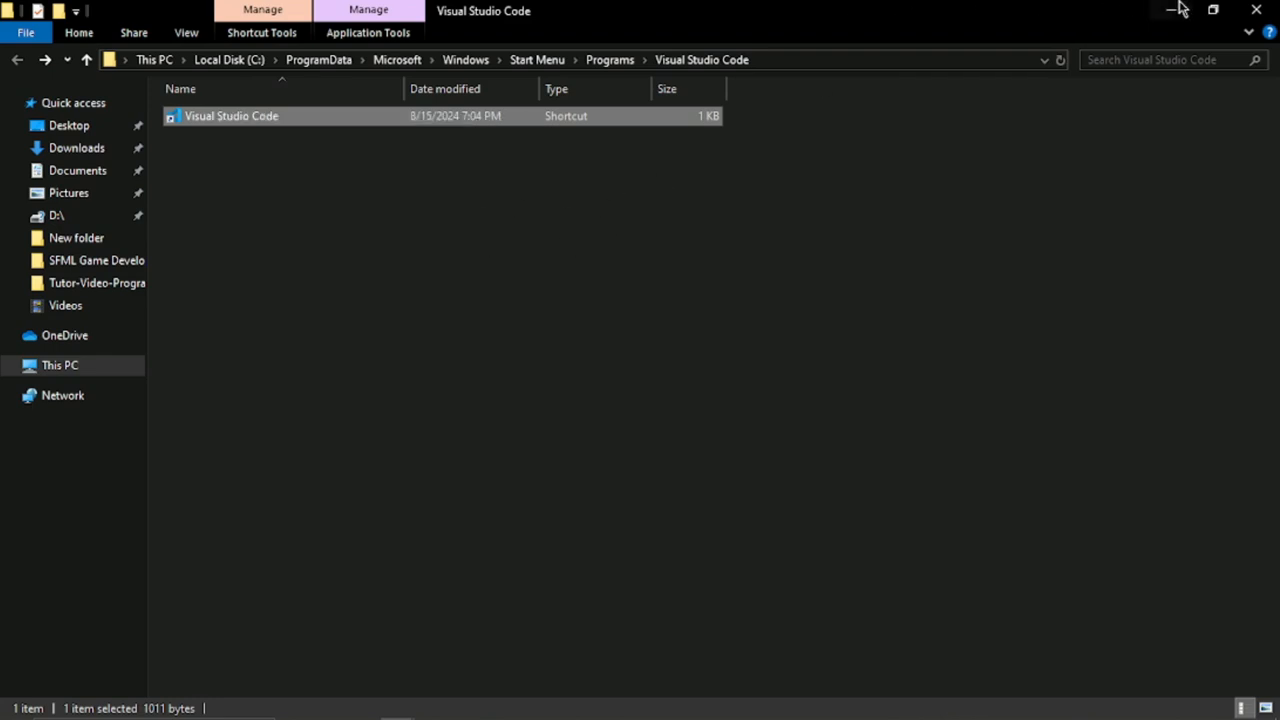
Close the main.cpp editor in the launched Visual Studio Code and maximize its window
click(1174, 6)
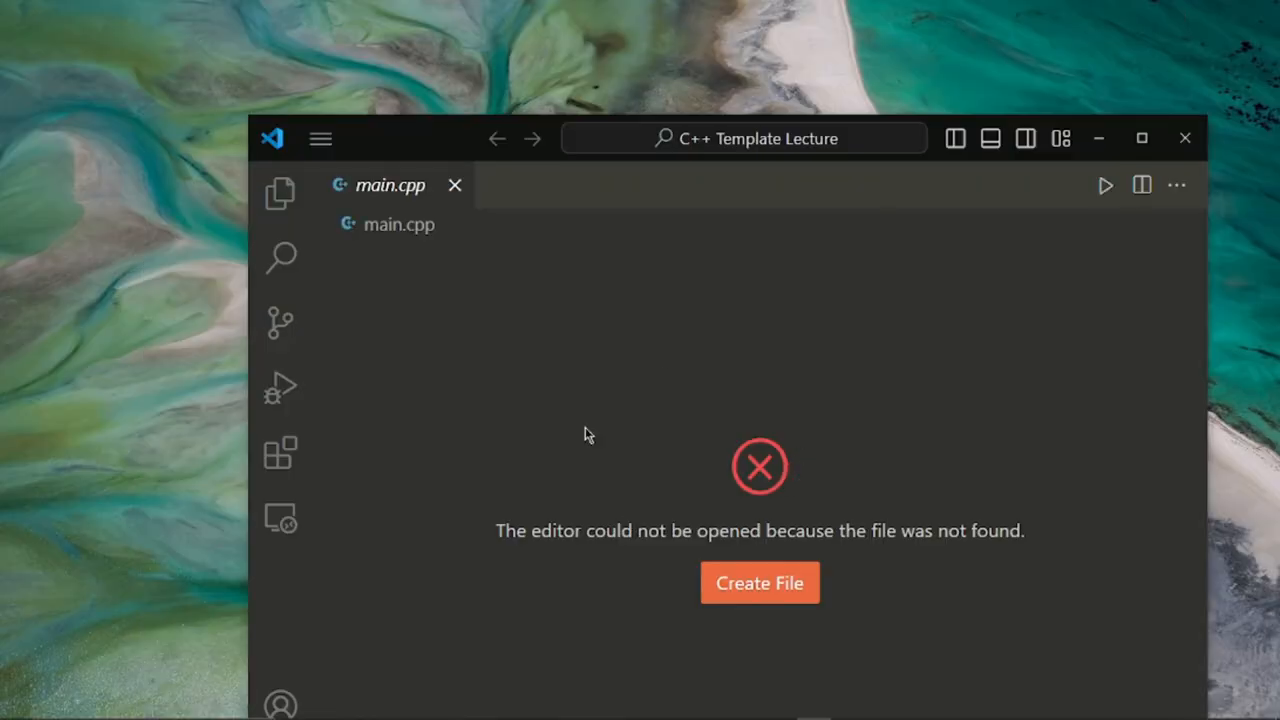
click(455, 188)
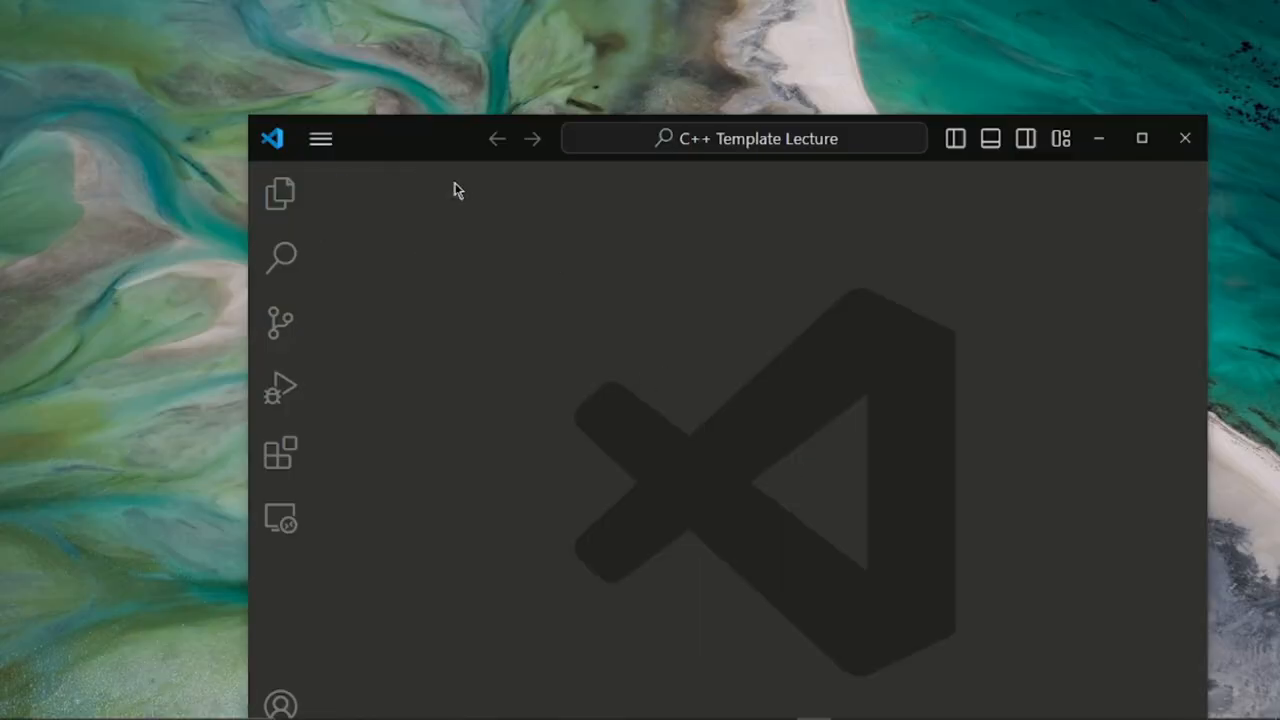
click(1148, 152)
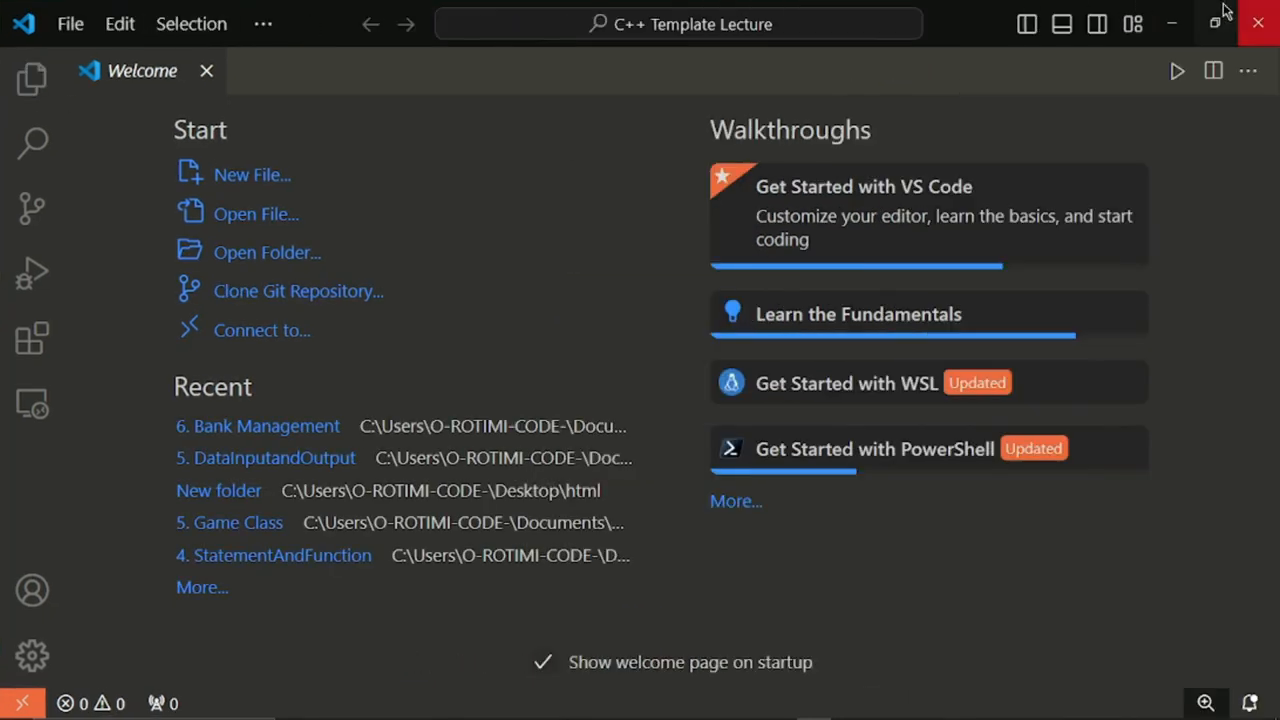
Switch to the C++ Code Lab folder window and check the actions available for the C++ Template Lecture folder
mouse_move(191, 714)
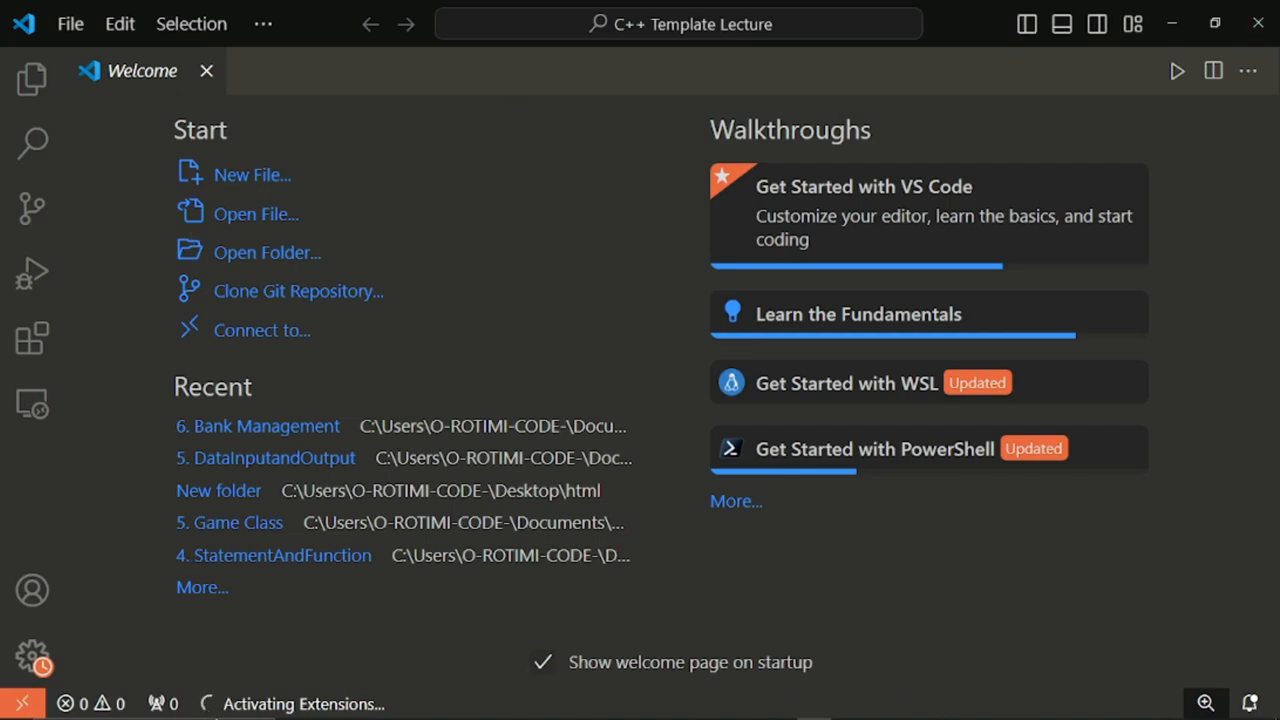
click(398, 706)
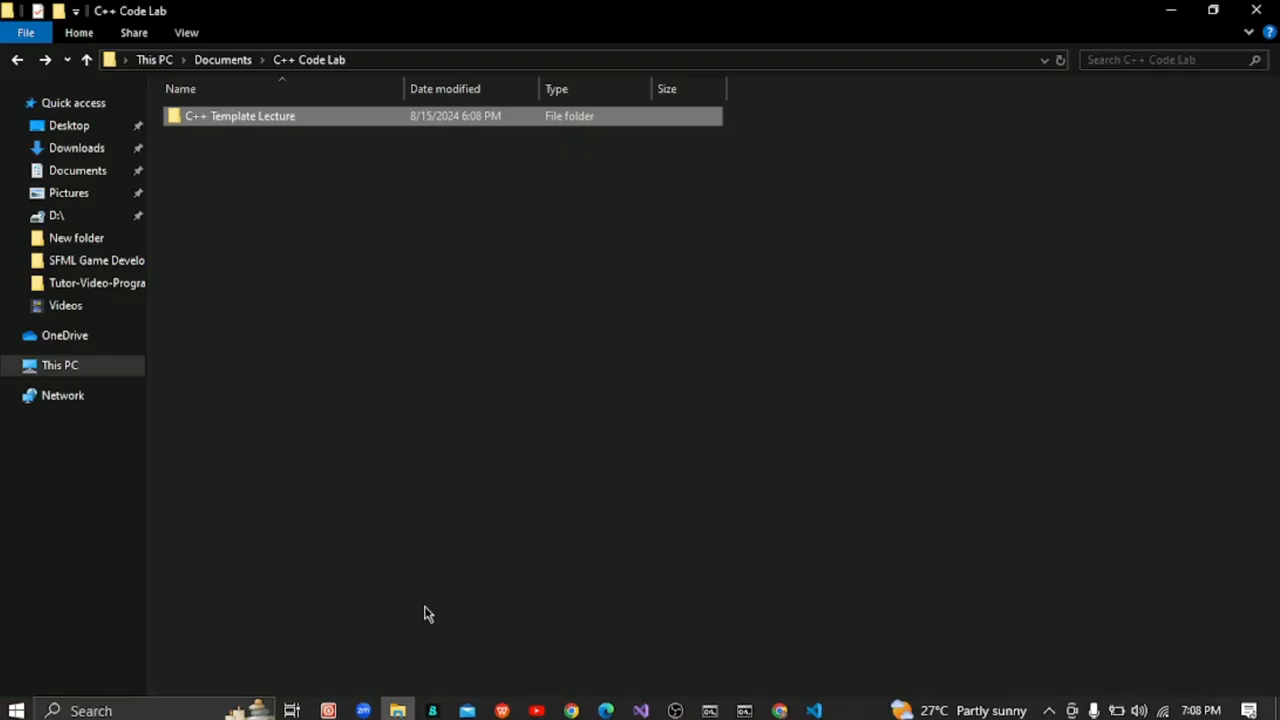
right_click(266, 120)
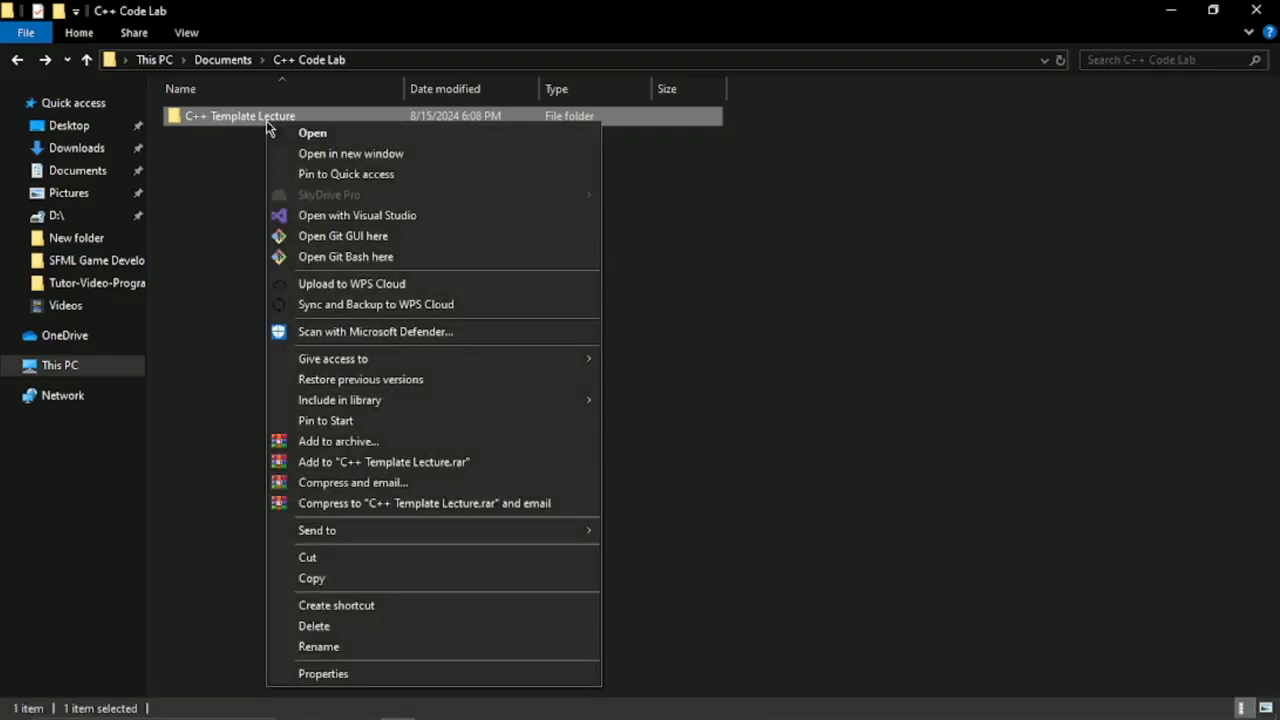
click(693, 274)
Refresh the C++ Code Lab folder several times and recheck the actions available for C++ Template Lecture
right_click(697, 279)
click(751, 341)
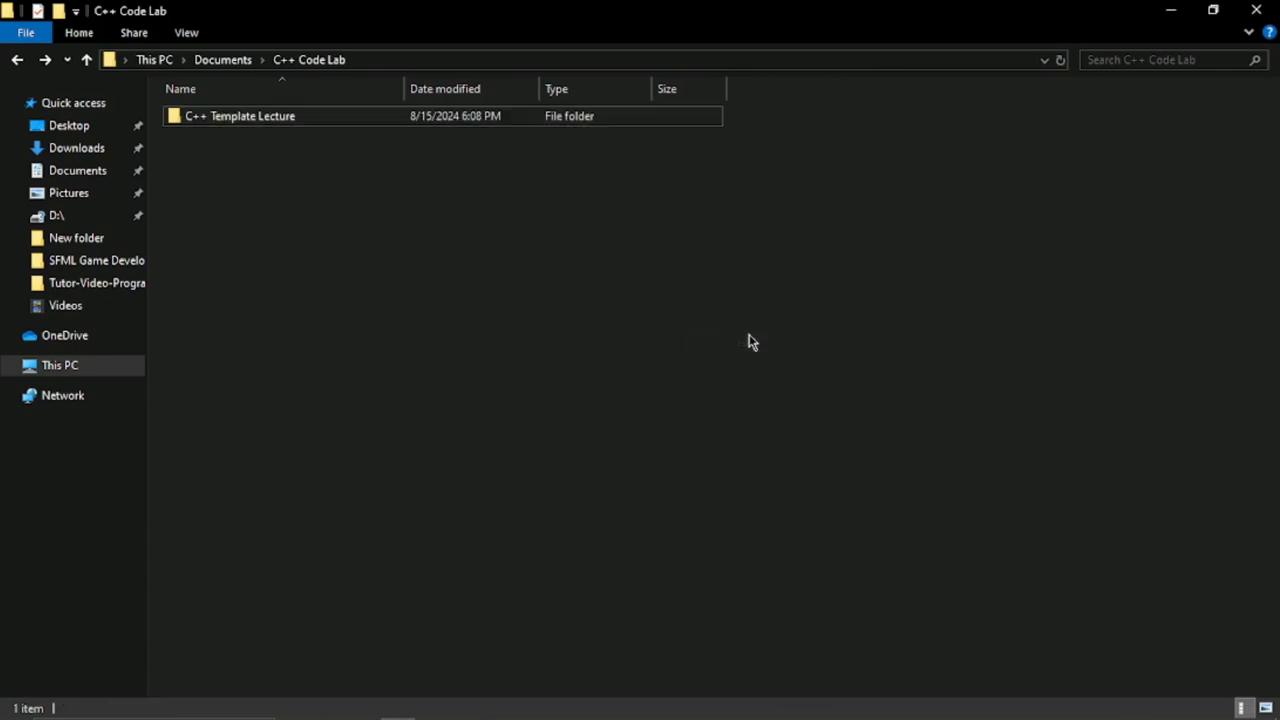
right_click(421, 222)
click(460, 293)
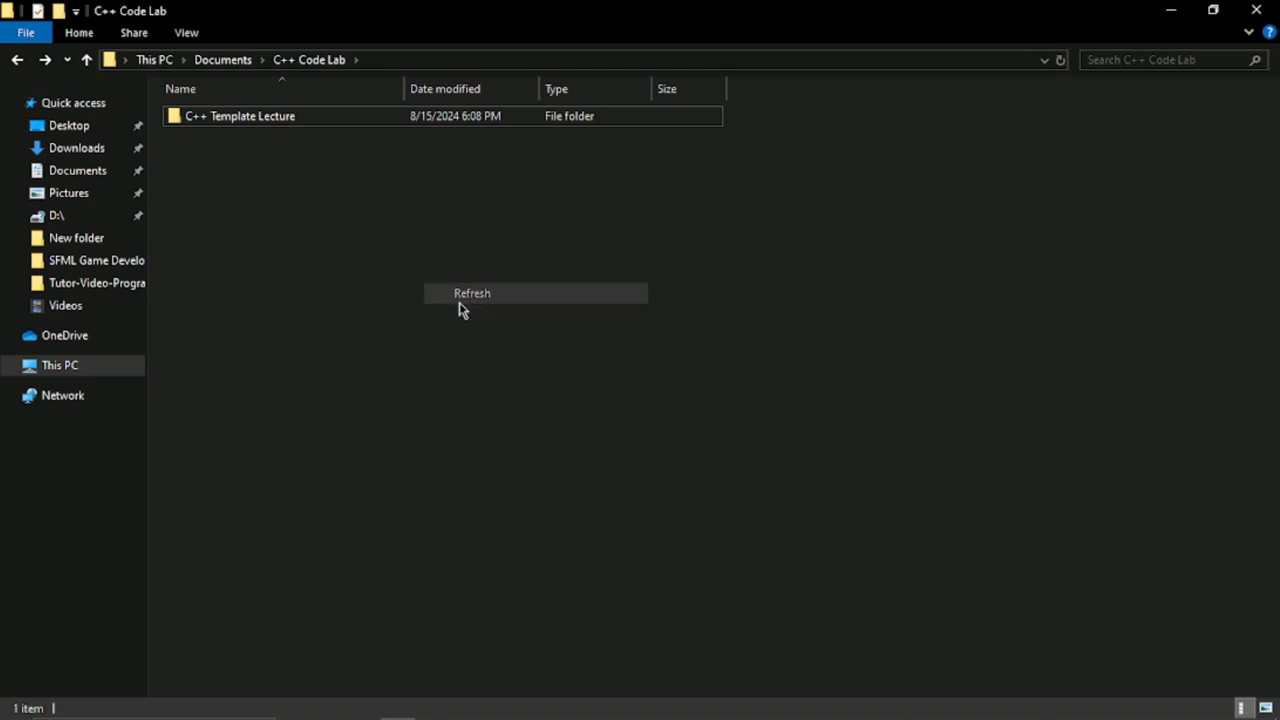
right_click(459, 302)
click(516, 377)
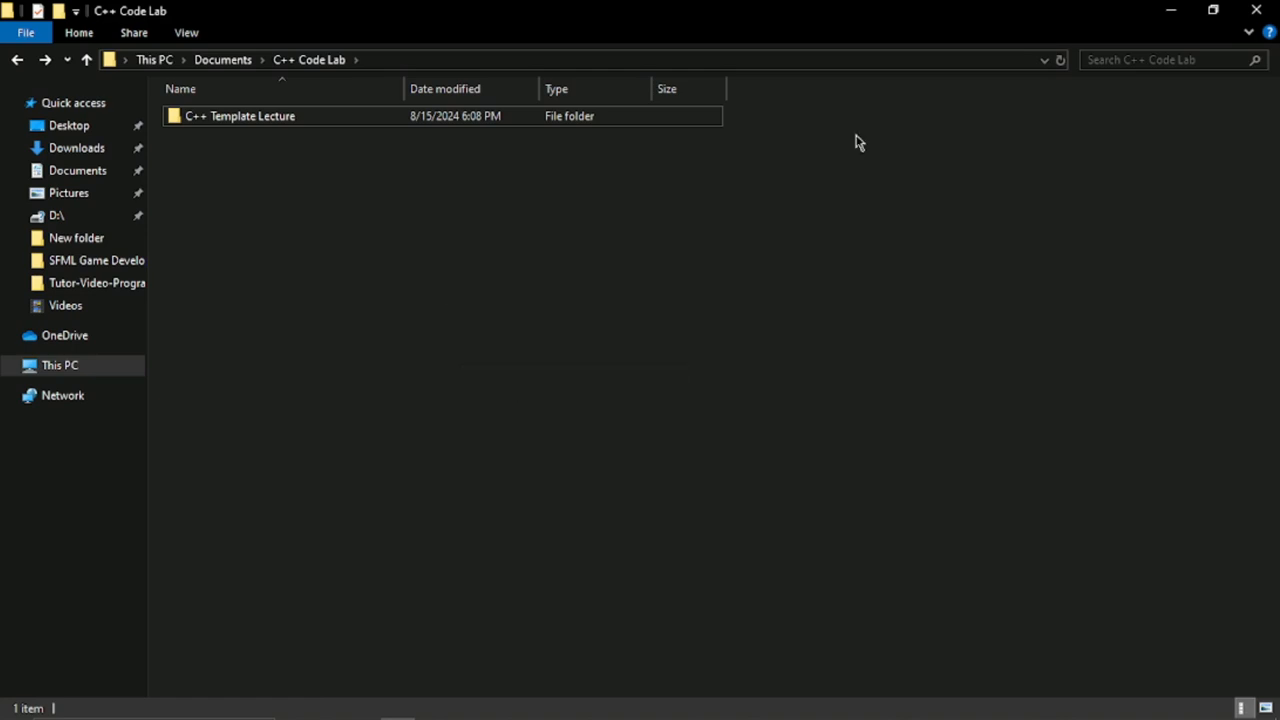
right_click(637, 238)
click(680, 306)
click(256, 120)
right_click(255, 118)
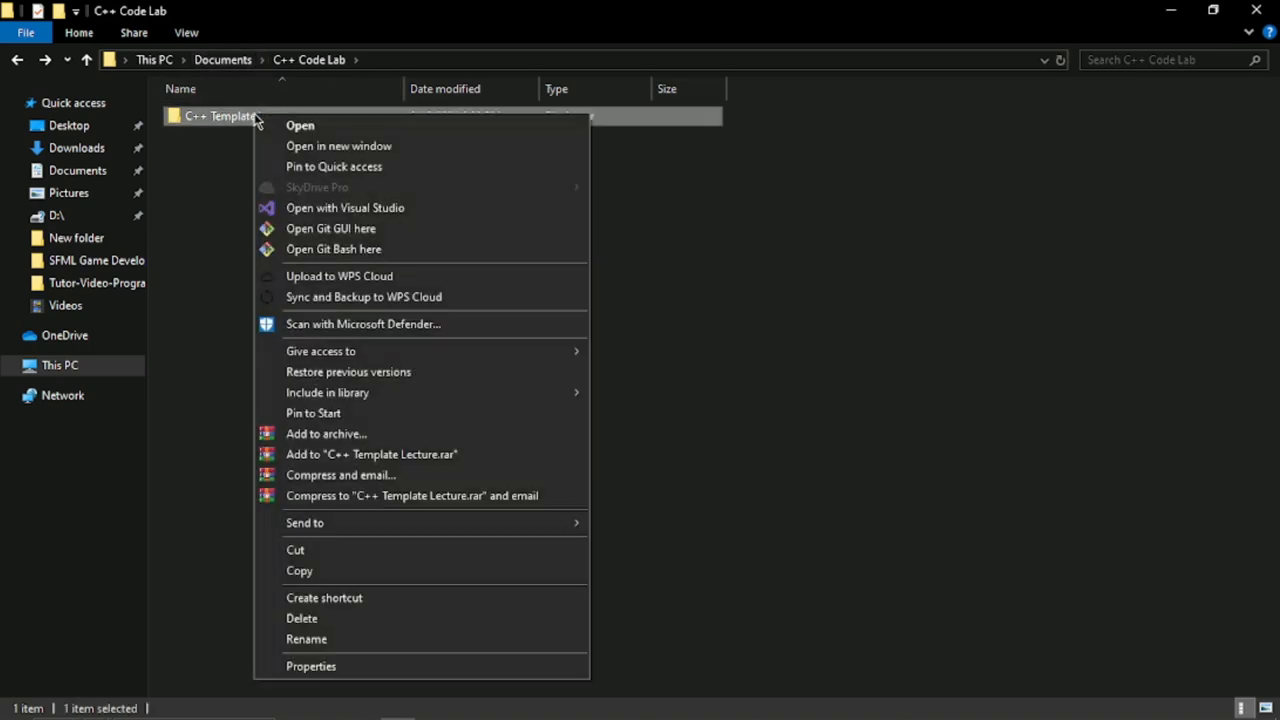
click(734, 277)
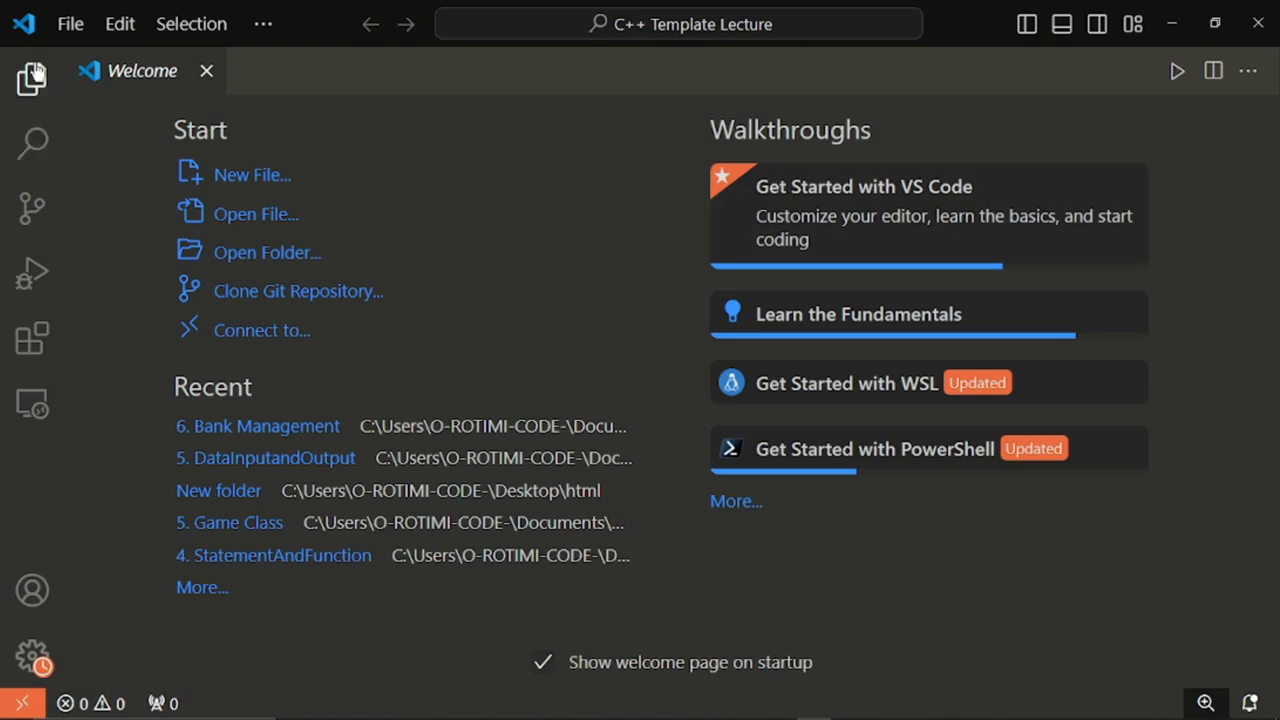
Switch to Visual Studio Code, view the C++ Template Lecture project in the Explorer and hide it again
click(33, 75)
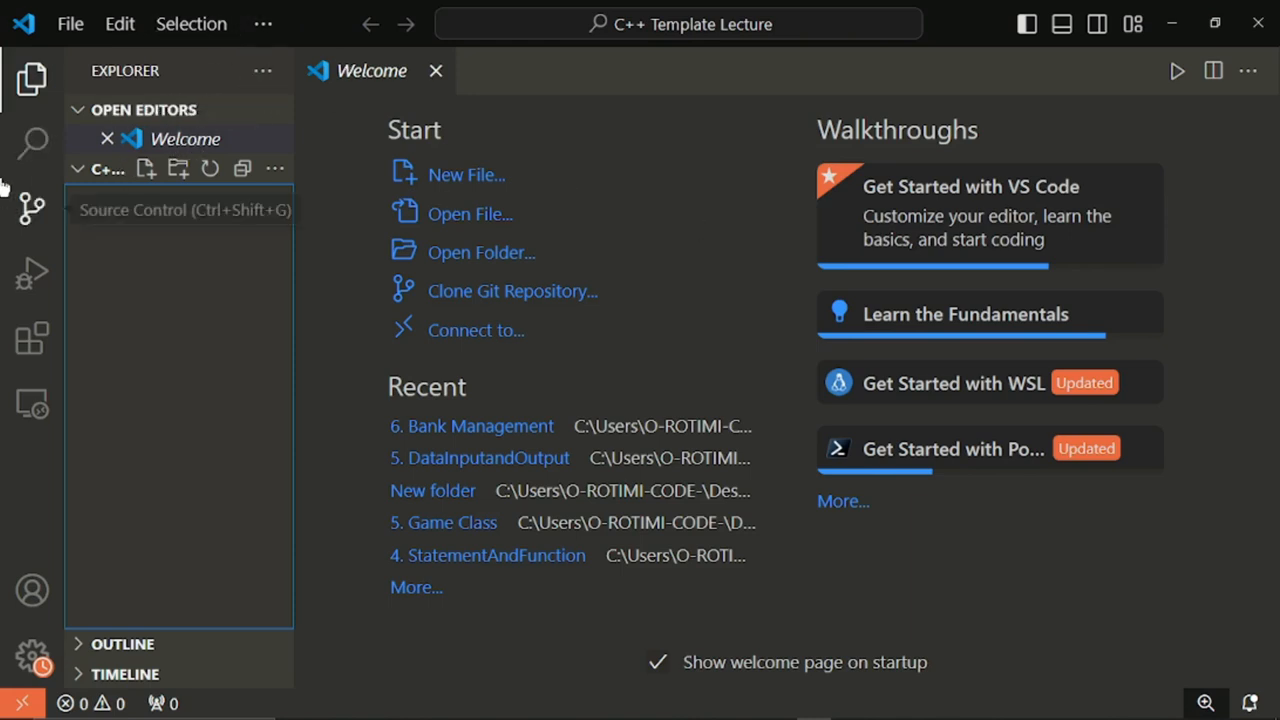
click(12, 78)
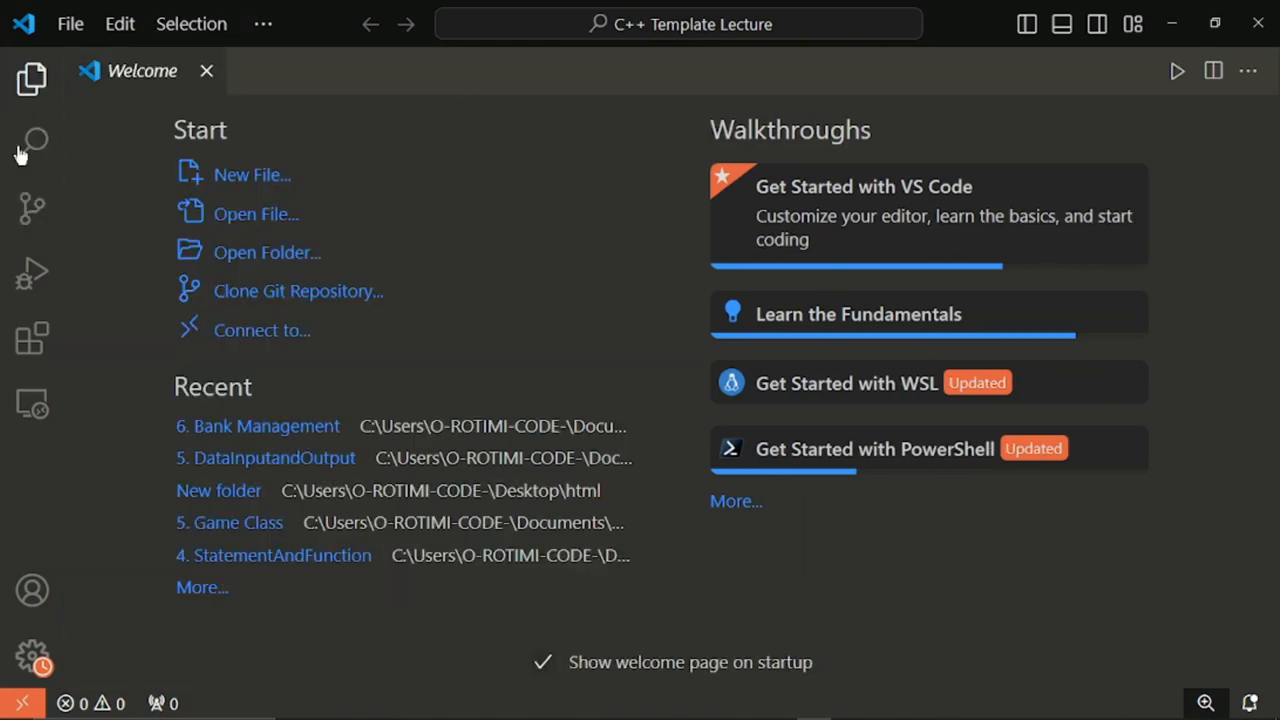
Search the extensions for "c/c" and open the details of Microsoft's C/C++ extension
click(32, 345)
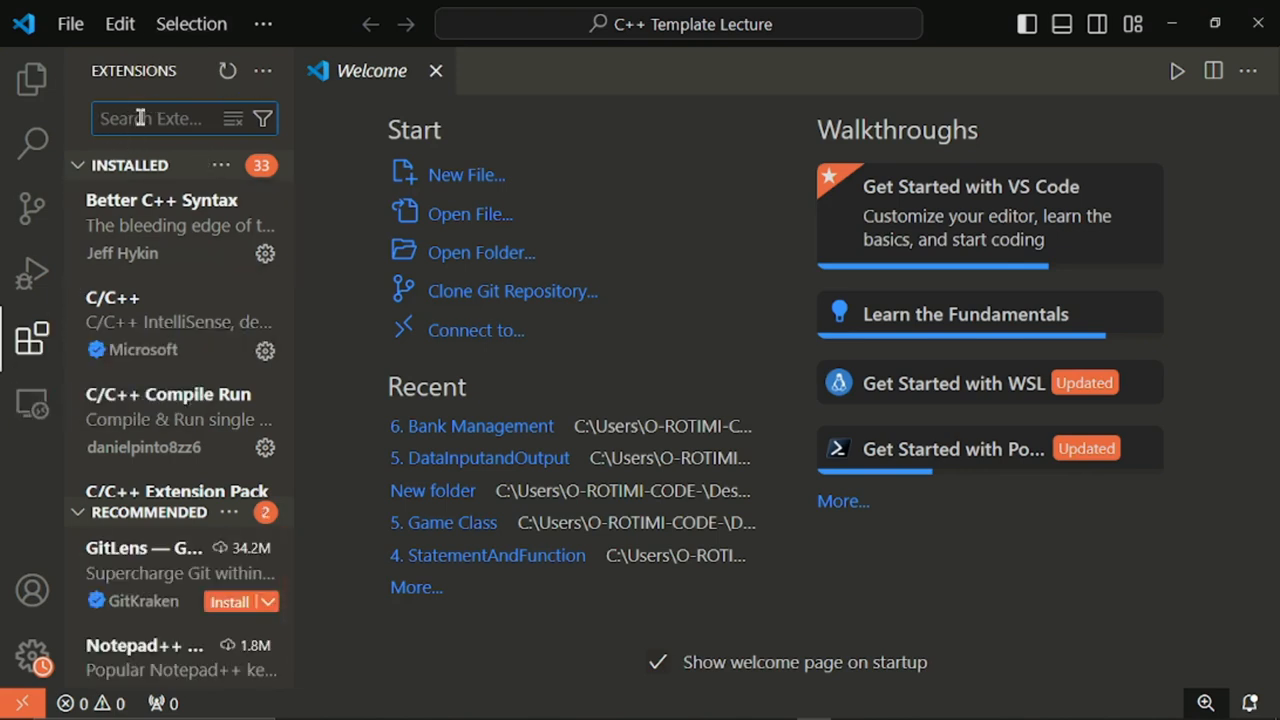
text(c)
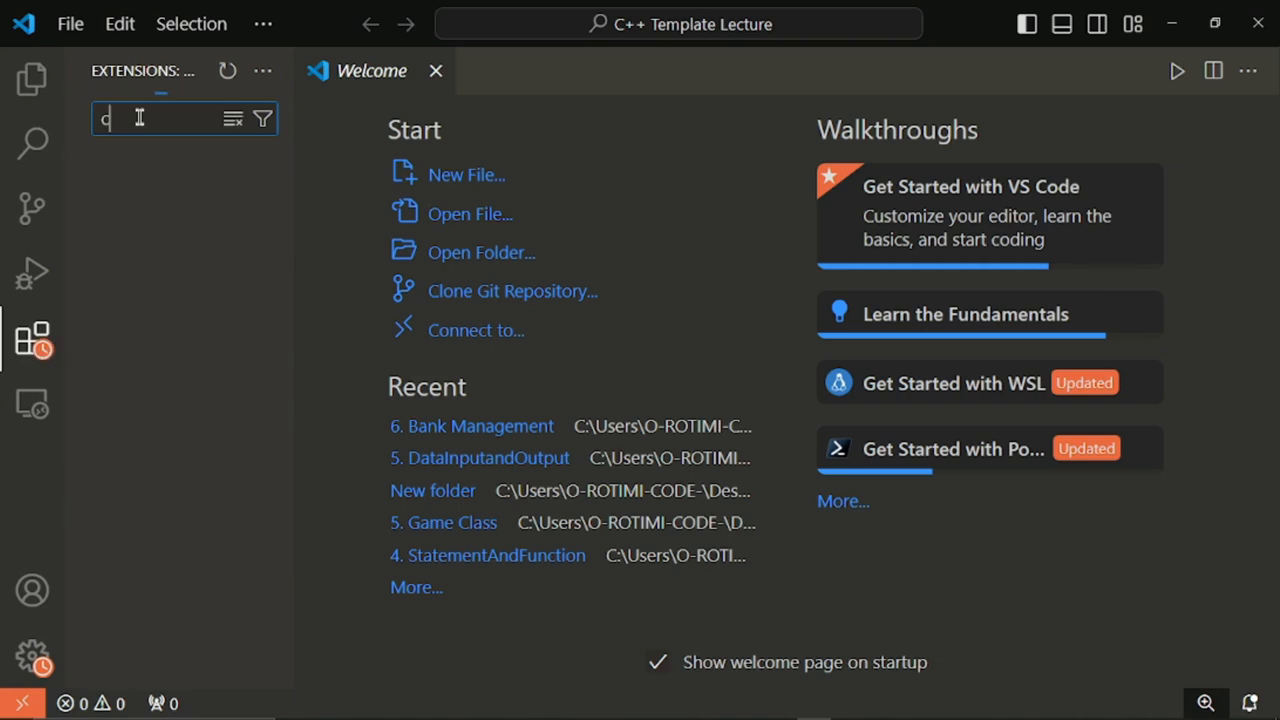
text(/c)
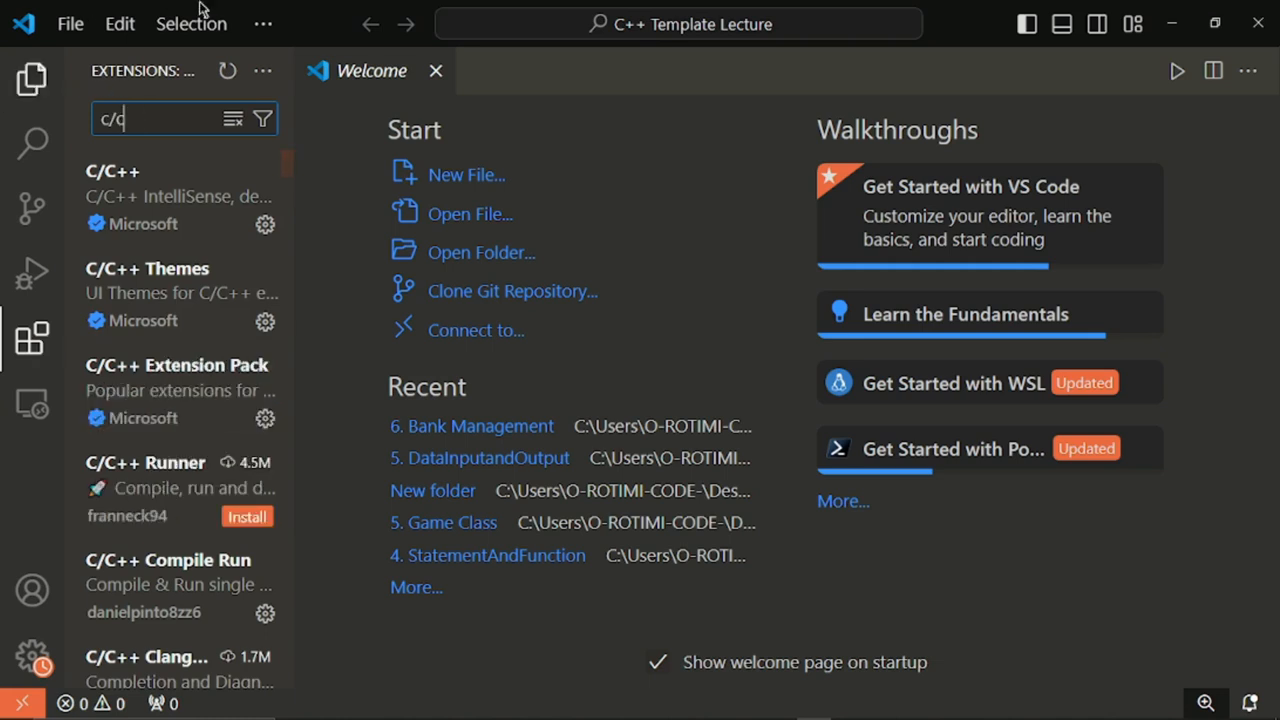
click(157, 196)
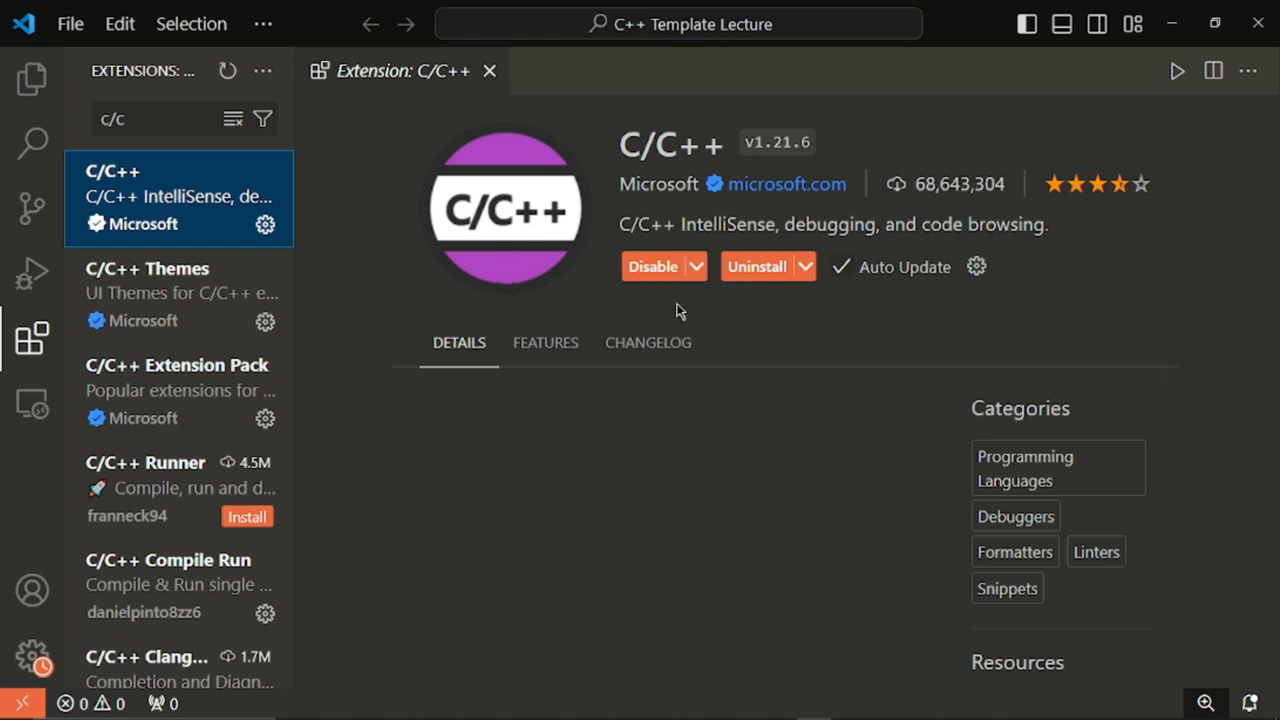
Uninstall Microsoft's C/C++ extension and install it again
click(757, 270)
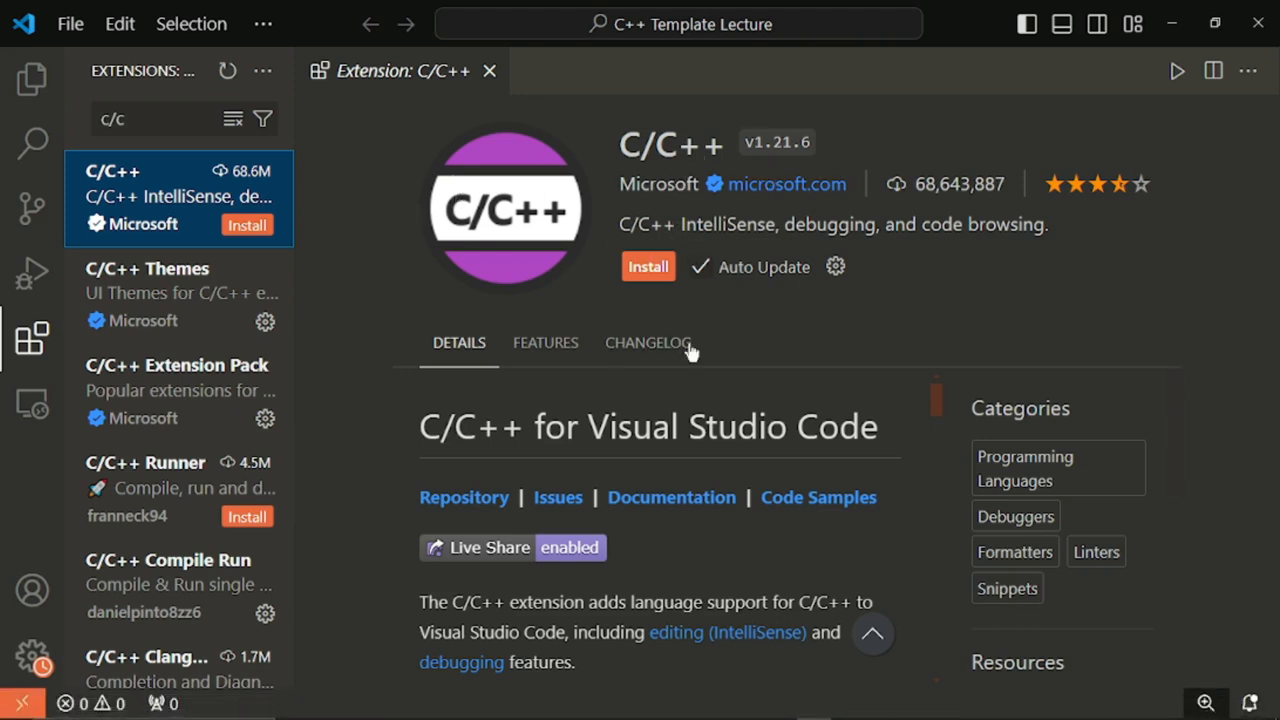
click(662, 274)
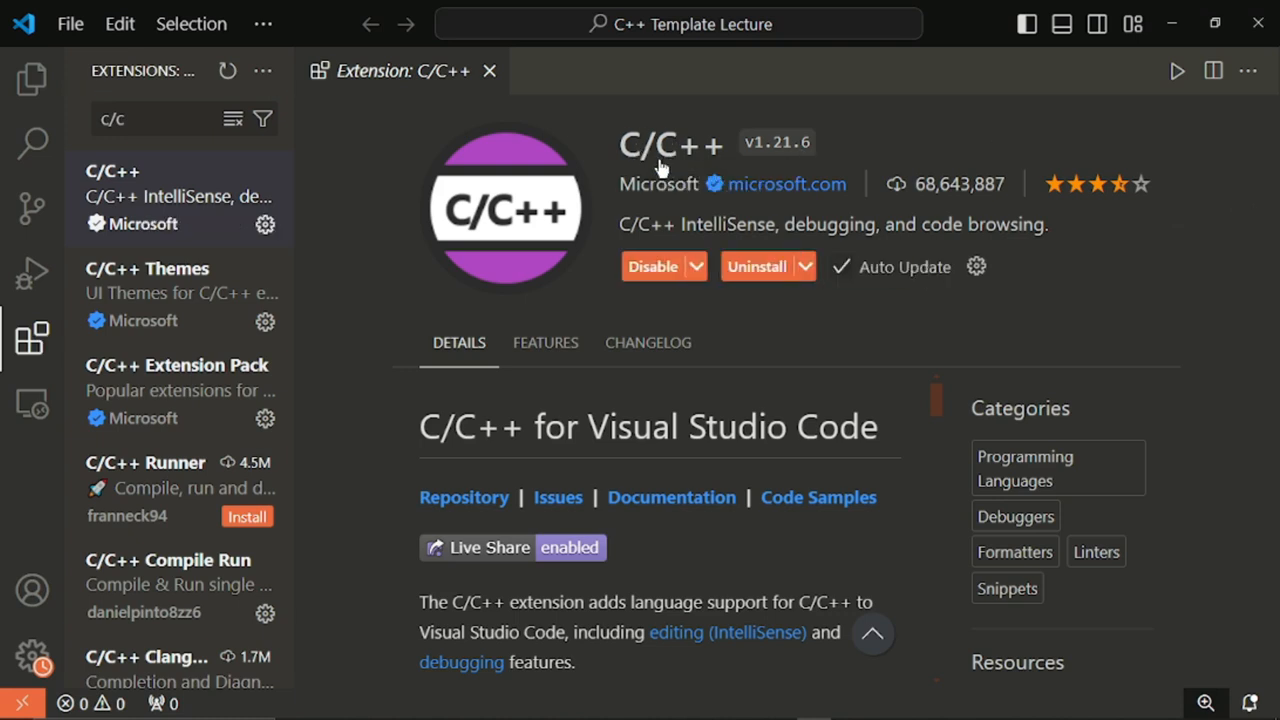
Clear the extension search to list the installed and recommended extensions
click(97, 118)
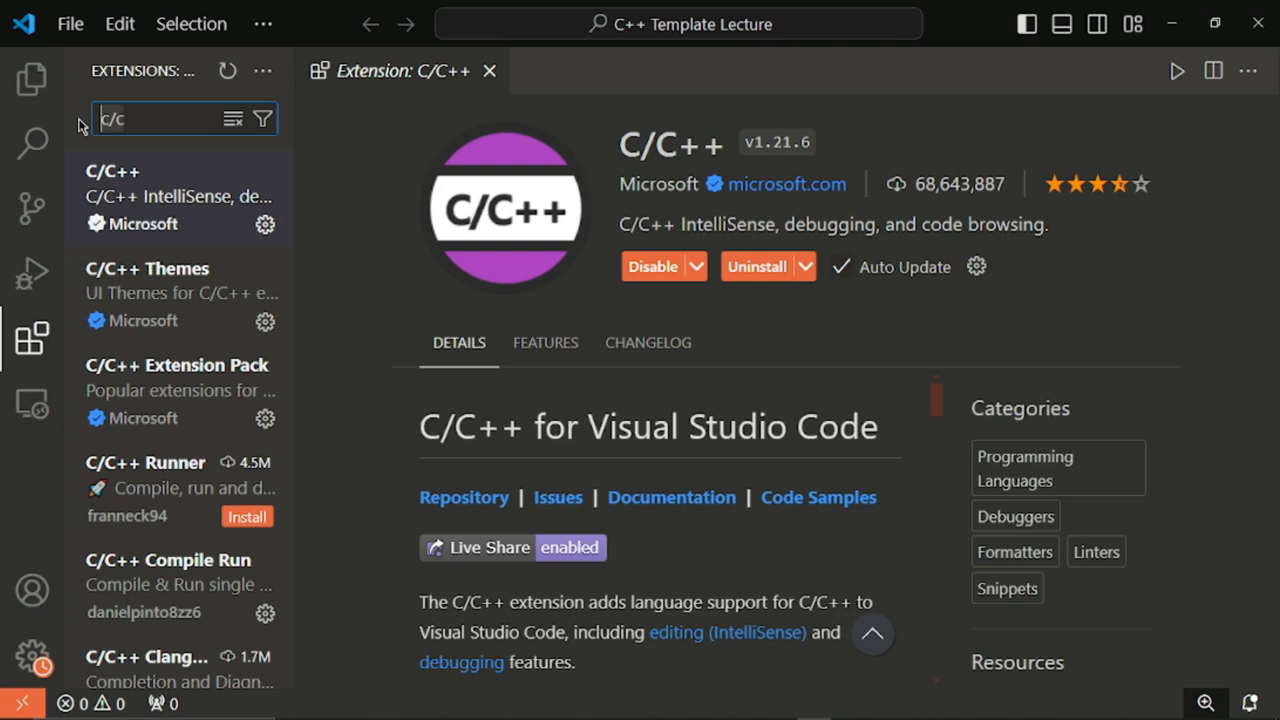
key(ctrl+a)
key(BackSpace)
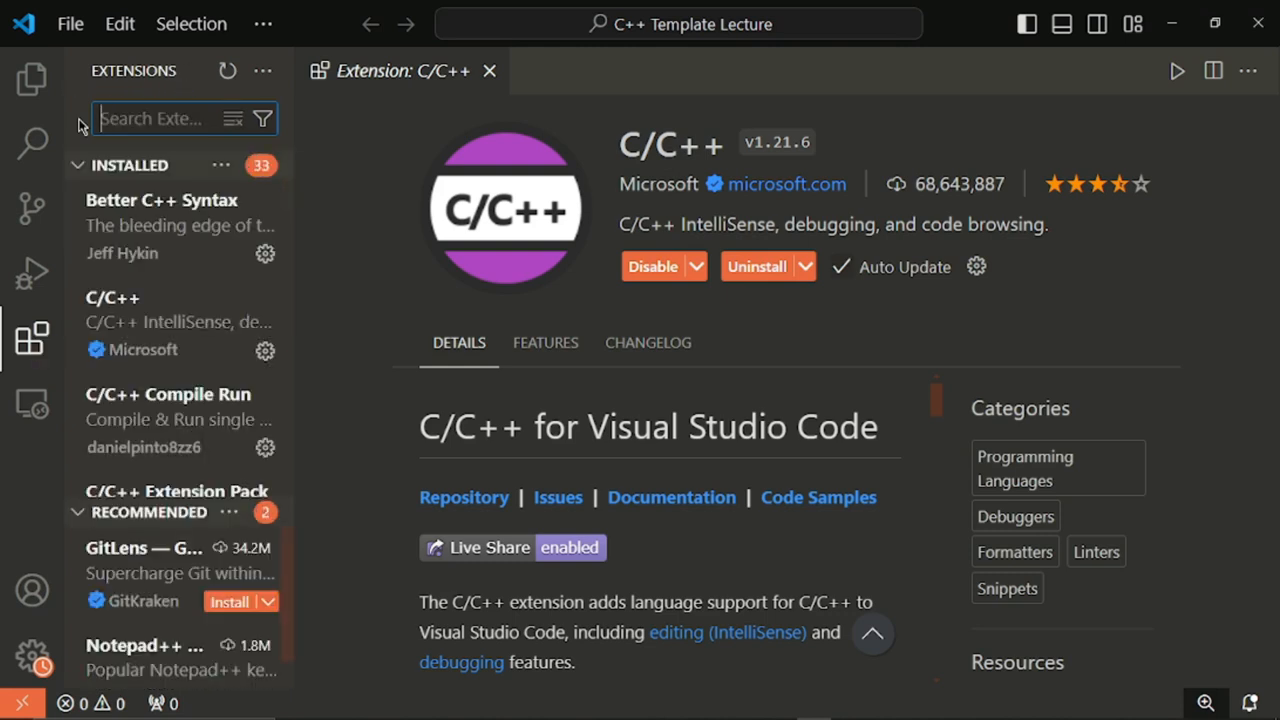
Search the extensions for "python" and view the details of Microsoft's Python Debugger and Python extensions
text(py)
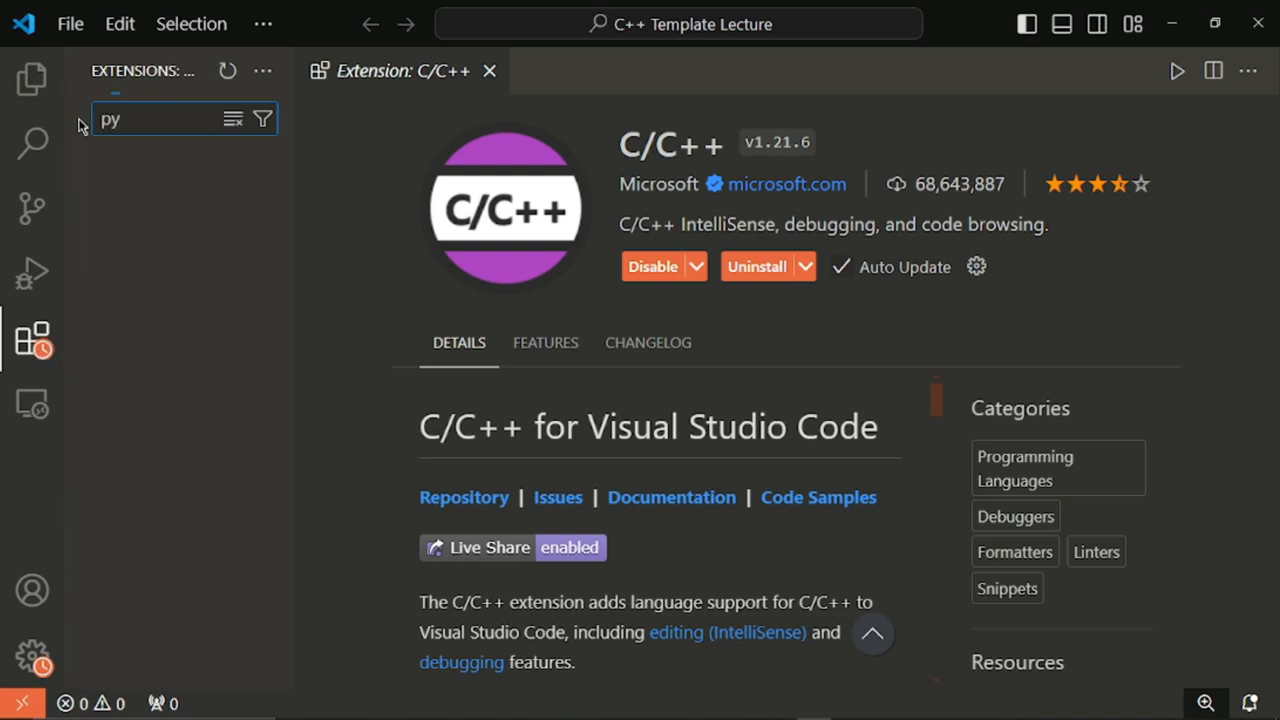
text(th)
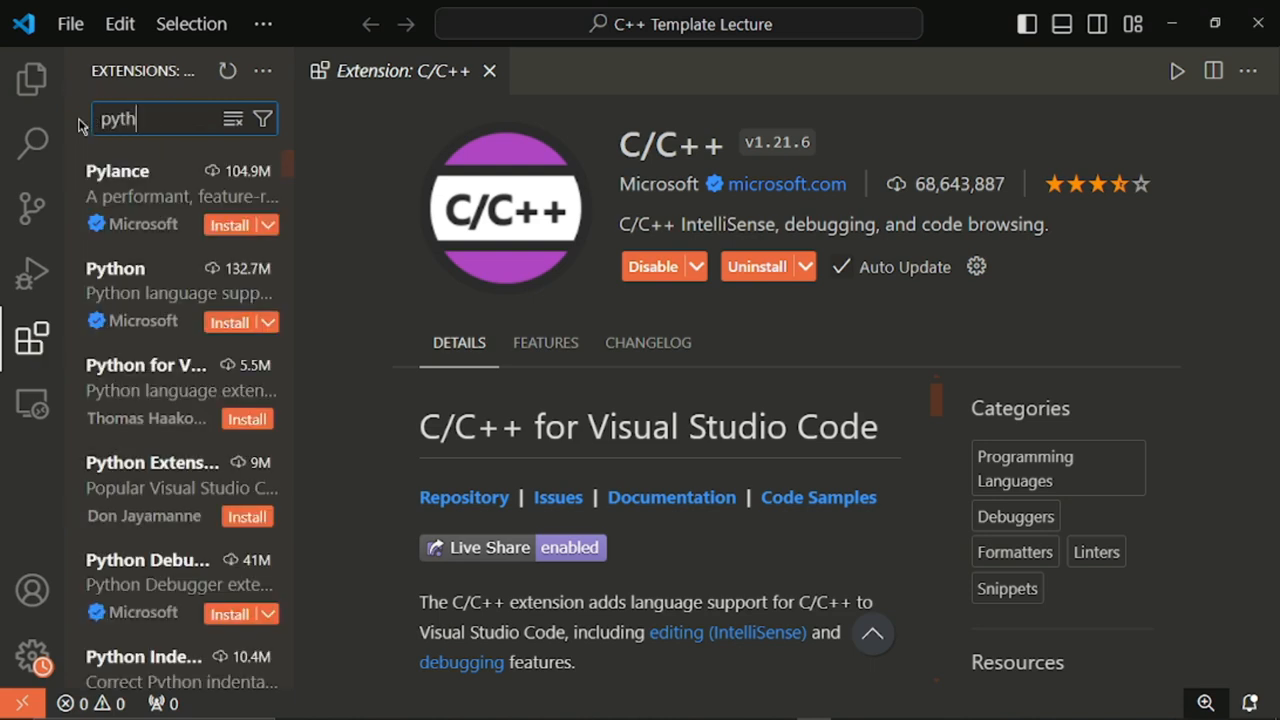
text(on)
click(128, 290)
click(128, 292)
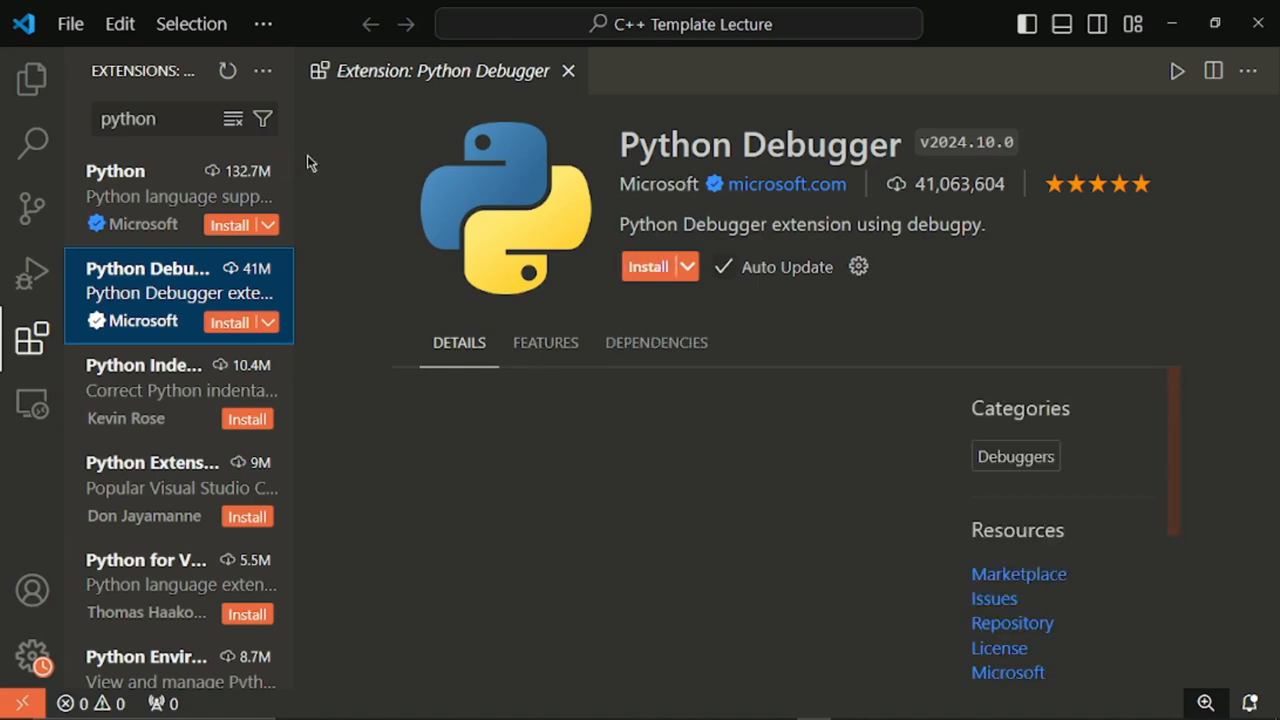
click(176, 190)
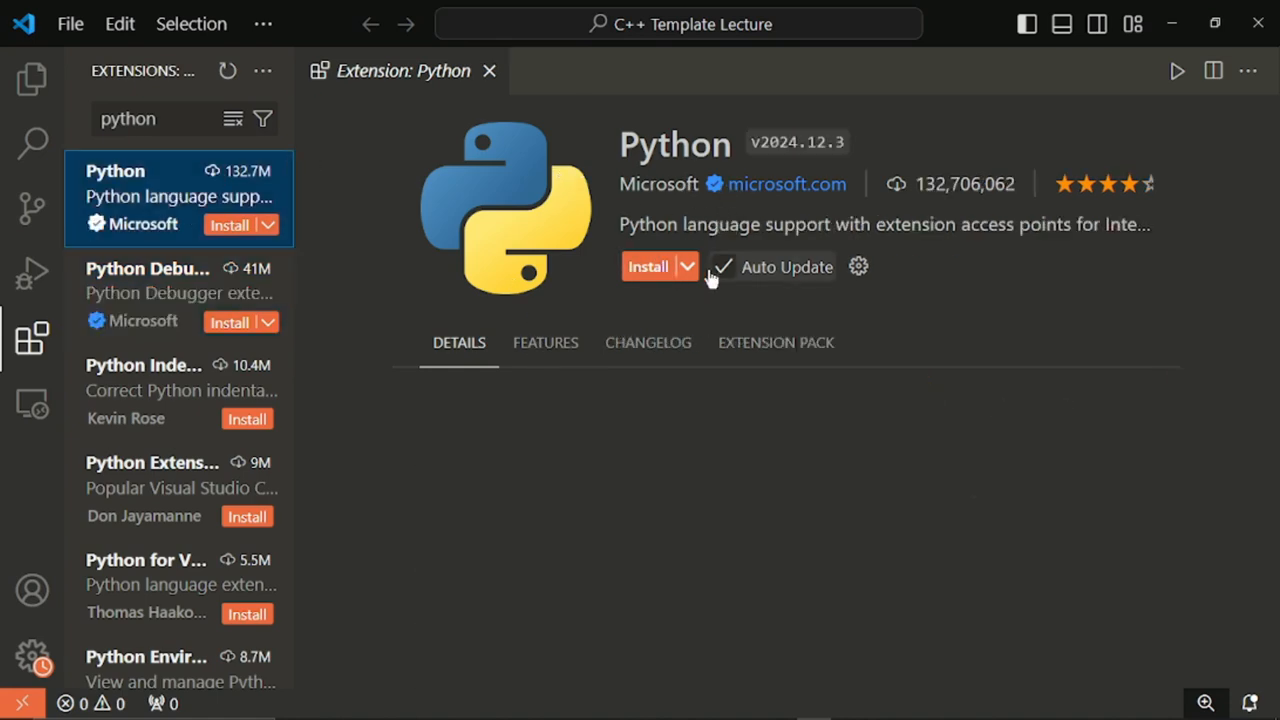
Search the extensions for "javascrip" and open the details of the JavaScript (ES6) code snippets extension
click(168, 118)
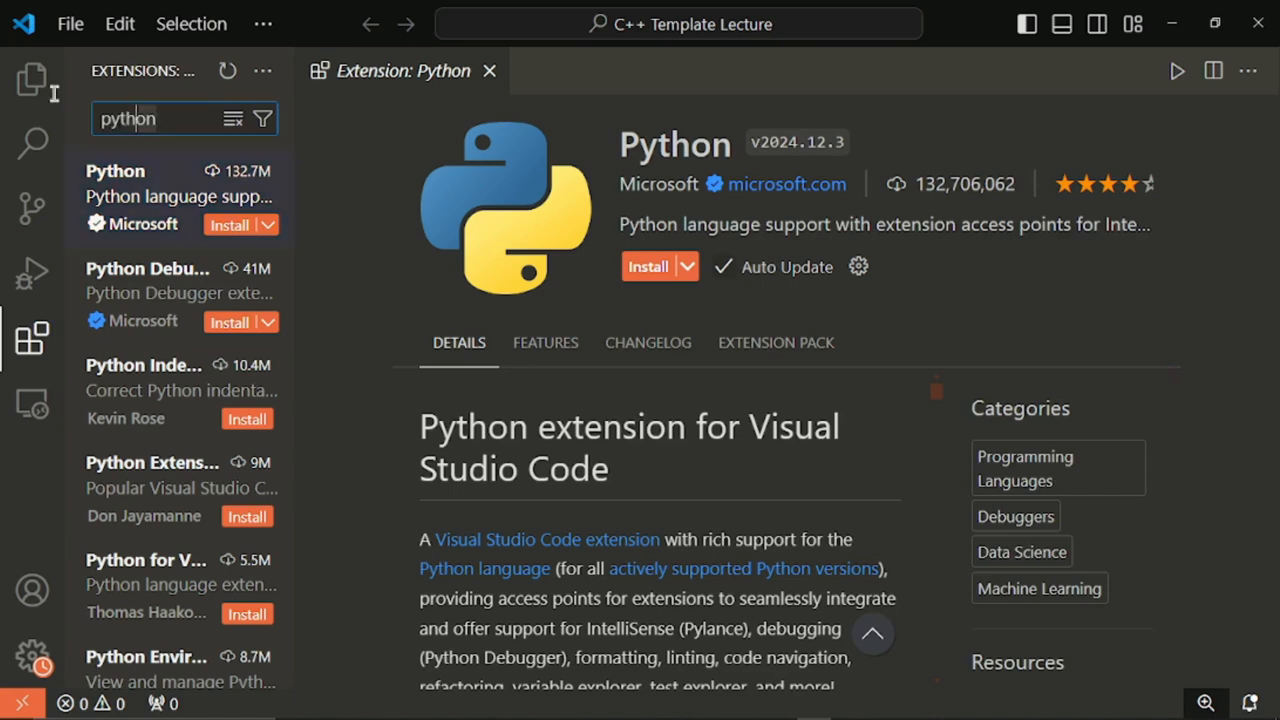
key(ctrl+a)
text(ja)
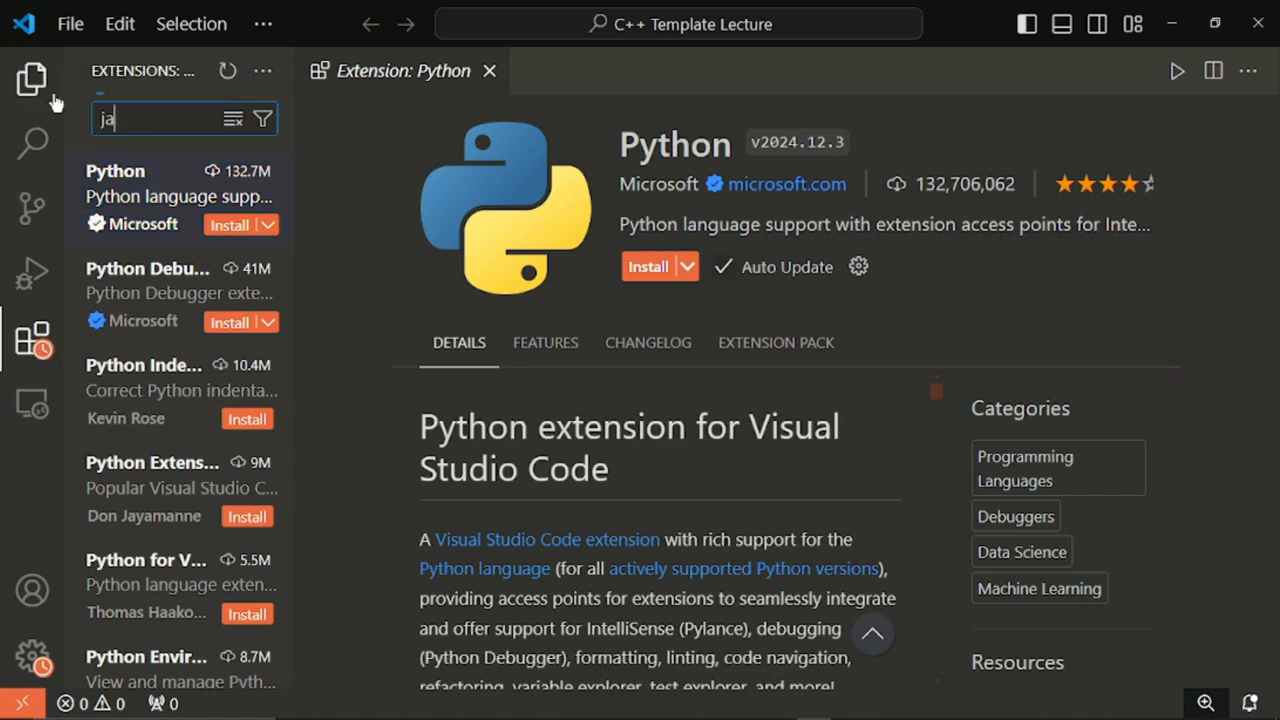
text(vascrip)
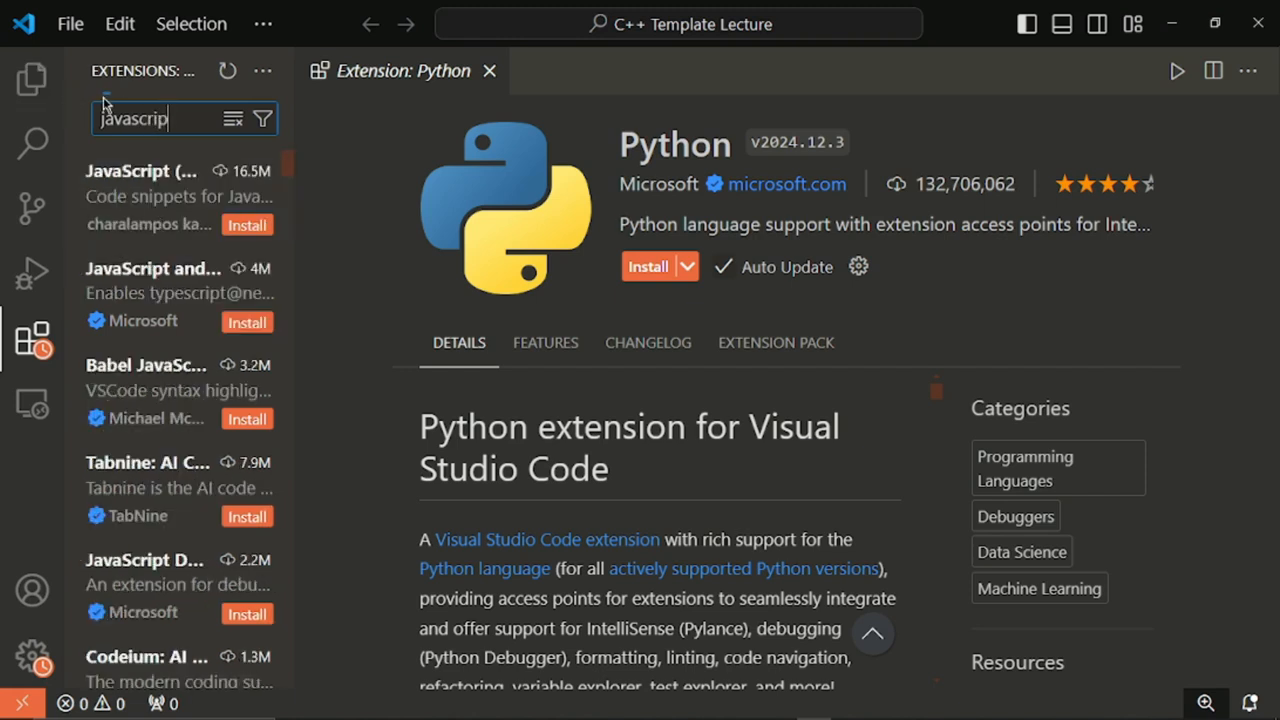
click(165, 207)
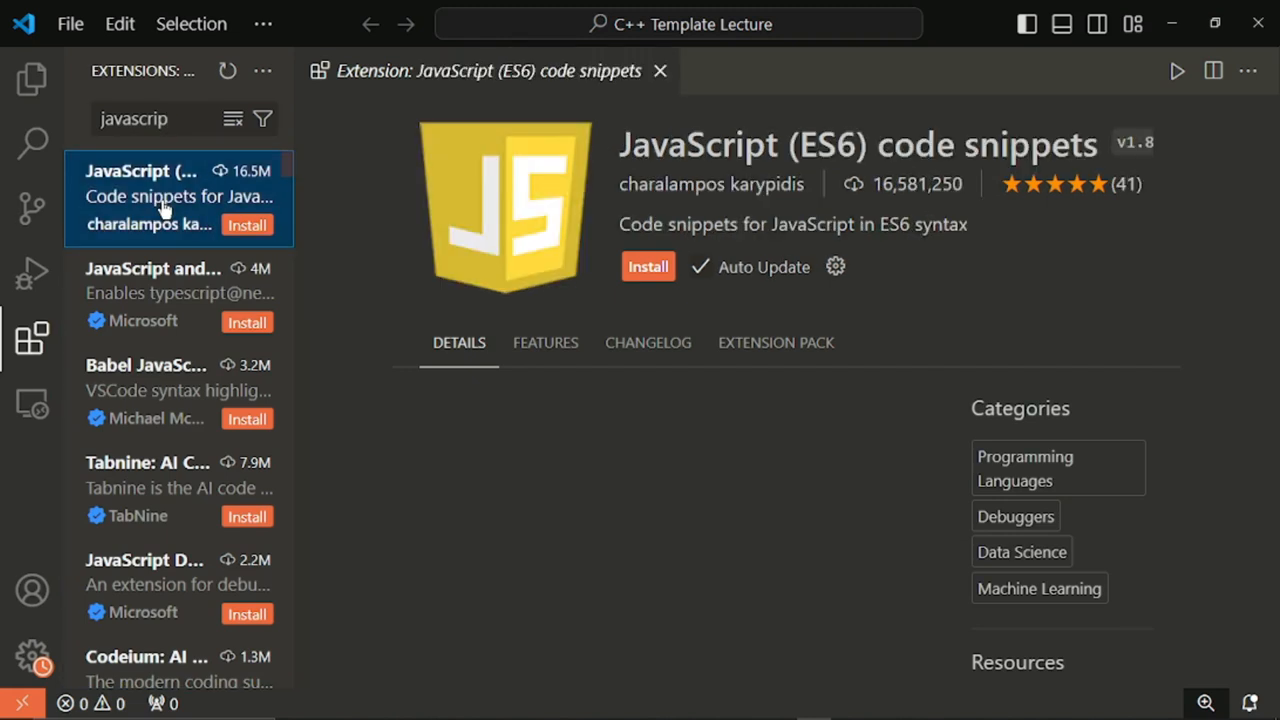
Replace the extension search with "html" and open the details of the HTML CSS Support extension
drag(200, 123, 3, 100)
key(BackSpace)
text(h)
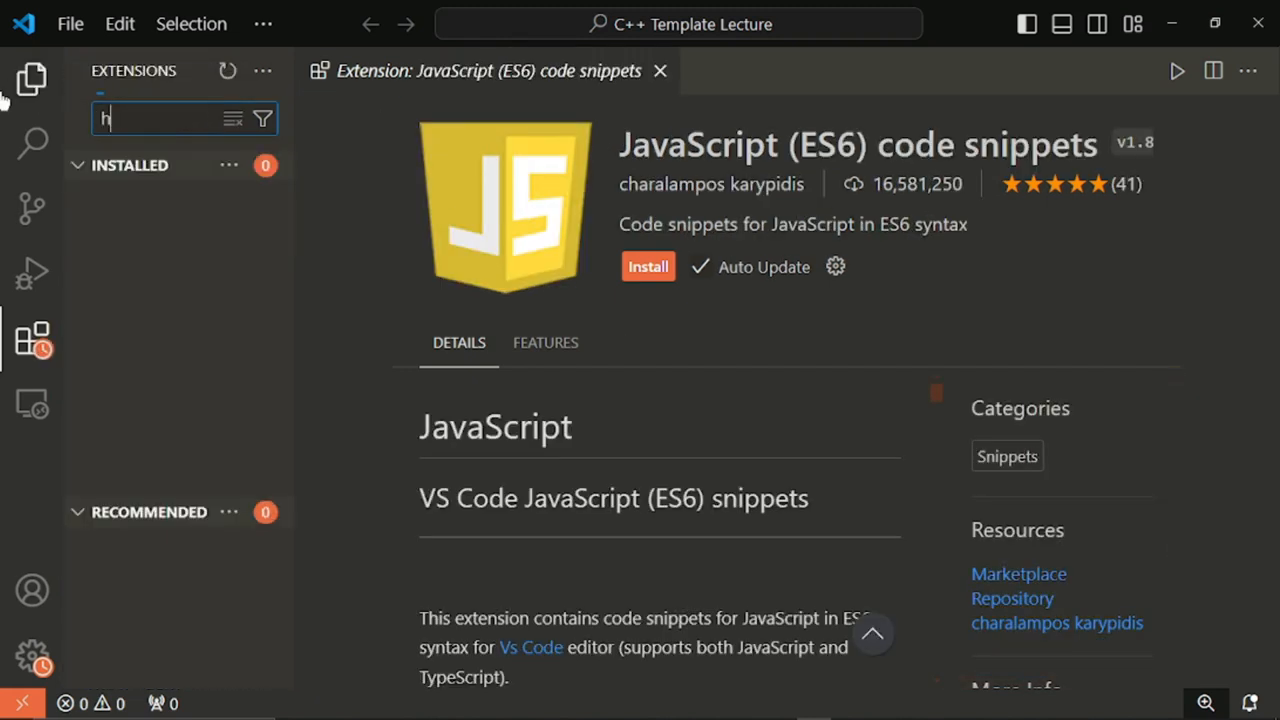
text(tml)
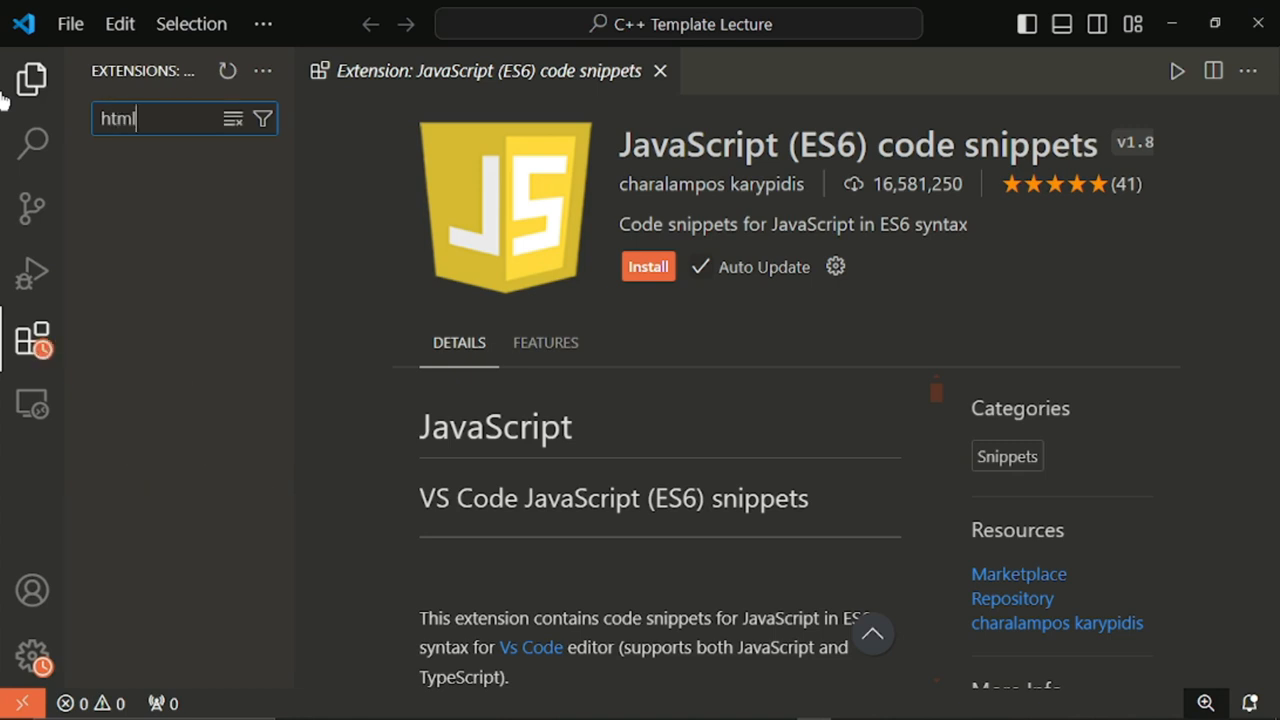
click(152, 296)
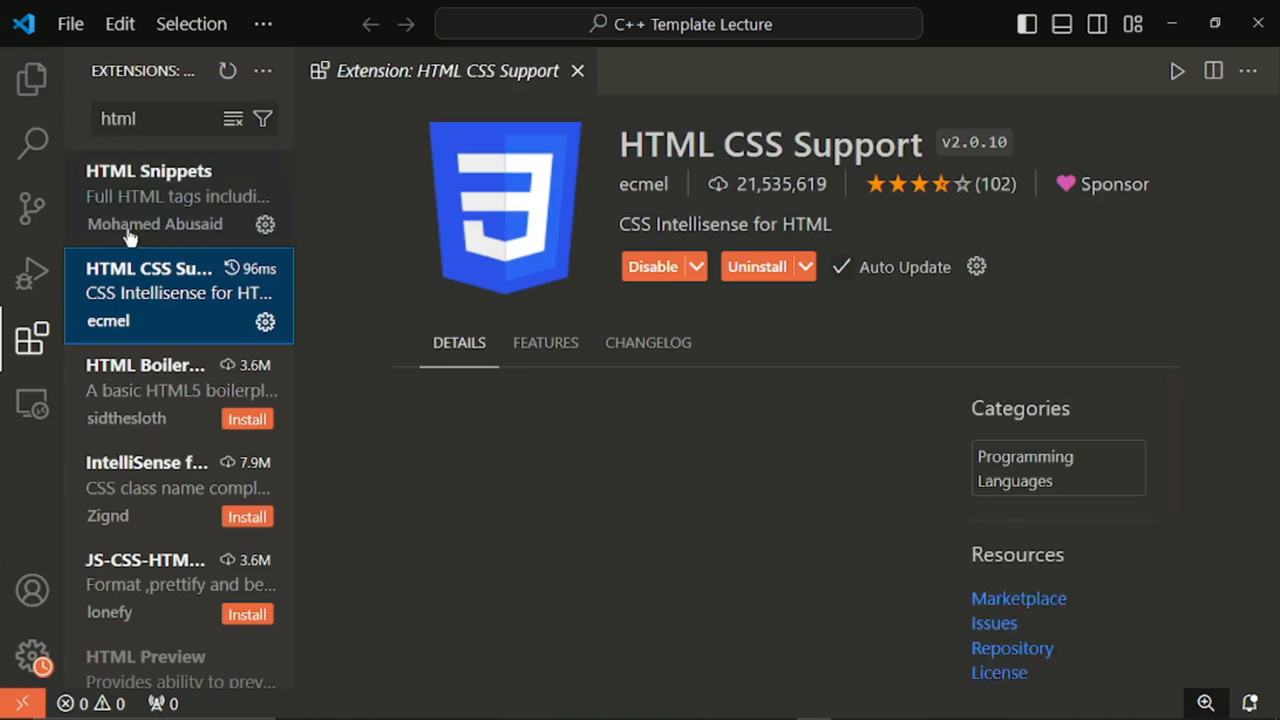
Clear the extension search and search for "java" extensions
drag(143, 117, 61, 118)
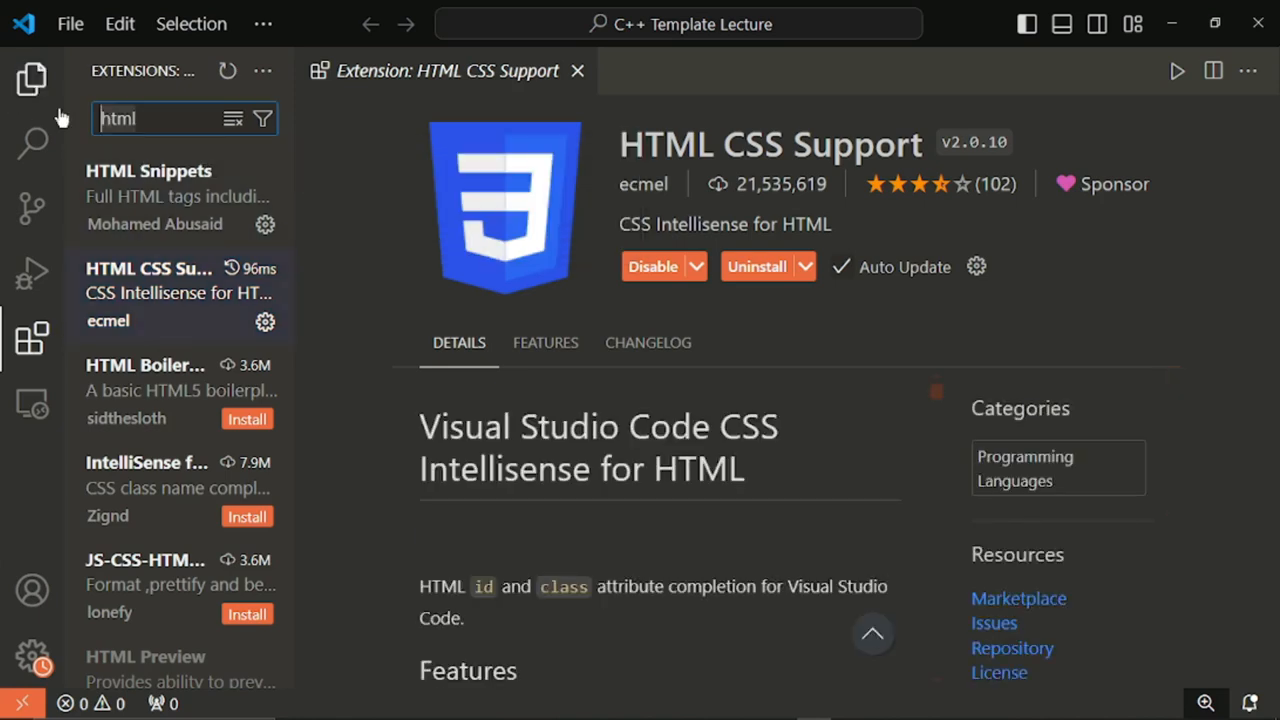
key(BackSpace)
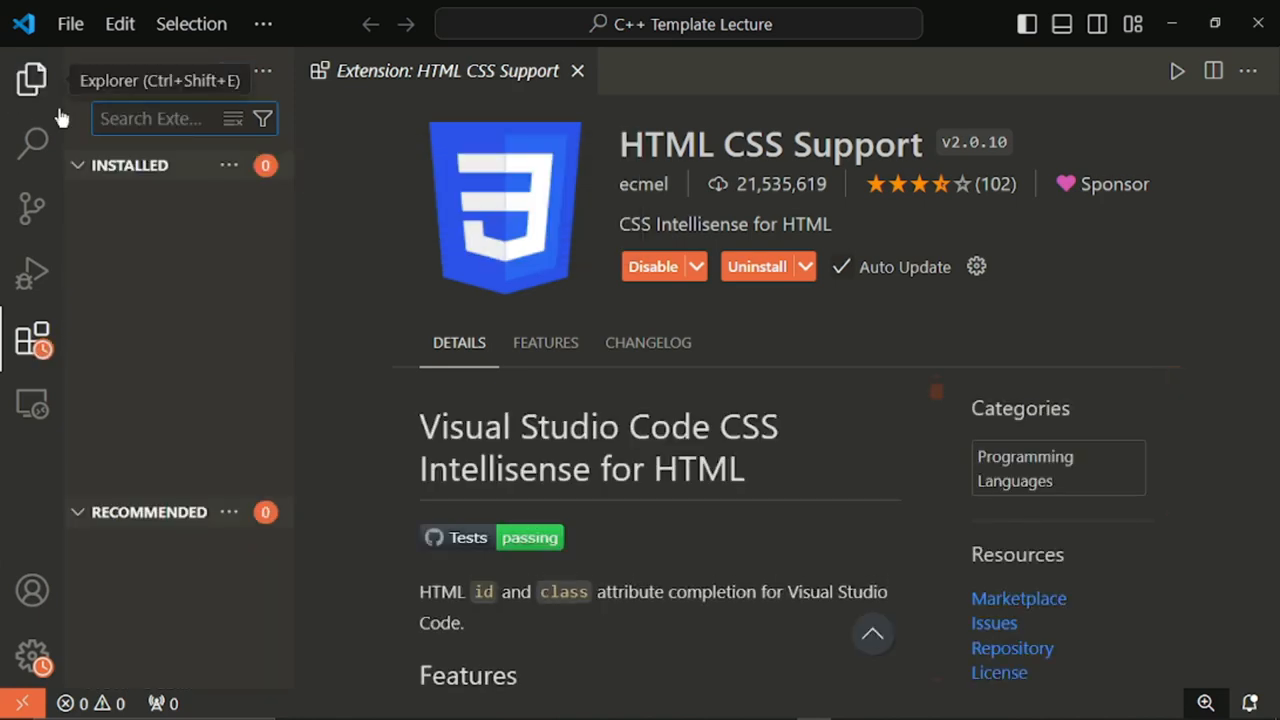
text(java)
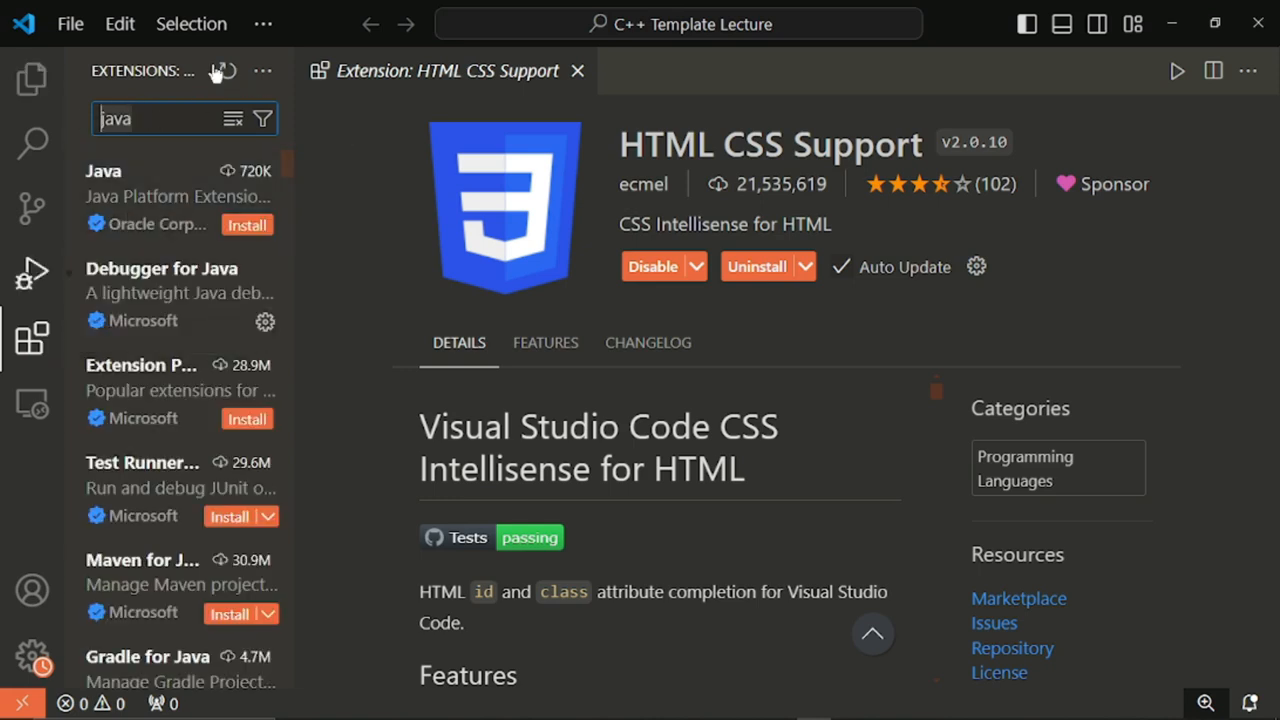
Search the extensions for "c/c++" and view the details of Microsoft's C/C++ extension
key(ctrl+a)
text(c)
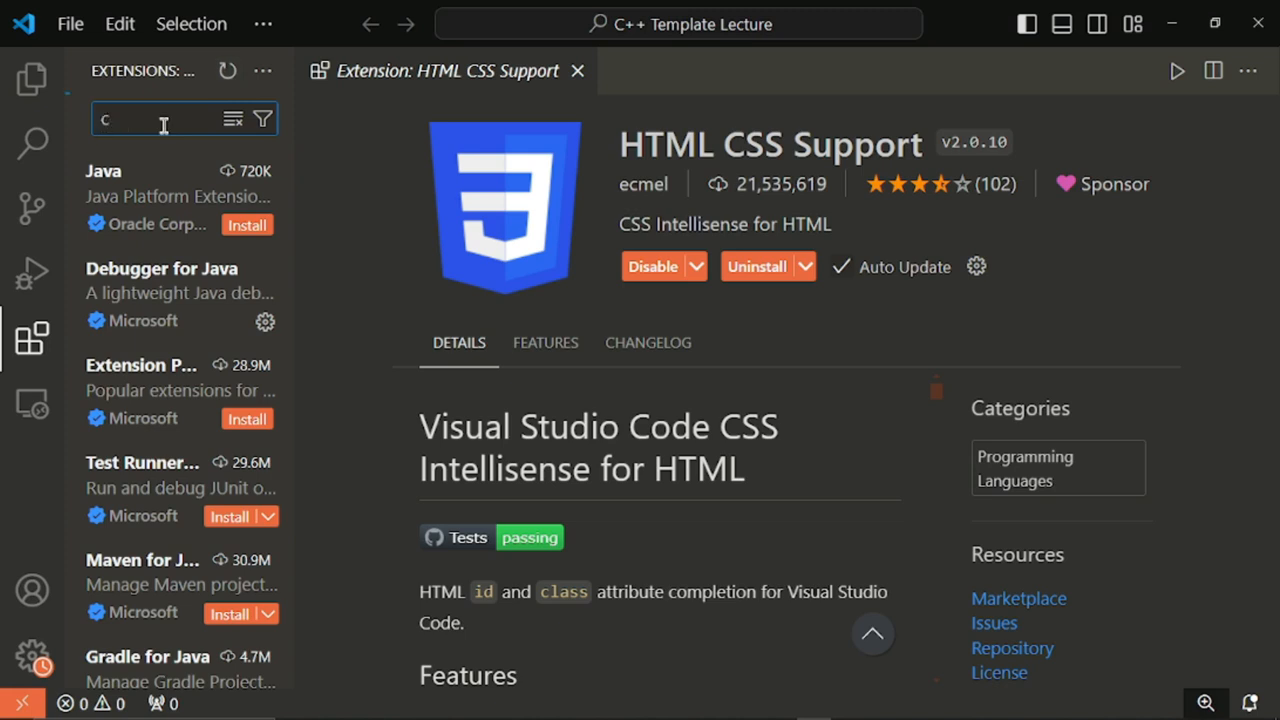
text(/c++)
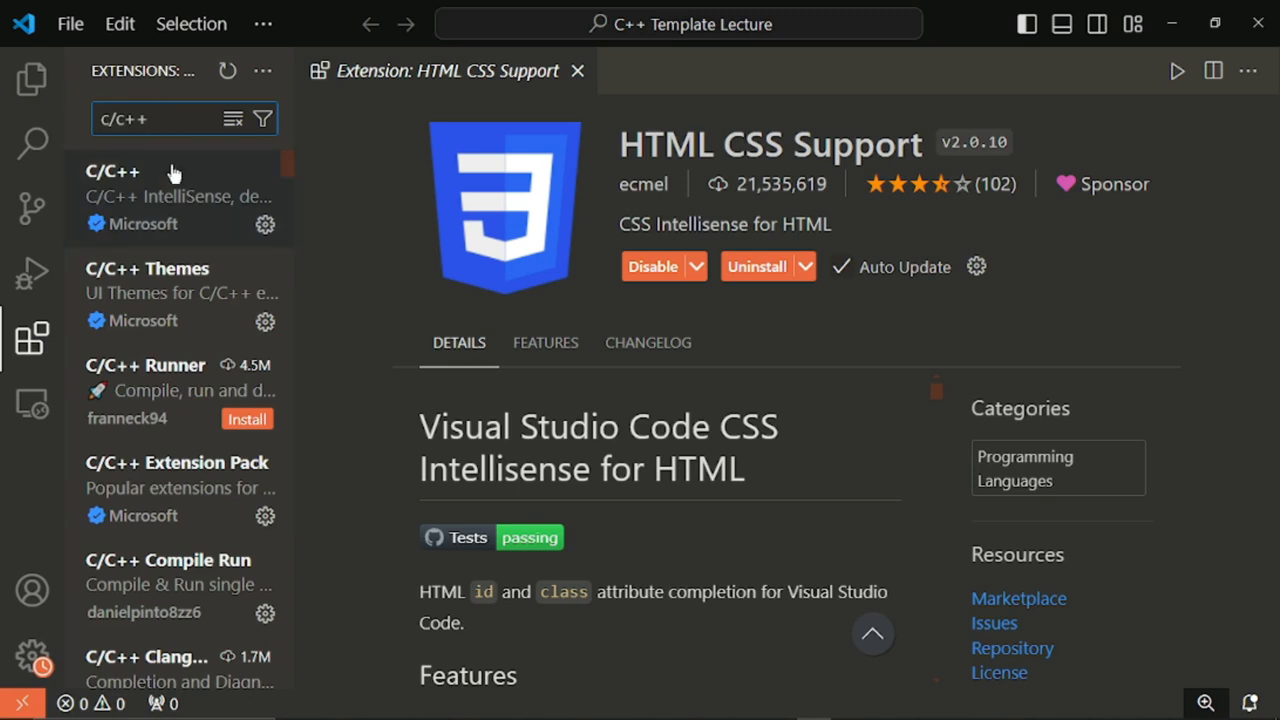
click(172, 172)
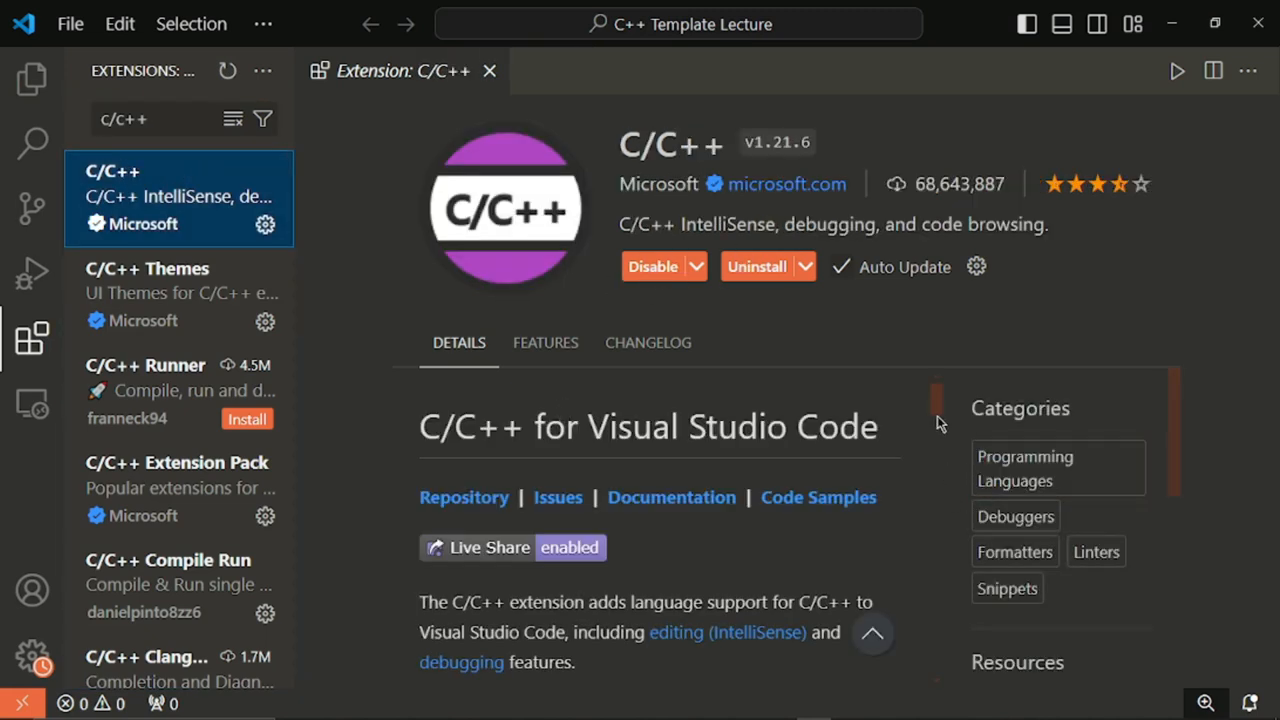
drag(932, 403, 940, 372)
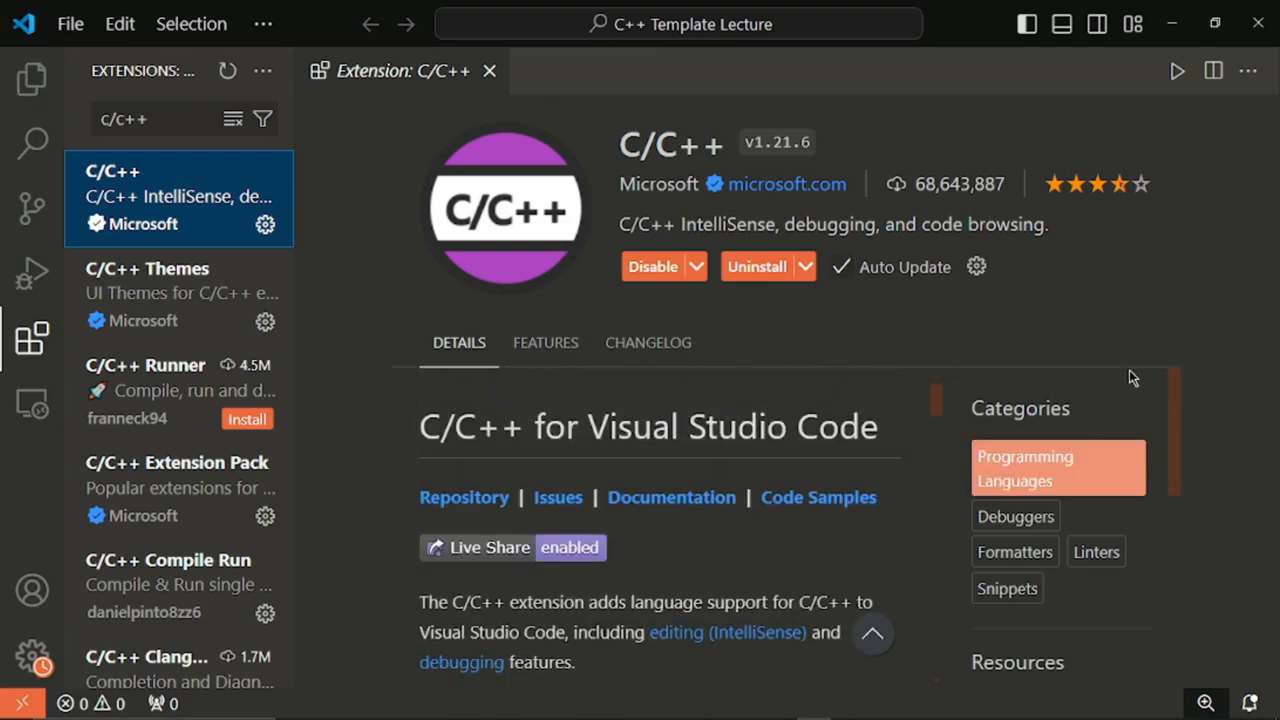
Show the Explorer, collapse the C++ Template Lecture folder and create a new untitled text file
click(27, 80)
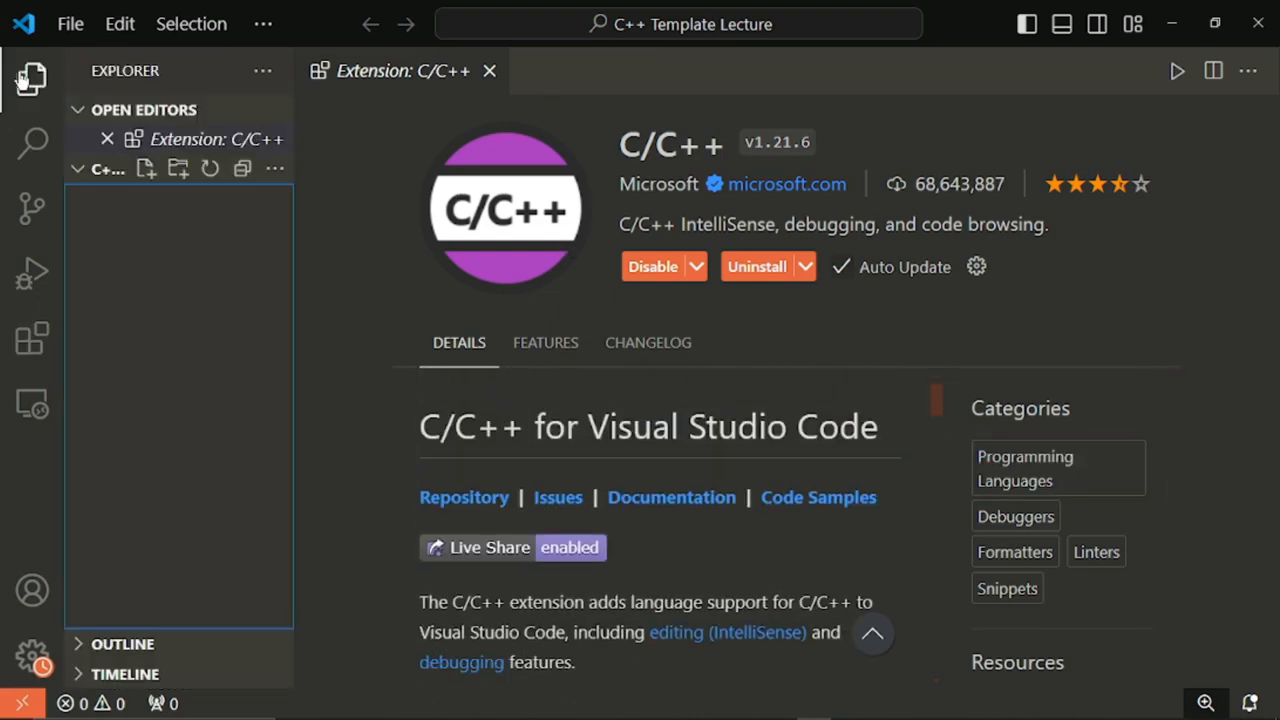
click(79, 170)
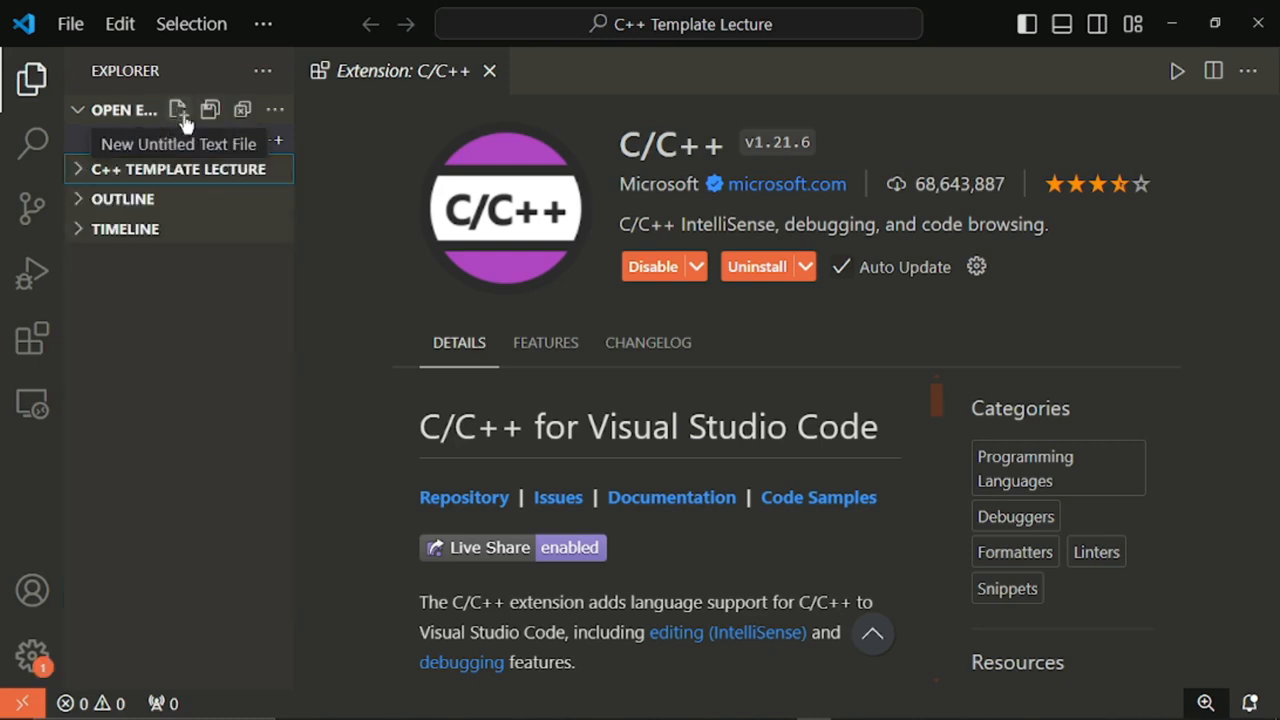
click(178, 110)
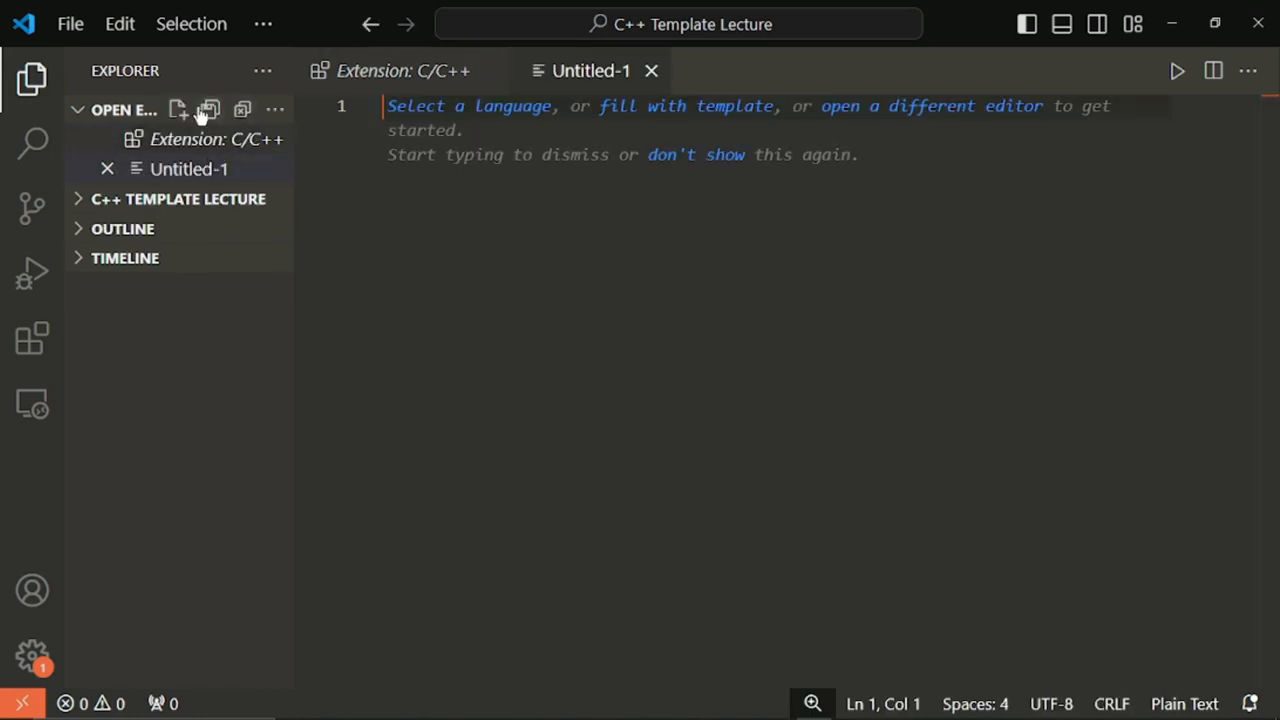
Browse to Documents > C++ Code Lab in File Explorer, check the actions offered for the C++ Template Lecture folder, and return to Visual Studio Code
click(1171, 22)
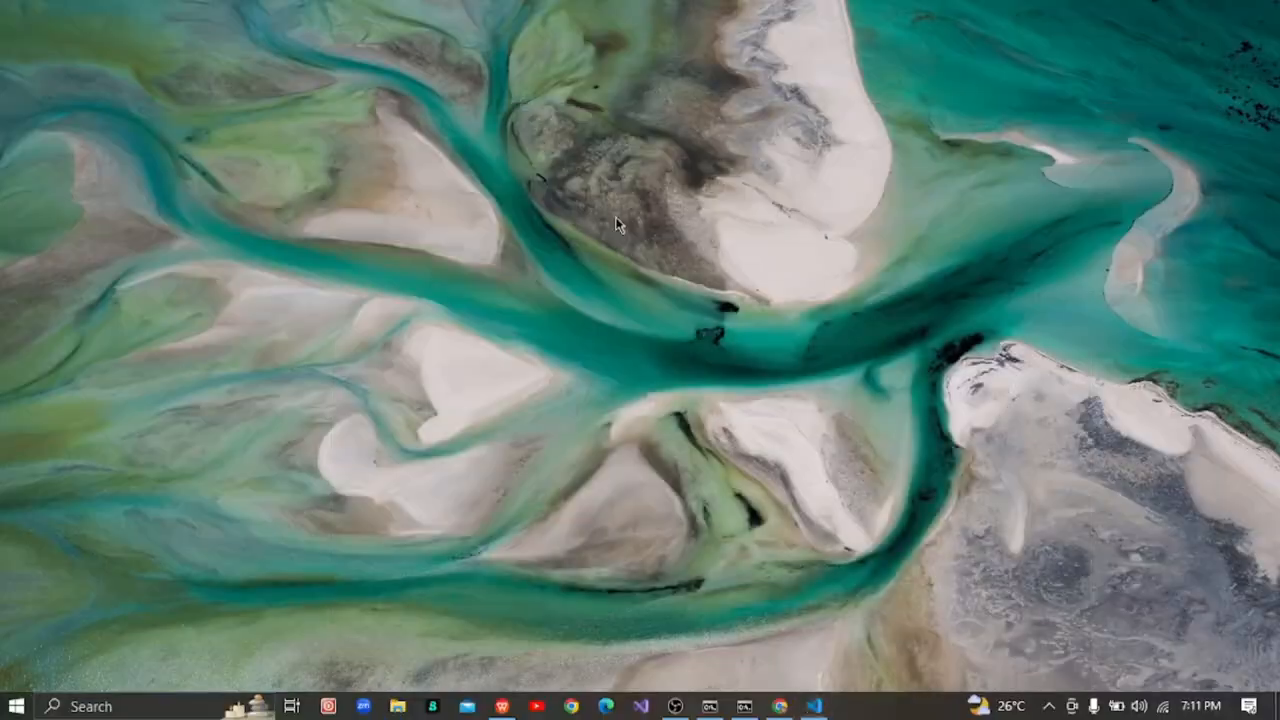
click(397, 706)
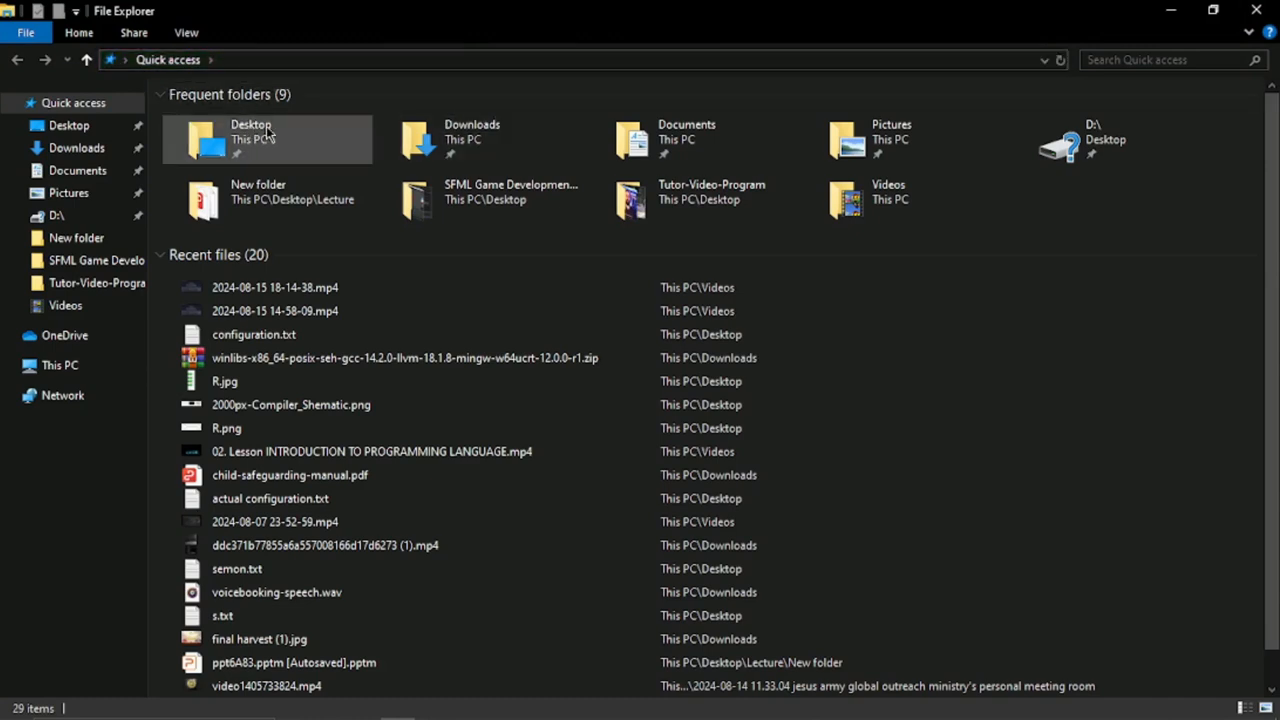
double_click(666, 145)
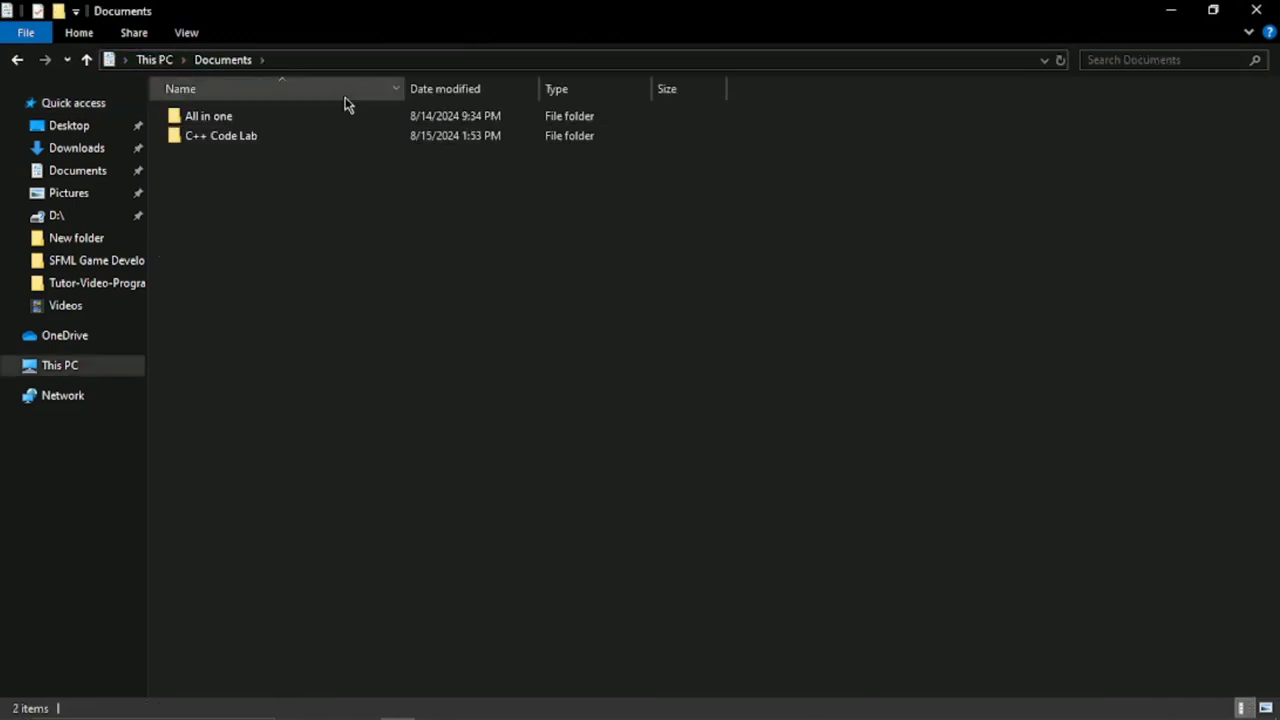
double_click(266, 137)
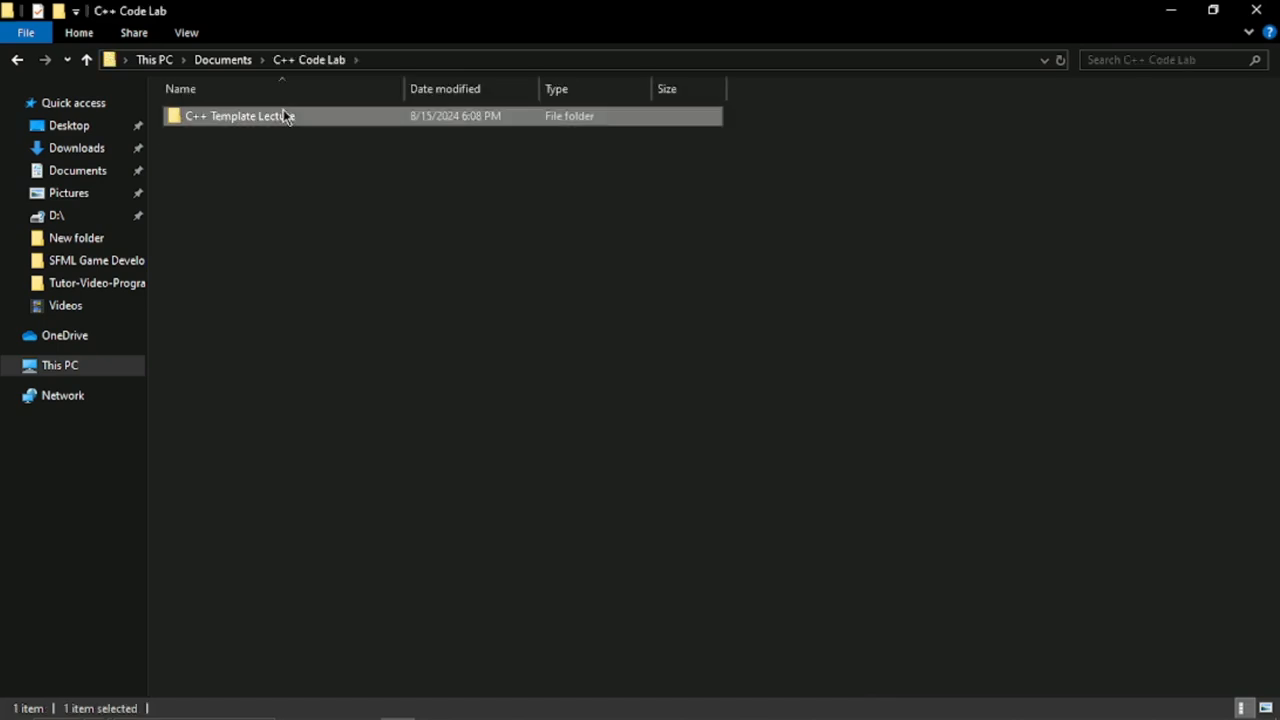
right_click(285, 116)
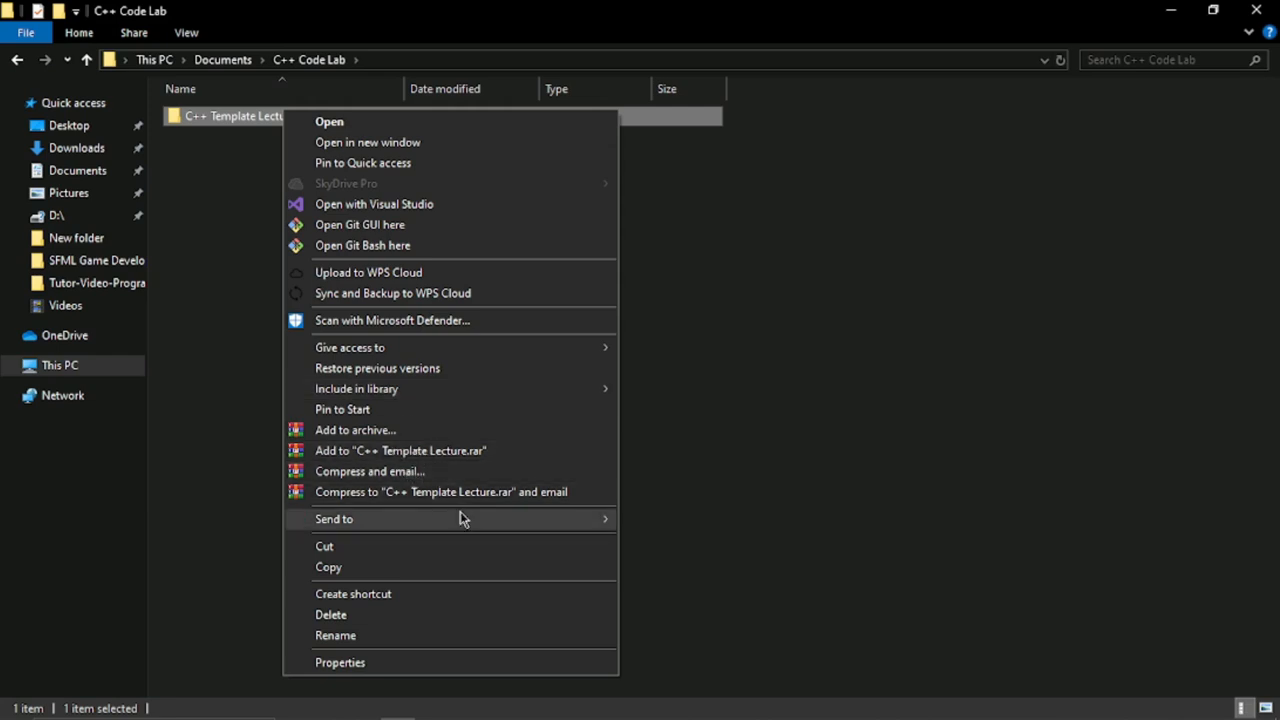
mouse_move(460, 517)
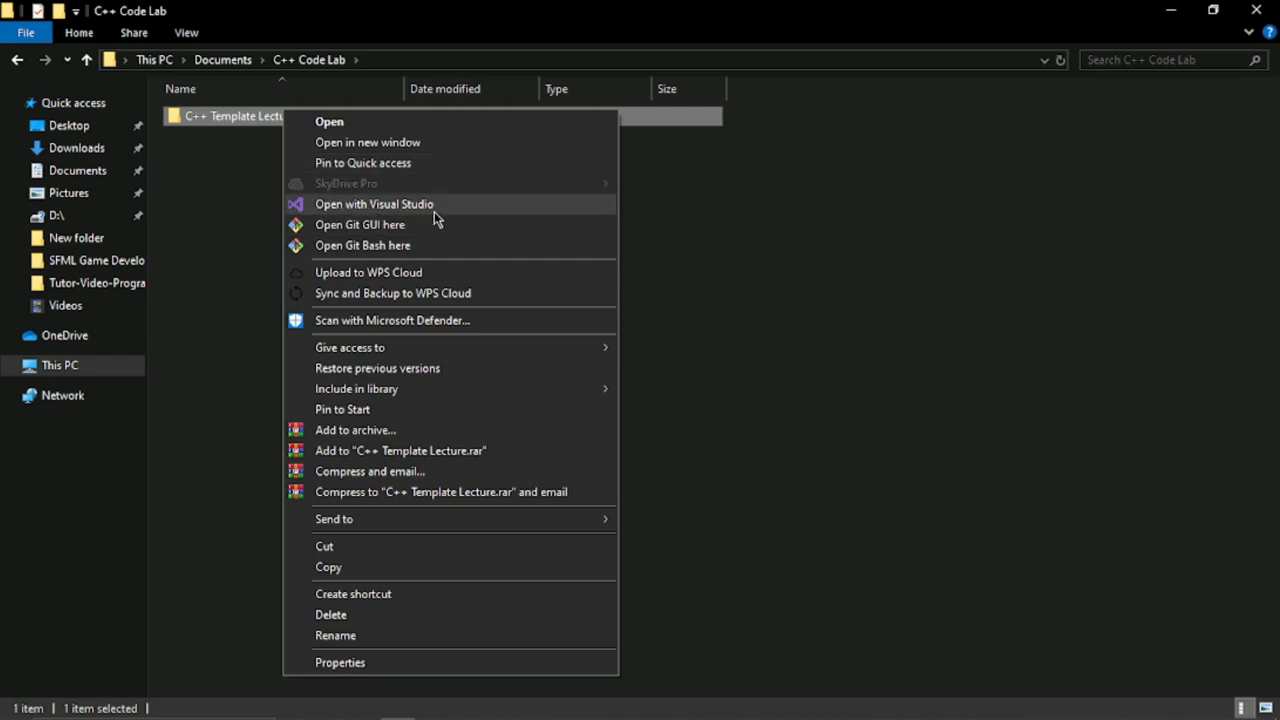
click(1267, 6)
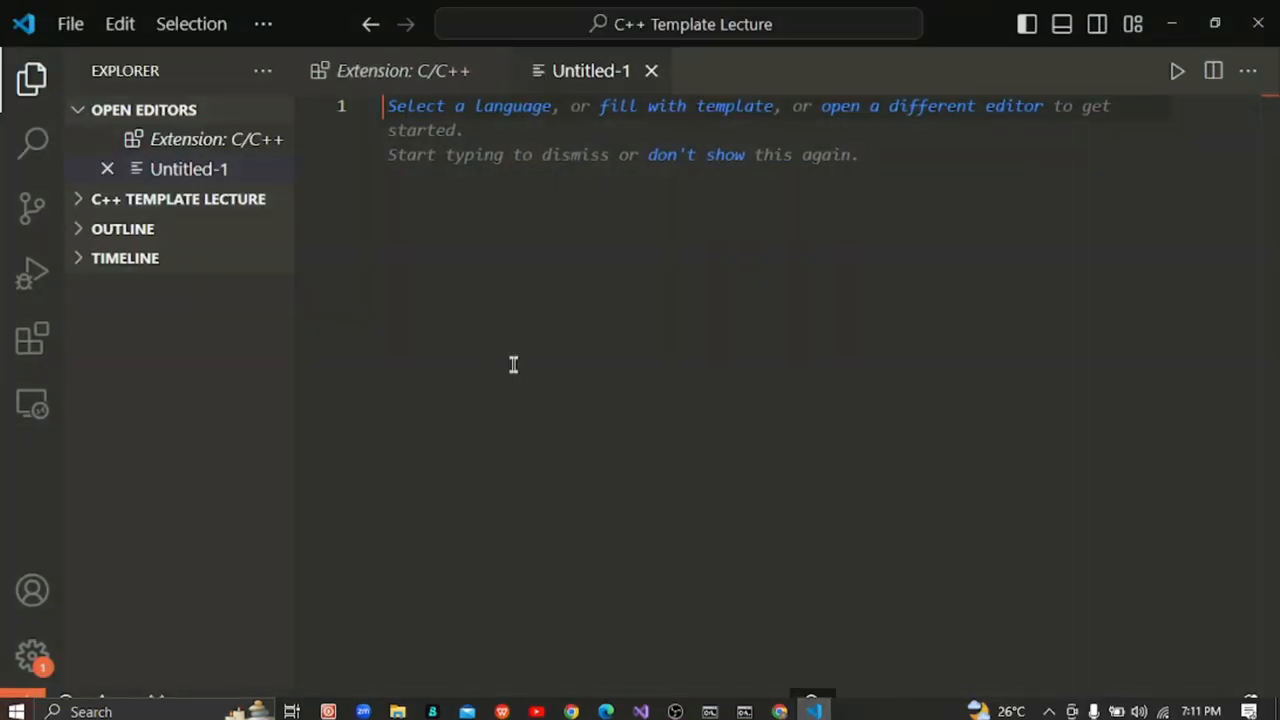
Close the C/C++ extension page, then expand and collapse the C++ Template Lecture folder in the Explorer
click(488, 72)
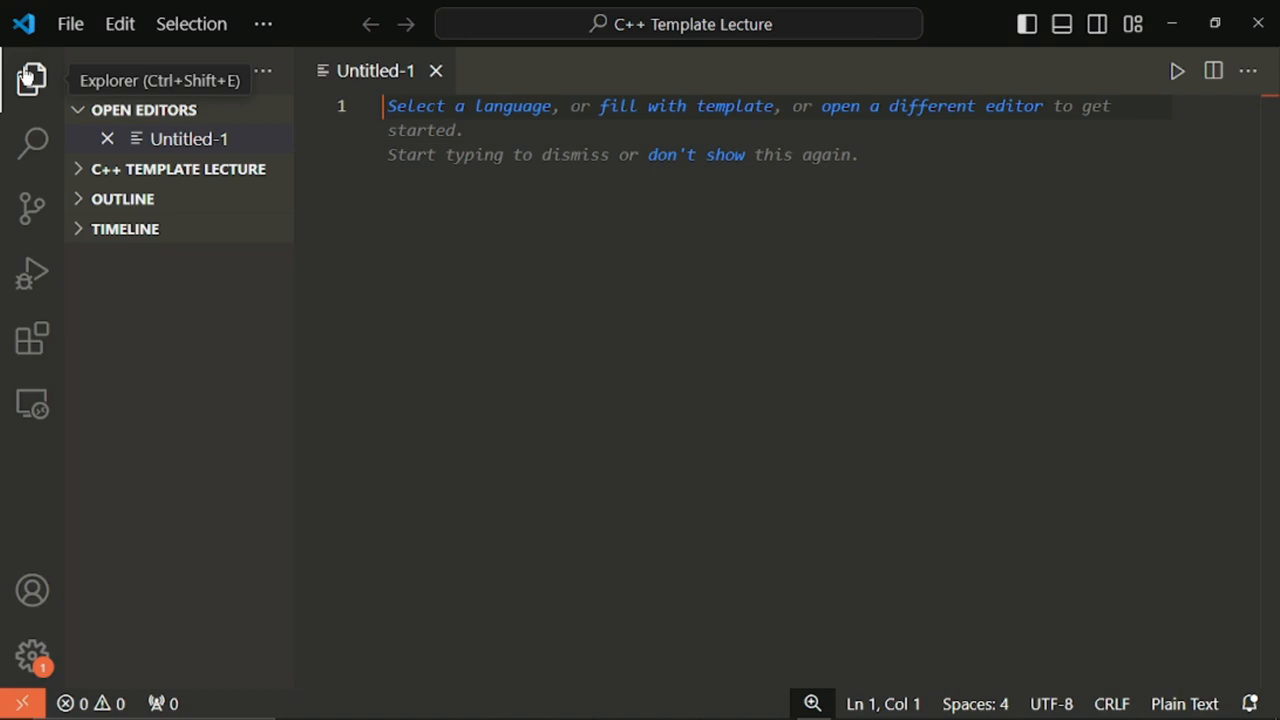
click(81, 172)
click(81, 172)
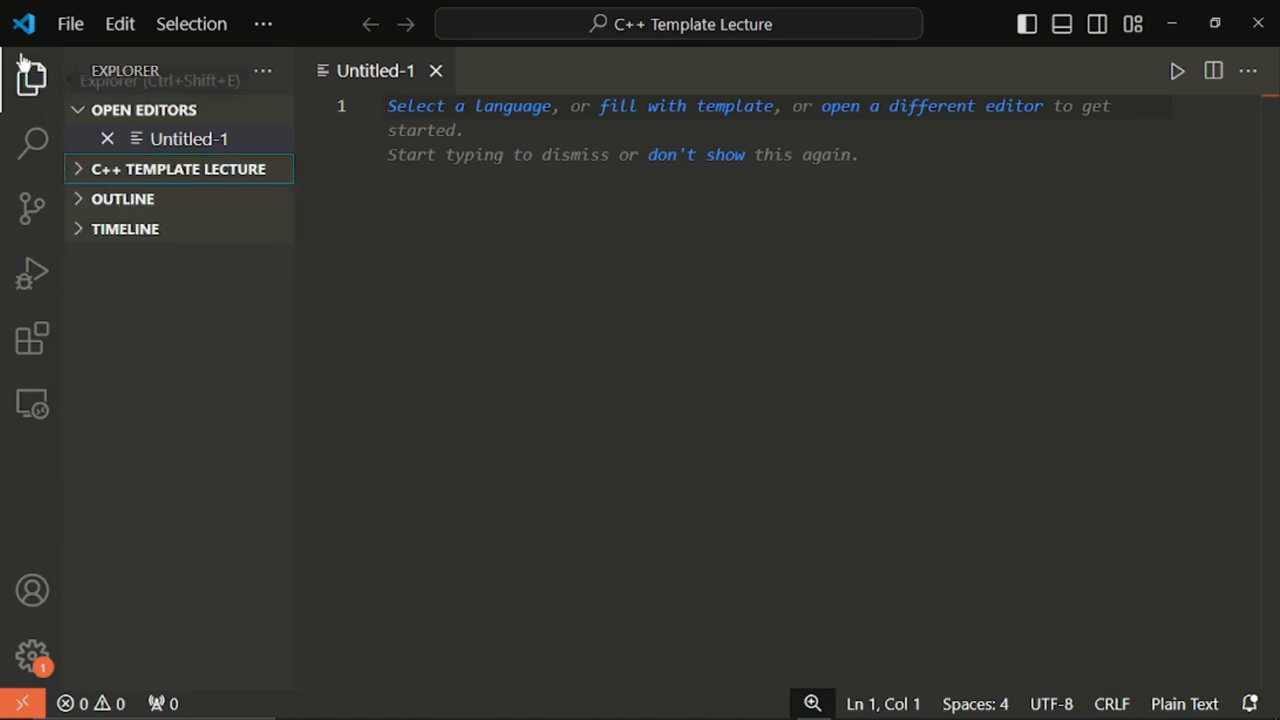
Open a new Visual Studio Code window and close the original C++ Template Lecture window
click(63, 25)
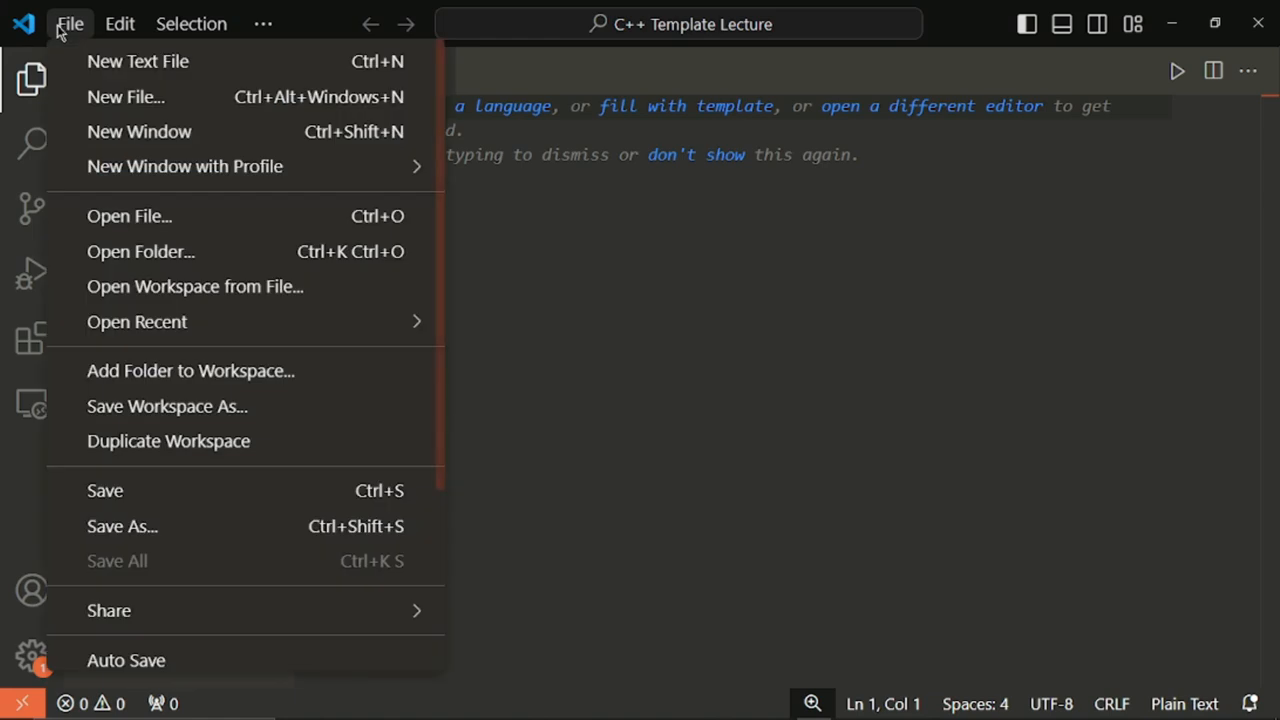
click(190, 104)
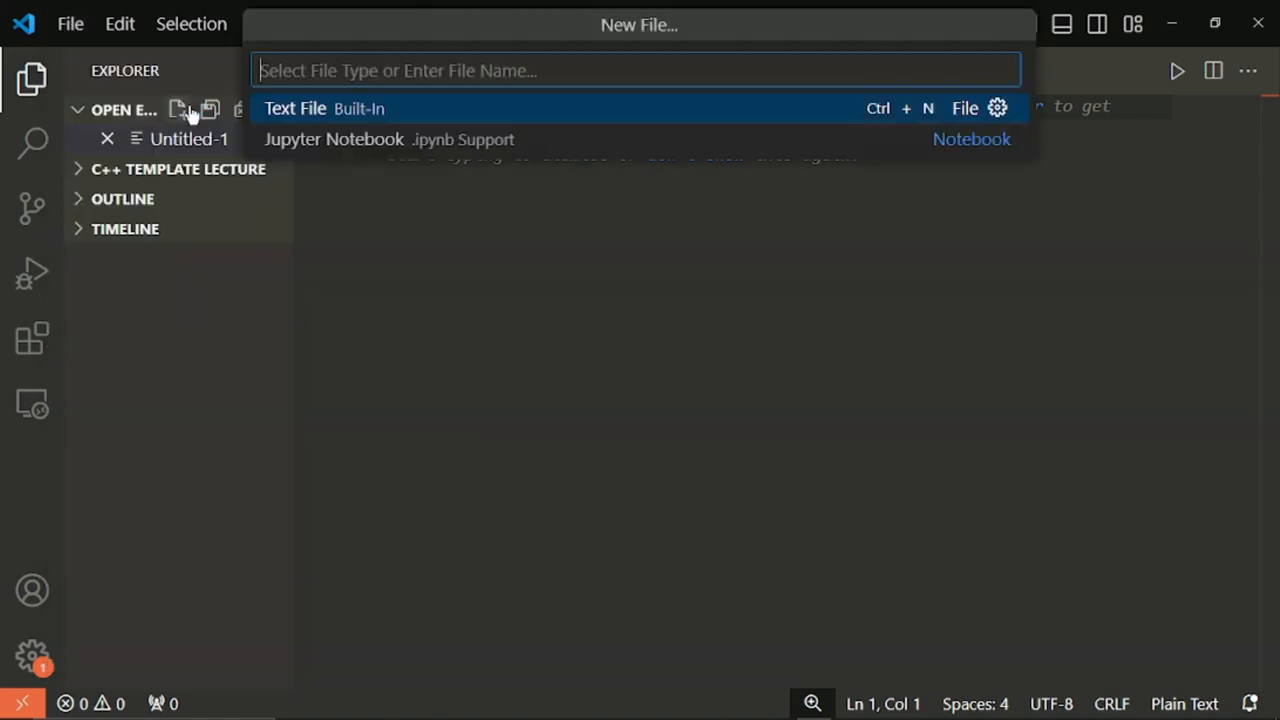
click(69, 23)
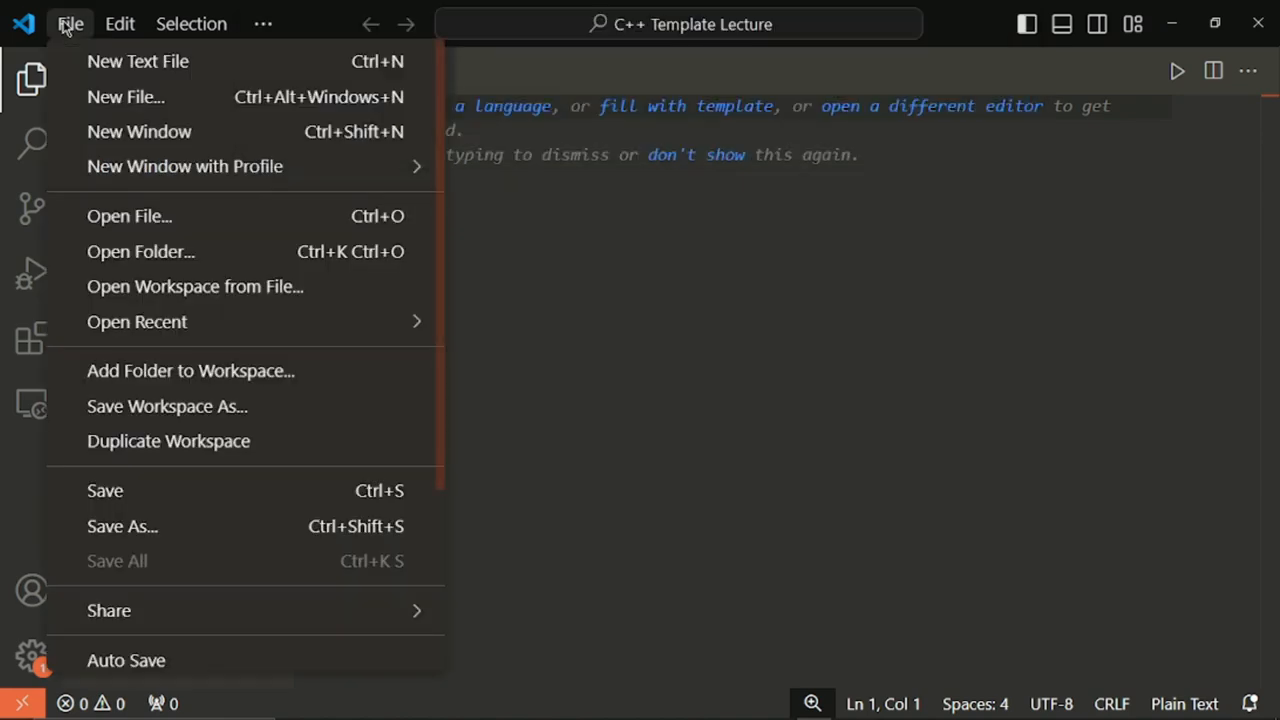
click(163, 131)
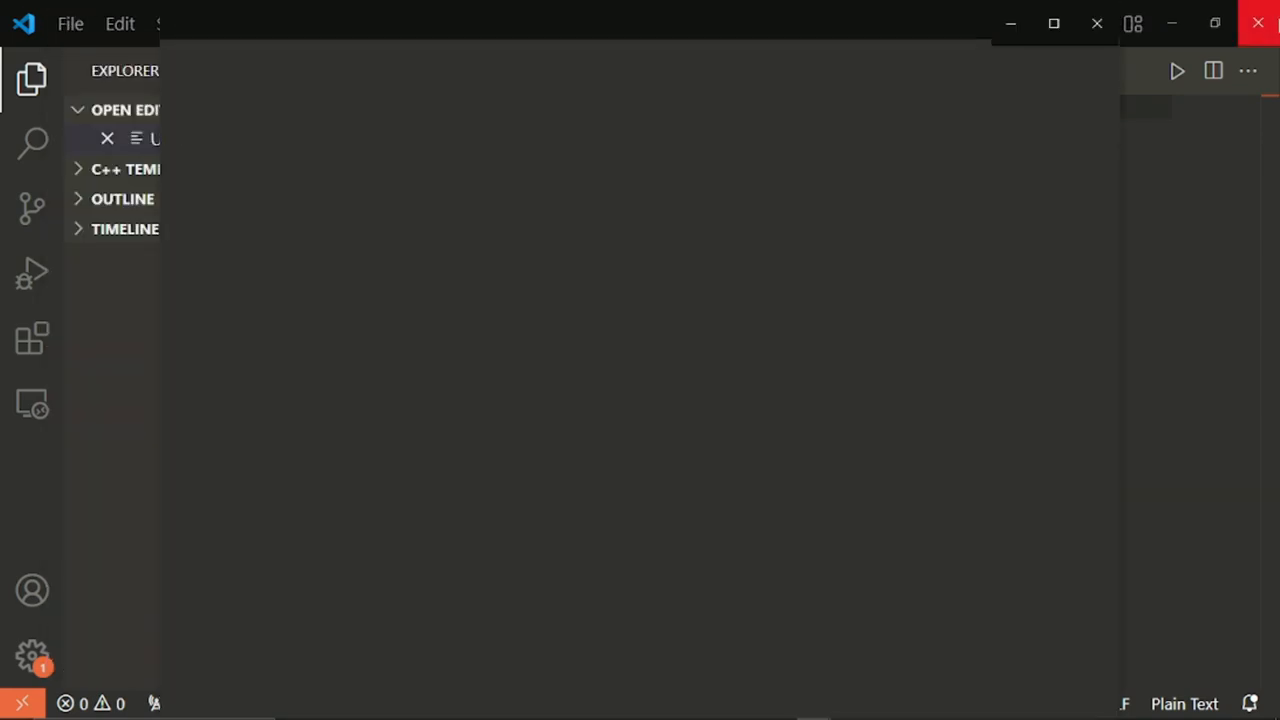
click(1276, 23)
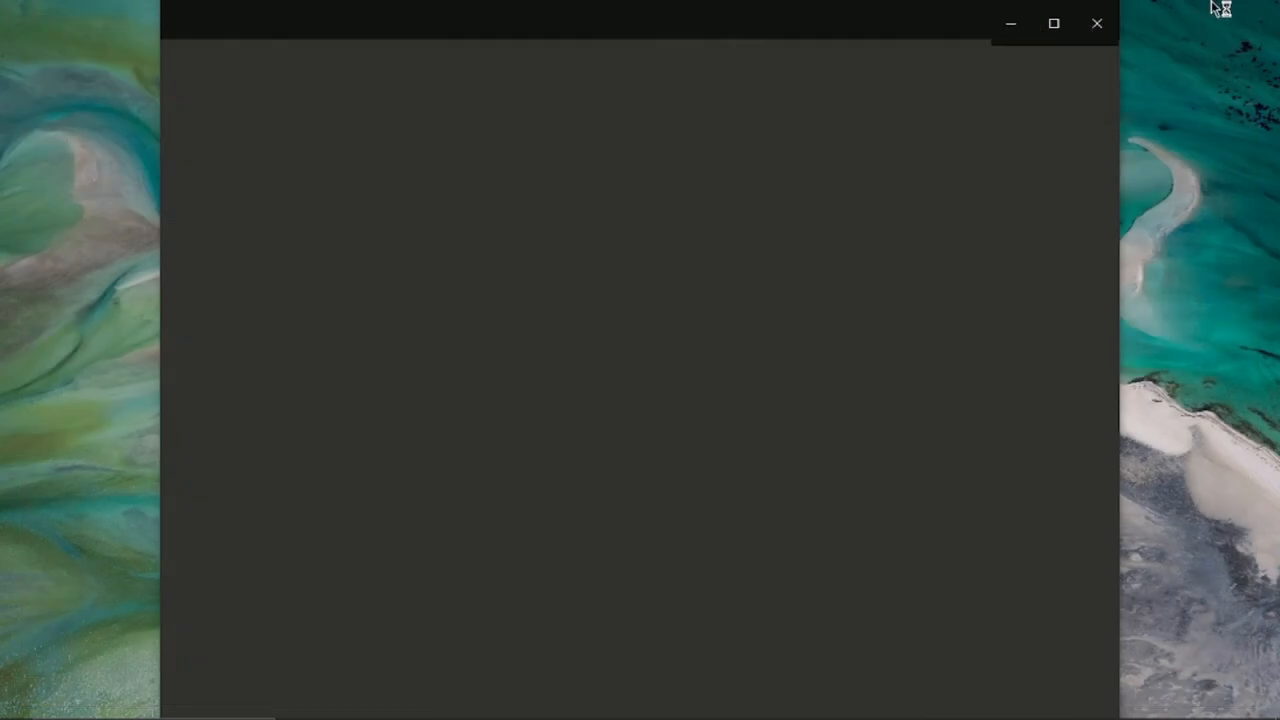
Maximize the Visual Studio Code window, then check the actions offered for the C++ Code Lab folder in Documents using File Explorer
click(1055, 23)
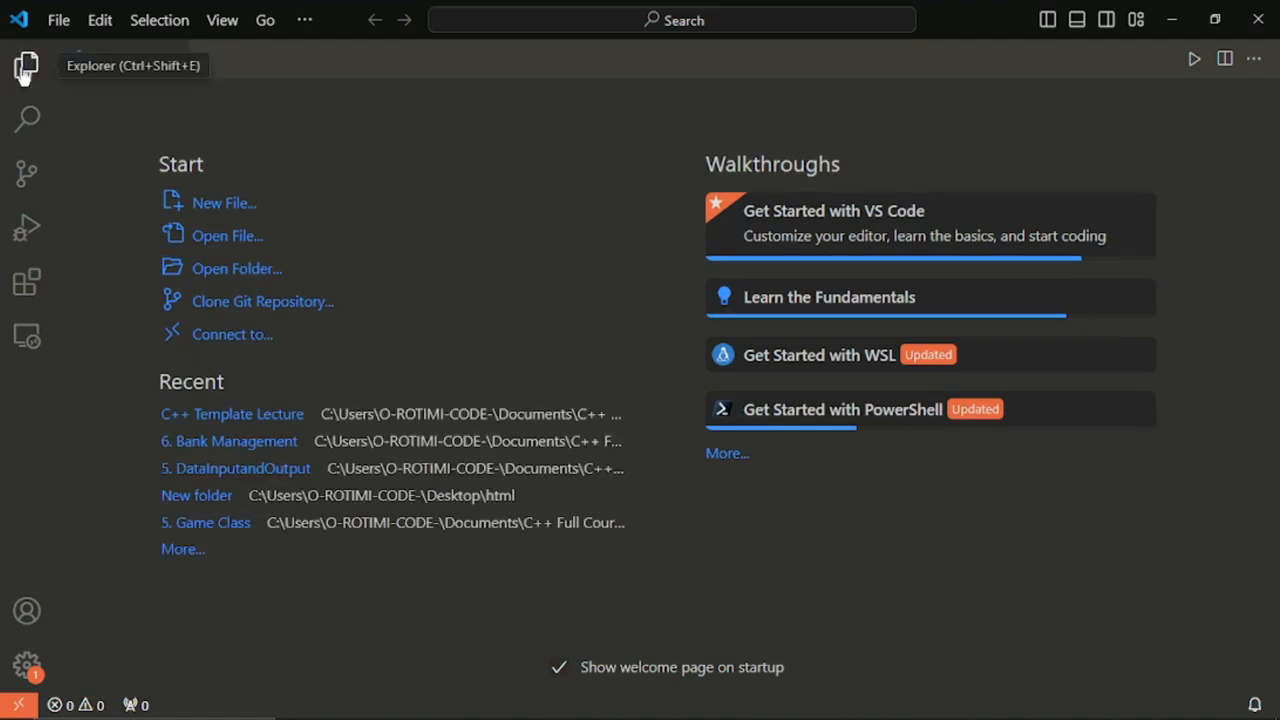
mouse_move(312, 716)
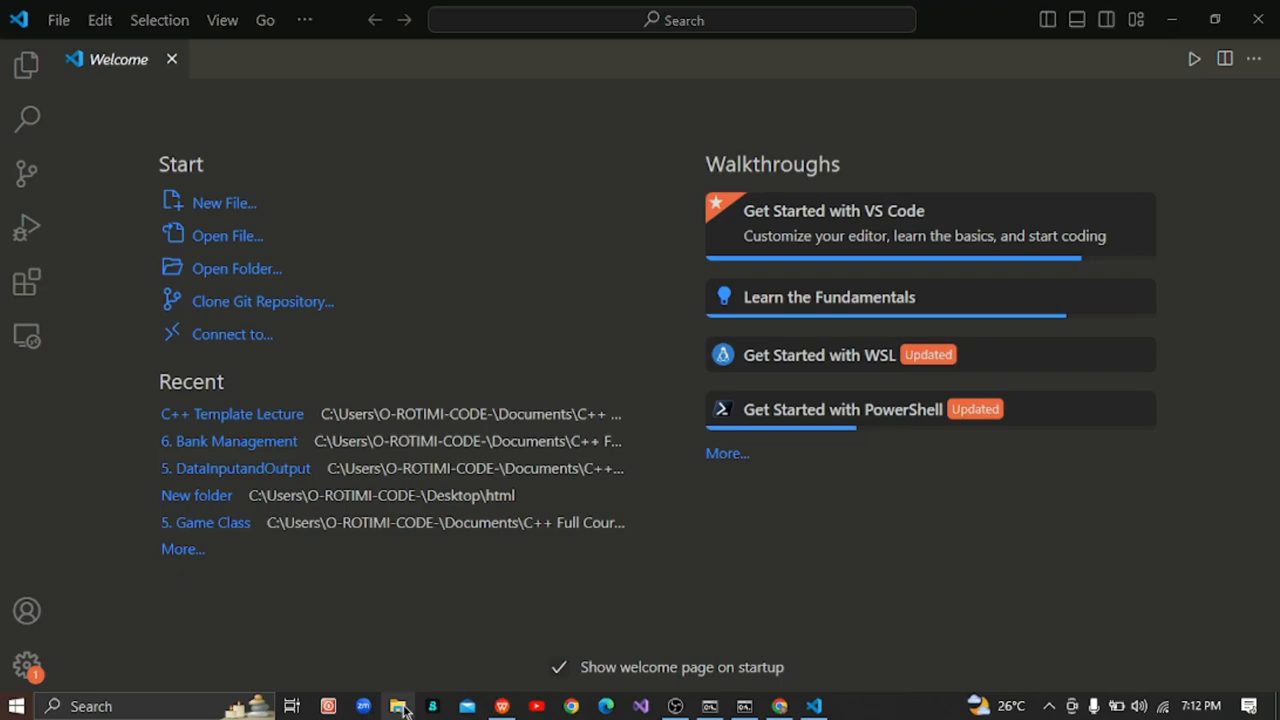
click(398, 706)
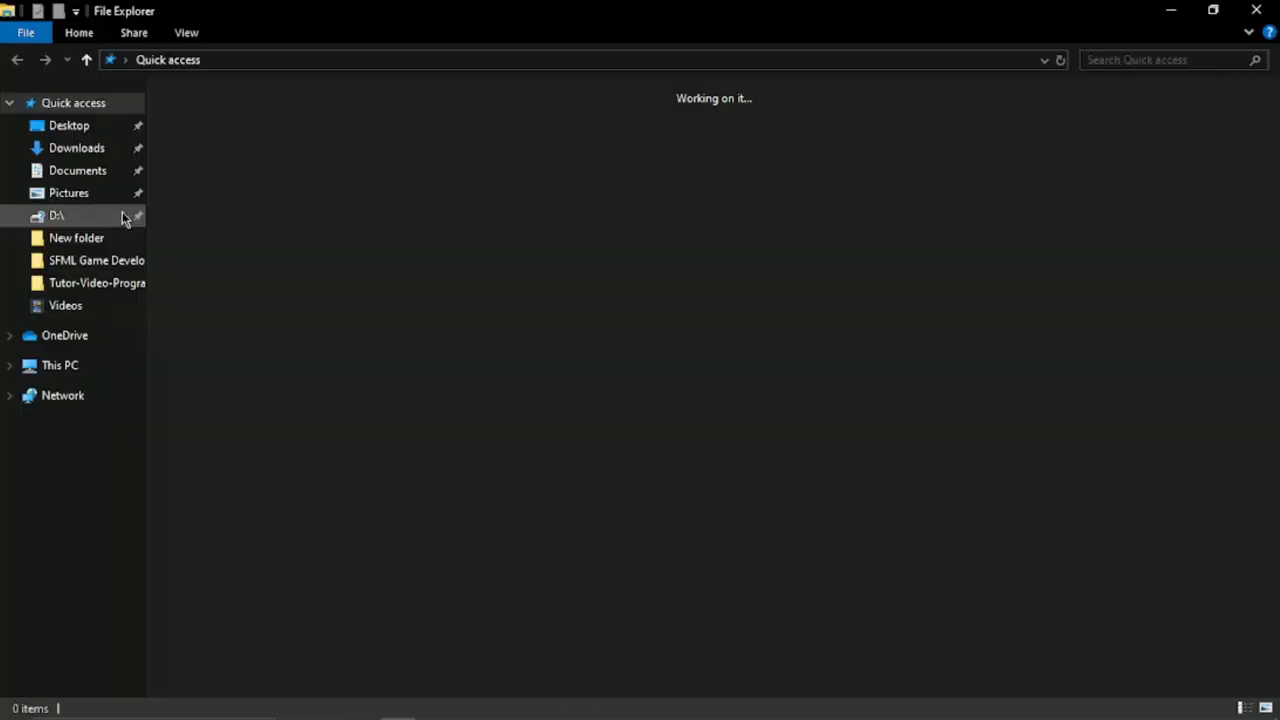
click(88, 150)
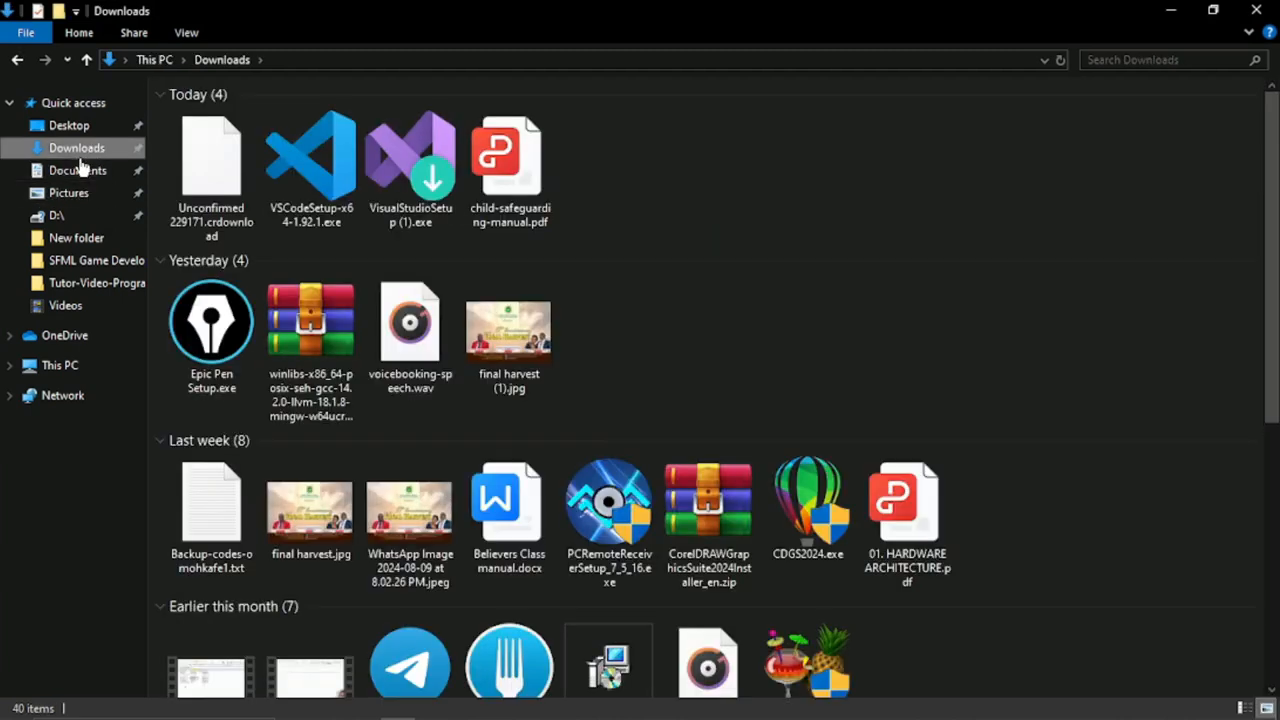
click(82, 174)
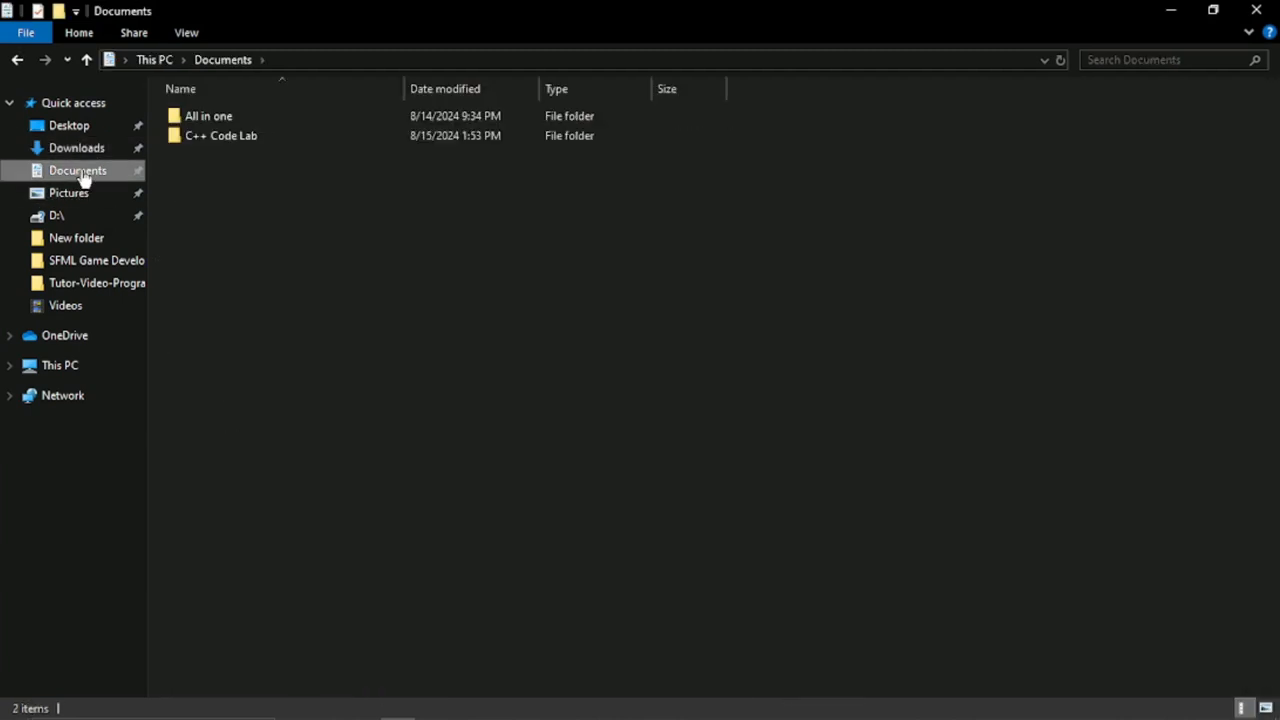
right_click(274, 140)
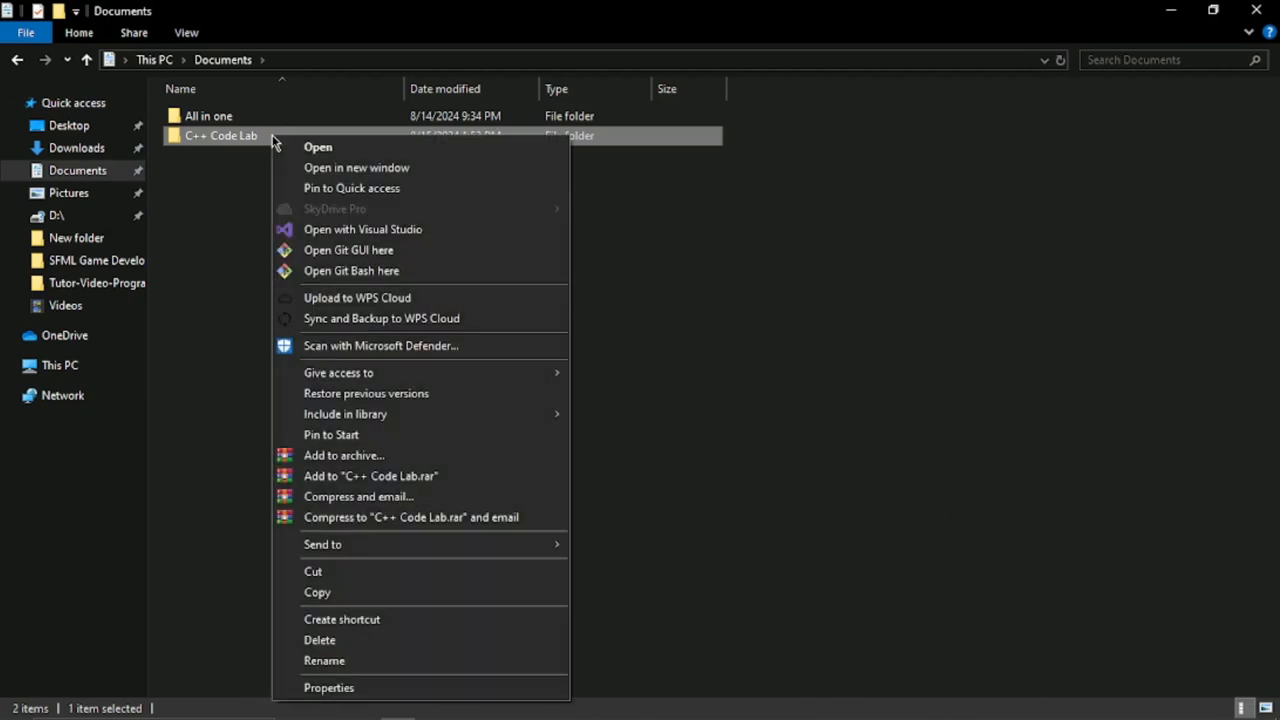
click(177, 209)
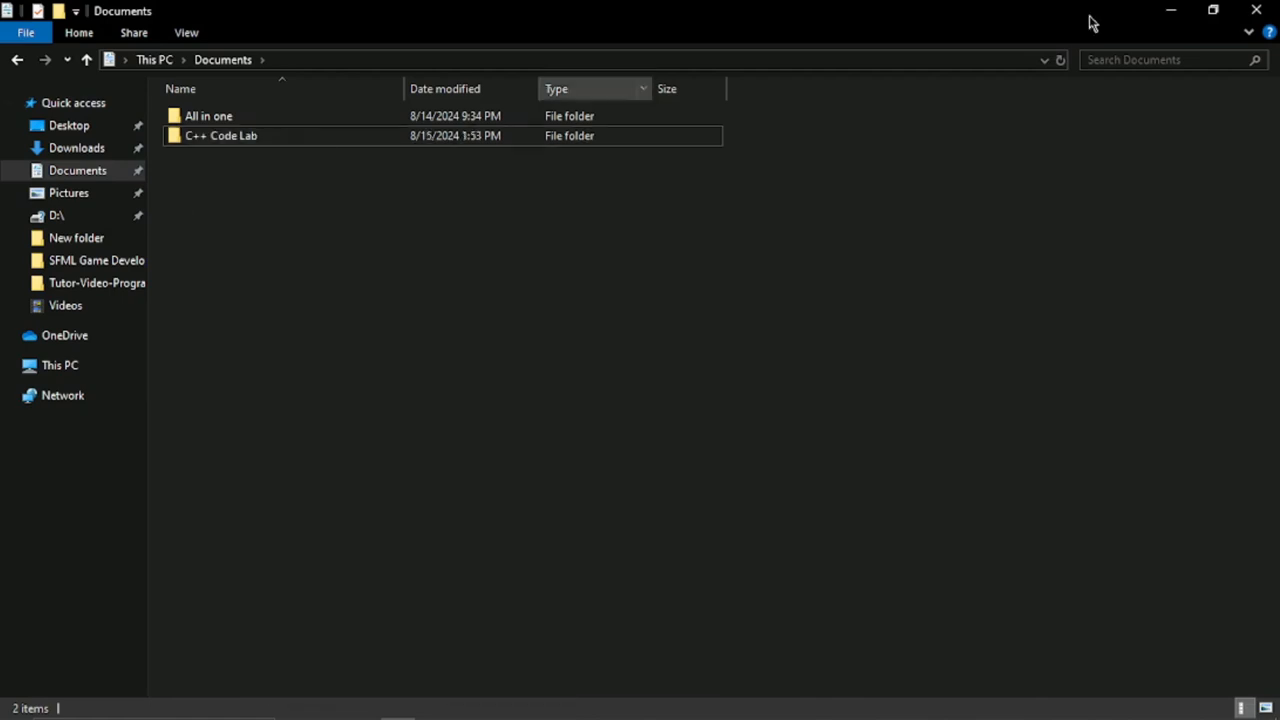
click(1168, 10)
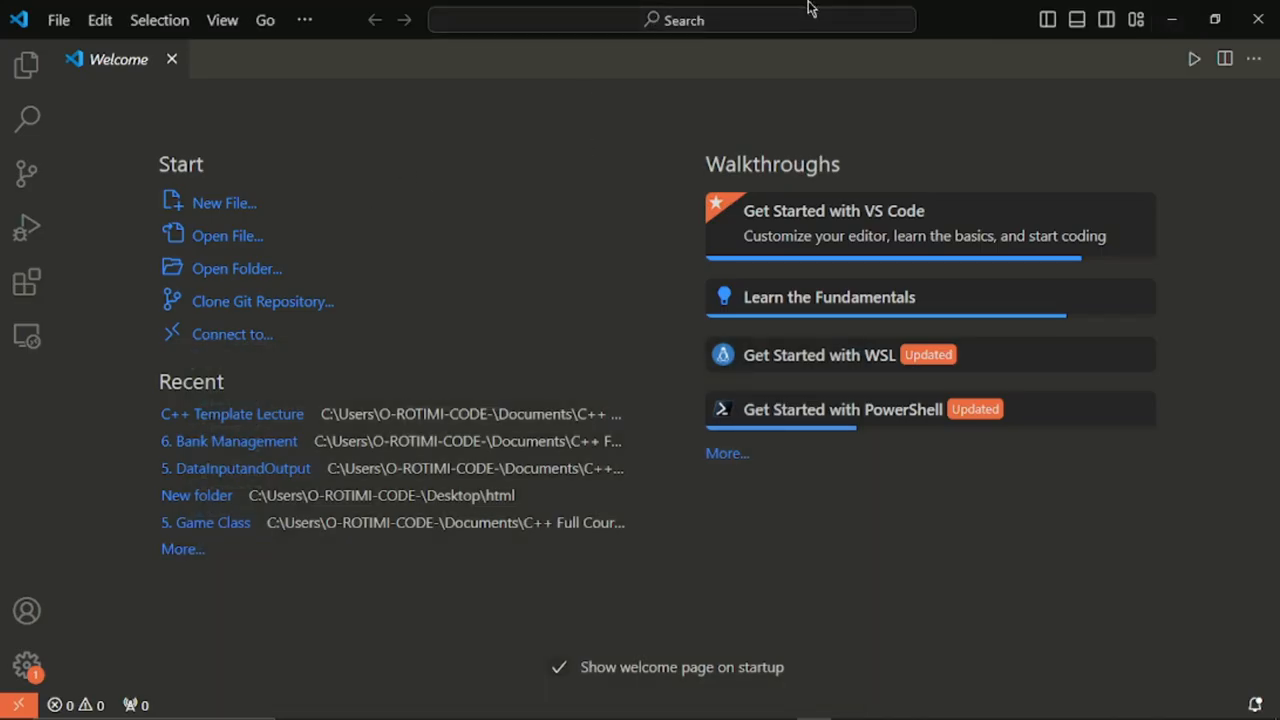
Restore the Visual Studio Code and File Explorer windows to smaller sizes and arrange them so both are visible on the desktop
drag(988, 8, 978, 90)
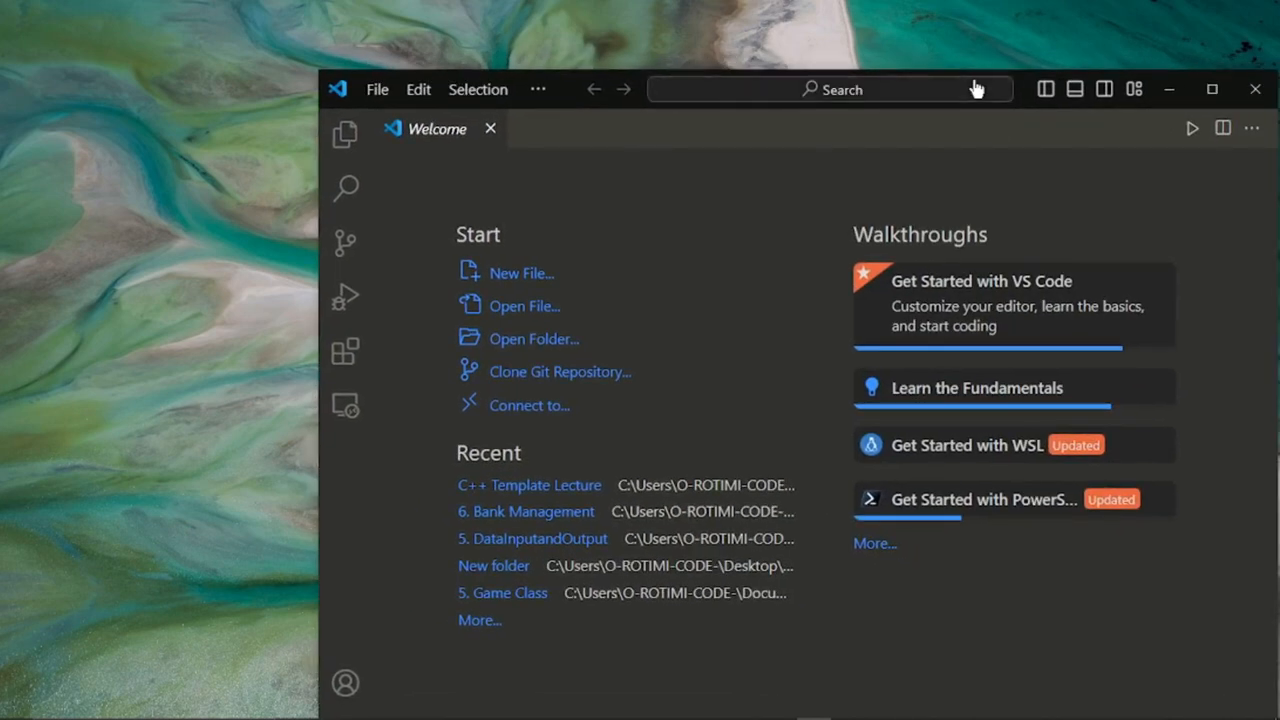
click(410, 706)
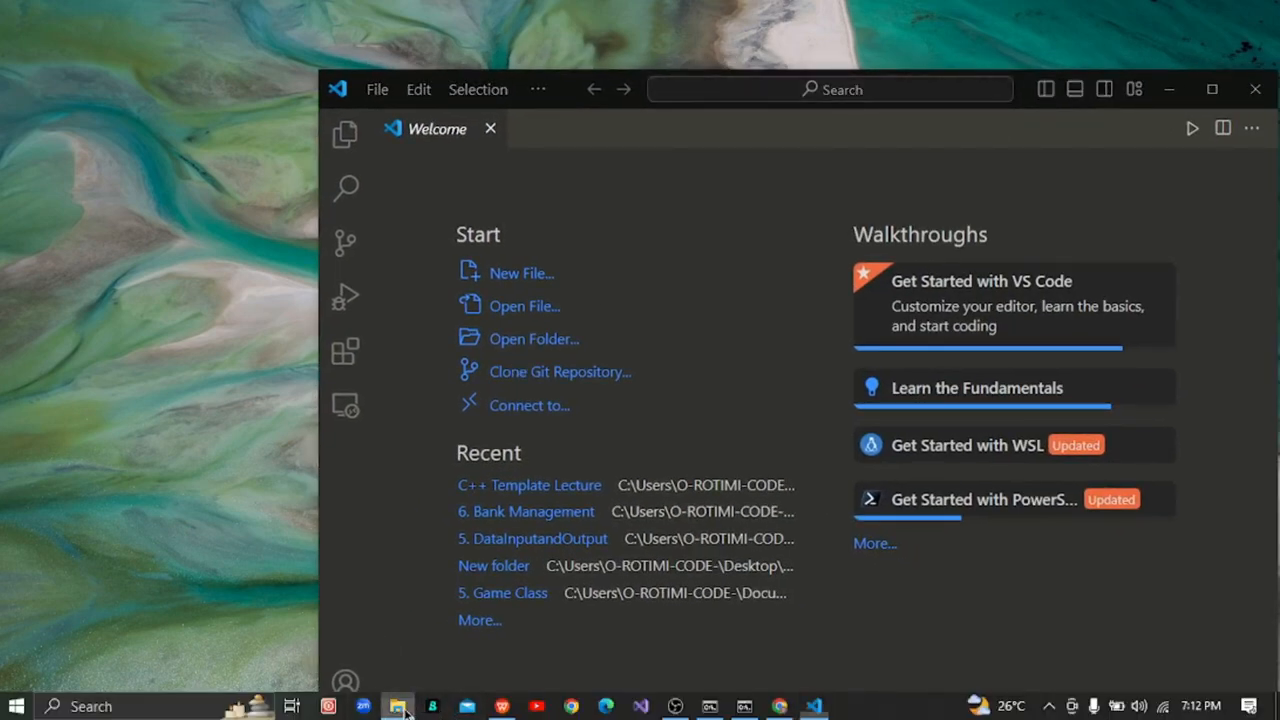
double_click(809, 8)
drag(830, 10, 789, 411)
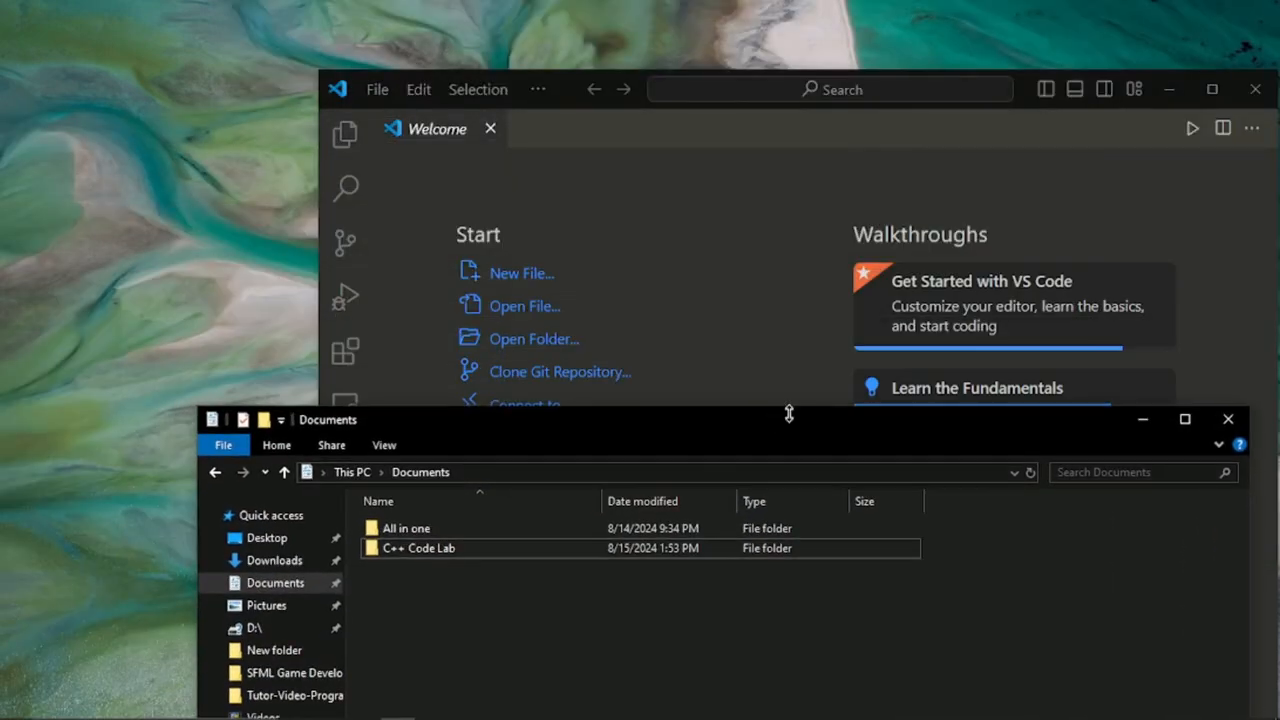
Open the C++ Template Lecture folder from Documents > C++ Code Lab as the project folder in Visual Studio Code
double_click(460, 555)
drag(672, 428, 771, 460)
drag(565, 557, 621, 573)
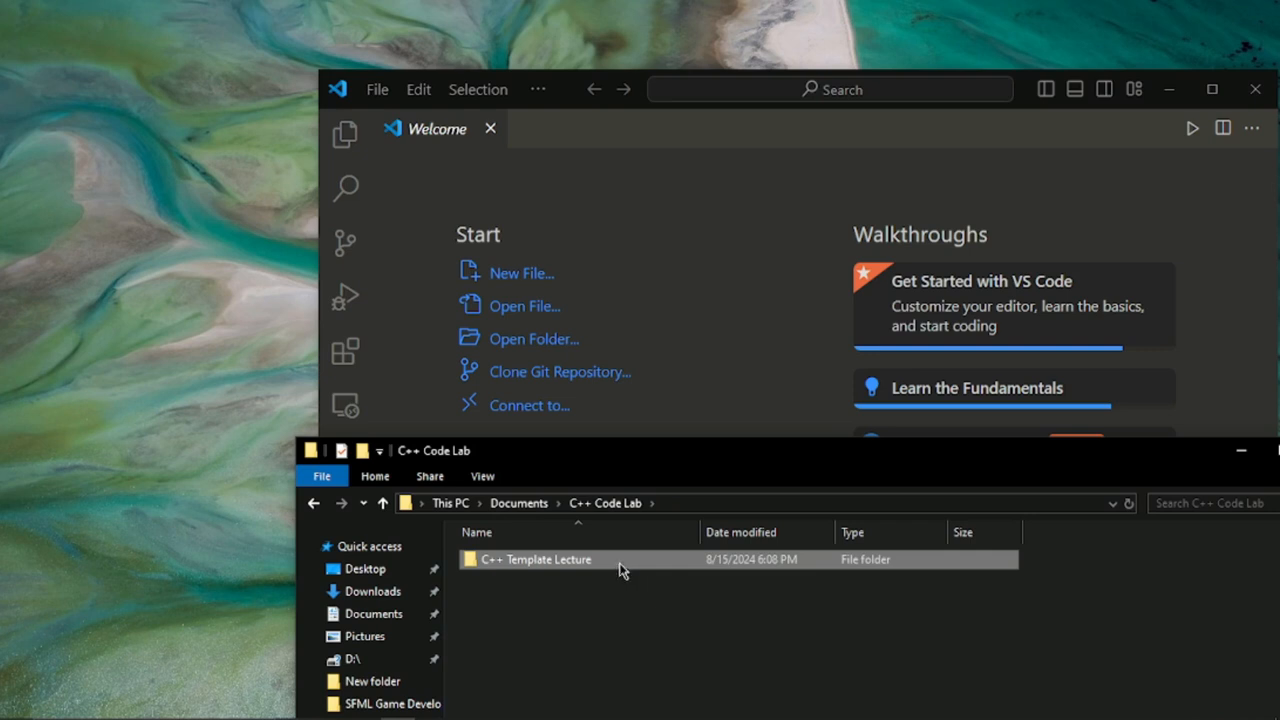
drag(626, 563, 737, 337)
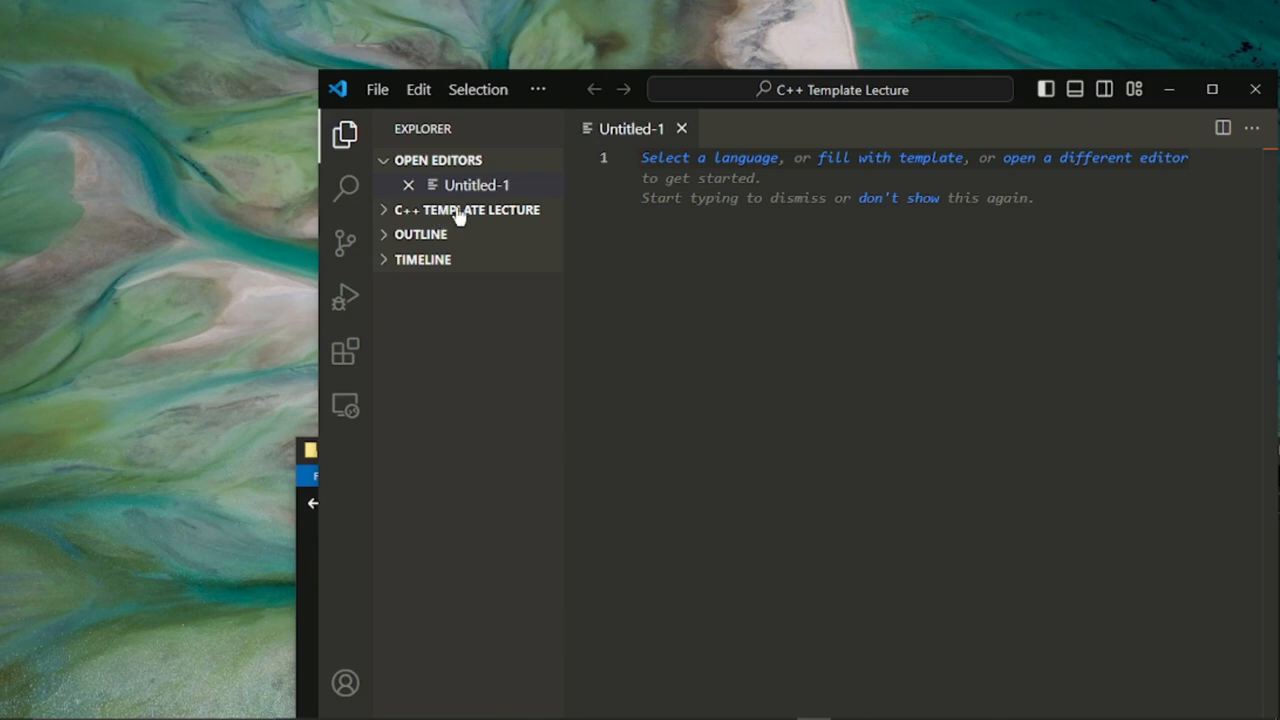
Close the C++ Code Lab window in File Explorer and maximize the Visual Studio Code window
click(303, 660)
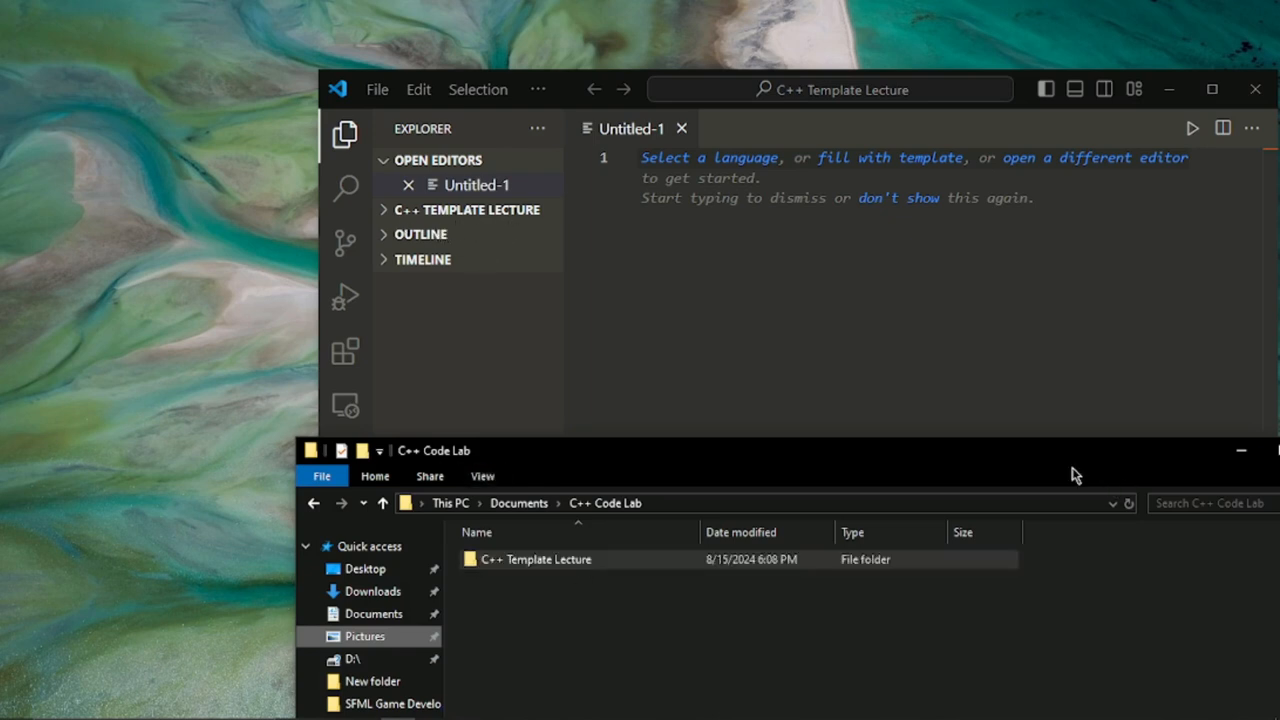
drag(645, 475, 300, 464)
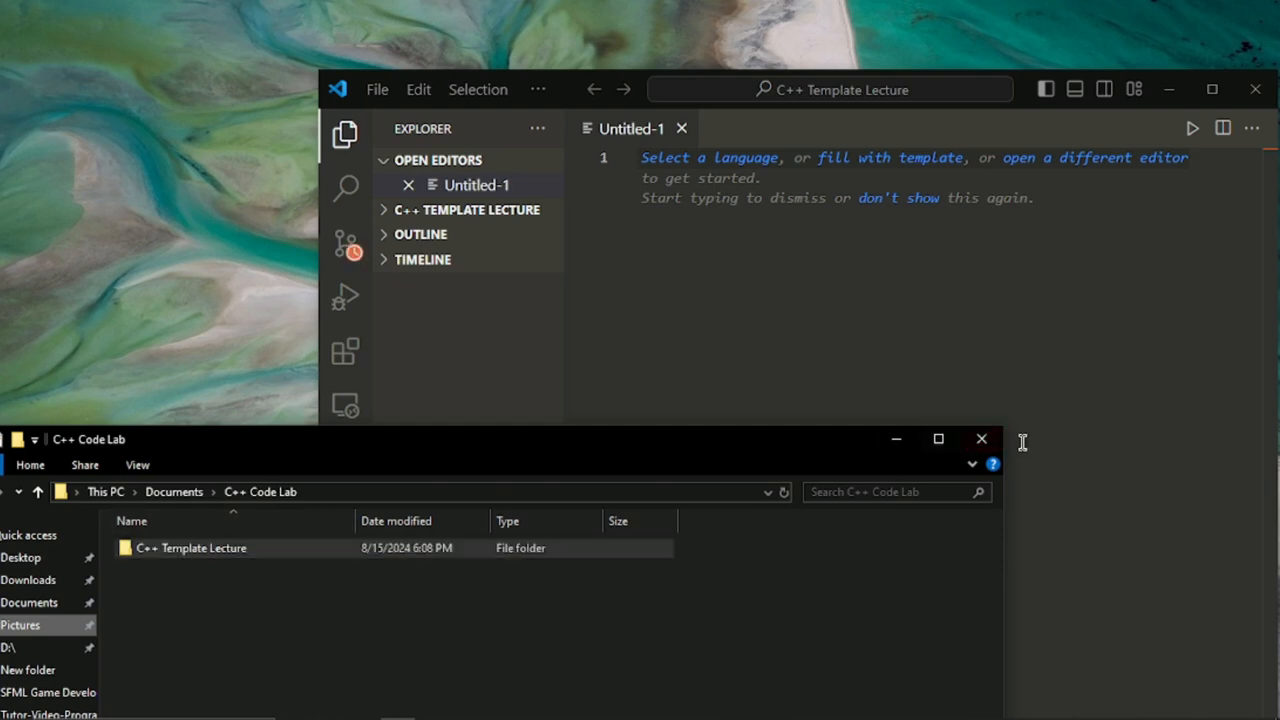
click(981, 438)
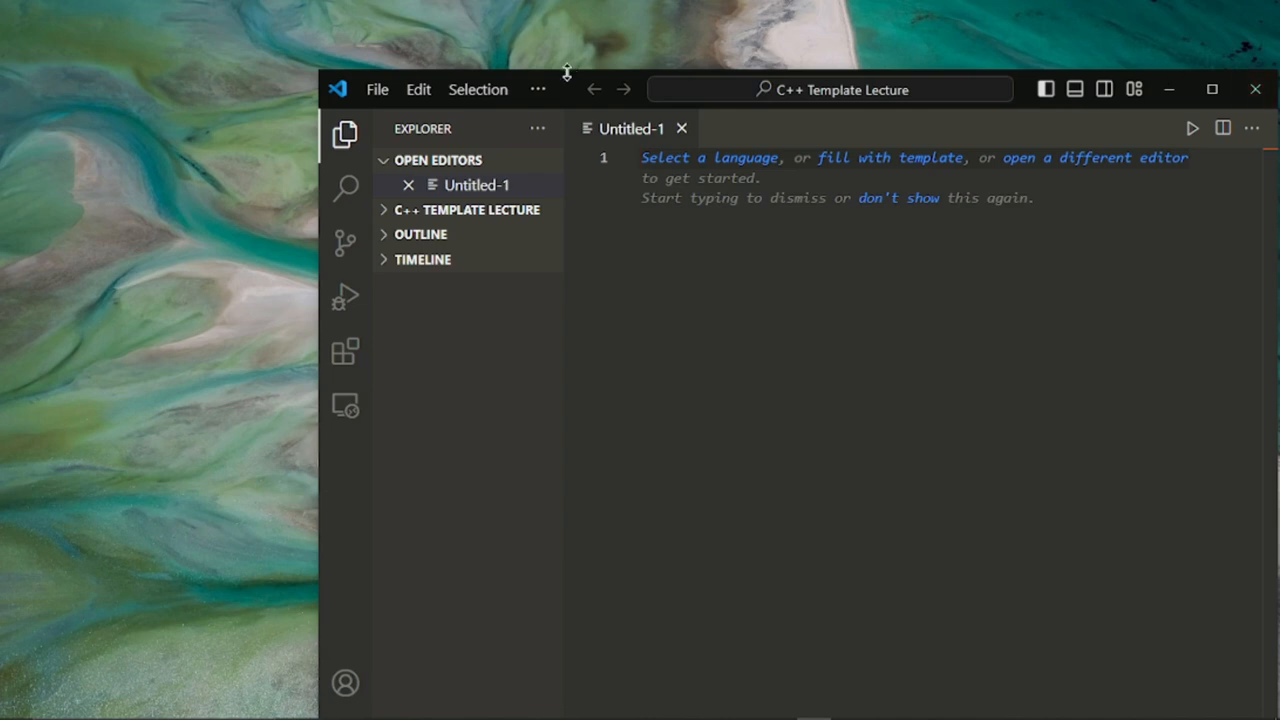
drag(571, 87, 333, 77)
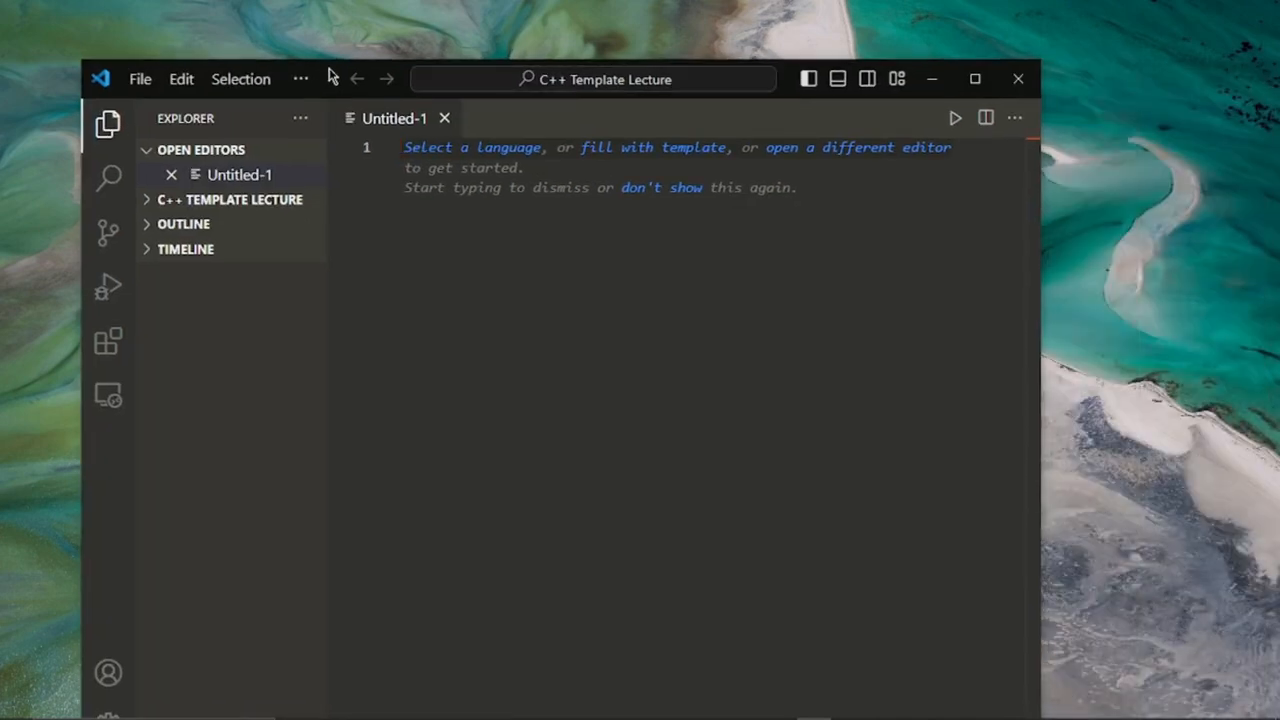
click(969, 79)
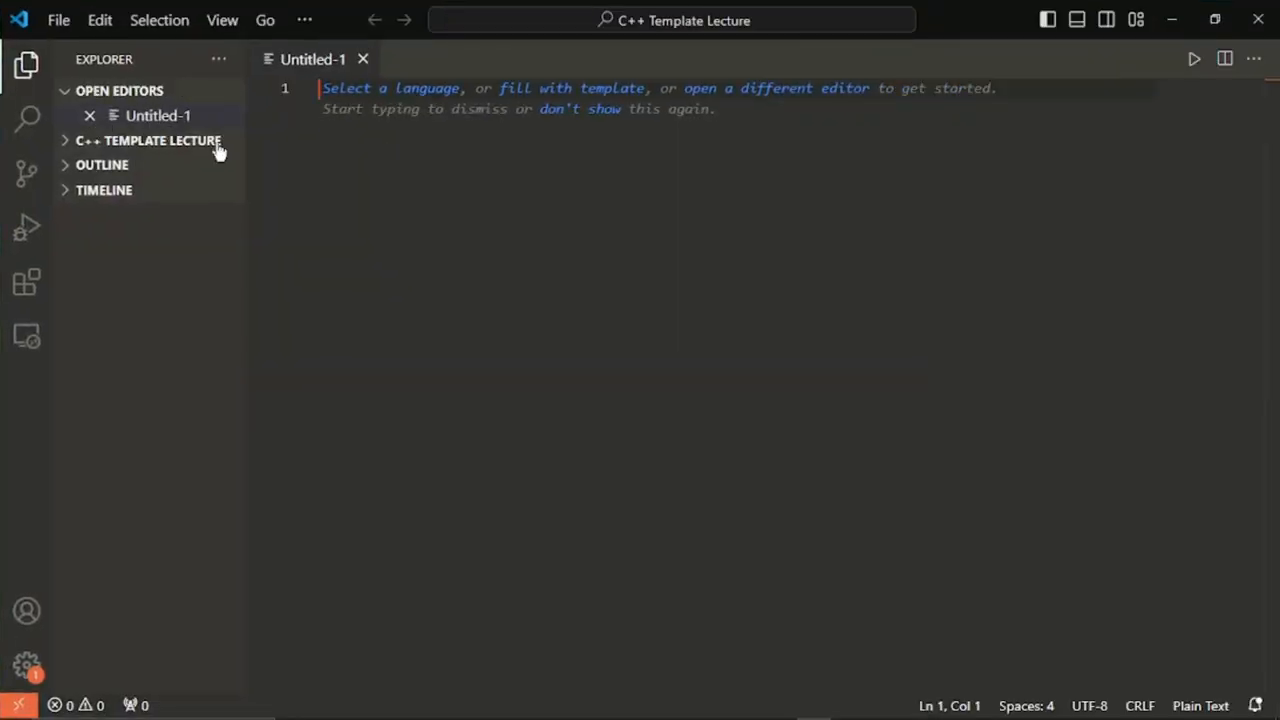
Close the Untitled-1 file and create a new file named main.cpp in the C++ Template Lecture folder
click(67, 144)
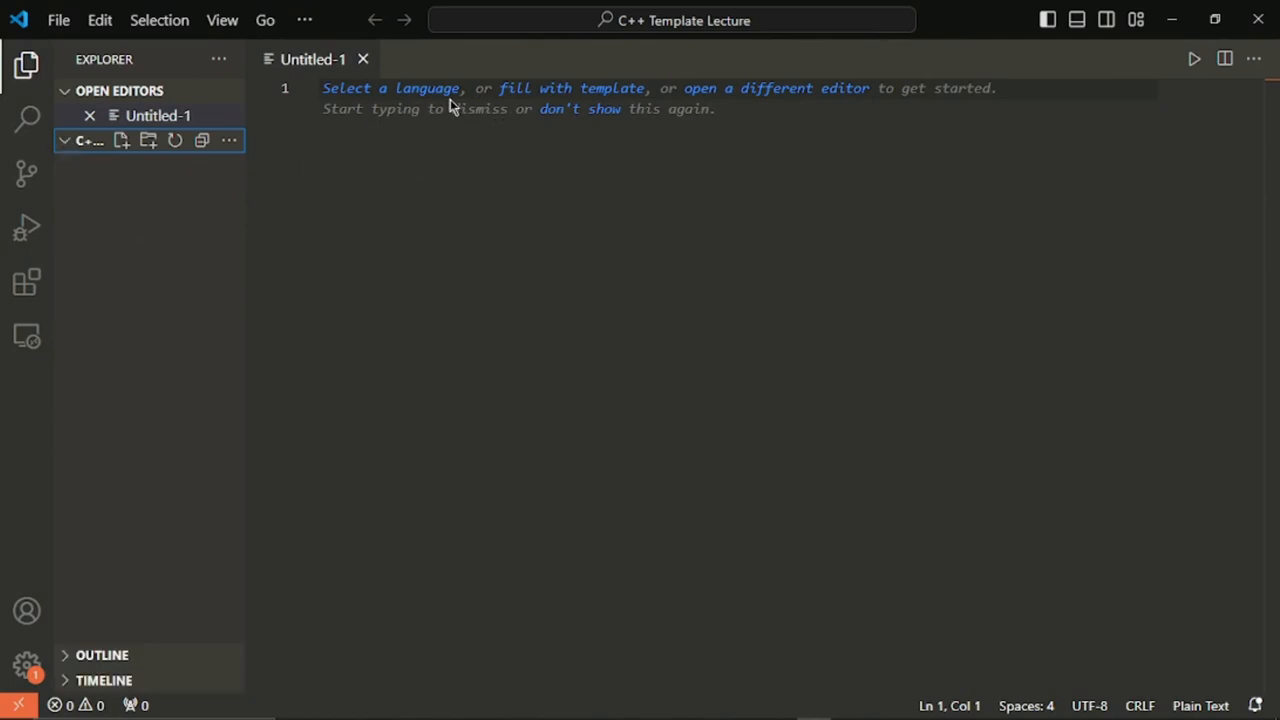
click(364, 60)
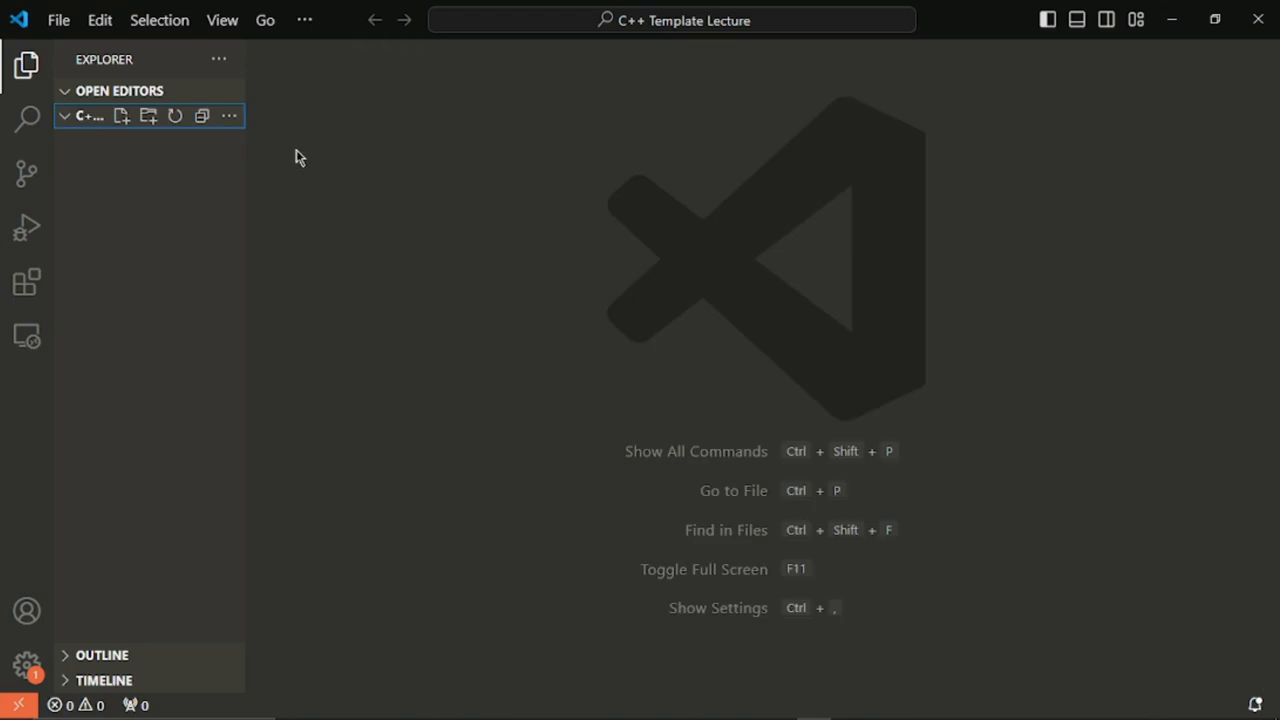
click(121, 120)
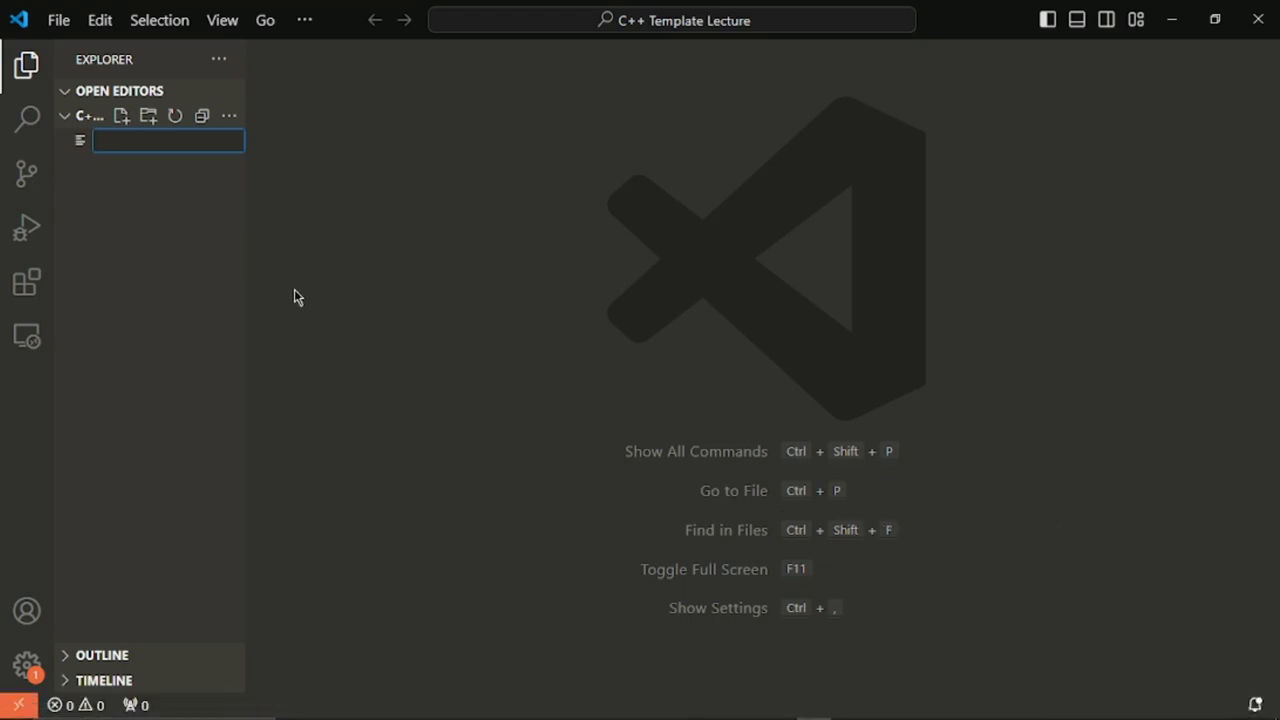
key(ctrl+equal)
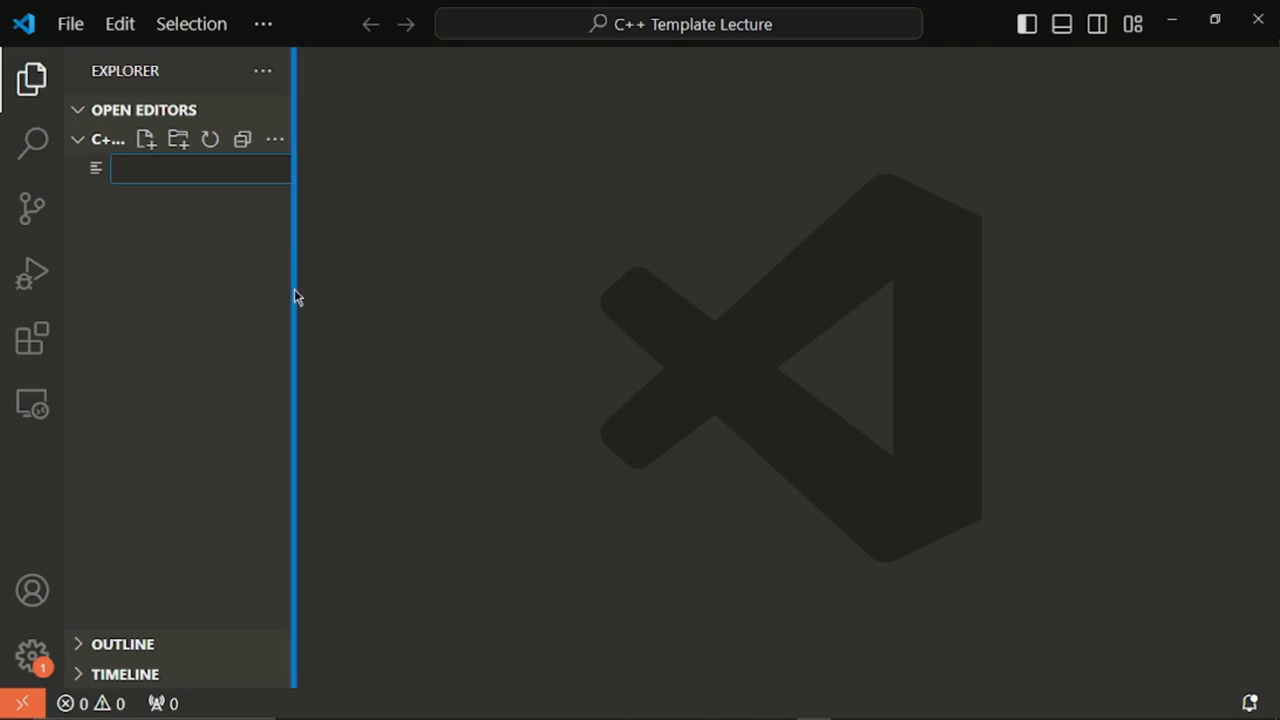
key(ctrl+minus)
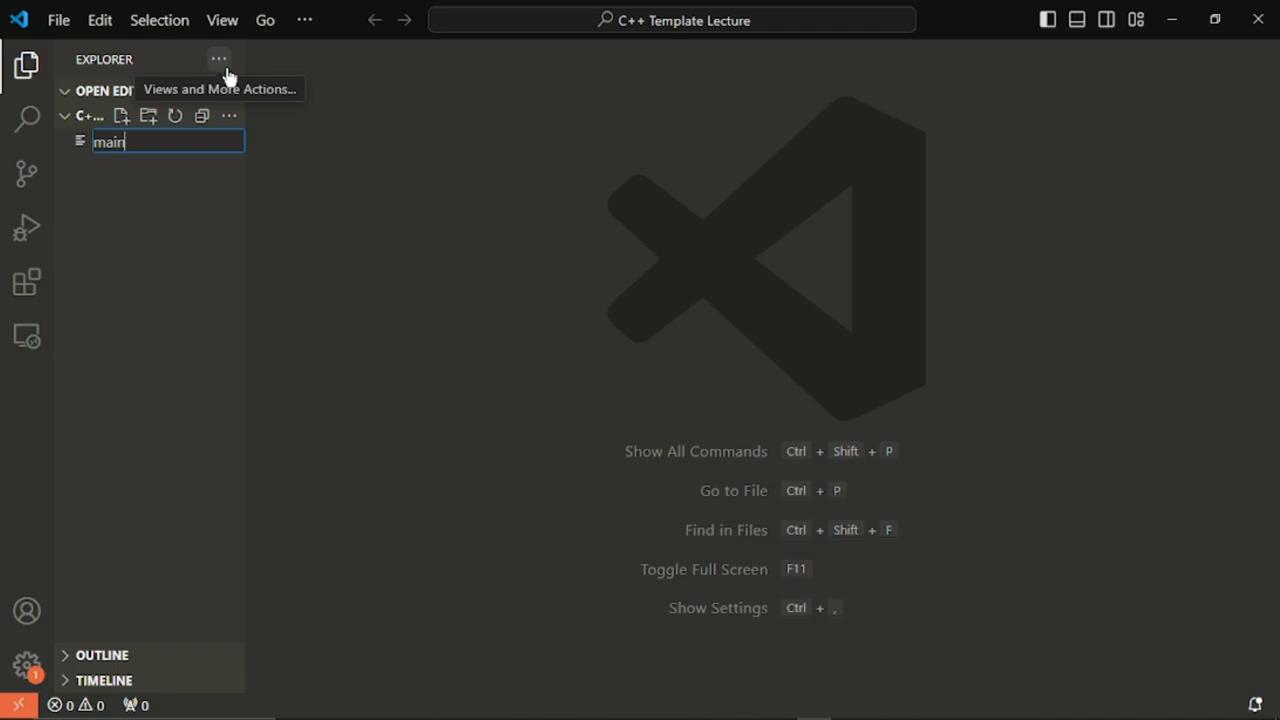
text(.cpp)
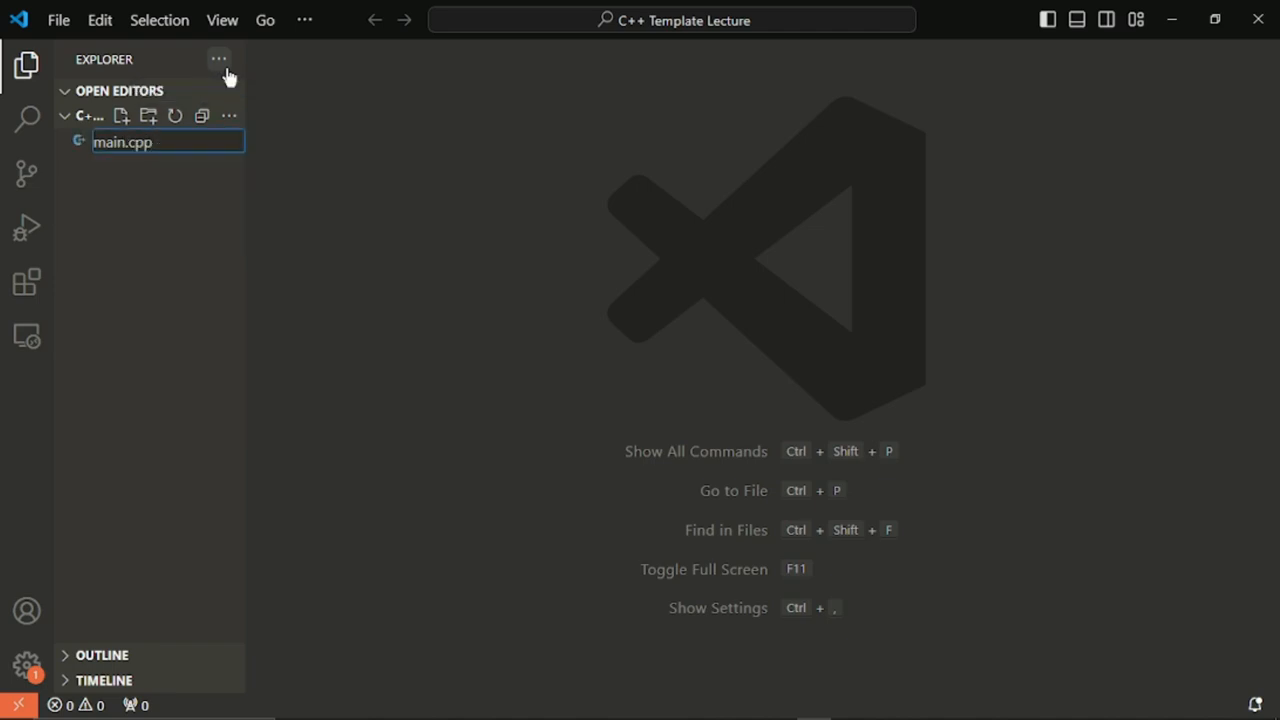
key(Return)
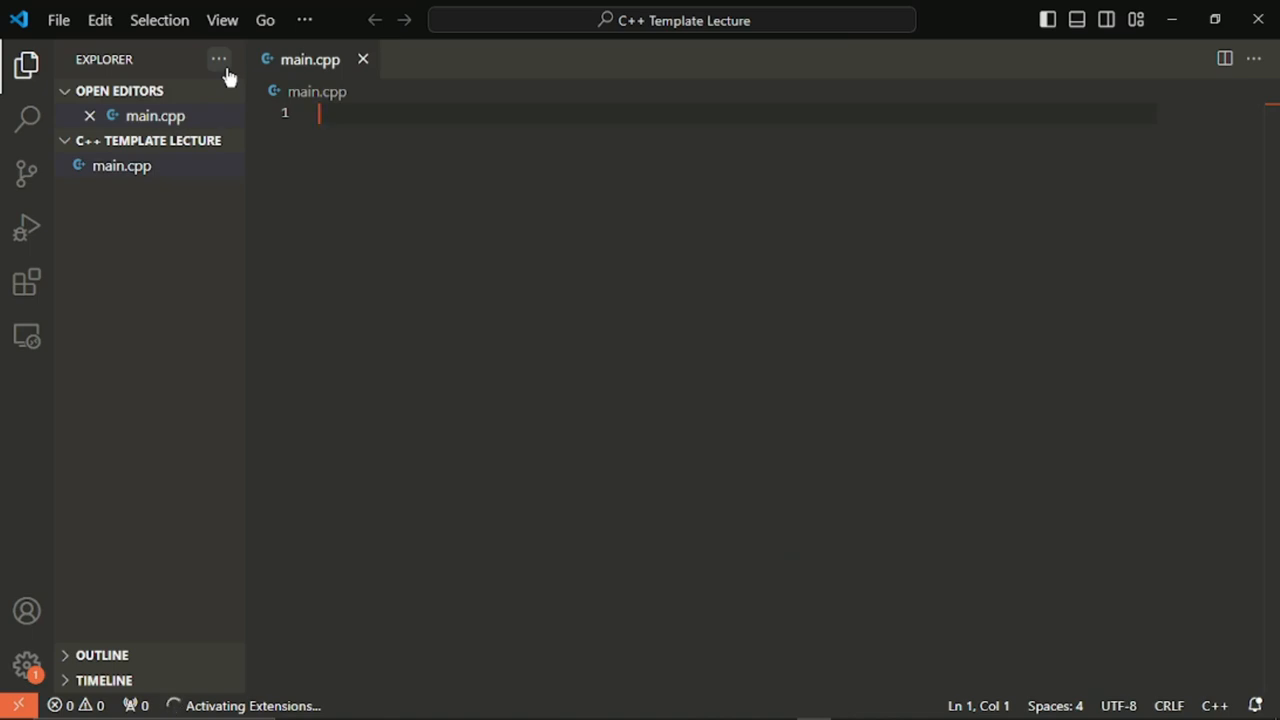
Write the line #include <iostream> at the start of main.cpp
text(#)
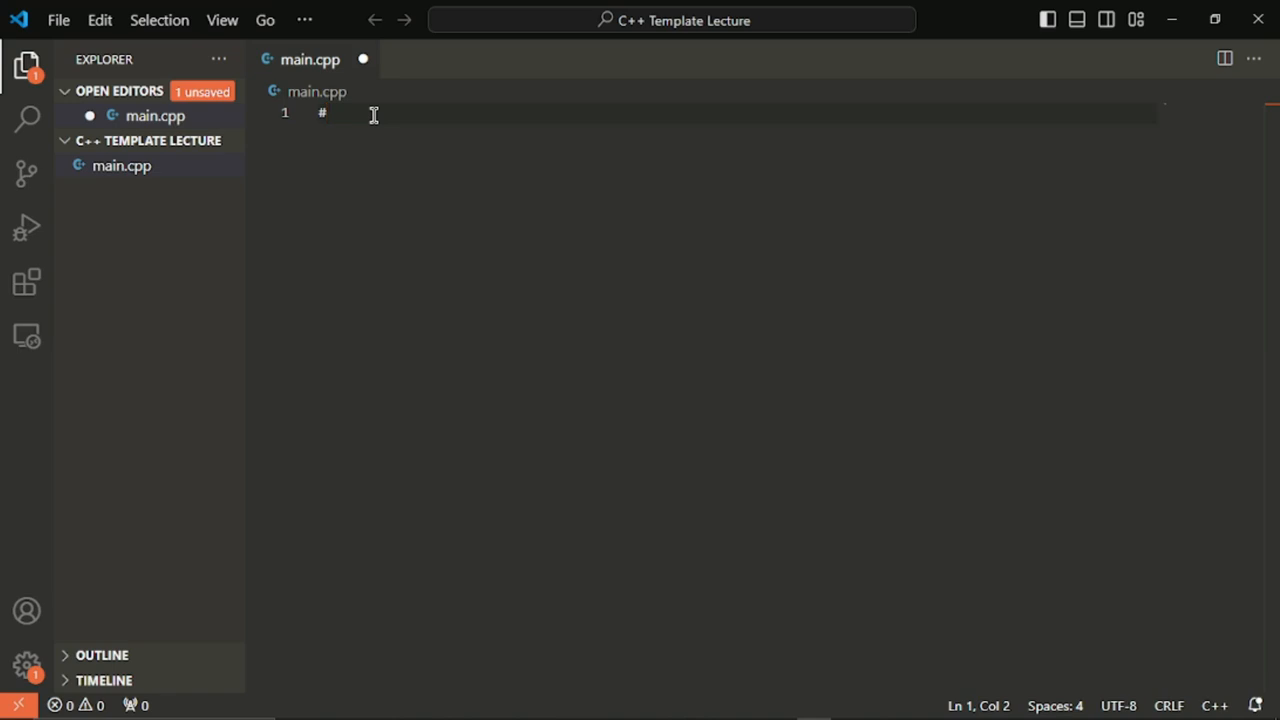
text(include )
text(<>)
text(ios)
text(tream>)
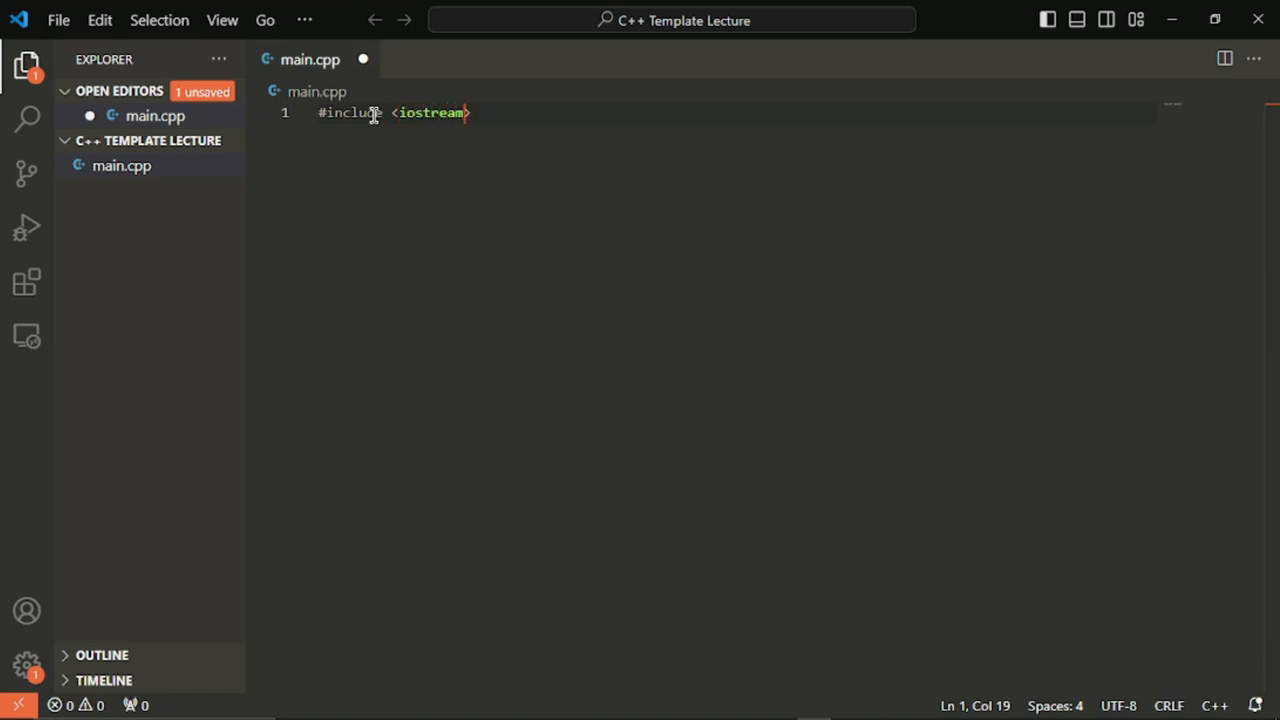
key(Right)
key(Return)
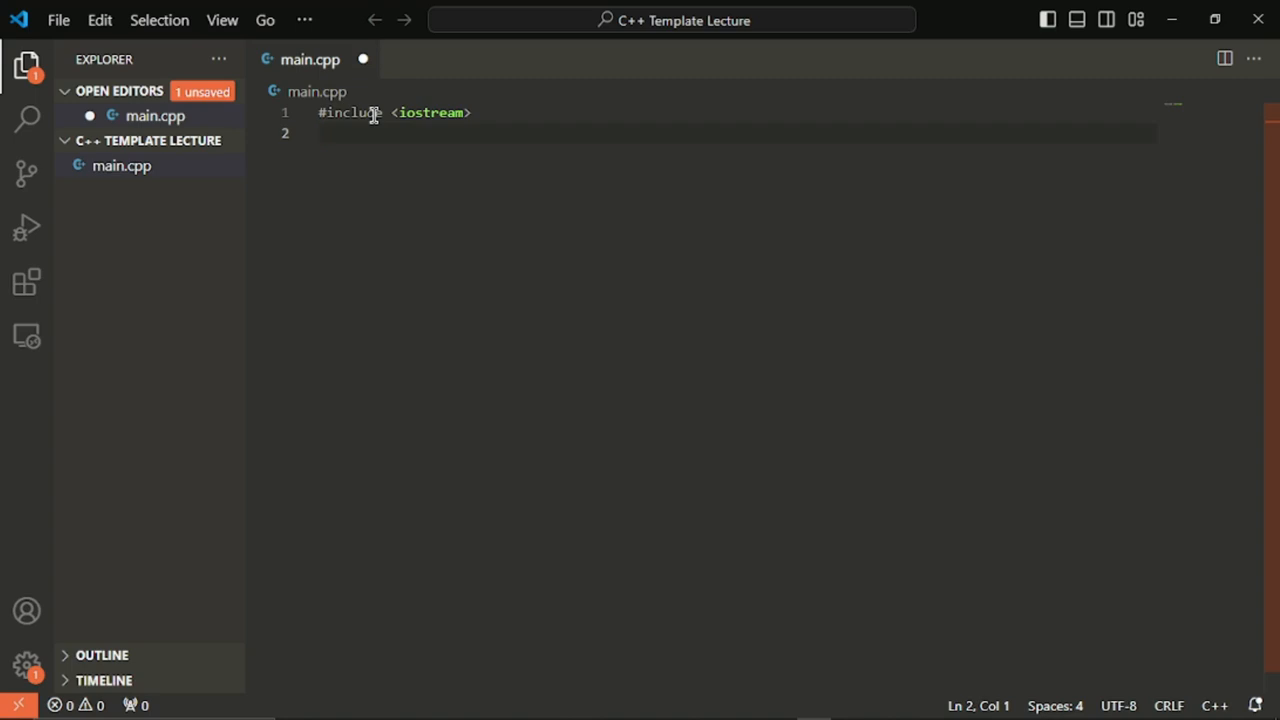
Add an int main () function below the include, with blank lines in its body and return 0; at its end
key(Return)
text(int main )
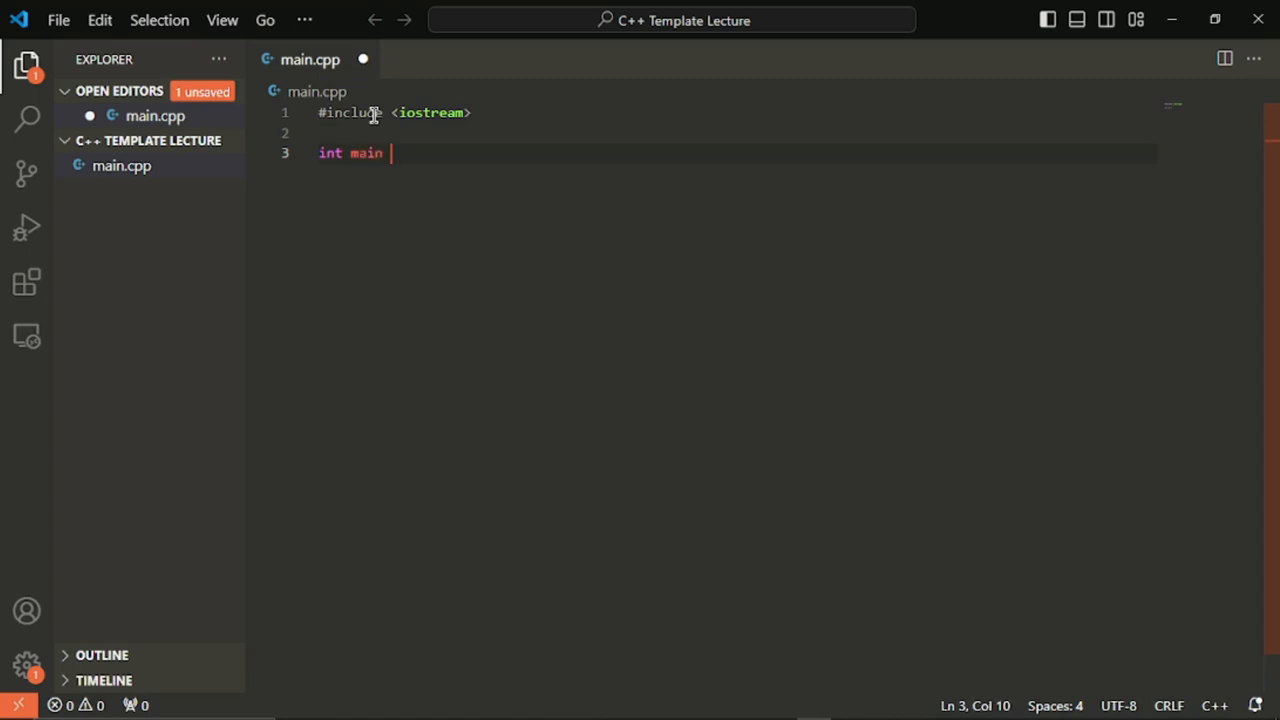
text((){)
key(Return)
key(Return)
key(Return)
key(Return)
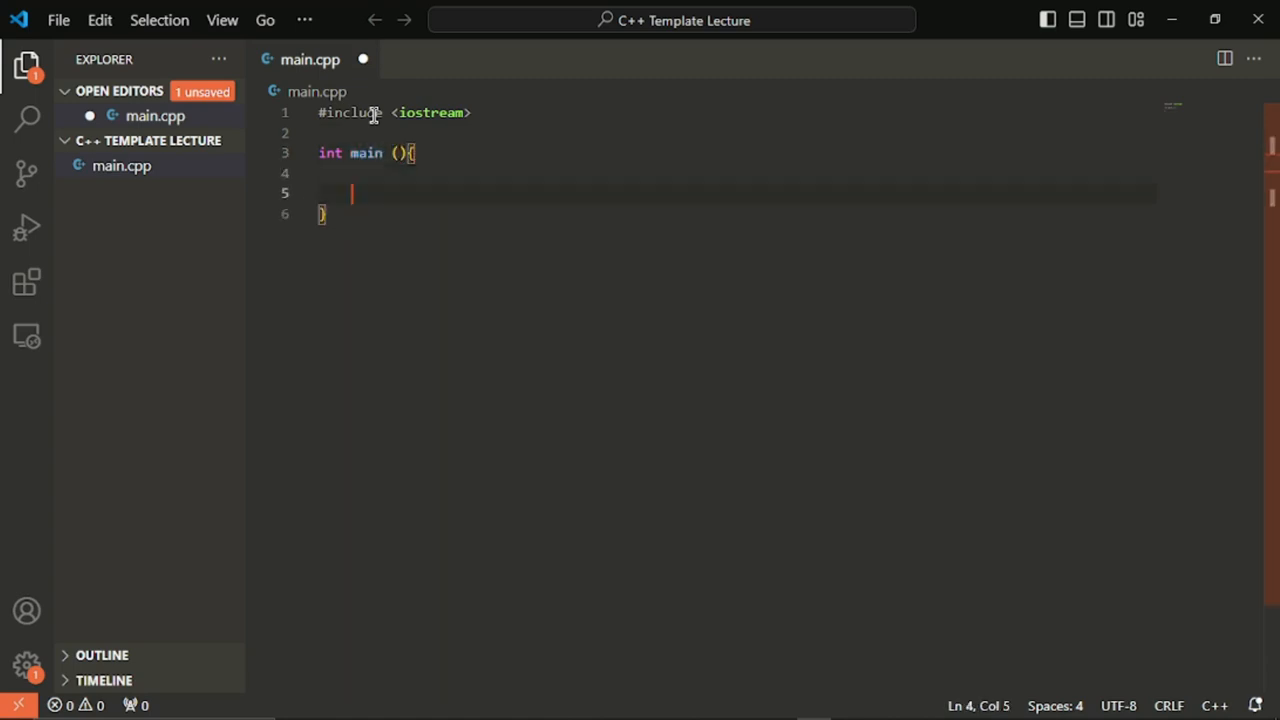
text(return )
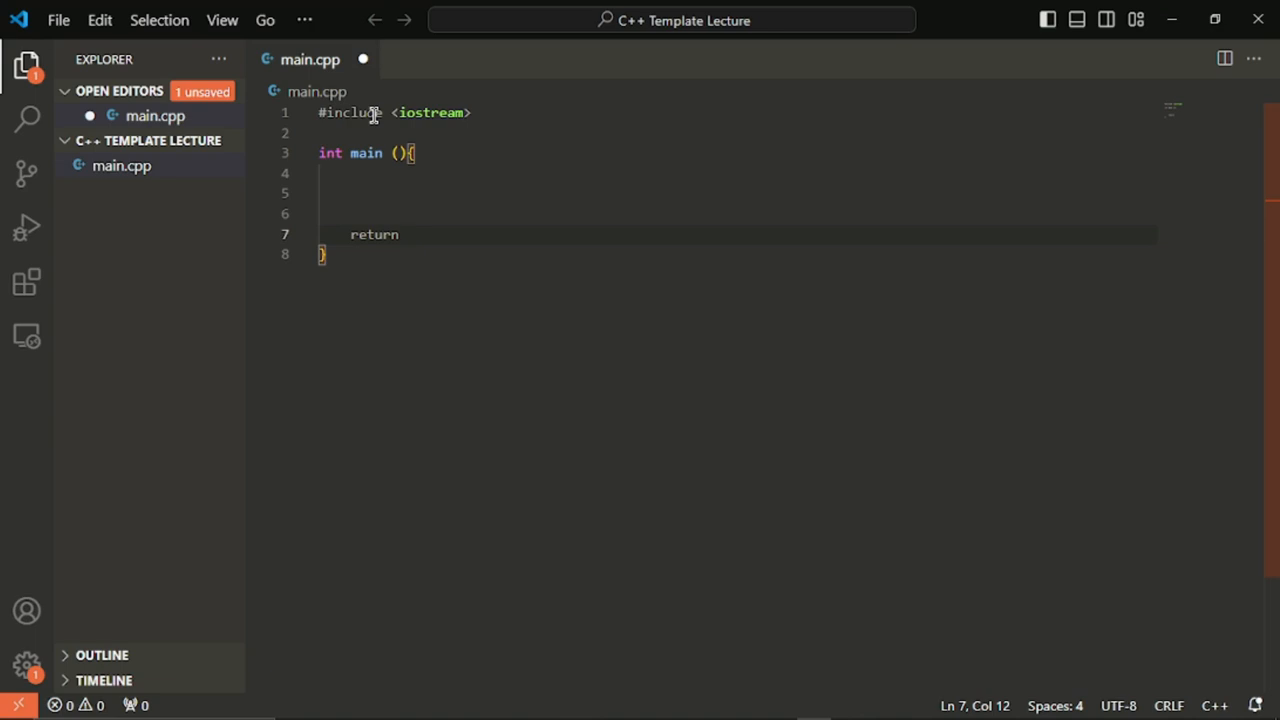
text(0;)
Declare auto result = (20 <=> 10) on its own line inside the body of main, above the return statement
key(Up)
key(Up)
key(Return)
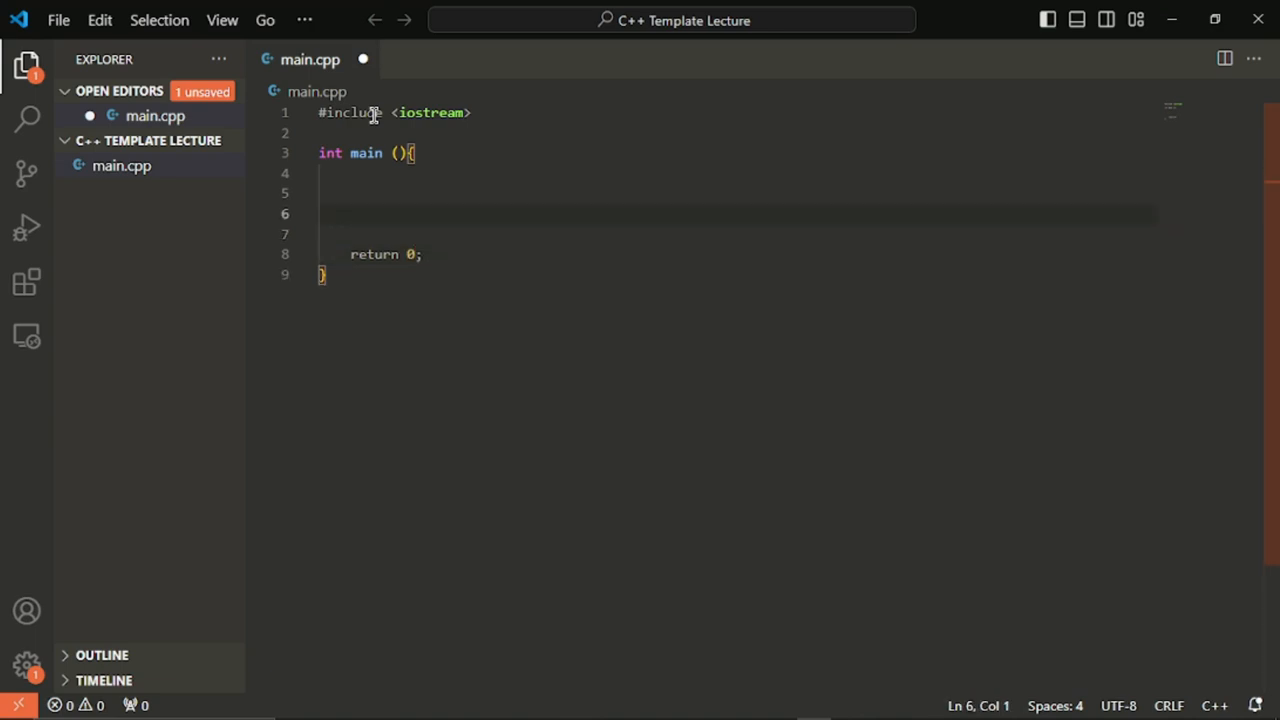
text(aut)
key(BackSpace)
key(BackSpace)
key(BackSpace)
key(BackSpace)
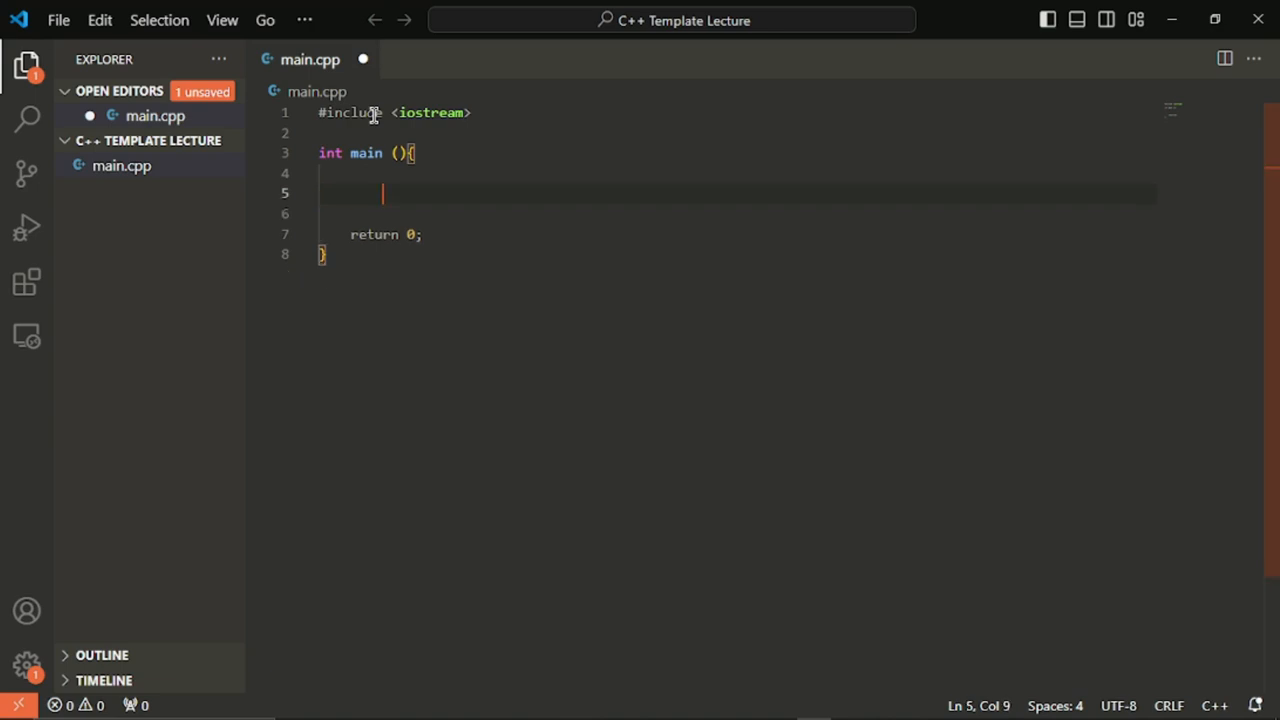
text(auto )
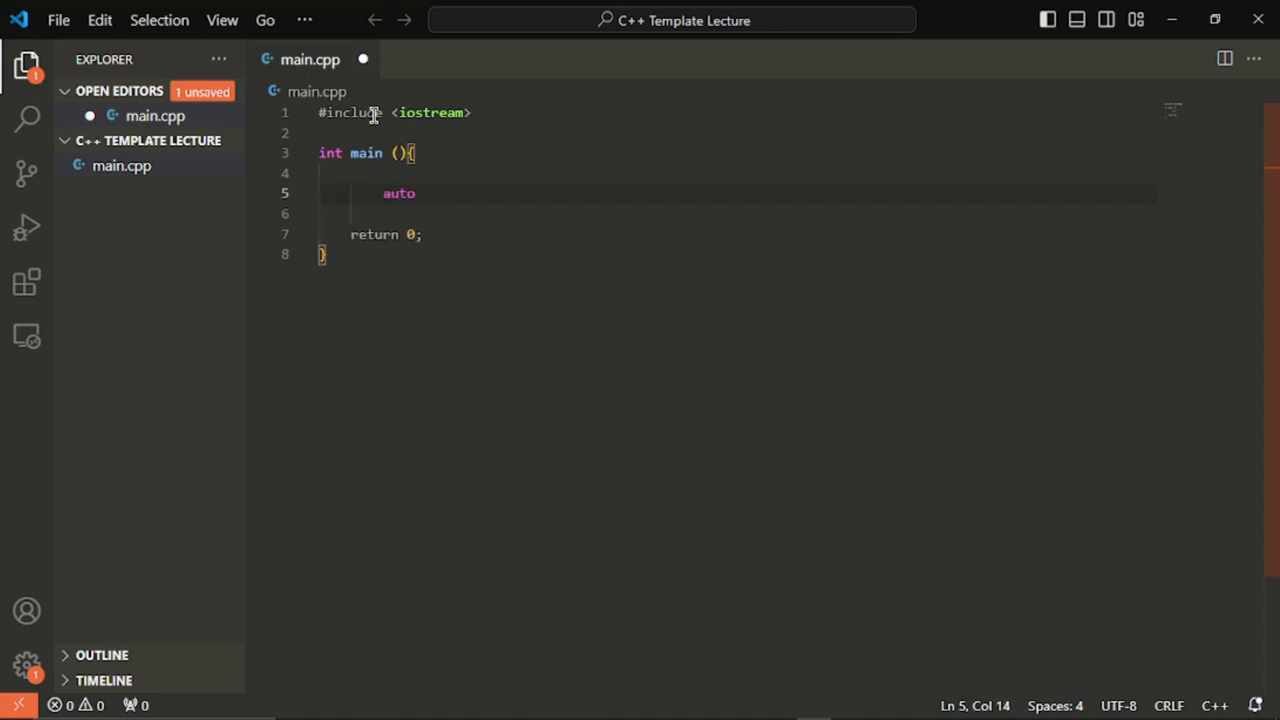
text(result {)
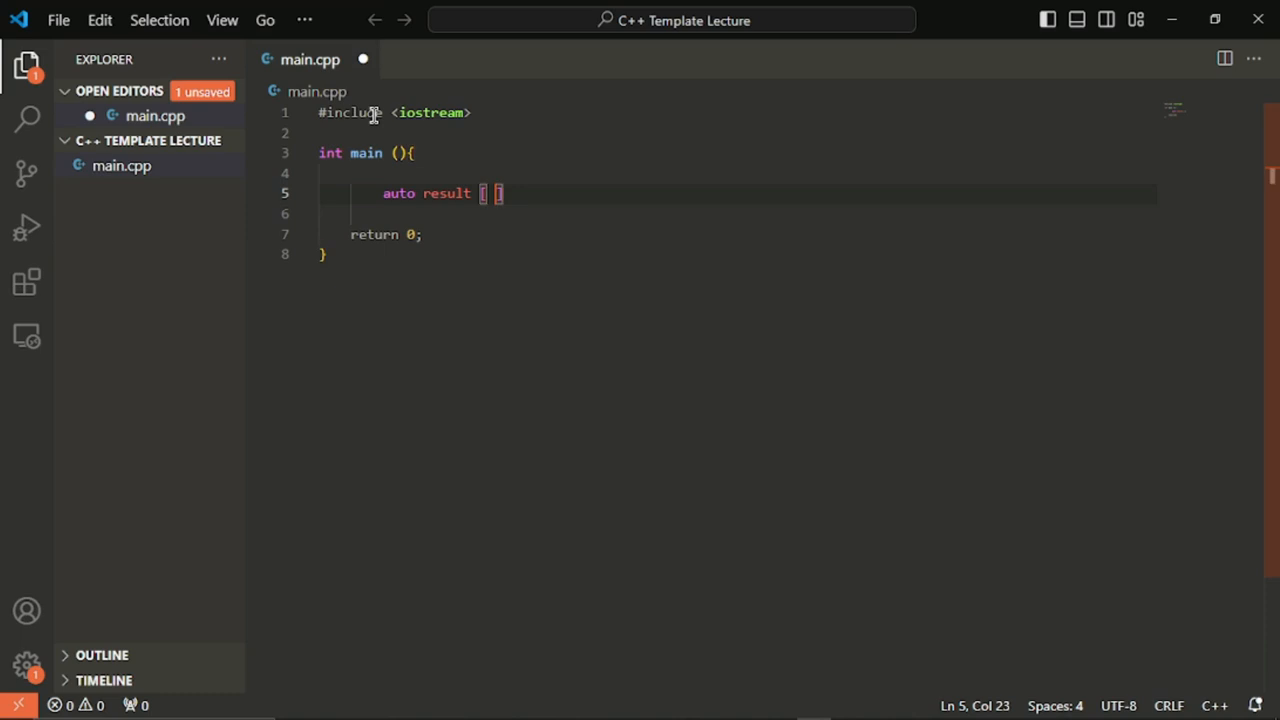
key(BackSpace)
key(BackSpace)
key(BackSpace)
text(=)
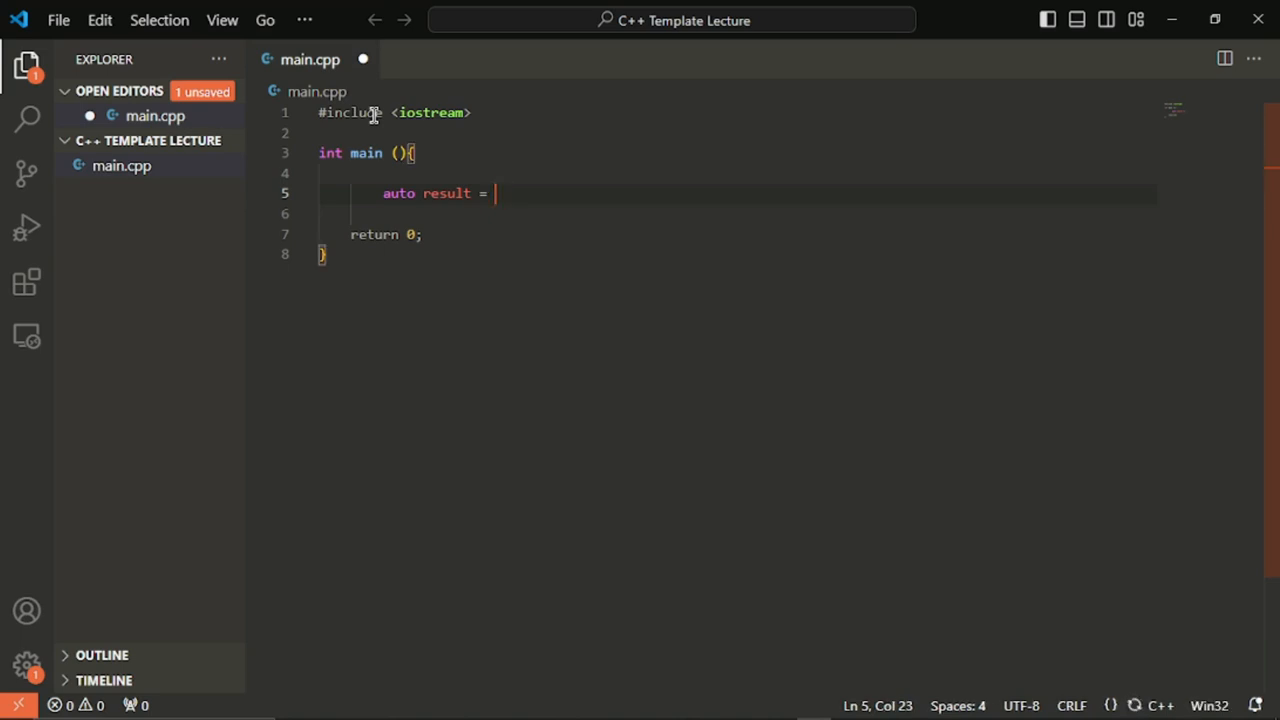
text(()
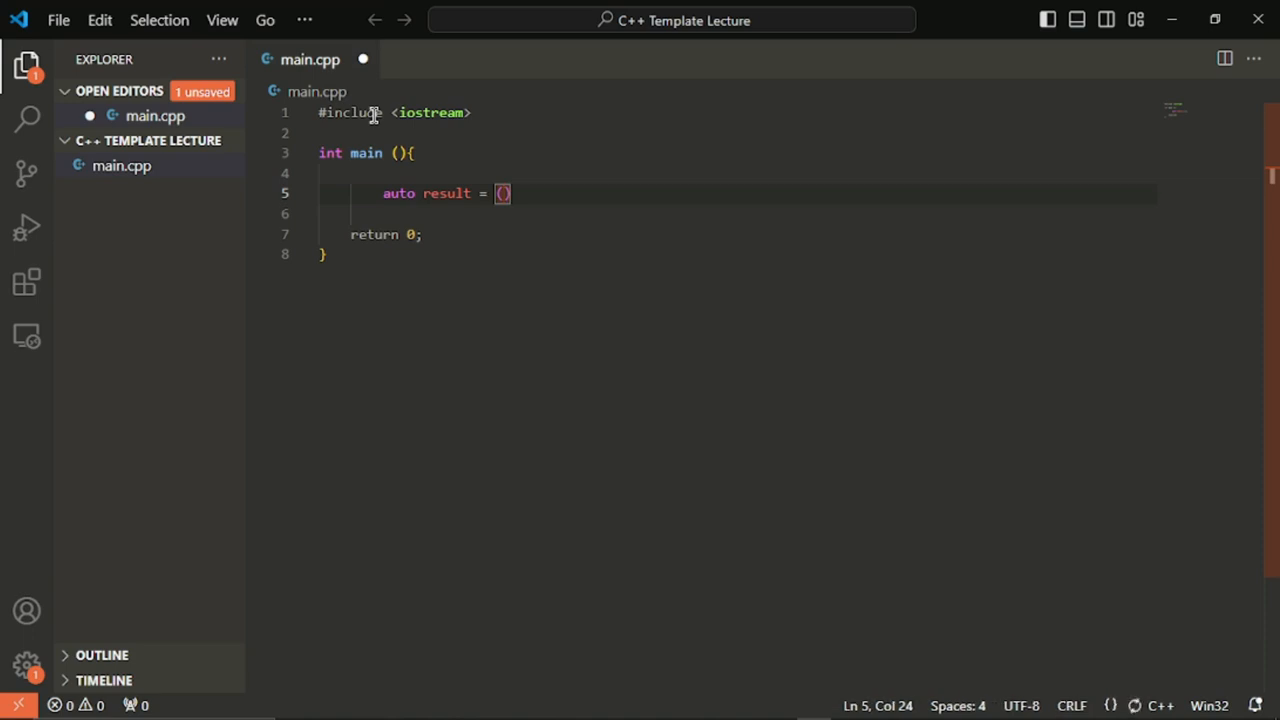
text(20 <=)
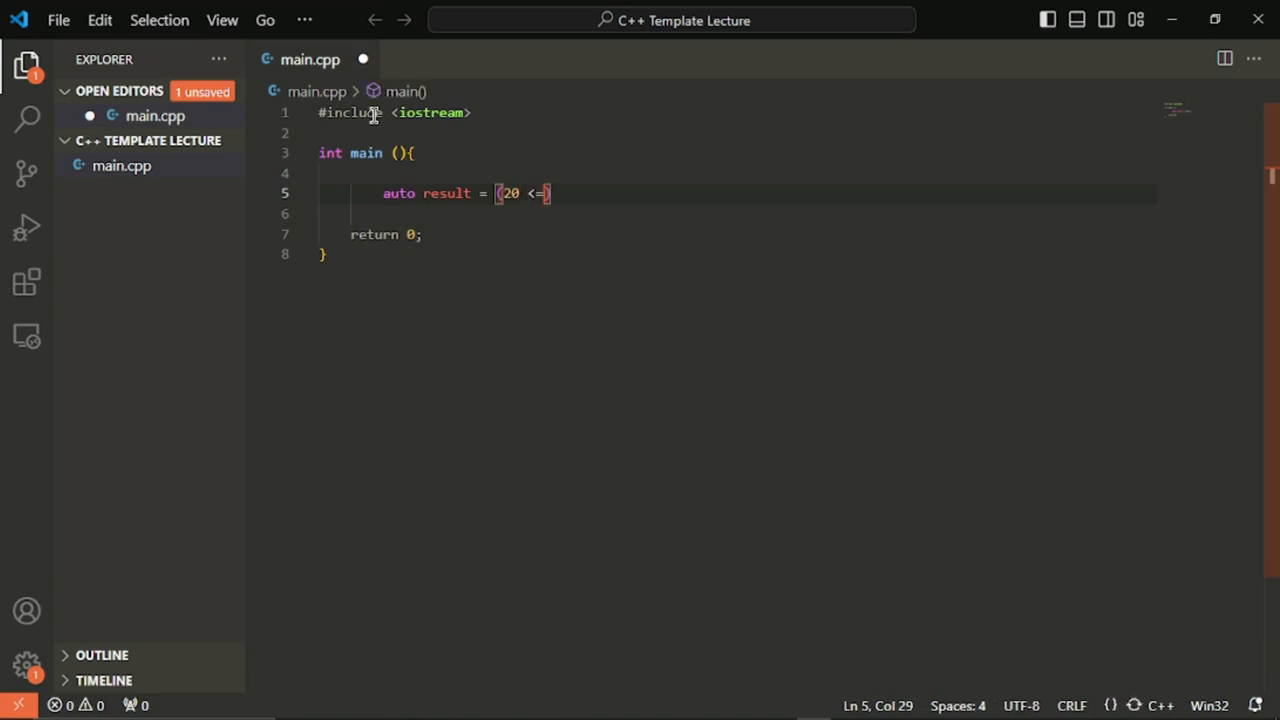
text(> 10)
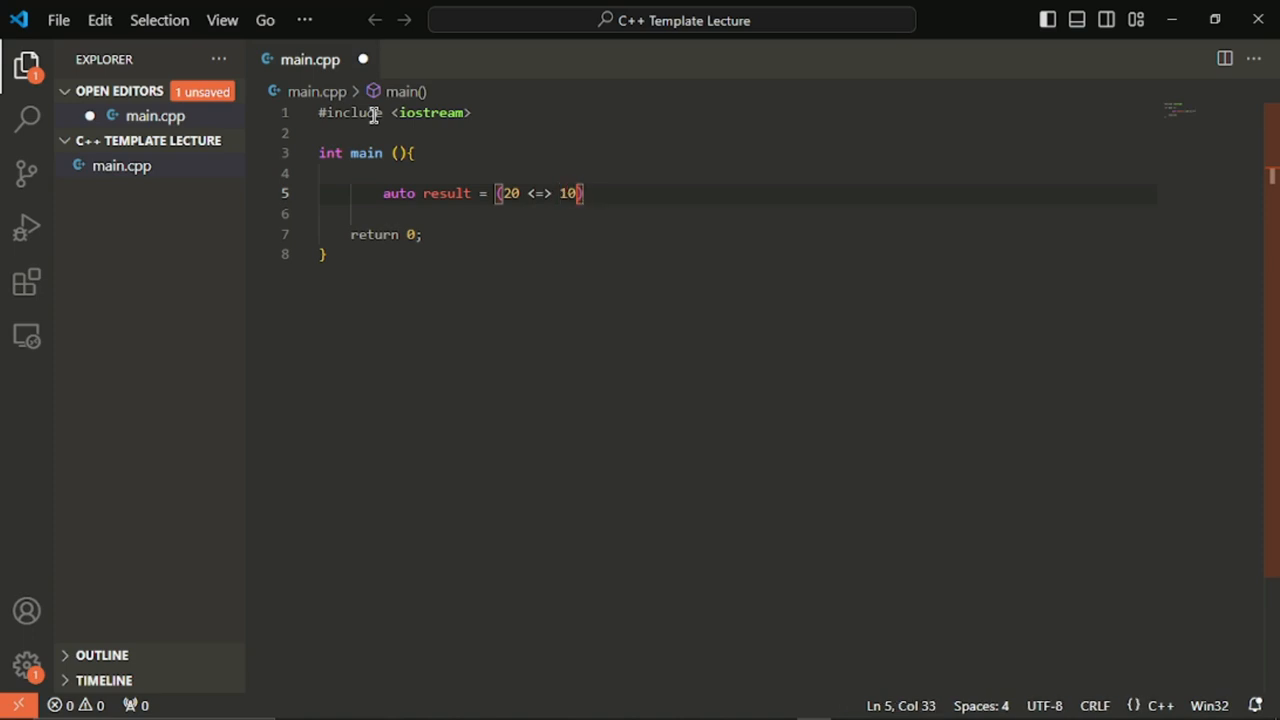
Set the first operand of the <=> comparison to 30
key(Left)
key(Left)
key(Left)
key(Left)
key(Left)
key(Left)
key(Left)
key(Left)
key(BackSpace)
text(3)
Complete the result statement with > 0; after the parenthesised comparison and start a new line
key(Right)
key(Right)
key(Right)
key(Right)
key(Right)
key(Right)
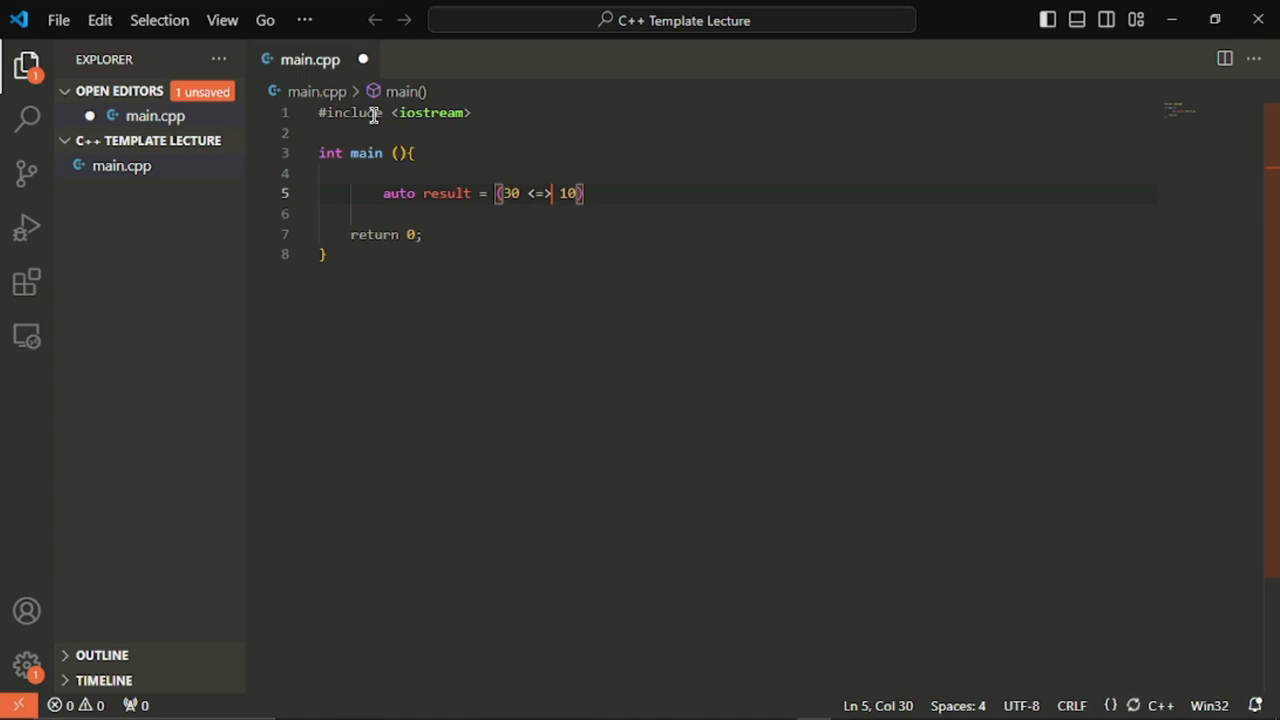
key(Right)
text(>)
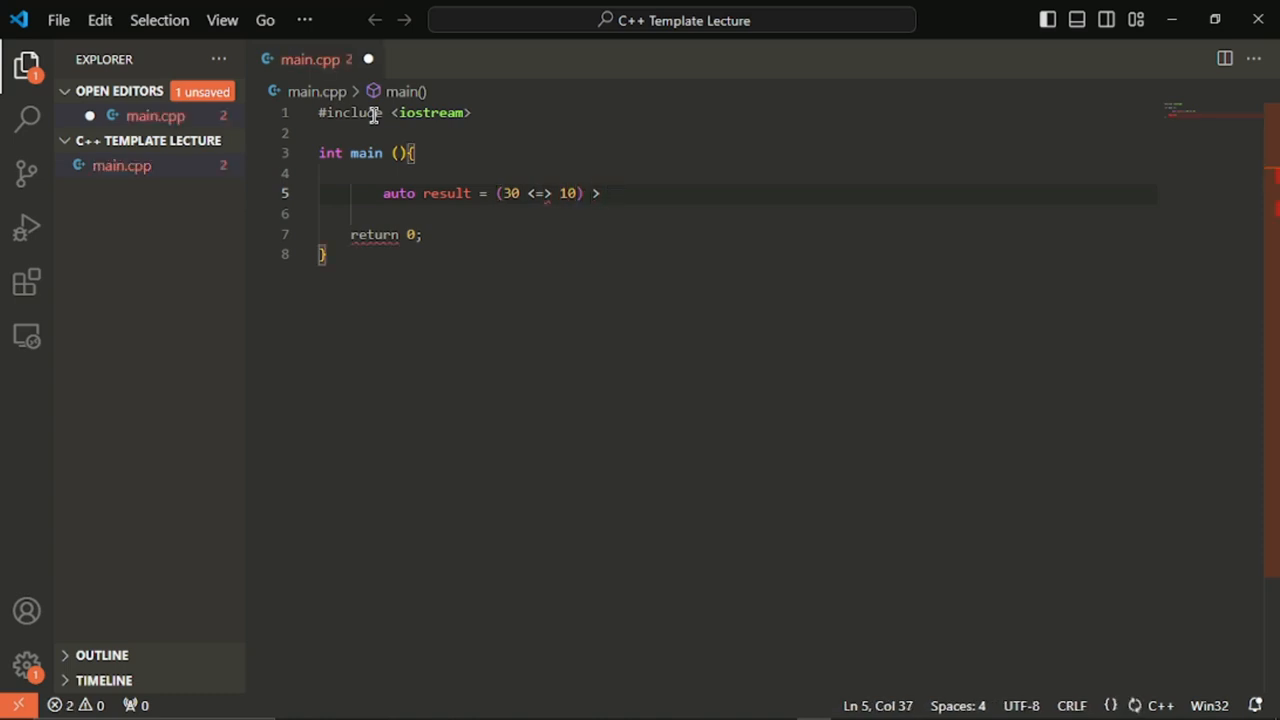
key(Return)
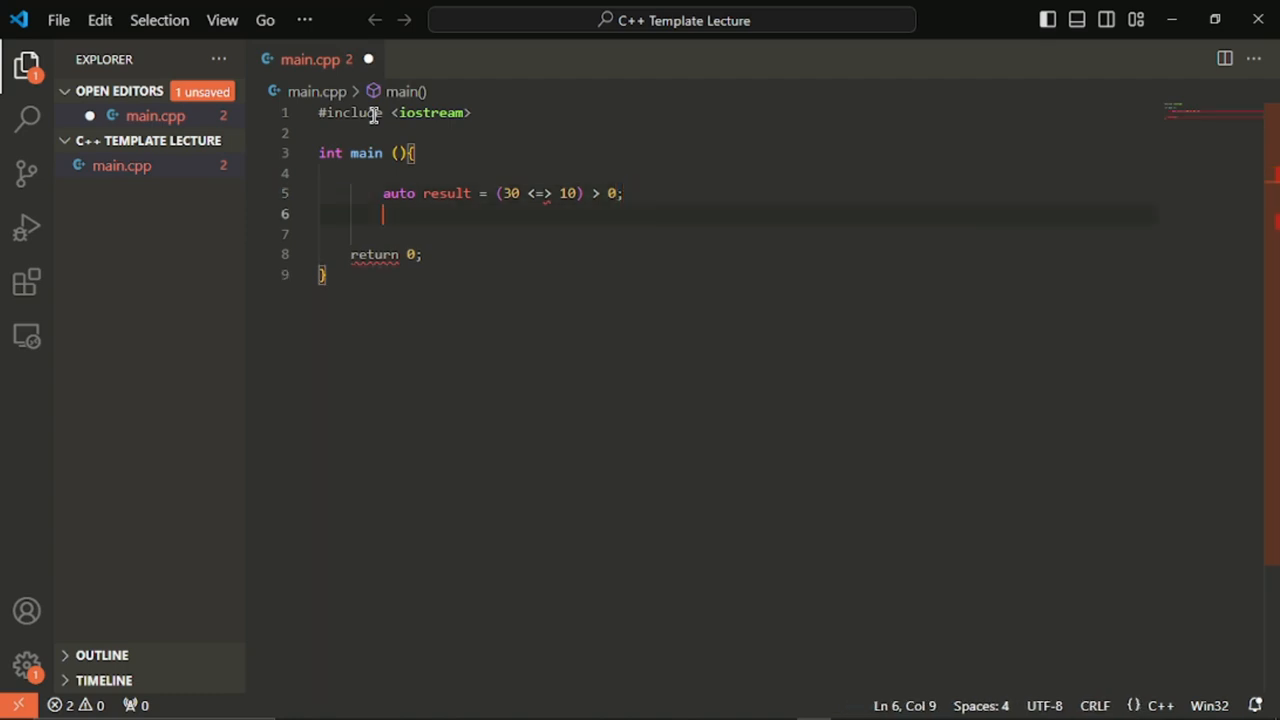
Write std::cout << result <<std::endl; below the result declaration
text(std::c)
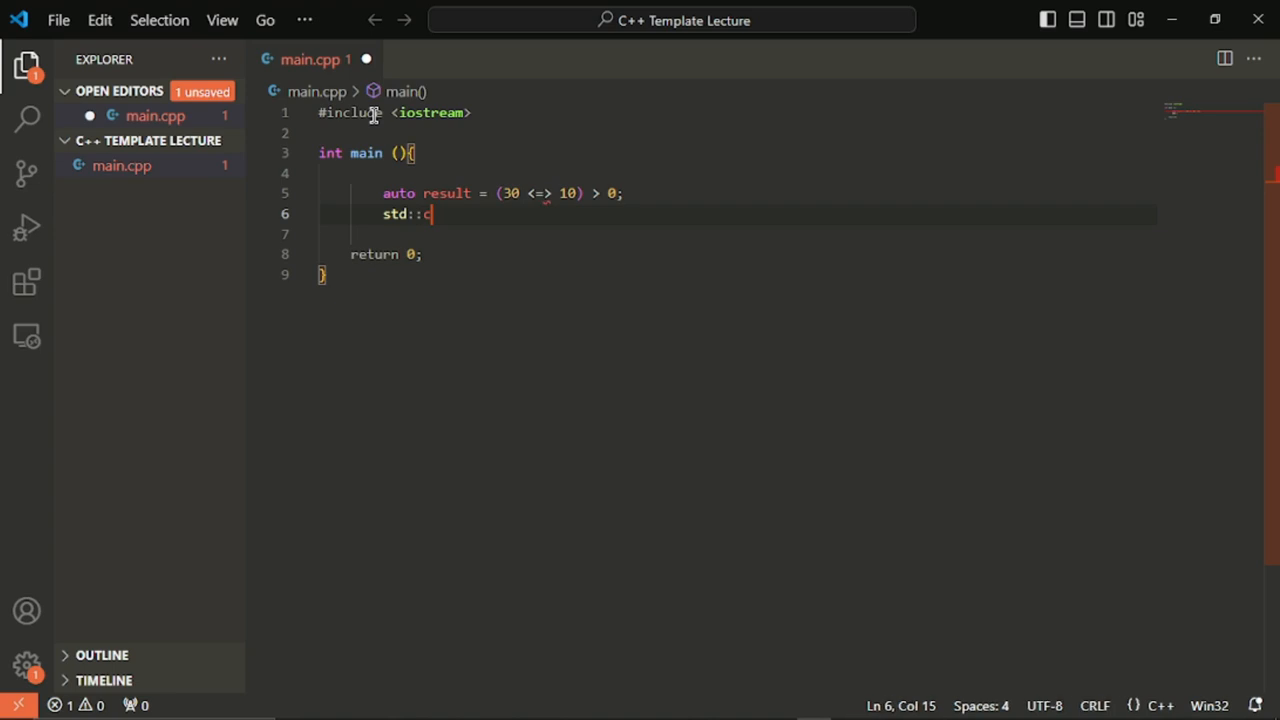
text(out << result <<)
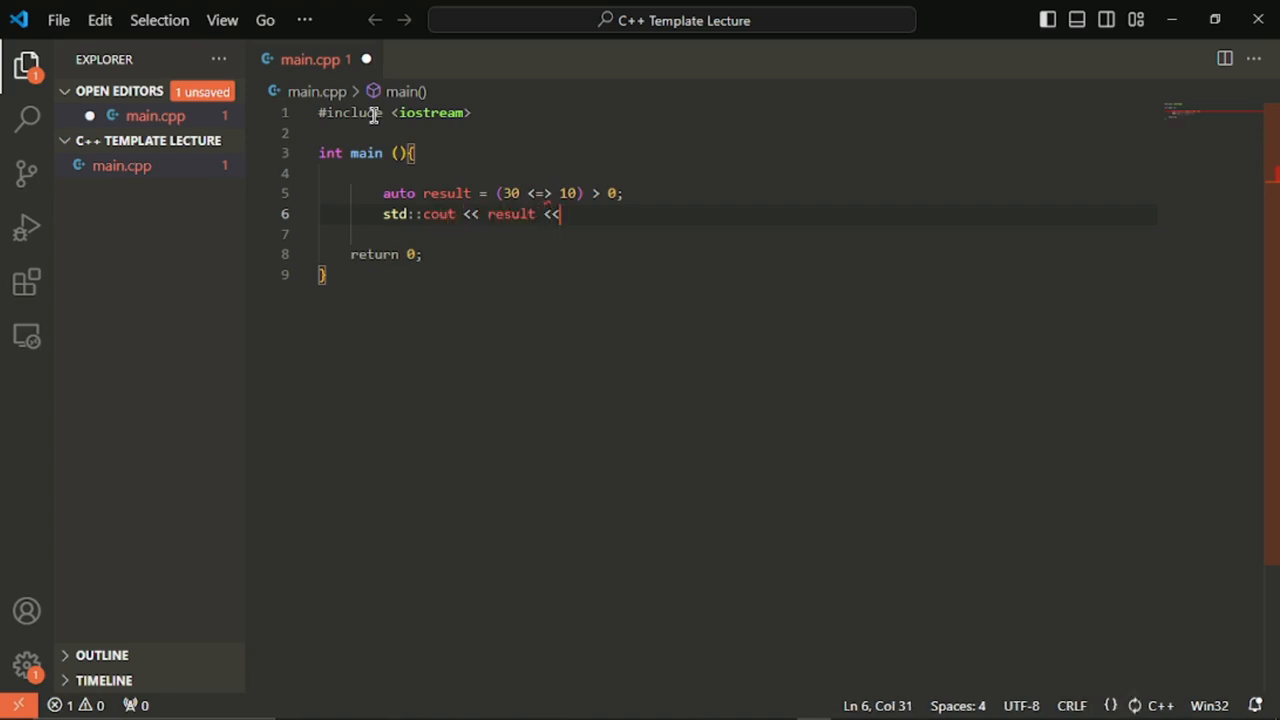
text(std::endl;)
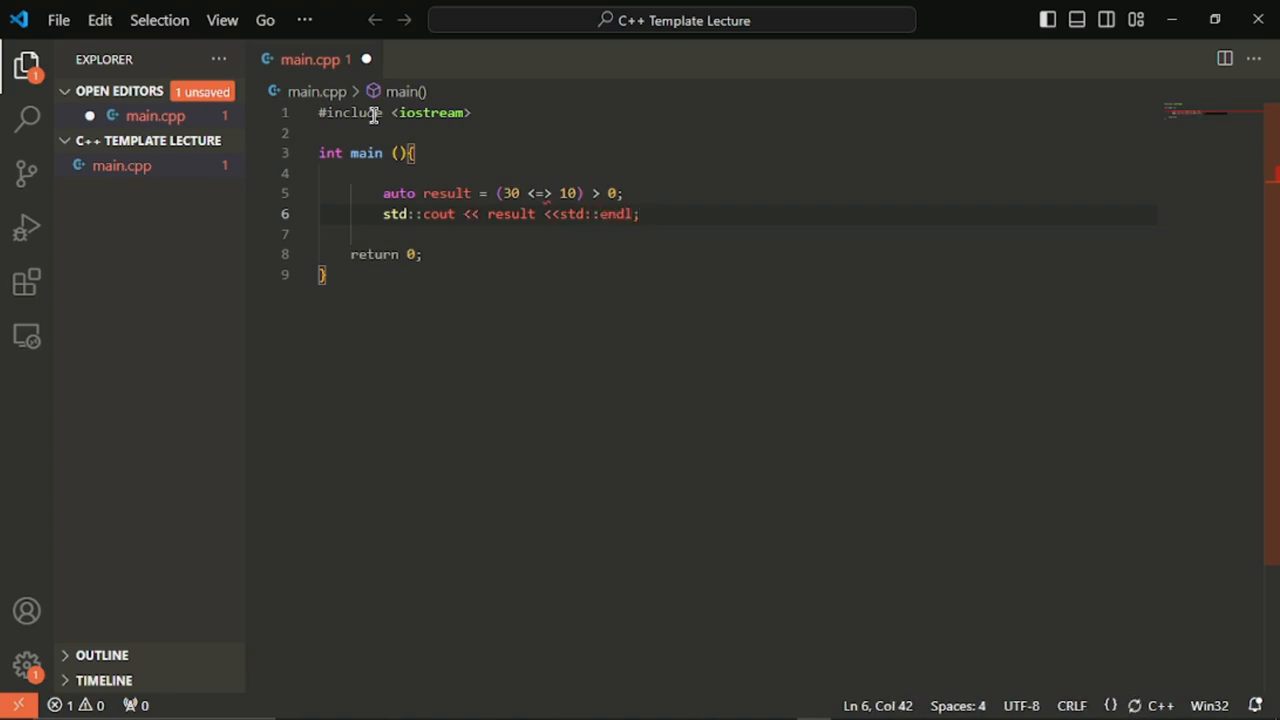
Reduce the indentation of the auto result and std::cout lines so both align at three spaces
drag(391, 200, 340, 190)
key(BackSpace)
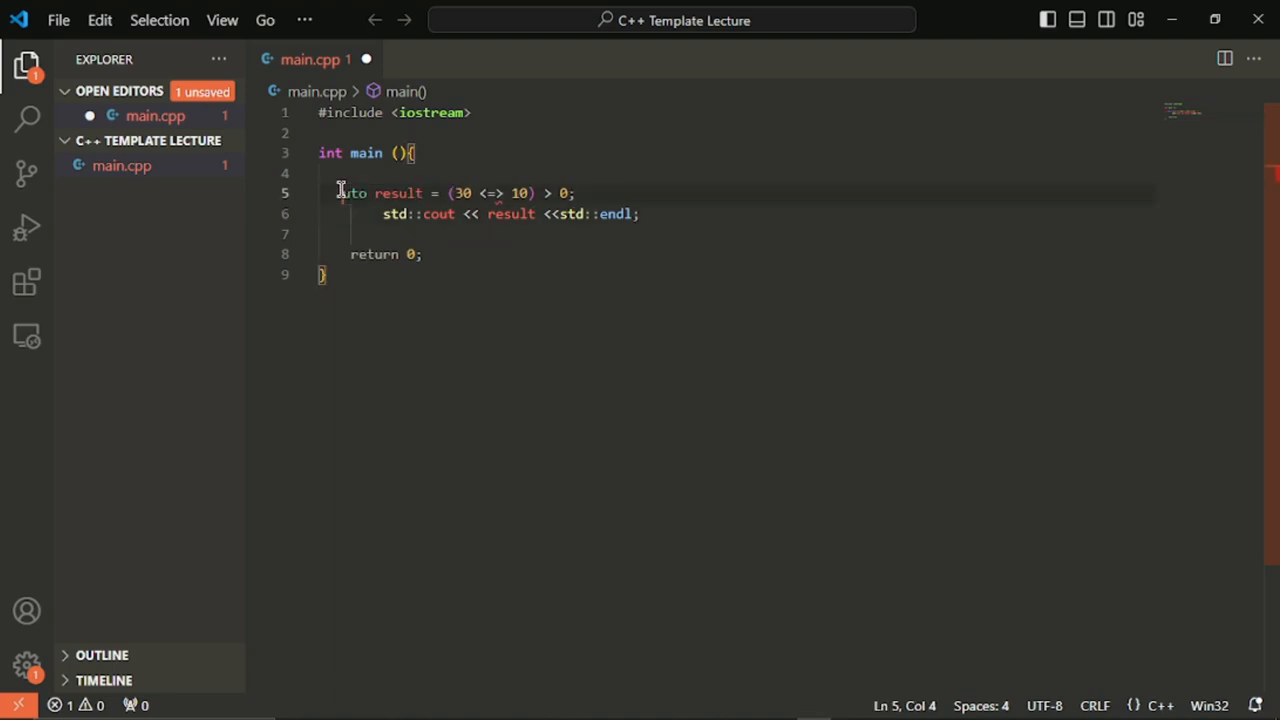
key(Down)
key(Delete)
key(Delete)
key(Delete)
key(Delete)
key(Delete)
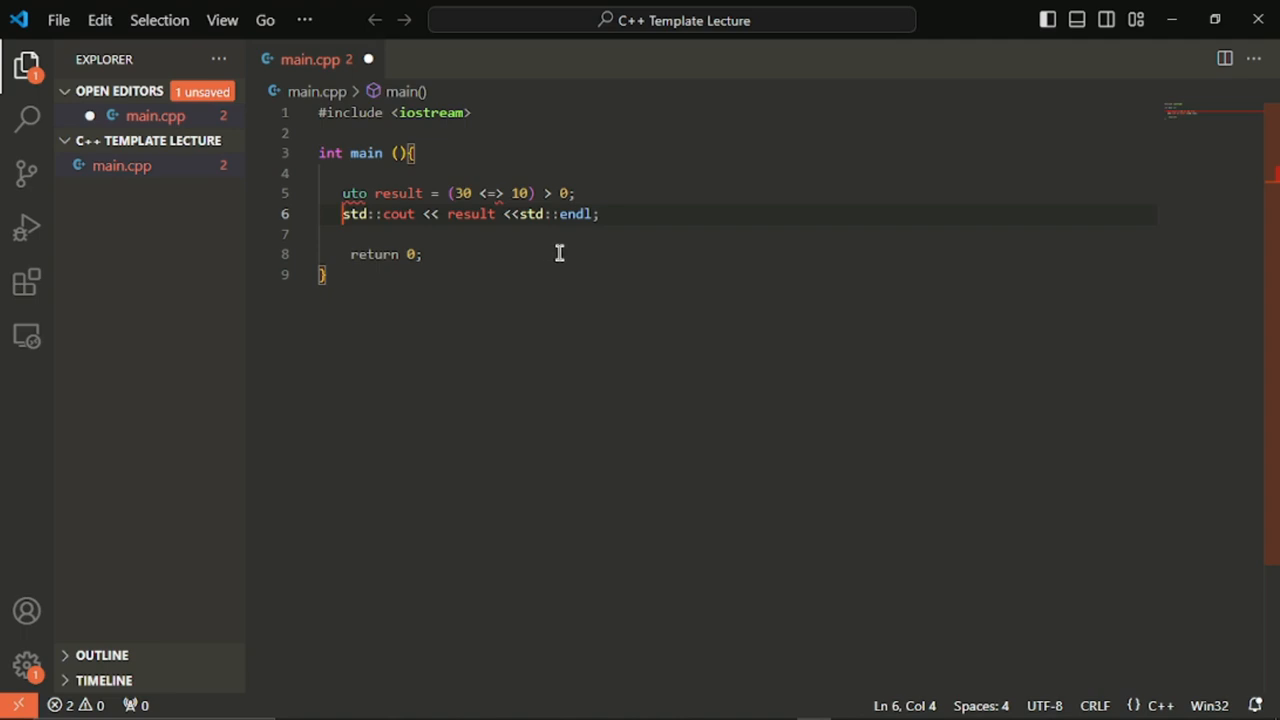
click(344, 193)
text(a)
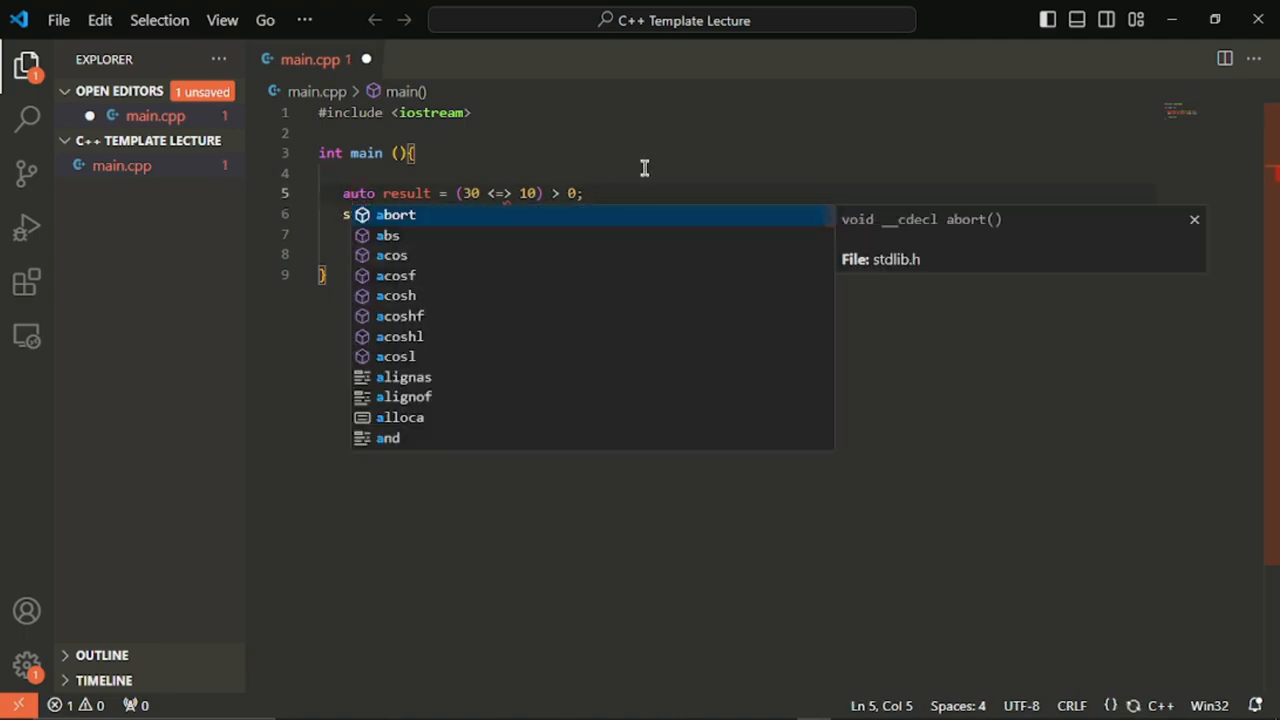
key(Escape)
click(612, 214)
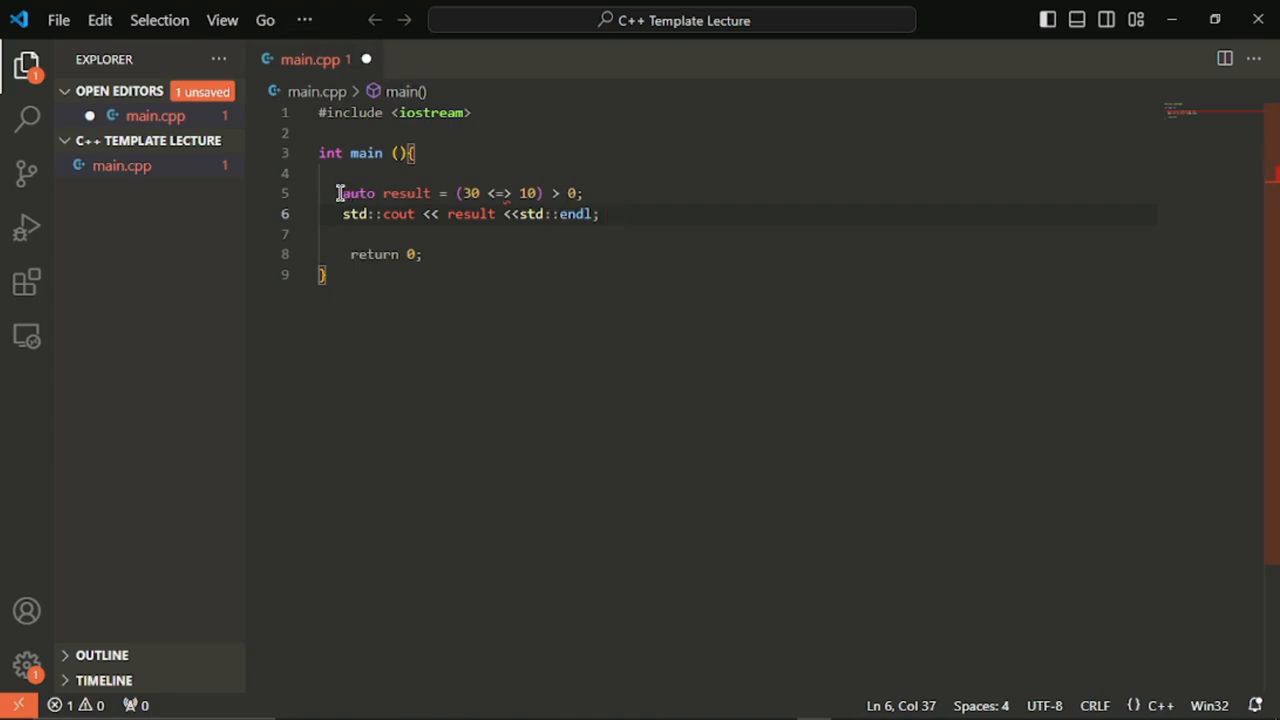
Add std::cout << "Hello world"<<std::endl; below the result output, separated by a blank line
drag(338, 193, 616, 214)
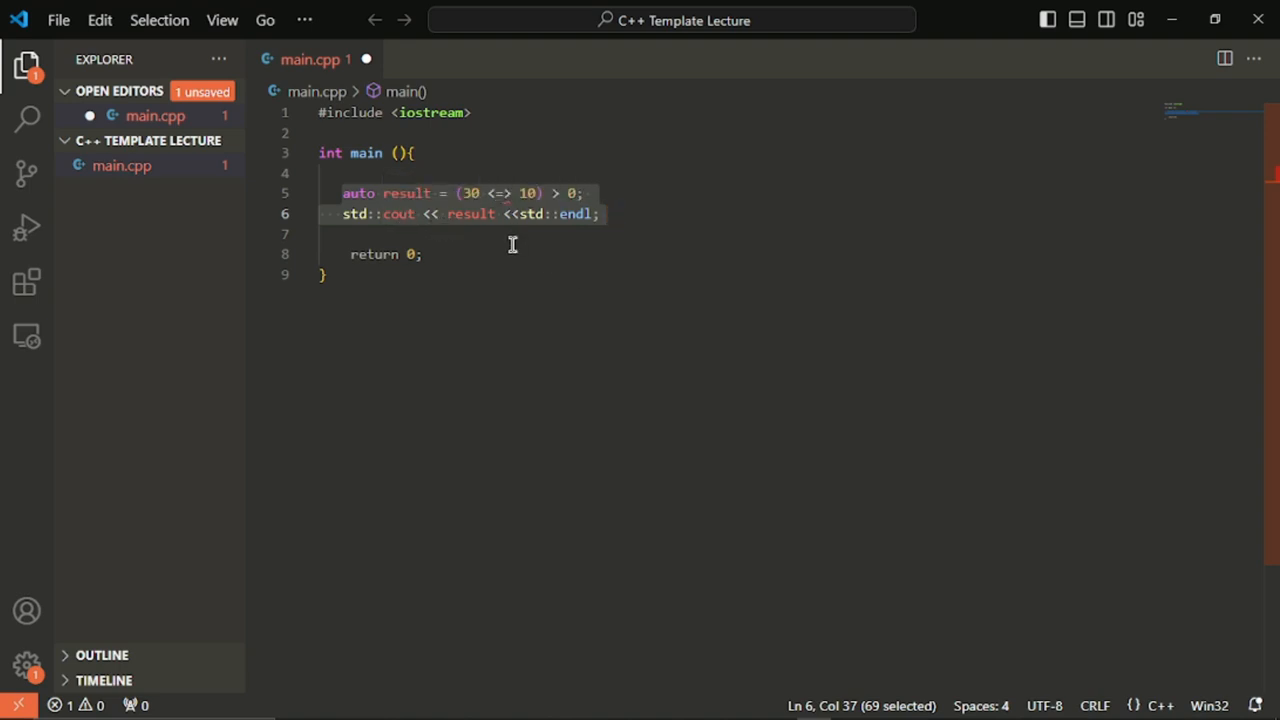
click(608, 220)
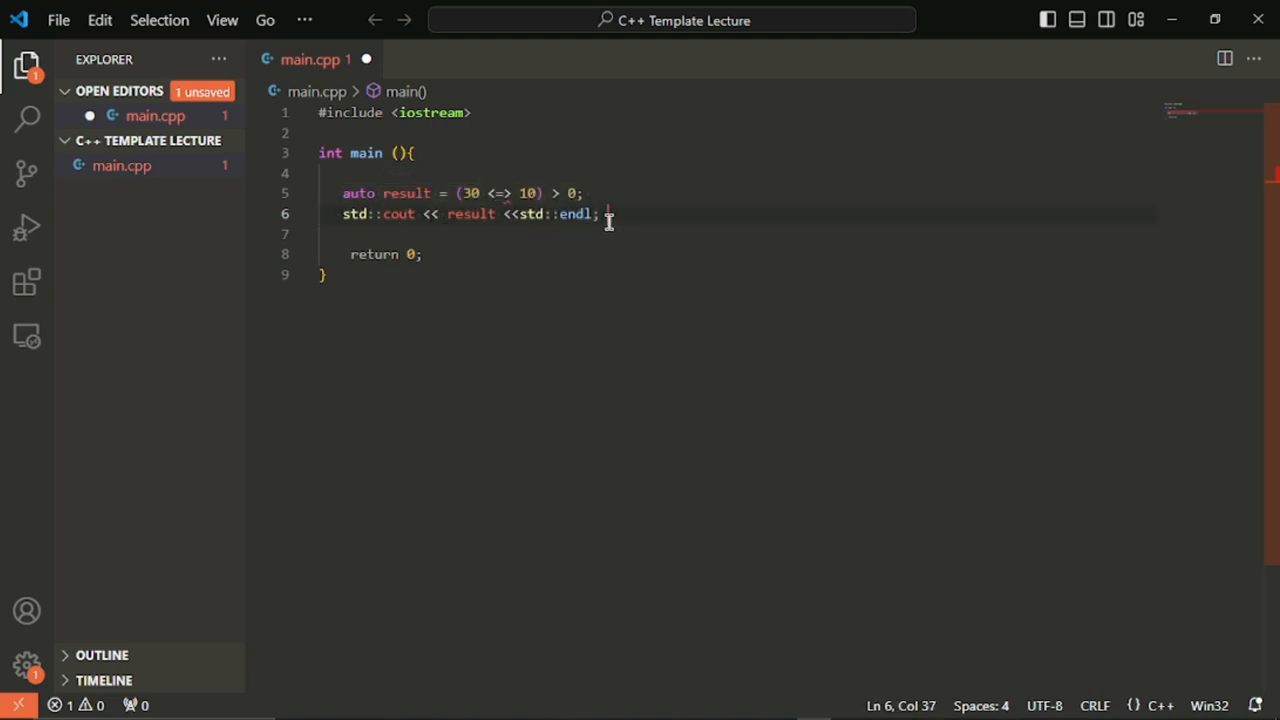
key(Return)
key(Return)
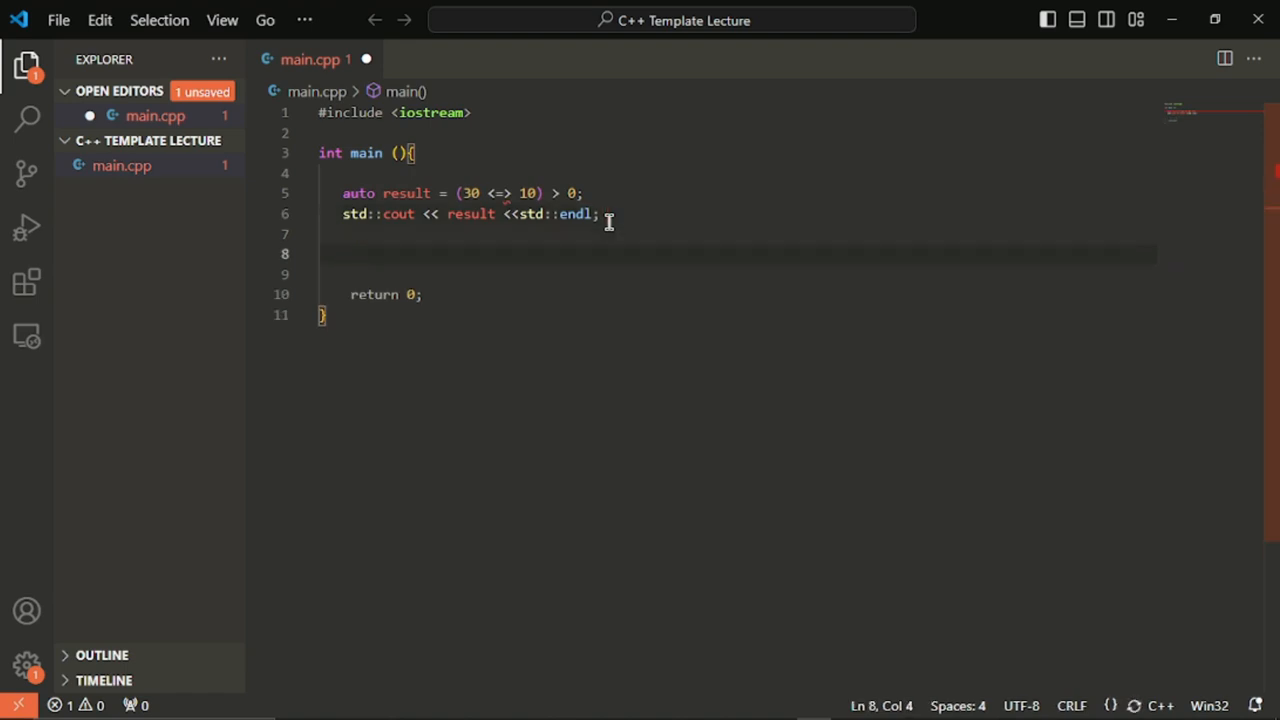
text(std::cp)
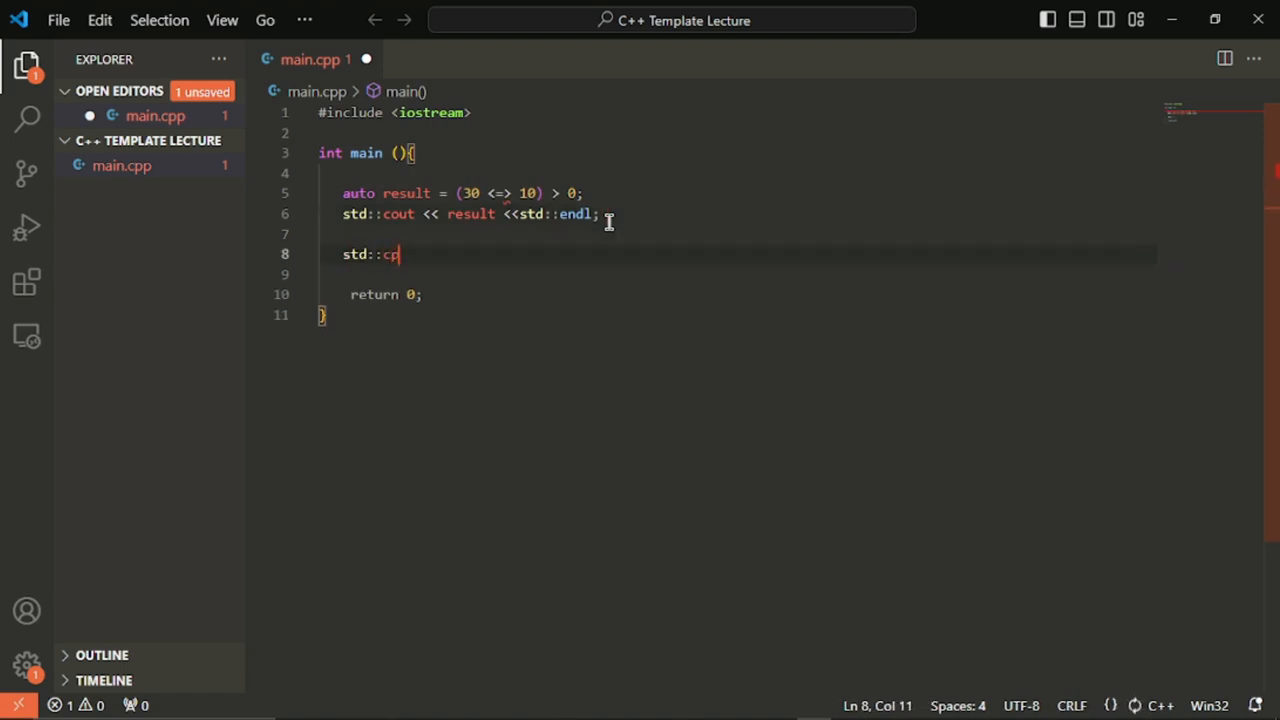
text(ut)
key(BackSpace)
key(BackSpace)
key(BackSpace)
text(ot ==)
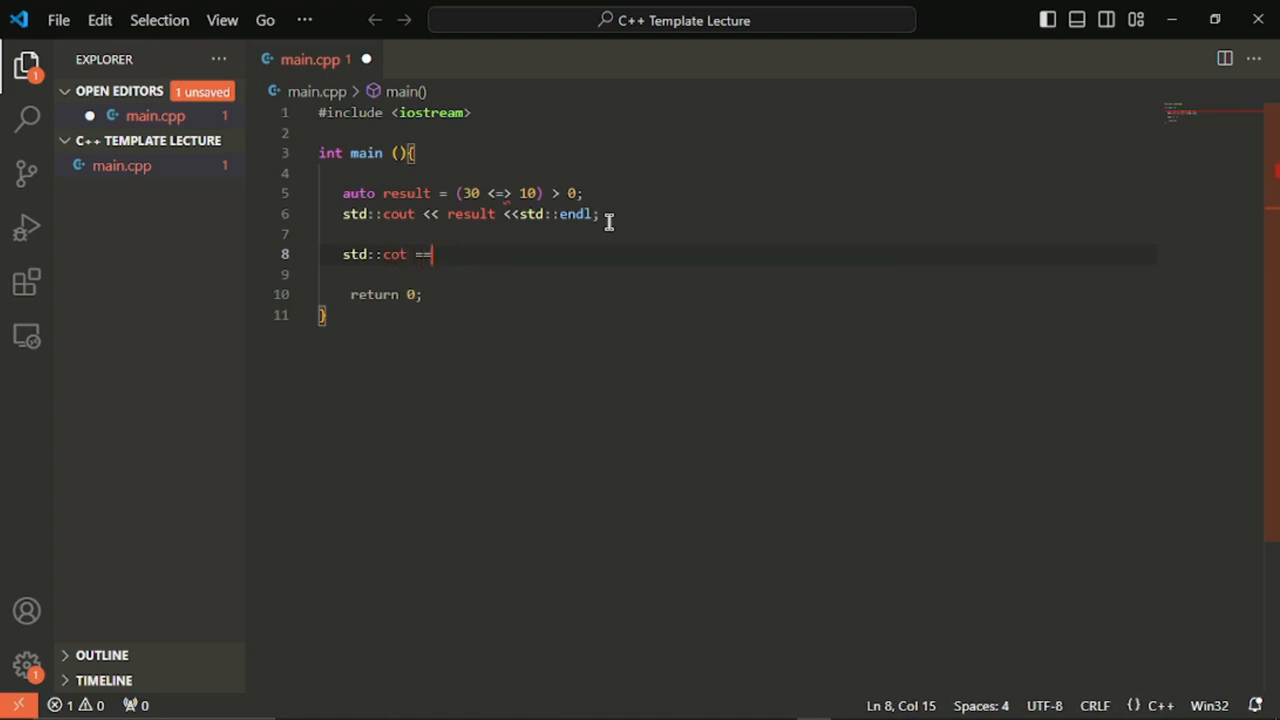
key(BackSpace)
key(BackSpace)
key(BackSpace)
key(BackSpace)
text(ut <<)
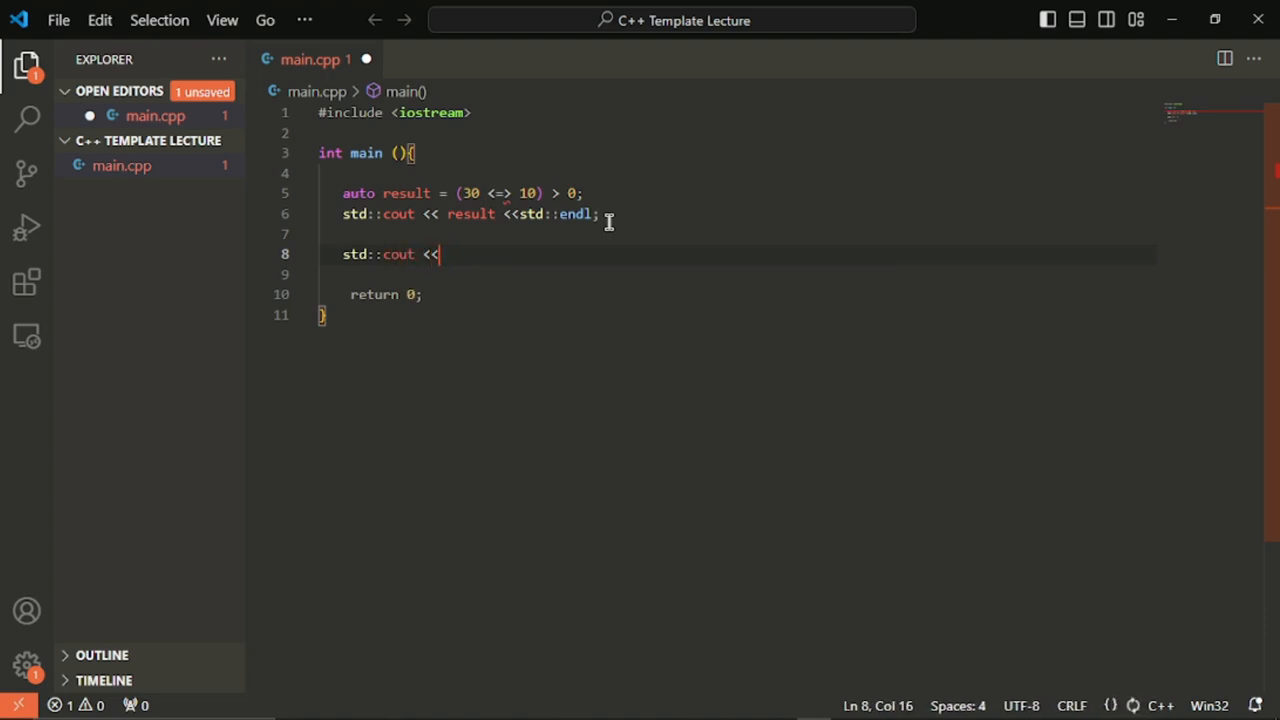
text( "He;l)
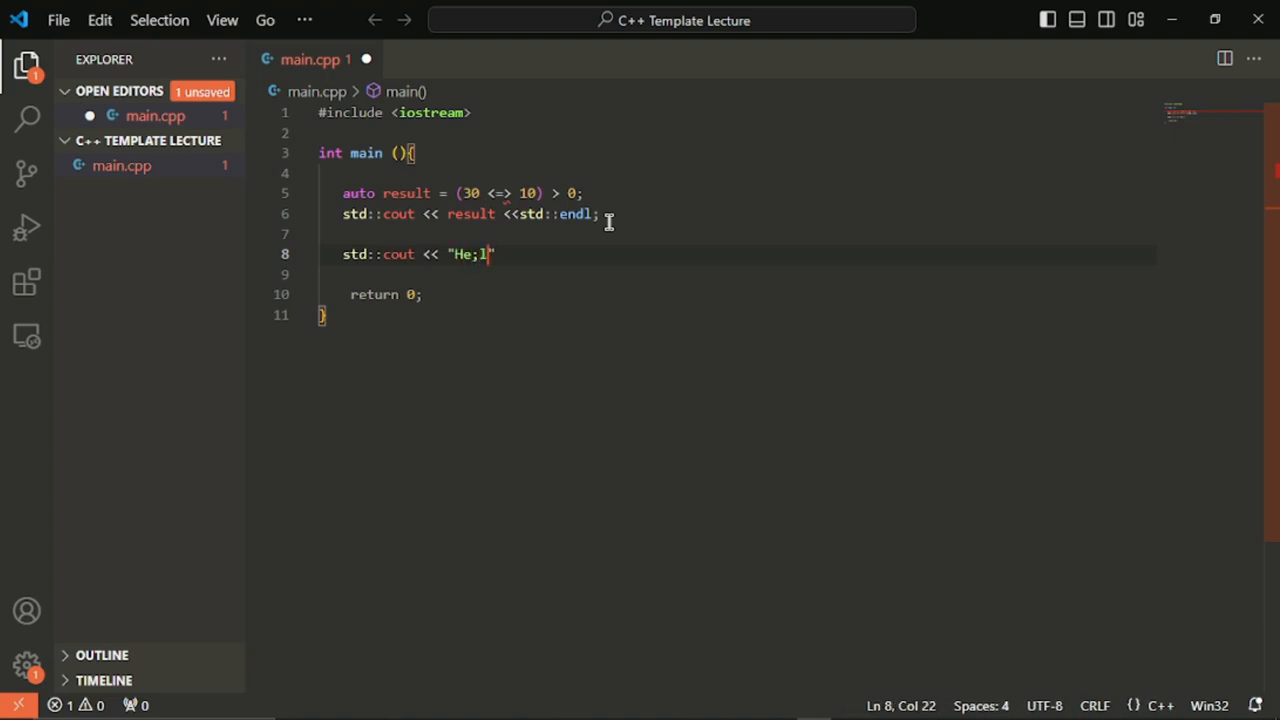
key(BackSpace)
key(BackSpace)
text(llo)
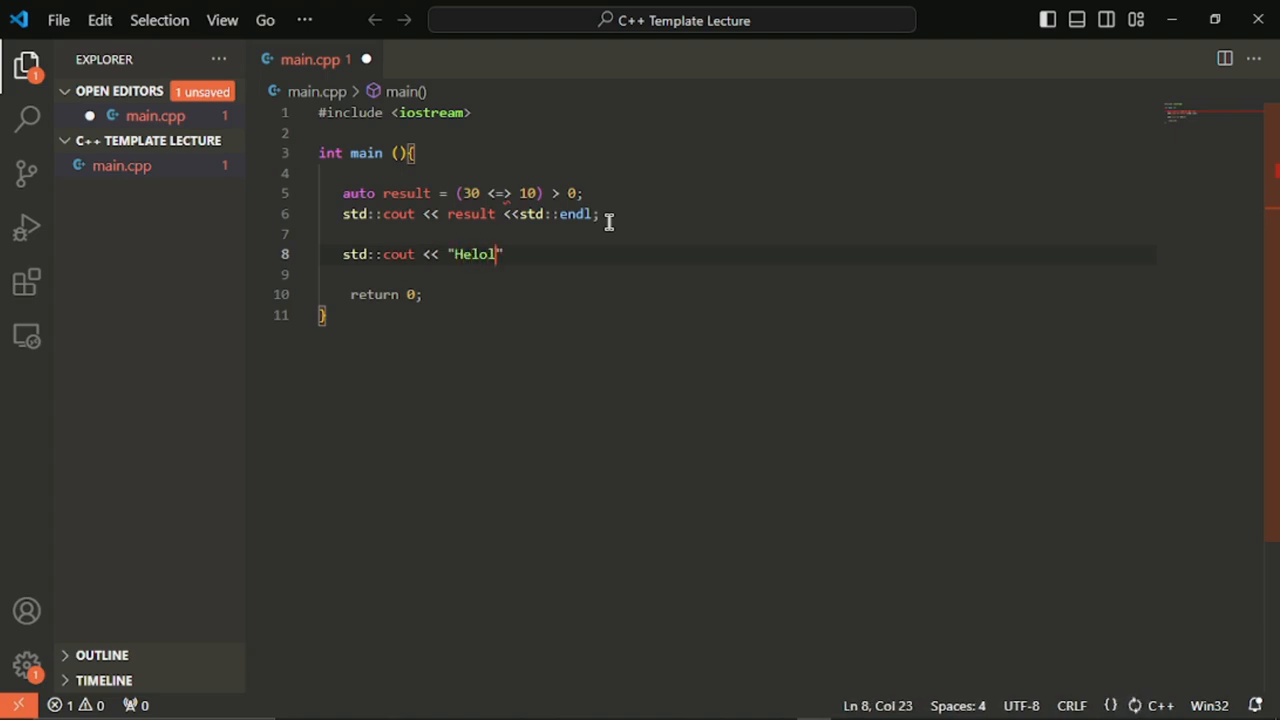
key(BackSpace)
key(BackSpace)
text(lo world"<<st)
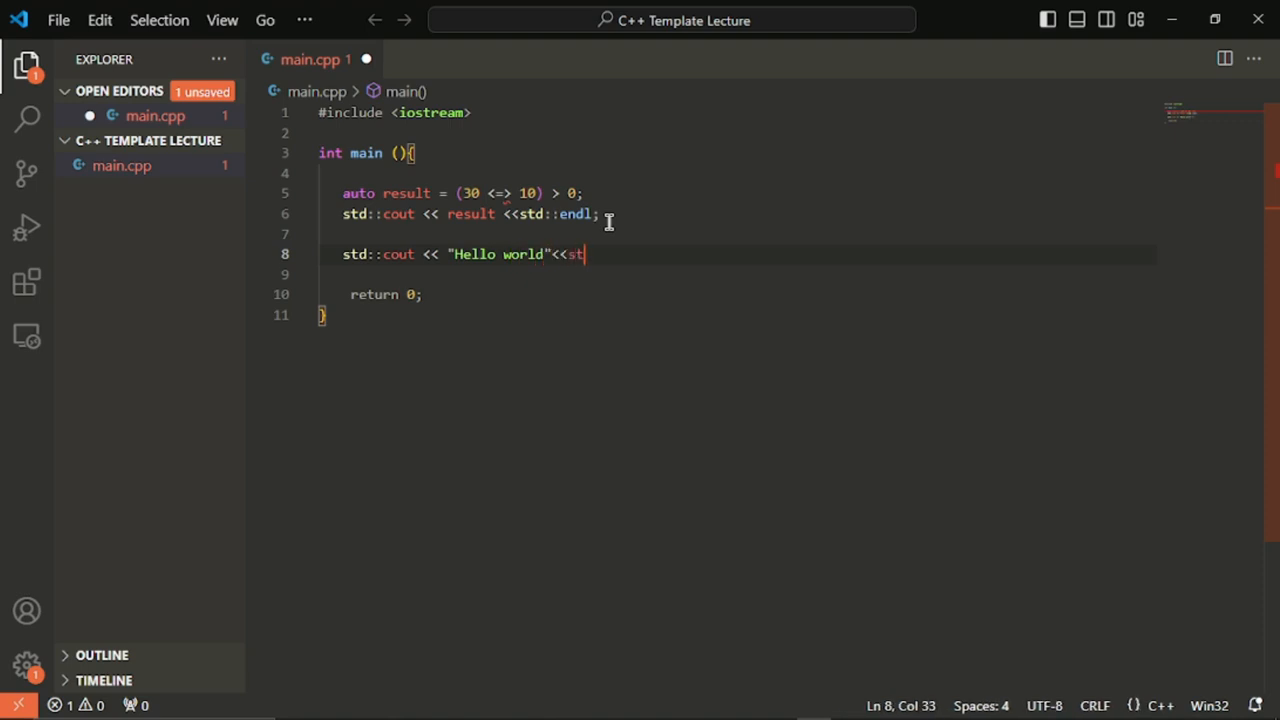
text(d::endl;)
Examine the result lines and the error flagged on the <=> operator
drag(340, 193, 491, 211)
click(513, 216)
mouse_move(513, 197)
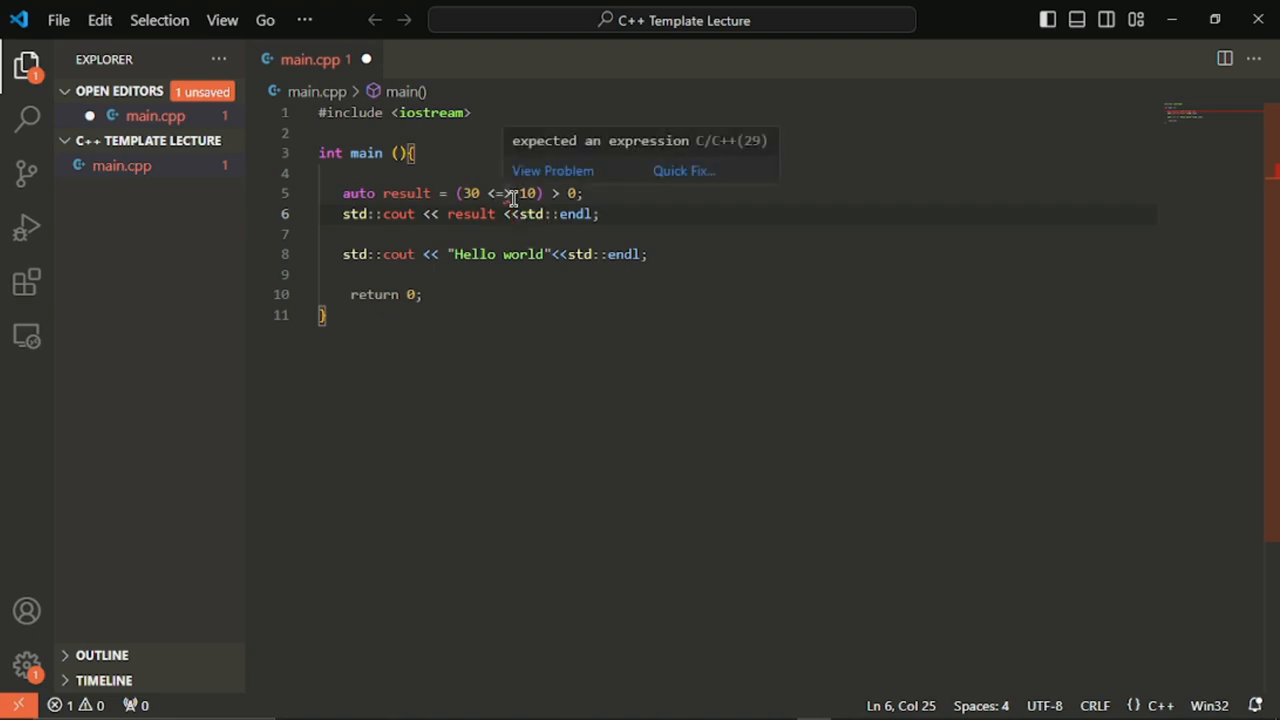
drag(507, 196, 511, 194)
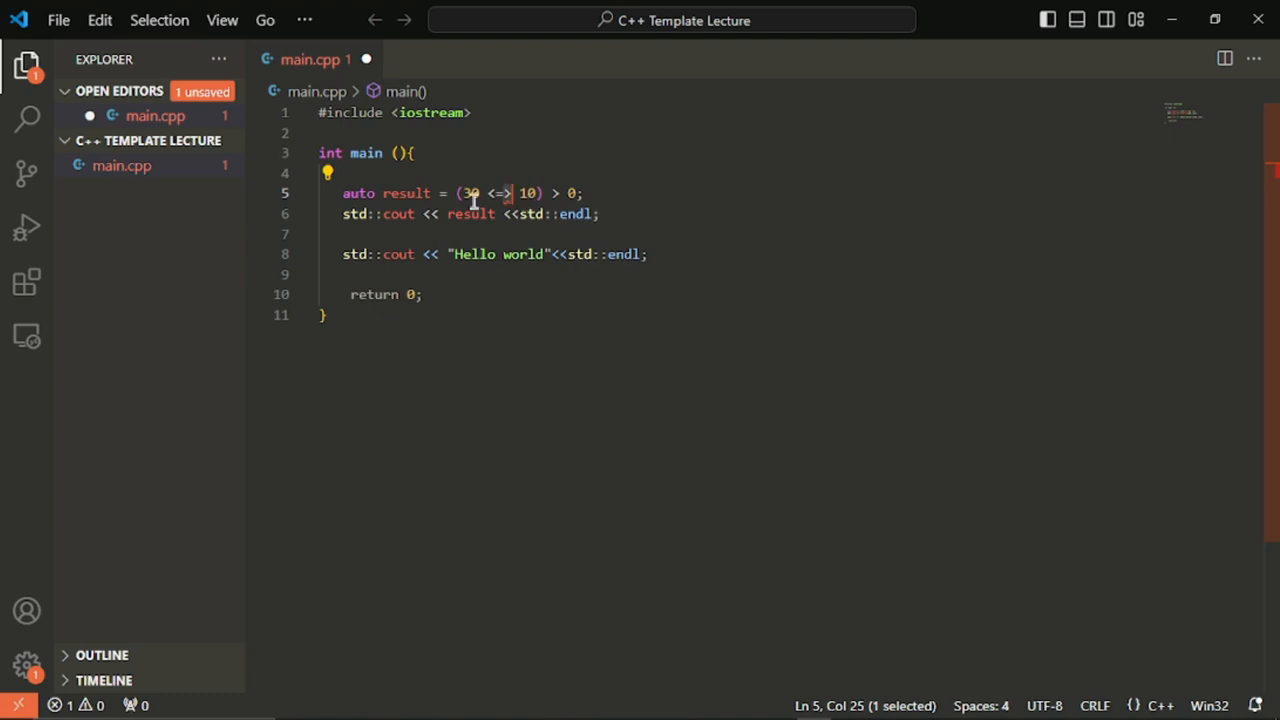
Delete the "Hello world" output statement
drag(648, 254, 332, 248)
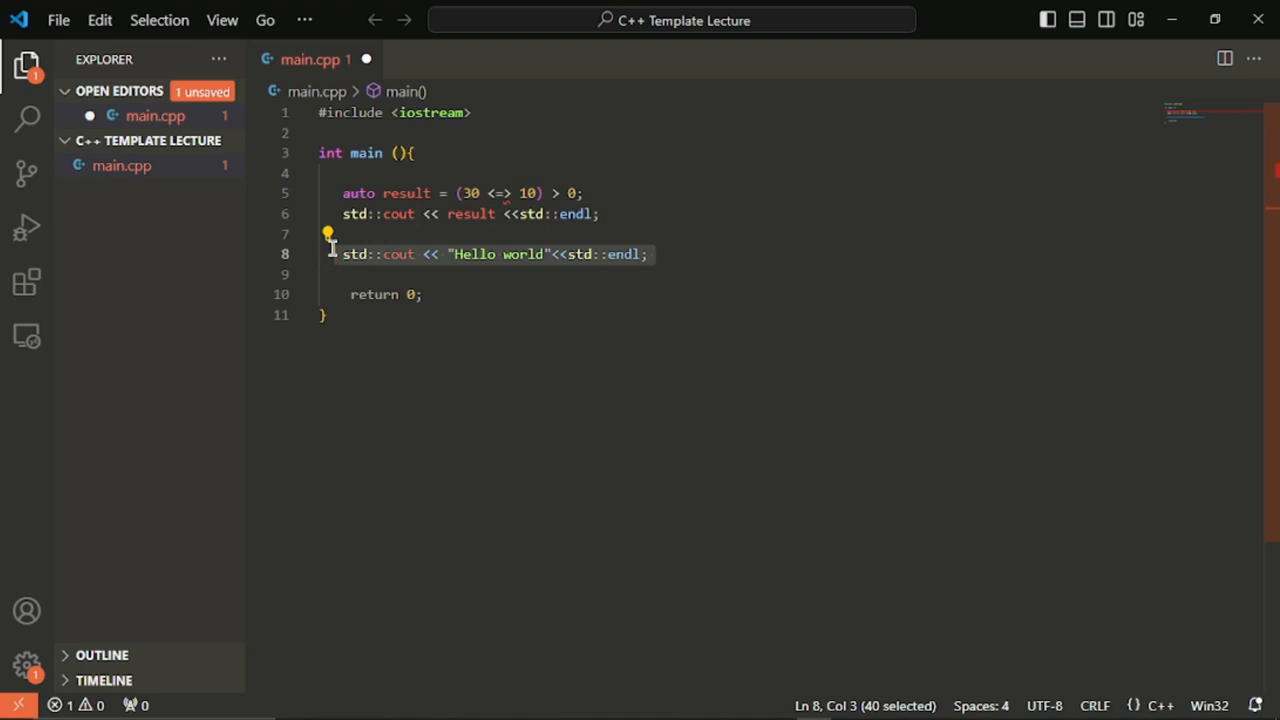
key(BackSpace)
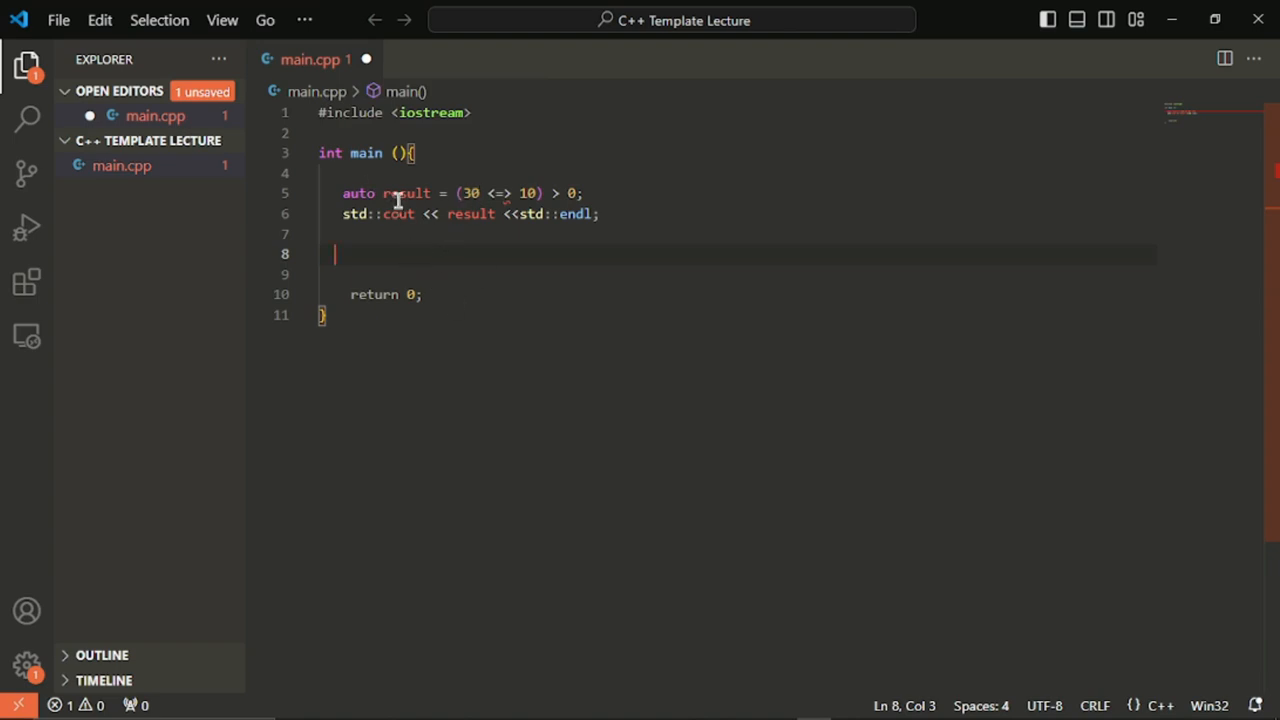
Open the list of tasks that can be configured for building the active file
click(303, 20)
mouse_move(280, 20)
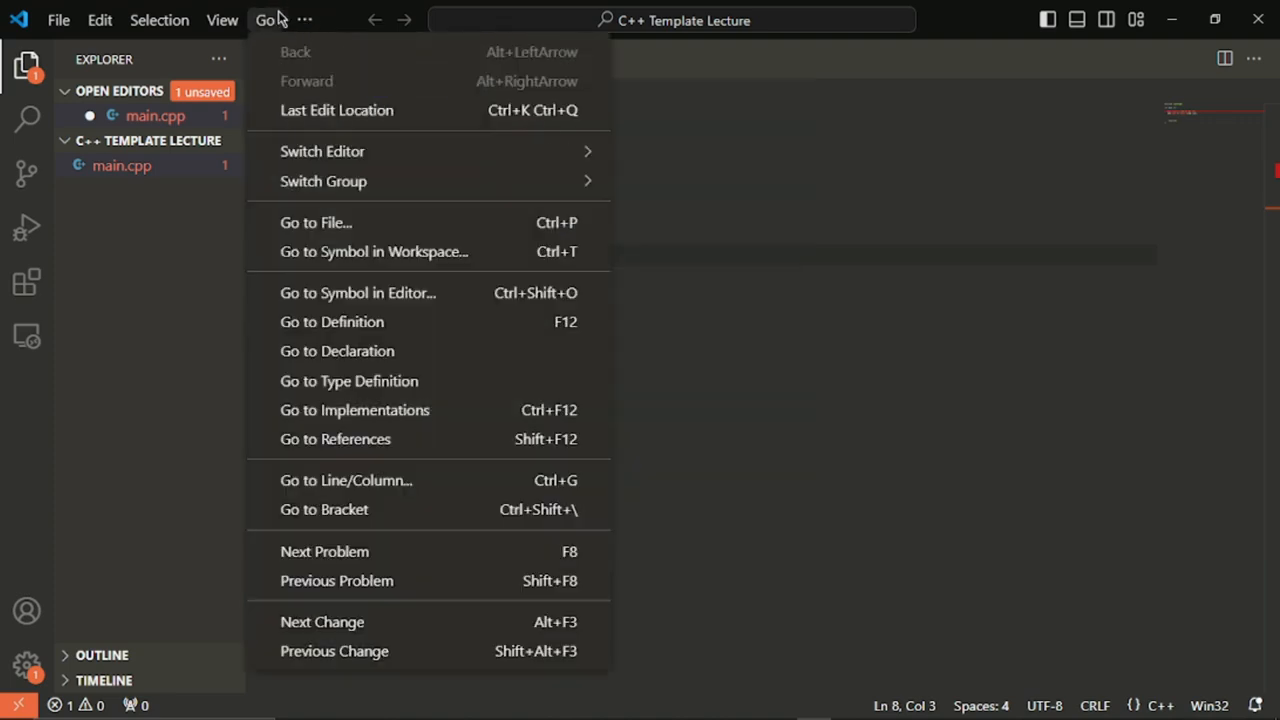
mouse_move(318, 25)
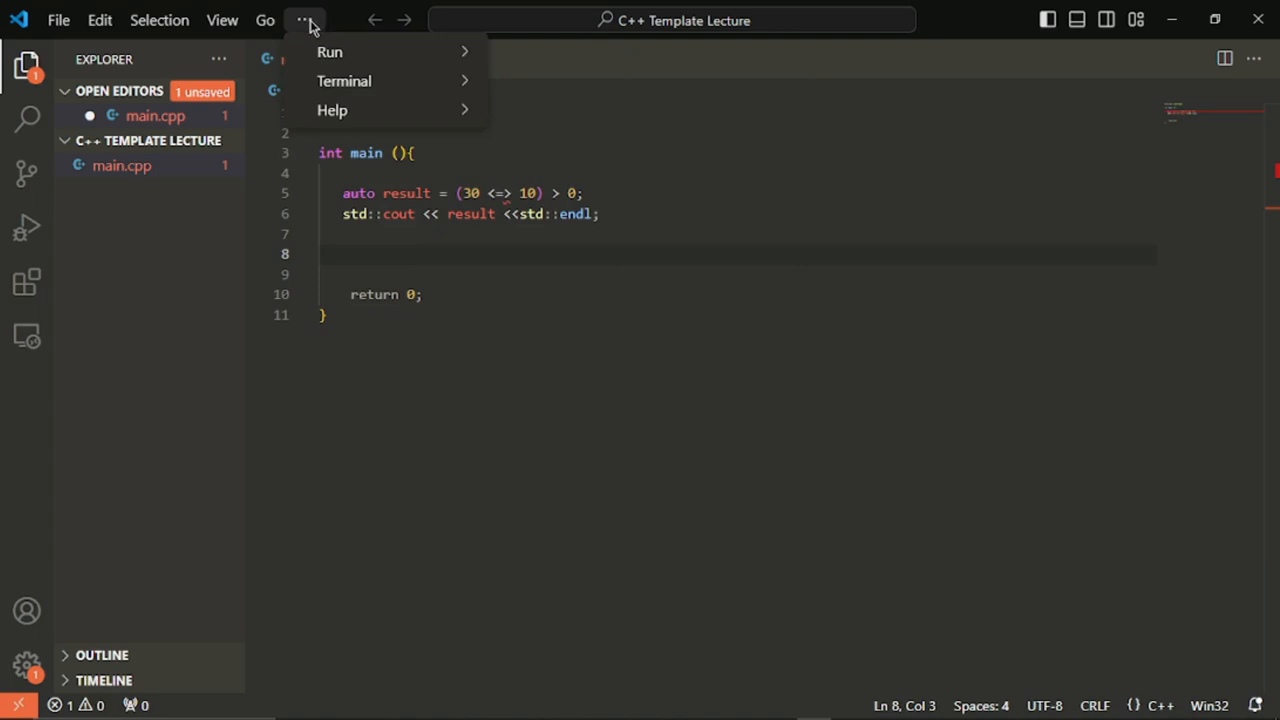
click(310, 25)
click(310, 33)
mouse_move(378, 84)
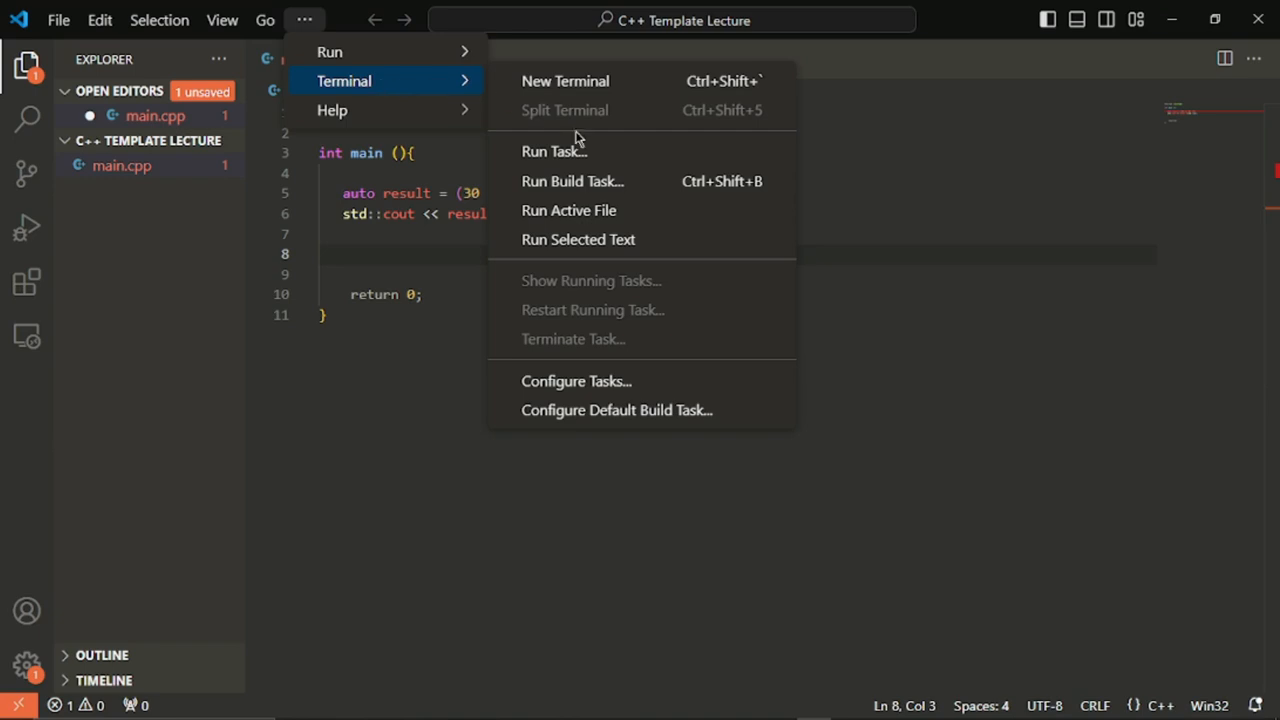
click(595, 386)
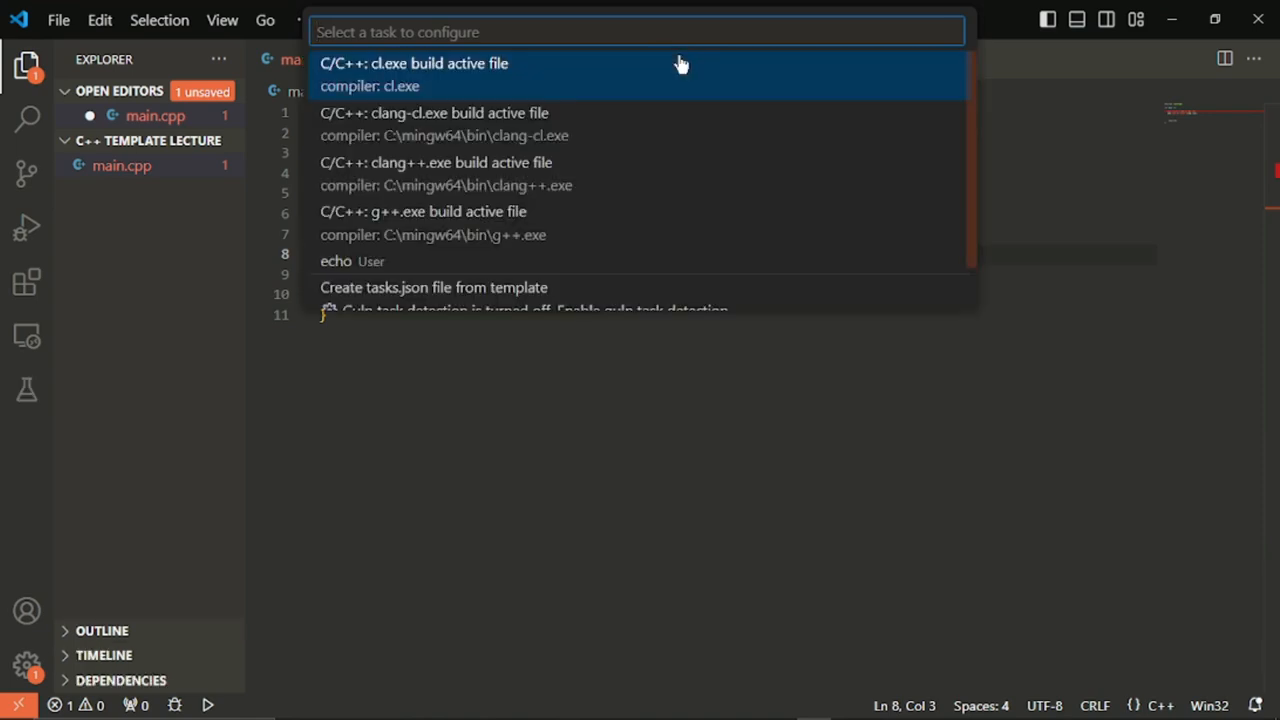
Create tasks.json from the C/C++: g++.exe build active file task that uses C:\mingw64\bin\g++.exe
drag(970, 106, 967, 152)
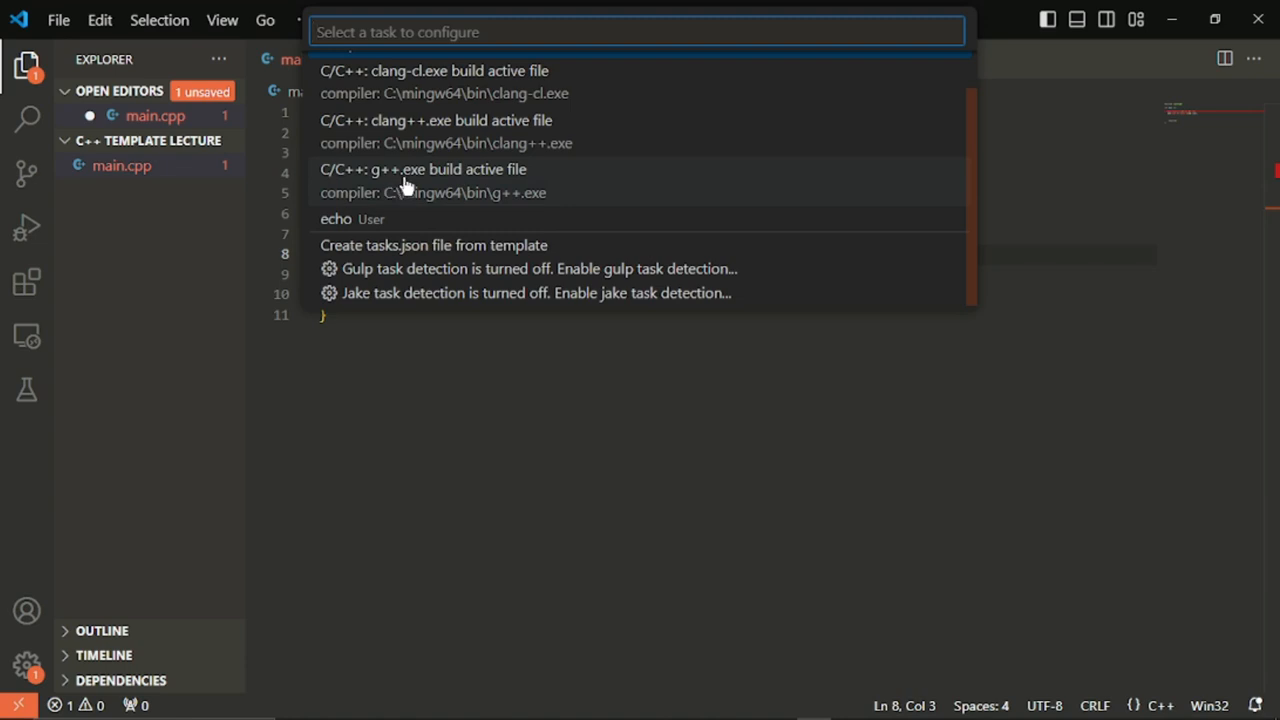
click(543, 191)
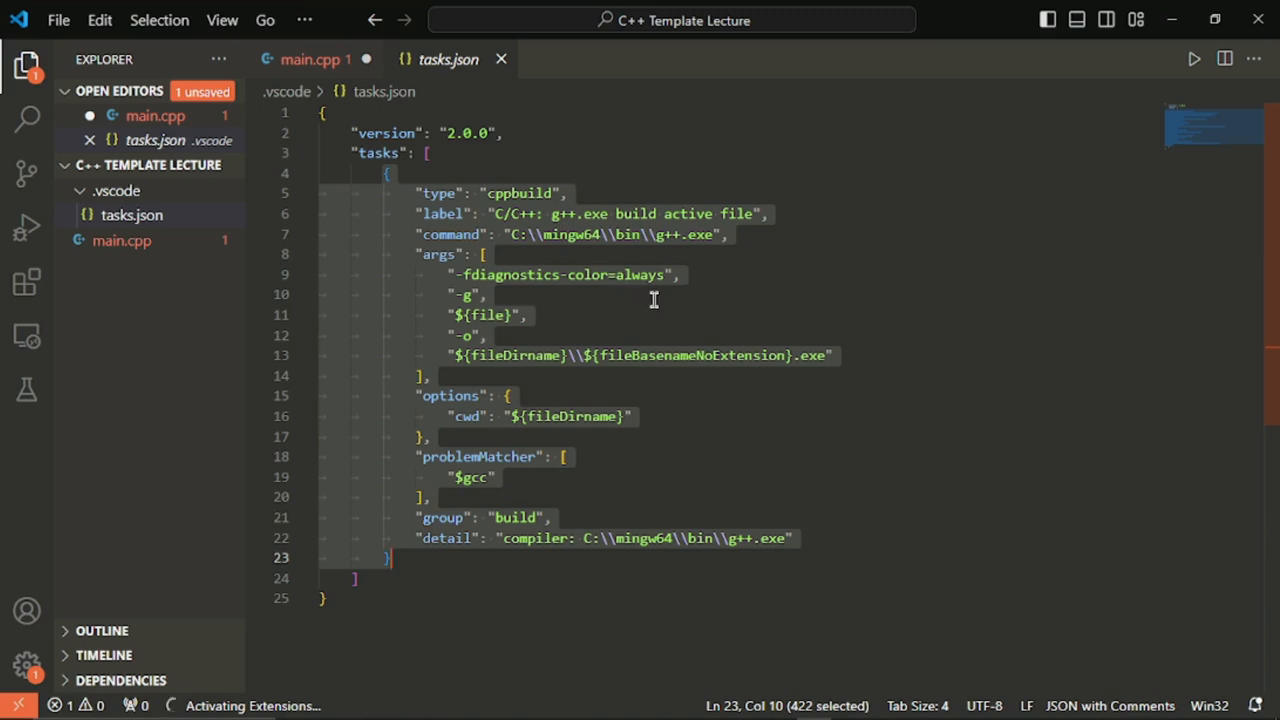
click(653, 298)
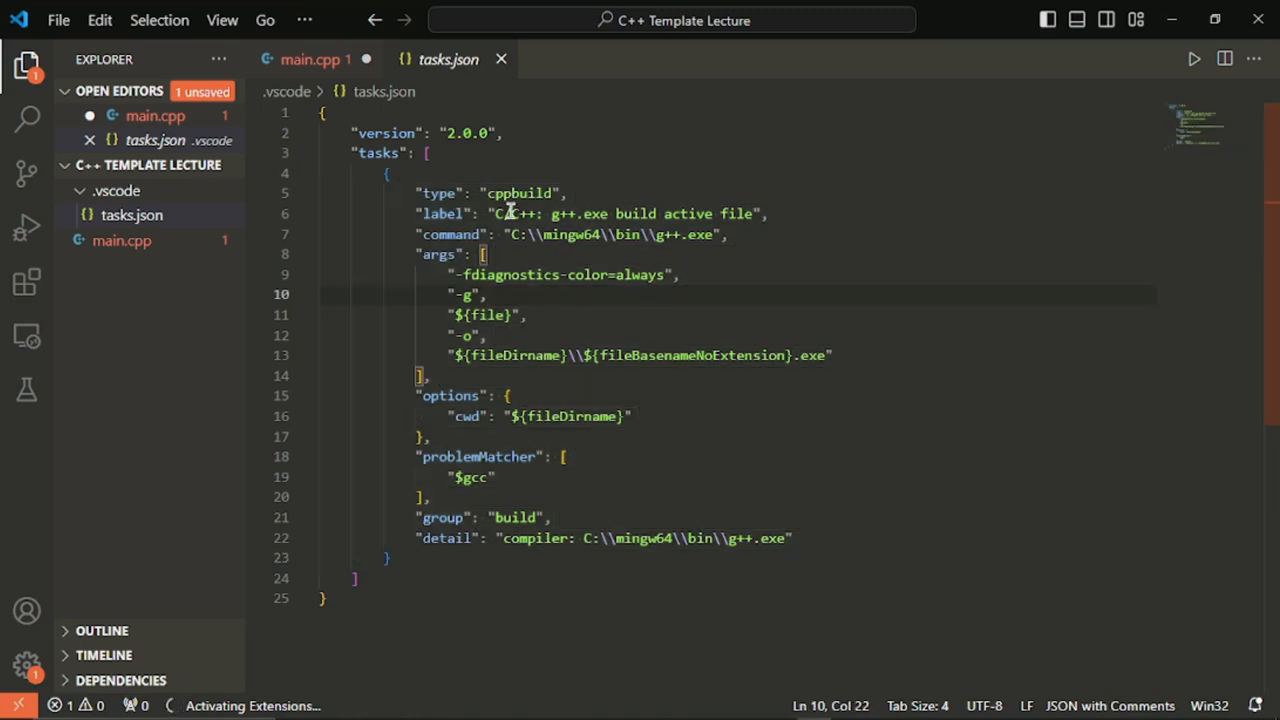
Change the build task's label in tasks.json to "Build with GCC 14.2.1"
drag(492, 214, 754, 217)
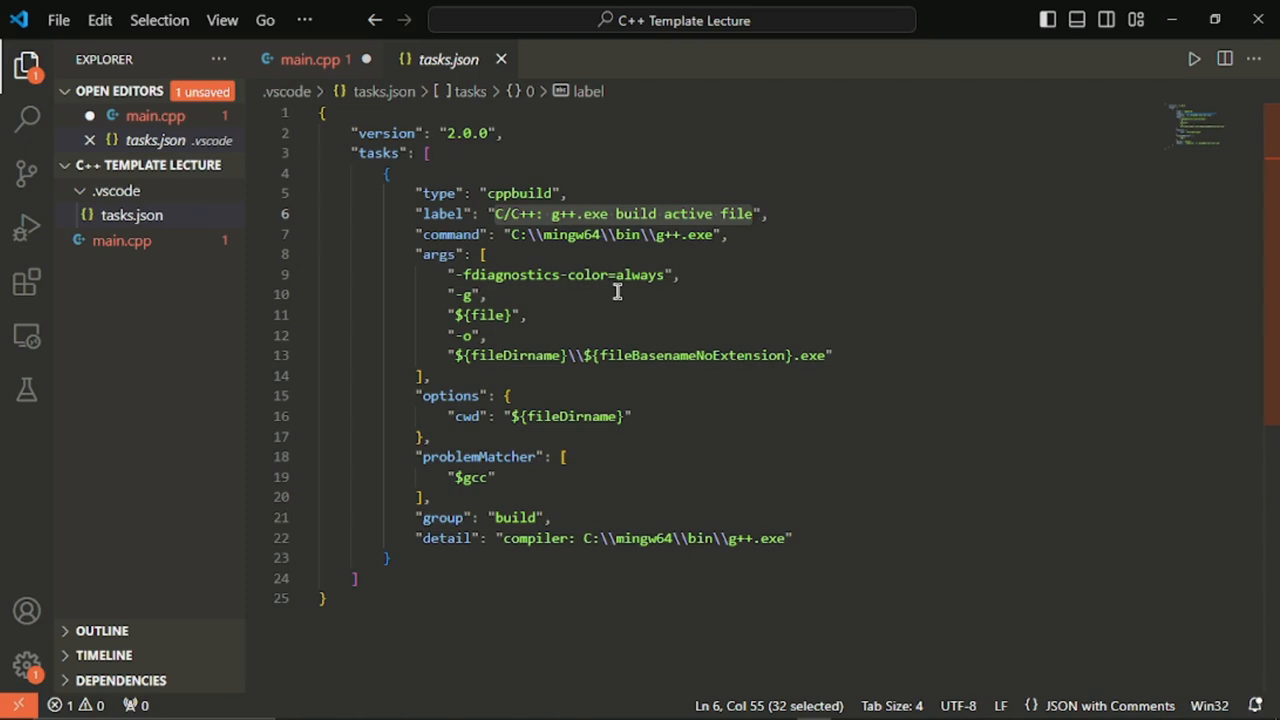
text(Build w)
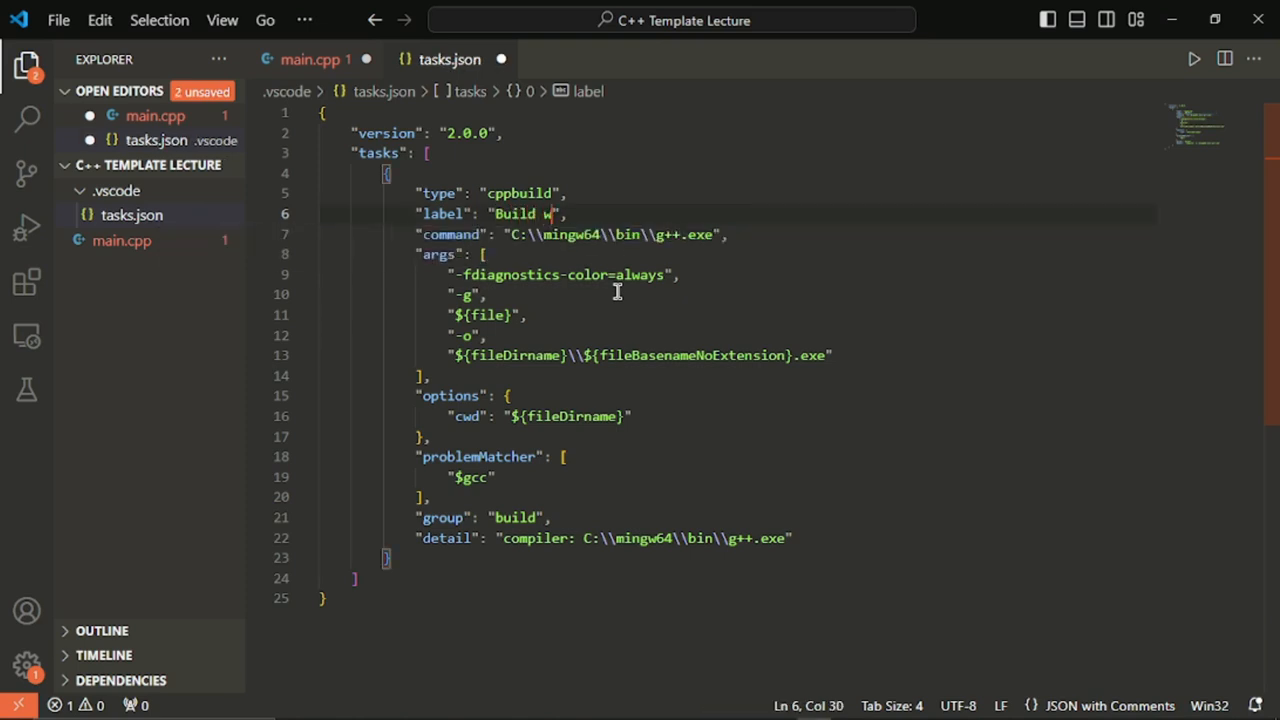
text(ith GCC 14.)
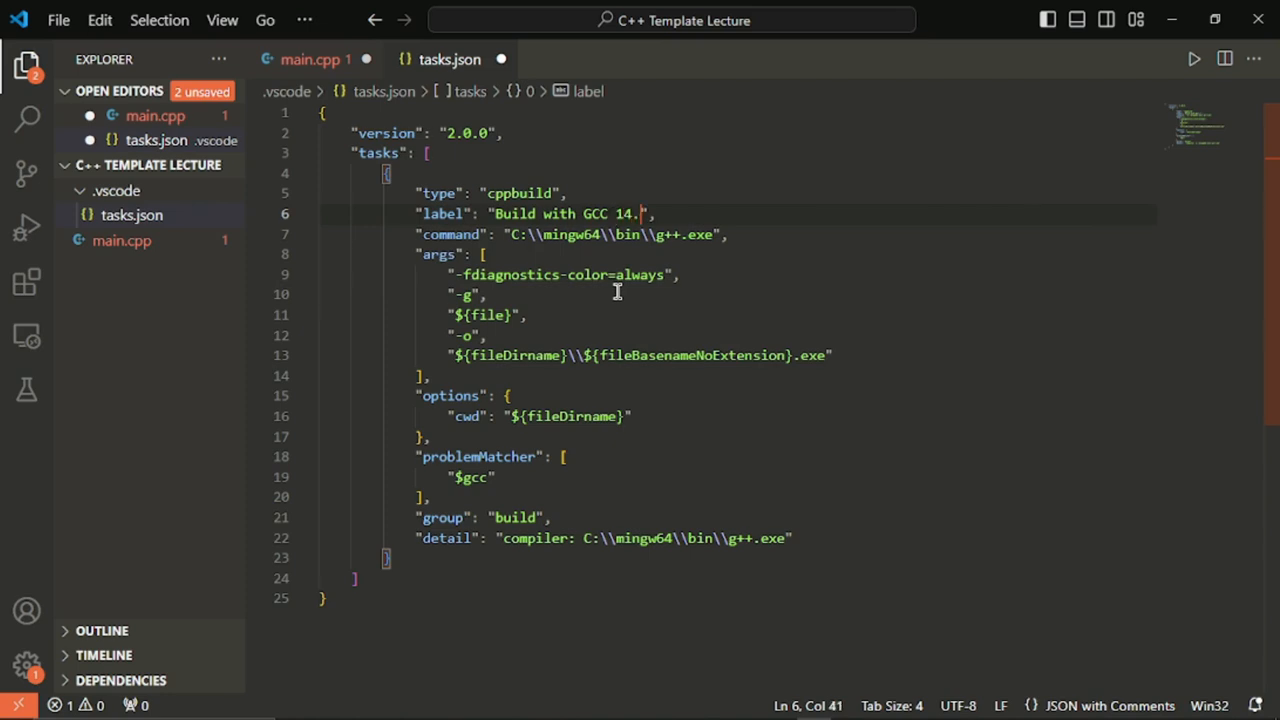
text(2.1)
Check the installed compiler version in Command Prompt with g++ --version and correct the task label to "Build with GCC 14.2.0"
mouse_move(556, 716)
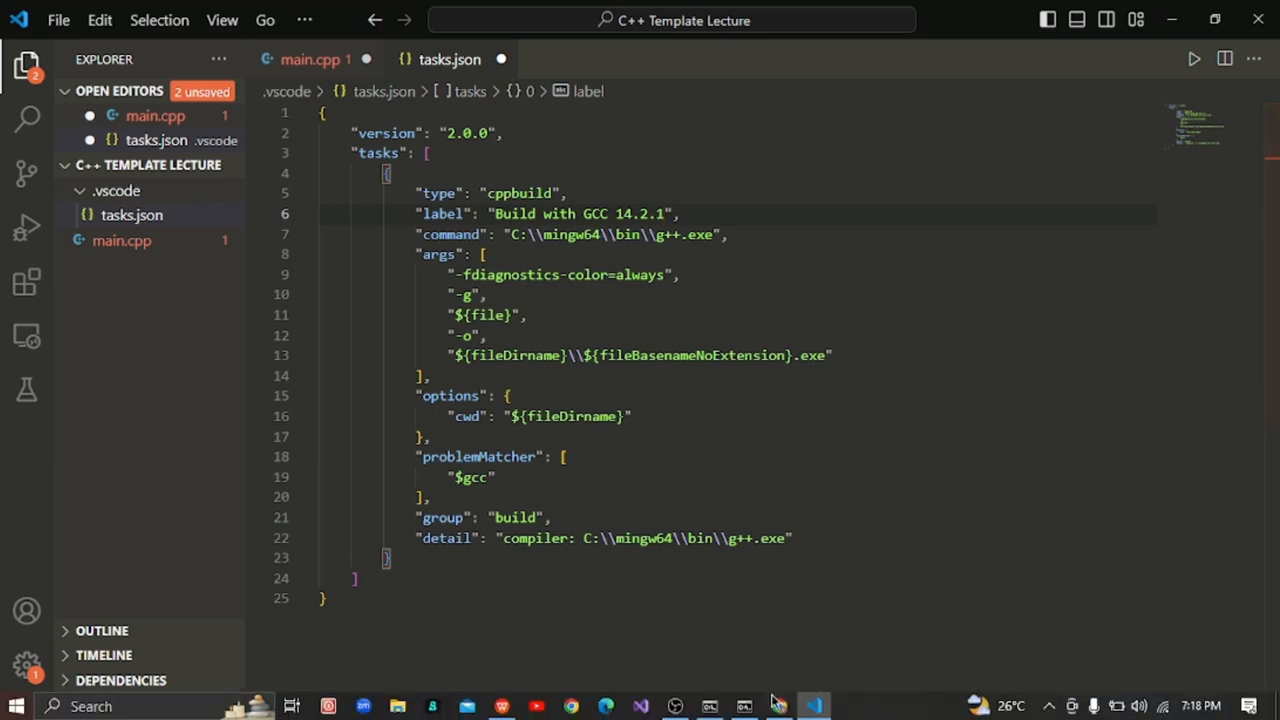
click(713, 706)
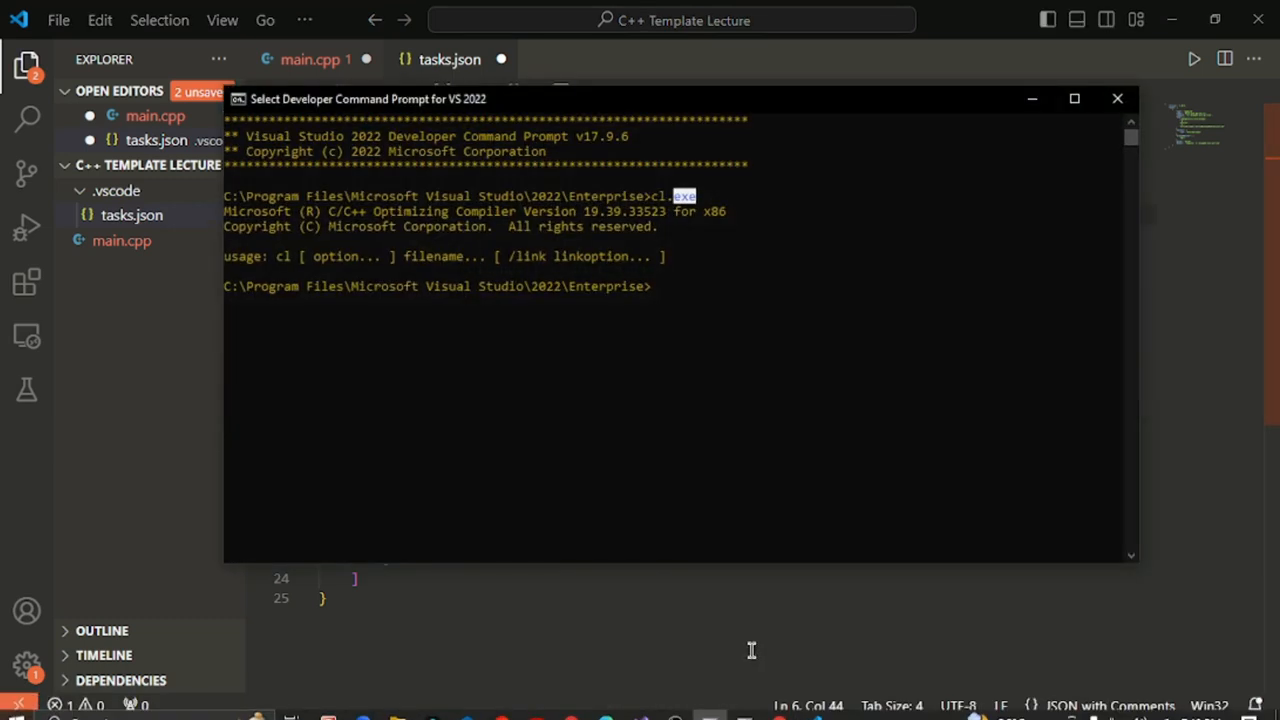
click(1032, 100)
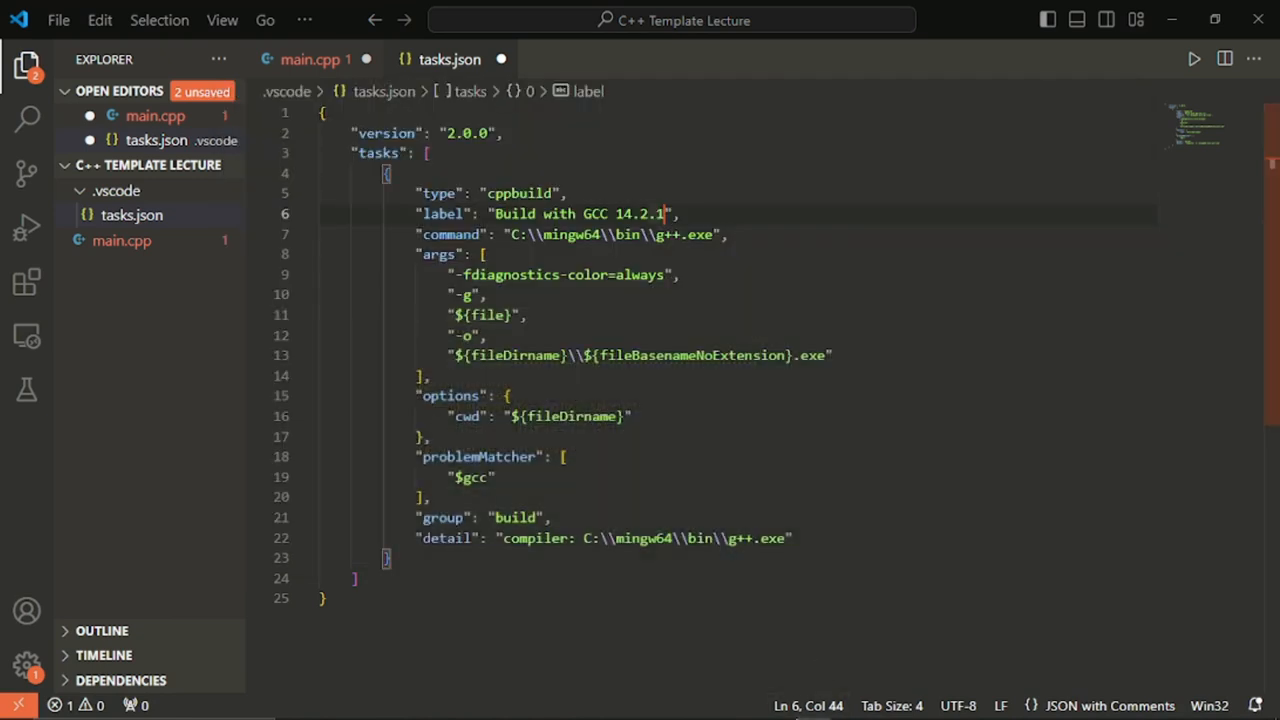
click(781, 706)
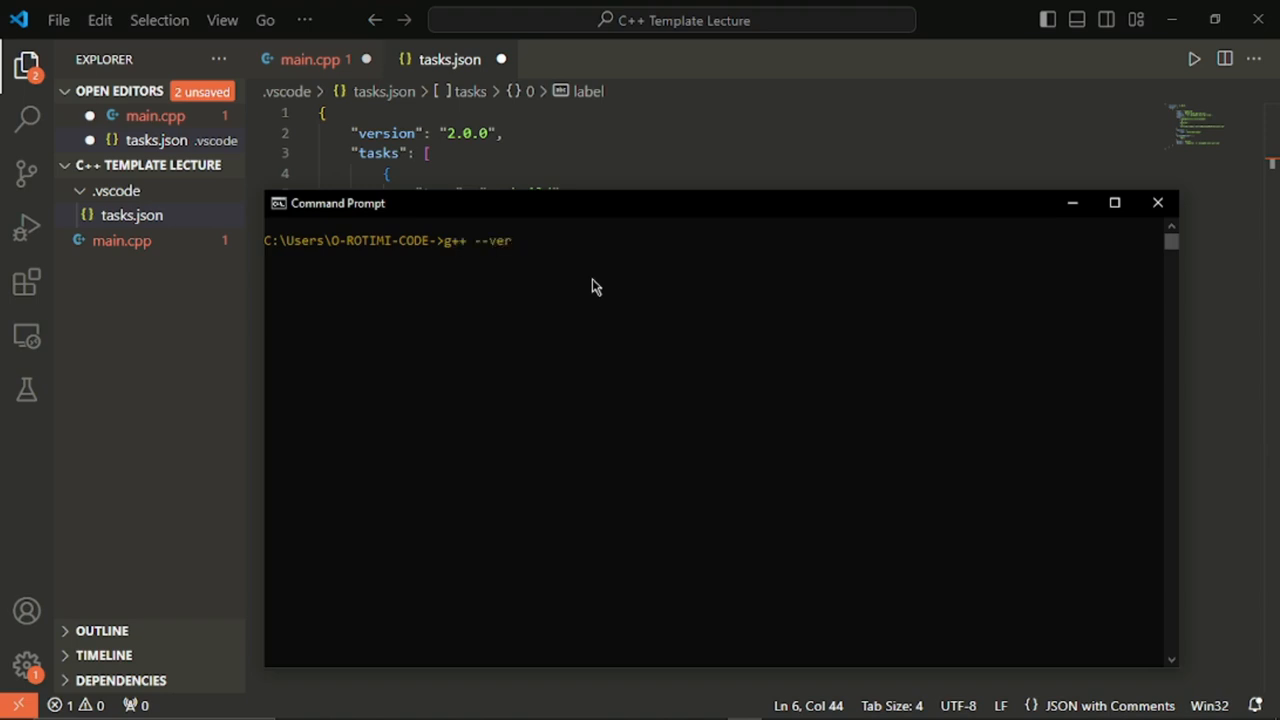
key(Return)
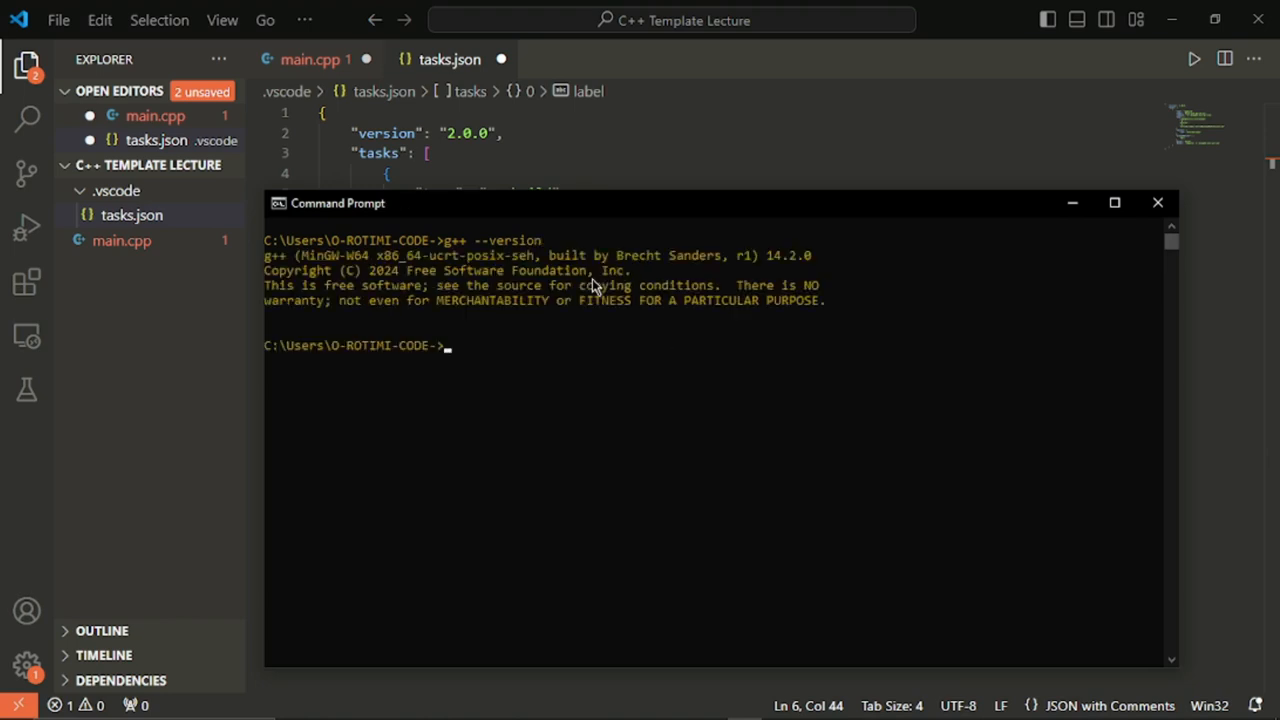
click(1157, 203)
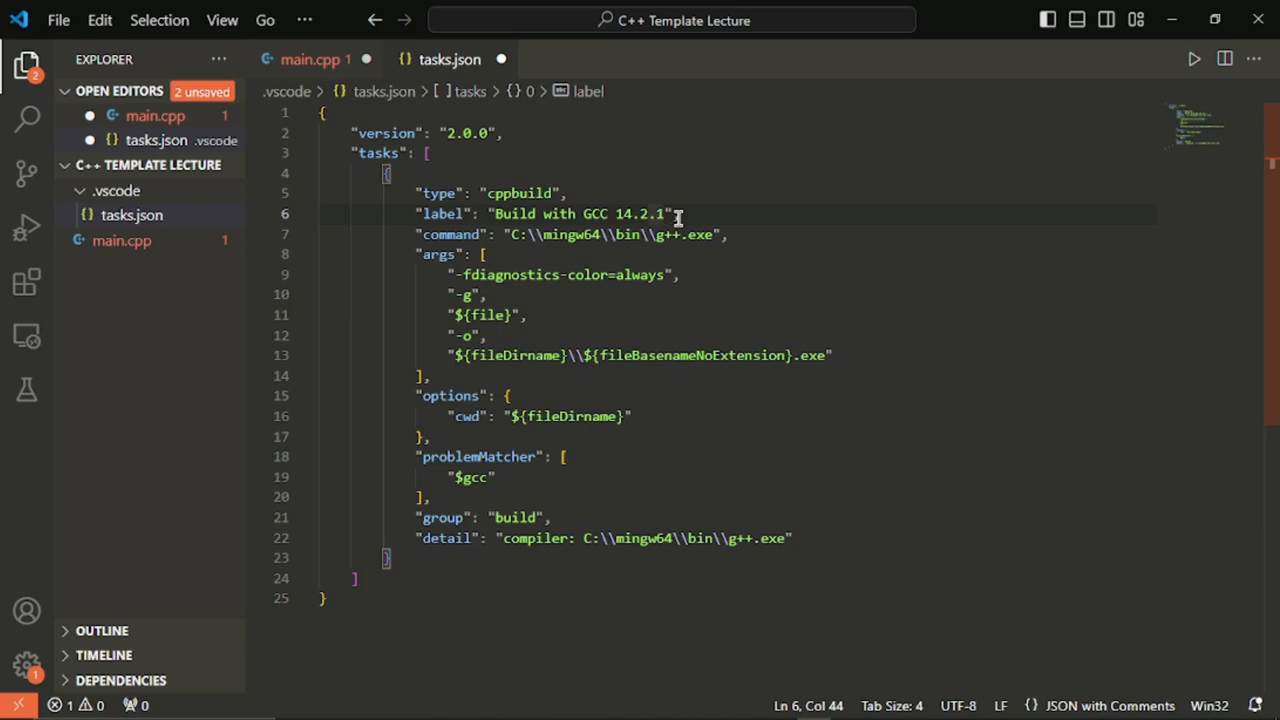
key(BackSpace)
text(0)
drag(448, 274, 848, 355)
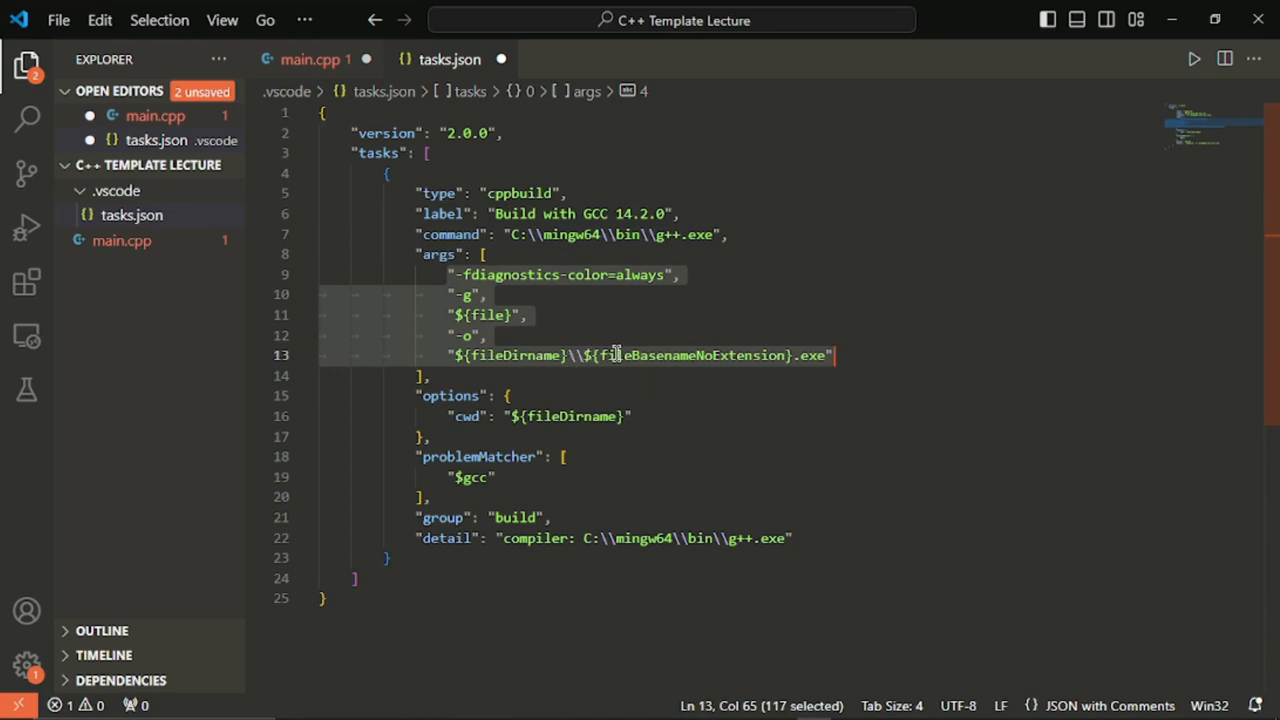
click(445, 275)
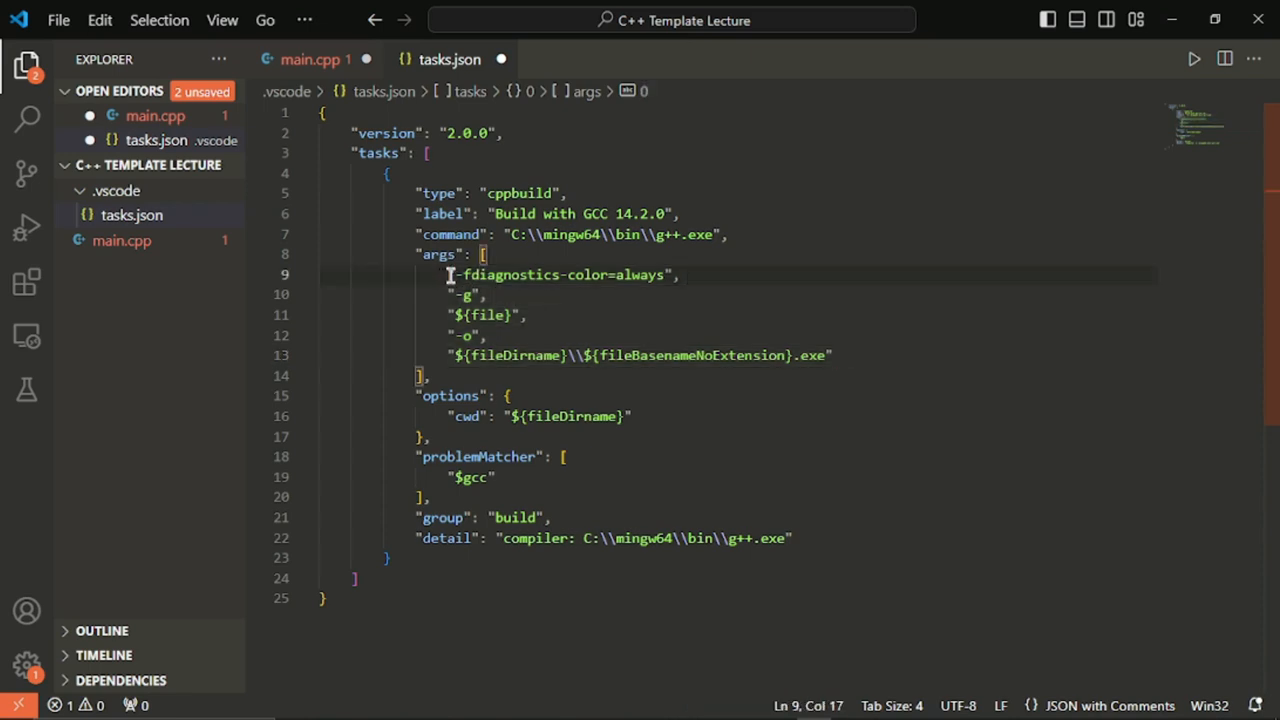
drag(445, 275, 849, 363)
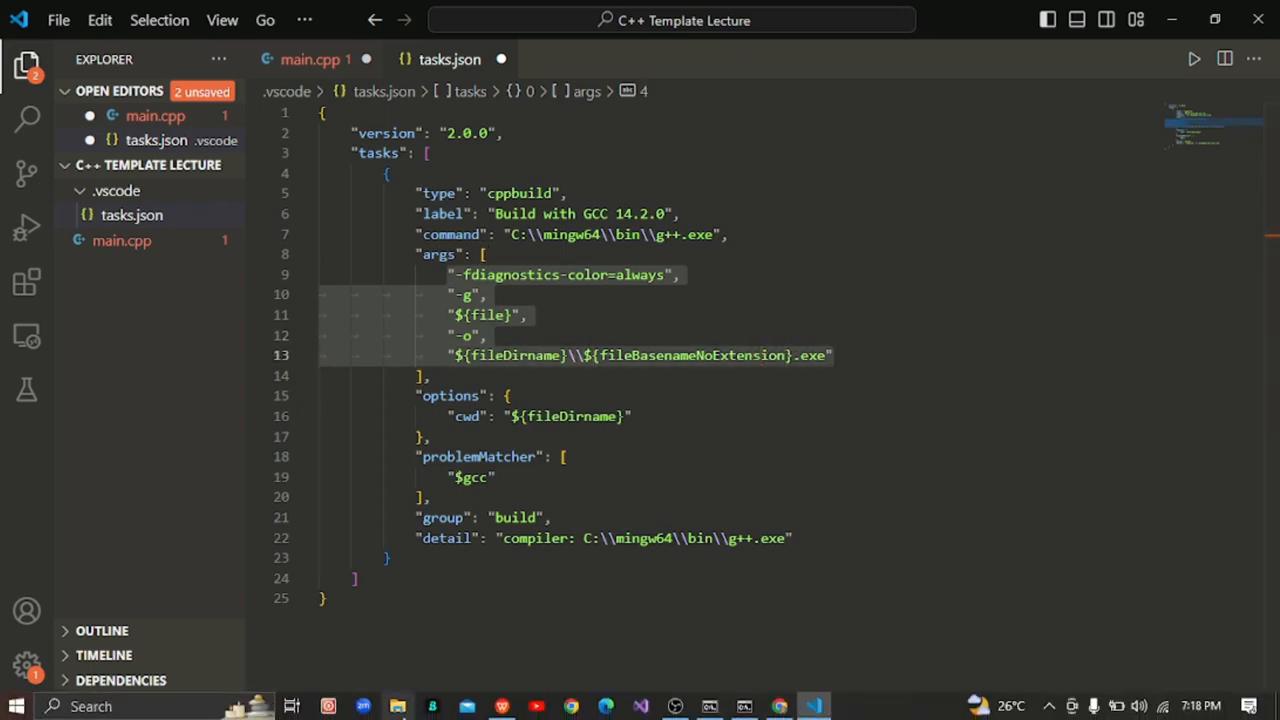
Switch to File Explorer and open configuration.txt from the Desktop folder
key(super+e)
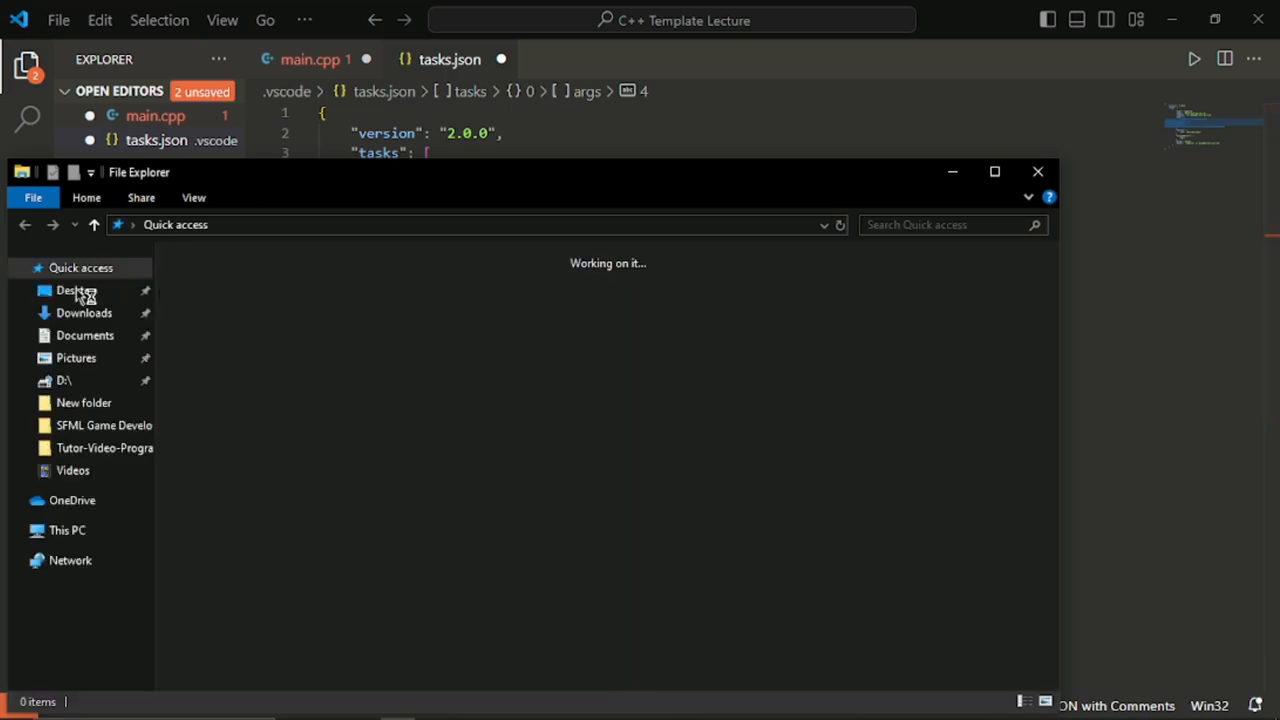
click(80, 291)
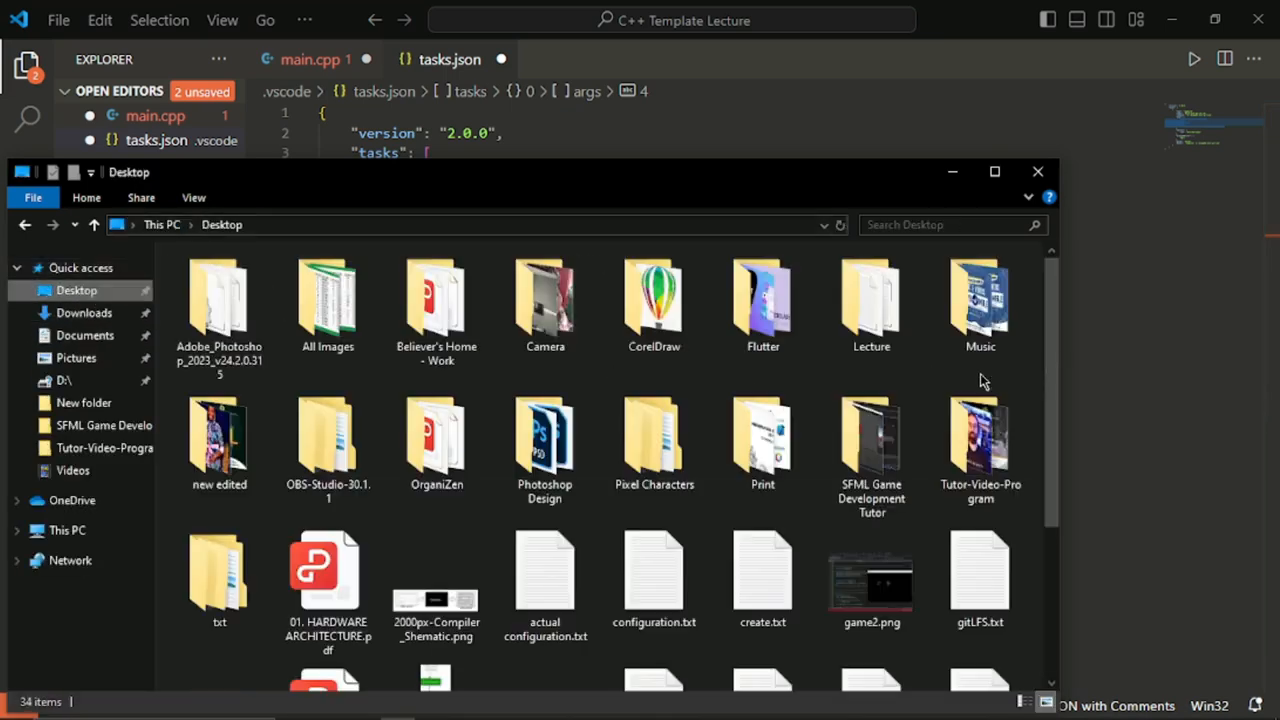
drag(1050, 357, 1046, 460)
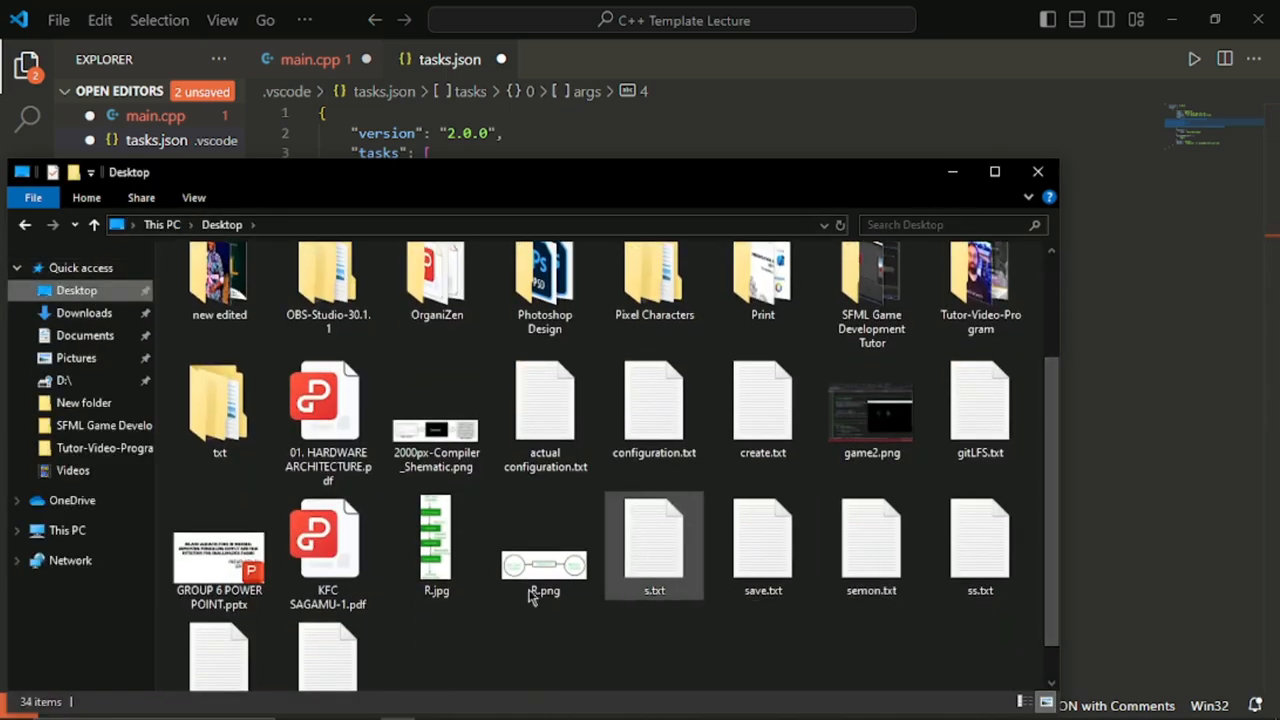
scroll(1057, 511, down, 2)
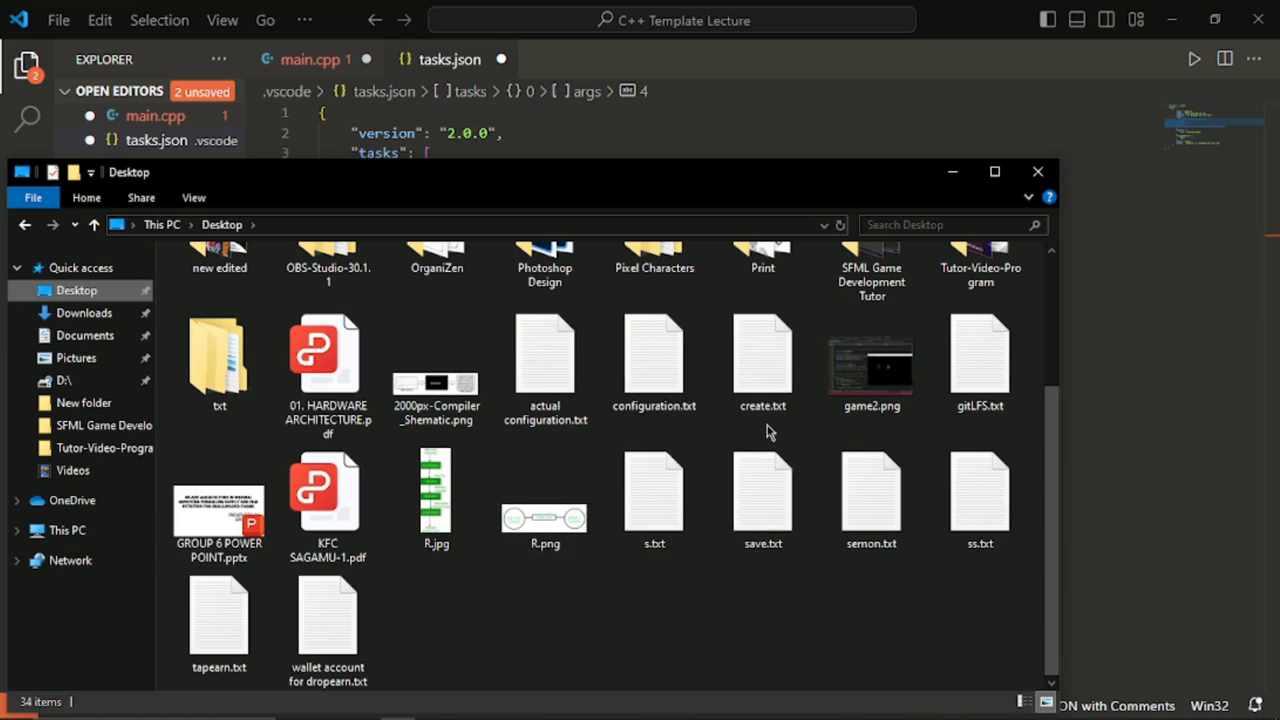
click(651, 368)
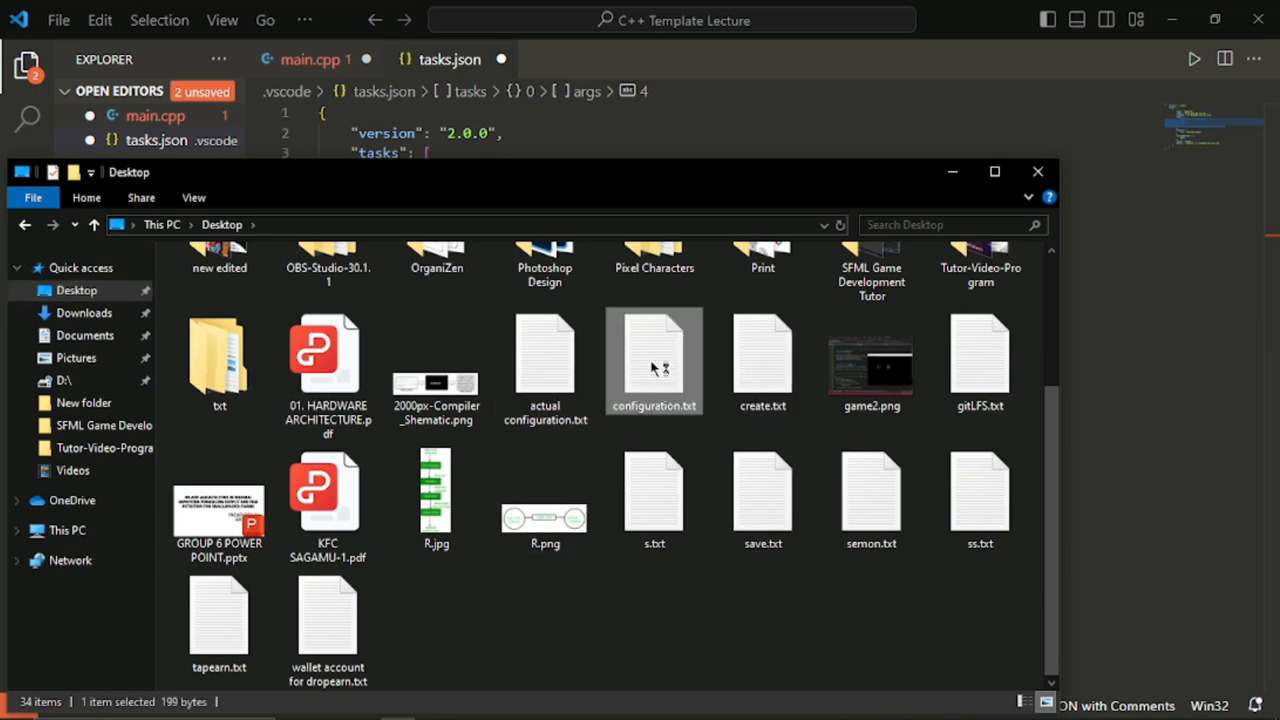
double_click(657, 368)
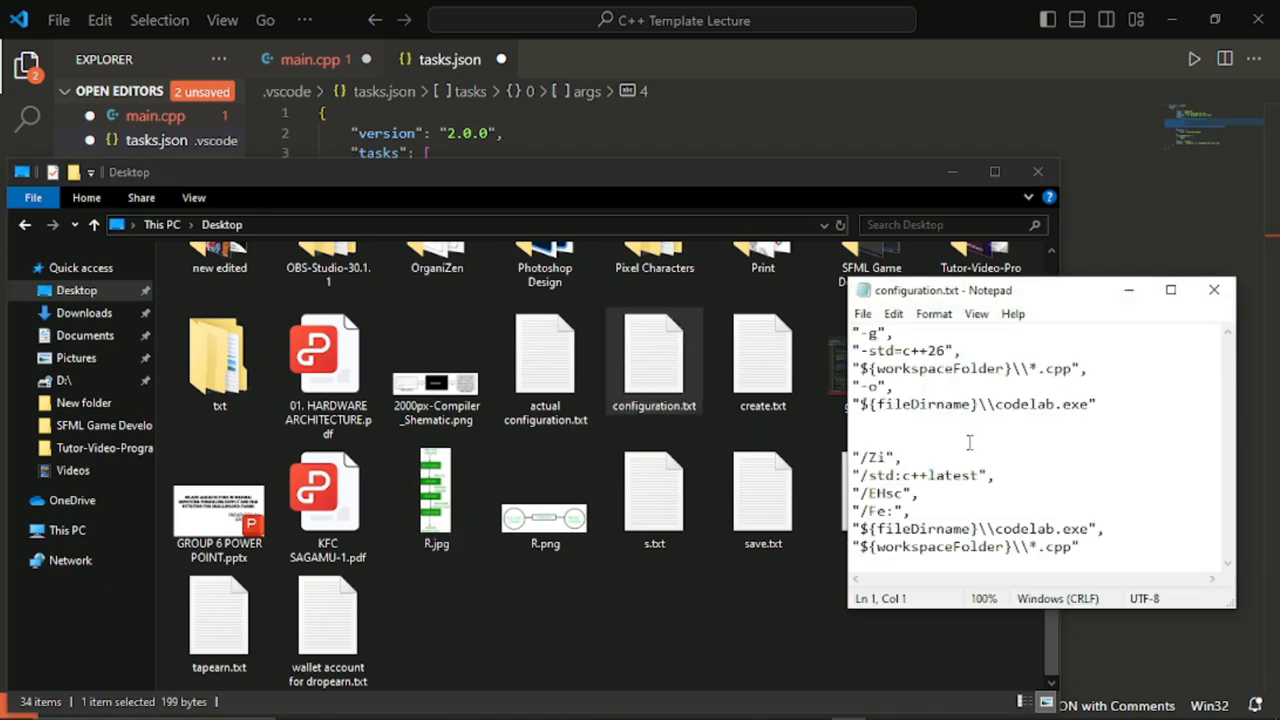
Copy the g++ argument block from "-g" to "${fileDirname}\\codelab.exe" in configuration.txt and minimize File Explorer
drag(937, 418, 830, 332)
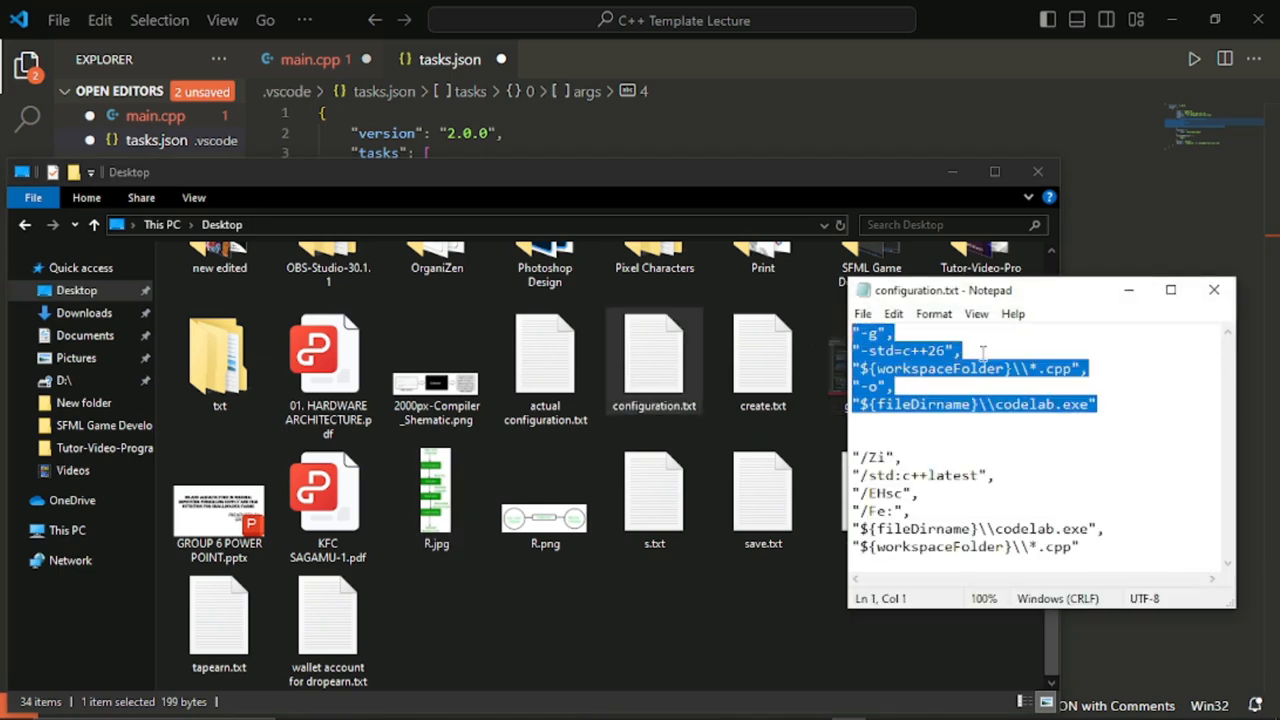
right_click(897, 368)
click(945, 426)
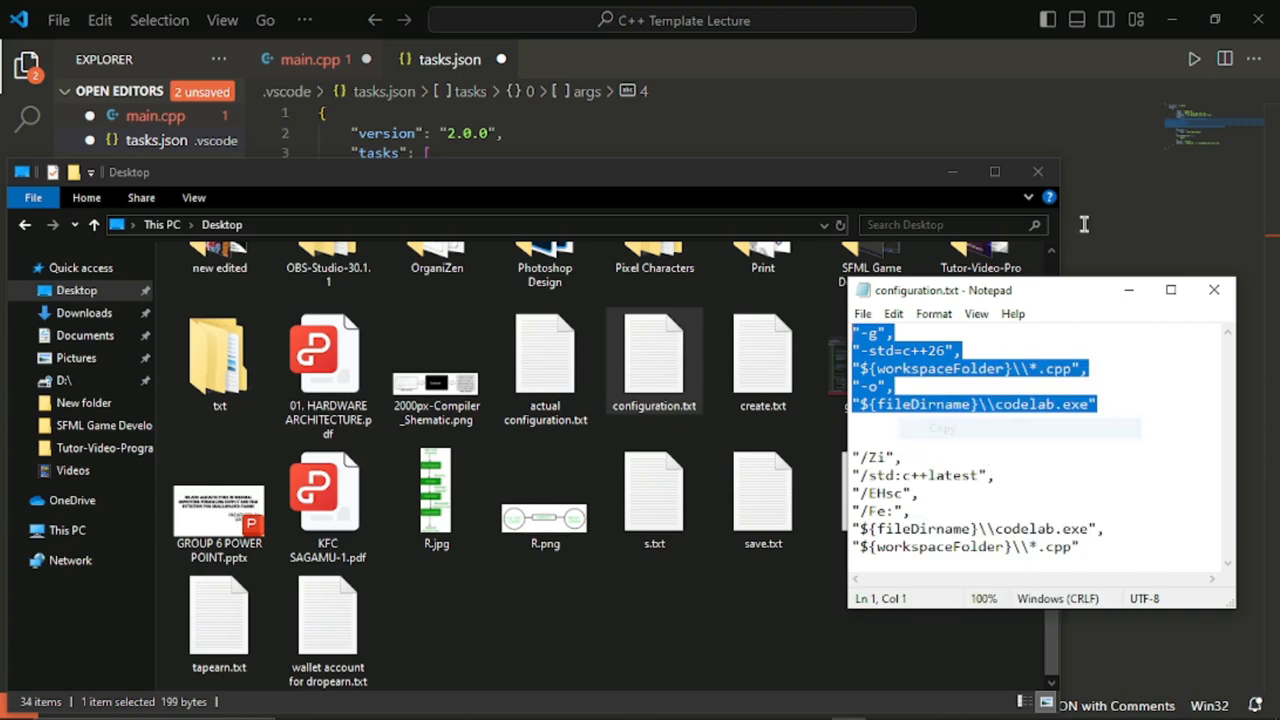
click(952, 173)
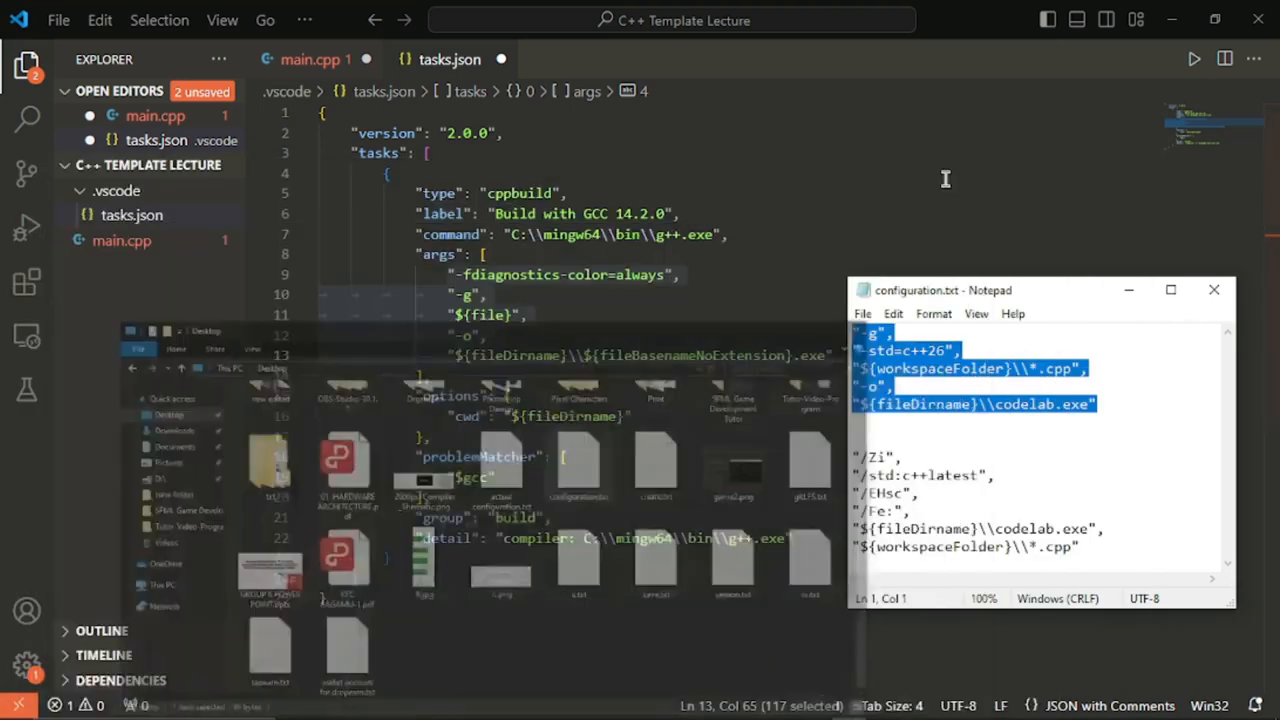
Replace all default args entries in tasks.json with the copied g++ argument block
click(518, 337)
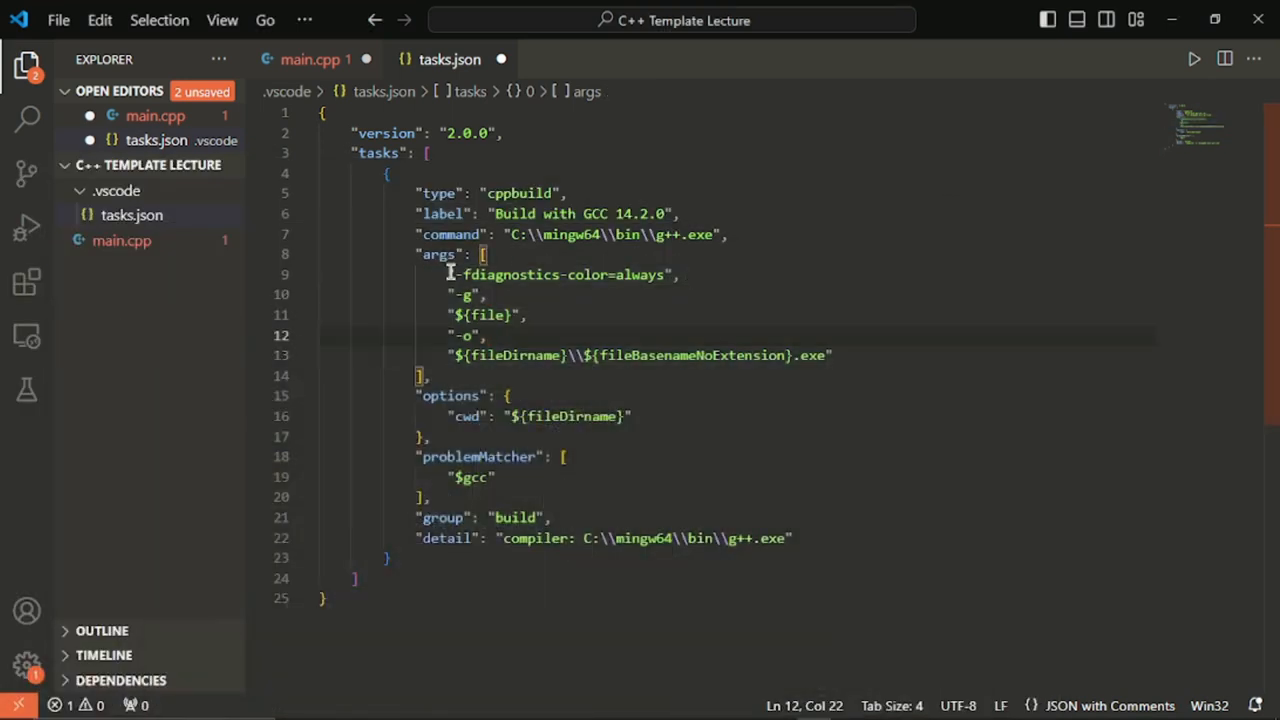
drag(442, 275, 844, 355)
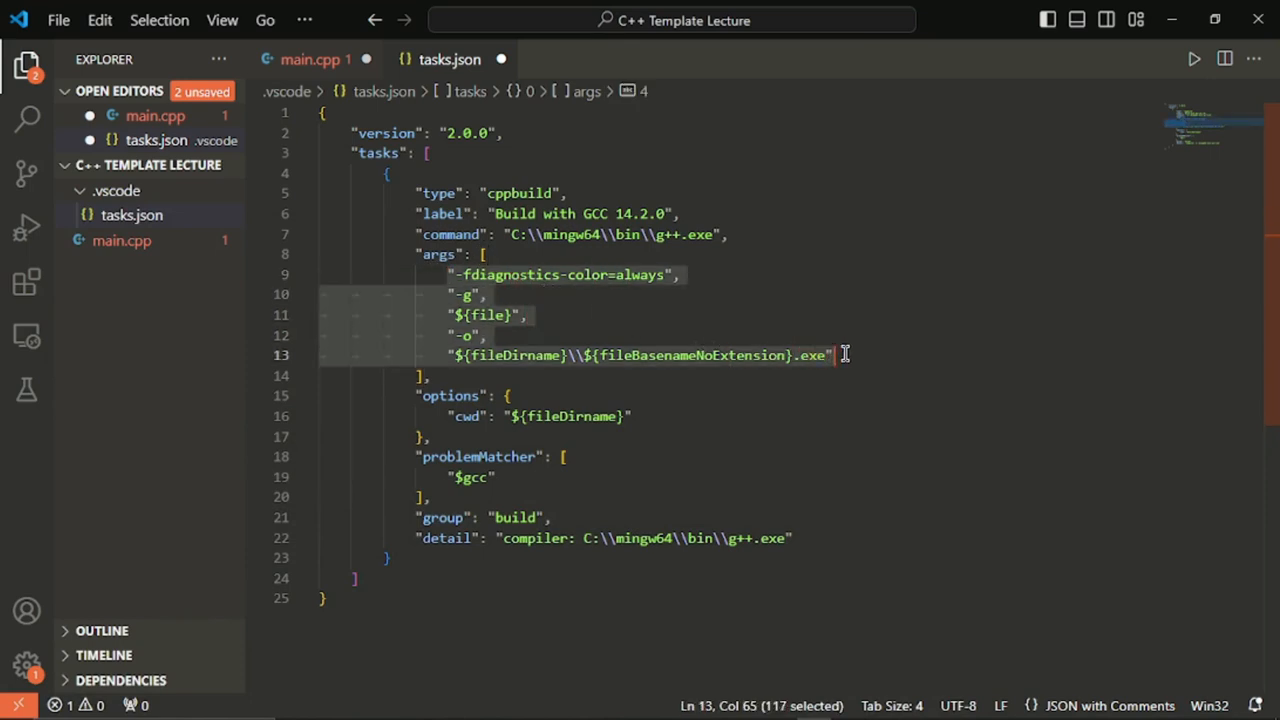
key(BackSpace)
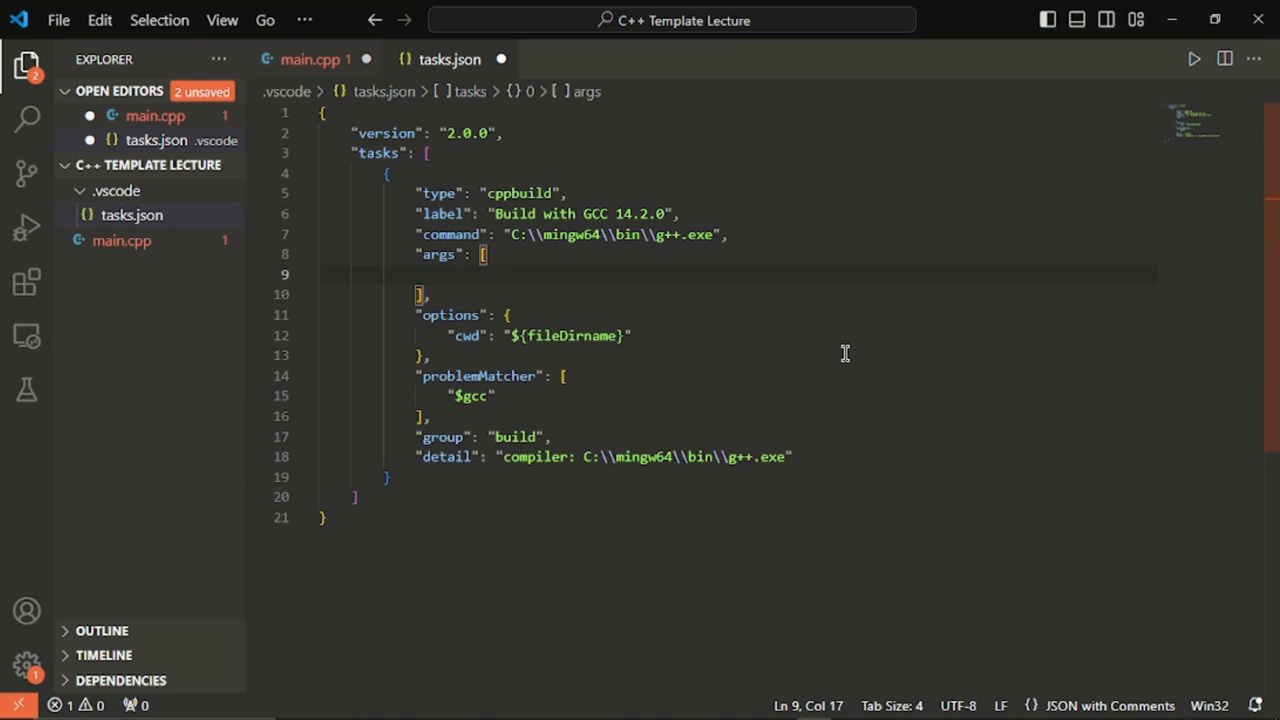
right_click(487, 292)
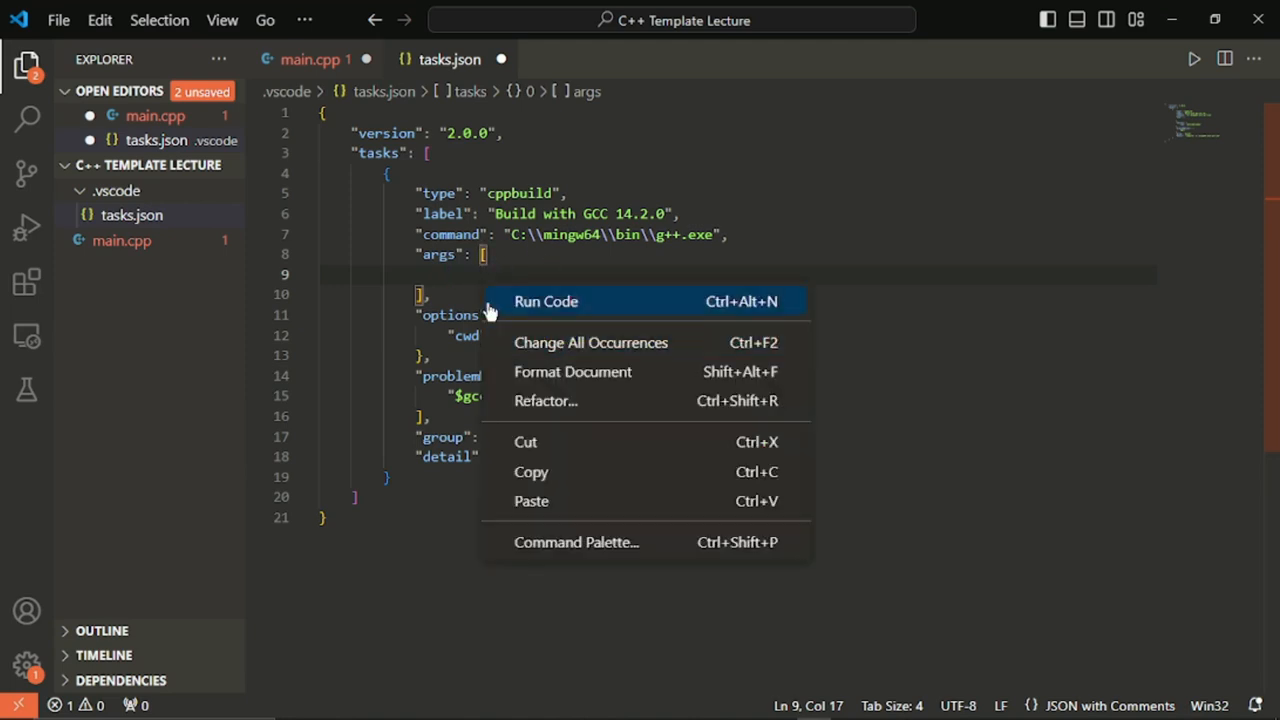
click(553, 501)
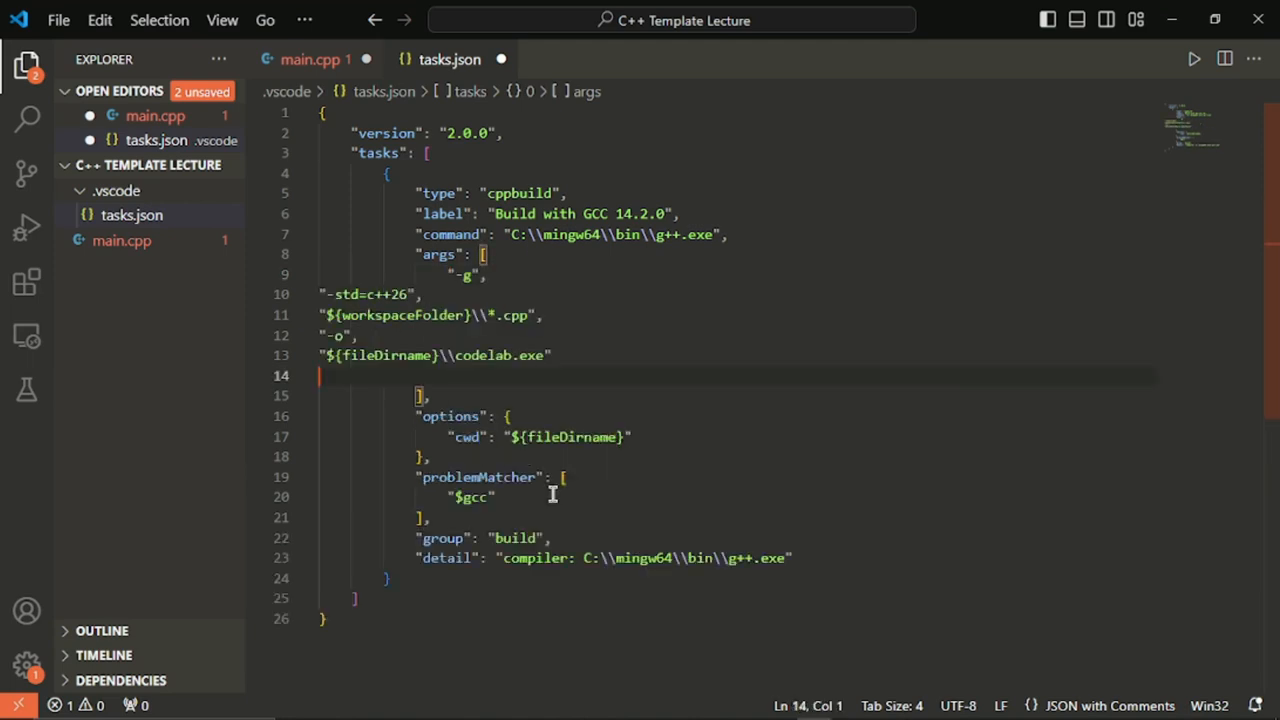
Indent the "-std=c++26" line by four tabs to align it with "-g" in the args list
click(318, 295)
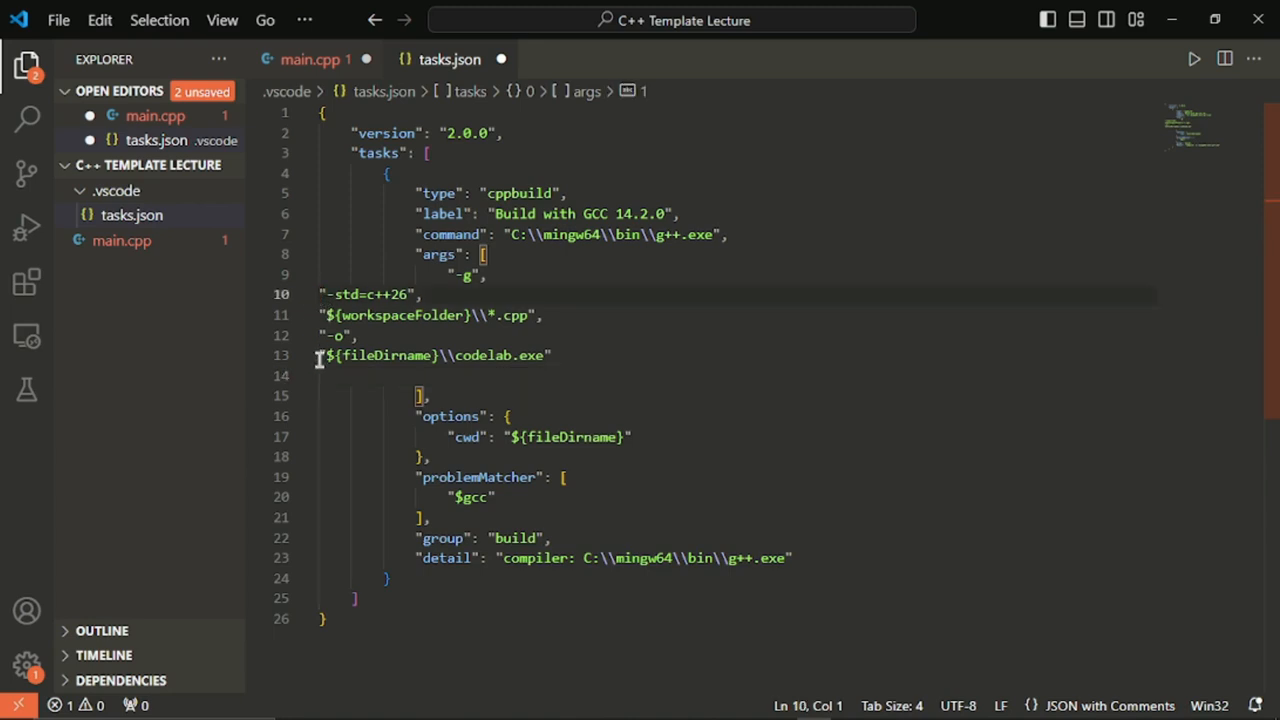
key(Tab)
key(Tab)
key(Tab)
key(Tab)
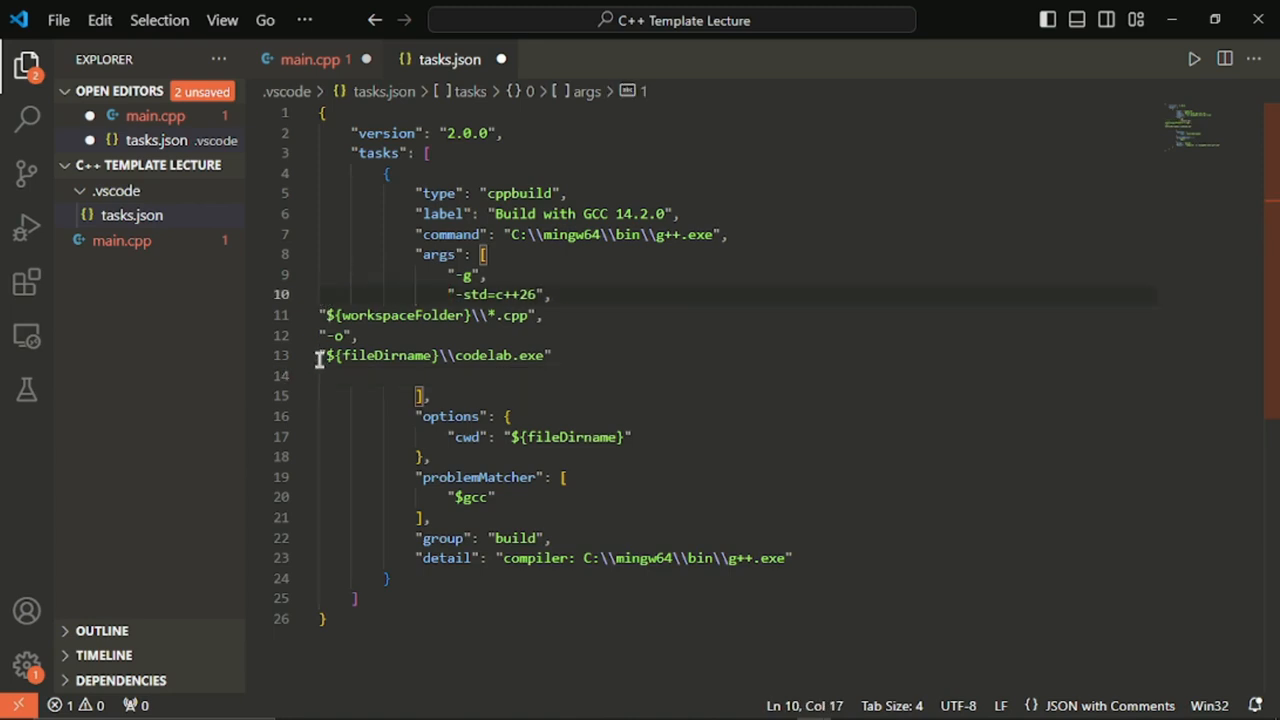
Indent the "${workspaceFolder}\\*.cpp" line by four tabs to match the argument lines above it
key(Down)
key(Left)
key(Left)
key(Left)
key(Left)
key(Left)
key(Left)
key(Left)
key(Left)
key(Left)
key(Left)
key(Left)
key(Left)
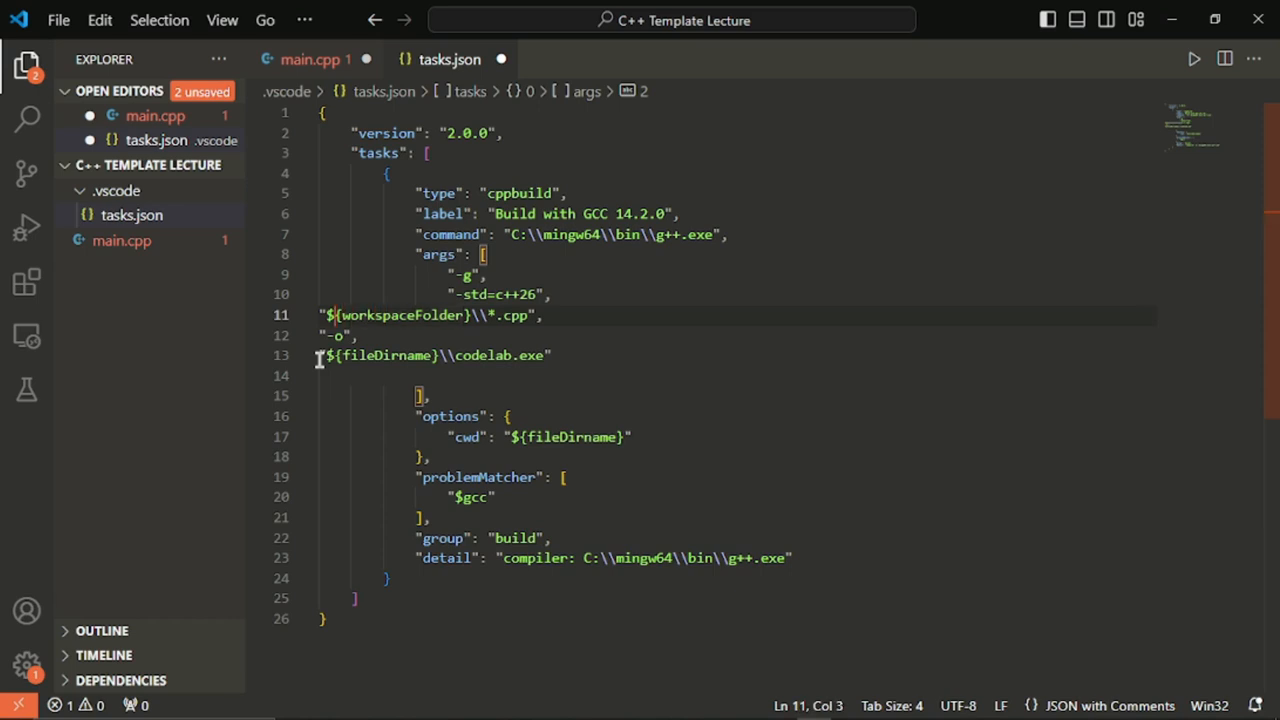
key(Tab)
key(Tab)
key(Tab)
key(Tab)
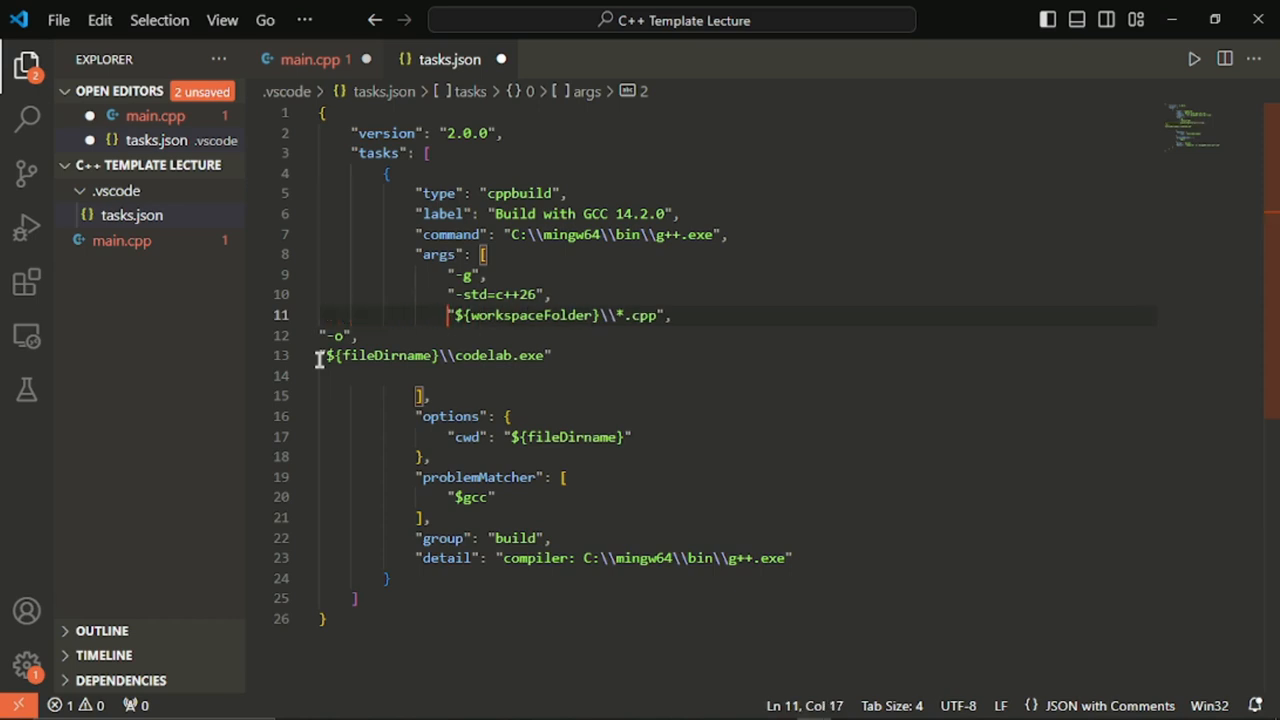
Indent the "-o" line by four tabs so it aligns with the other args entries
key(Down)
key(Left)
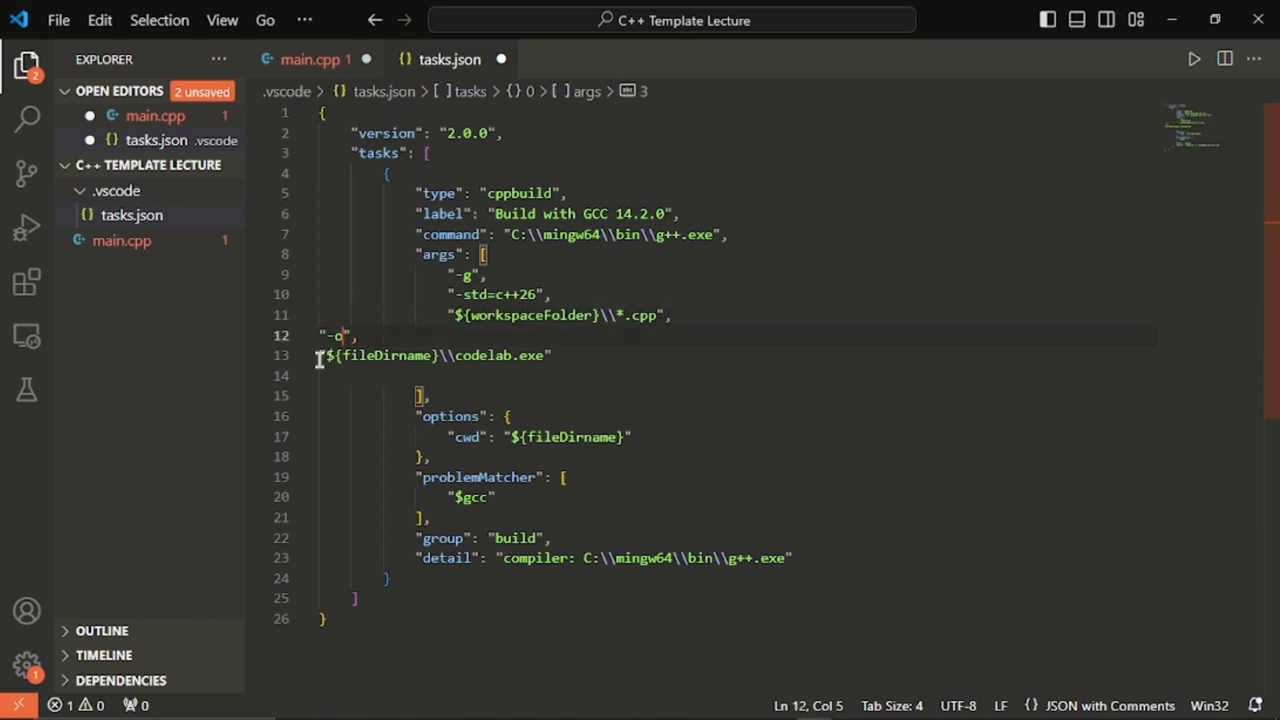
key(Tab)
key(Tab)
key(Tab)
key(Tab)
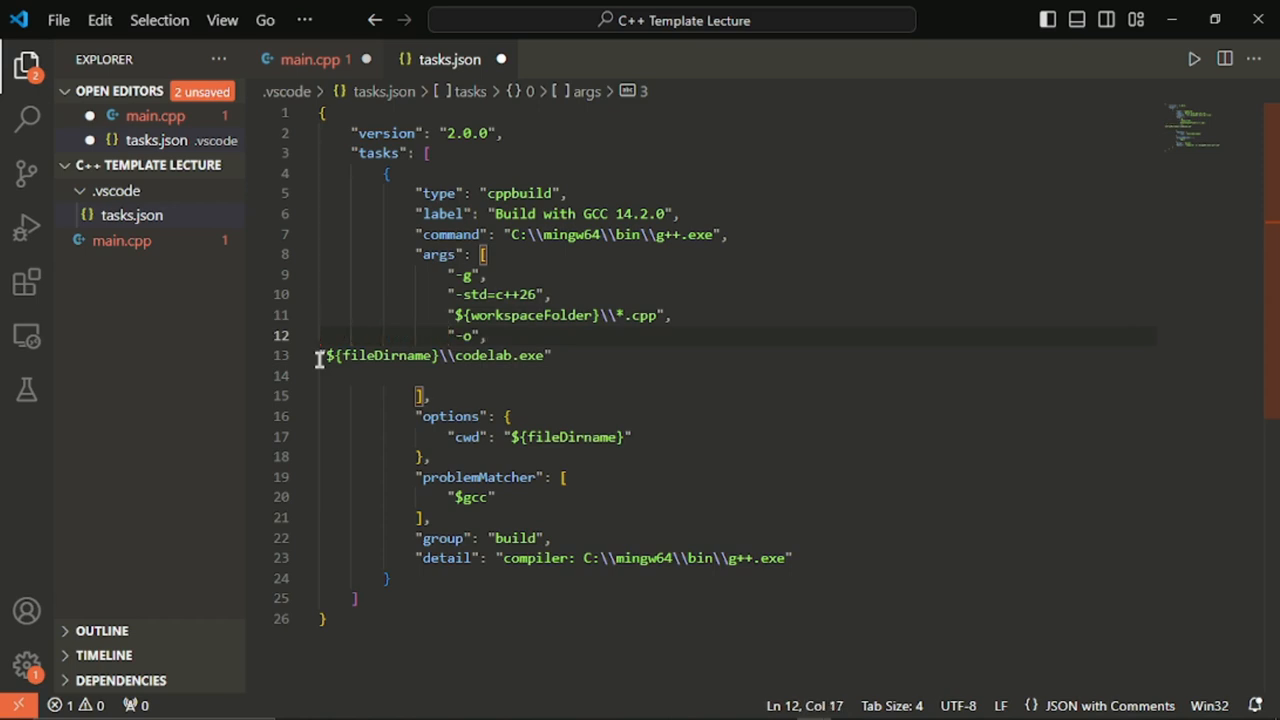
Indent the "${fileDirname}\\codelab.exe" line by four tabs to align it with "-o", and delete the blank line below it
key(Down)
key(Left)
key(Left)
key(Left)
key(Left)
key(Left)
key(Left)
key(Left)
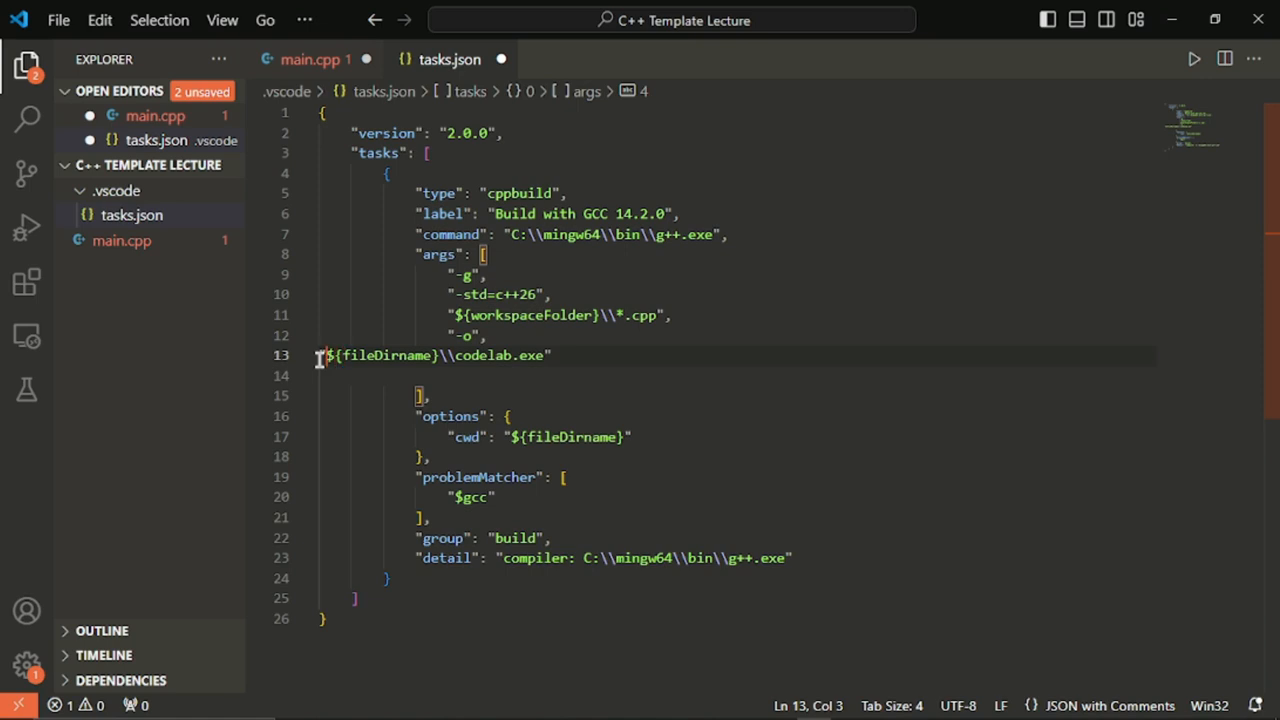
key(Tab)
key(Tab)
key(Tab)
key(Tab)
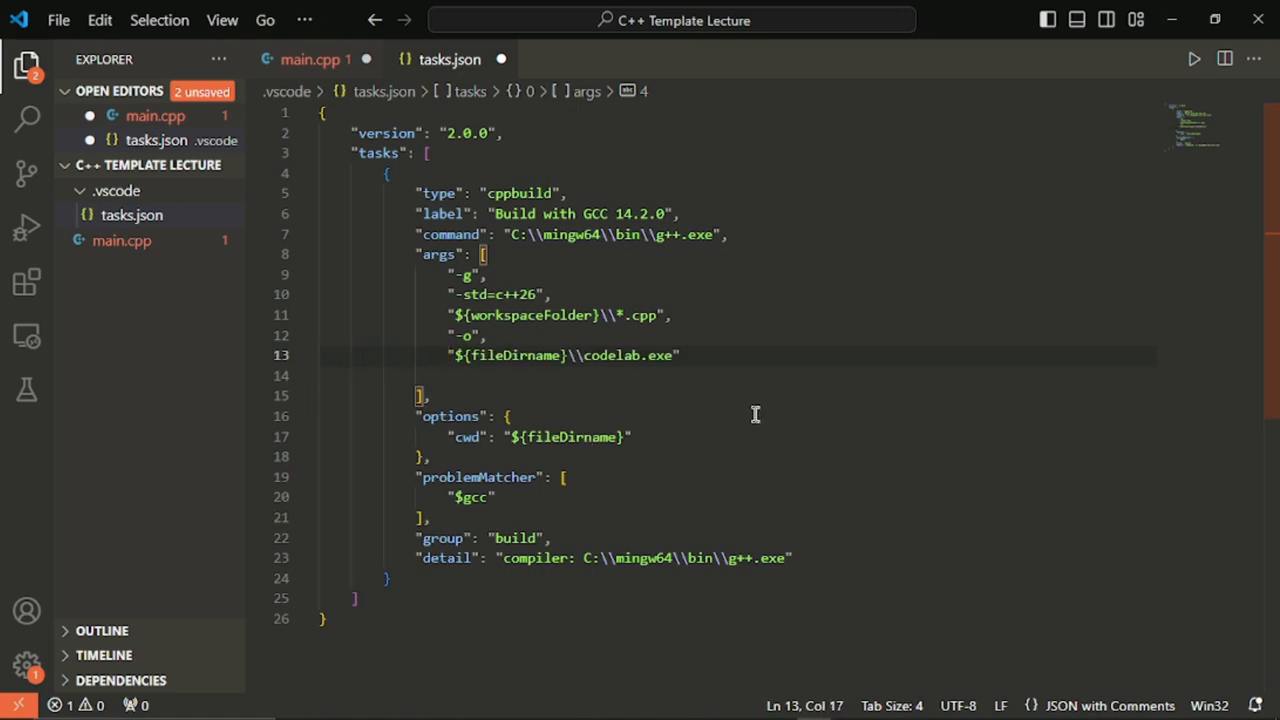
click(449, 375)
key(BackSpace)
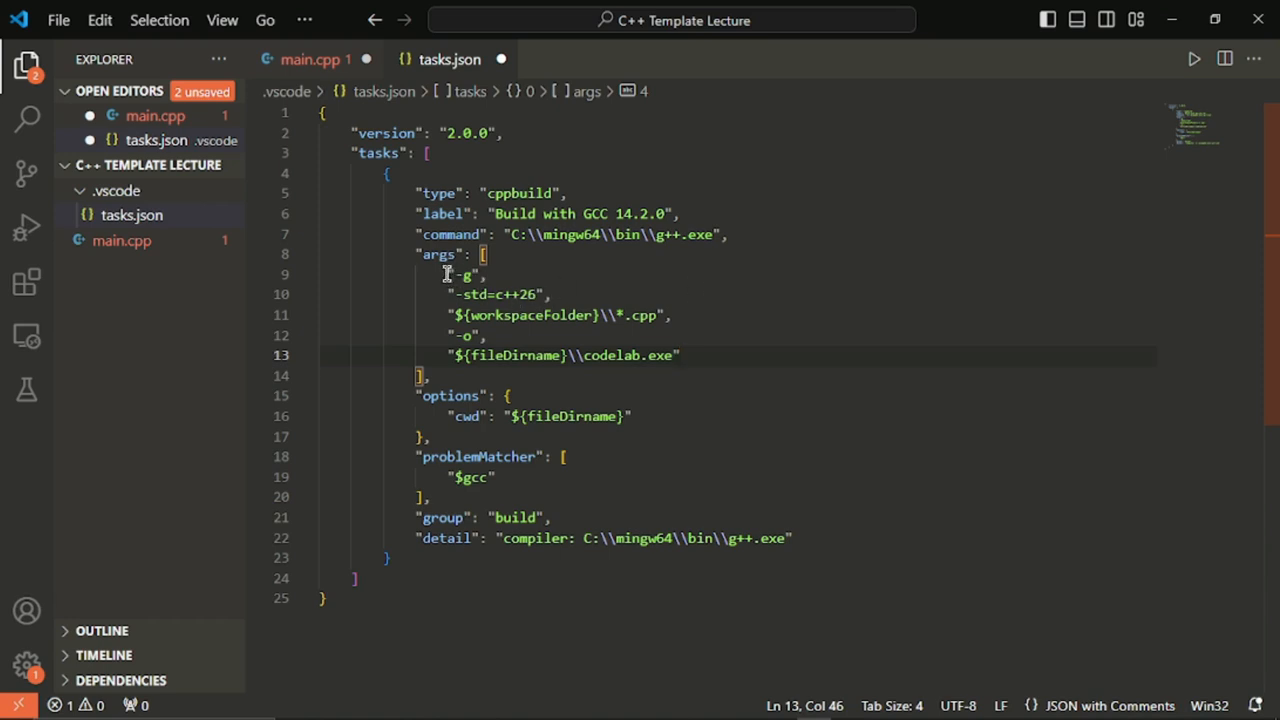
Review the args entries one by one, from "-g" and the C++ standard flag to the source wildcard and the output executable name
drag(428, 275, 540, 267)
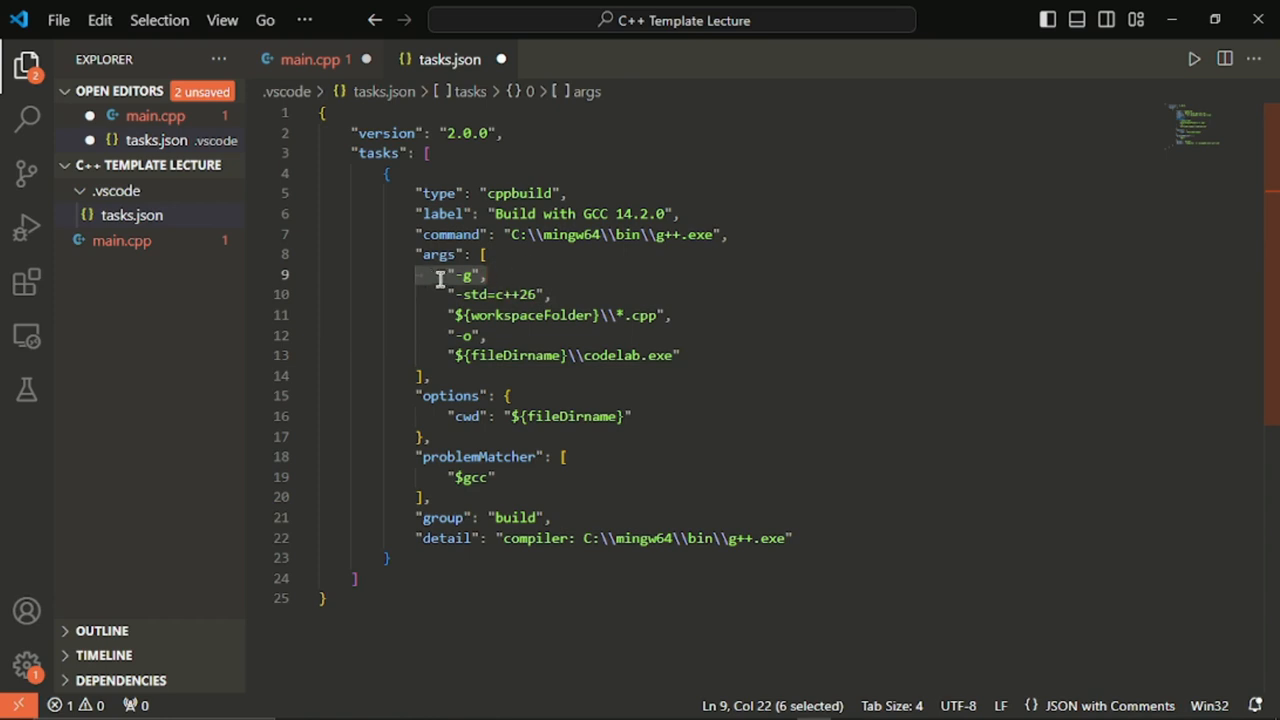
drag(438, 292, 566, 297)
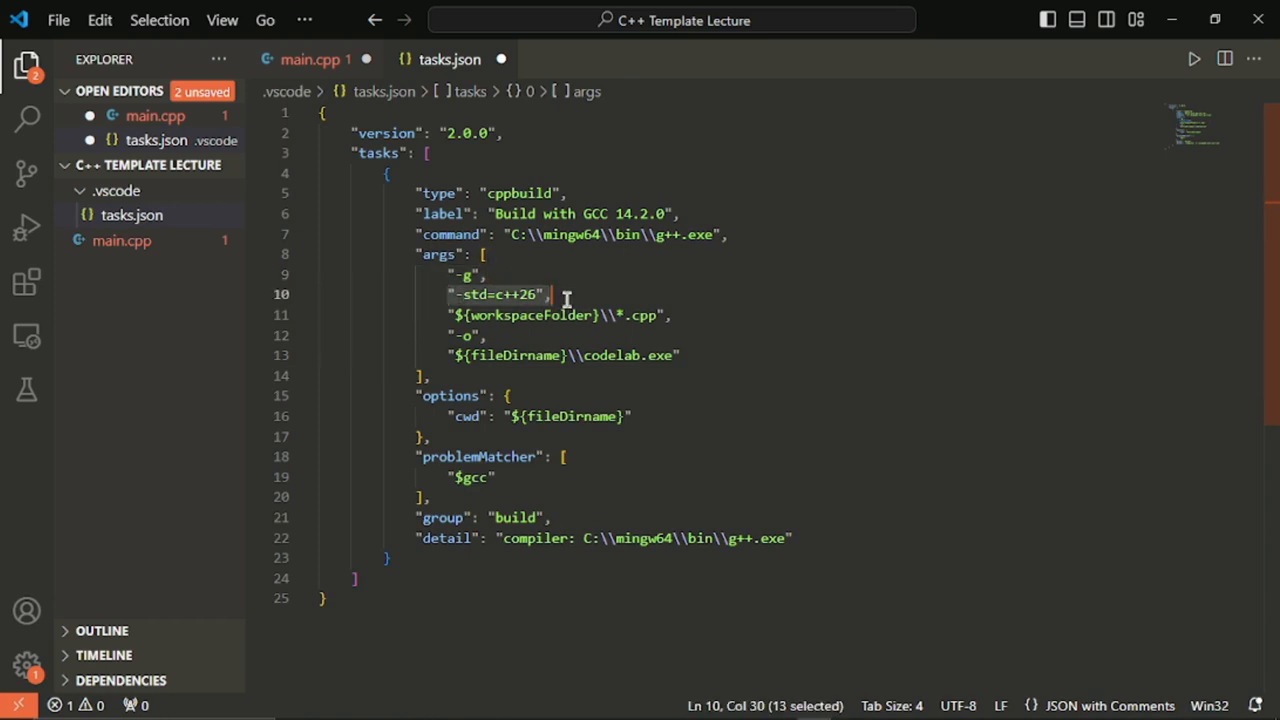
click(524, 297)
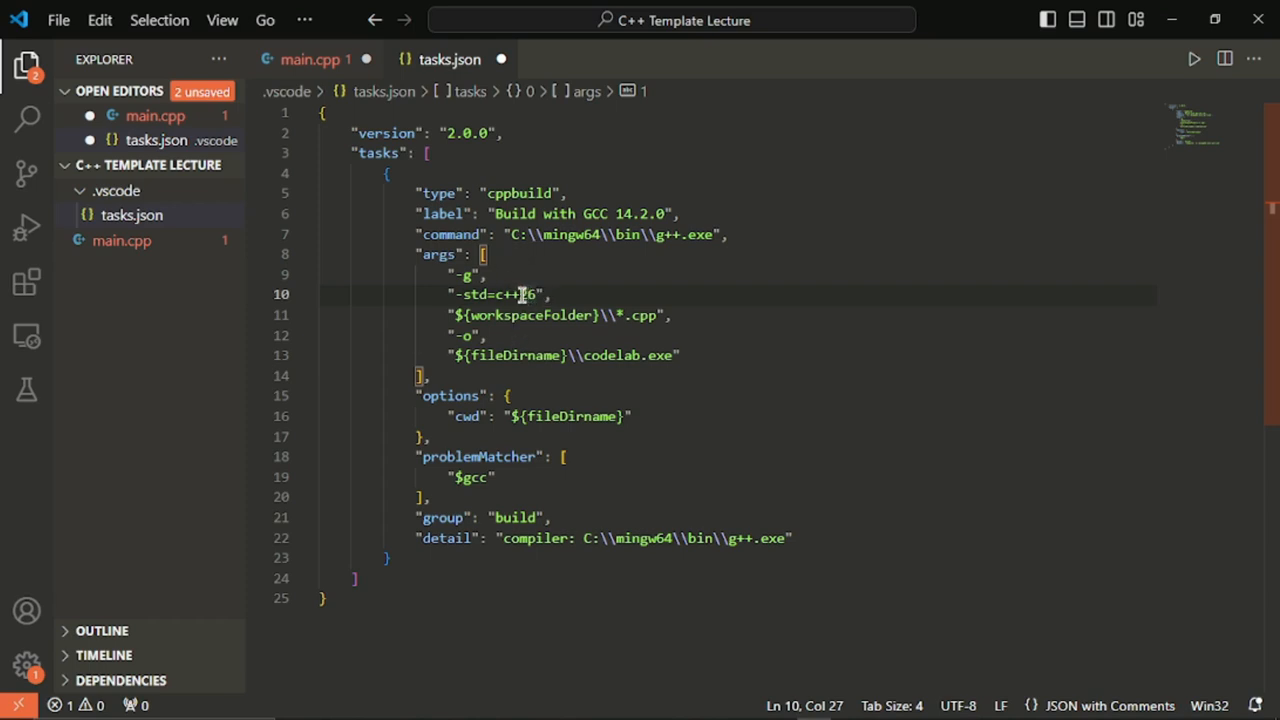
double_click(533, 294)
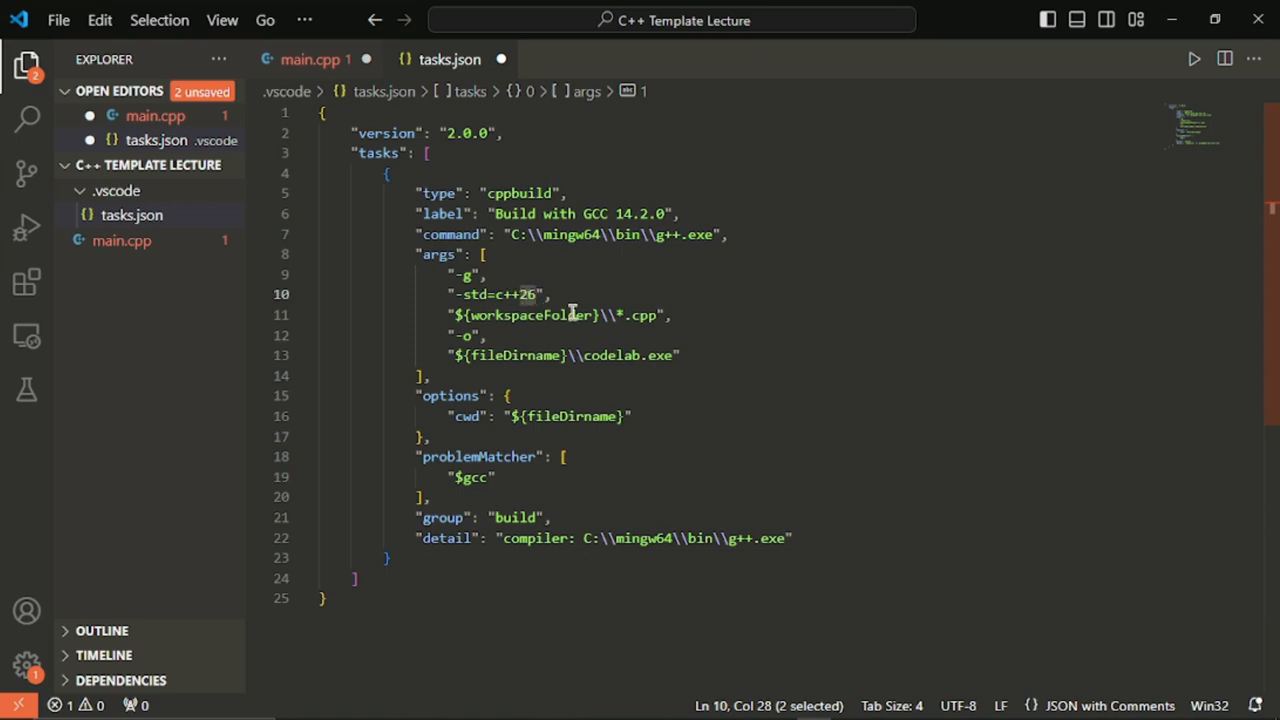
drag(456, 316, 538, 316)
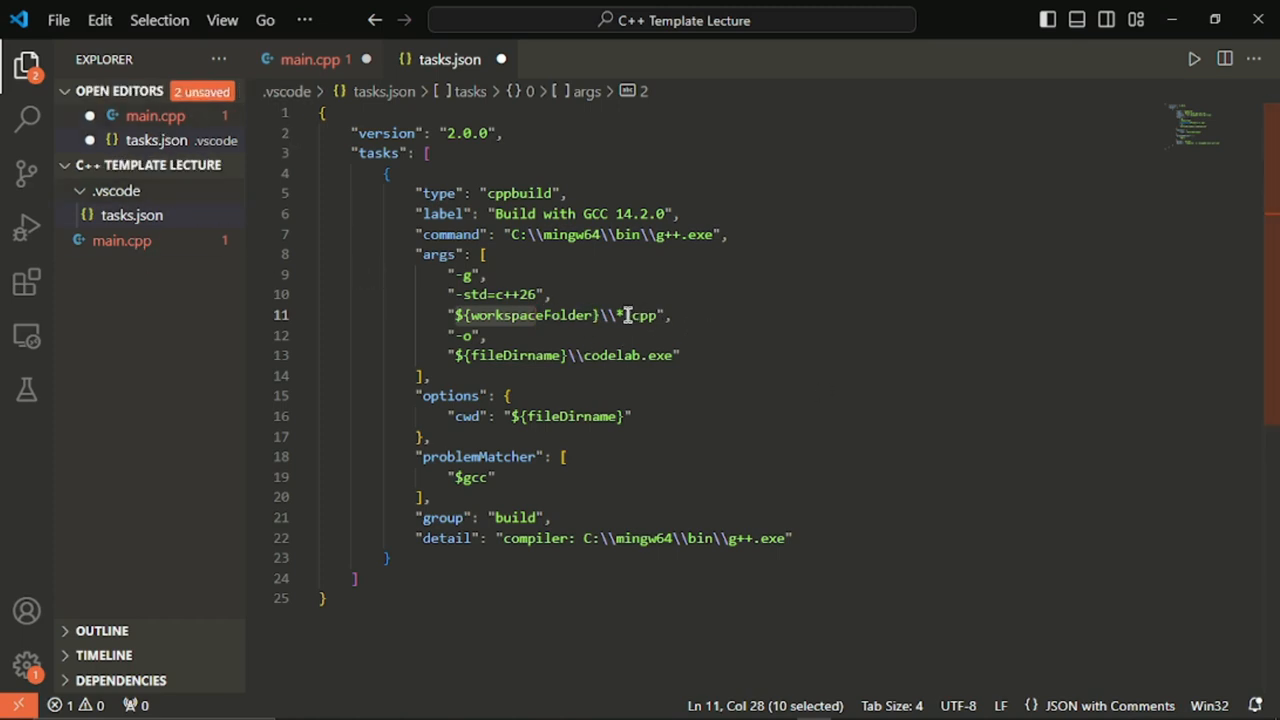
drag(631, 315, 657, 315)
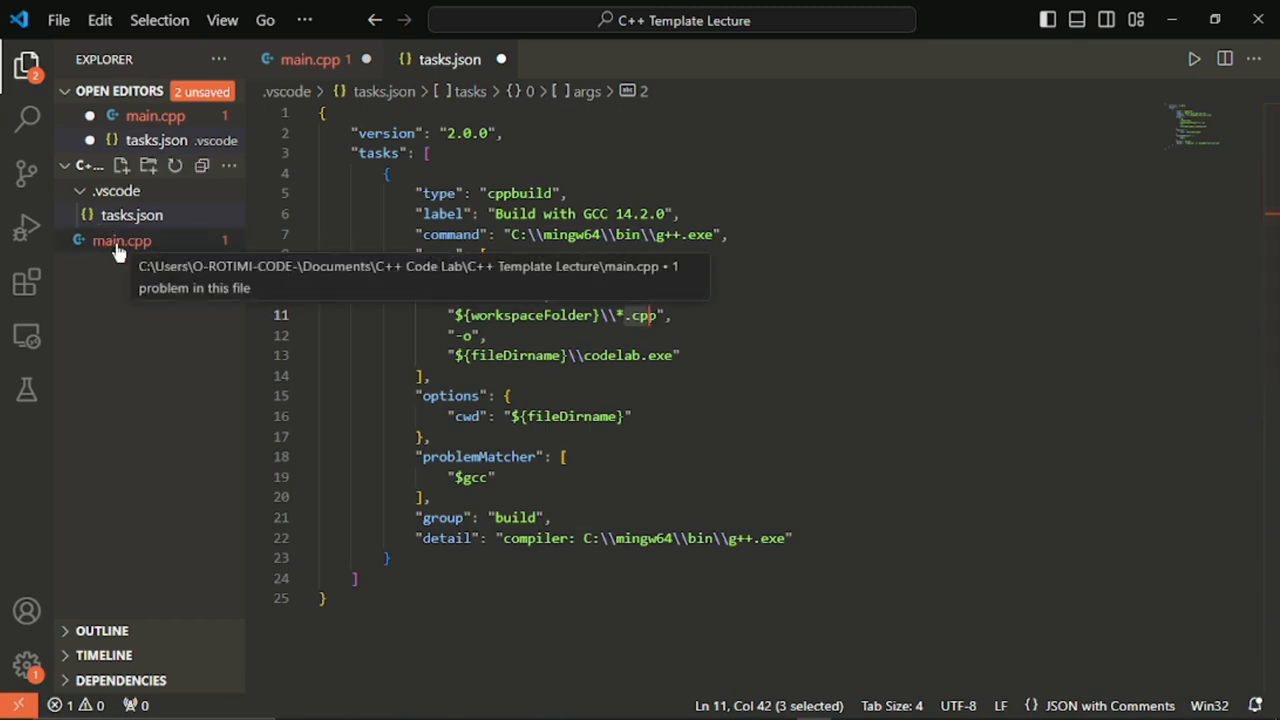
click(690, 316)
drag(690, 316, 455, 315)
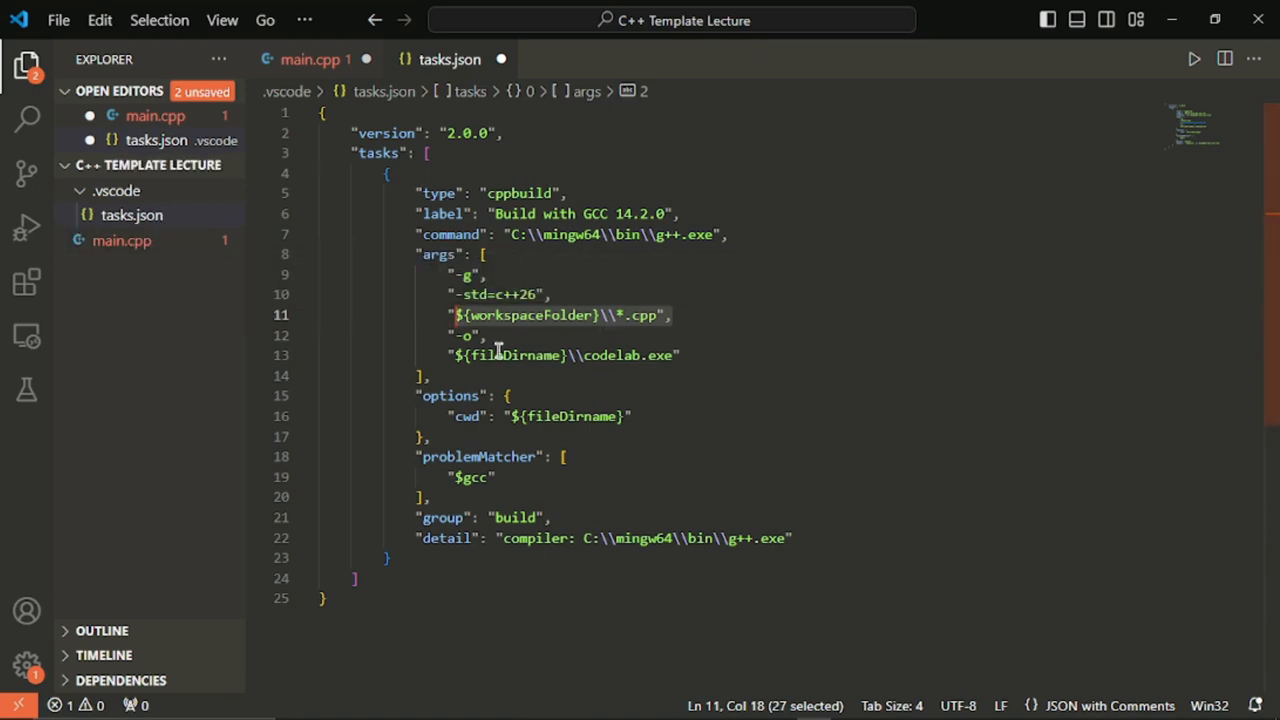
drag(491, 341, 457, 336)
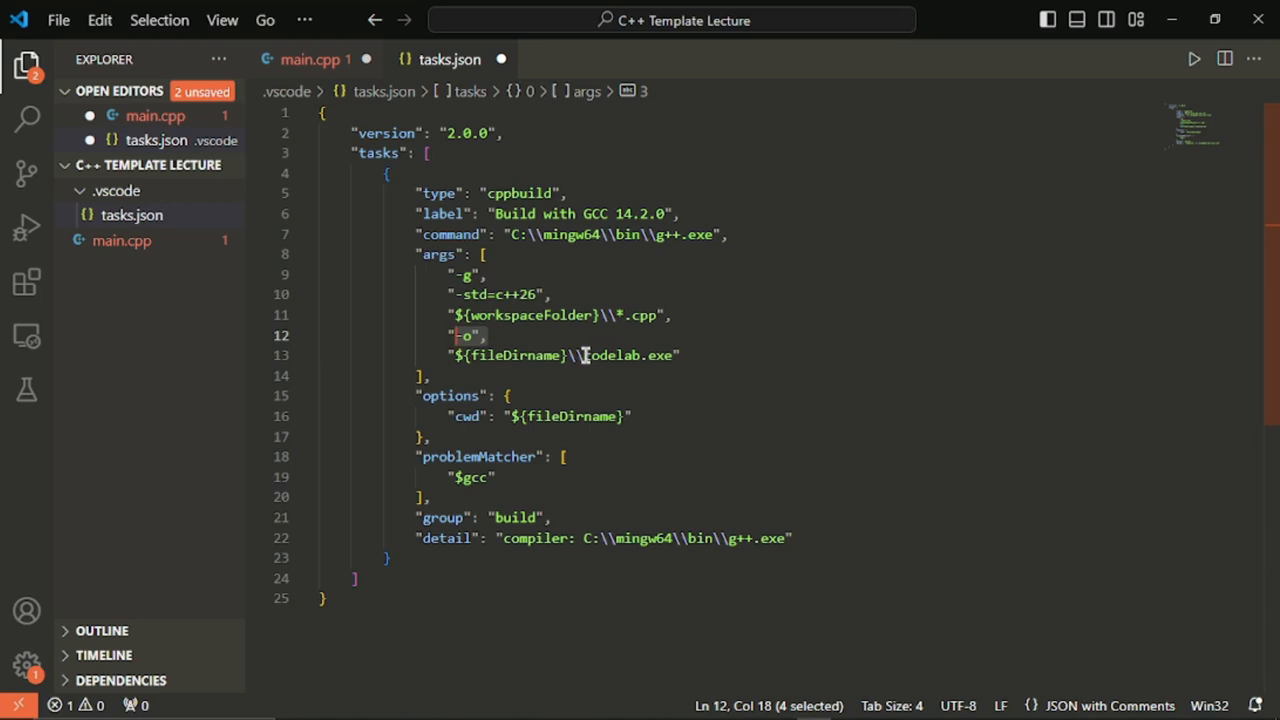
drag(585, 355, 648, 357)
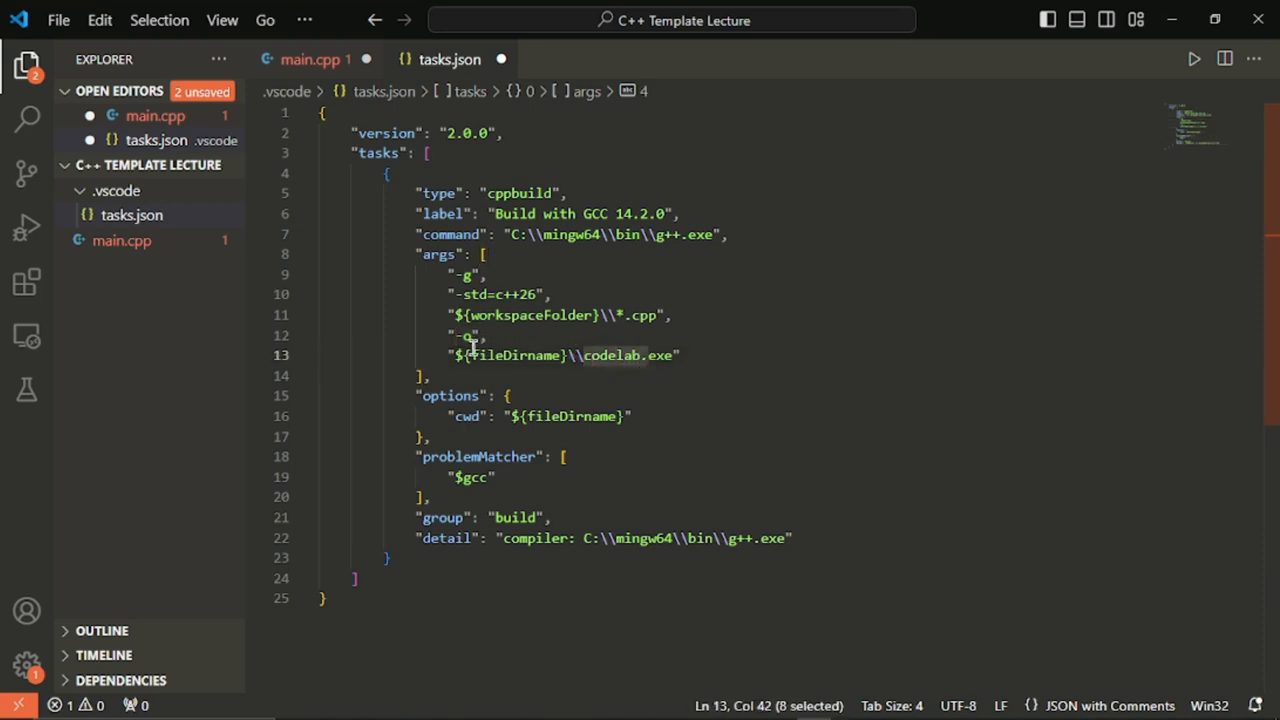
drag(448, 355, 674, 370)
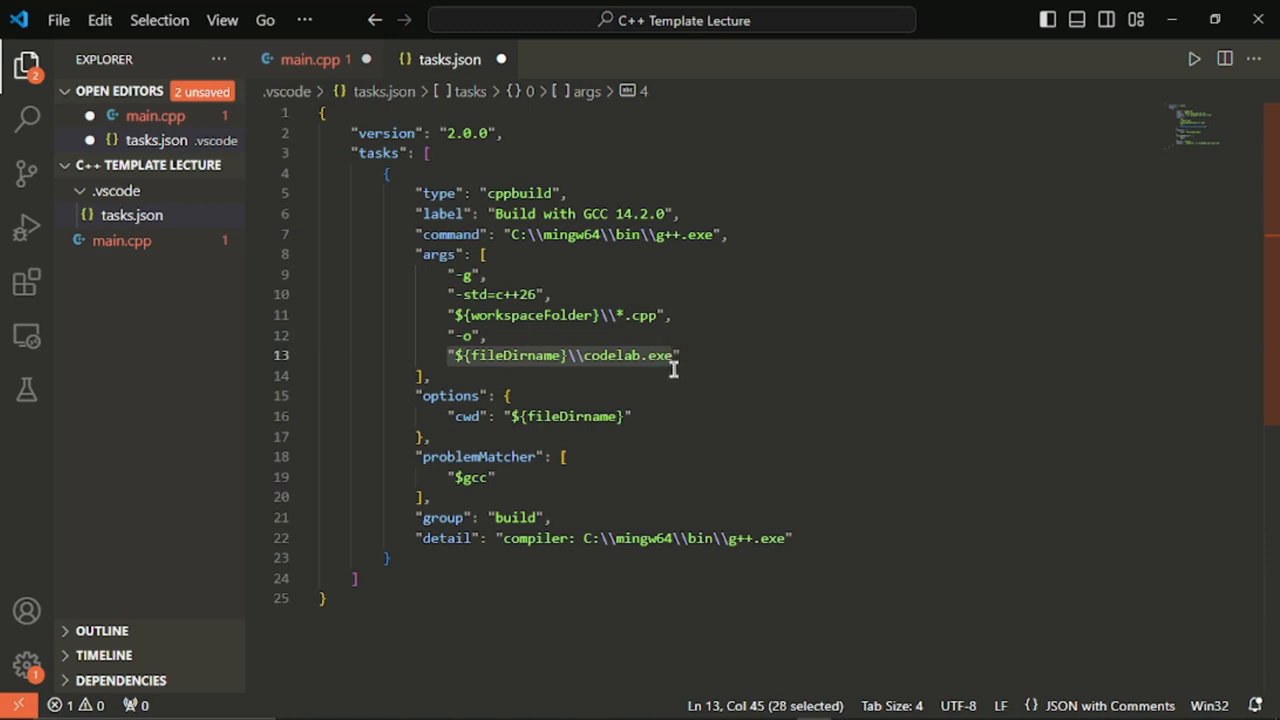
click(676, 372)
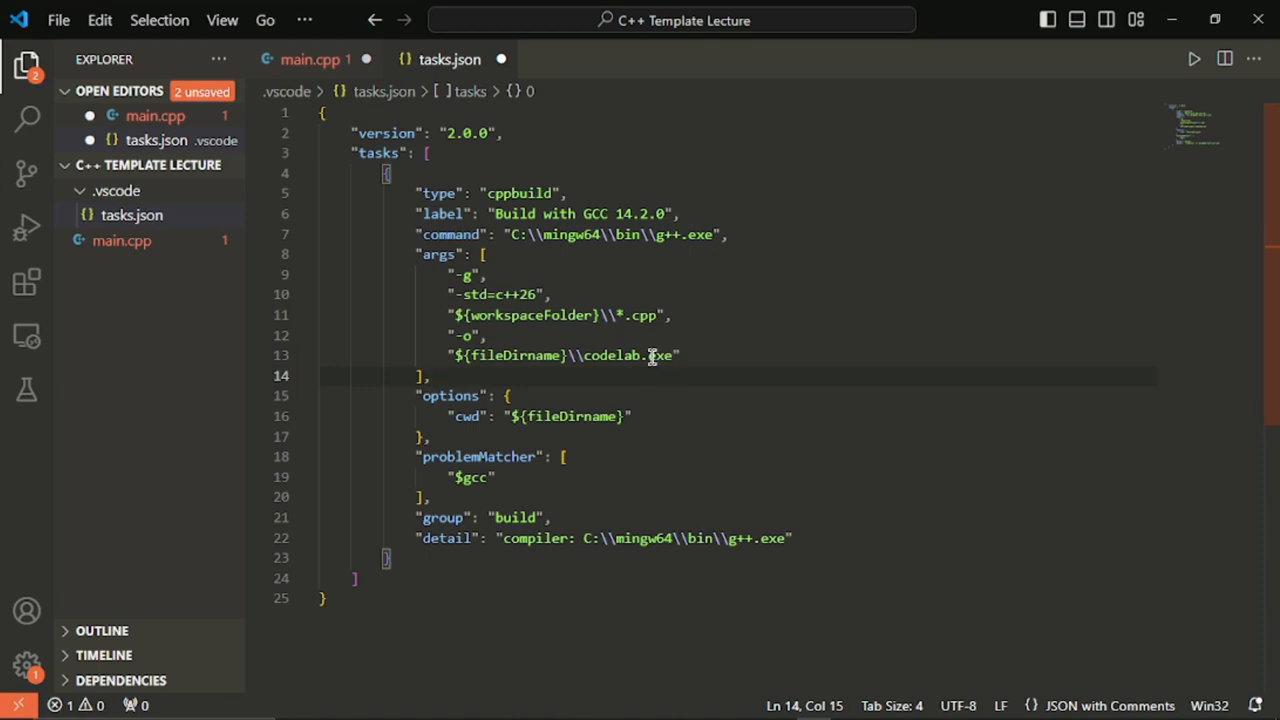
drag(641, 357, 674, 357)
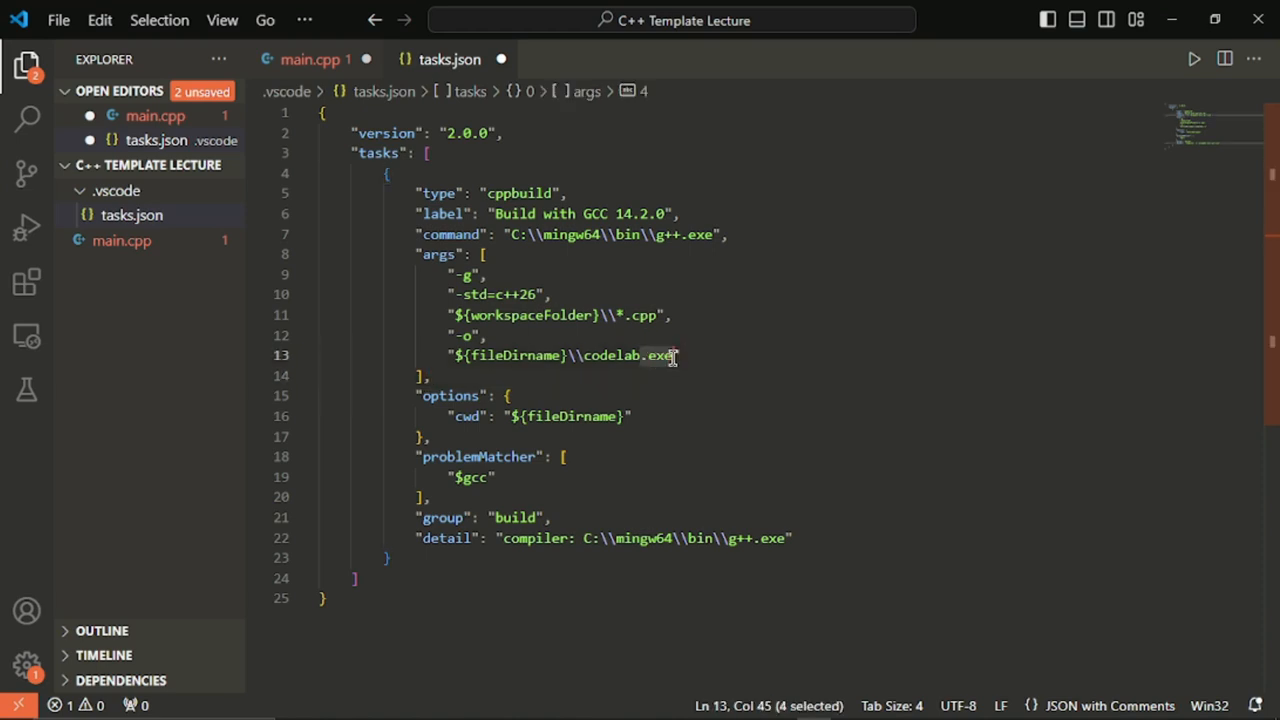
Change the capitalization of the output executable name in the args list to CodeLab.exe
click(594, 358)
key(BackSpace)
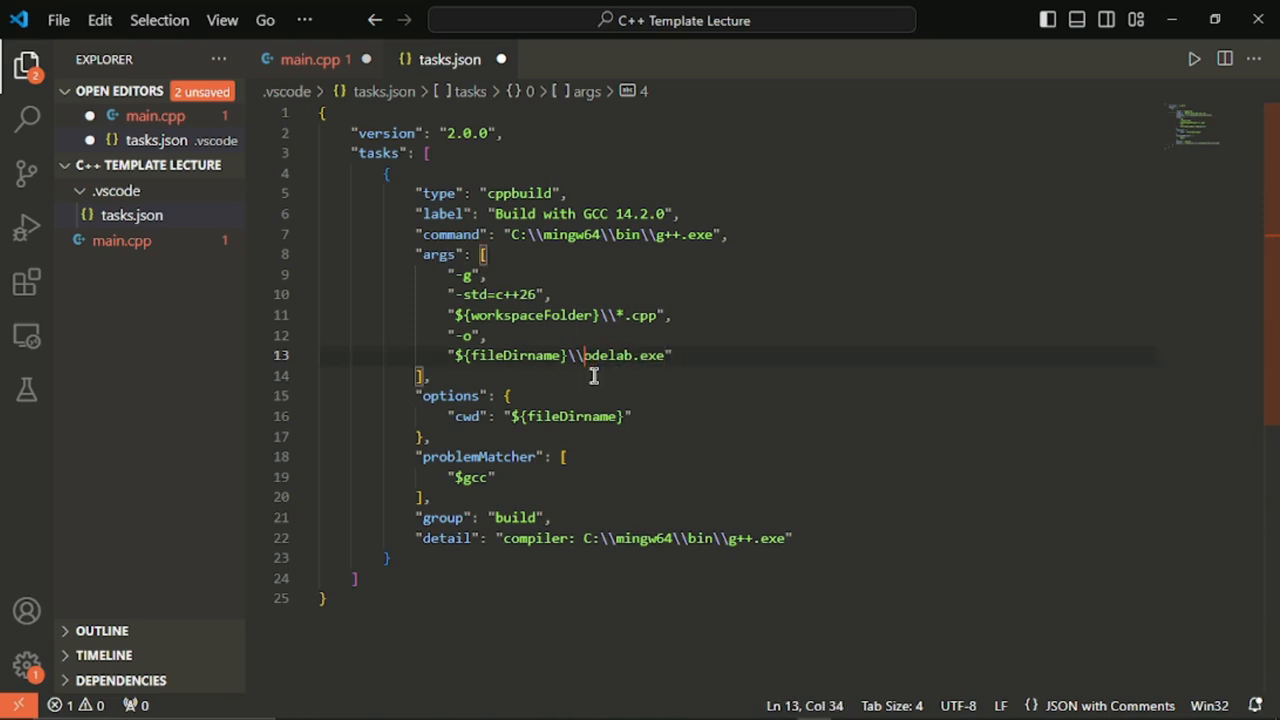
text(C)
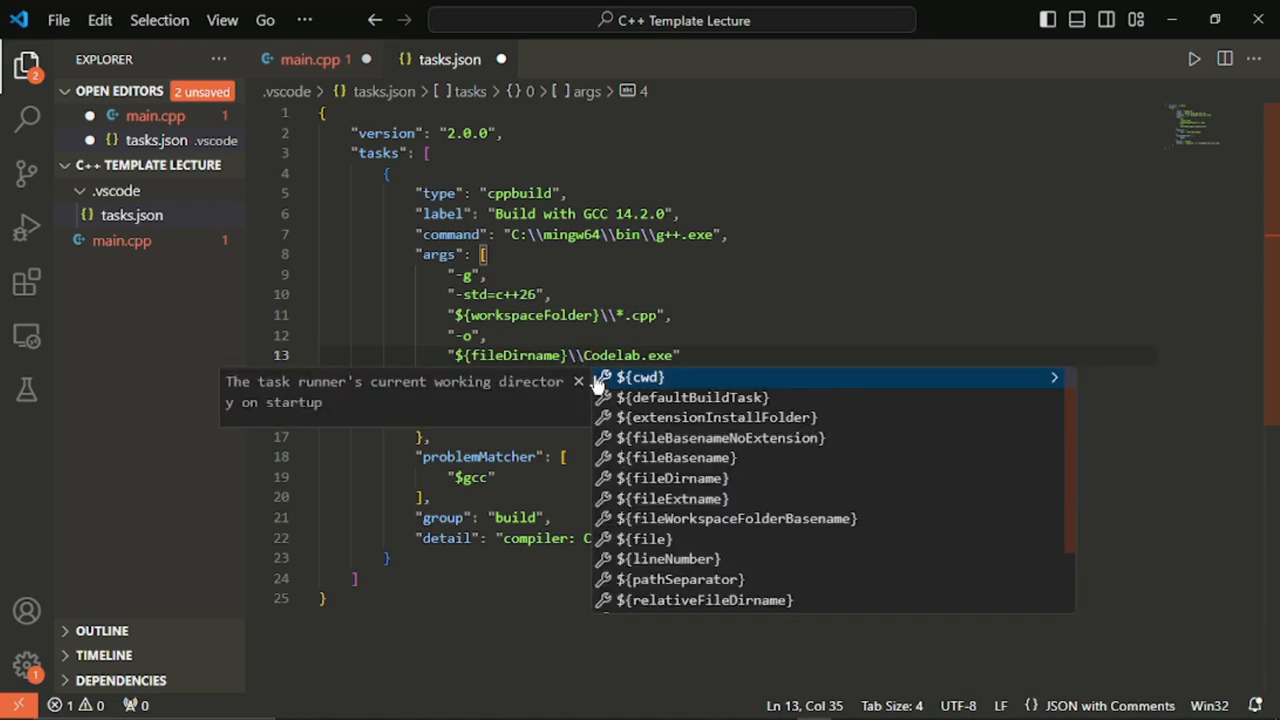
key(Escape)
click(624, 356)
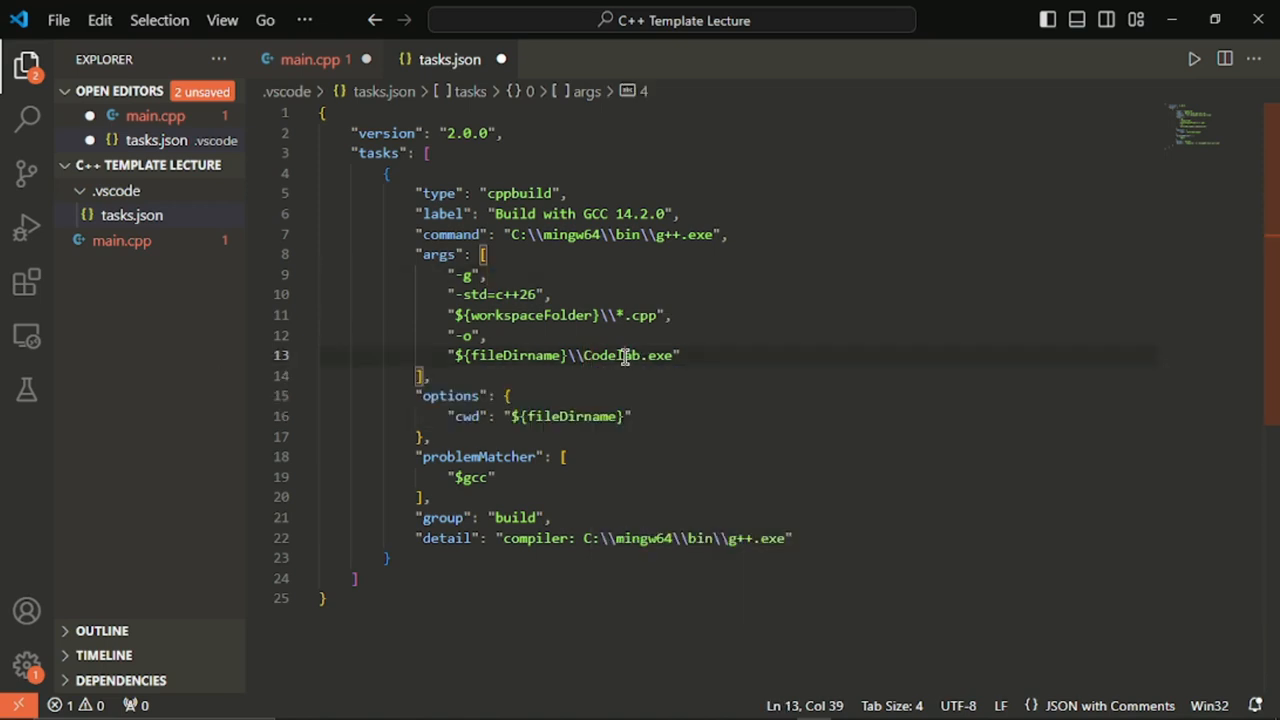
key(BackSpace)
text(L)
click(711, 367)
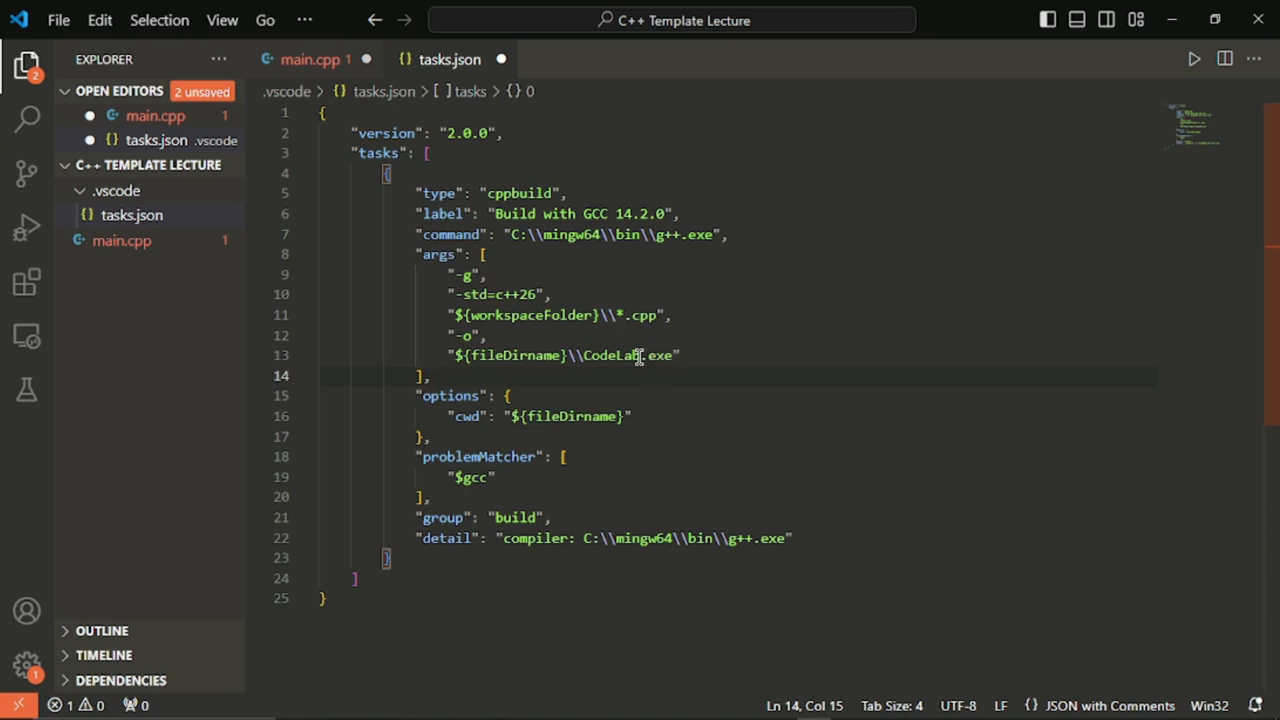
drag(640, 355, 586, 355)
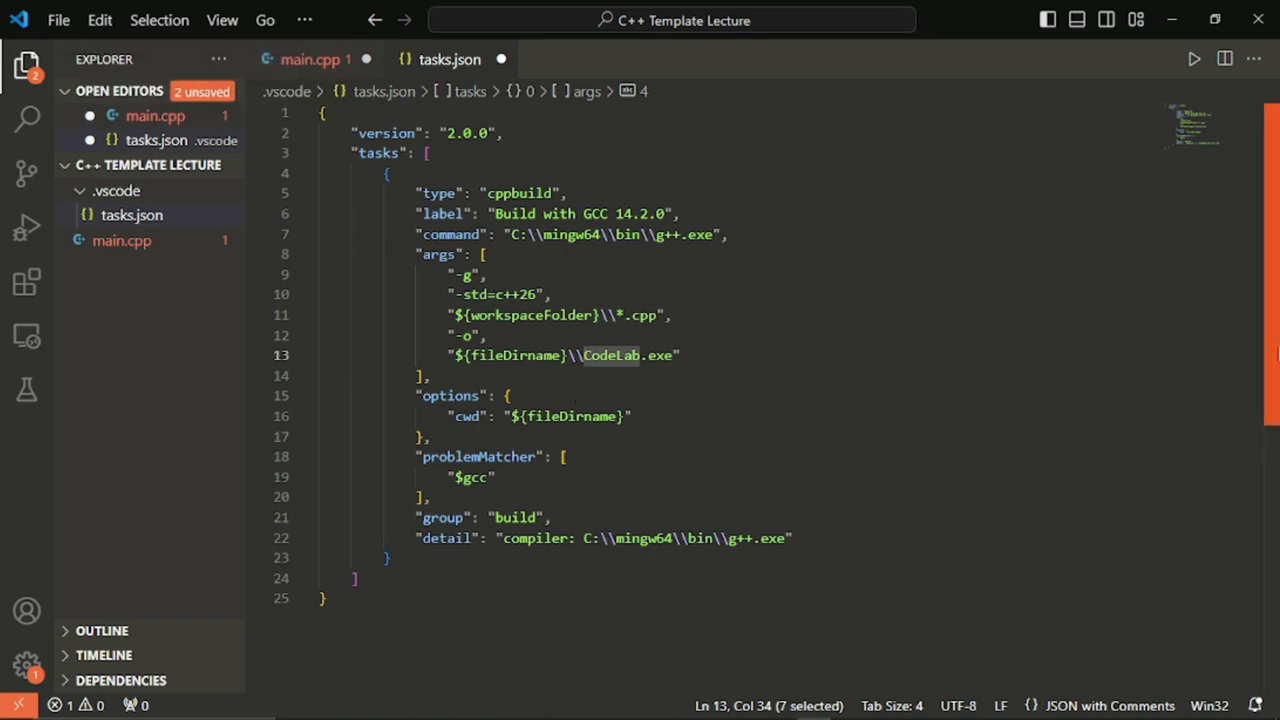
Save tasks.json and close it
click(57, 22)
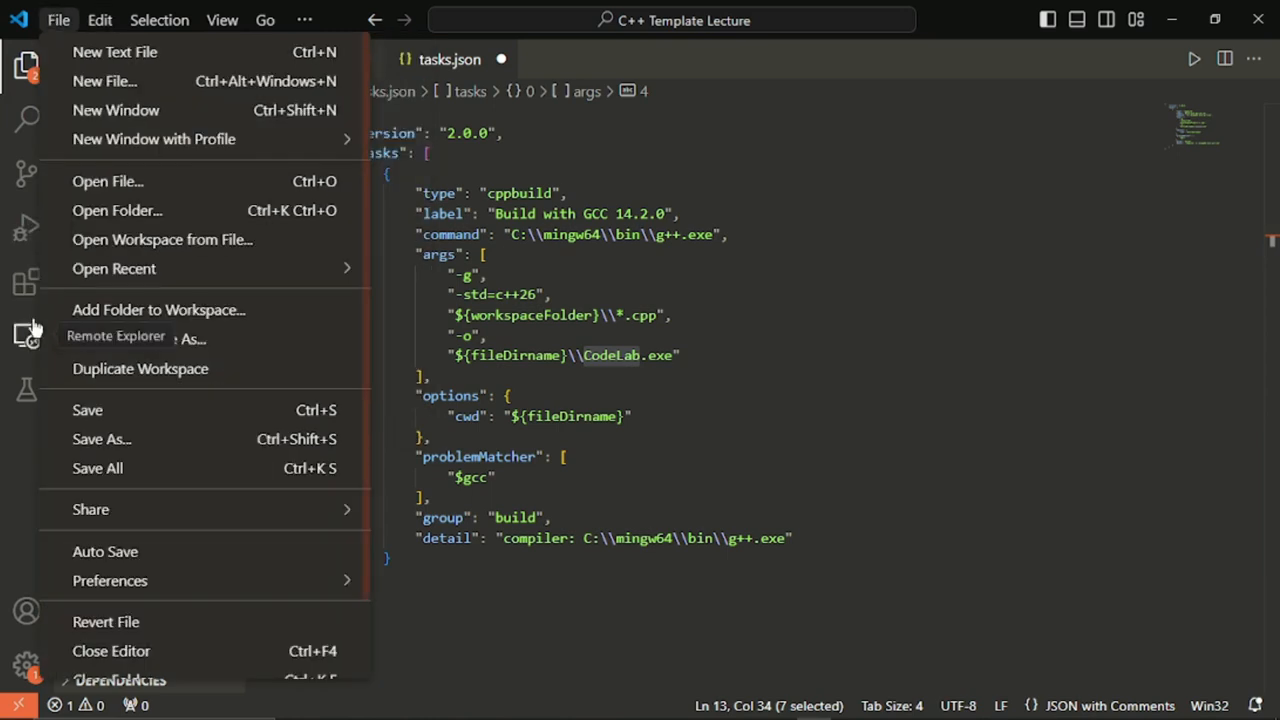
click(103, 410)
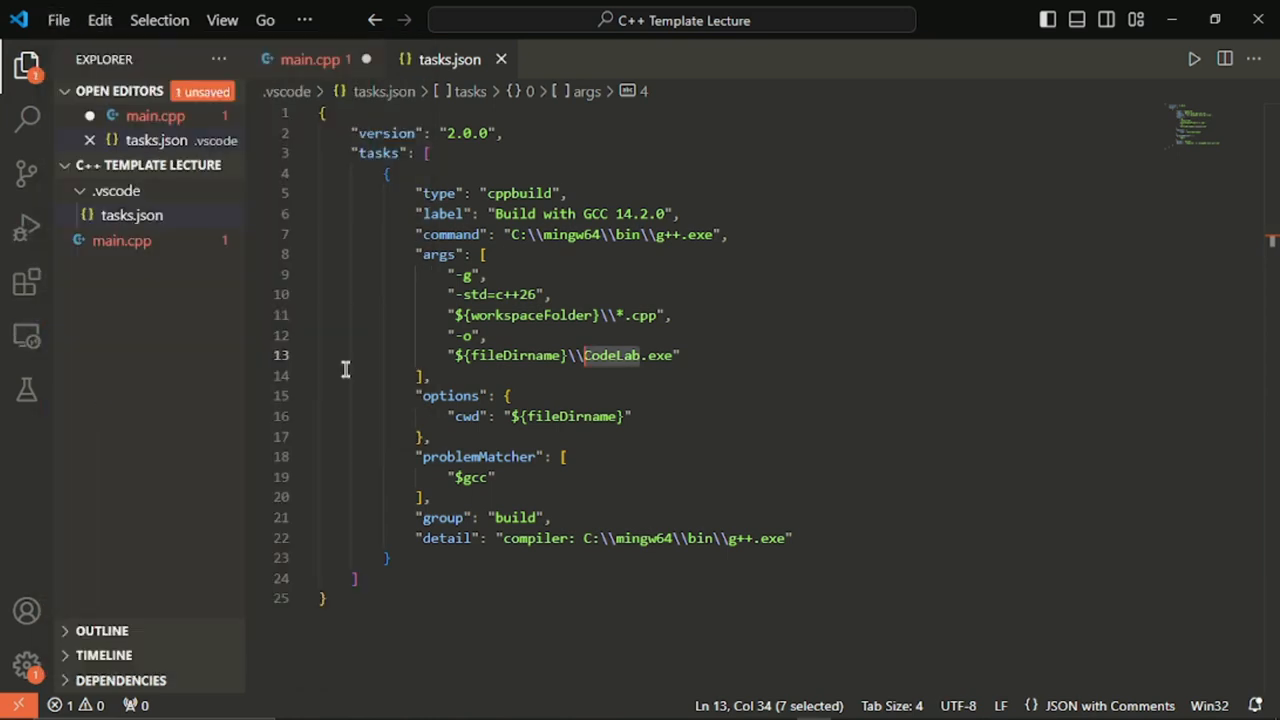
click(502, 60)
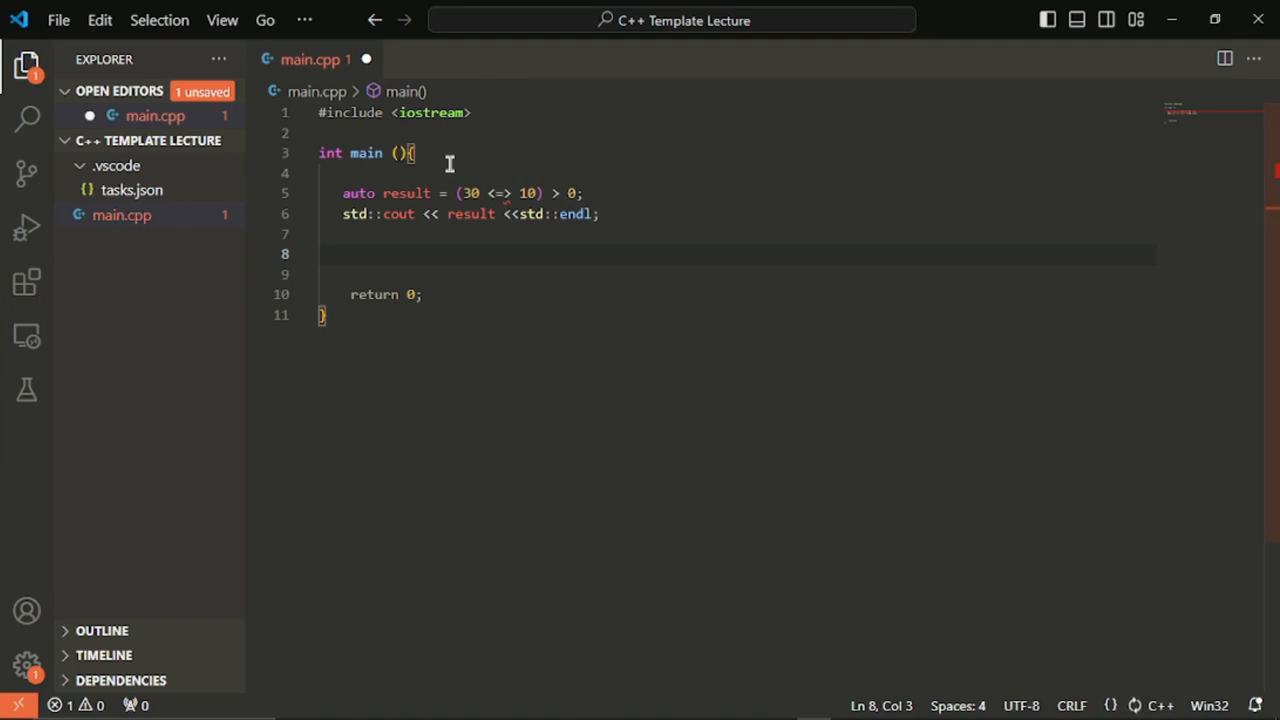
Configure an additional build task from the "C/C++: clang++.exe build active file" template
click(304, 24)
mouse_move(357, 82)
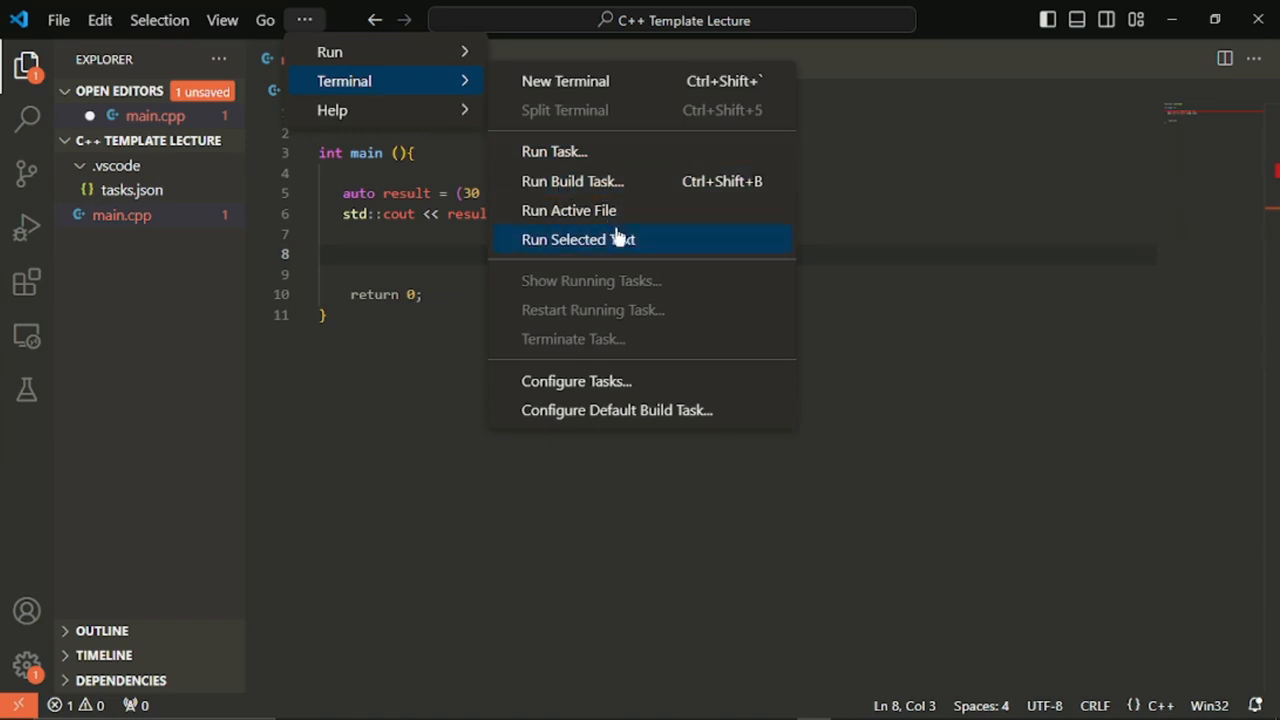
click(559, 382)
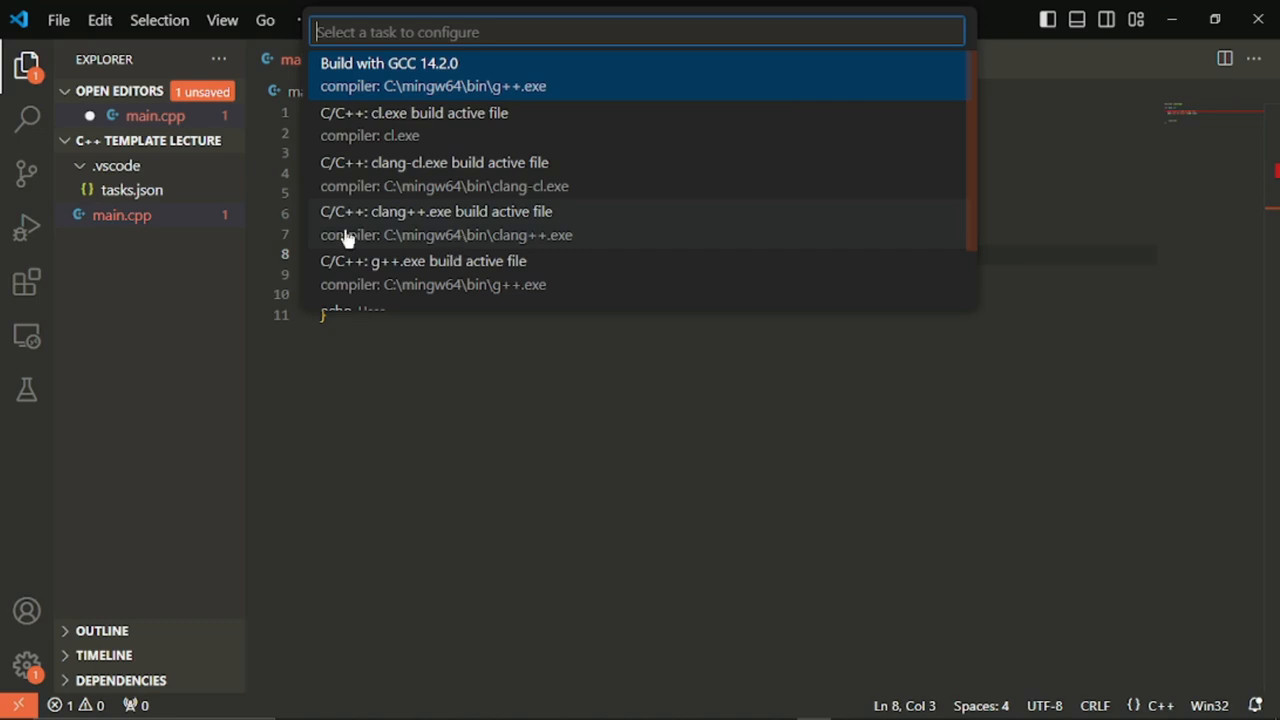
click(417, 214)
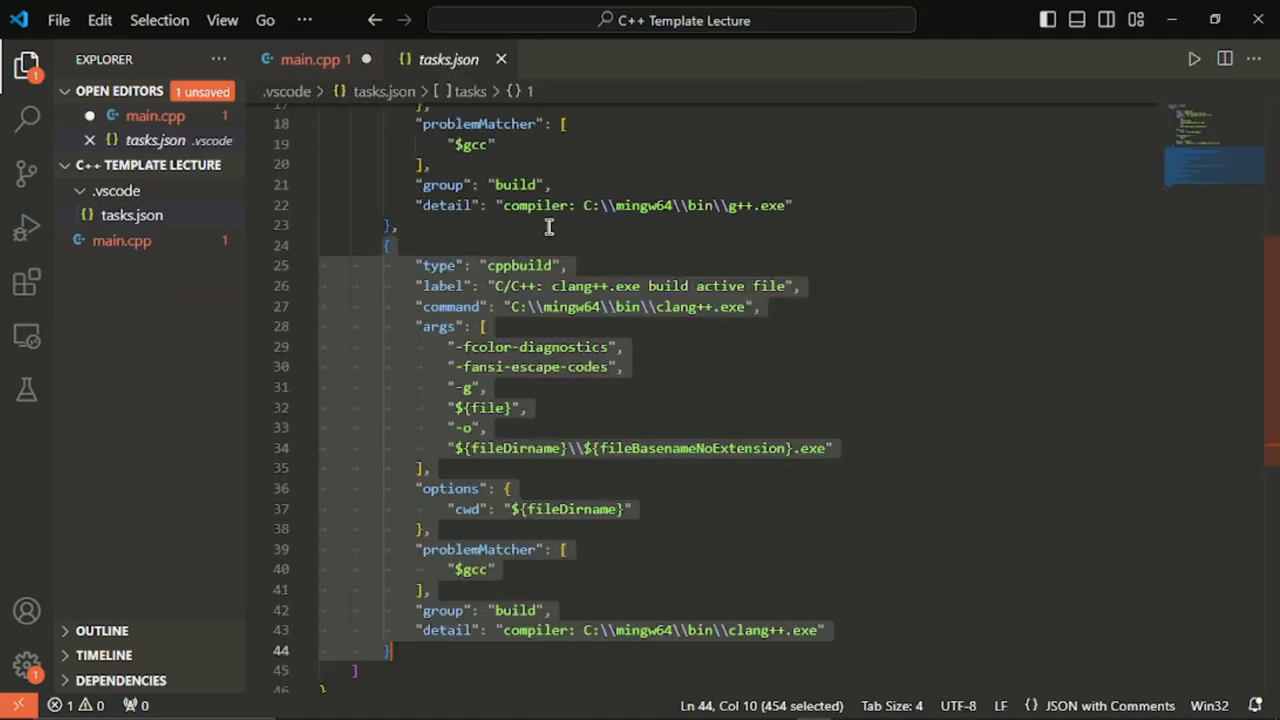
scroll(1277, 285, up, 4)
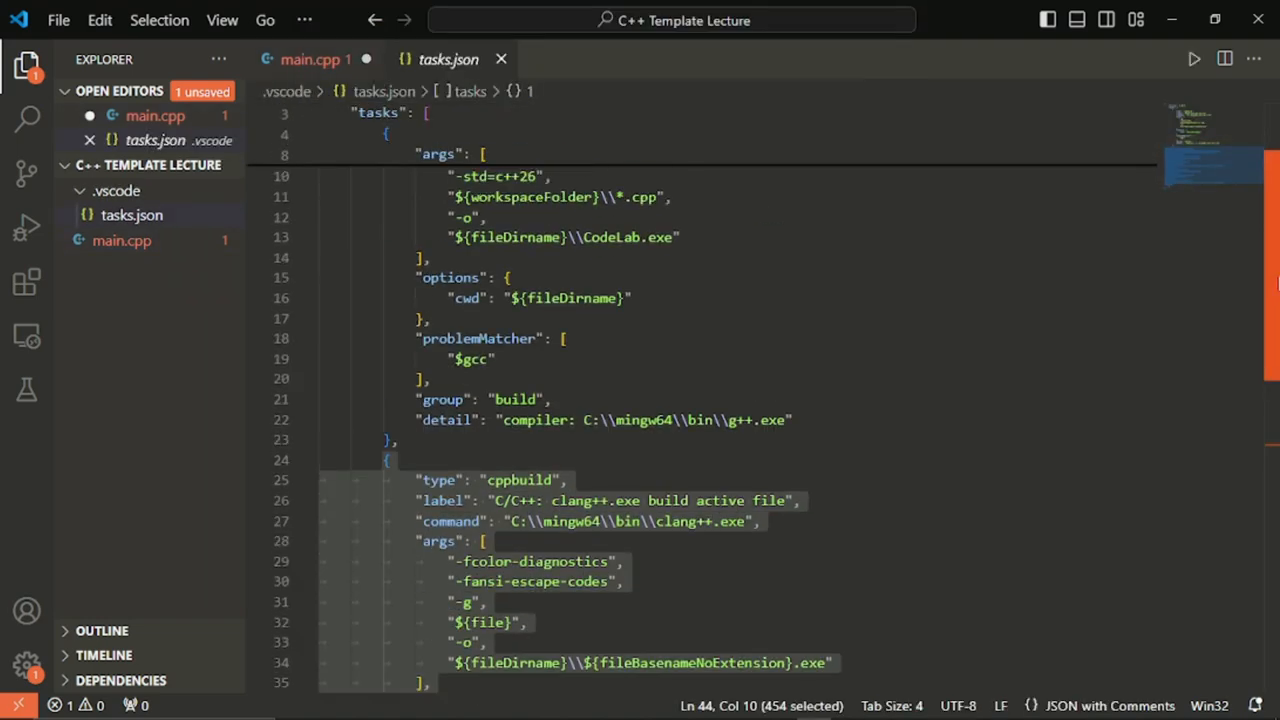
Change the label of the clang++ build task in tasks.json to "Build with Clang 18.1.8"
scroll(1277, 285, up, 2)
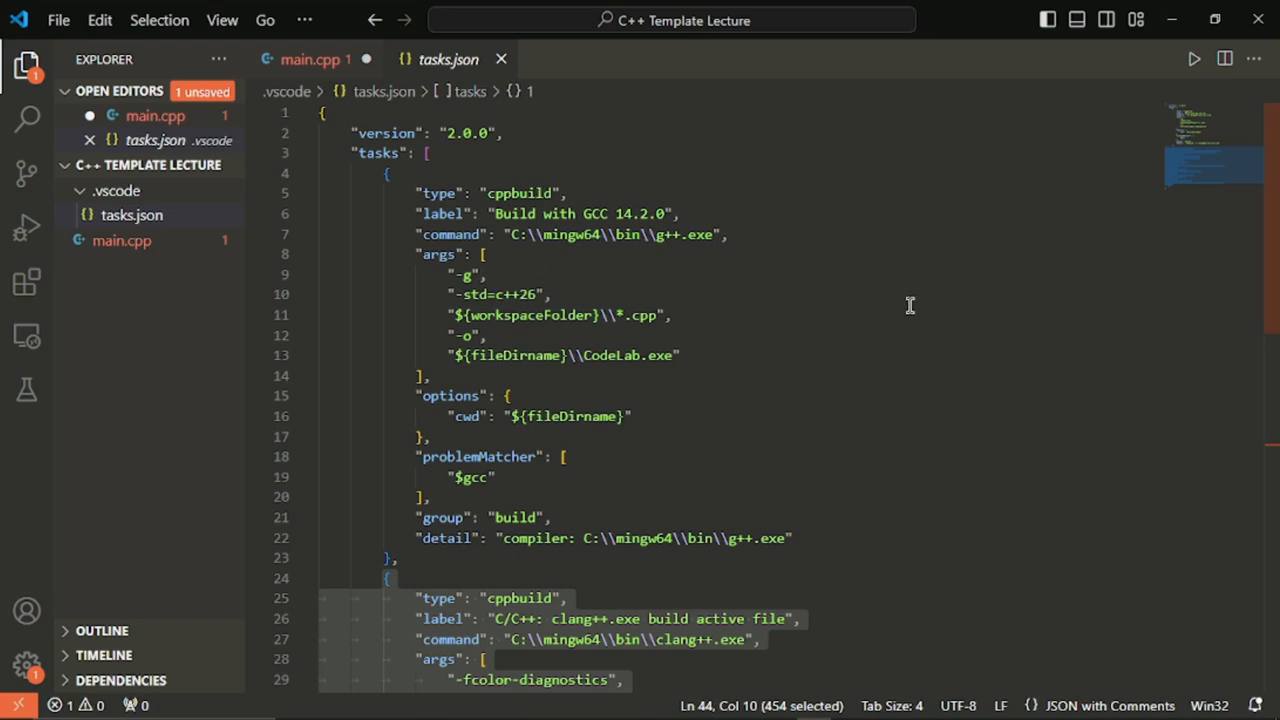
scroll(610, 375, down, 4)
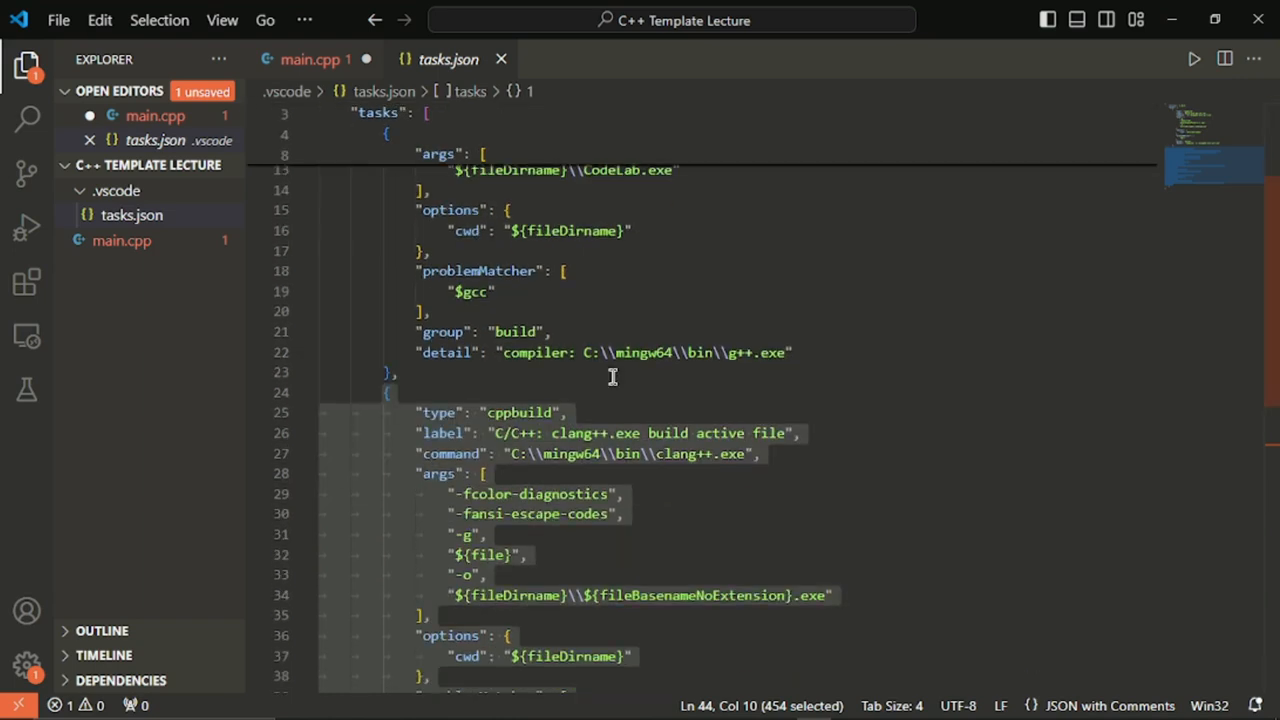
click(527, 438)
drag(493, 435, 787, 440)
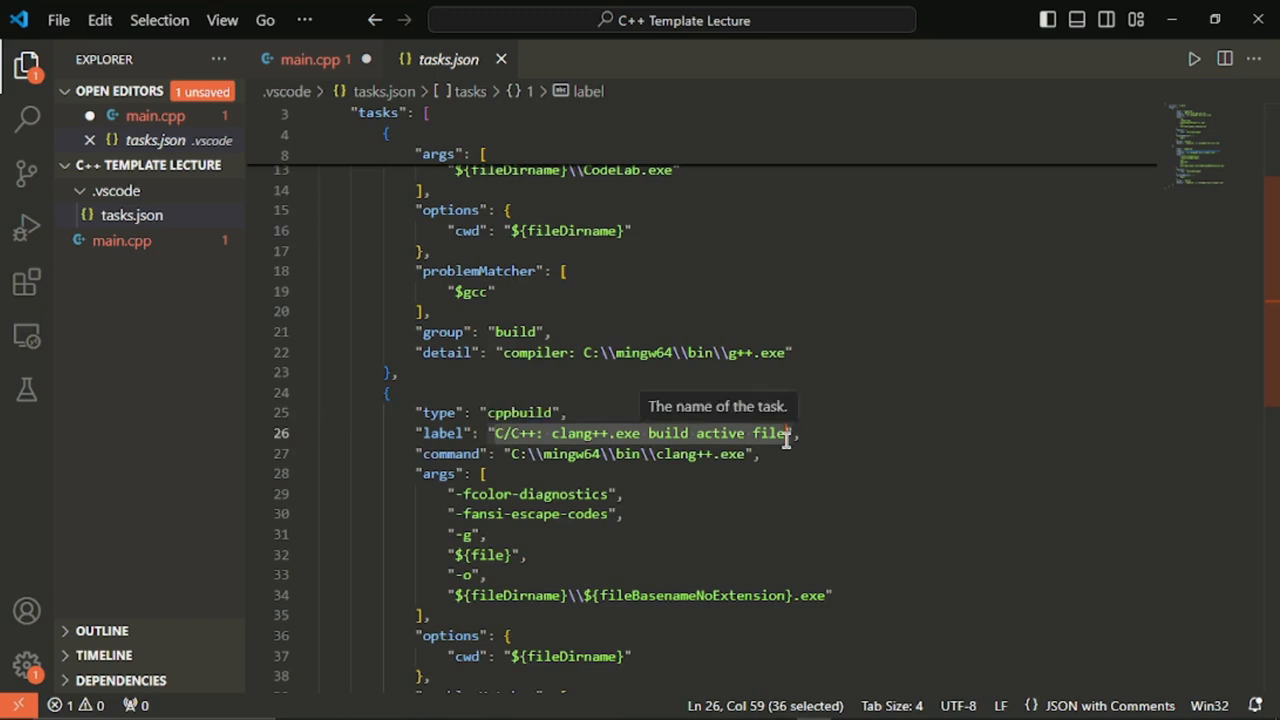
text(Bu)
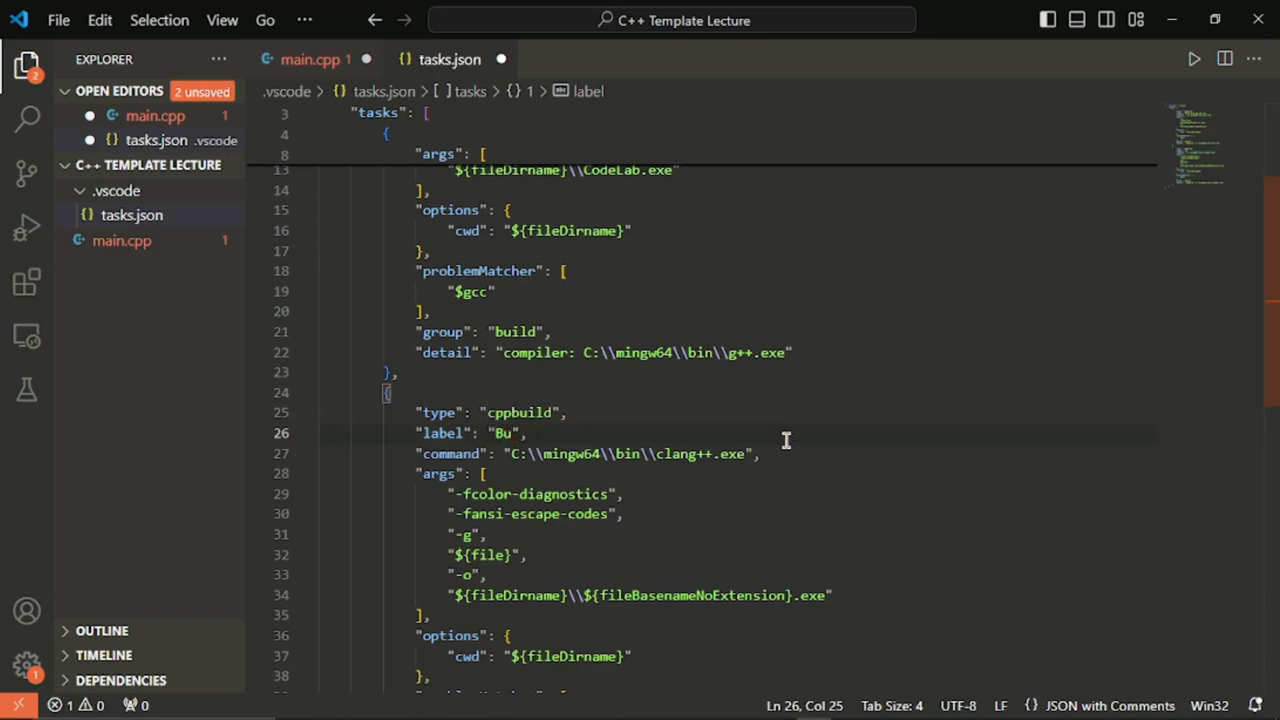
text(ild with )
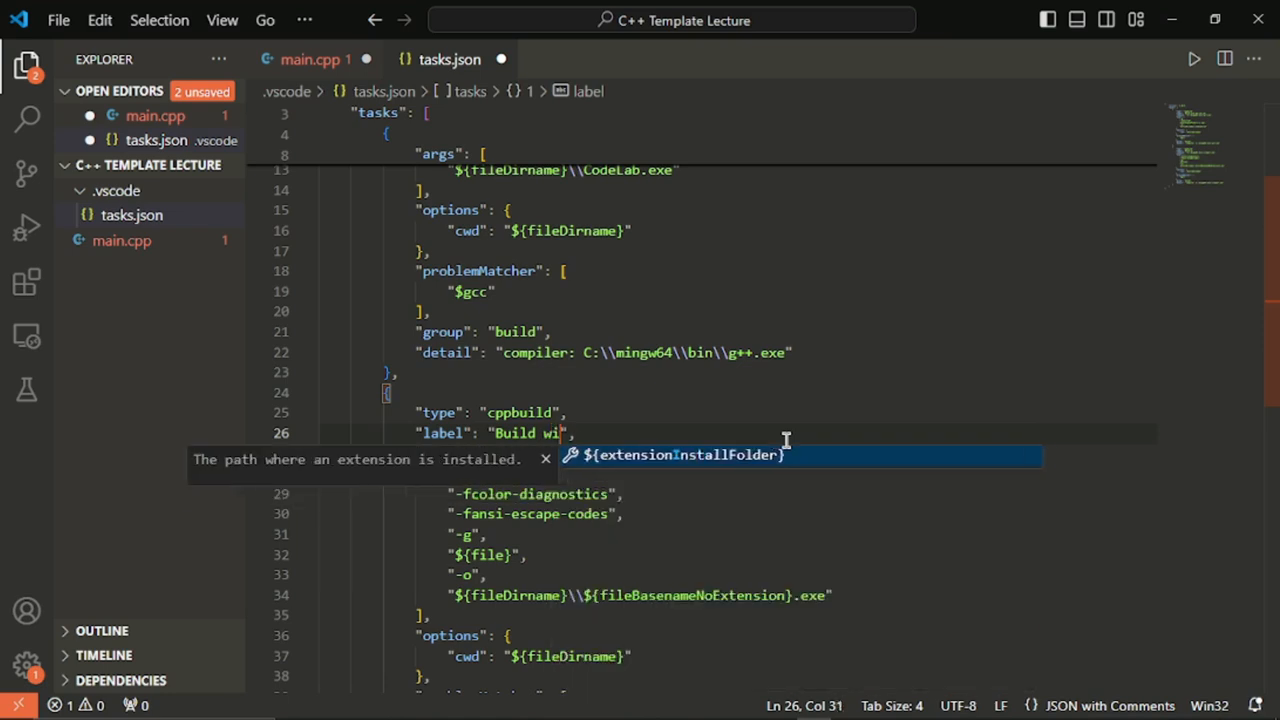
text(C)
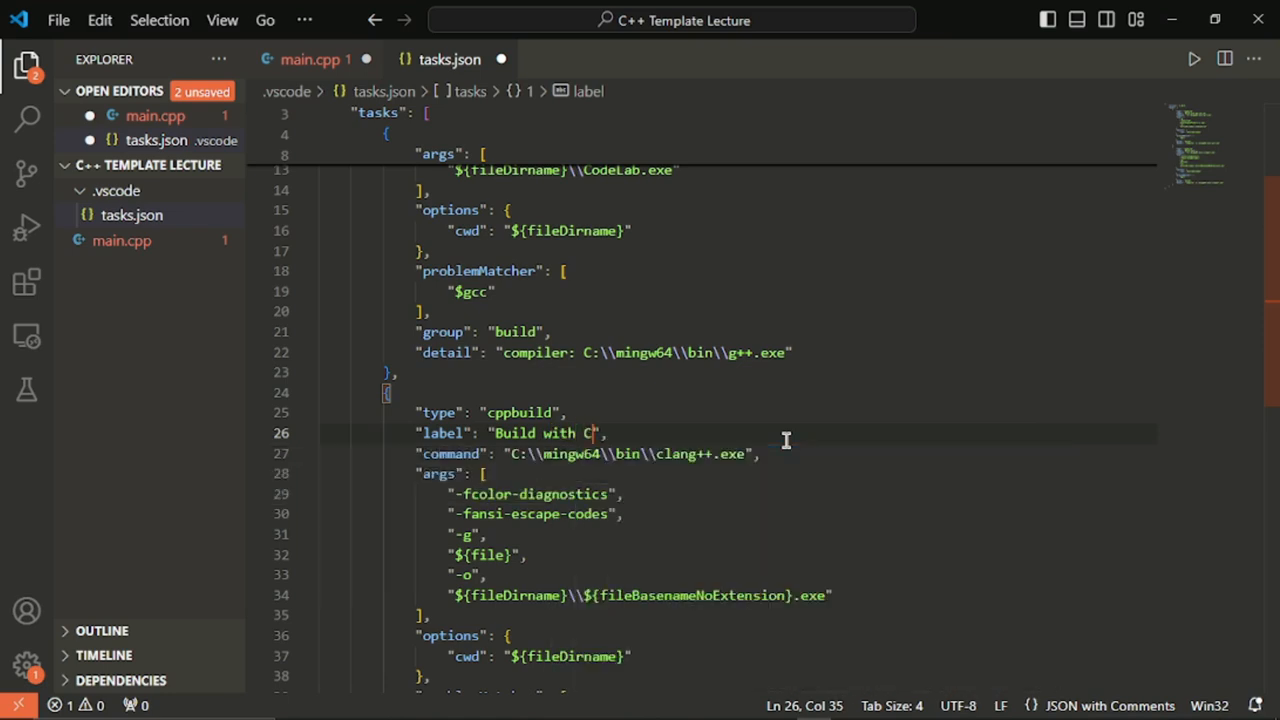
text(lang 18.1.8)
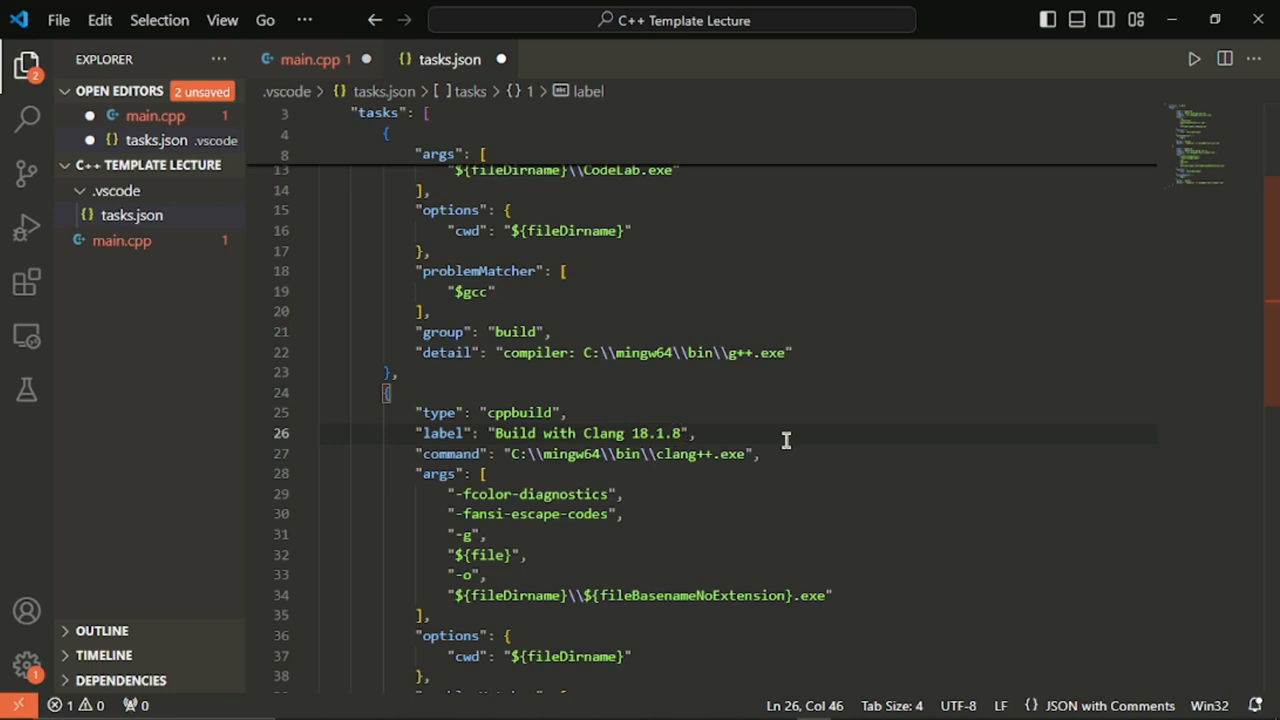
Switch to Command Prompt and check the installed Clang version with clang++ --version, then minimize the window
mouse_move(710, 716)
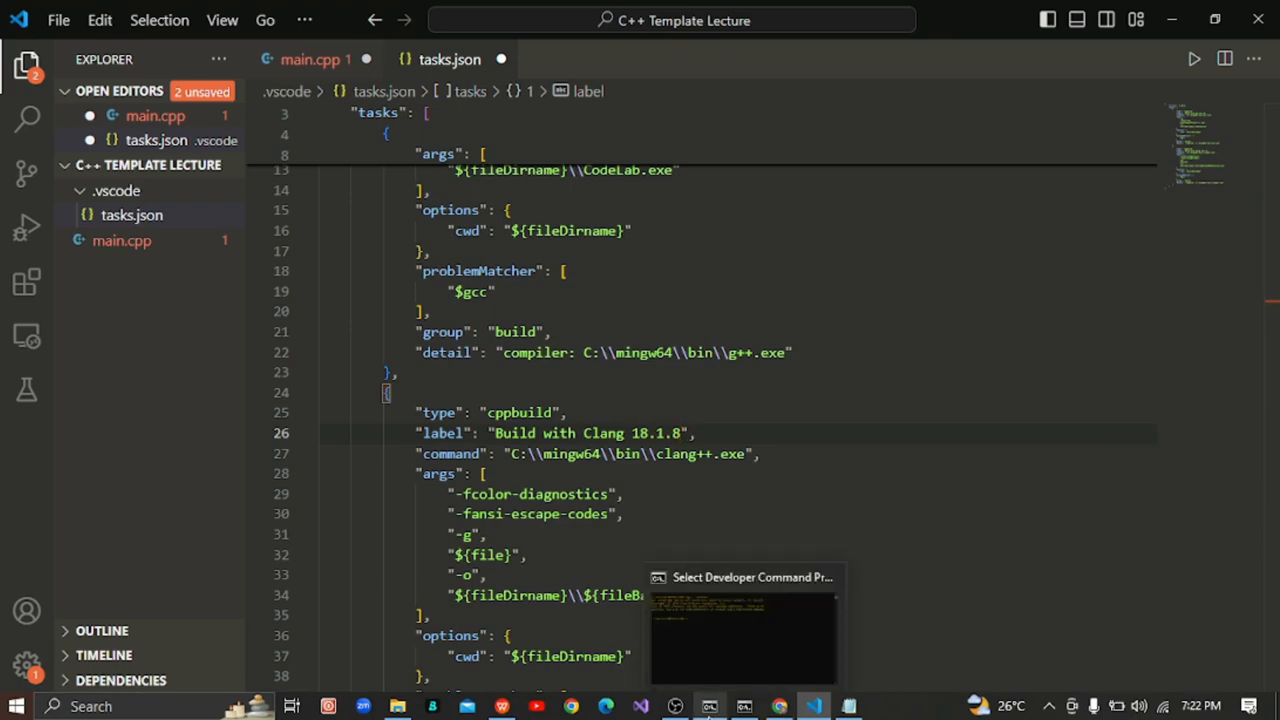
click(740, 640)
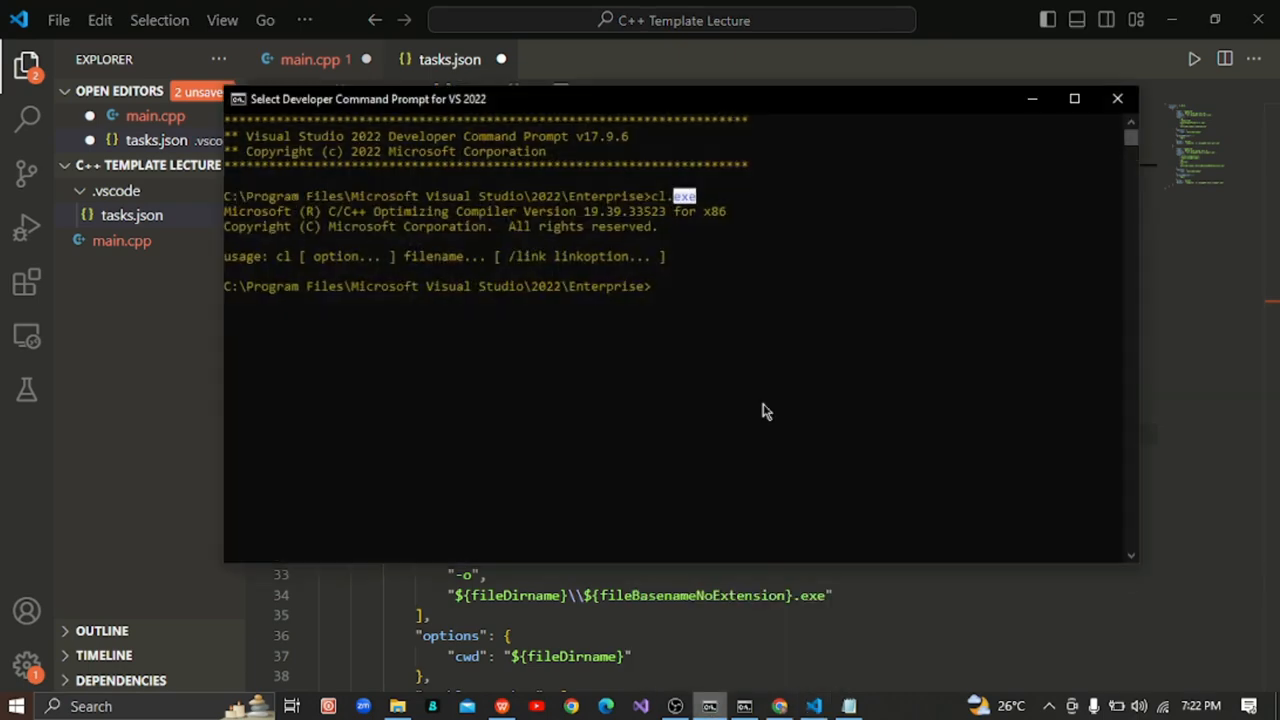
click(1032, 99)
click(710, 706)
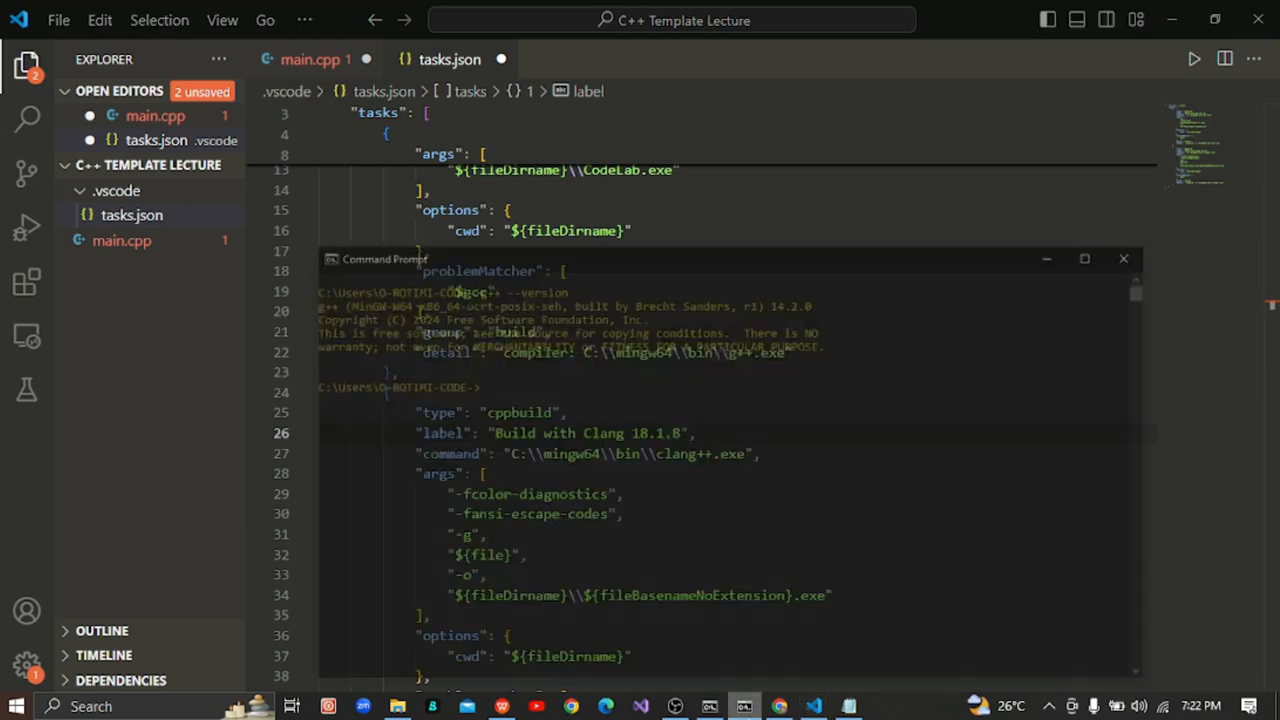
click(458, 360)
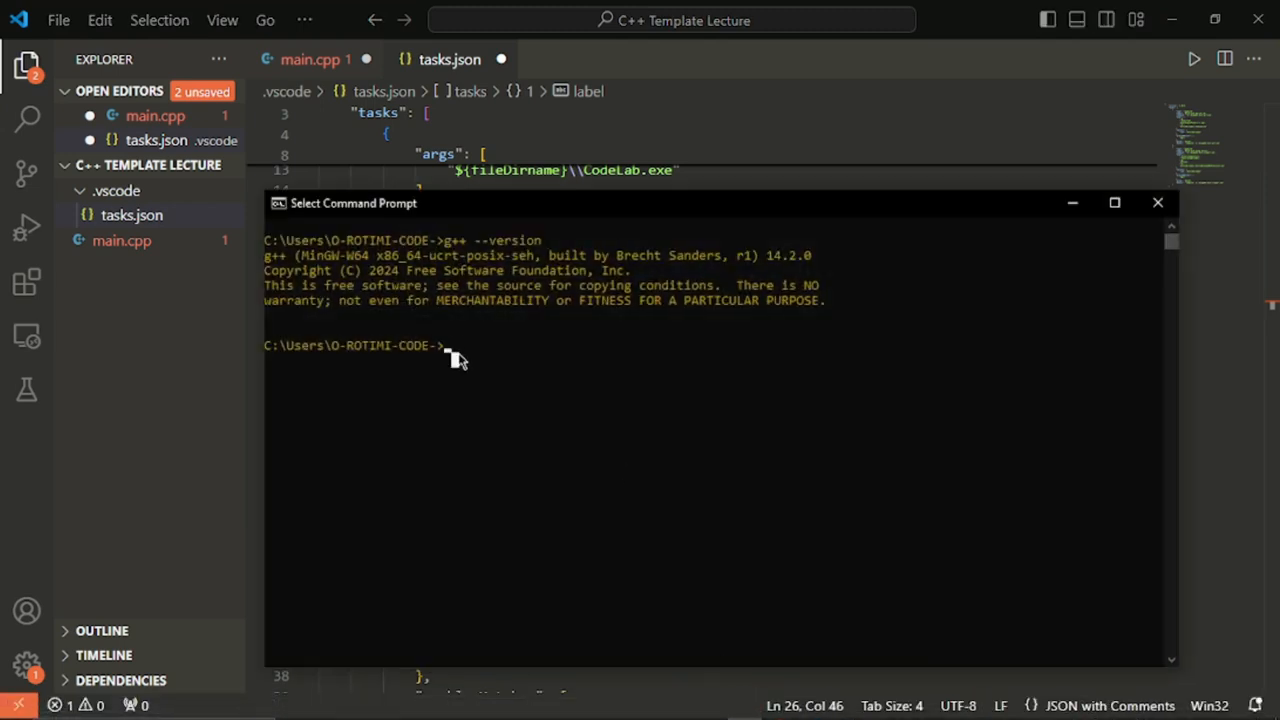
text(clang++ --)
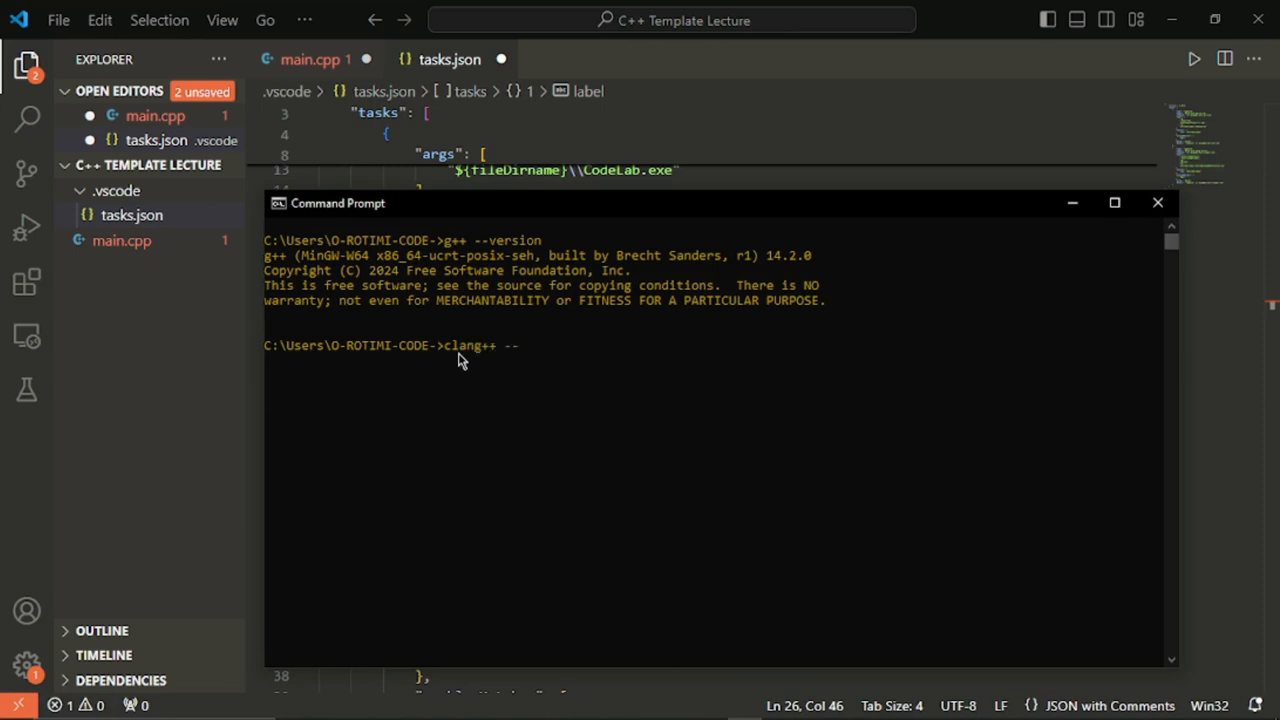
text(version)
key(Return)
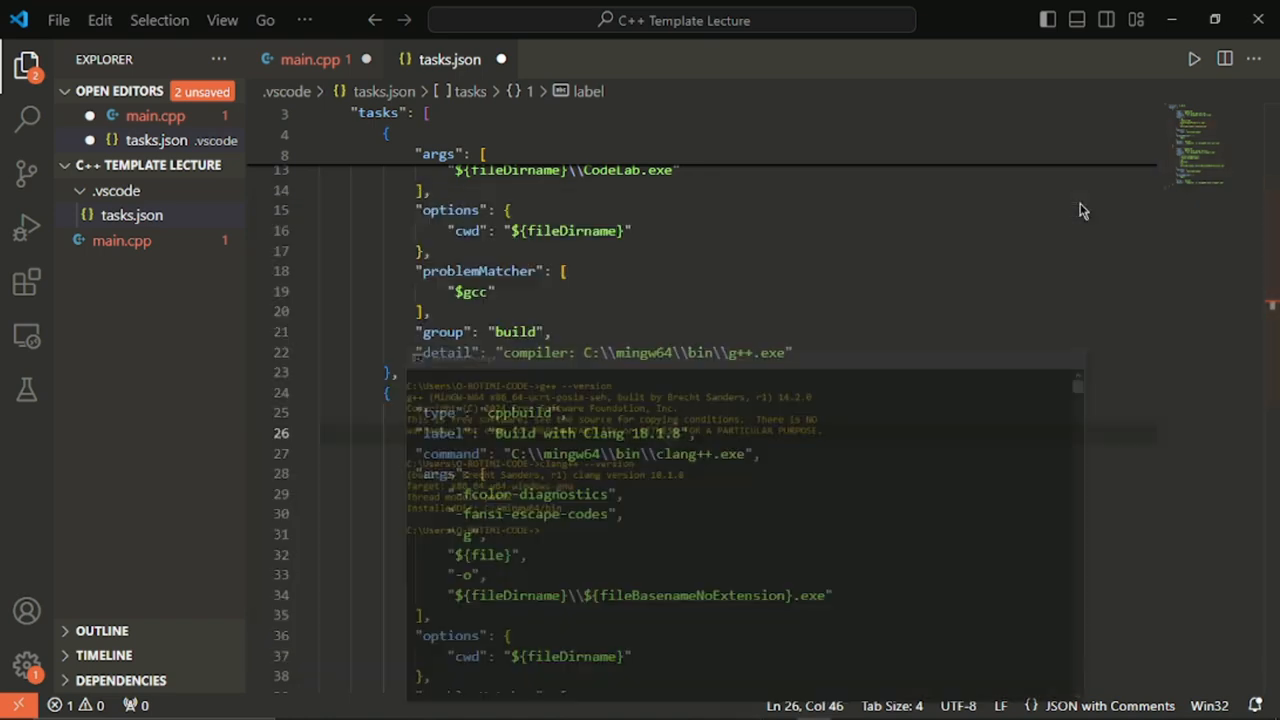
click(1078, 204)
Copy all the args entries of the "Build with GCC 14.2.0" task, from "-g" through the CodeLab.exe output path
click(764, 493)
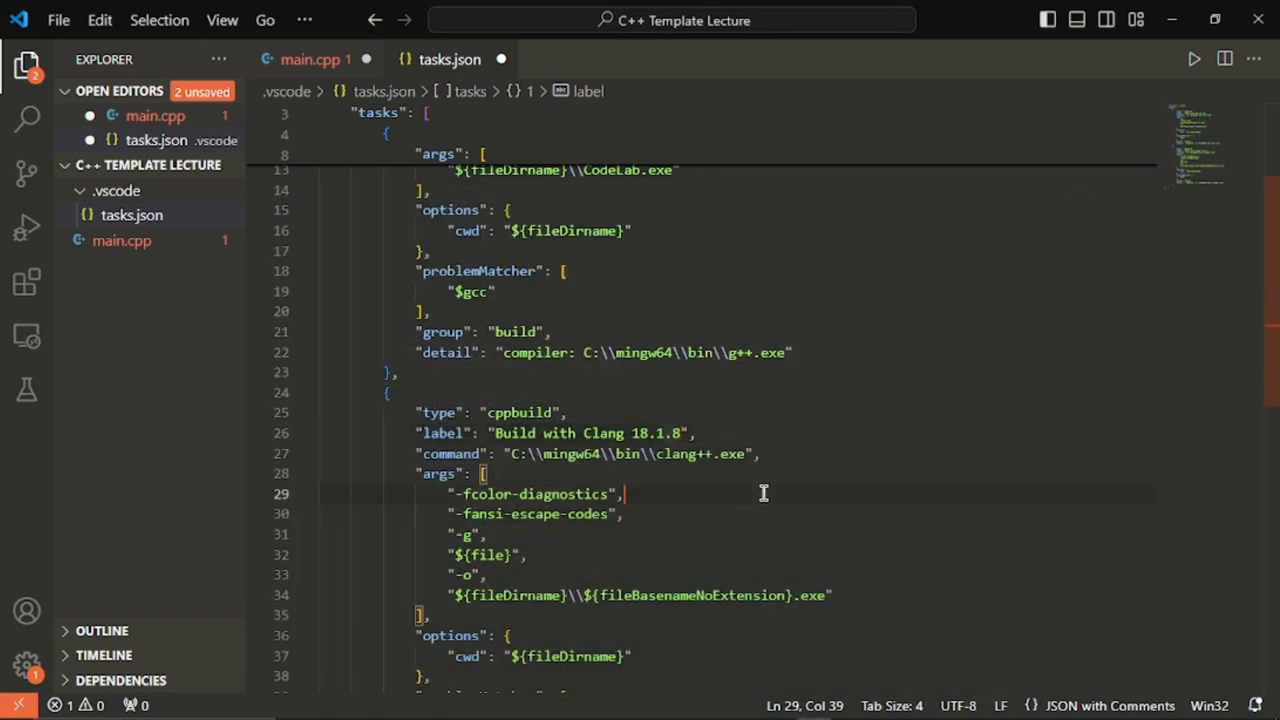
scroll(1276, 345, down, 3)
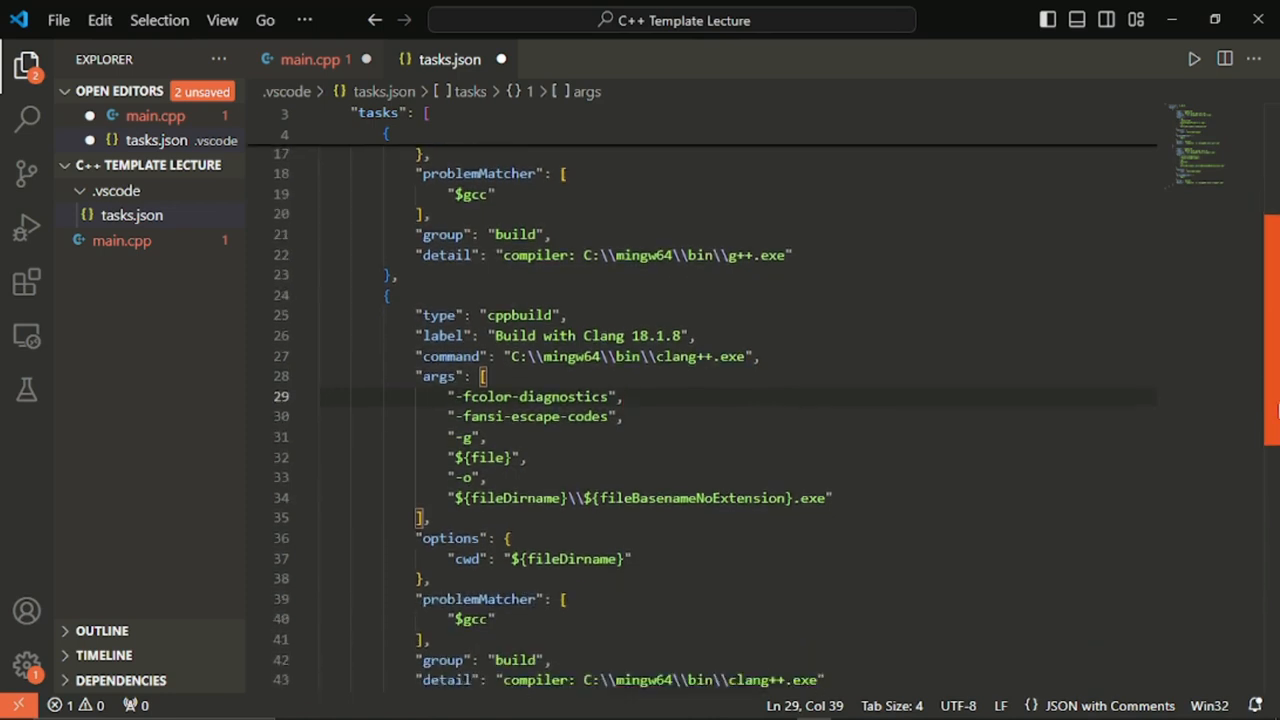
scroll(1277, 313, up, 7)
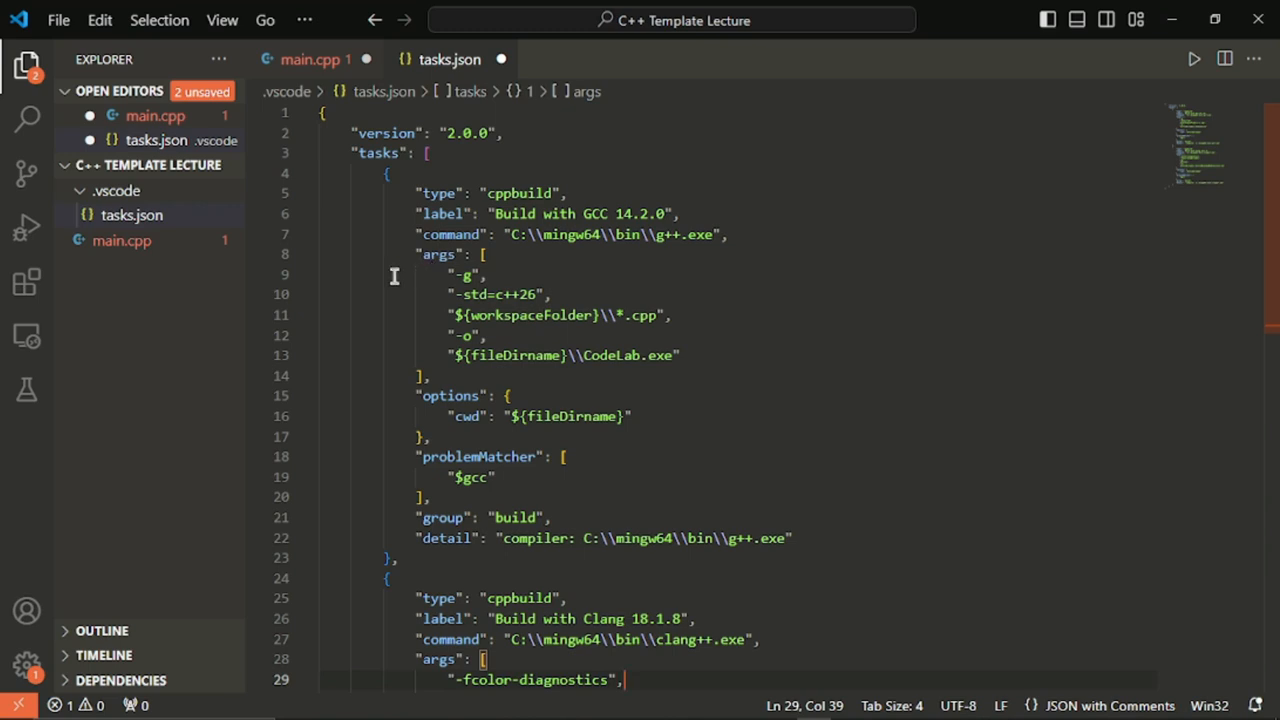
drag(346, 270, 706, 364)
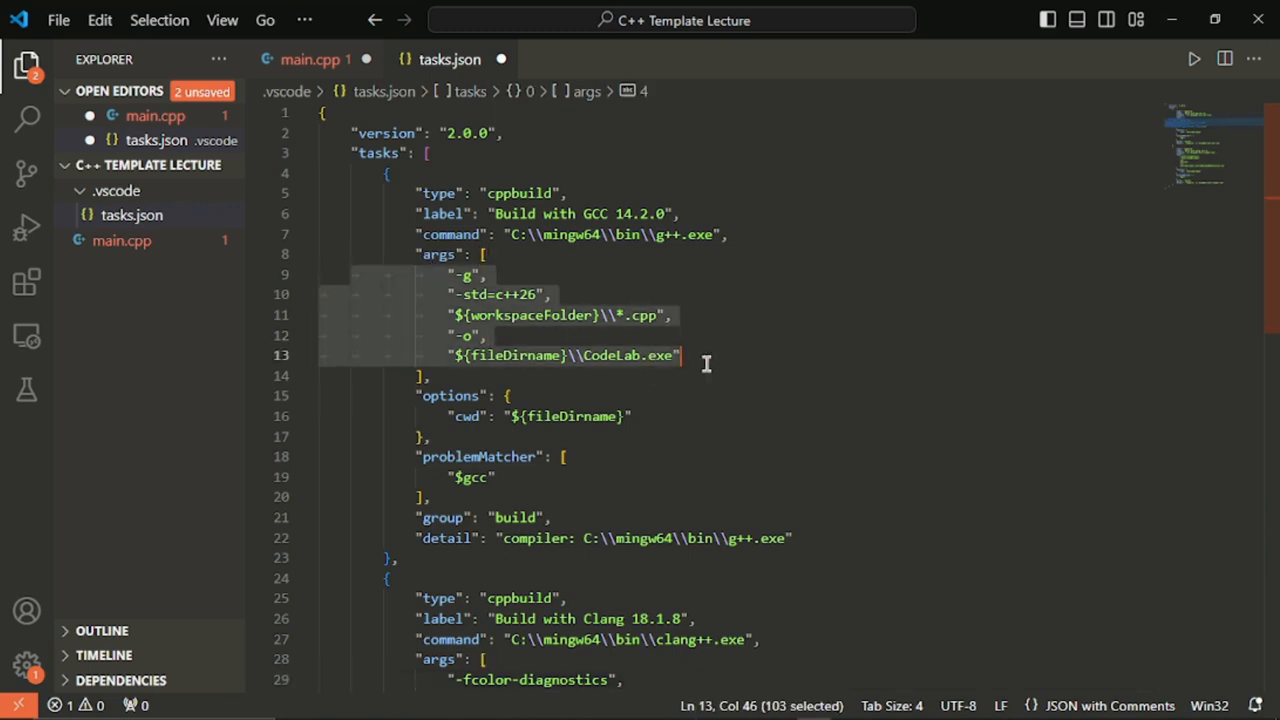
right_click(558, 362)
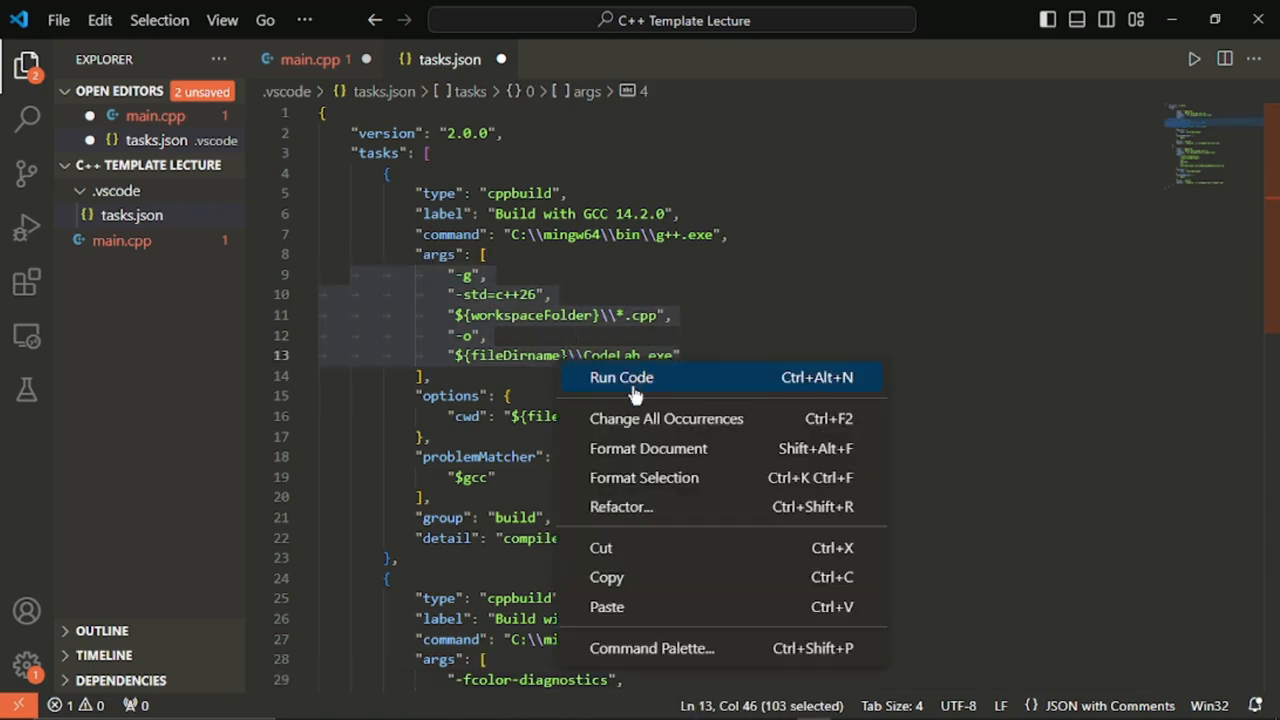
click(607, 578)
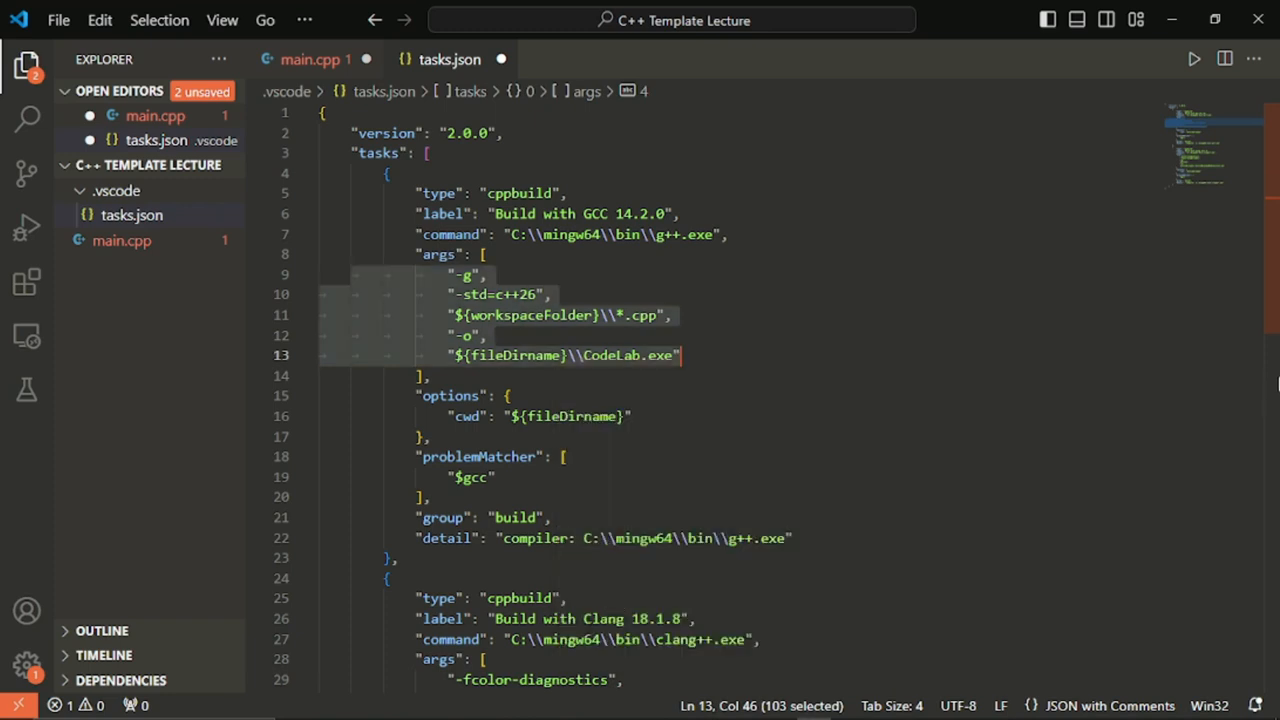
right_click(513, 318)
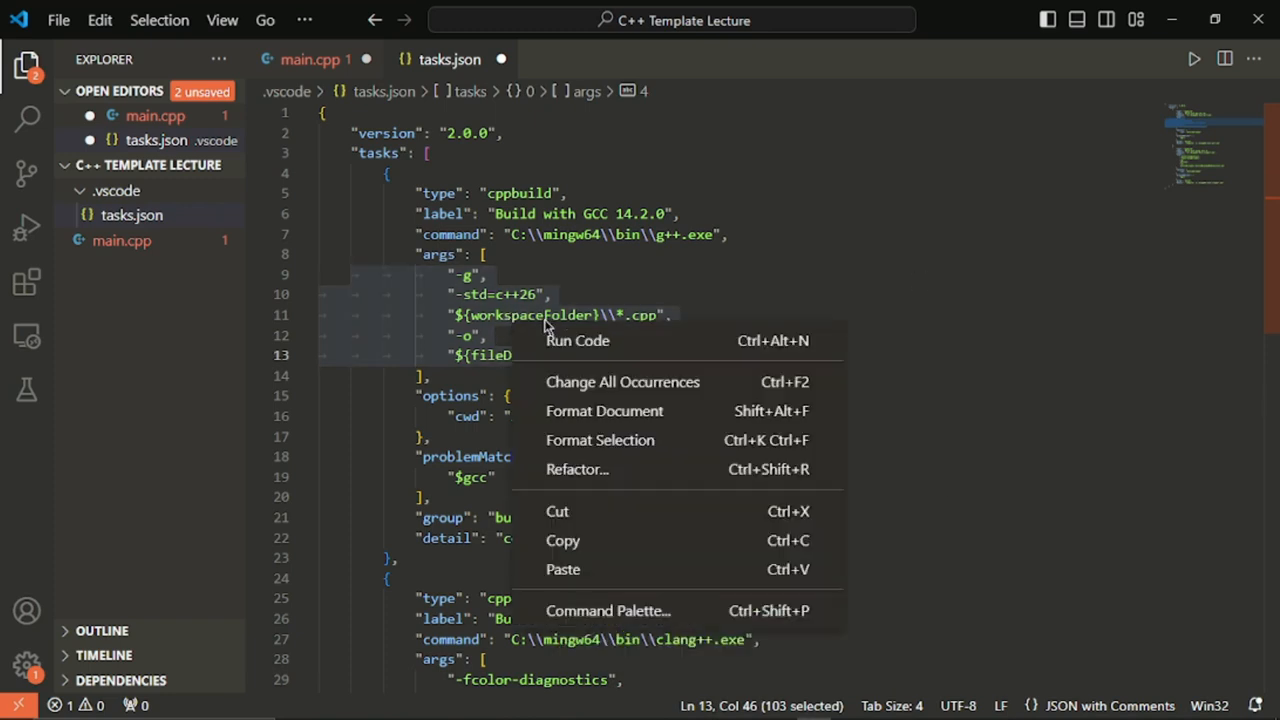
click(572, 536)
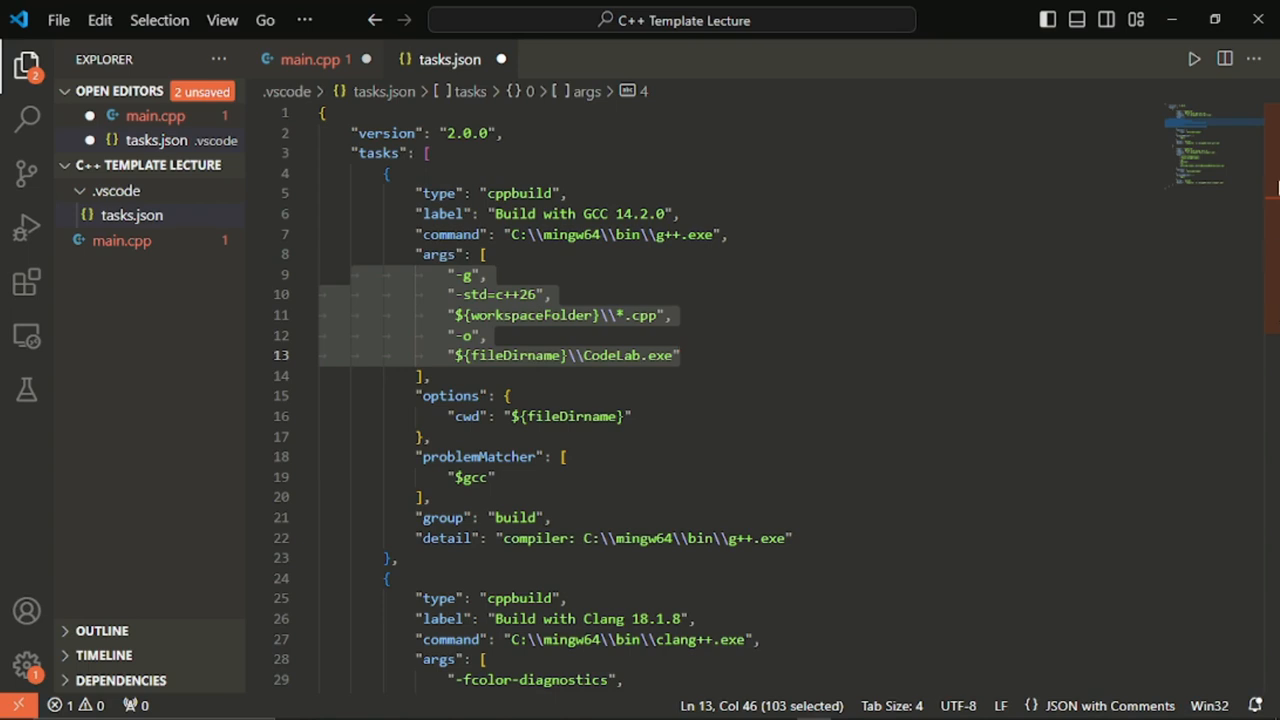
Replace all args entries of the "Build with Clang 18.1.8" task with the copied GCC arguments
scroll(1078, 267, down, 5)
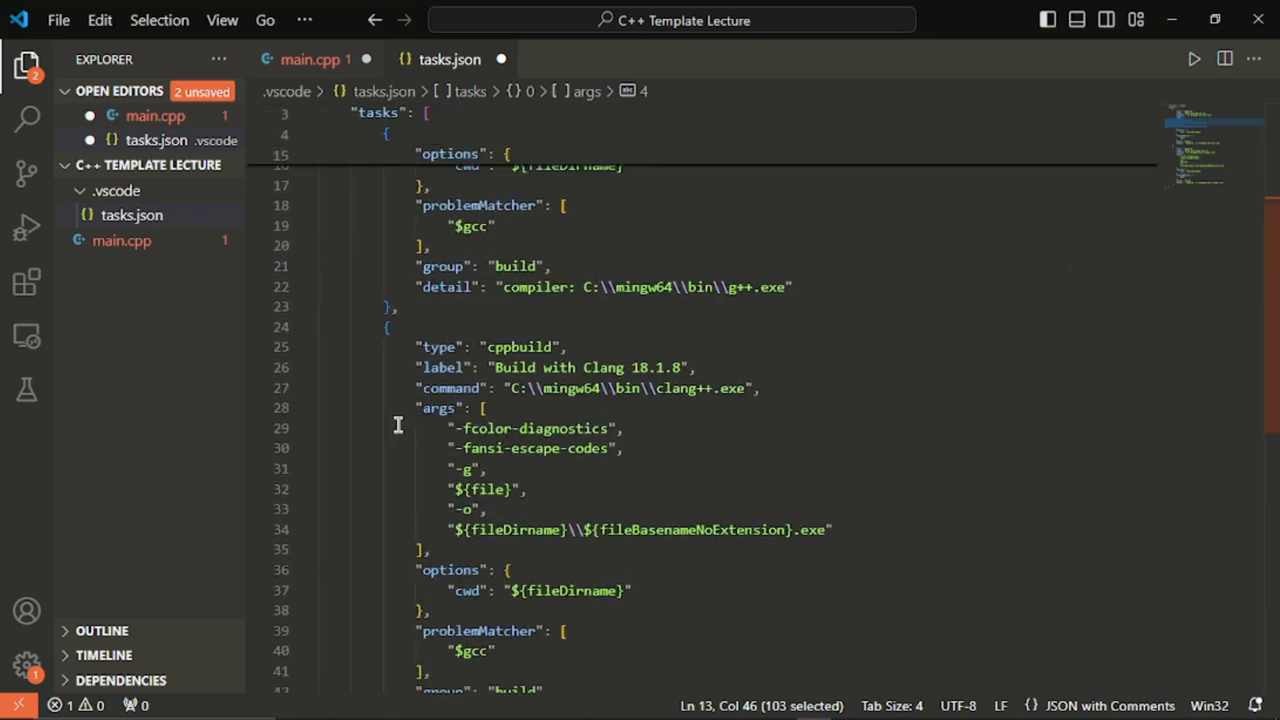
drag(397, 428, 848, 535)
key(BackSpace)
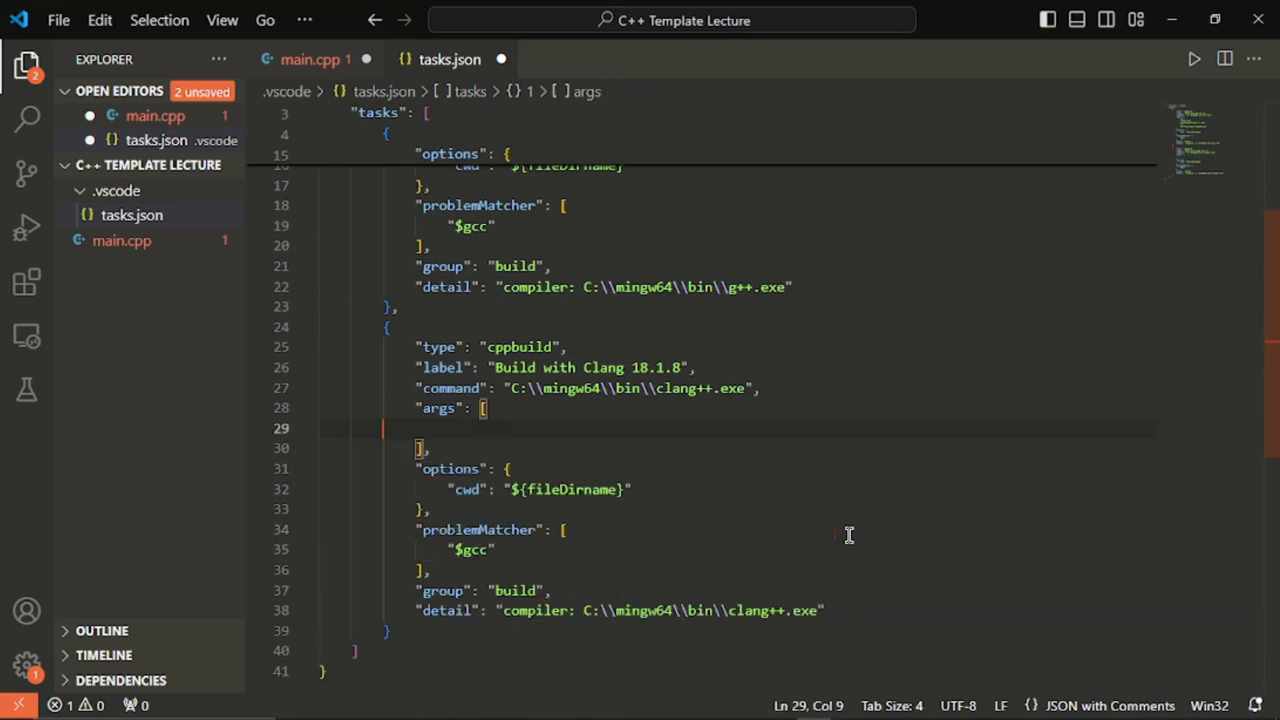
right_click(546, 431)
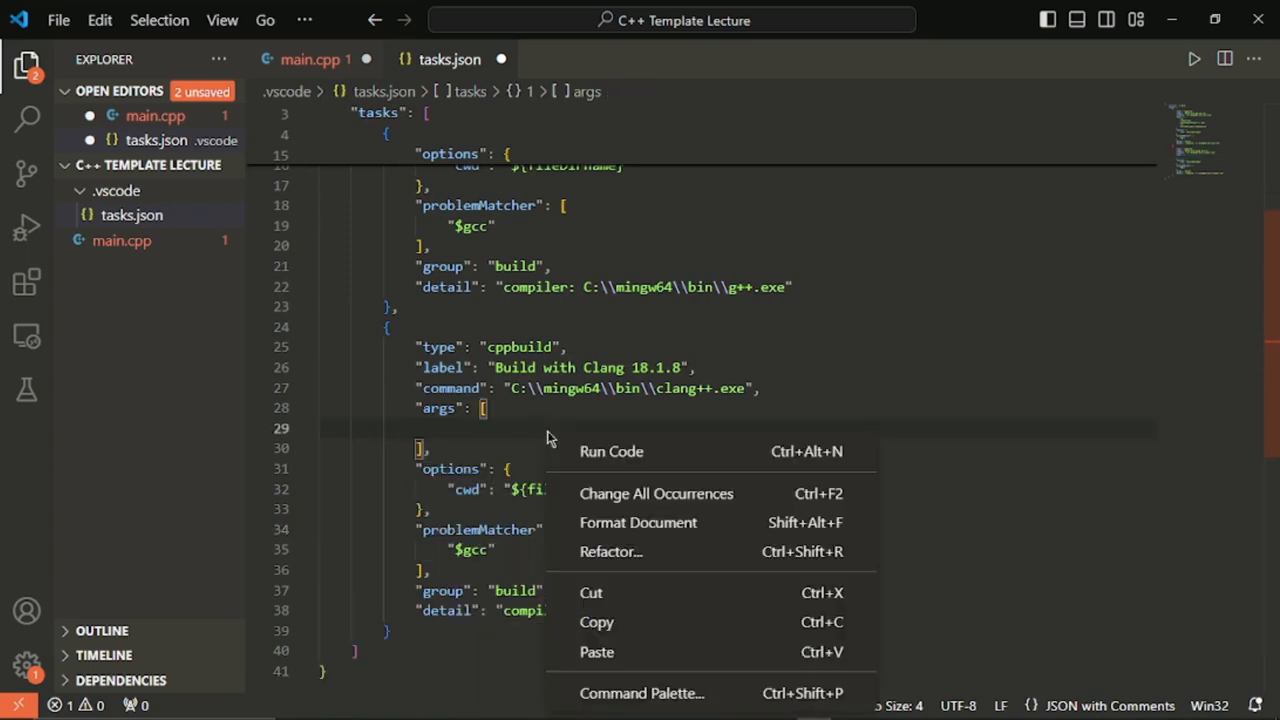
click(603, 652)
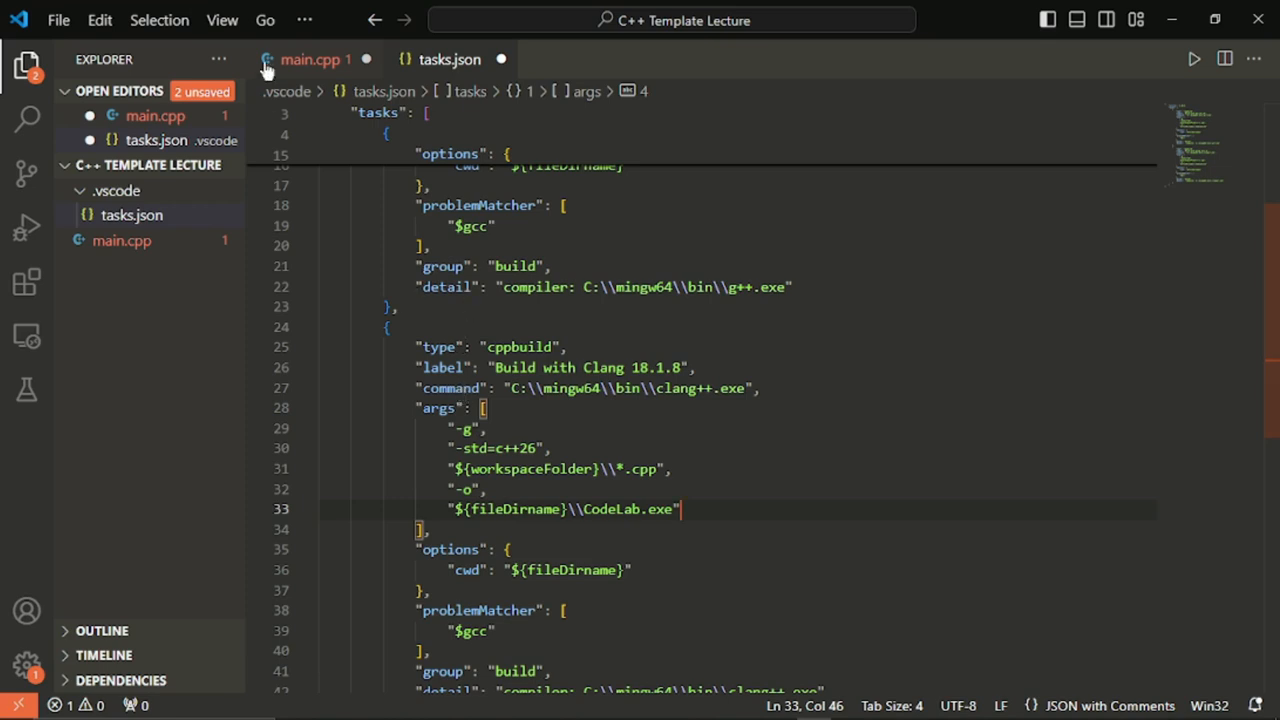
Save tasks.json and close it
click(58, 20)
click(157, 430)
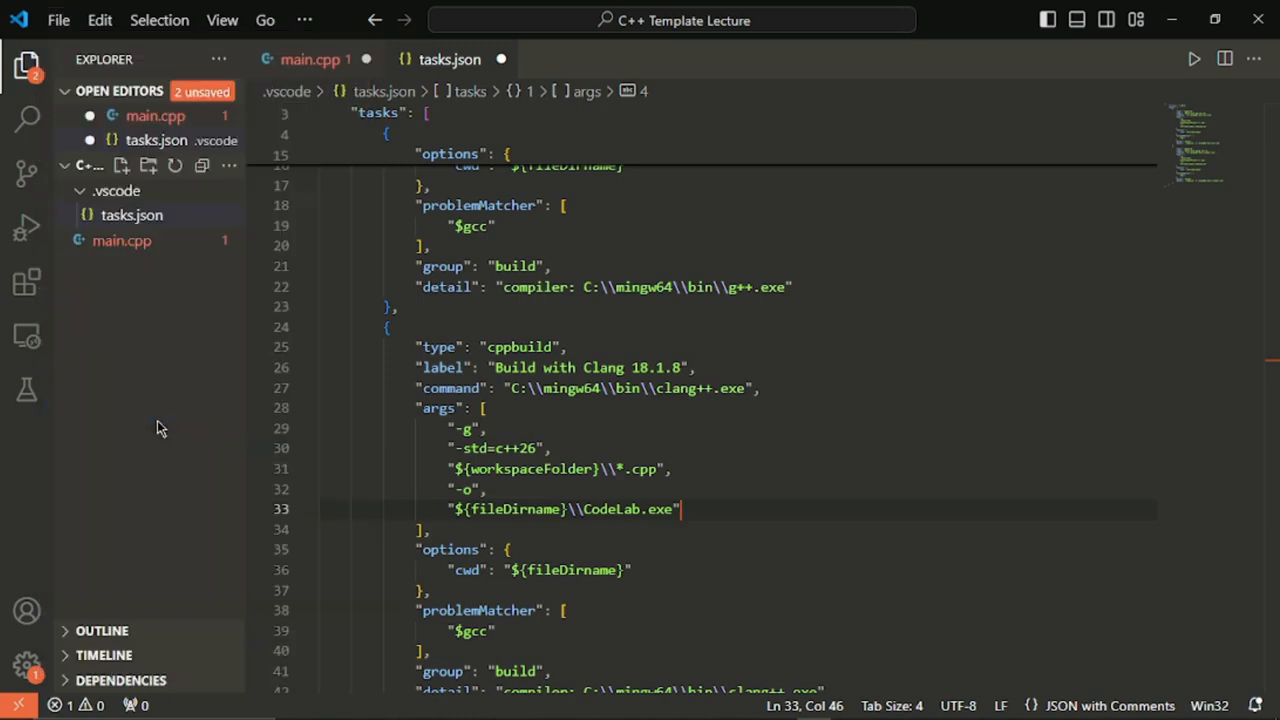
click(502, 60)
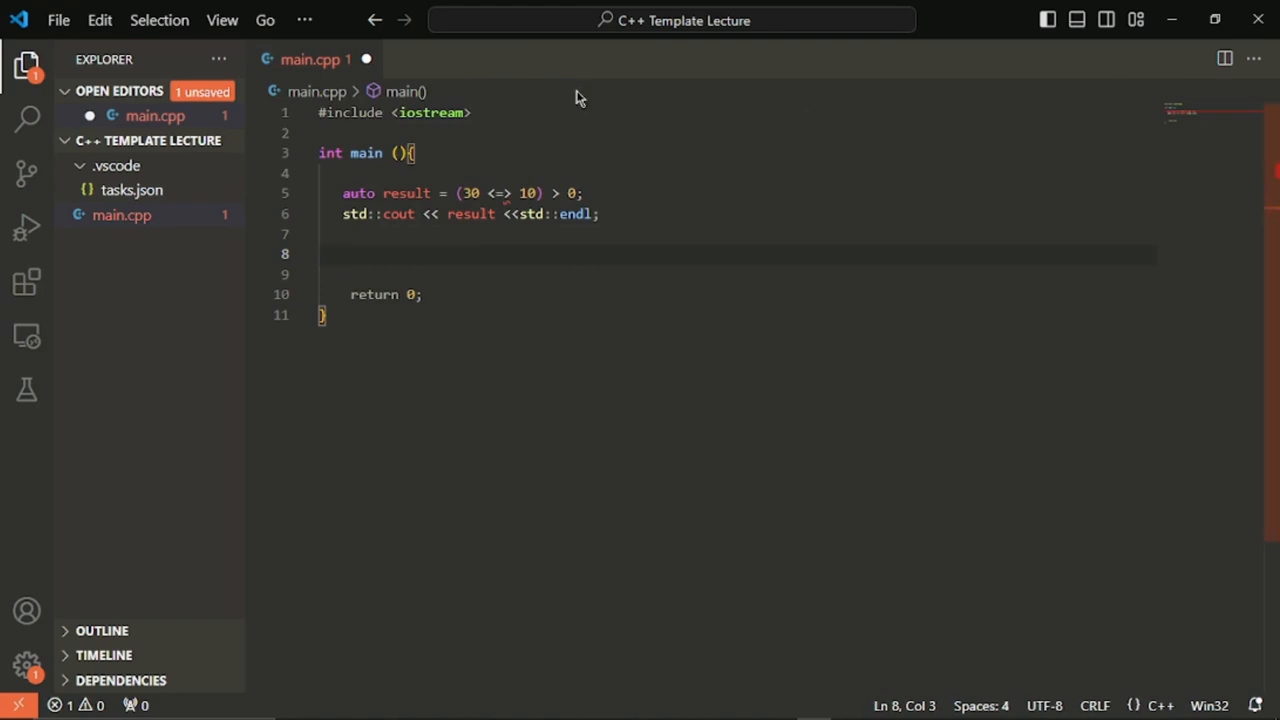
Open the list of runnable tasks, remove both "Build with MSVC" entries, and dismiss the list
click(304, 20)
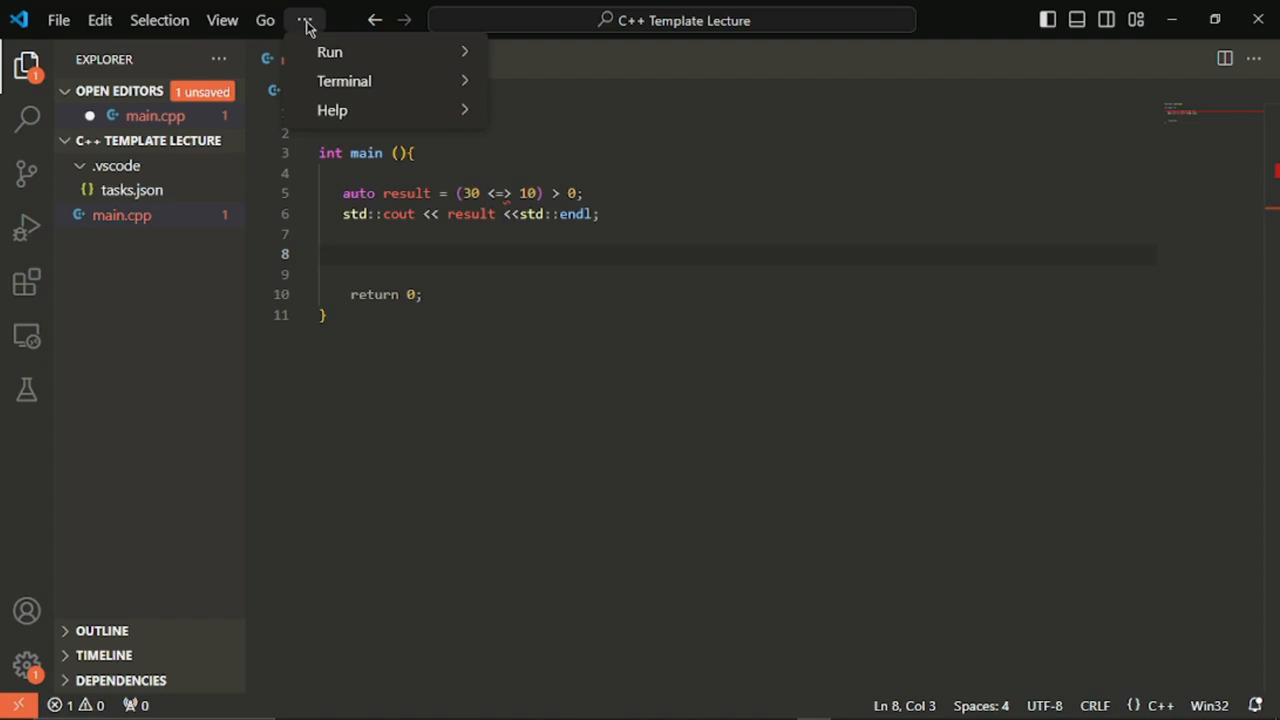
mouse_move(360, 62)
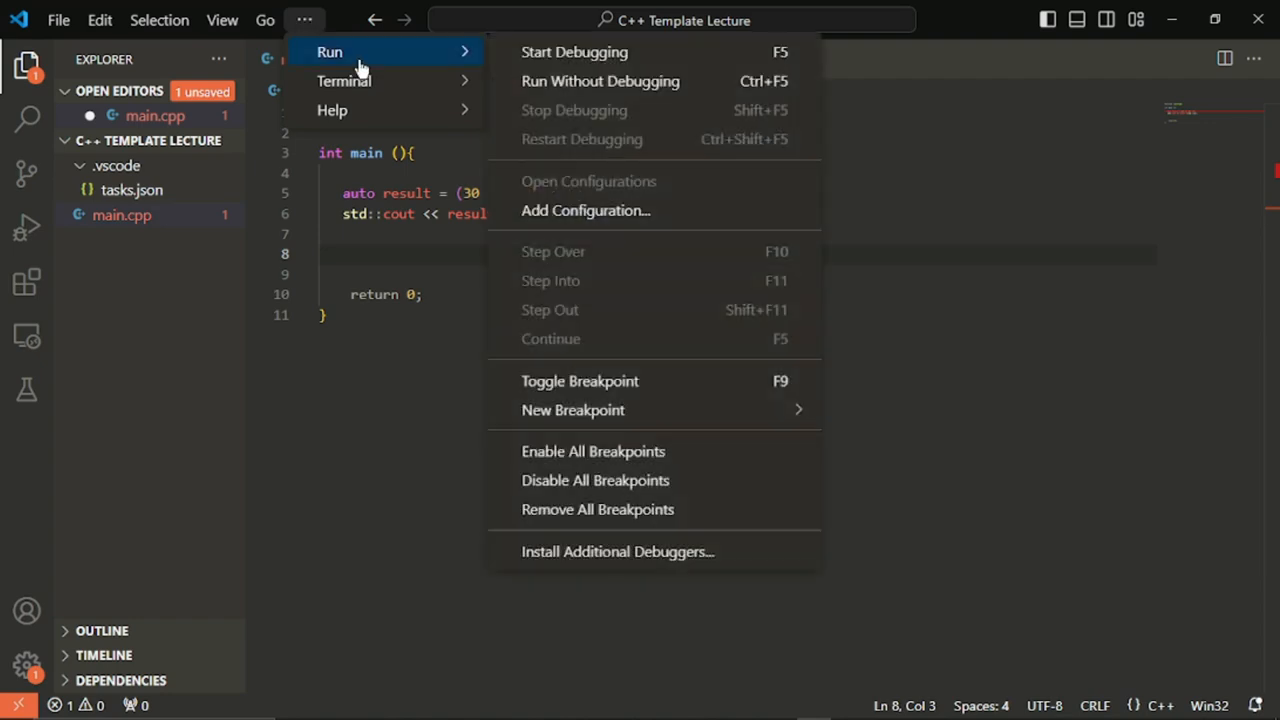
mouse_move(368, 87)
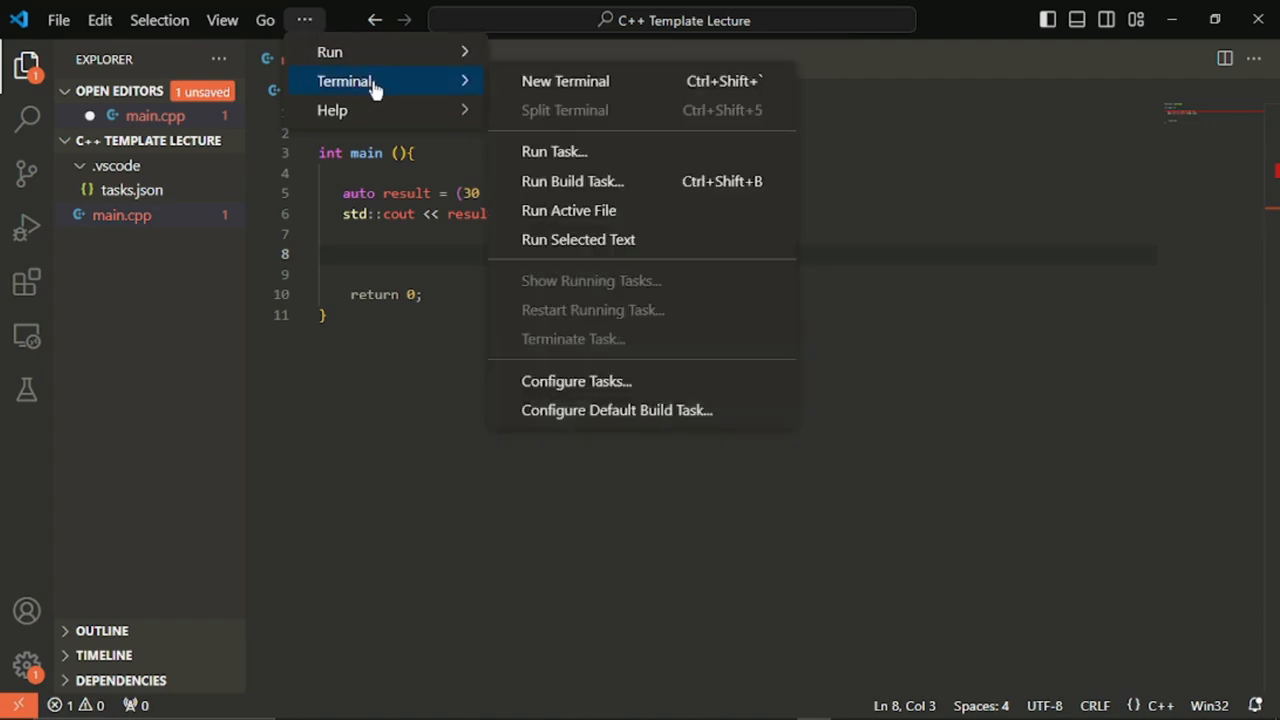
click(585, 166)
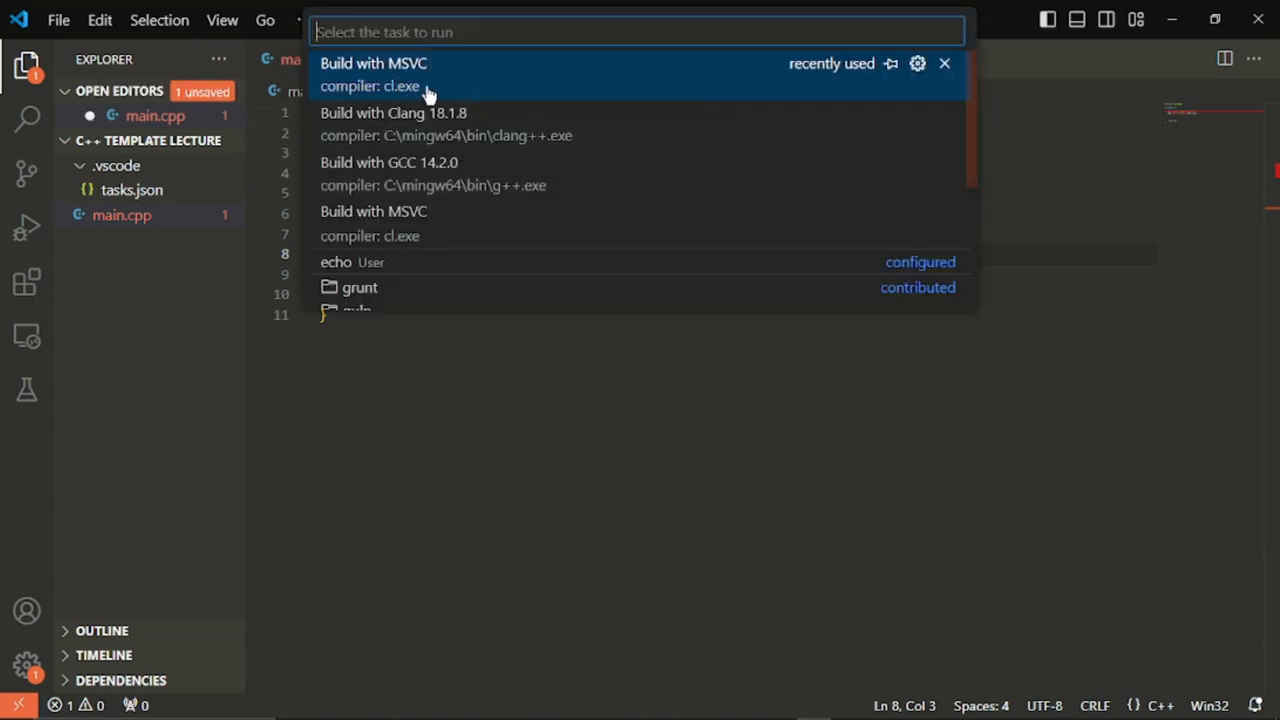
click(946, 66)
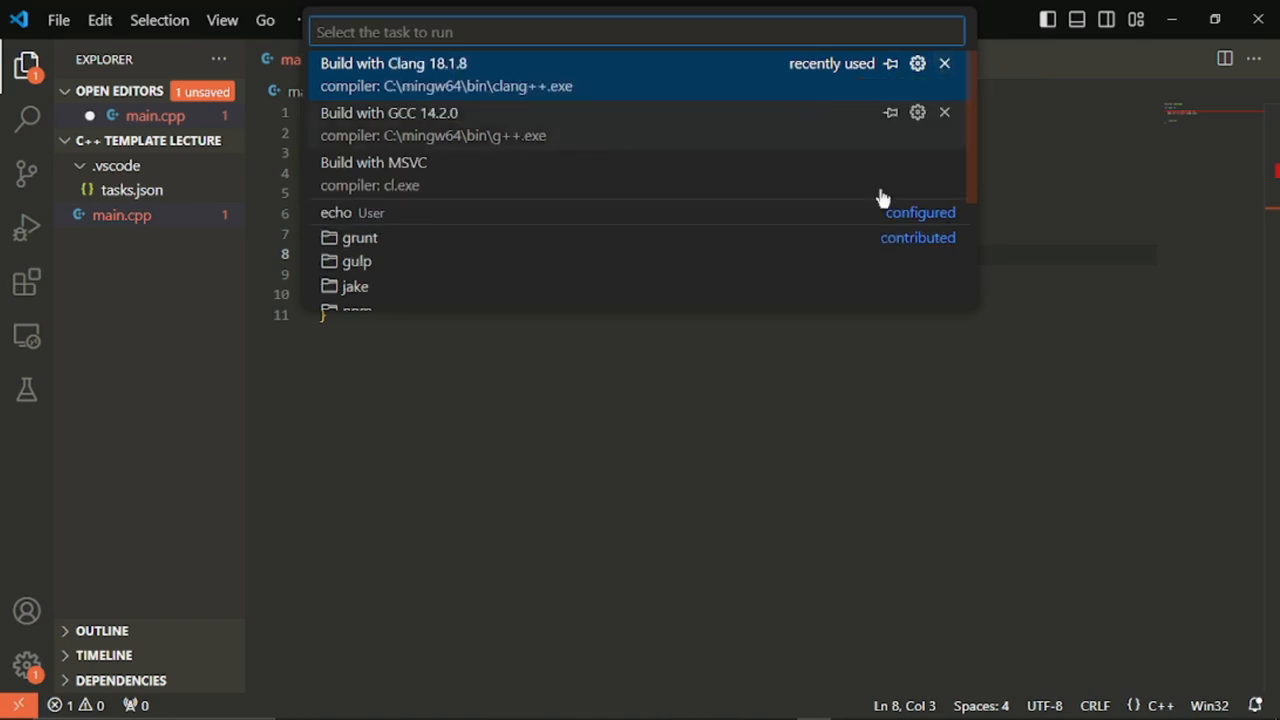
mouse_move(955, 188)
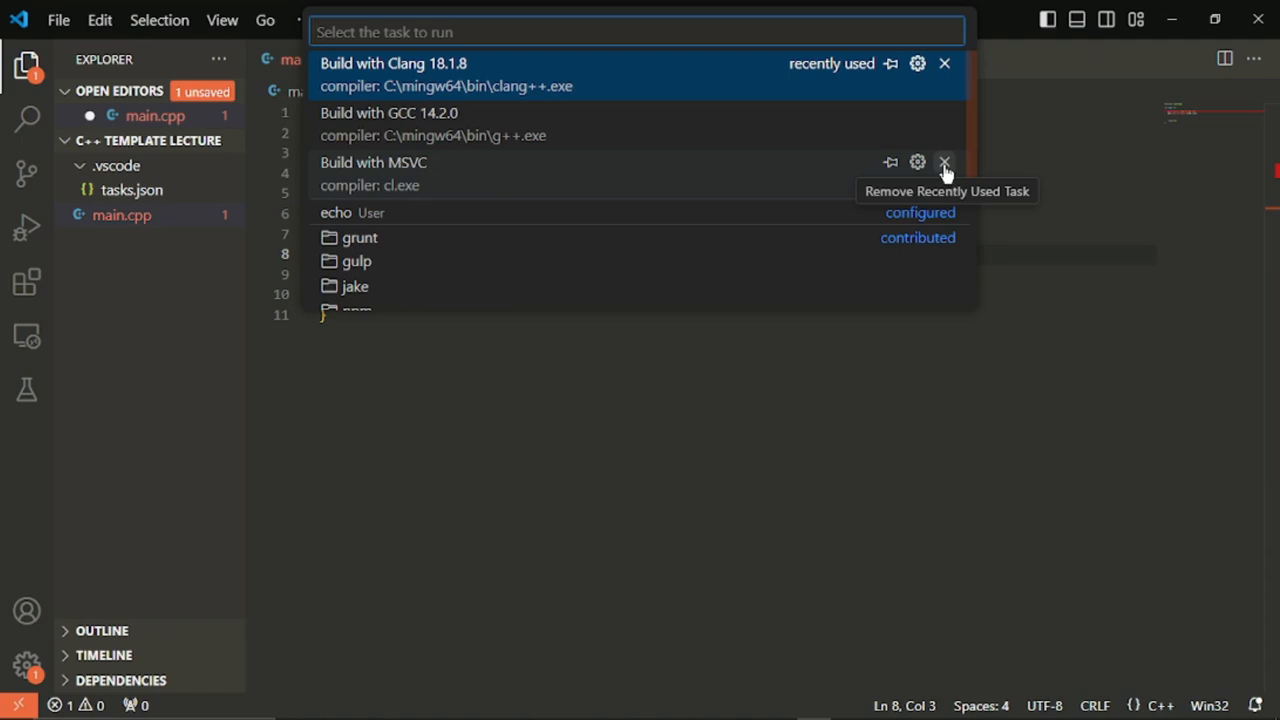
click(946, 172)
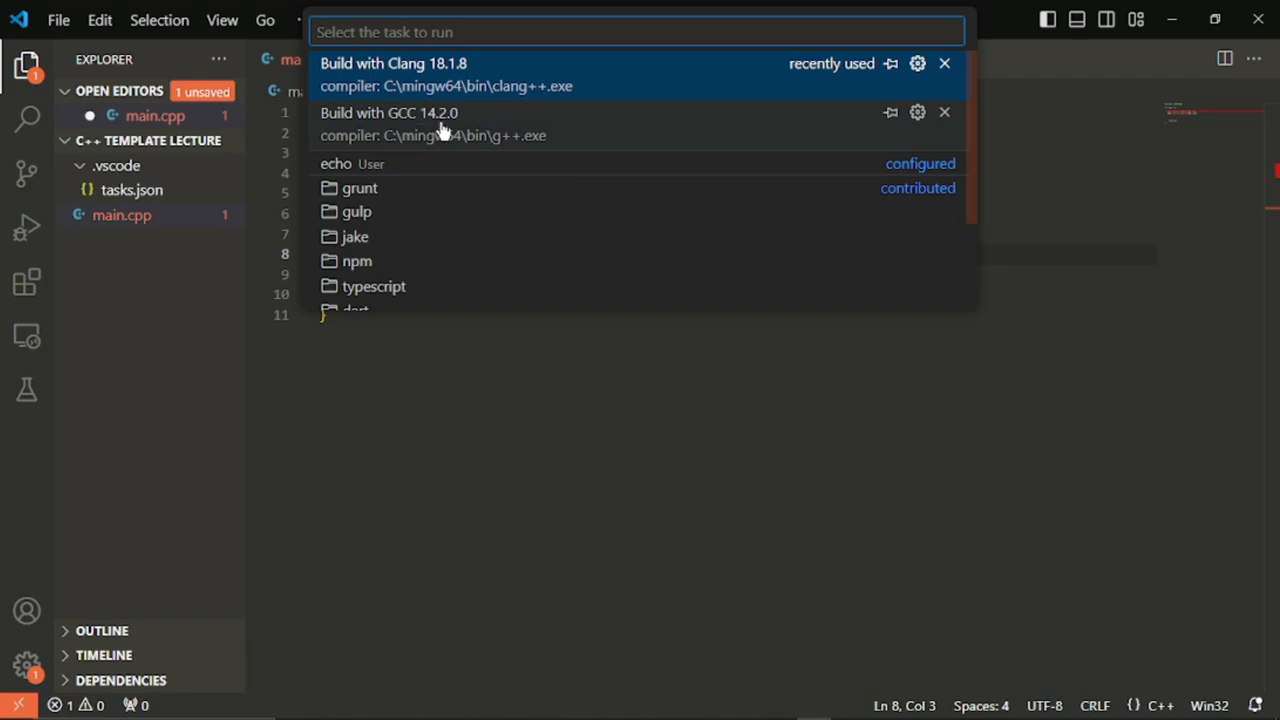
click(571, 424)
Save main.cpp
click(55, 18)
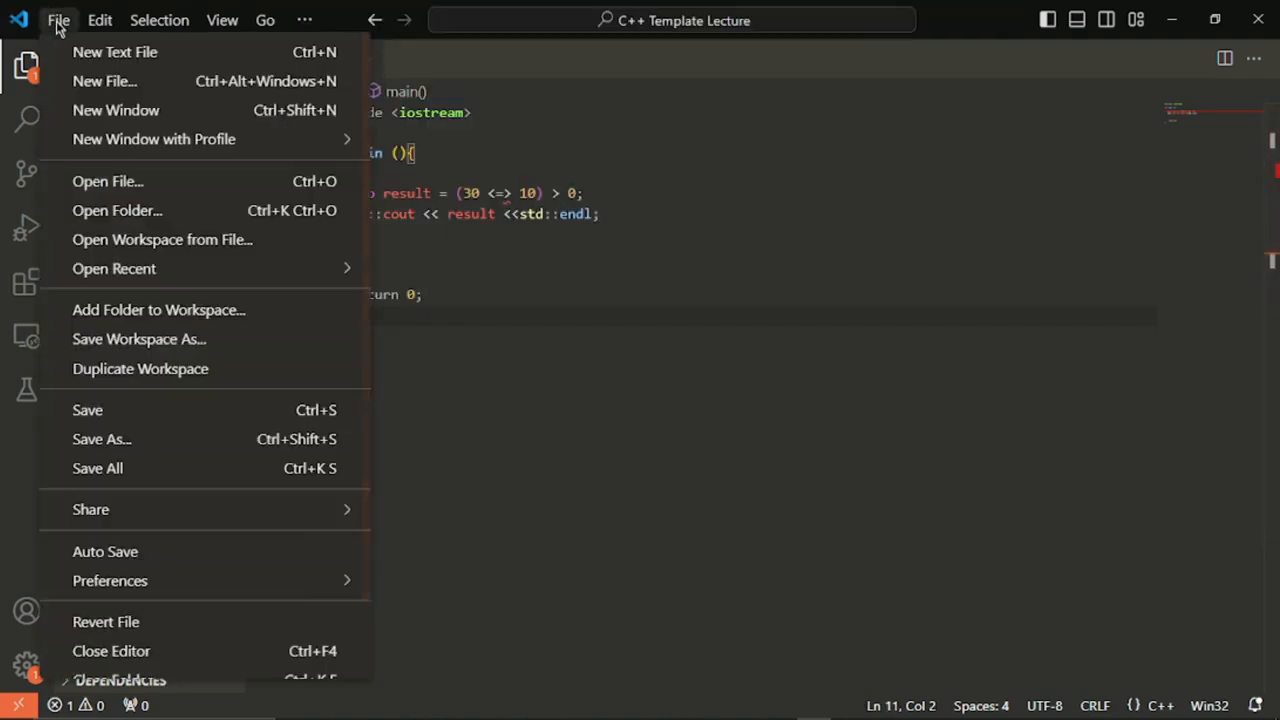
mouse_move(45, 12)
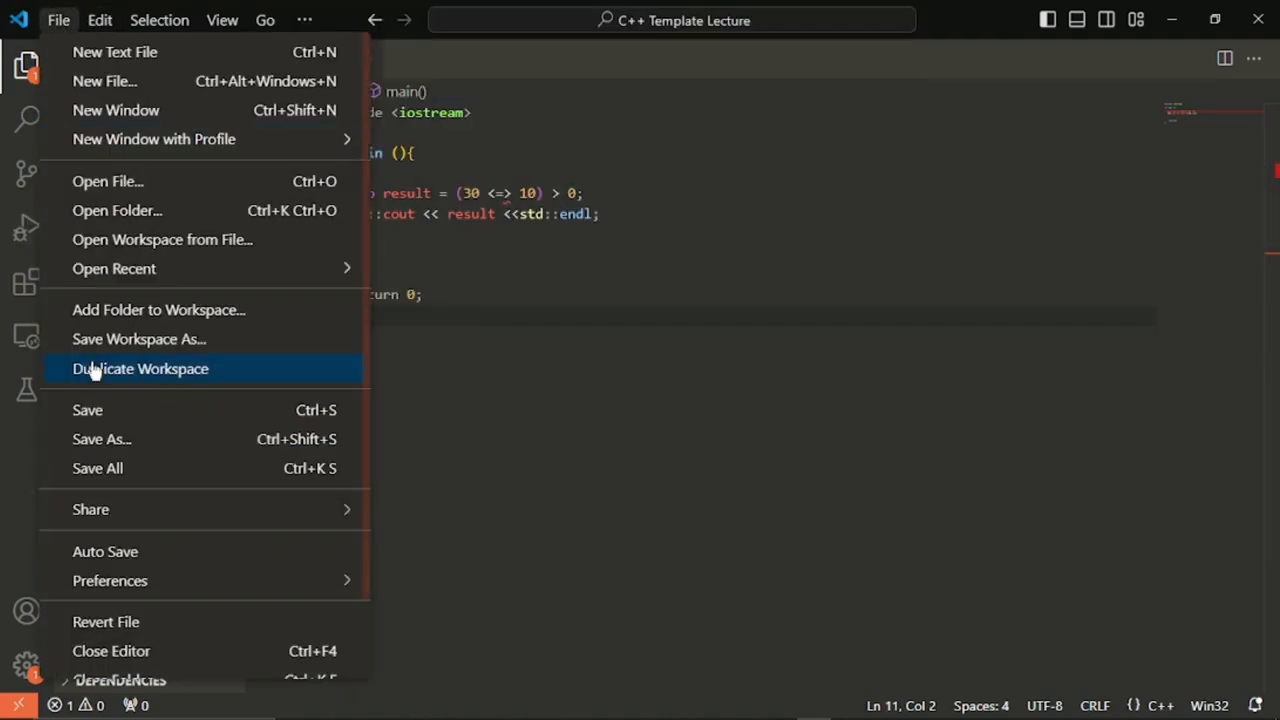
click(95, 412)
Open the list of build tasks, review the configured Clang 18.1.8 and GCC 14.2.0 entries, and dismiss the list
click(305, 19)
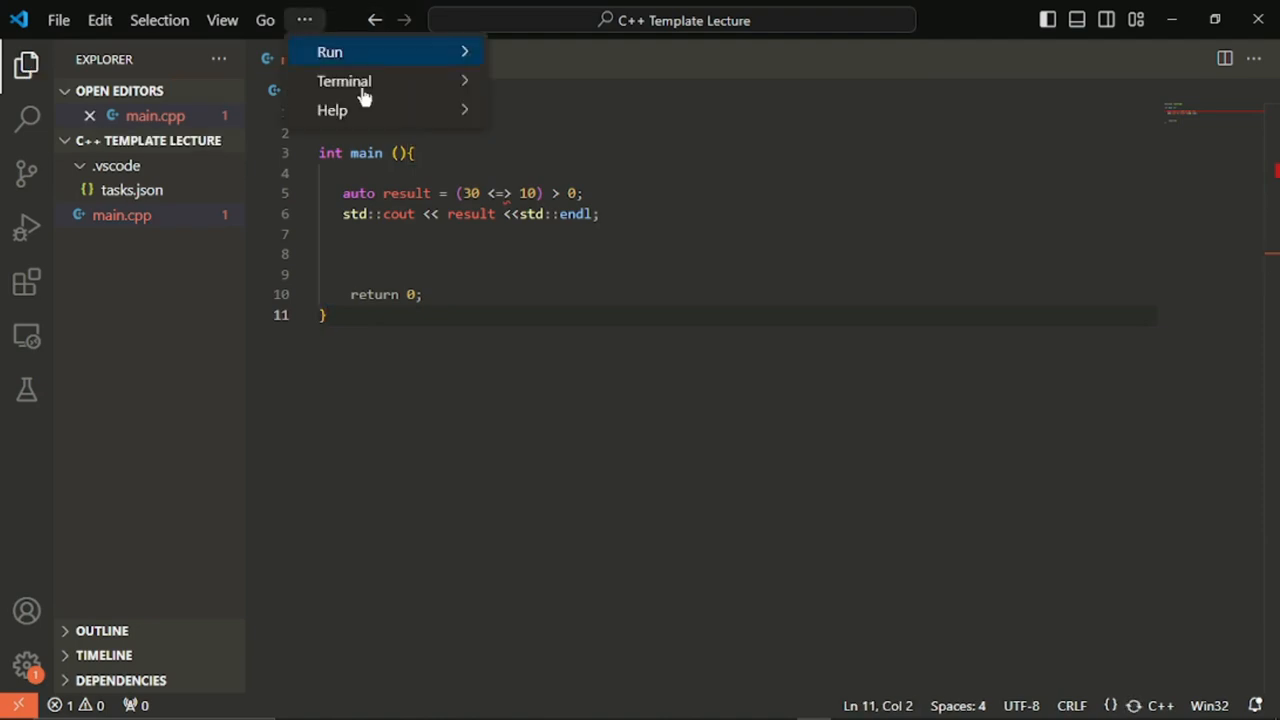
mouse_move(363, 90)
click(566, 184)
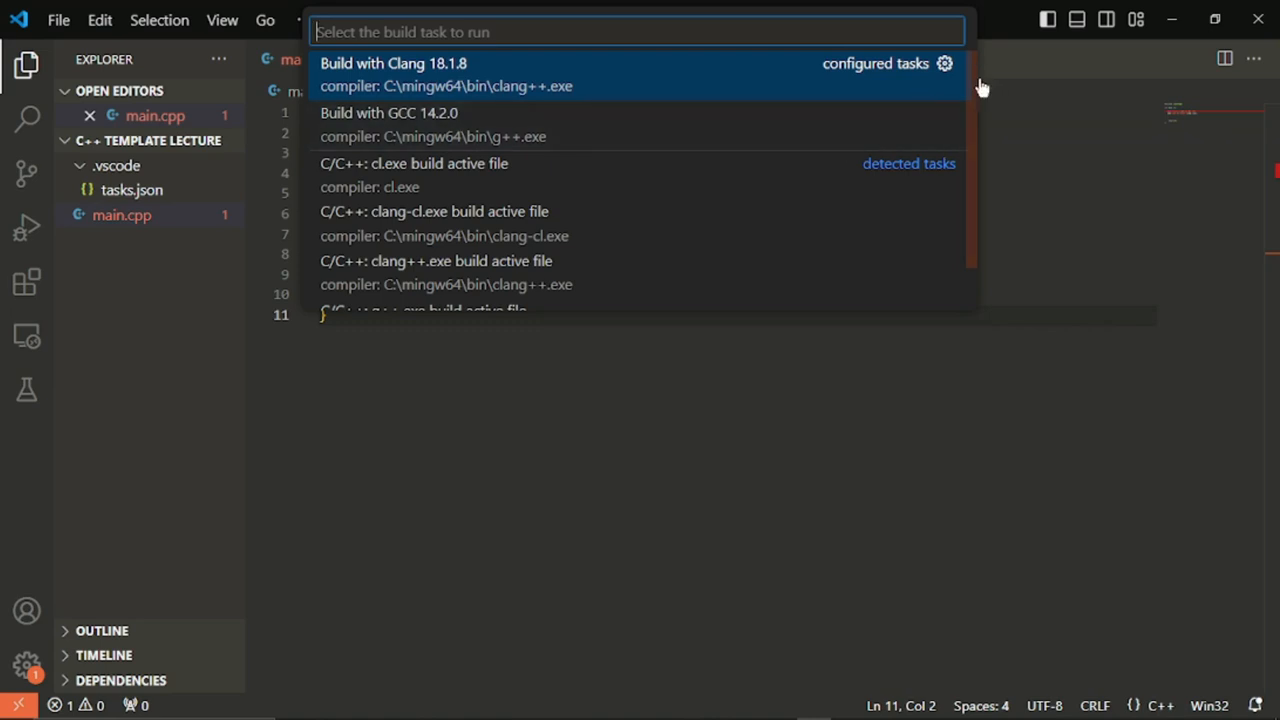
key(Down)
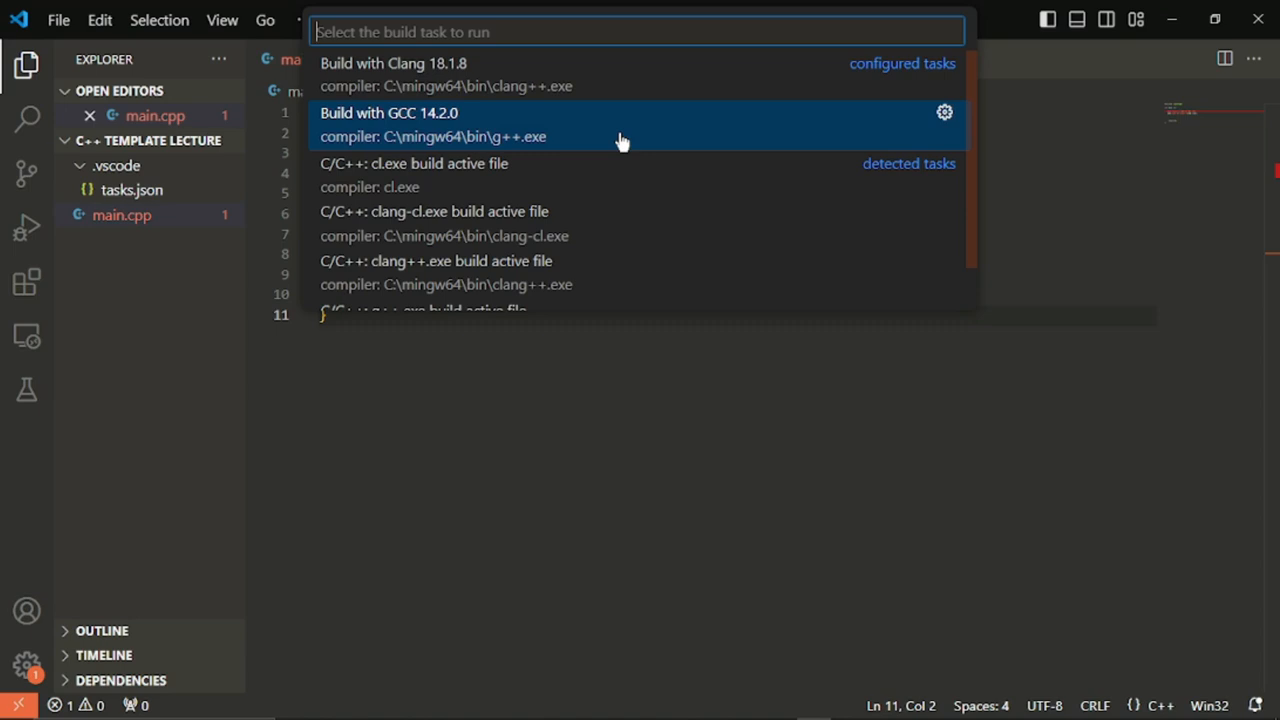
key(Up)
key(Escape)
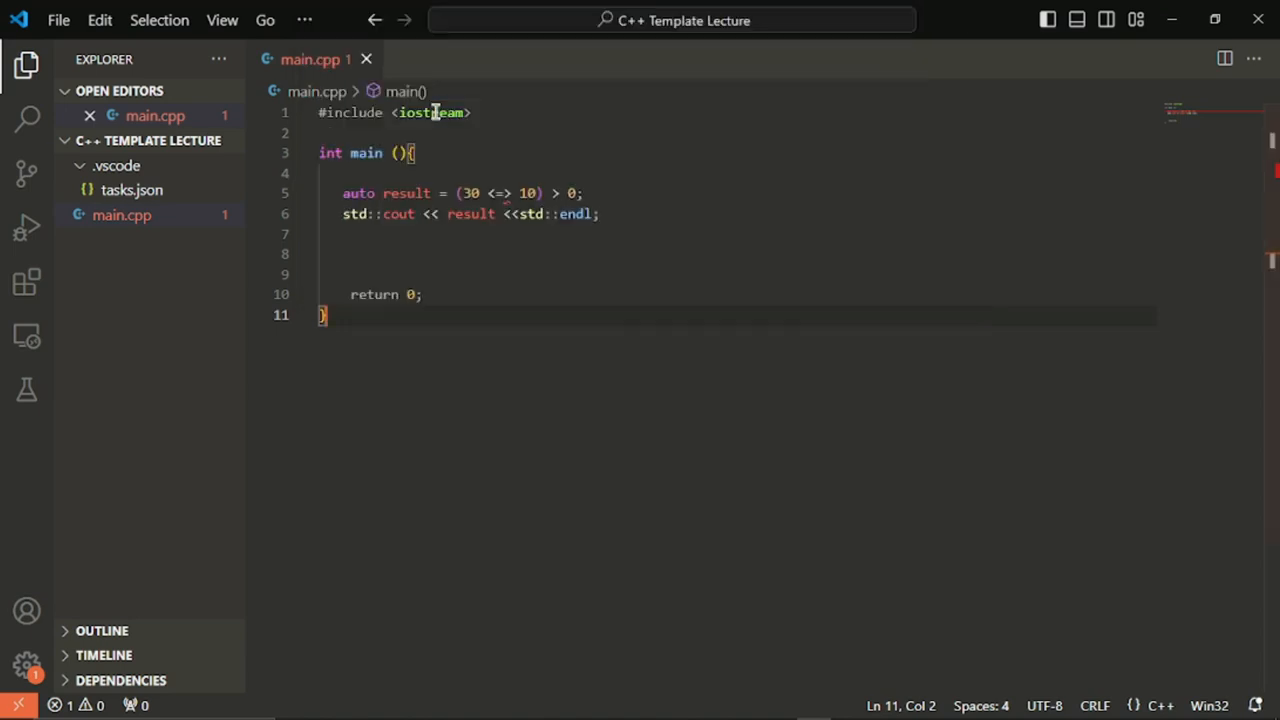
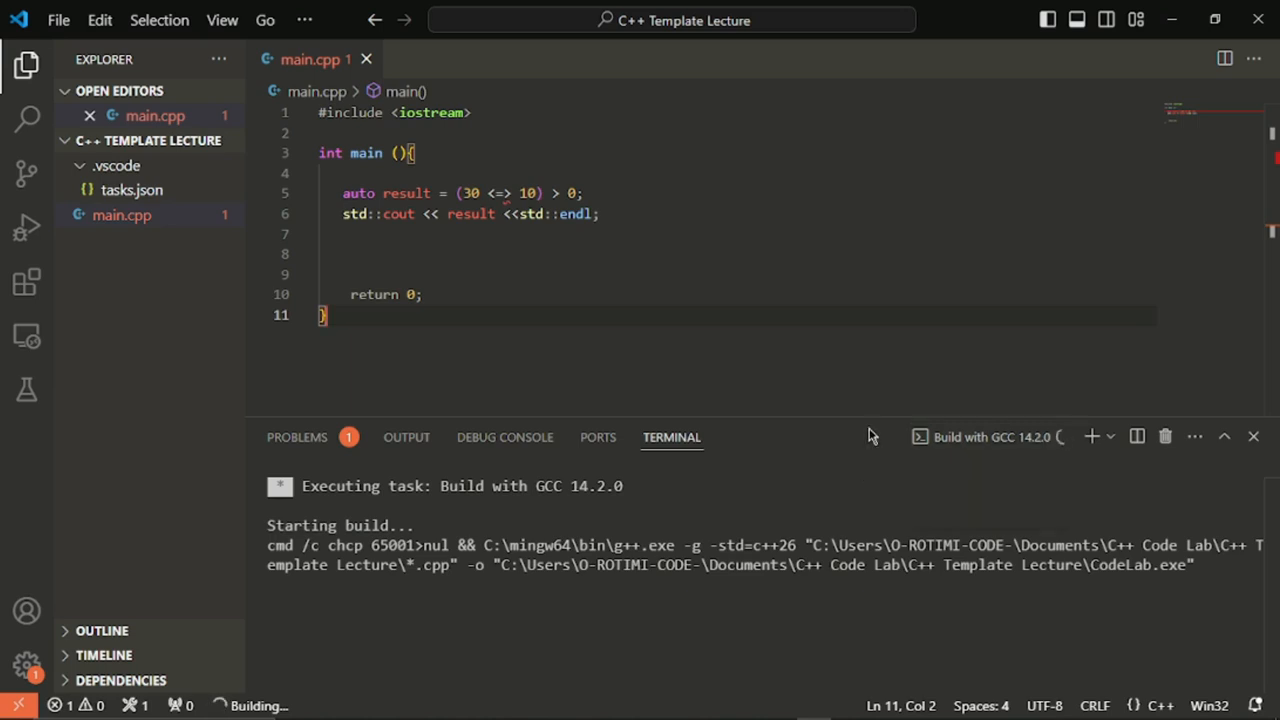
Enlarge the terminal area, highlight the result line of the GCC 14.2.0 build, and kill the build terminal
drag(869, 417, 874, 378)
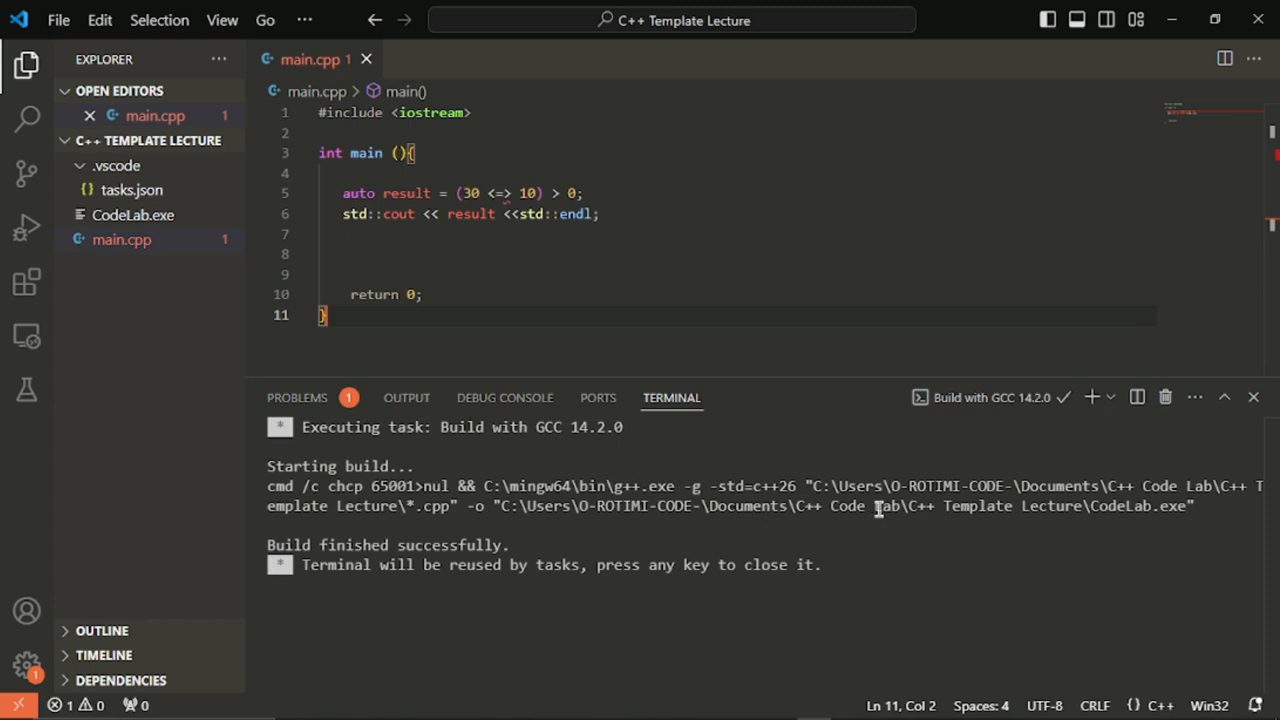
drag(268, 545, 507, 548)
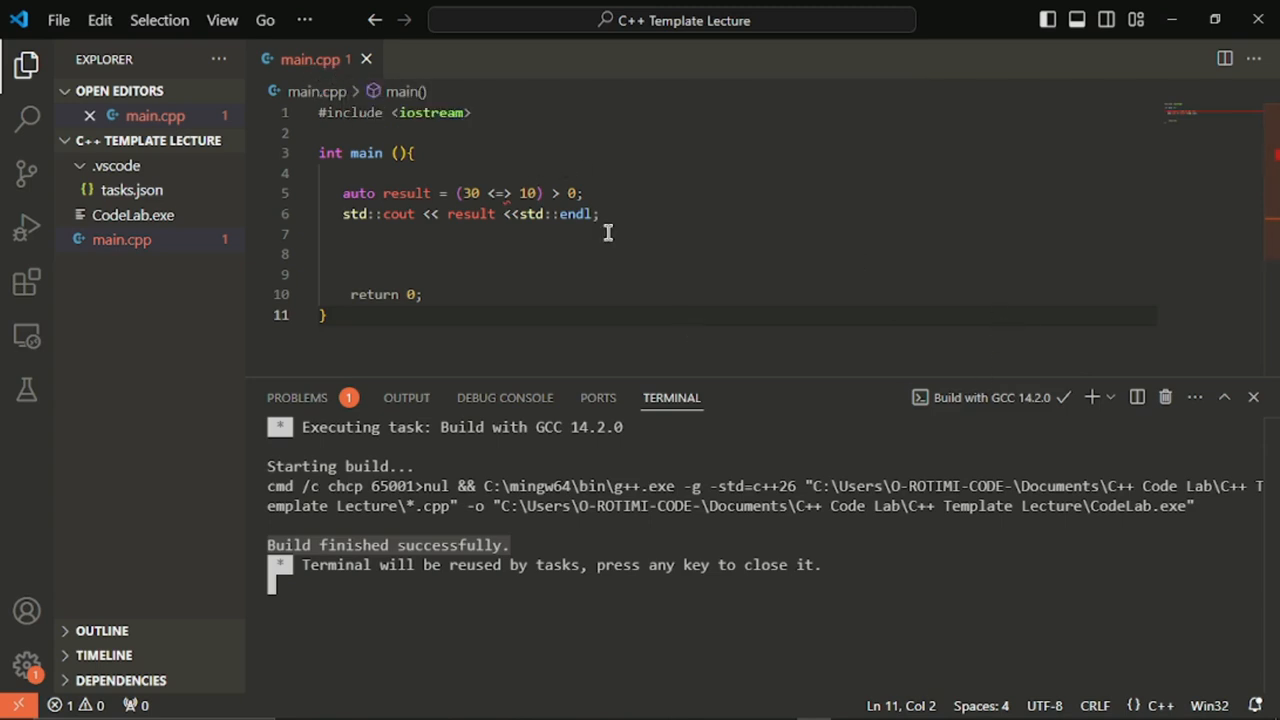
click(1165, 399)
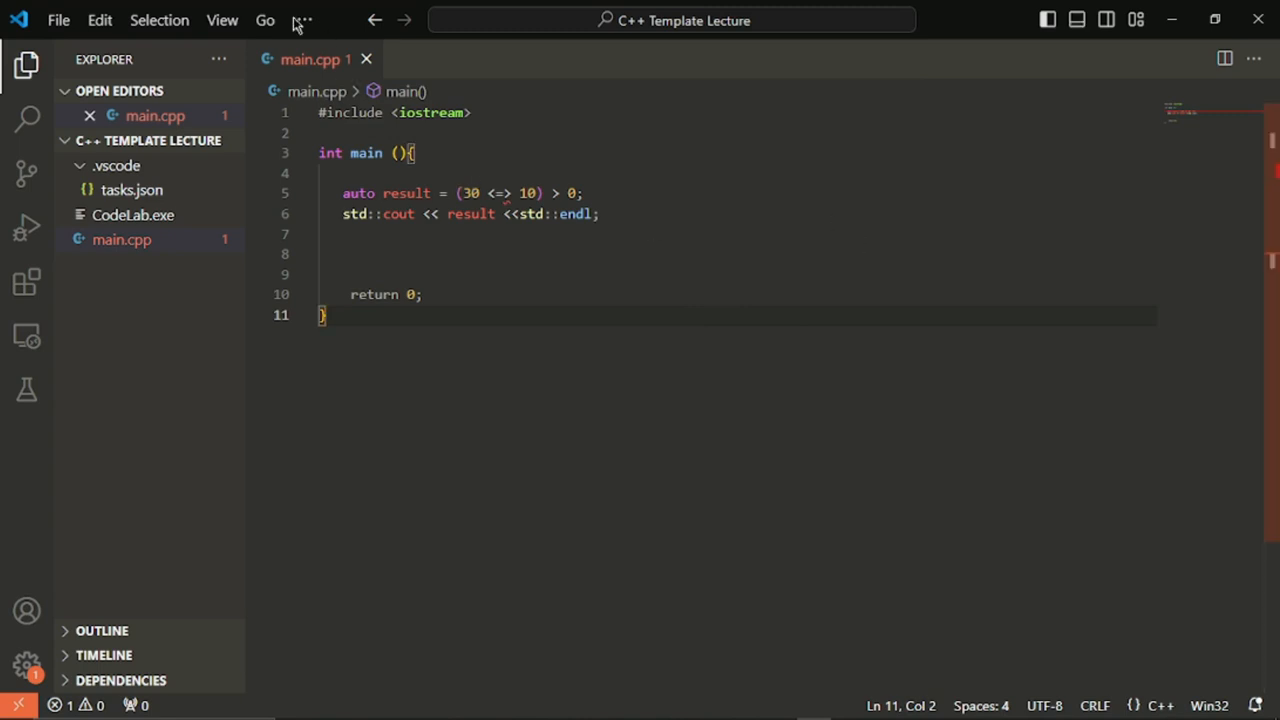
Open a new PowerShell terminal and list the project folder's contents with dir
click(222, 20)
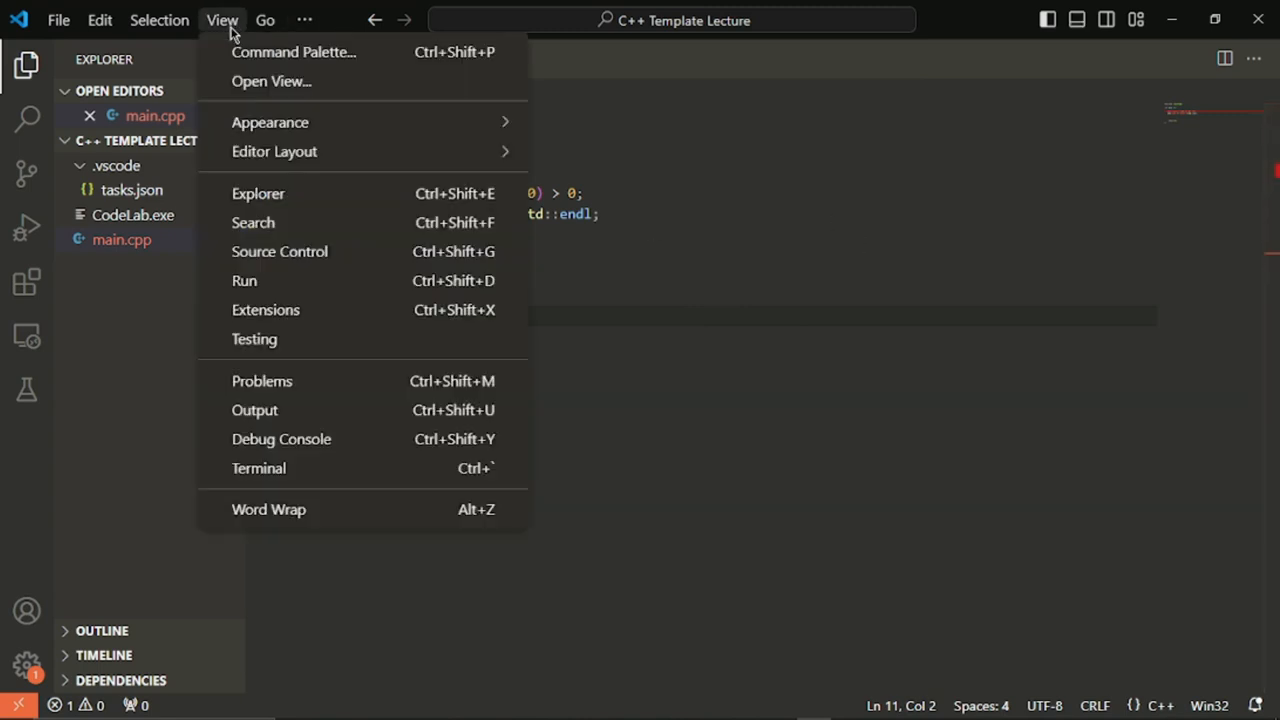
click(329, 468)
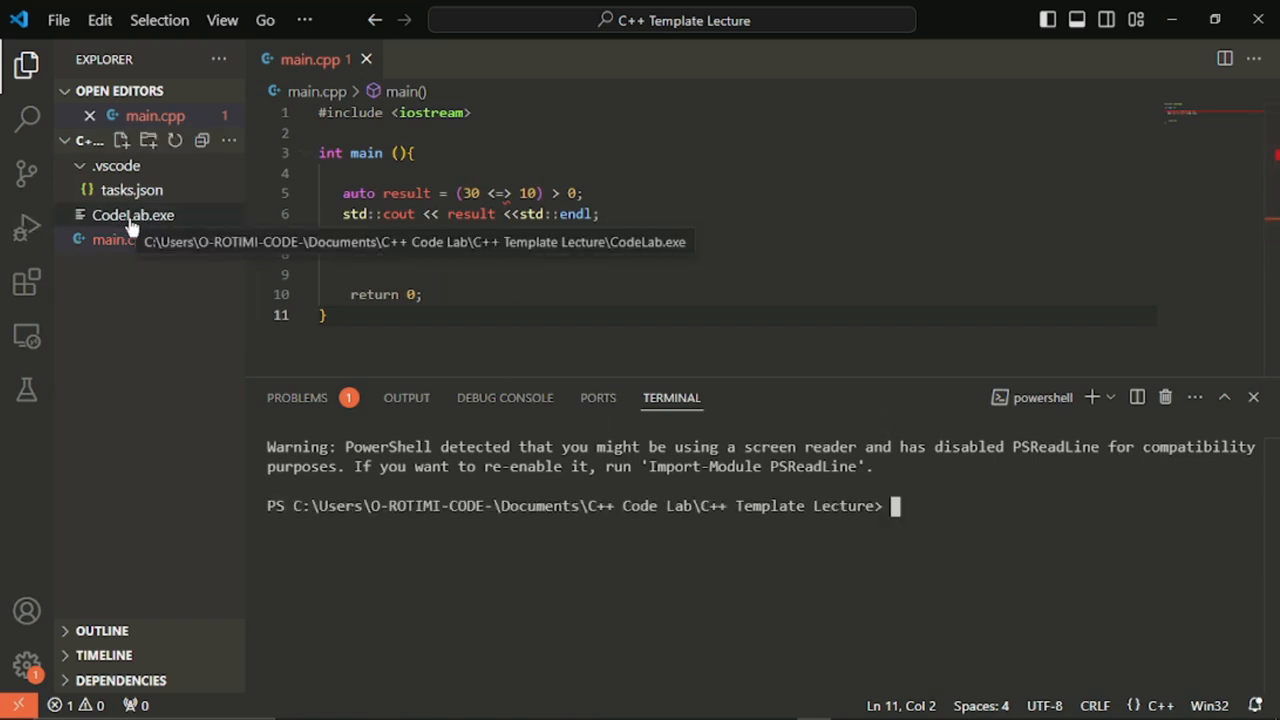
click(895, 508)
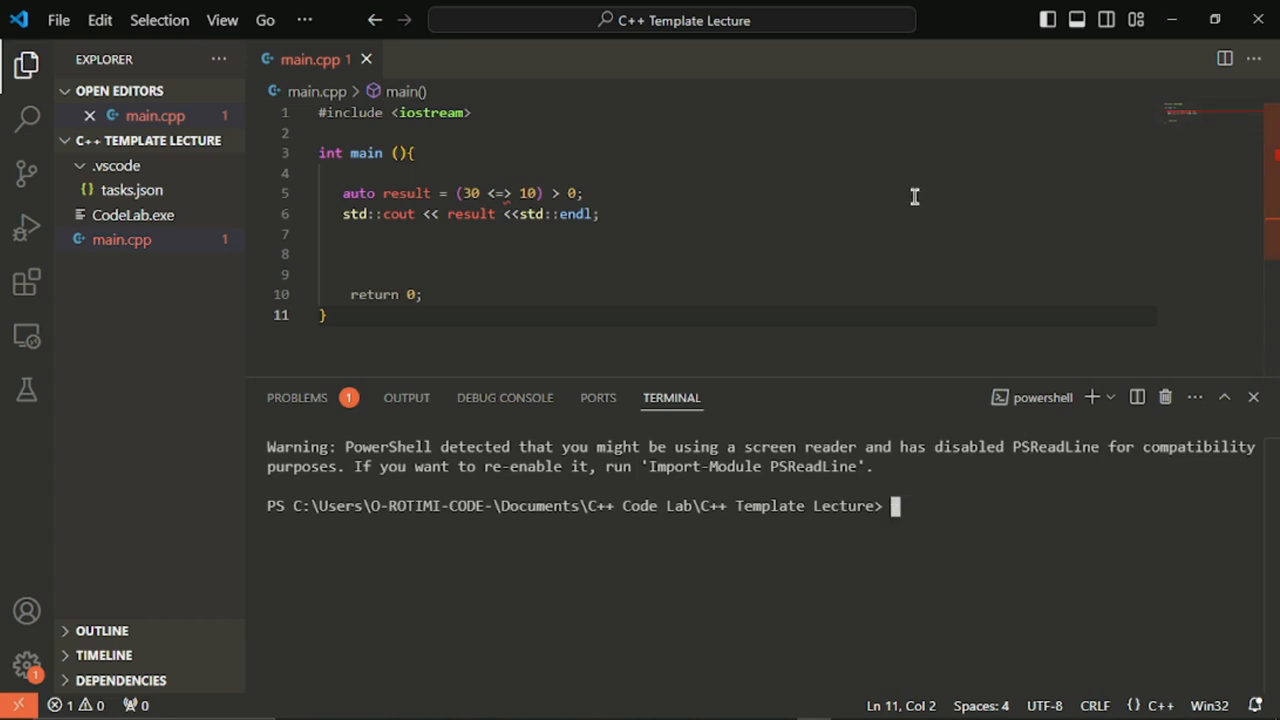
text(dir)
key(Return)
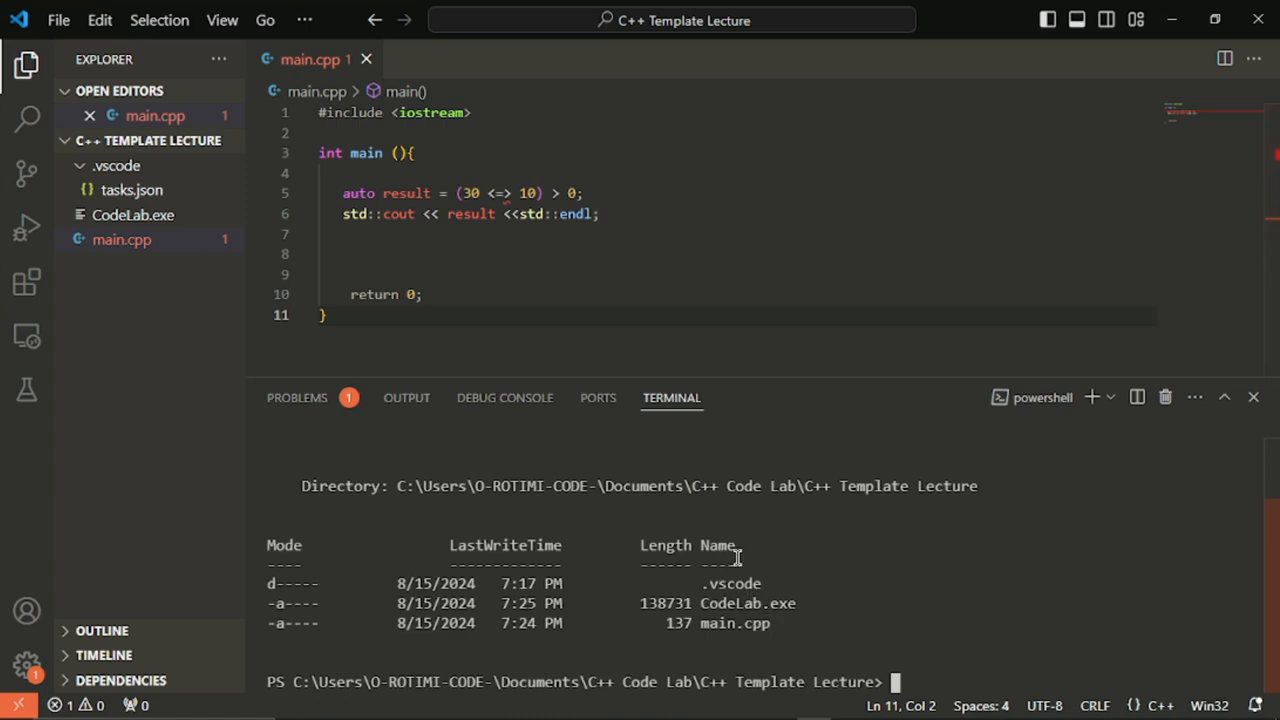
Collapse the .vscode folder, reveal CodeLab.exe in File Explorer, view it in a smaller window, and close that window
click(80, 166)
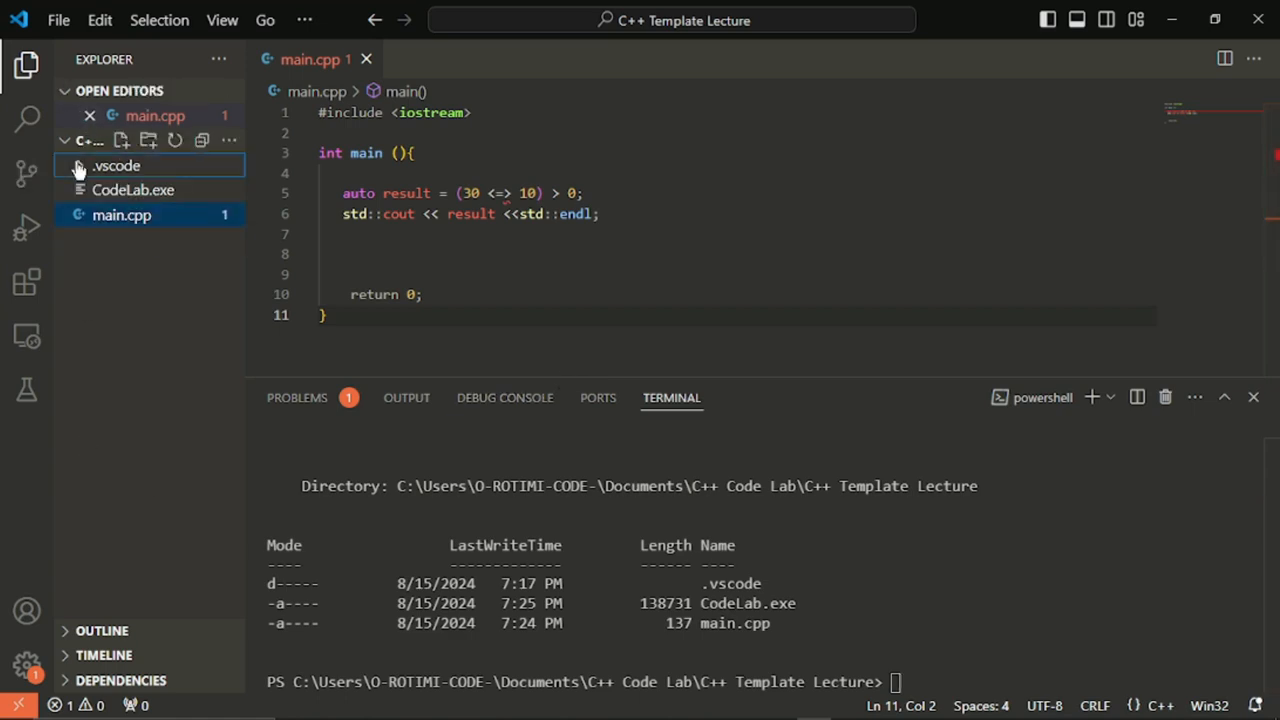
right_click(148, 190)
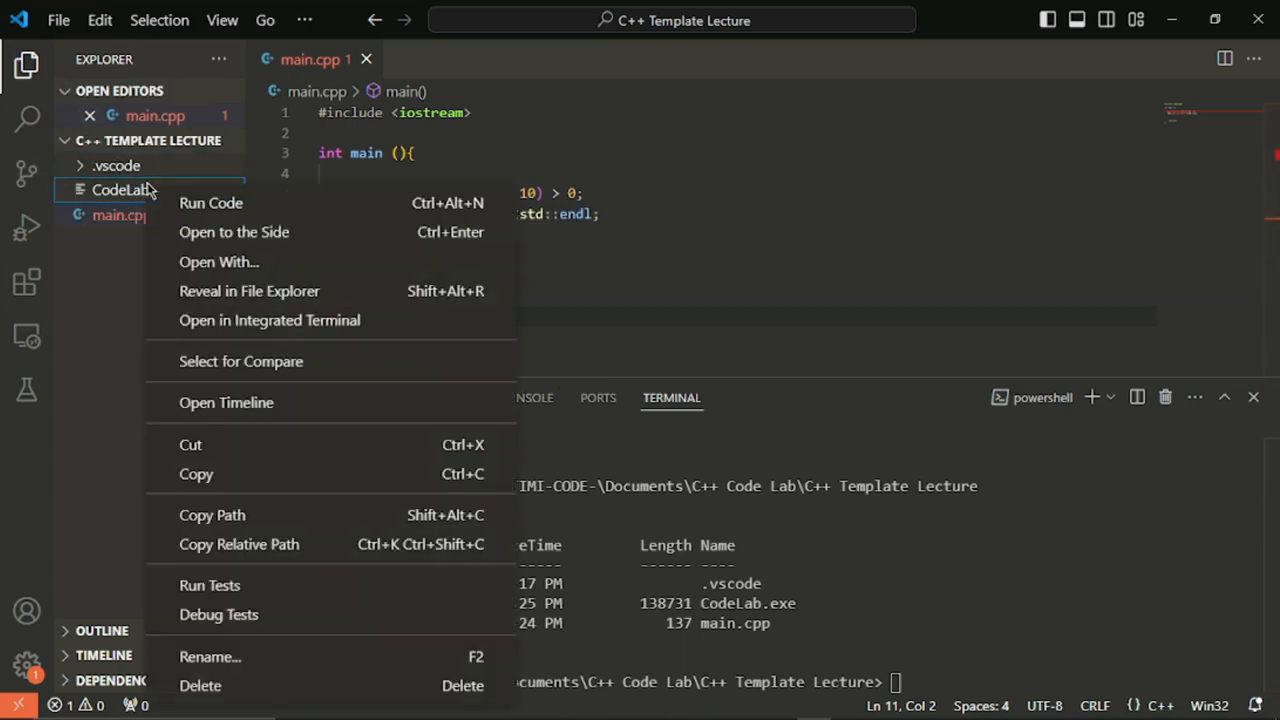
click(265, 292)
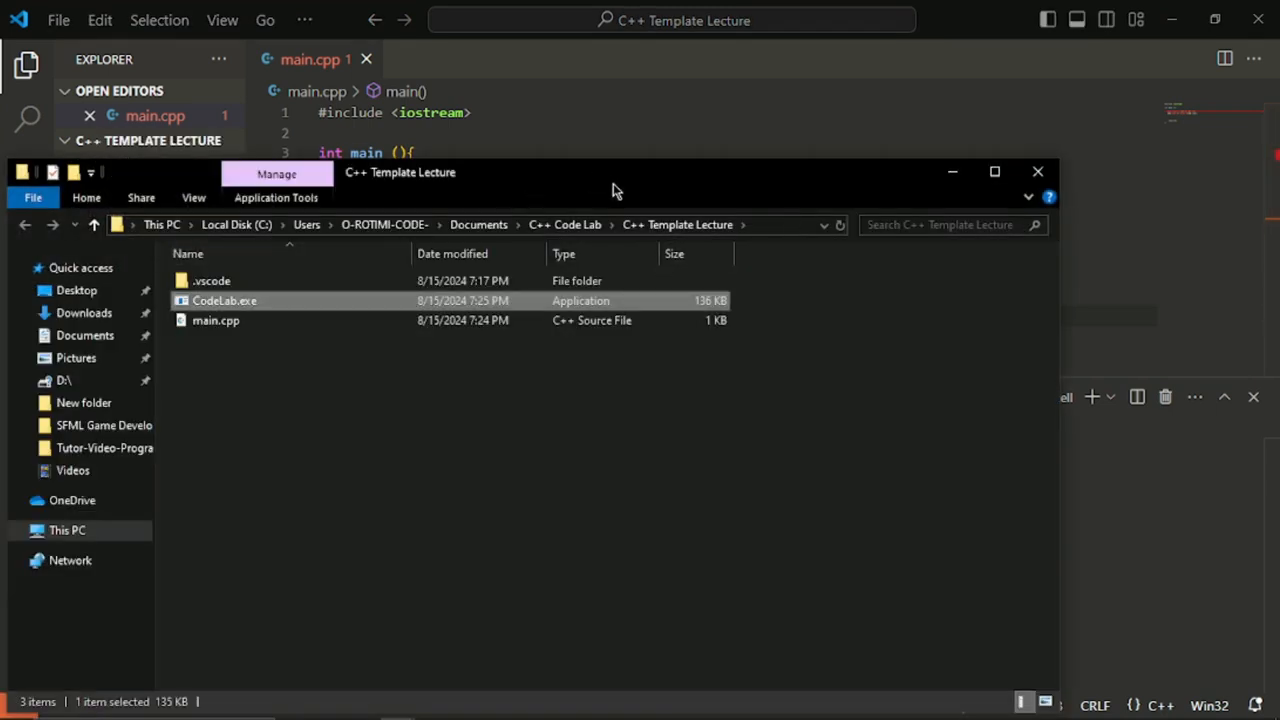
drag(614, 189, 572, 223)
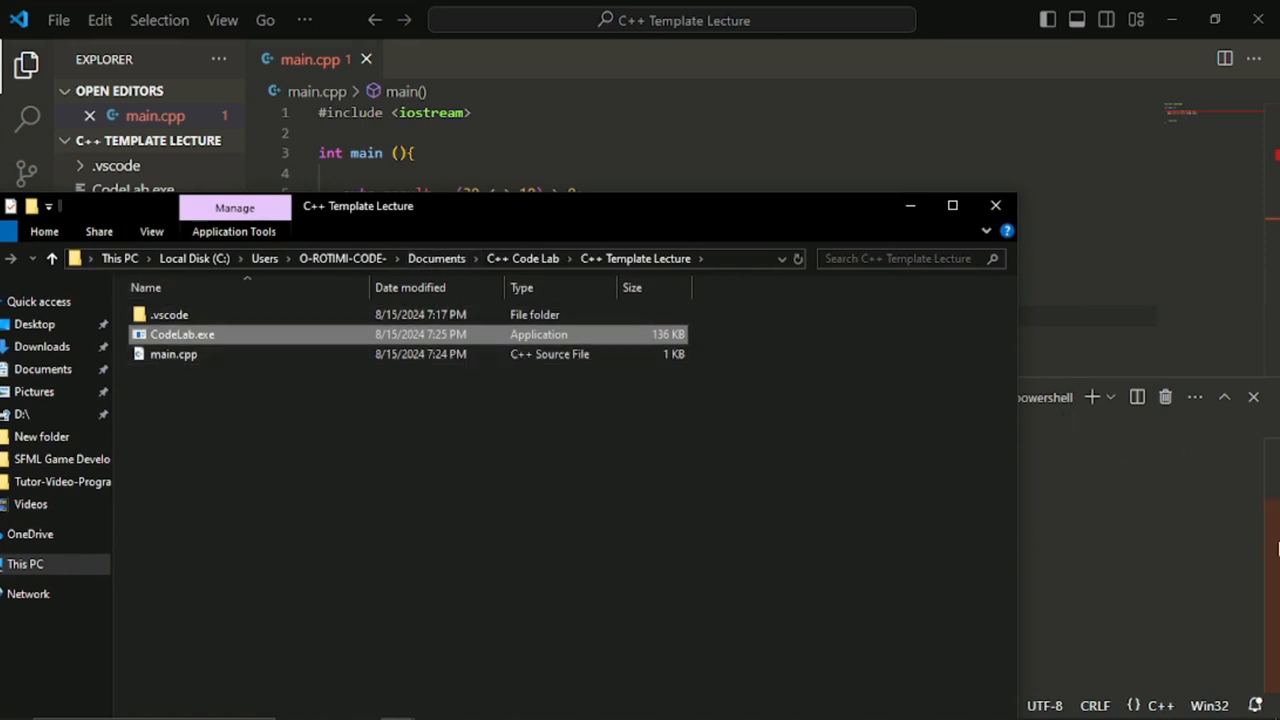
drag(1019, 197, 545, 483)
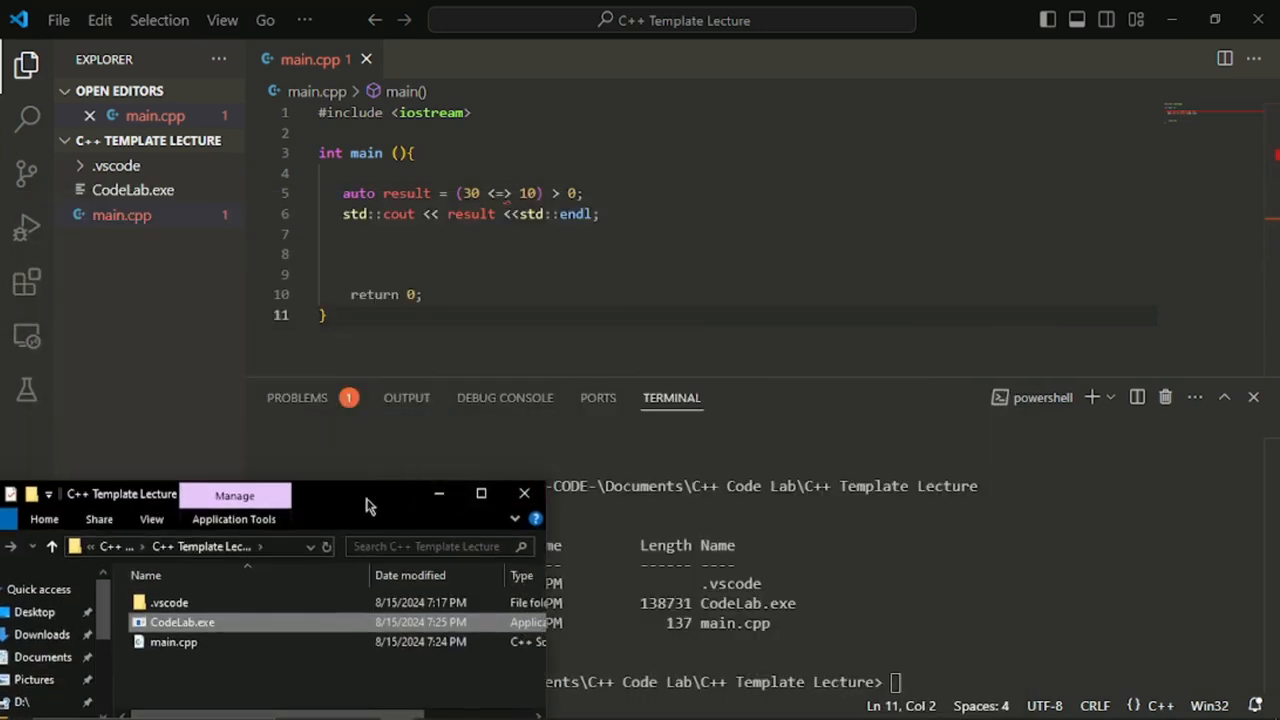
drag(366, 500, 896, 146)
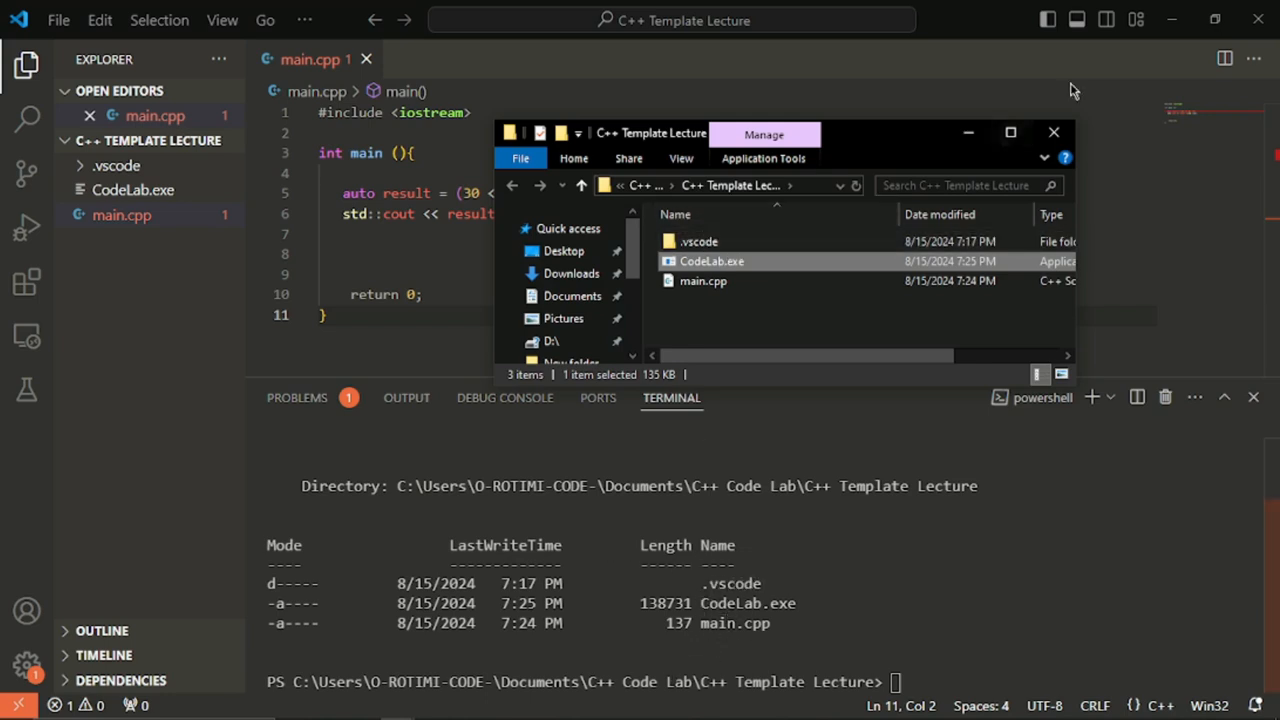
click(1054, 132)
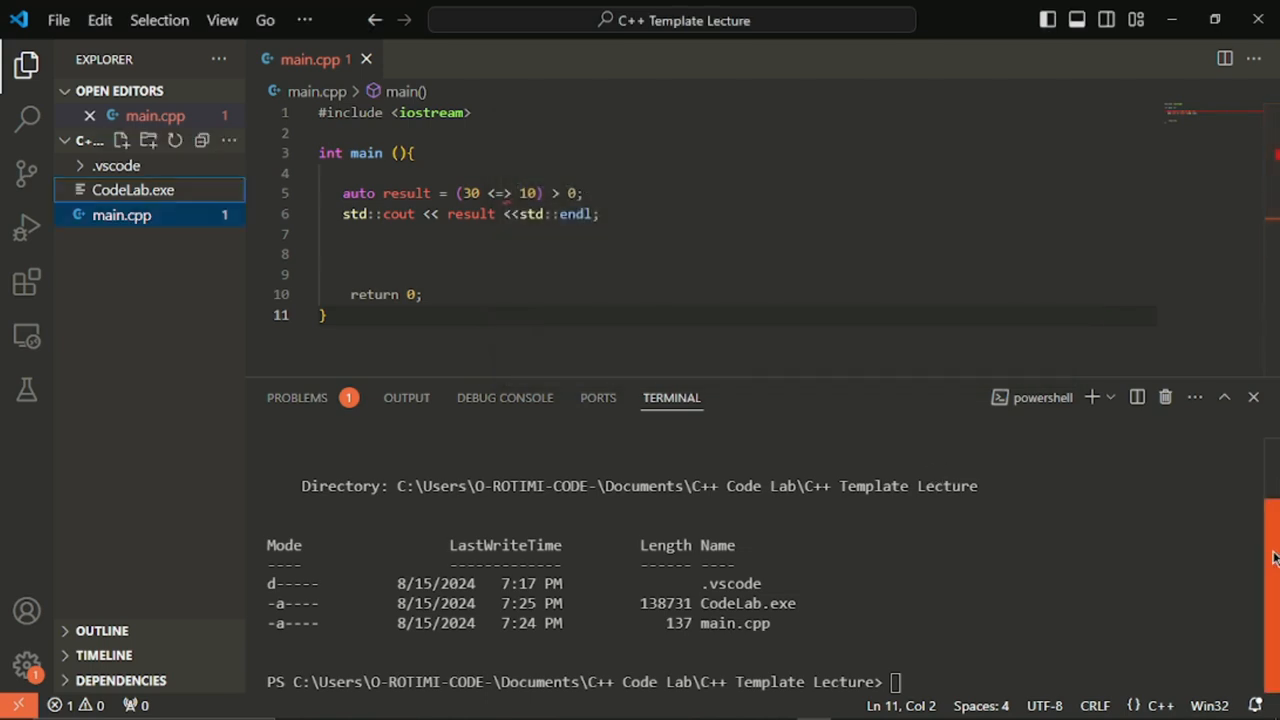
Run the compiled program in the terminal with ./CodeLab.exe
click(894, 681)
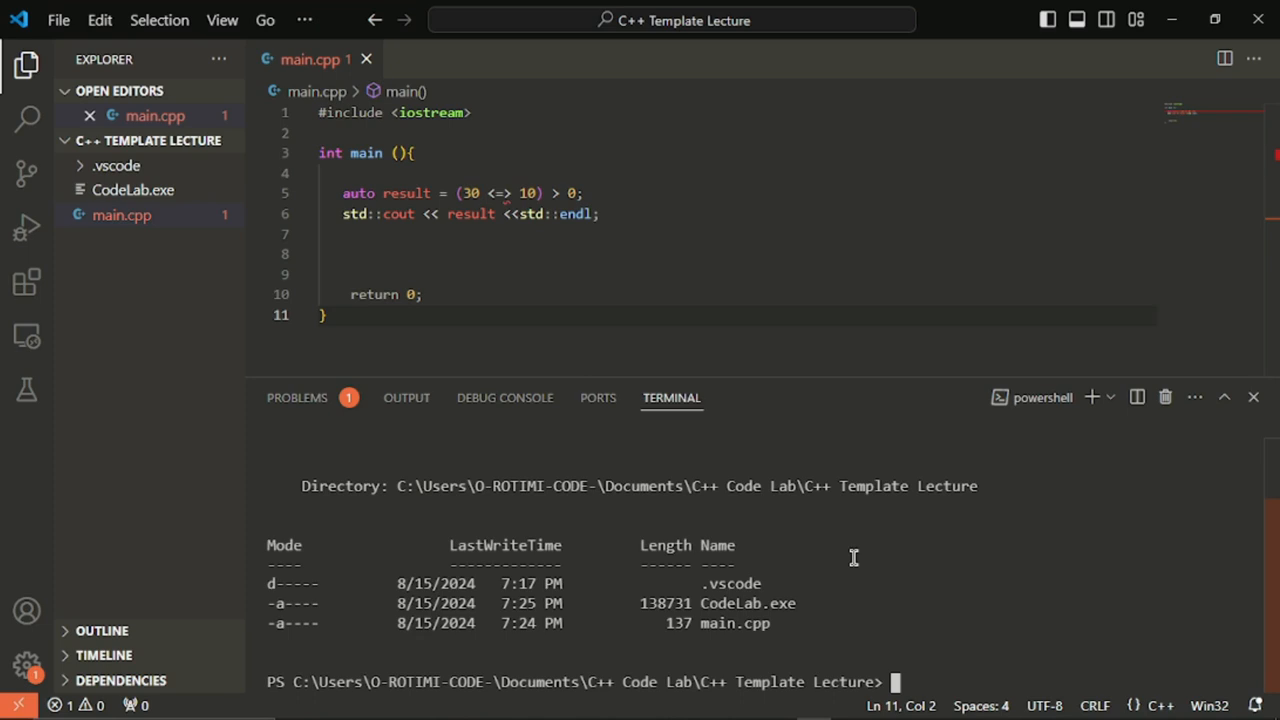
text(./Code)
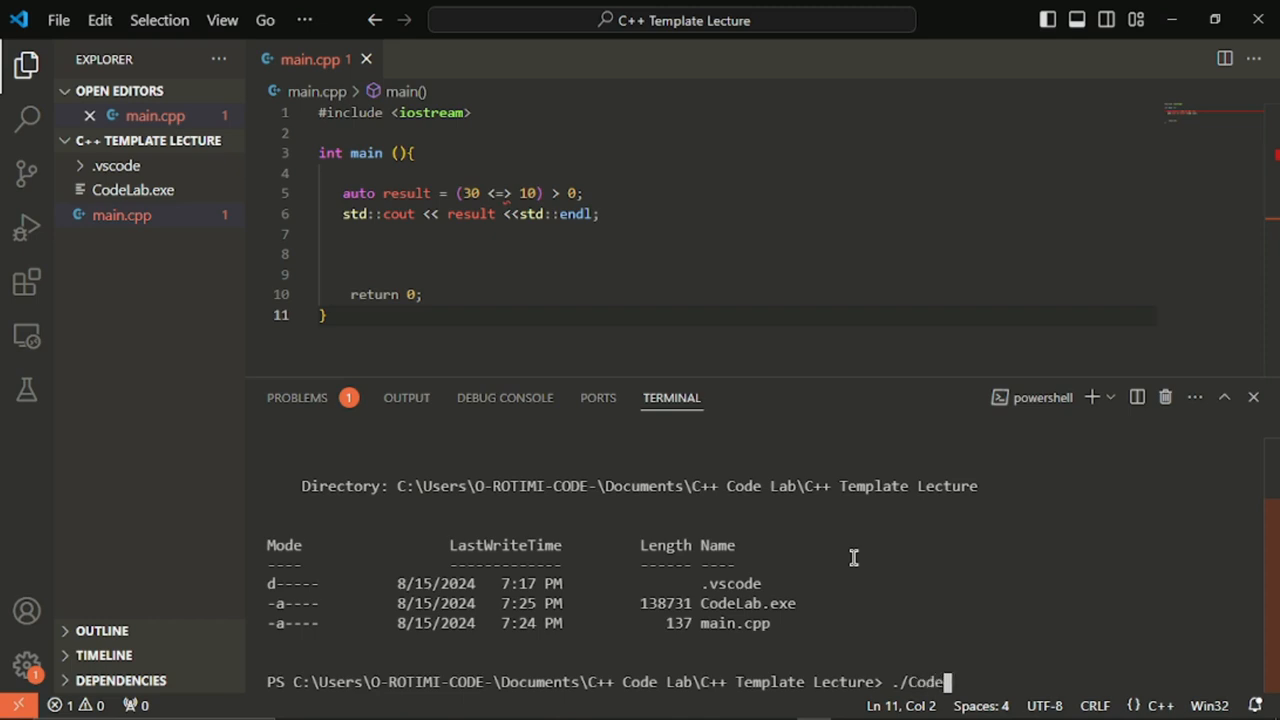
text(Lab.exe)
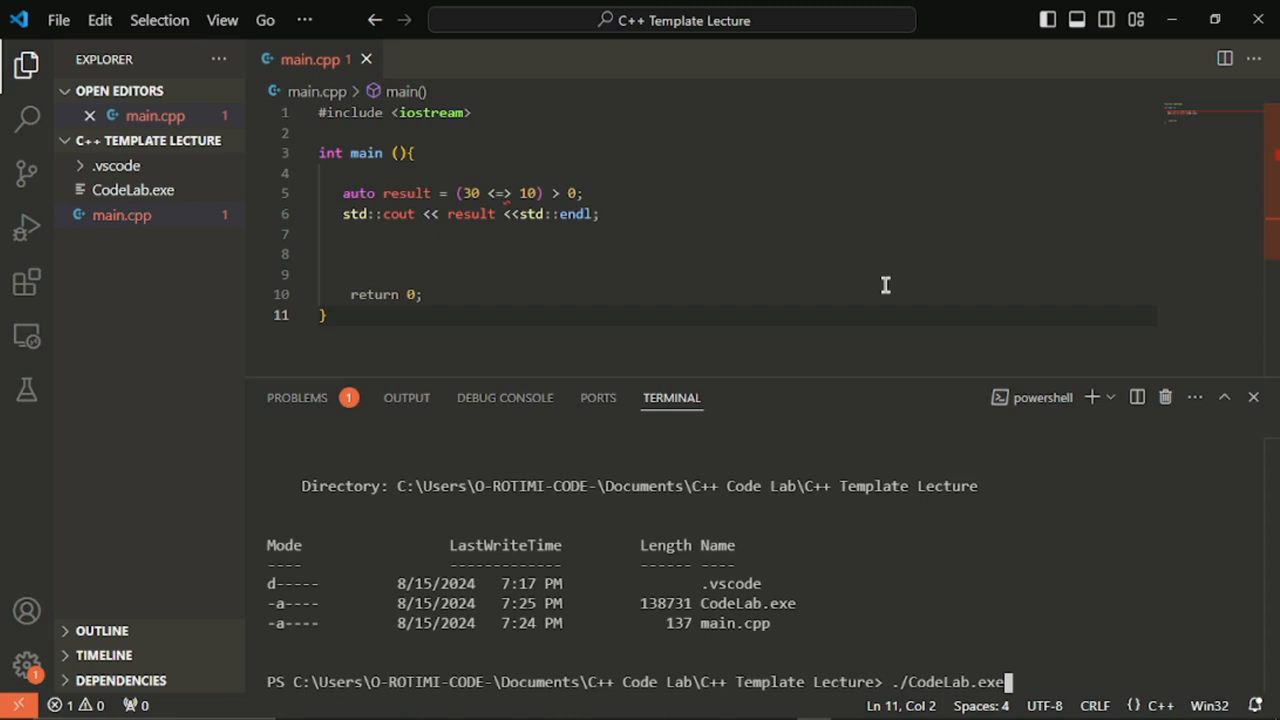
key(Return)
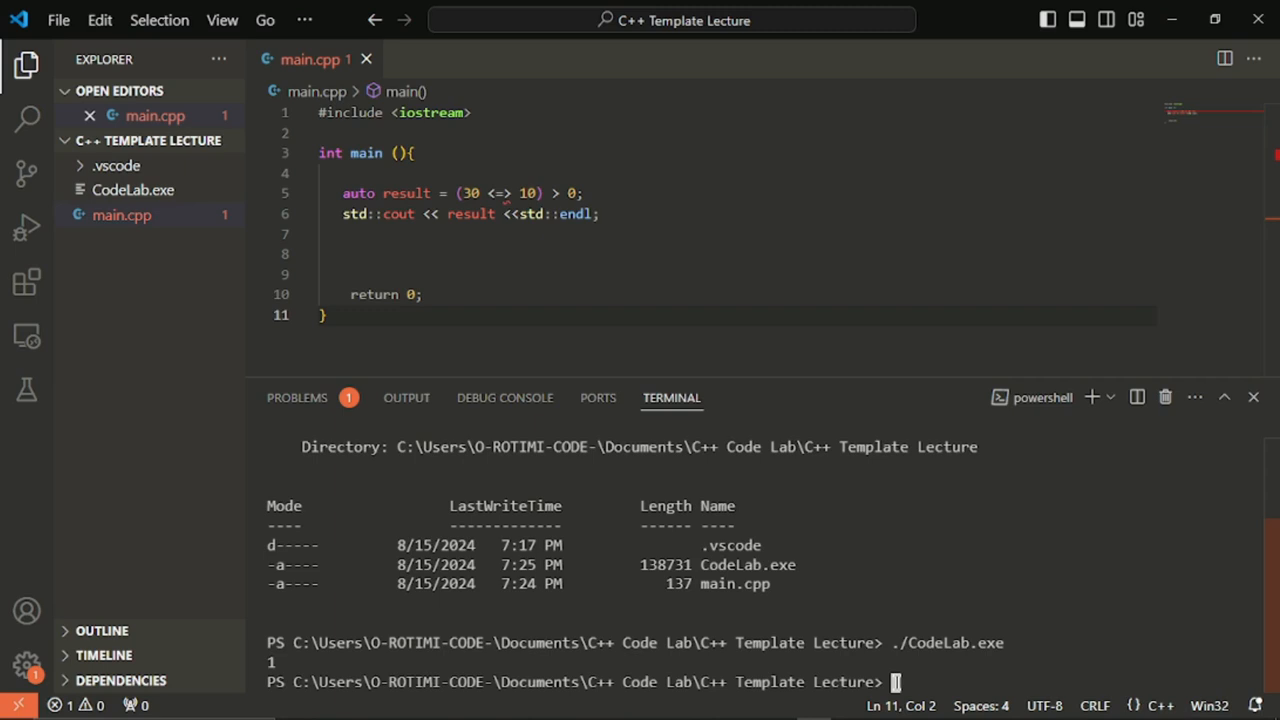
Run the program again without its file extension, using ./CodeLab
text(?)
key(BackSpace)
text(./codeLab)
key(Return)
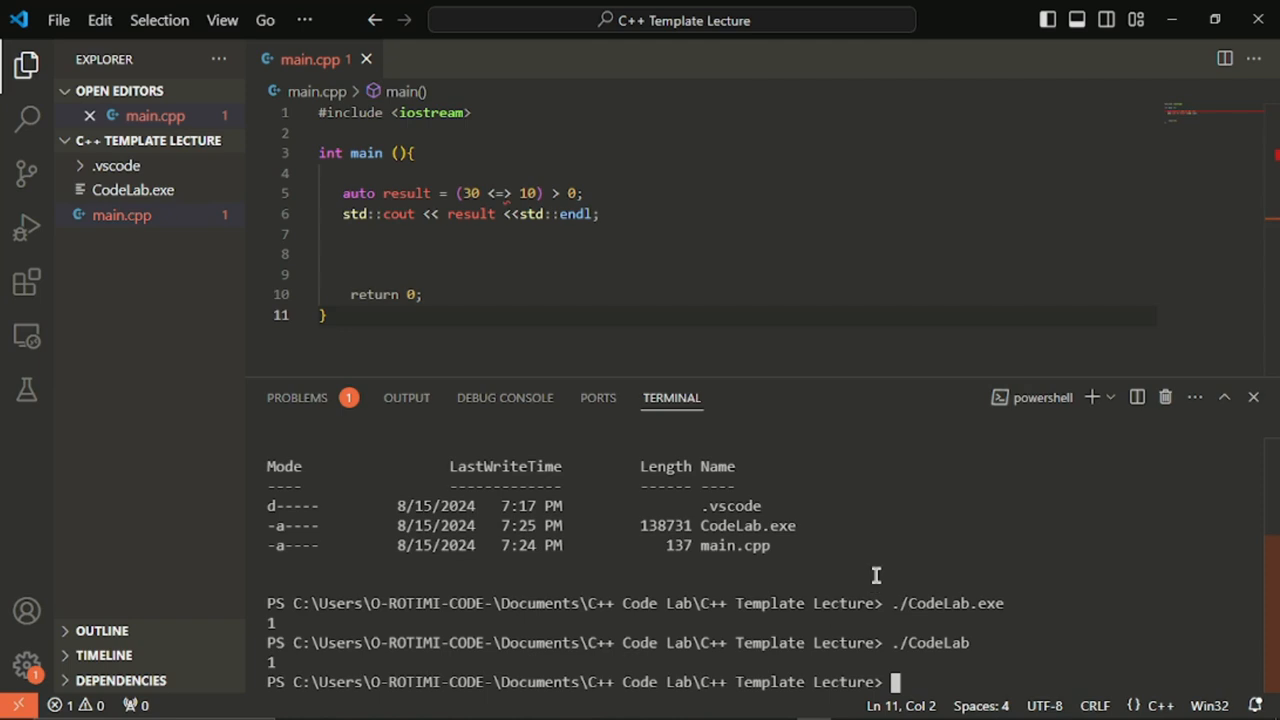
Try to run the program as CodeLab, without the ./ prefix, and read through the terminal output
text(CodeLab)
key(Return)
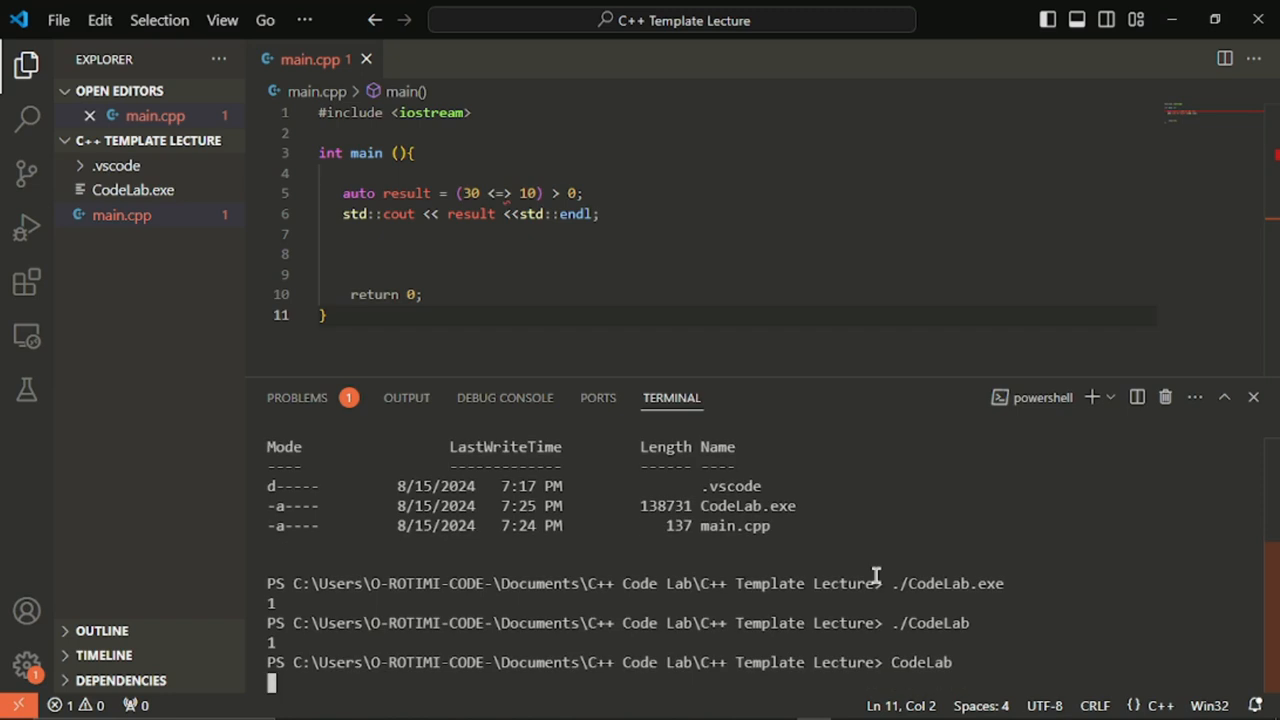
text(')
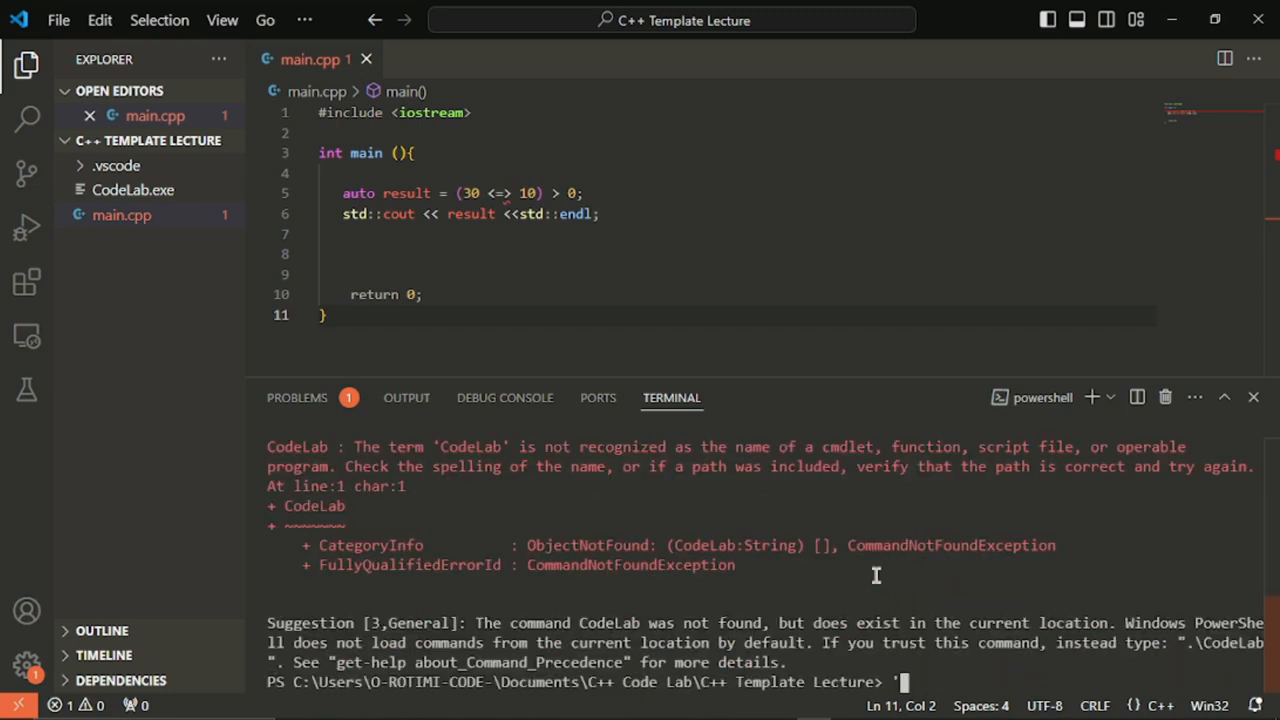
scroll(1275, 590, up, 3)
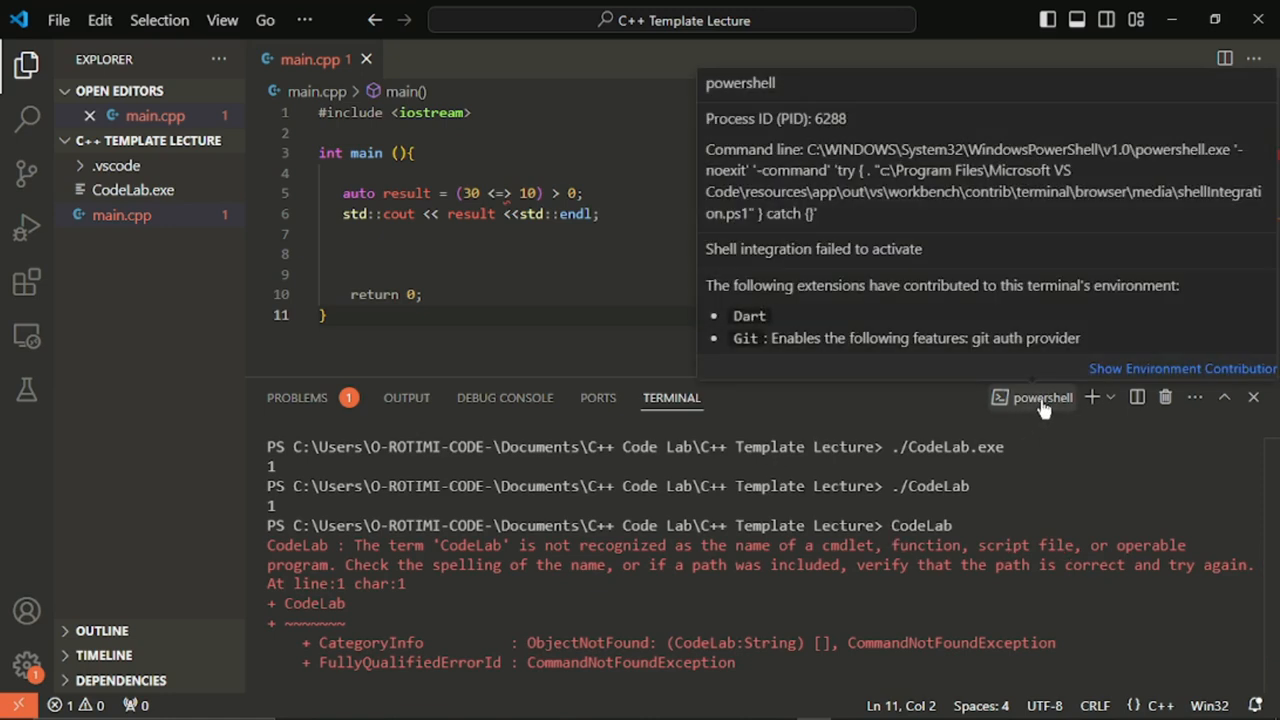
drag(1275, 608, 1275, 655)
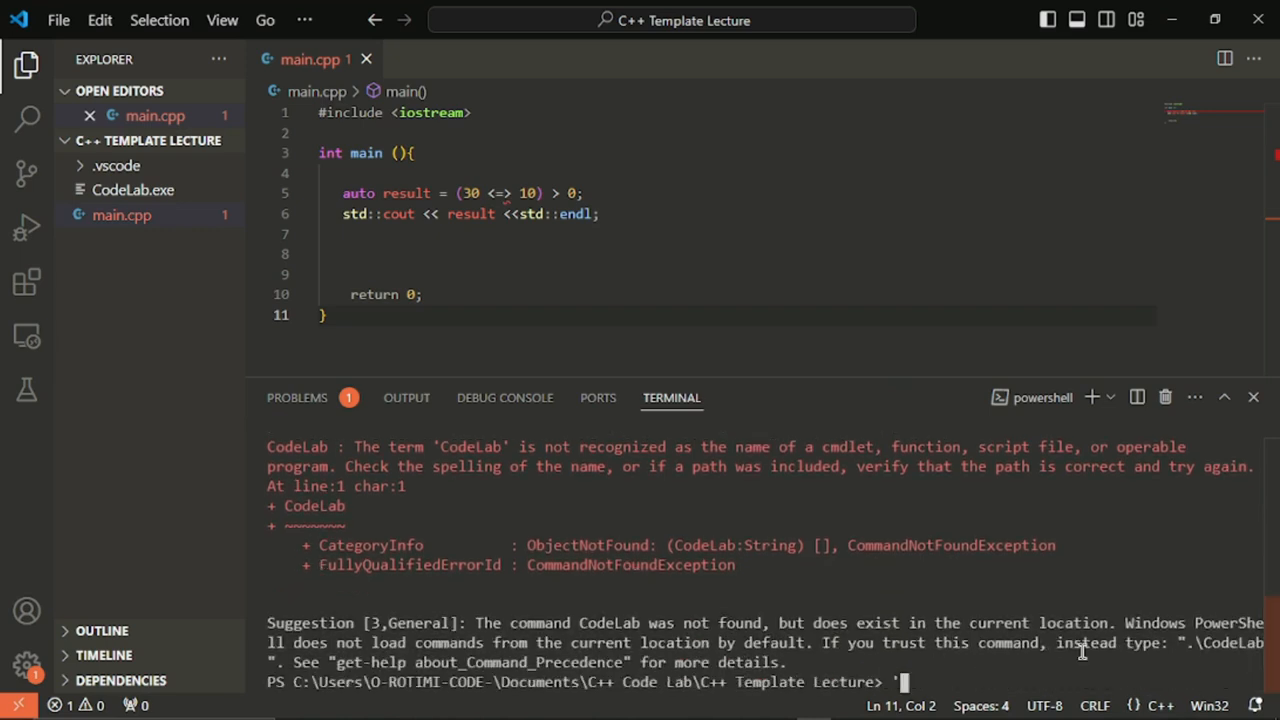
Try to clear and leave the PowerShell session with cls and exit, and kill the terminal
text(cl)
key(Return)
text(cls)
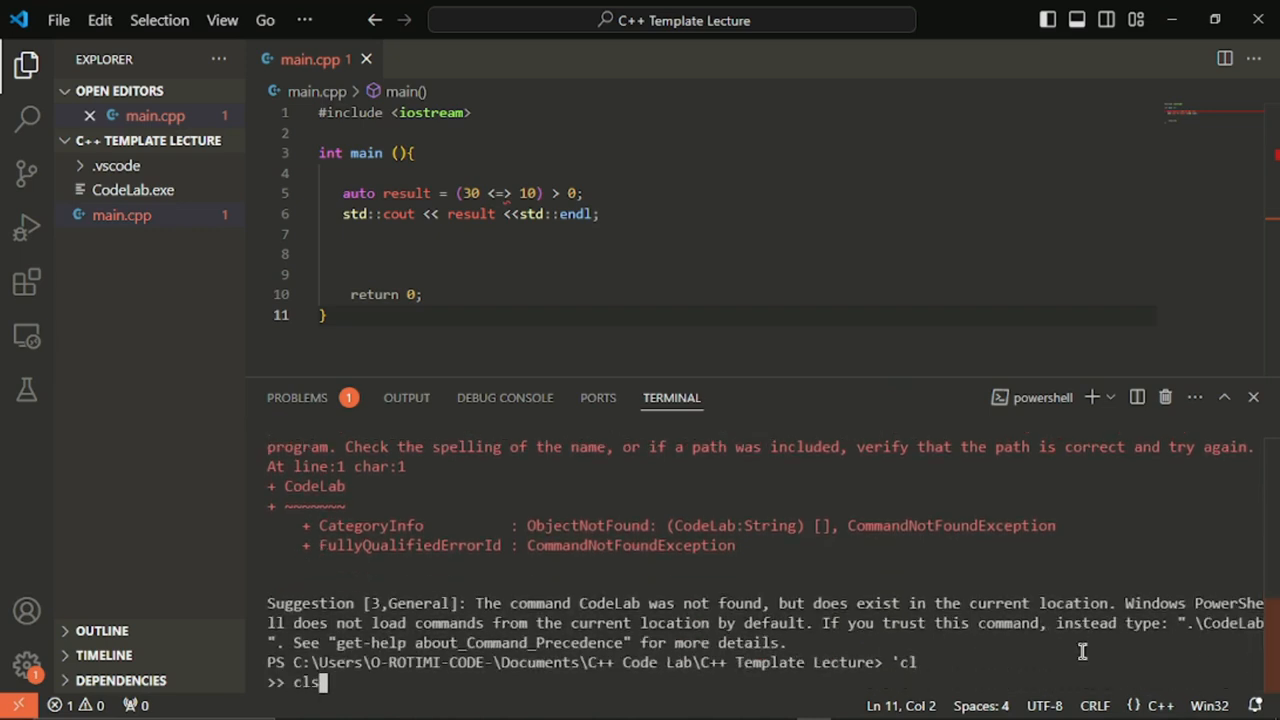
key(Return)
text(clsexit)
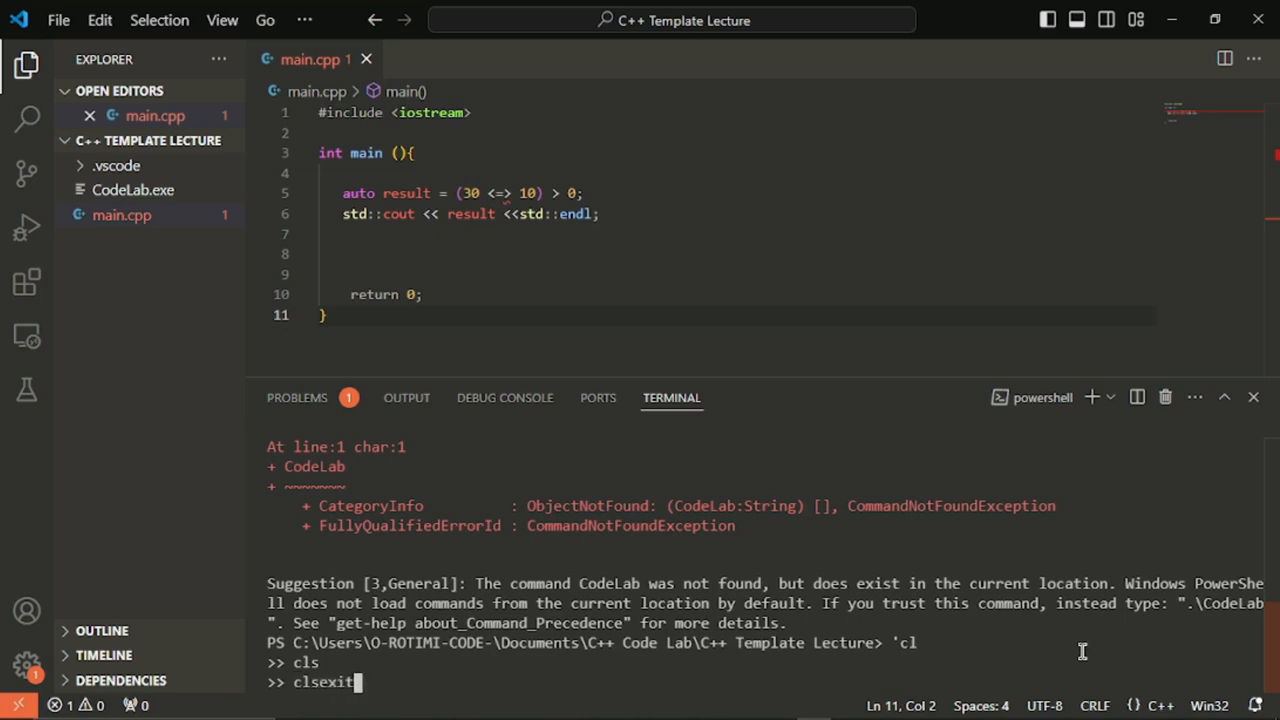
key(Return)
text(exit)
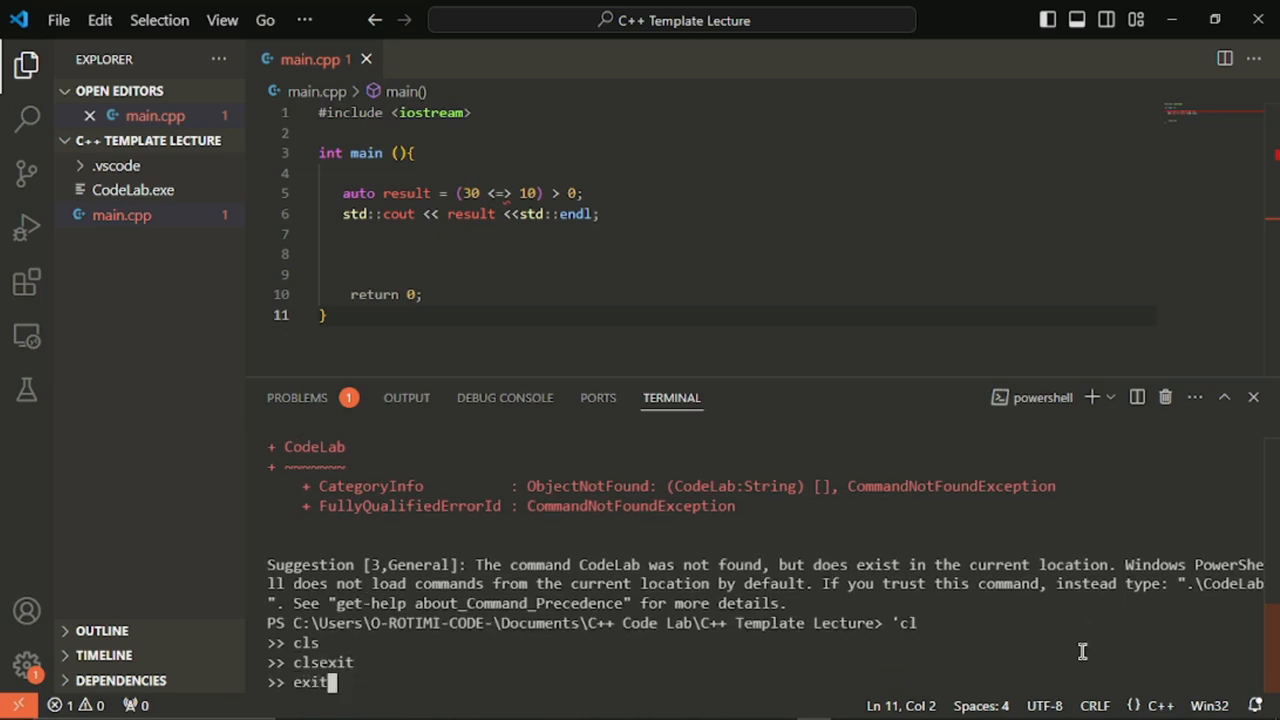
key(Return)
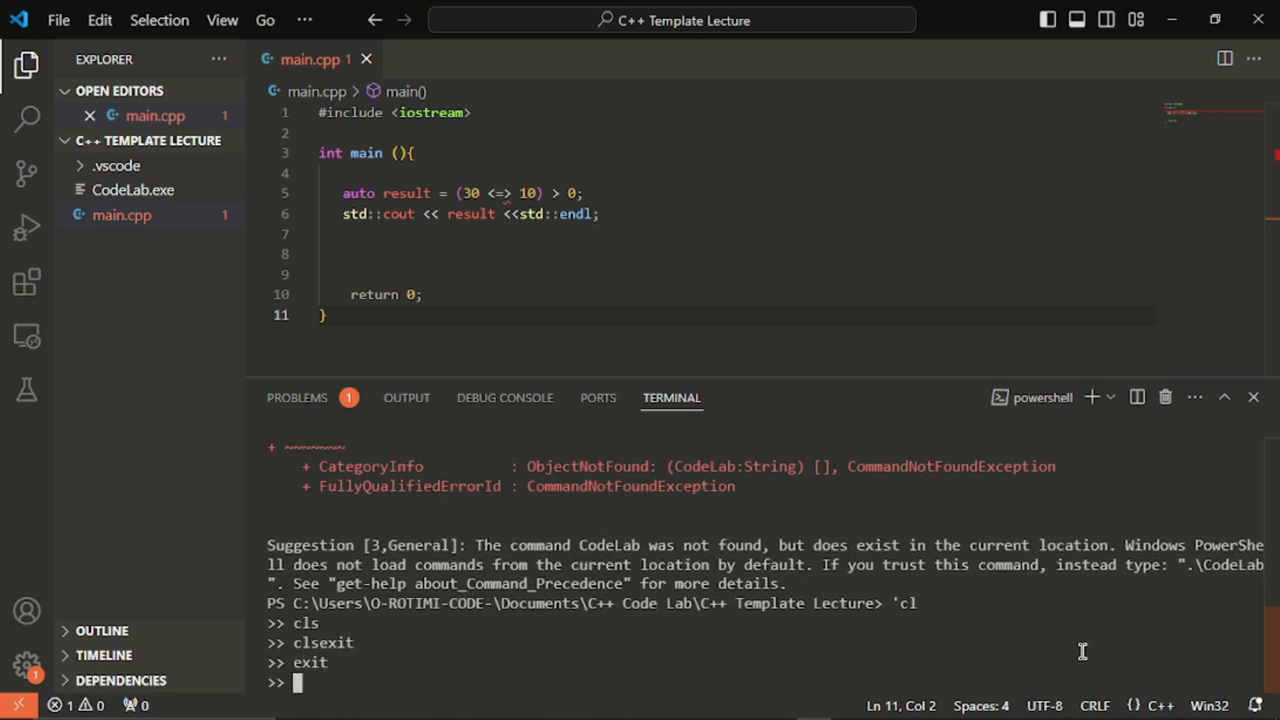
click(1165, 400)
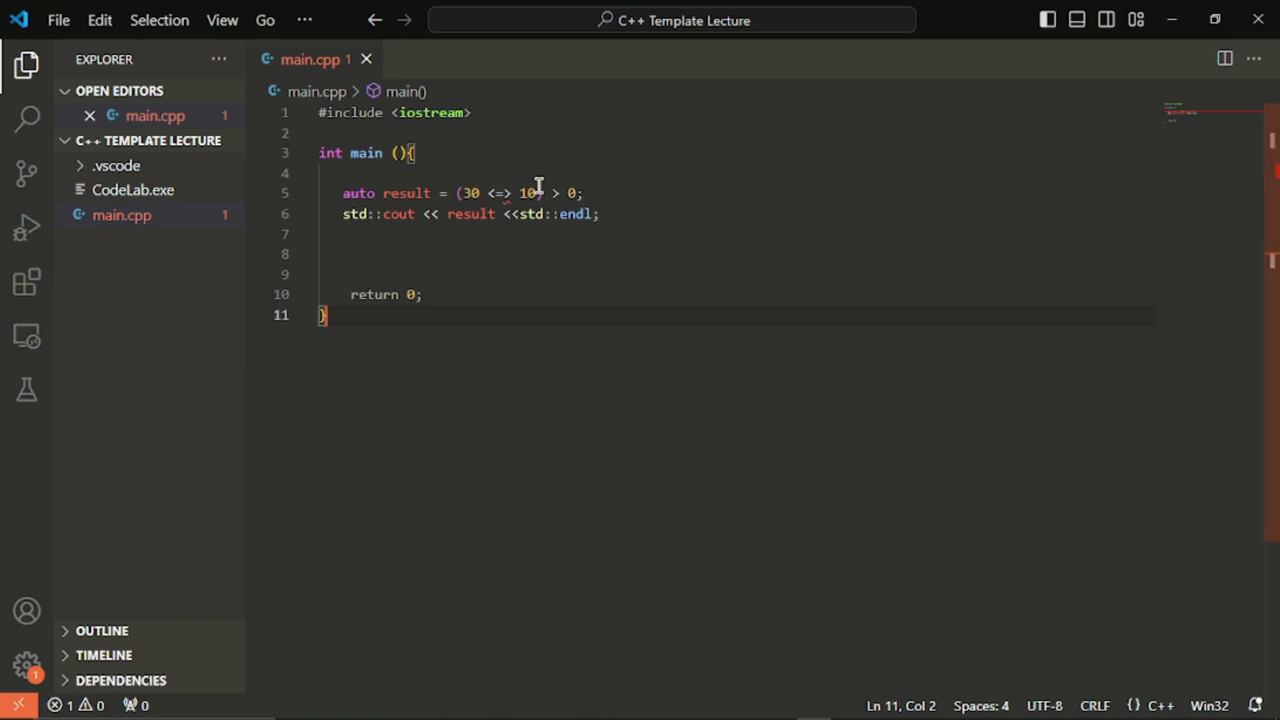
click(305, 21)
mouse_move(358, 97)
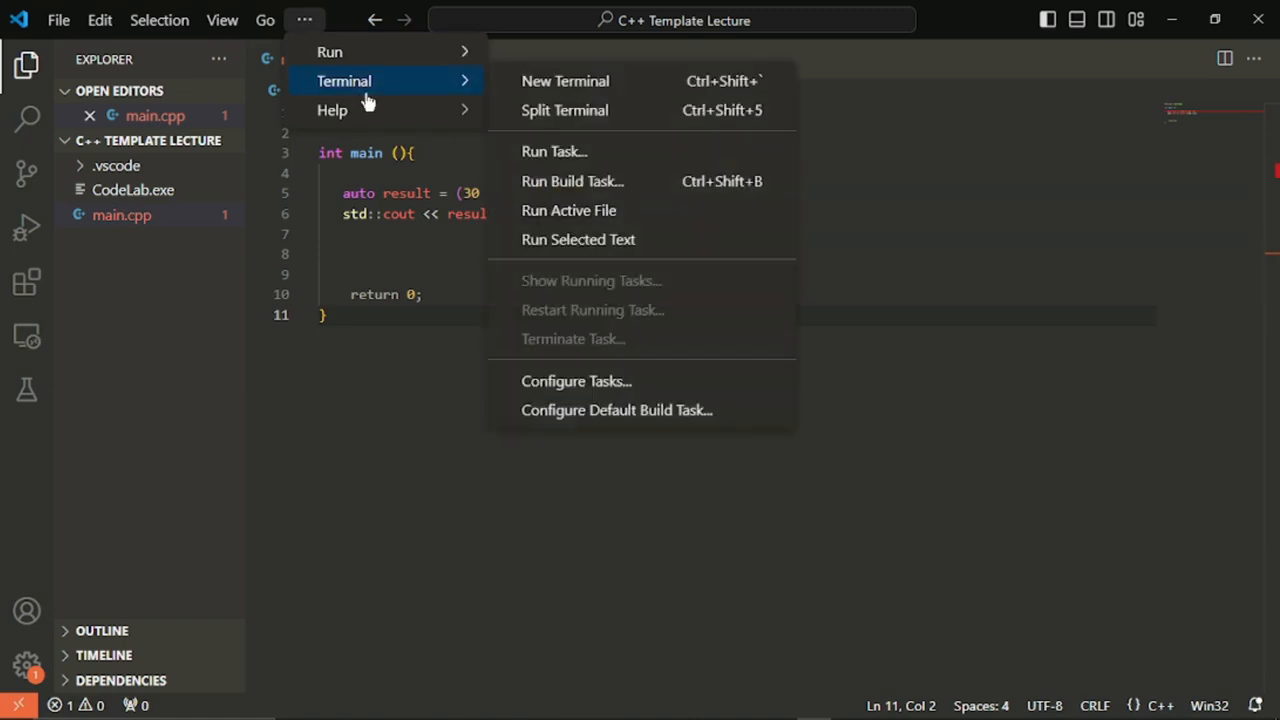
click(590, 192)
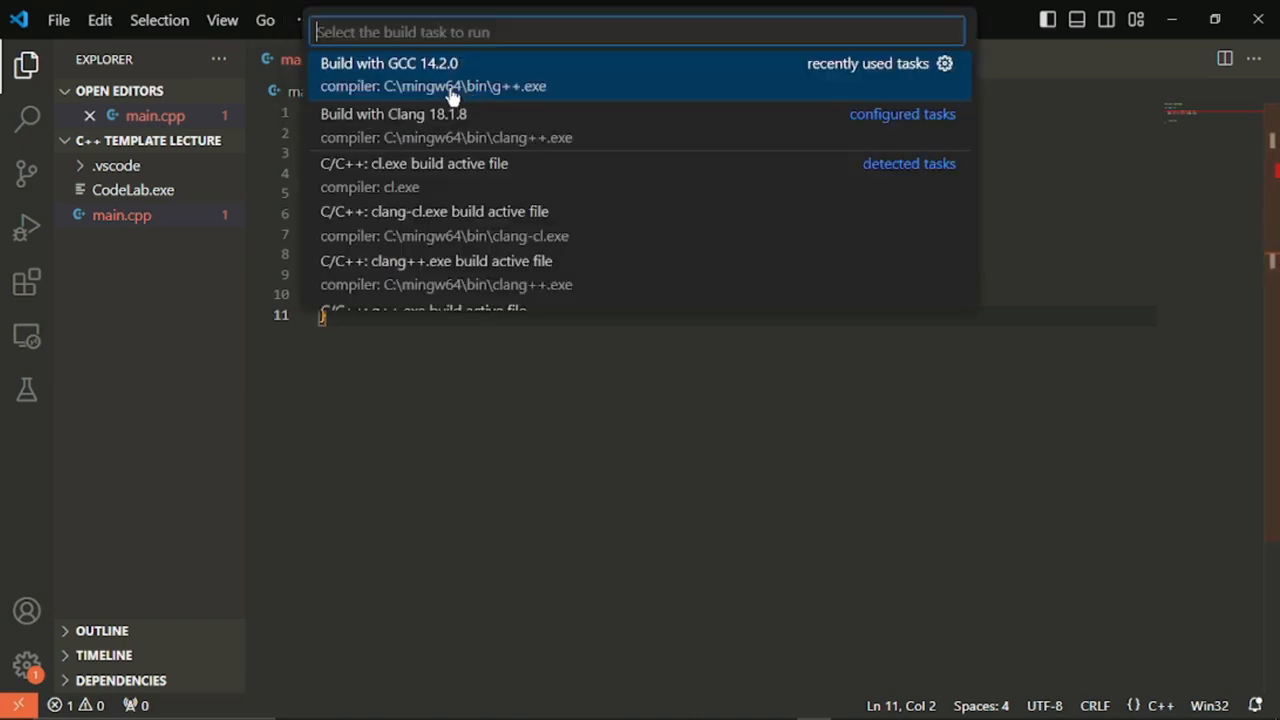
click(629, 486)
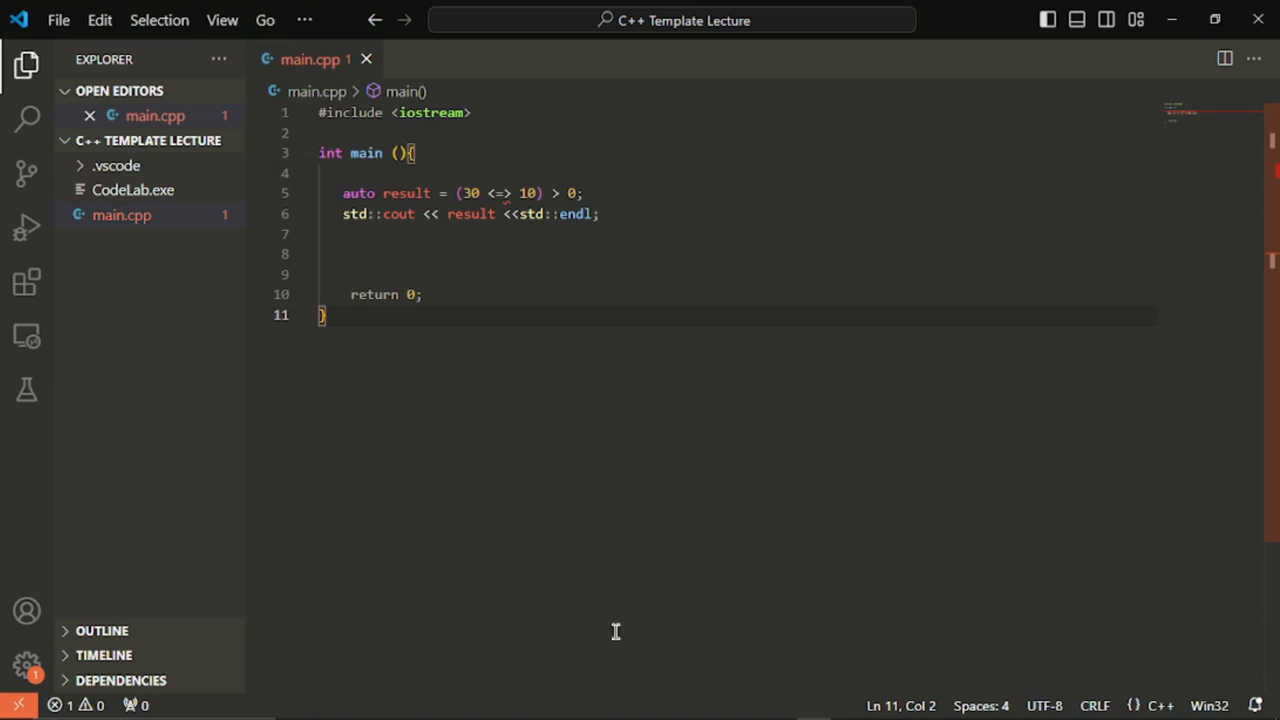
Add a task entry to tasks.json by configuring the "C/C++: cl.exe build active file" task
click(305, 22)
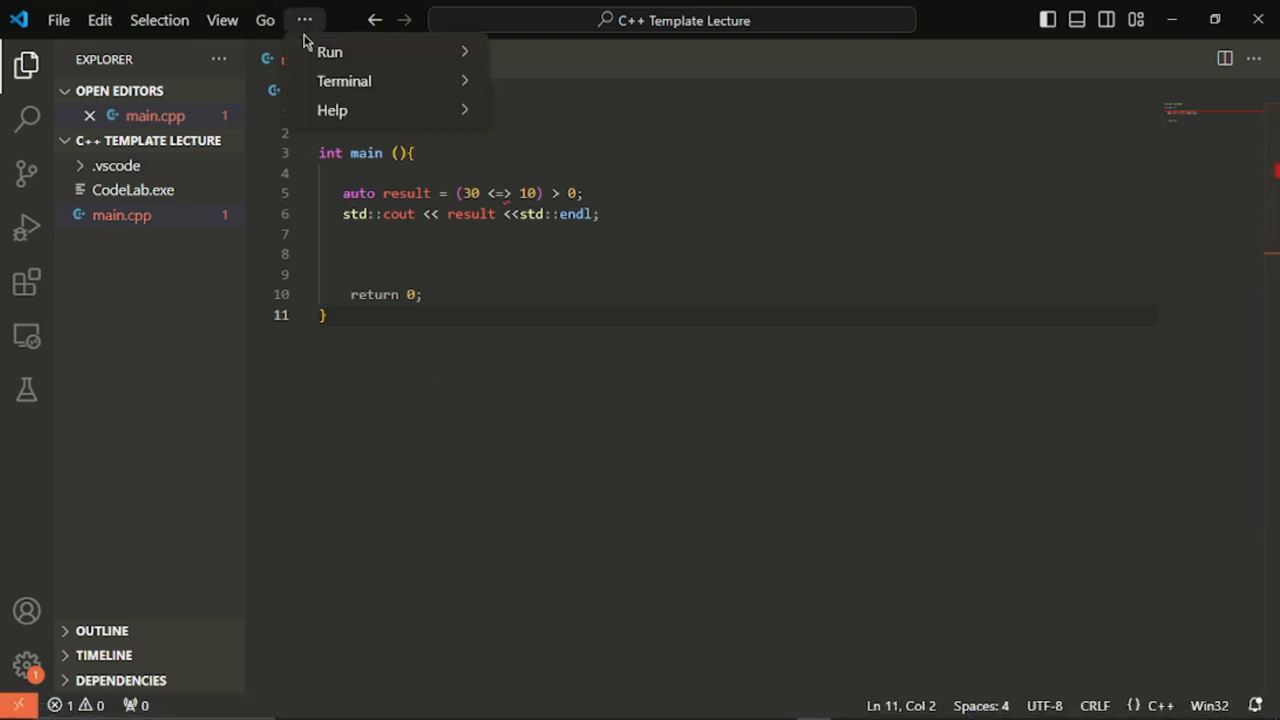
mouse_move(340, 95)
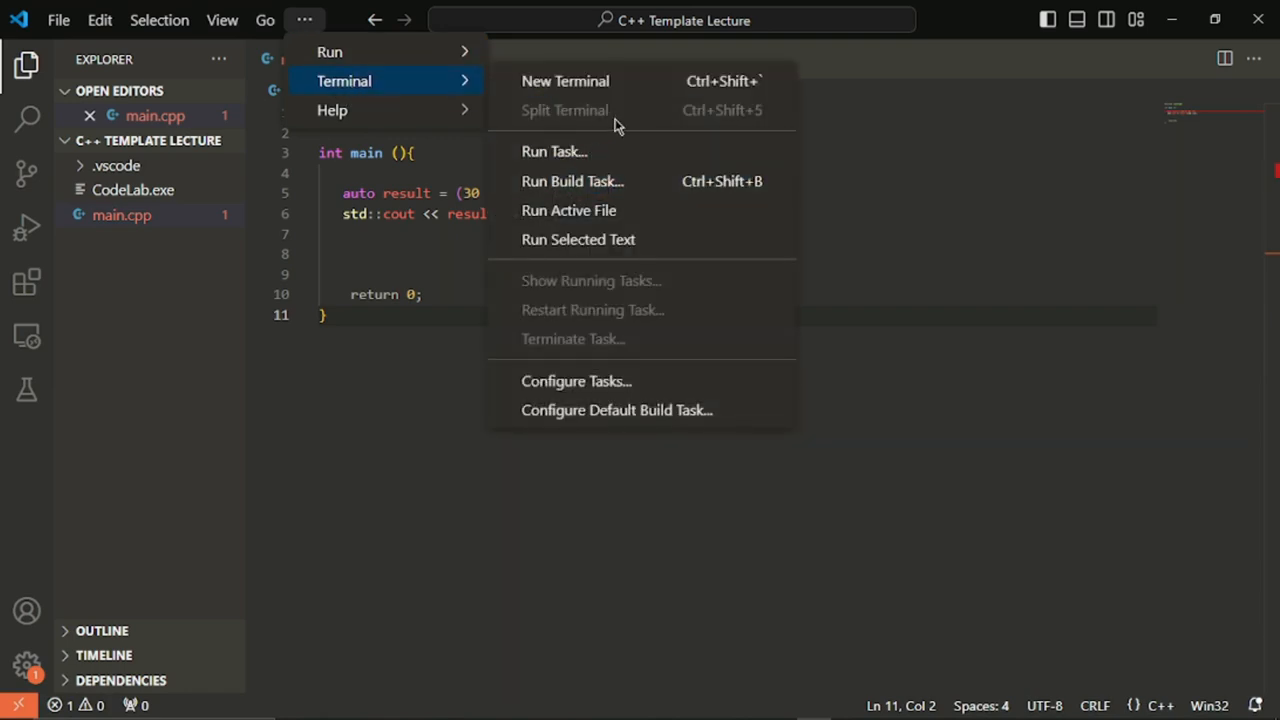
click(648, 380)
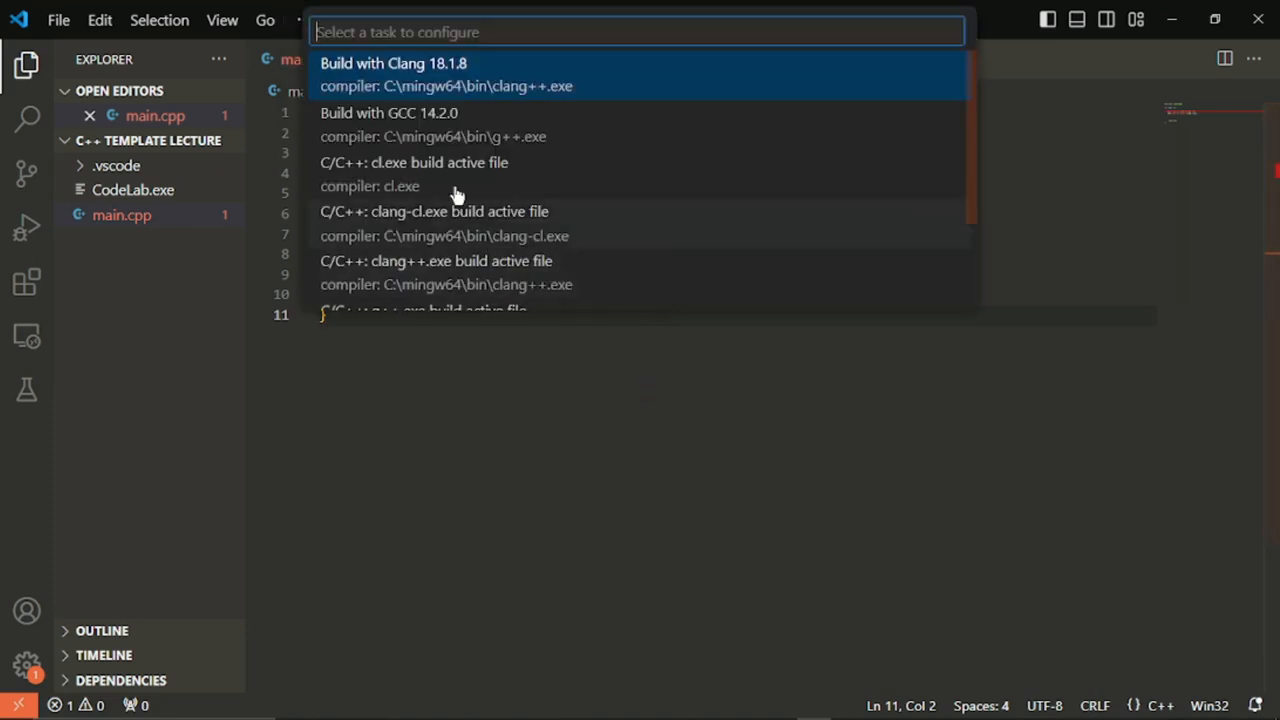
drag(971, 100, 986, 146)
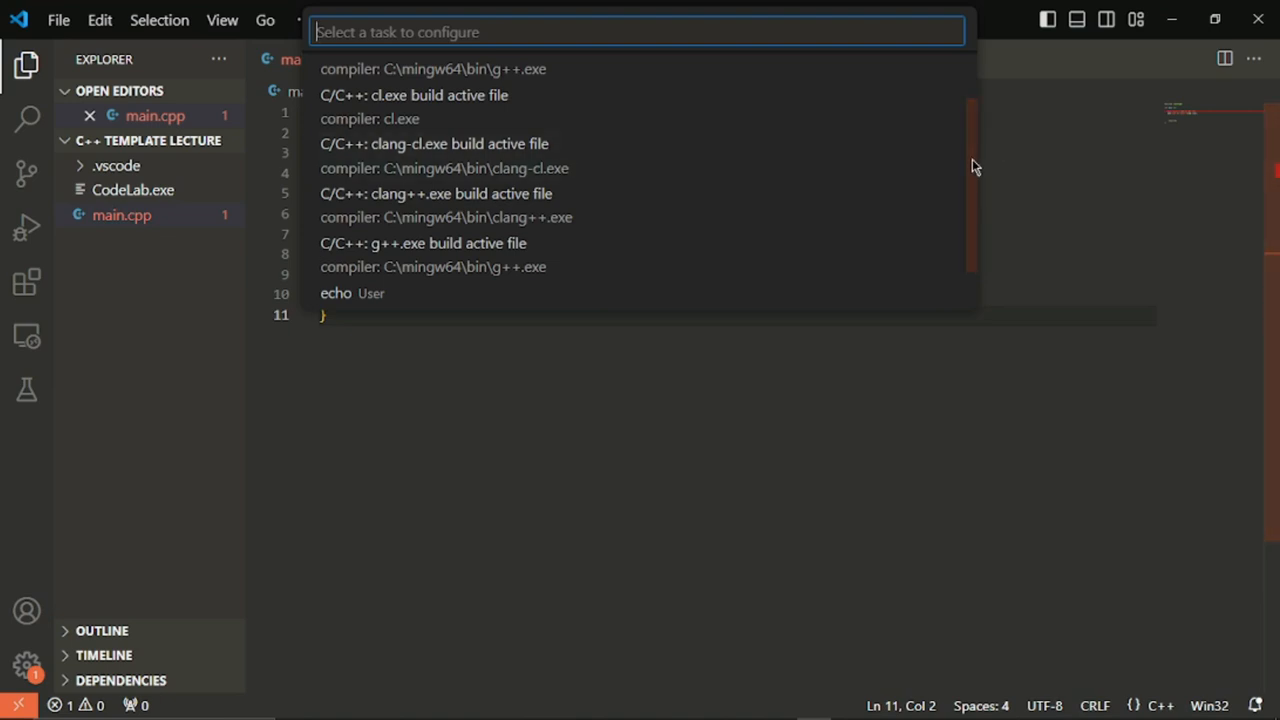
click(457, 109)
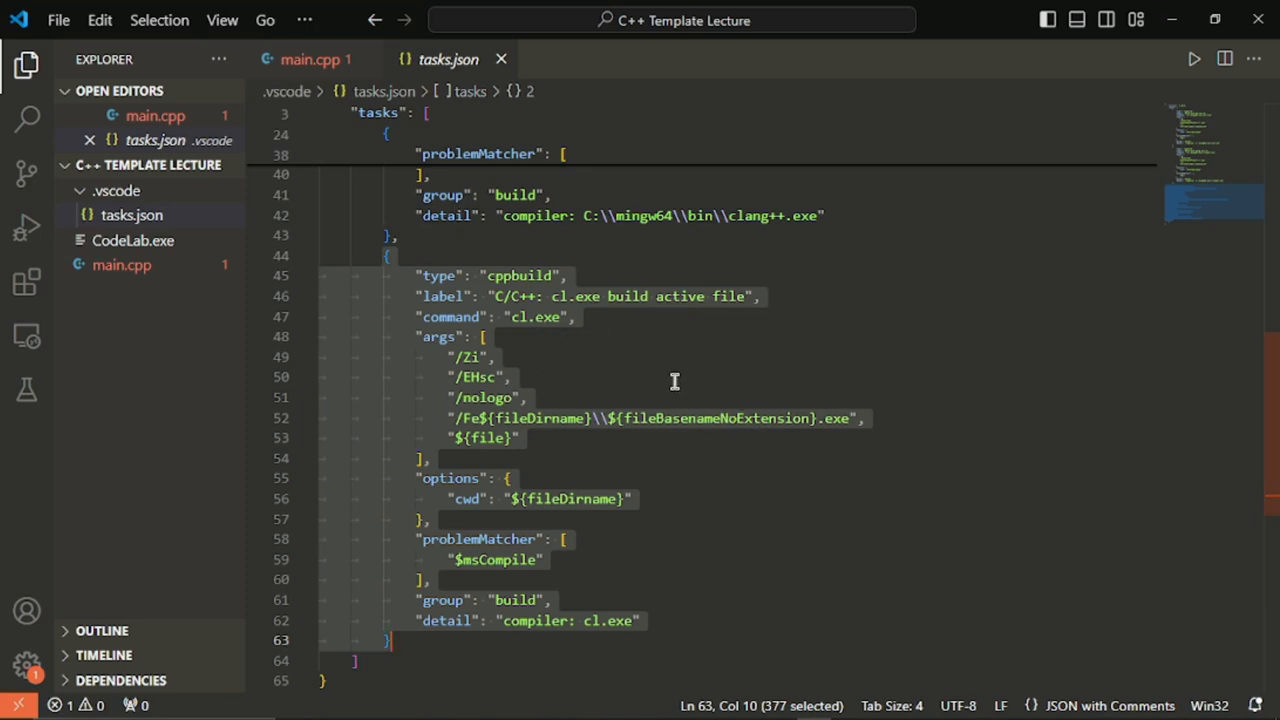
Set the label of the new cl.exe task in tasks.json to "Build with MSVC"
click(636, 296)
drag(613, 296, 501, 290)
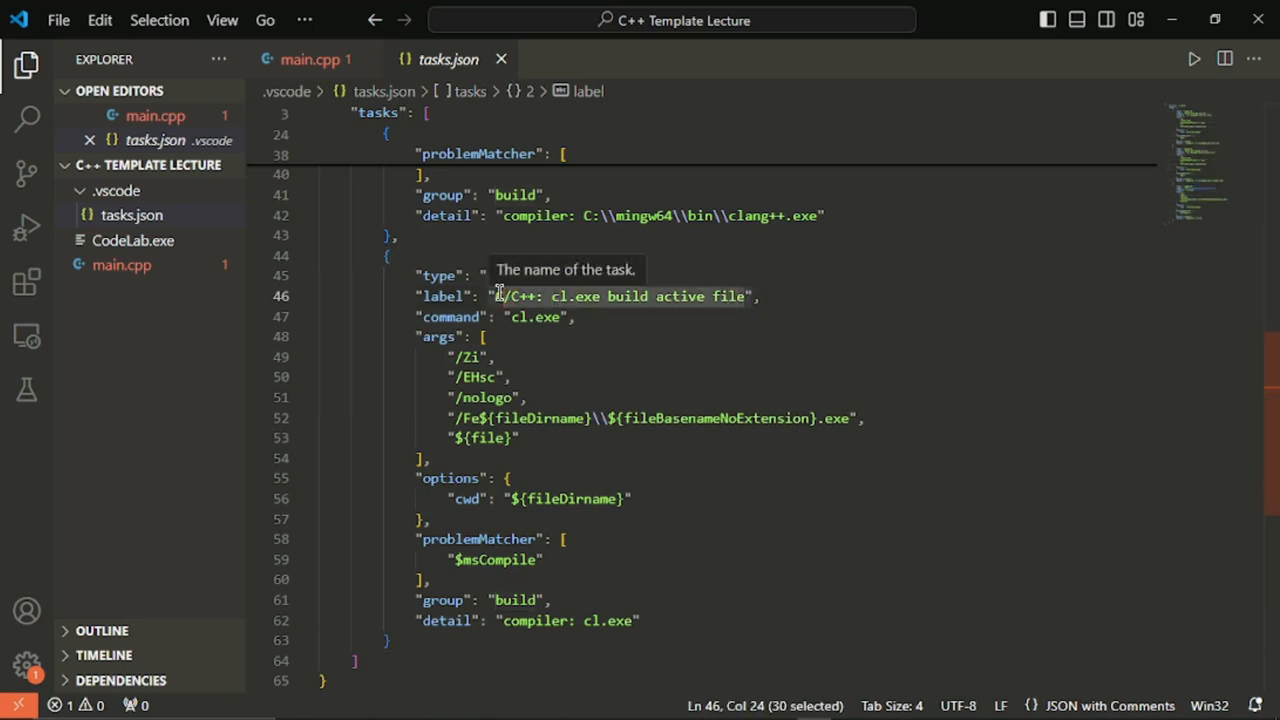
key(BackSpace)
key(Escape)
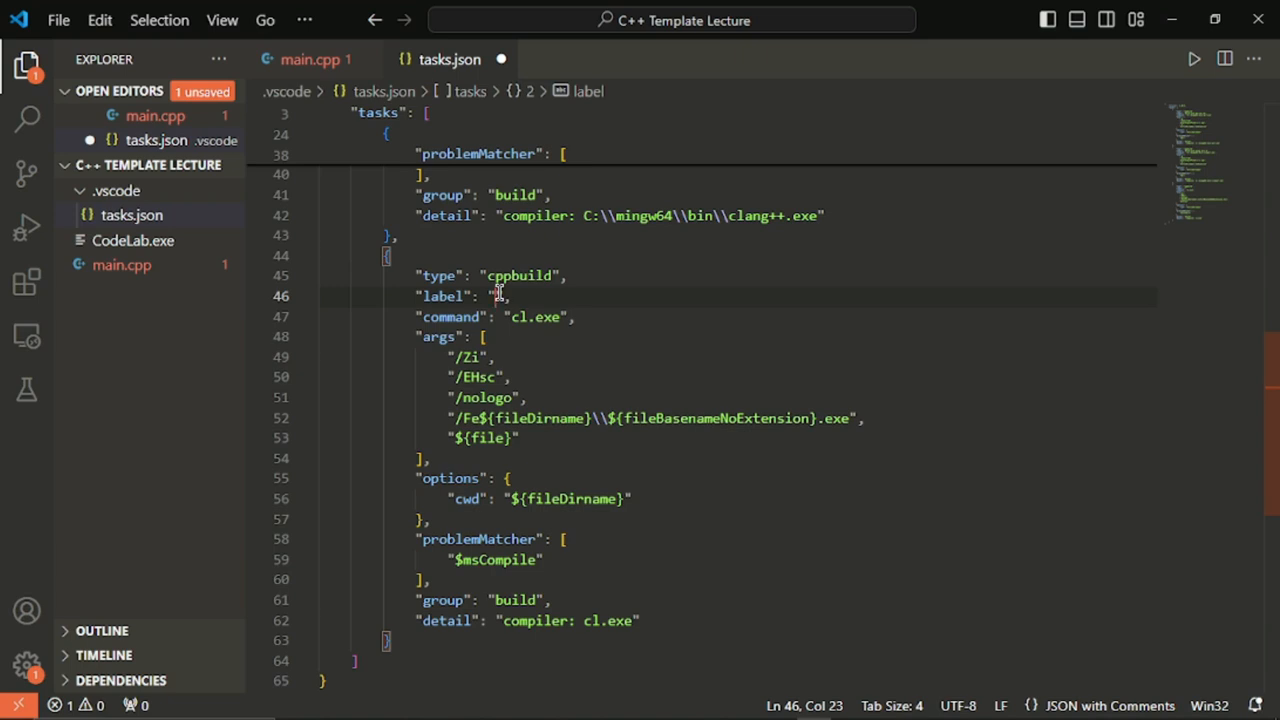
text(Build with)
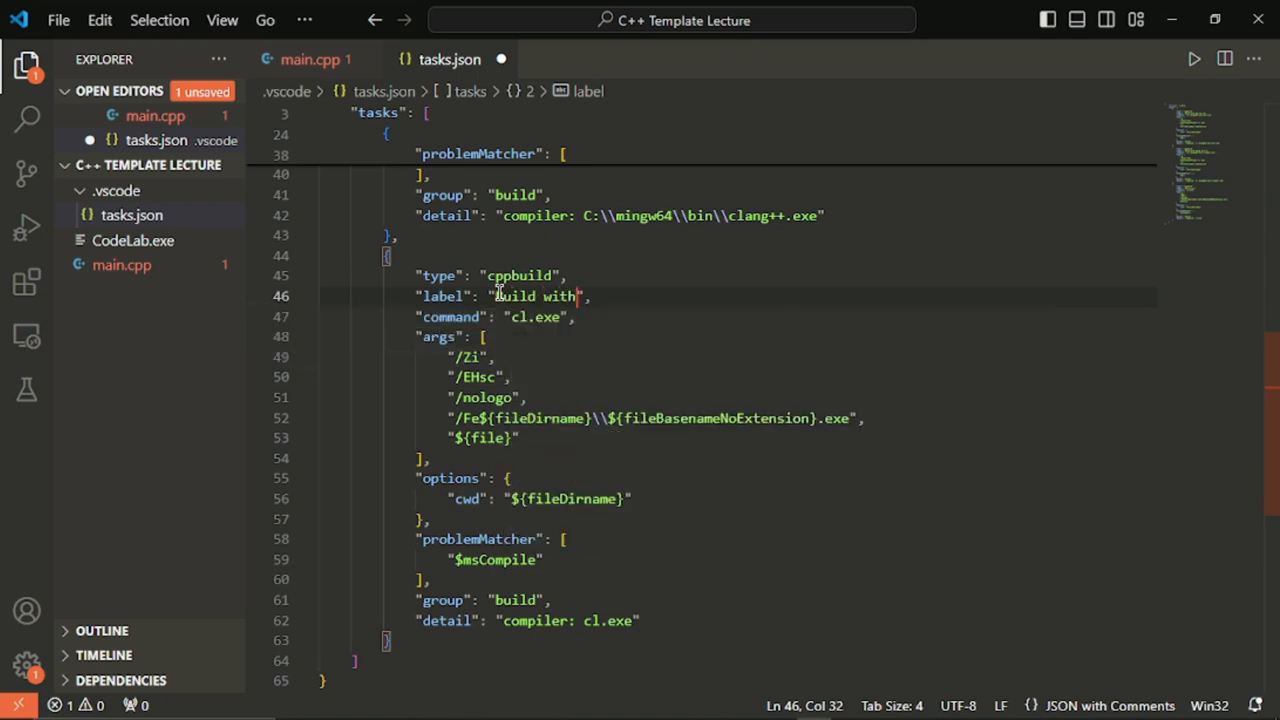
text( MS)
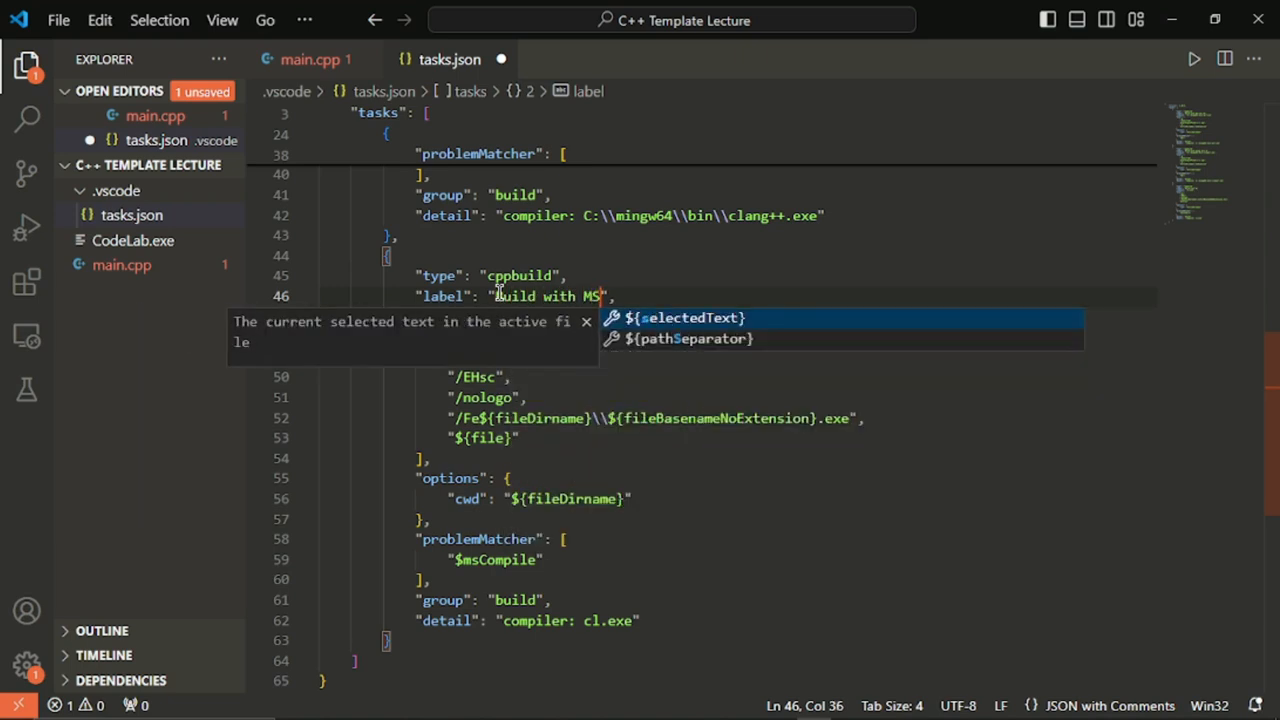
text(VC)
key(Escape)
key(Down)
key(Home)
key(Home)
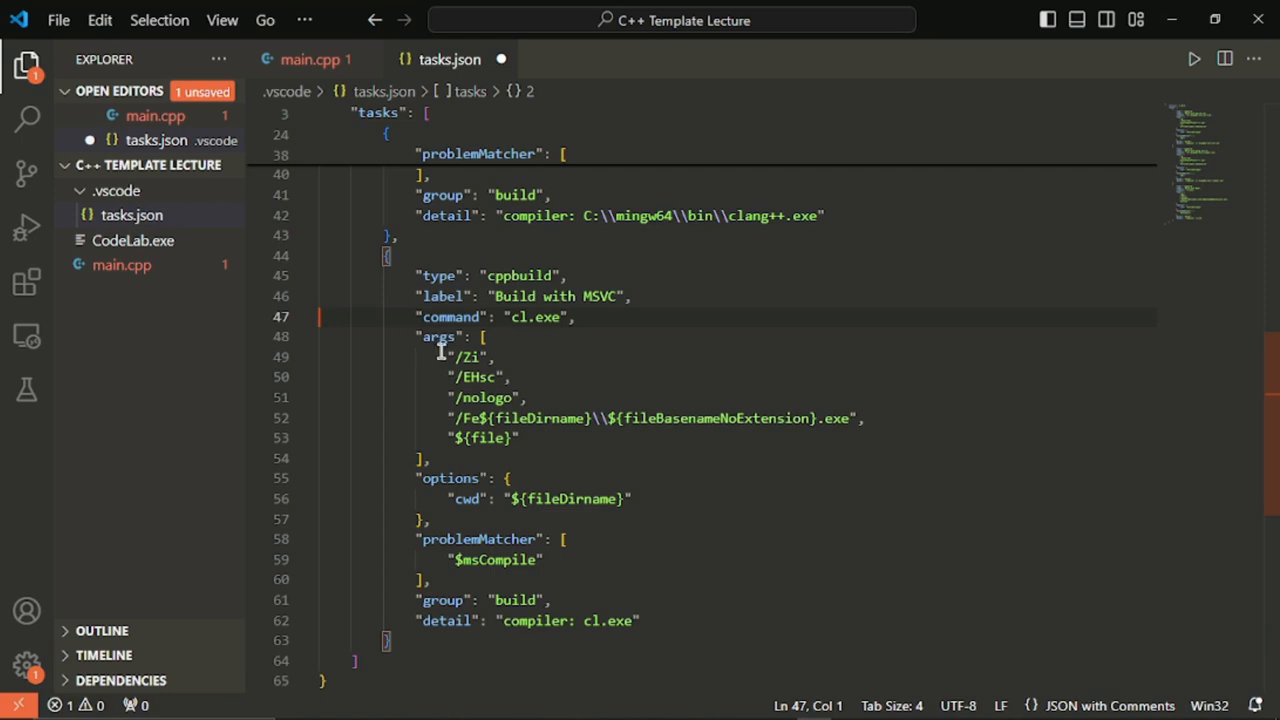
Switch to configuration.txt in Notepad and capitalise the output file name in the first argument block as CodeLab.exe
drag(445, 357, 577, 417)
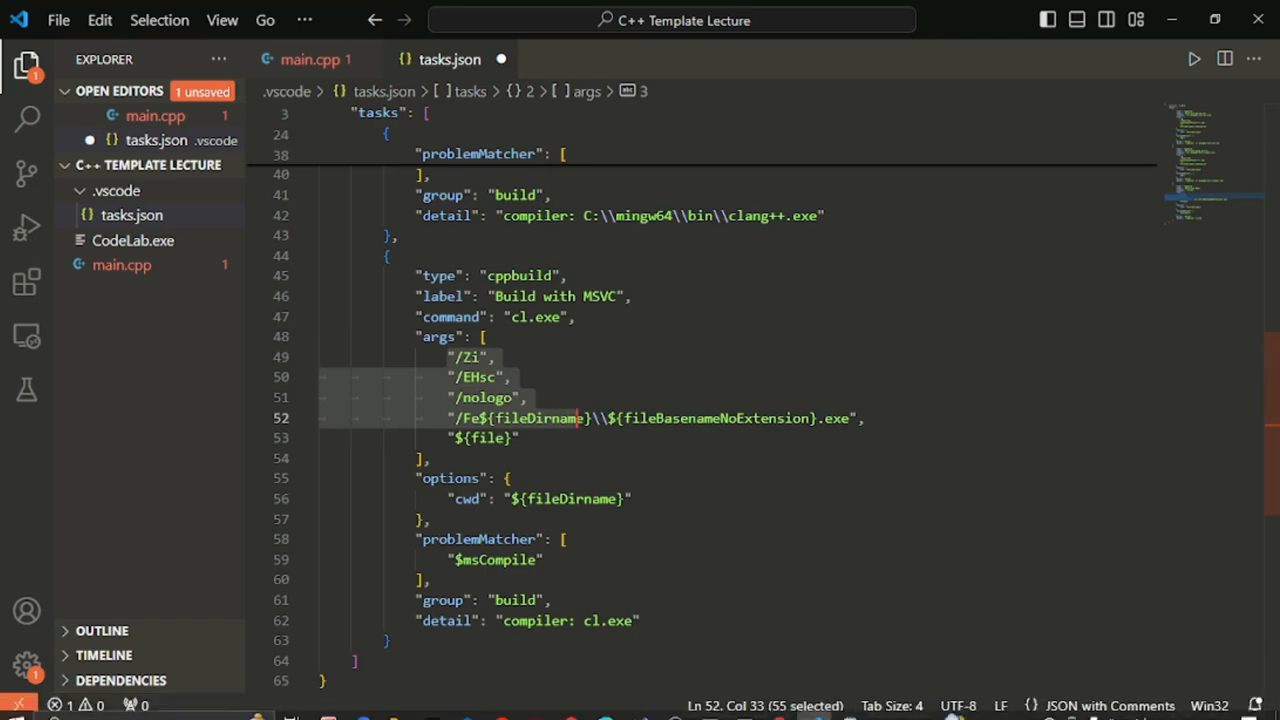
click(397, 706)
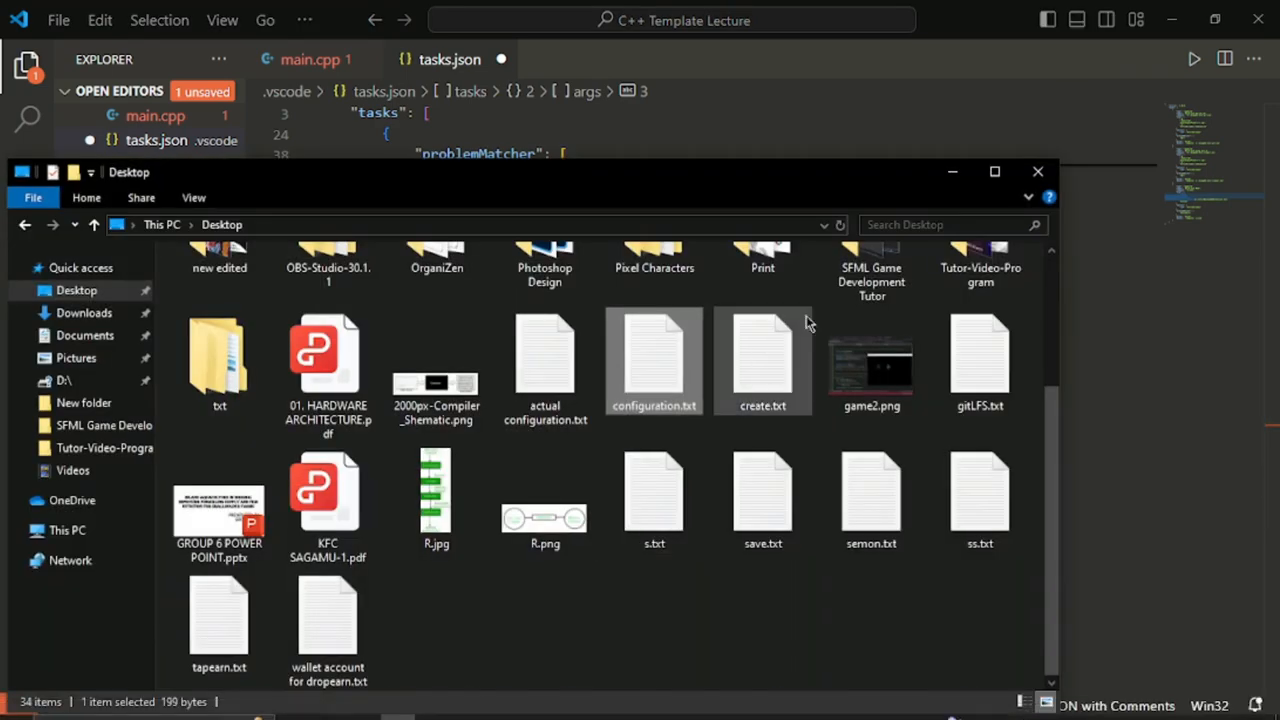
click(1037, 171)
click(849, 706)
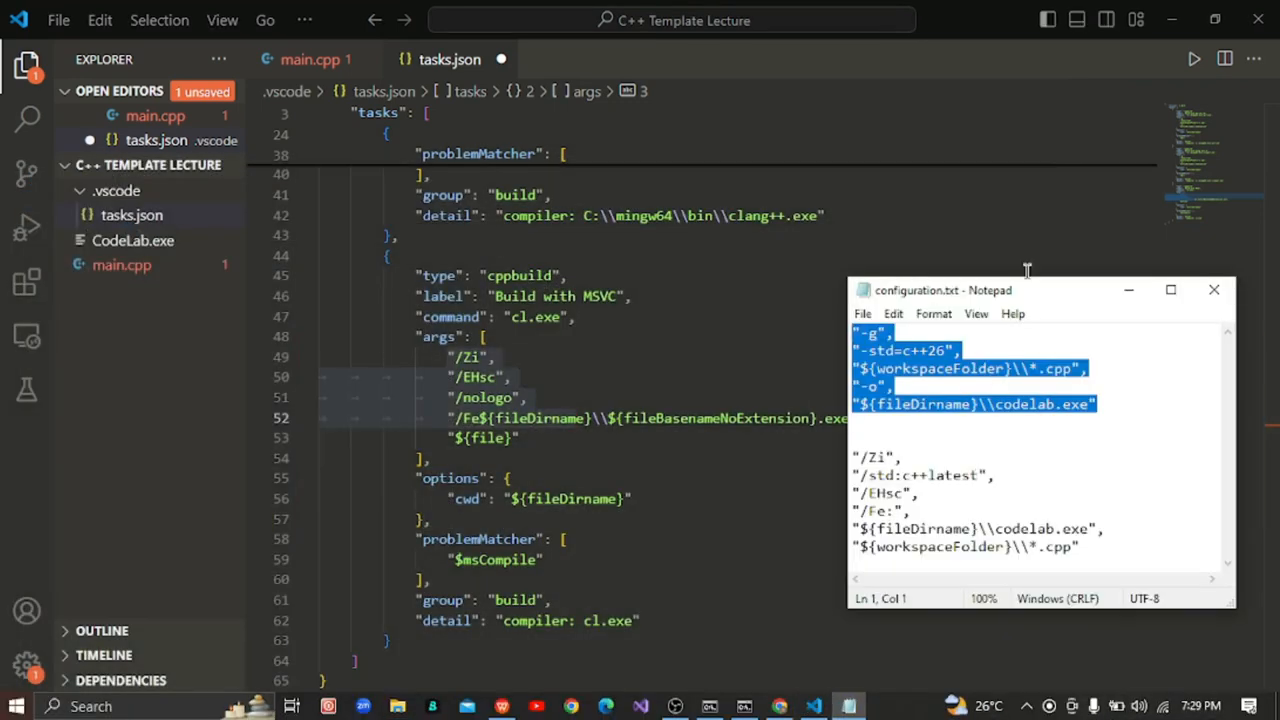
click(1056, 398)
click(1006, 406)
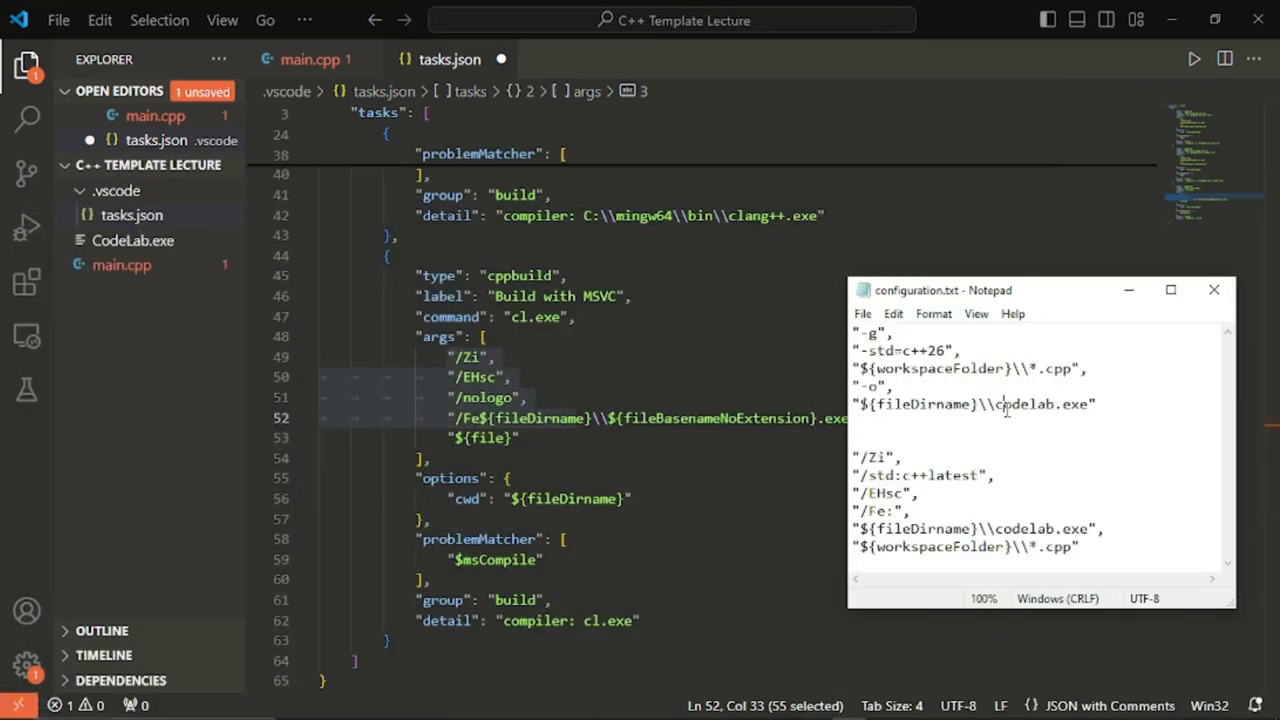
key(BackSpace)
text(C)
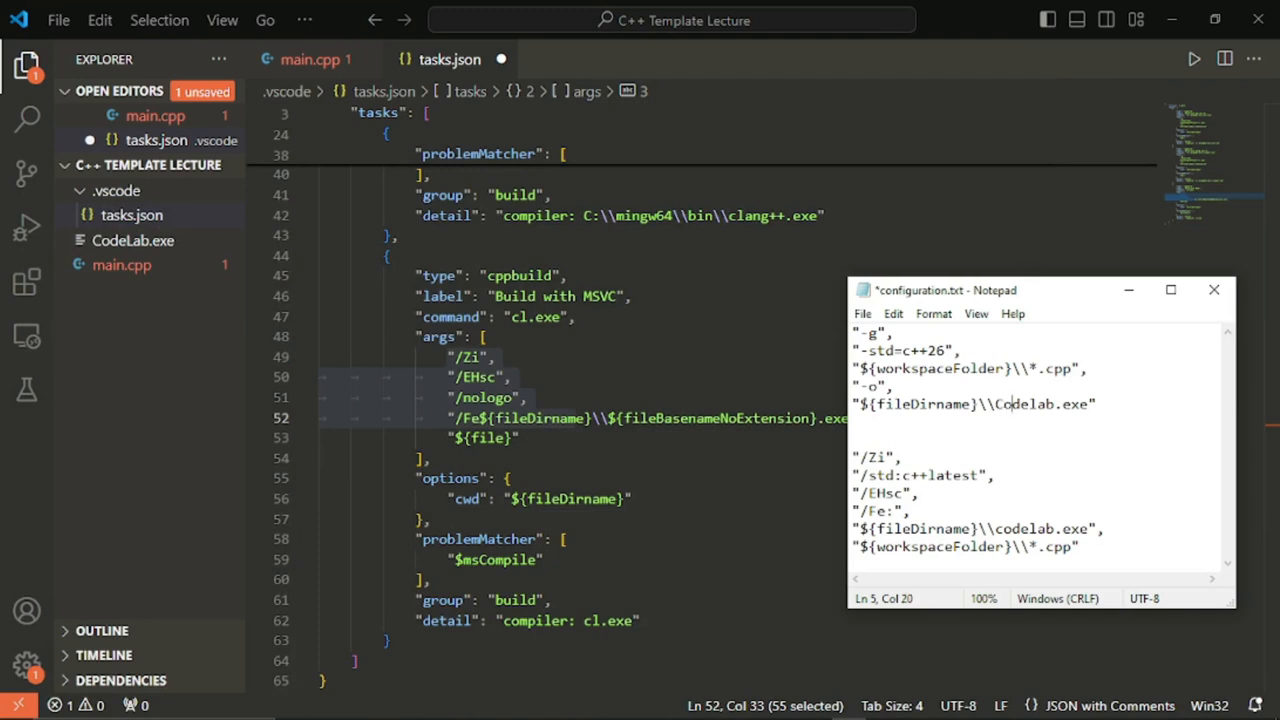
key(Delete)
text(L)
key(Right)
Copy the first argument block, from "-g" to "${fileDirname}\\CodeLab.exe", and replace the MSVC task's existing args in tasks.json with it
drag(1118, 421, 843, 320)
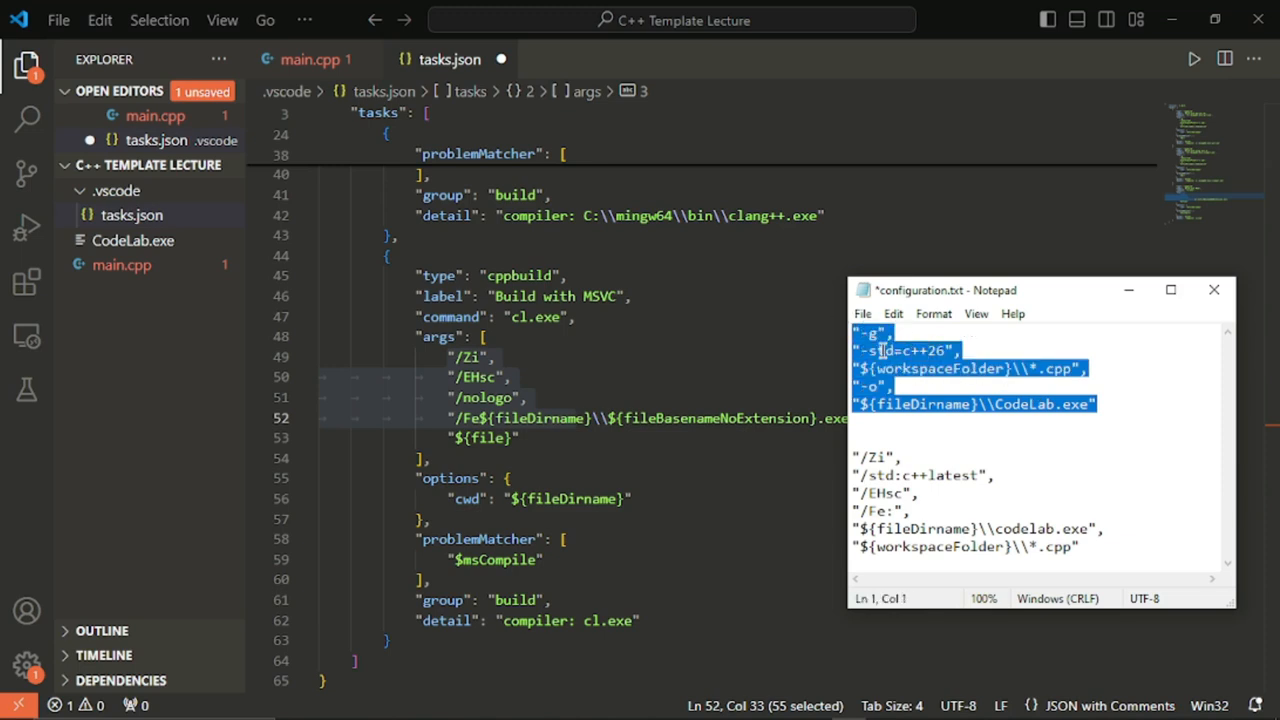
right_click(880, 350)
click(937, 409)
click(553, 381)
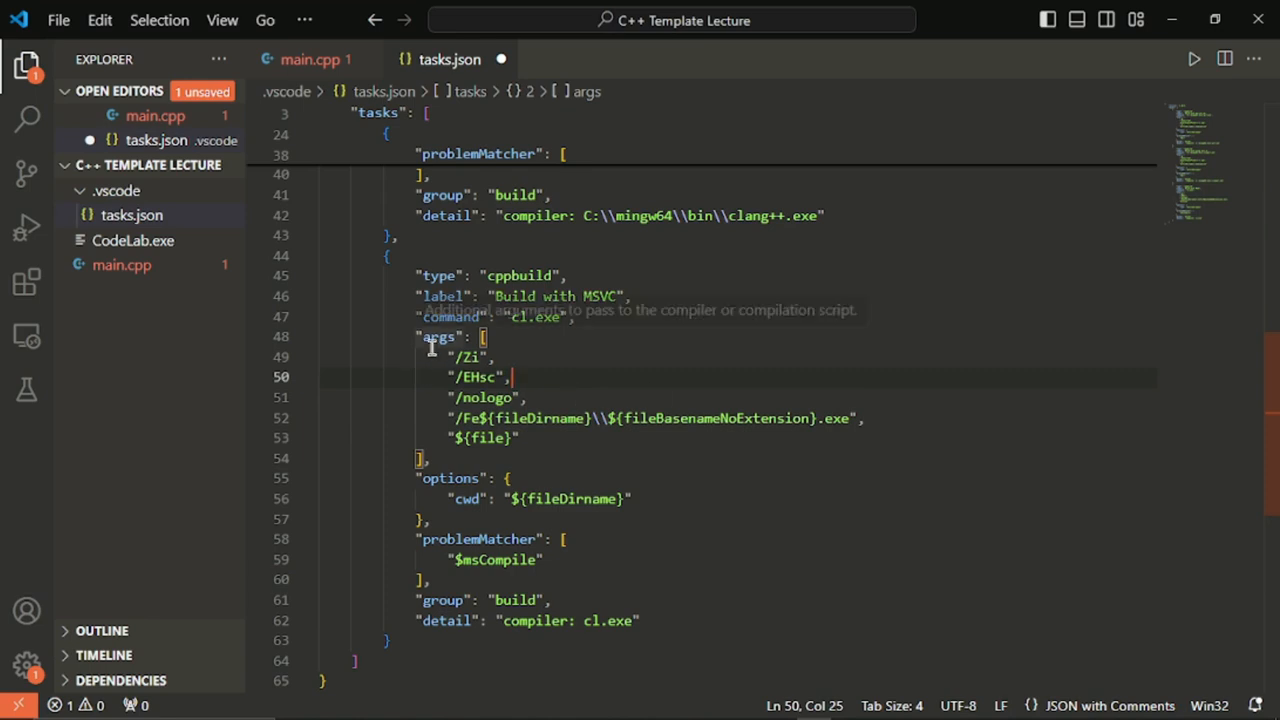
drag(430, 345, 863, 441)
key(BackSpace)
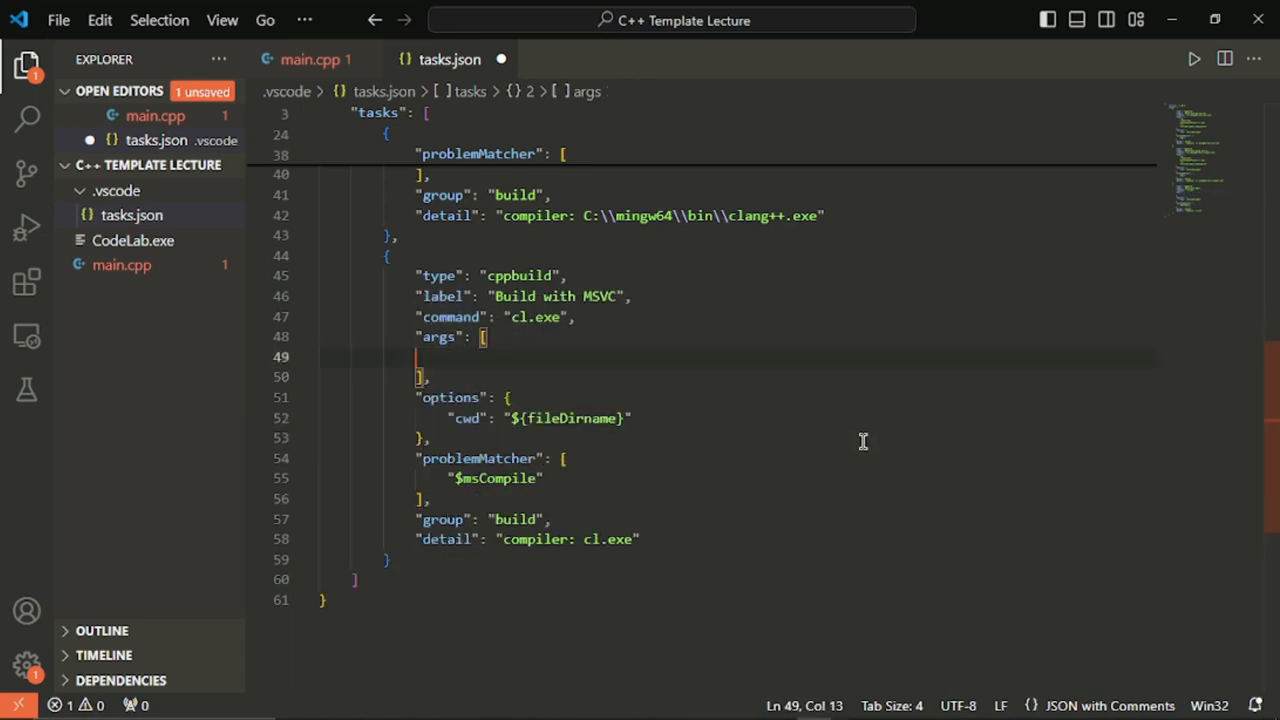
key(ctrl+v)
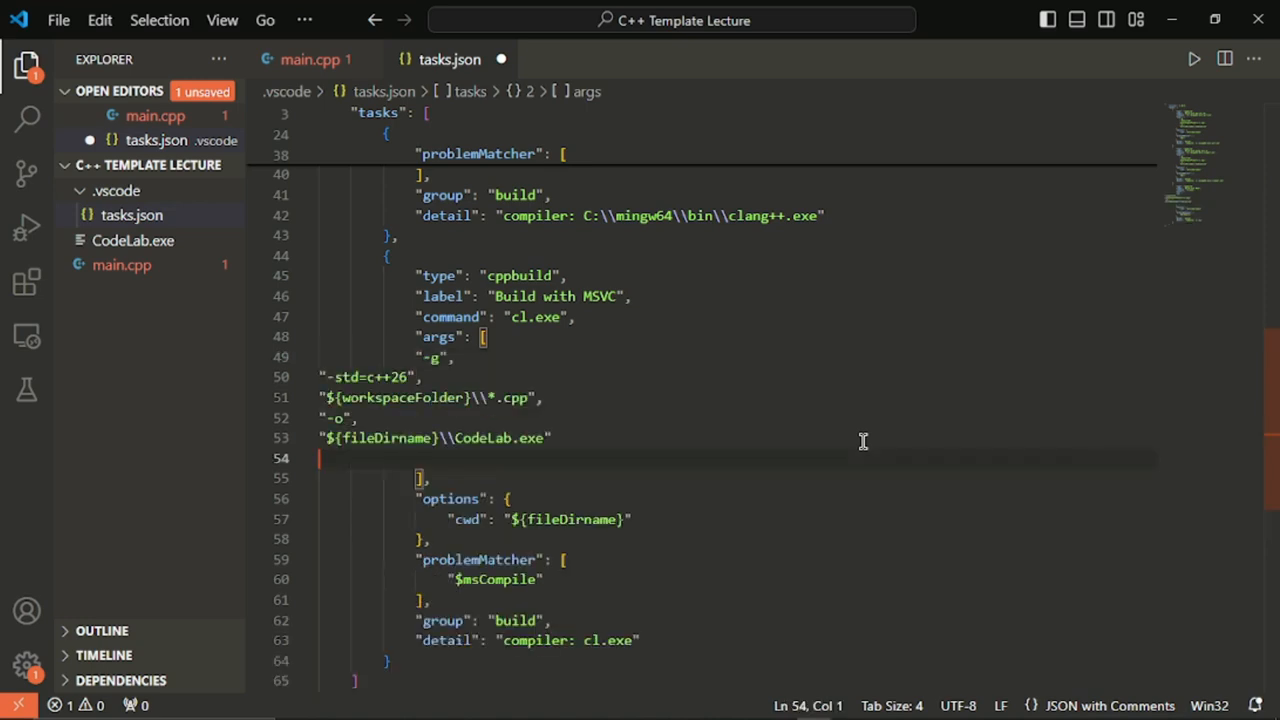
Indent the pasted argument lines from "-std=c++26" to "${fileDirname}\\CodeLab.exe" by three levels to align with "-g"
click(319, 377)
key(Tab)
key(Tab)
key(Tab)
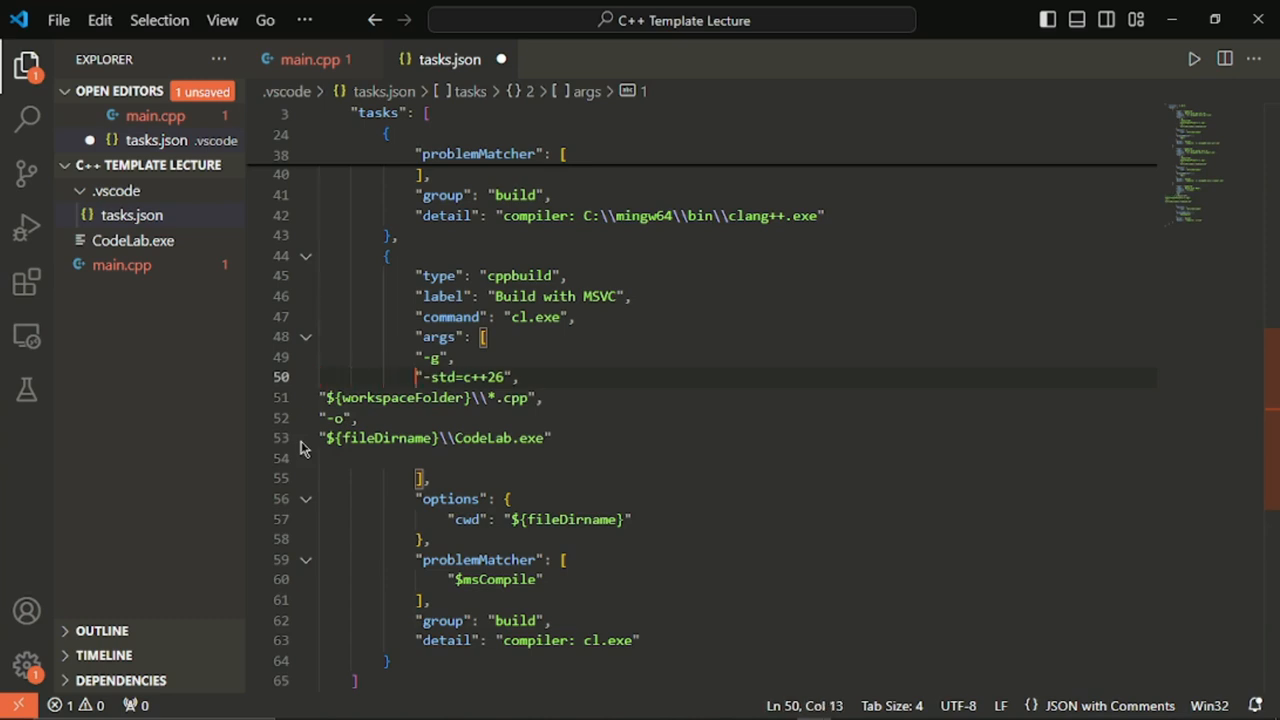
key(Down)
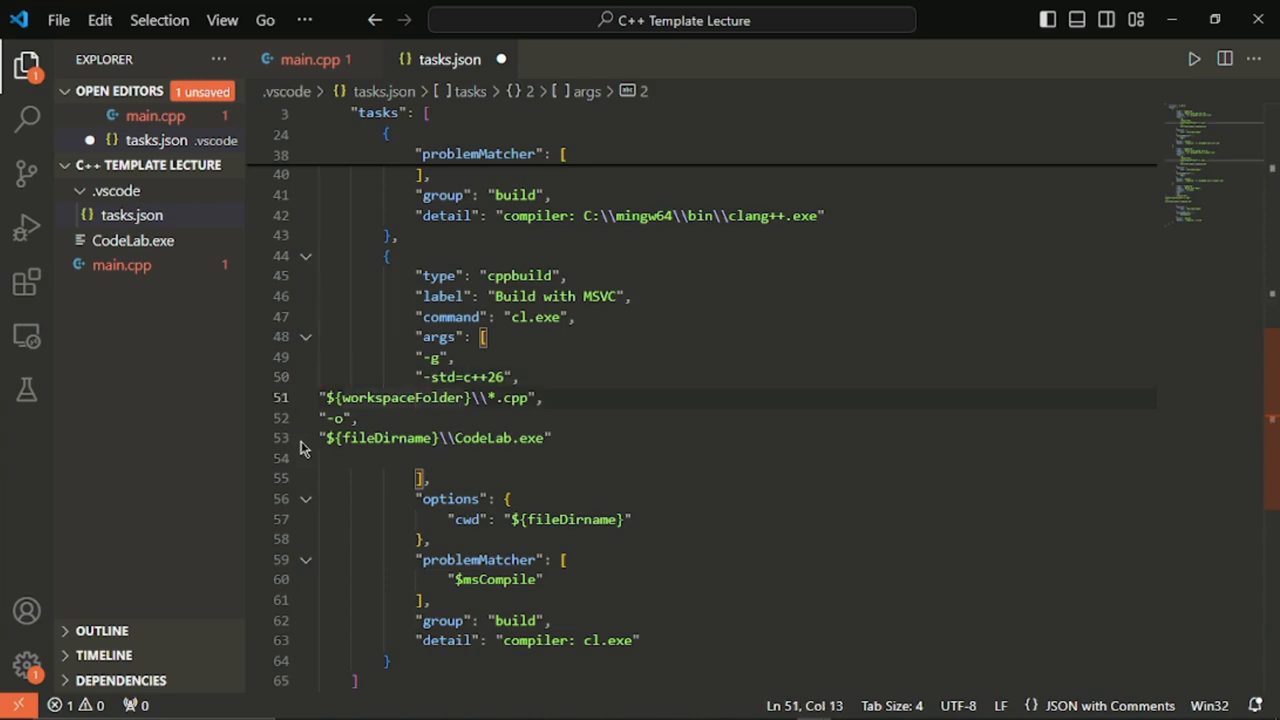
key(ctrl+Left)
key(ctrl+Left)
key(Tab)
key(Tab)
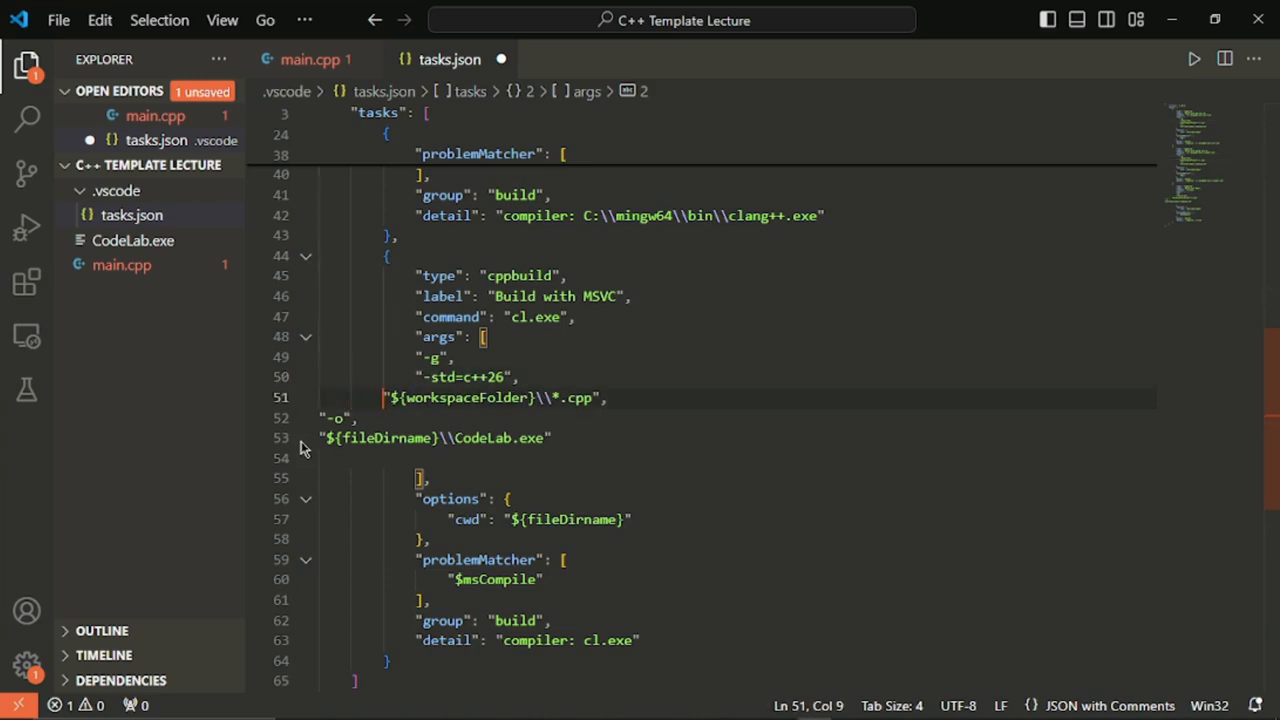
key(Tab)
key(Down)
key(Left)
key(Left)
key(Left)
key(Tab)
key(Tab)
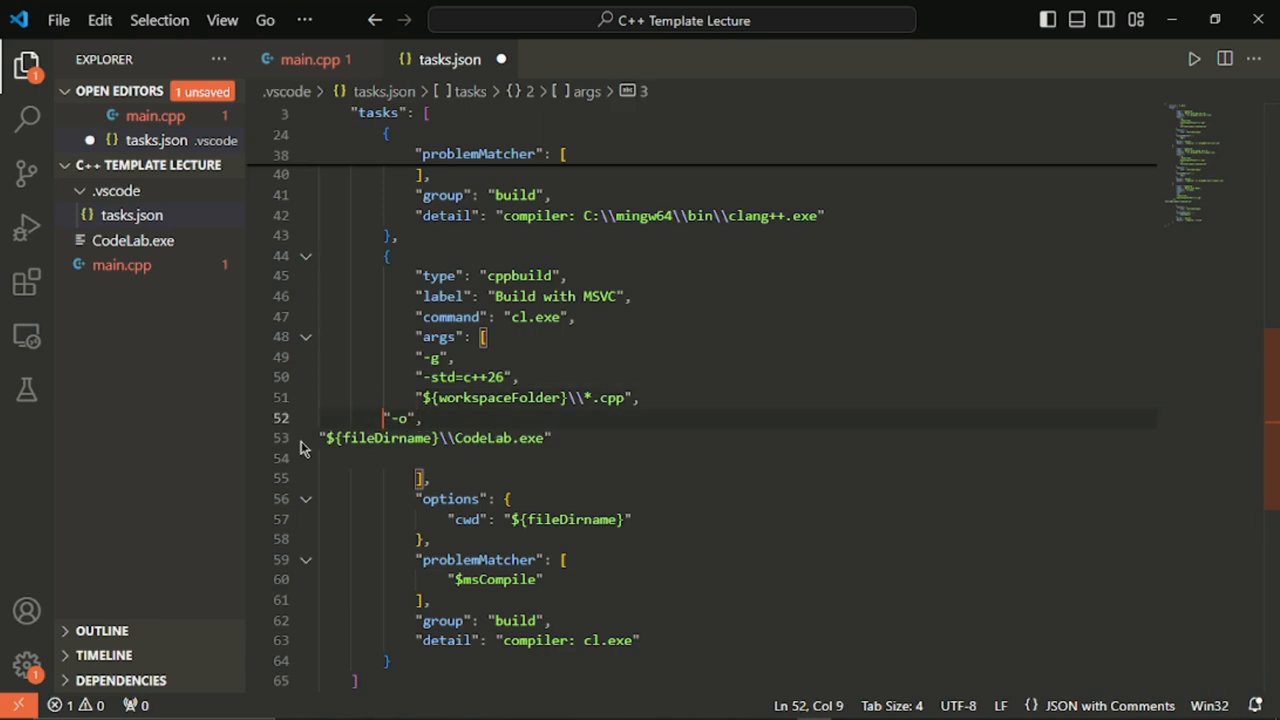
key(Tab)
key(Down)
key(ctrl+Left)
key(ctrl+Left)
key(Tab)
key(Tab)
key(Tab)
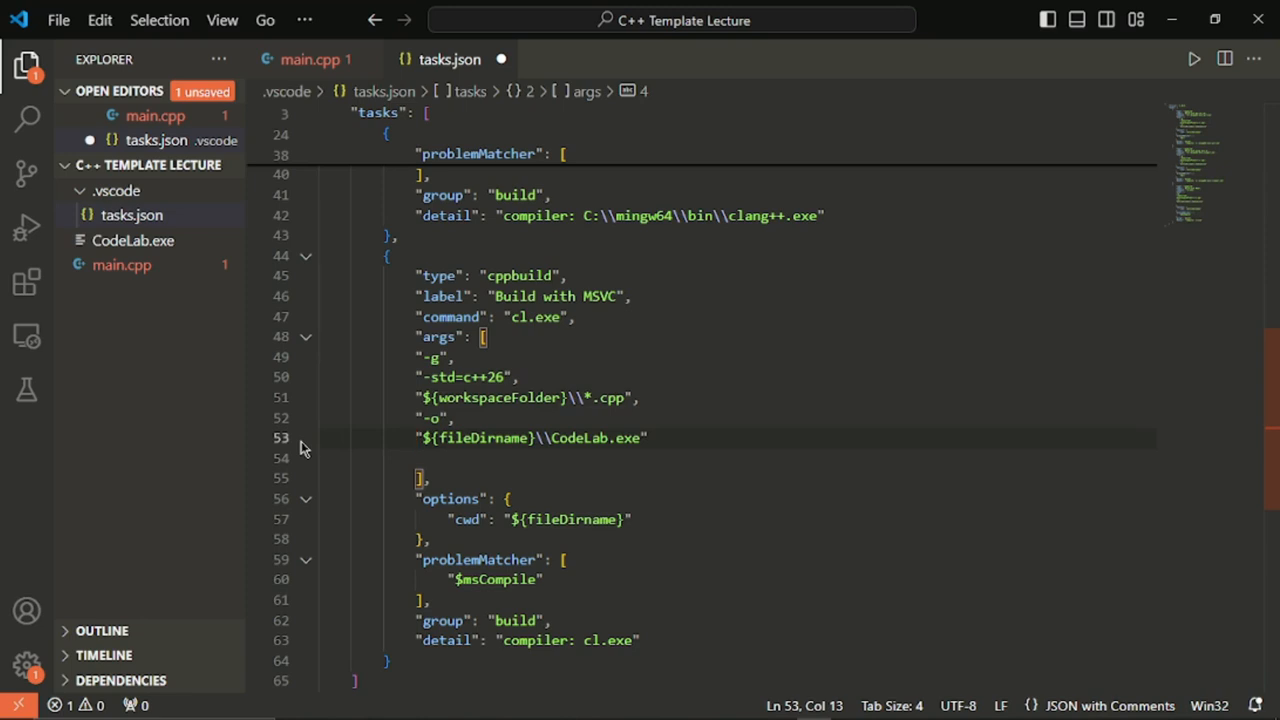
Save tasks.json and close it
key(ctrl+s)
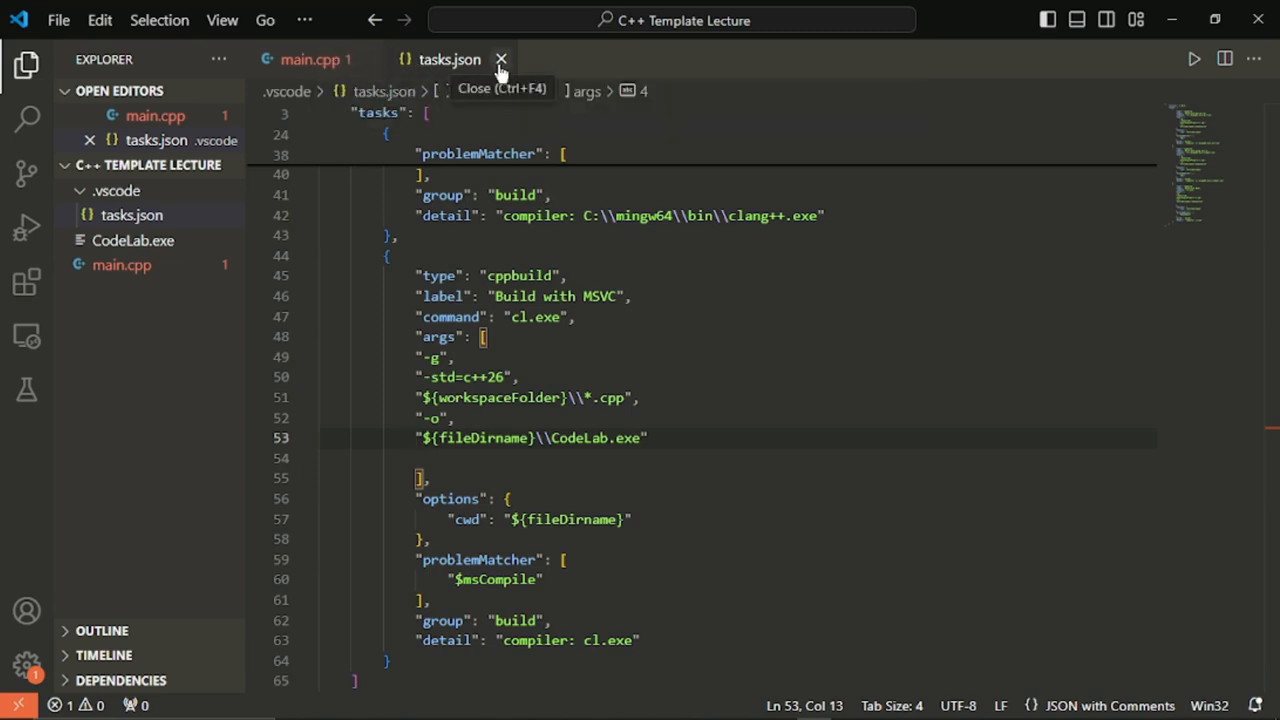
click(58, 20)
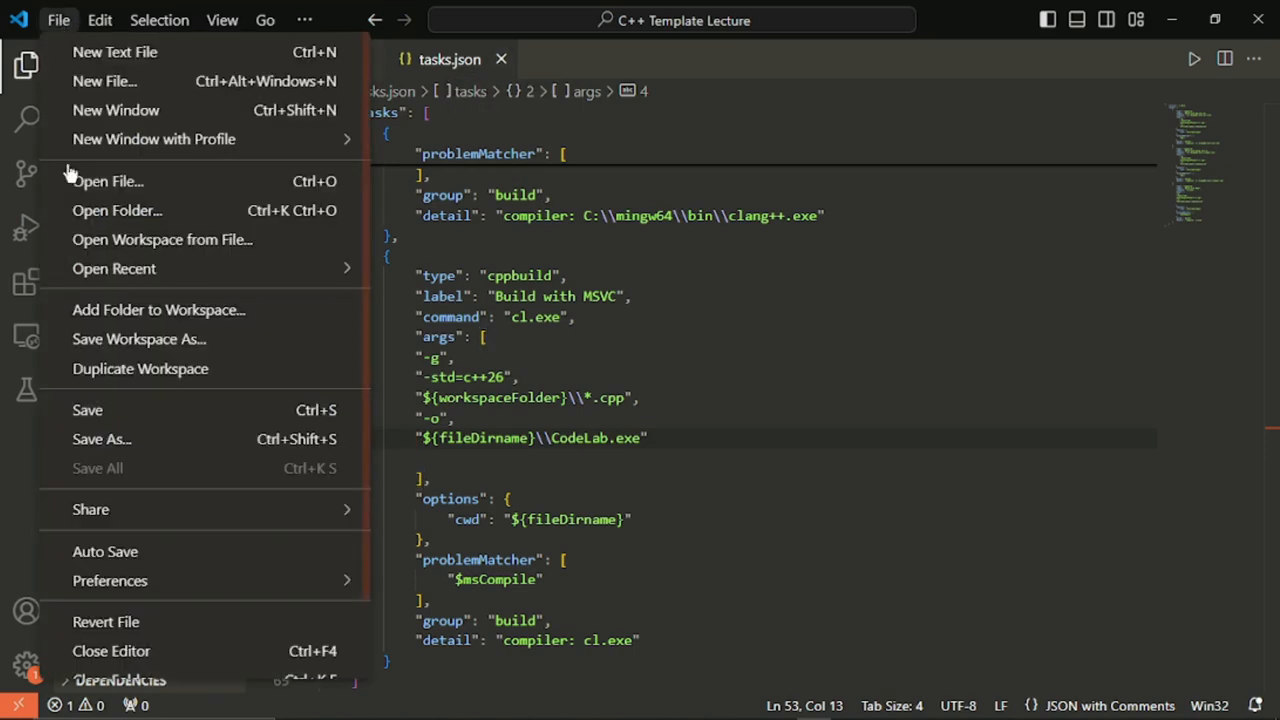
click(140, 413)
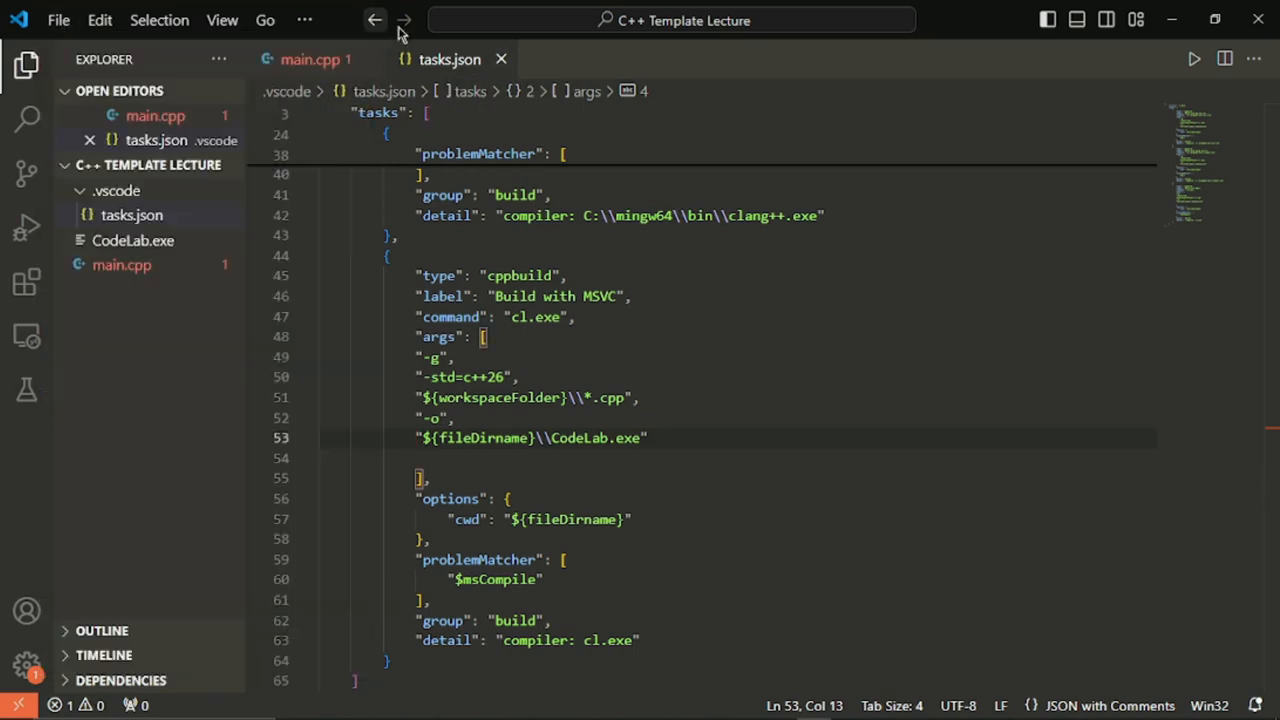
click(503, 60)
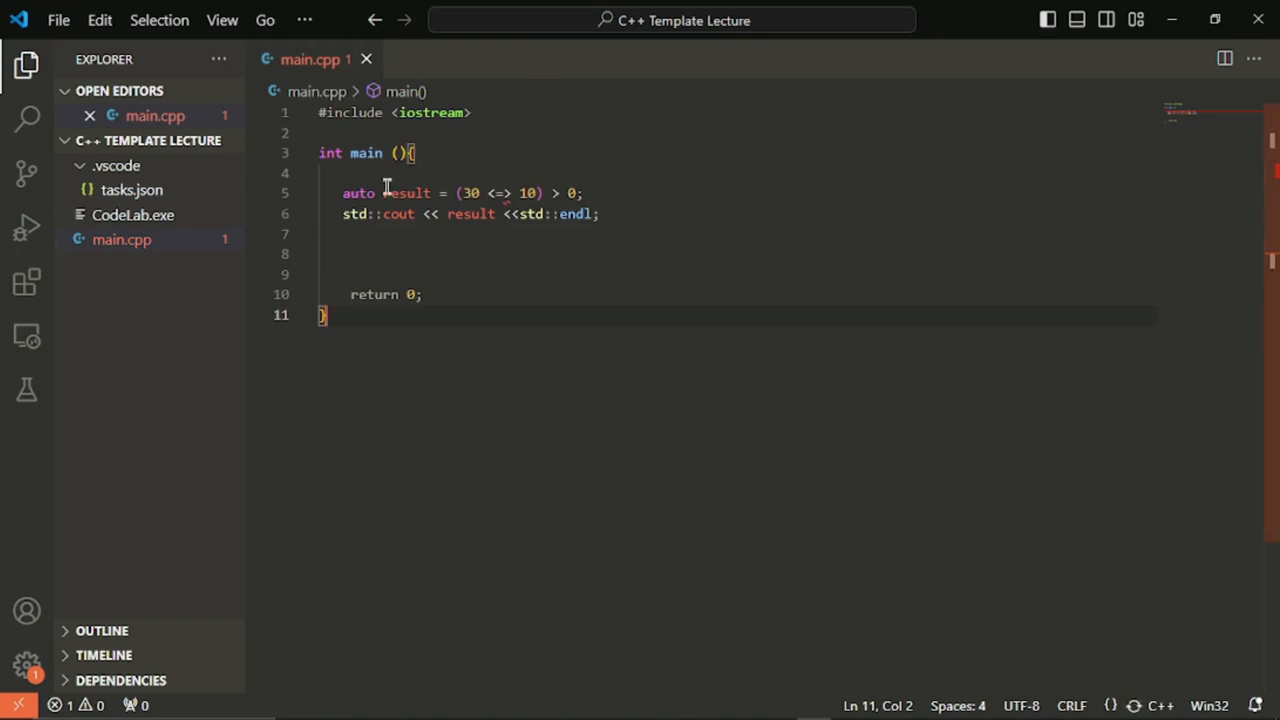
Delete one of the blank lines between the std::cout line and return 0 in main.cpp
click(354, 256)
key(BackSpace)
key(BackSpace)
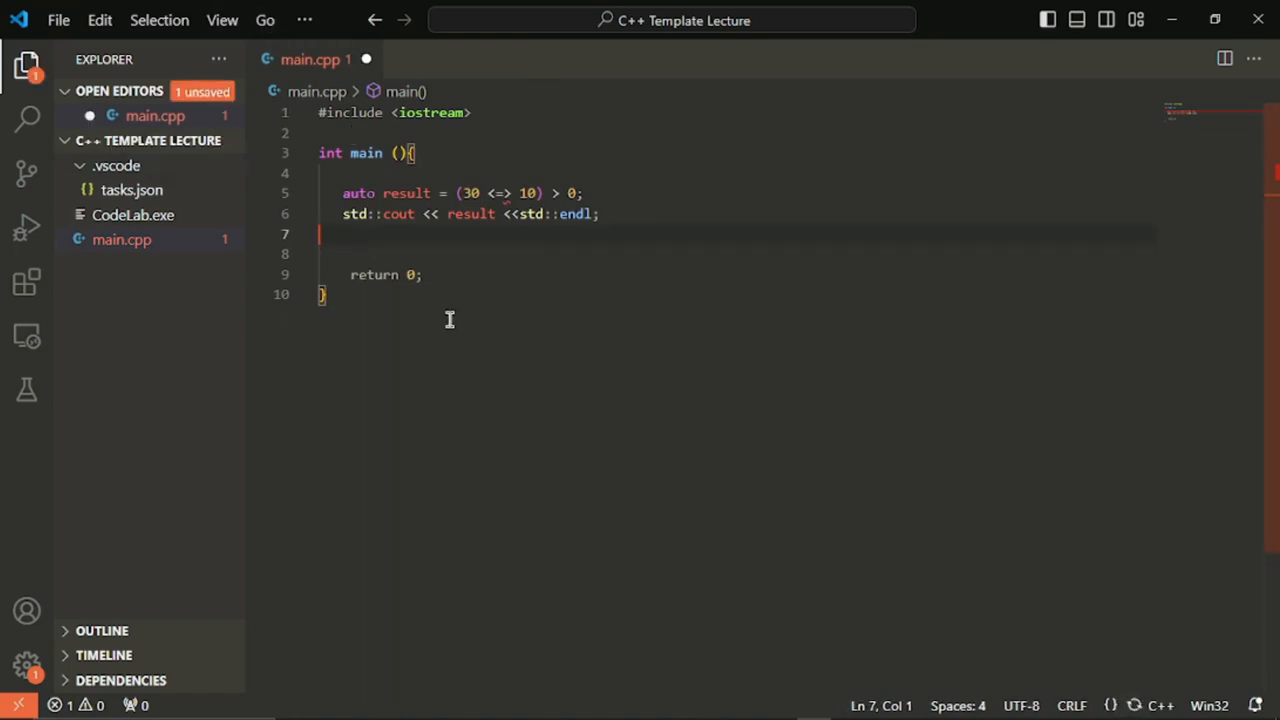
Open the "Build with MSVC" task's configuration in tasks.json
click(304, 20)
mouse_move(411, 91)
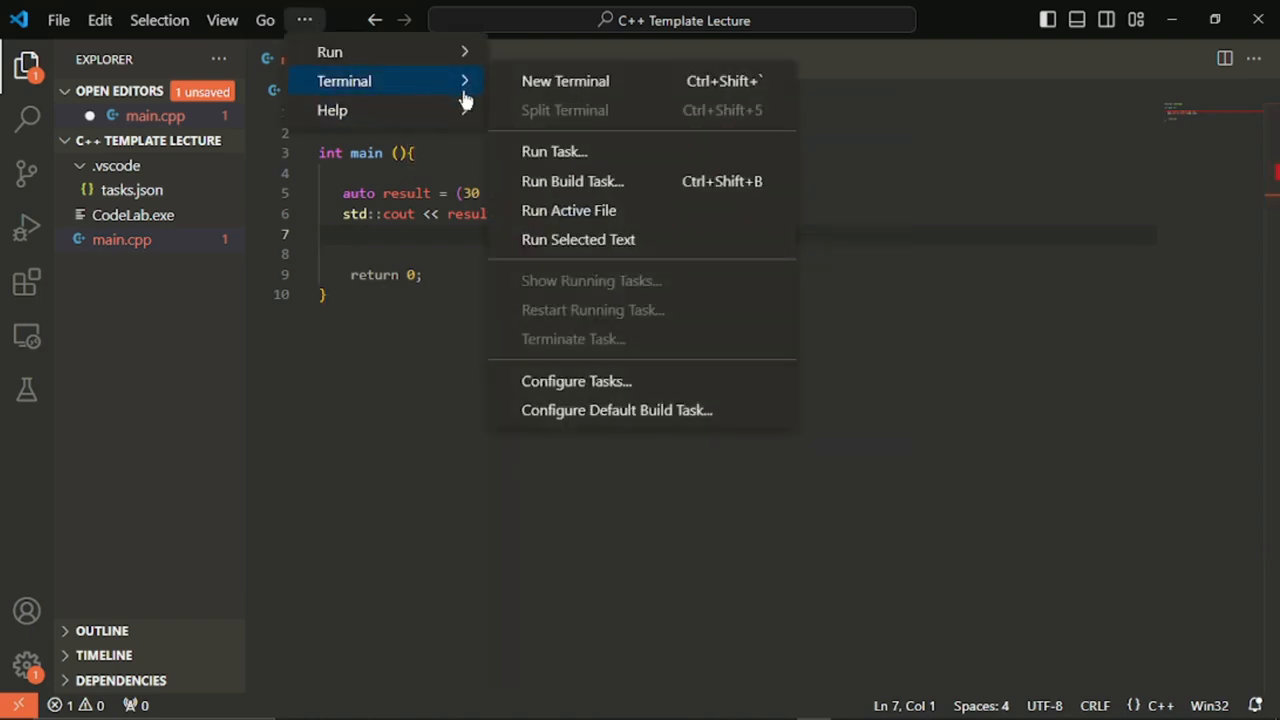
click(628, 381)
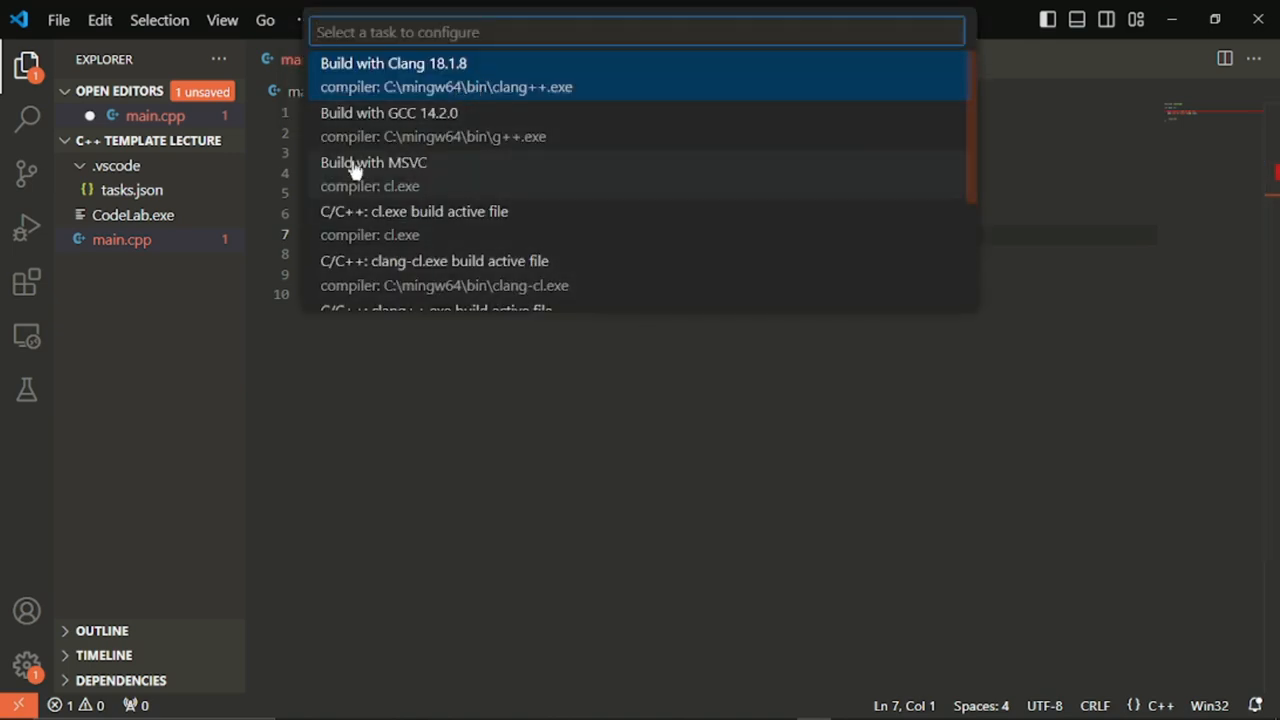
click(435, 176)
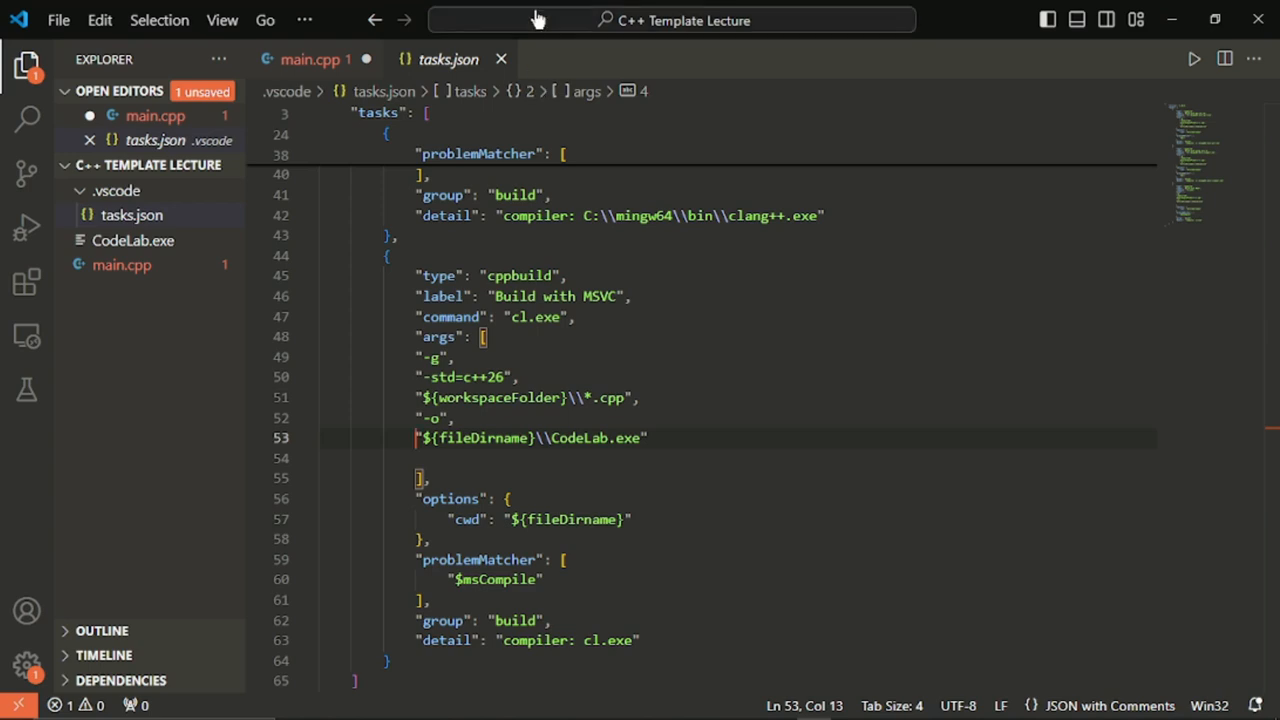
Close tasks.json and open an integrated PowerShell terminal for the project folder
click(501, 59)
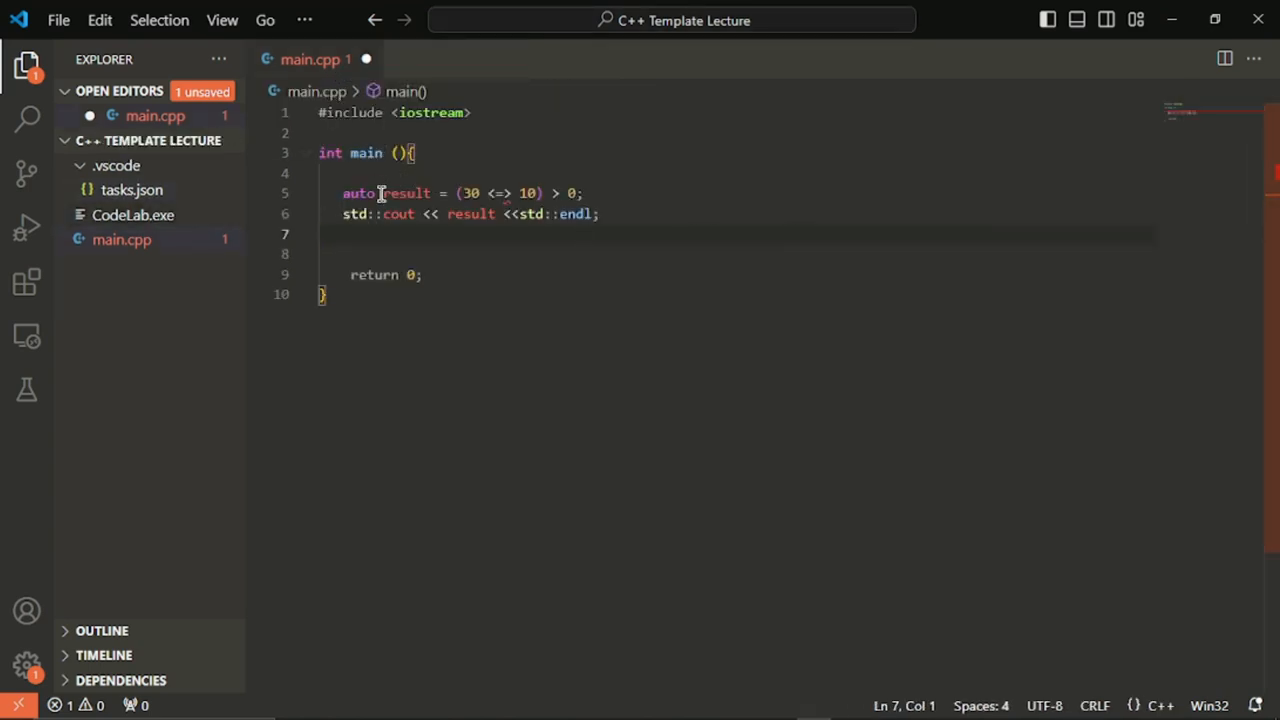
click(306, 20)
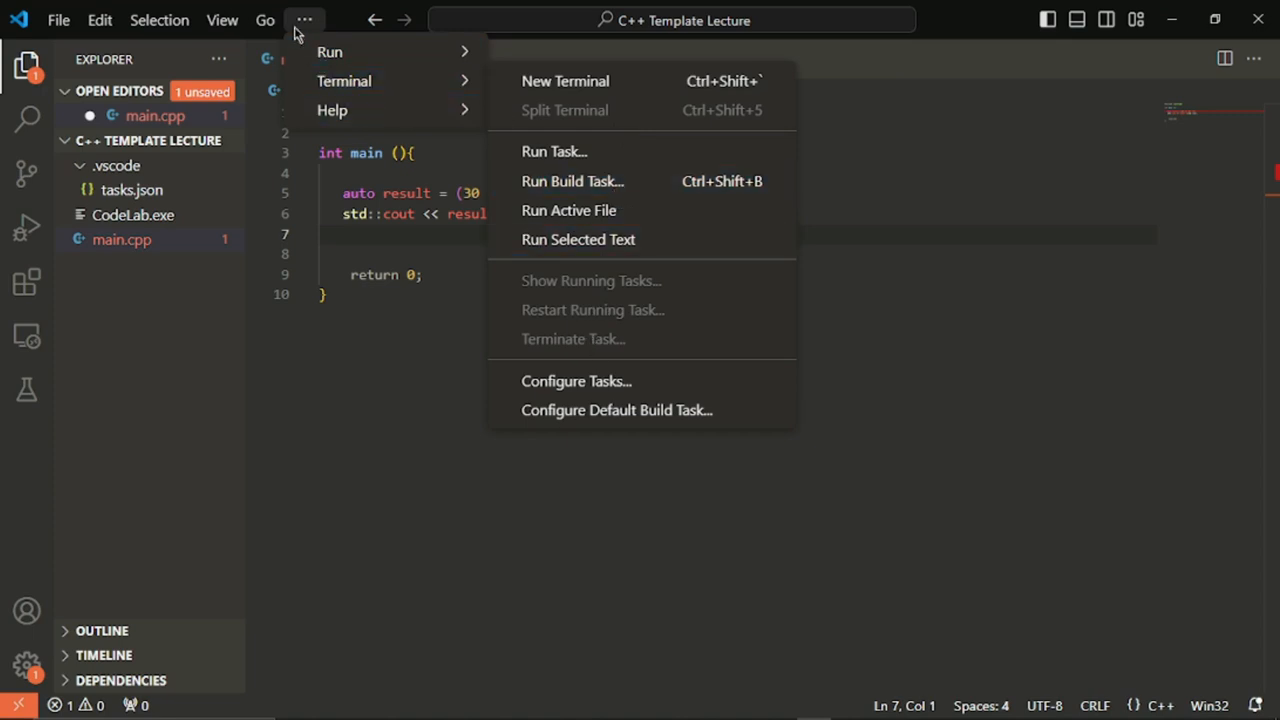
click(226, 24)
click(226, 24)
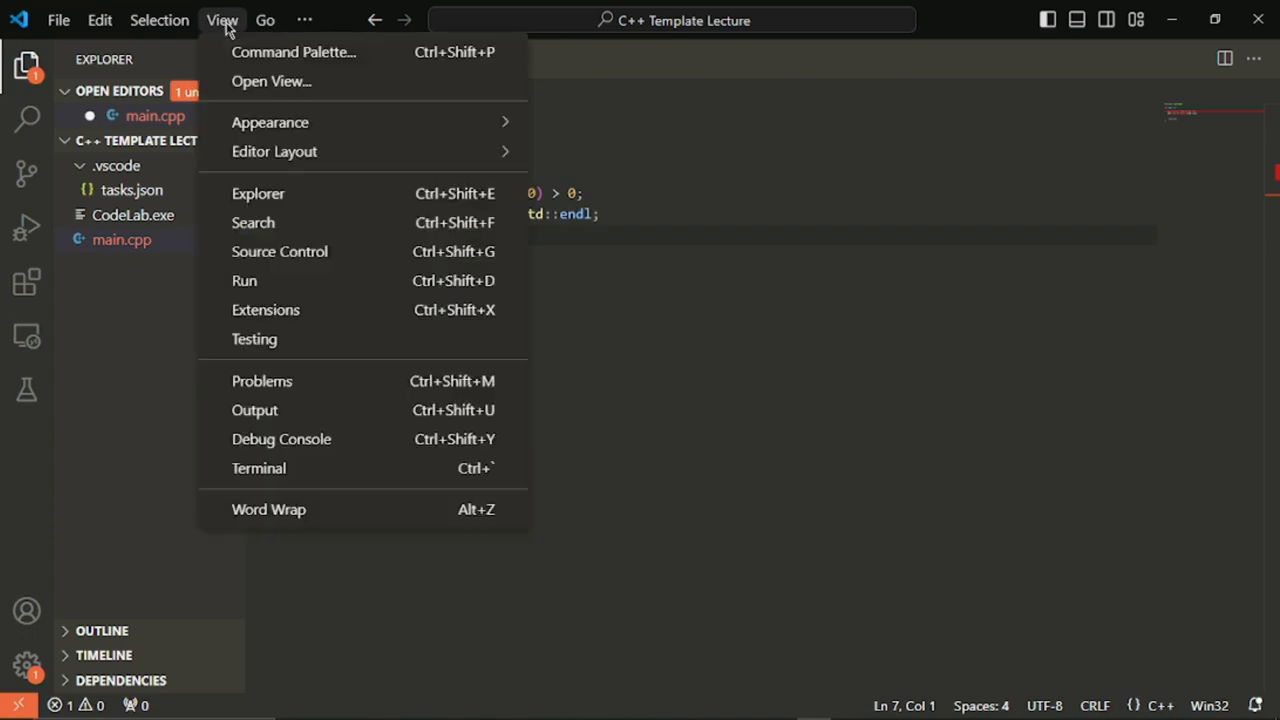
click(304, 478)
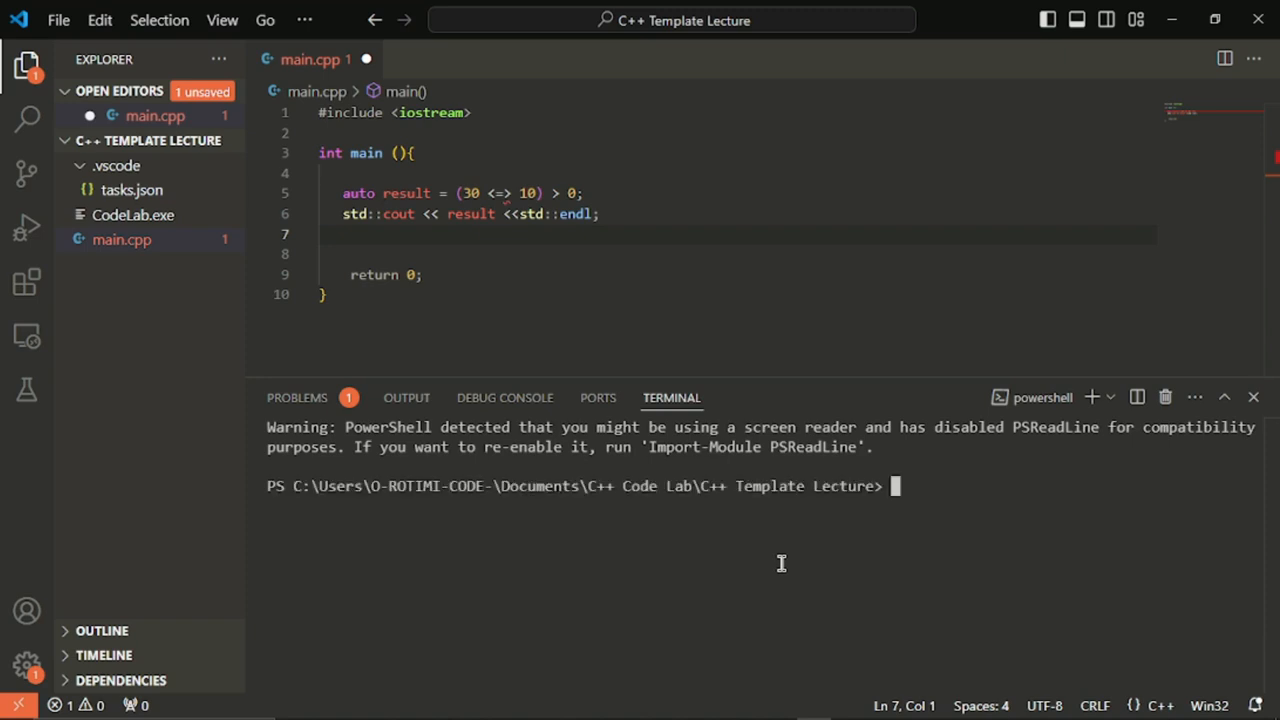
Discard the partly entered rm command and clear the terminal with cls
text(rm Code)
key(BackSpace)
key(BackSpace)
key(BackSpace)
key(BackSpace)
key(BackSpace)
key(BackSpace)
key(BackSpace)
text(cls)
key(Return)
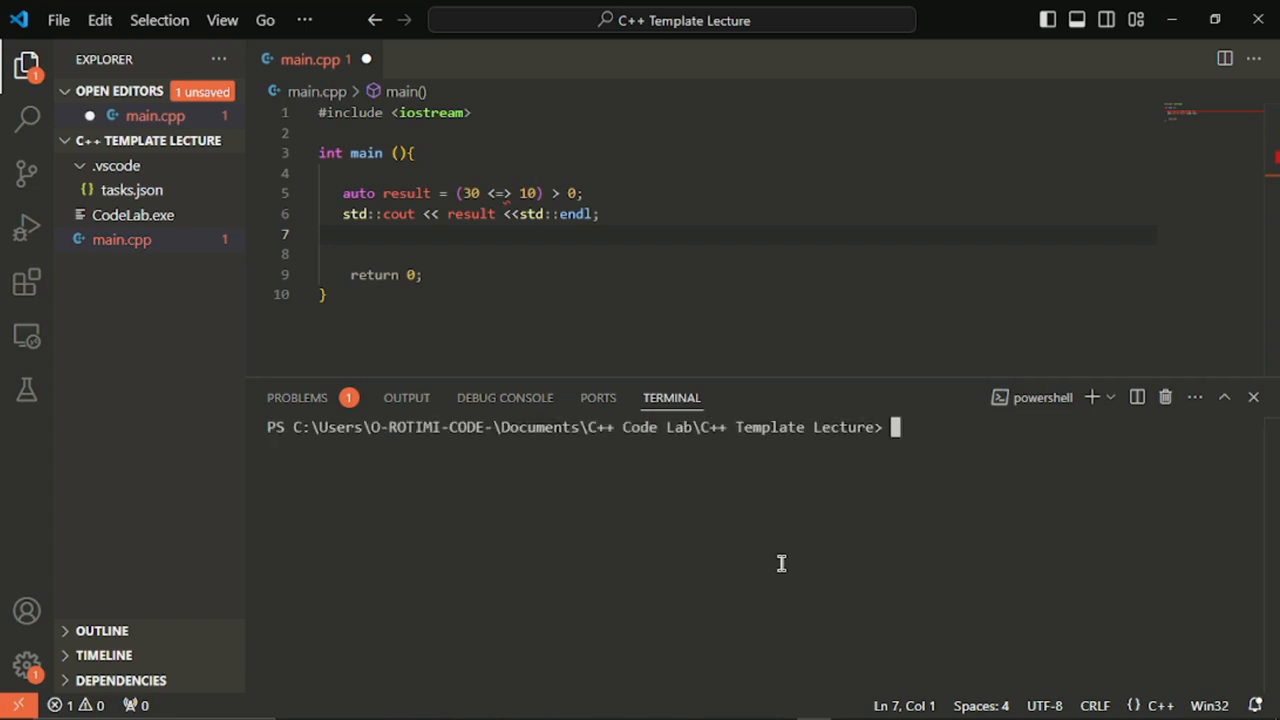
Delete the old executable with "rm CodeLab.exe" and clear the terminal
text(rm Code)
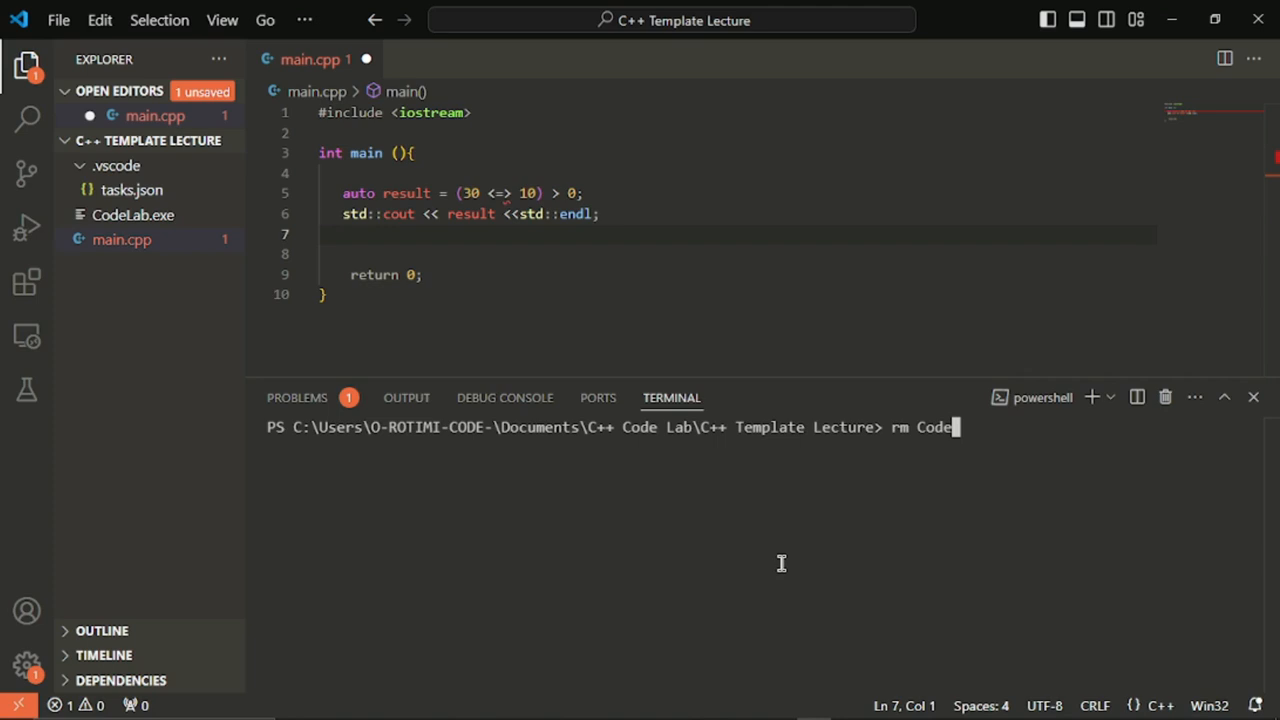
text(Lab.exe)
key(Return)
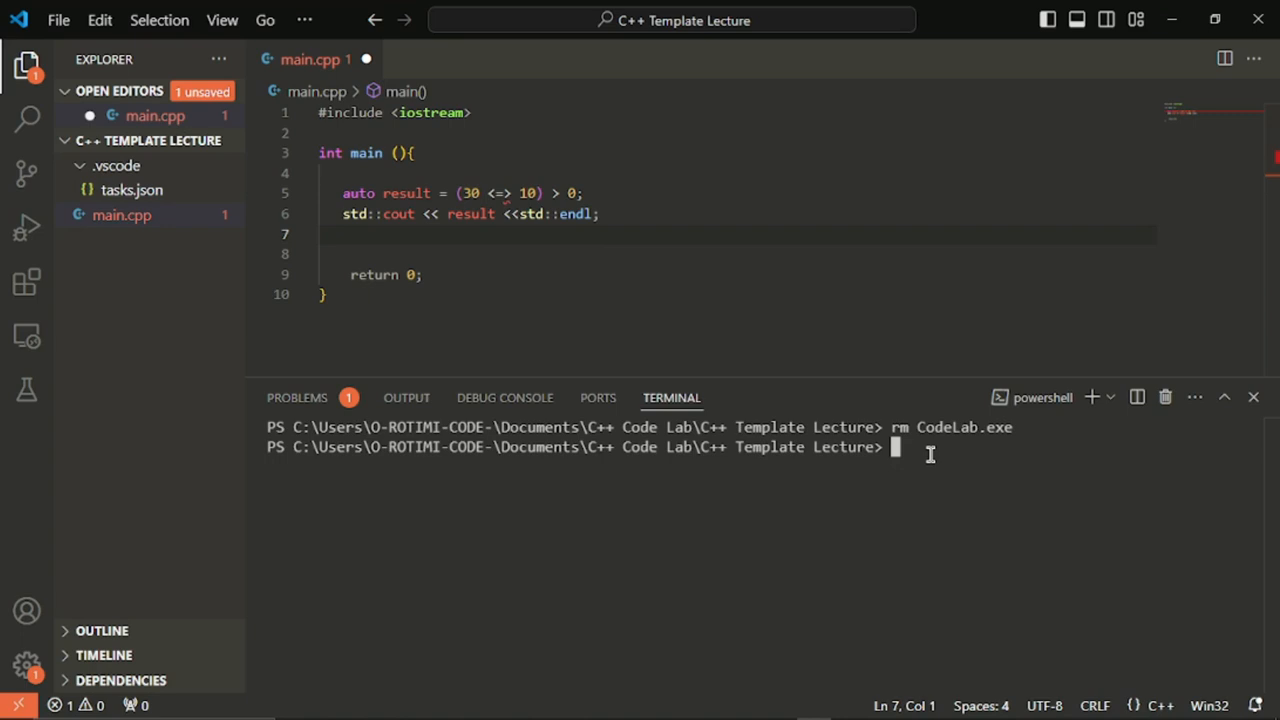
key(ctrl+l)
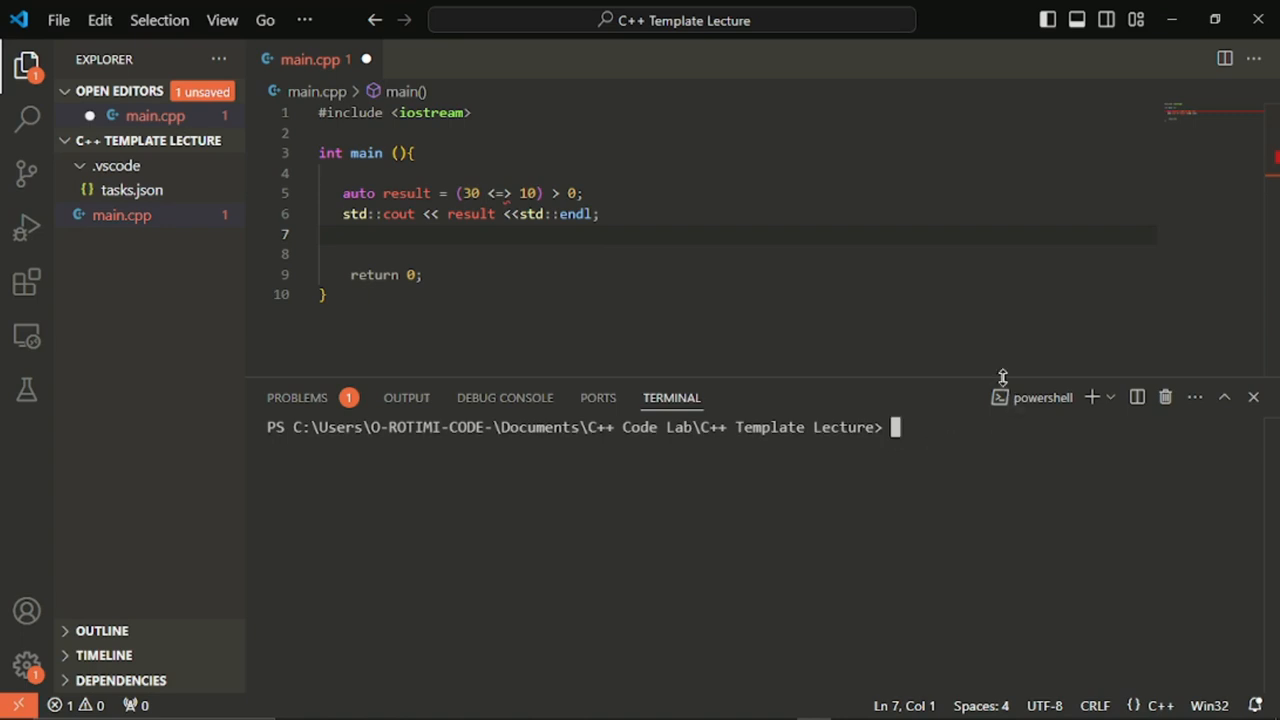
Shrink the terminal panel and run the "Build with MSVC" build task
drag(1003, 377, 971, 528)
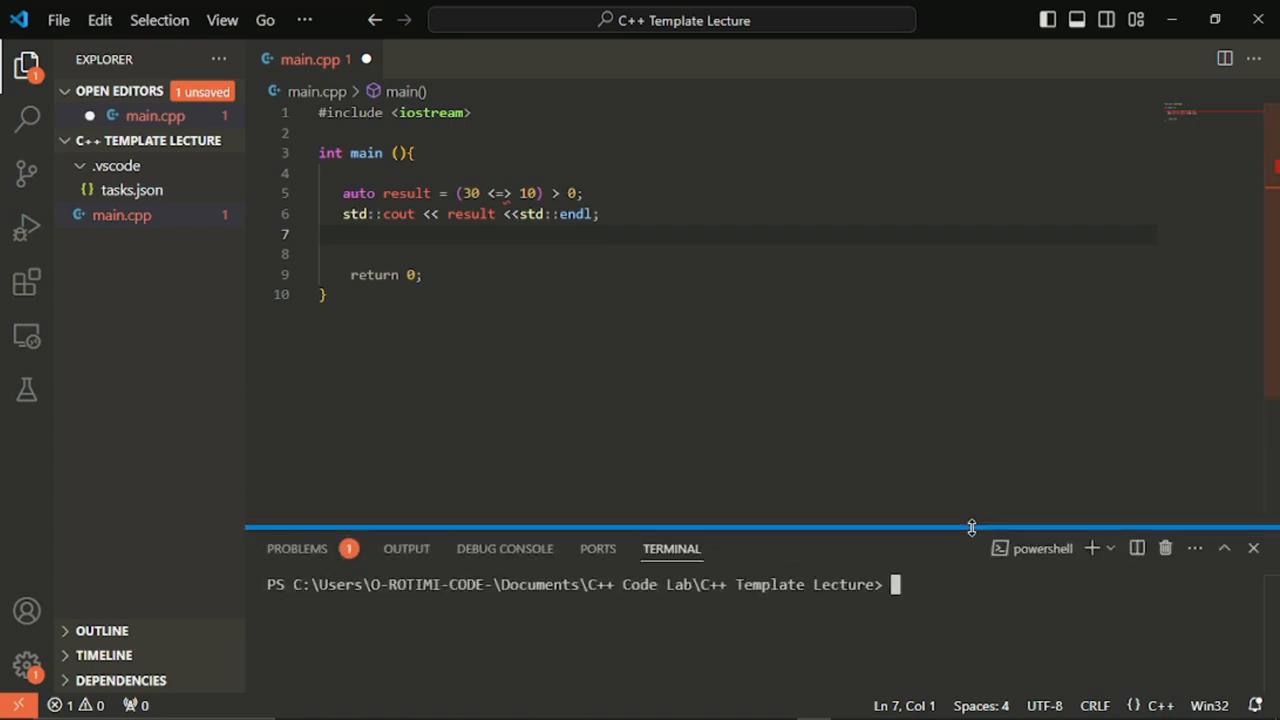
click(305, 17)
mouse_move(414, 80)
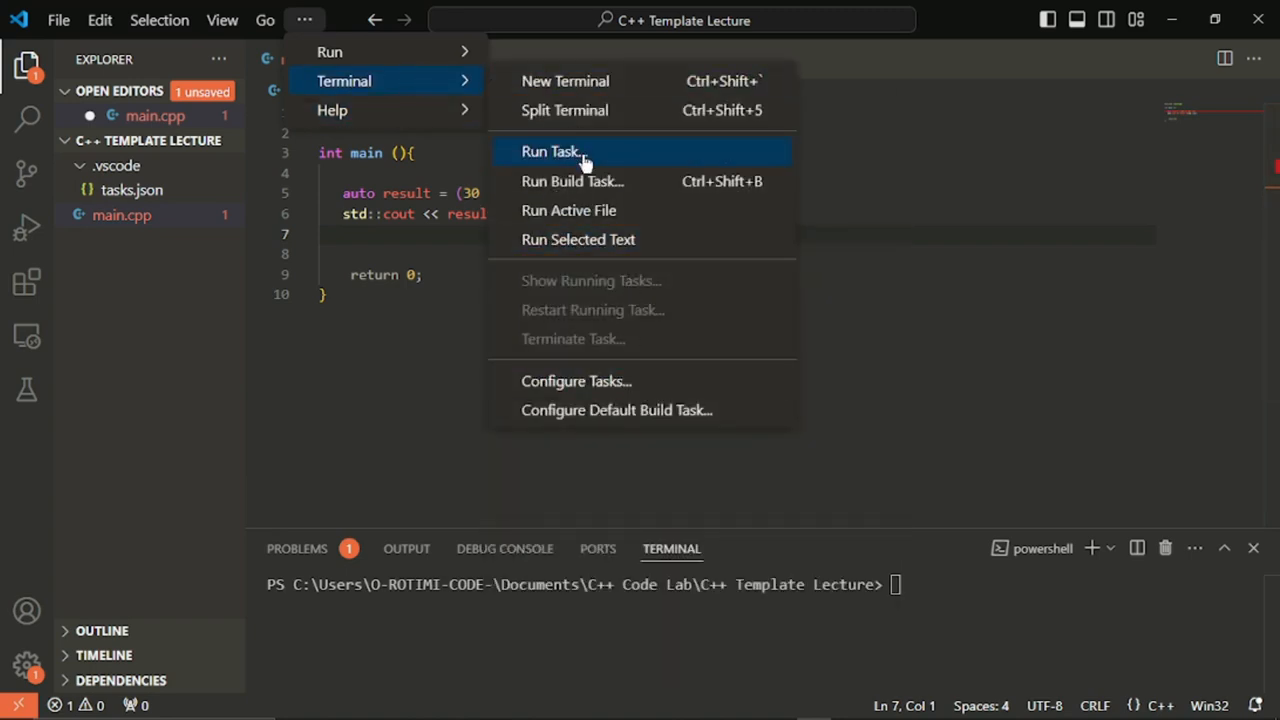
click(612, 185)
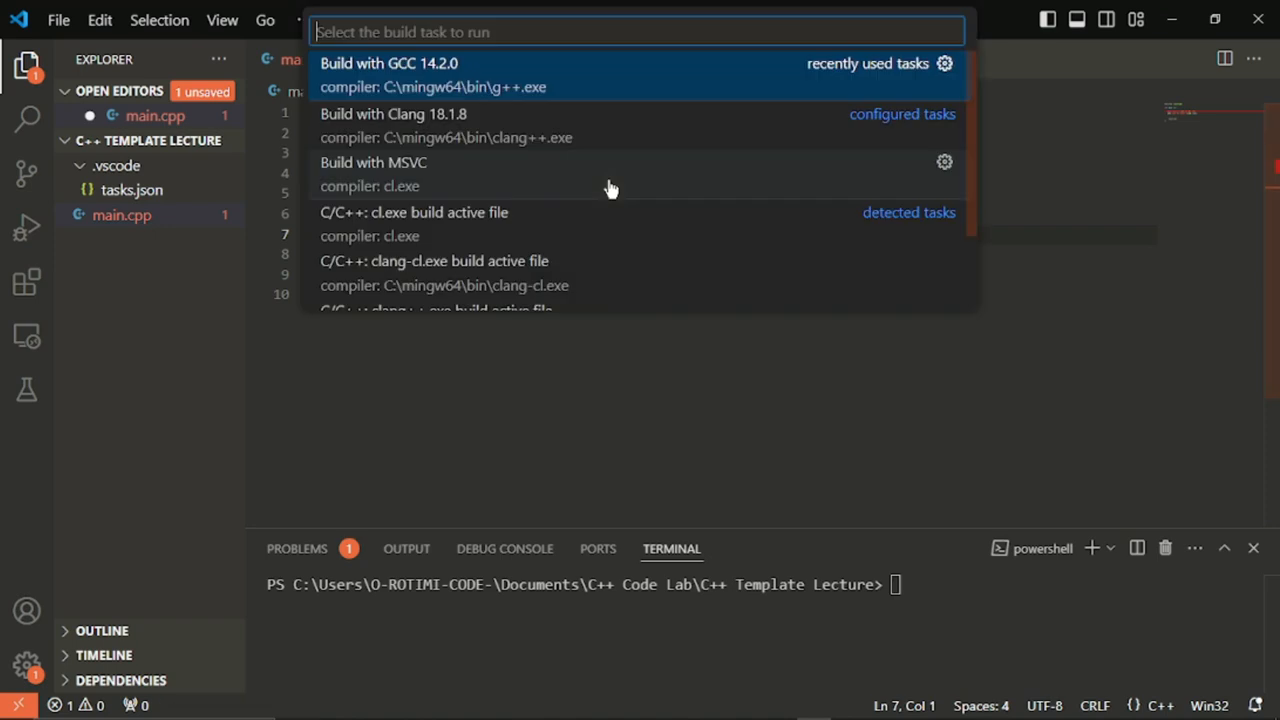
click(406, 166)
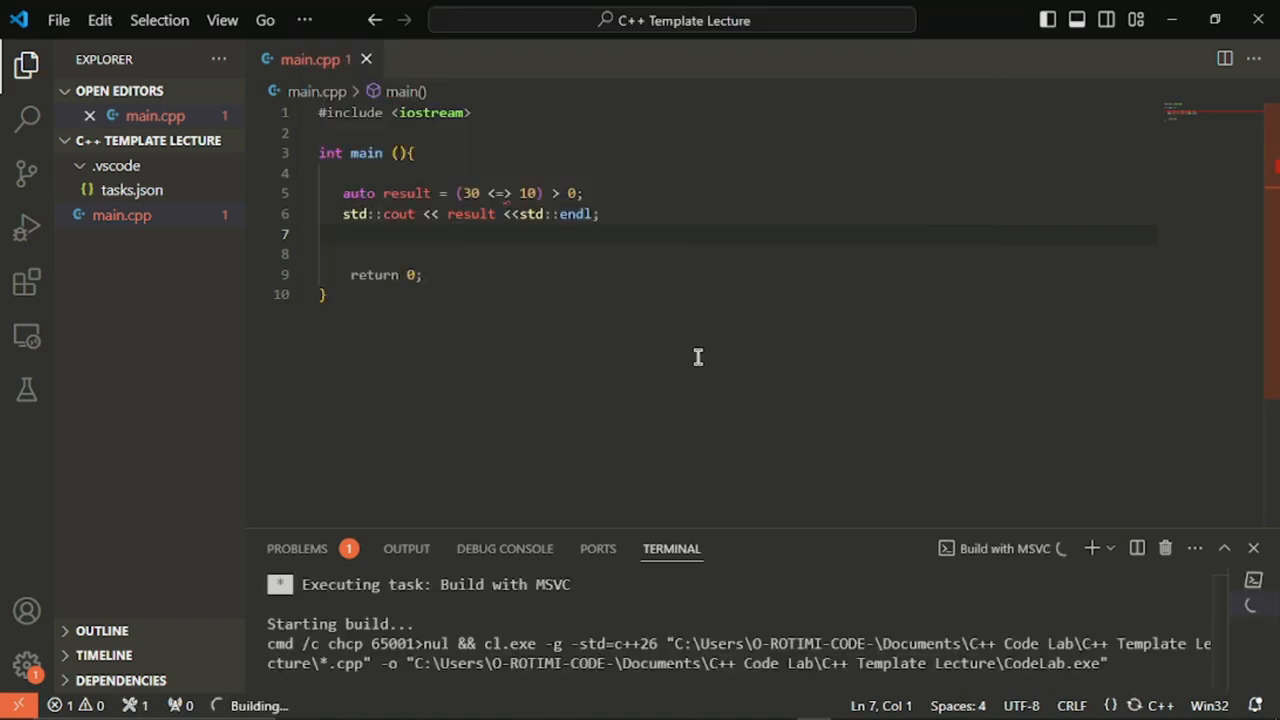
Enlarge the terminal panel and highlight the build status line and the cl.exe name in the MSVC build output
drag(881, 525, 900, 410)
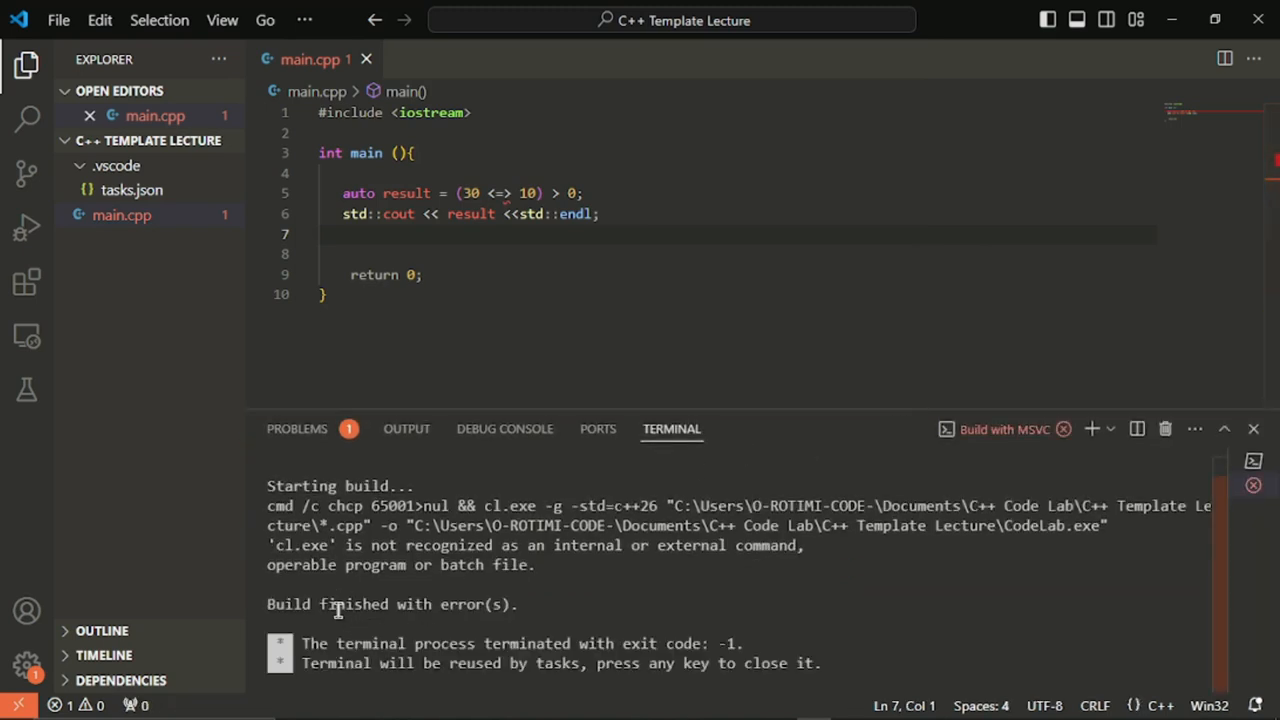
drag(268, 604, 513, 604)
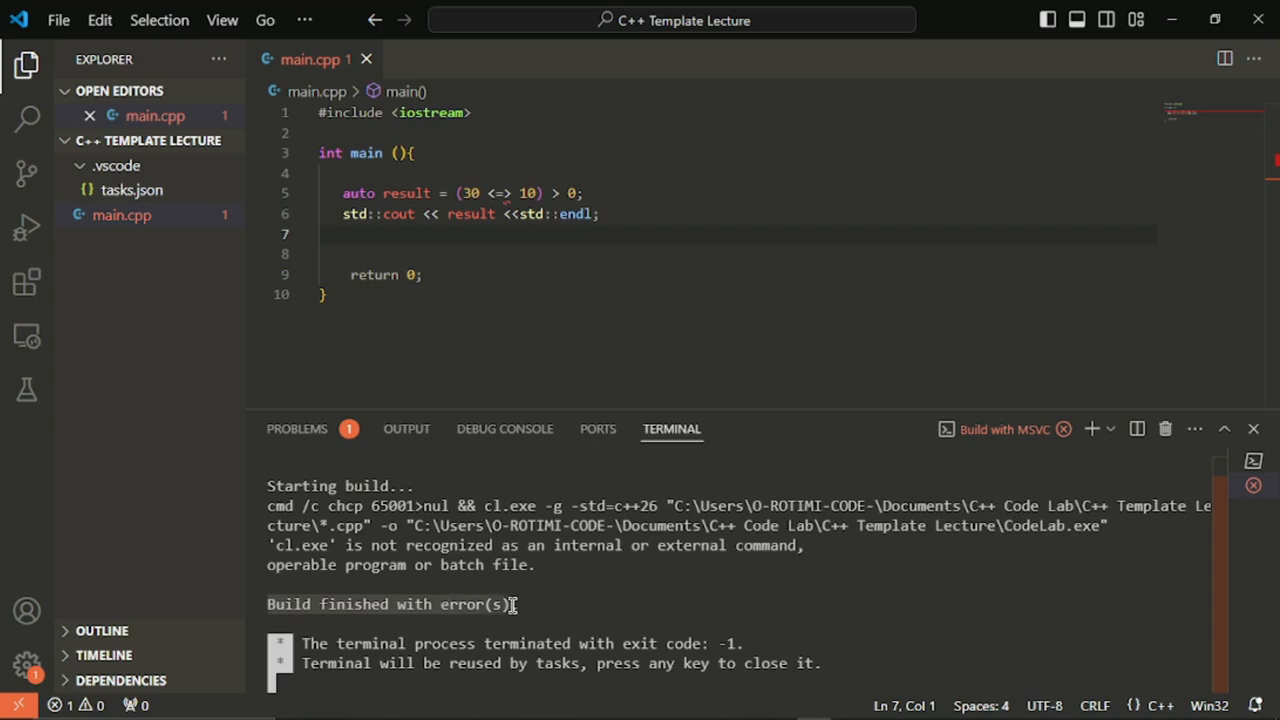
drag(274, 545, 332, 545)
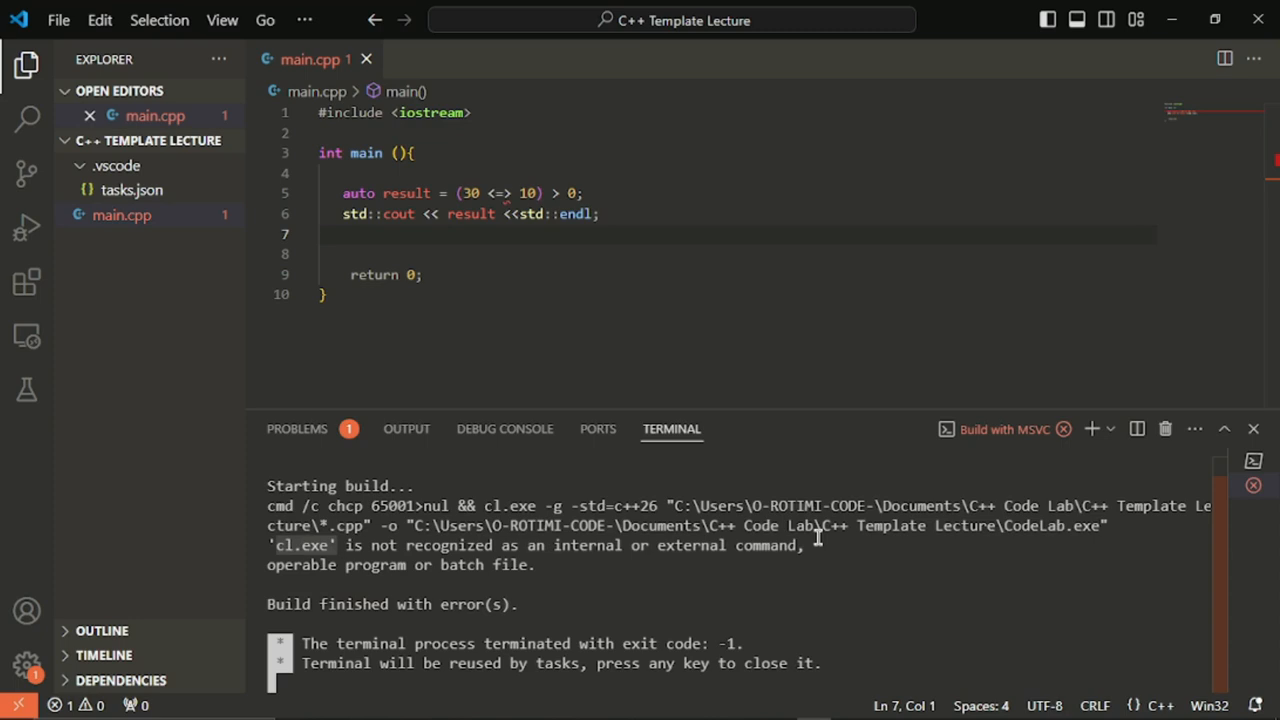
Switch to File Explorer and open the user Path variable's entries from the computer's system properties to inspect them
mouse_move(540, 717)
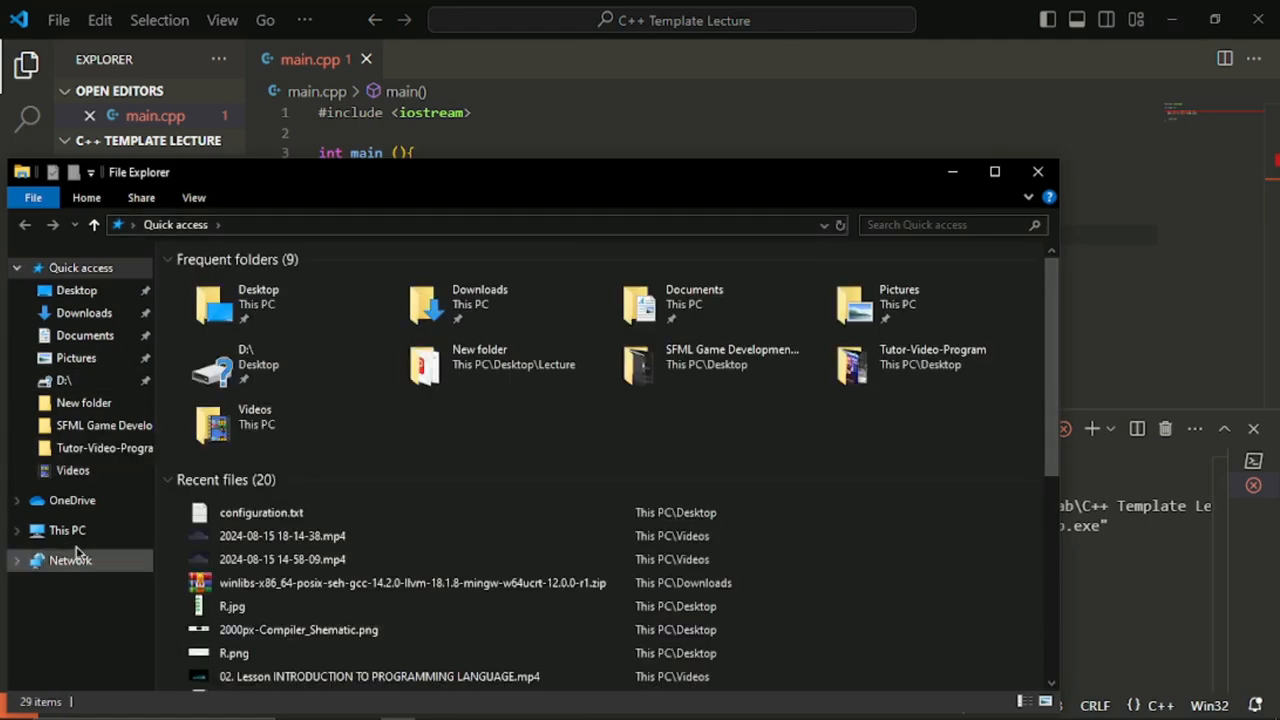
click(70, 530)
right_click(652, 557)
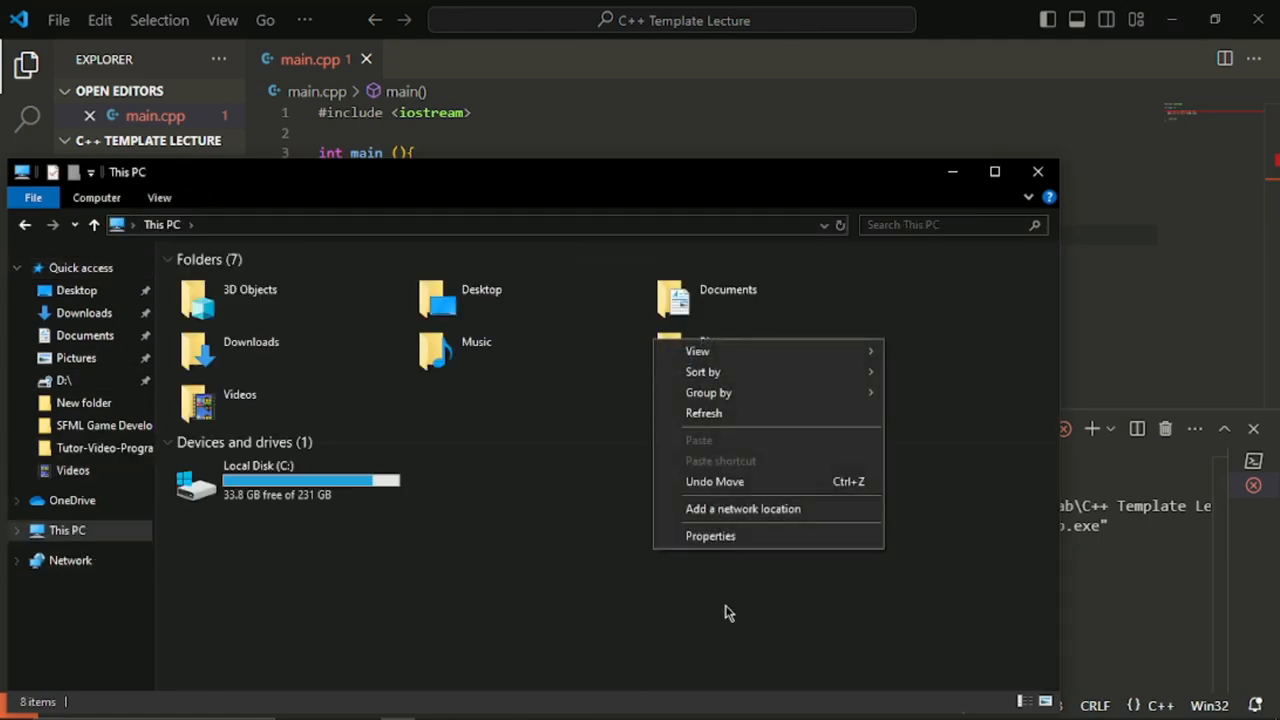
click(737, 540)
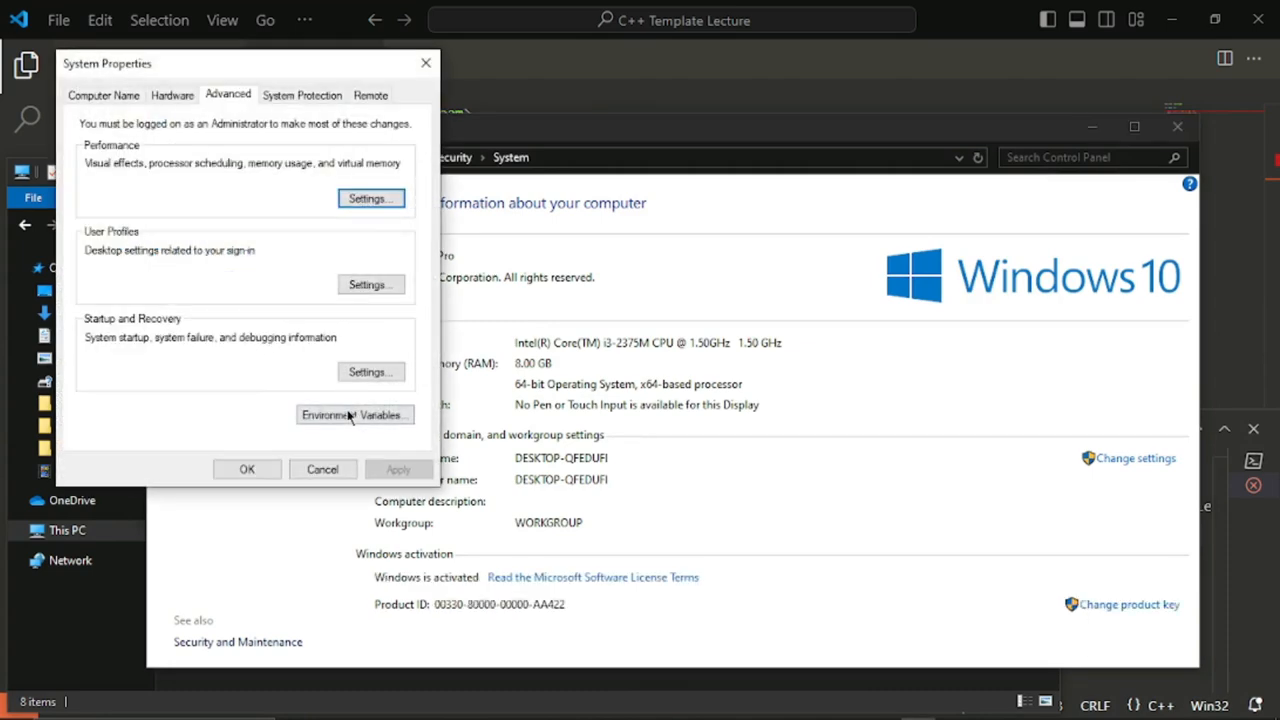
click(349, 416)
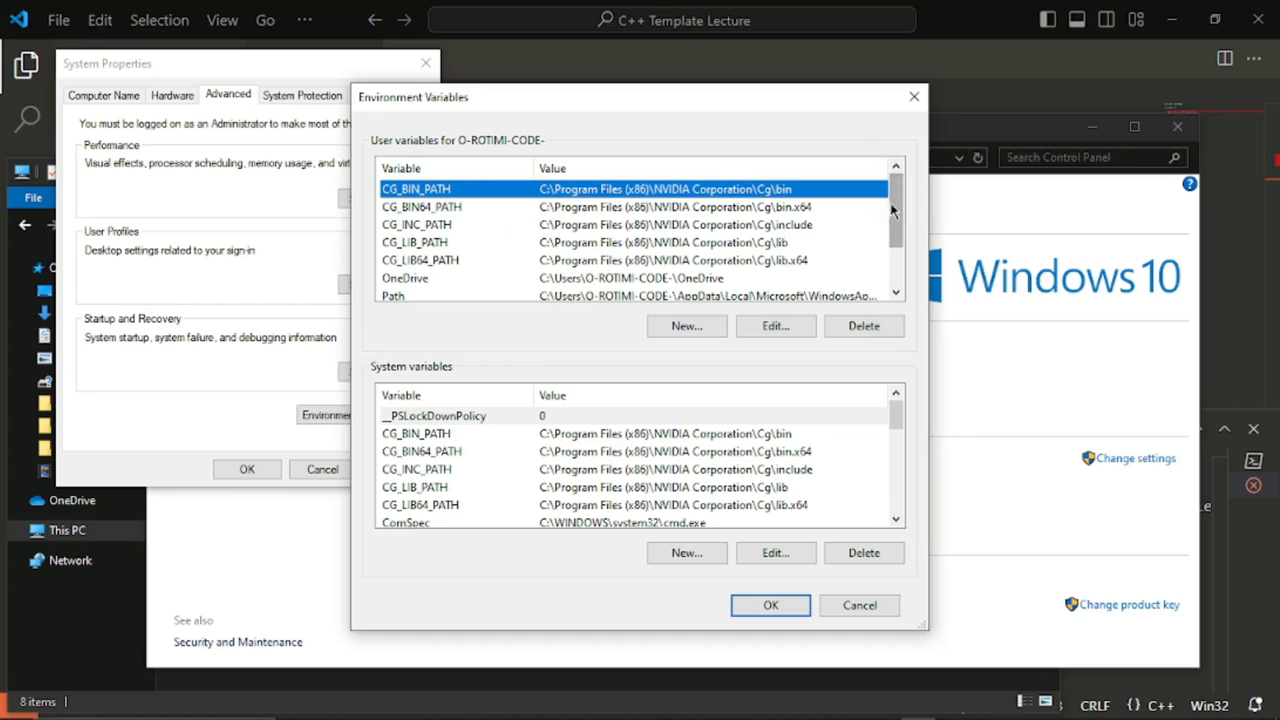
scroll(895, 238, down, 1)
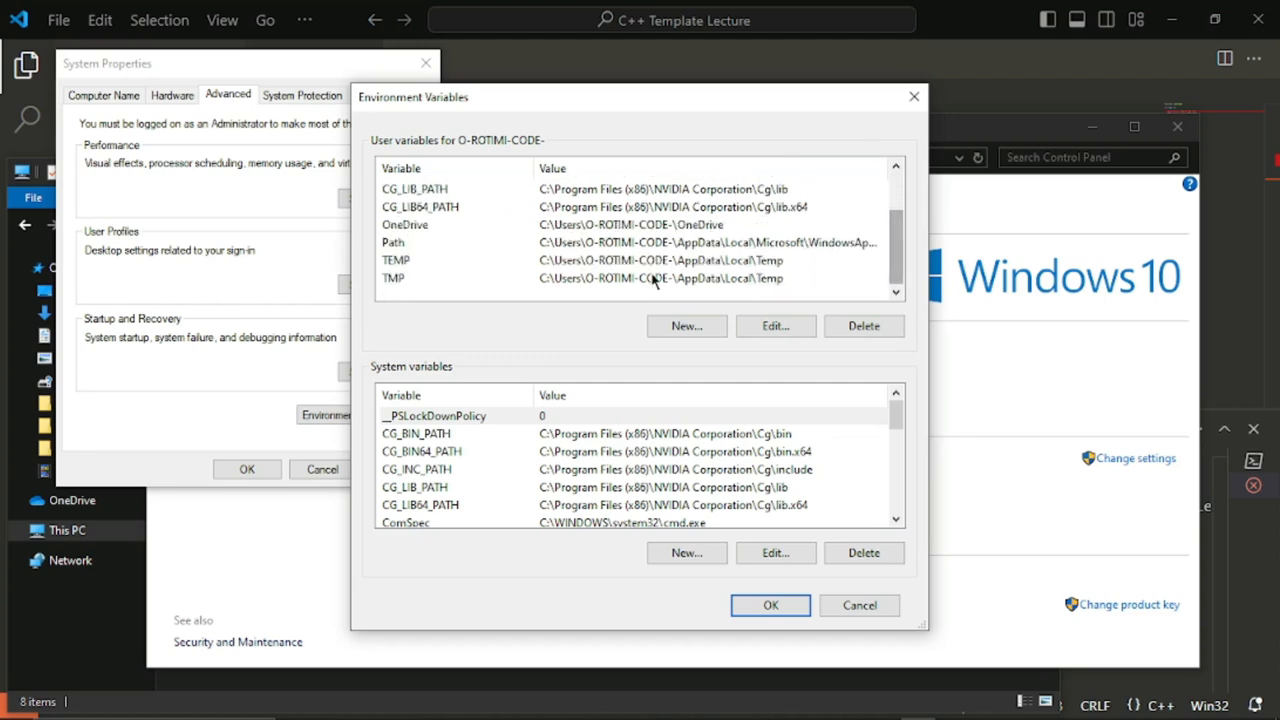
scroll(898, 254, up, 1)
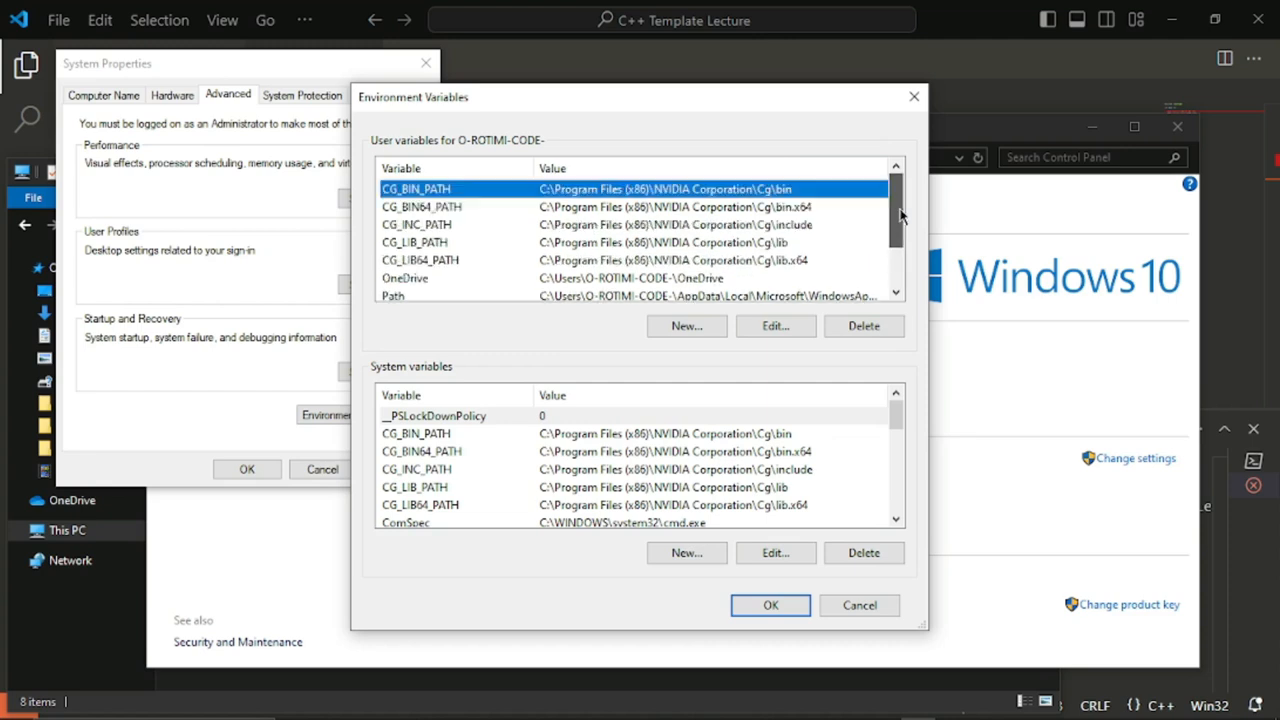
scroll(897, 234, down, 1)
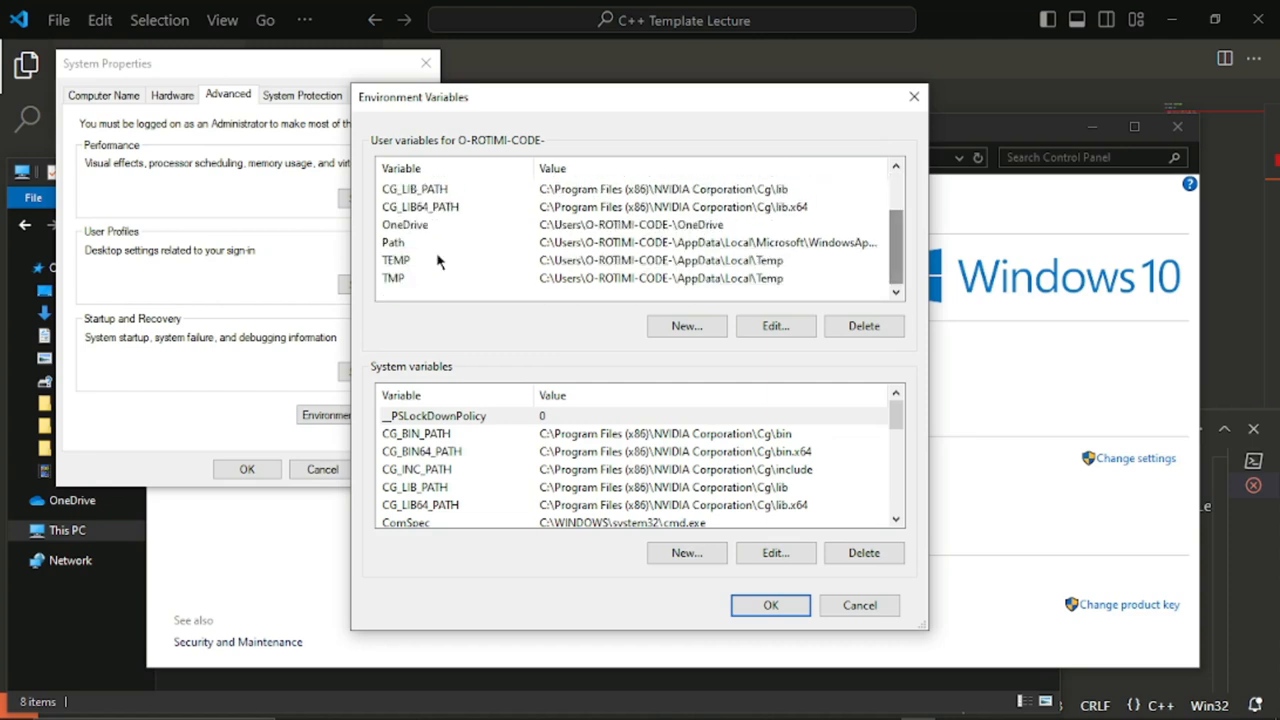
click(519, 245)
click(775, 326)
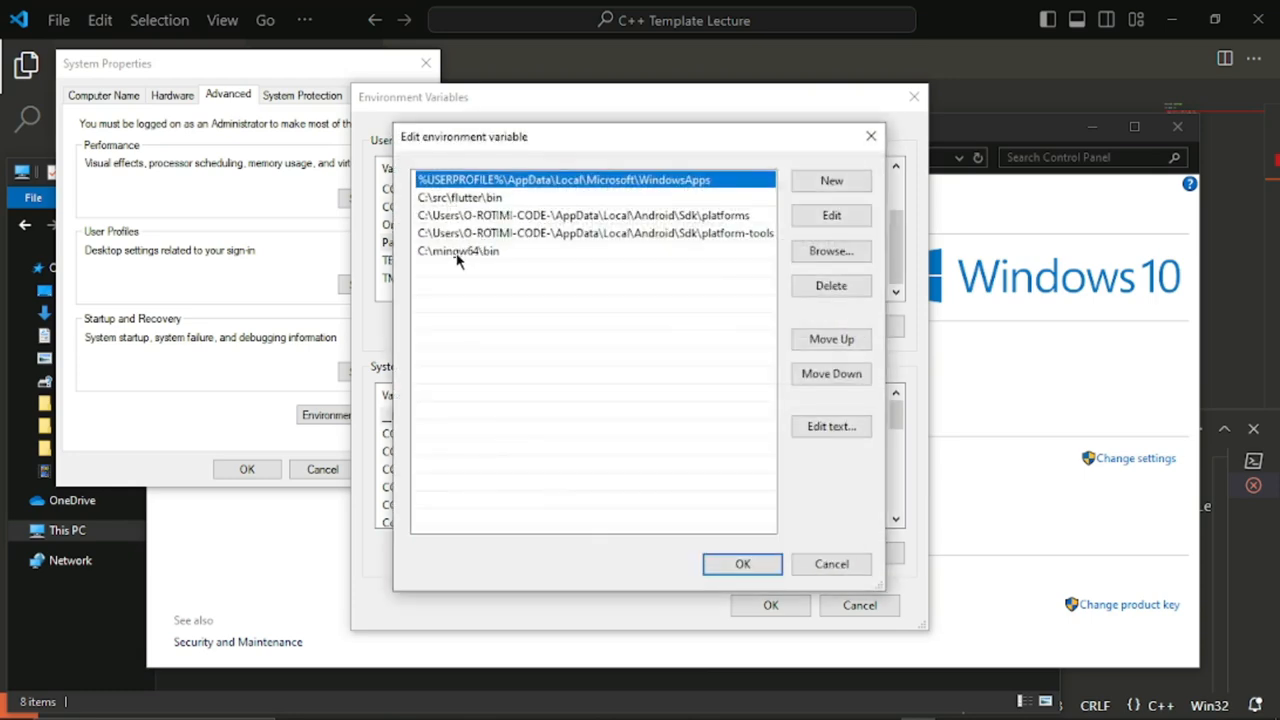
Close the environment variable dialogs, System Properties, the System window and File Explorer to return to Visual Studio Code
click(871, 136)
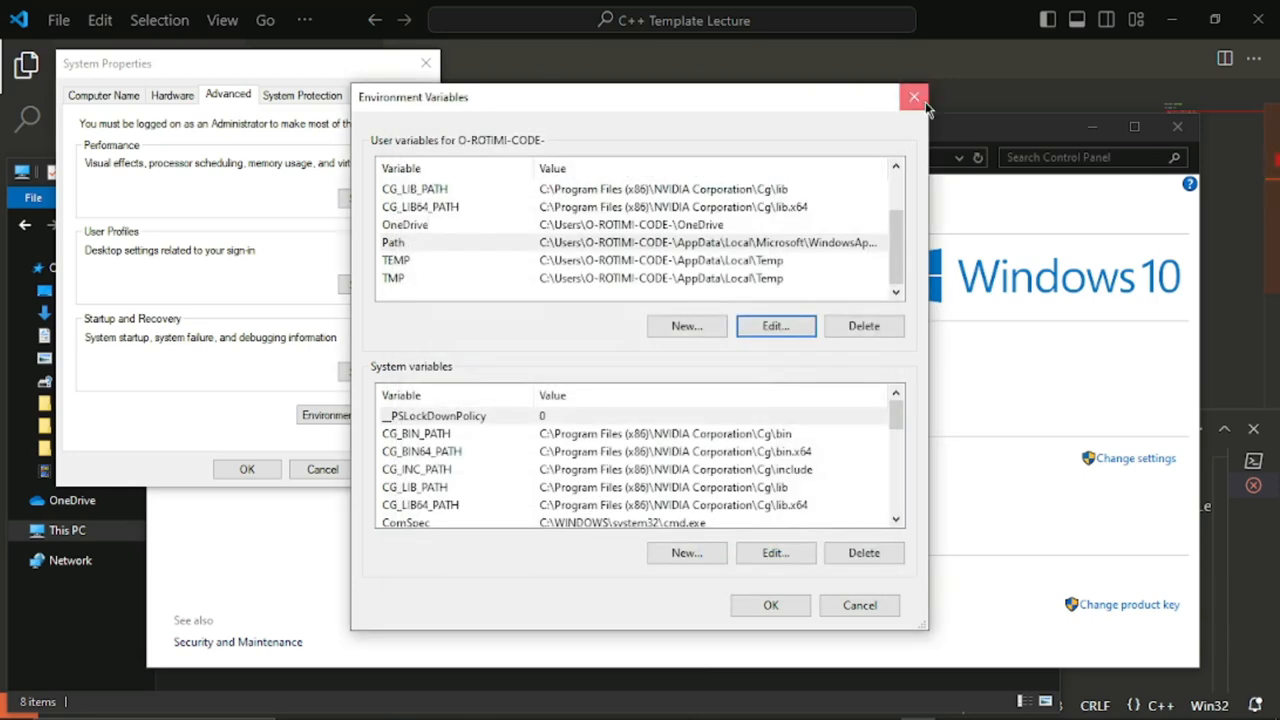
click(912, 96)
click(425, 63)
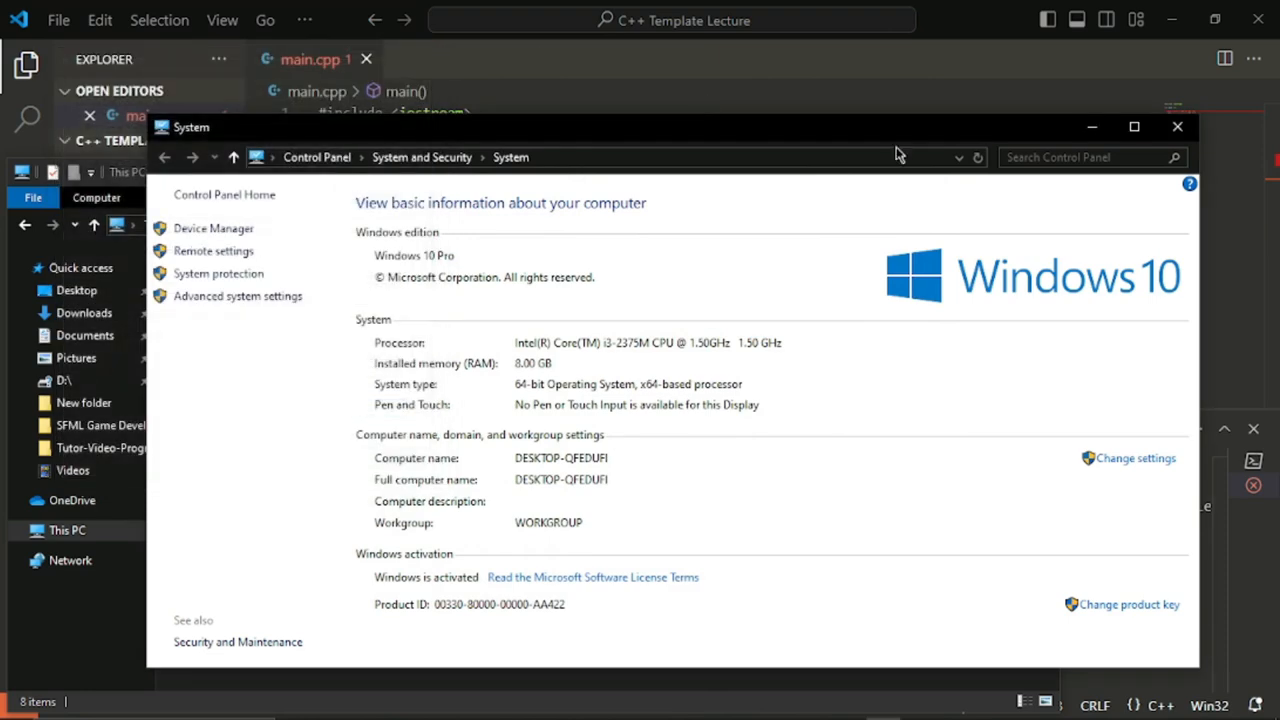
click(1165, 130)
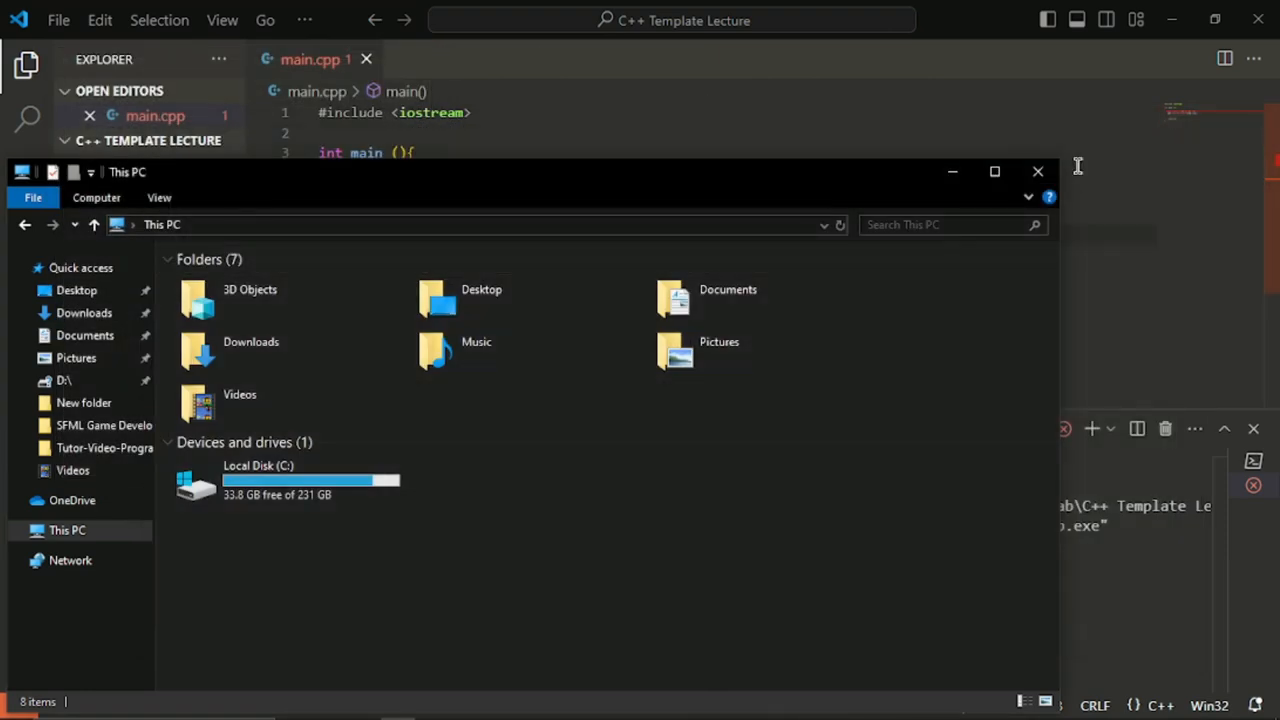
click(1045, 172)
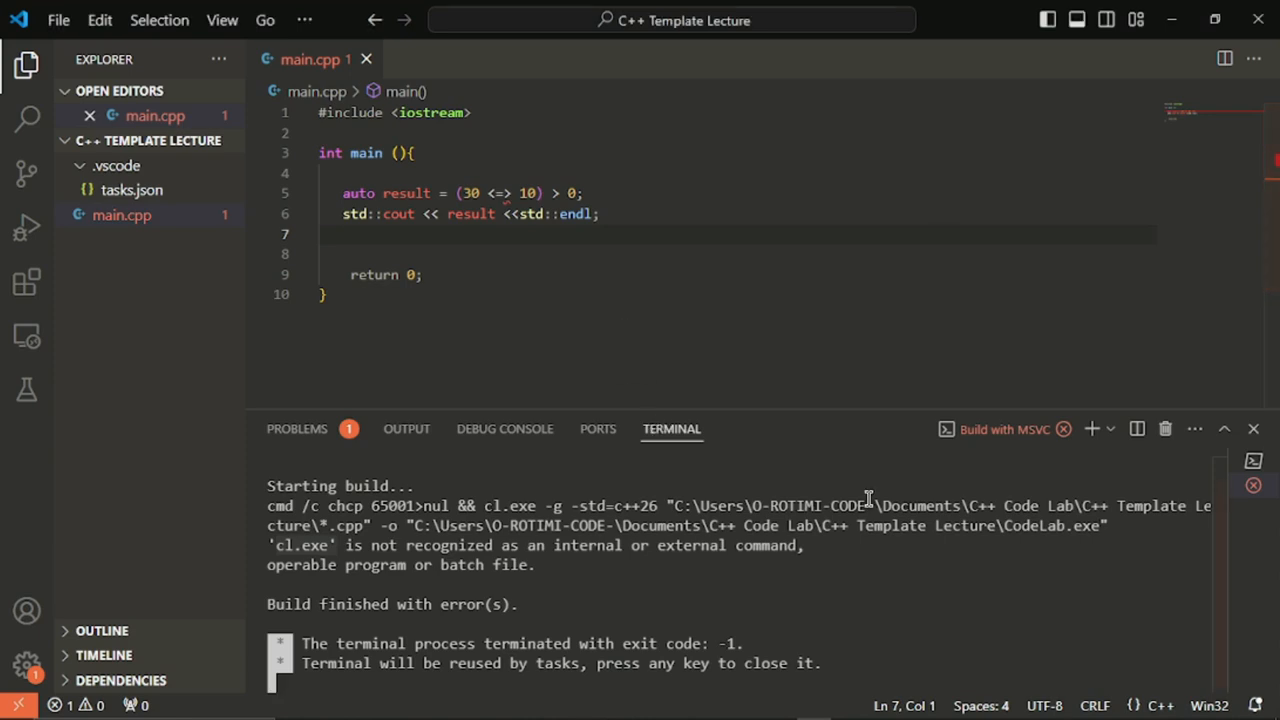
Kill the "Build with MSVC" task terminal and reduce the height of the terminal panel
click(1165, 430)
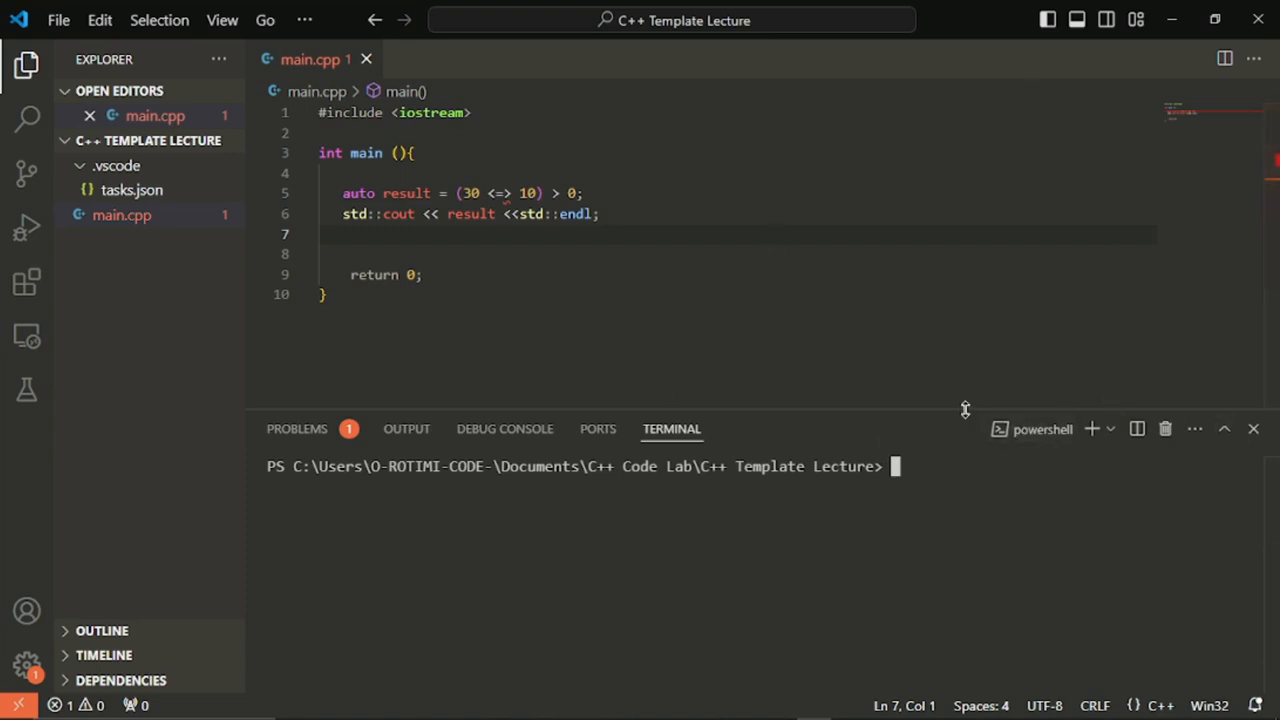
drag(965, 409, 955, 469)
mouse_move(694, 708)
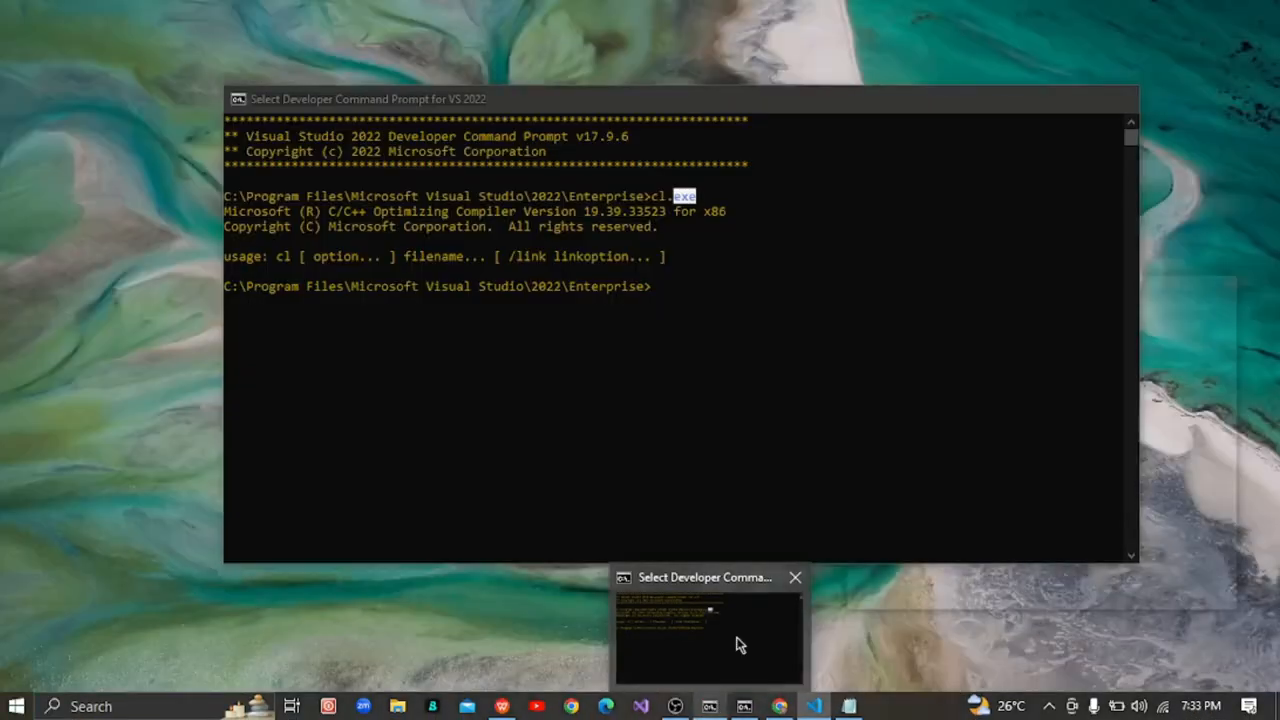
mouse_move(760, 712)
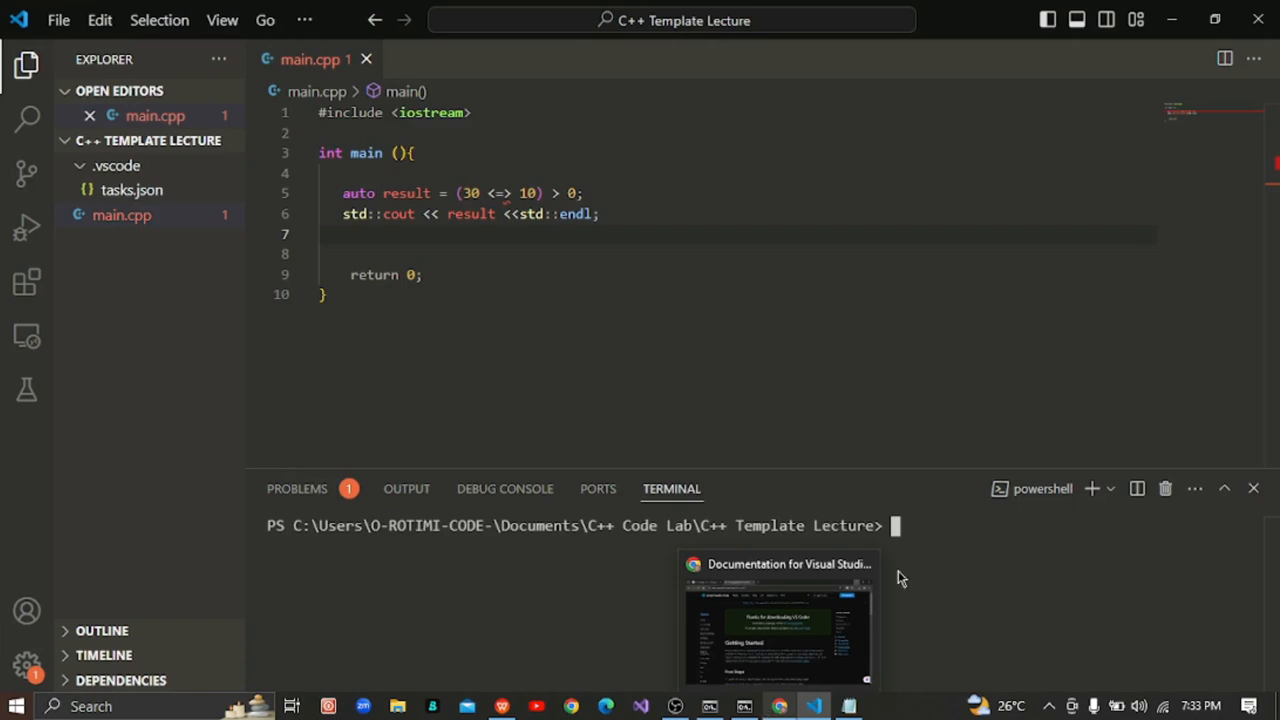
Check the installed GCC compiler version by running "g++ --version" in the PowerShell terminal
text(g)
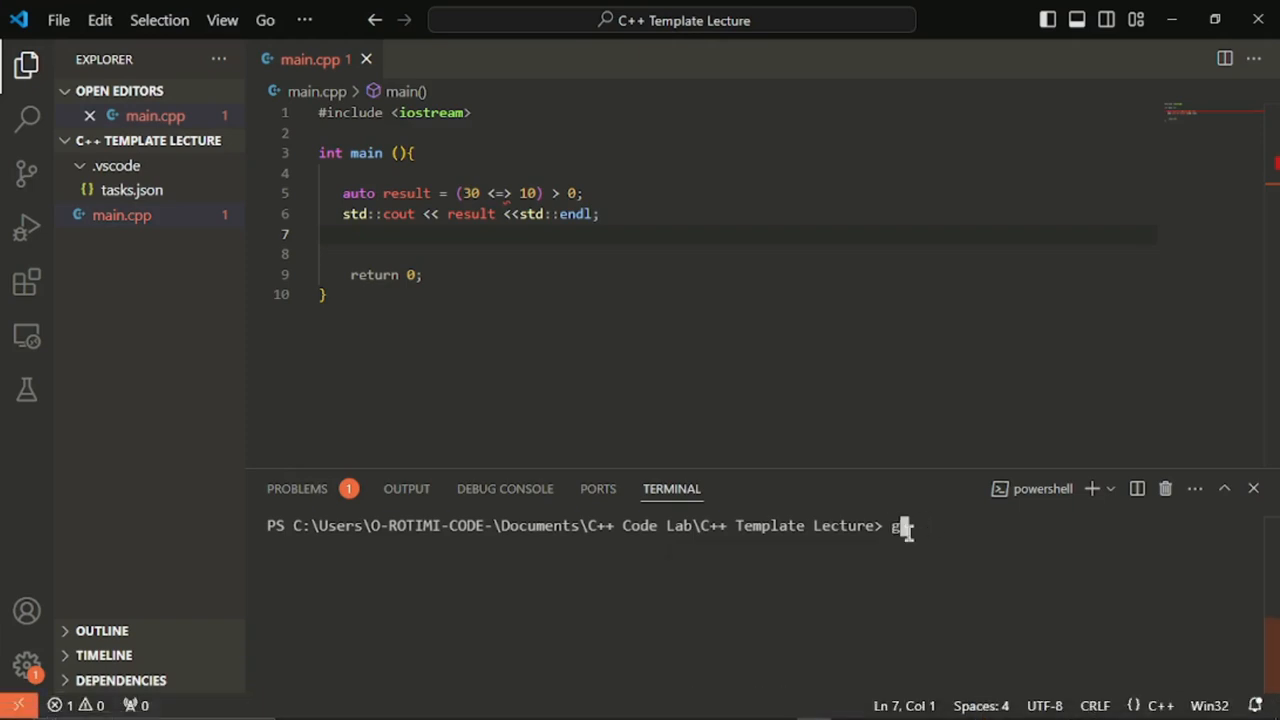
text(+)
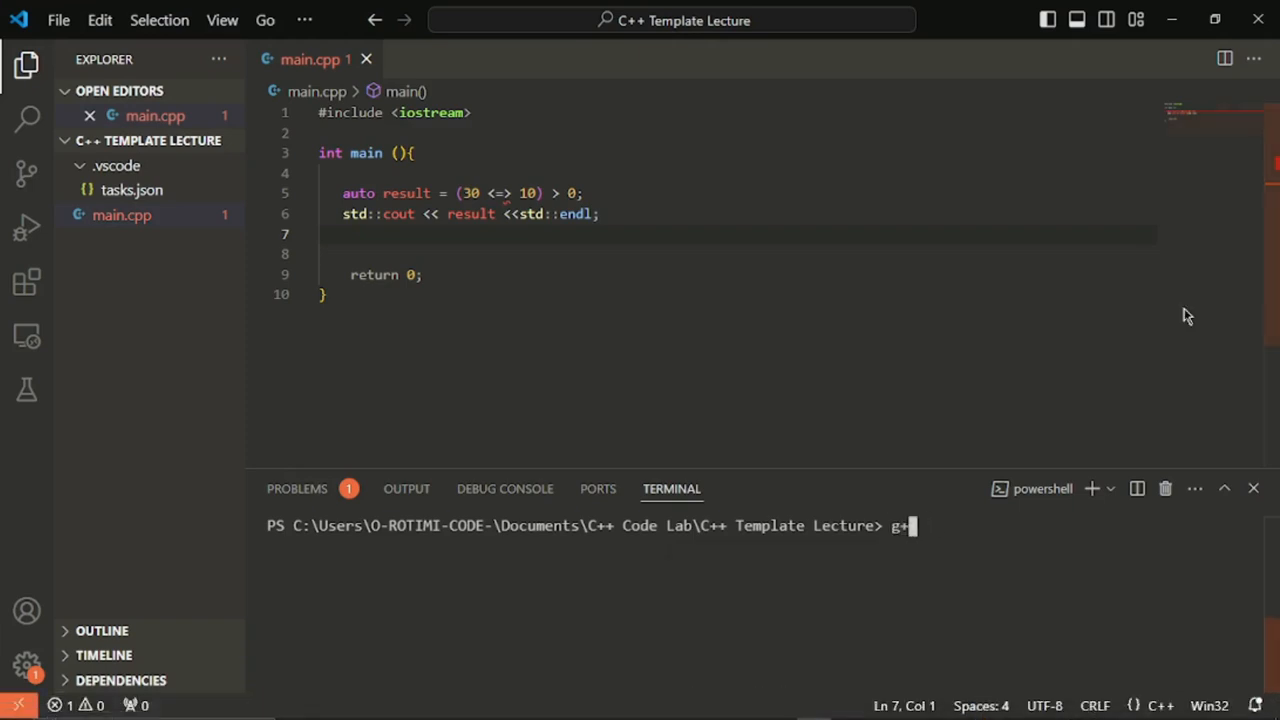
text(+)
text( -)
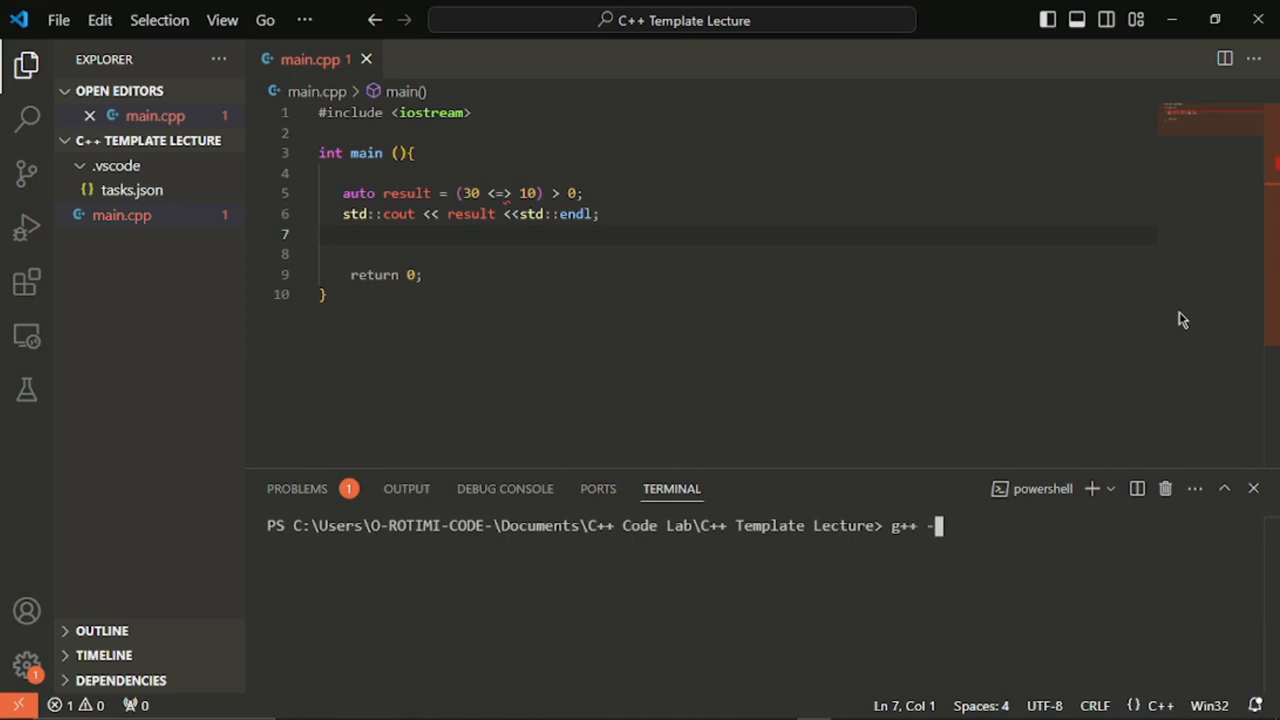
text(-version)
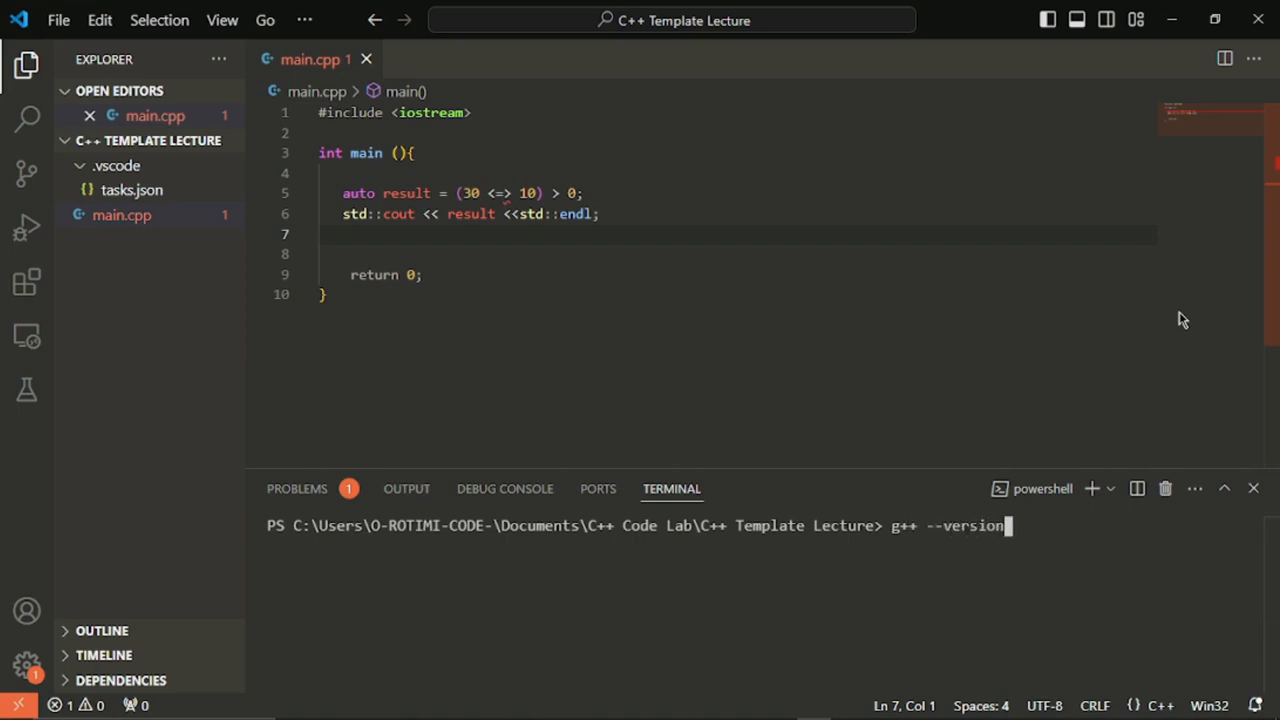
key(Return)
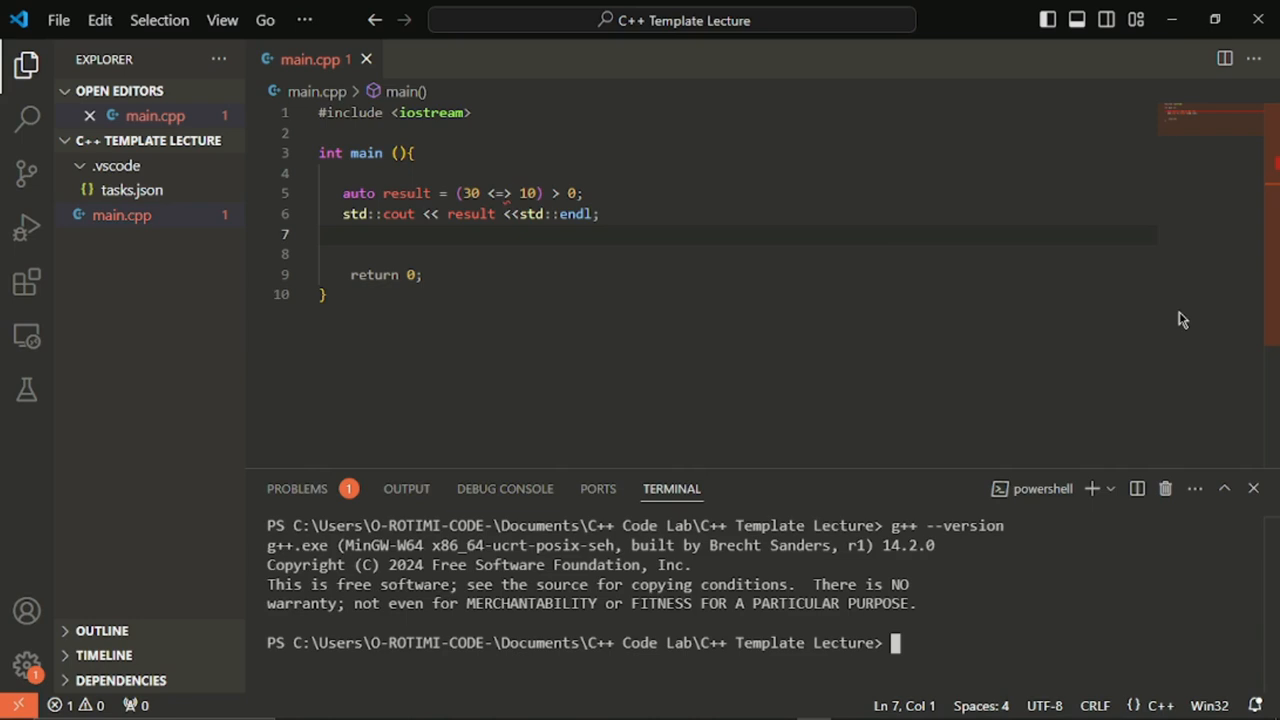
Check the installed Clang compiler version by running "clang++ --version" in the PowerShell terminal
text(clang+)
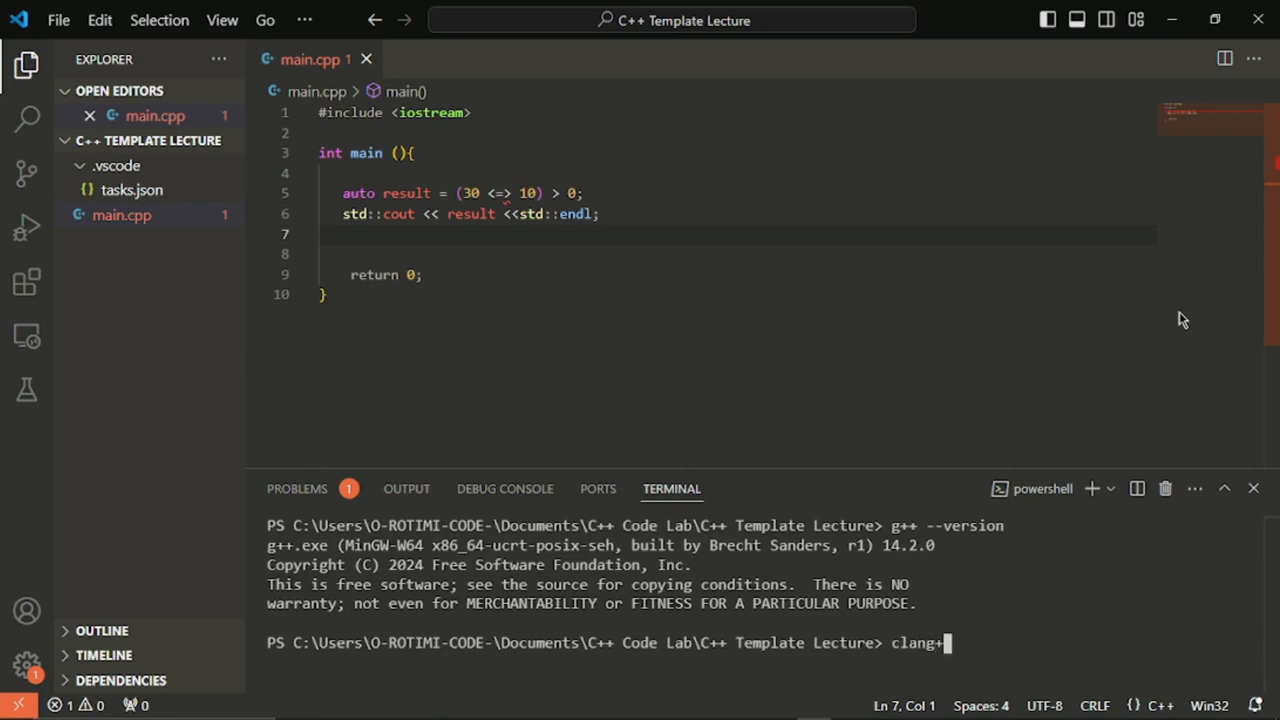
text(+ --v)
text(ersion)
key(Return)
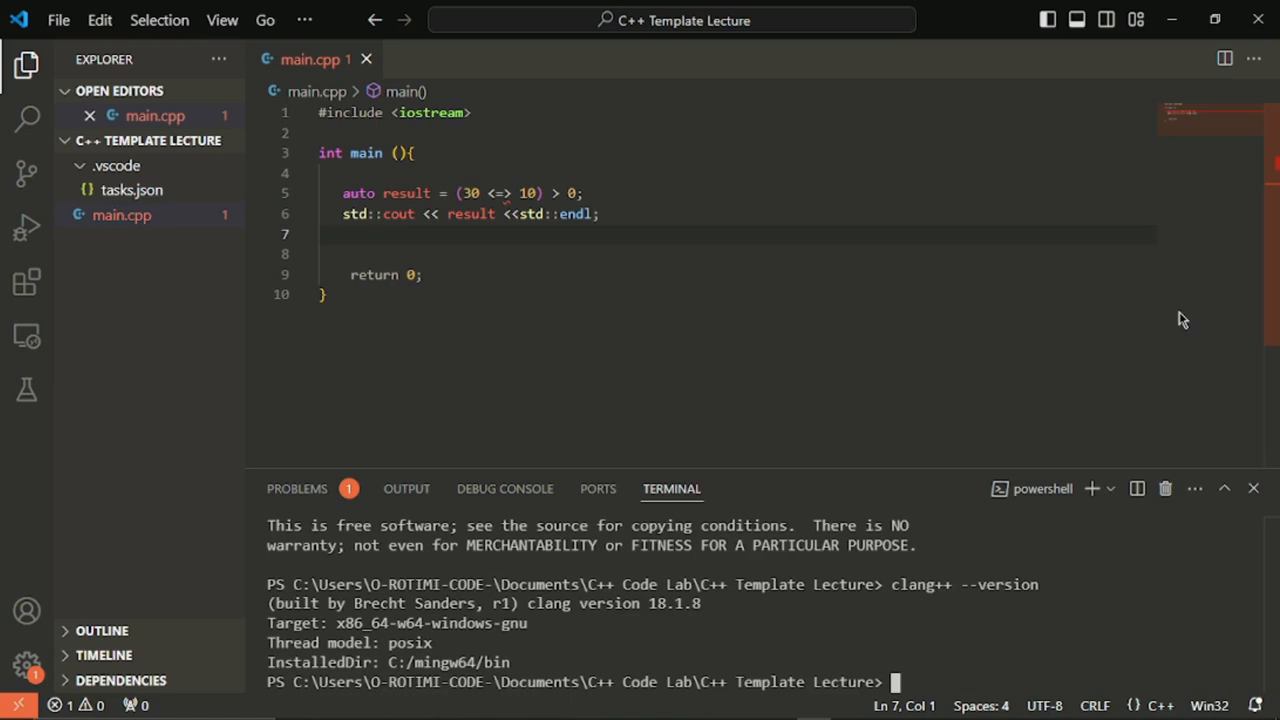
text(gdb --ver)
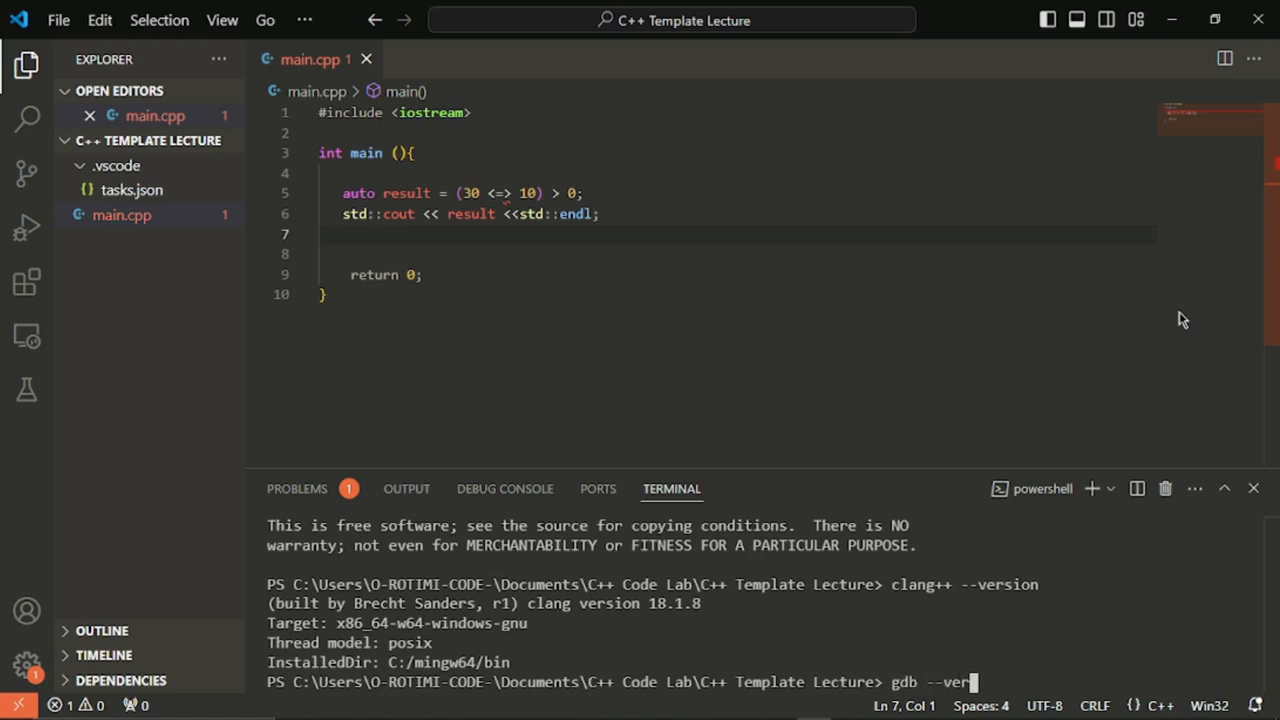
text(sion')
key(Return)
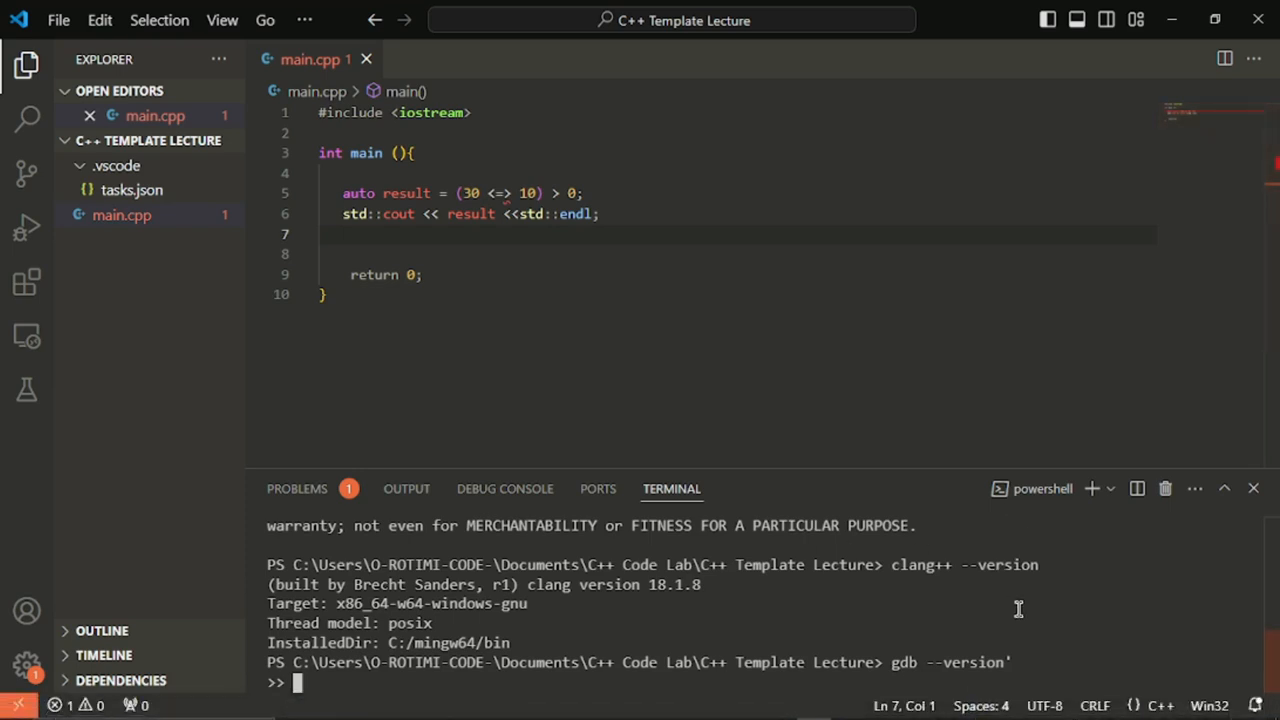
drag(1017, 666, 984, 645)
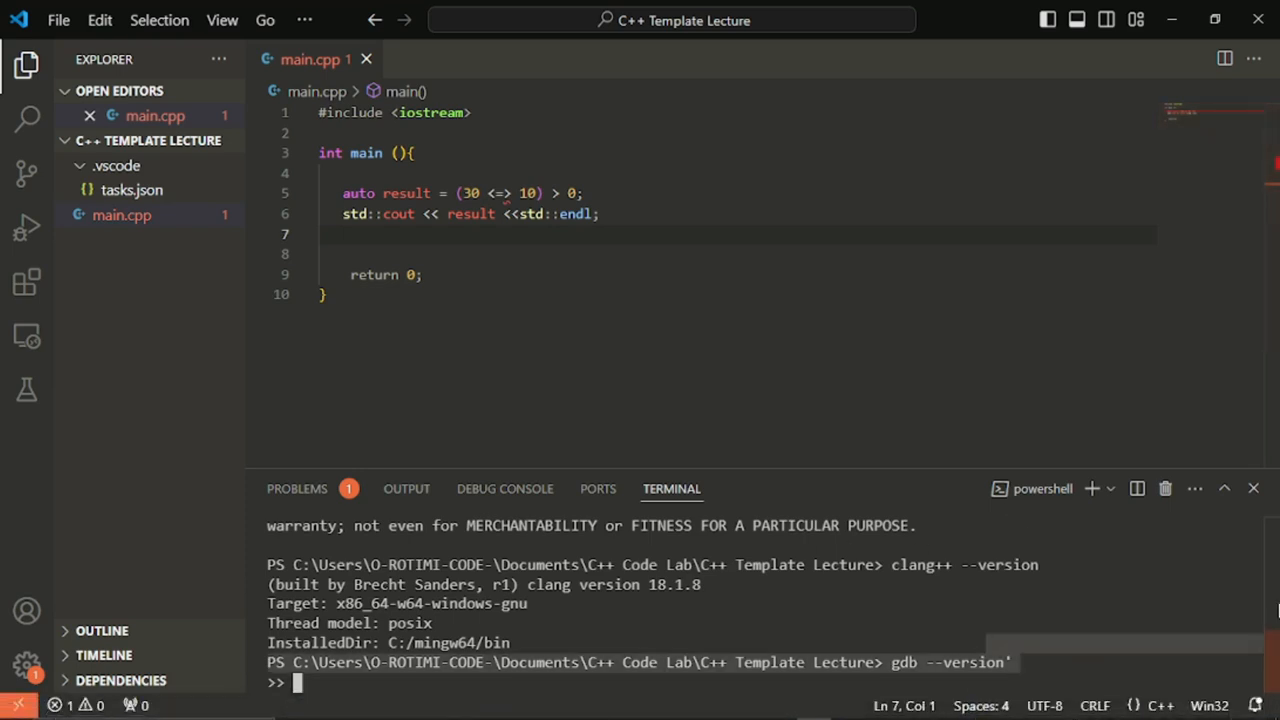
click(1165, 489)
Open a new PowerShell terminal, make its panel slightly taller and clear the output with "cls"
click(230, 21)
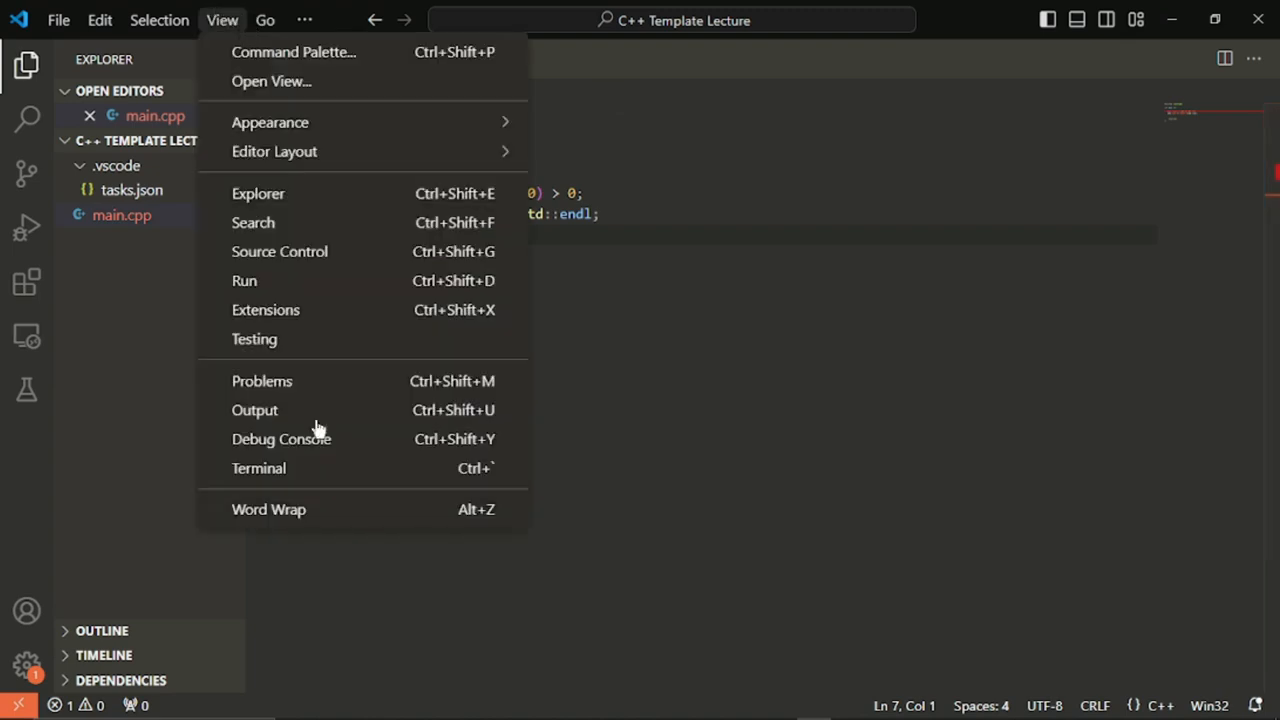
click(337, 474)
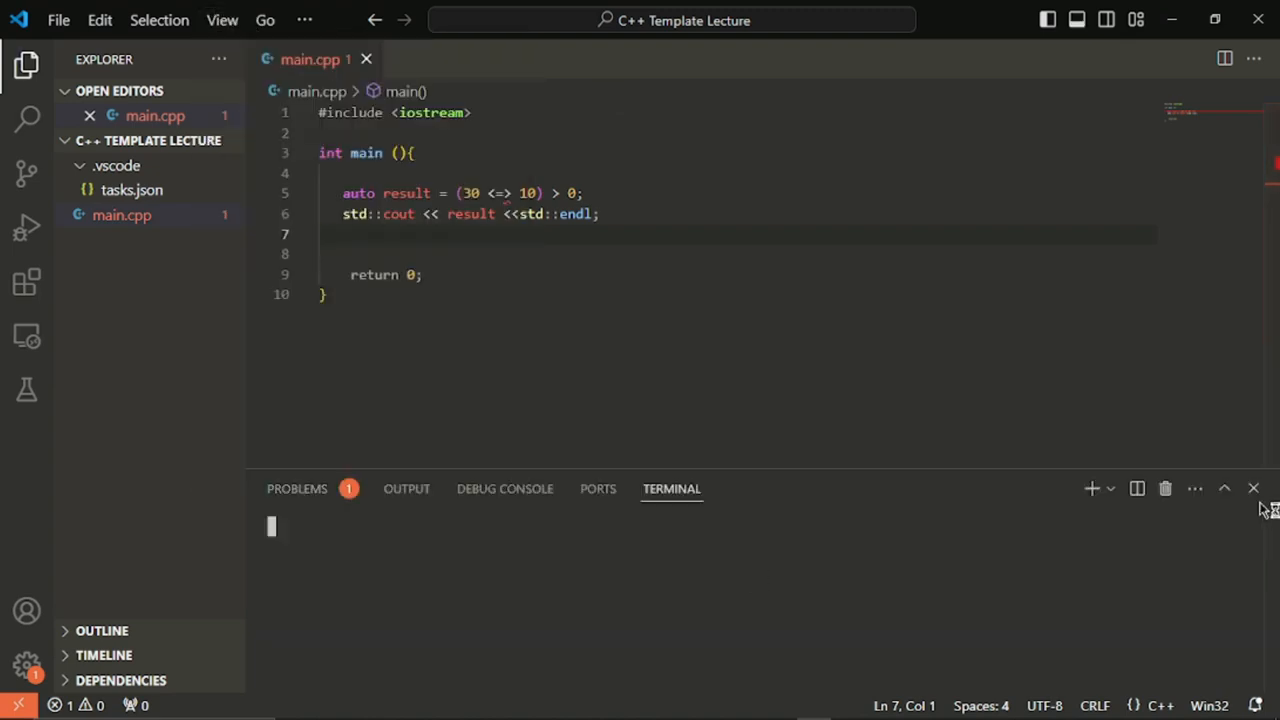
drag(828, 469, 827, 430)
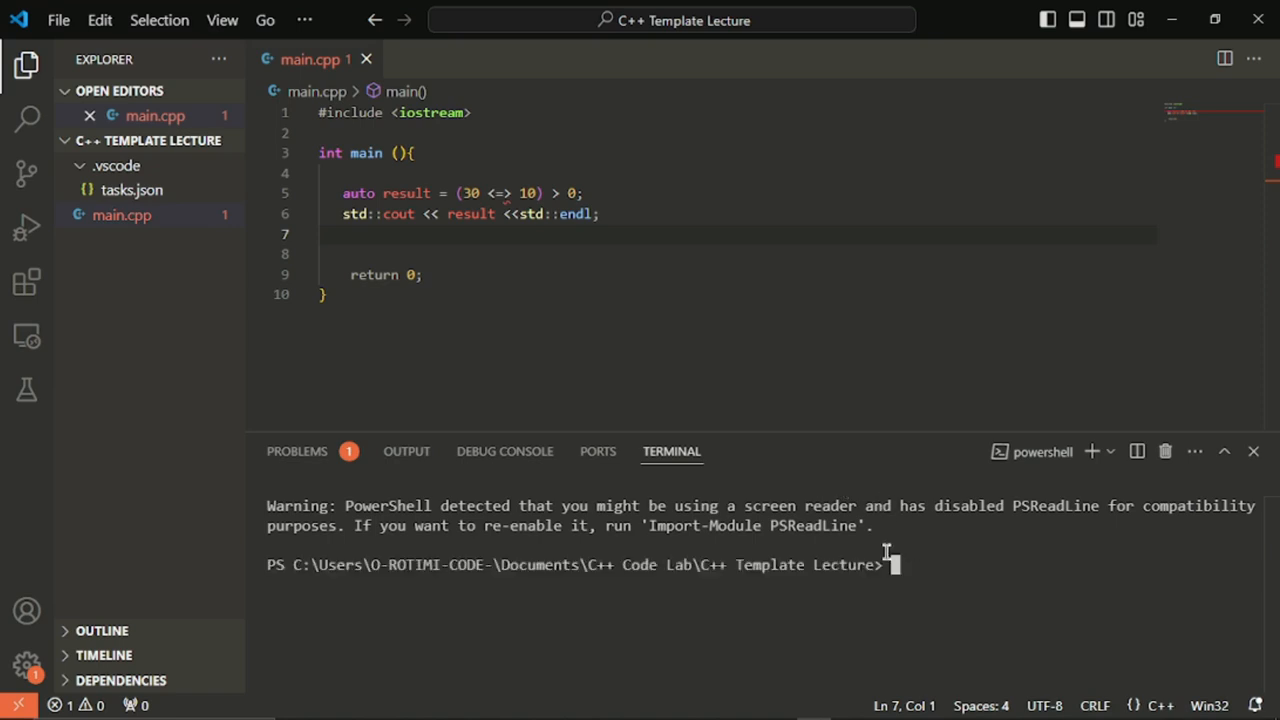
text(cls)
key(Return)
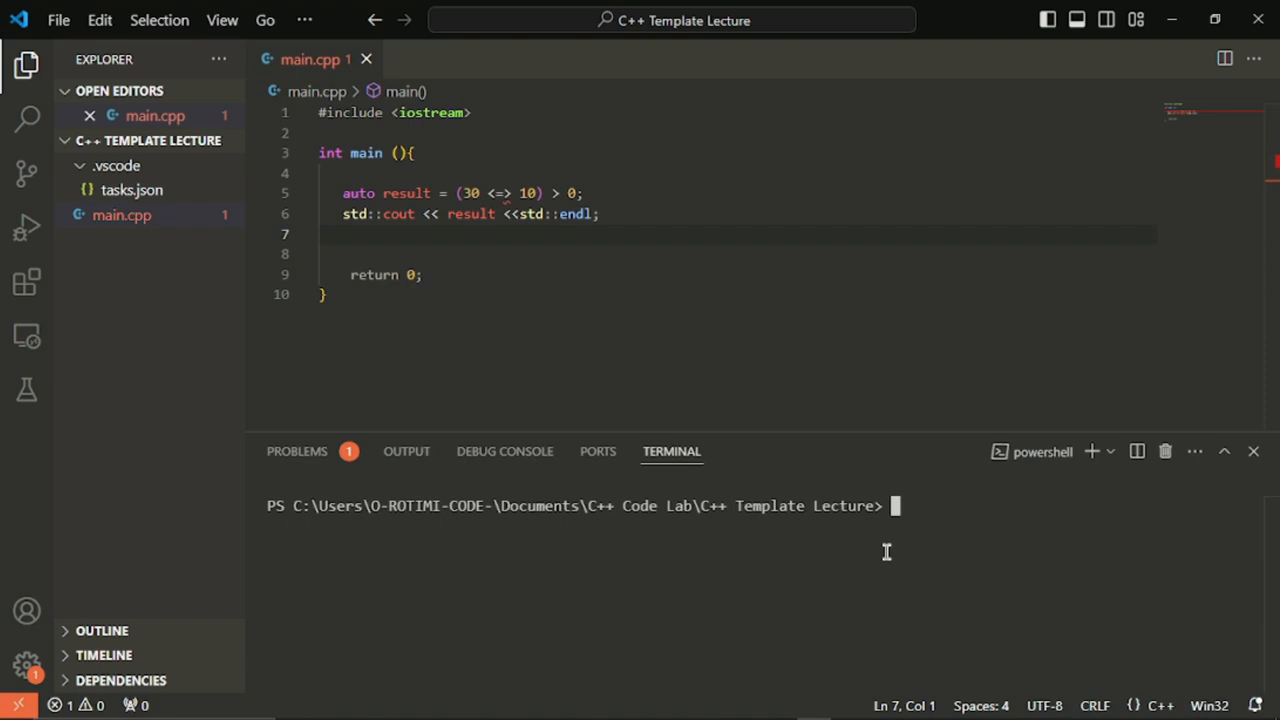
Check the installed GDB debugger version by running "gdb --version" in the terminal
text(g)
text(bc)
key(BackSpace)
key(BackSpace)
text(db --version)
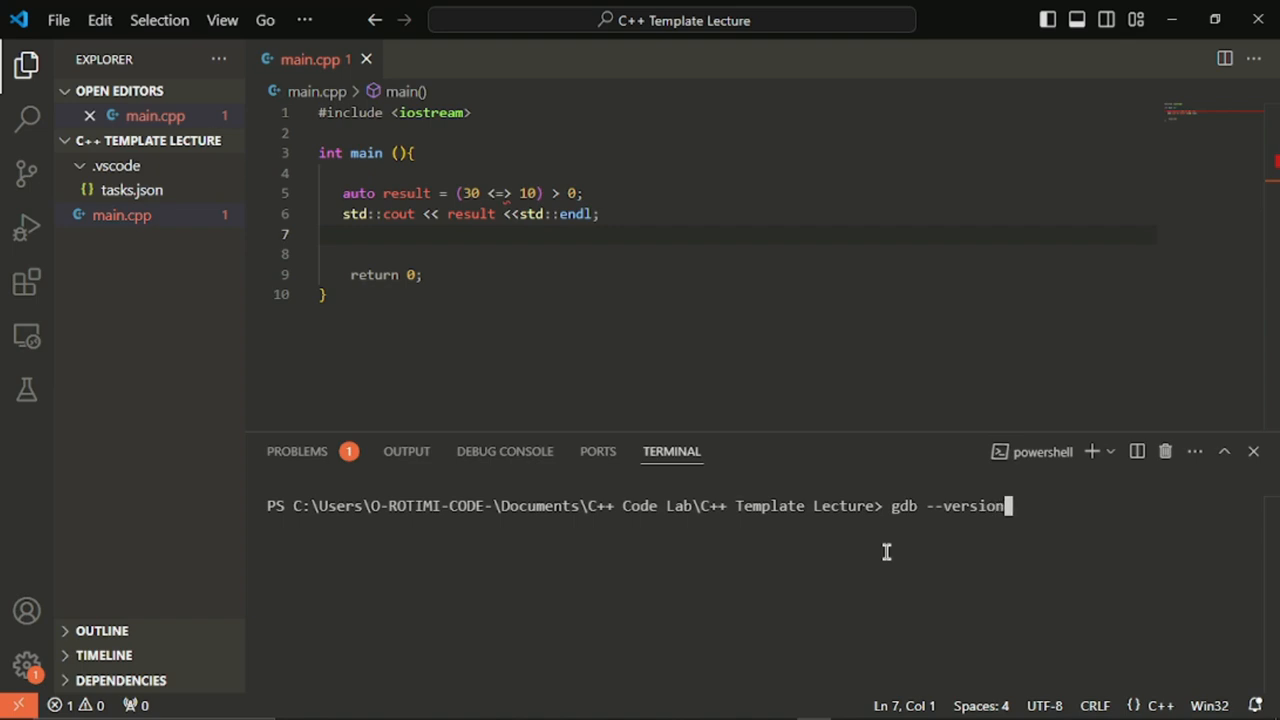
key(Return)
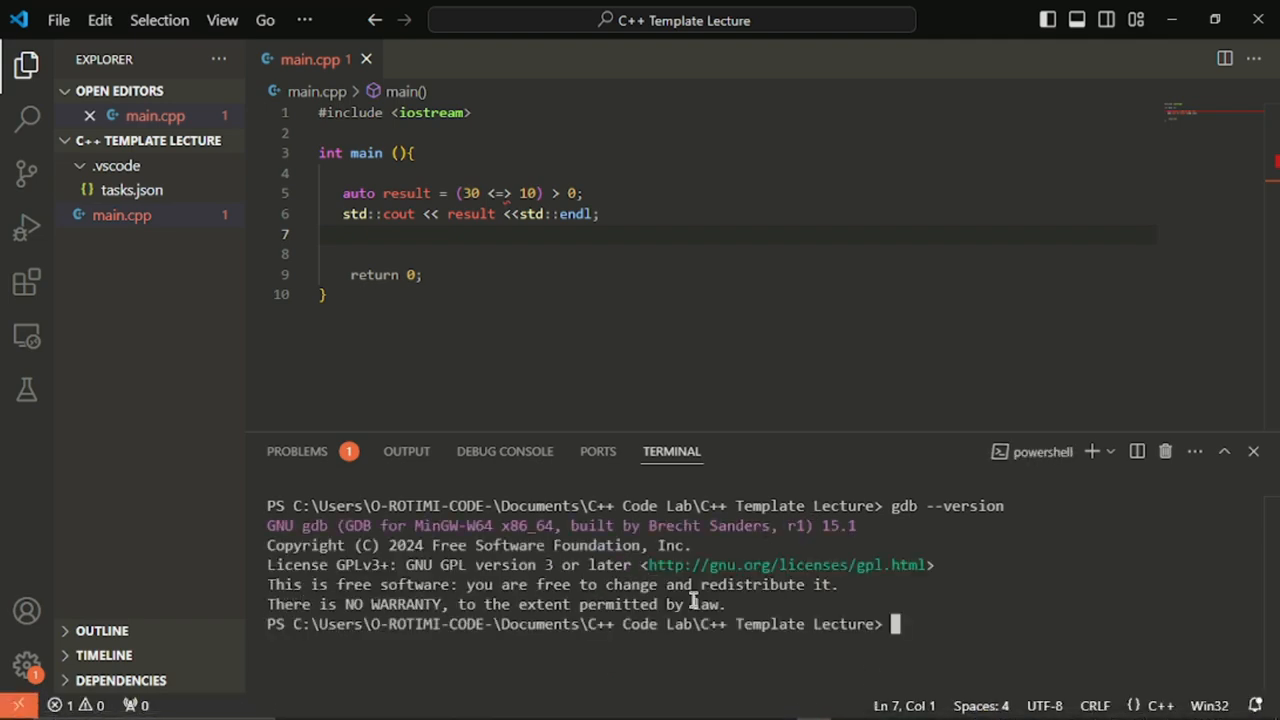
Switch to the WPS presentation, highlight MSVC on the Compiler slide and minimize the window to return to Visual Studio Code
mouse_move(646, 714)
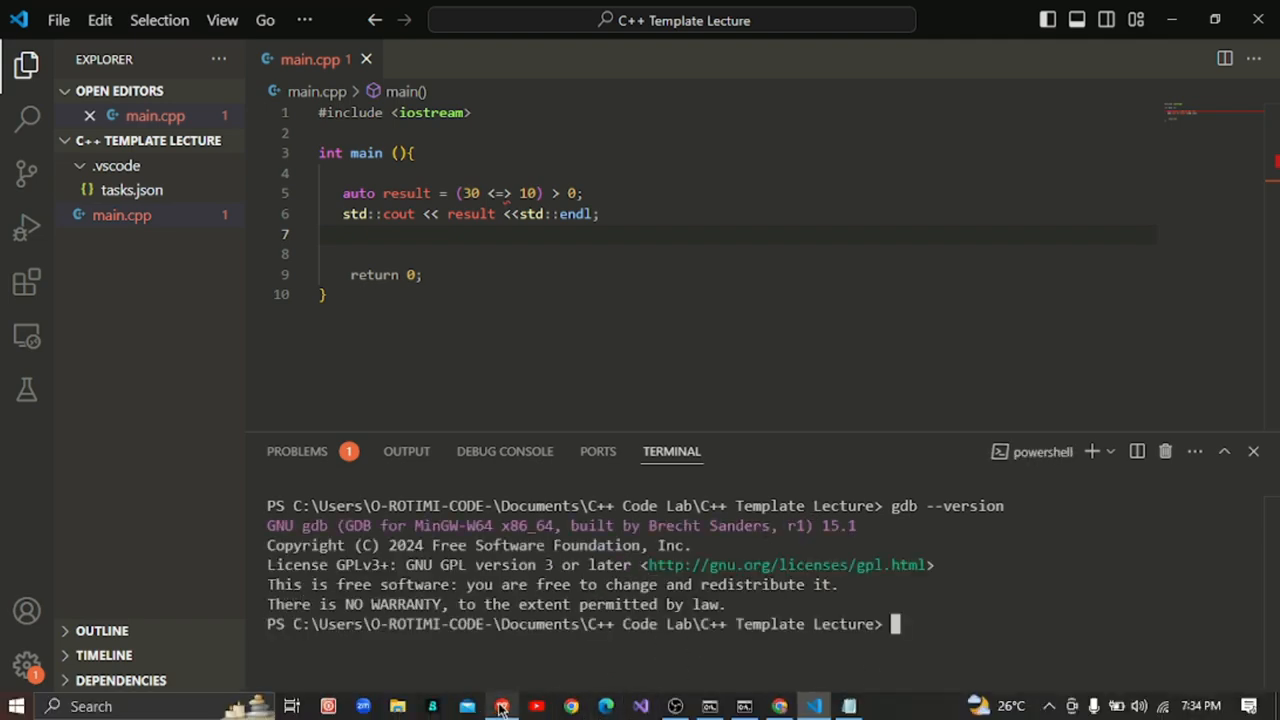
click(502, 707)
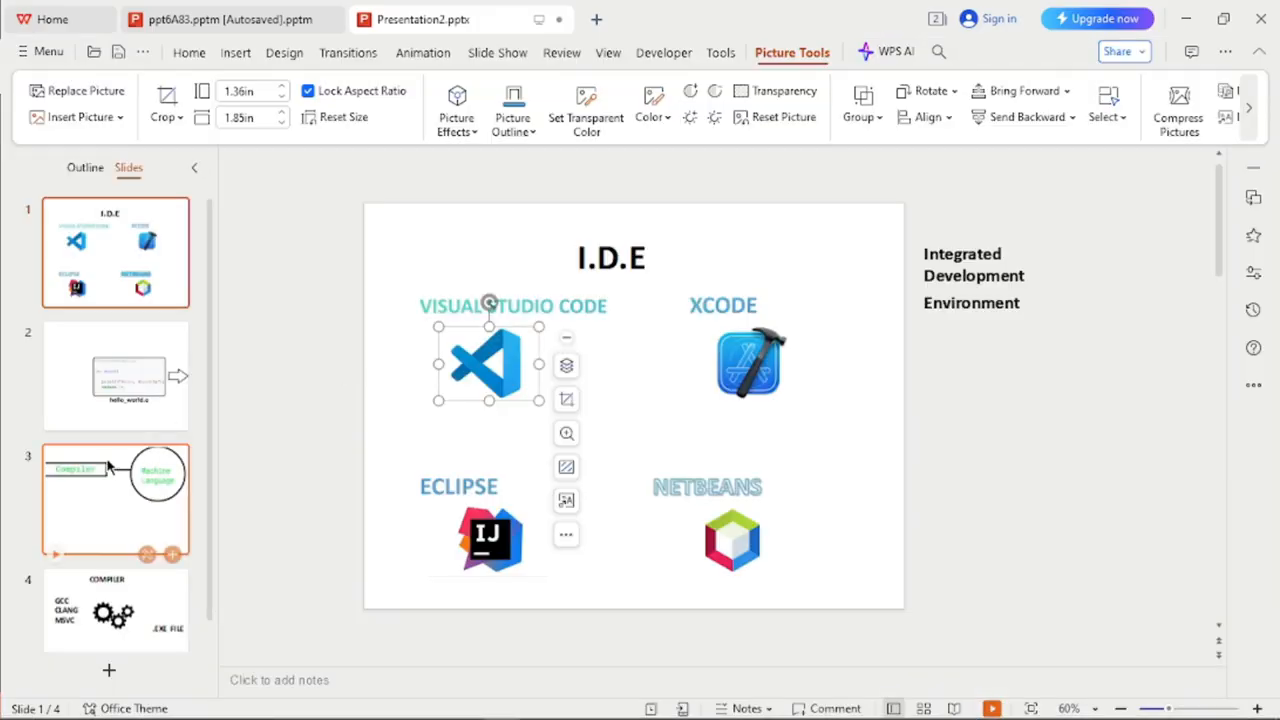
click(100, 545)
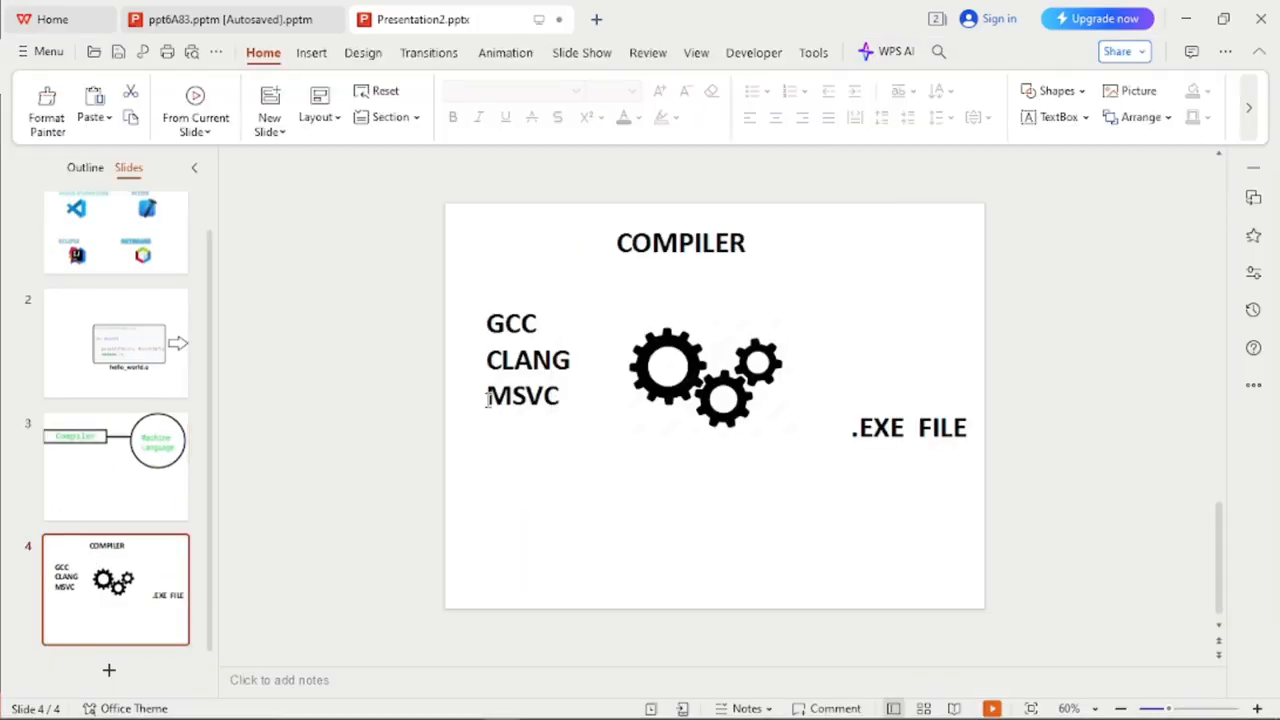
drag(488, 398, 580, 397)
click(1186, 18)
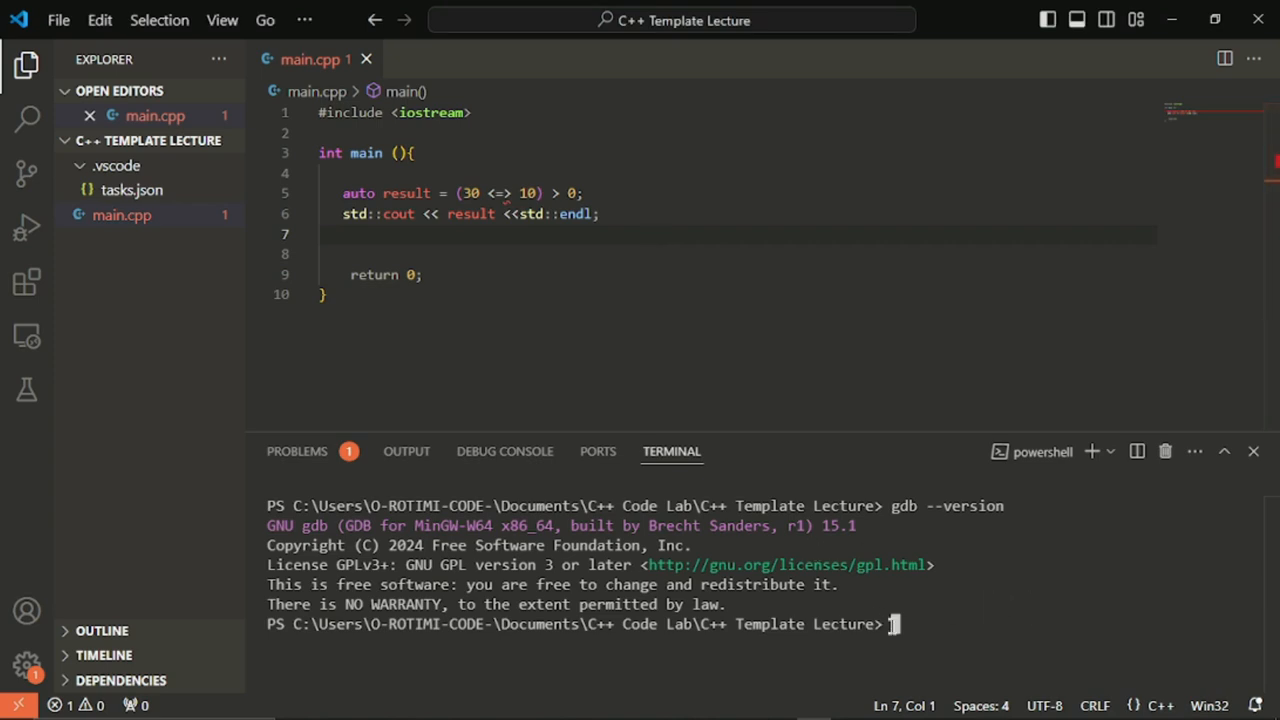
Run "cl.exe" in the PowerShell terminal to test whether MSVC is reachable, and clear the output with "cls"
text(cl.exe)
key(Return)
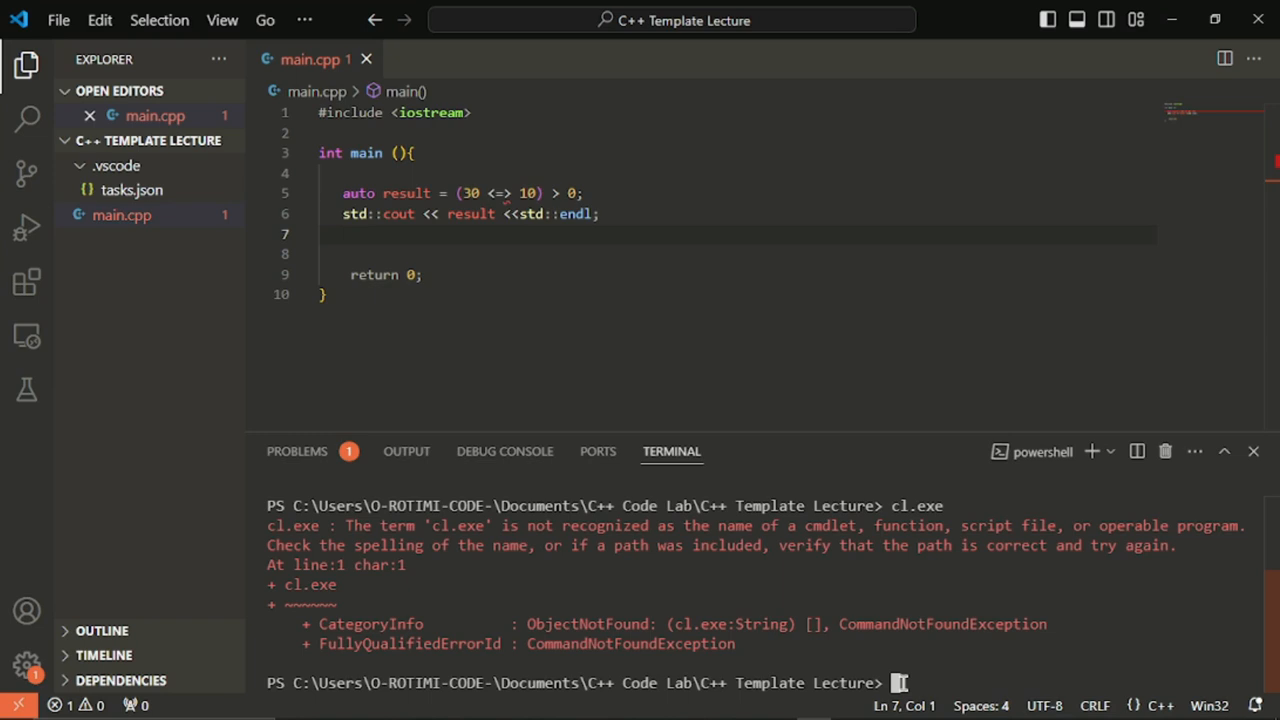
text(cls)
key(Return)
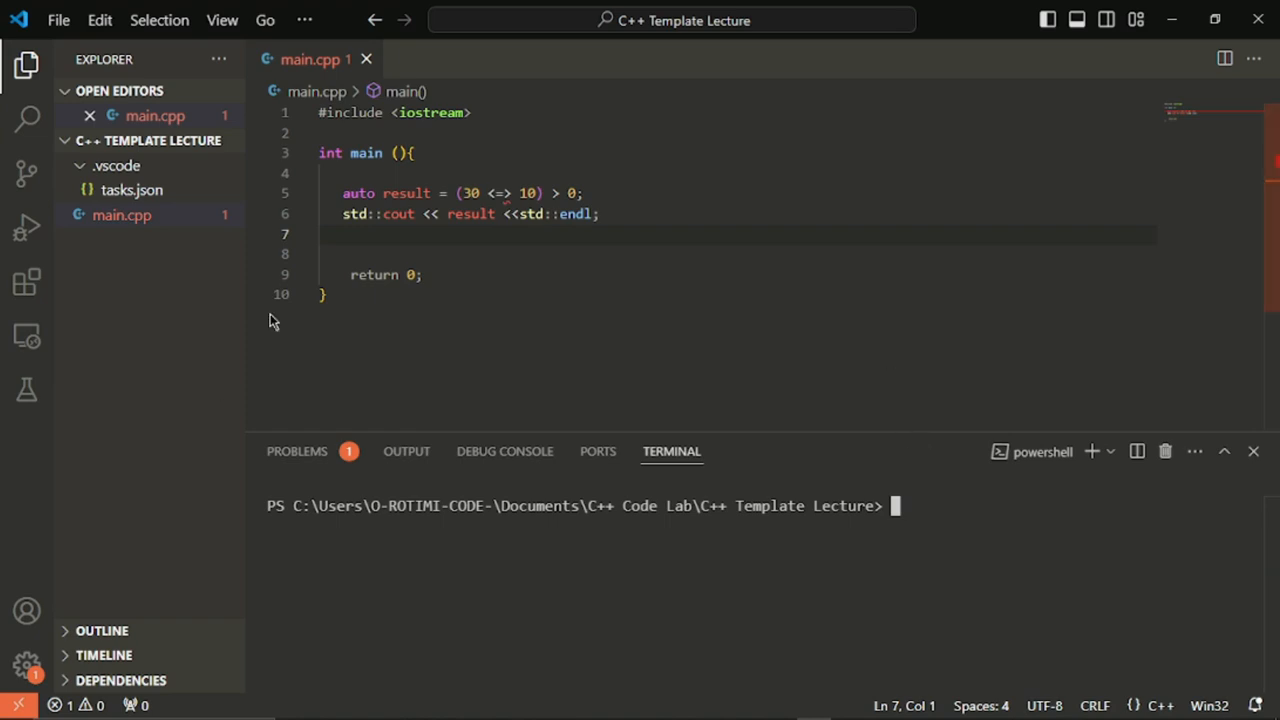
Save main.cpp and close Visual Studio Code
click(60, 20)
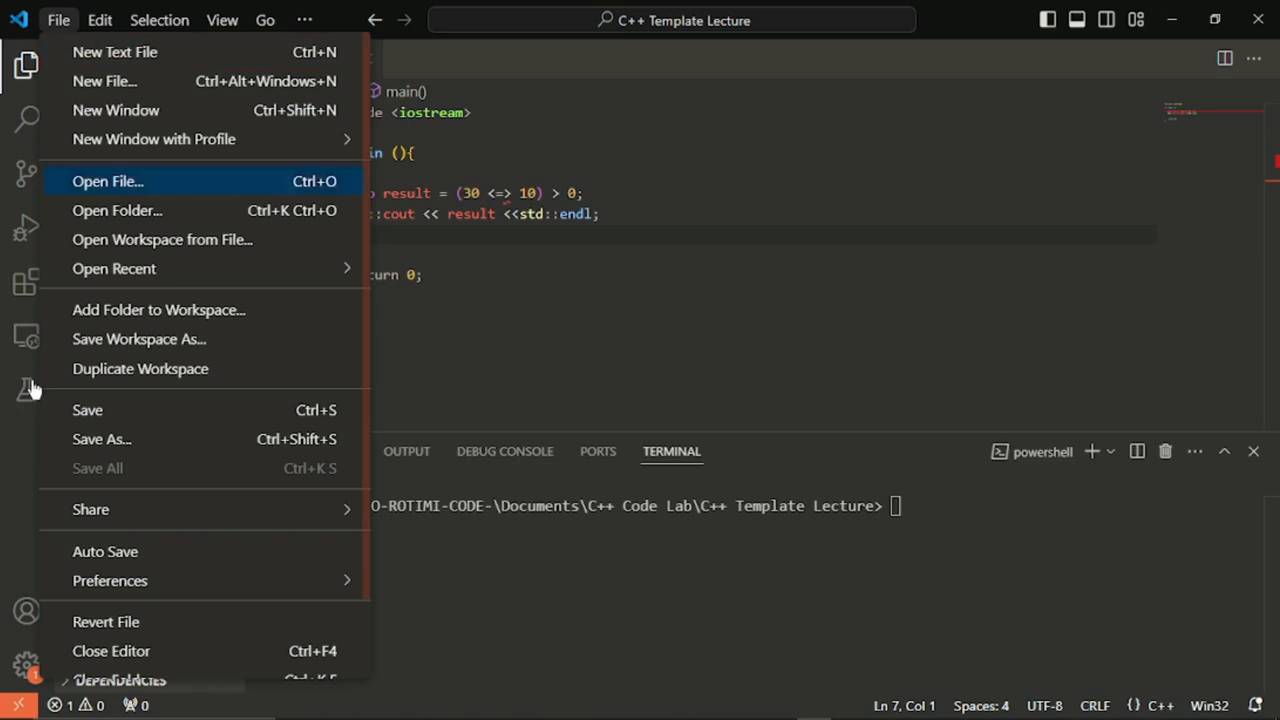
click(160, 412)
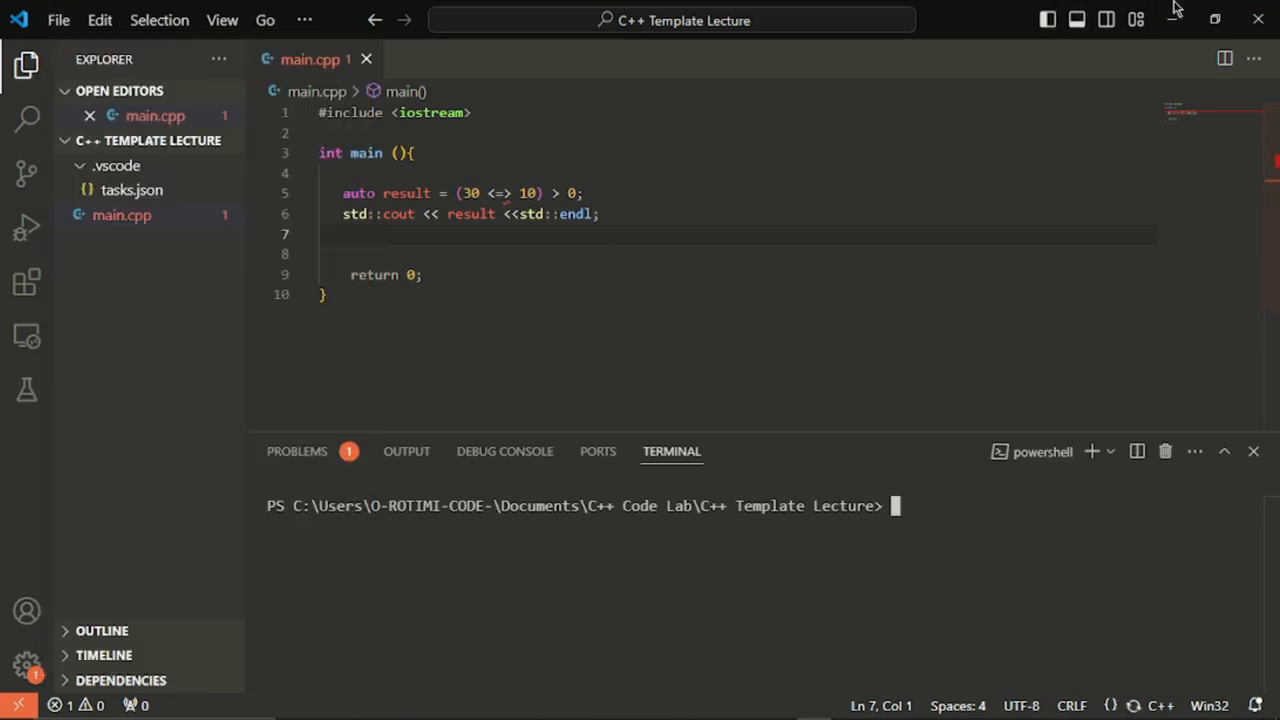
click(1259, 16)
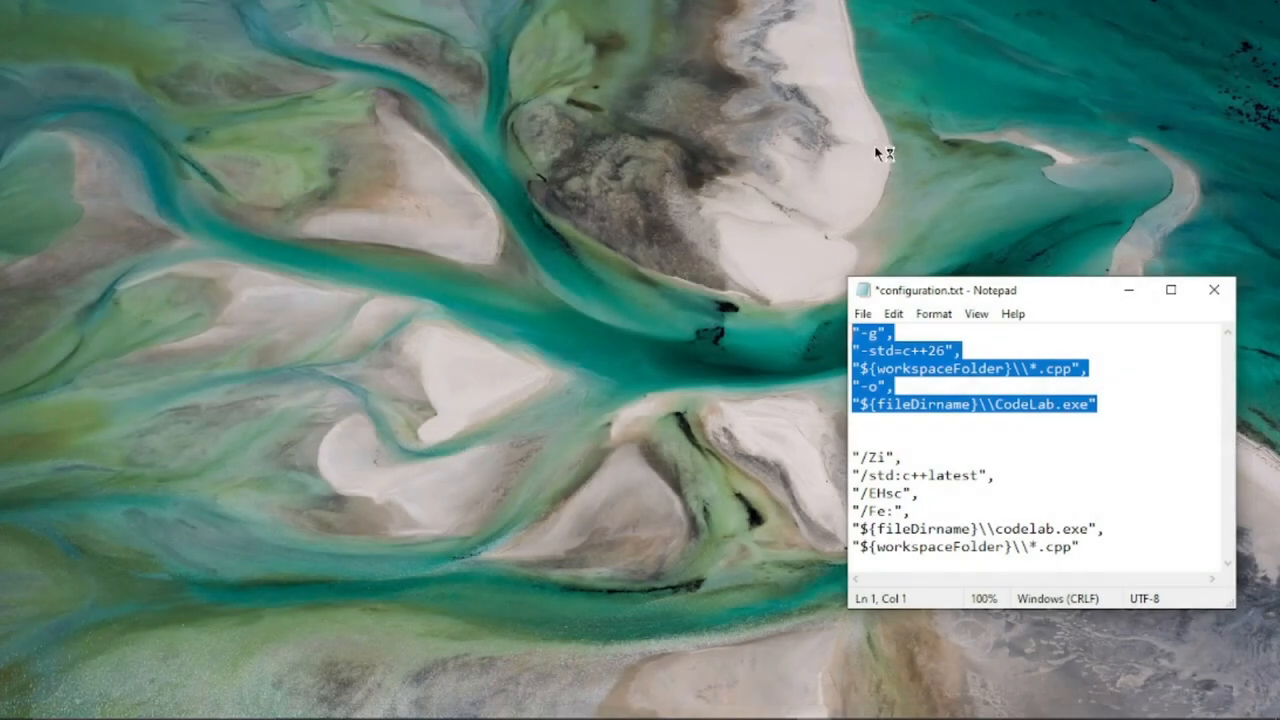
Close configuration.txt in Notepad with its changes saved, and end the Command Prompt session with "exit"
click(1213, 290)
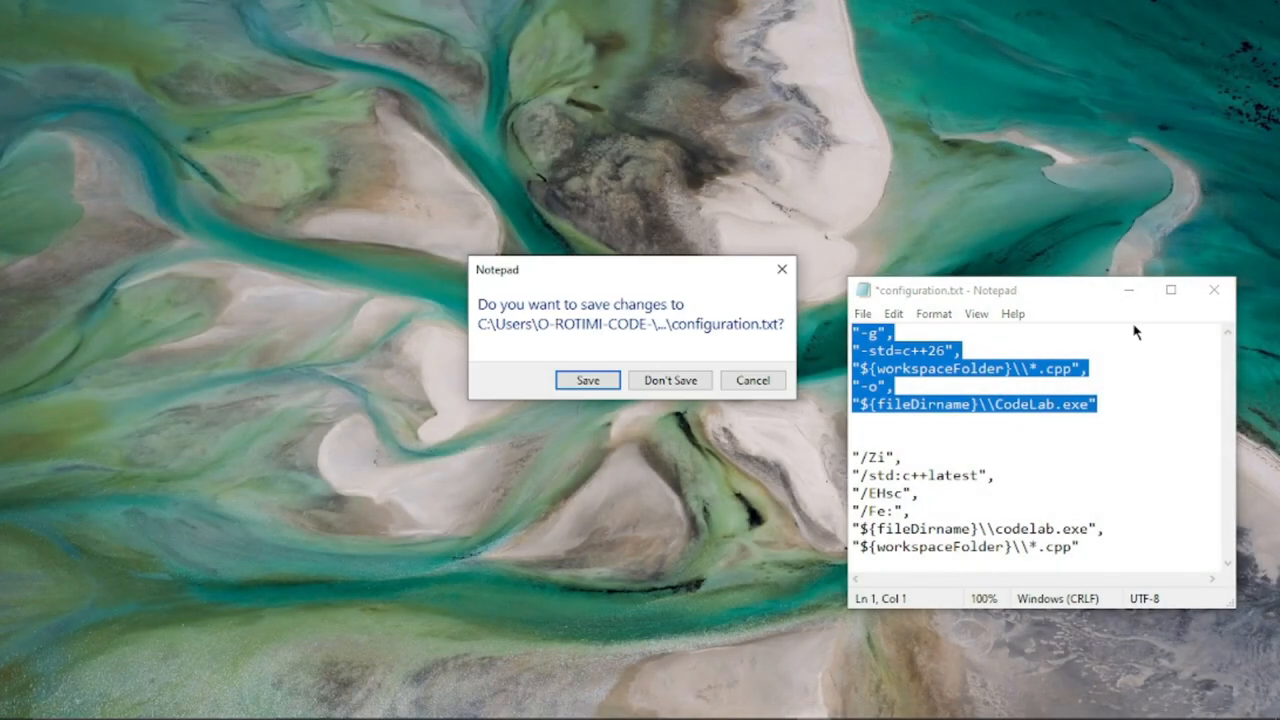
click(603, 381)
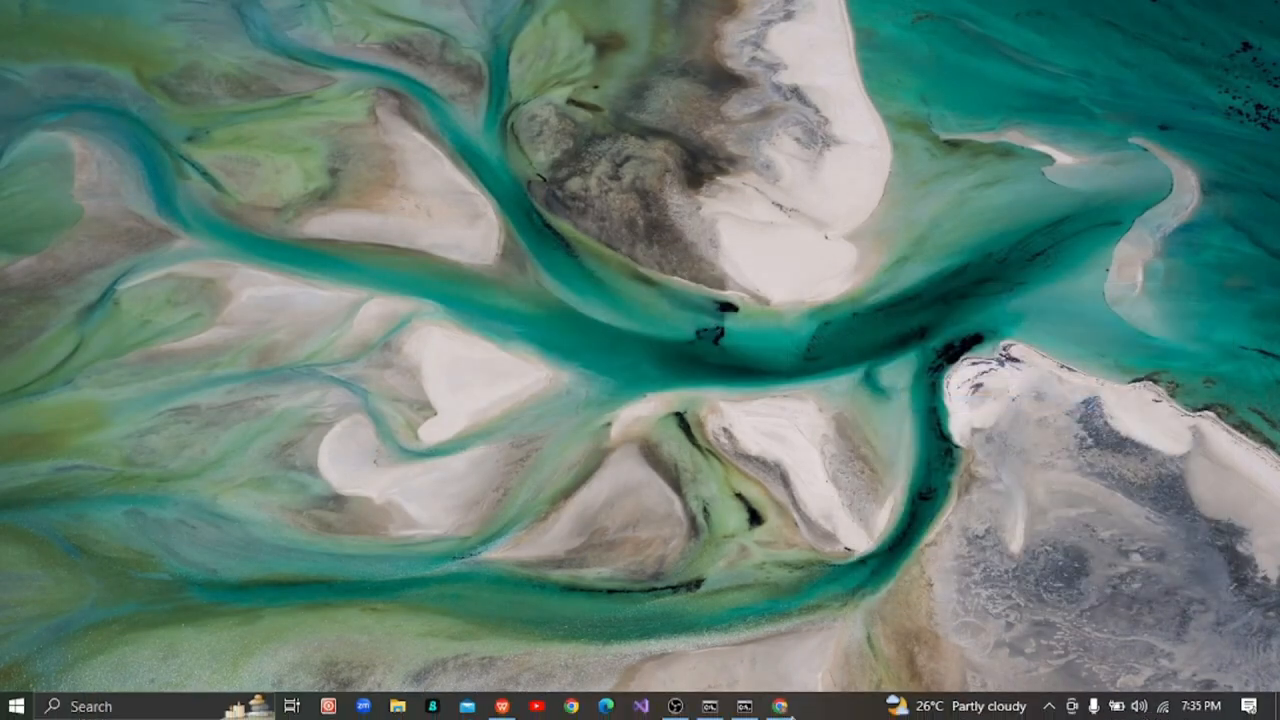
mouse_move(744, 706)
click(743, 626)
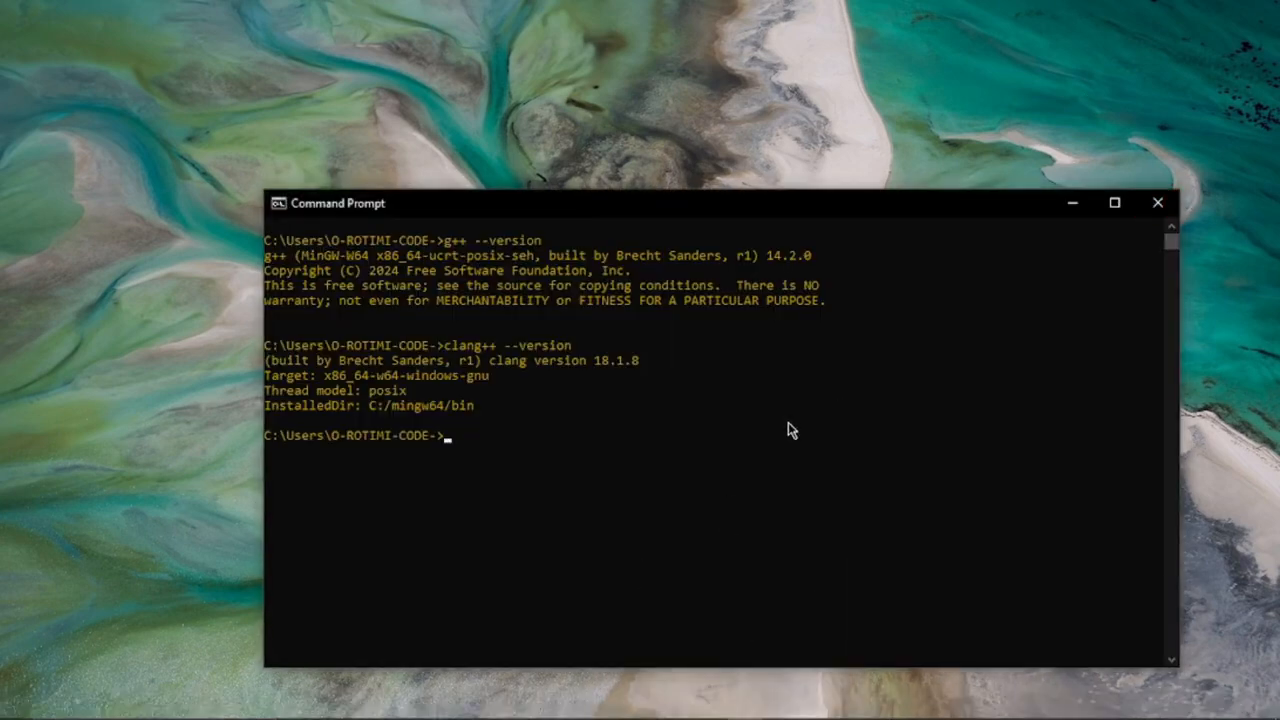
text(exit)
key(Return)
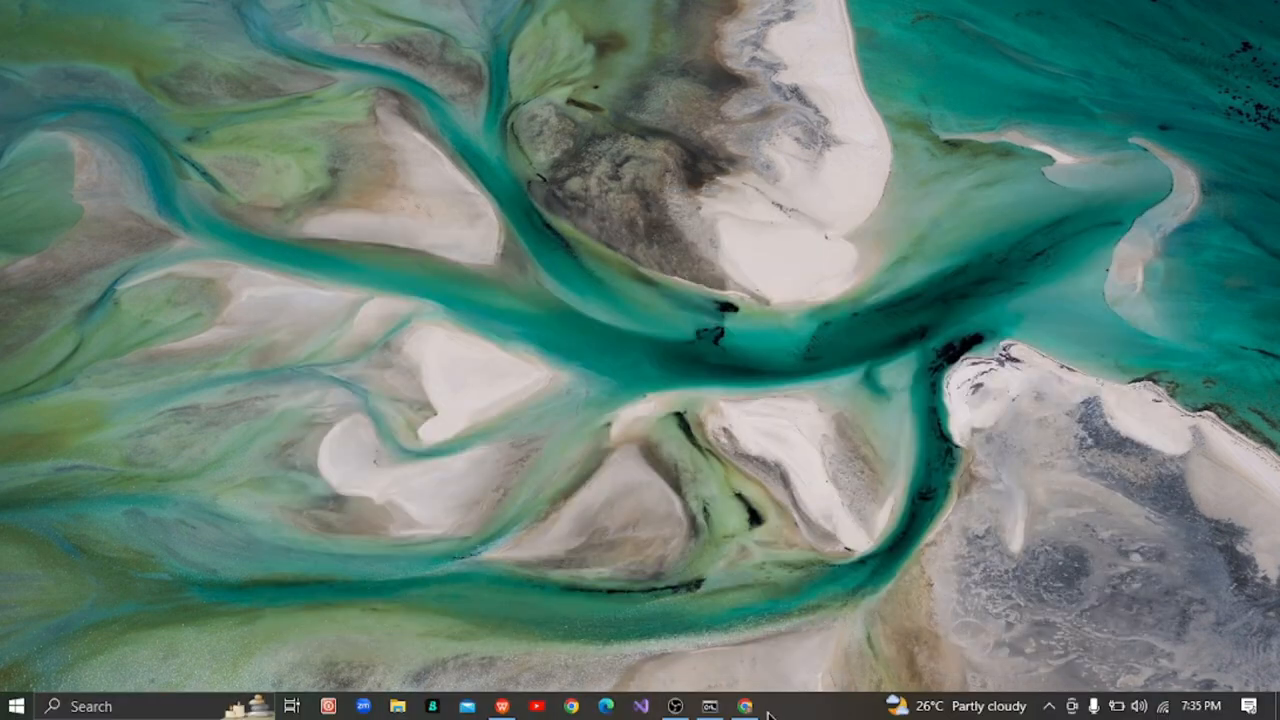
Switch to the Developer Command Prompt for VS 2022 and clear the text selection on its "cl.exe" line
click(710, 706)
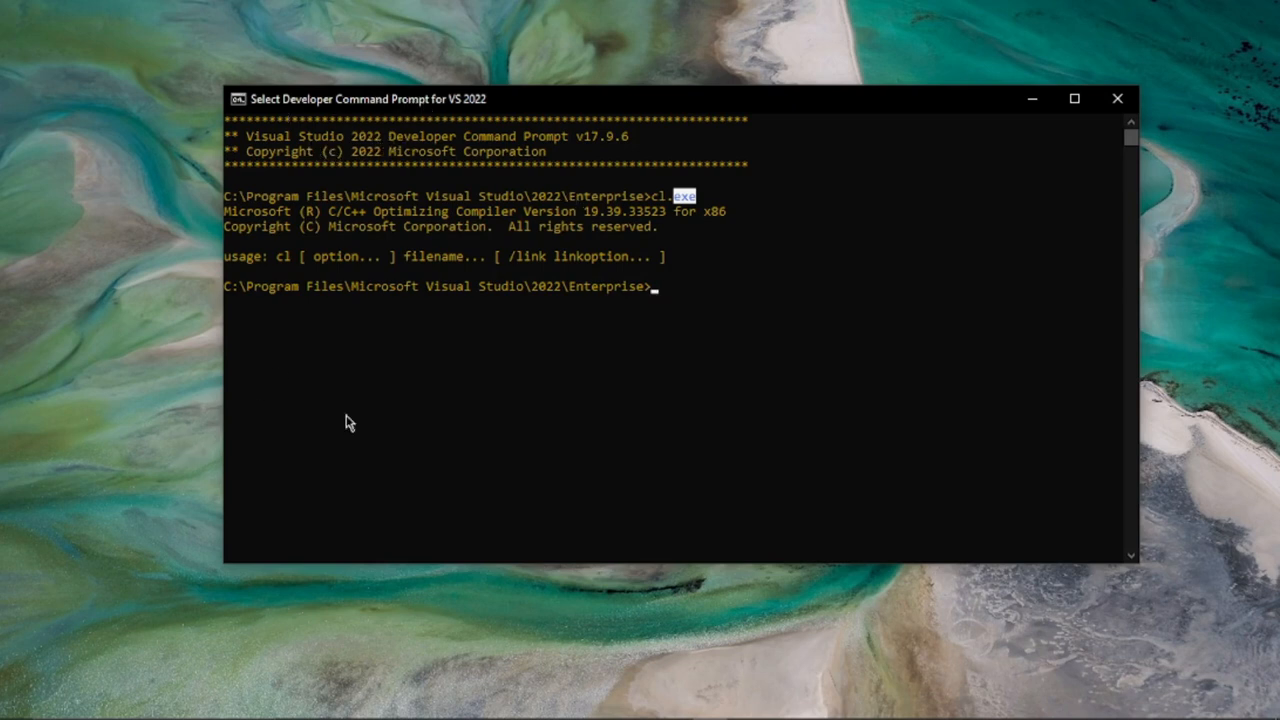
click(77, 706)
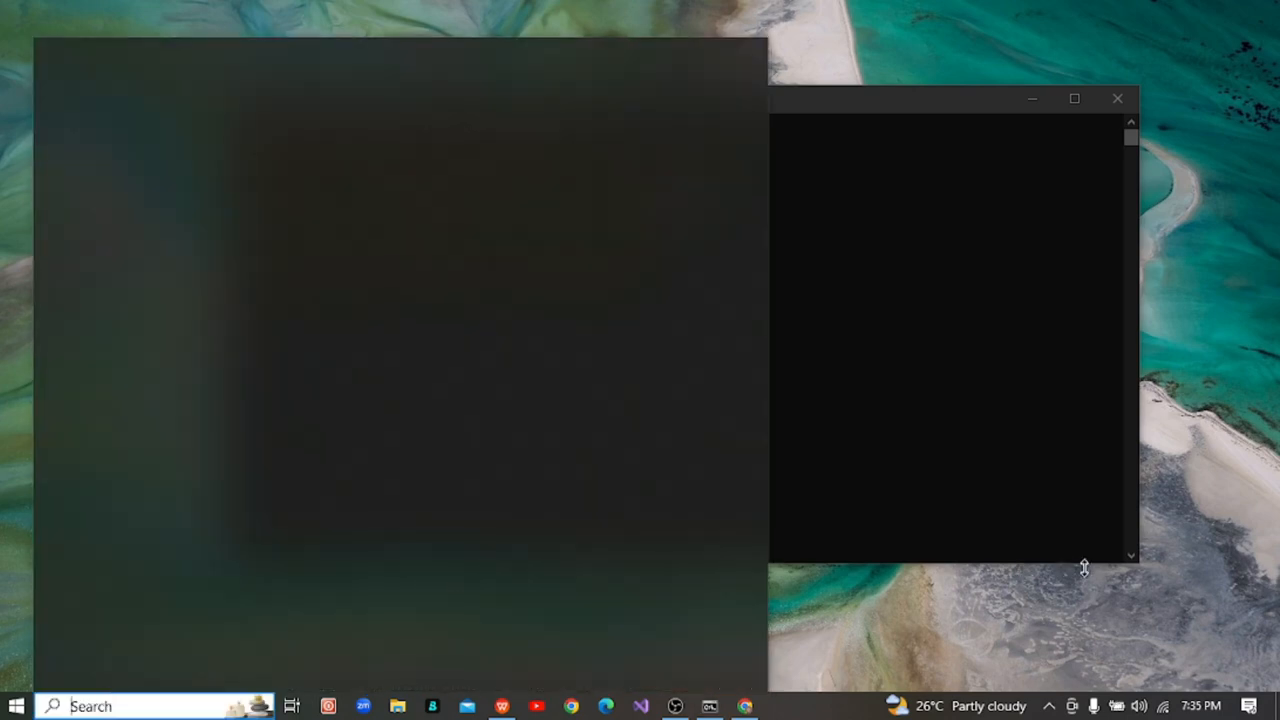
click(1071, 607)
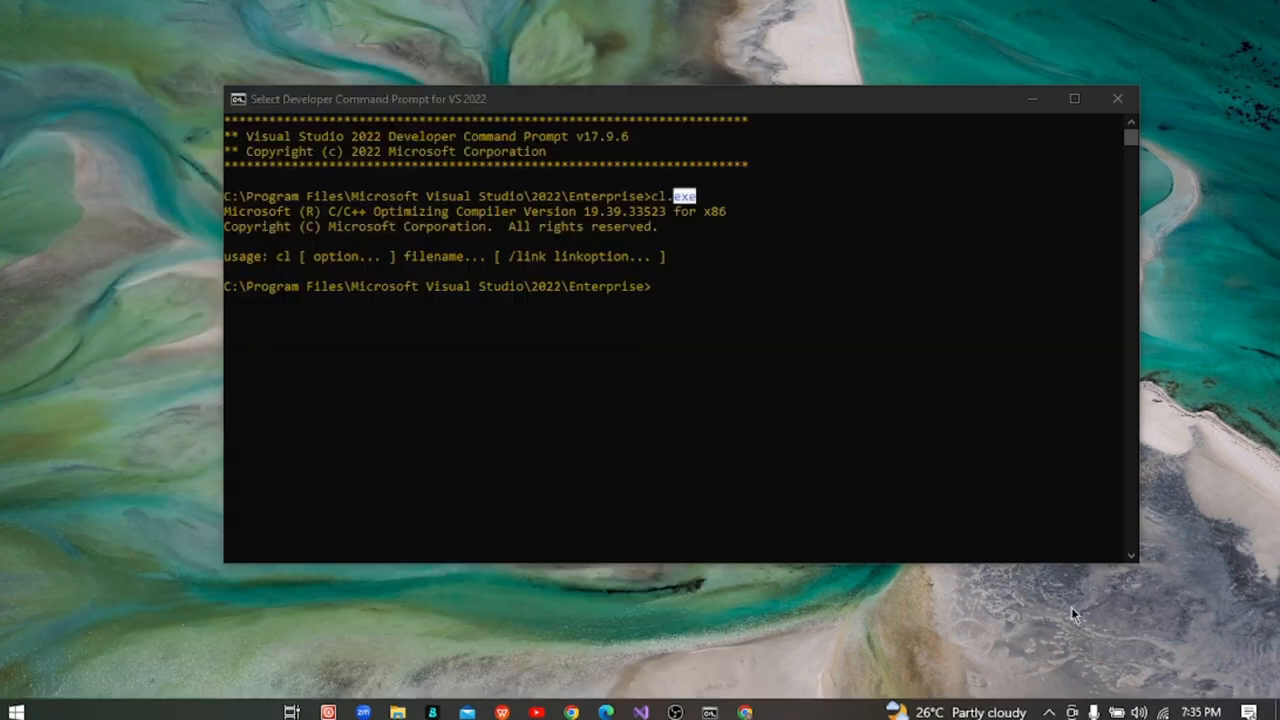
click(654, 288)
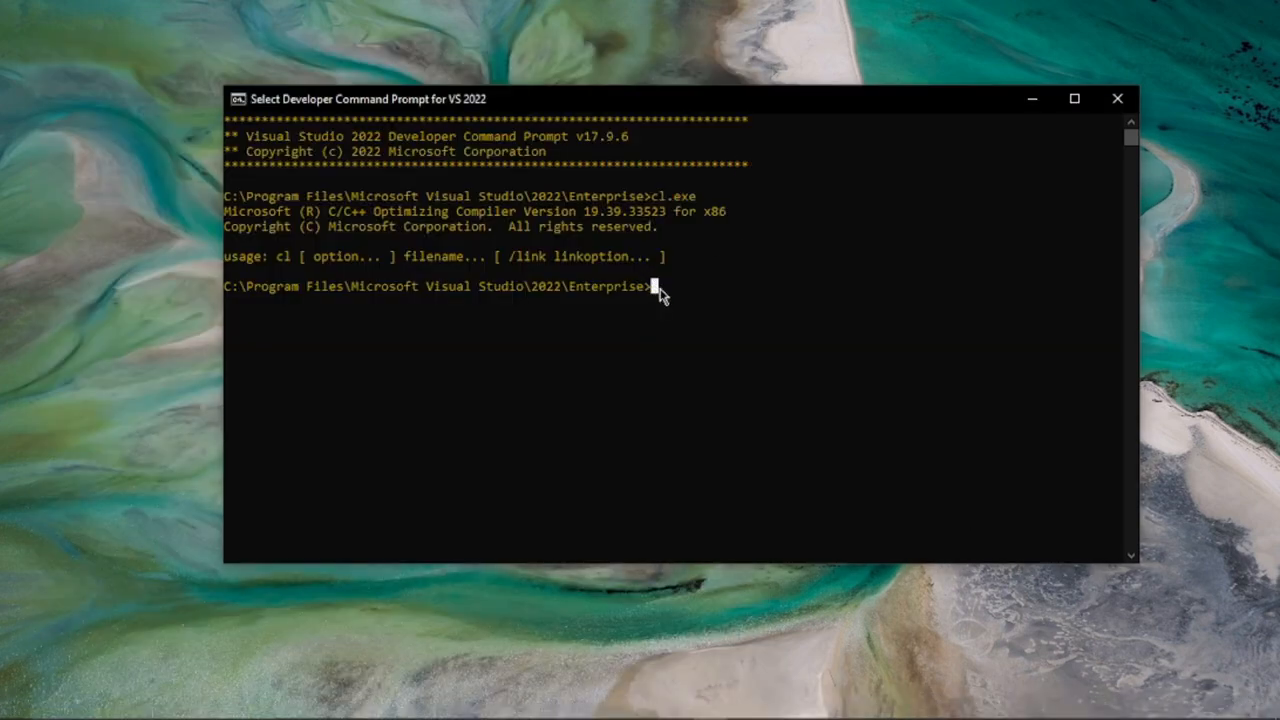
Copy the full path of the C++ Template Lecture folder from File Explorer, under Documents\C++ Code Lab, and minimize File Explorer
mouse_move(545, 705)
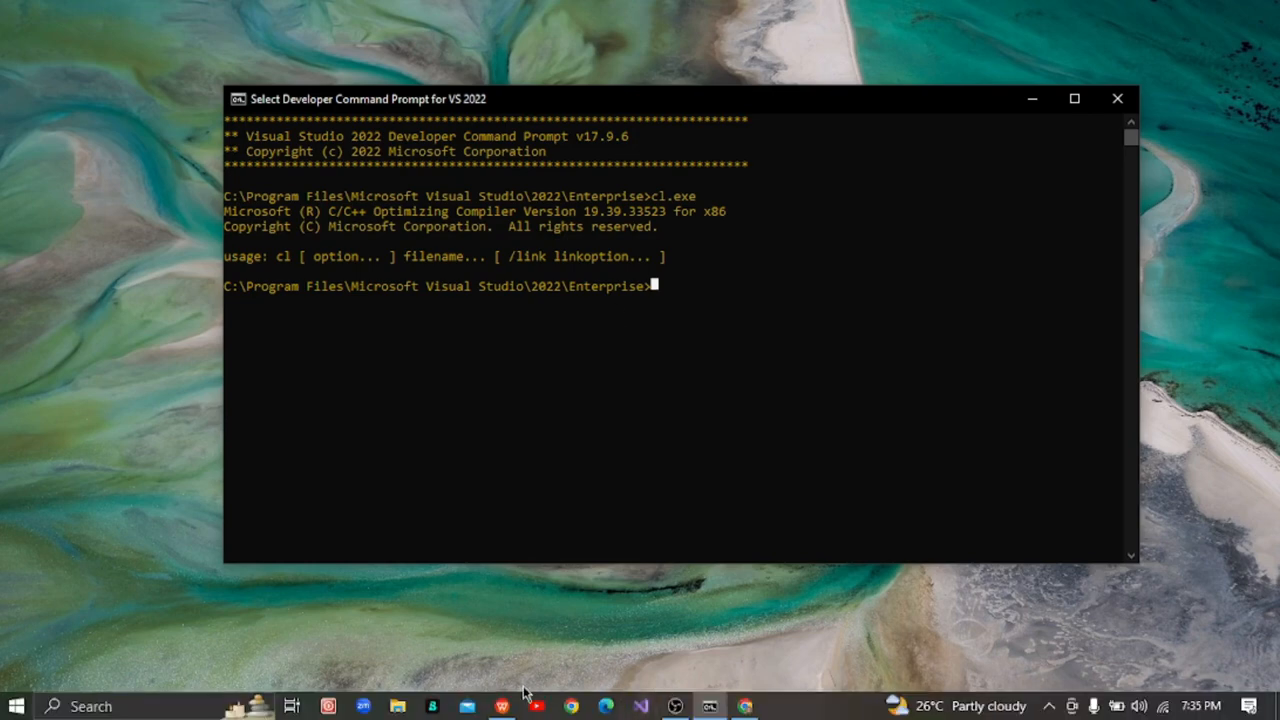
click(406, 707)
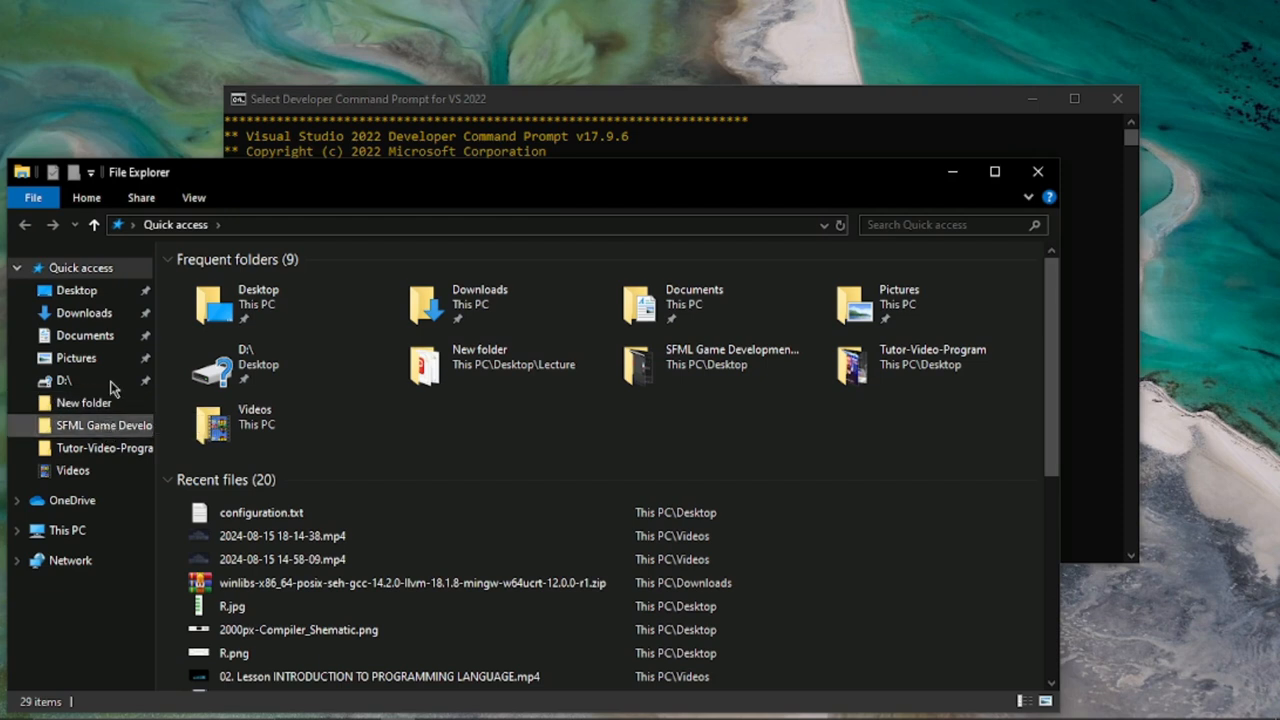
click(92, 336)
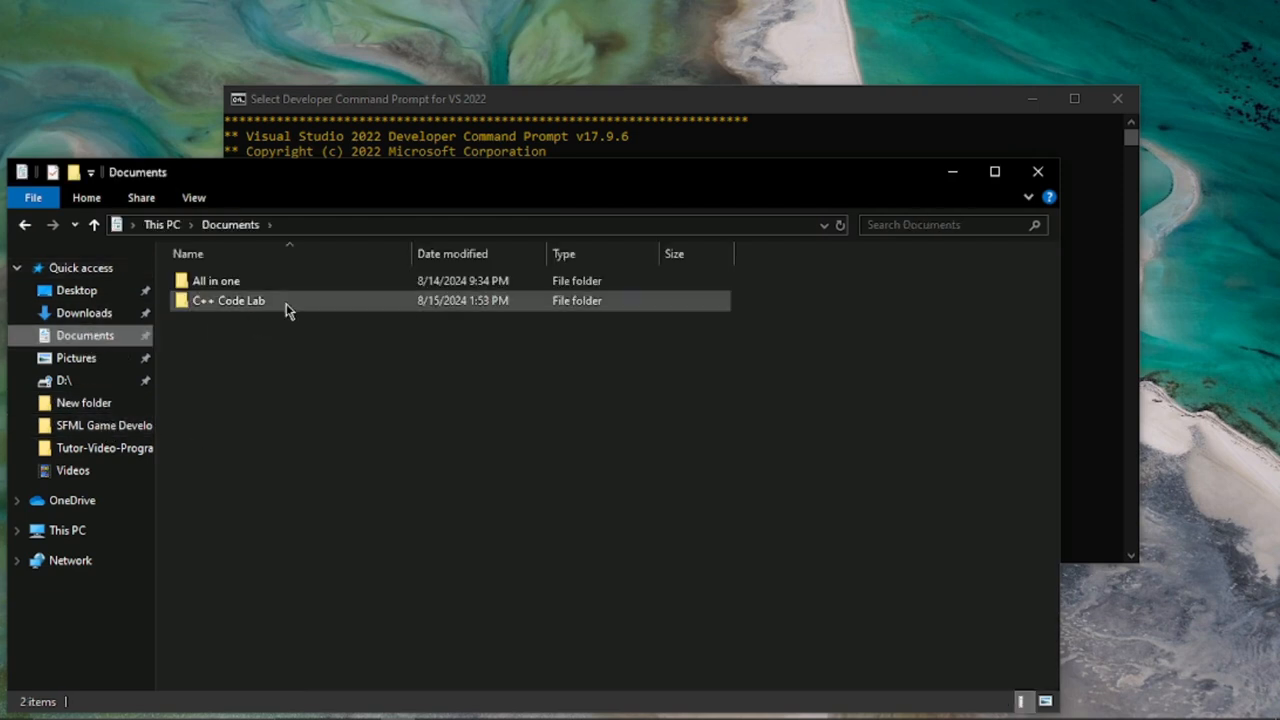
double_click(286, 303)
click(332, 286)
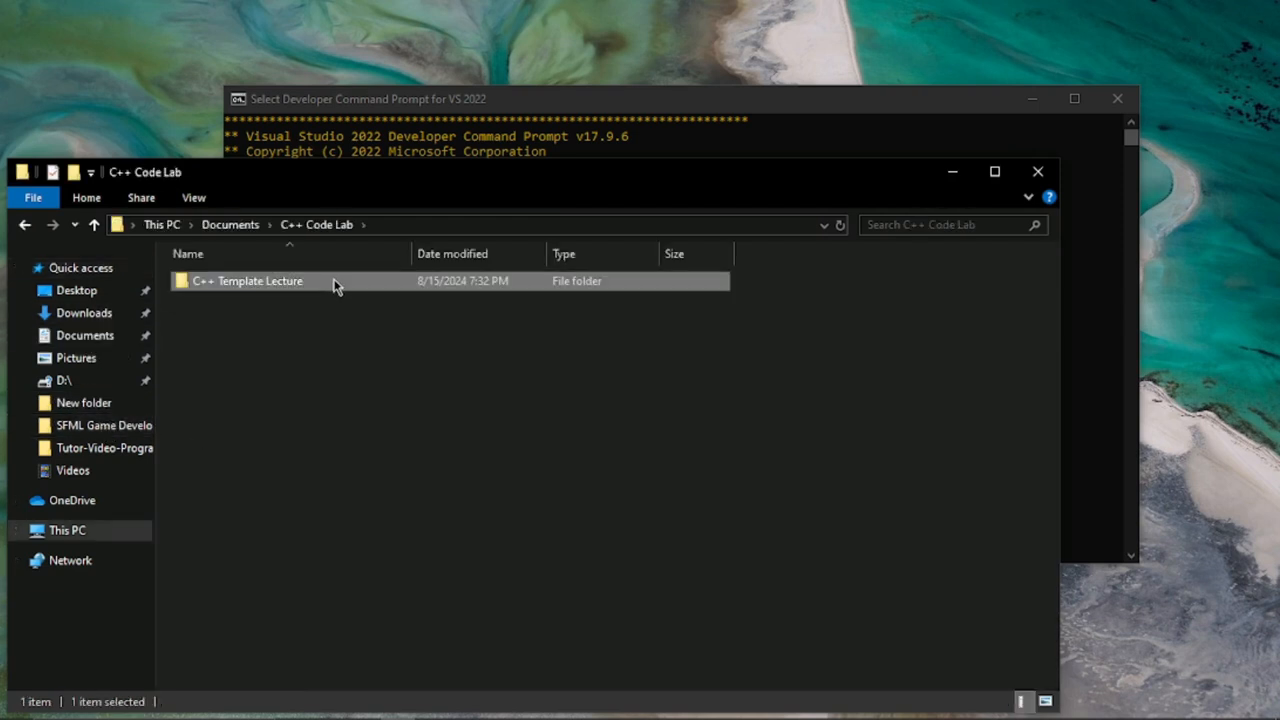
double_click(333, 286)
click(549, 223)
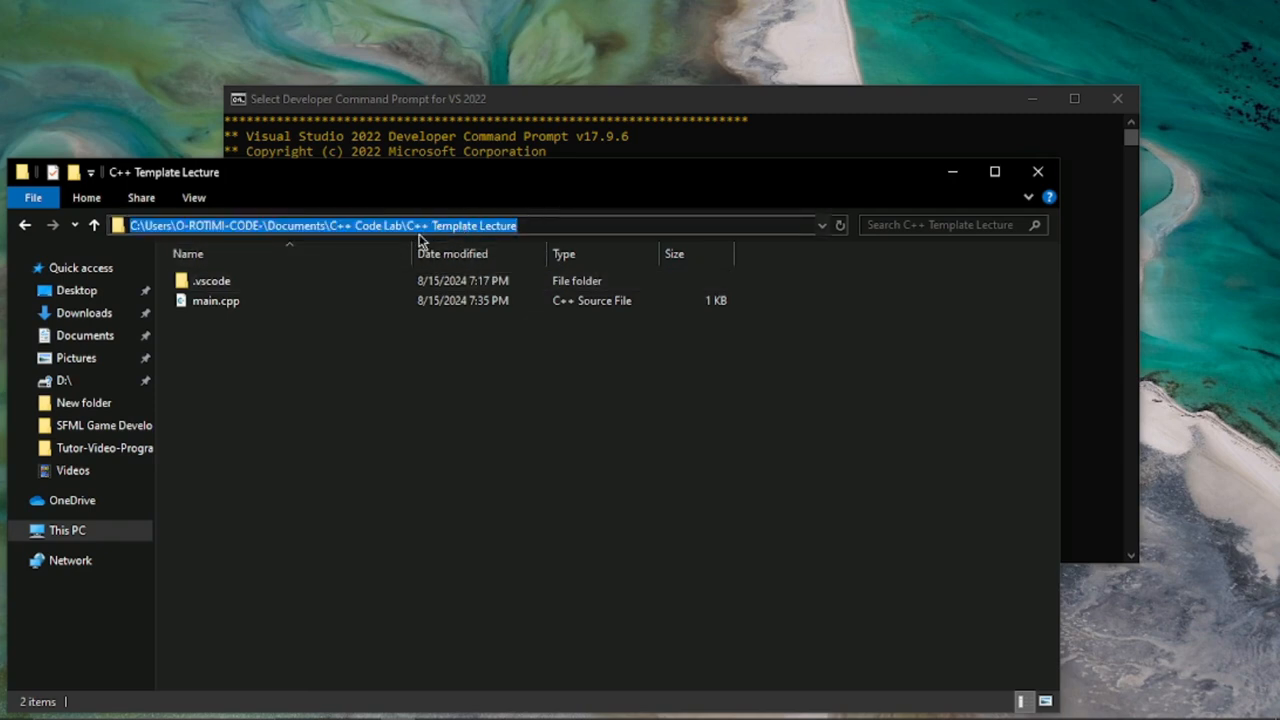
right_click(476, 229)
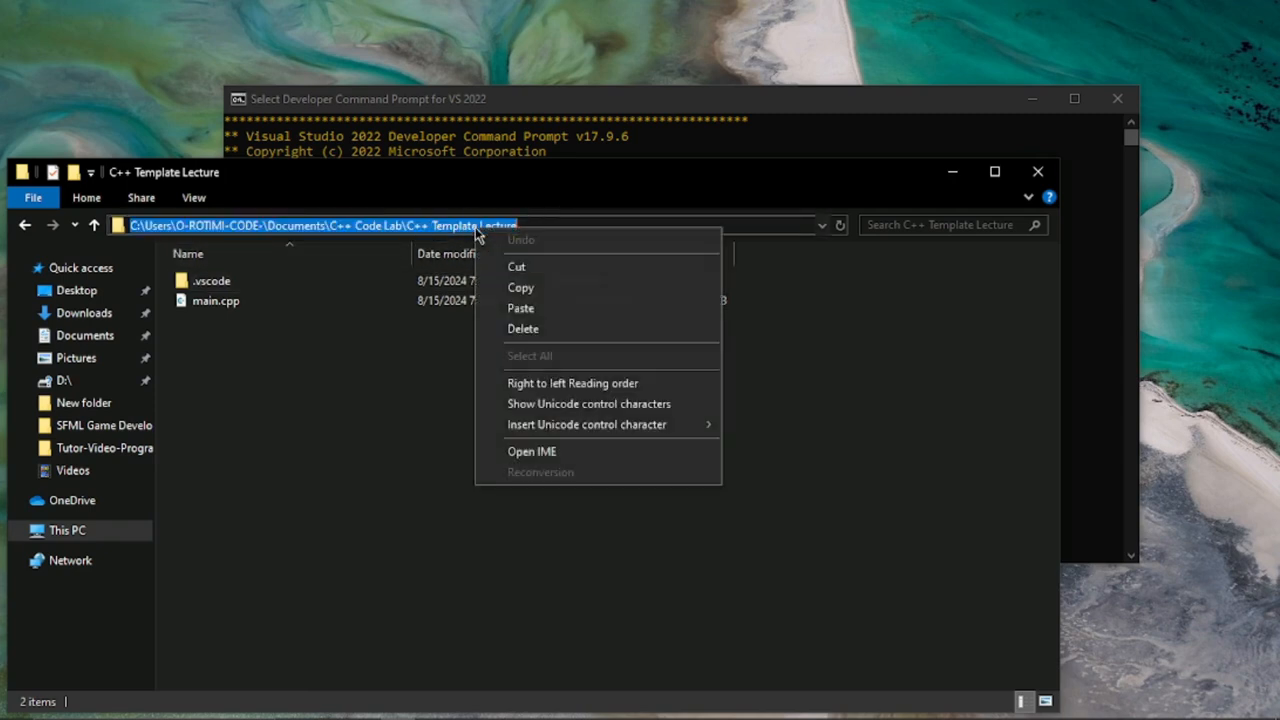
click(584, 289)
click(952, 172)
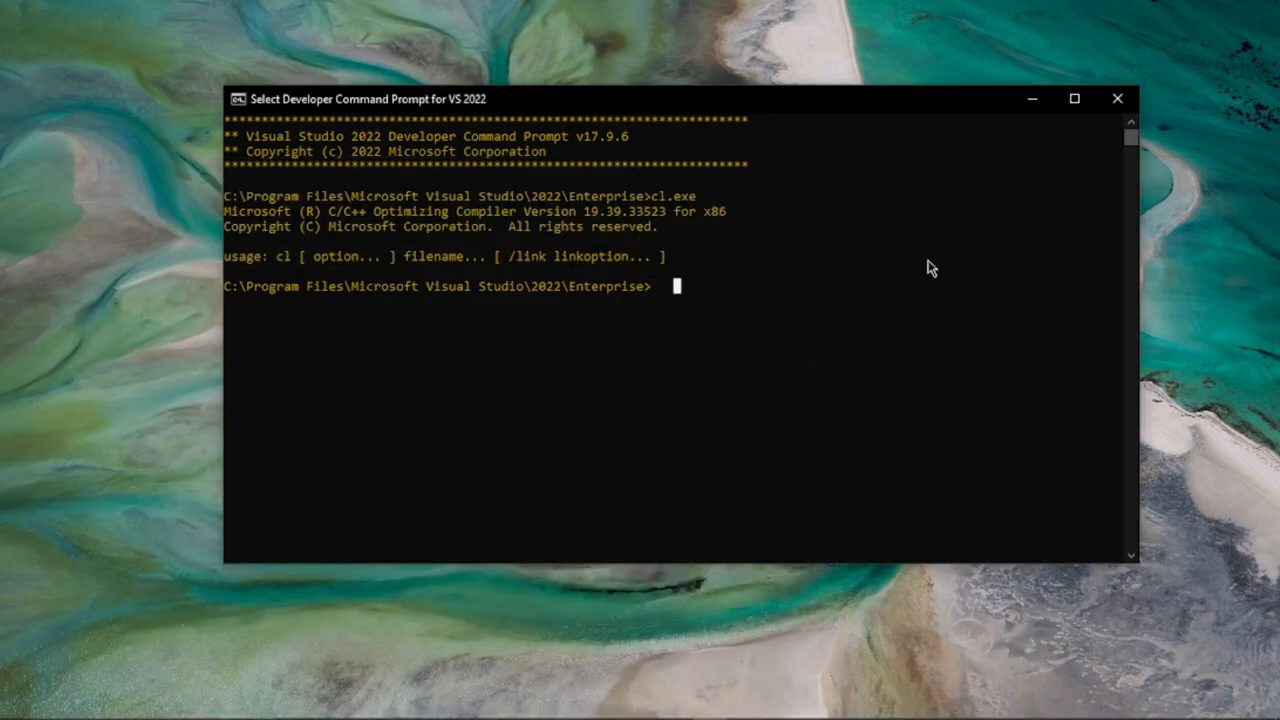
Change the Developer Command Prompt's working directory to the copied C++ Template Lecture path with "cd"
text(cd)
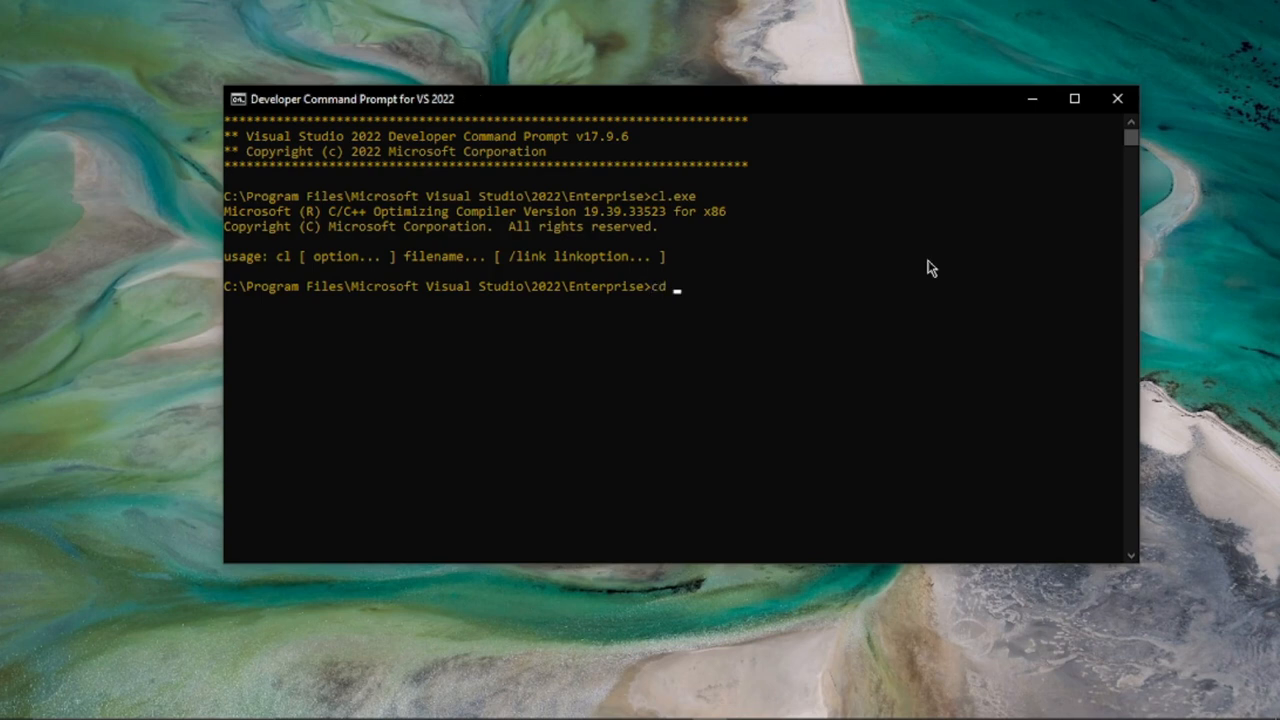
key(ctrl+v)
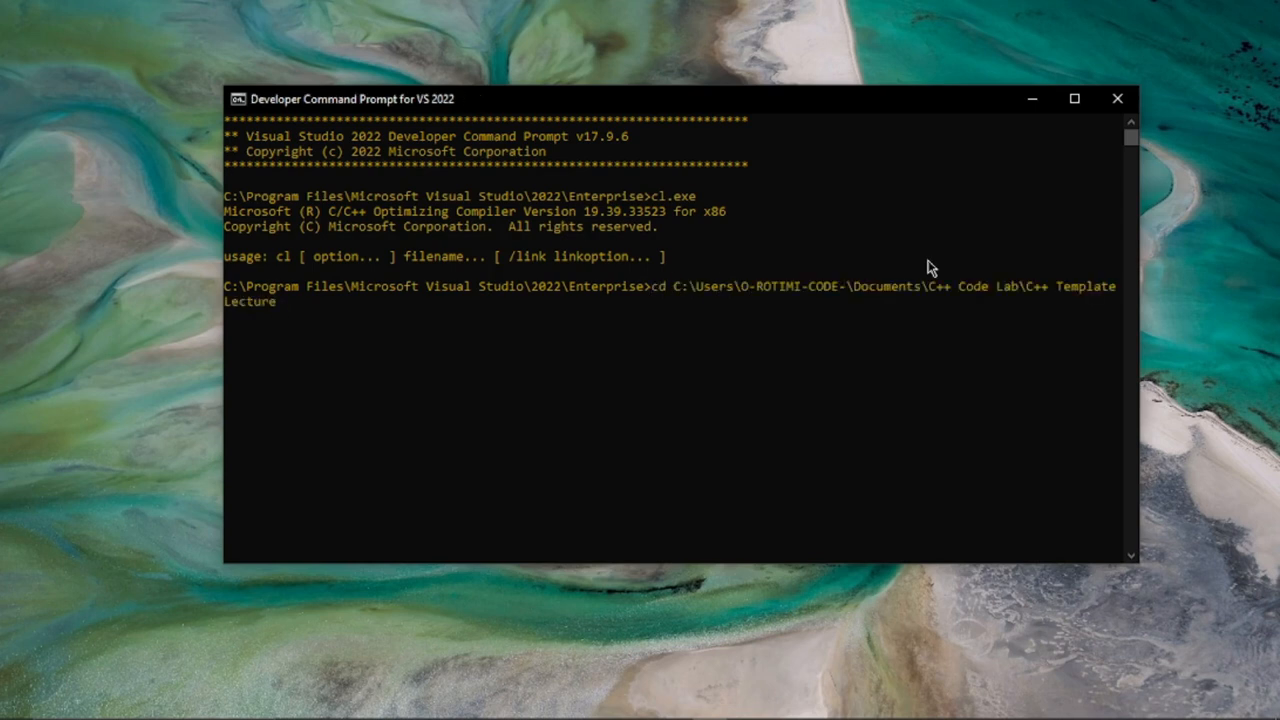
key(Return)
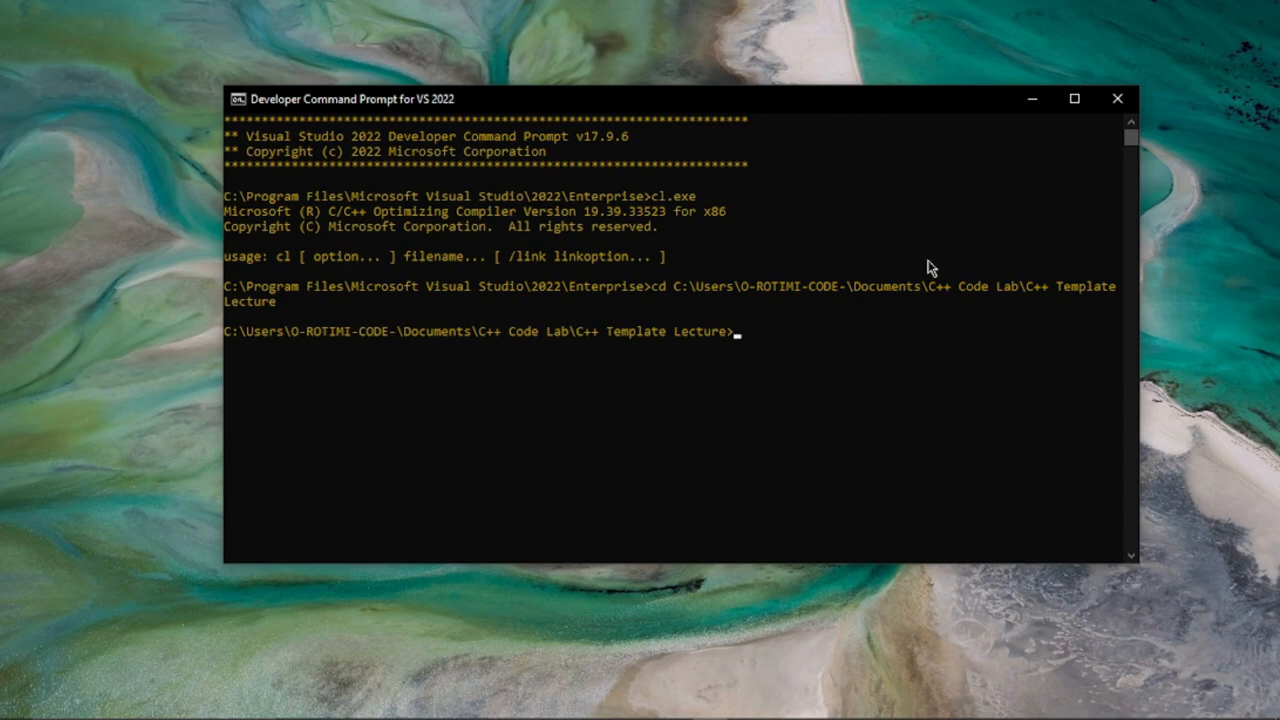
Arrange the Developer Command Prompt and the C++ Template Lecture File Explorer window side by side, with the prompt on the left half
mouse_move(530, 718)
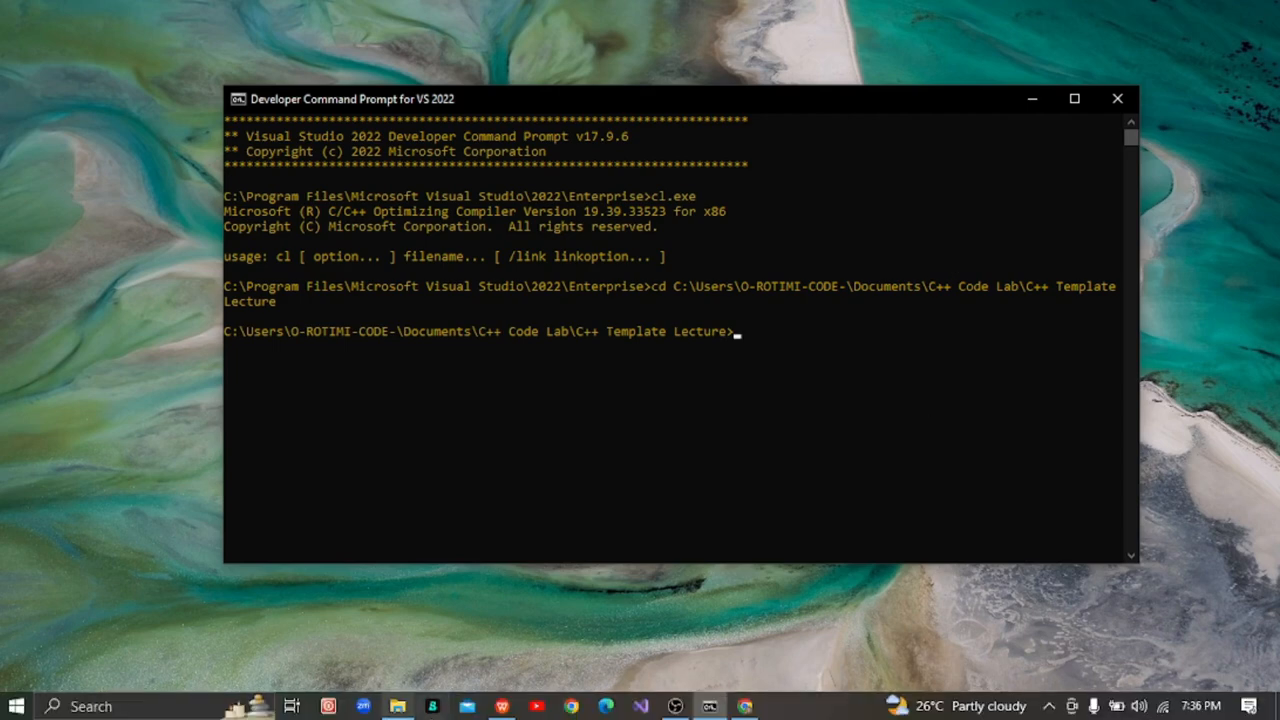
click(397, 706)
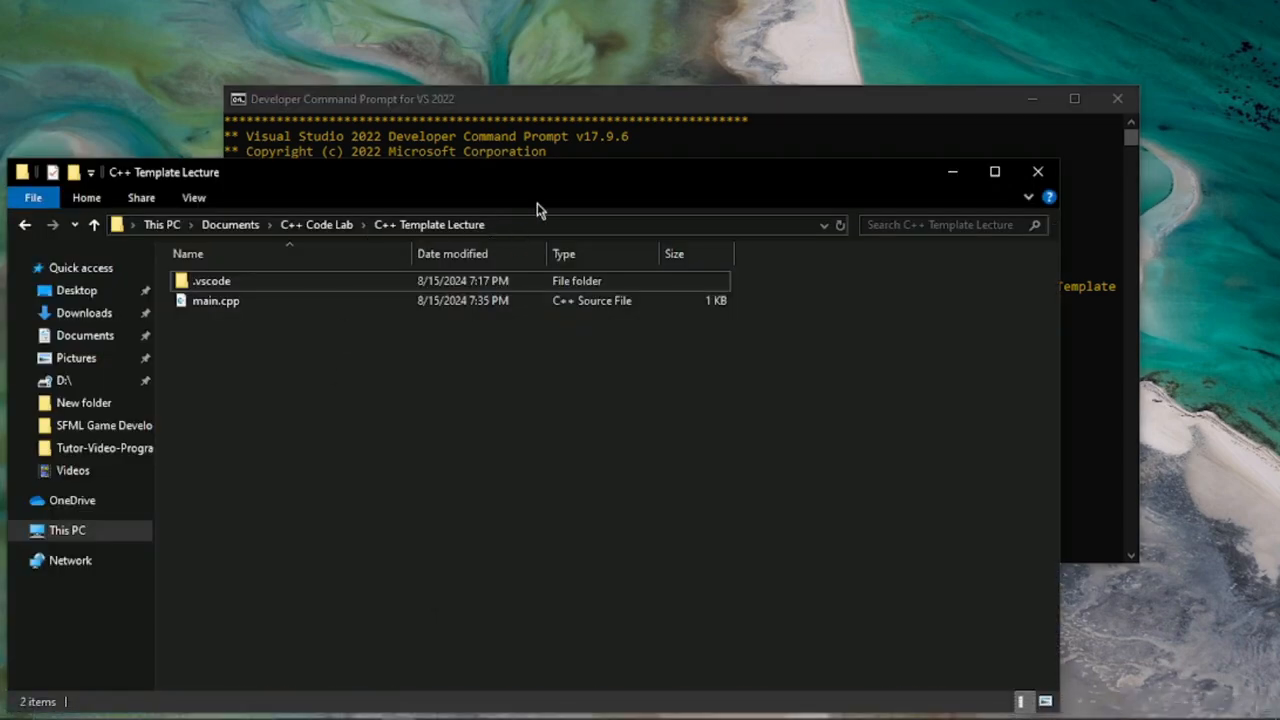
drag(537, 180, 648, 450)
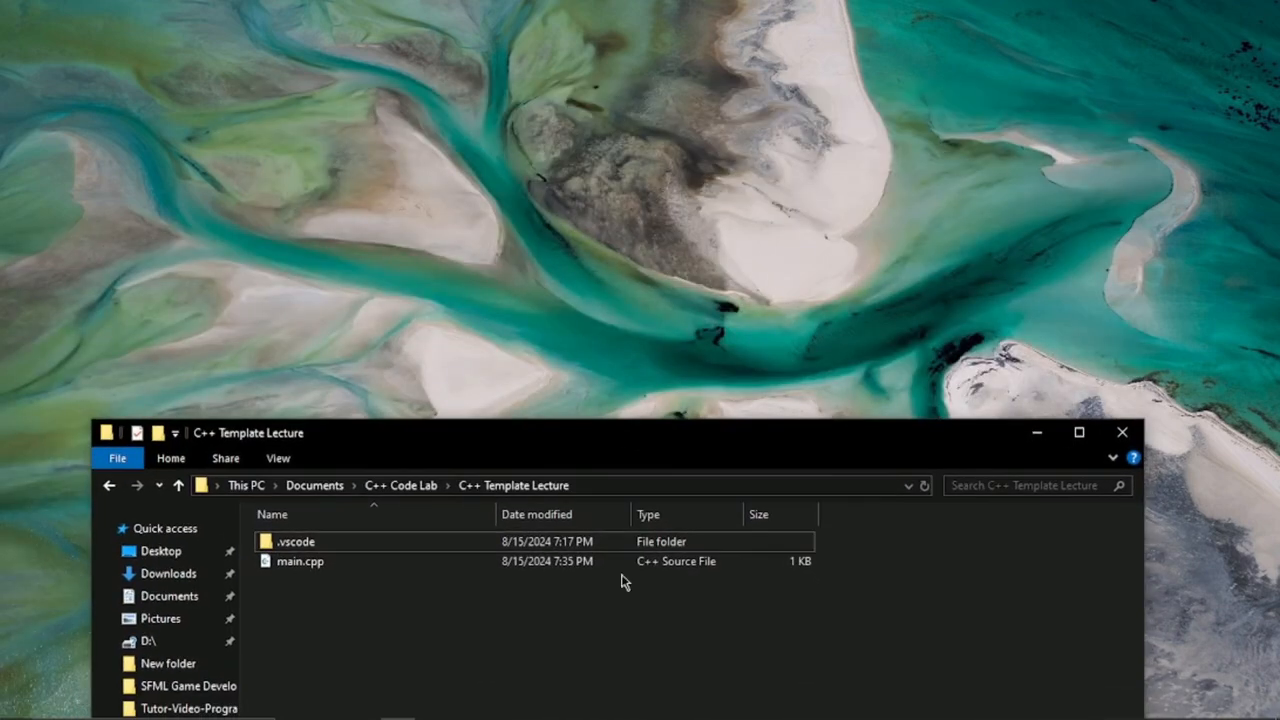
mouse_move(632, 712)
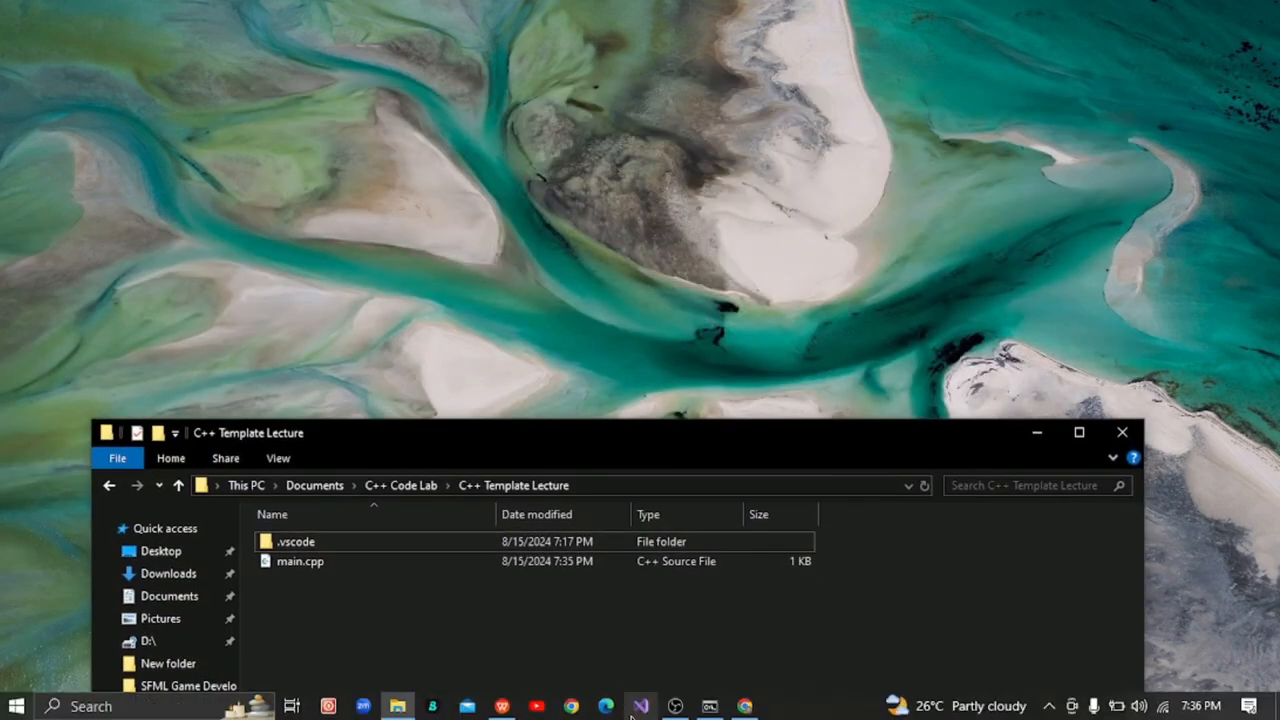
click(709, 706)
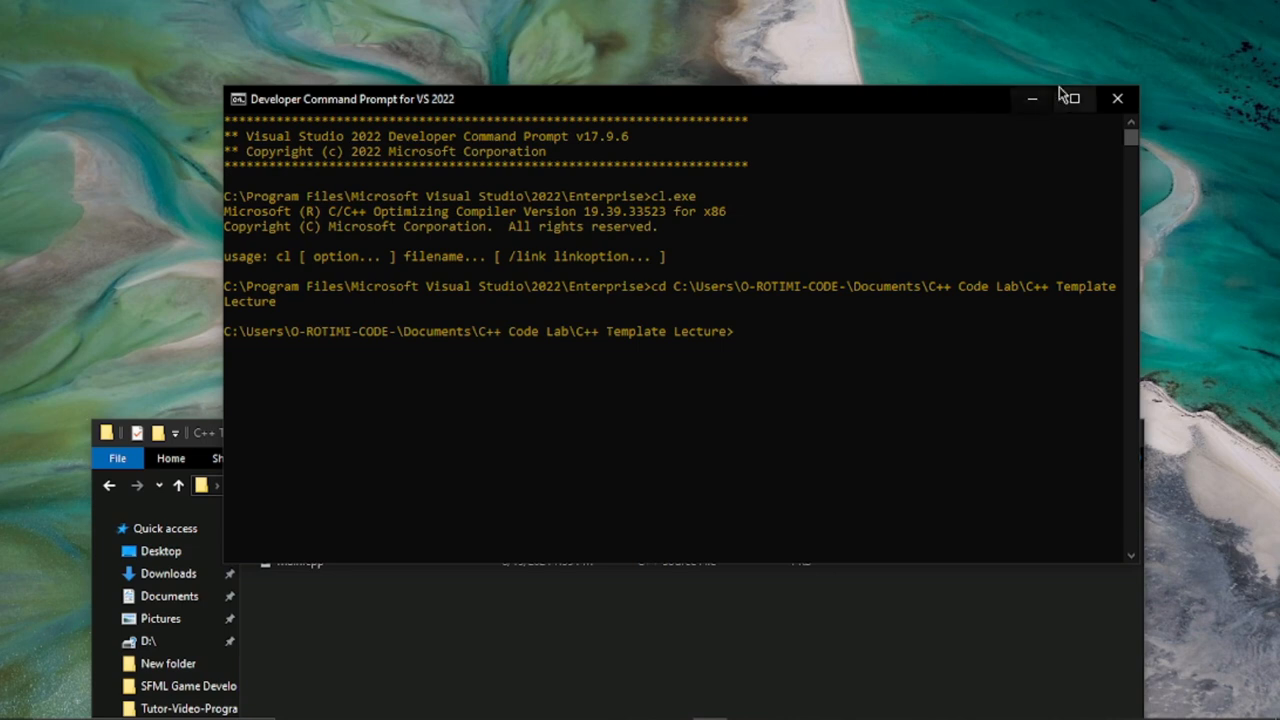
drag(1144, 242, 926, 255)
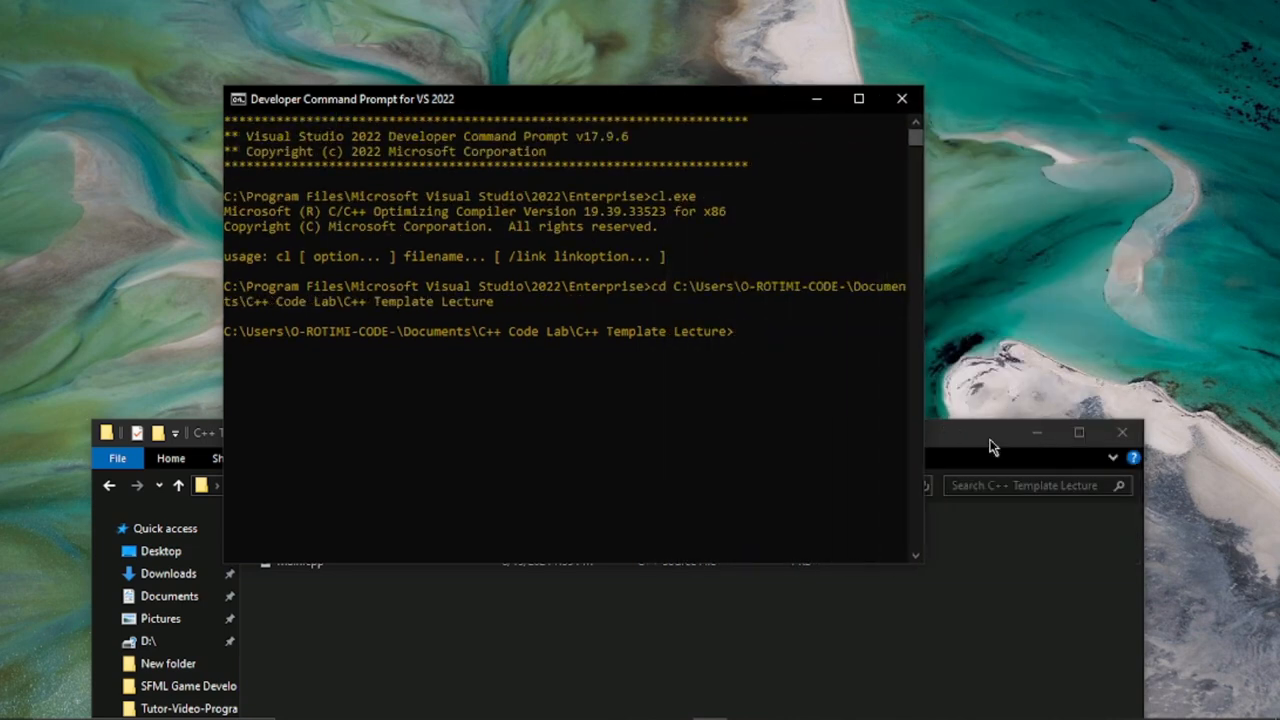
drag(991, 443, 1278, 310)
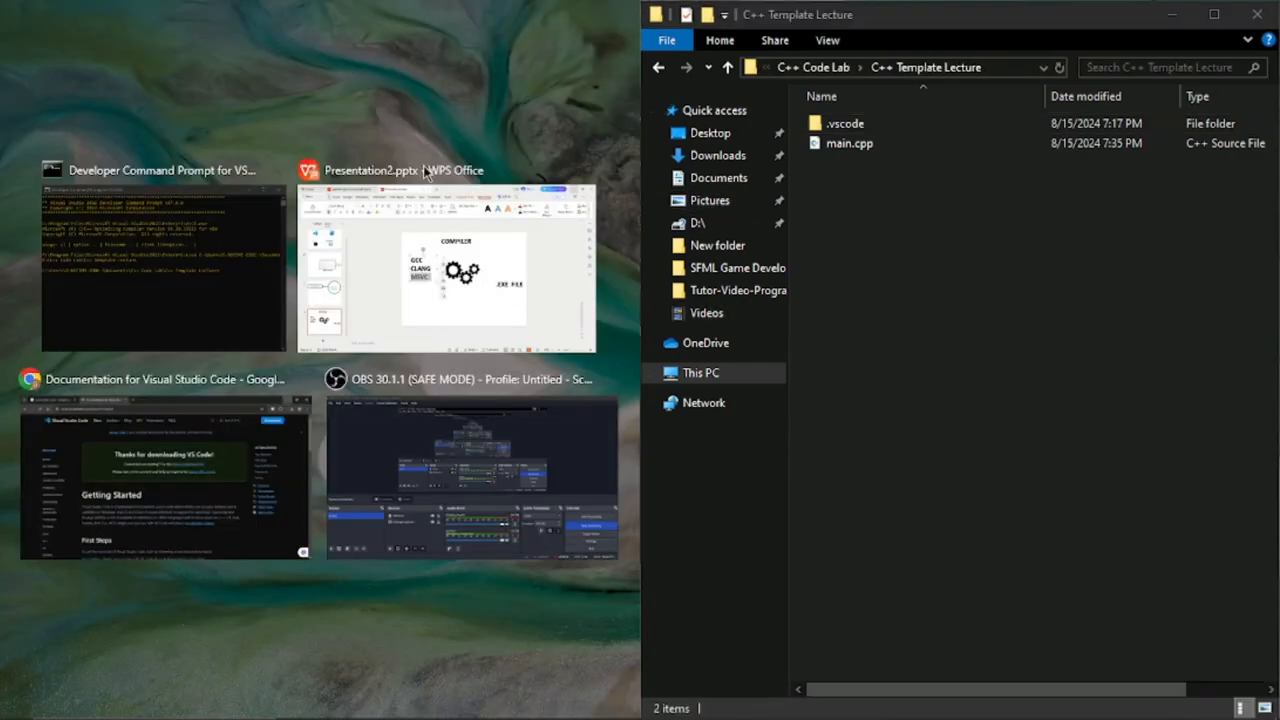
click(166, 283)
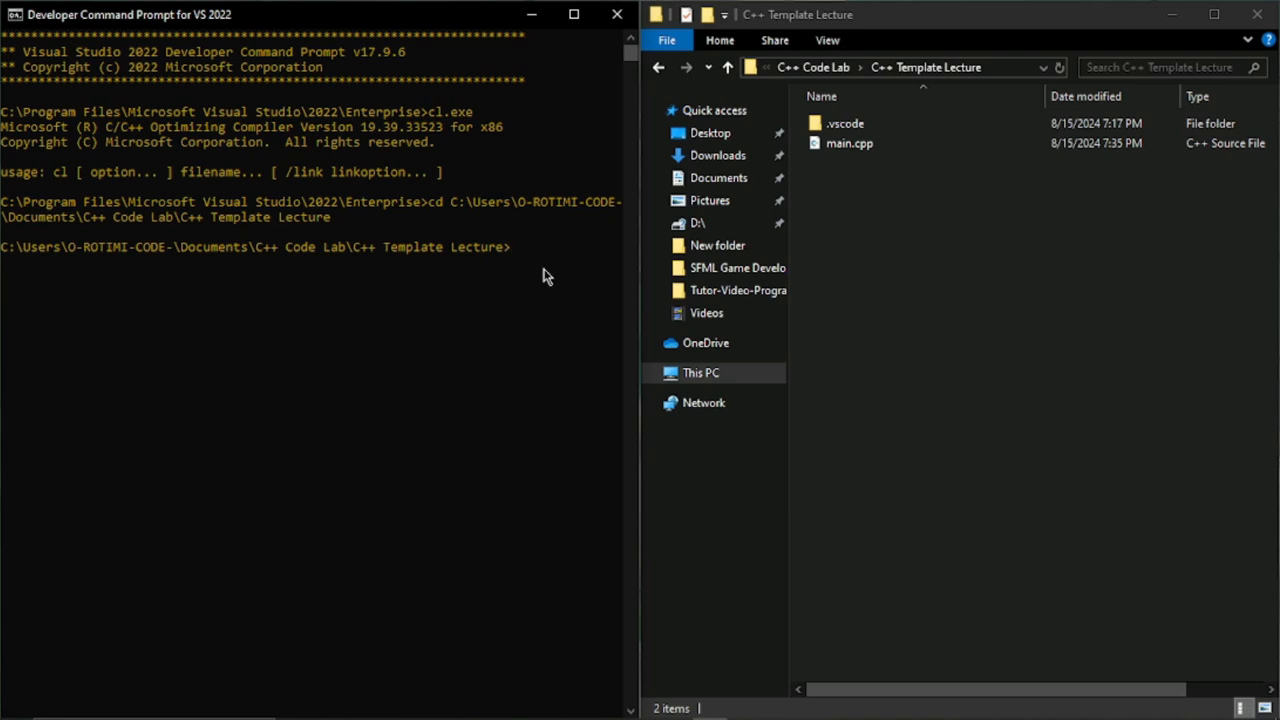
List the folder's contents with "dir" and try to open it in Visual Studio Code with "code .", "Code ." and "code."
text(dir)
key(Return)
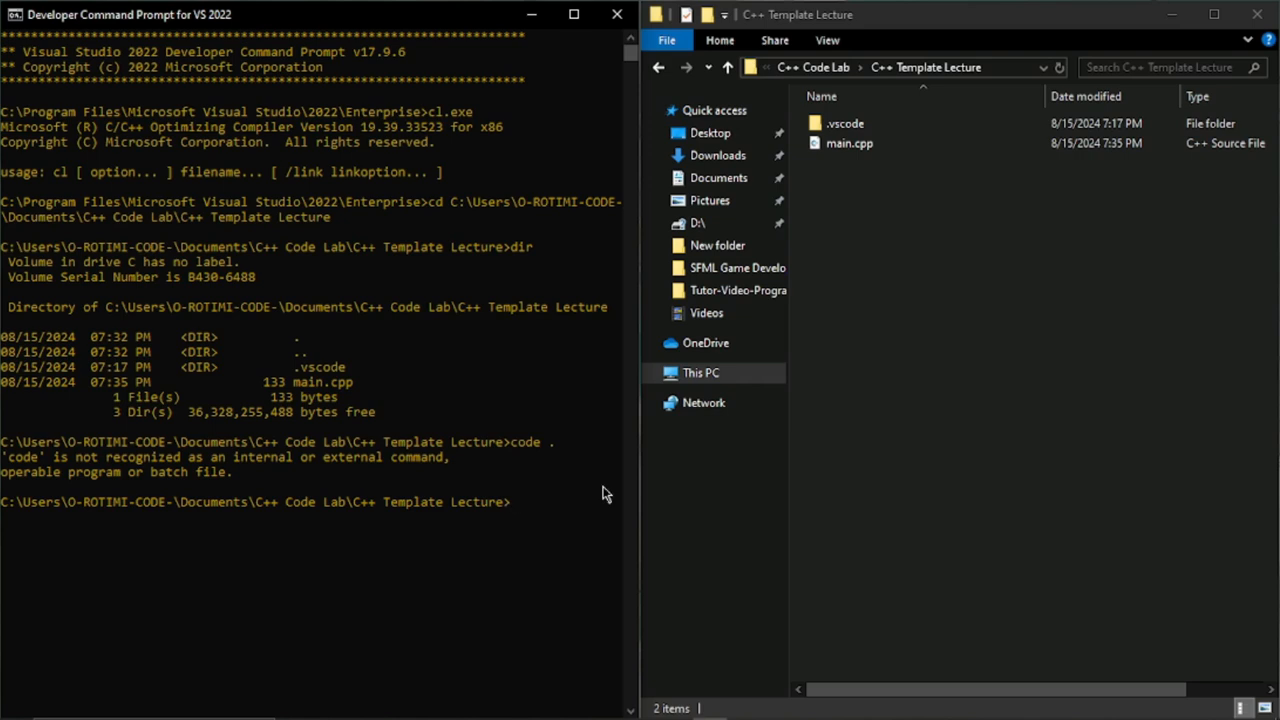
text(Code .)
key(Return)
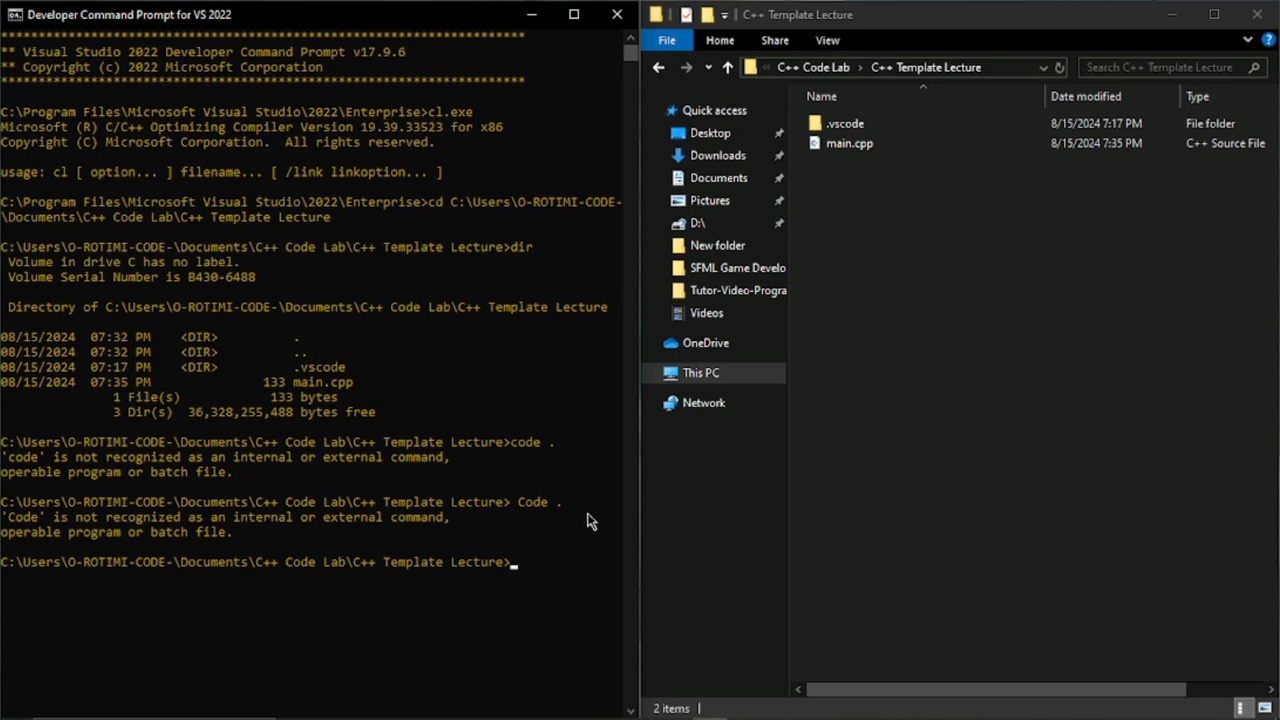
text(code.)
key(Return)
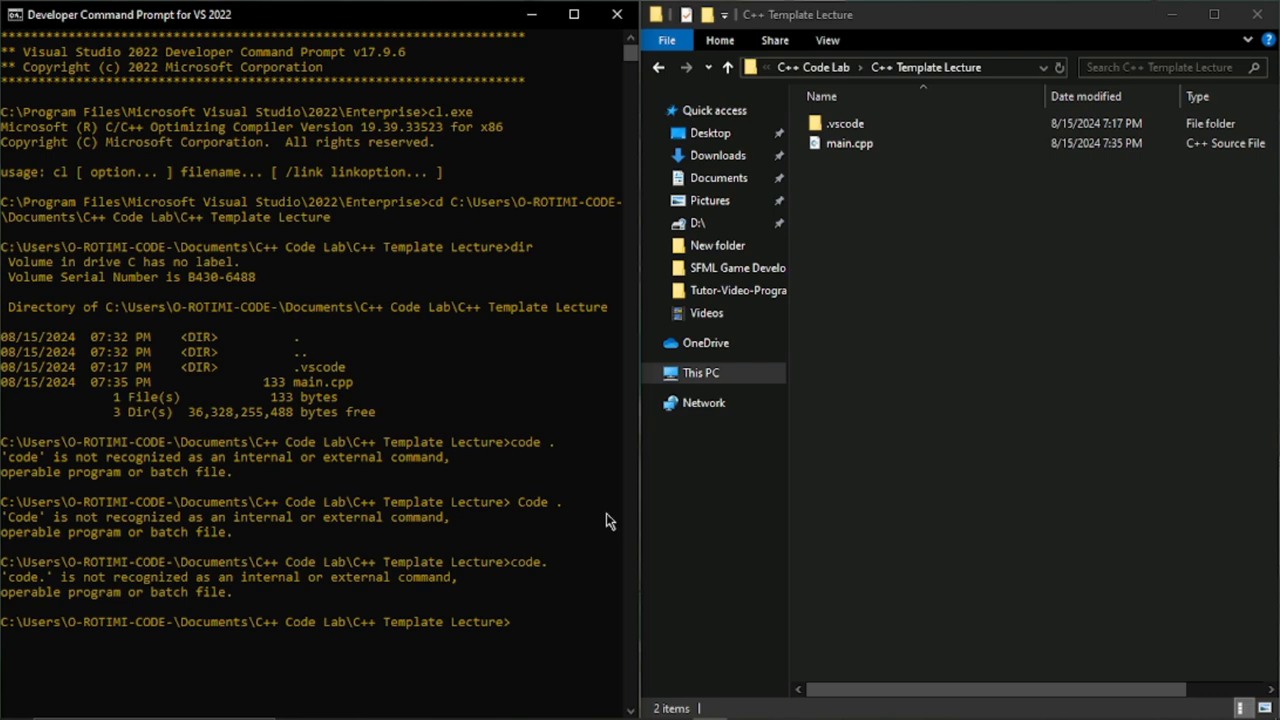
Clear the console with "cls" and list the C++ Template Lecture folder again with "dir"
text(cls)
key(Return)
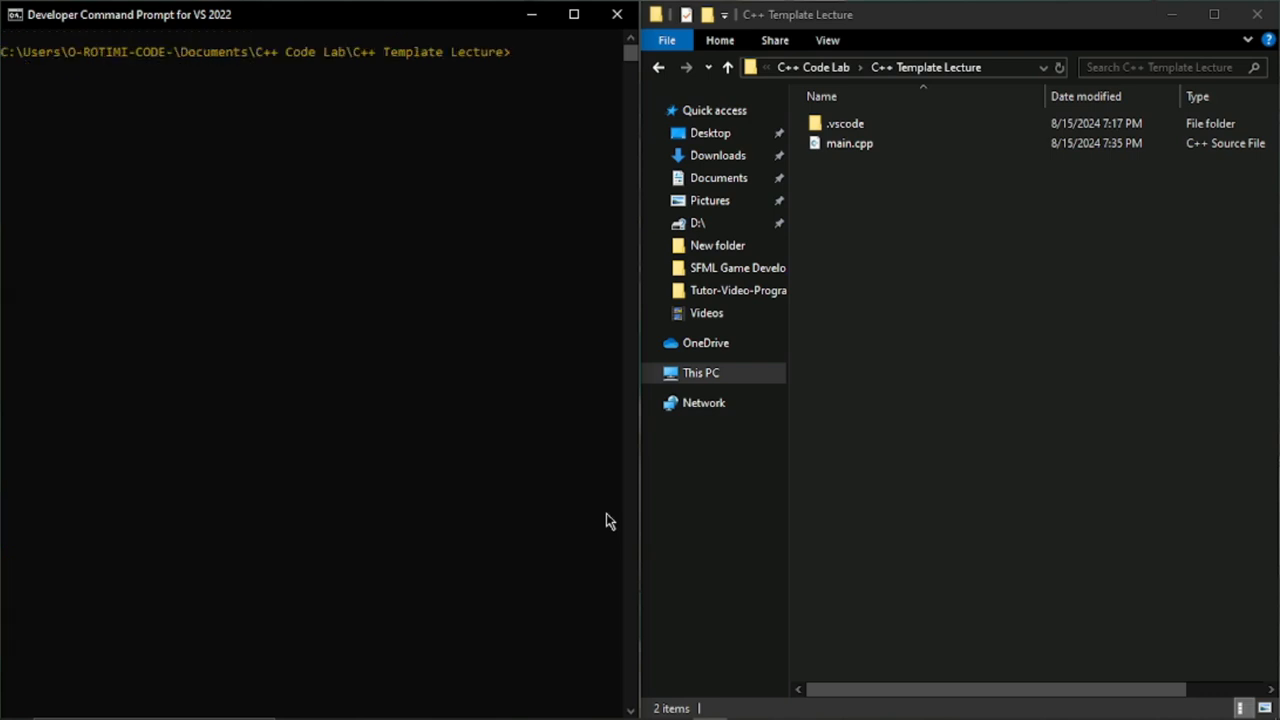
text(dir)
key(Return)
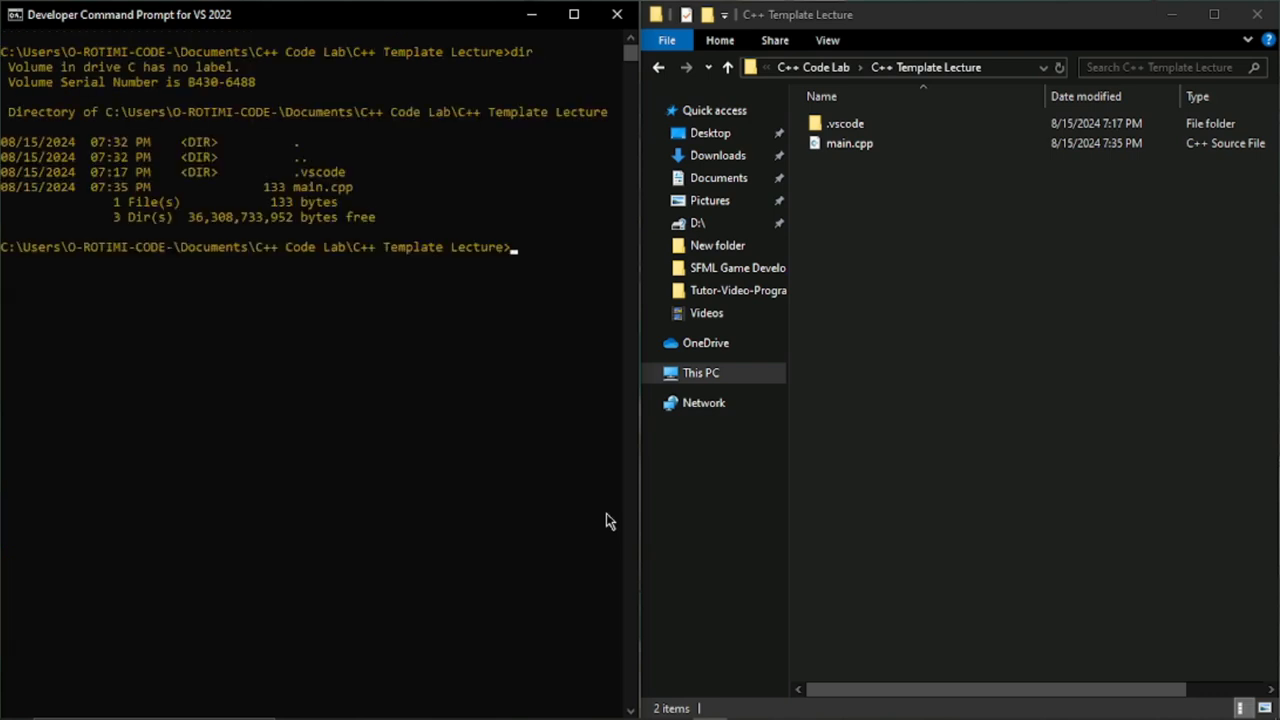
Try to open the folder in Visual Studio Code with ". code" and, after clearing the console with "cls", with "code ."
text(.)
text( c)
text(ode)
key(Return)
text(cls)
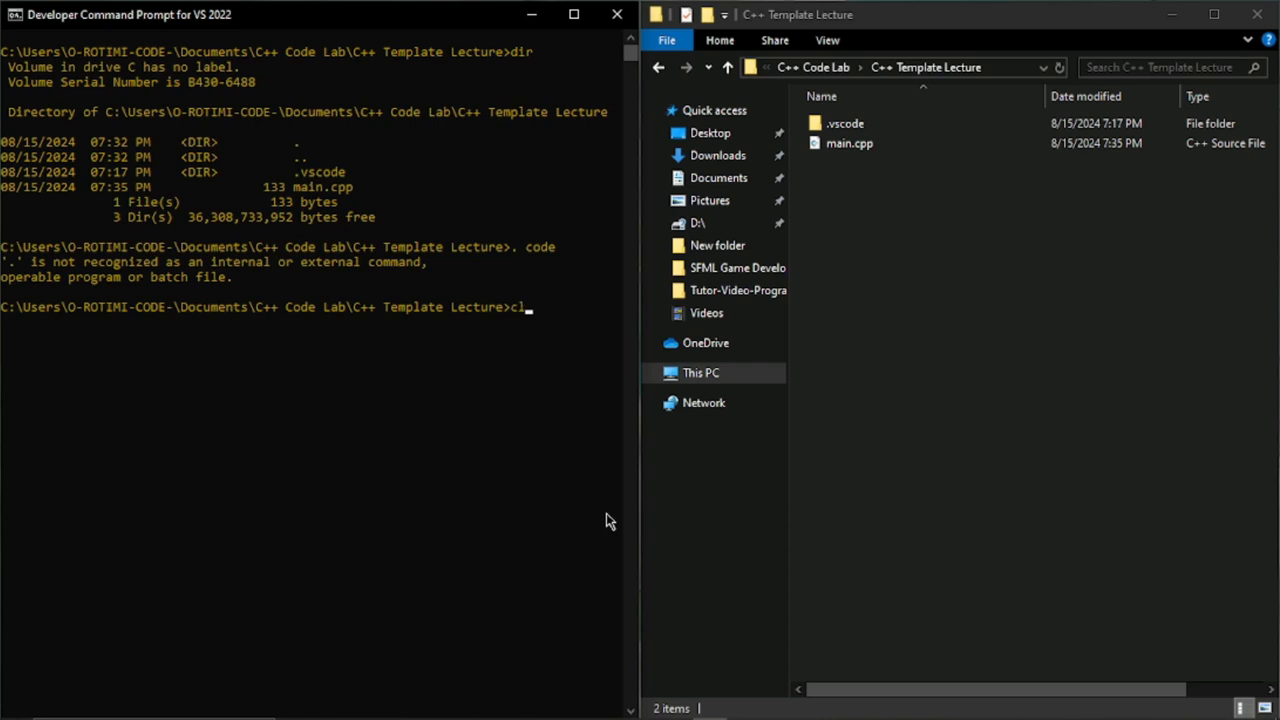
key(Return)
text(code .)
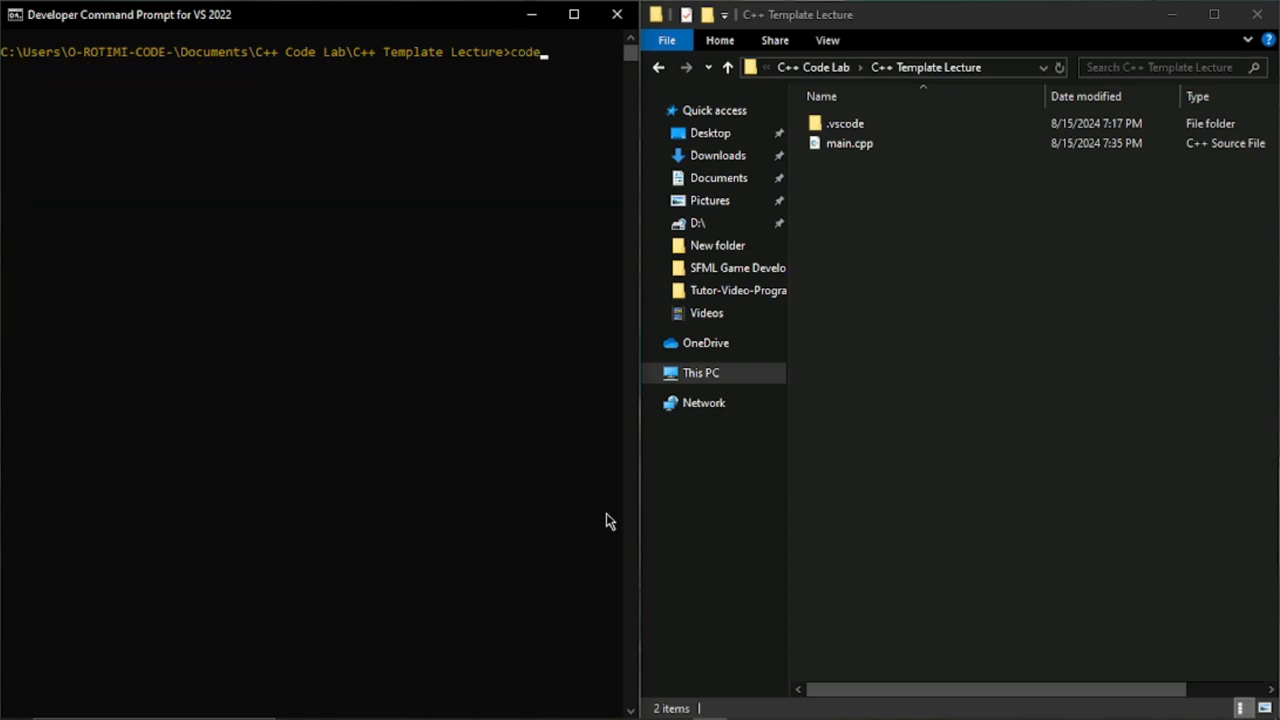
key(Return)
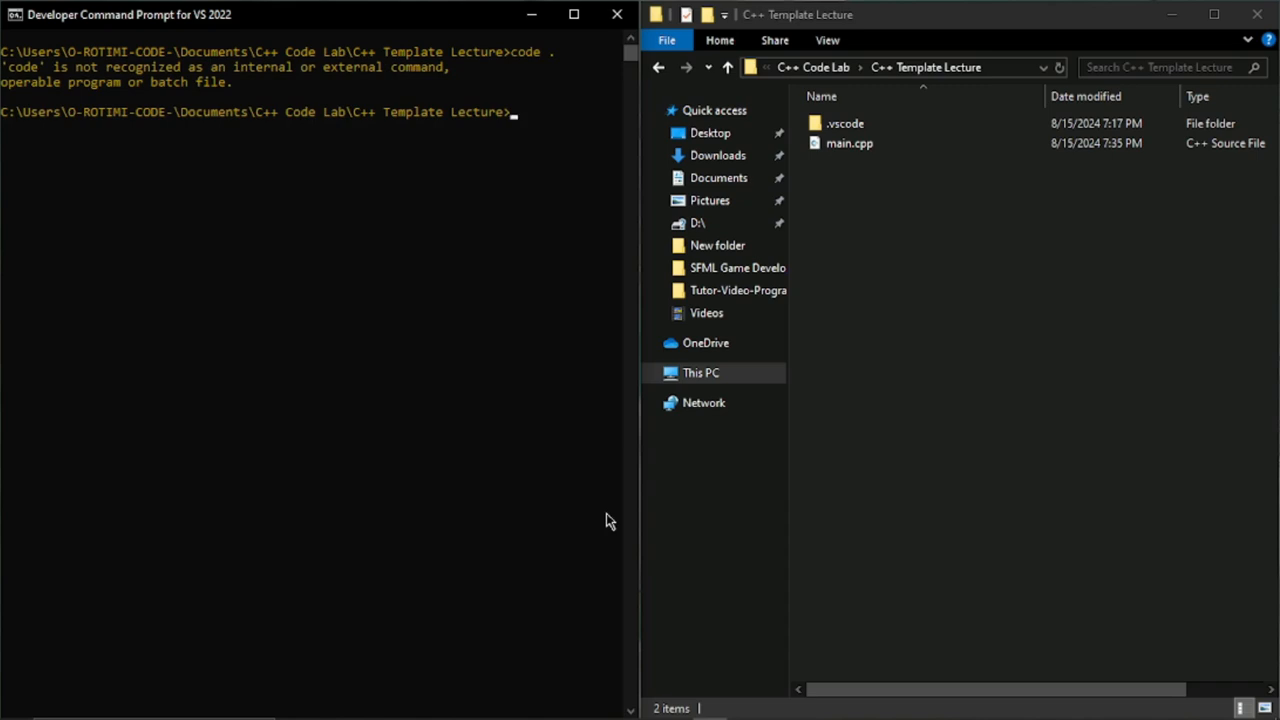
Close the File Explorer window and retry "code ." in the Developer Command Prompt, floating it away from the screen edges
click(1257, 14)
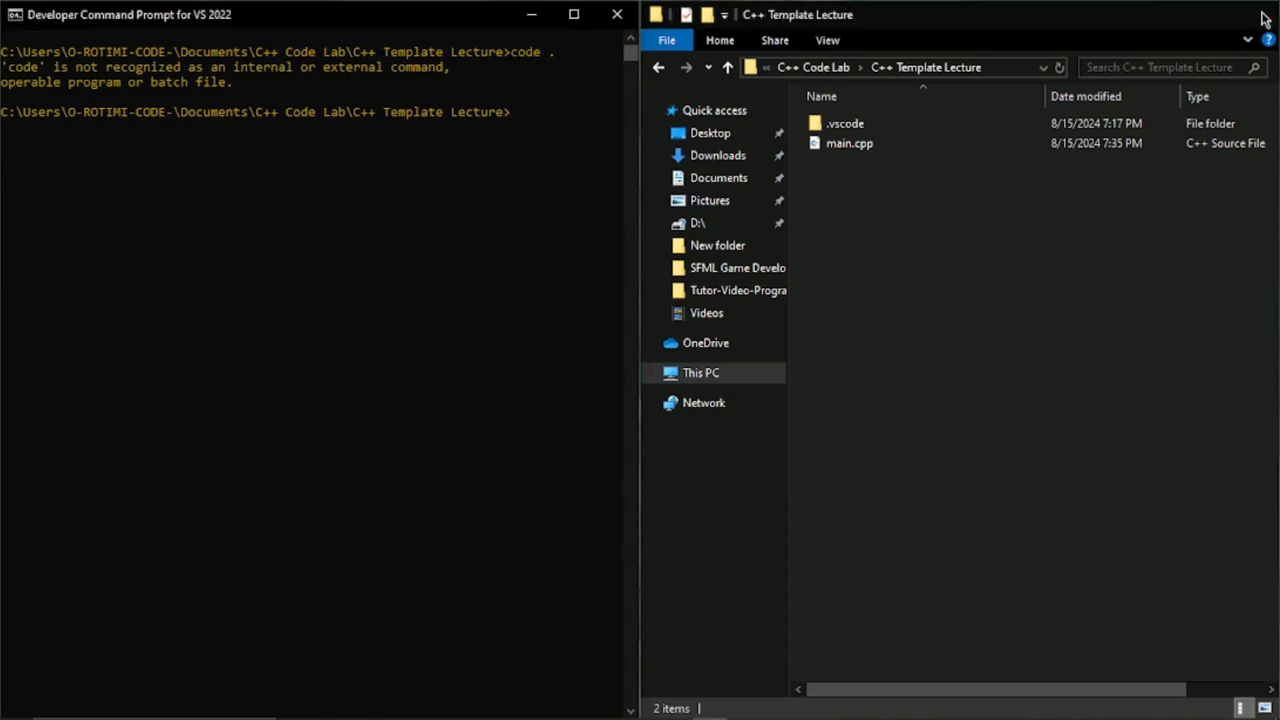
click(574, 14)
drag(926, 9, 766, 103)
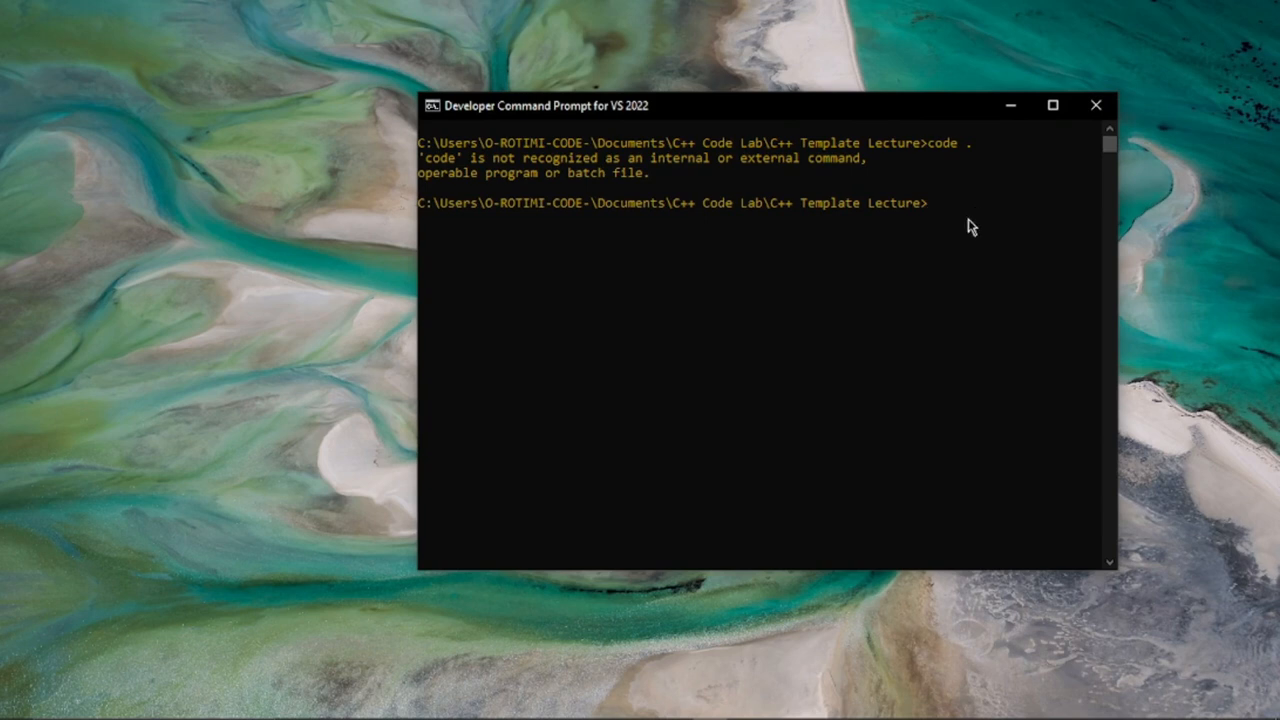
text(code .)
key(Return)
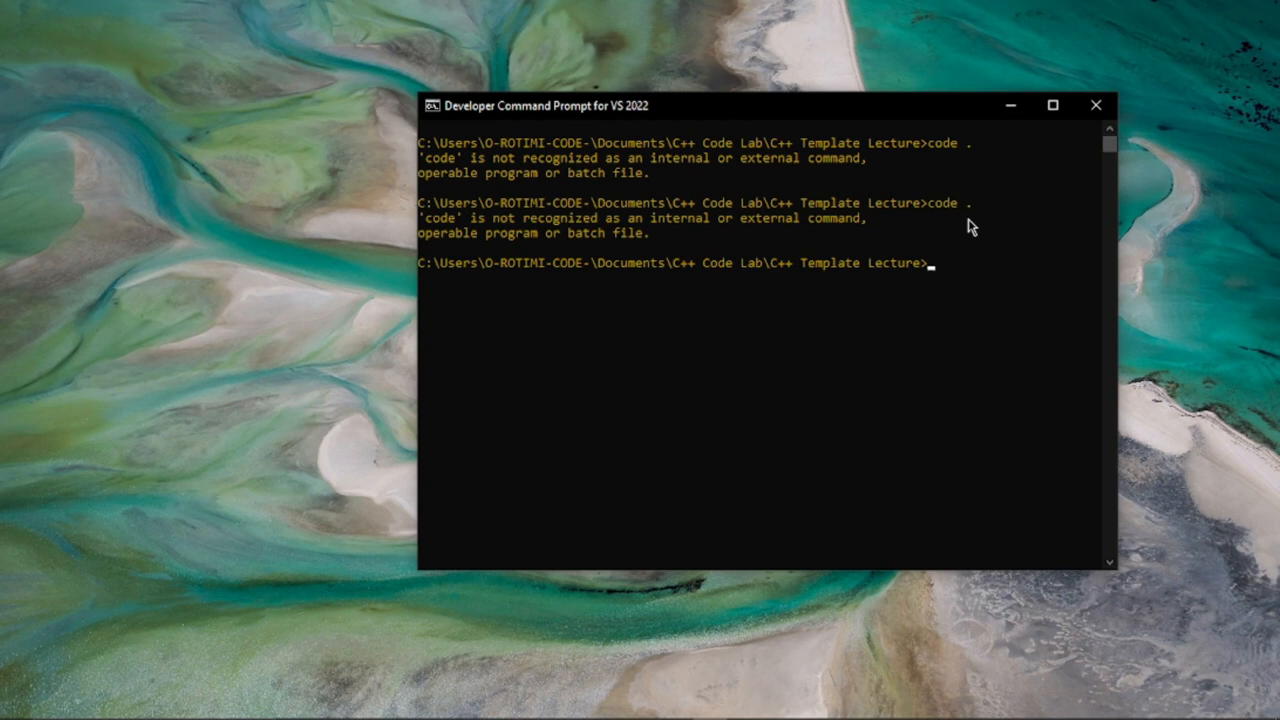
Copy the full path of the C++ Template Lecture folder from File Explorer, under Documents\C++ Code Lab, and minimize File Explorer
mouse_move(768, 716)
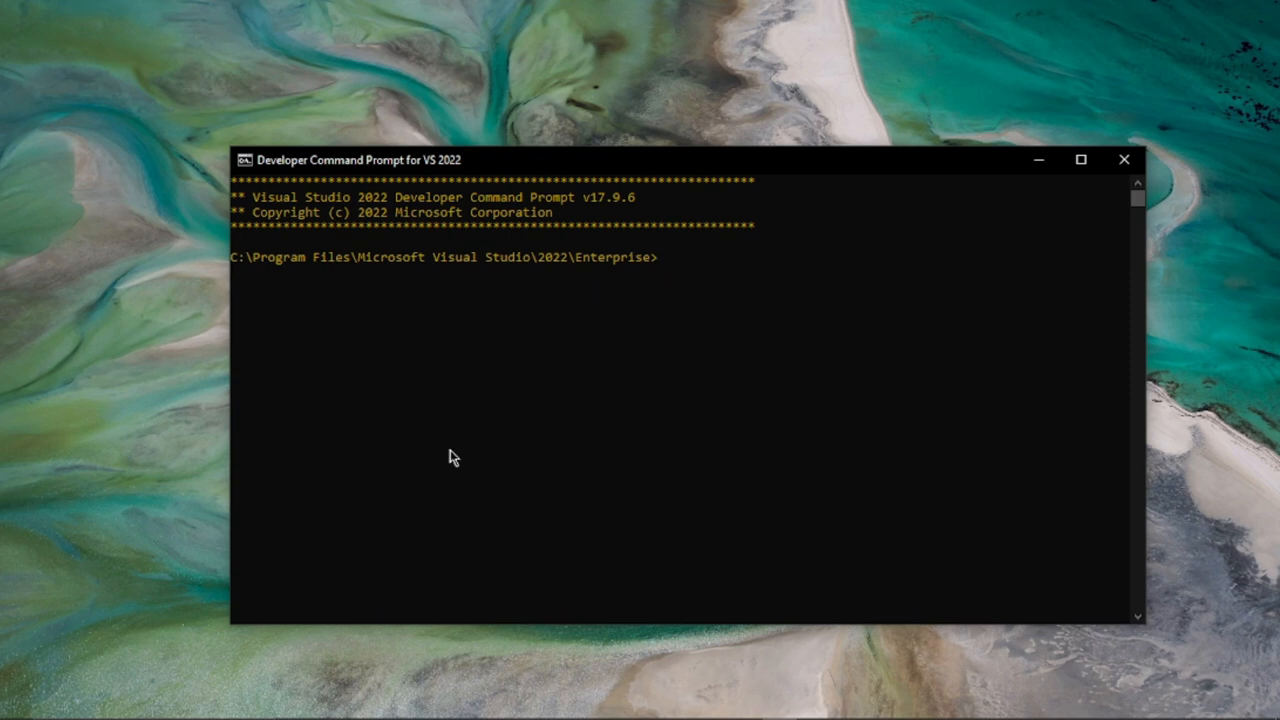
click(403, 709)
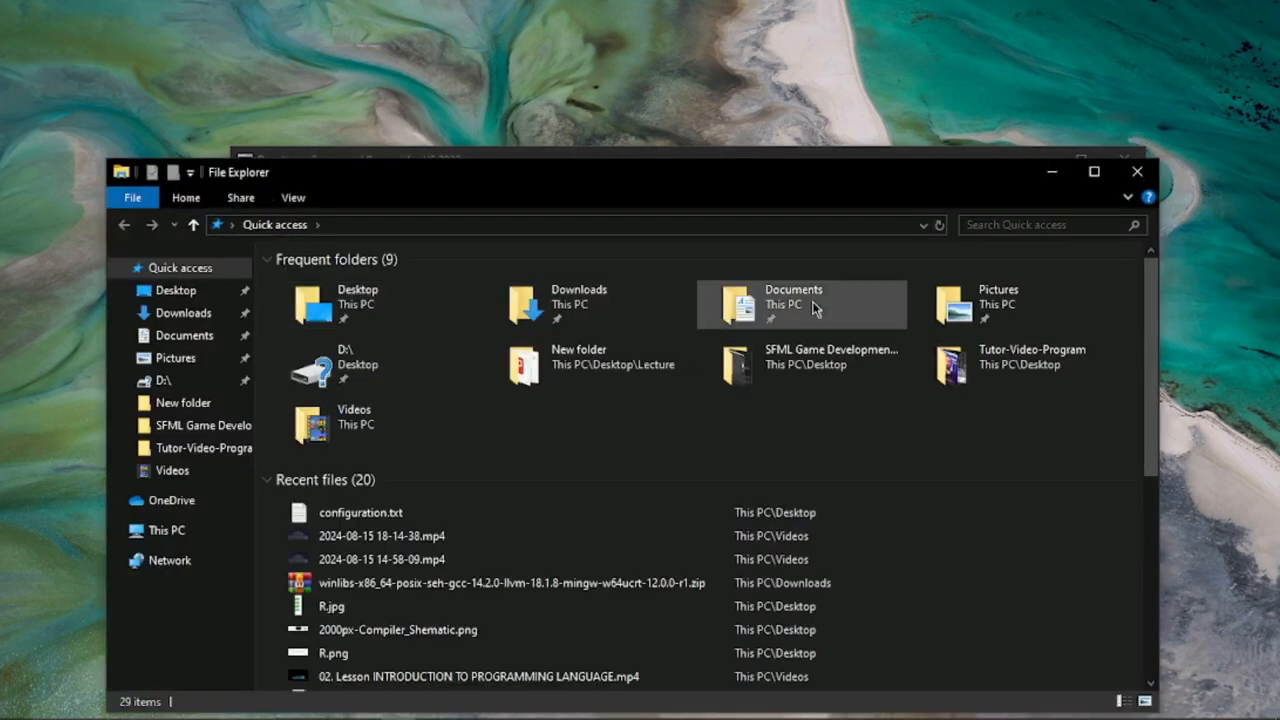
double_click(738, 300)
double_click(381, 300)
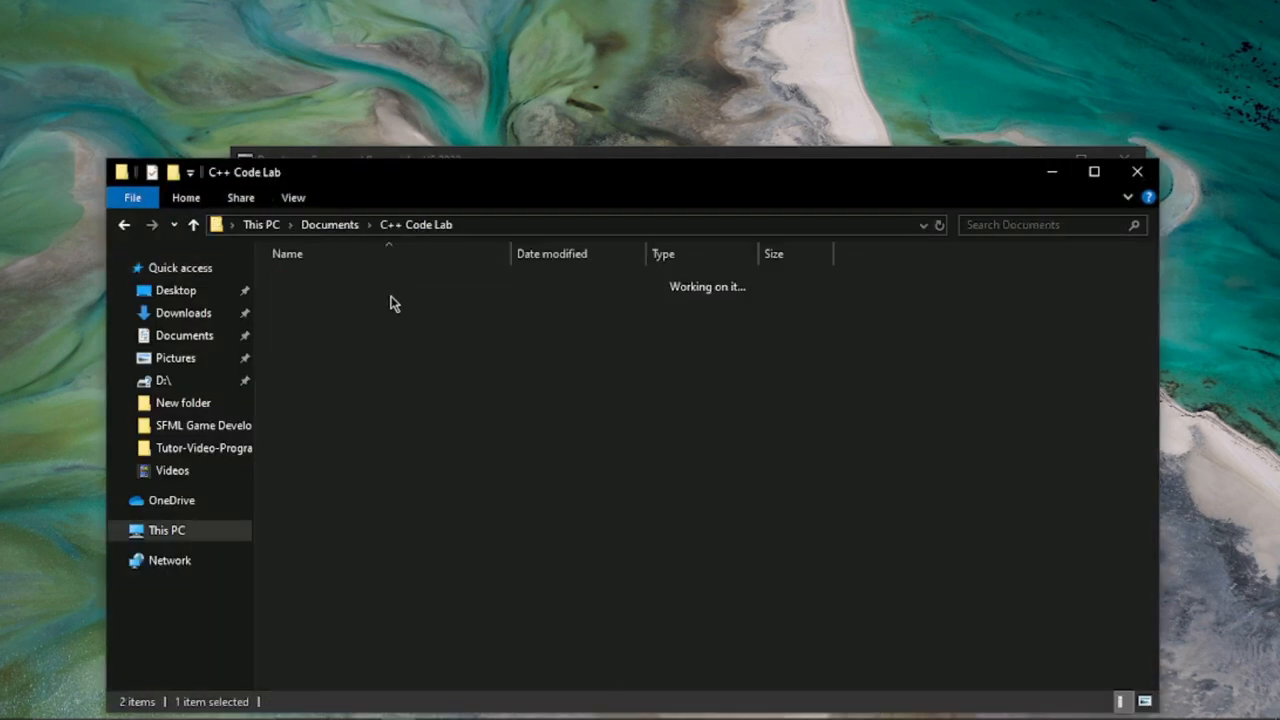
double_click(387, 280)
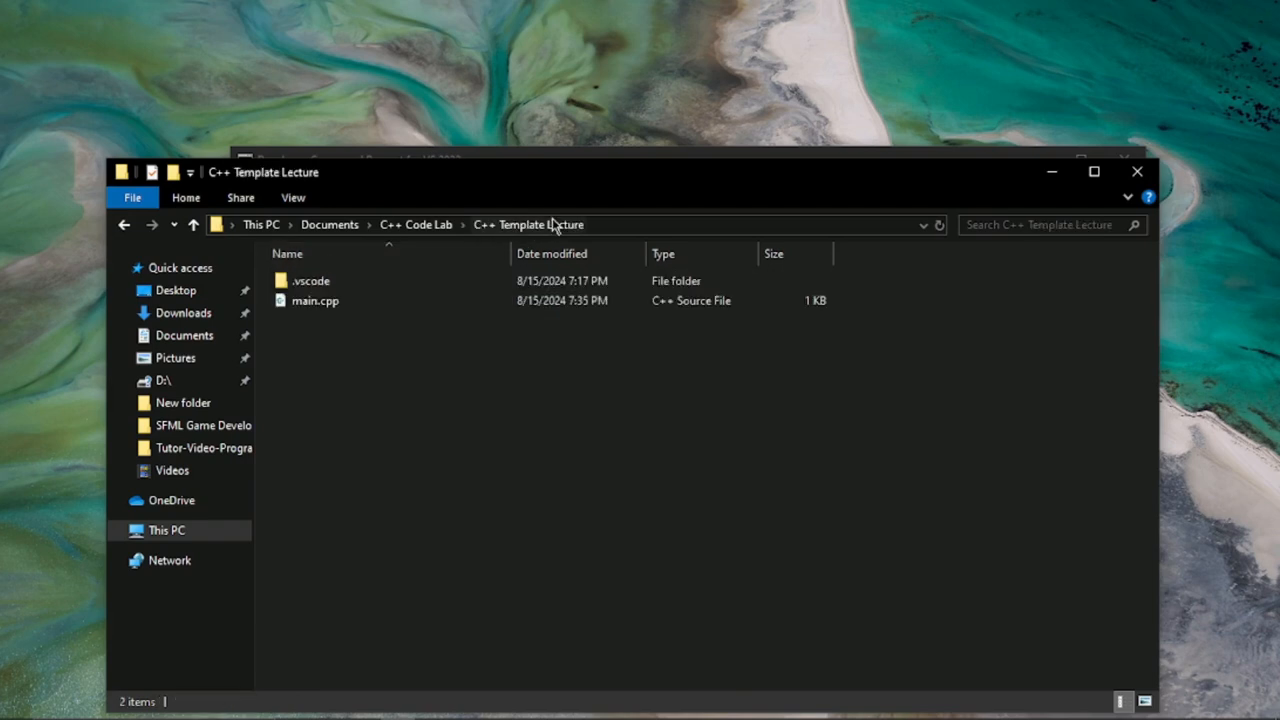
click(619, 222)
right_click(606, 224)
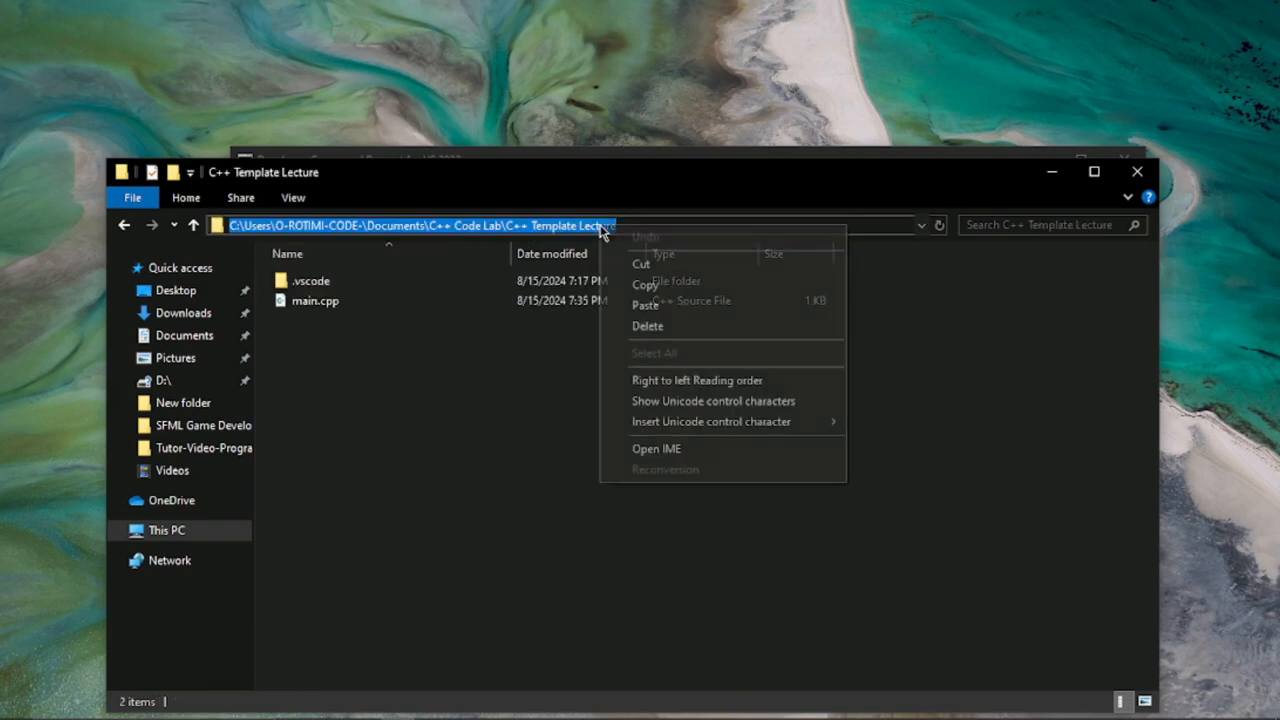
click(680, 285)
click(1050, 172)
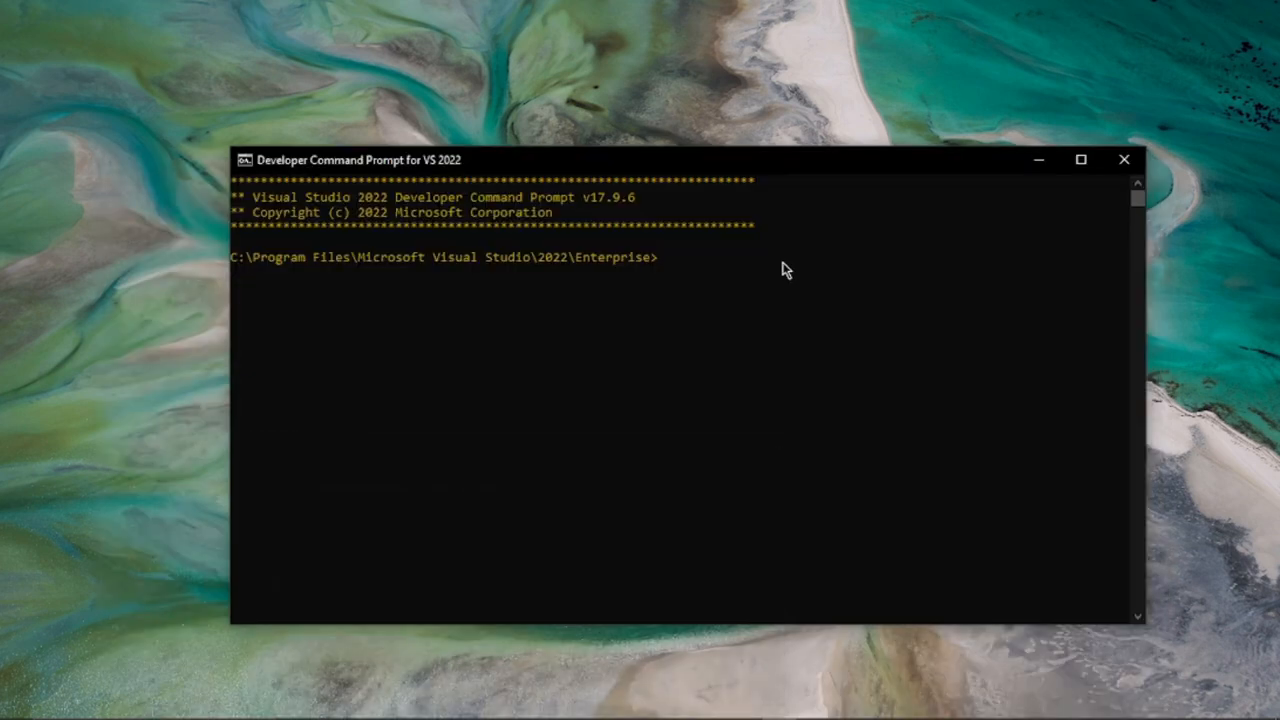
right_click(779, 160)
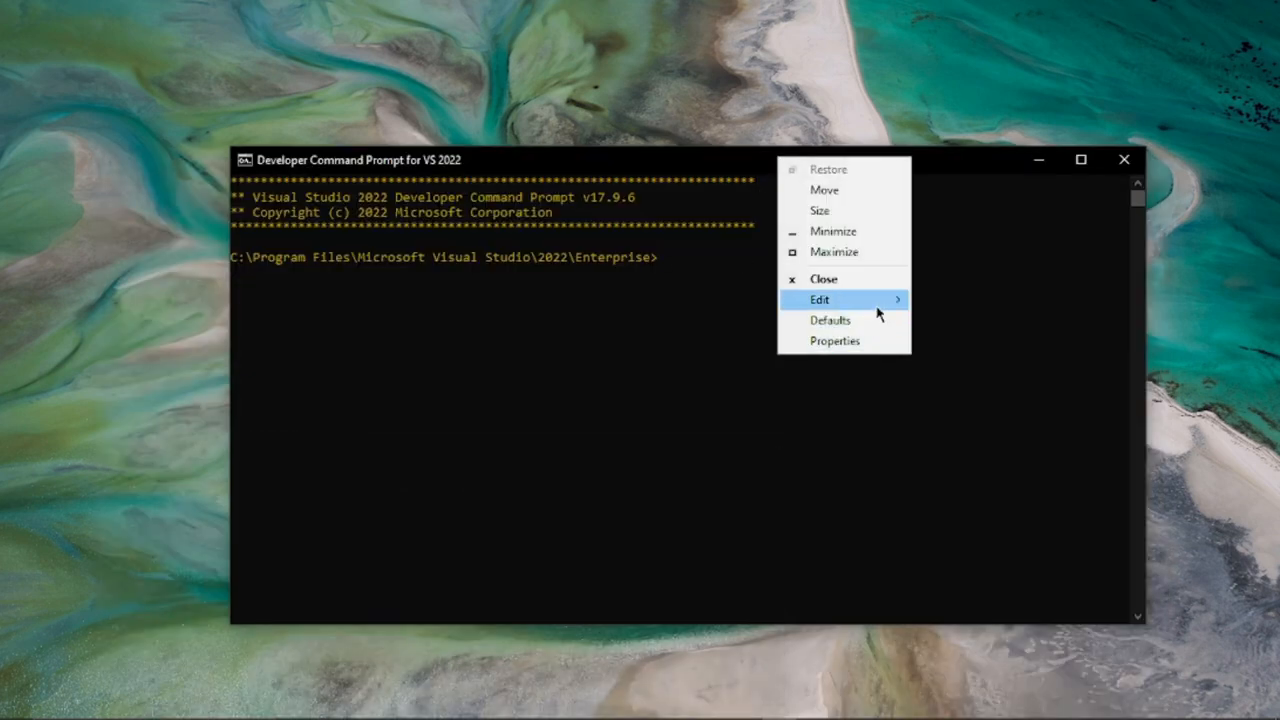
mouse_move(877, 305)
click(980, 344)
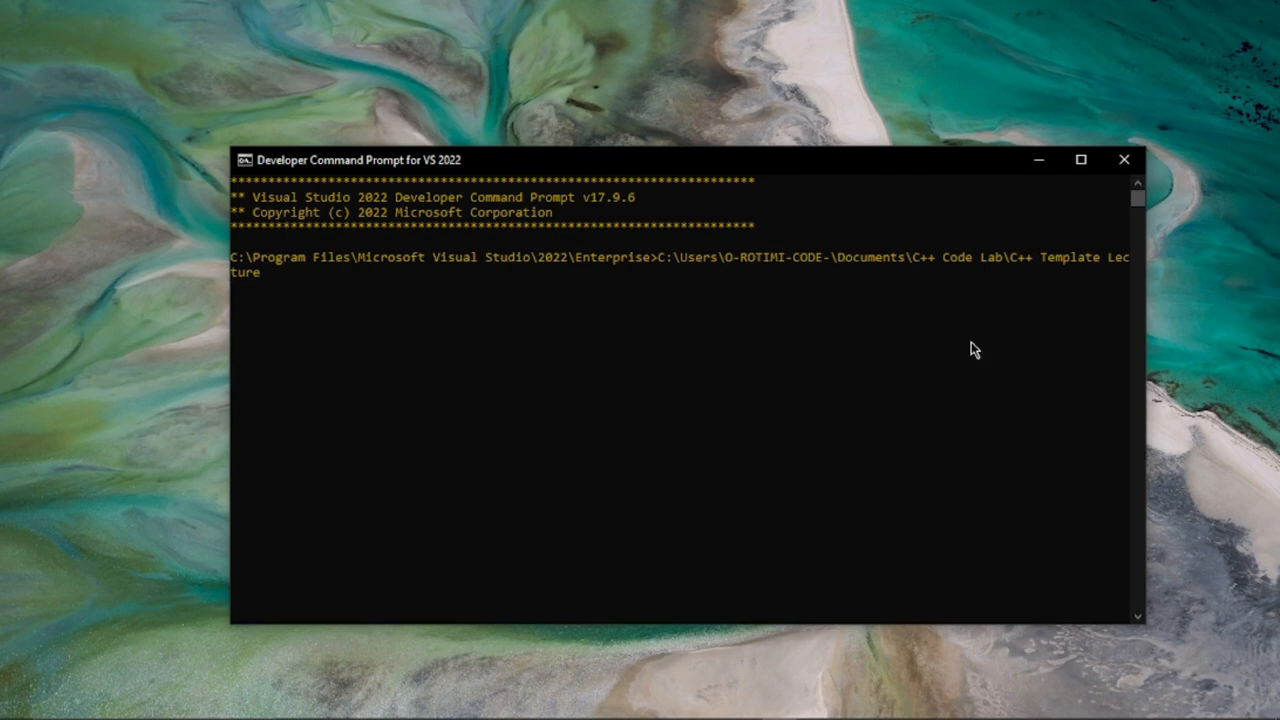
key(BackSpace)
key(BackSpace)
key(BackSpace)
key(BackSpace)
key(BackSpace)
key(BackSpace)
key(BackSpace)
key(BackSpace)
key(BackSpace)
key(BackSpace)
key(BackSpace)
key(BackSpace)
key(BackSpace)
key(BackSpace)
key(BackSpace)
key(BackSpace)
key(BackSpace)
key(BackSpace)
key(BackSpace)
key(BackSpace)
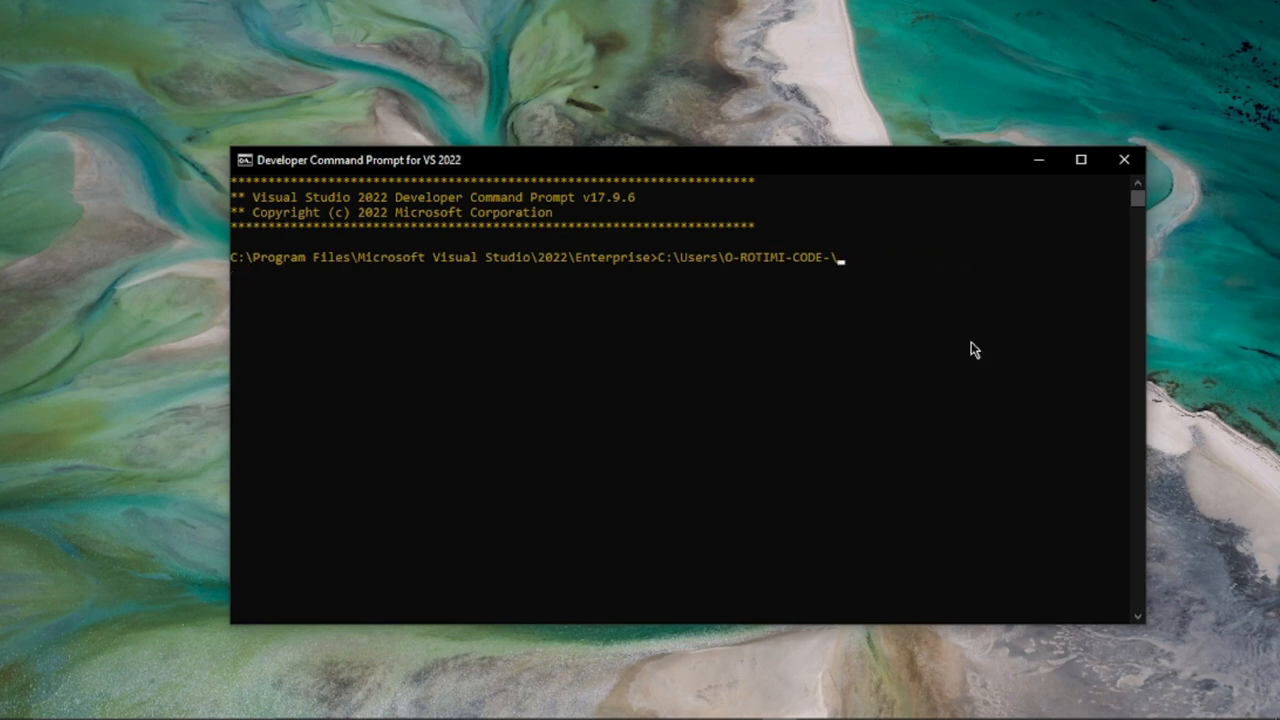
key(BackSpace)
key(BackSpace)
key(BackSpace)
key(BackSpace)
key(BackSpace)
key(BackSpace)
key(BackSpace)
key(BackSpace)
key(BackSpace)
Change to the C++ Template Lecture folder with "cd" and the copied path, and try to open it in Visual Studio Code with "code ."
text(cd)
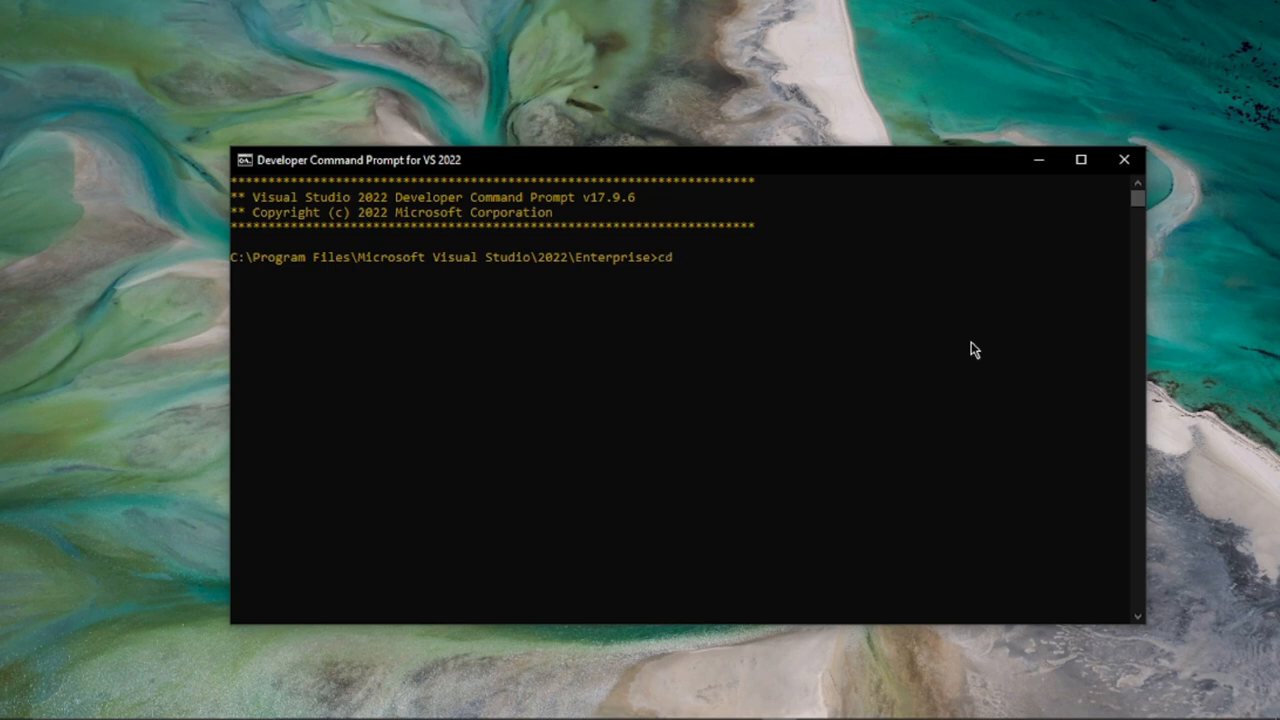
key(ctrl+v)
key(Return)
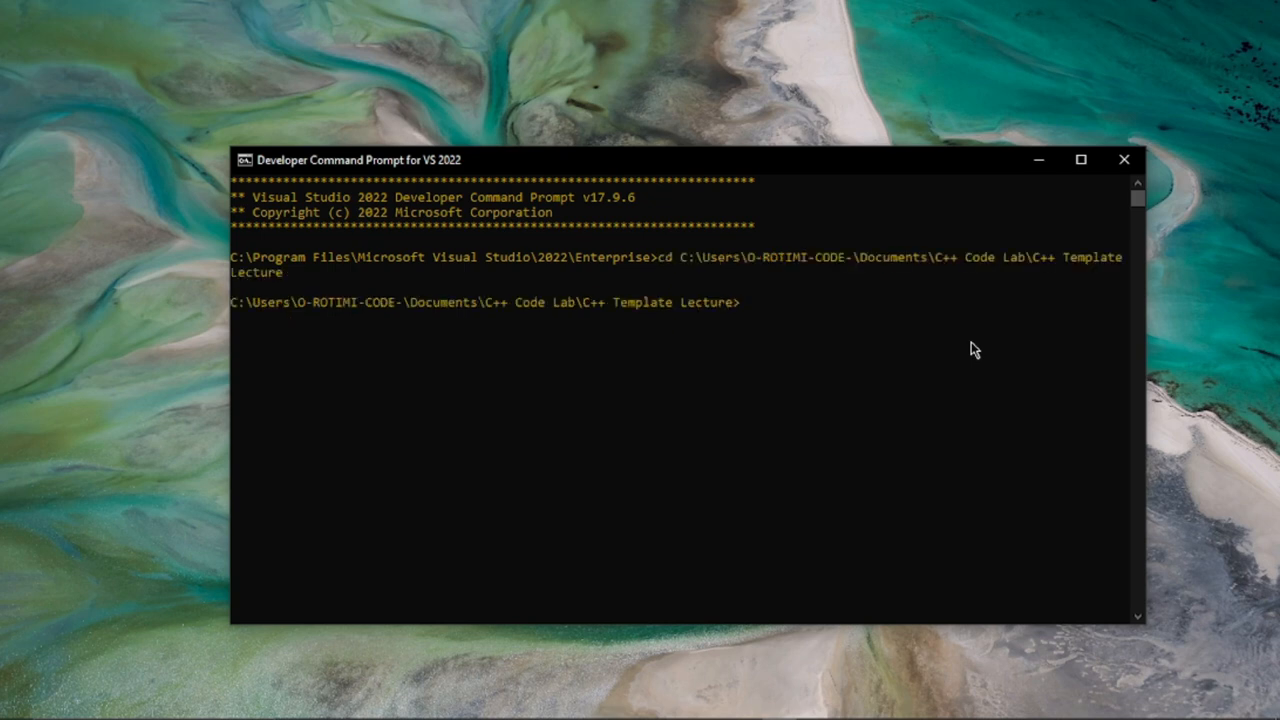
text(code .)
key(Return)
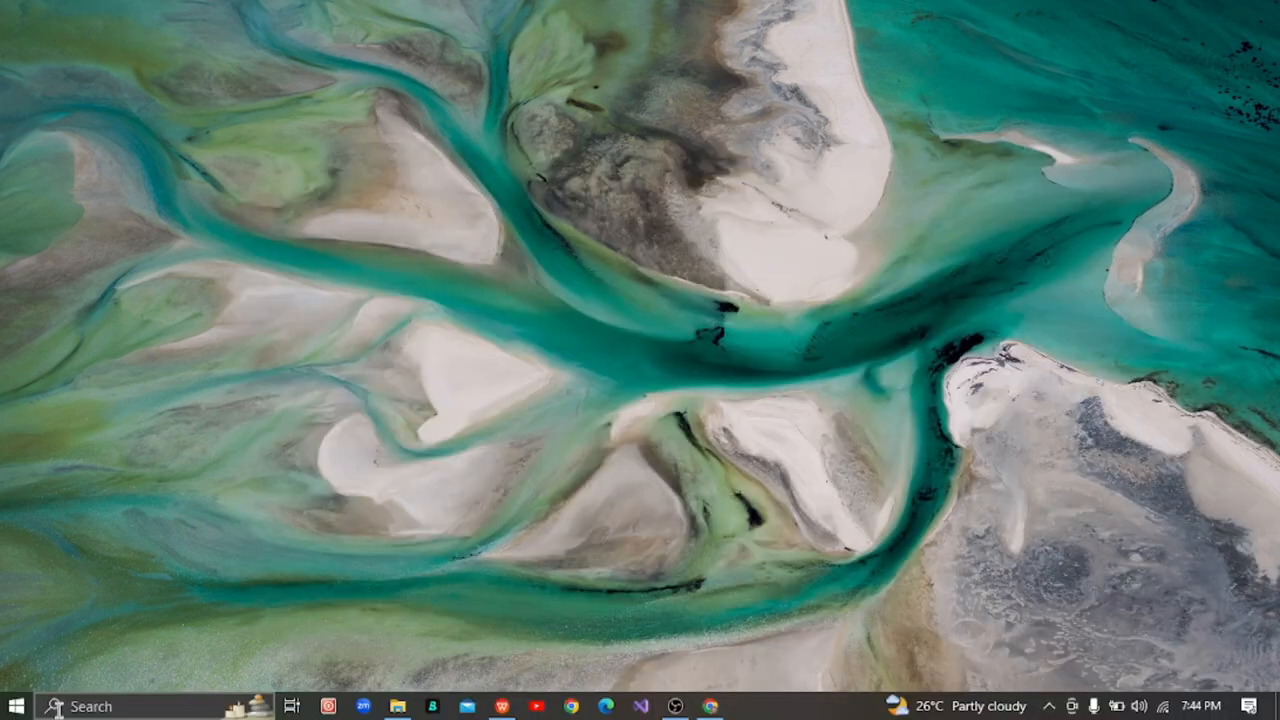
Search Windows for "command", open Developer Command Prompt for VS 2022, and move its window toward the middle of the desktop
click(55, 706)
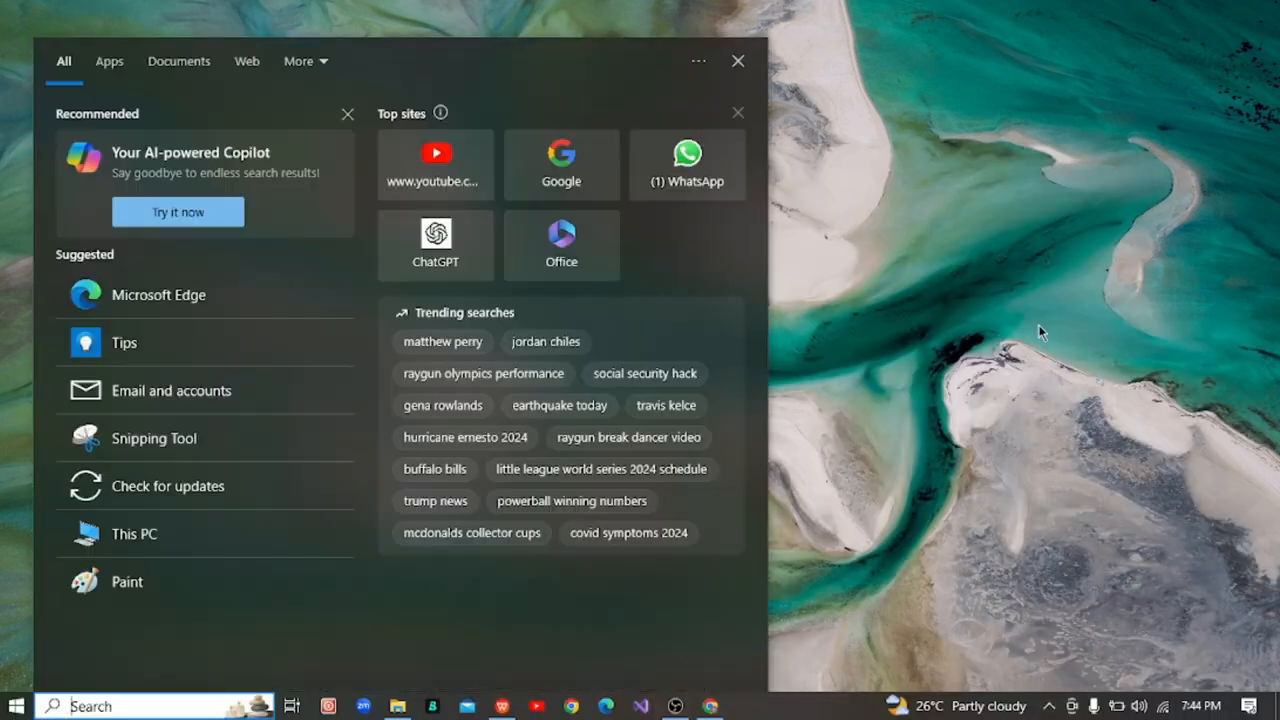
text(c)
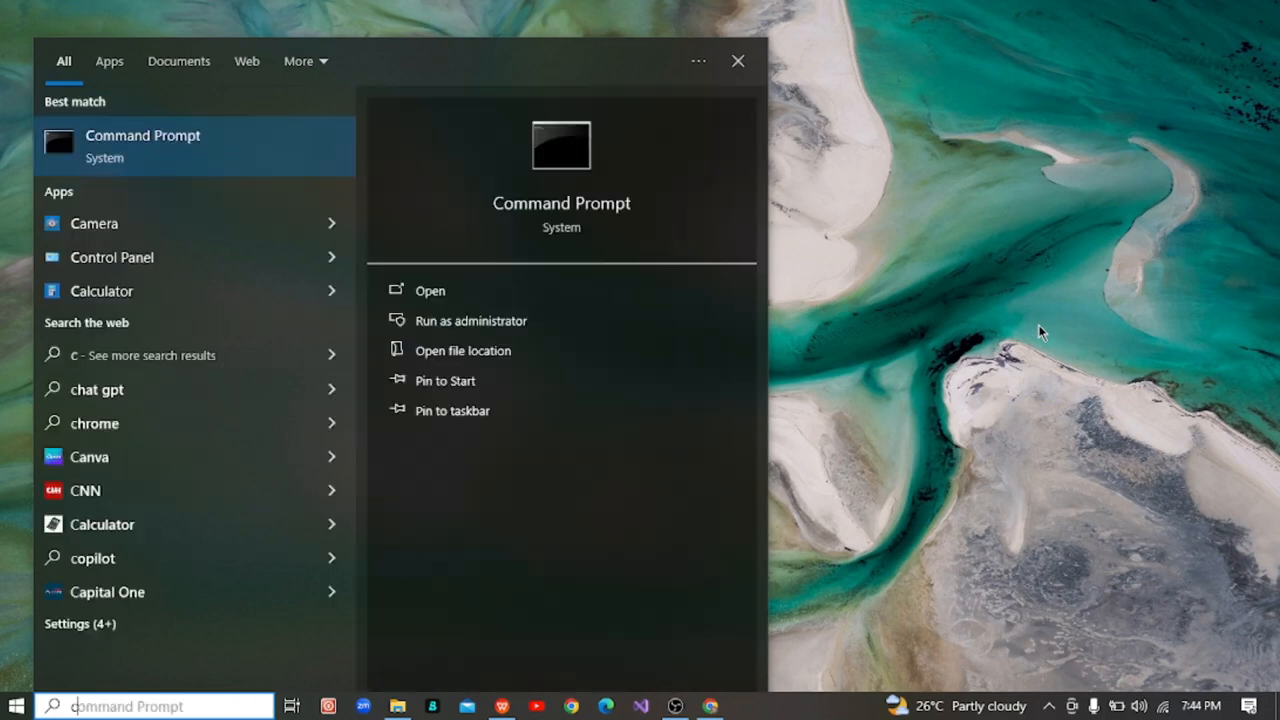
text(ommand)
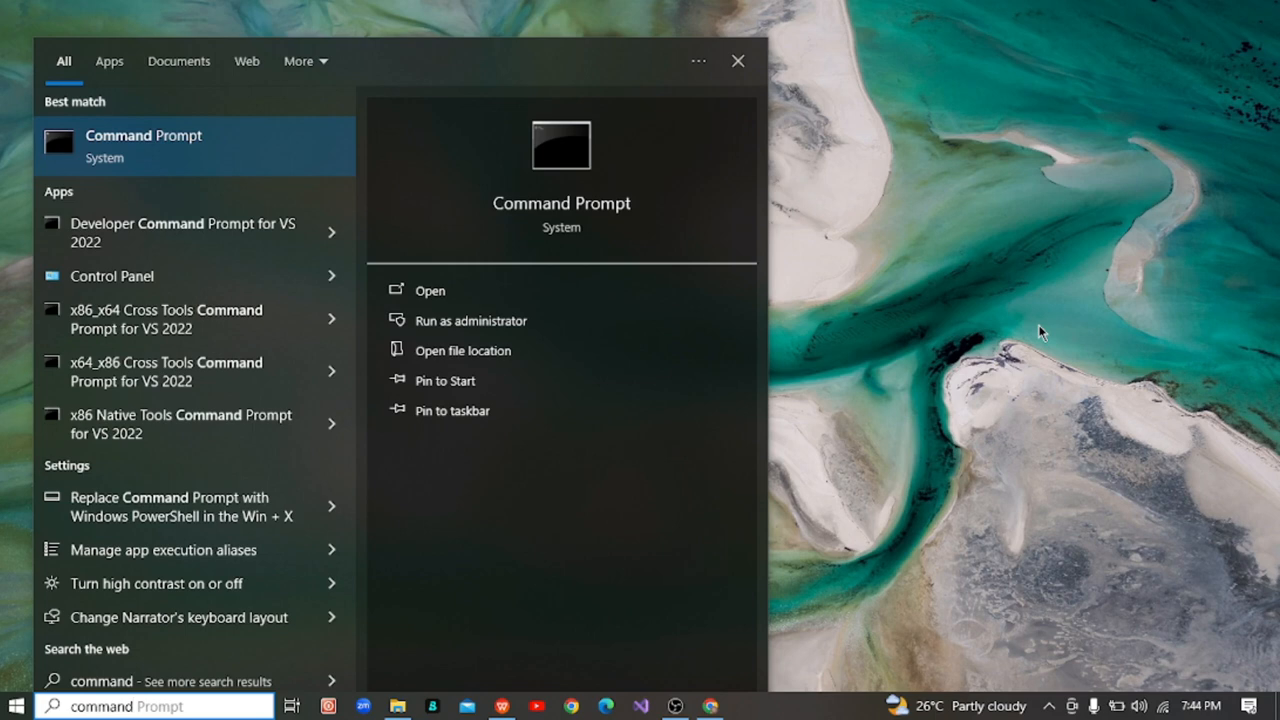
click(205, 223)
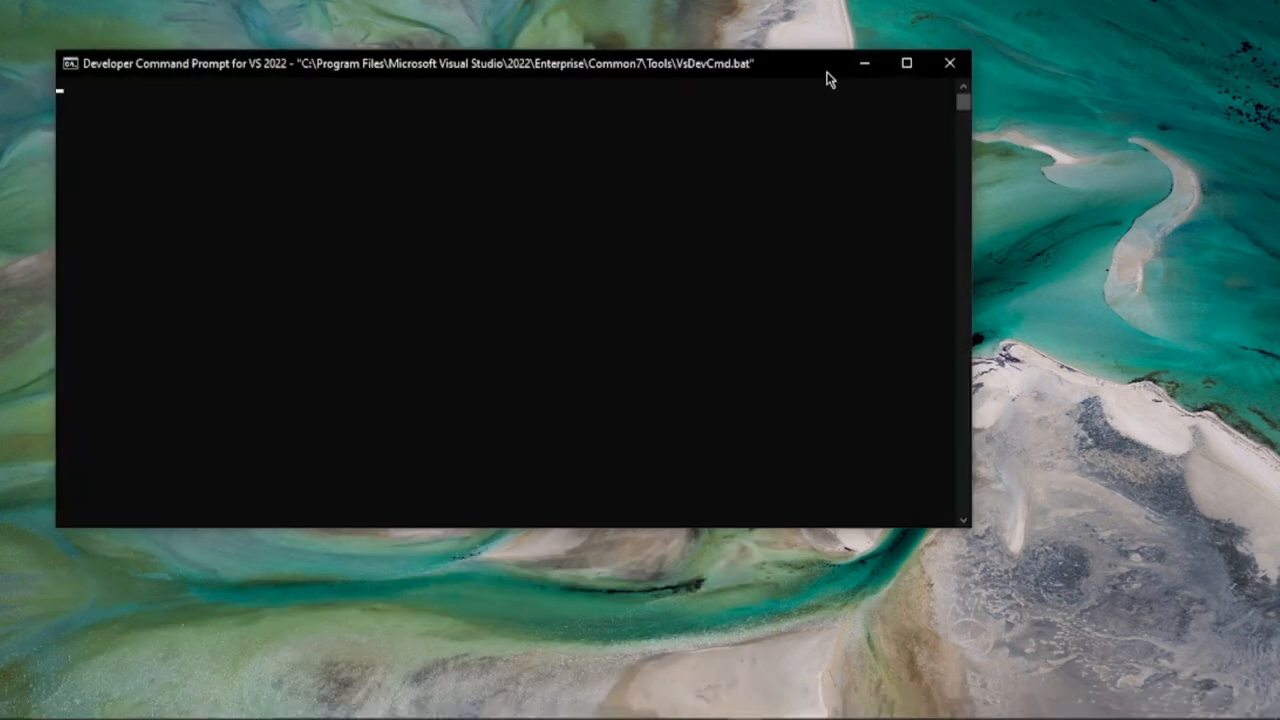
drag(811, 69, 1041, 186)
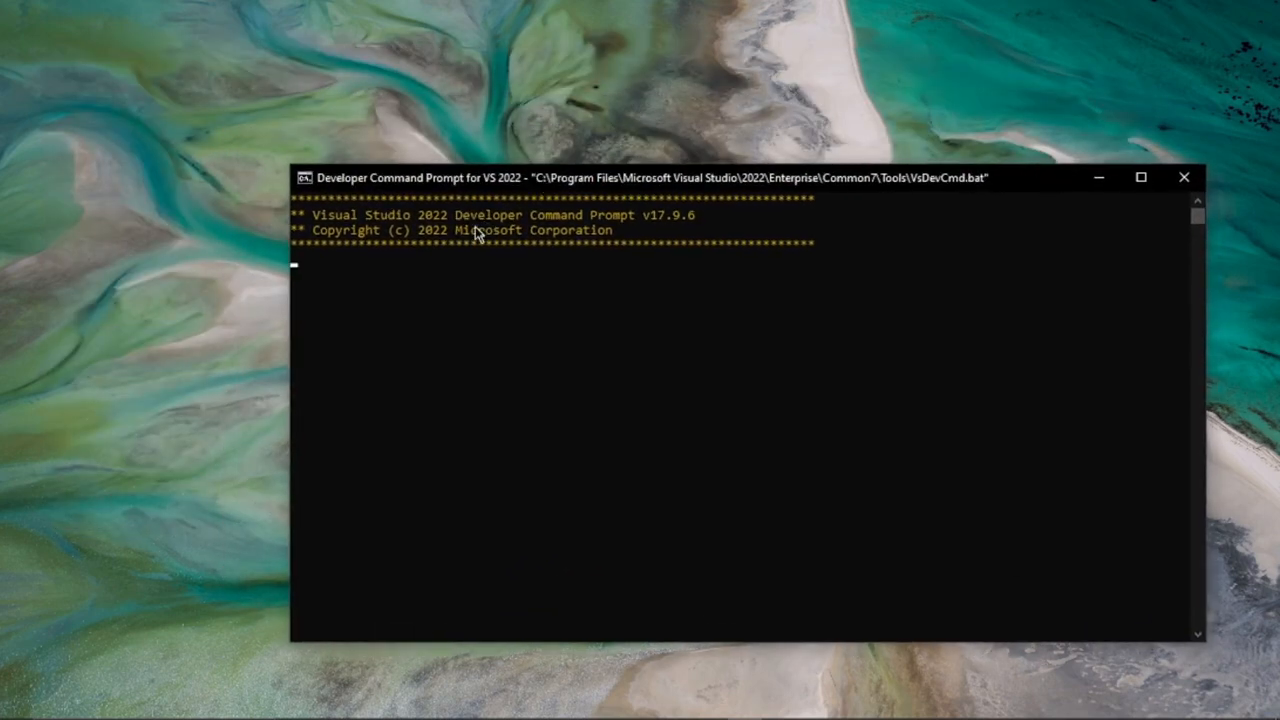
Copy the full path of the C++ Template Lecture folder from File Explorer, minimize File Explorer, and reposition the command prompt window
click(397, 706)
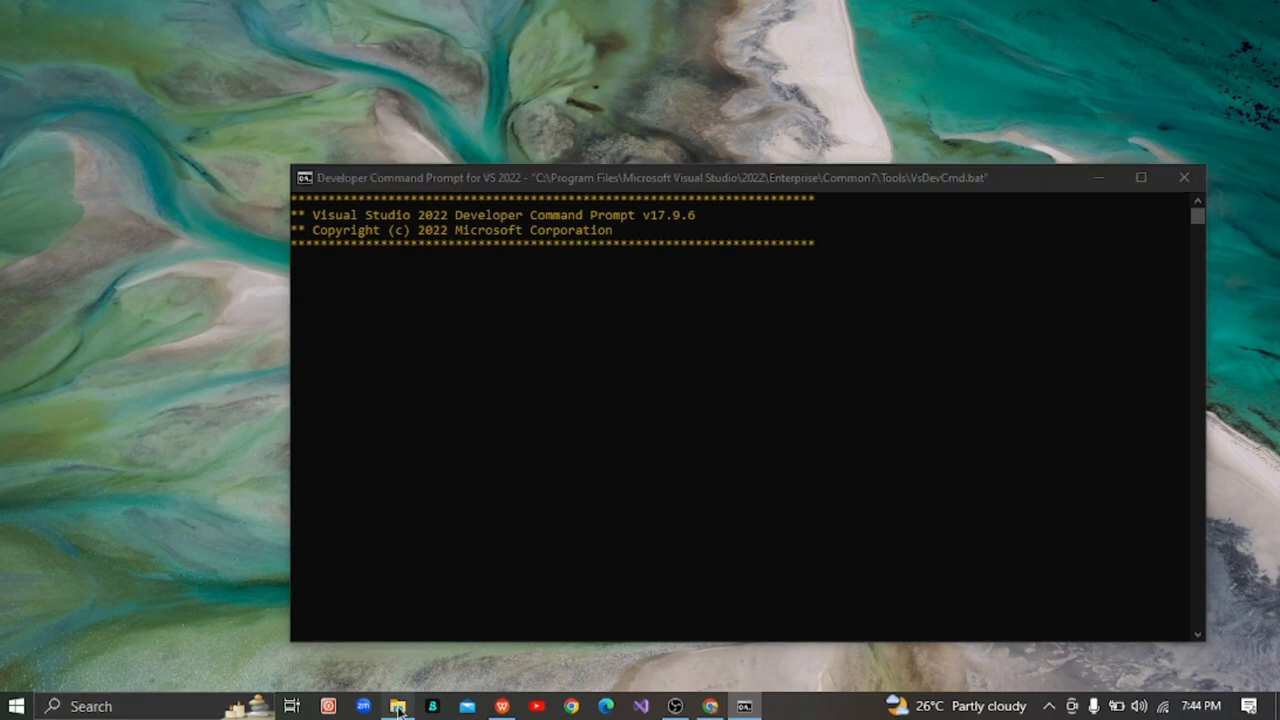
click(656, 224)
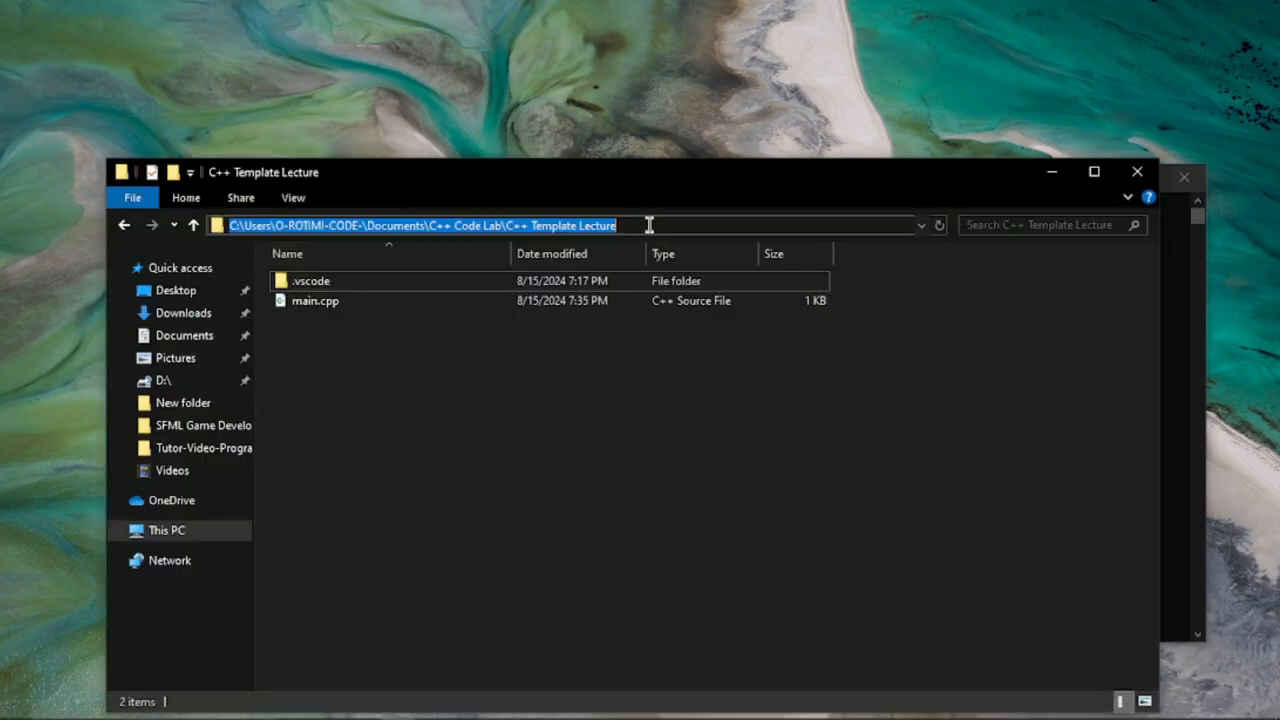
right_click(584, 226)
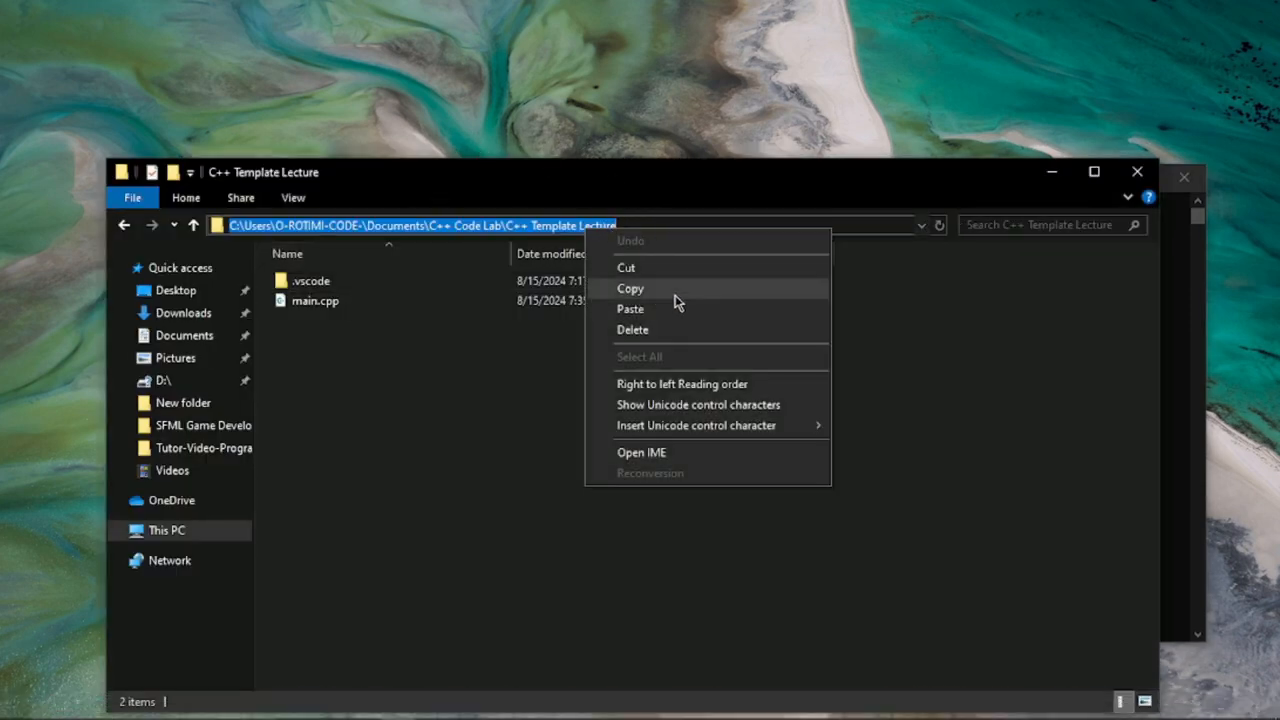
click(674, 289)
click(1051, 172)
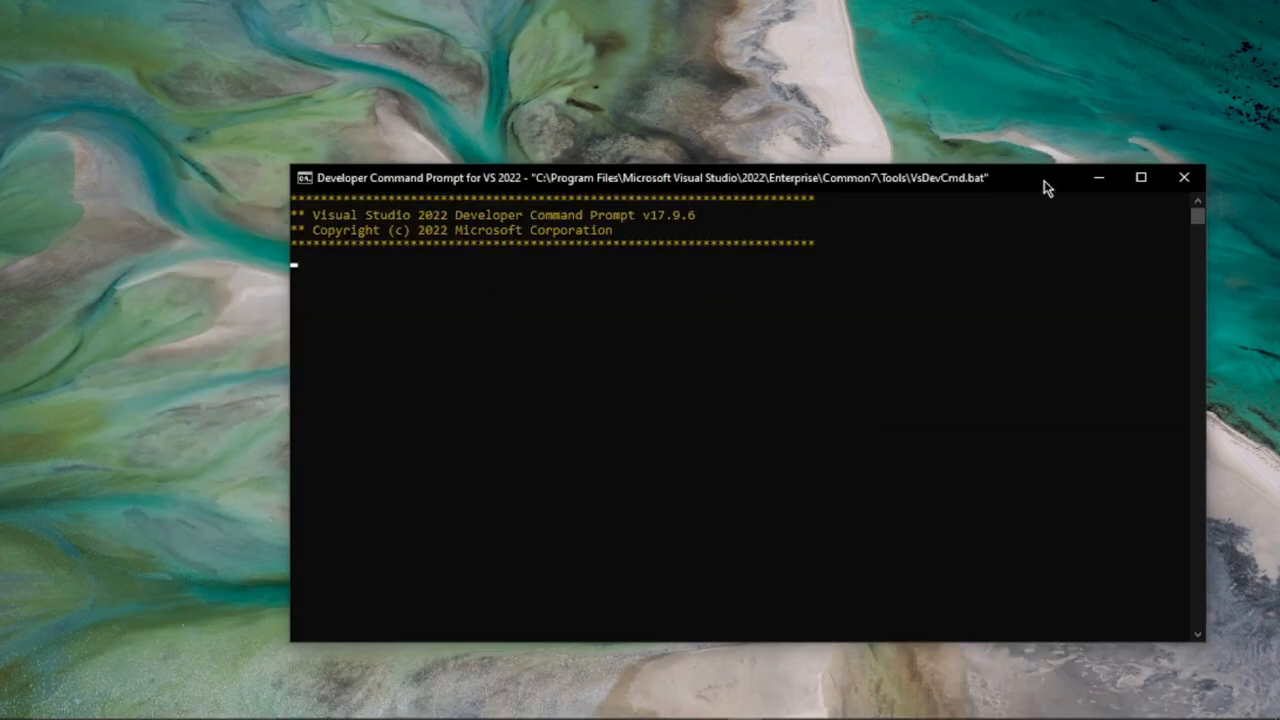
drag(1046, 190, 1030, 166)
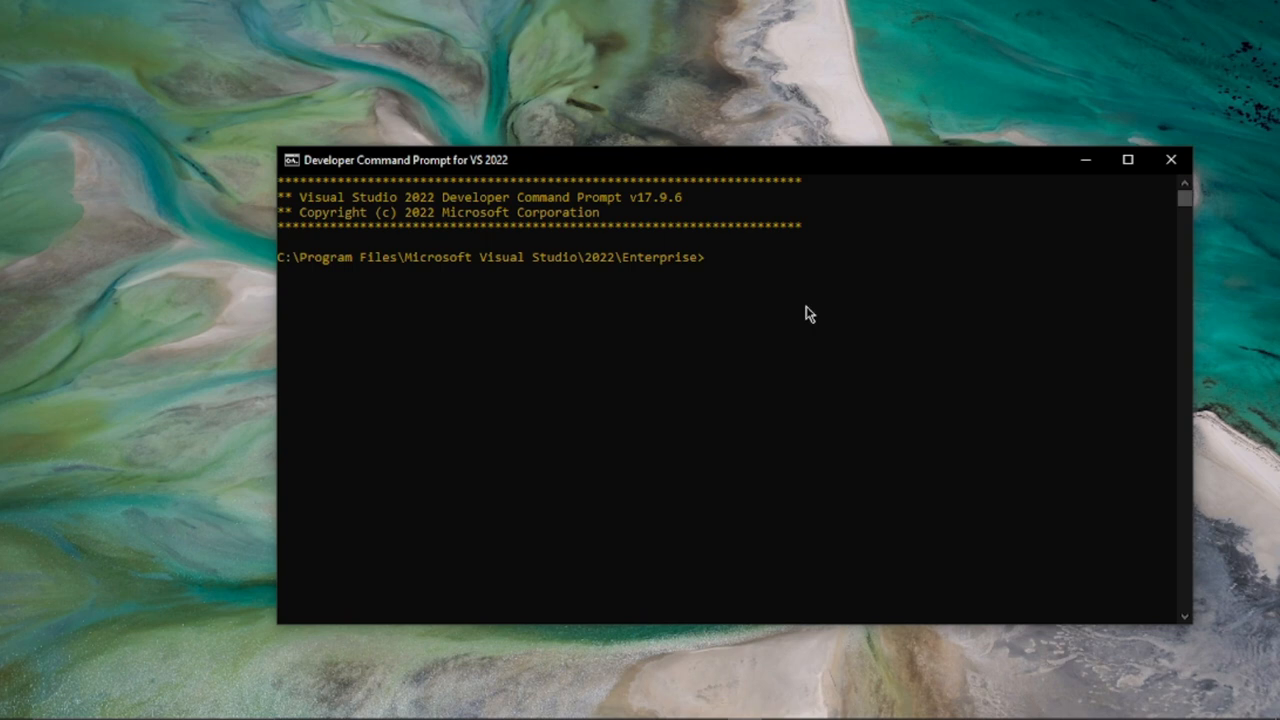
Change to the C++ Template Lecture folder with "cd" and the copied path, and list its contents with "dir"
text(cd)
key(ctrl+v)
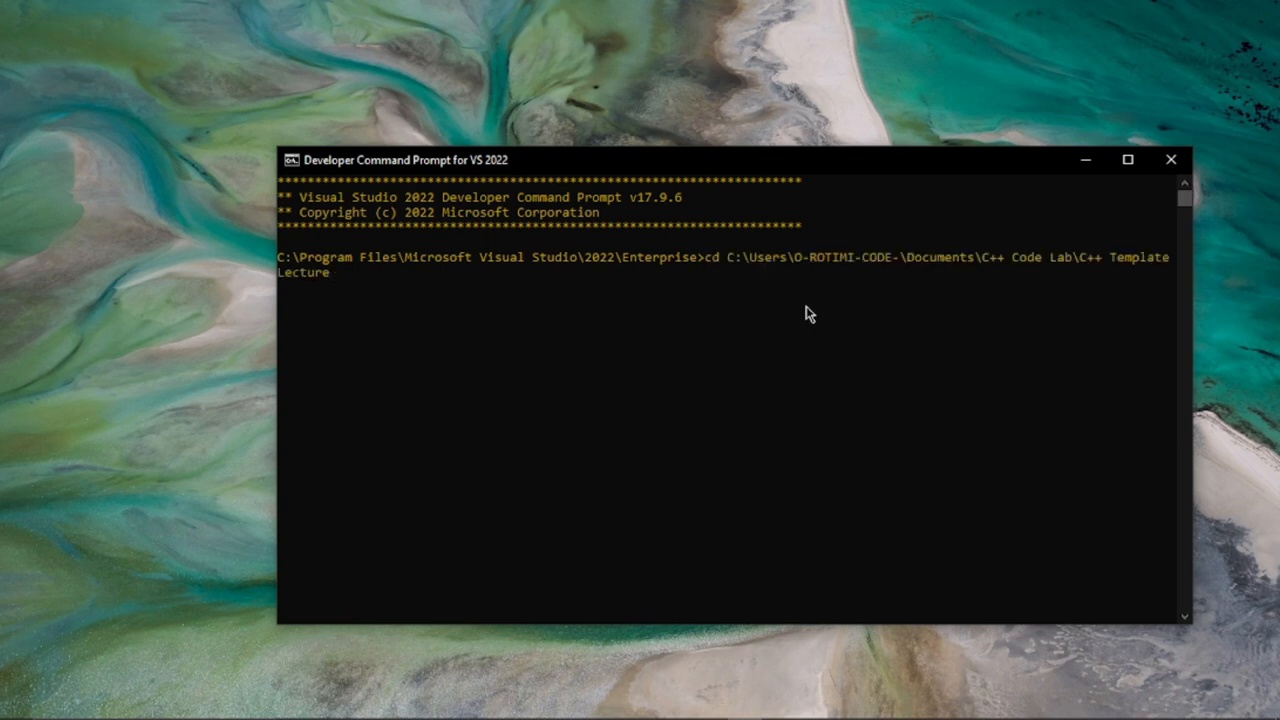
key(Return)
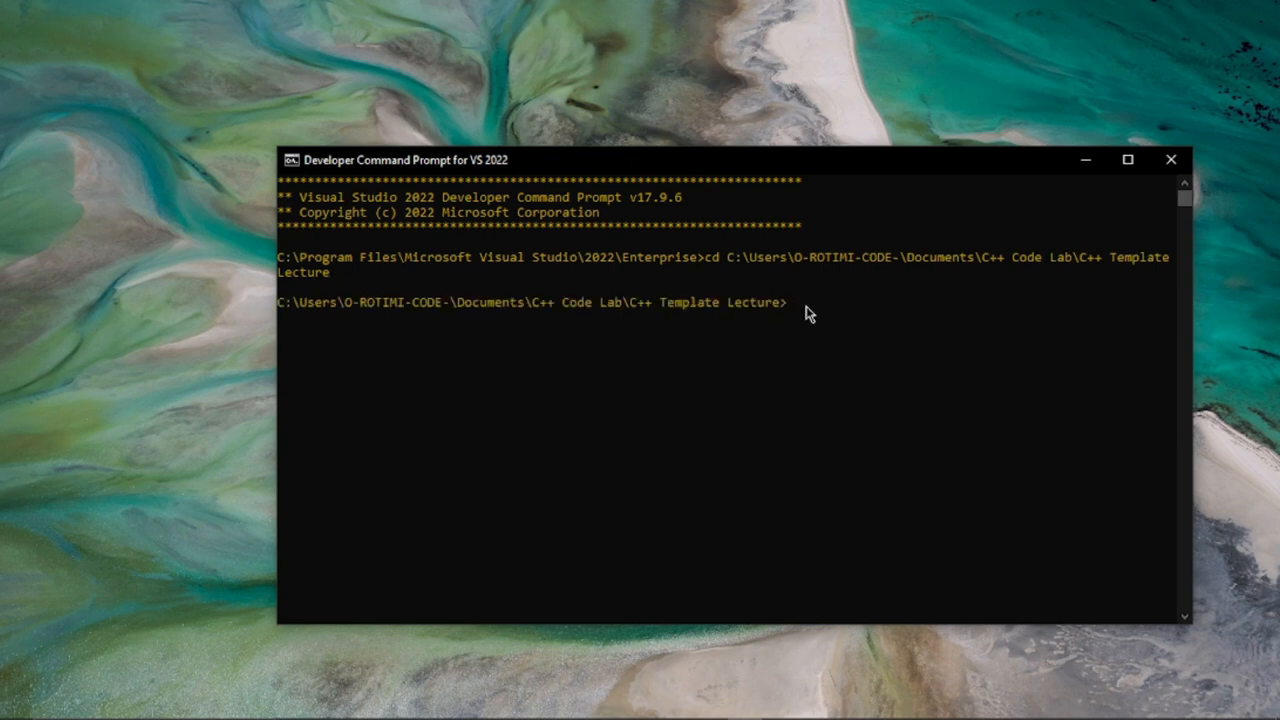
text(dir)
key(Return)
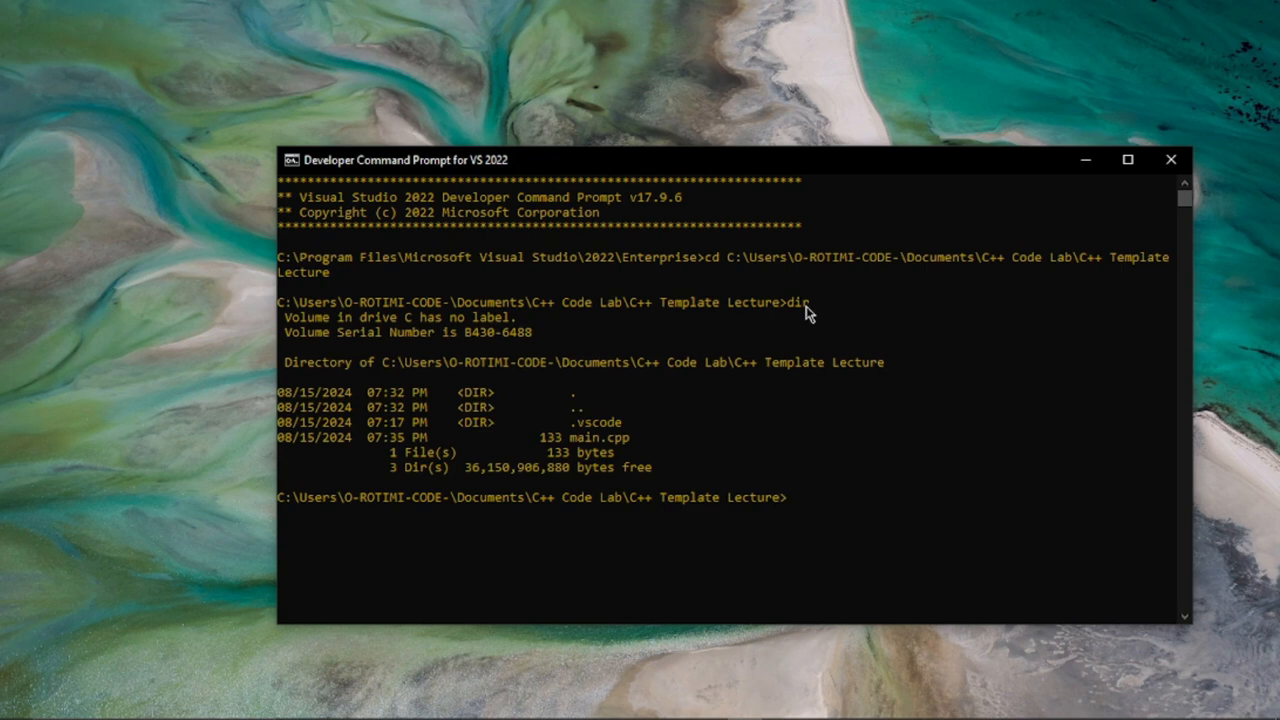
Open the current folder in Visual Studio Code with "code .", minimize the command prompt, and maximize the editor window
text(co)
key(BackSpace)
key(BackSpace)
text(code .)
key(Return)
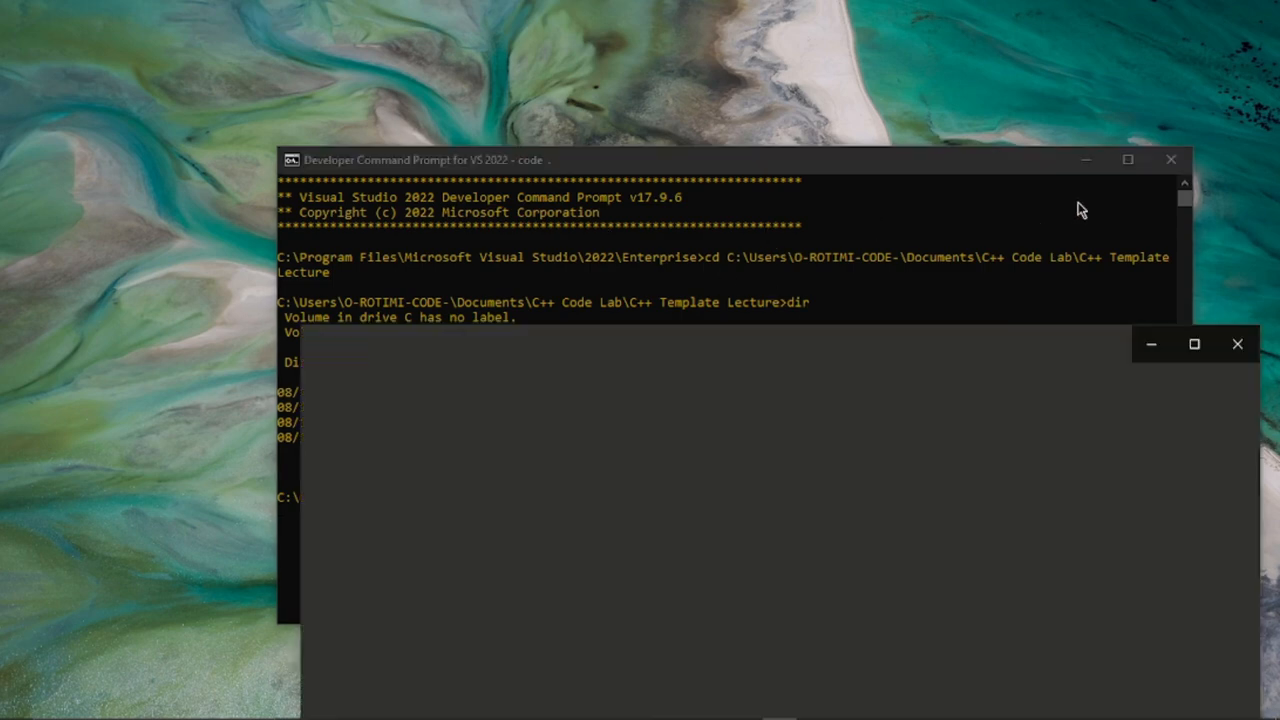
click(1087, 159)
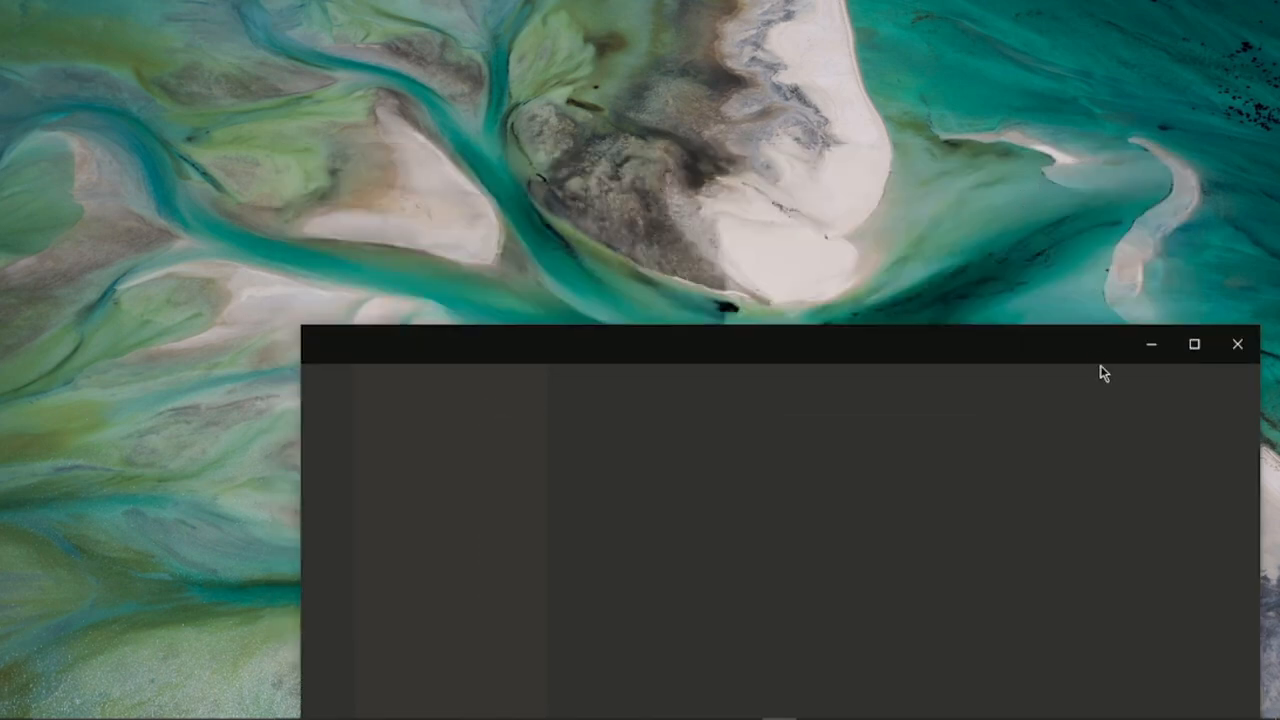
click(1194, 344)
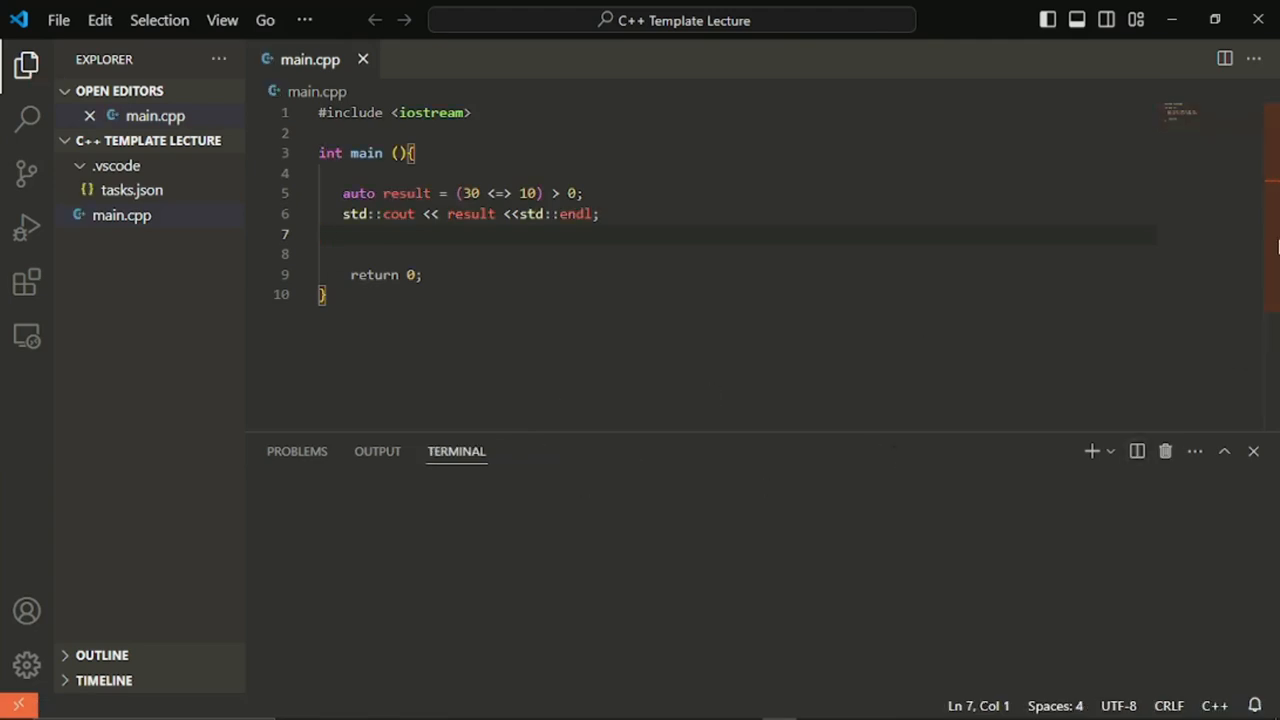
Look over the restored PowerShell history in the integrated terminal and kill that terminal
drag(1278, 244, 1277, 207)
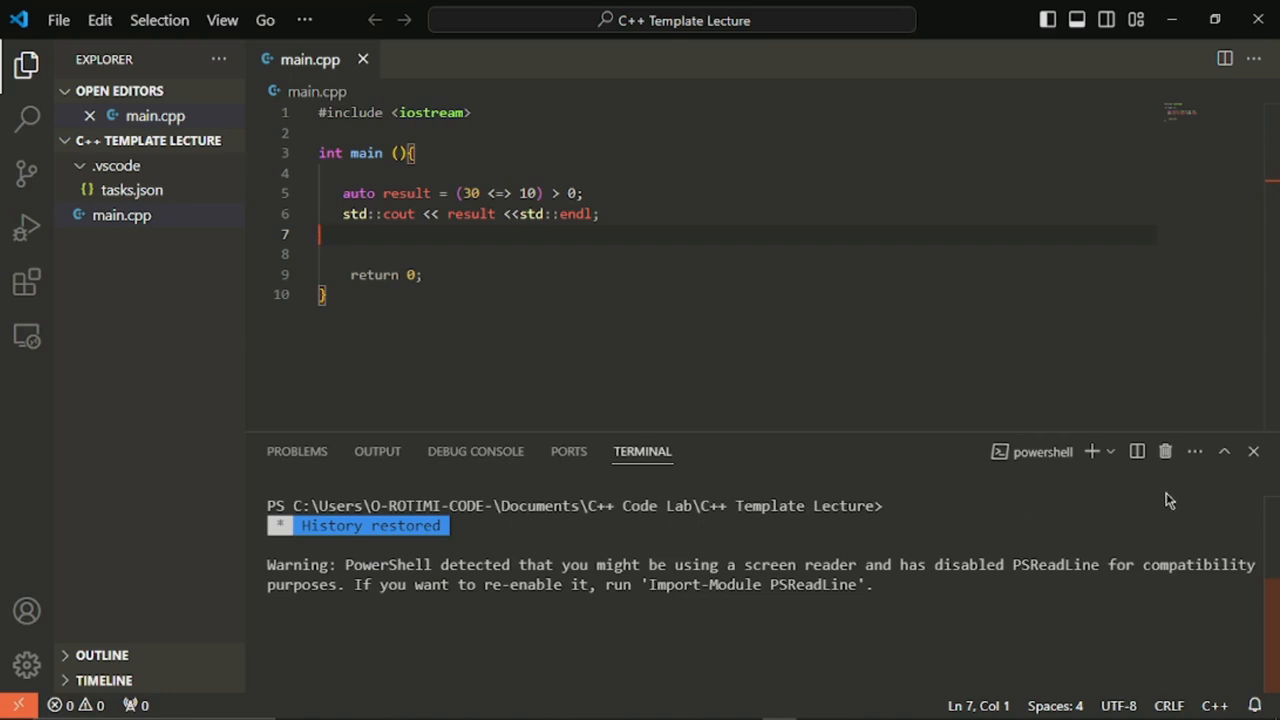
drag(1278, 614, 1274, 545)
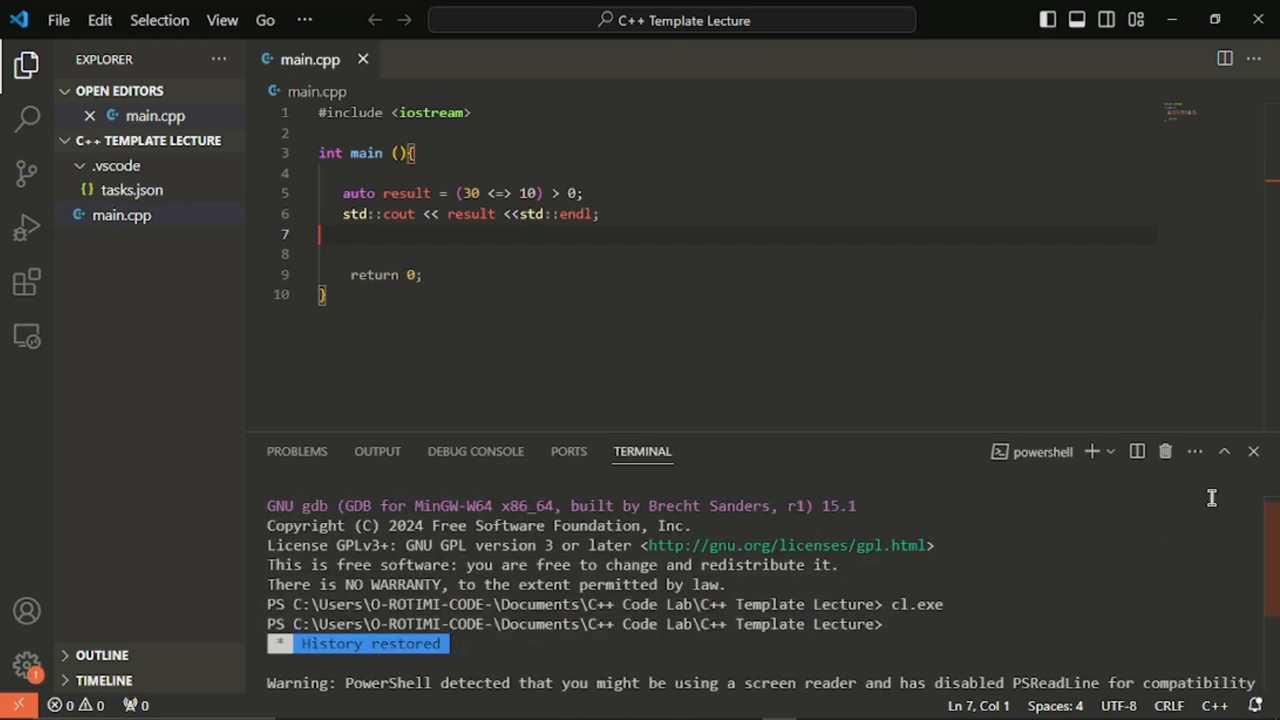
click(1164, 452)
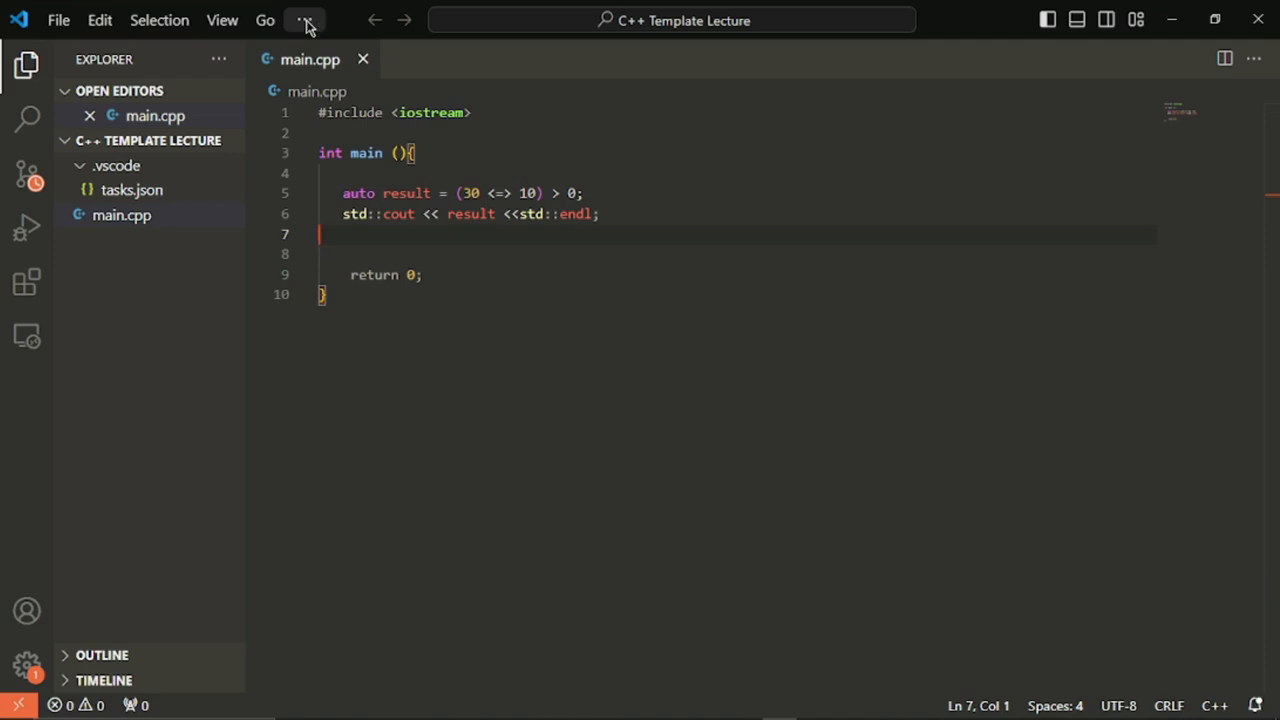
Run the "Build with MSVC" build task, which uses cl.exe, on main.cpp
click(306, 22)
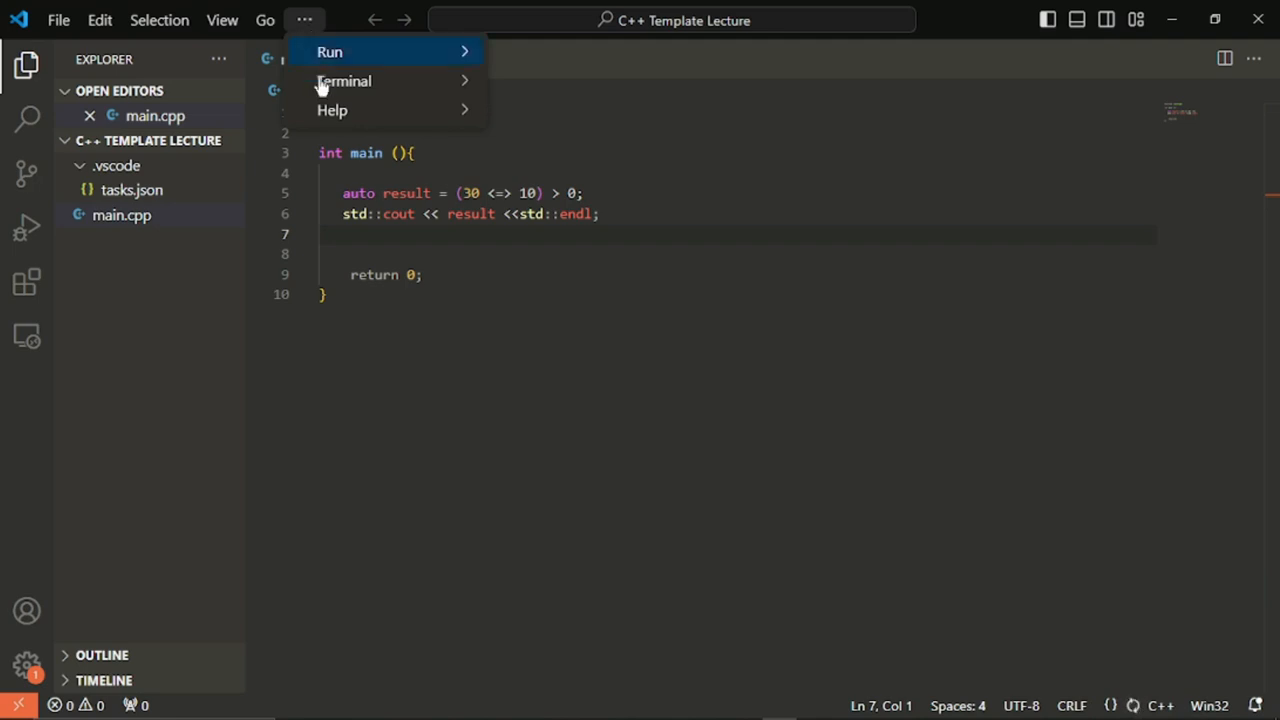
mouse_move(334, 83)
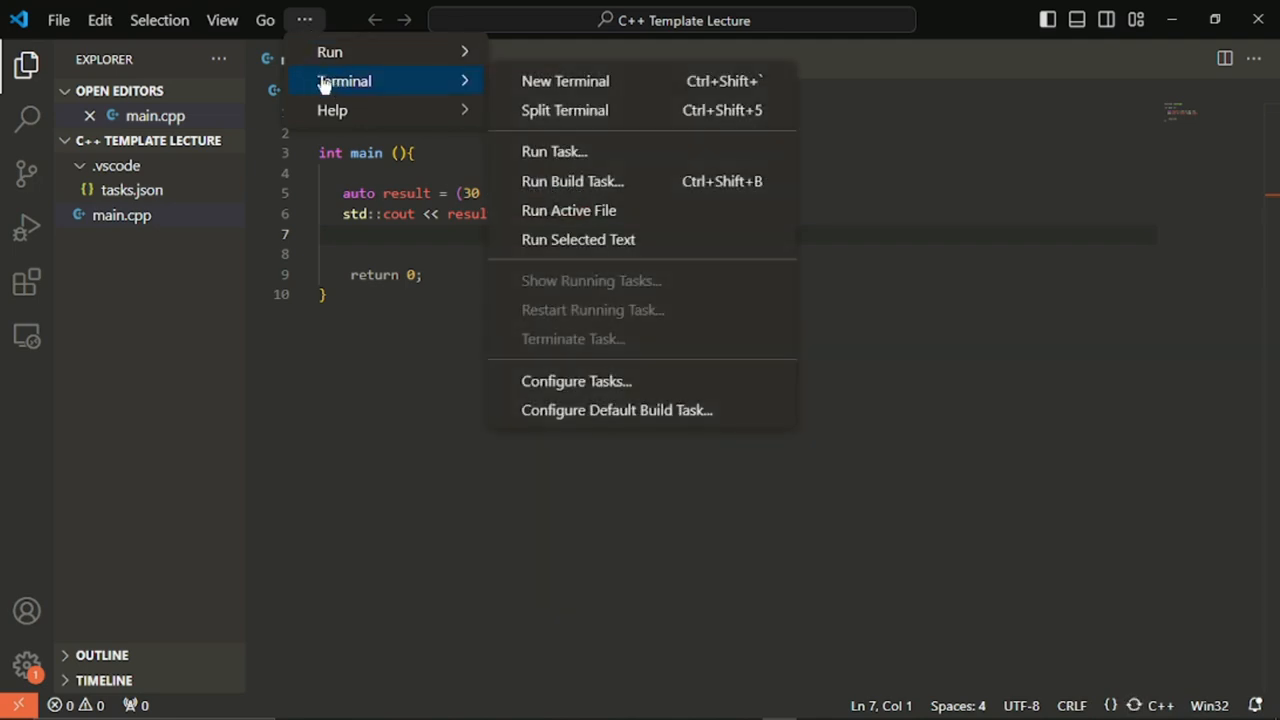
click(400, 218)
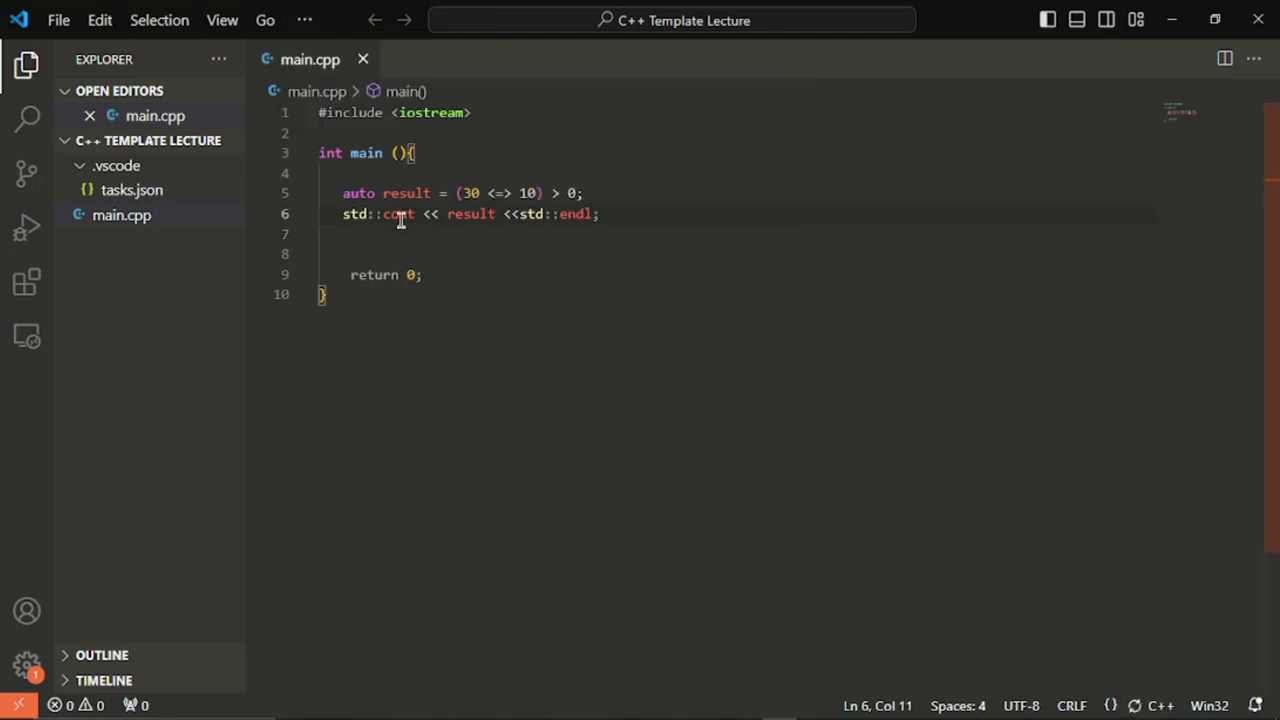
click(303, 20)
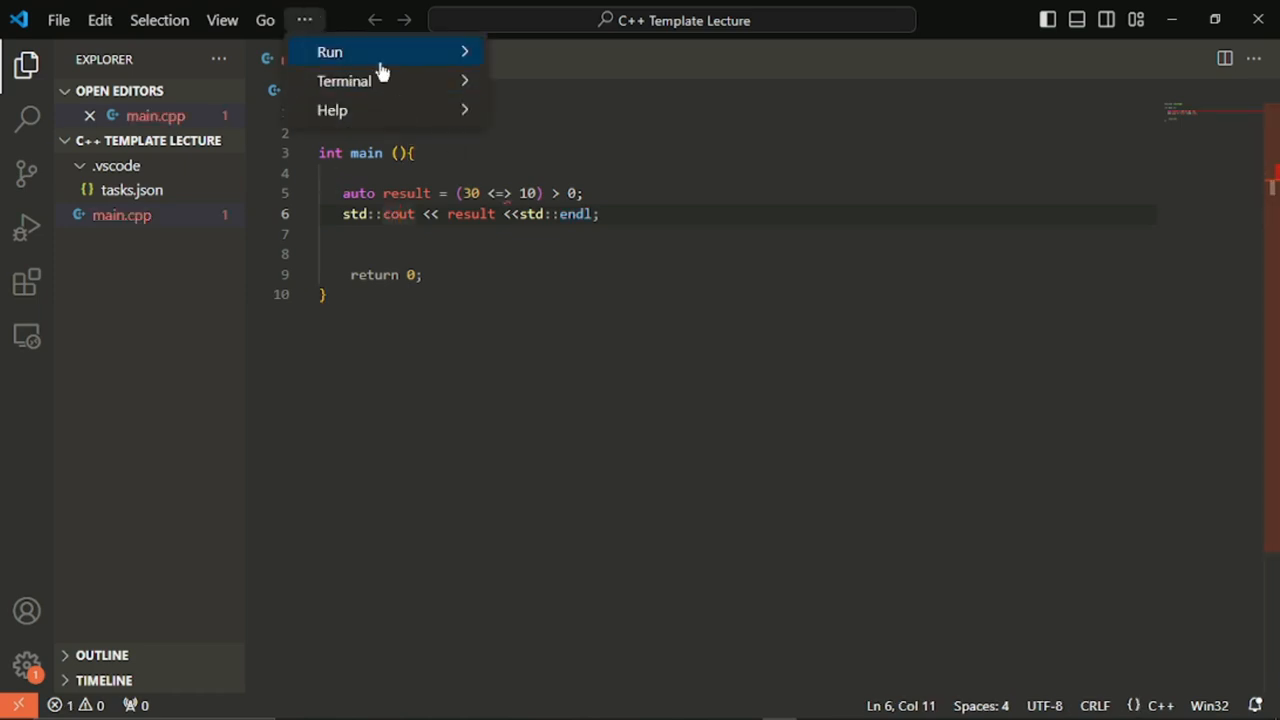
mouse_move(400, 93)
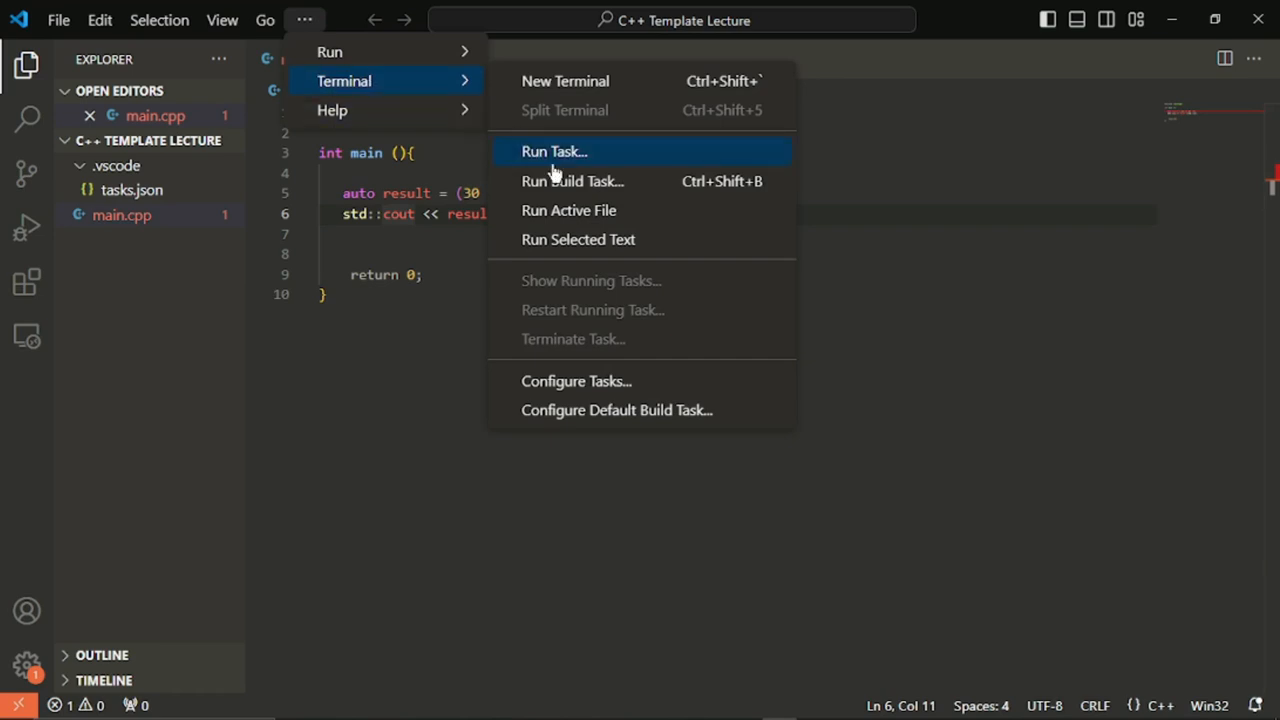
click(583, 184)
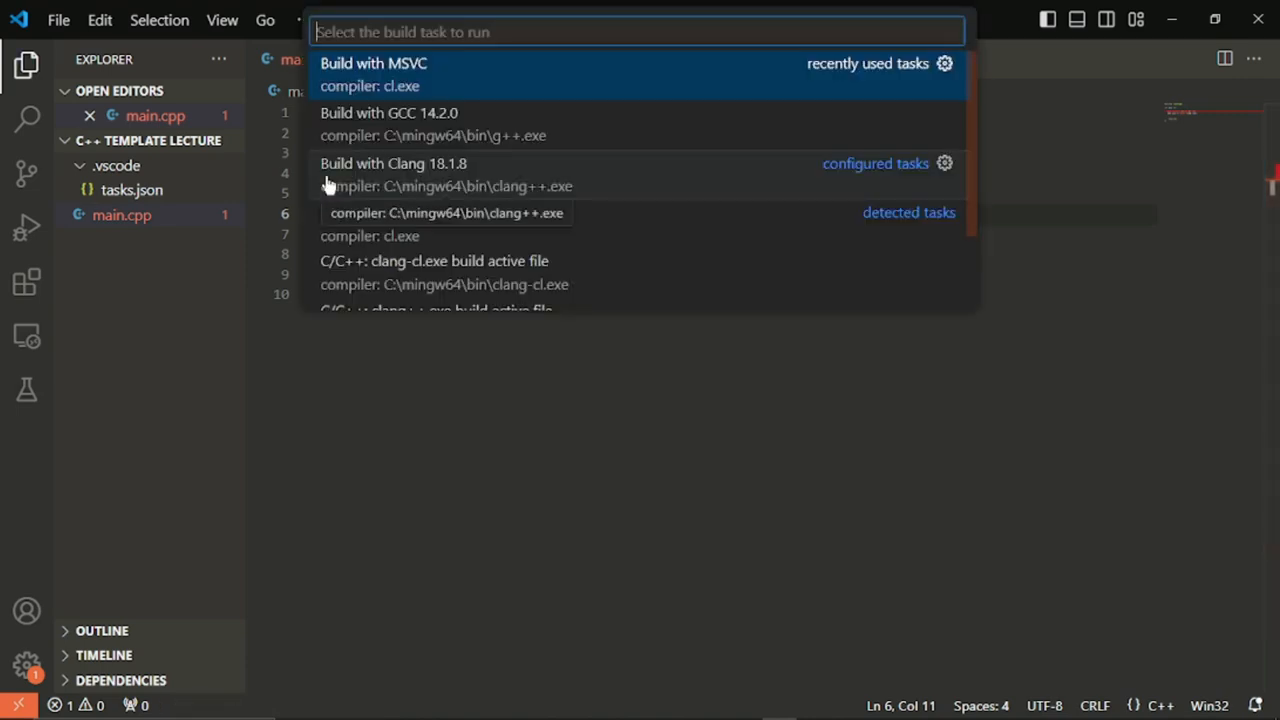
click(481, 69)
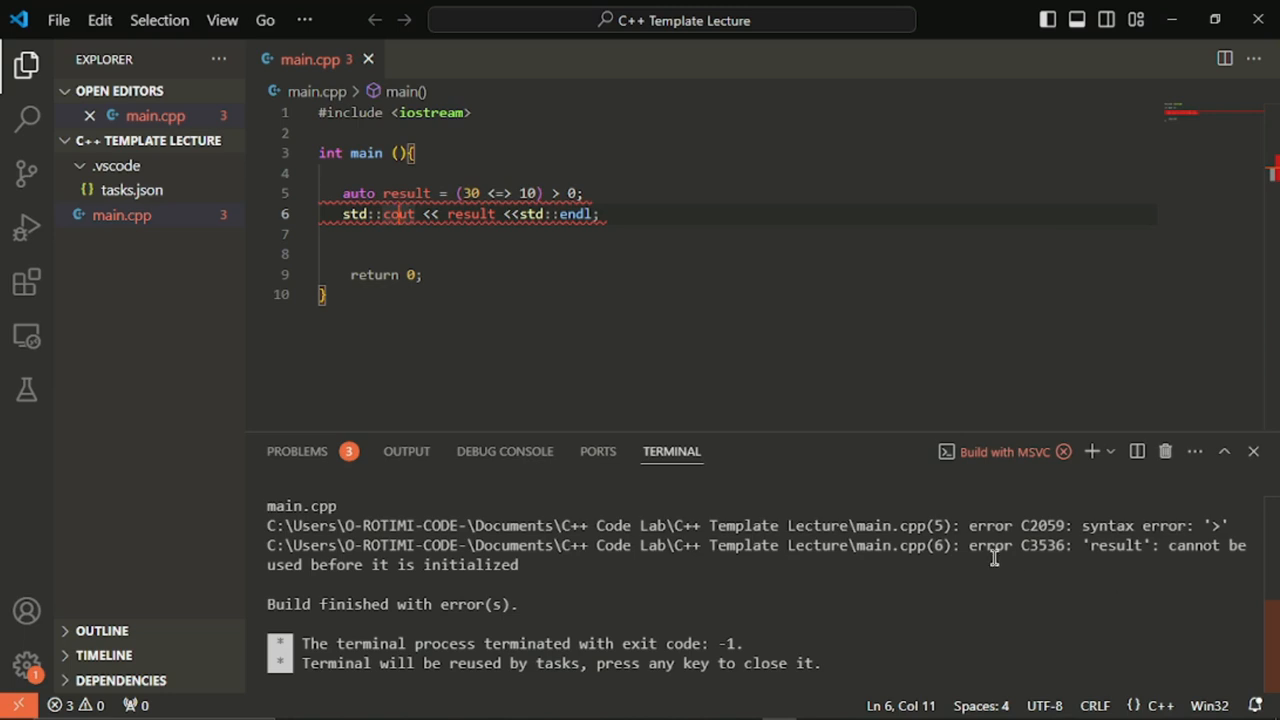
Review the compiler warnings and errors in the MSVC build output, and kill the build terminal
drag(1277, 621, 1277, 570)
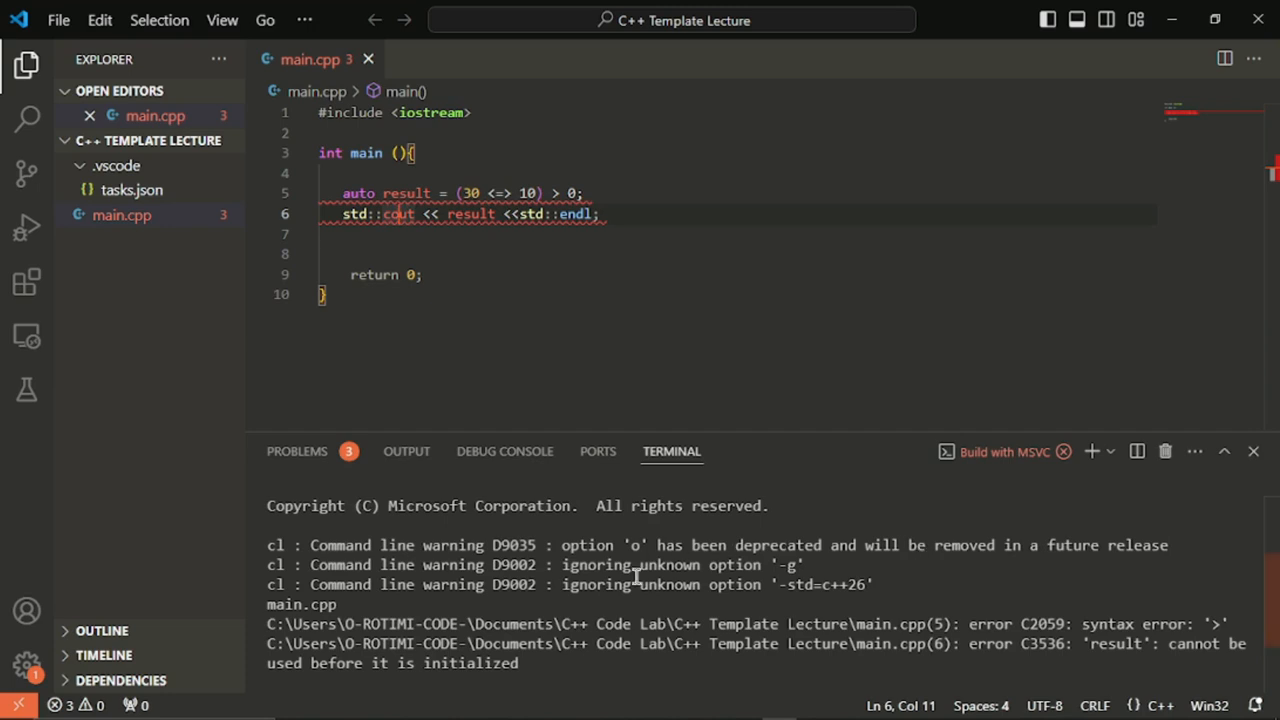
scroll(1277, 557, up, 2)
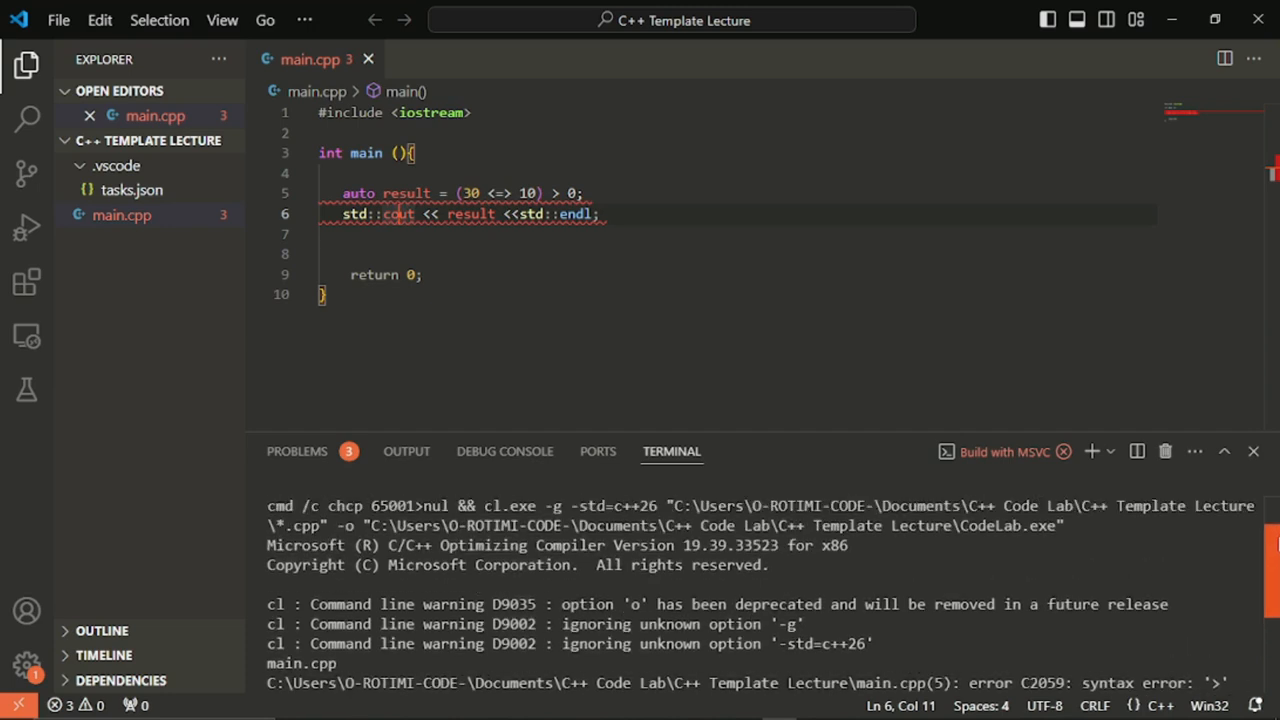
click(1164, 451)
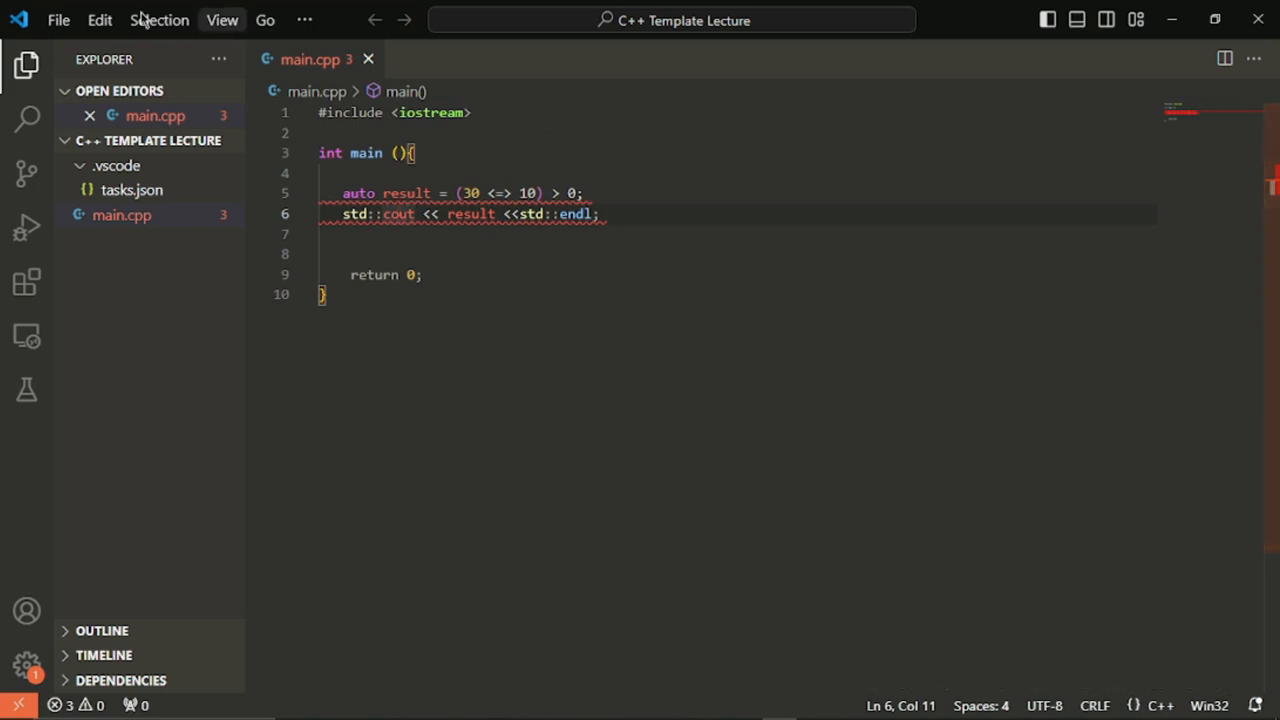
Open the "Build with MSVC" task's configuration in tasks.json and examine its compiler arguments
click(304, 20)
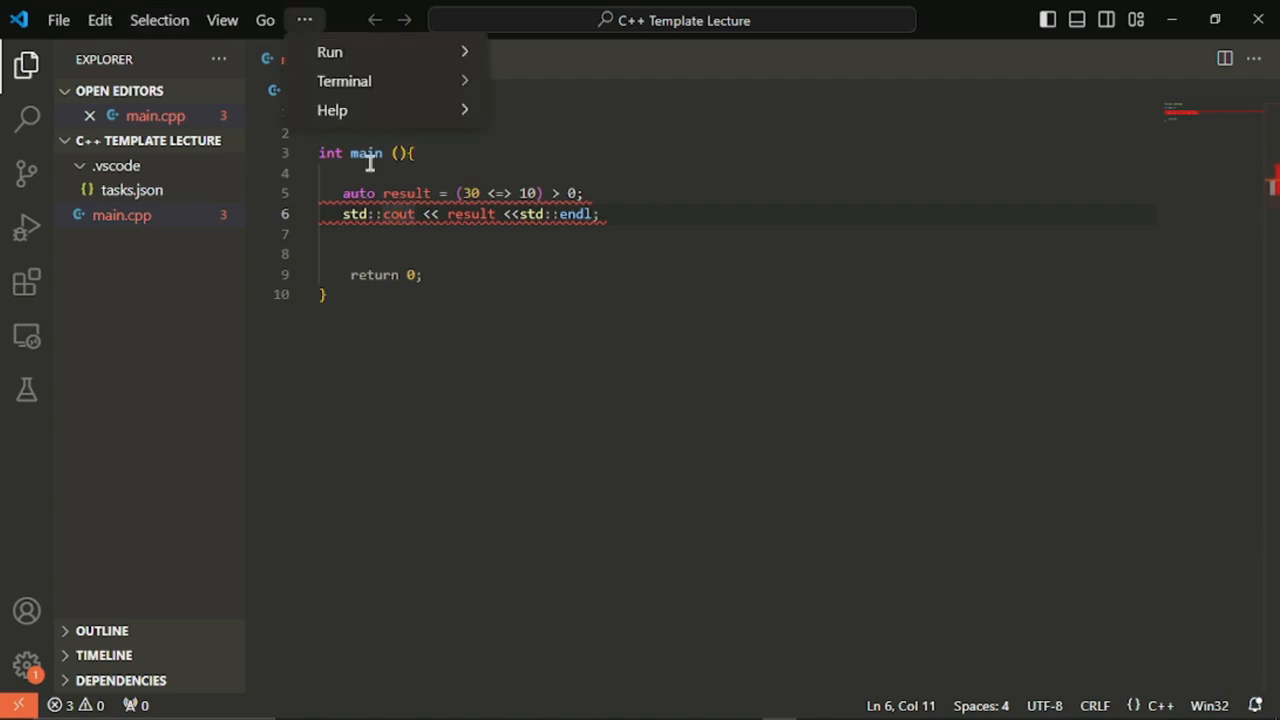
mouse_move(393, 66)
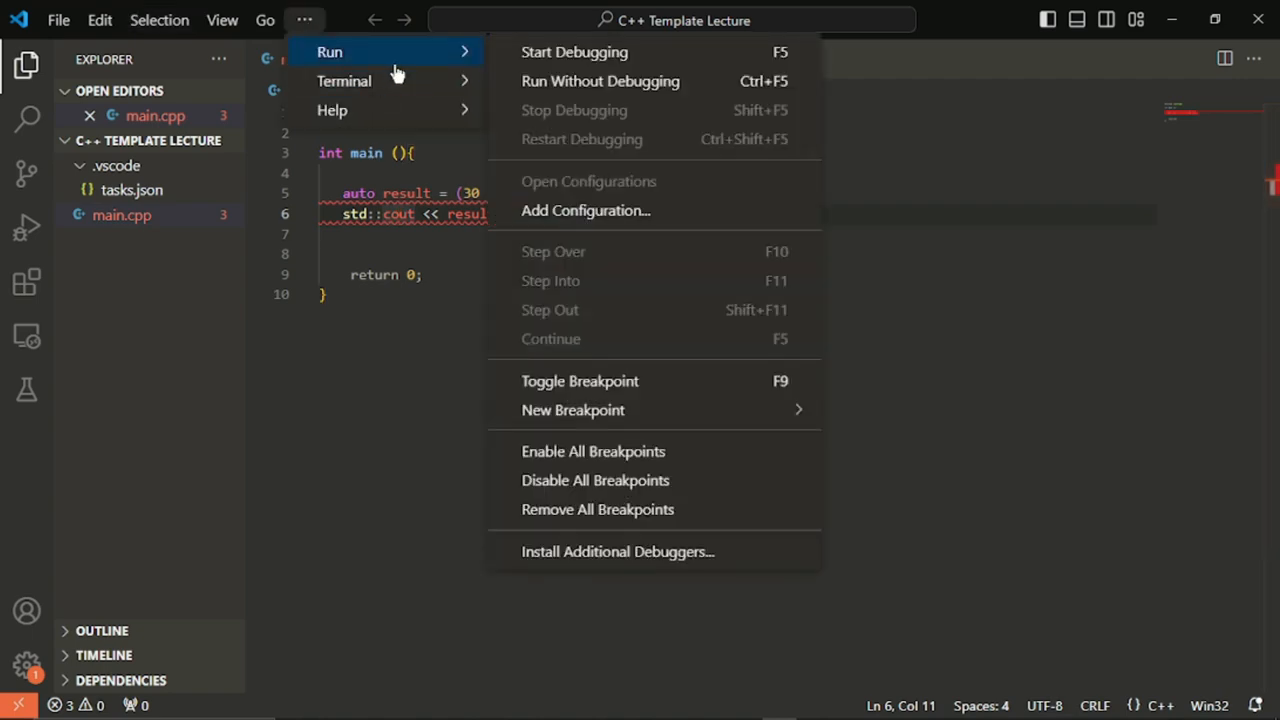
click(621, 388)
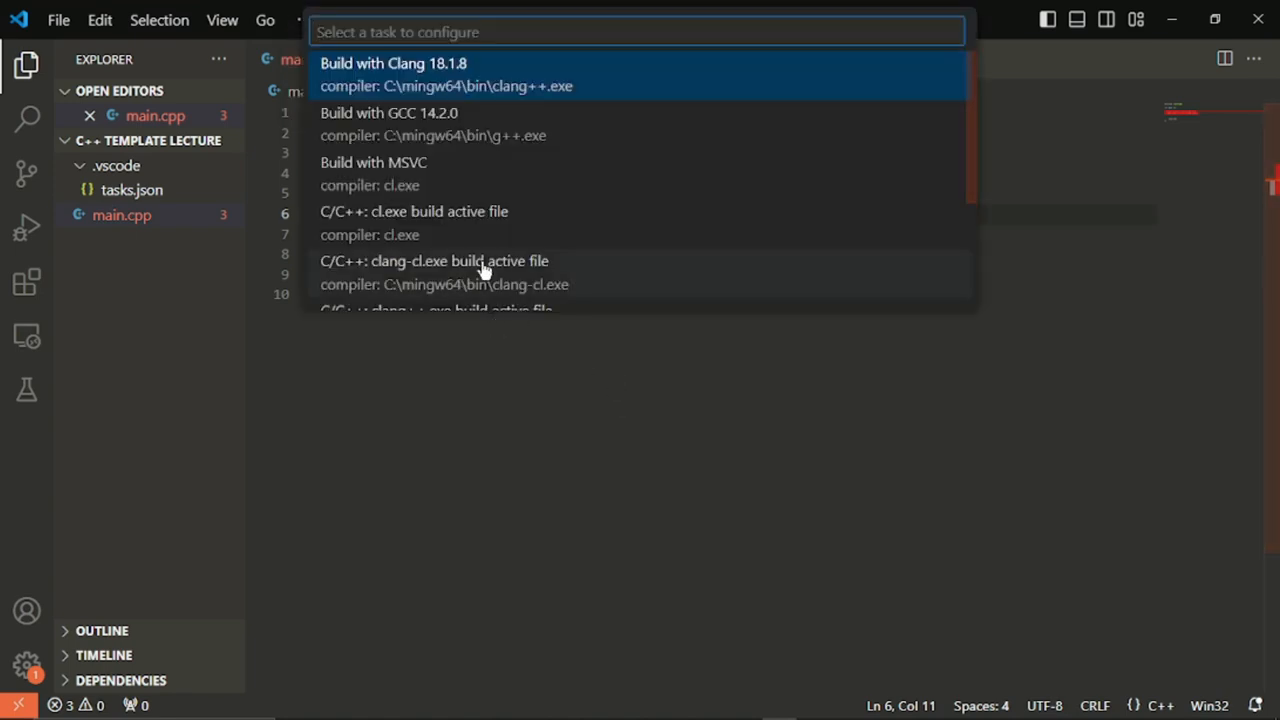
click(443, 193)
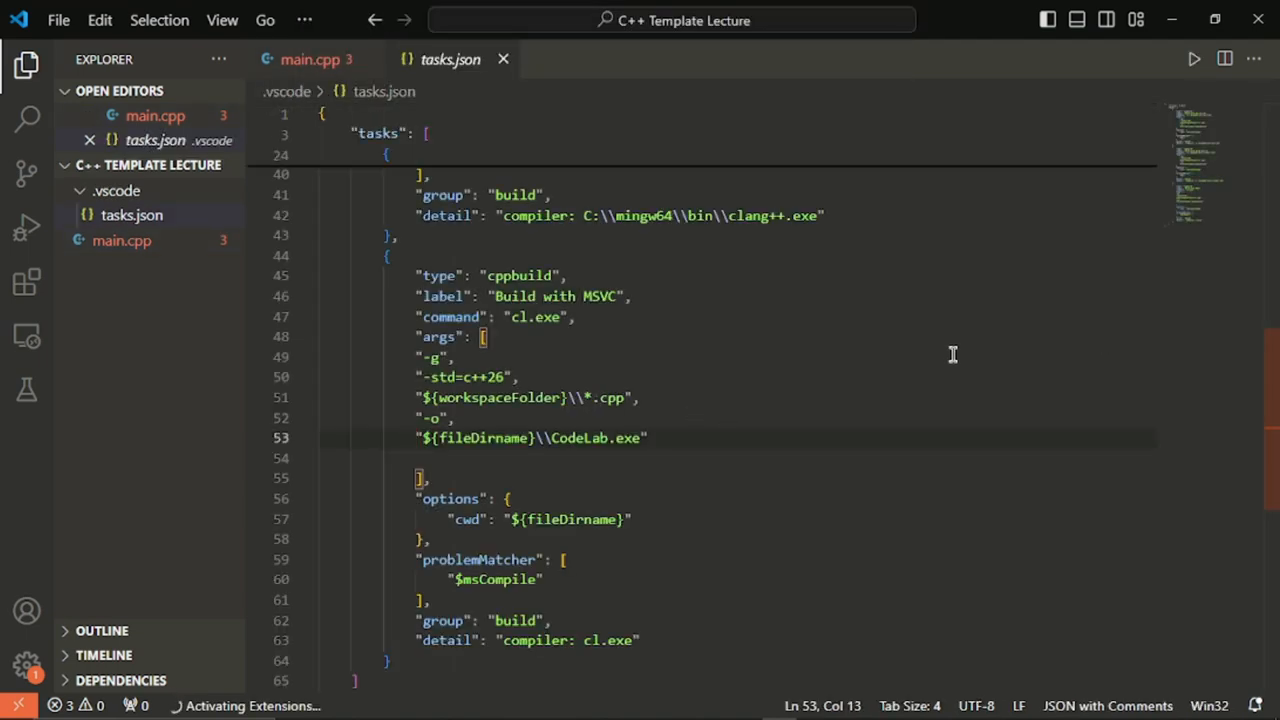
drag(1277, 402, 1277, 405)
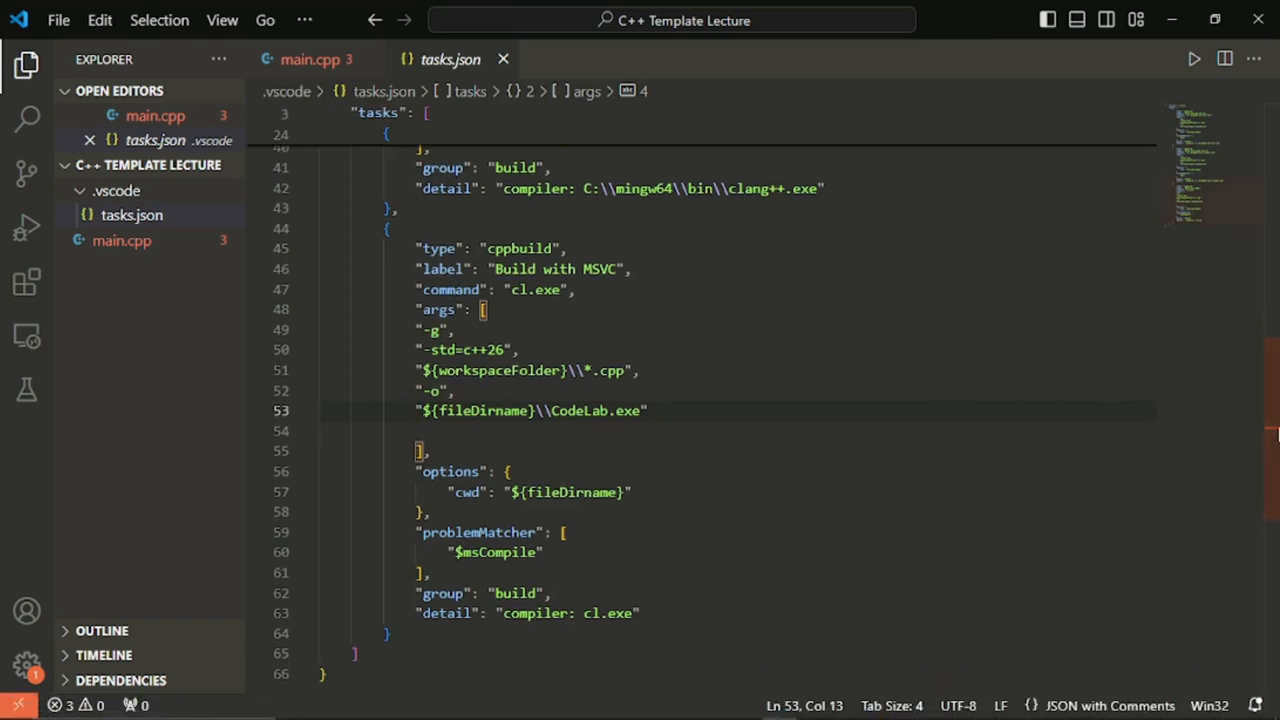
mouse_move(1279, 453)
mouse_down()
mouse_move(1279, 469)
mouse_move(1279, 450)
mouse_up()
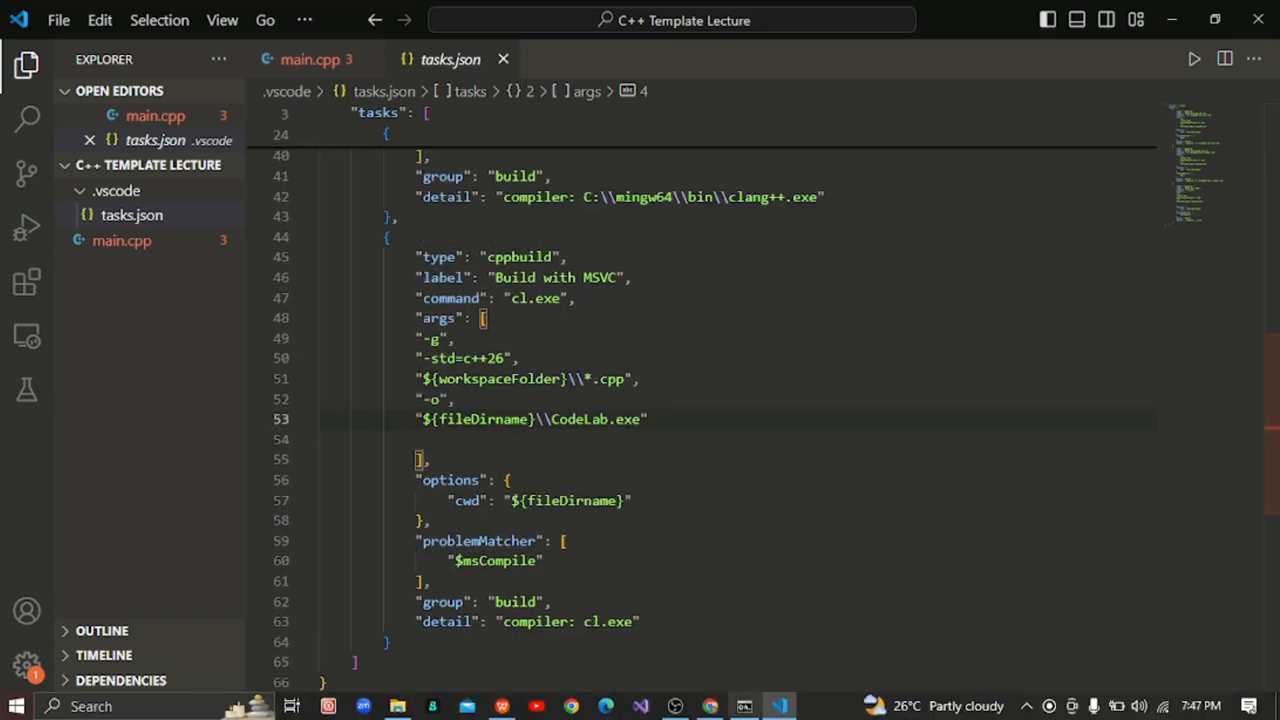
Switch to File Explorer and open configuration.txt from the Desktop folder
click(1171, 19)
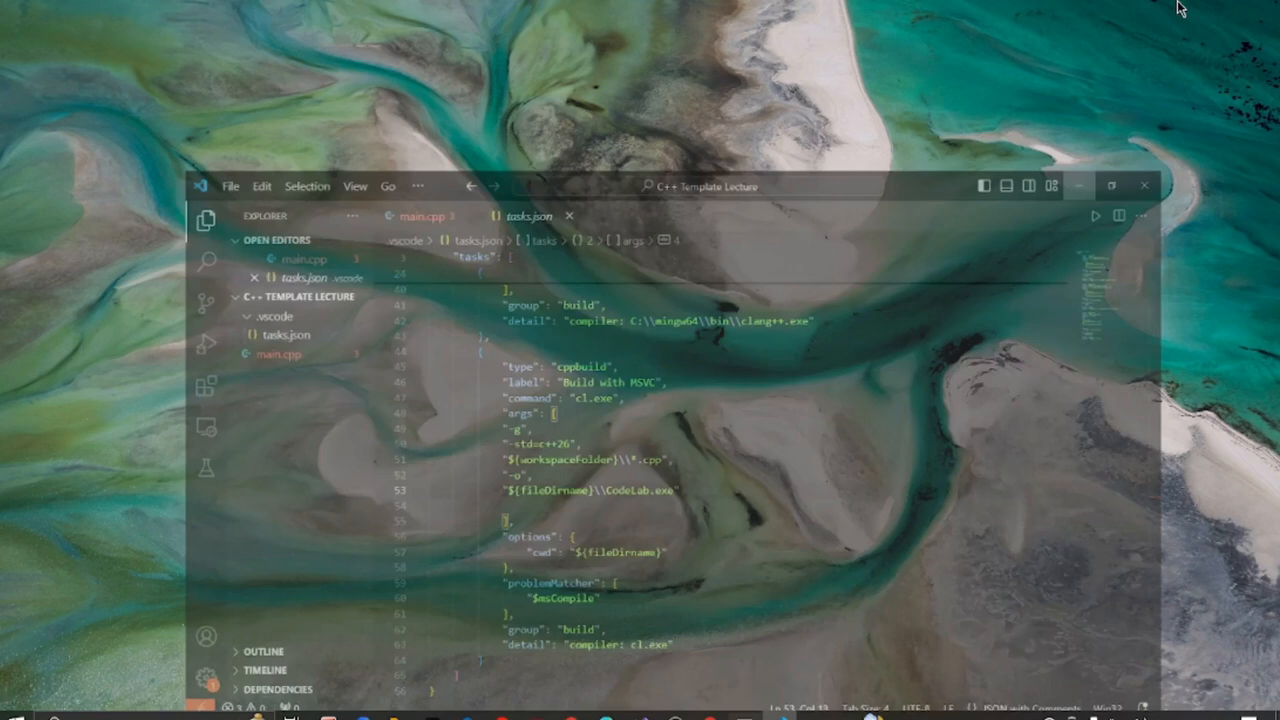
click(397, 706)
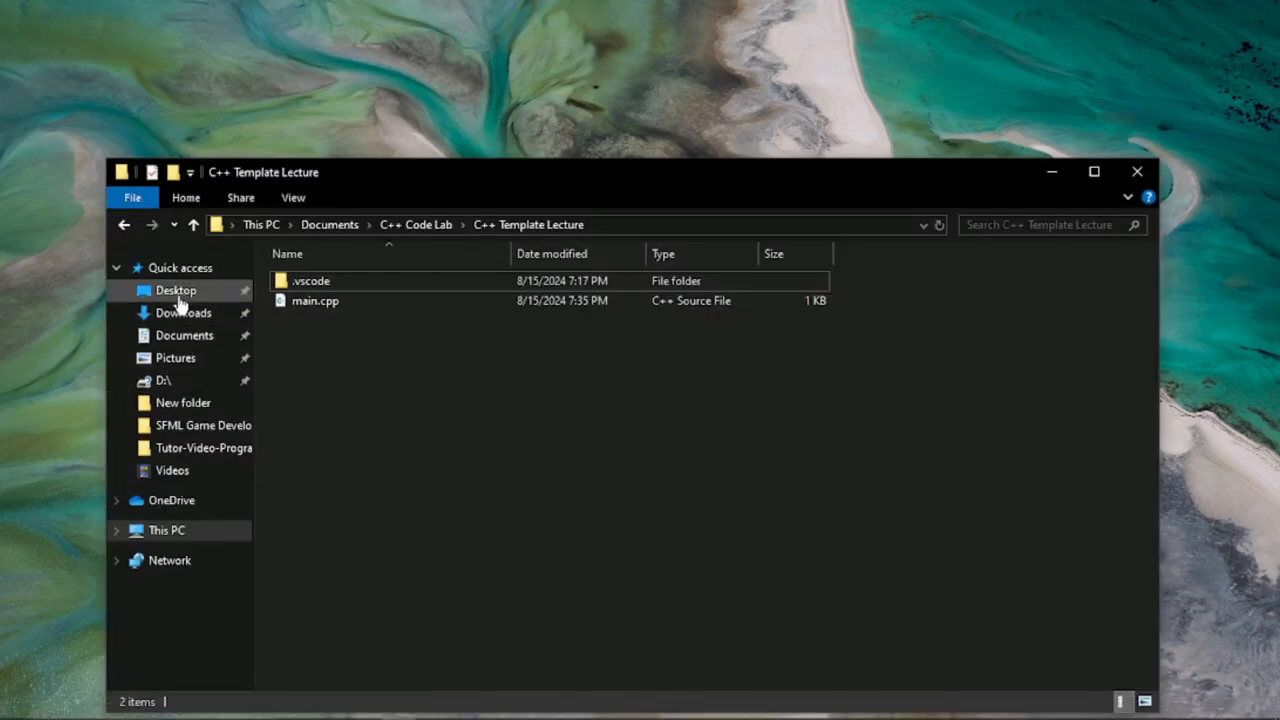
click(176, 292)
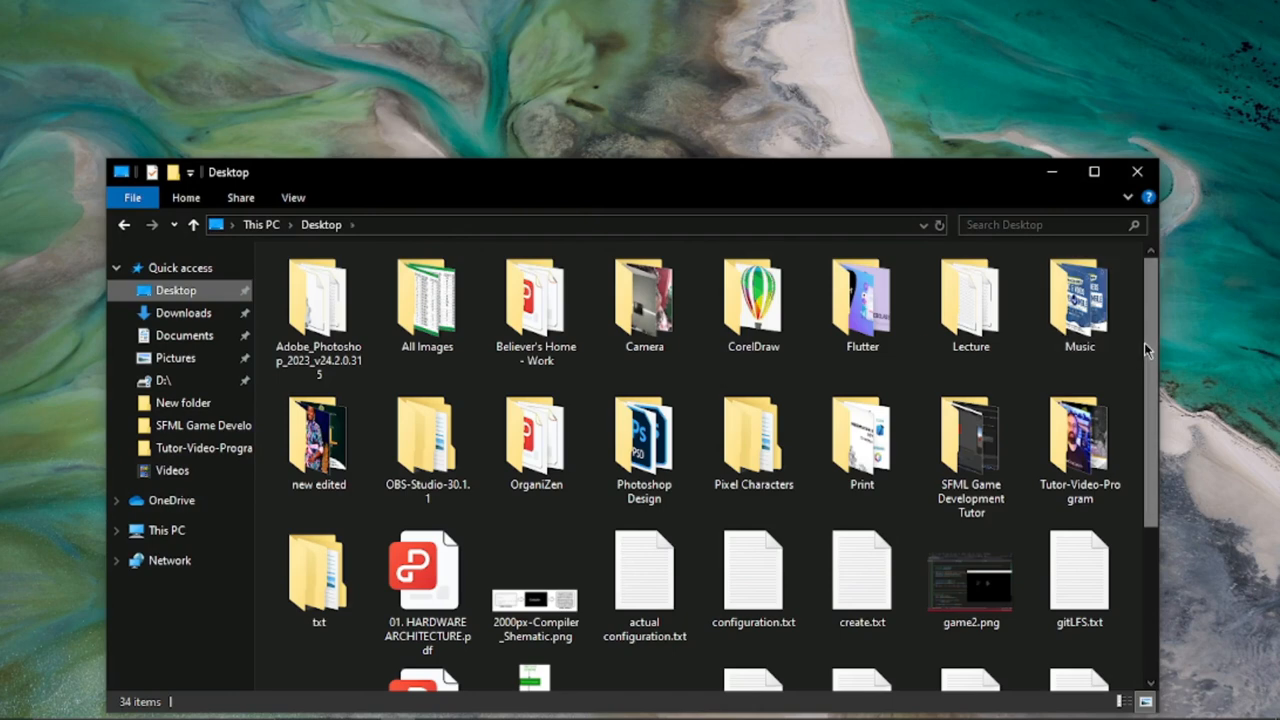
drag(1153, 363, 1152, 446)
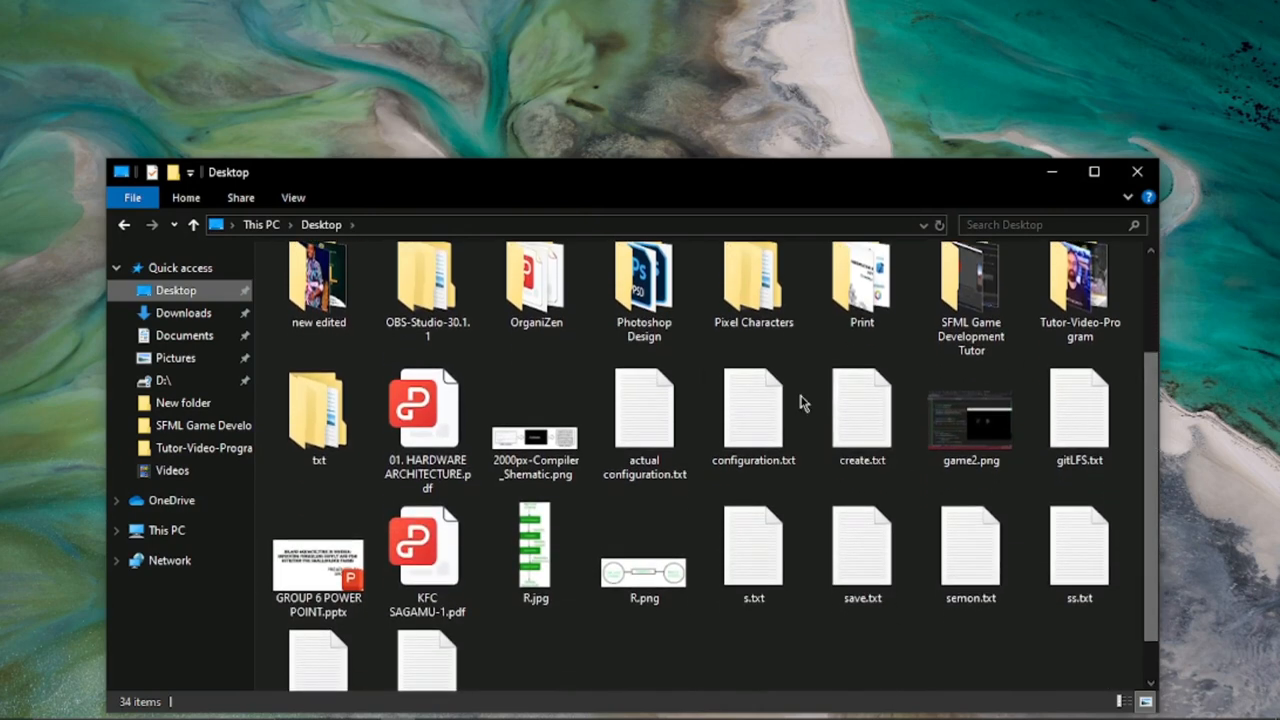
click(765, 413)
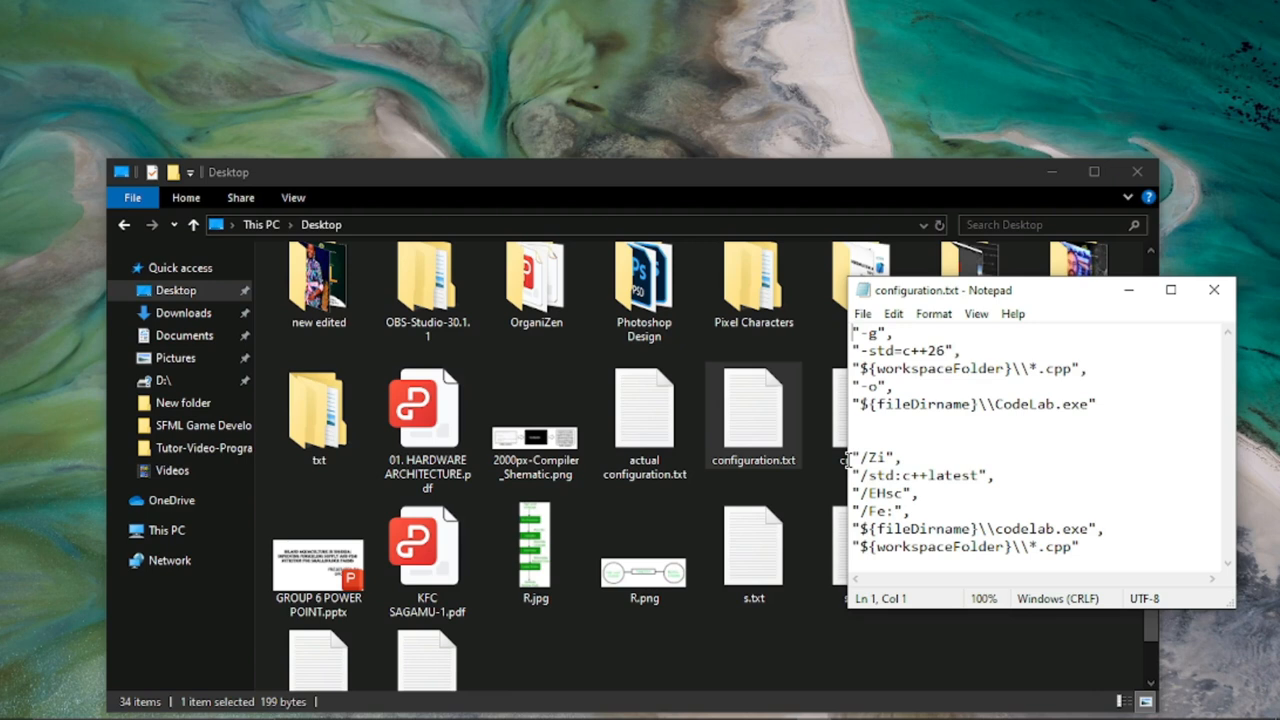
Change the executable name in configuration.txt's MSVC argument block to CodeLab.exe
click(1003, 528)
key(BackSpace)
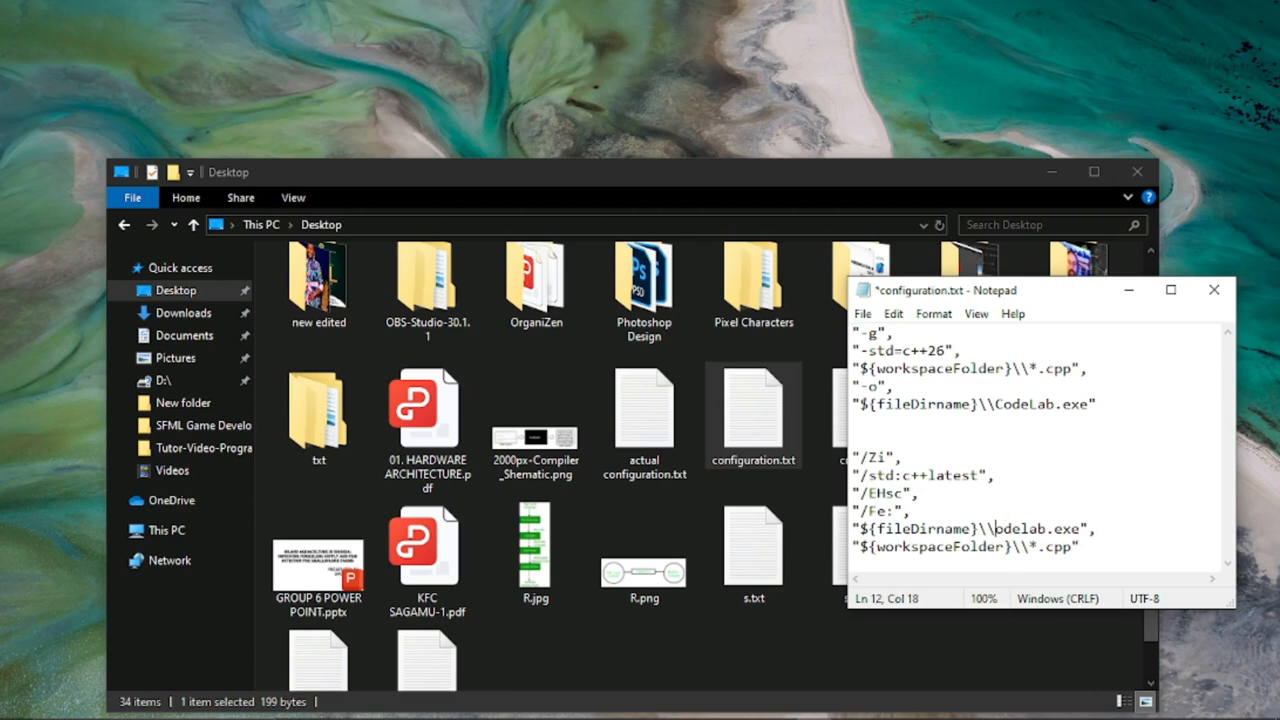
text(C)
key(BackSpace)
text(L)
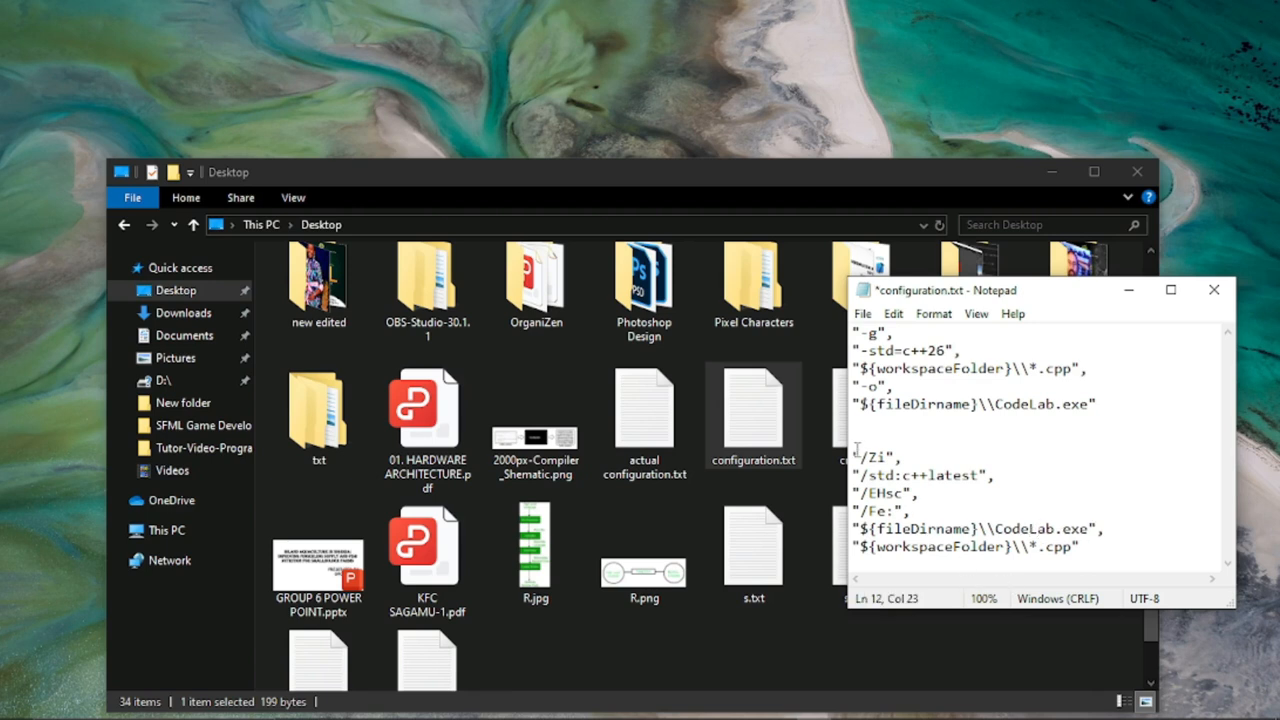
Copy the MSVC arguments from "/Zi" through "${workspaceFolder}\\*.cpp" in configuration.txt and minimize File Explorer
drag(853, 456, 1110, 547)
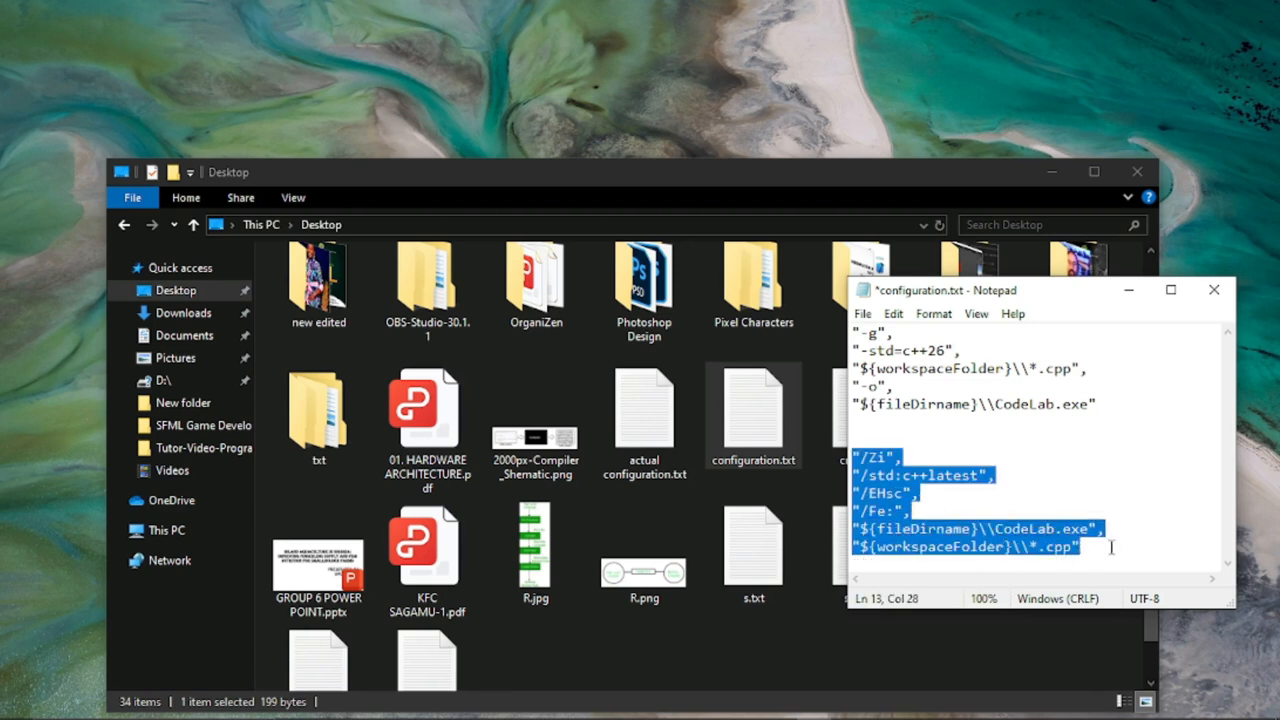
right_click(1027, 540)
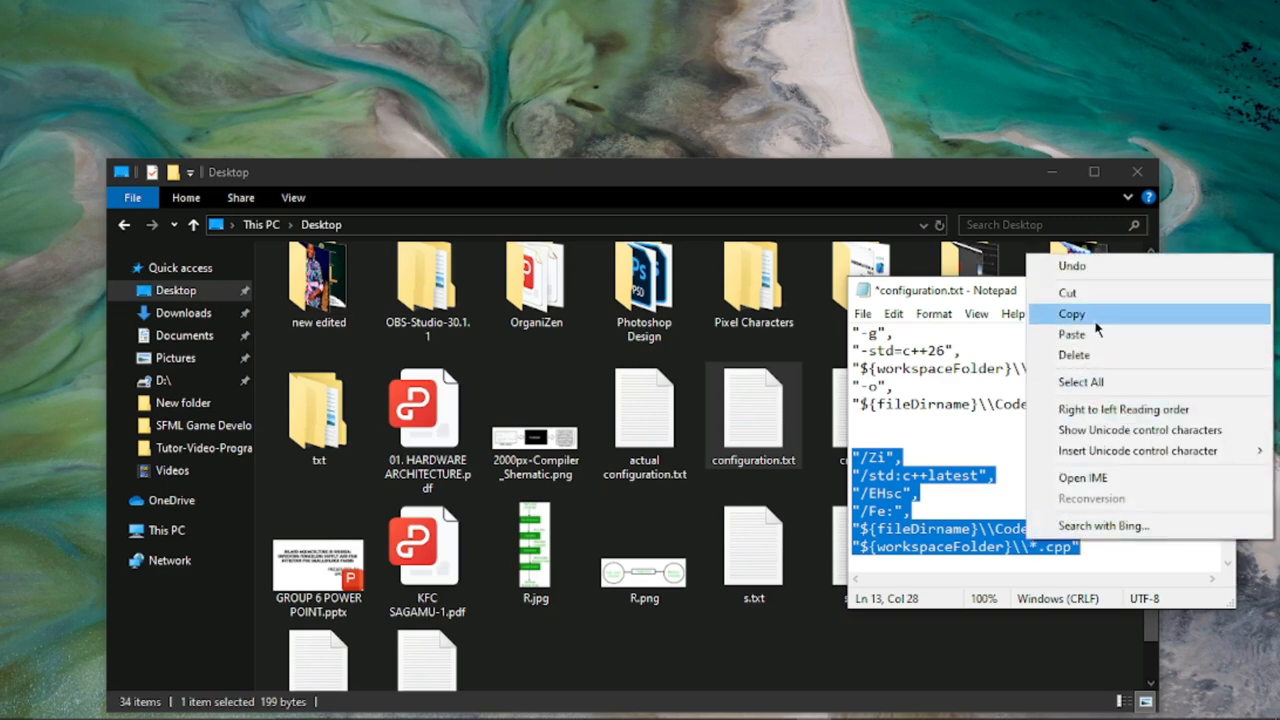
click(1071, 314)
click(1051, 172)
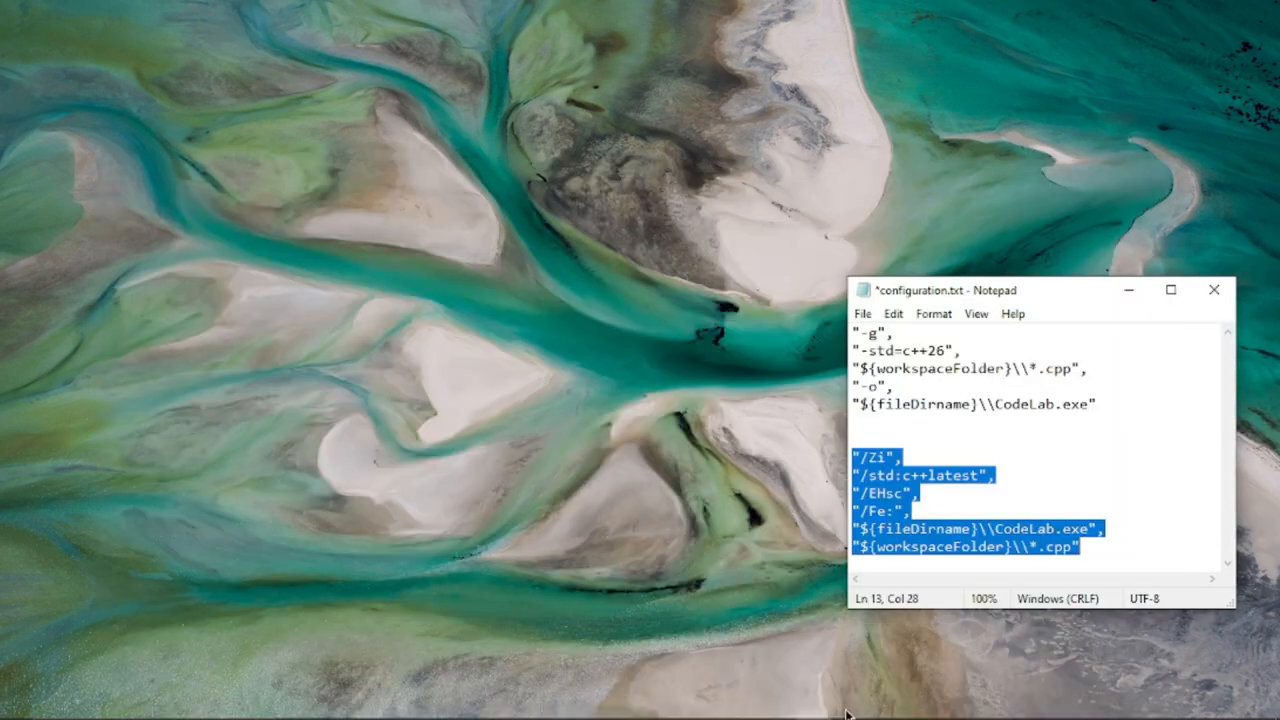
Switch back to Visual Studio Code and replace the "Build with MSVC" task's five arguments in tasks.json with the copied MSVC arguments
click(780, 707)
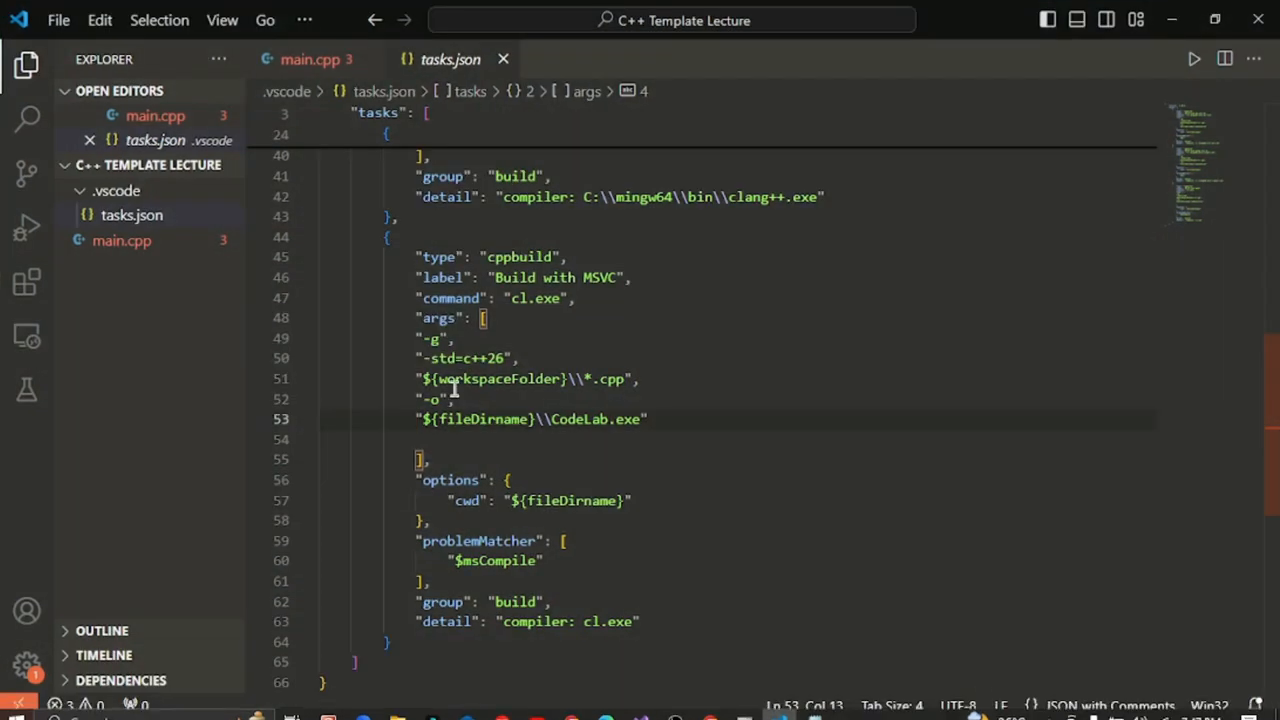
mouse_move(1277, 455)
mouse_down()
mouse_move(1272, 315)
mouse_move(1272, 444)
mouse_up()
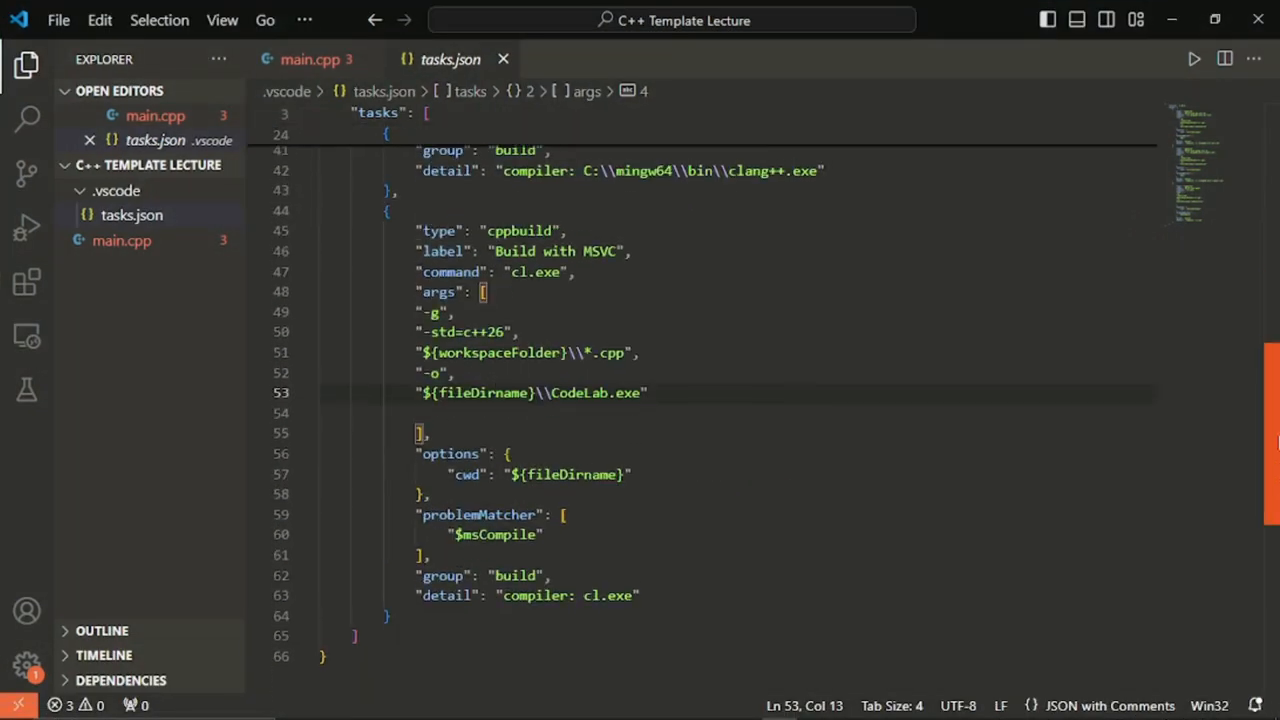
drag(383, 307, 694, 390)
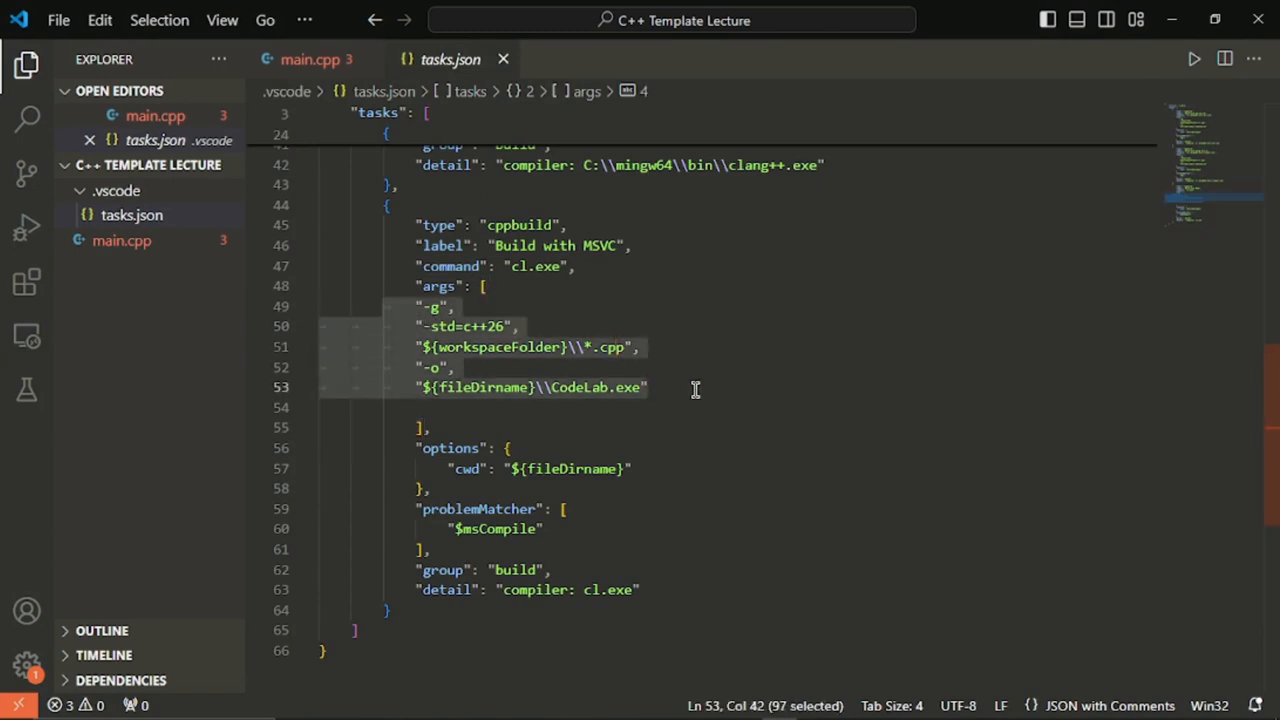
key(ctrl+v)
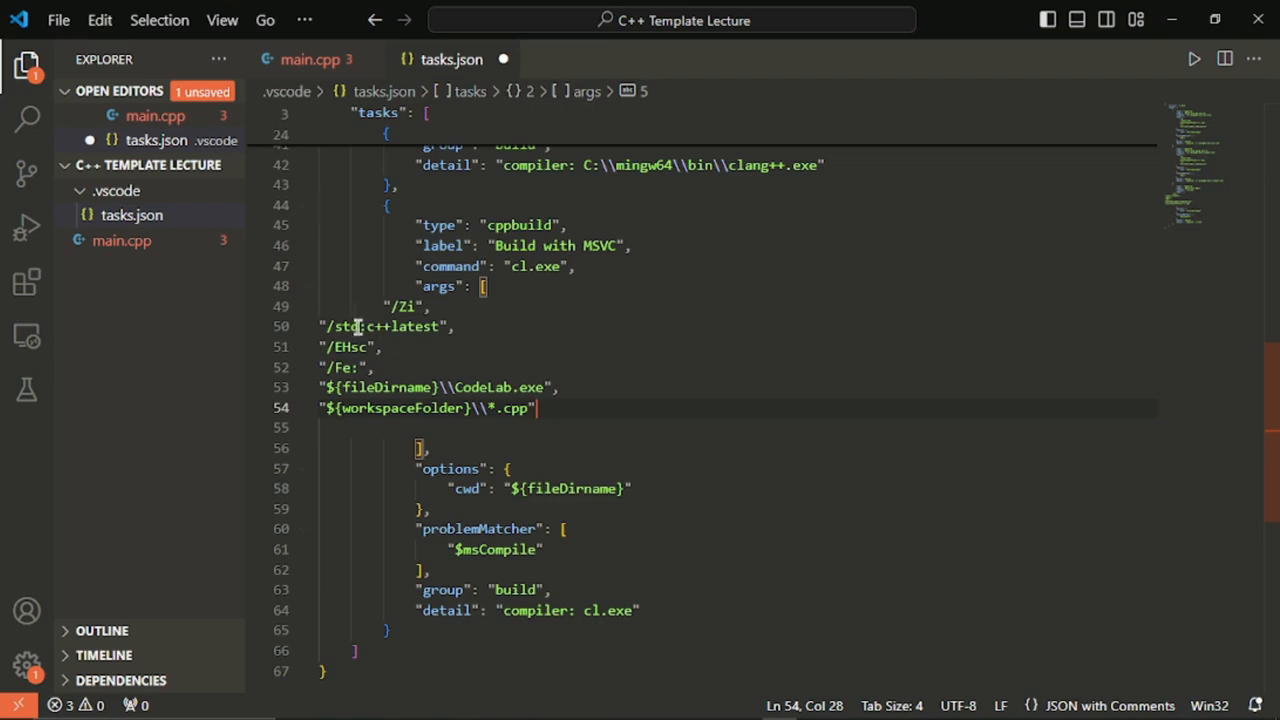
Indent the six pasted argument lines, from "/Zi" to "${workspaceFolder}\\*.cpp", to align with the "args" key
click(321, 327)
key(Tab)
key(Tab)
key(Tab)
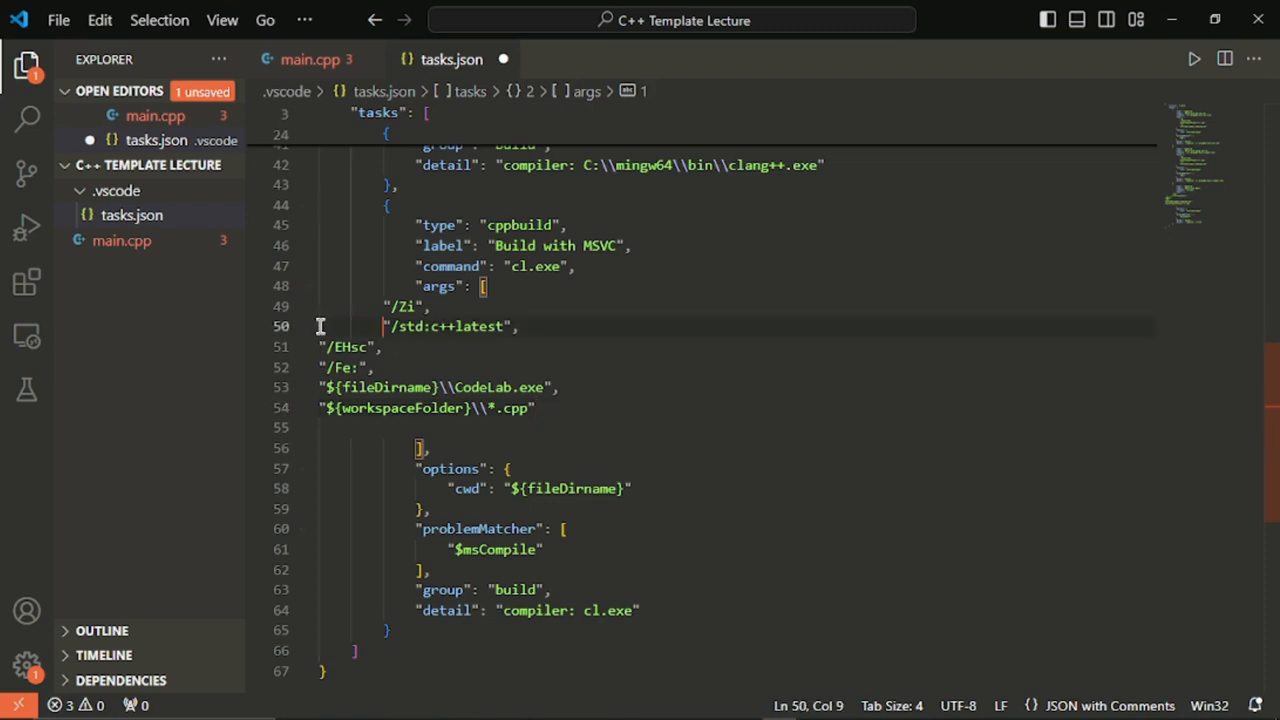
key(Up)
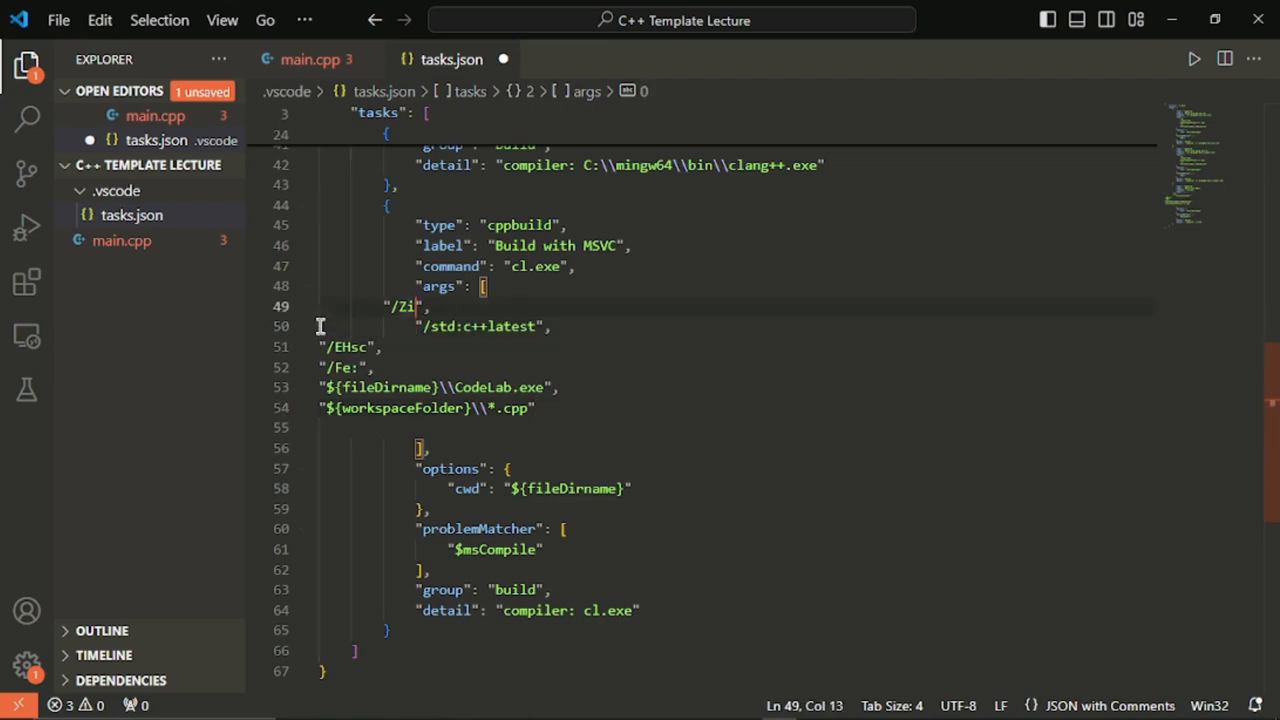
key(Left)
key(Left)
key(Left)
key(Left)
key(Left)
key(Left)
key(Left)
key(Tab)
key(Down)
key(Down)
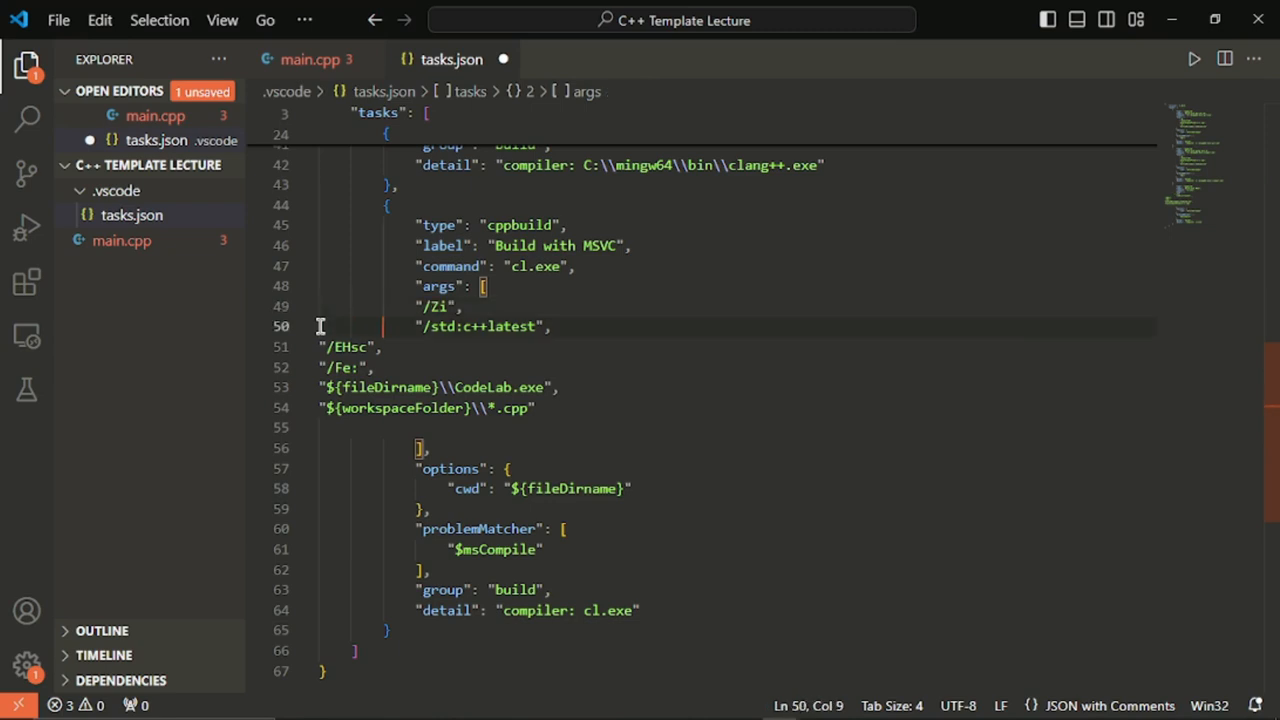
key(Left)
key(Left)
key(Tab)
key(Tab)
key(Tab)
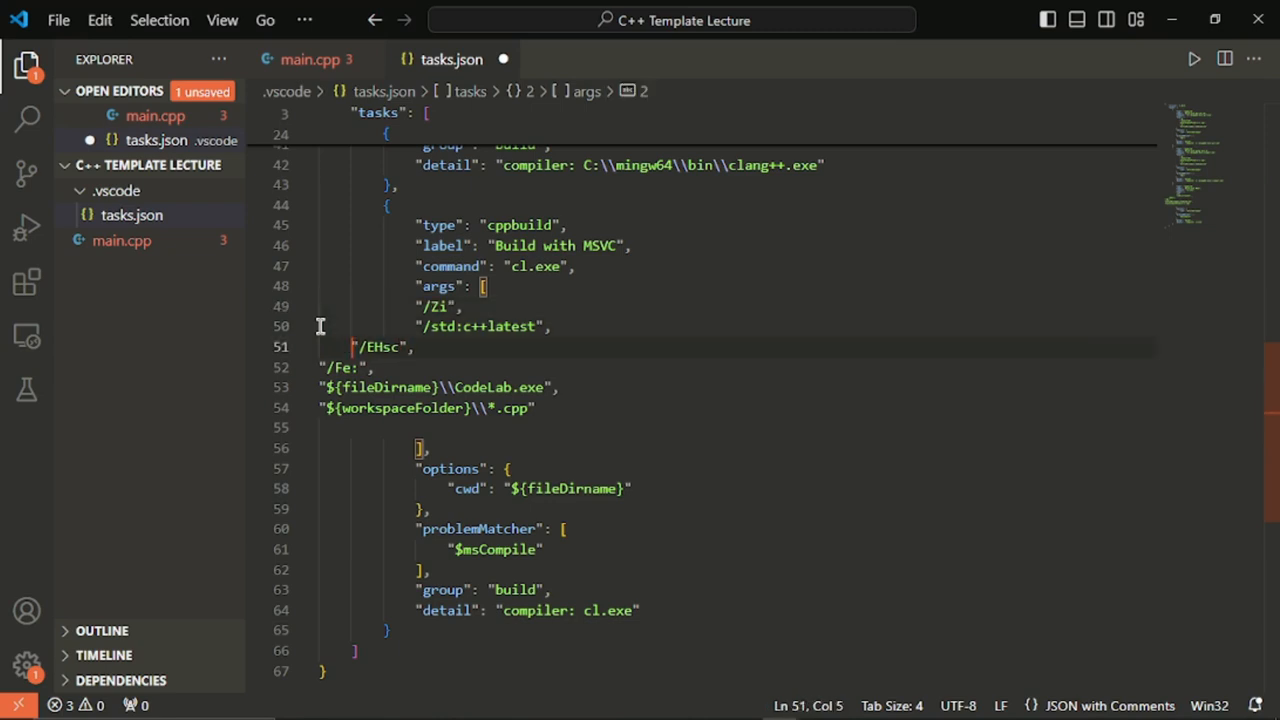
key(Down)
key(Left)
key(Left)
key(Left)
key(Left)
key(Left)
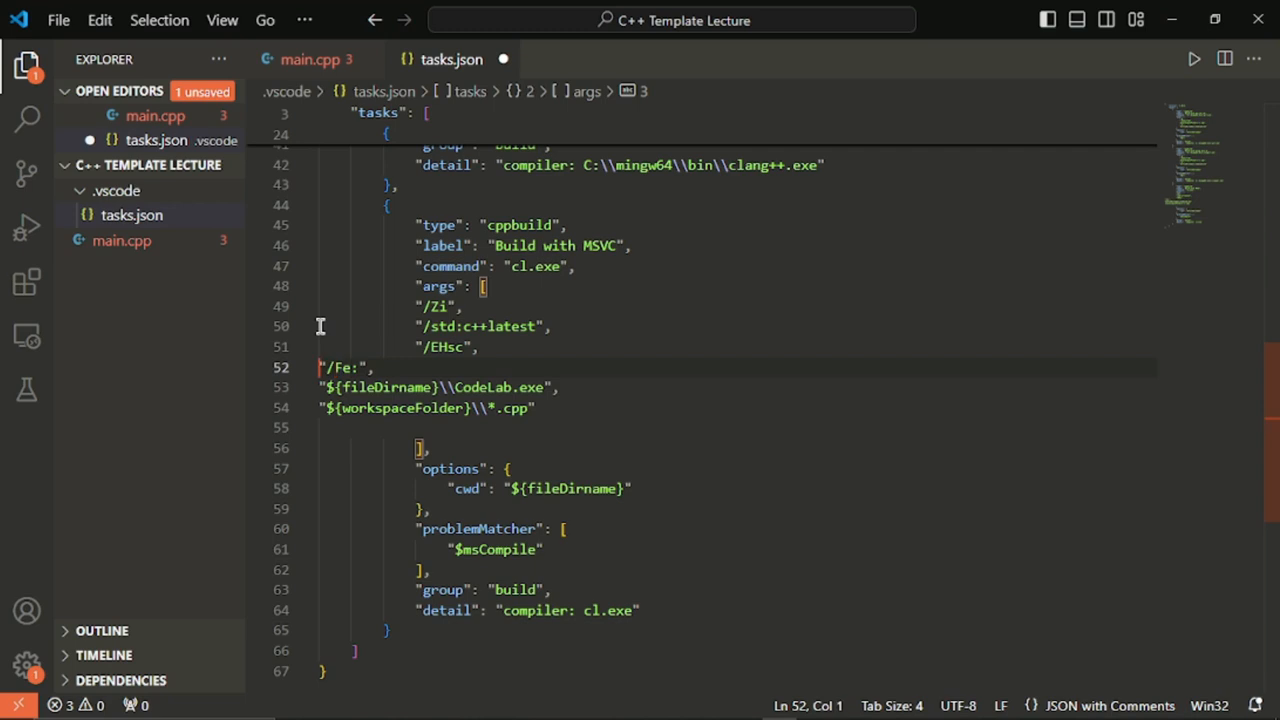
key(Tab)
key(Tab)
key(Tab)
key(Down)
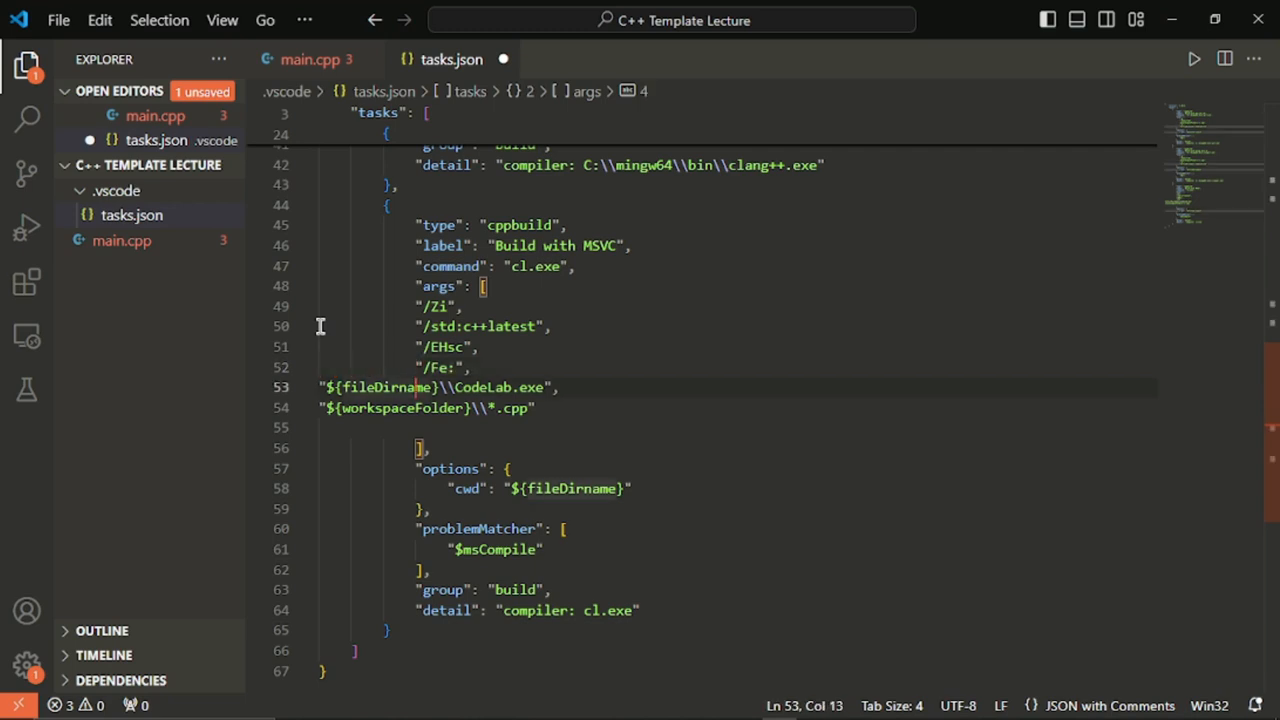
key(Home)
key(Tab)
key(Tab)
key(Tab)
key(Down)
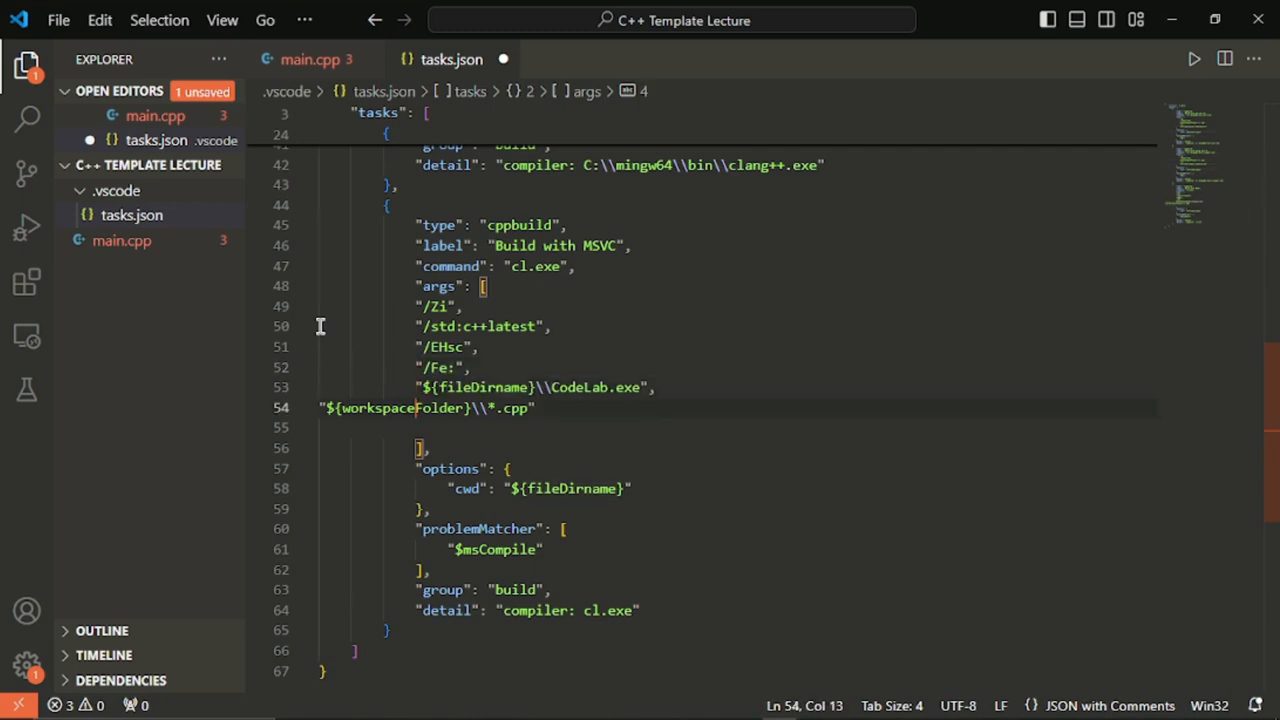
key(Home)
key(Tab)
key(Tab)
key(Tab)
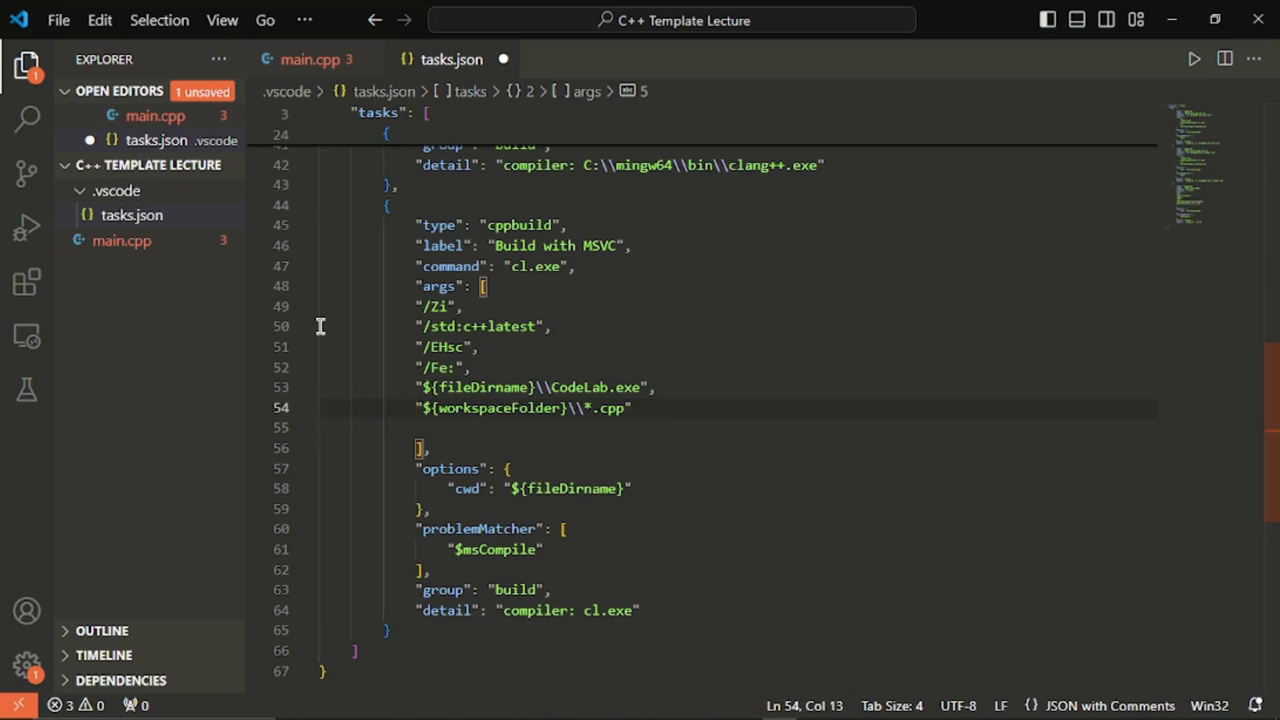
Save tasks.json and close it, returning to main.cpp
key(ctrl+s)
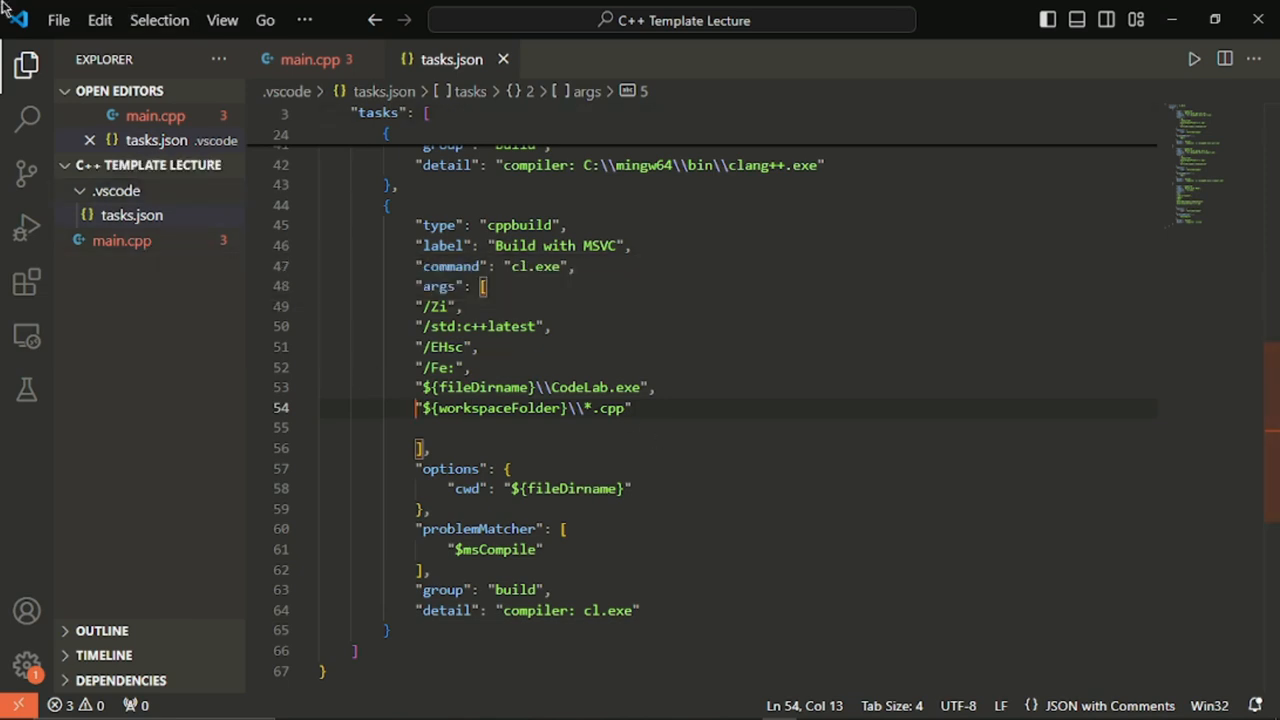
click(58, 20)
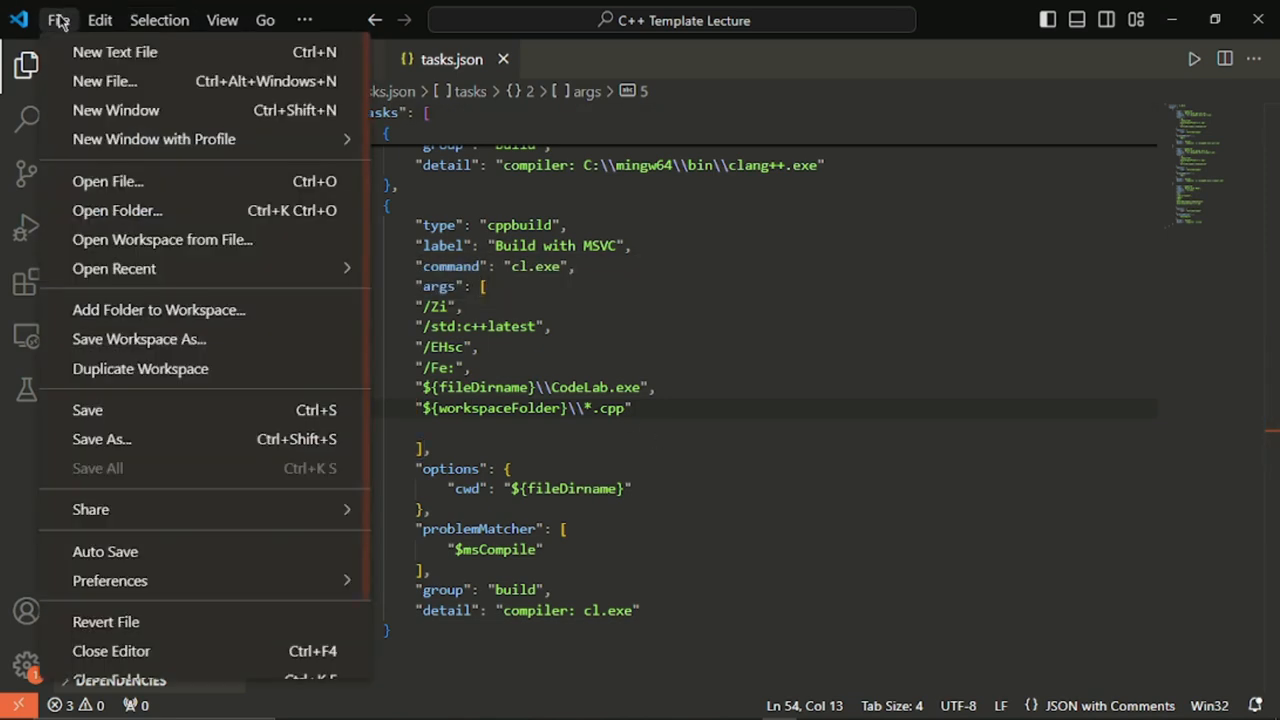
click(105, 410)
click(503, 59)
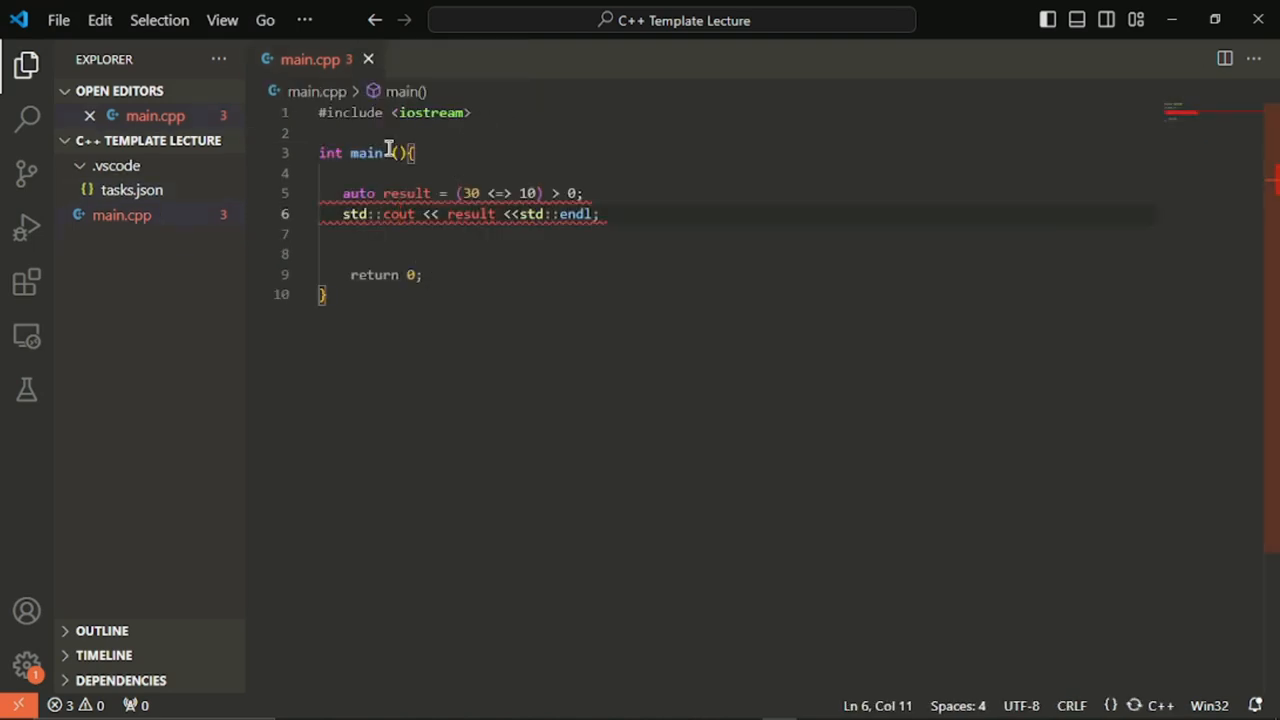
Run the "Build with MSVC" build task on main.cpp with the updated arguments and kill its terminal once the build ends
click(302, 24)
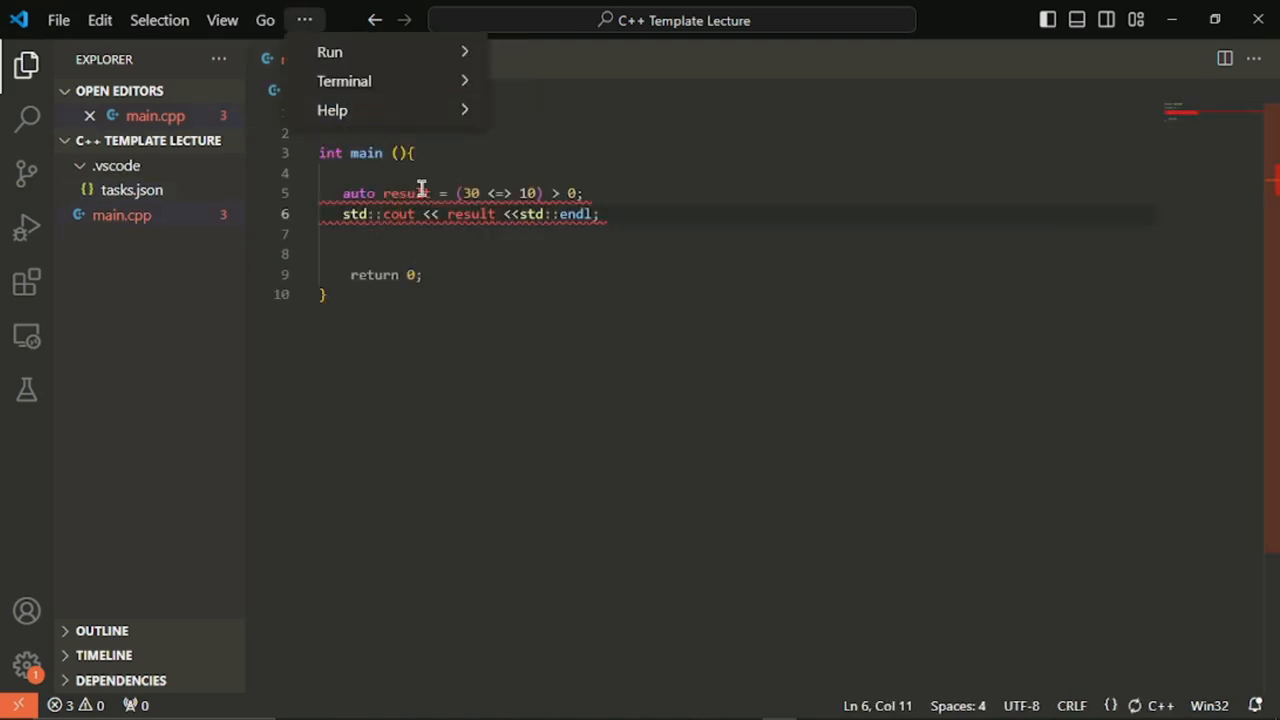
mouse_move(345, 84)
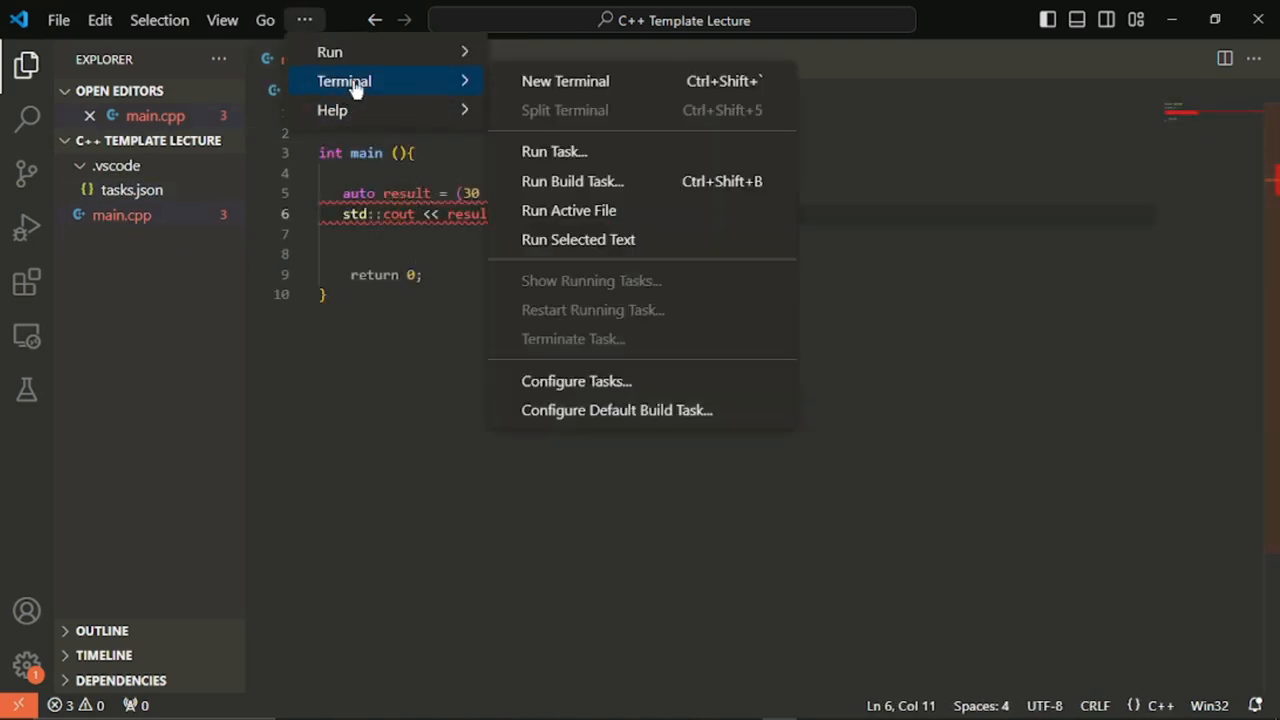
click(578, 184)
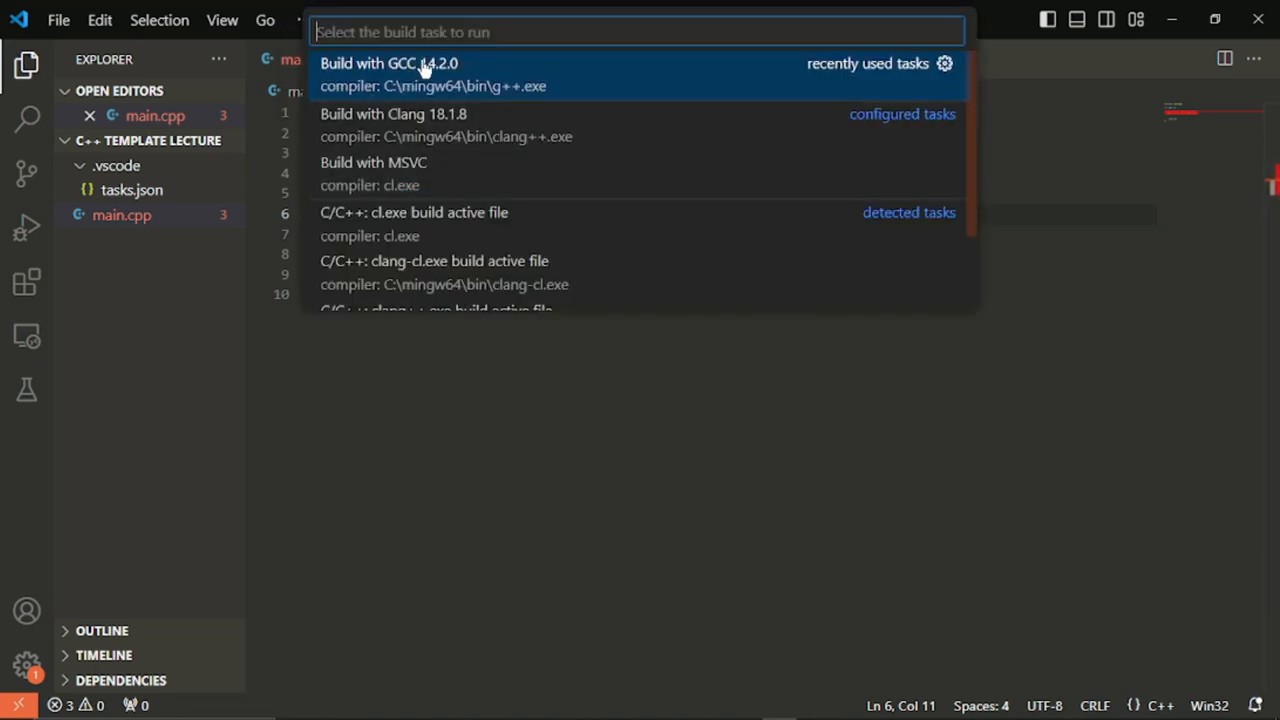
click(411, 167)
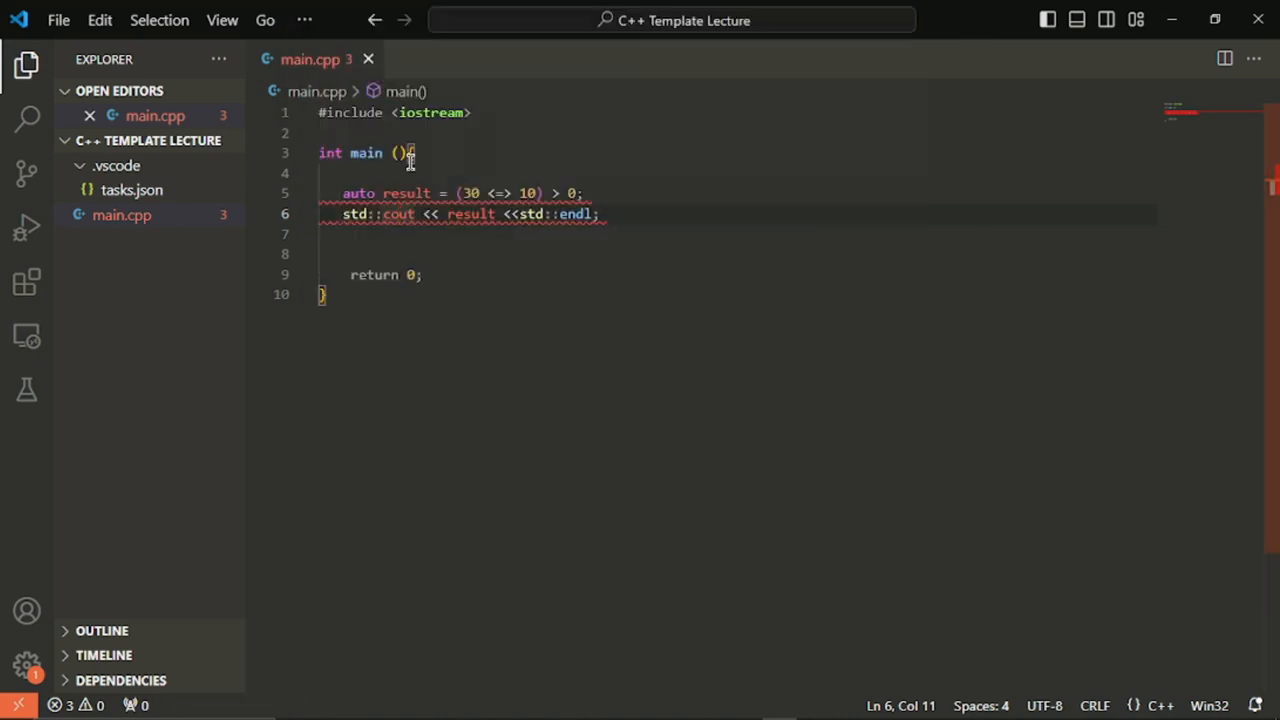
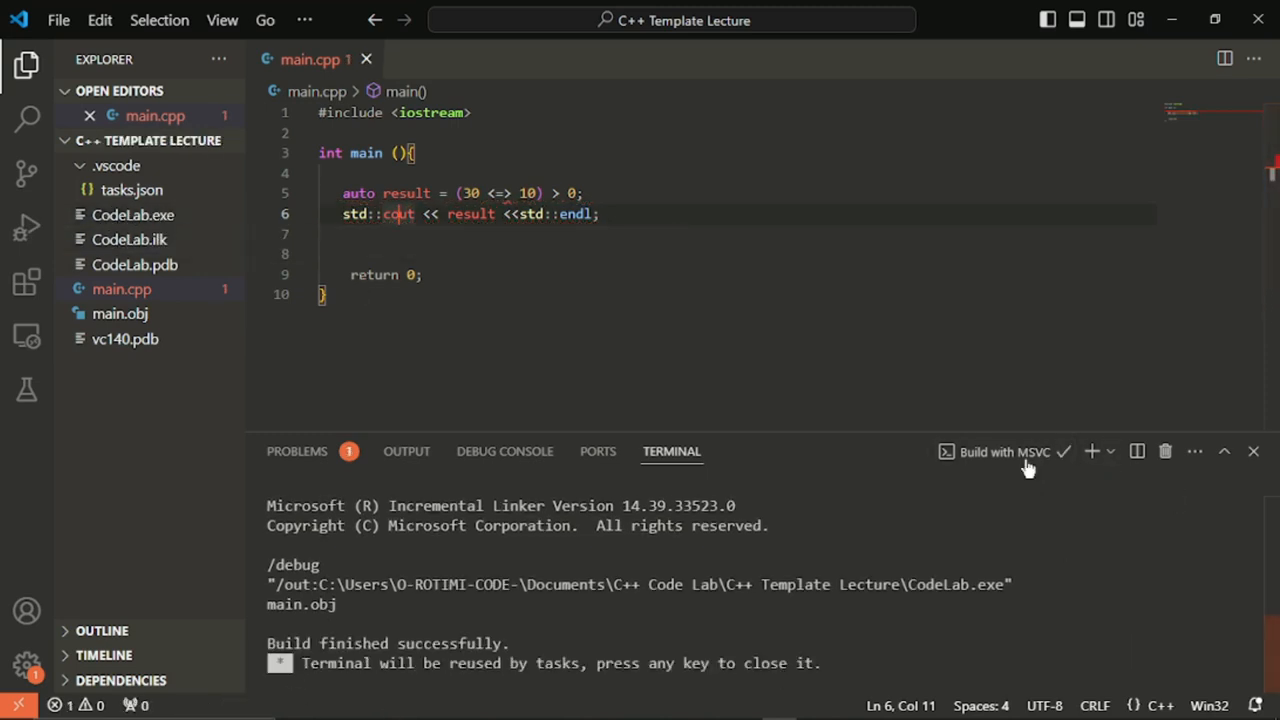
click(1167, 452)
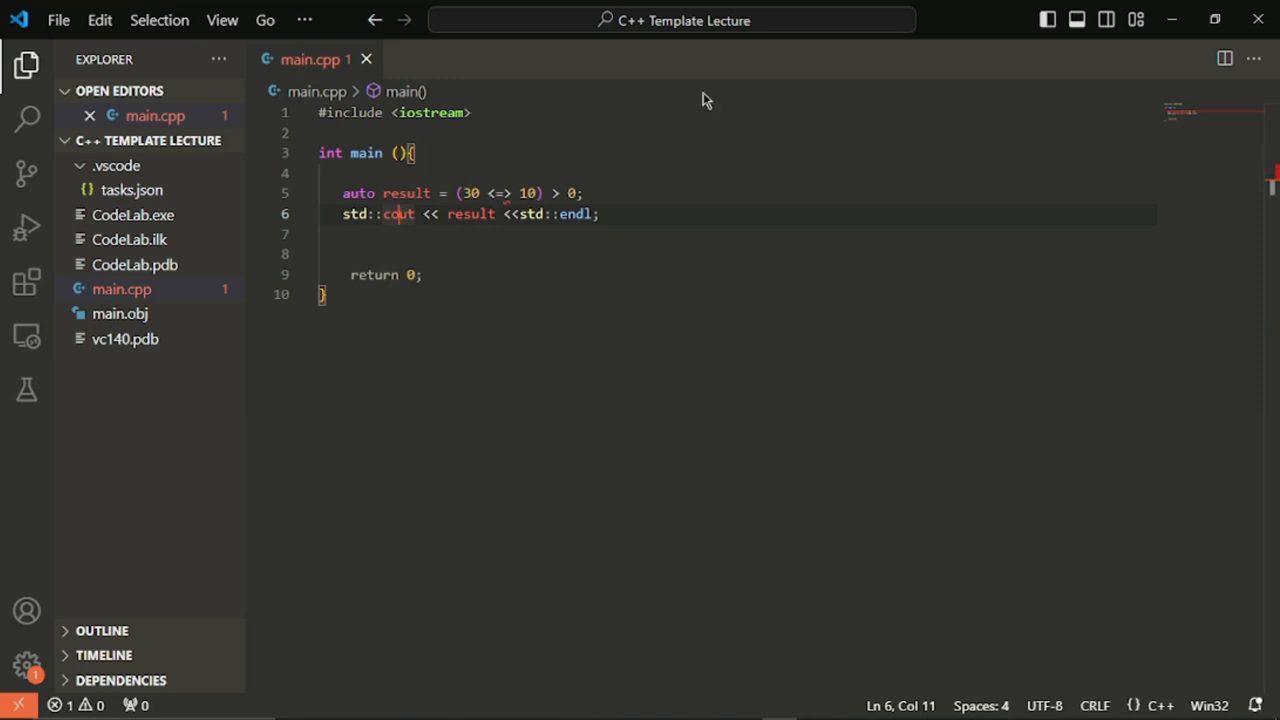
Open a new PowerShell terminal in the project folder and run cl.exe to check that the compiler is available
click(220, 24)
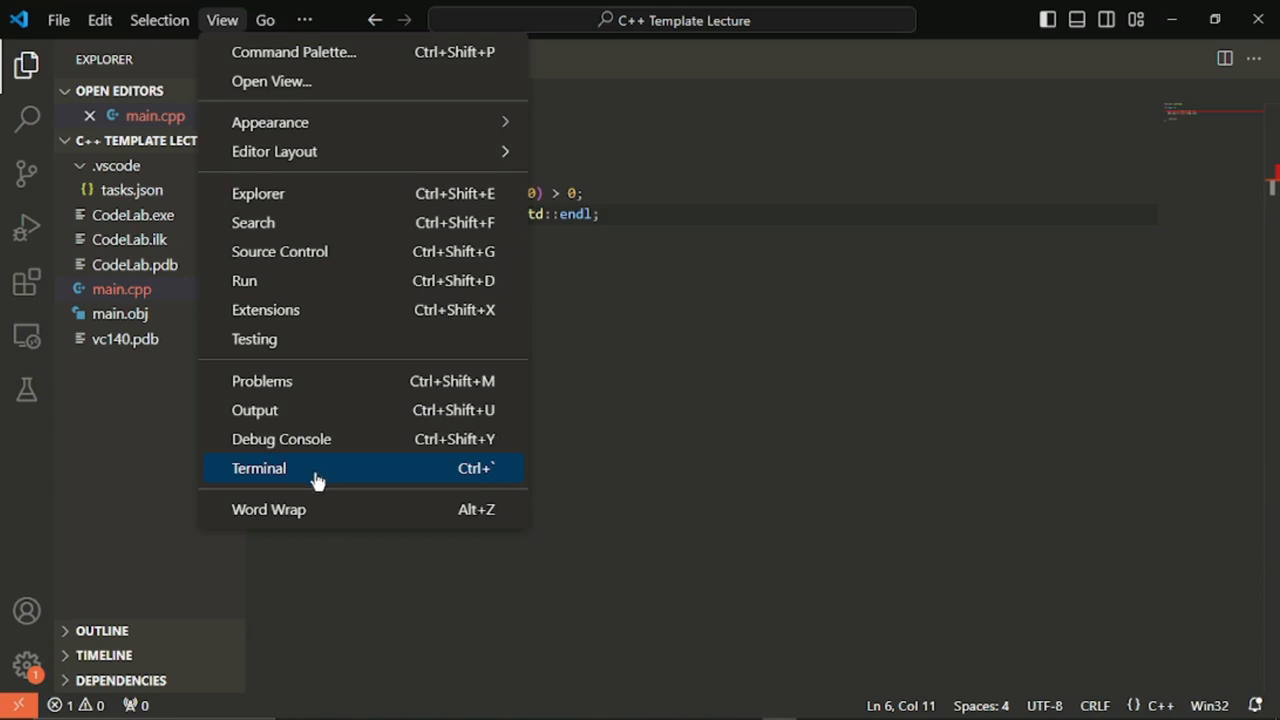
click(488, 480)
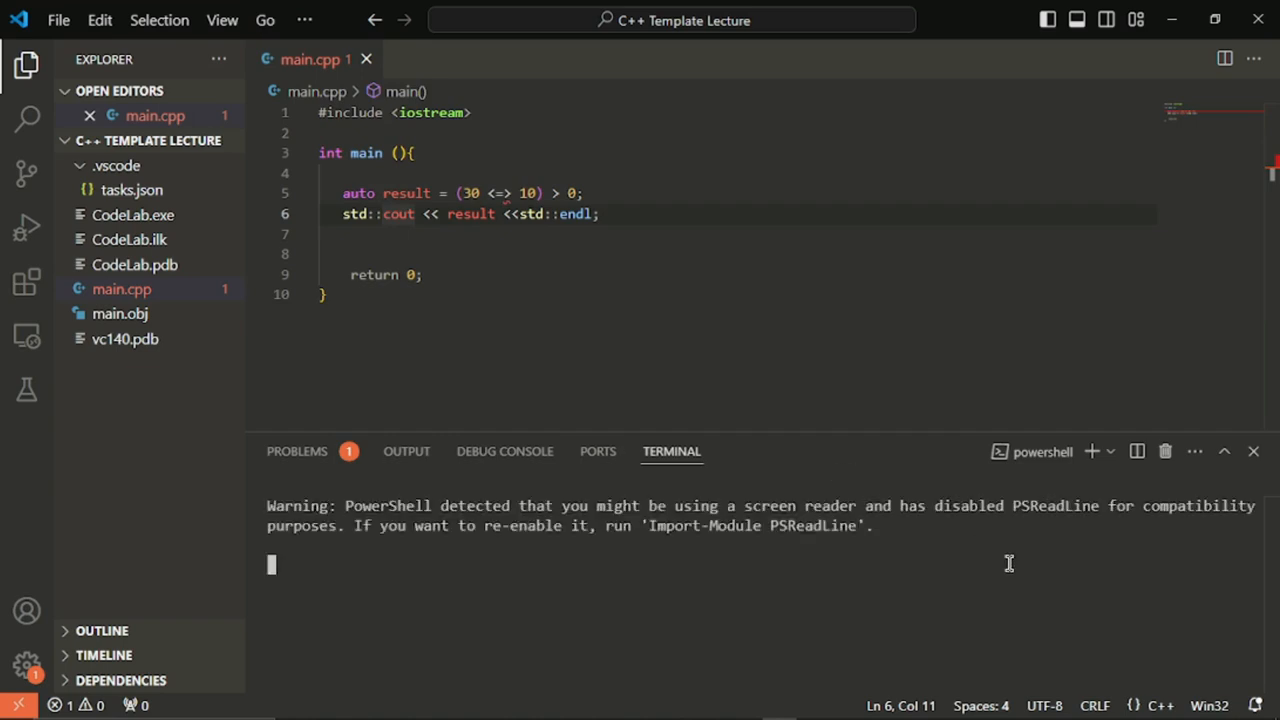
text(c)
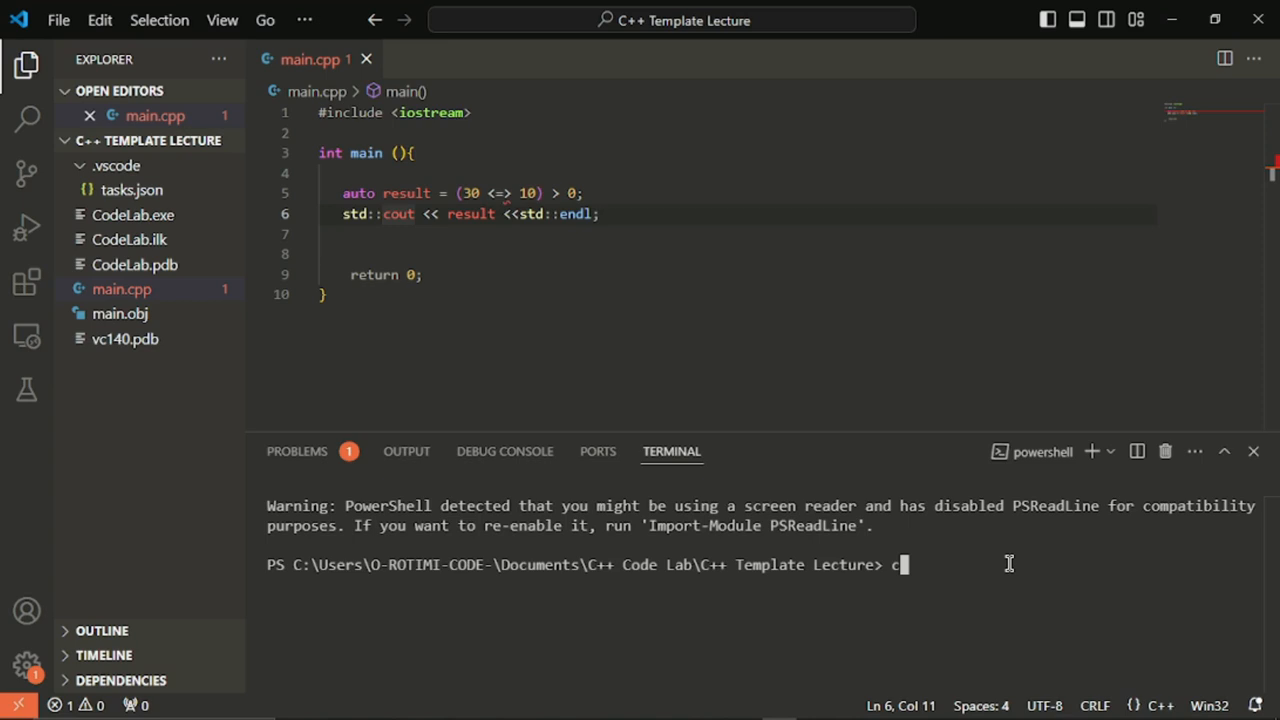
text(l.)
text(exe)
key(Return)
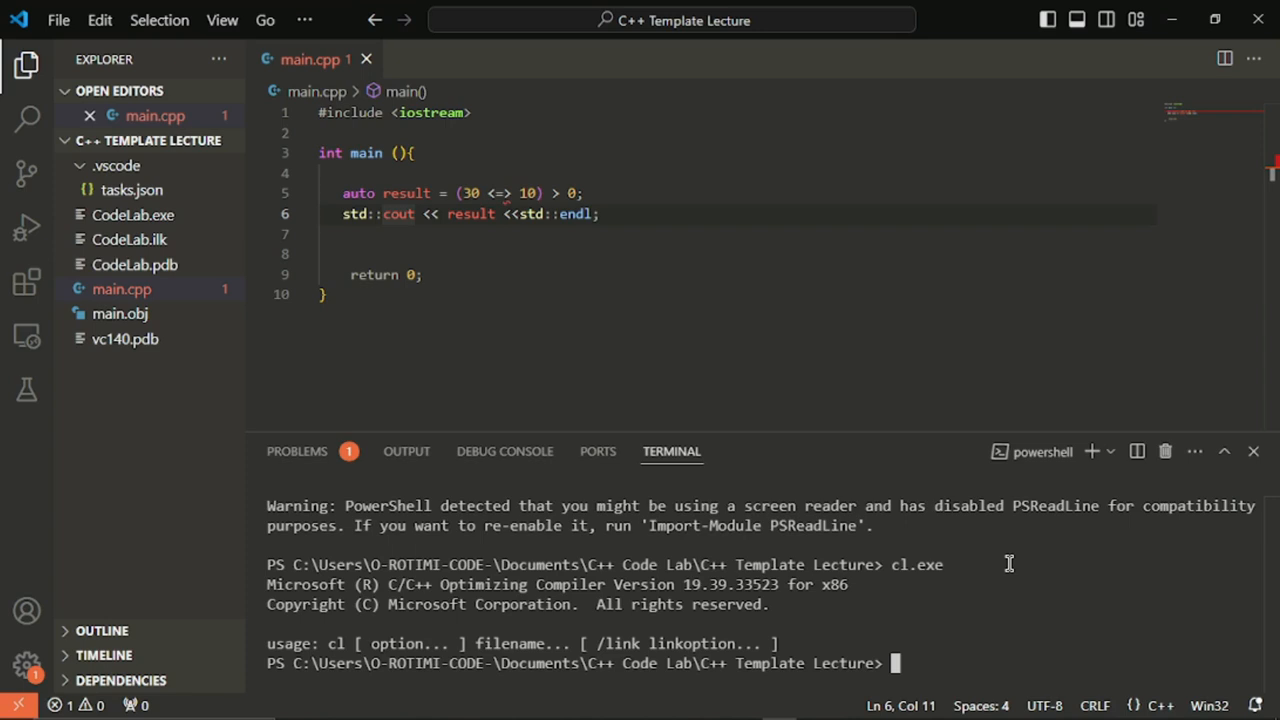
Clear the terminal and run the built program, first as ./CodeLab.exe and again as ./CodeLab
text(cls)
key(Return)
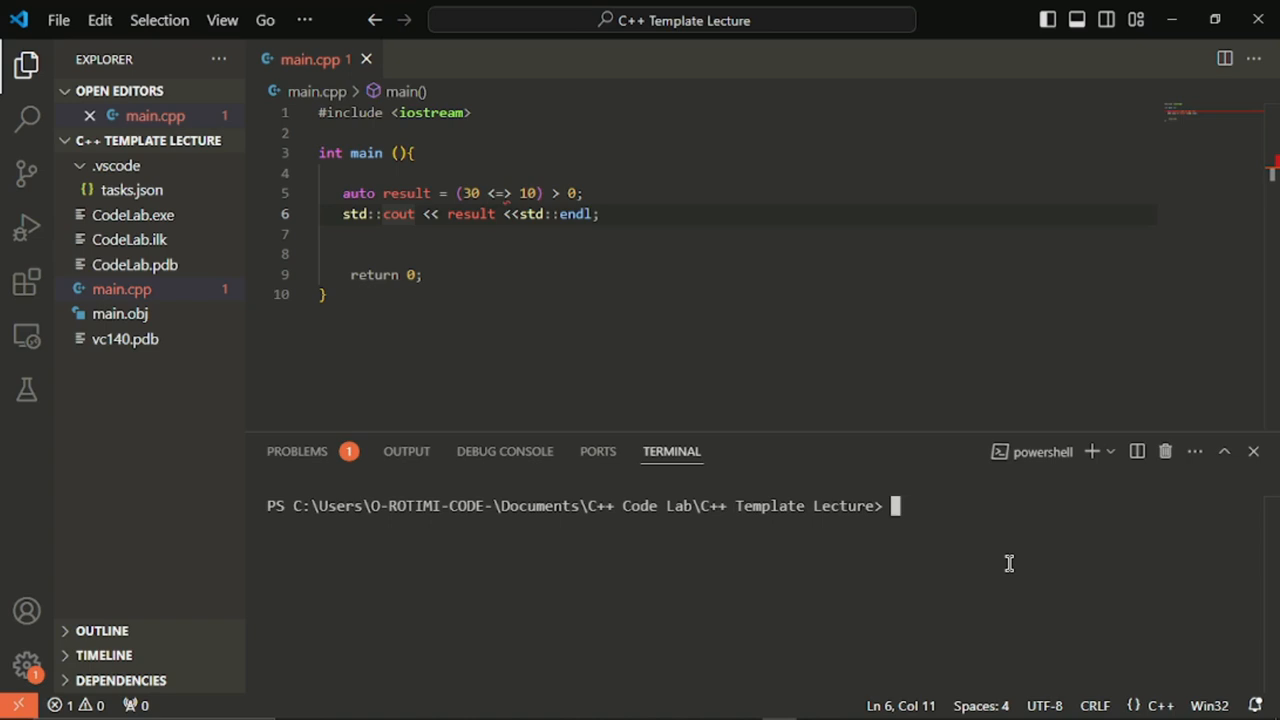
text(./CodeLab)
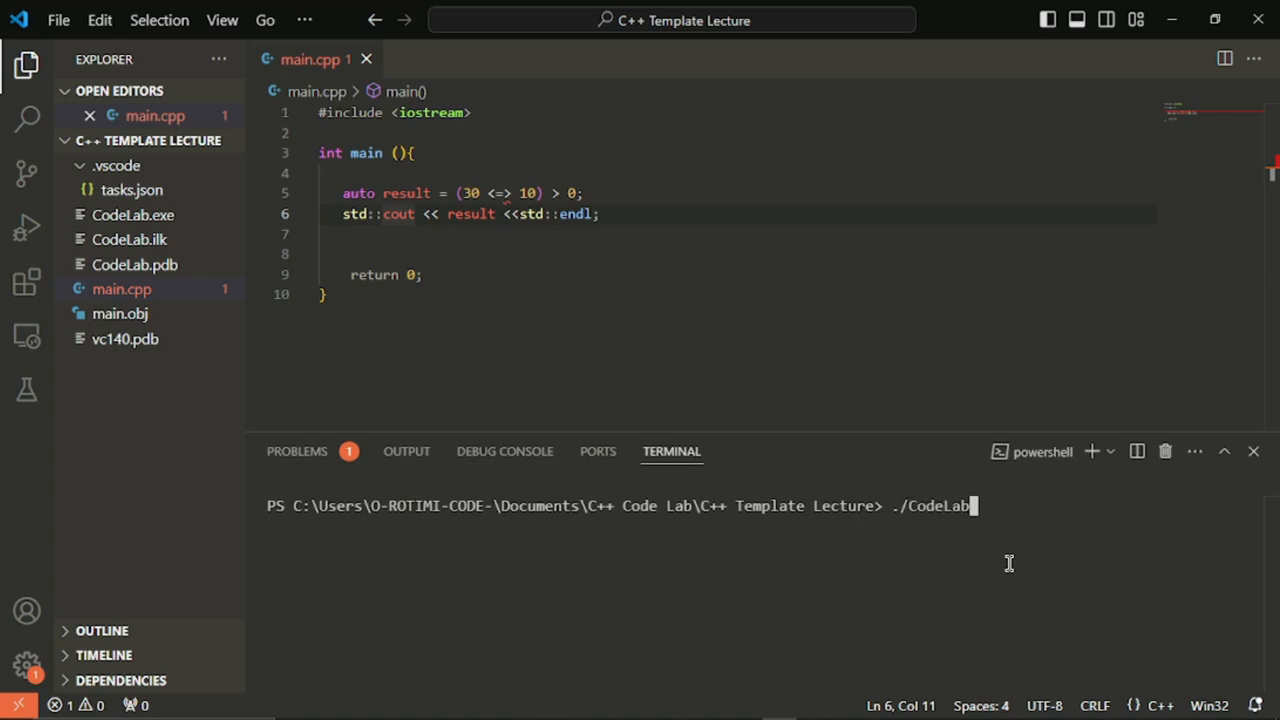
text(.exe)
key(Return)
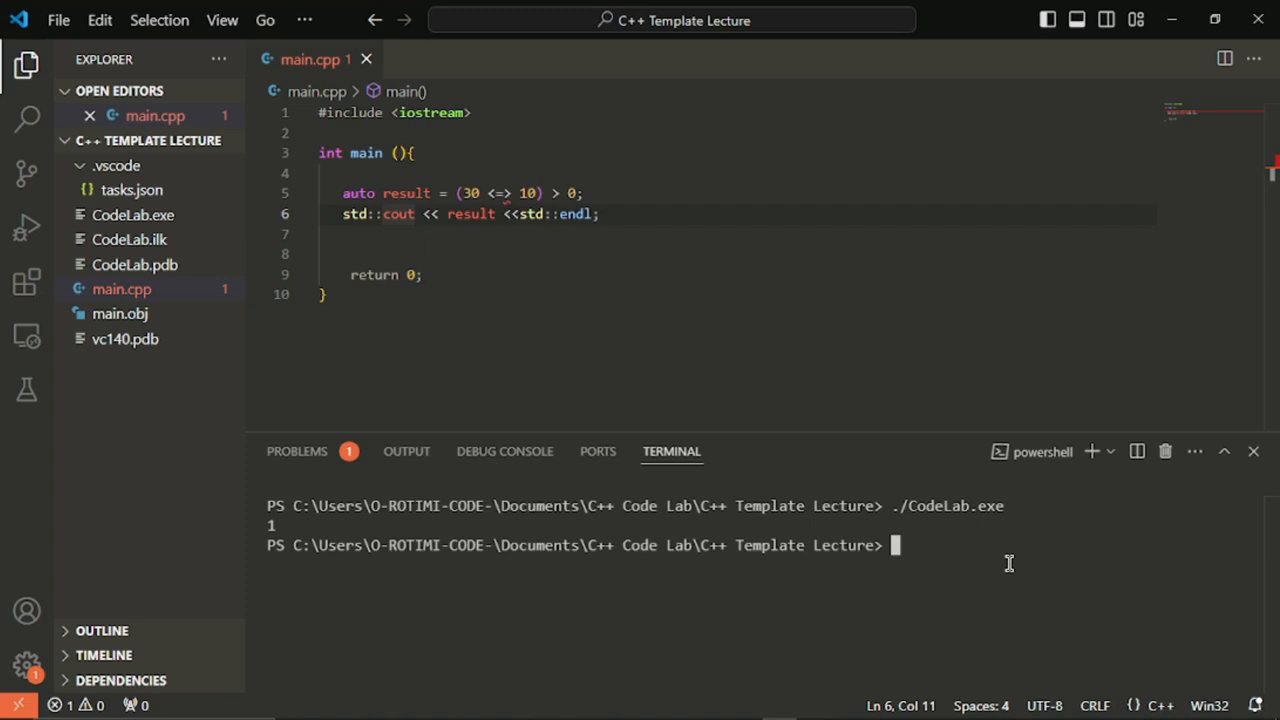
text(./CodeLan)
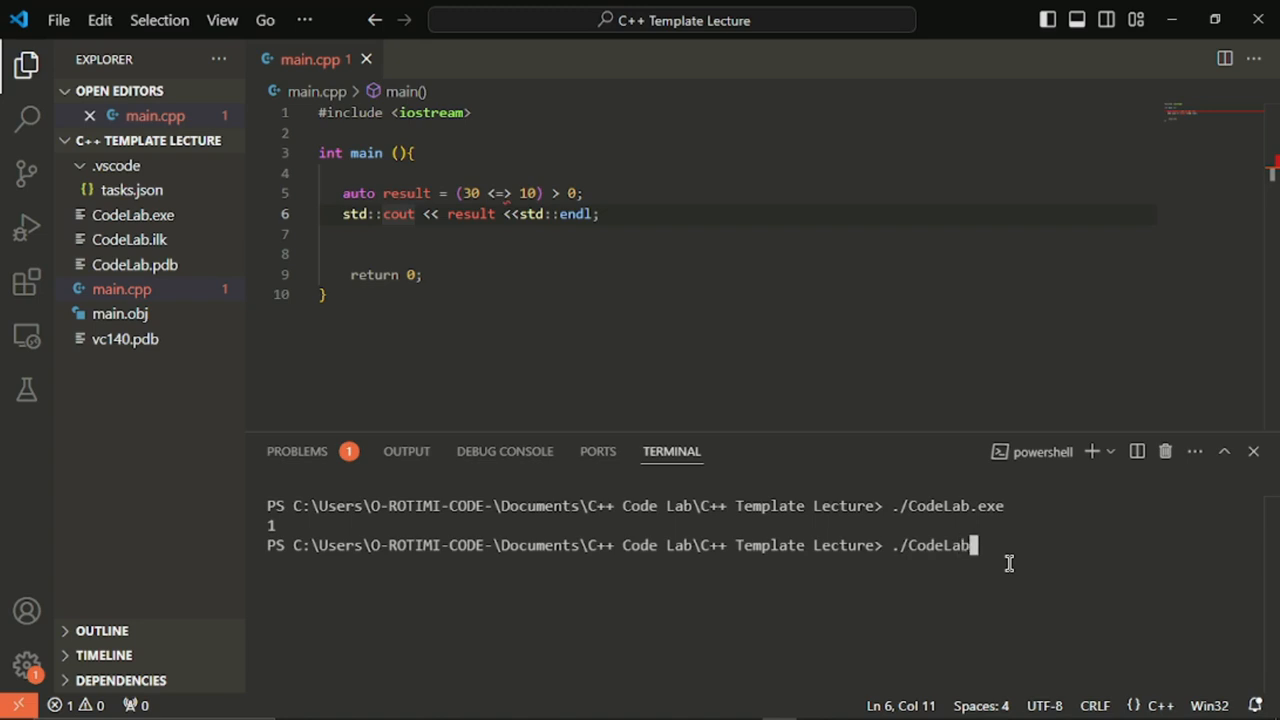
key(Return)
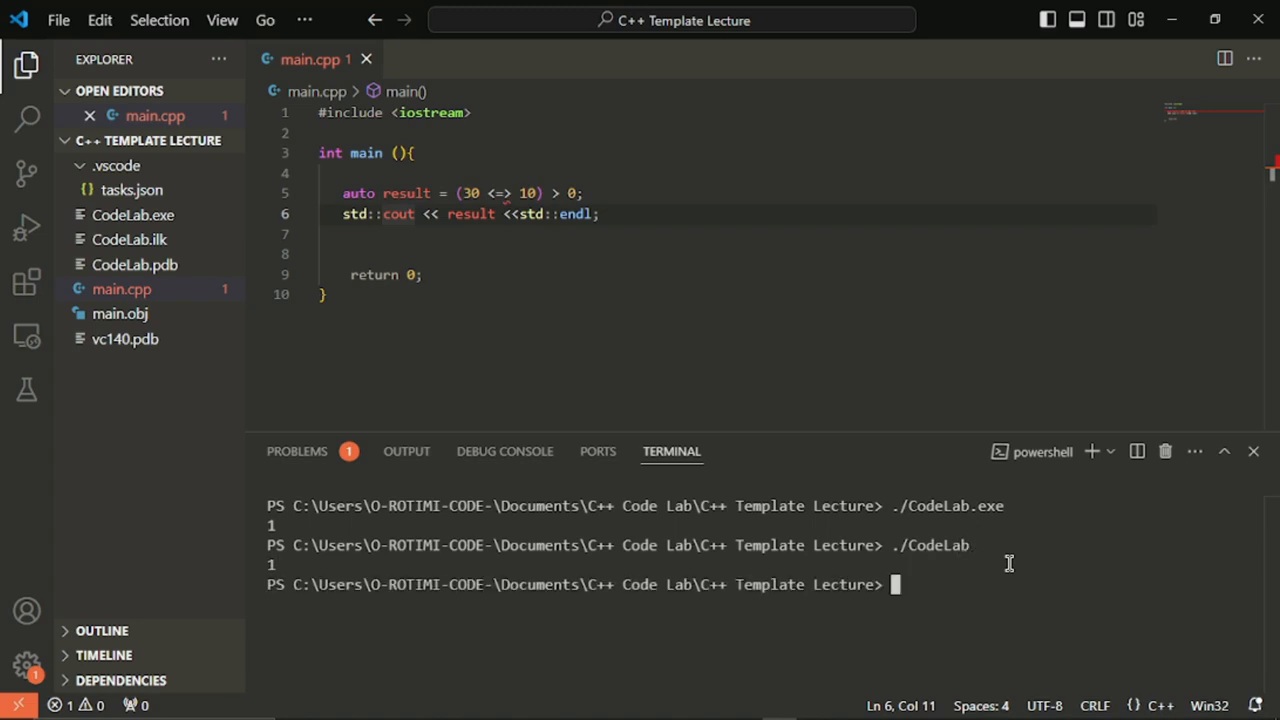
Try to run ./CodeLab.ilk from a cleared terminal, and clear the terminal output again
text(cls)
key(Return)
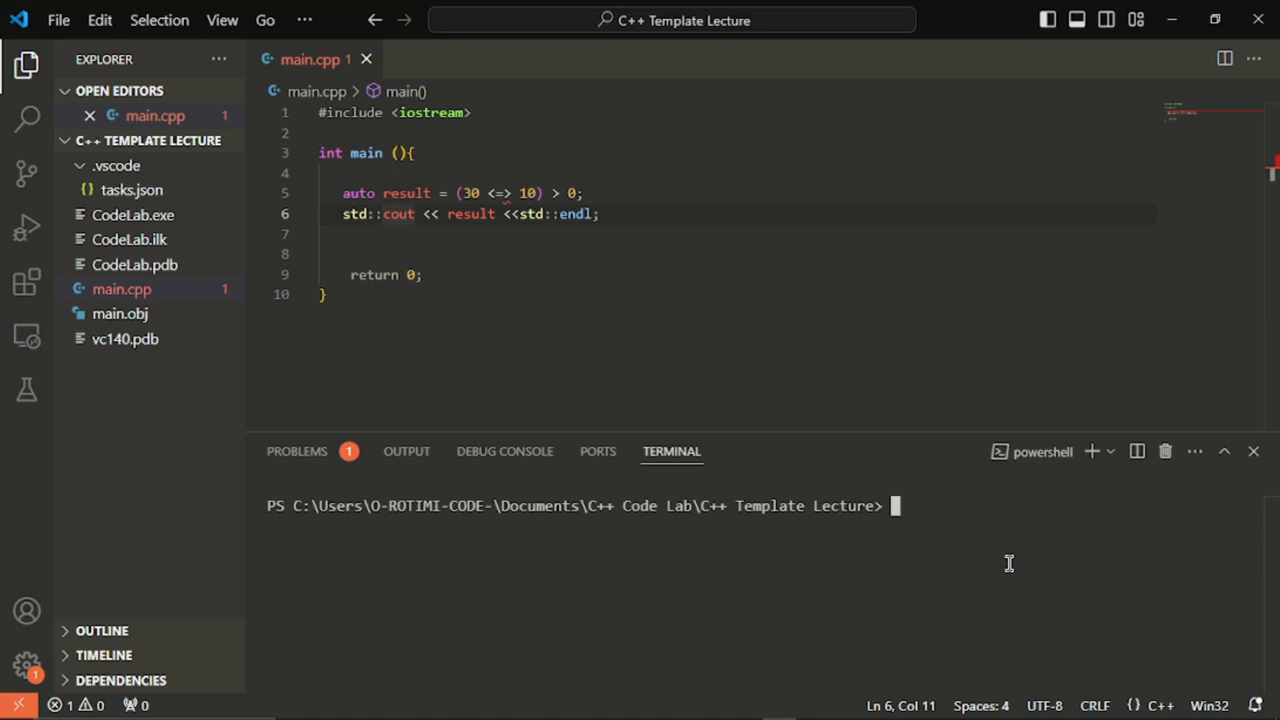
text(./Code)
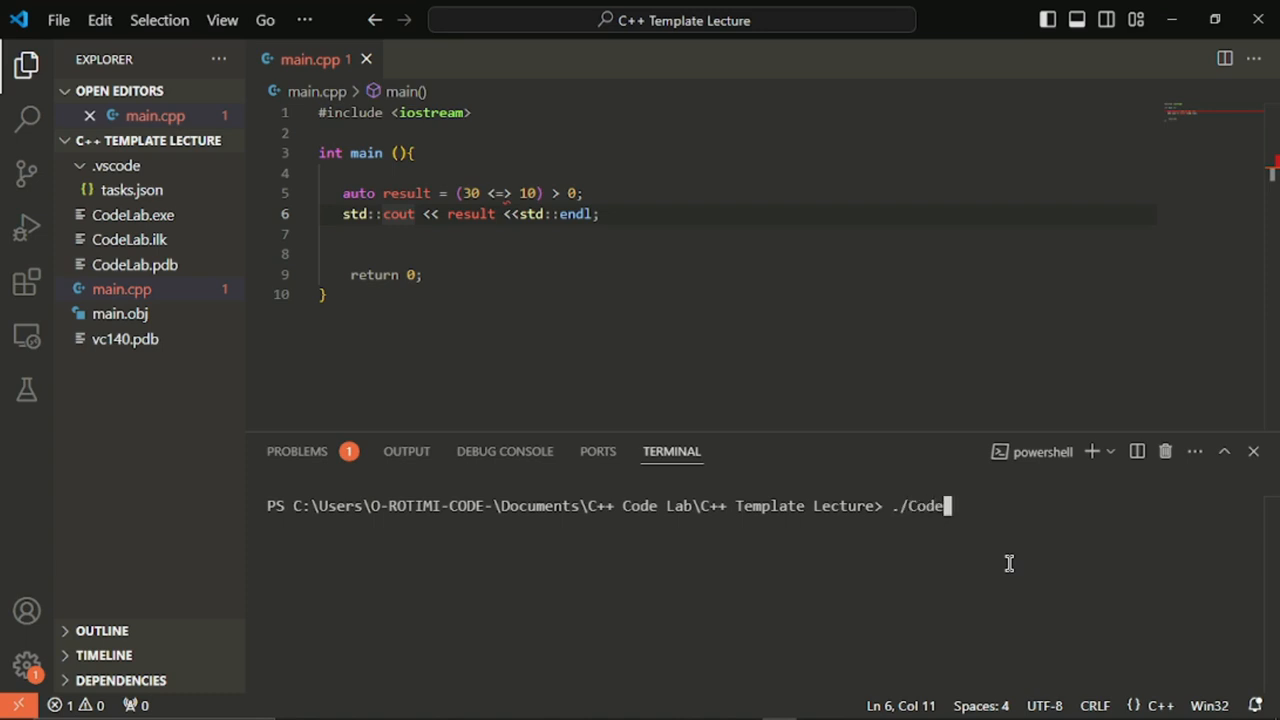
text(Lab.ilk)
key(Return)
text(C)
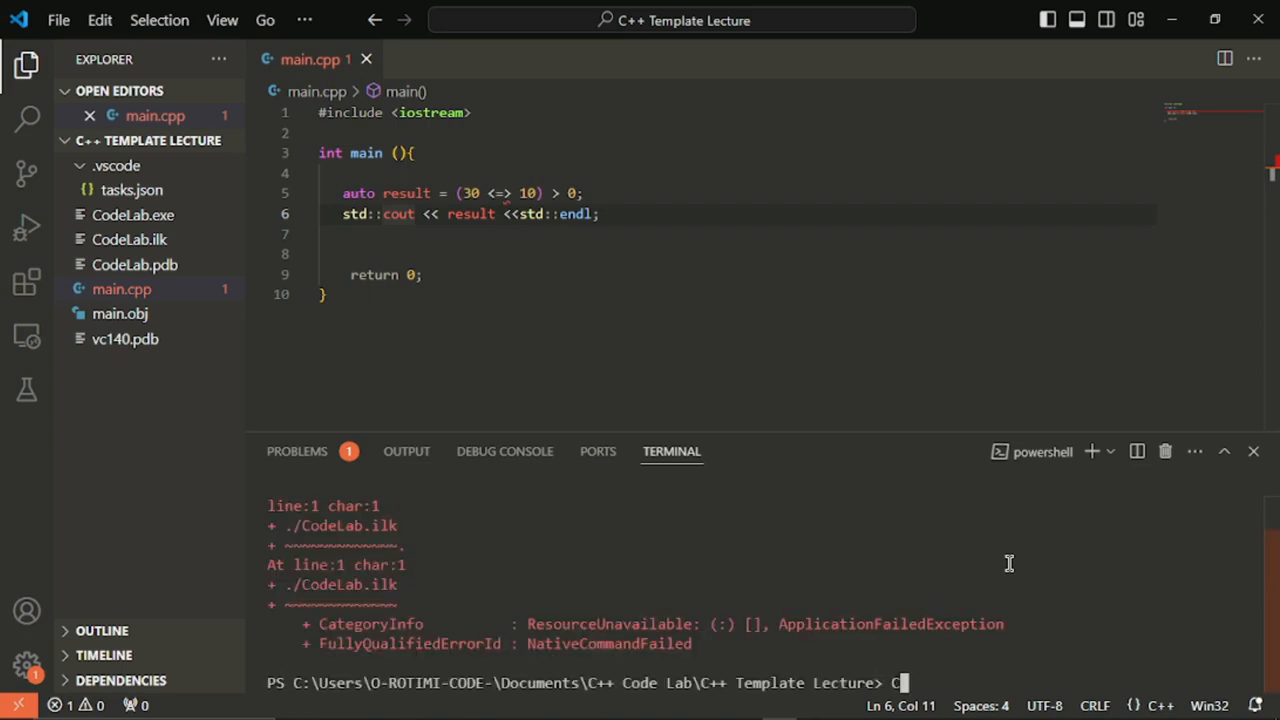
text(l)
key(BackSpace)
key(BackSpace)
text(cls)
key(Return)
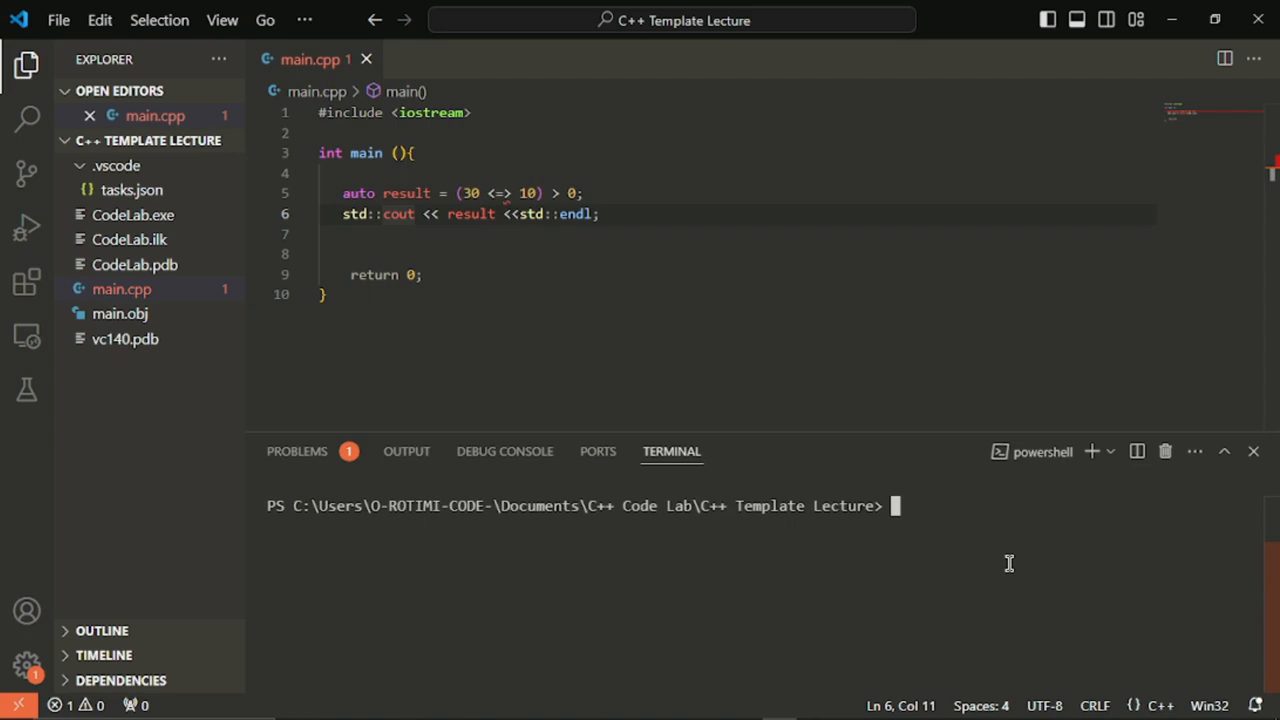
Delete the build file CodeLab.ilk from the project folder with rm in the terminal
text(rm)
key(BackSpace)
key(BackSpace)
text(rm CodeLab)
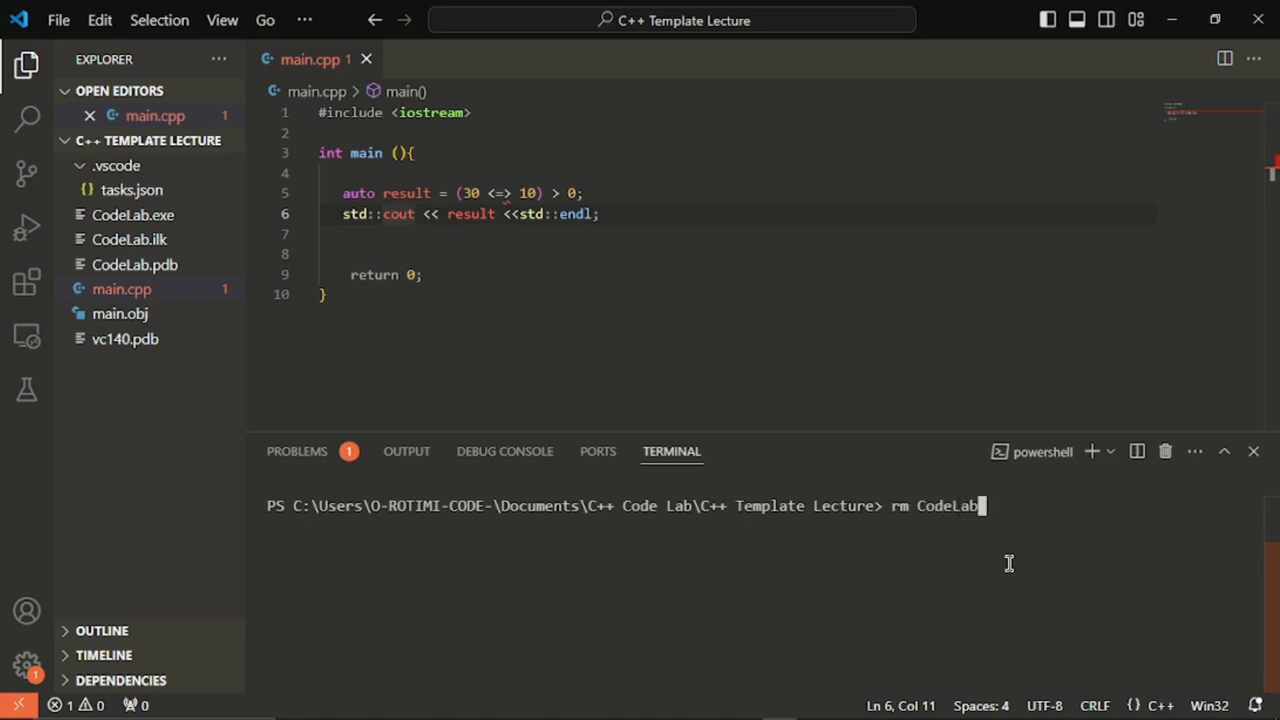
text(..il)
key(BackSpace)
key(BackSpace)
key(BackSpace)
text(ilk)
key(Return)
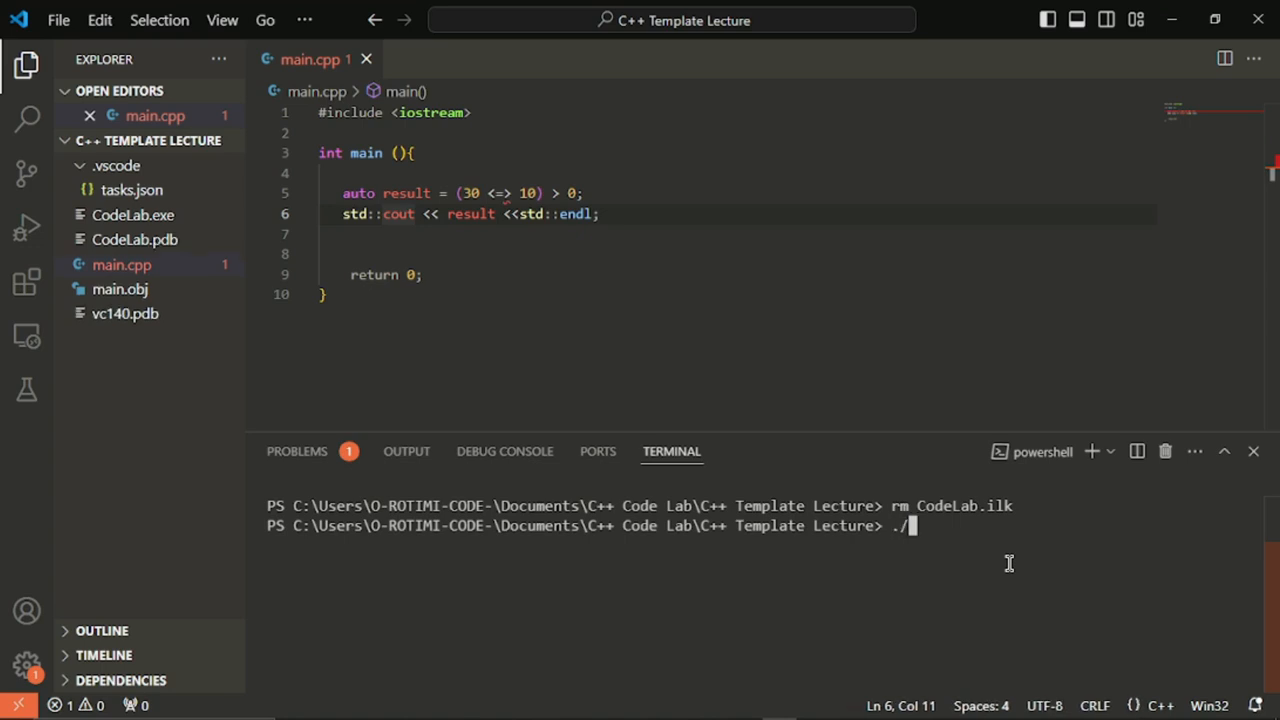
Delete CodeLab.pdb from the project folder with rm in the terminal
text(rm CodeLab)
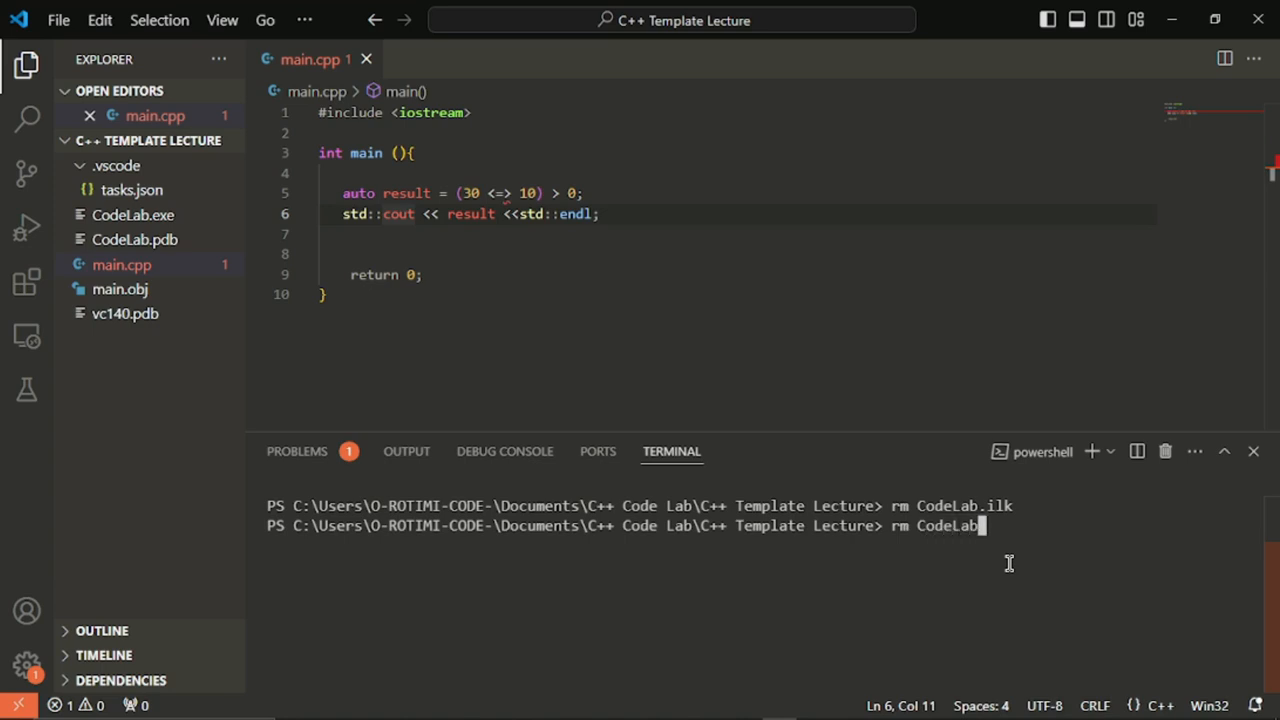
text(.pdb)
key(BackSpace)
key(BackSpace)
text(db)
key(Return)
Delete vc140.pdb from the project folder with rm in the terminal
text(rm)
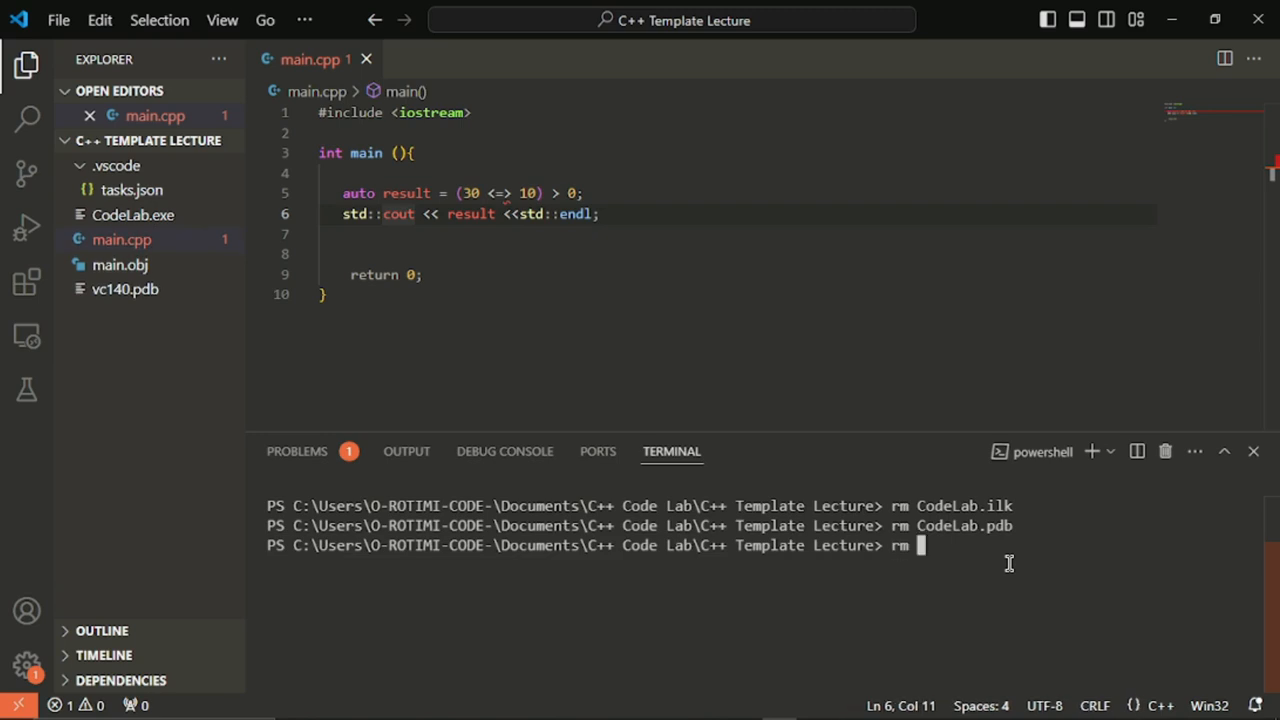
text( vc140.p)
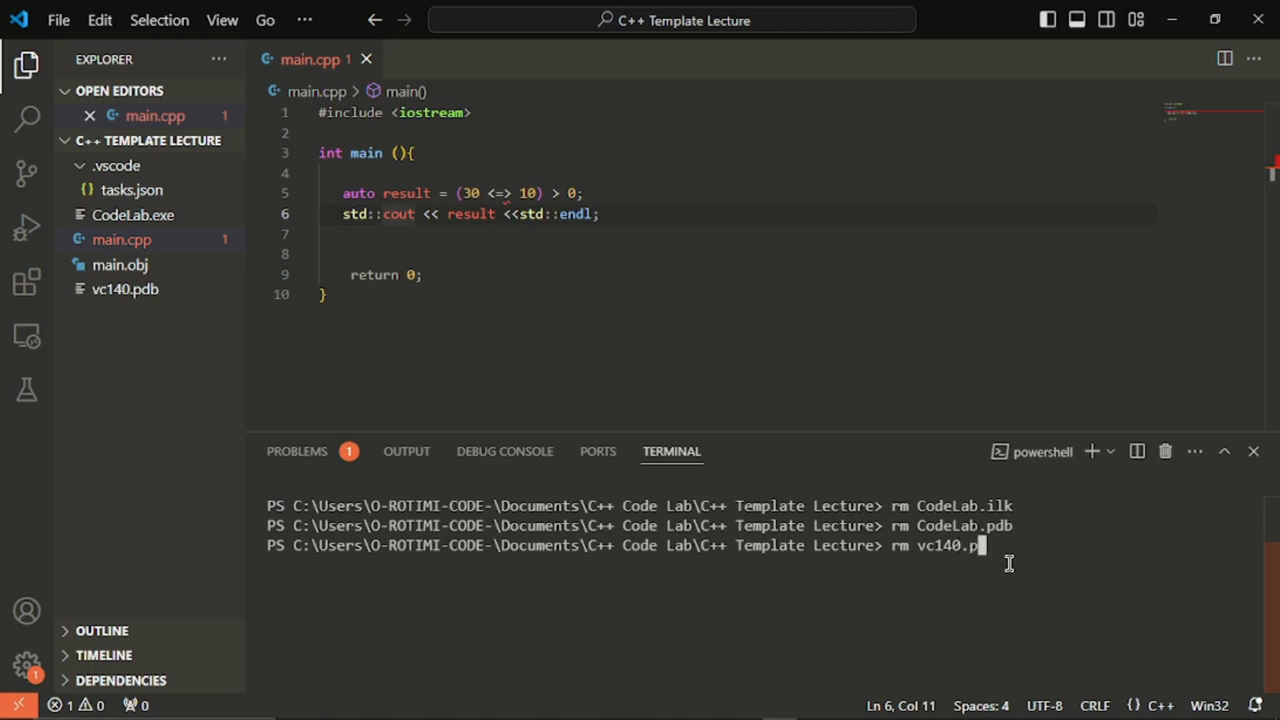
text(db)
key(Return)
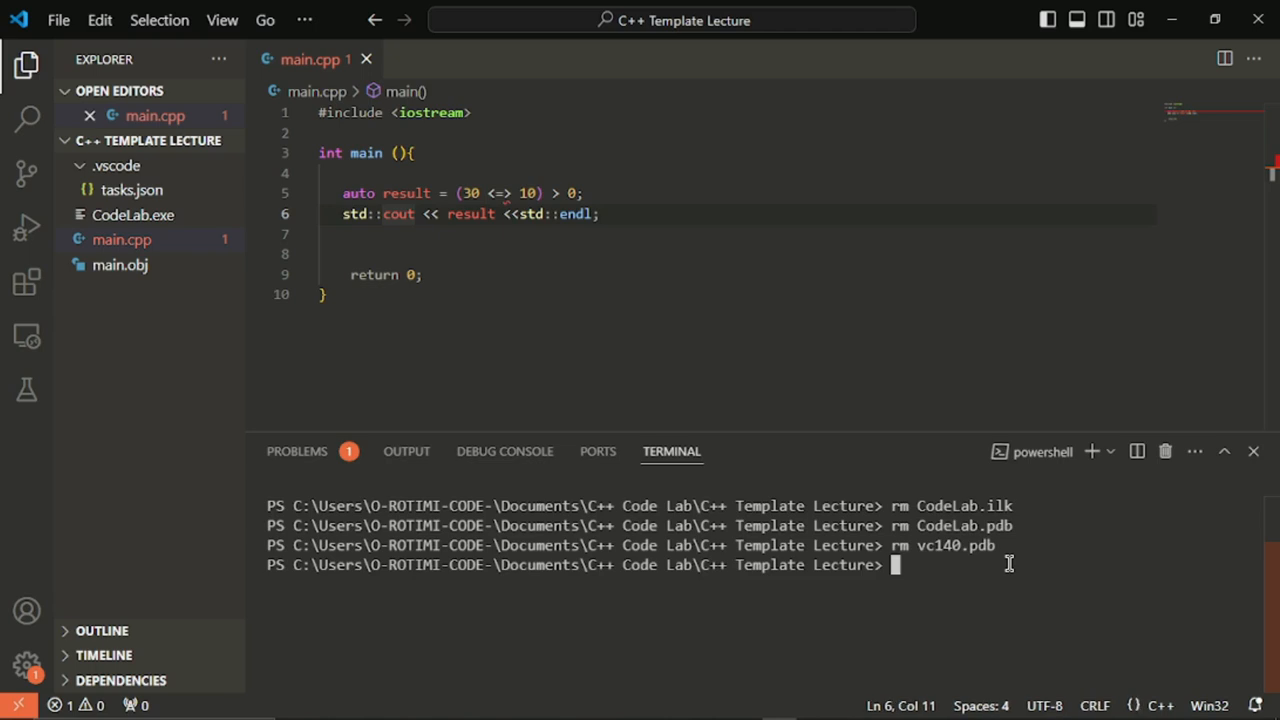
Delete the remaining build outputs main.obj and CodeLab.exe with rm in the terminal
text(rm main)
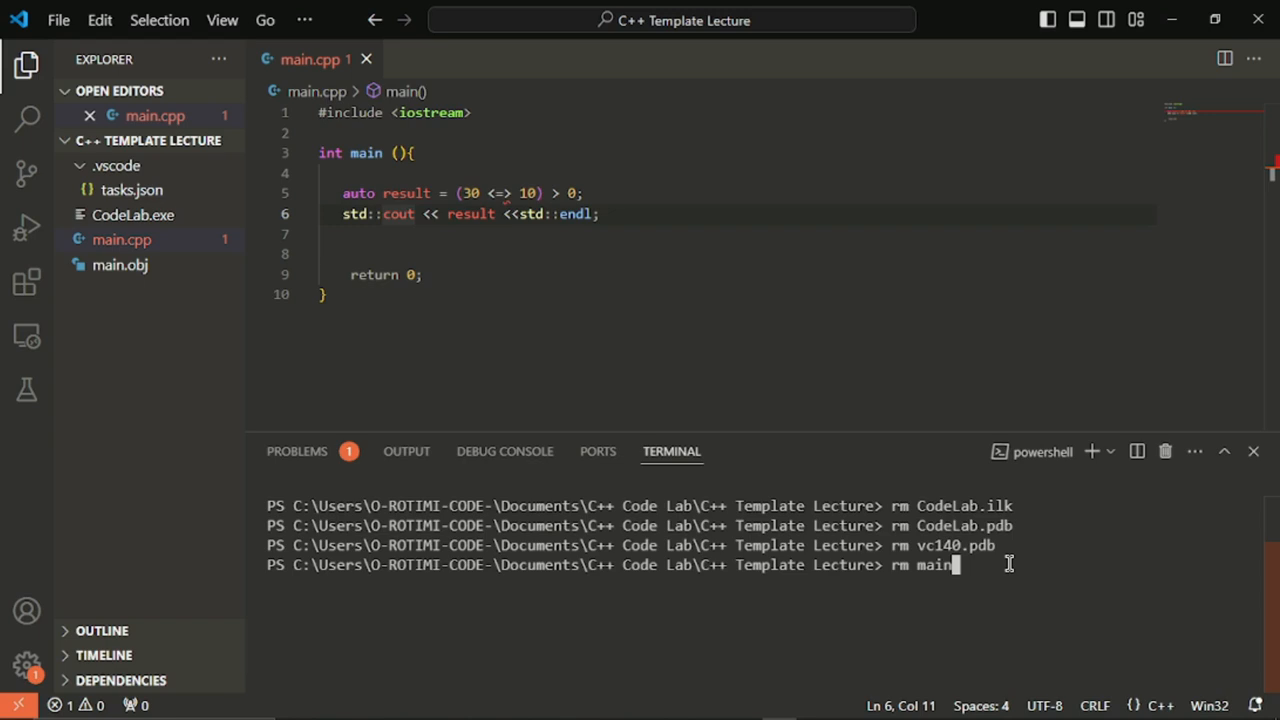
text(.obj)
key(Return)
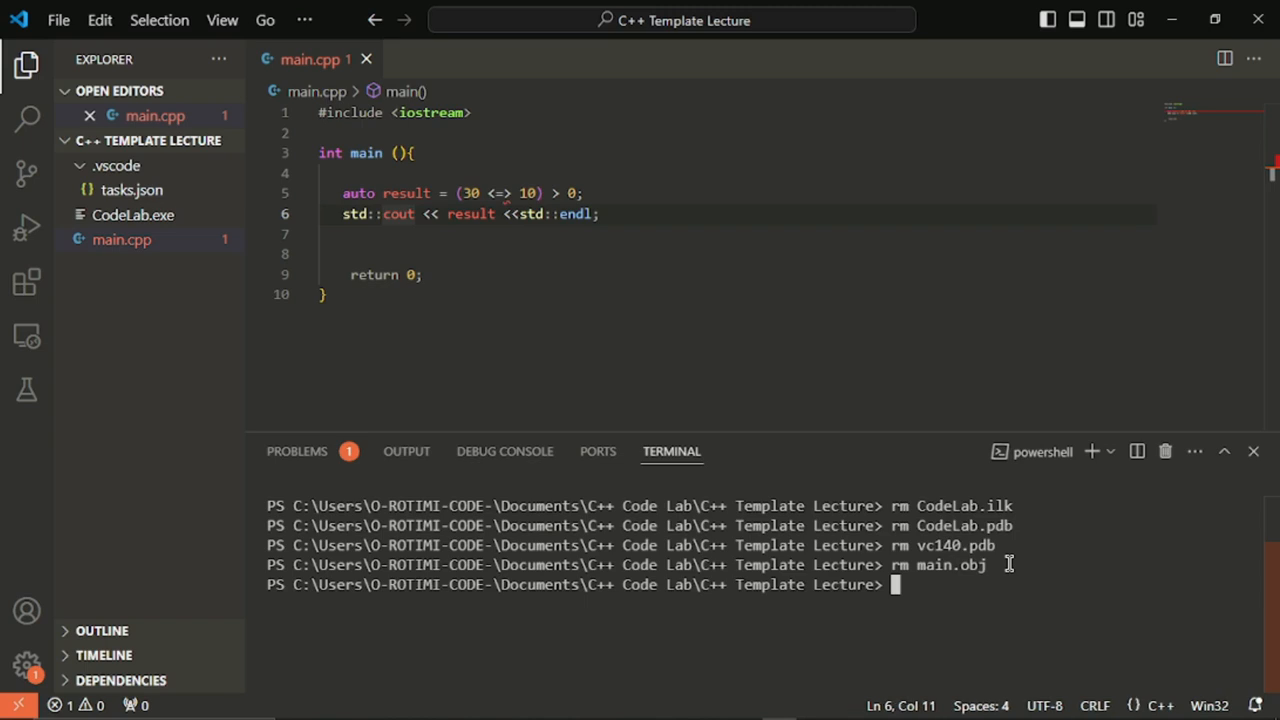
text(rm CodeLab)
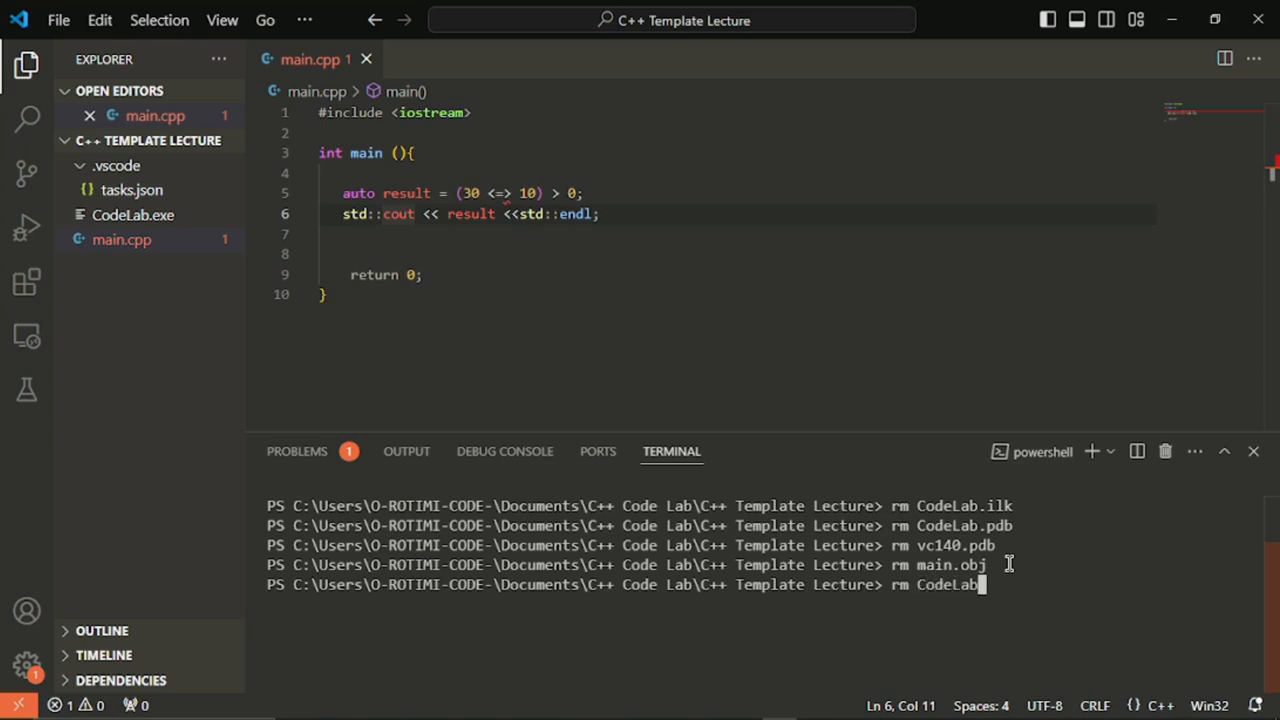
text(.exe)
key(Return)
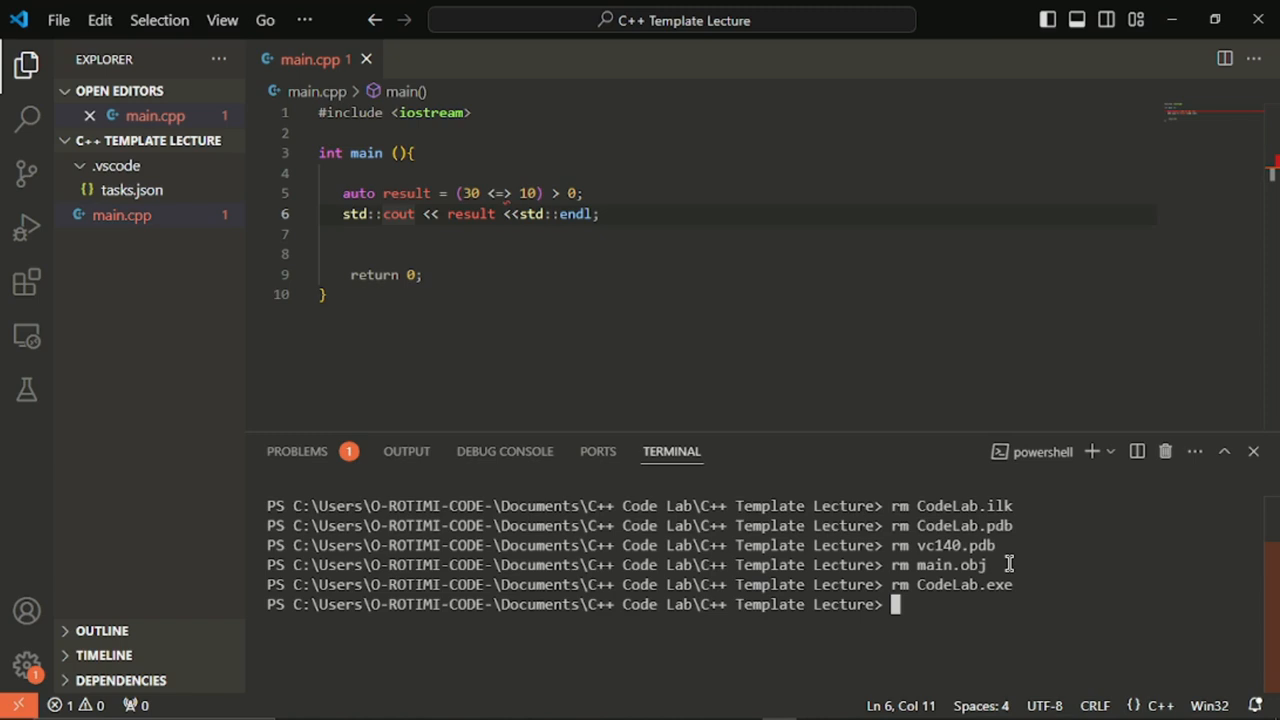
Clear the PowerShell terminal and close it with the exit command
text(cls)
key(Return)
text(eix)
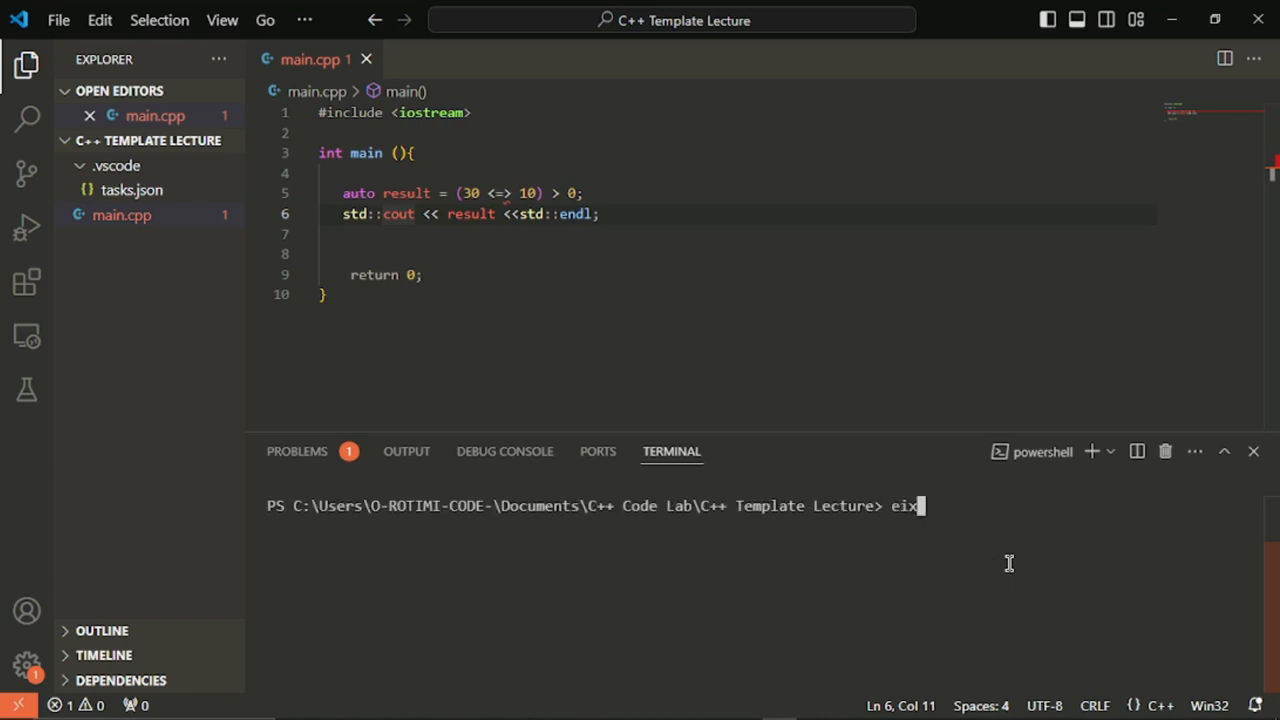
key(BackSpace)
key(BackSpace)
text(xit)
key(Return)
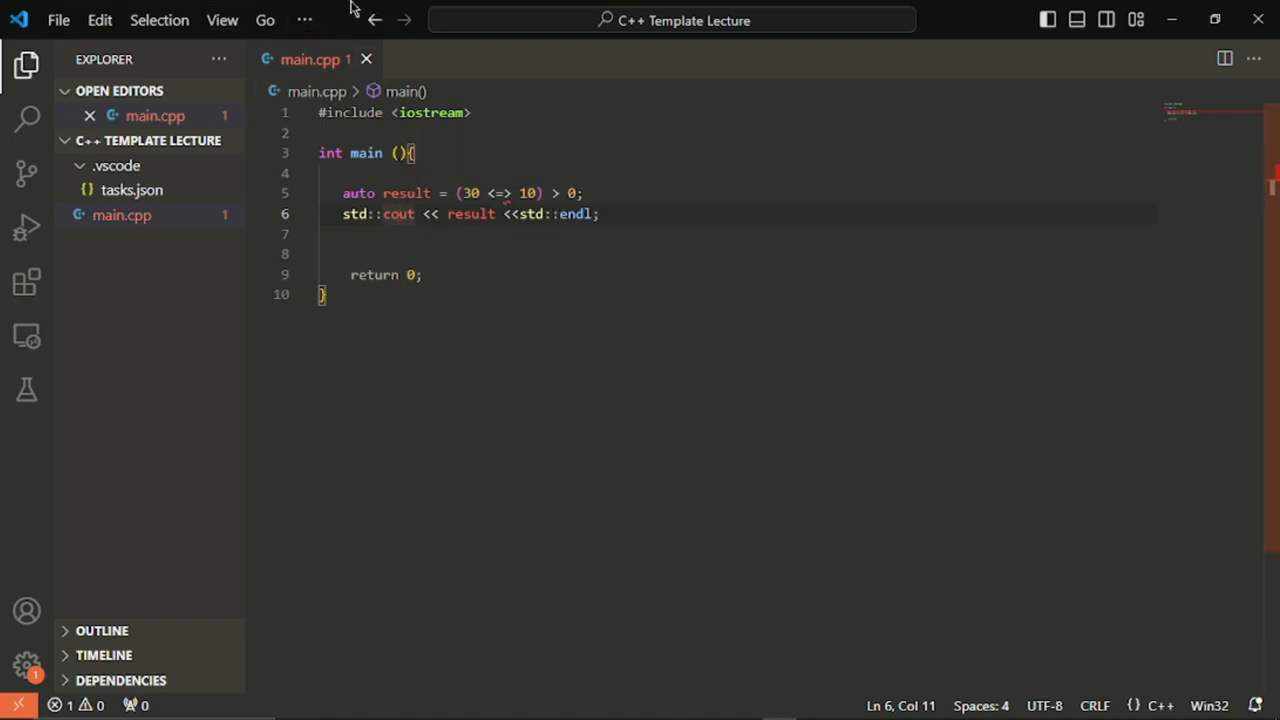
Run the "C/C++: Edit Configurations (UI)" command to open the IntelliSense configurations editor
click(306, 20)
mouse_move(229, 27)
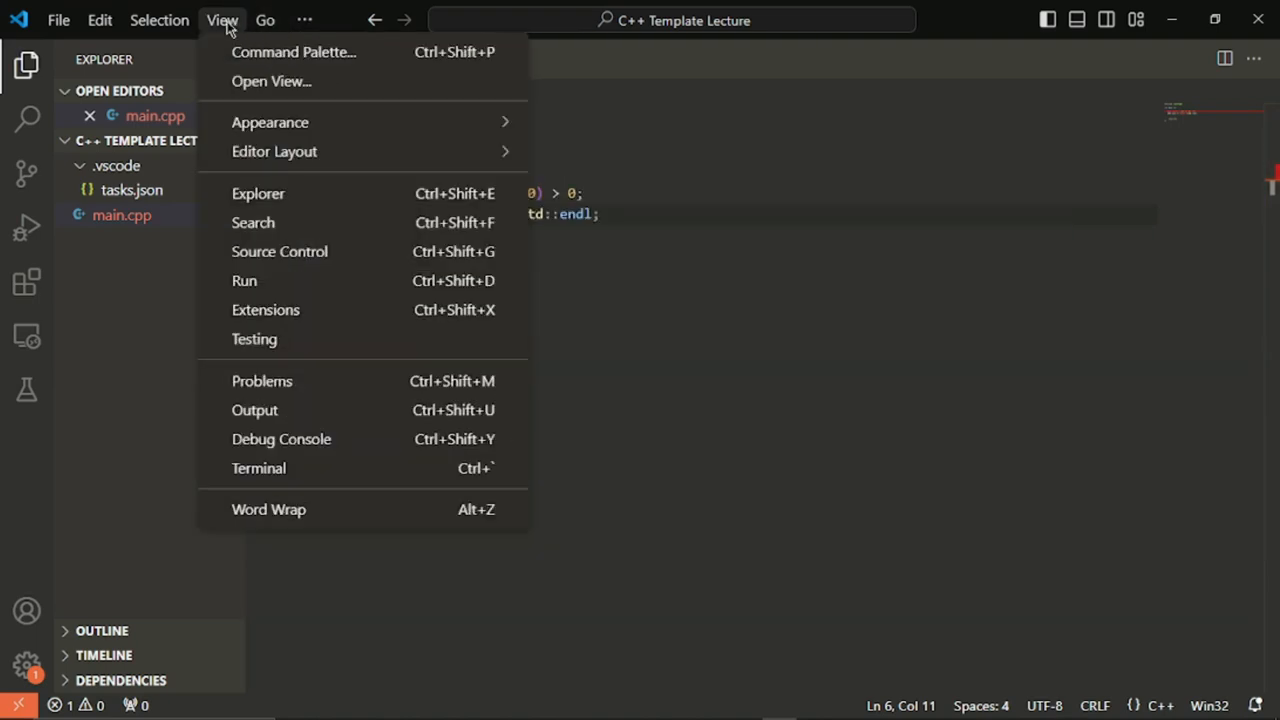
click(330, 55)
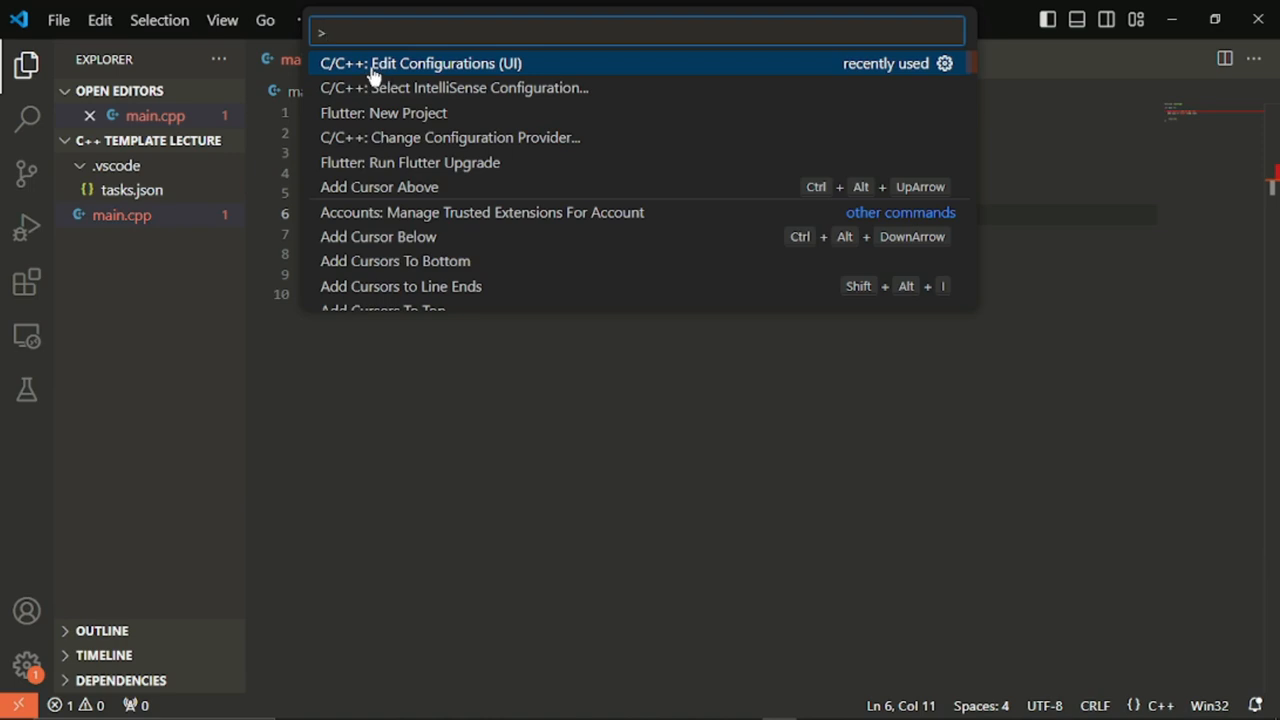
click(372, 66)
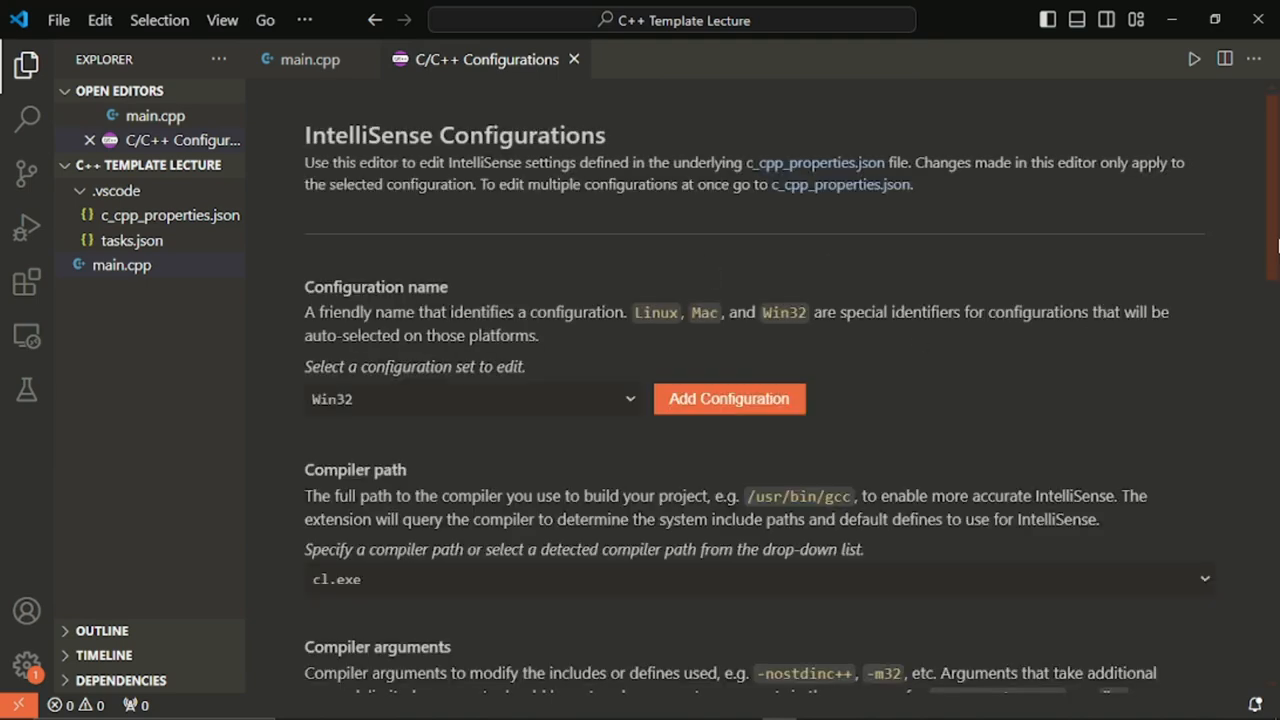
Examine the detected compilers offered for the compiler path, keeping cl.exe
drag(1278, 200, 1278, 320)
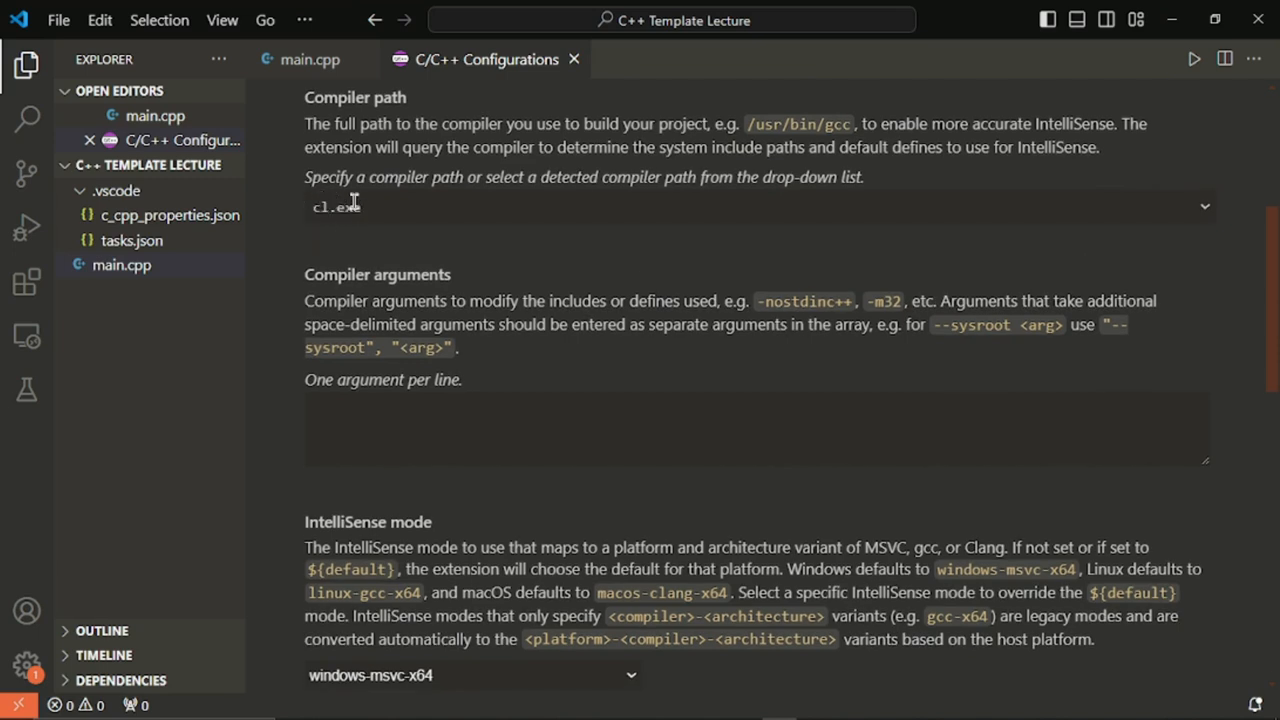
click(954, 216)
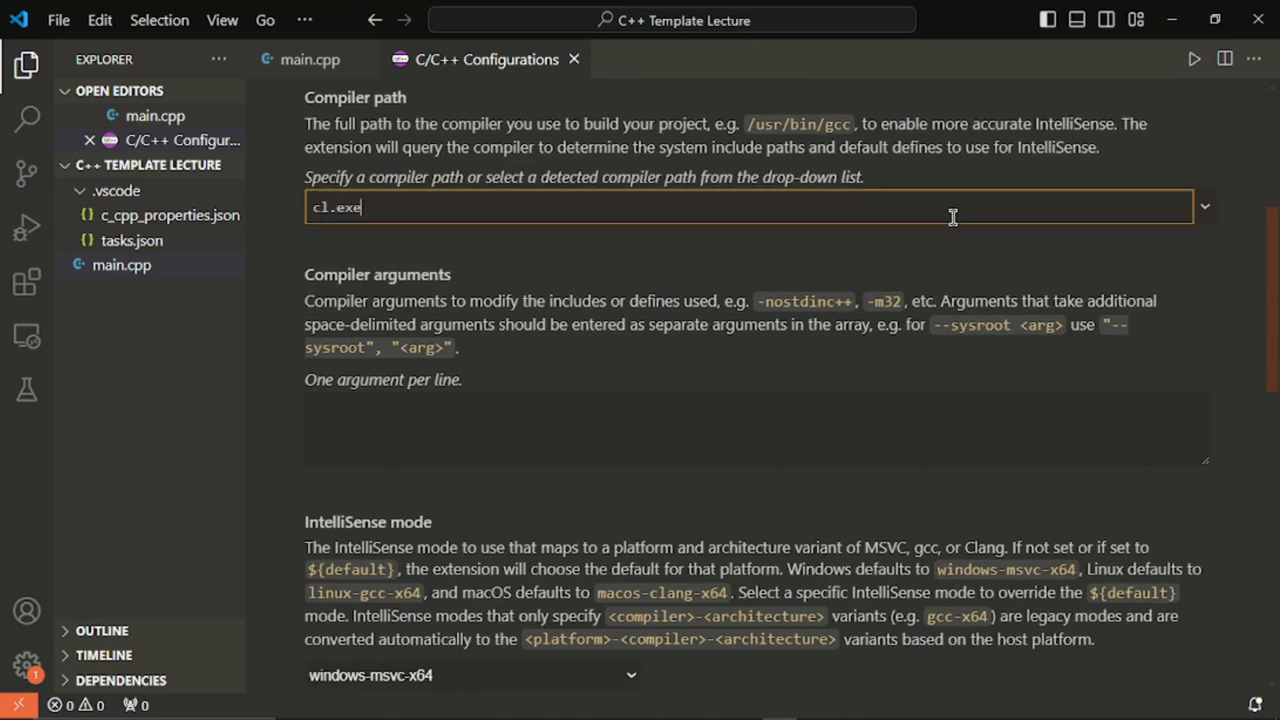
click(1207, 208)
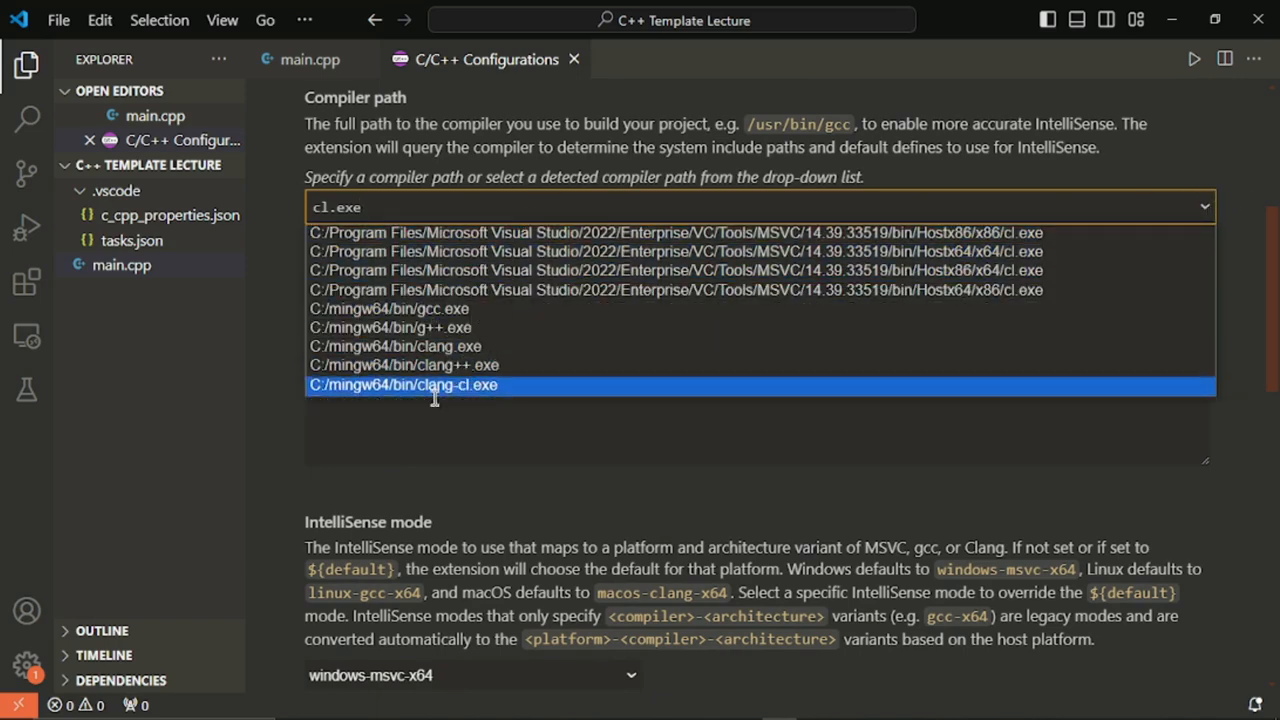
click(1240, 163)
Set the C++ standard of the Win32 IntelliSense configuration to c++23
drag(1277, 257, 1275, 534)
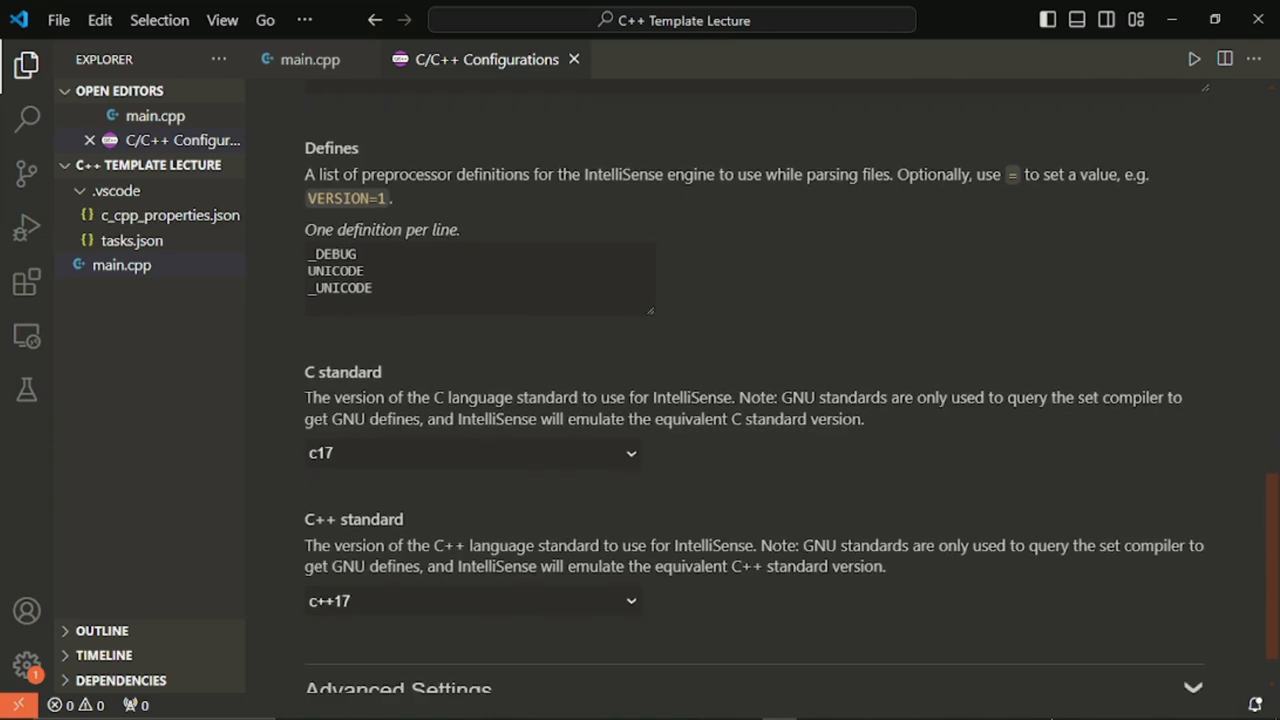
click(744, 706)
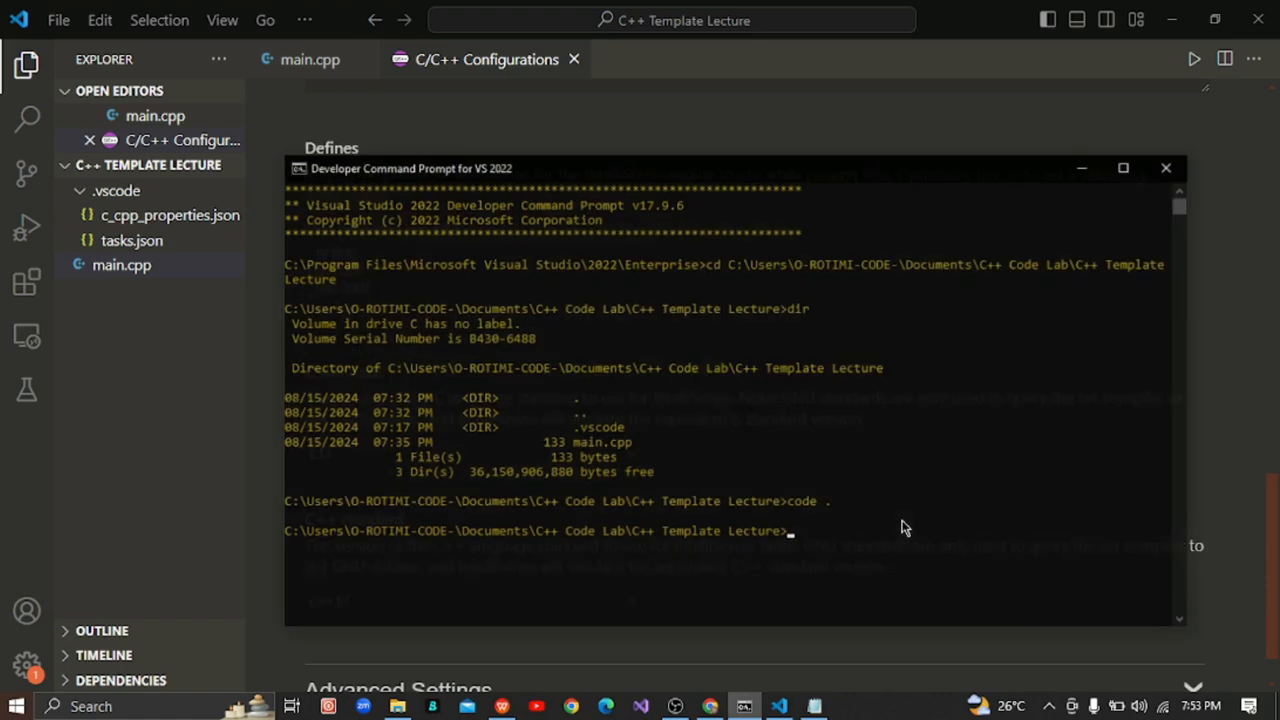
click(1085, 160)
scroll(1066, 506, down, 1)
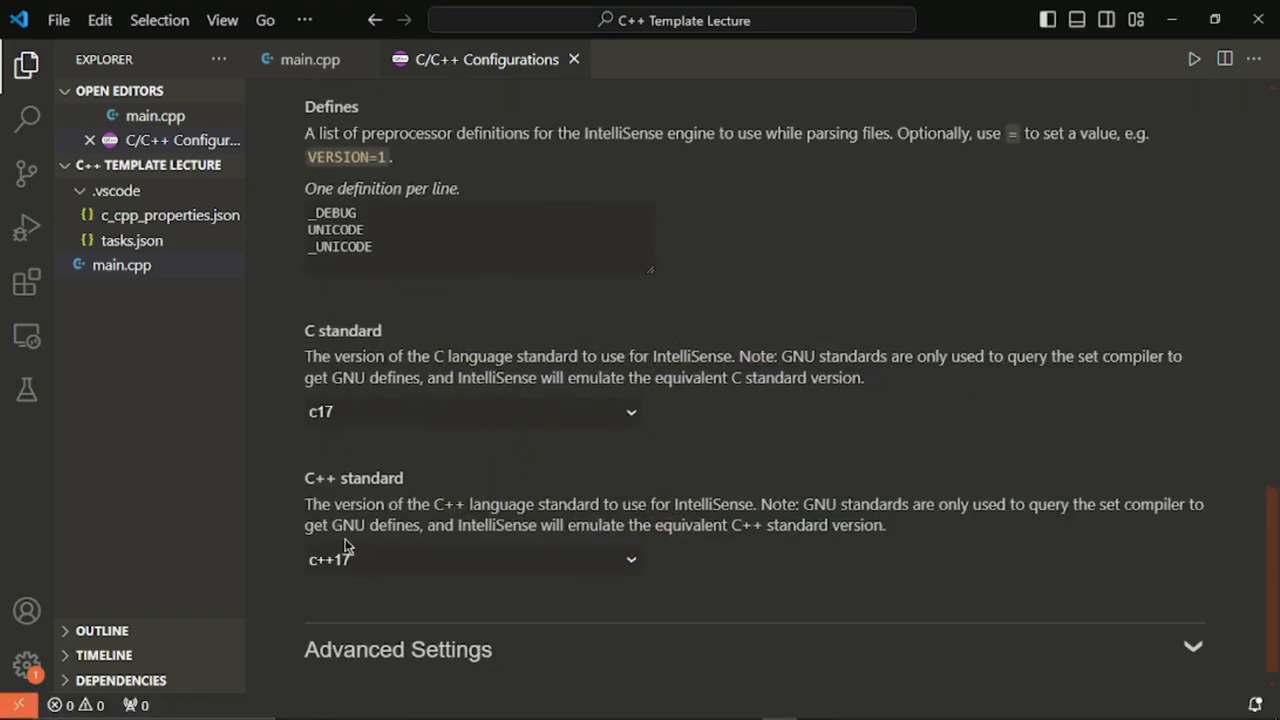
triple_click(444, 476)
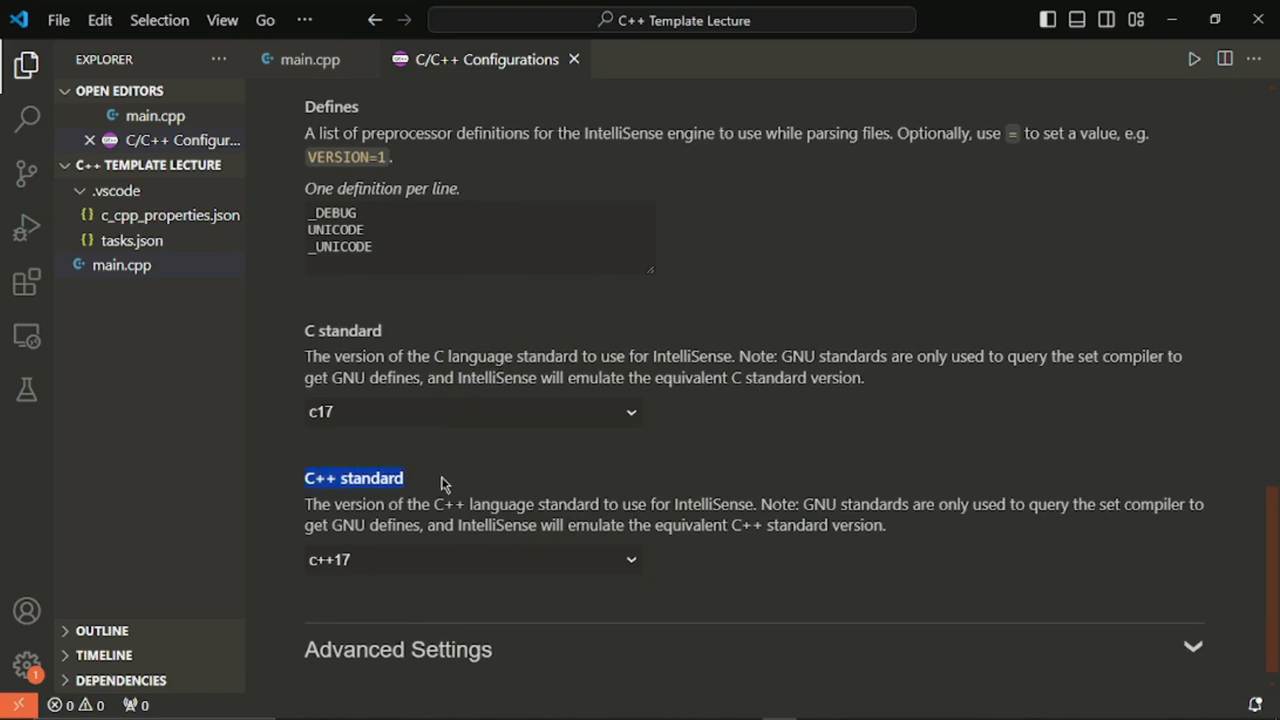
click(374, 560)
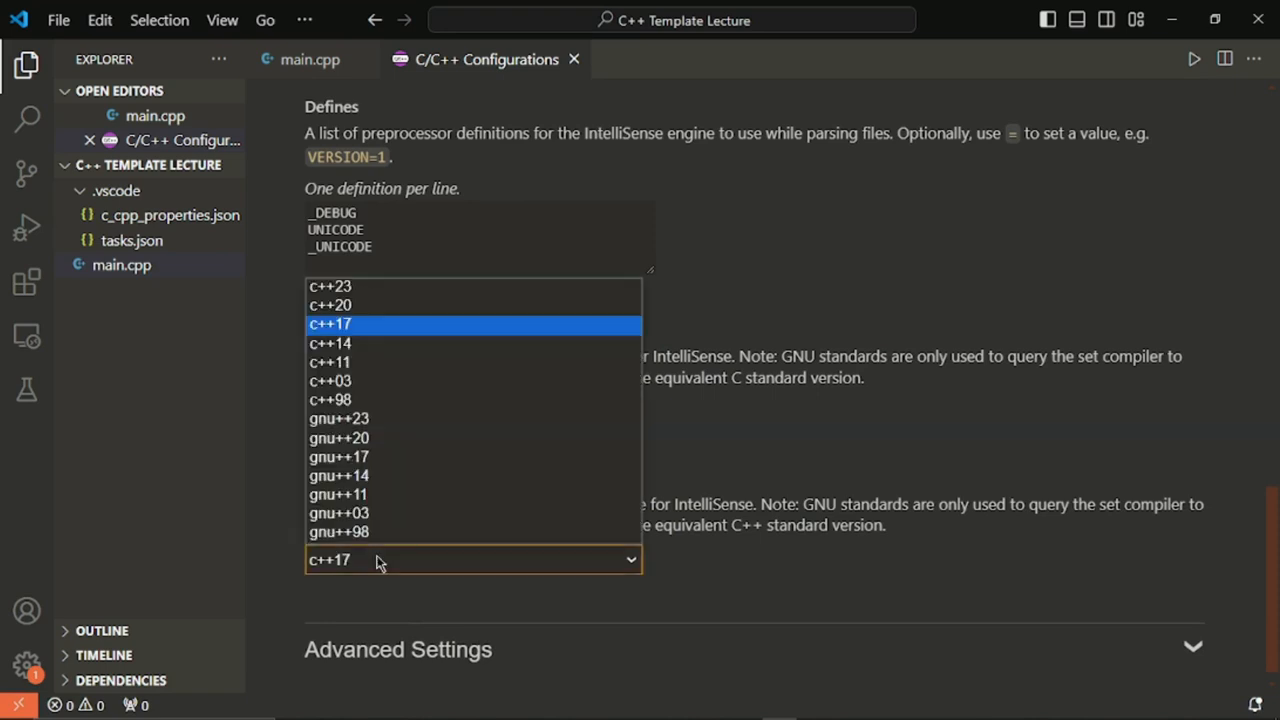
click(333, 290)
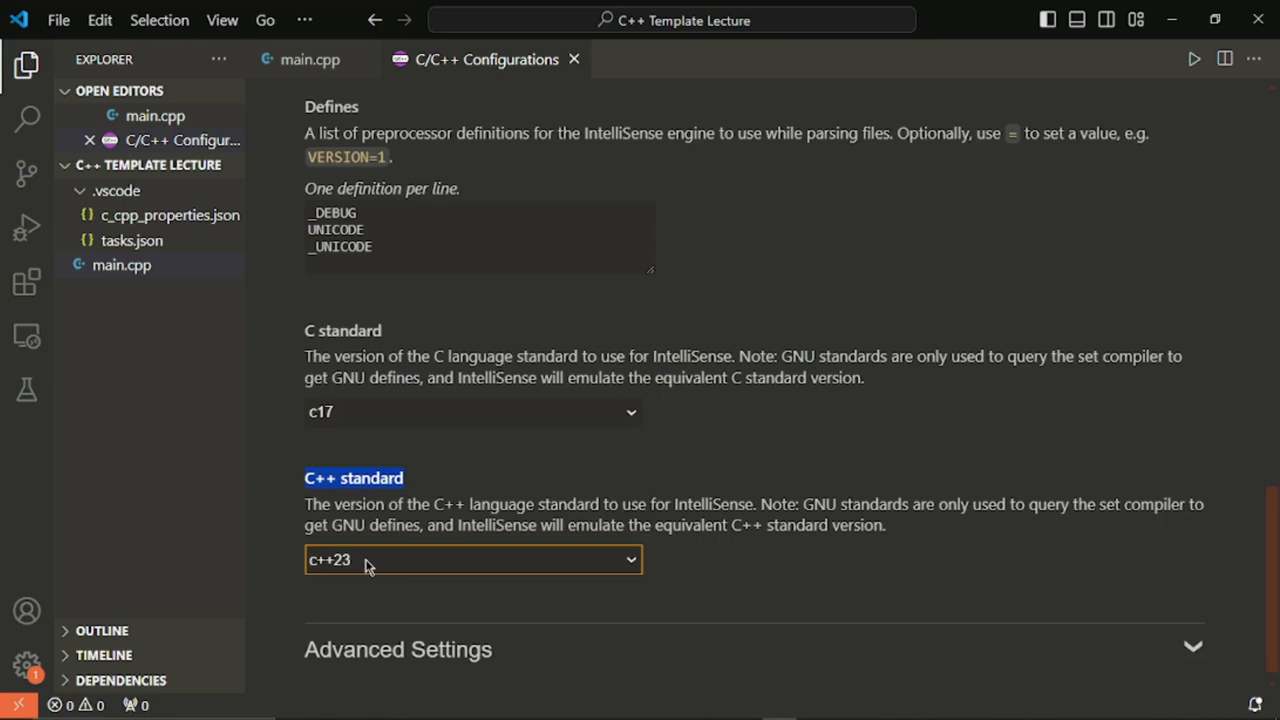
click(421, 537)
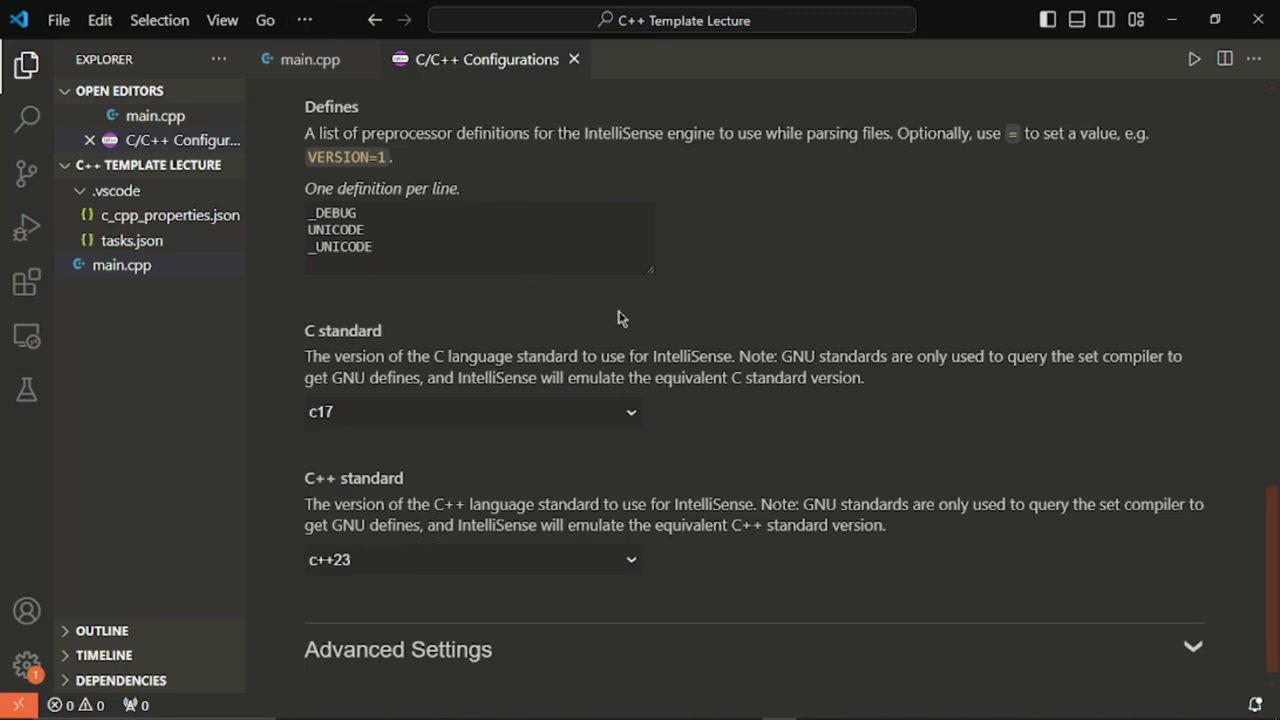
drag(1276, 592, 1268, 302)
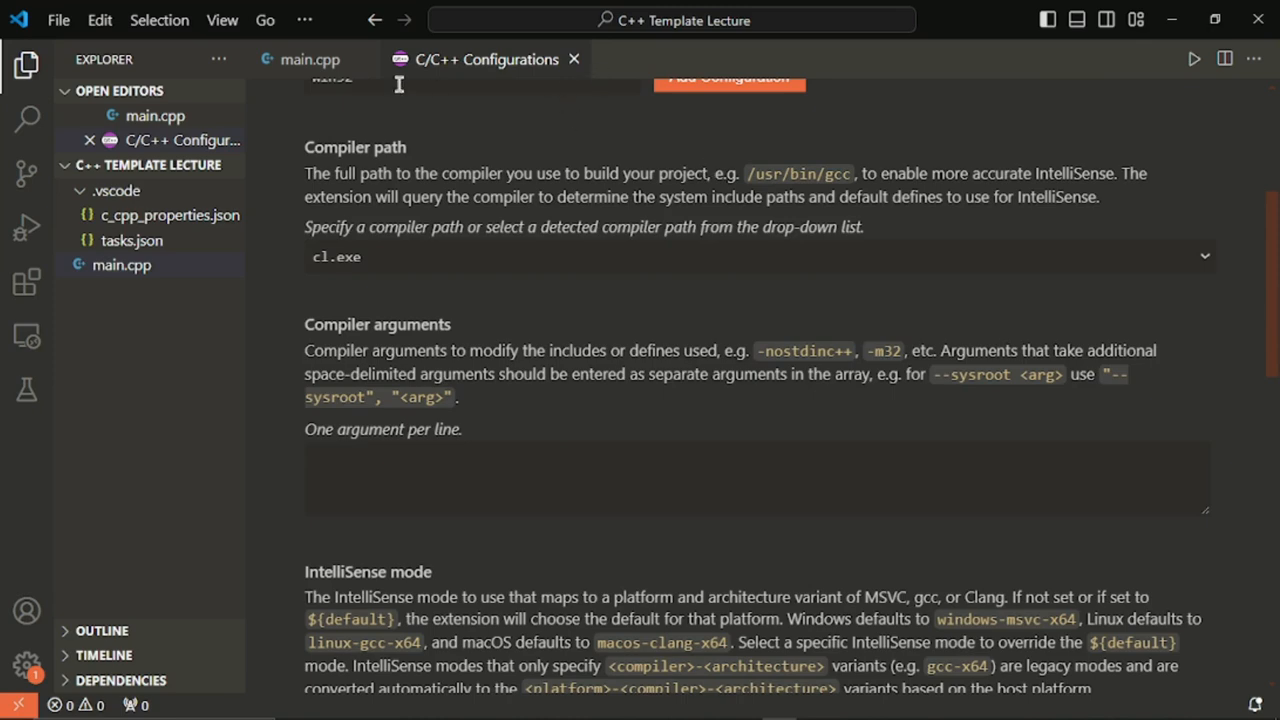
Close the C/C++ Configurations editor and return to main.cpp
drag(1277, 352, 1260, 270)
scroll(1260, 270, up, 1)
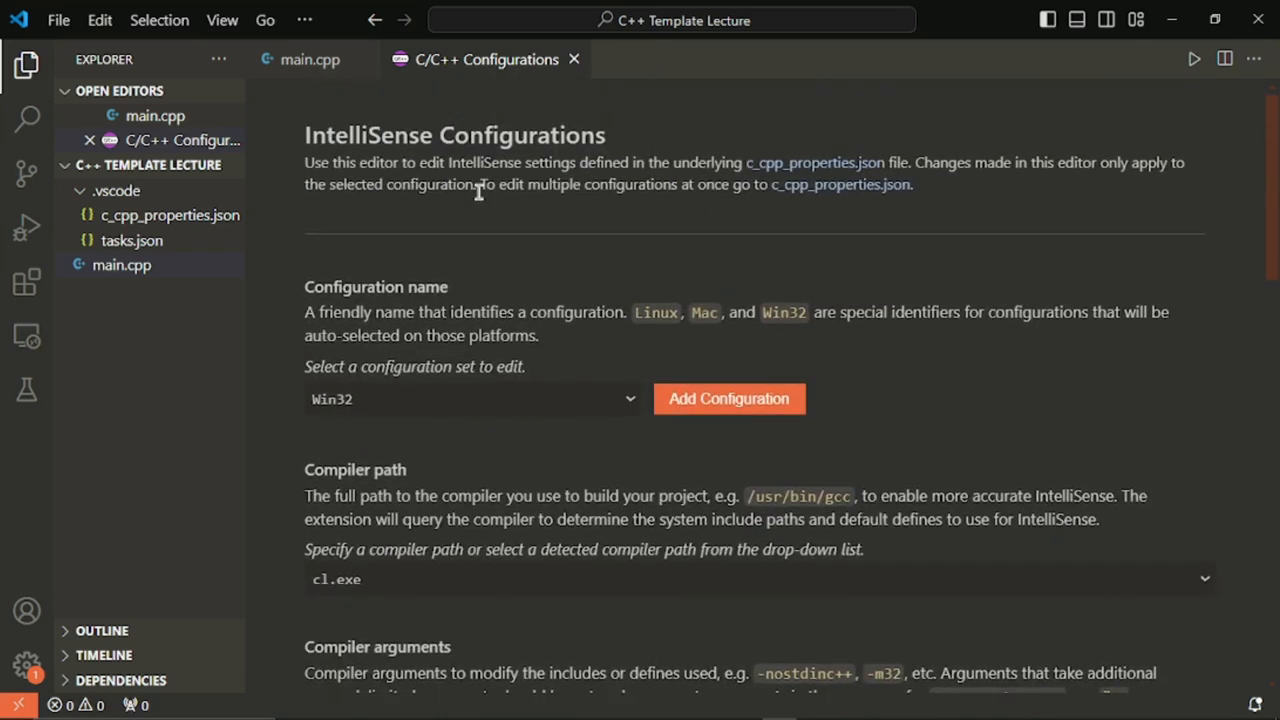
click(575, 61)
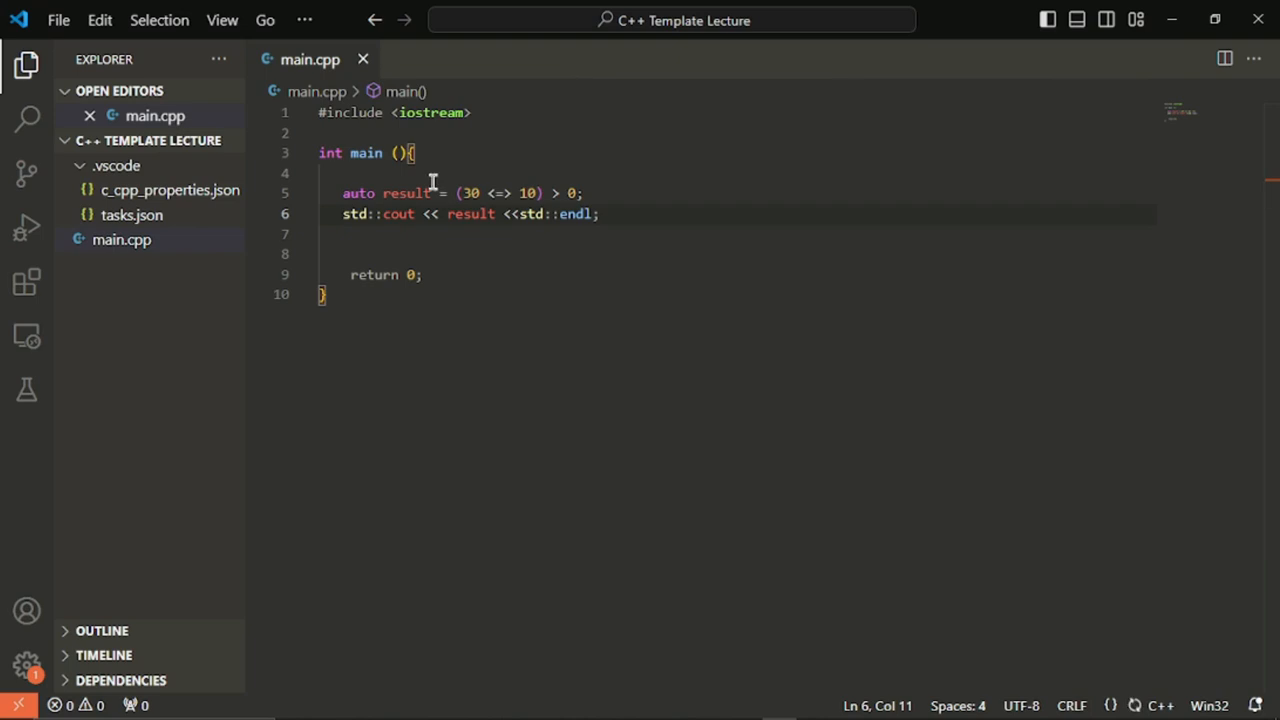
triple_click(350, 152)
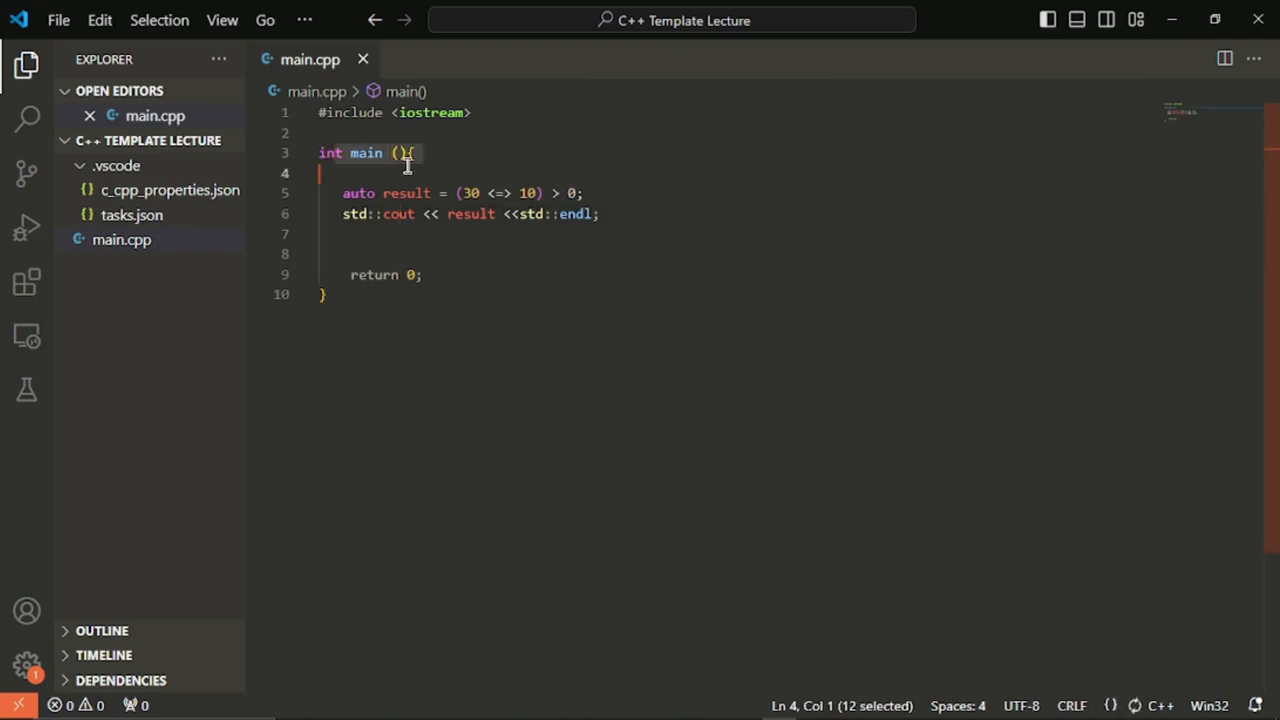
drag(383, 193, 441, 214)
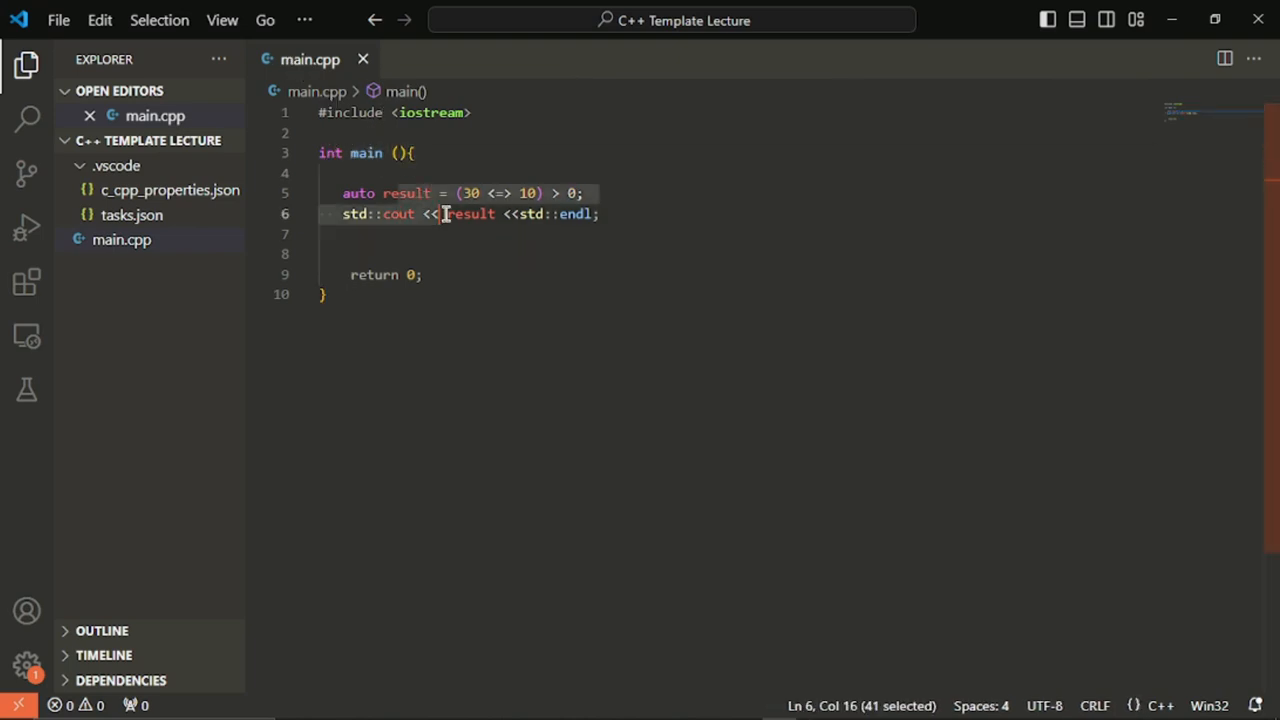
click(518, 300)
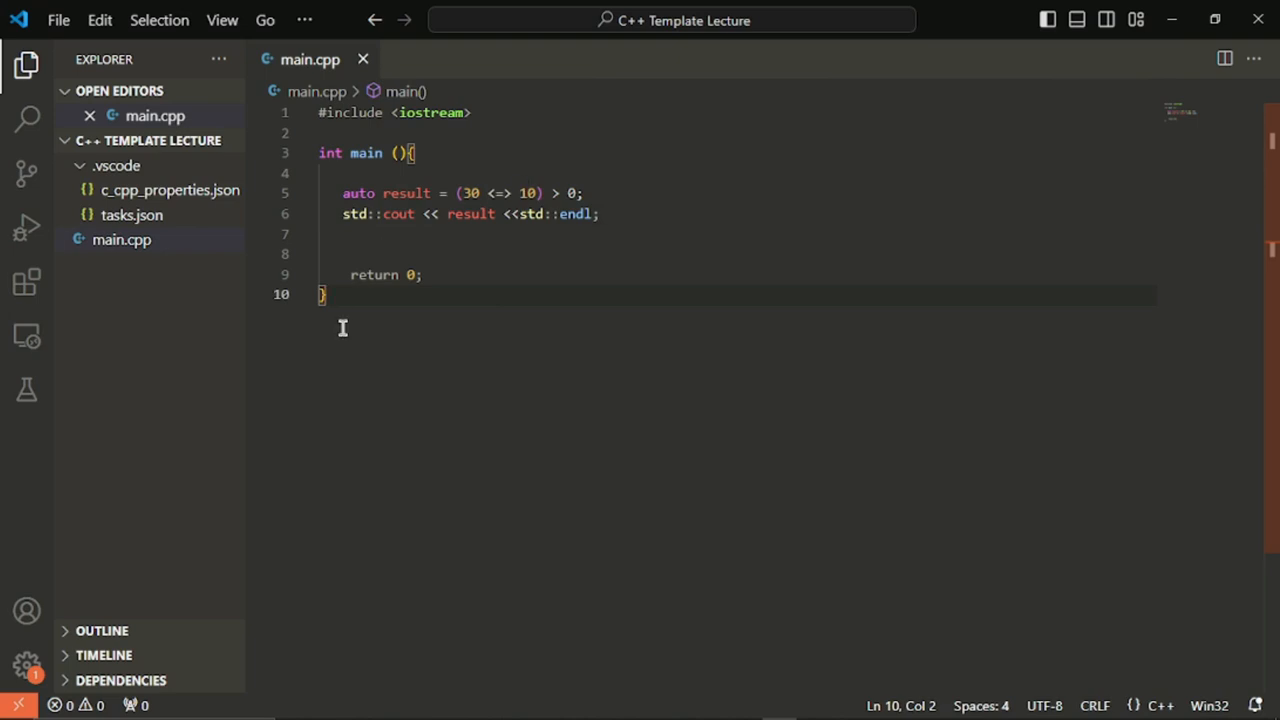
drag(342, 328, 265, 20)
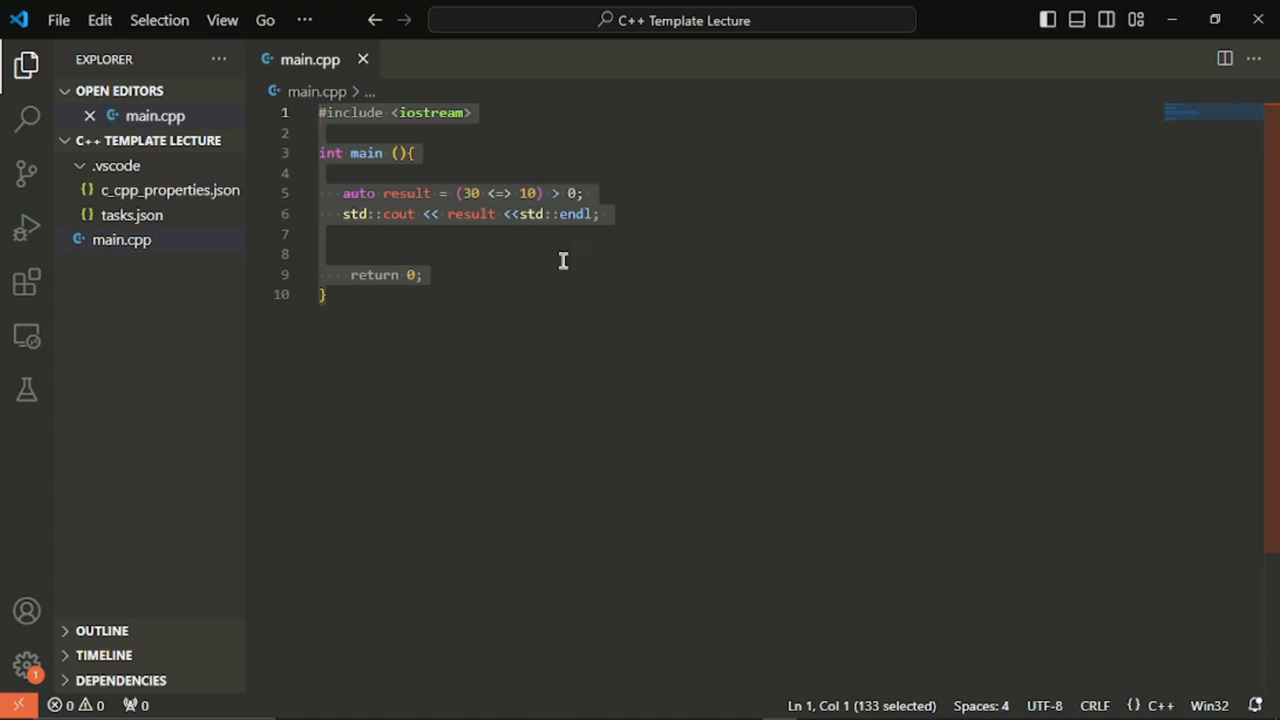
Collapse the .vscode folder in the project tree, save main.cpp and clear the code selection
mouse_move(376, 217)
click(90, 168)
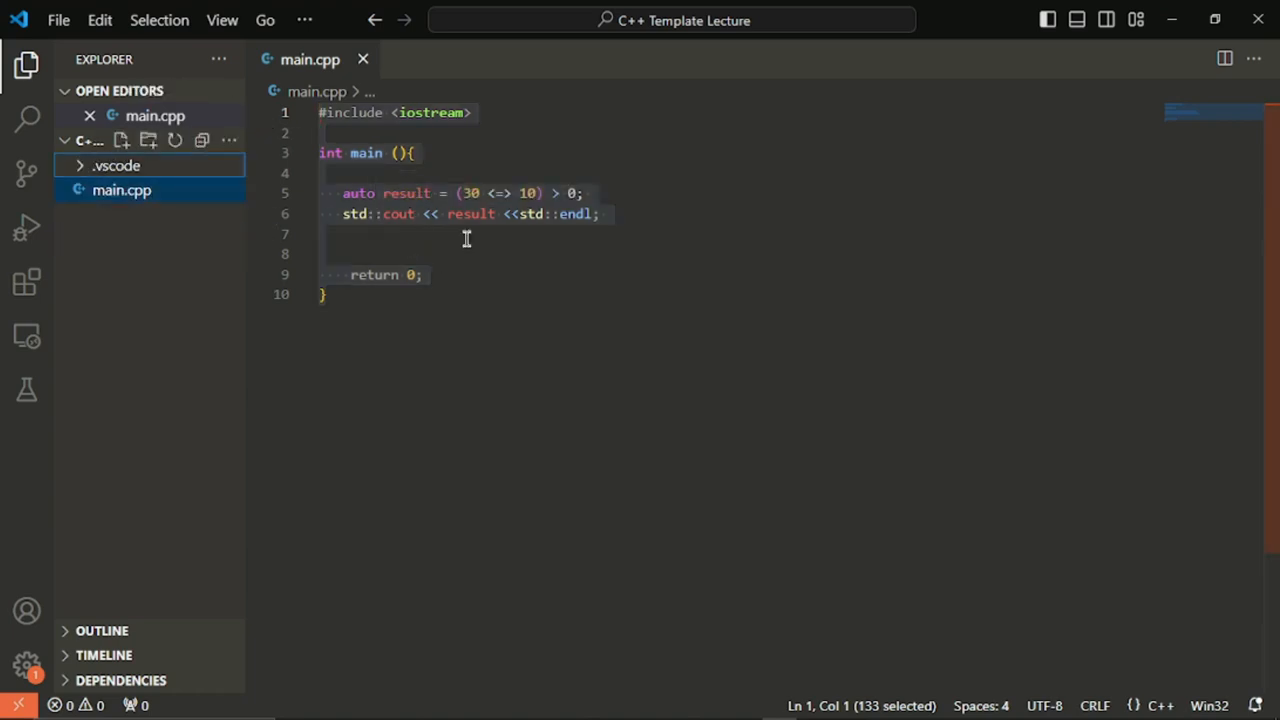
click(59, 22)
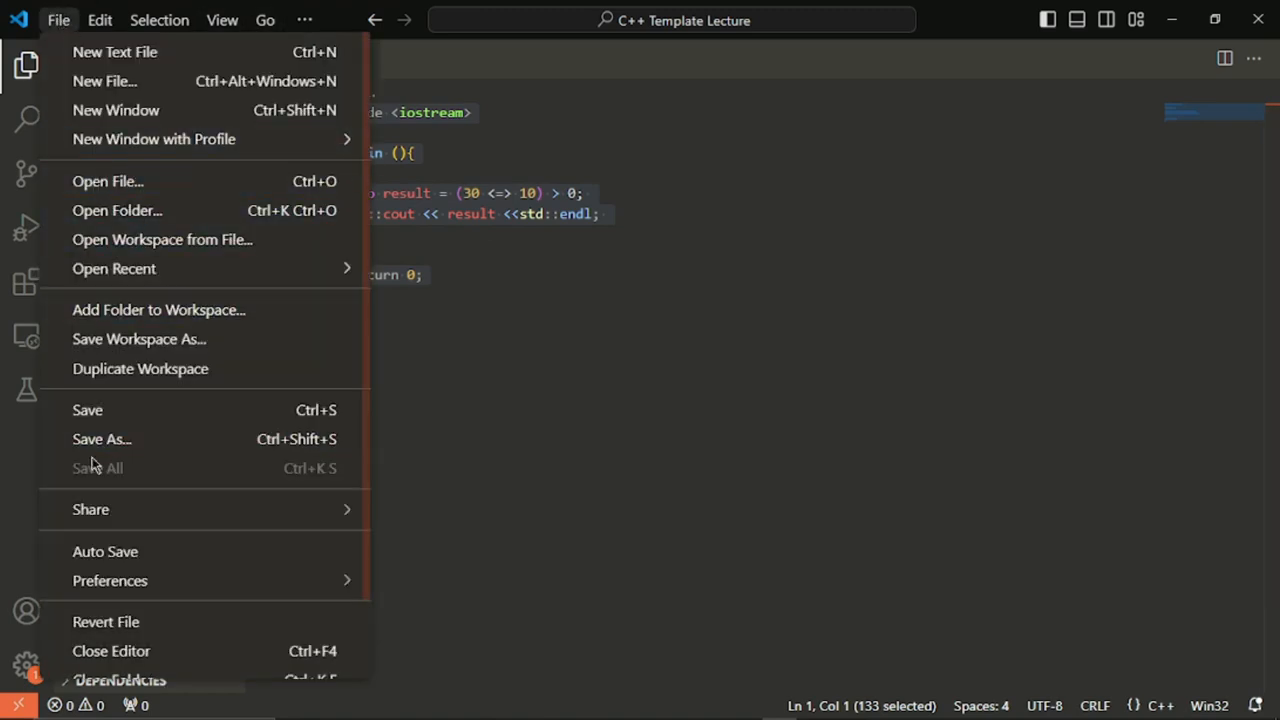
click(129, 417)
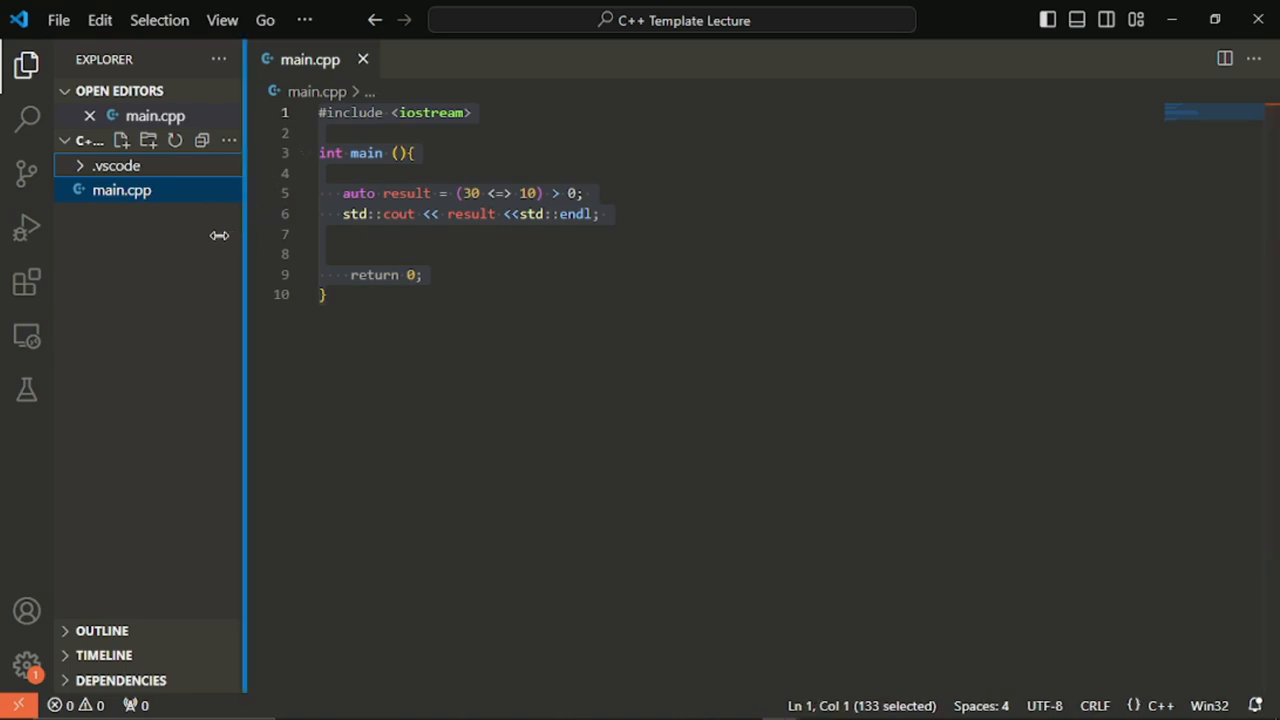
click(668, 320)
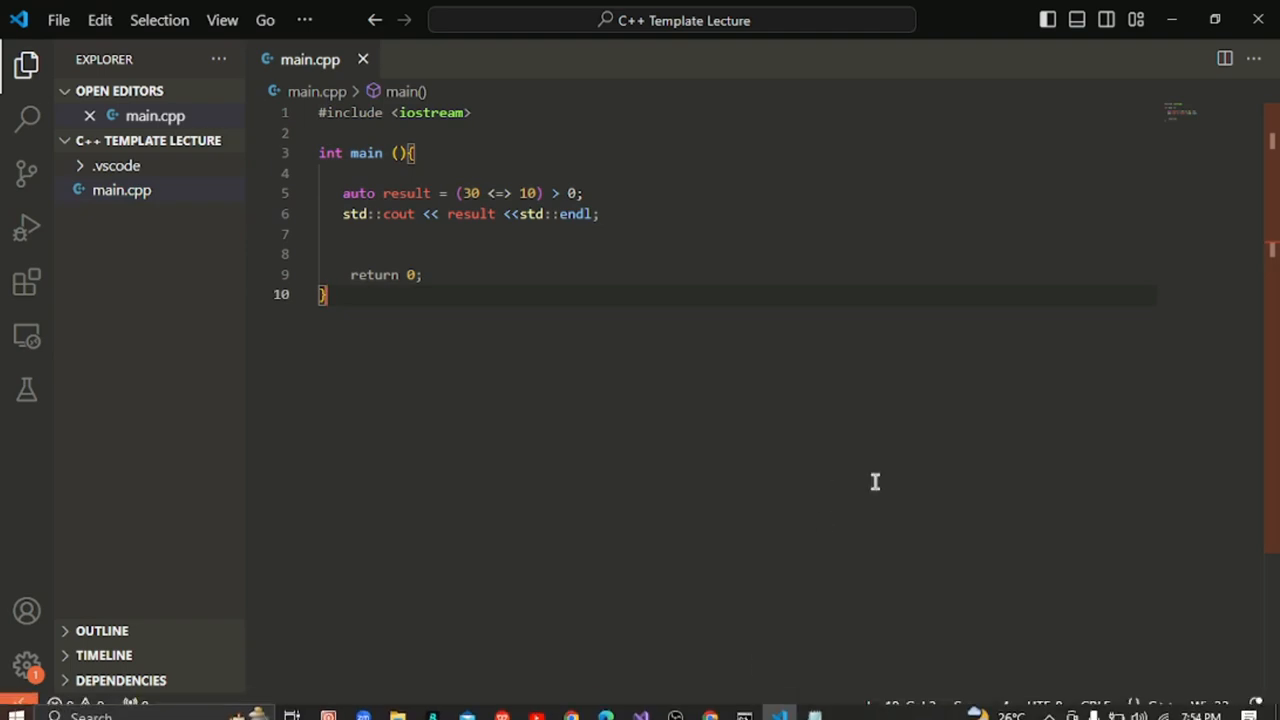
Bring up the Developer Command Prompt for VS 2022 window and close it
click(745, 706)
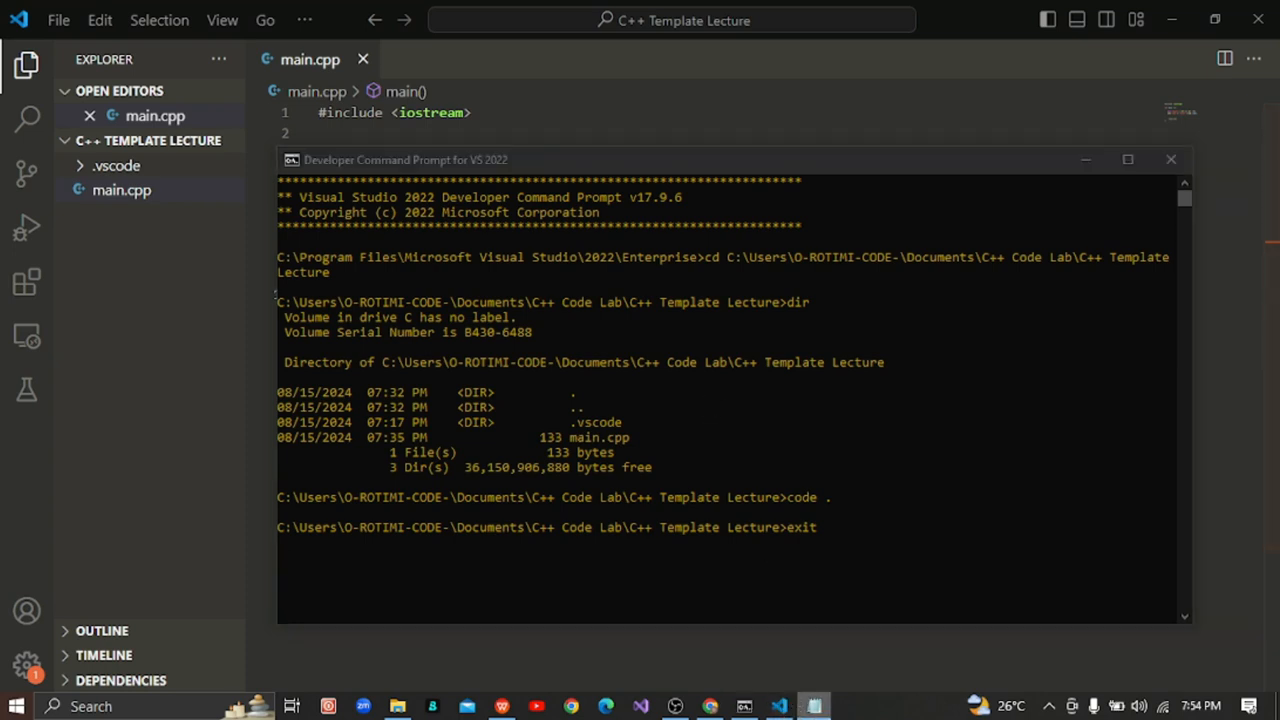
click(812, 707)
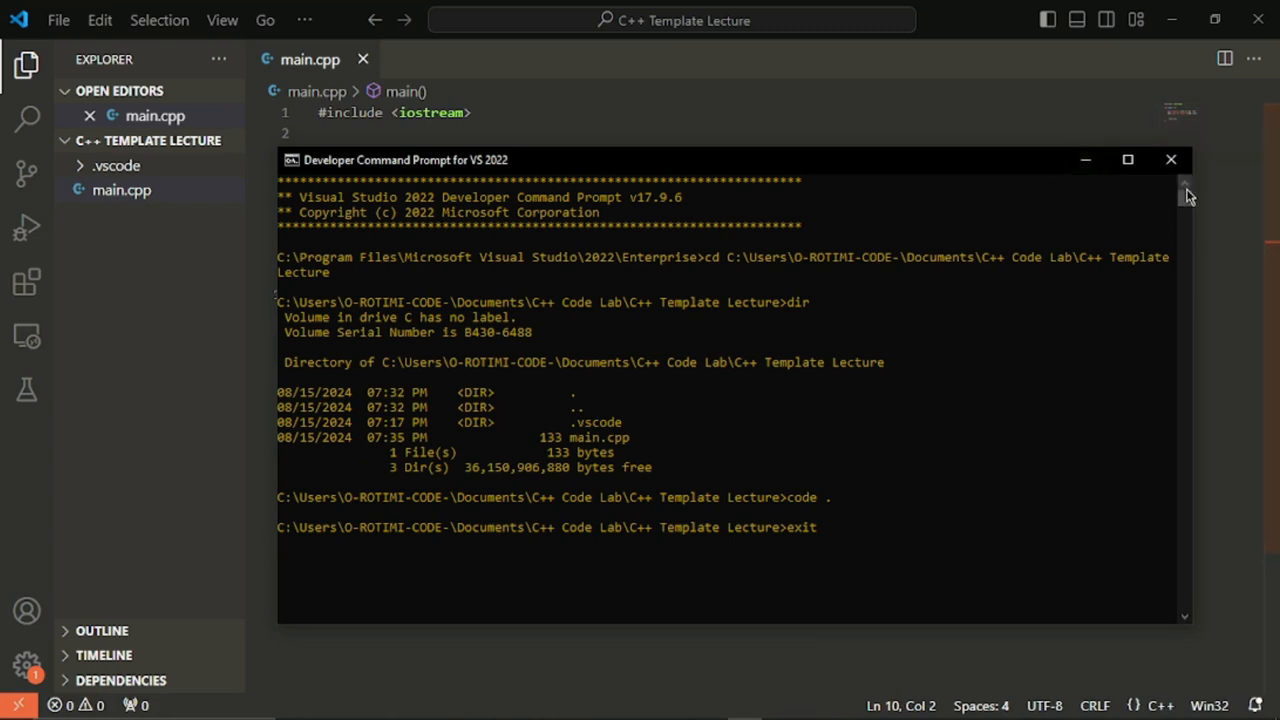
drag(1186, 191, 1186, 190)
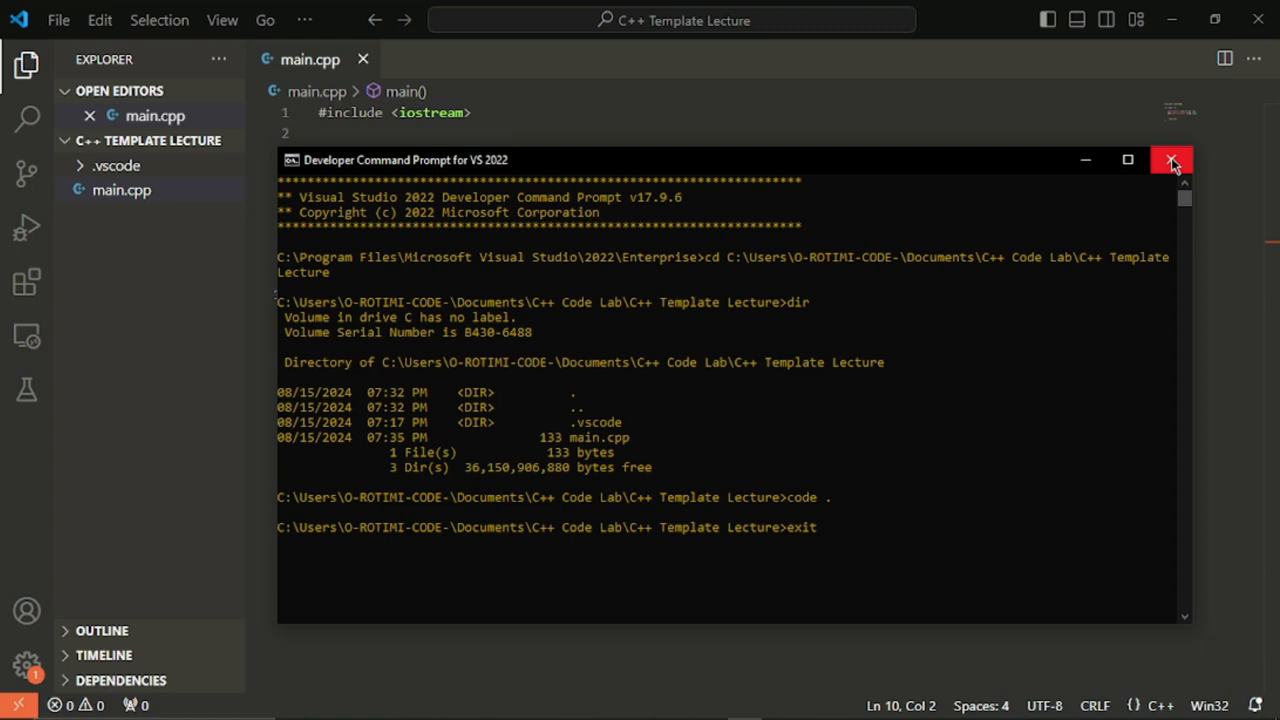
key(Return)
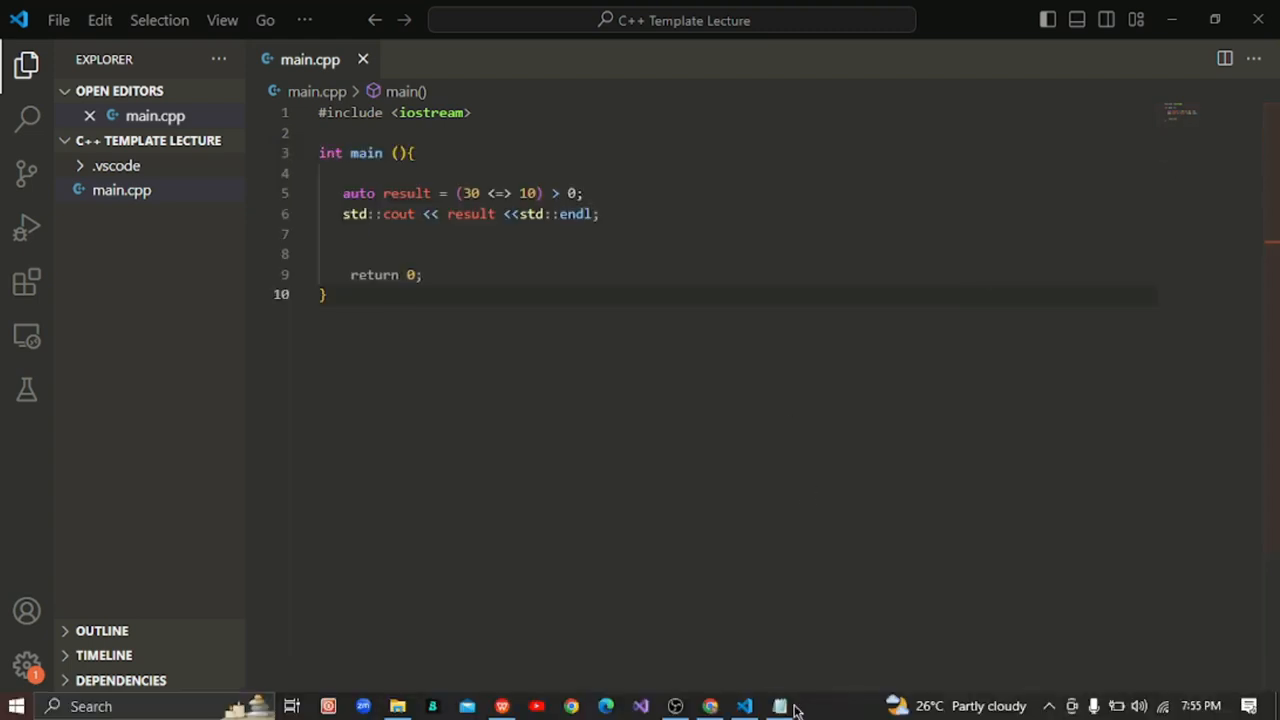
Switch to Notepad, save configuration.txt with the compiler arguments and close it
click(793, 708)
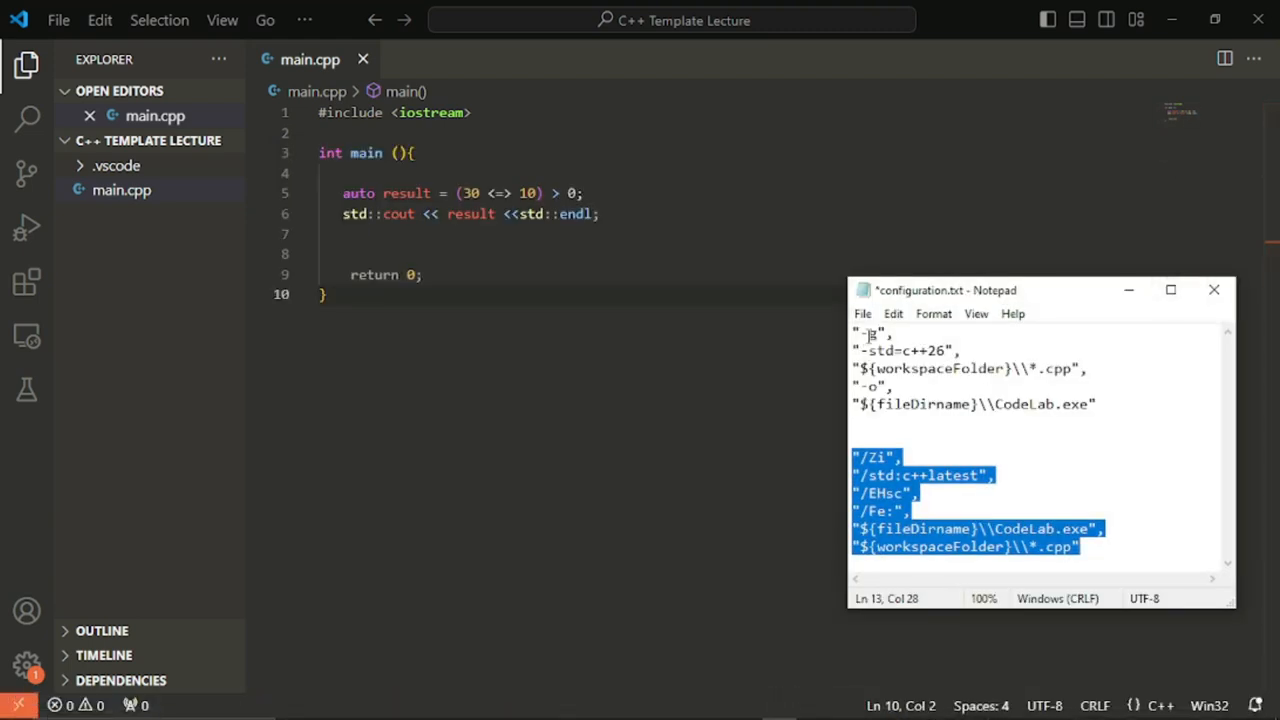
click(862, 313)
click(900, 394)
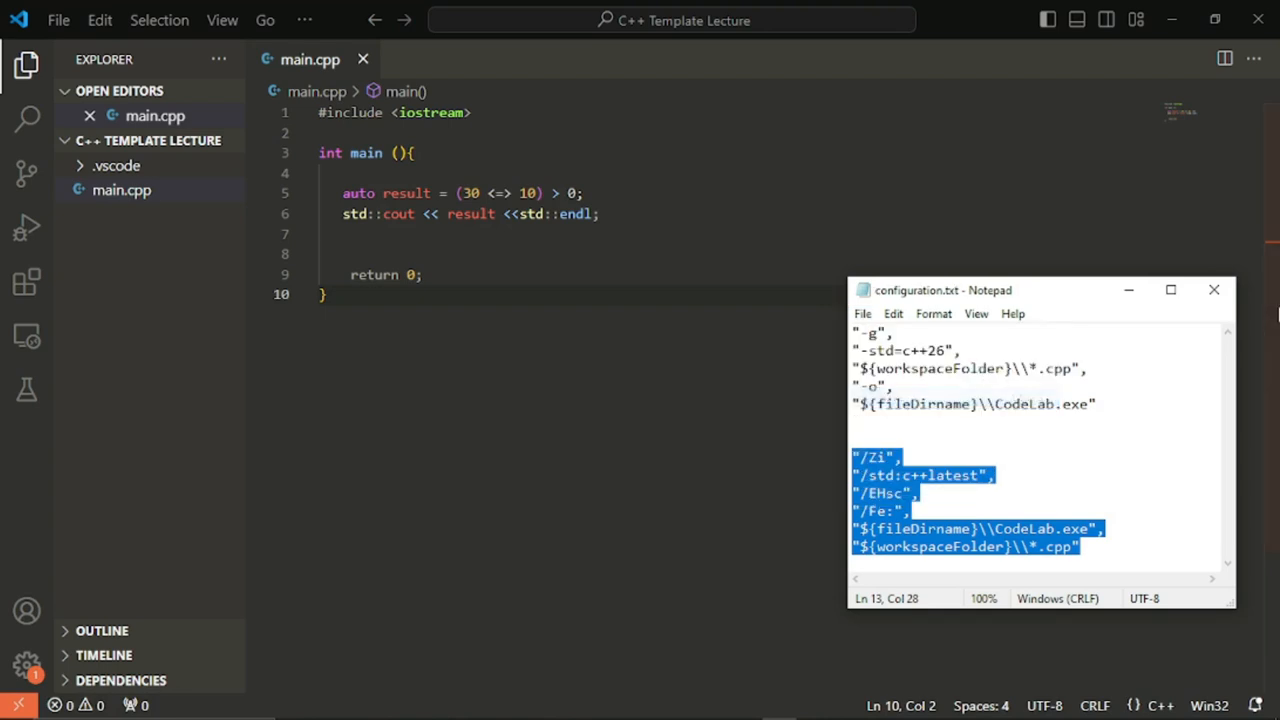
click(1213, 292)
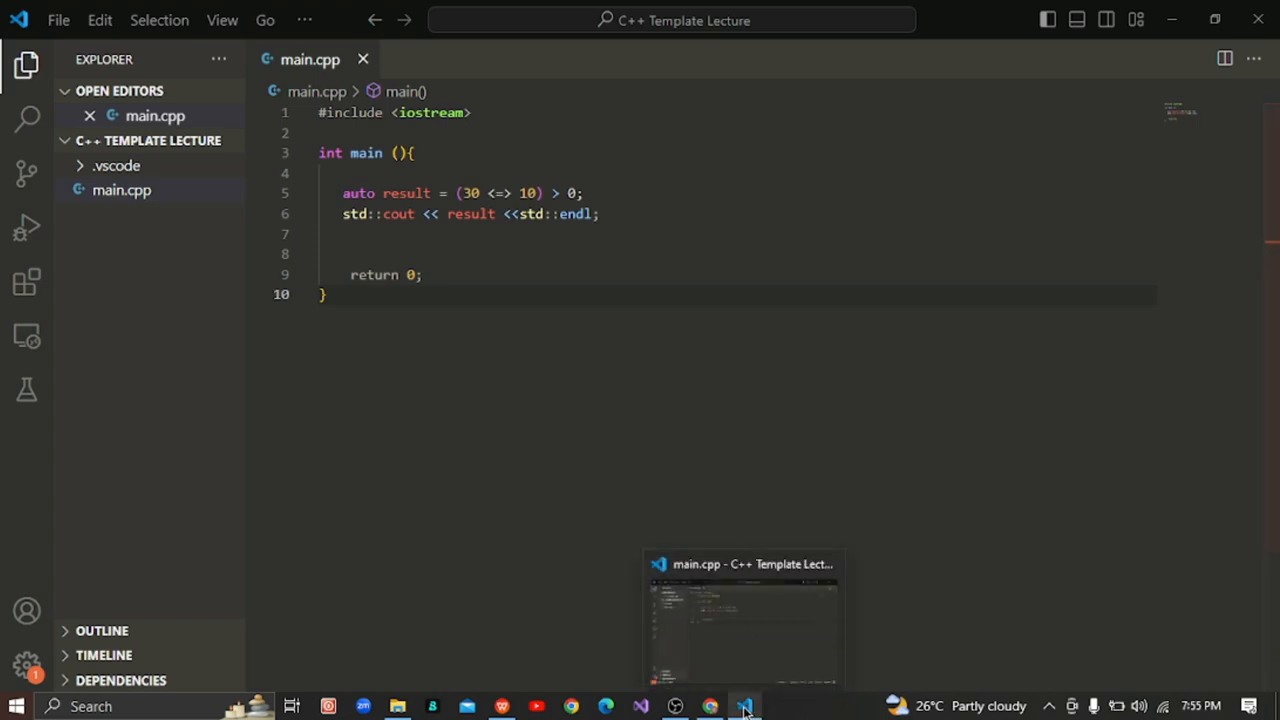
Minimize Visual Studio Code and refresh the Windows desktop twice
click(1171, 12)
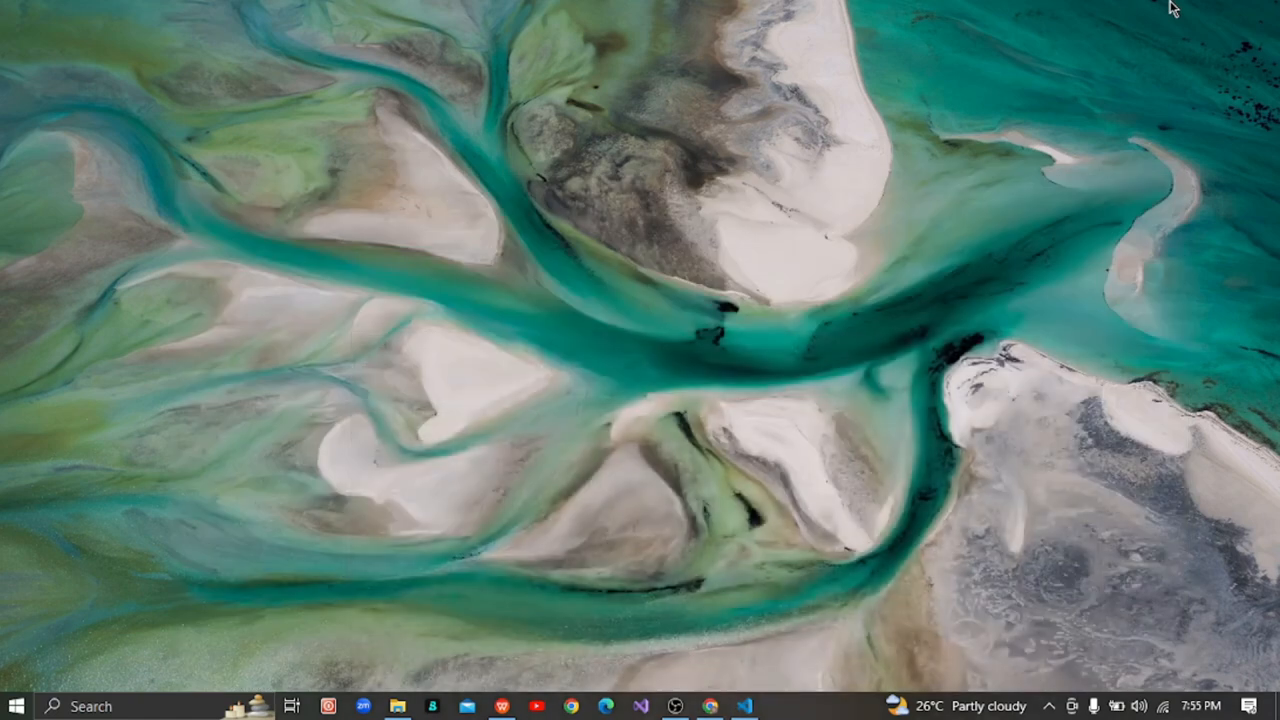
right_click(858, 292)
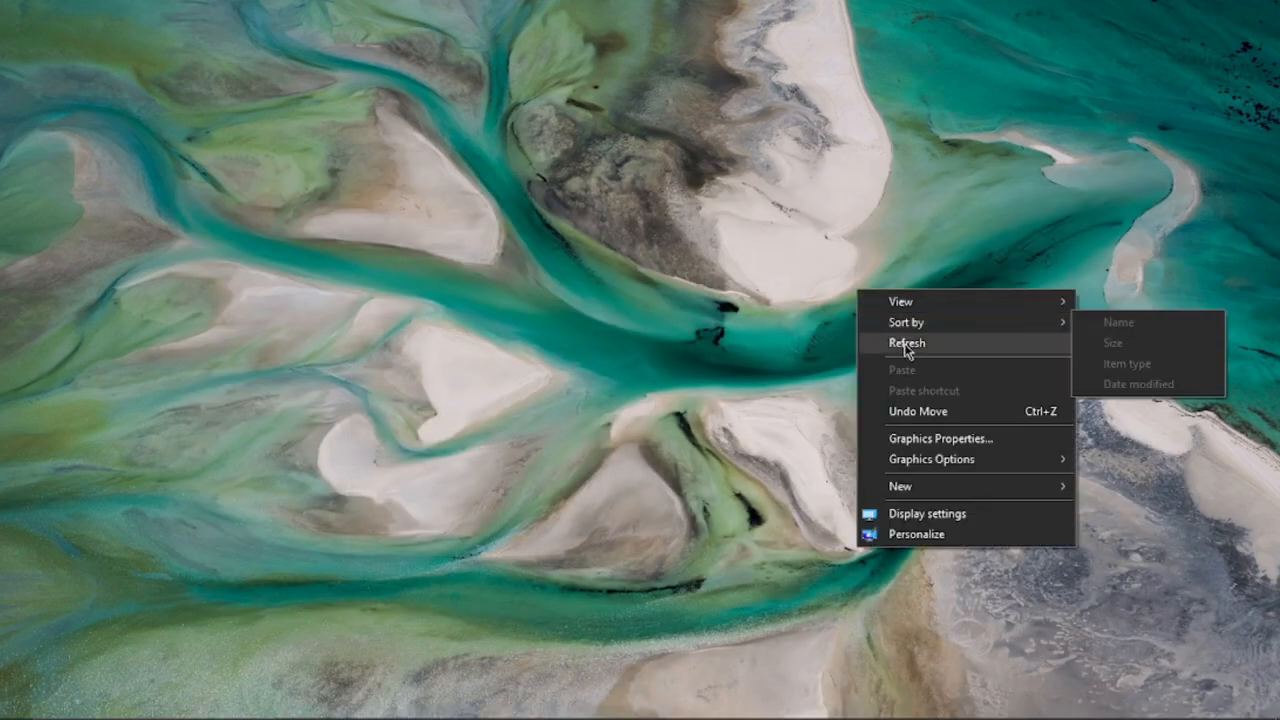
click(906, 344)
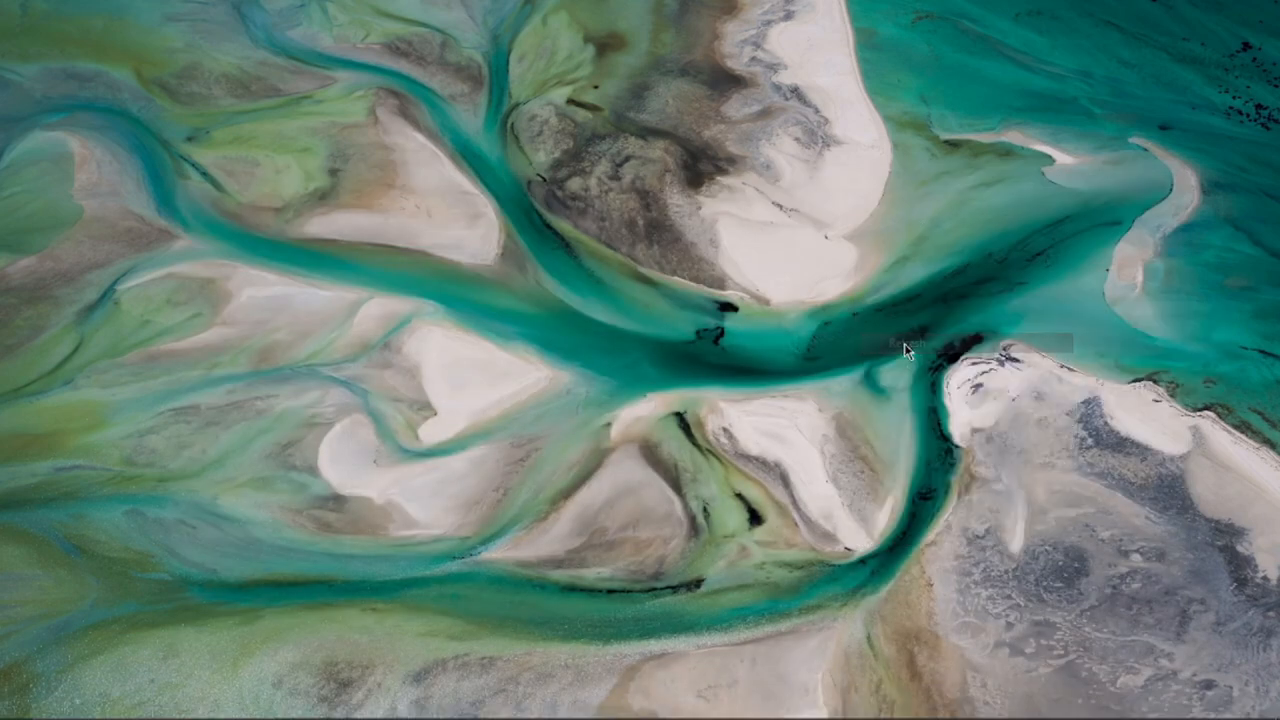
right_click(865, 417)
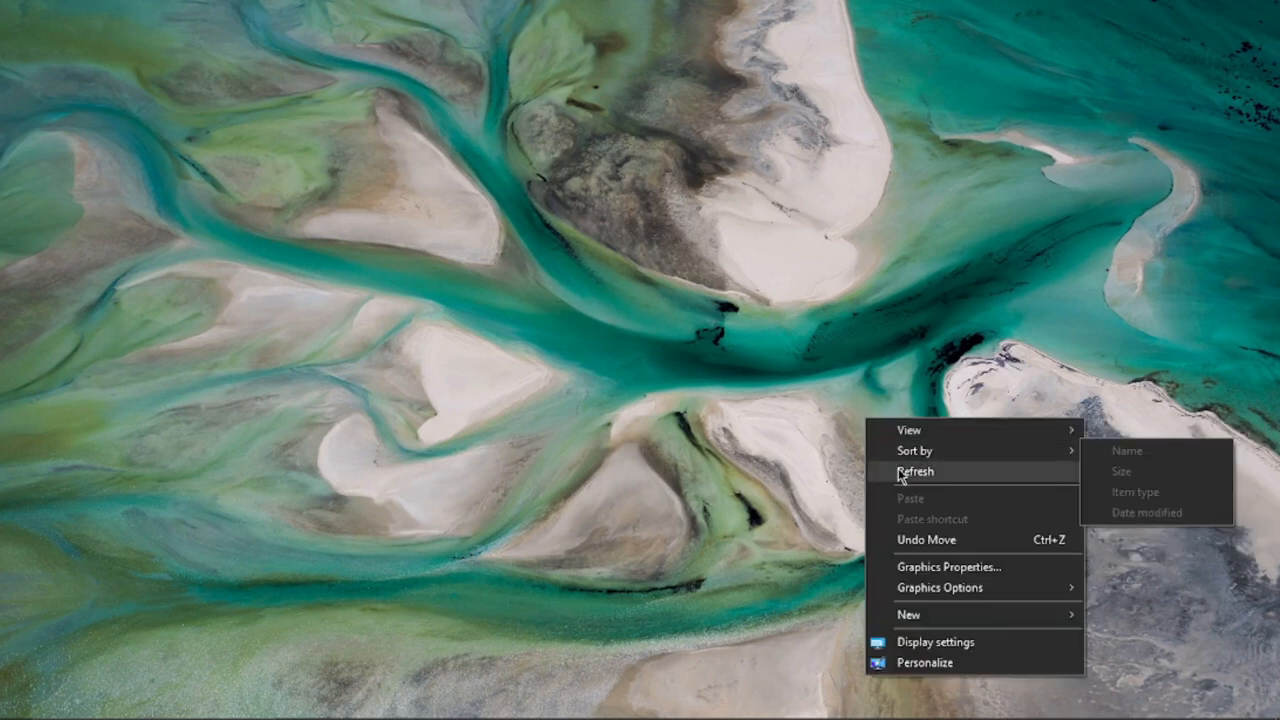
click(898, 468)
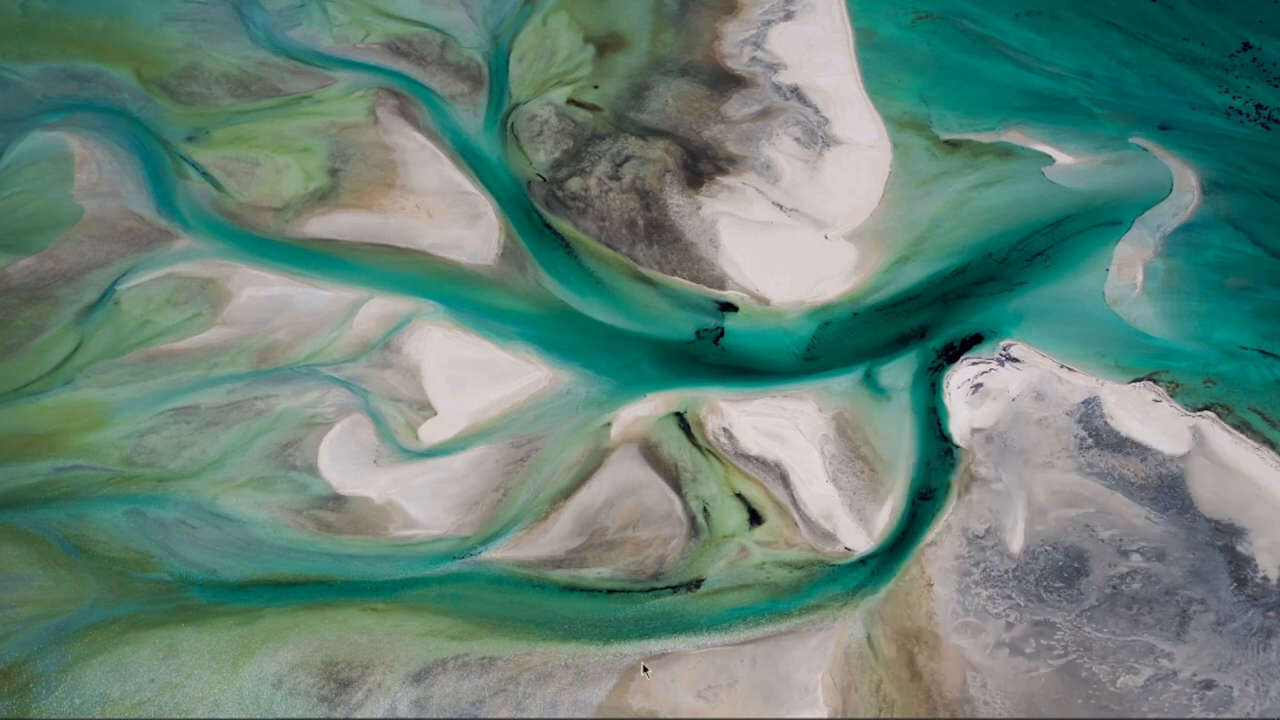